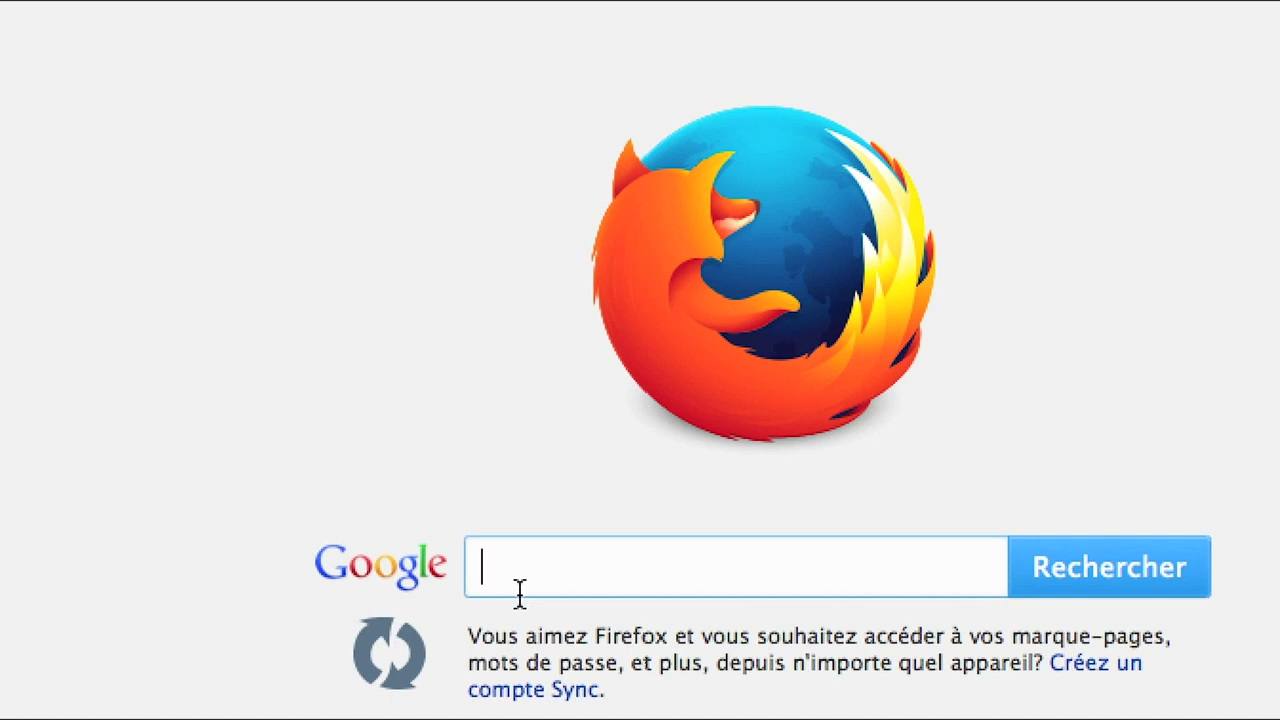
- Search Google for 'scanner à plat' and show the Images results
text(scann)
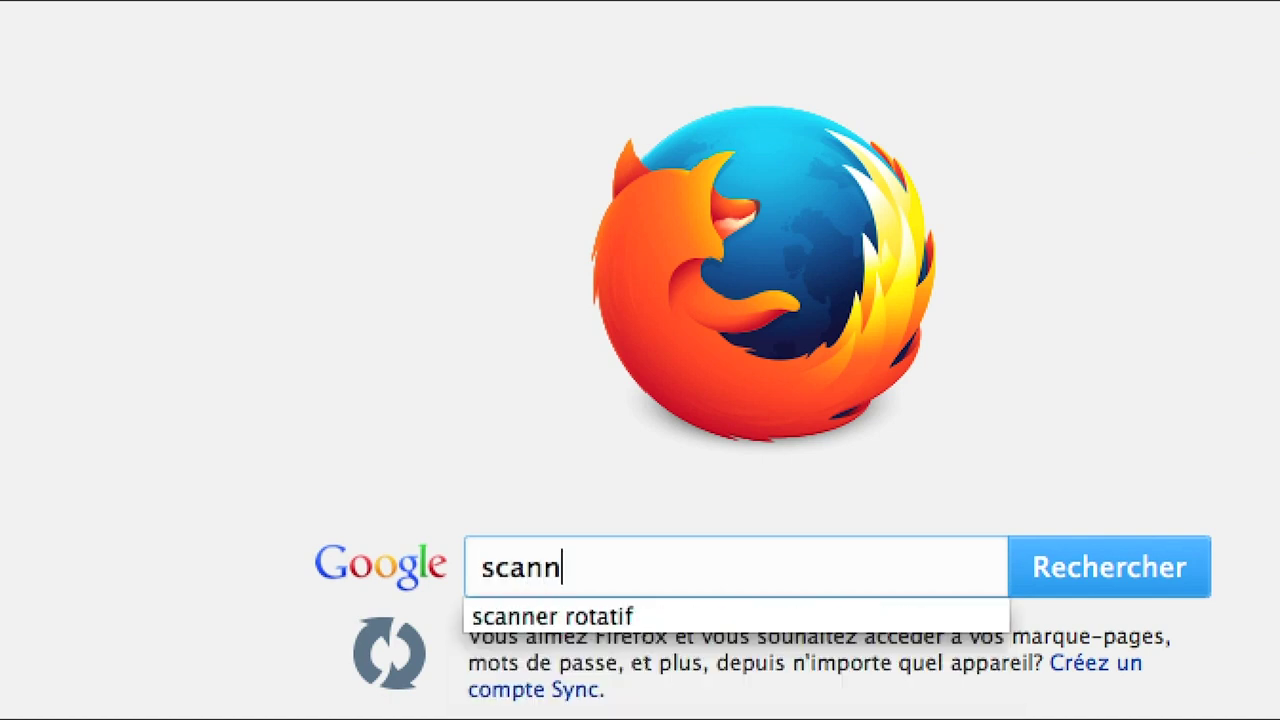
text(er à plat)
key(Return)
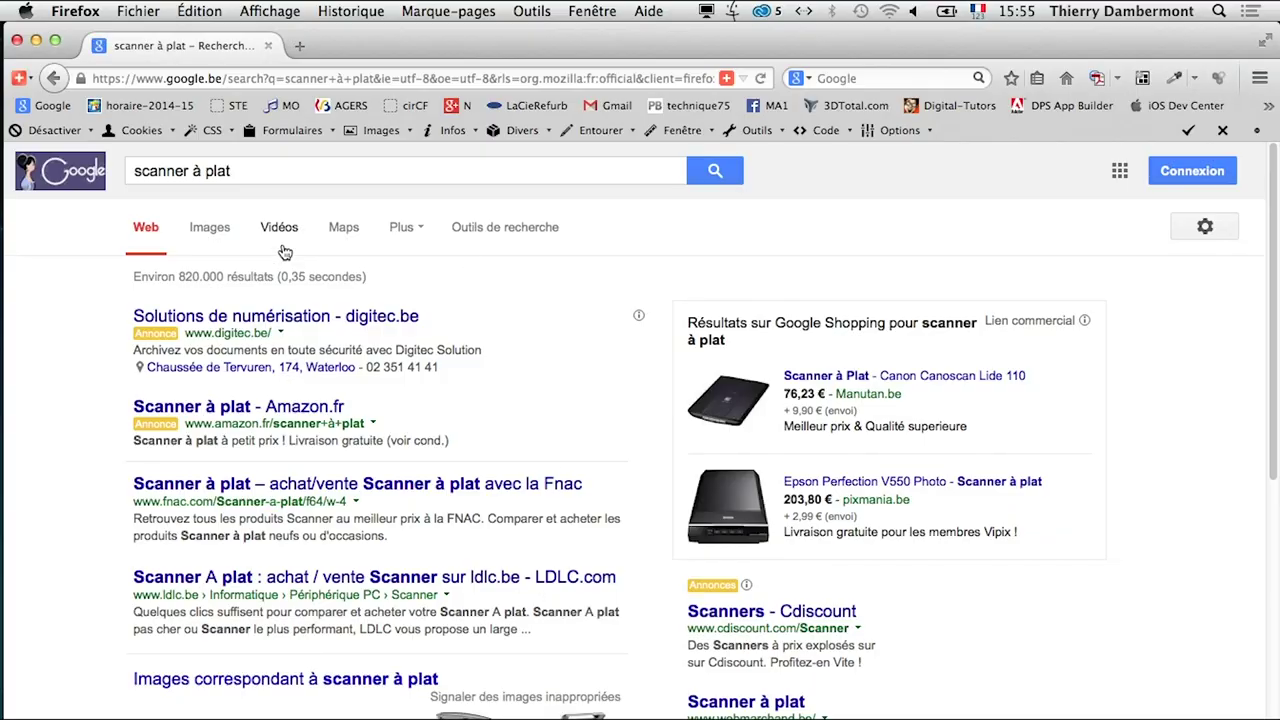
click(208, 228)
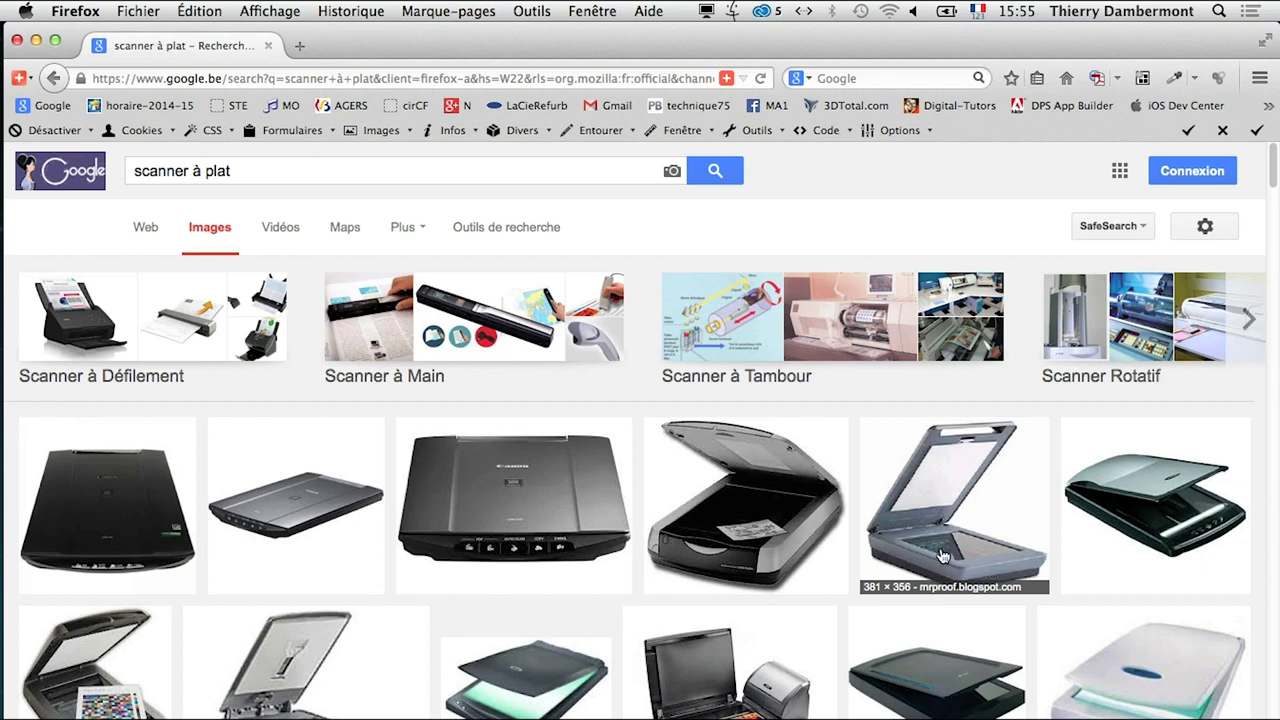
scroll(941, 546, down, 5)
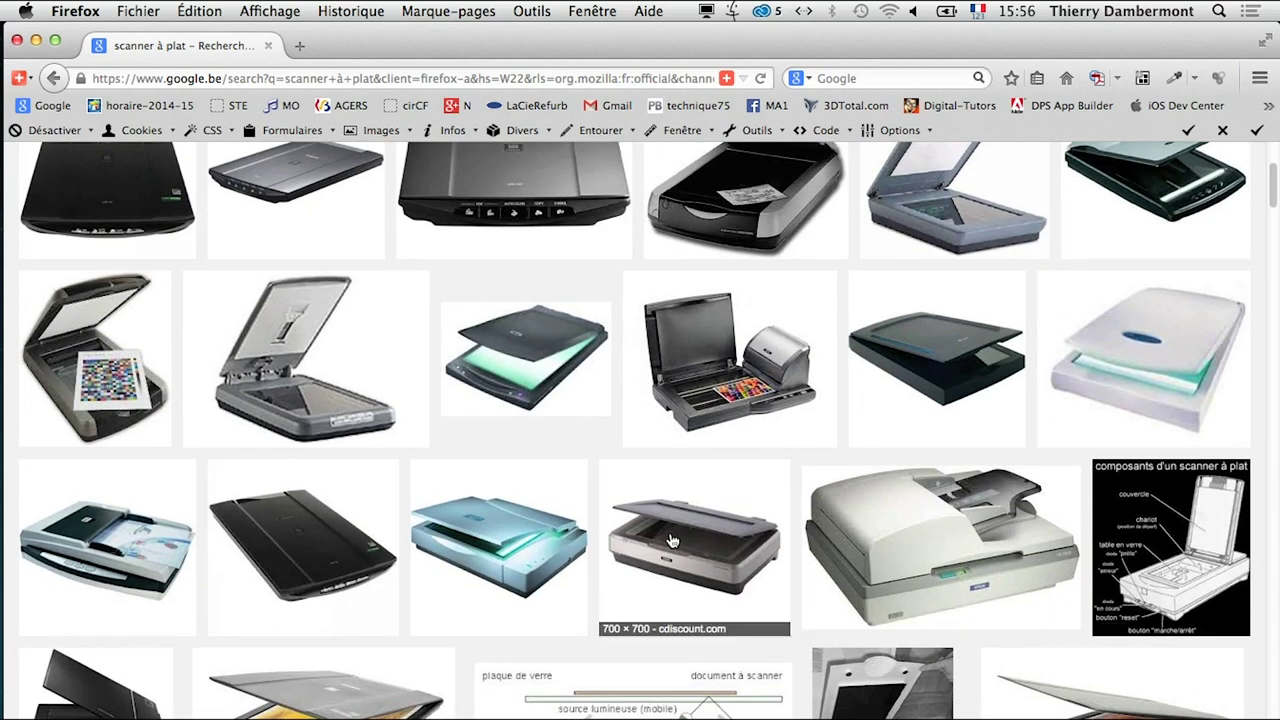
right_click(672, 546)
click(808, 86)
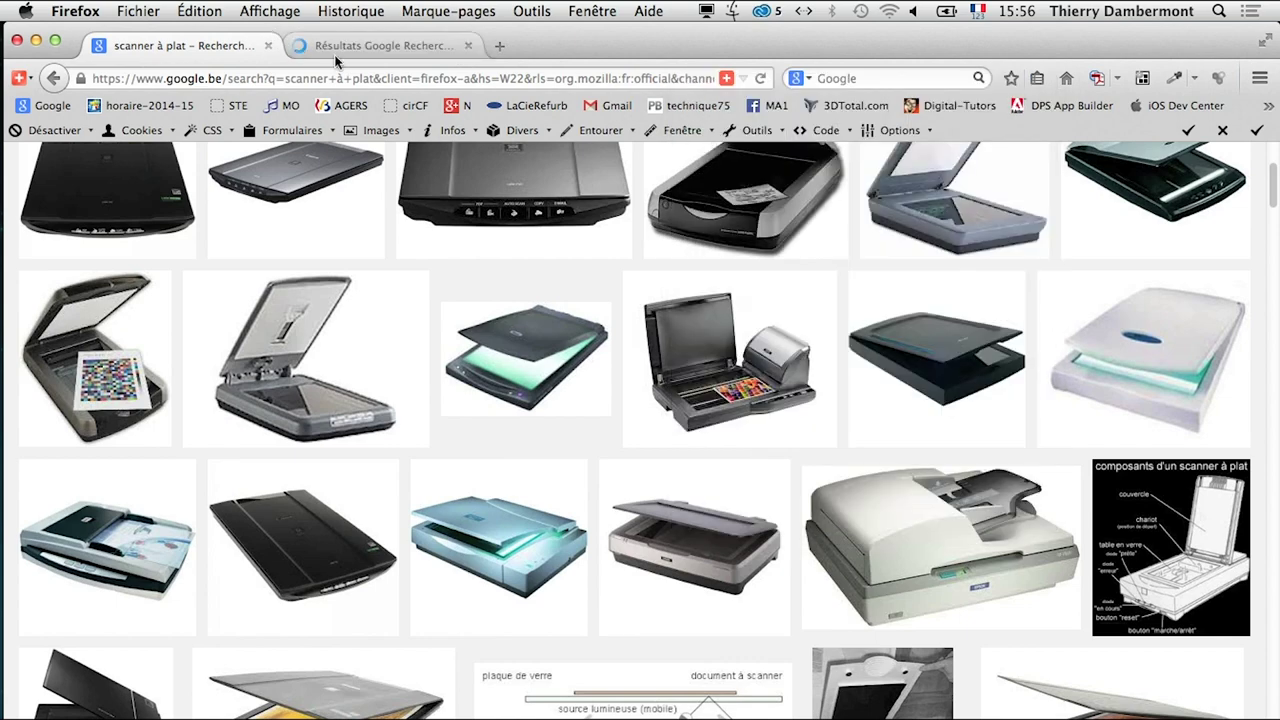
click(370, 45)
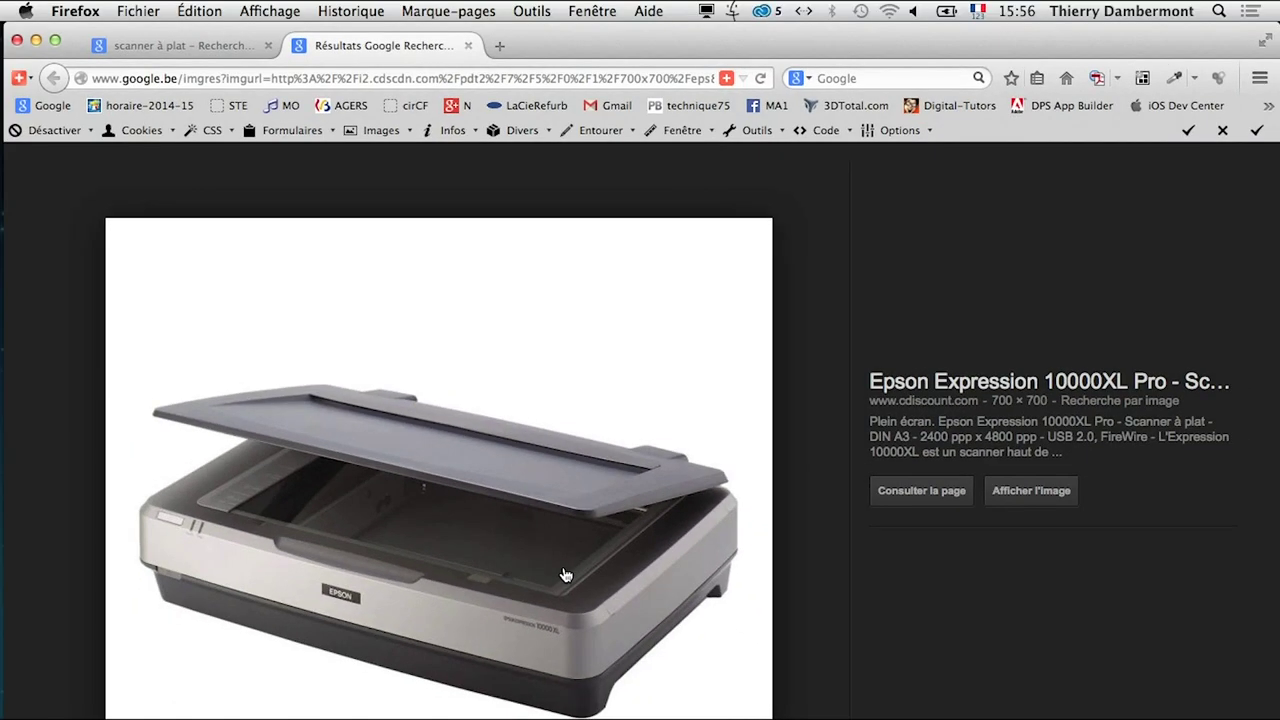
click(468, 45)
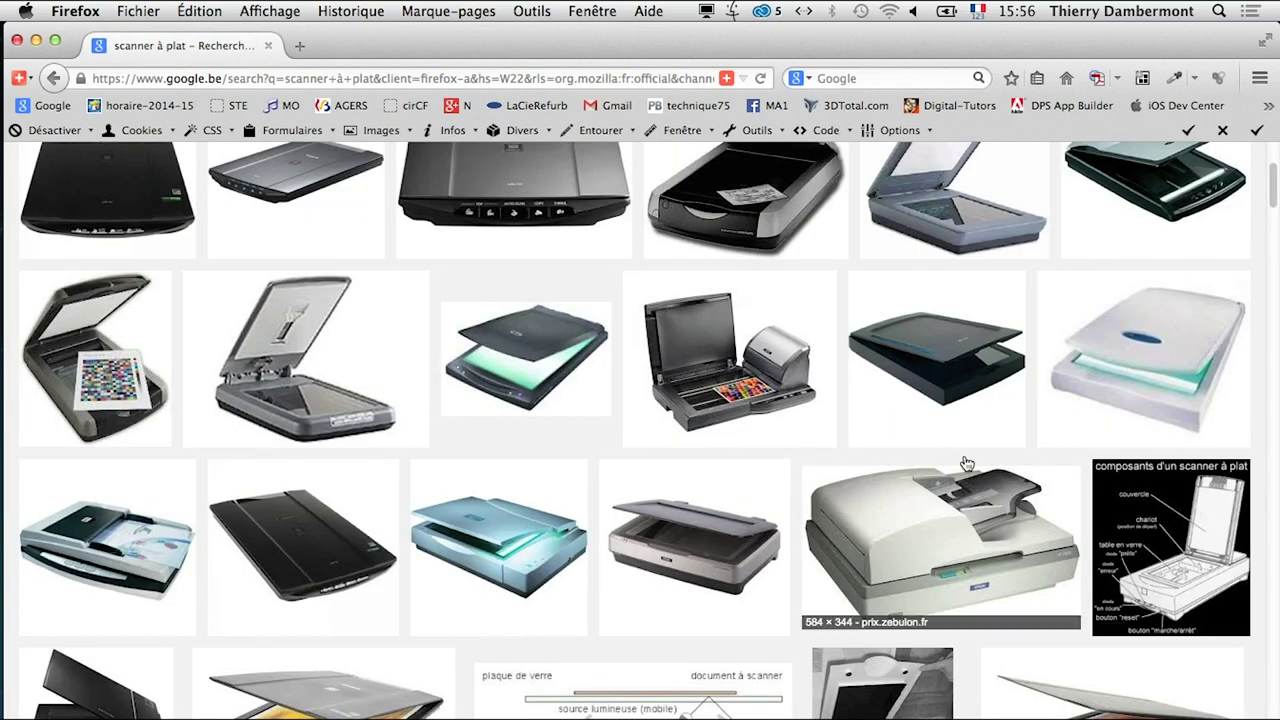
mouse_move(930, 496)
scroll(700, 540, up, 5)
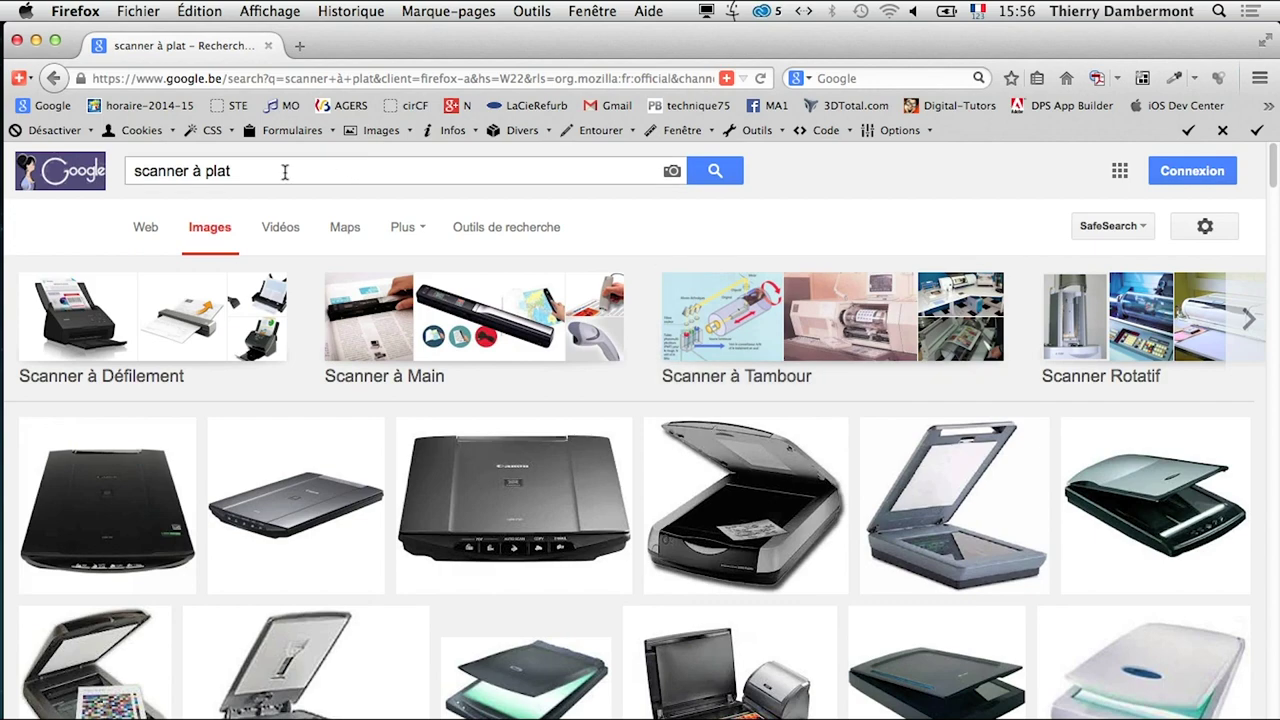
- Change the image search query to 'dainippon screen cezanne'
drag(285, 172, 110, 170)
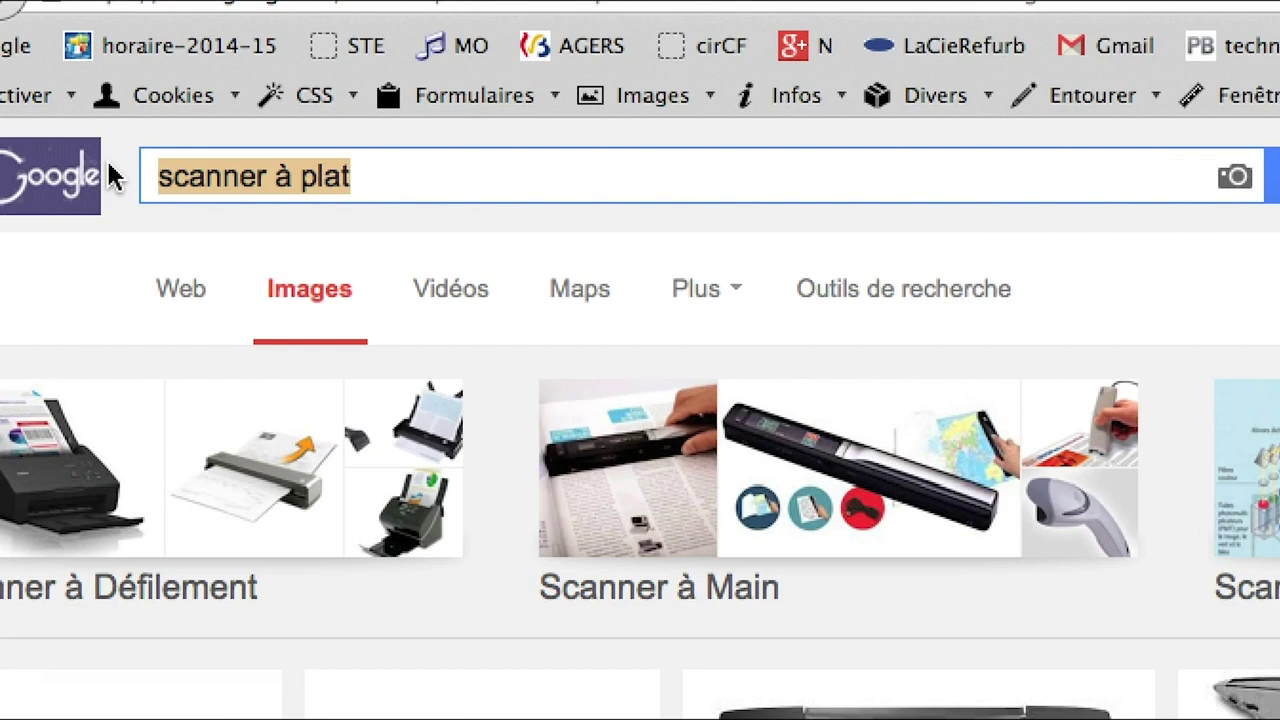
text(cezanne)
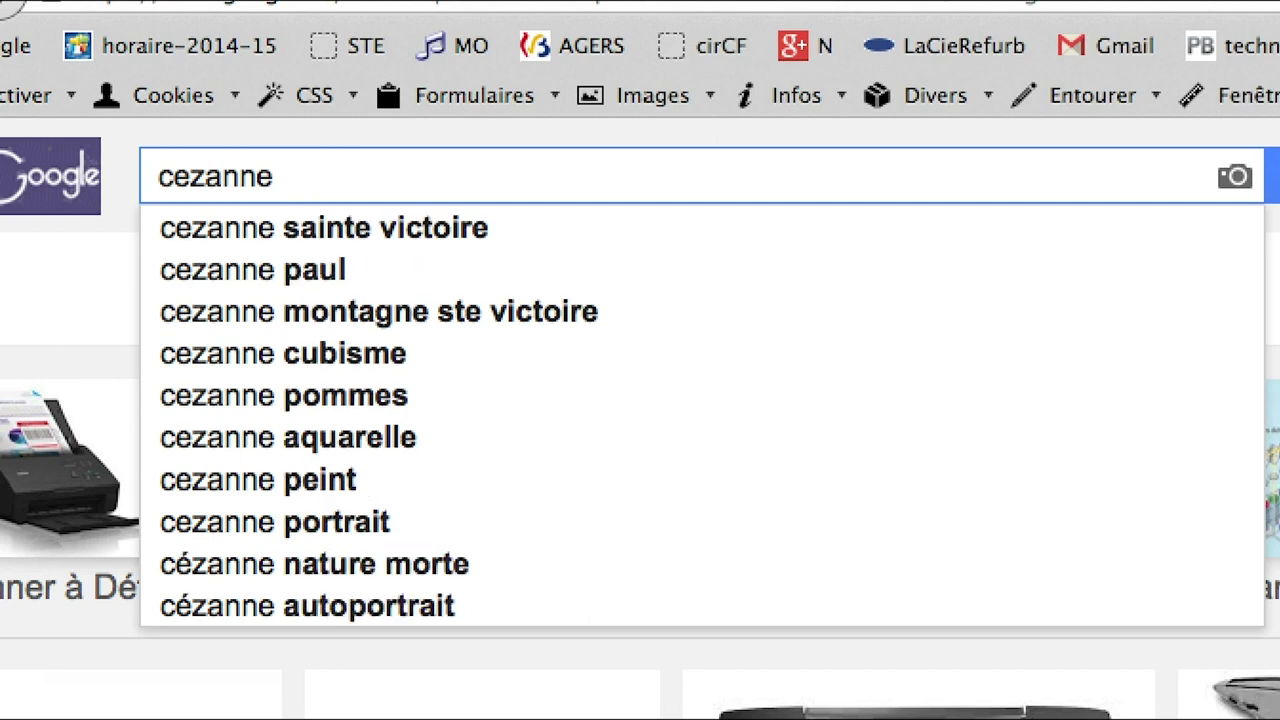
key(BackSpace)
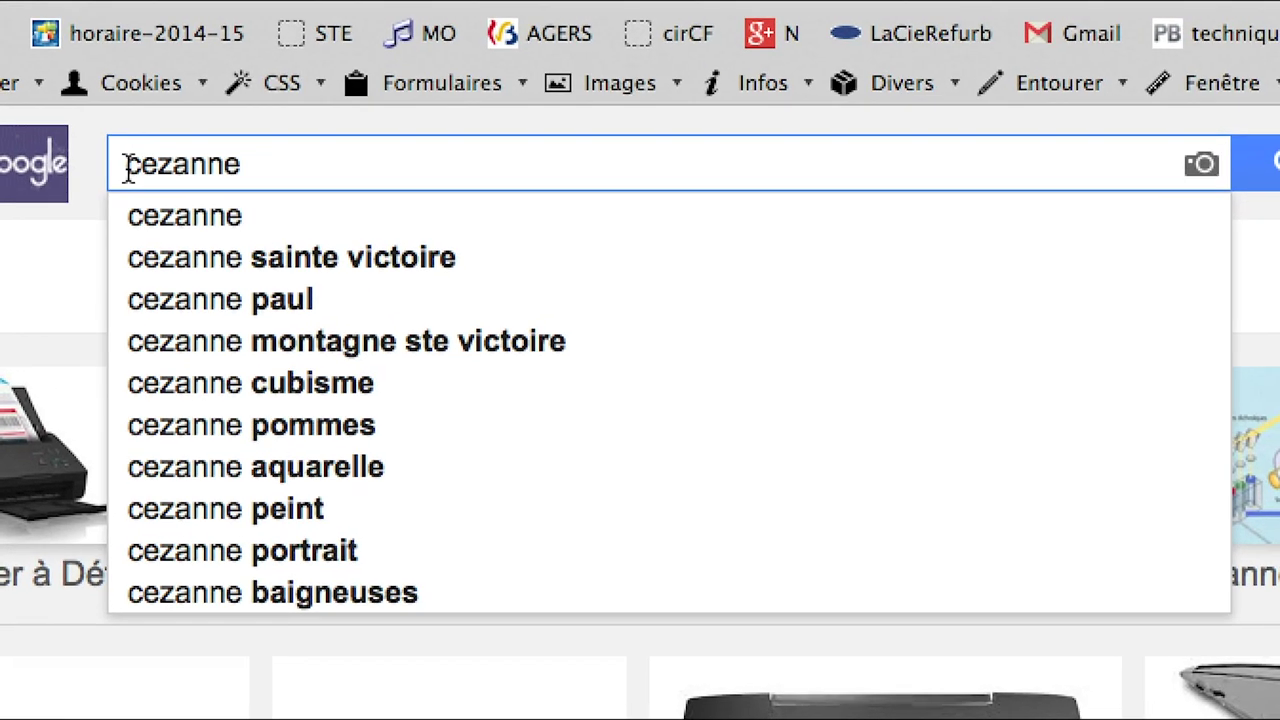
click(128, 165)
text(dai)
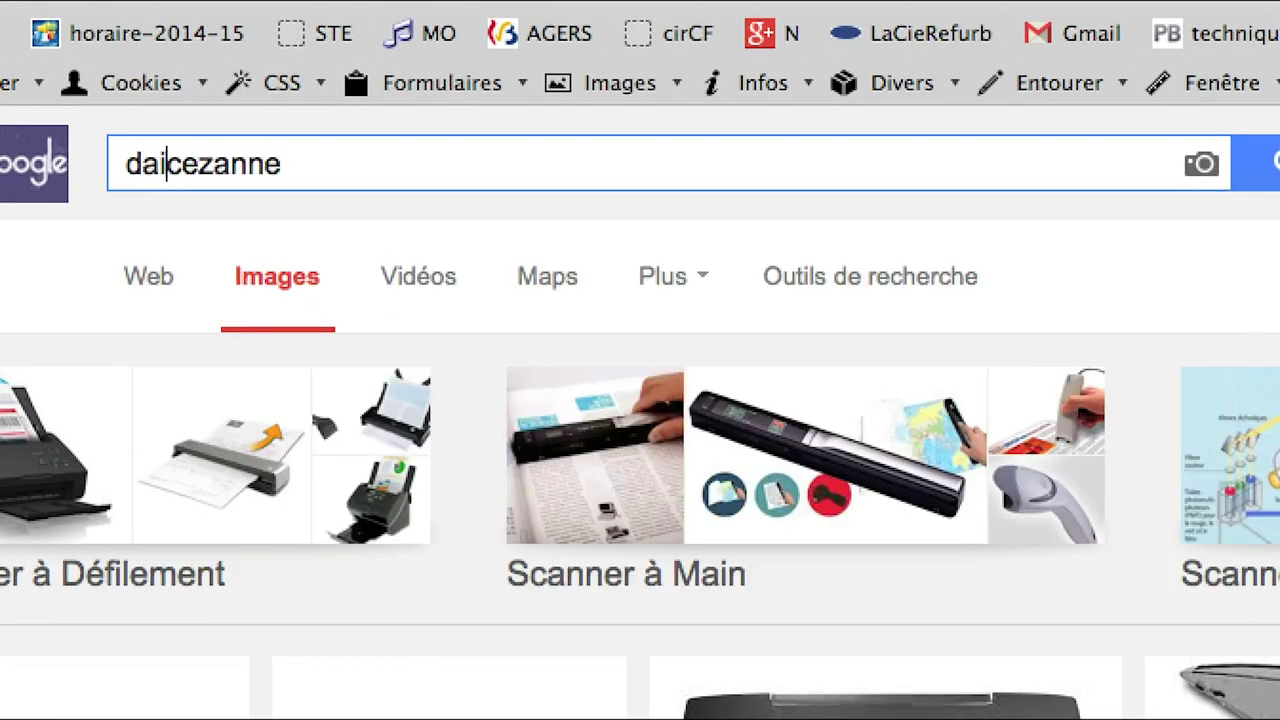
text(nippon scre)
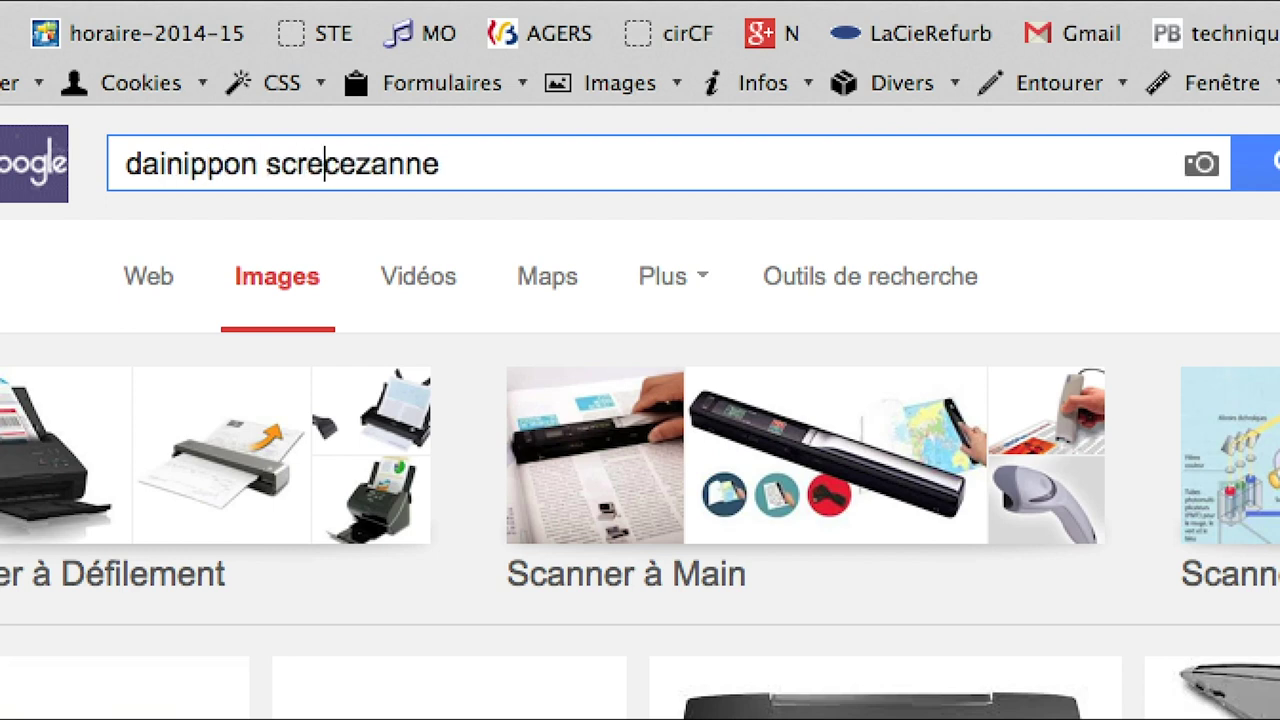
text(en)
key(Return)
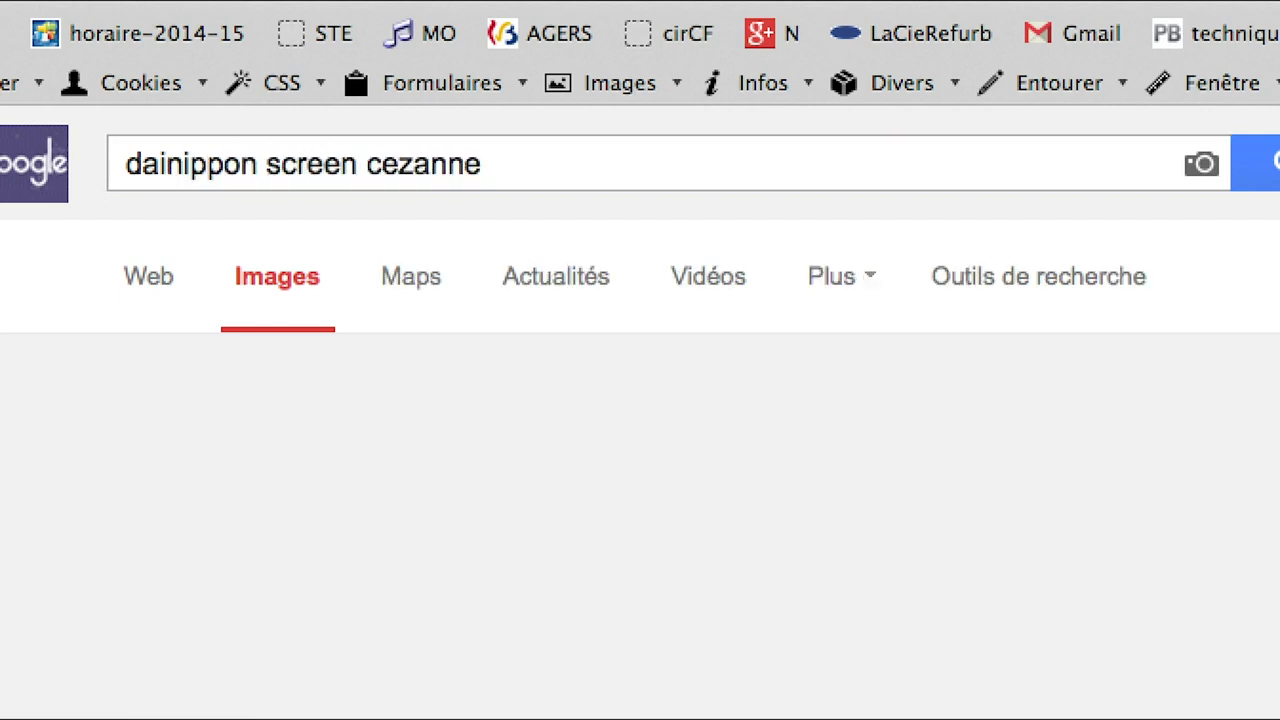
- Open the open-lid Cézanne scanner photo in a new tab and view cezanne2.jpeg full size
scroll(129, 251, down, 3)
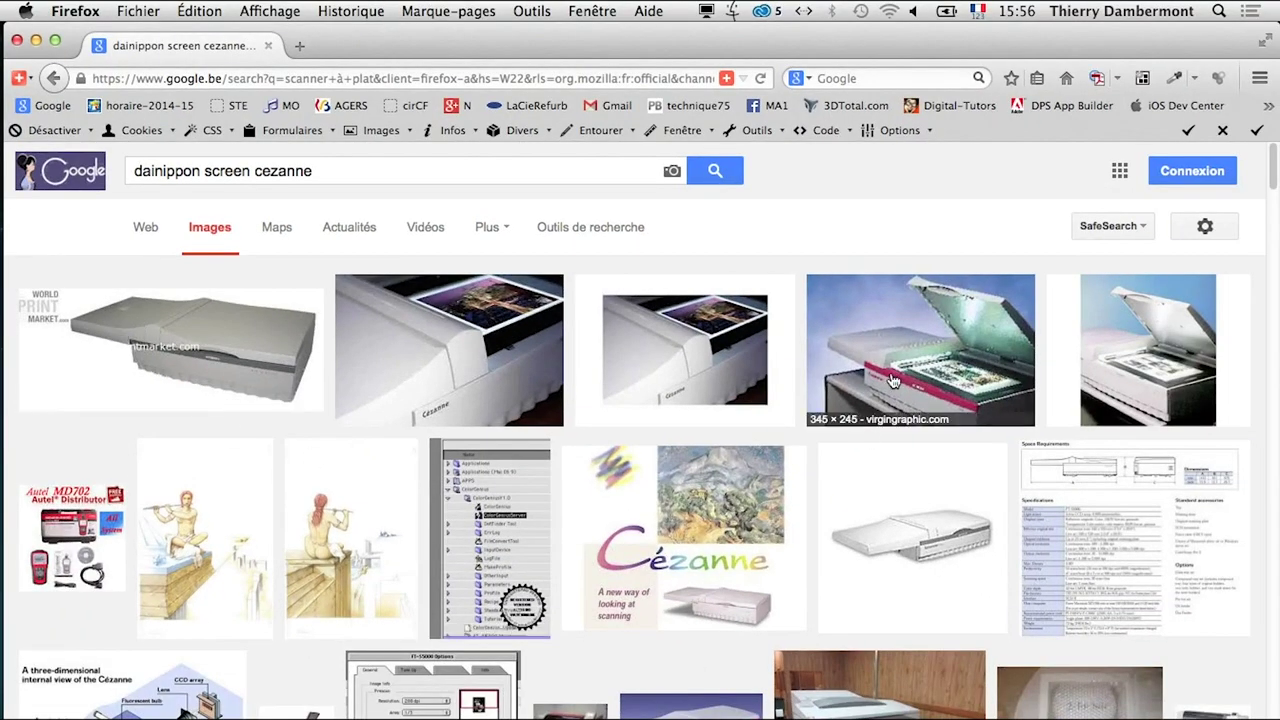
right_click(893, 350)
click(1000, 277)
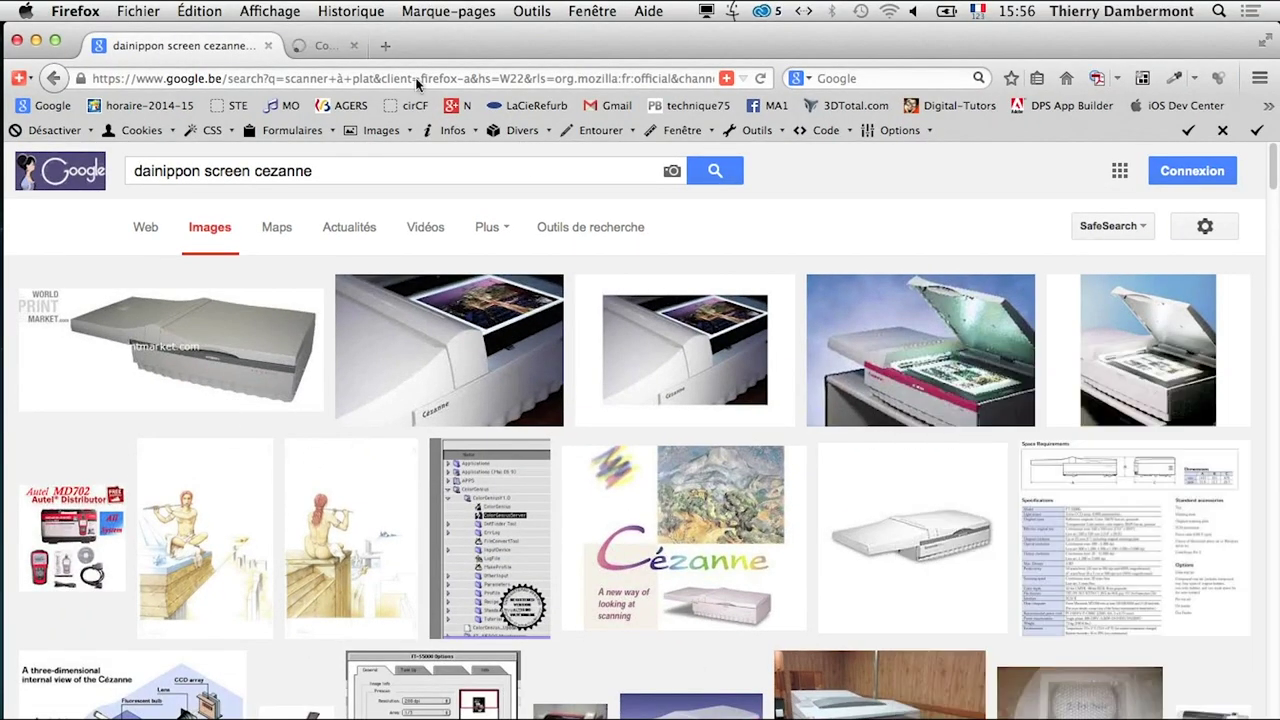
click(378, 46)
click(995, 480)
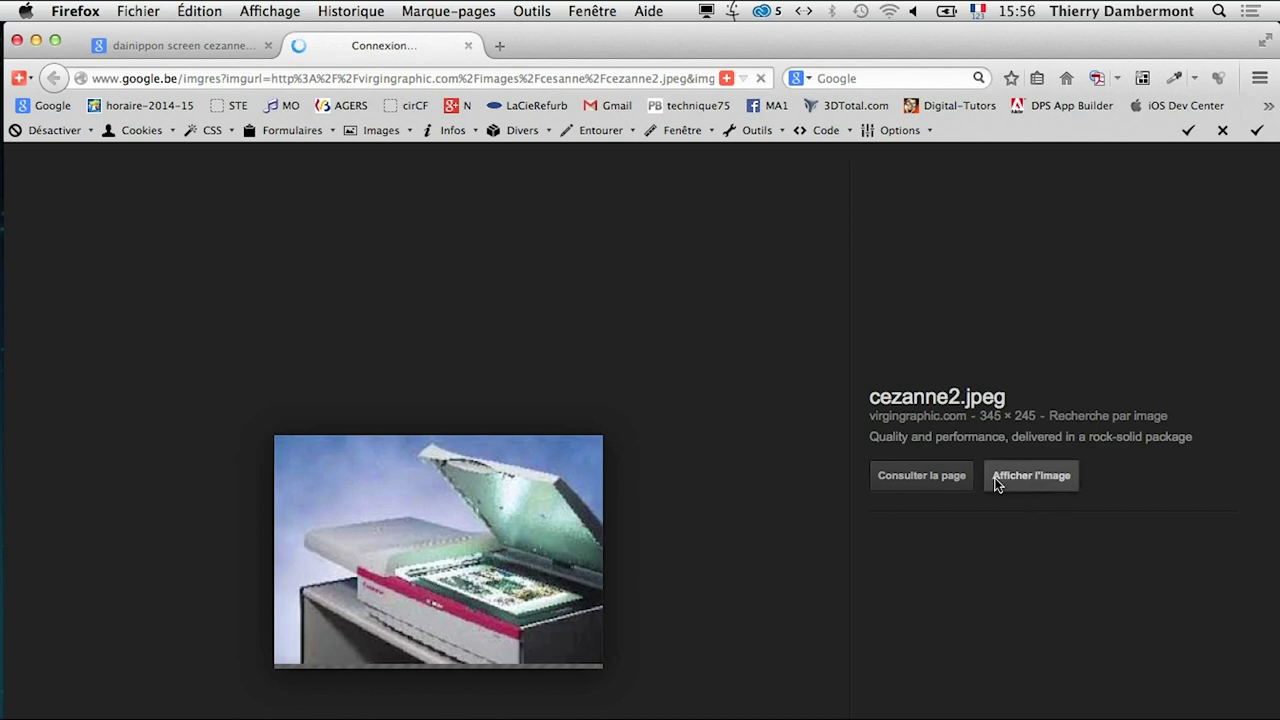
click(214, 46)
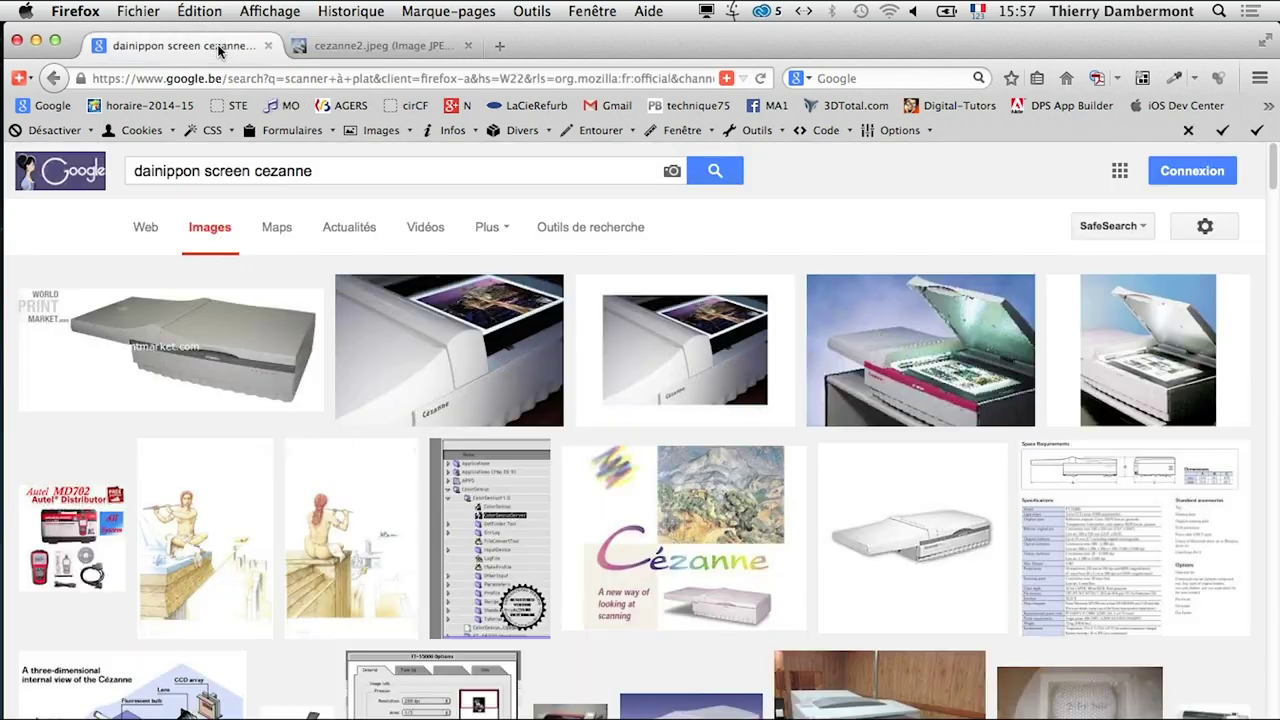
- Open the three-dimensional Cézanne diagram result in a new tab and preview it
scroll(668, 463, down, 2)
scroll(668, 463, down, 3)
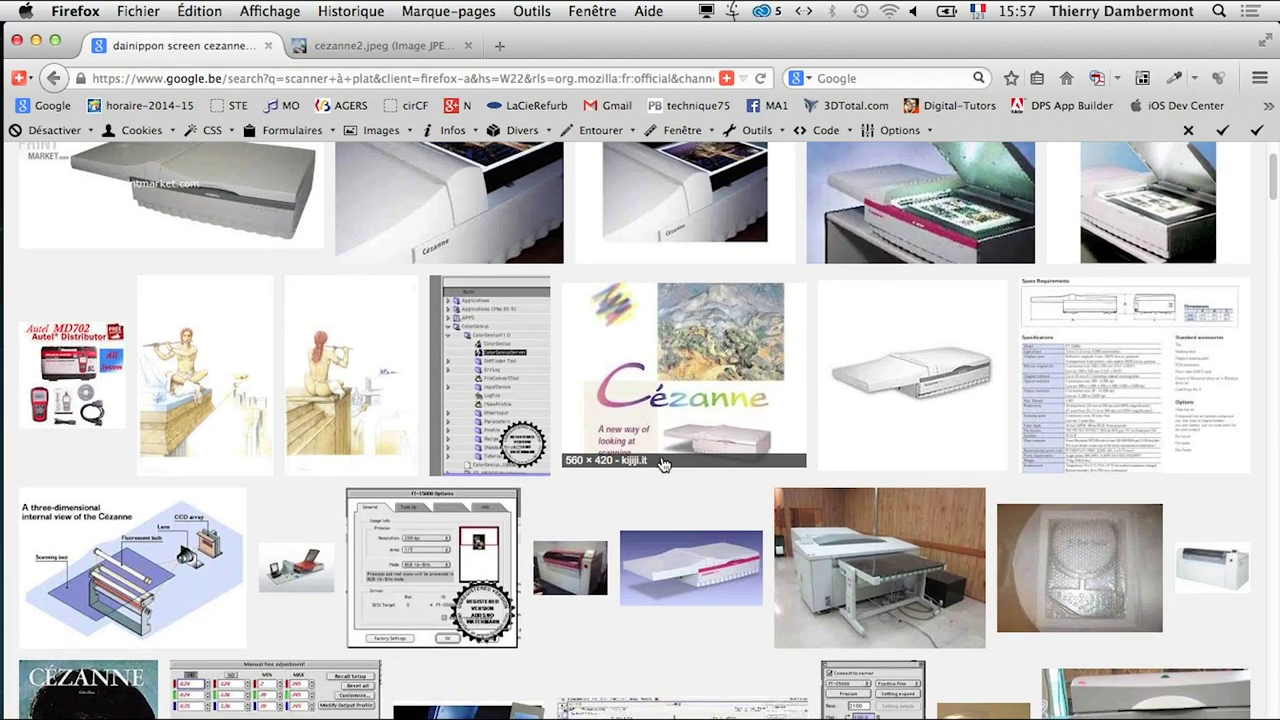
right_click(133, 530)
click(285, 82)
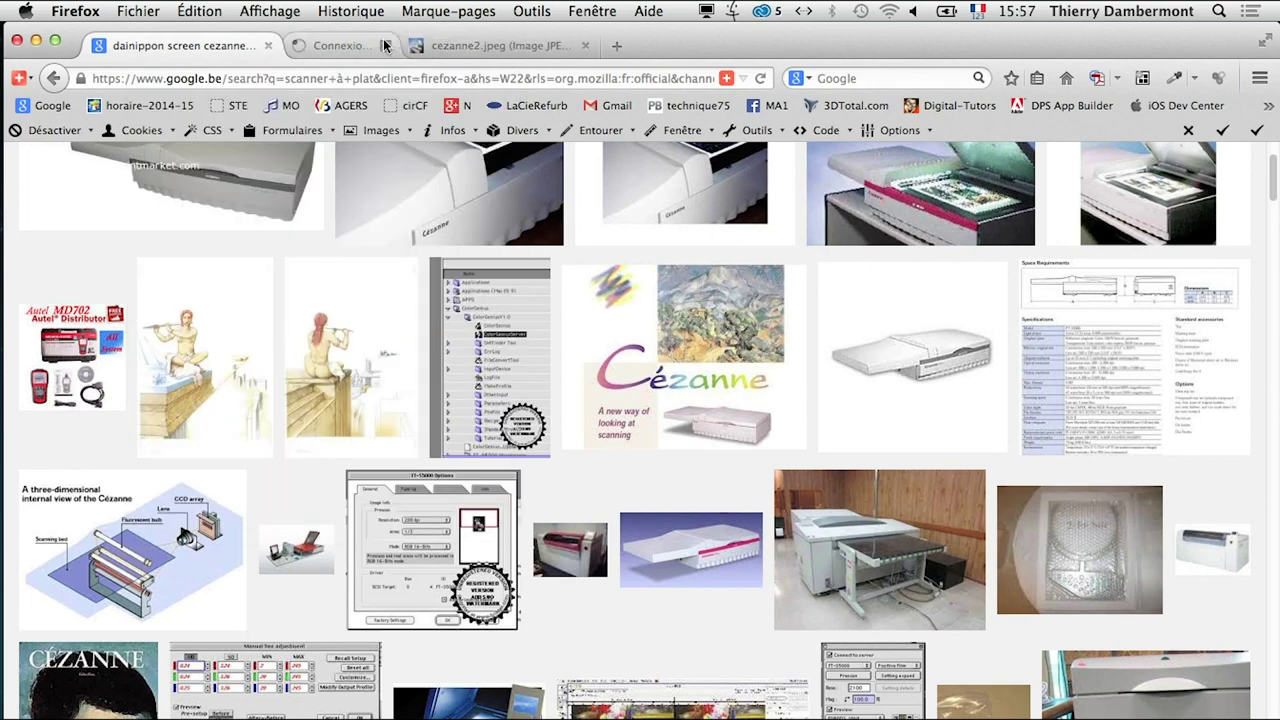
click(375, 46)
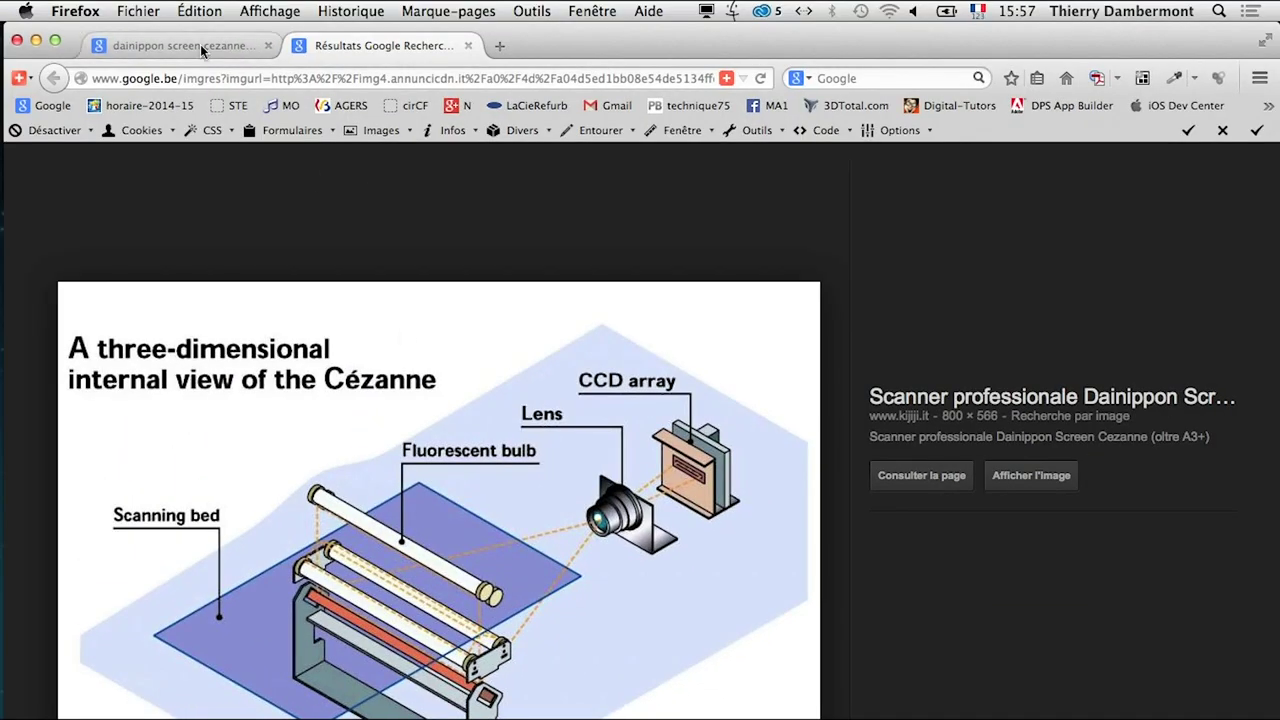
click(200, 44)
- Open the white Cézanne scanner photo in a new tab and view it full size
scroll(329, 202, down, 1)
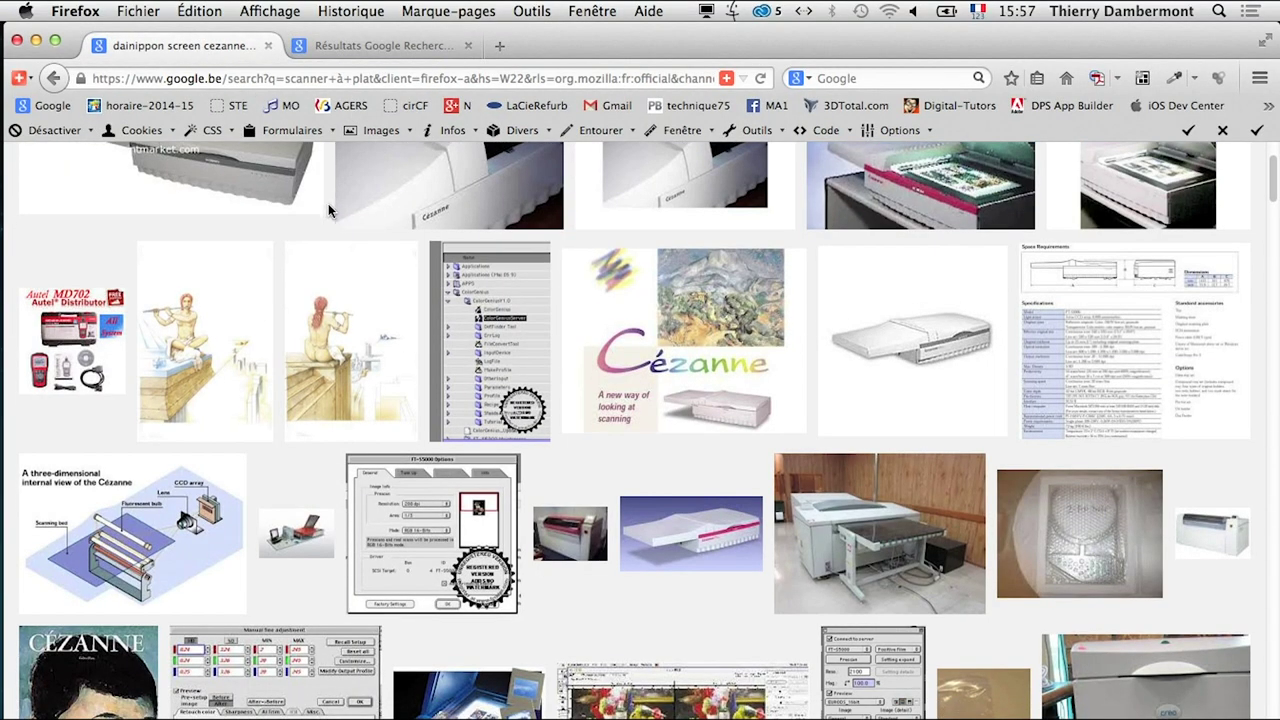
right_click(878, 303)
click(838, 293)
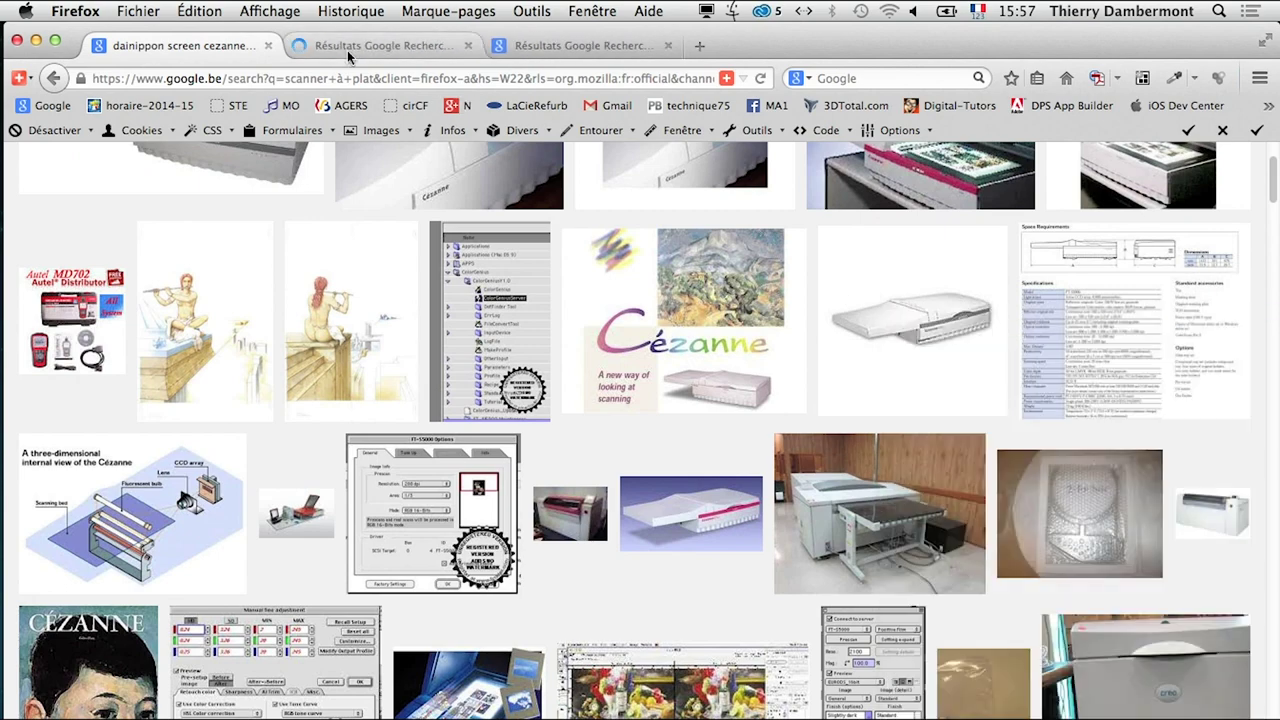
key(ctrl+Tab)
click(1032, 486)
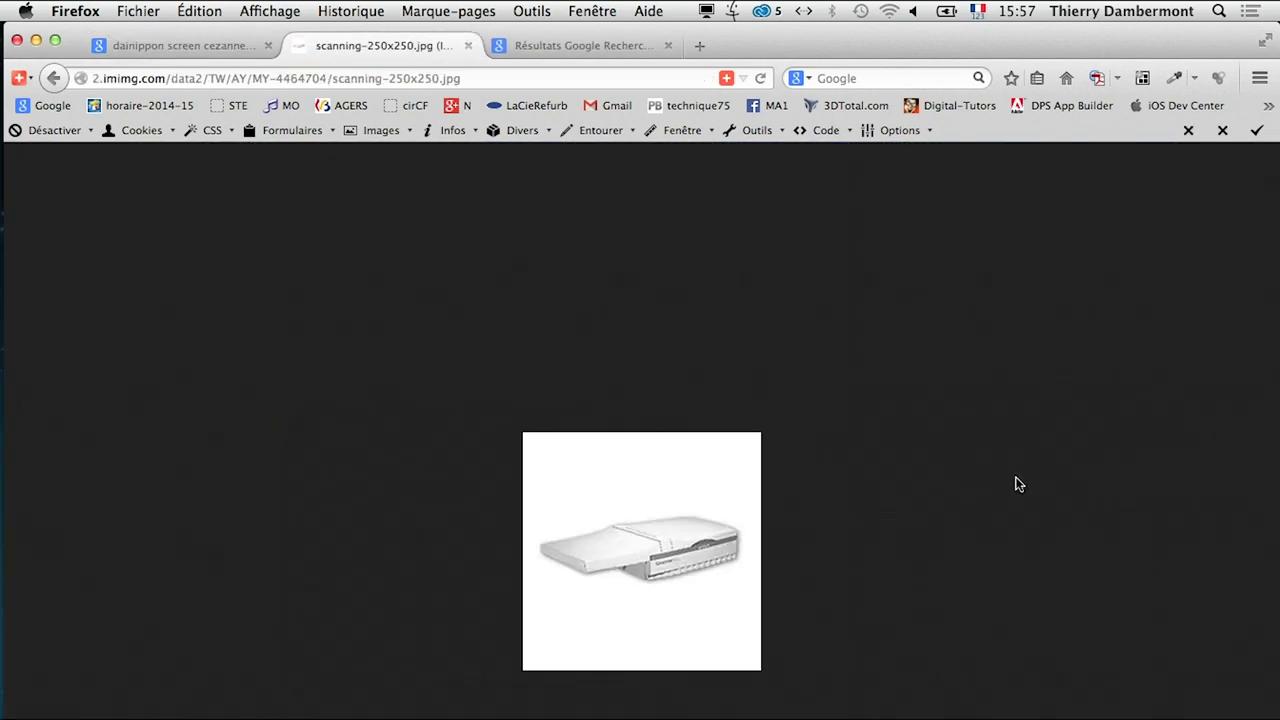
click(190, 45)
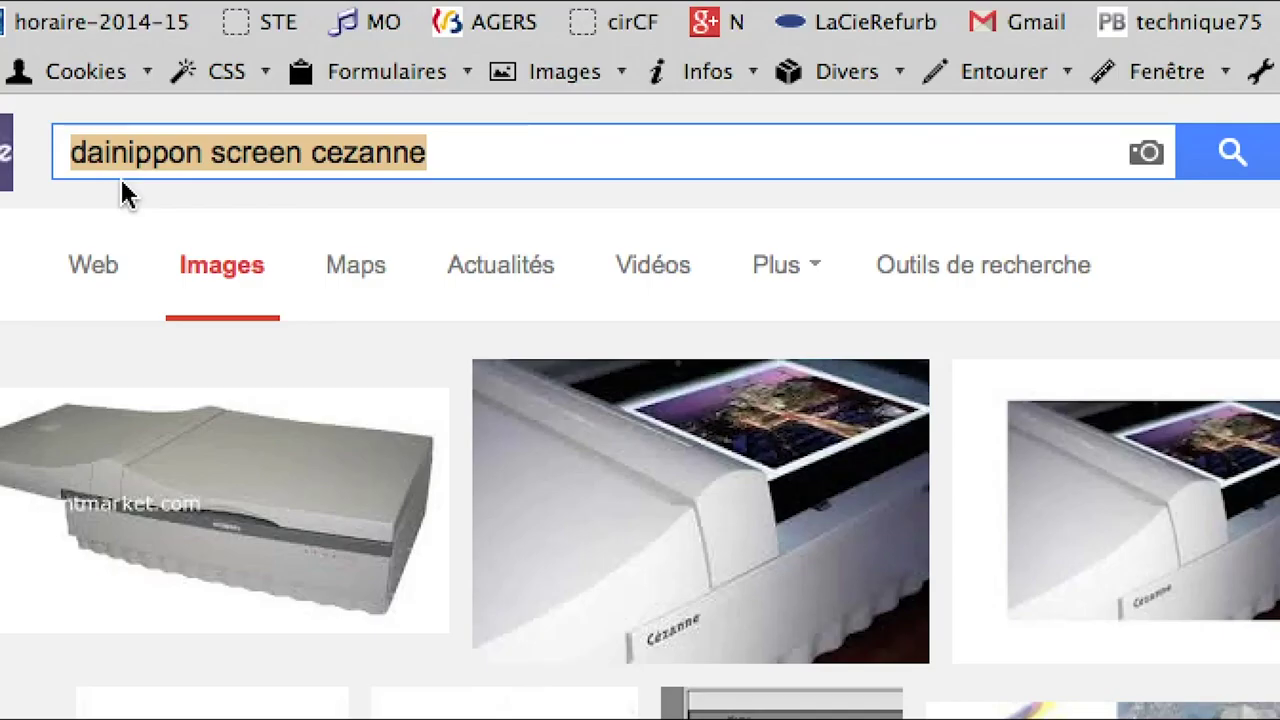
- Search images for 'scanner à tambour' and open the first drum-scanner diagram in a new tab
text(scanner à t)
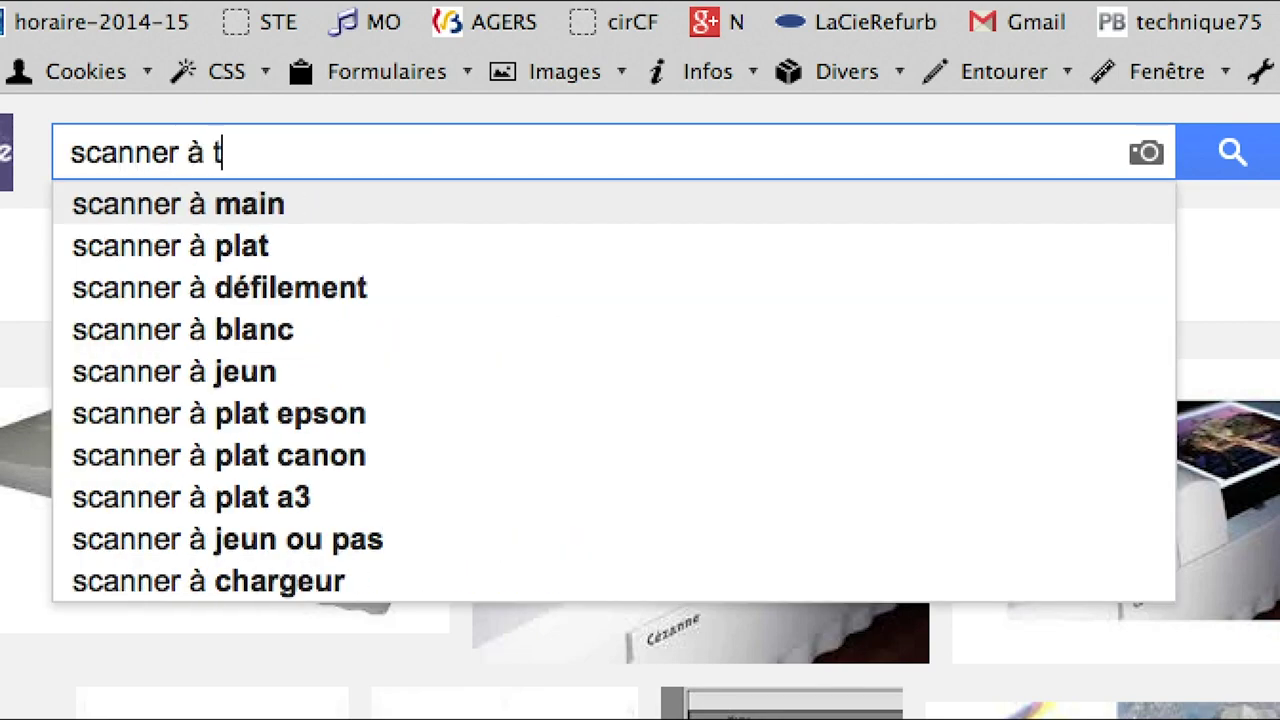
text(ambour)
key(Return)
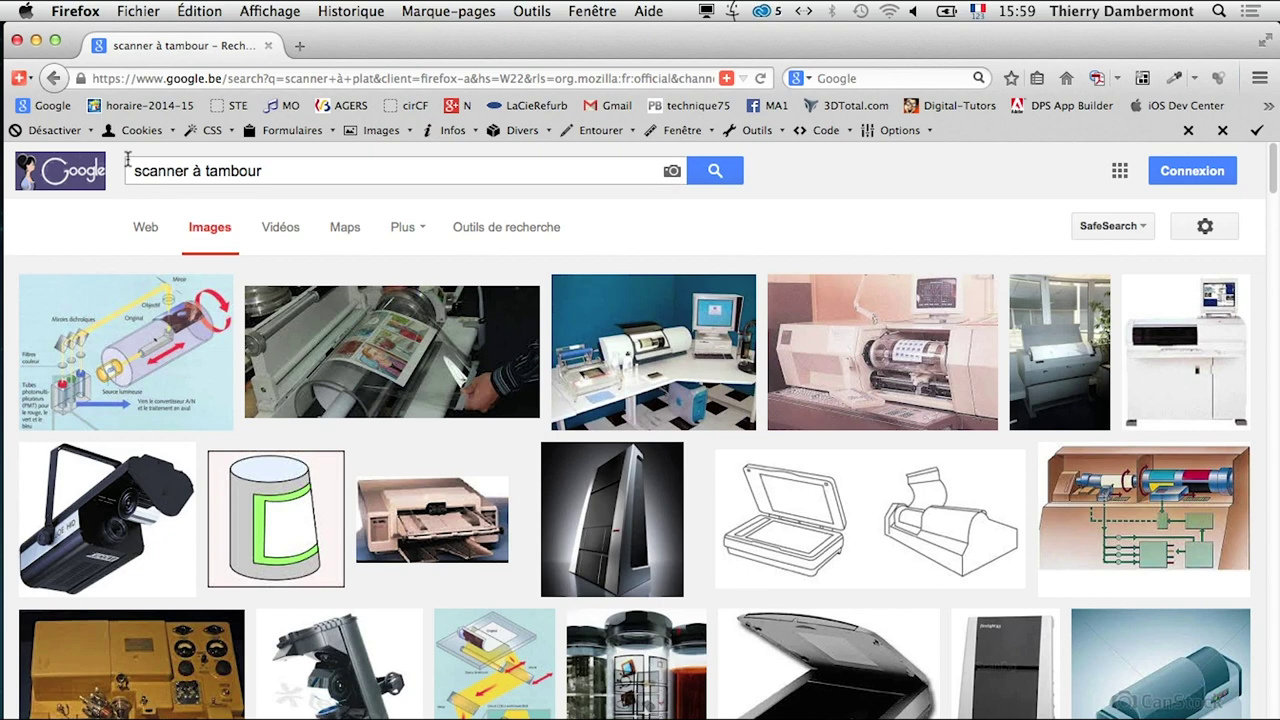
right_click(132, 340)
click(170, 350)
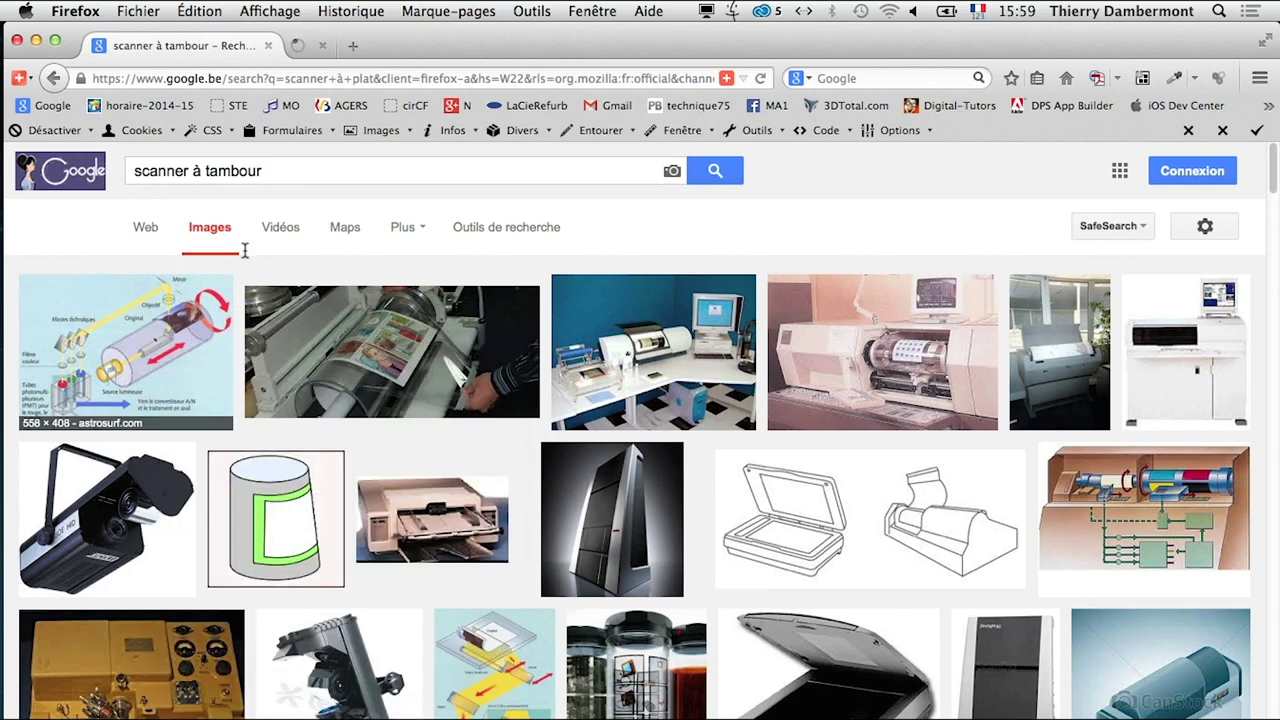
click(355, 46)
- Display the tambour.jpg drum-scanner diagram at full size
click(1030, 496)
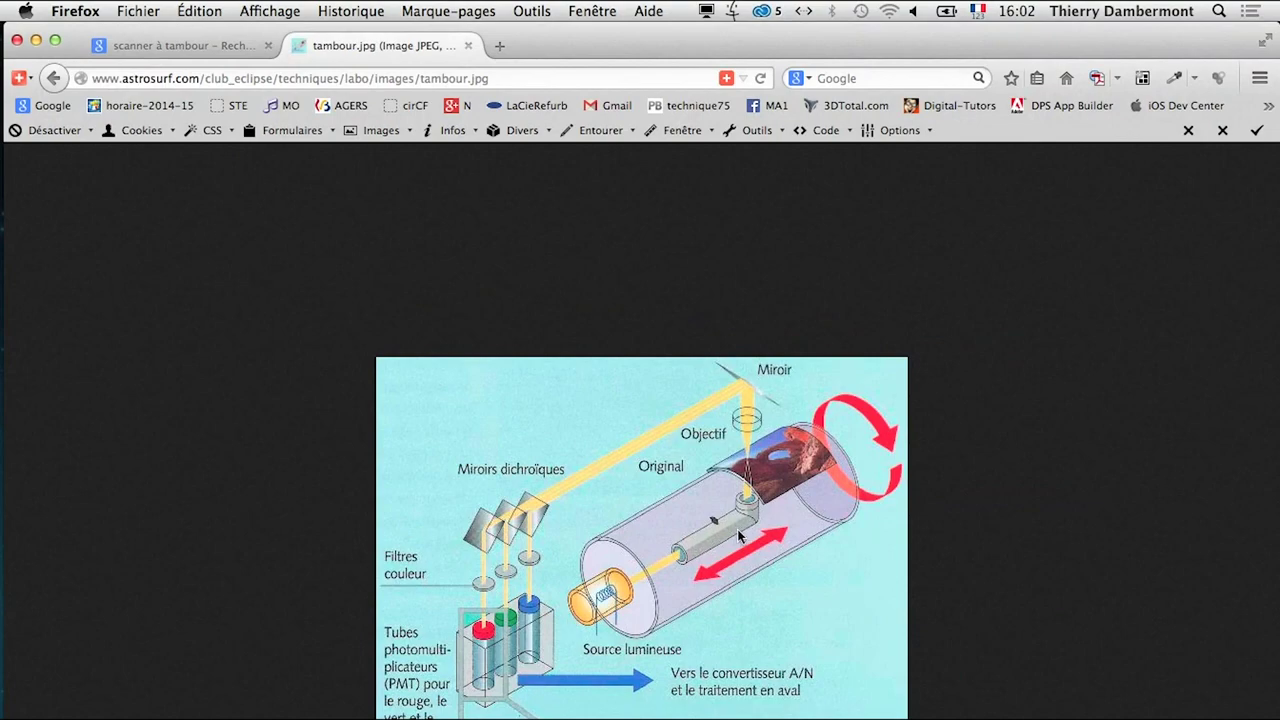
- Open the second drum-scanner photo, photogravurec.jpg, full size in a new tab and zoom in
click(210, 49)
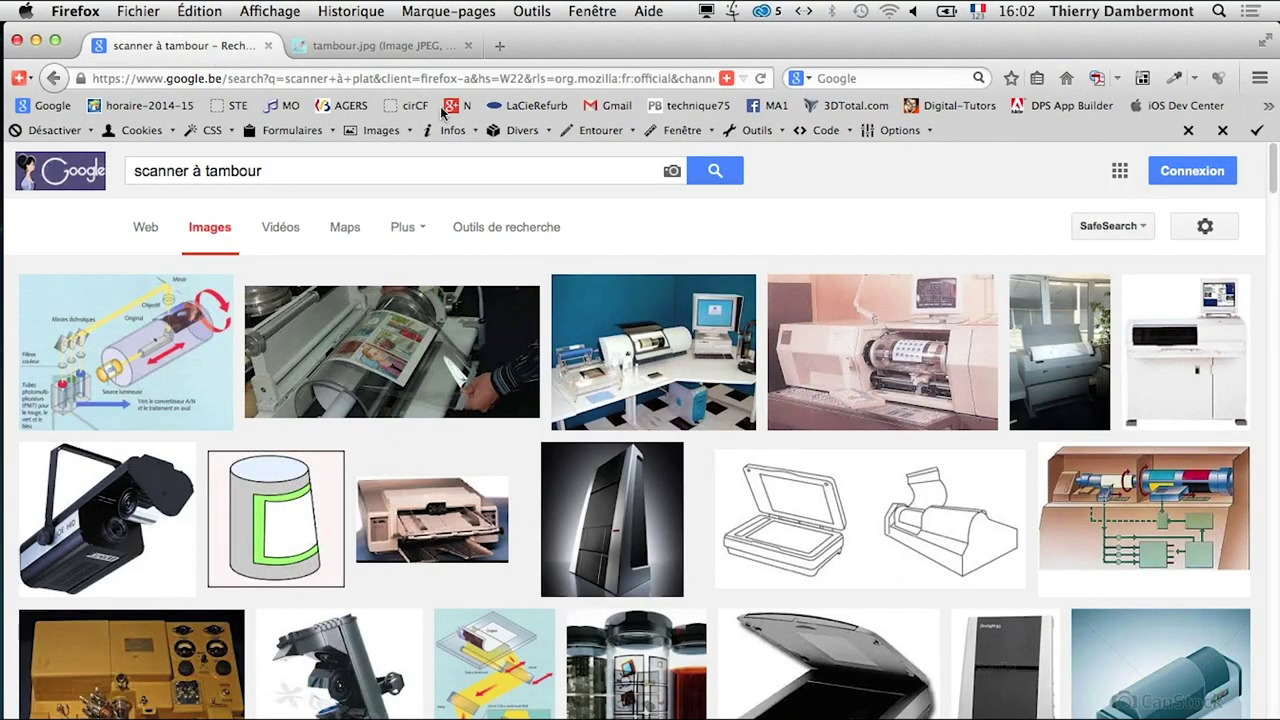
right_click(355, 335)
click(381, 343)
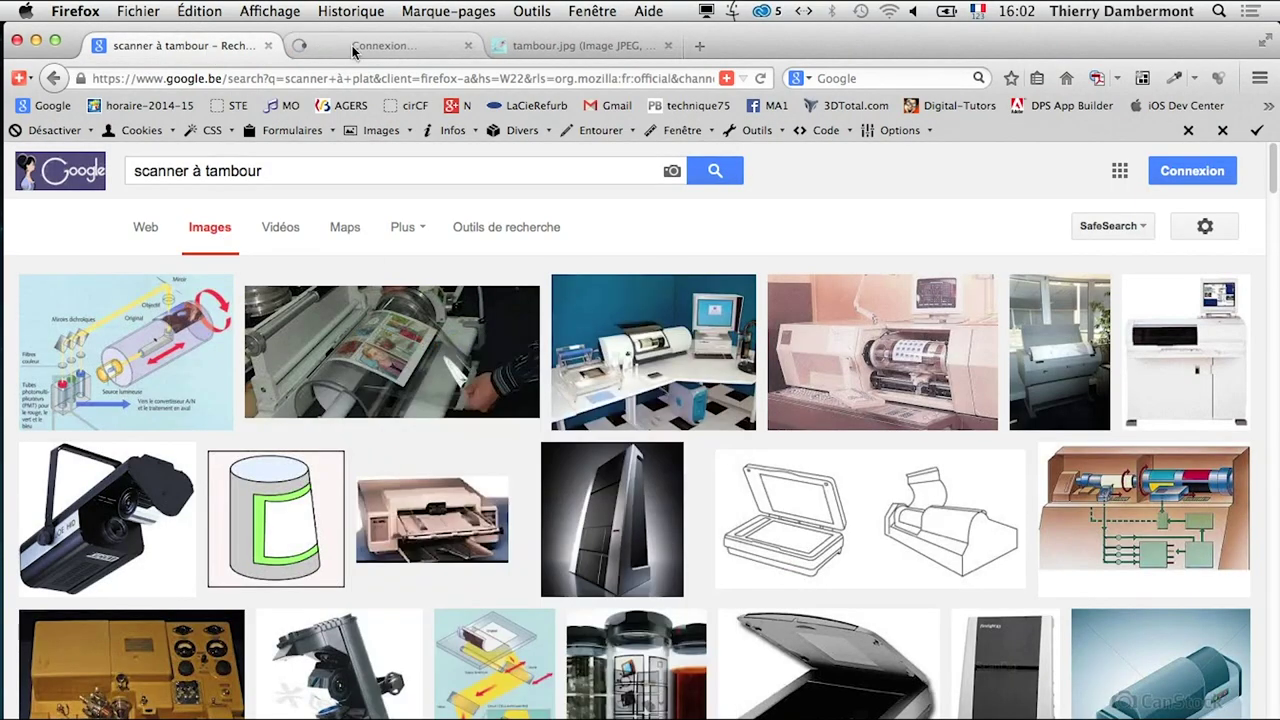
click(1032, 500)
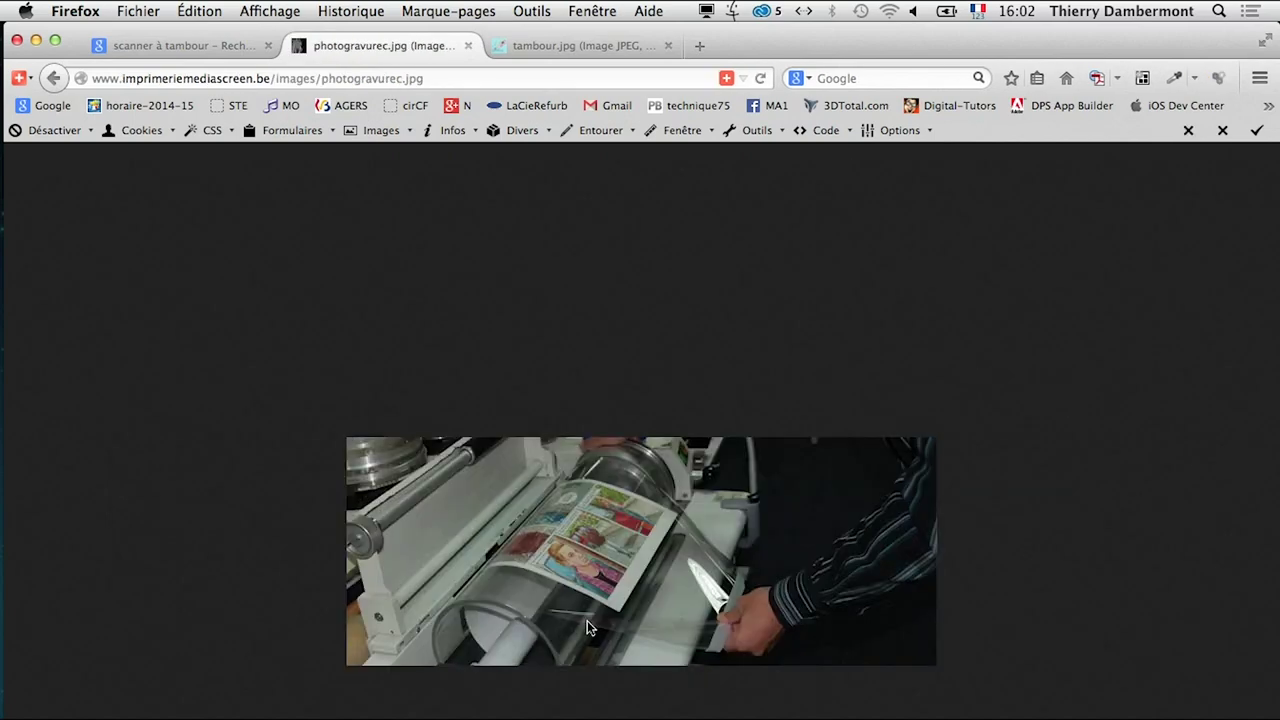
scroll(595, 620, up, 1)
scroll(595, 620, up, 2)
scroll(595, 620, up, 2)
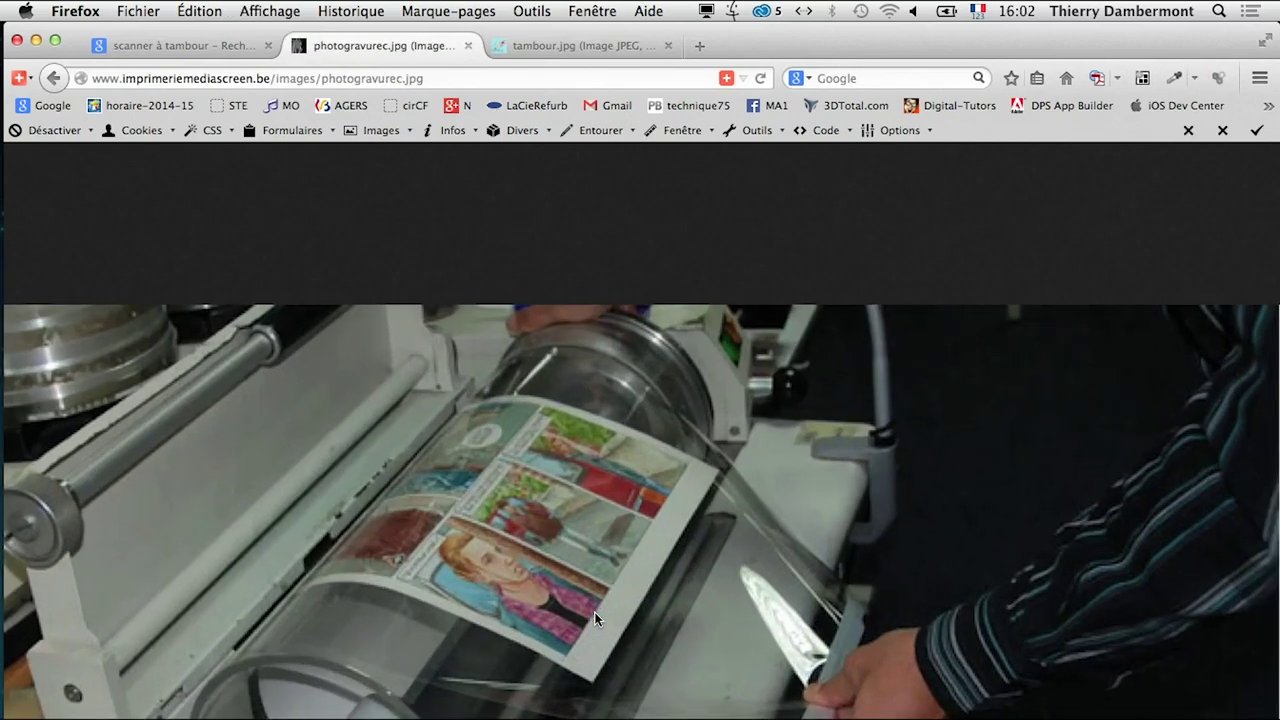
key(super+plus)
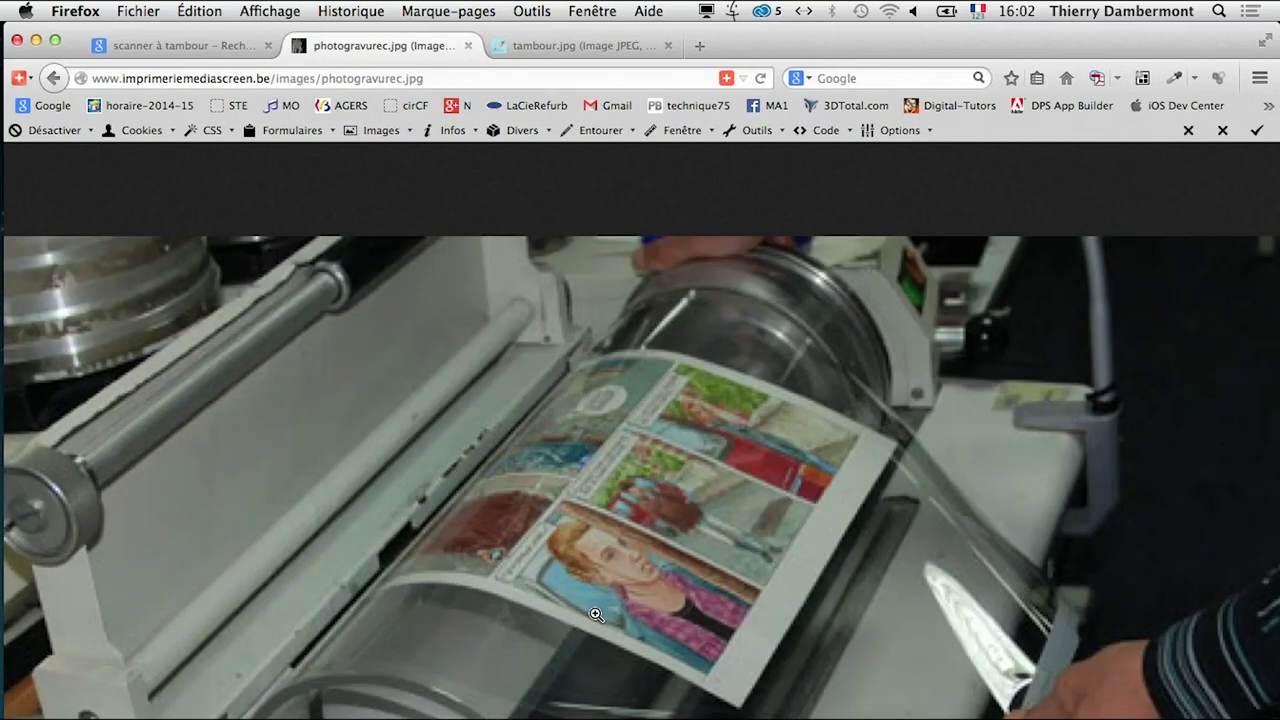
key(super+plus)
click(205, 52)
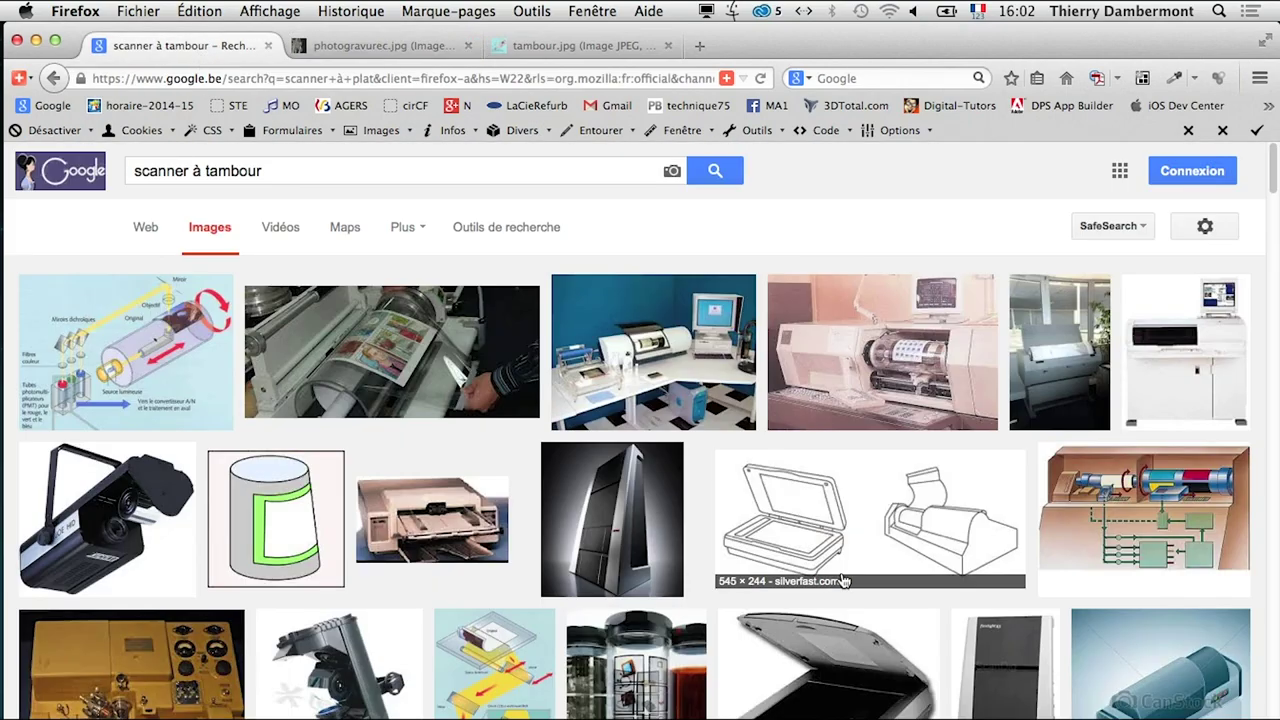
- Open the blue-room scantambour photo in a new tab and enlarge it two steps
right_click(658, 362)
click(690, 372)
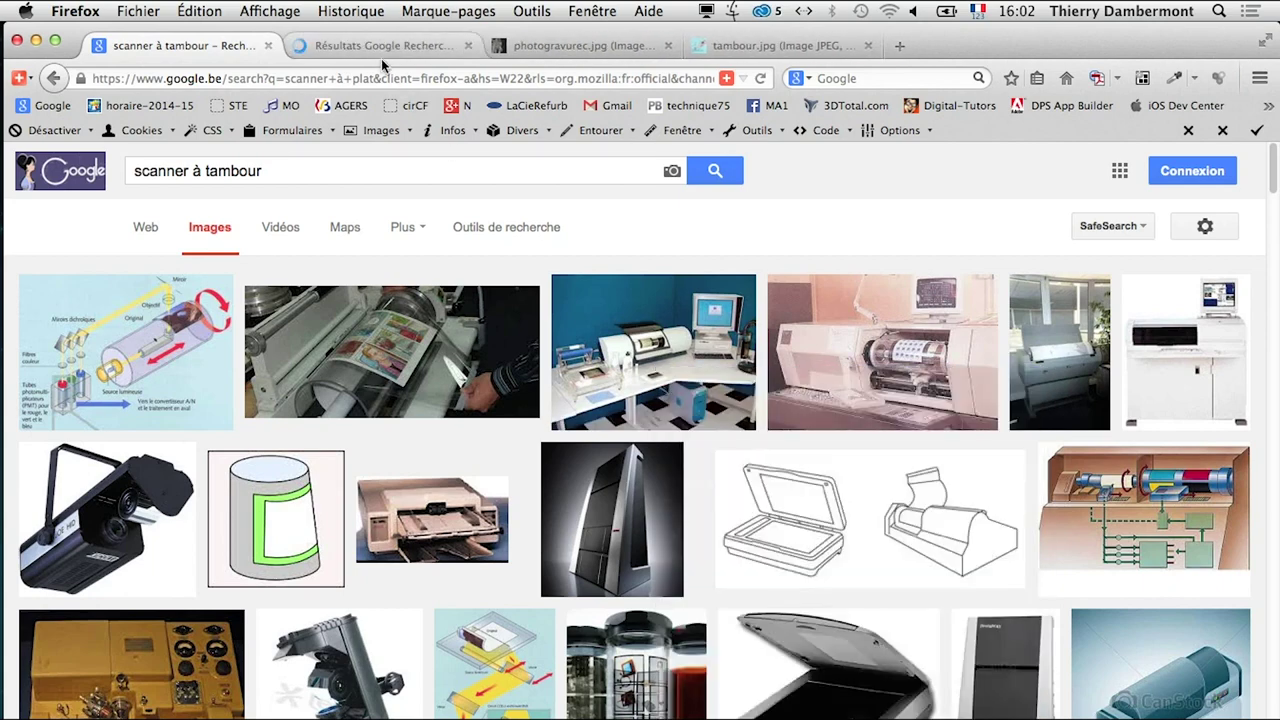
click(383, 48)
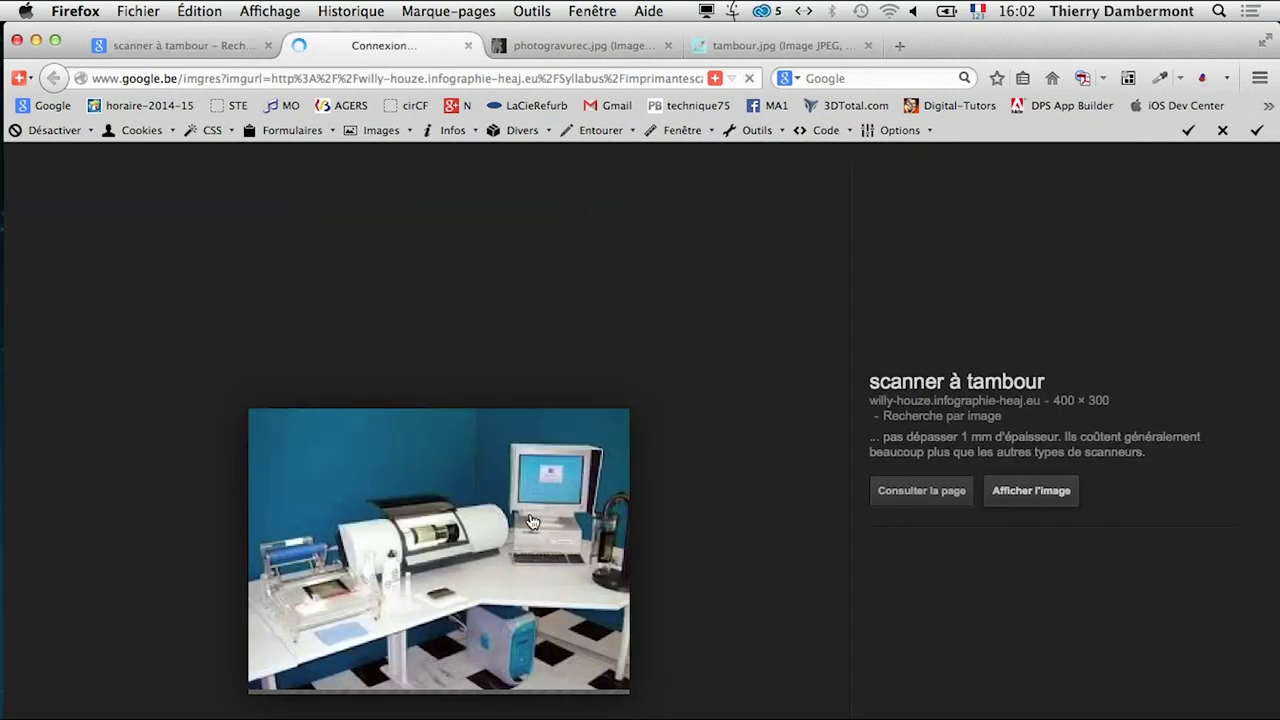
key(super+plus)
key(super+plus)
key(super+plus)
key(super+plus)
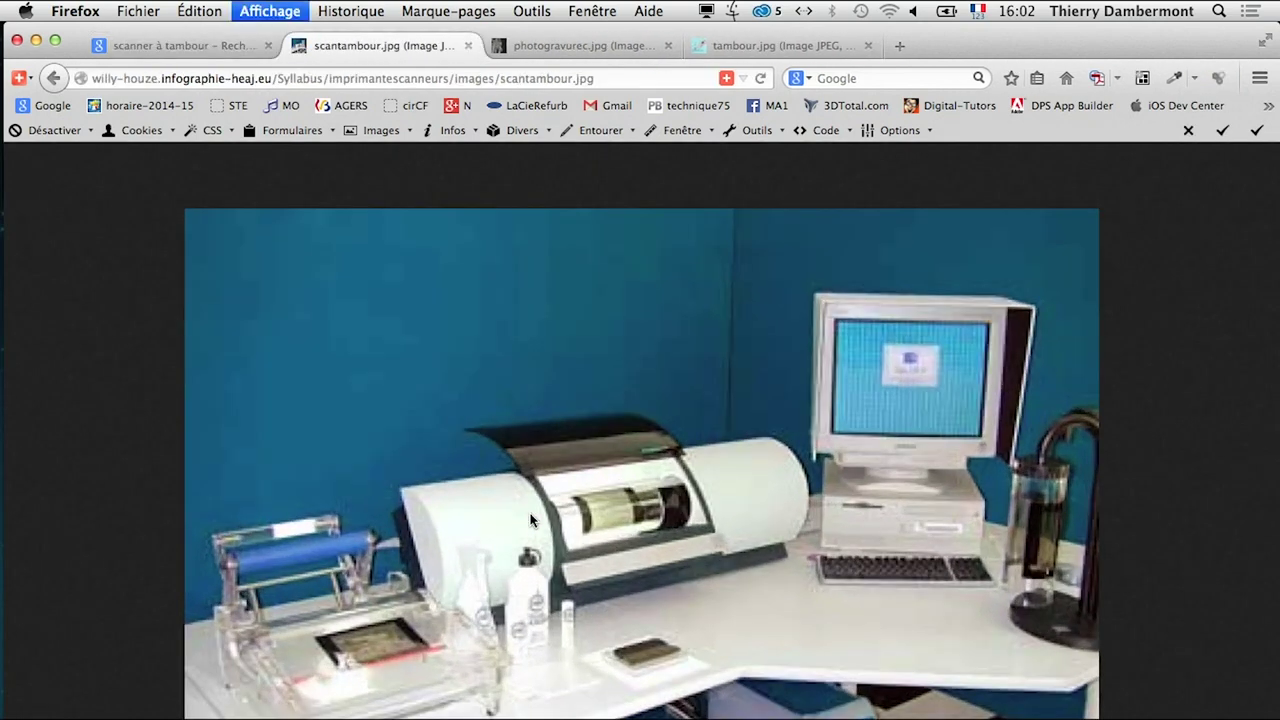
key(super+plus)
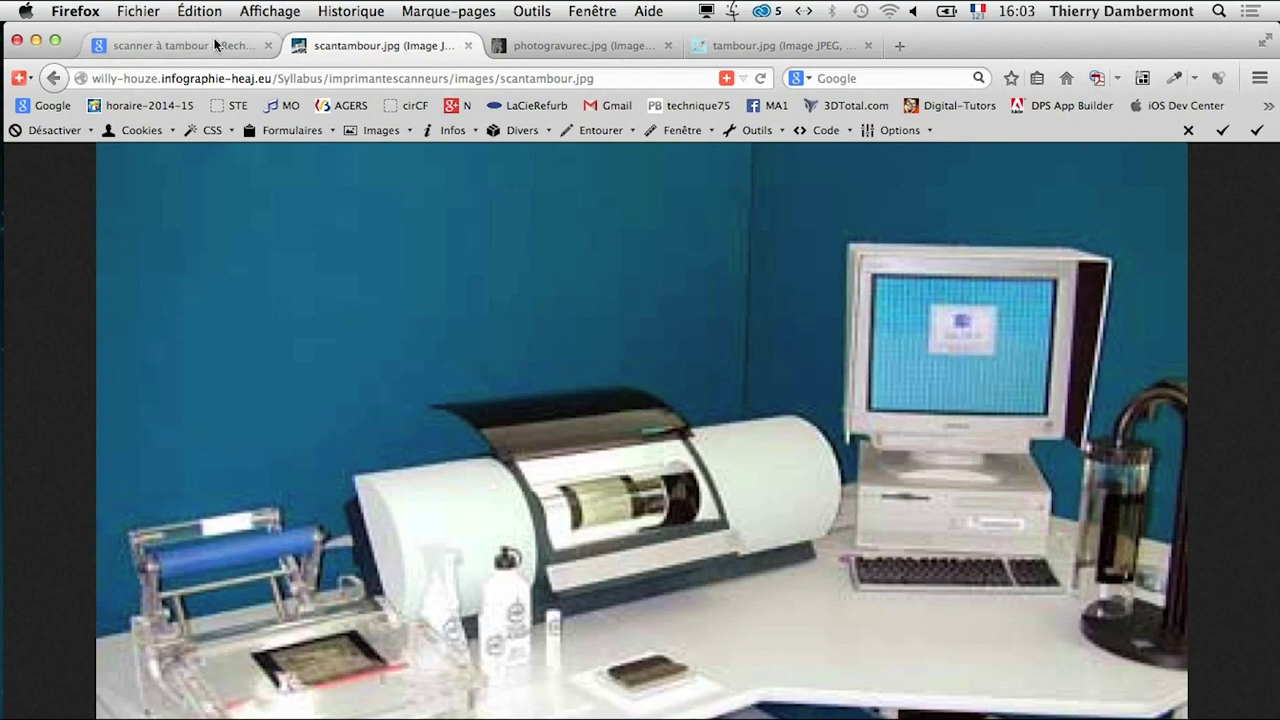
click(180, 45)
- Open the fourth drum-scanner image in a background tab
right_click(892, 360)
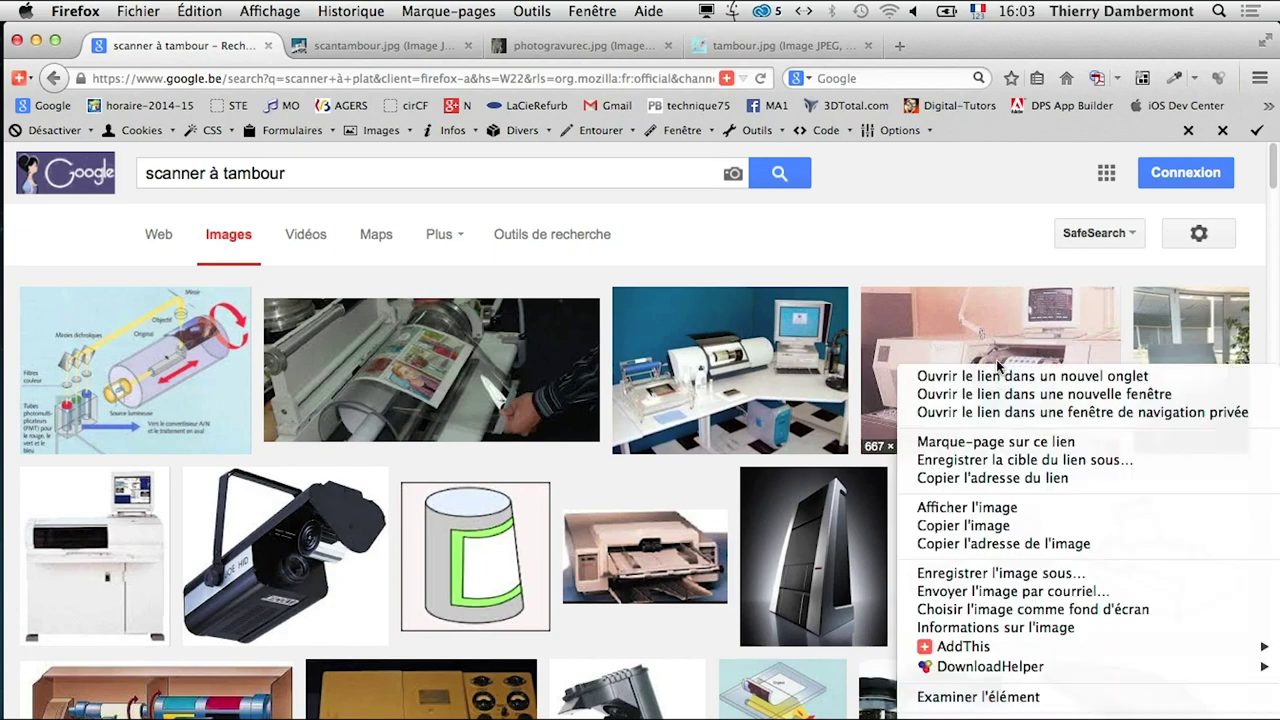
click(960, 372)
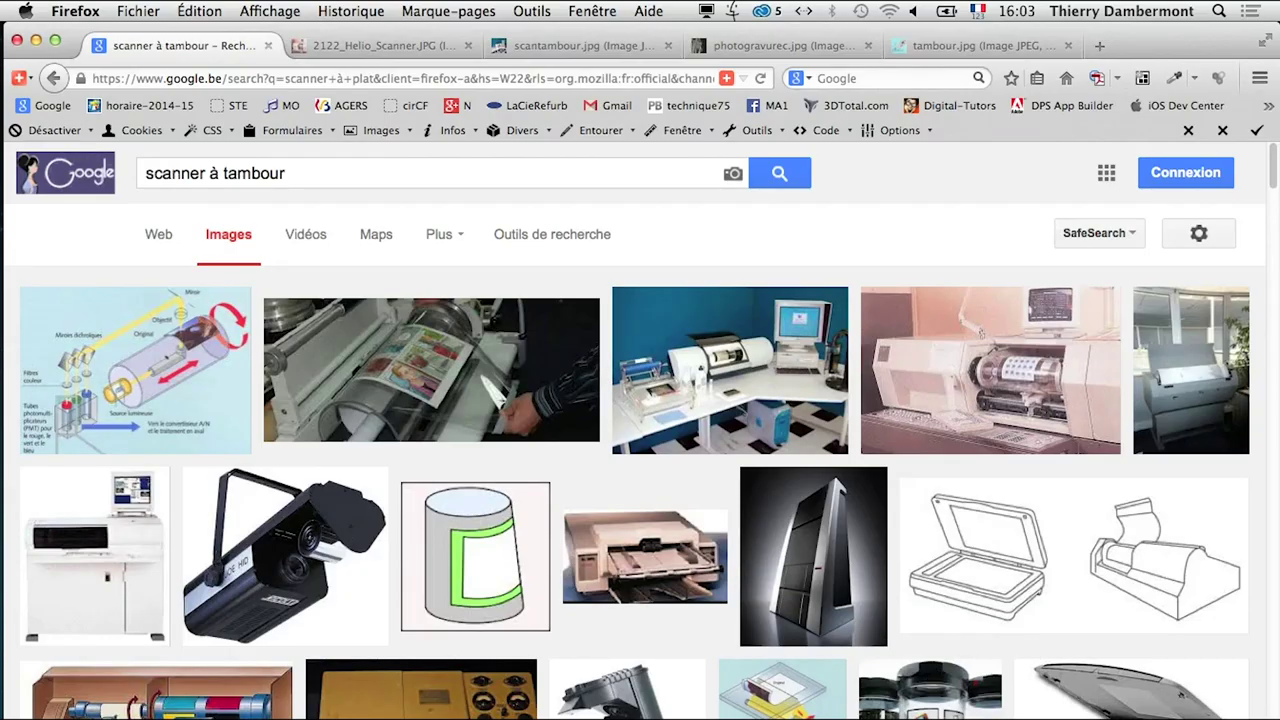
mouse_move(813, 556)
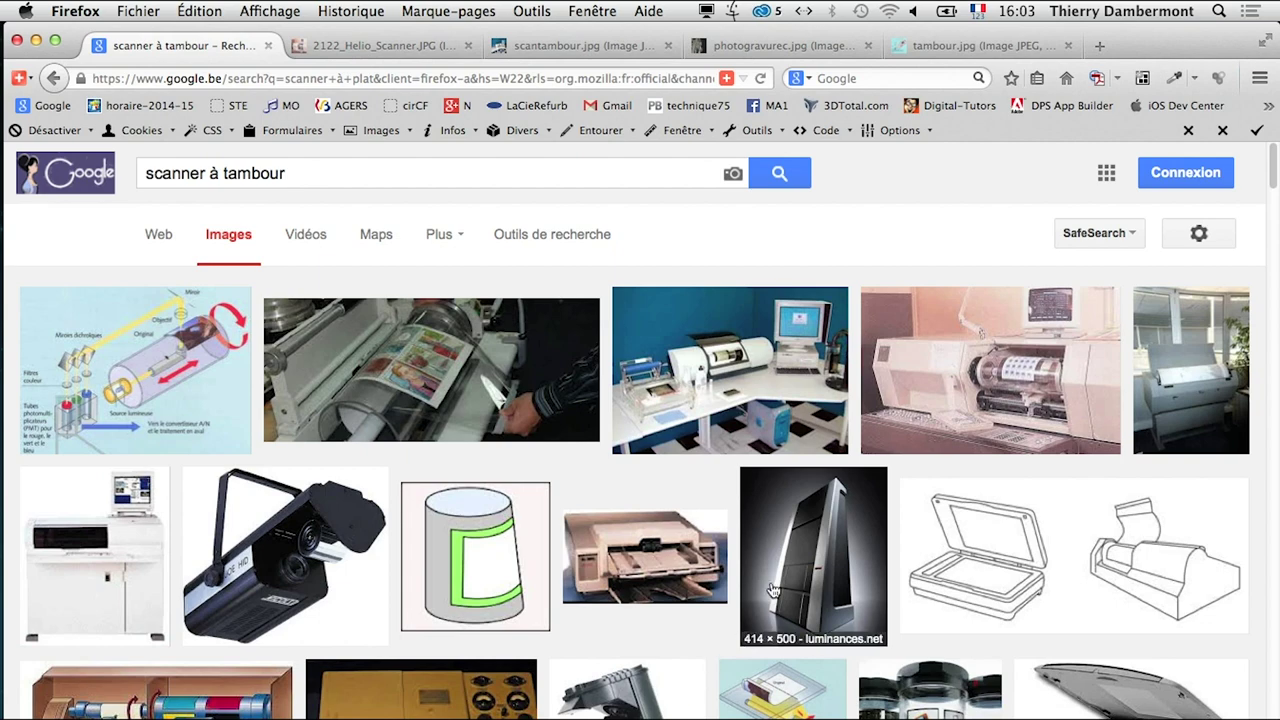
scroll(775, 590, down, 2)
scroll(768, 597, down, 2)
scroll(600, 480, down, 1)
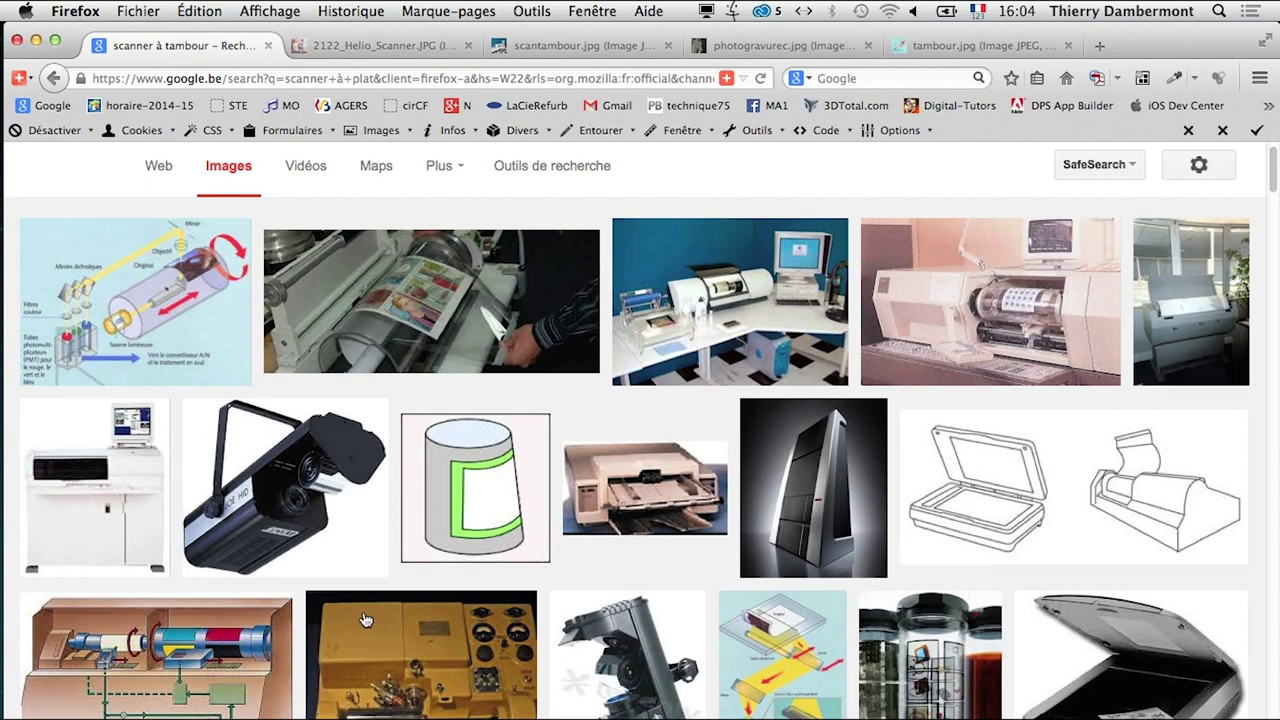
- Open the cutaway scanner diagram's Larousse result page in a new tab
right_click(214, 641)
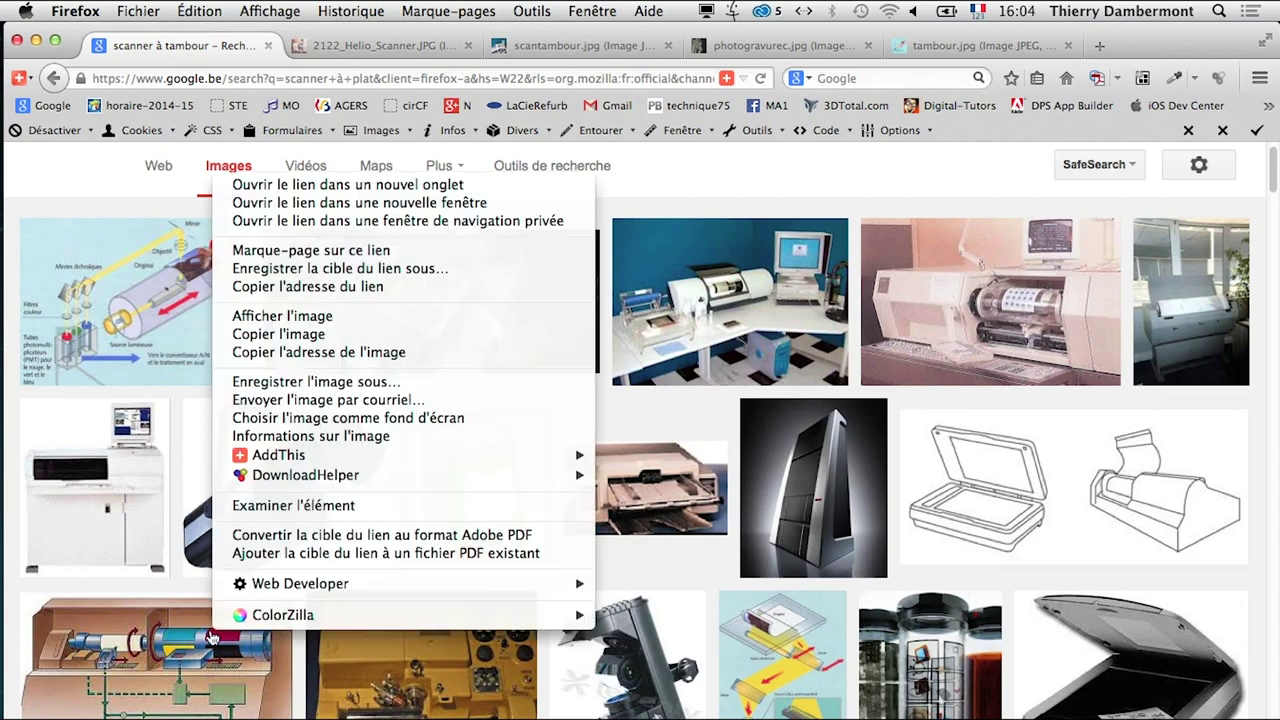
click(316, 183)
click(355, 46)
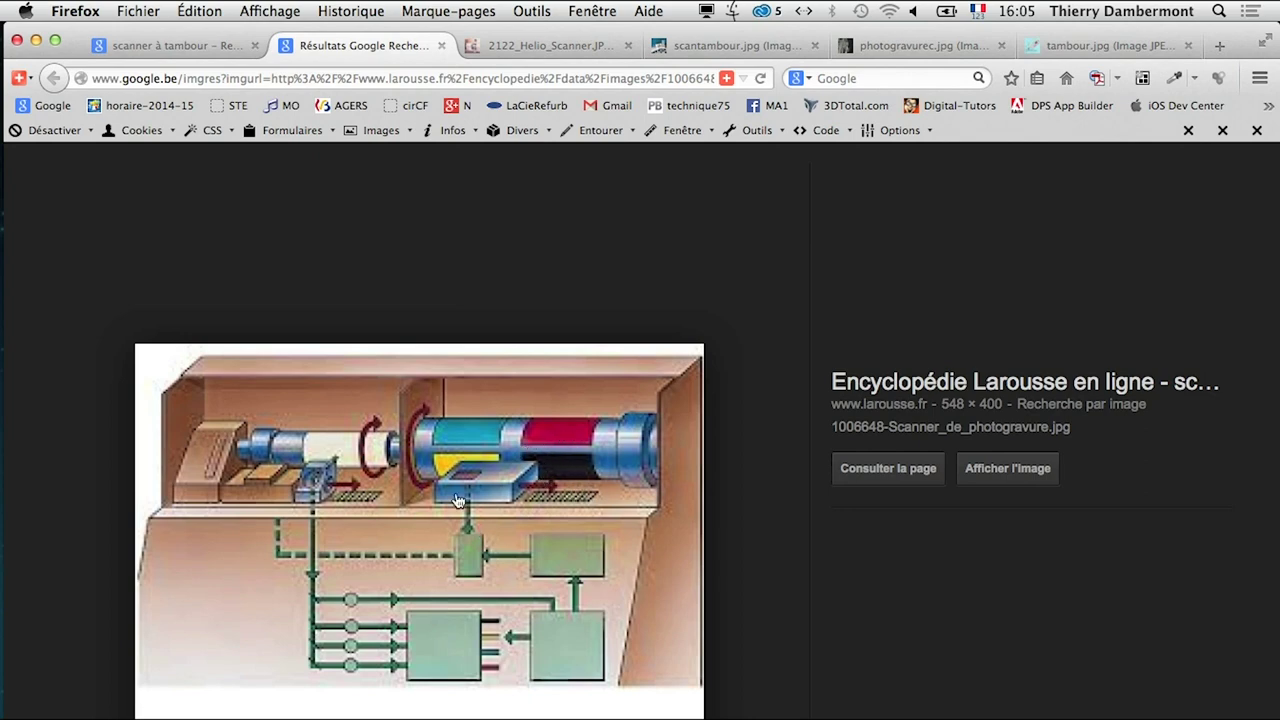
click(157, 48)
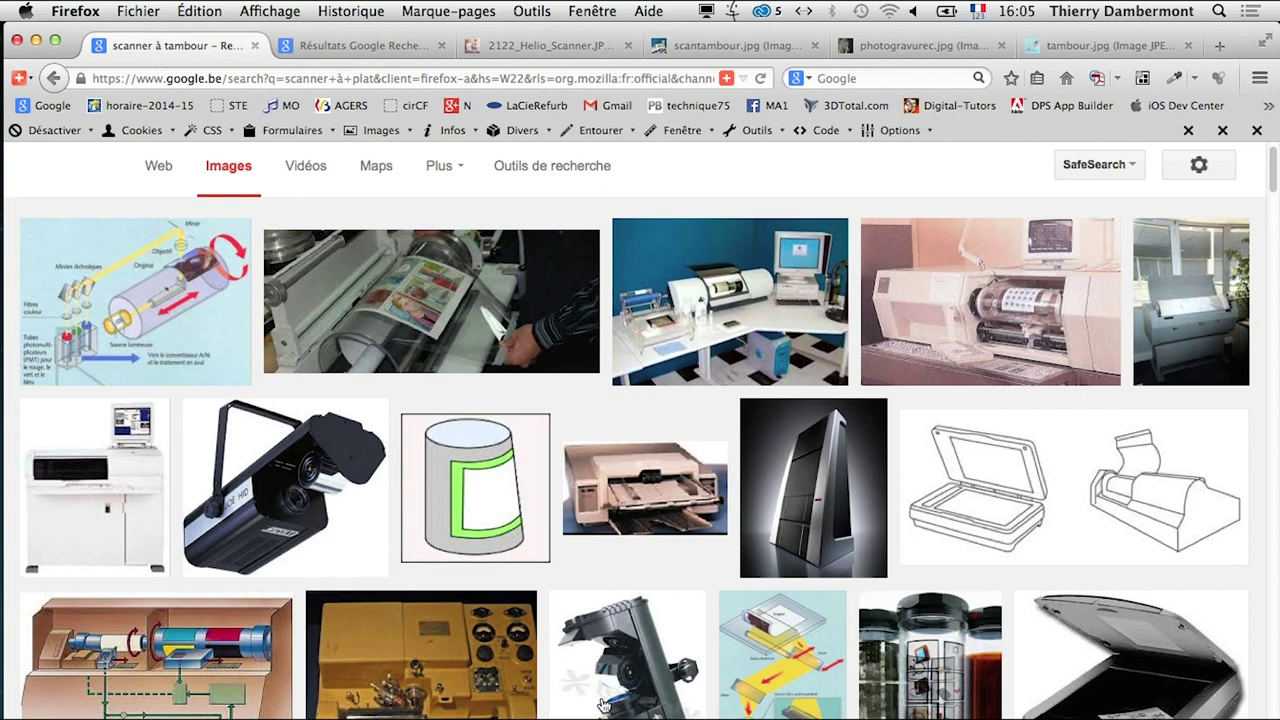
- Open the tower scanner result and select 'HASSELBLAD FLEXTIGHT X1' in its LUMINANCES.NET description
scroll(603, 706, down, 2)
scroll(603, 706, down, 1)
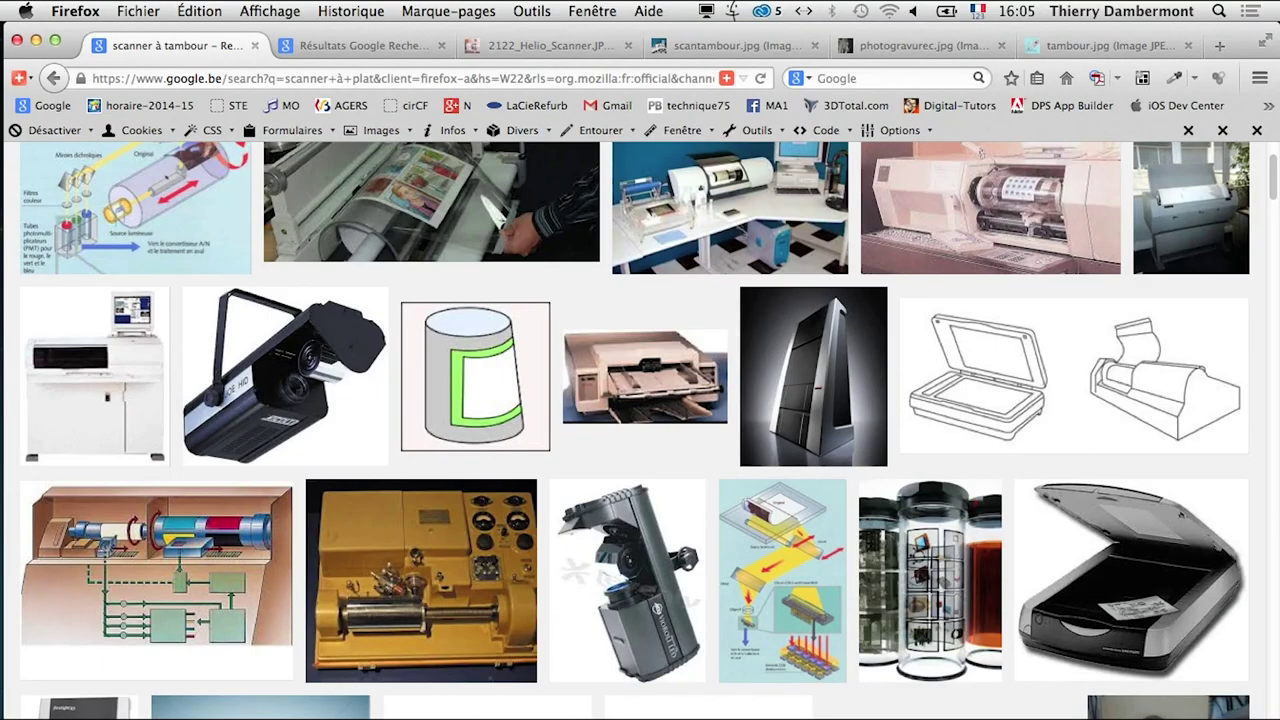
scroll(803, 400, up, 1)
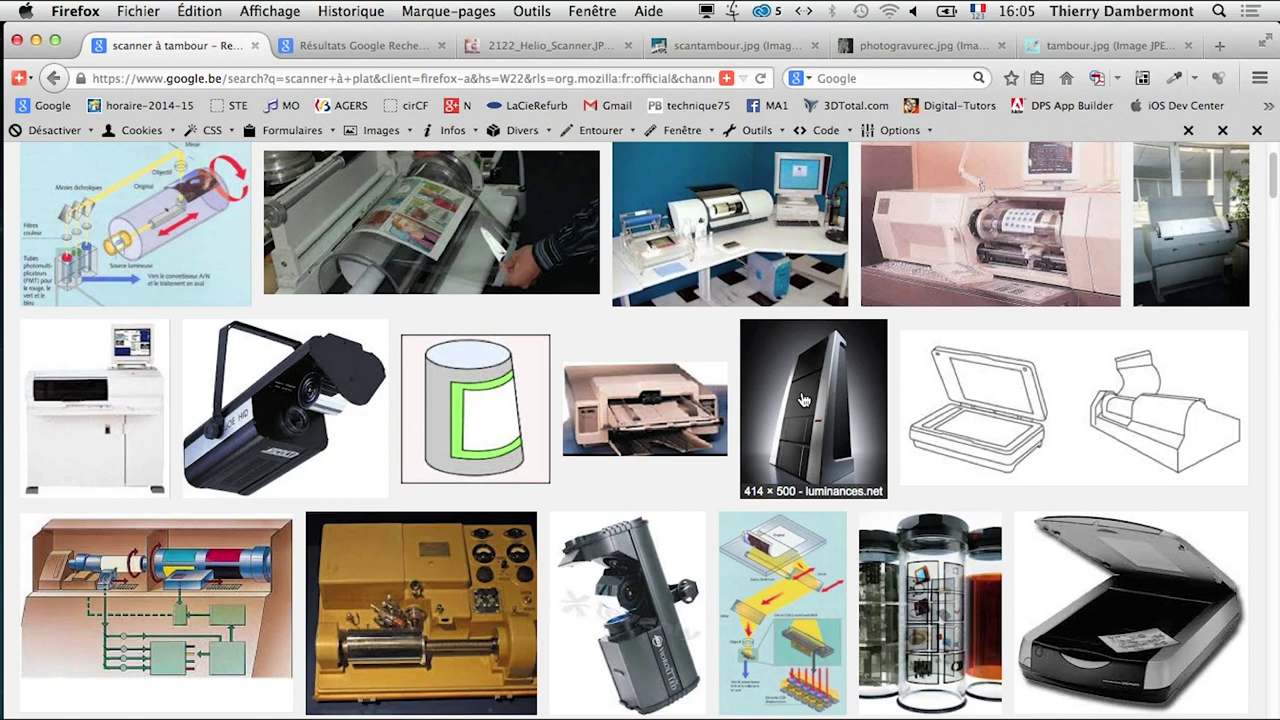
right_click(803, 400)
click(827, 407)
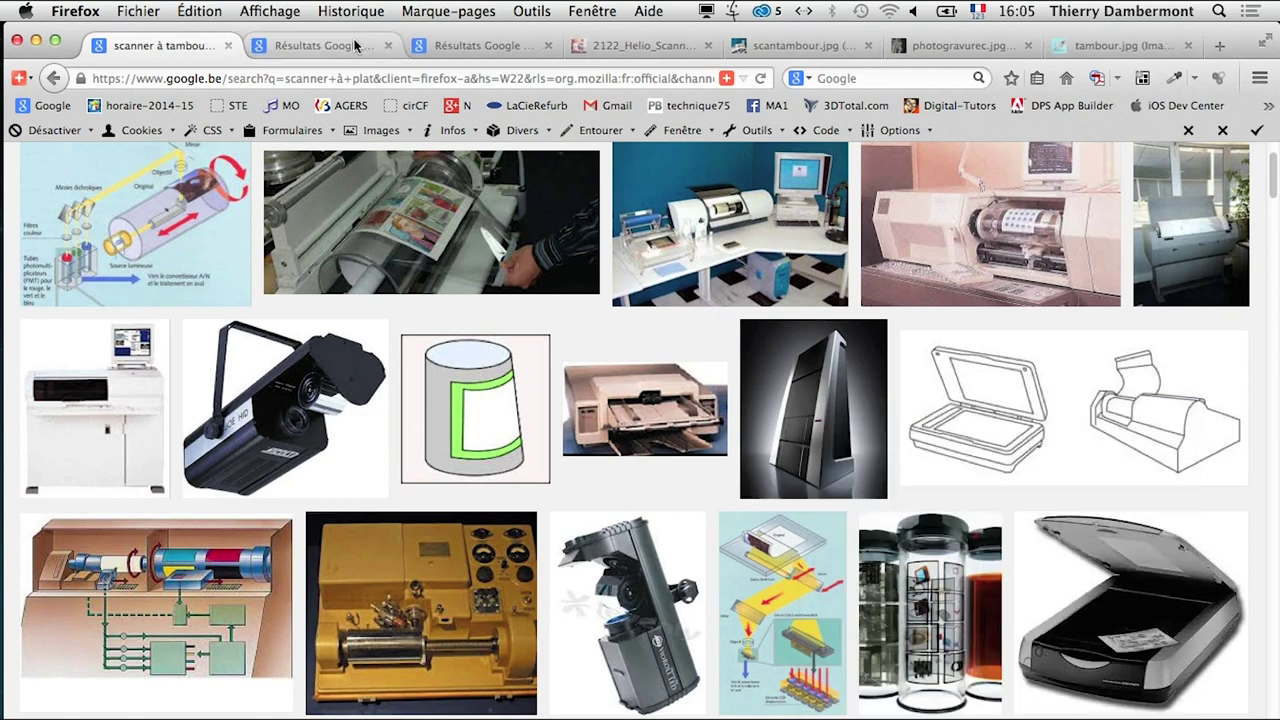
click(355, 45)
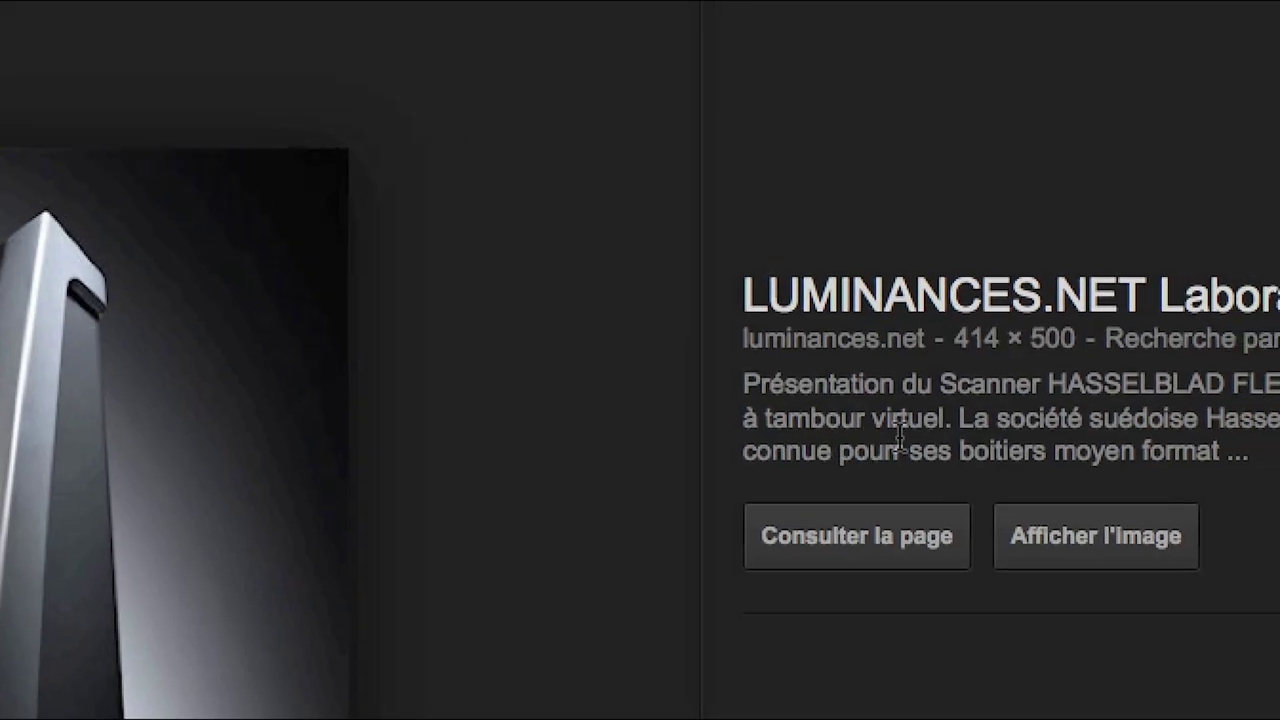
drag(916, 430, 1009, 390)
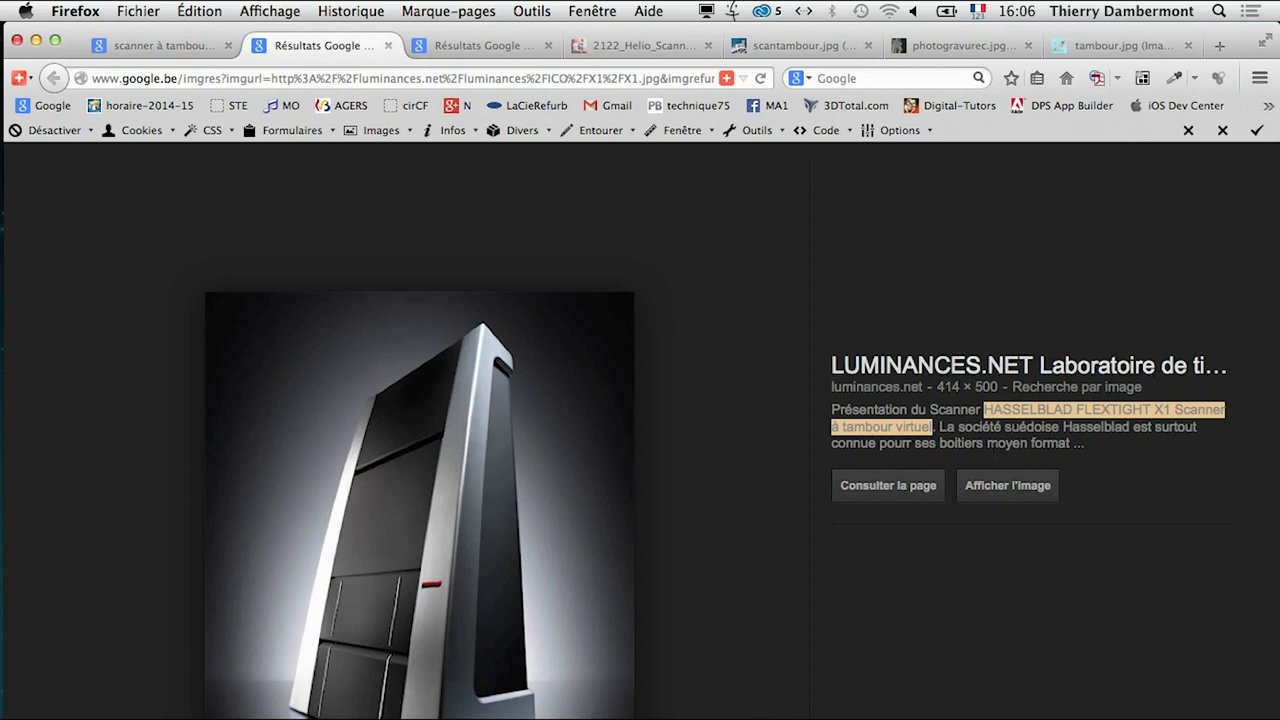
- Go to the 'HASSELBLAD FLEXTIGHT X1 Scanner à tambour virtuel' image results and scroll through them
click(135, 47)
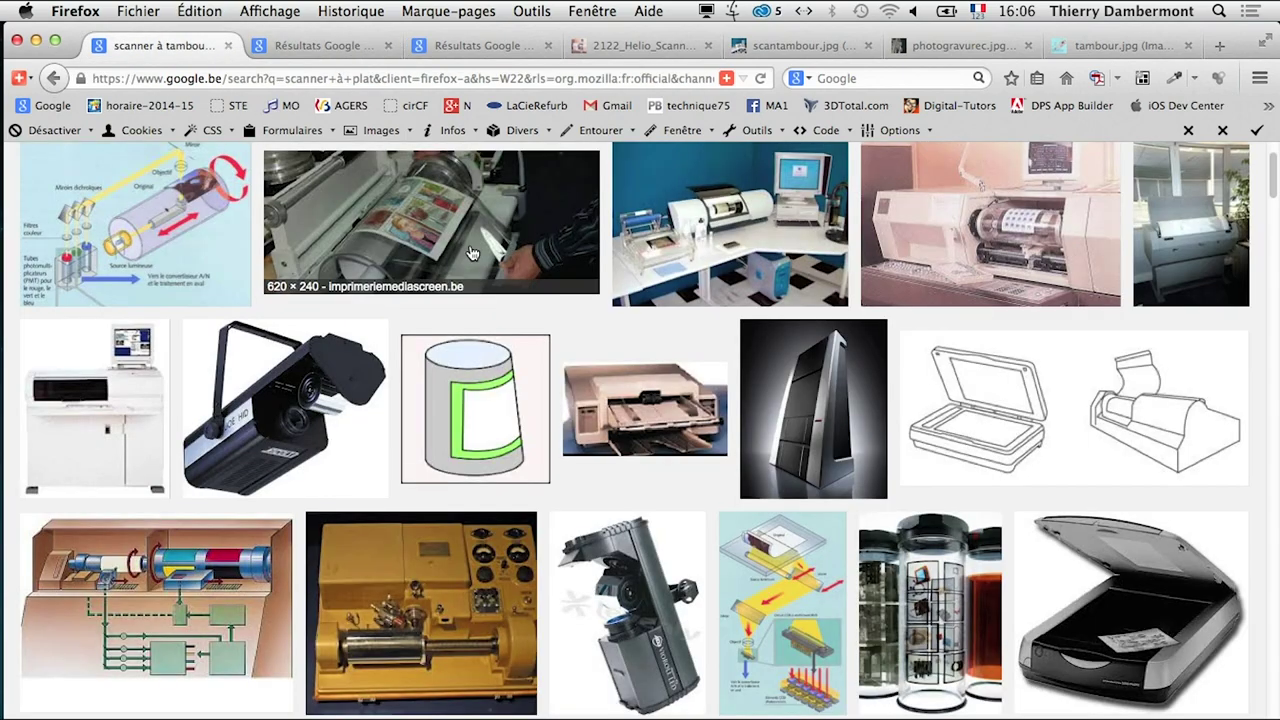
scroll(541, 332, up, 3)
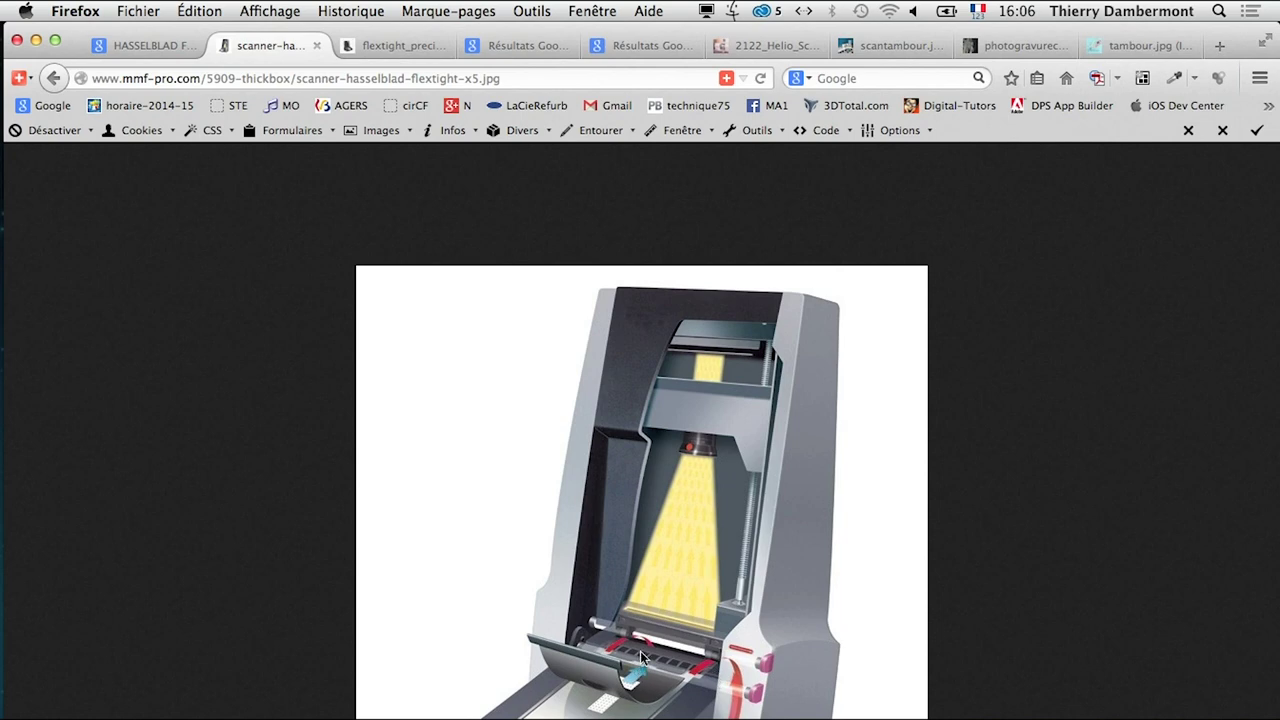
click(142, 46)
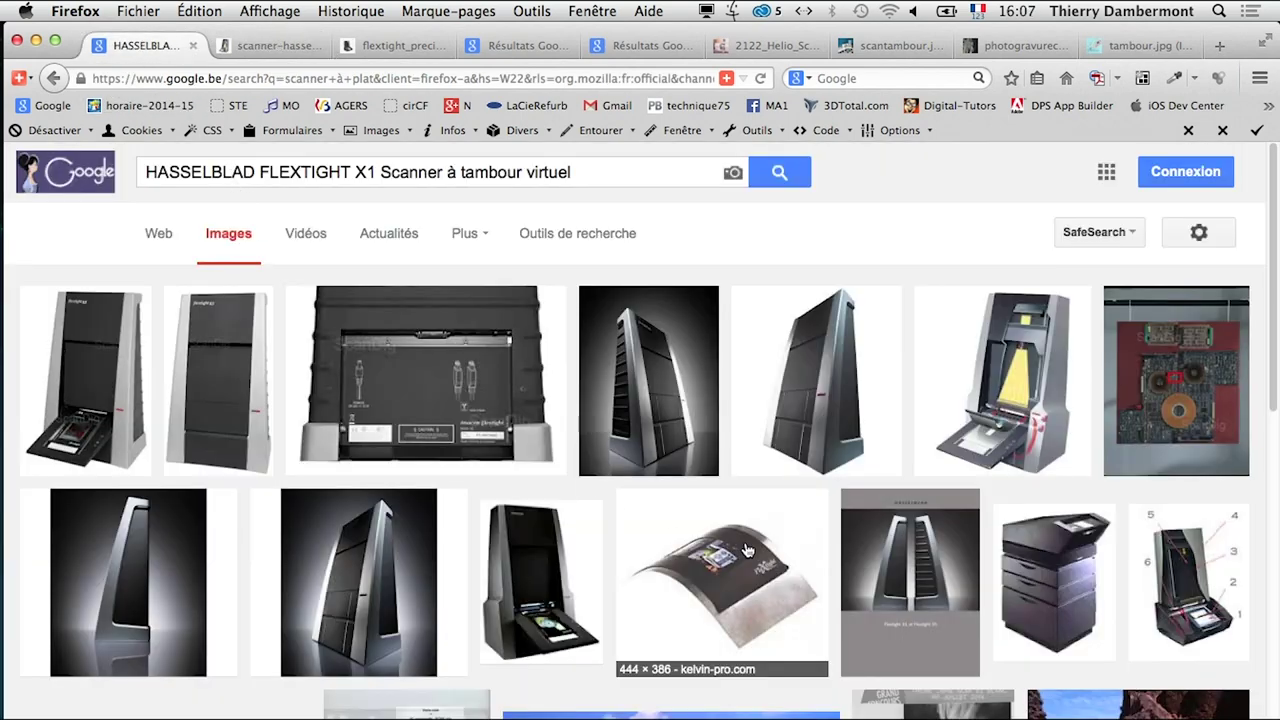
scroll(752, 550, down, 1)
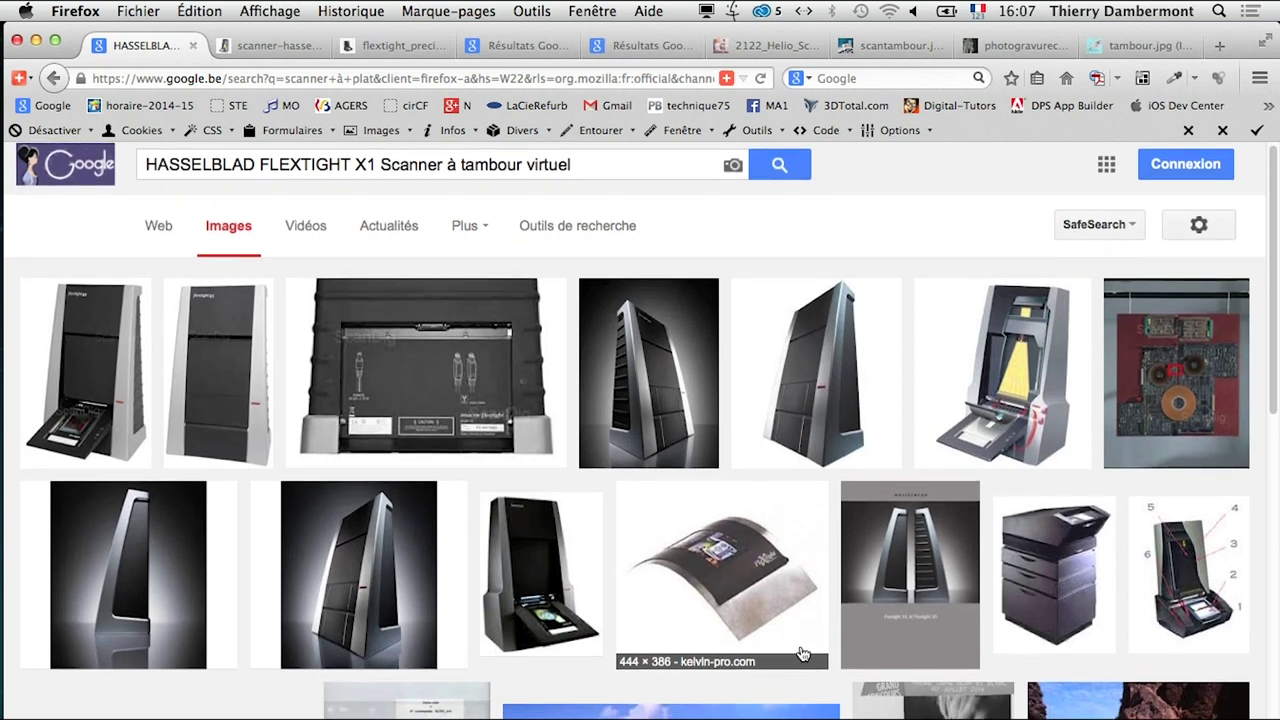
scroll(801, 648, down, 2)
scroll(801, 655, down, 1)
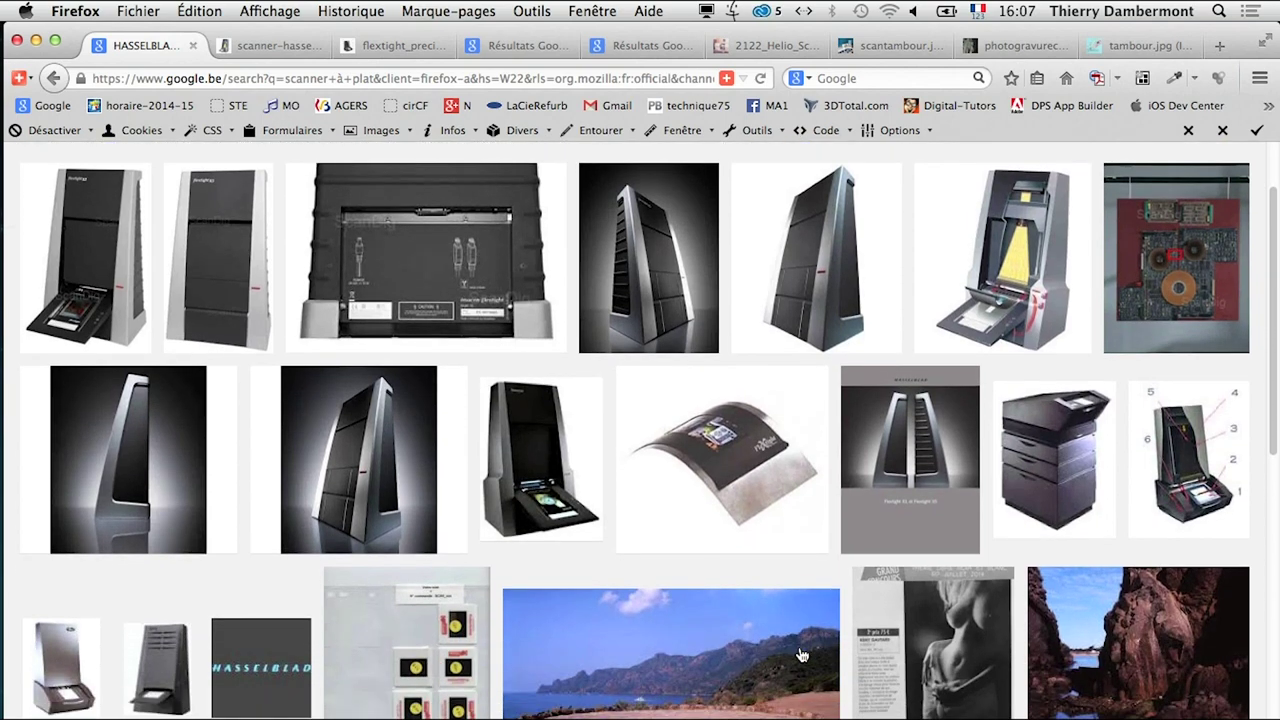
scroll(800, 650, down, 3)
scroll(800, 650, down, 3)
scroll(799, 650, down, 3)
scroll(797, 642, down, 1)
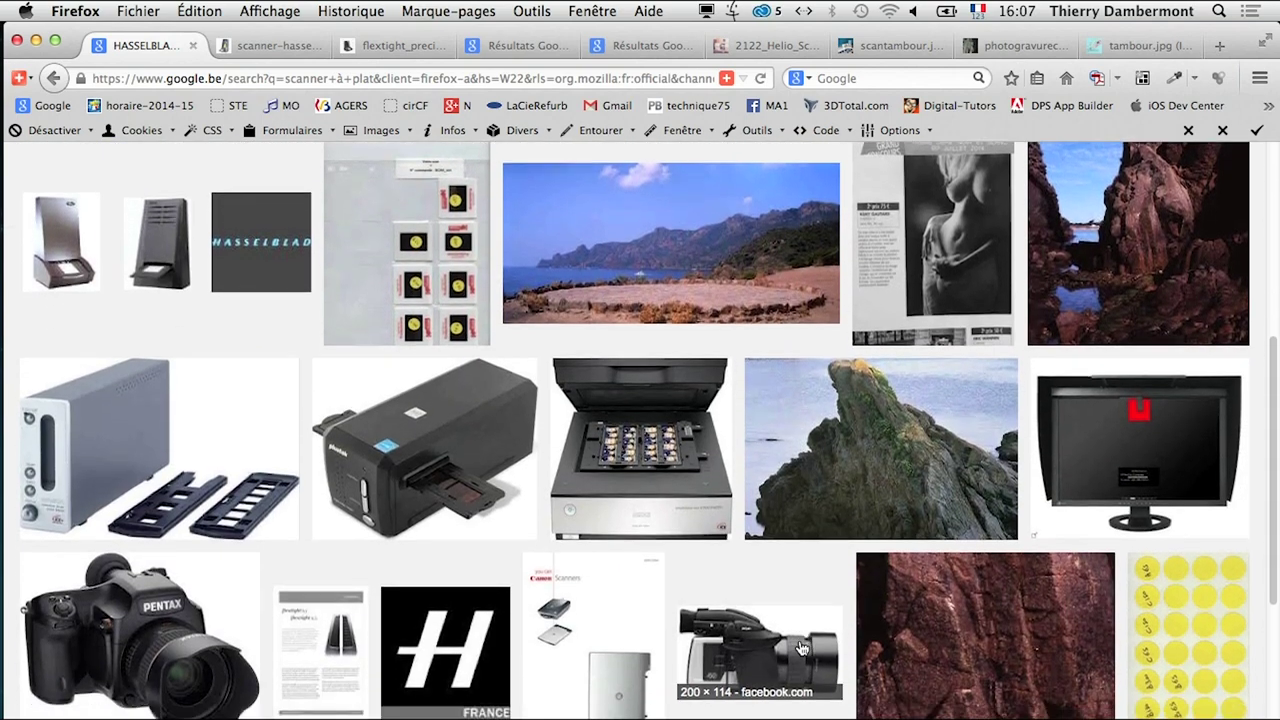
scroll(800, 644, down, 2)
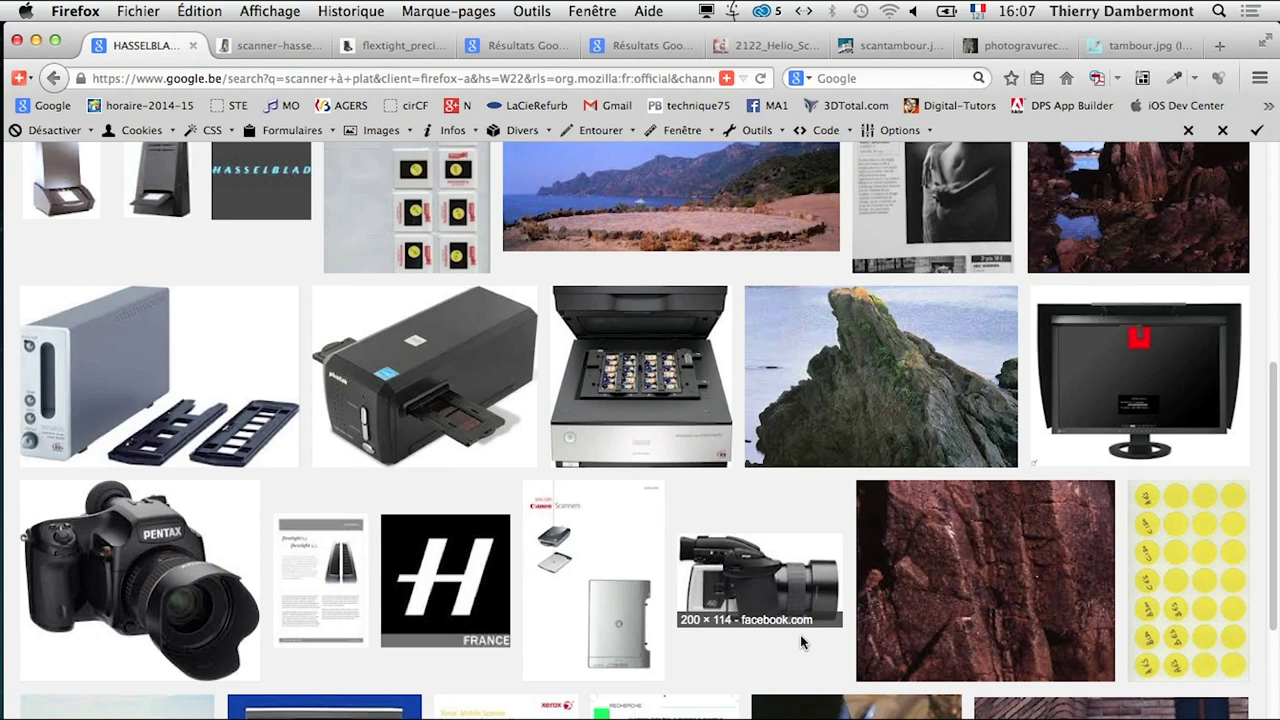
- Open the Plustek film scanner result in a new tab and zoom its preview in
right_click(442, 360)
click(455, 370)
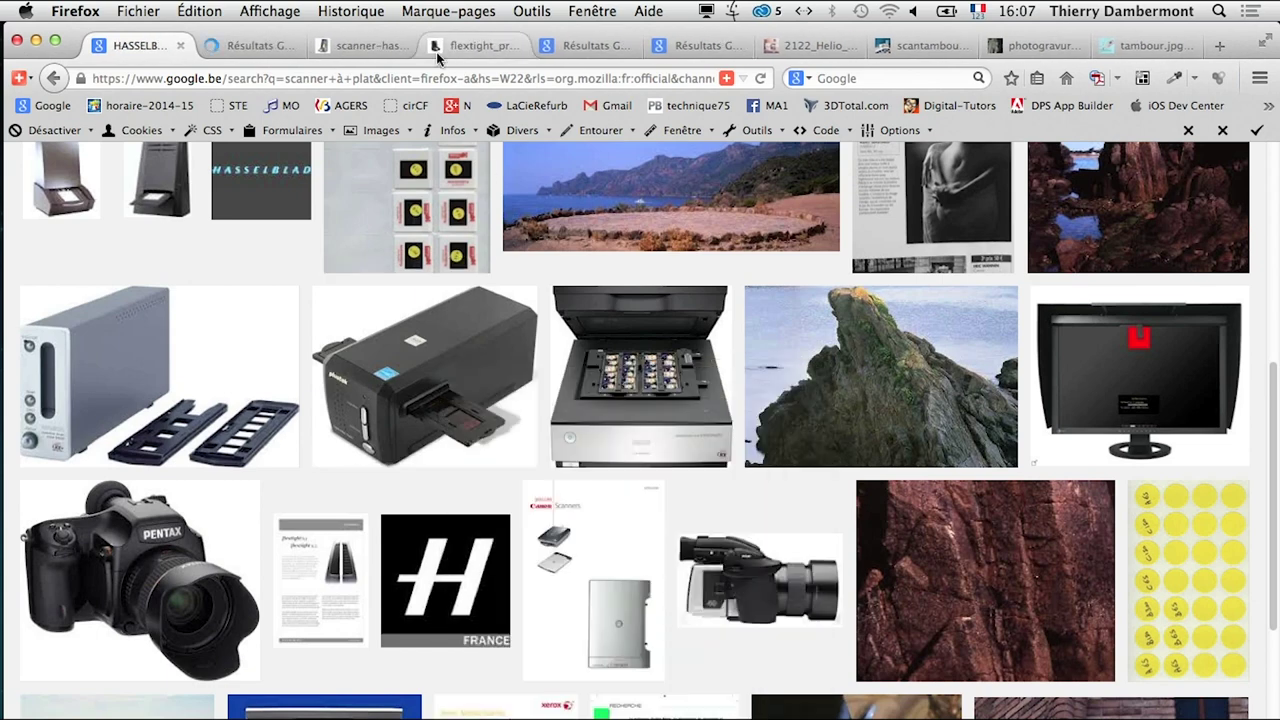
click(240, 46)
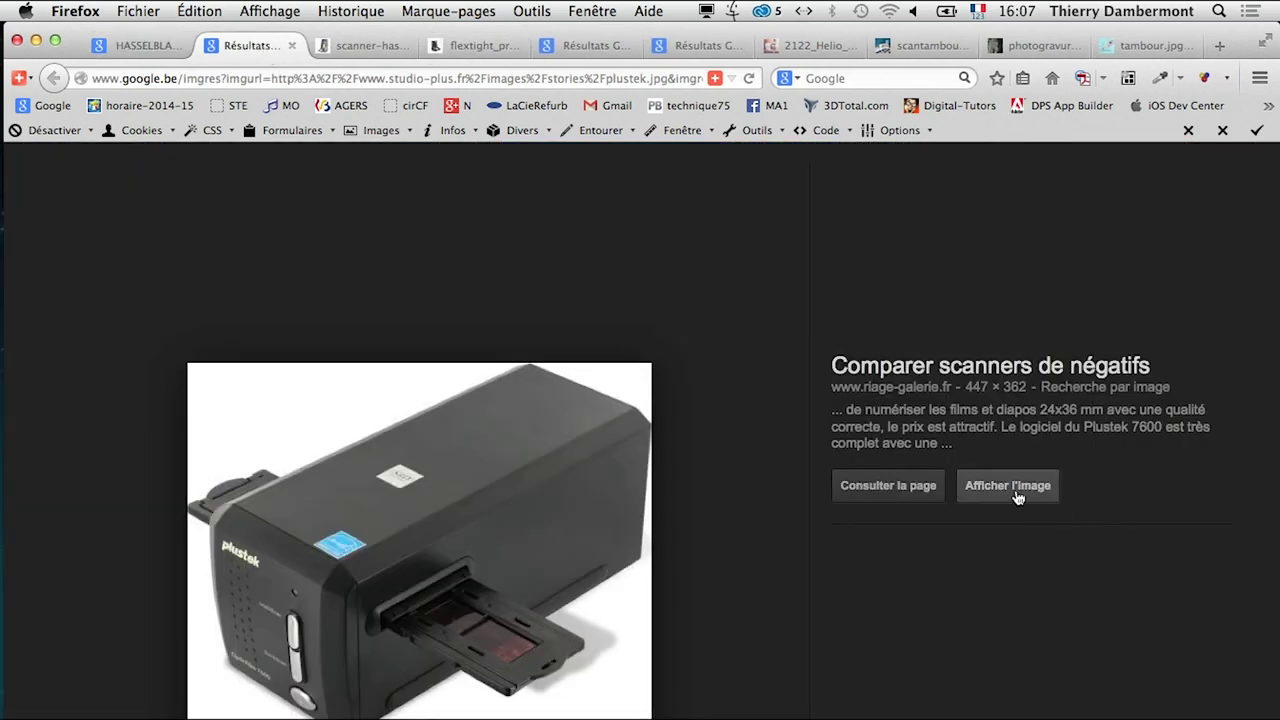
key(super+plus)
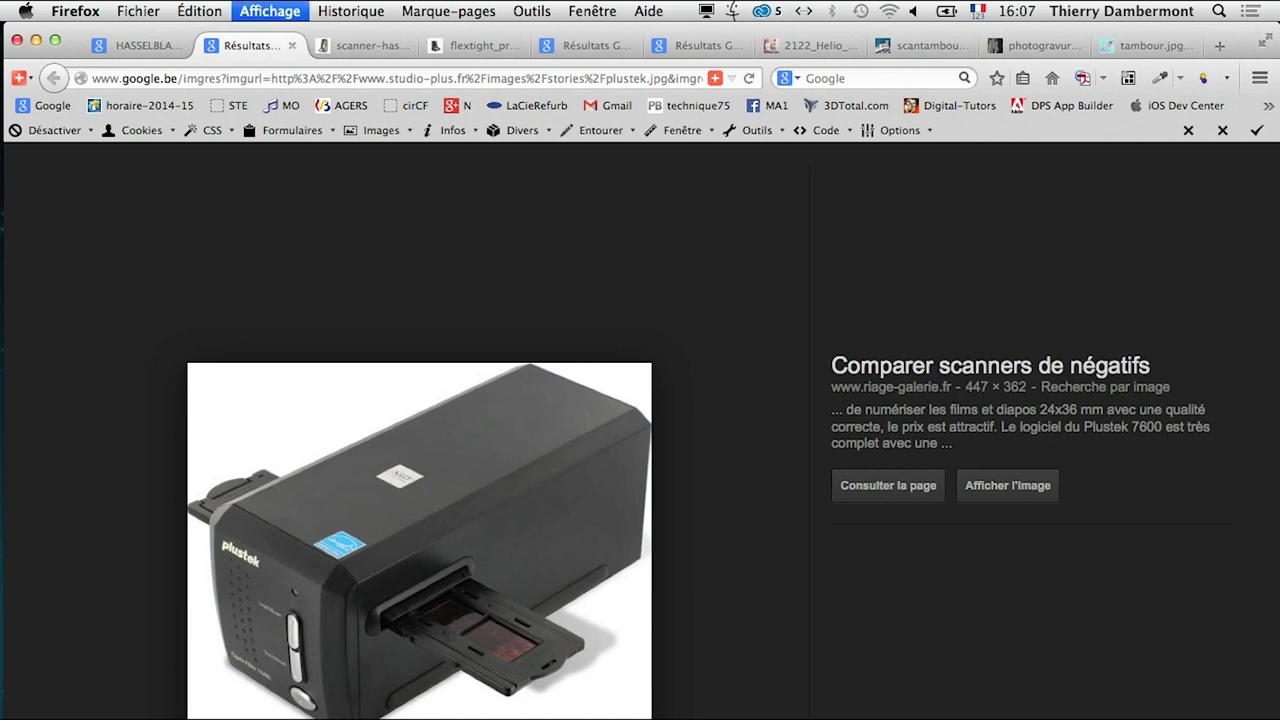
key(super+plus)
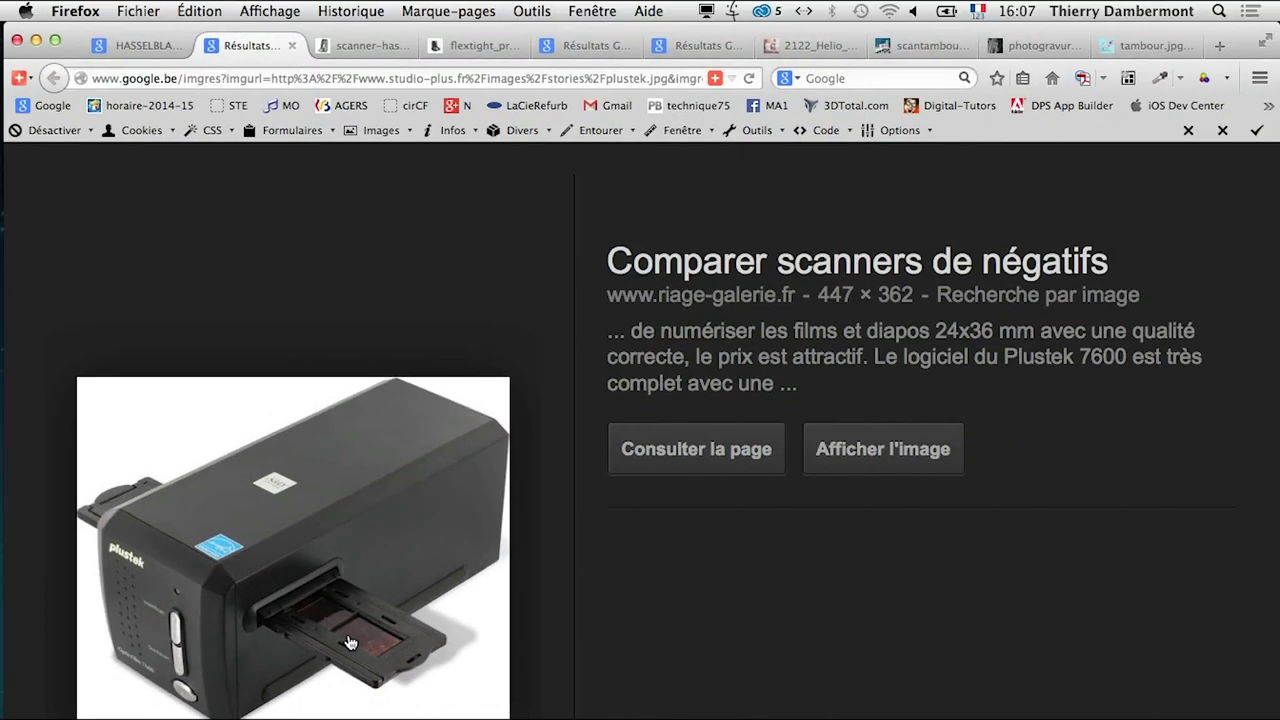
- Open the slim negative-scanner image in a new tab from the Hasselblad results
click(138, 50)
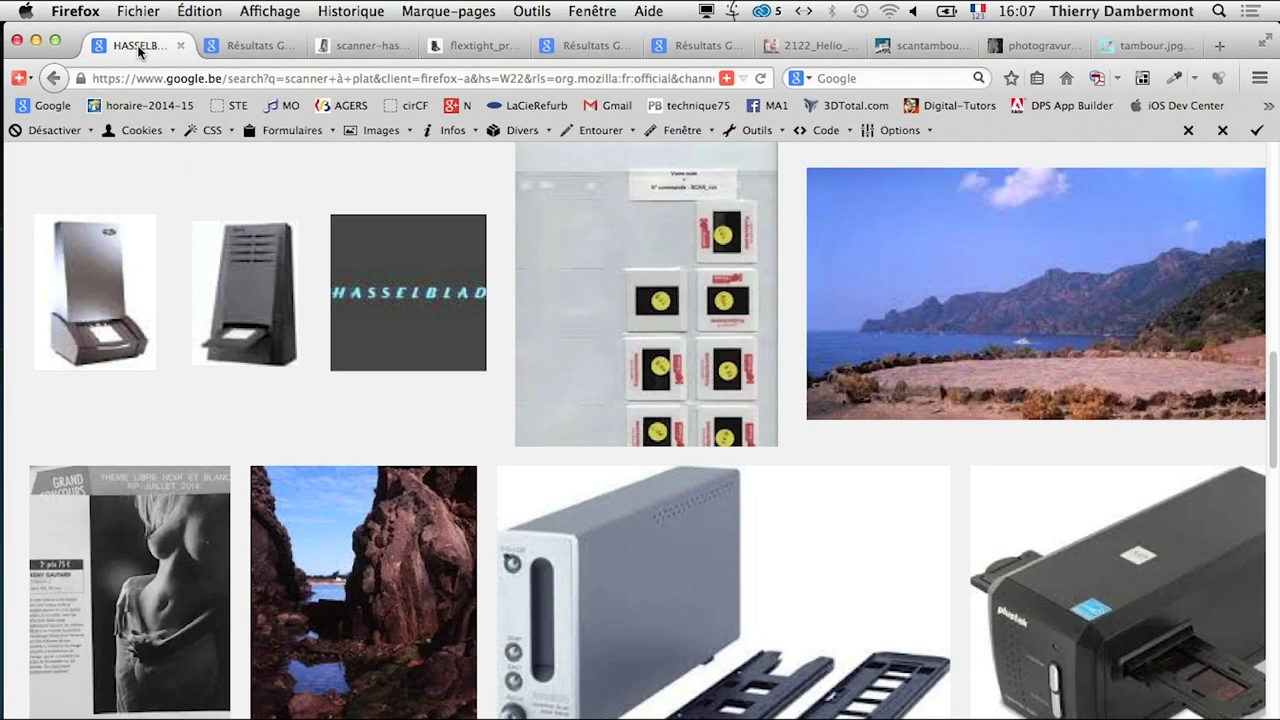
scroll(687, 538, down, 2)
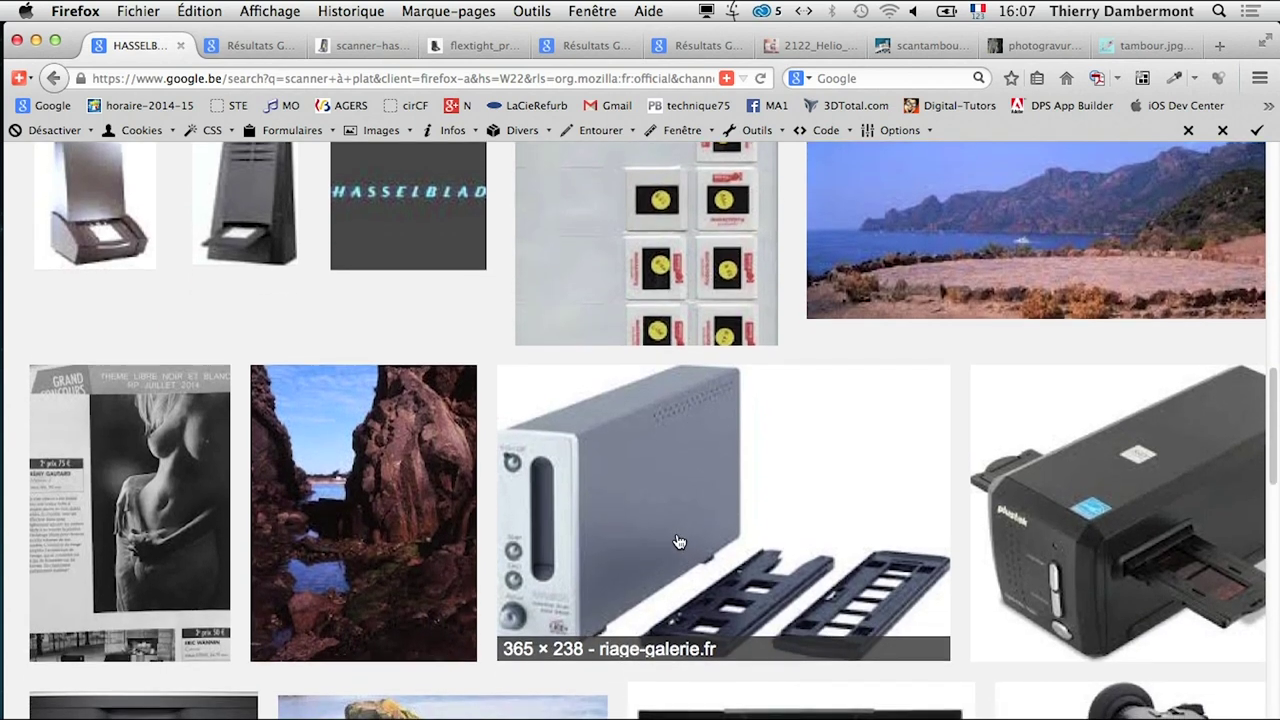
scroll(652, 495, down, 1)
scroll(652, 495, down, 1)
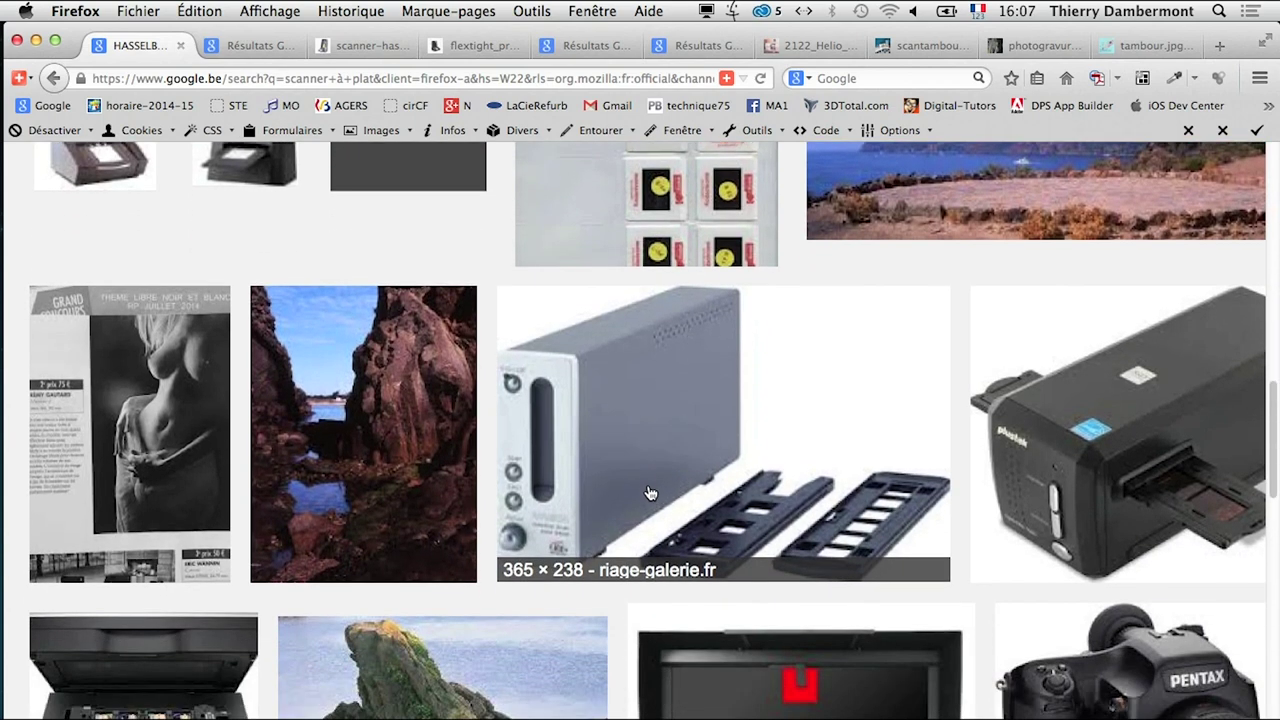
right_click(660, 408)
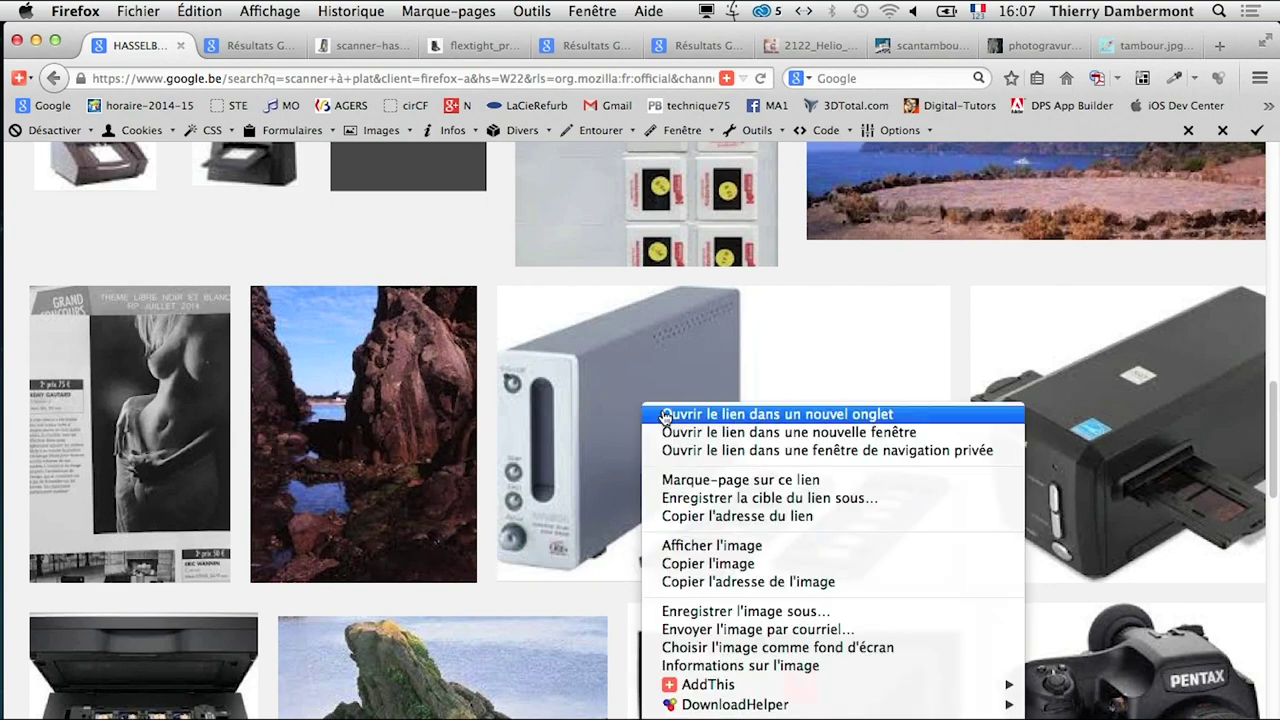
click(664, 413)
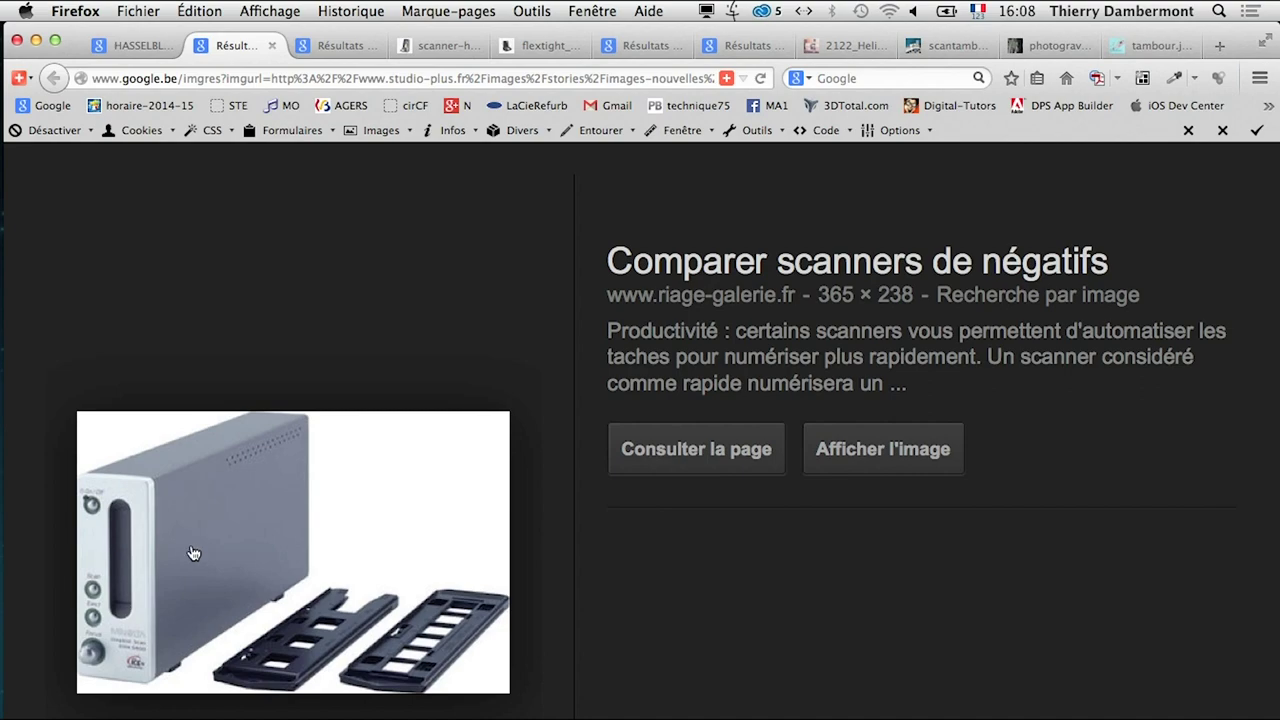
click(120, 50)
- Scroll through the Hasselblad Flextight X1 image results and back toward the top
scroll(640, 430, up, 2)
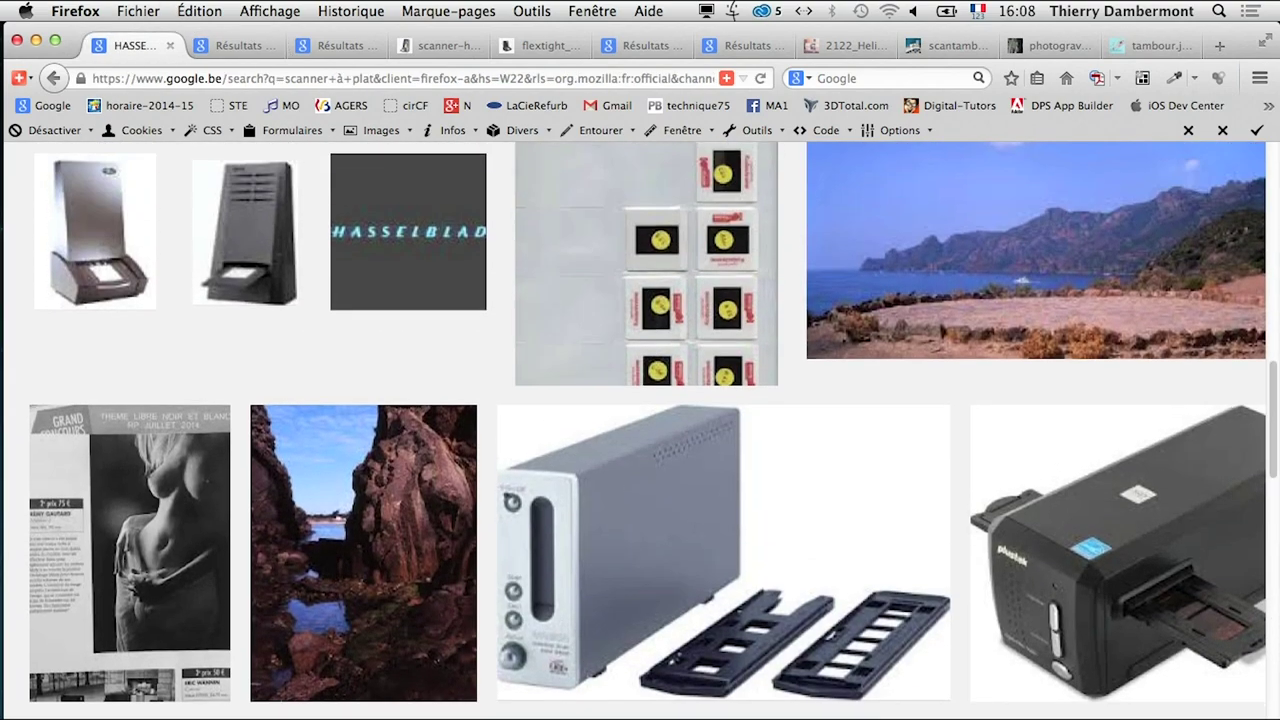
scroll(640, 430, up, 2)
scroll(640, 430, up, 3)
scroll(640, 430, up, 2)
scroll(436, 713, up, 3)
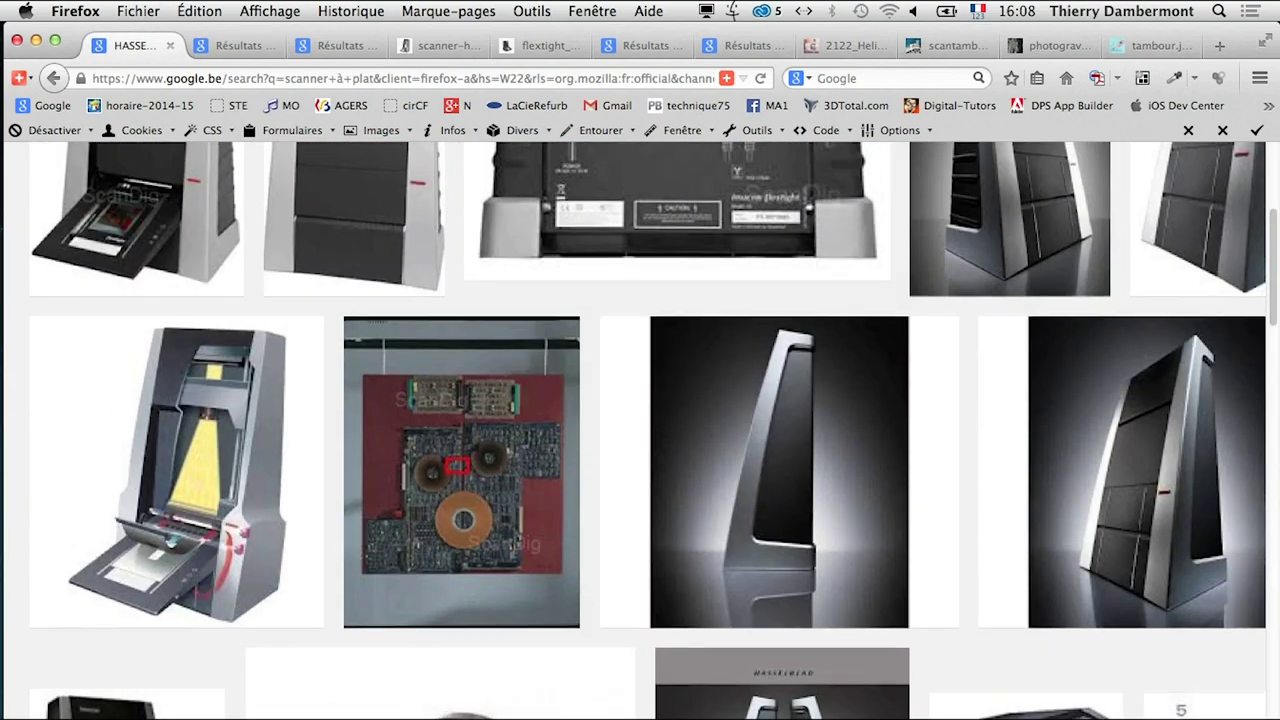
scroll(436, 713, up, 3)
scroll(436, 713, up, 2)
scroll(448, 697, down, 1)
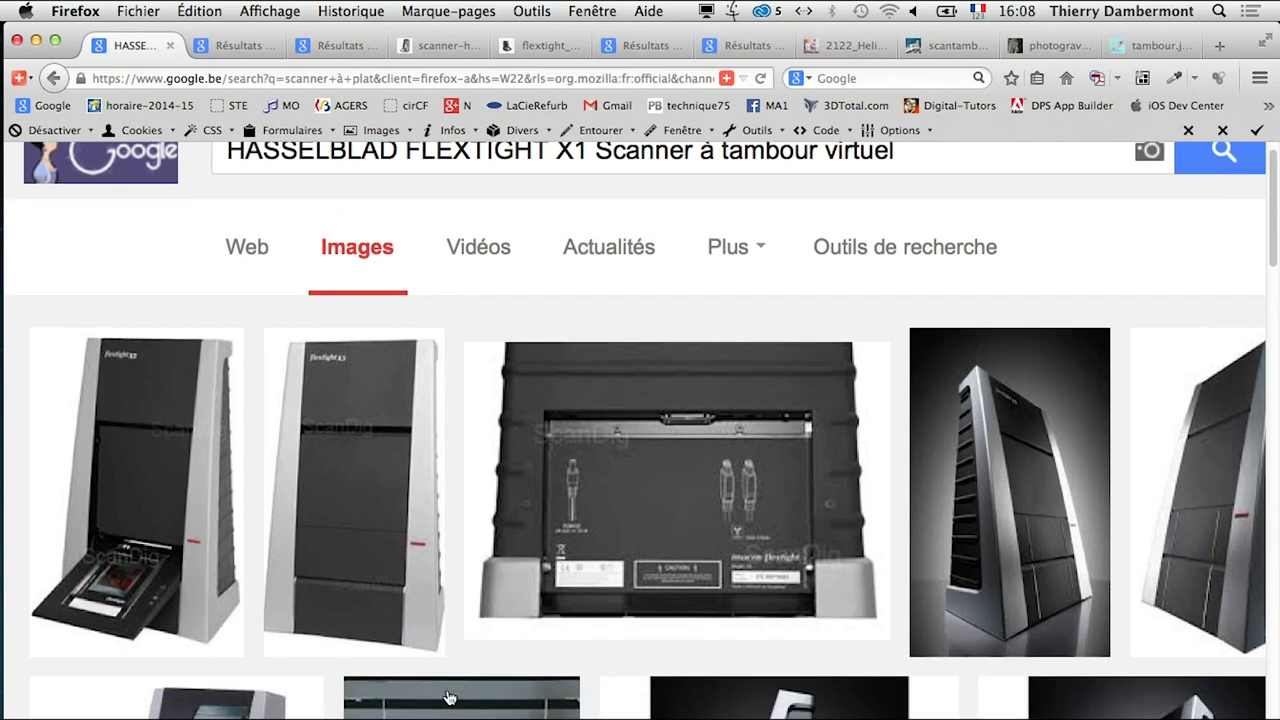
scroll(450, 700, down, 4)
scroll(450, 703, down, 2)
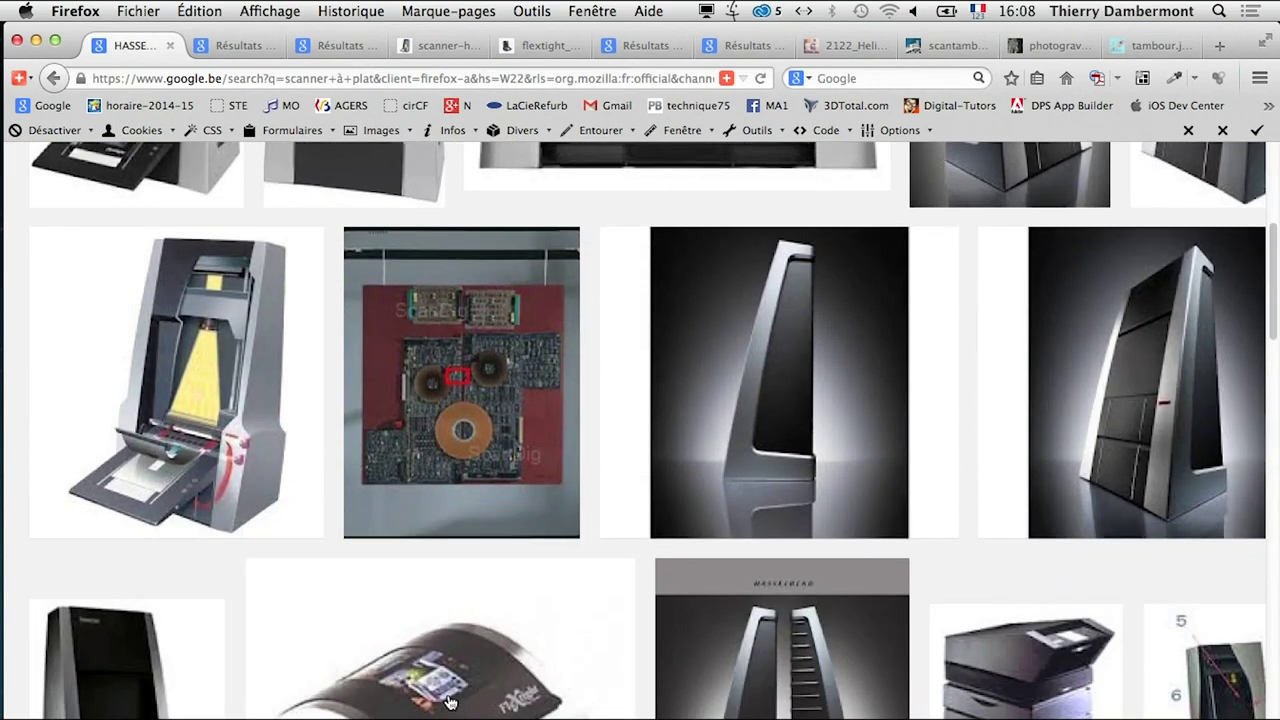
scroll(450, 703, down, 4)
scroll(450, 704, down, 2)
scroll(450, 705, down, 3)
scroll(450, 705, down, 5)
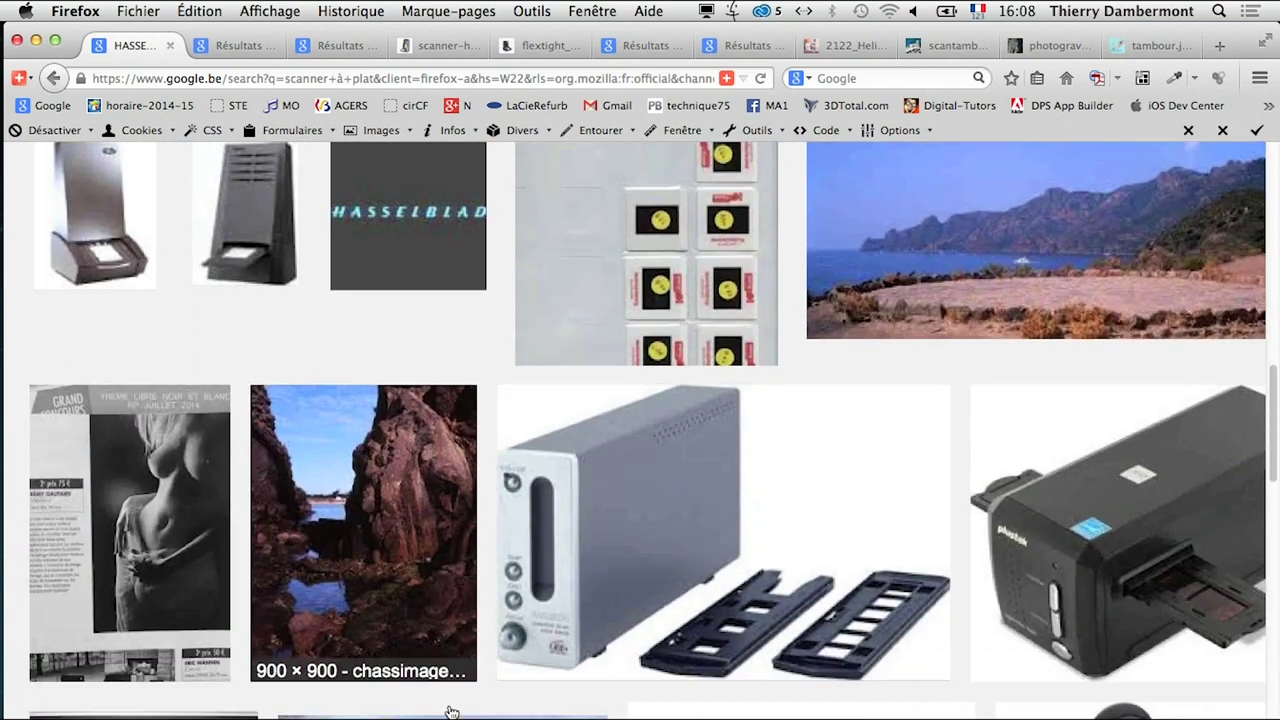
scroll(586, 514, down, 2)
scroll(580, 530, down, 2)
scroll(579, 542, down, 1)
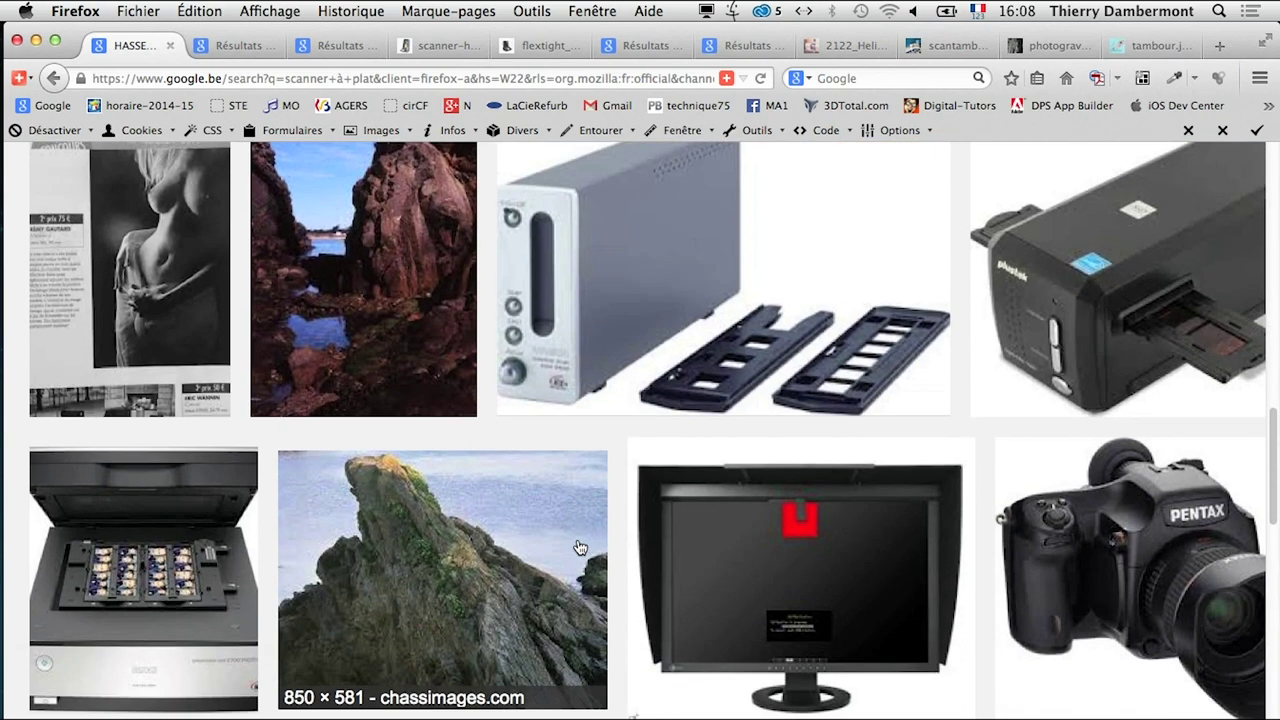
scroll(560, 530, down, 1)
scroll(508, 366, down, 1)
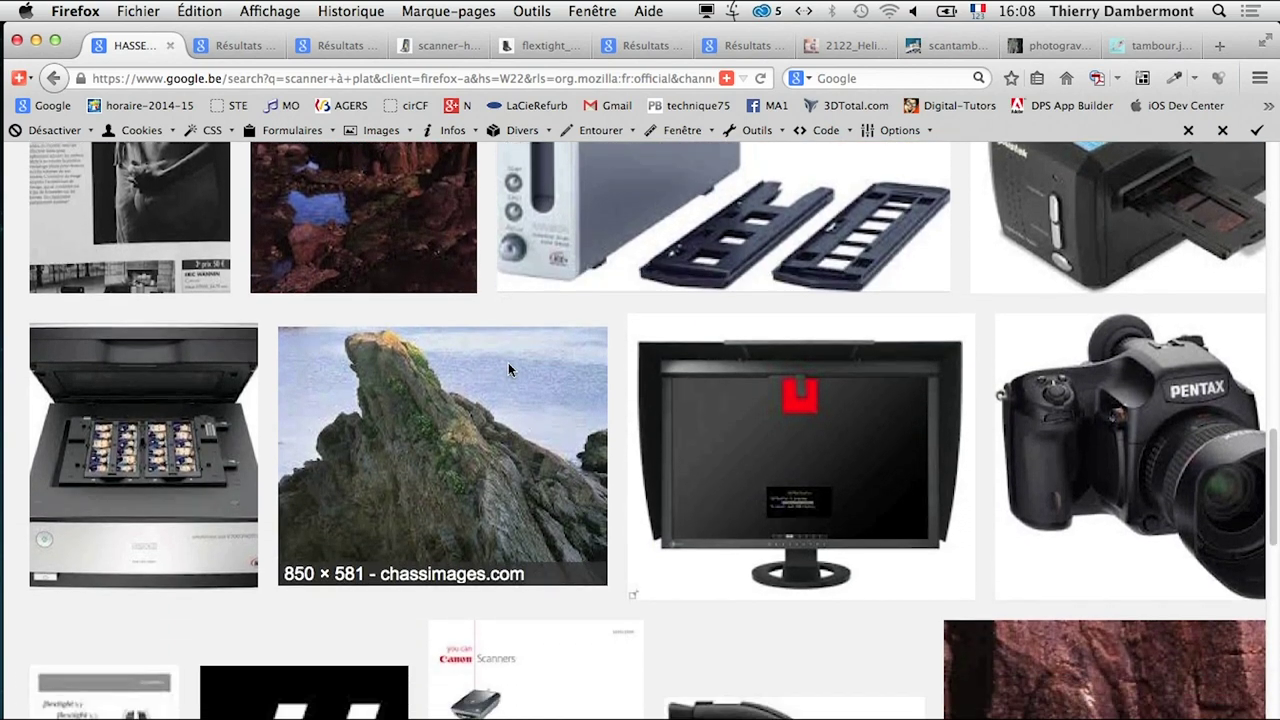
scroll(514, 386, down, 6)
scroll(514, 391, down, 3)
scroll(516, 389, down, 2)
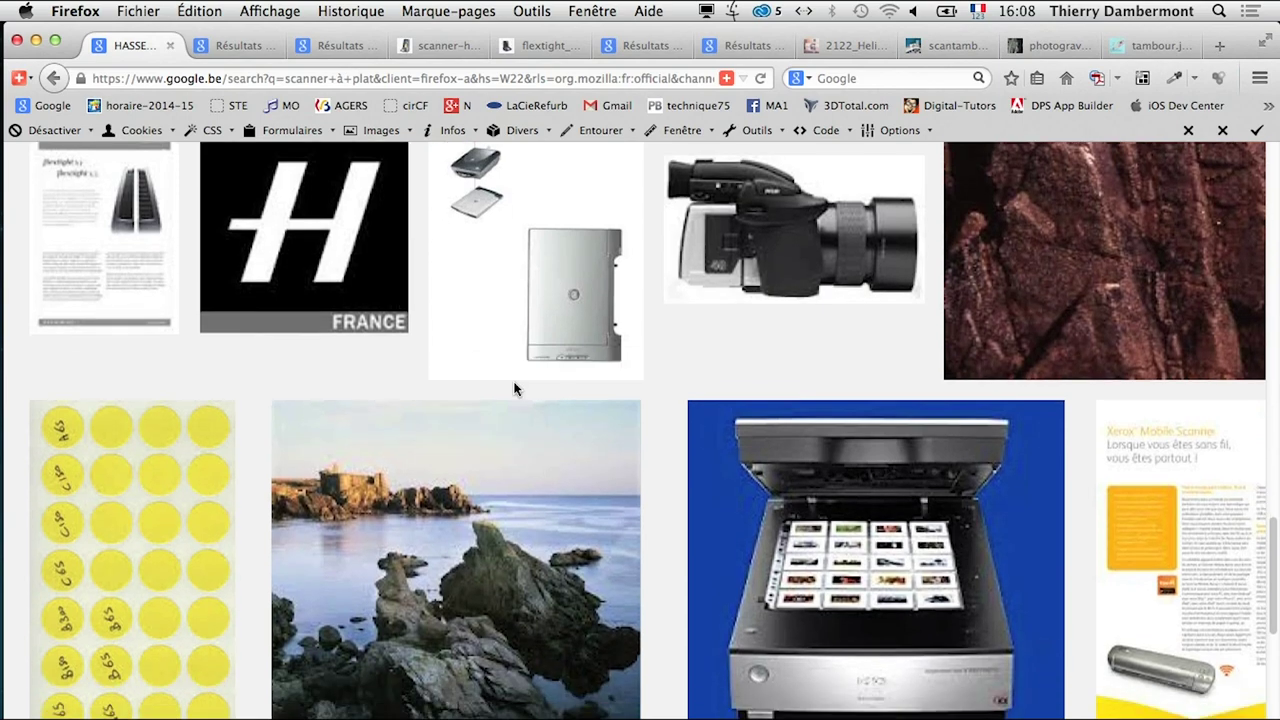
scroll(515, 395, down, 4)
scroll(512, 400, down, 2)
scroll(510, 402, down, 1)
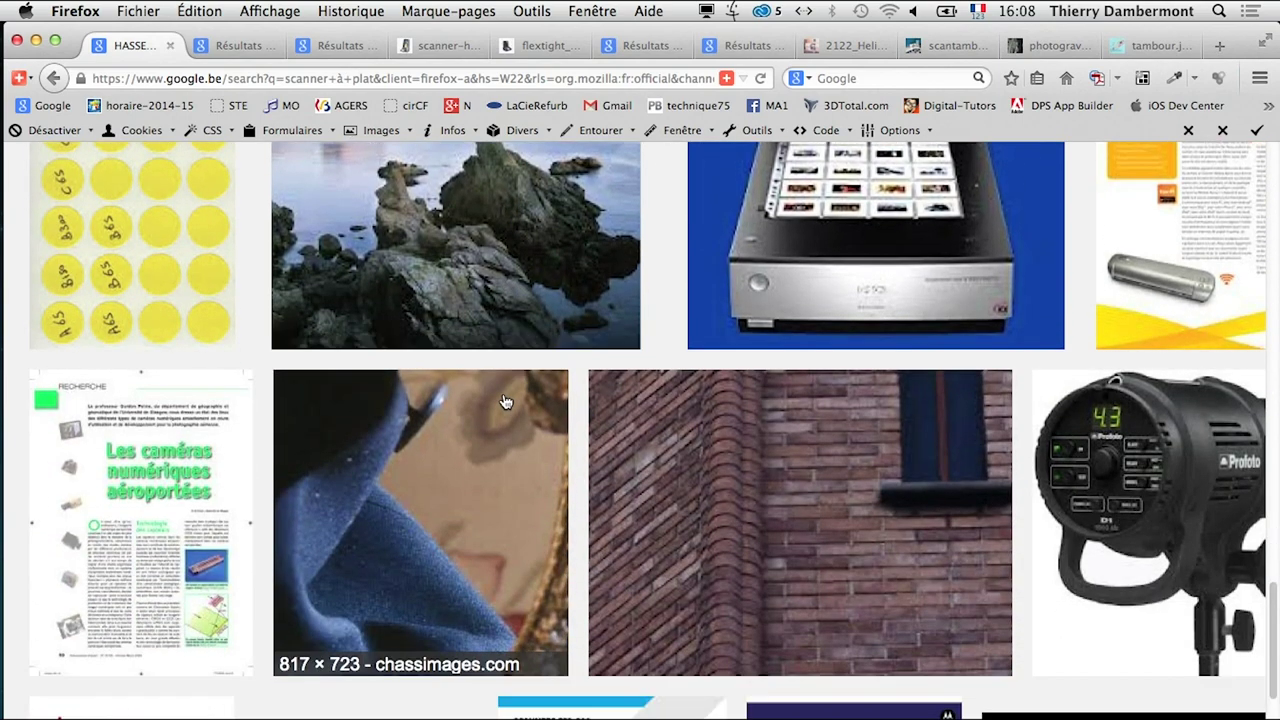
scroll(503, 403, up, 3)
scroll(503, 402, up, 12)
scroll(503, 402, up, 5)
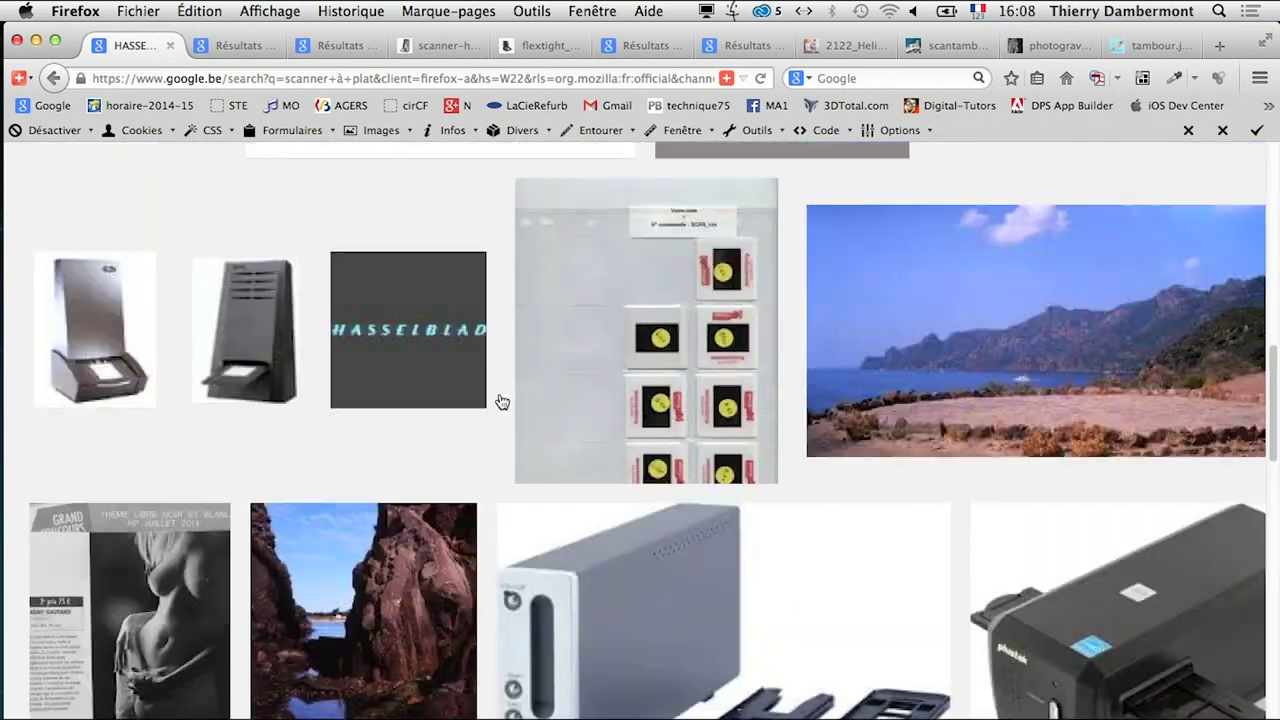
scroll(502, 402, up, 3)
scroll(501, 403, up, 2)
scroll(500, 404, up, 4)
scroll(500, 404, up, 2)
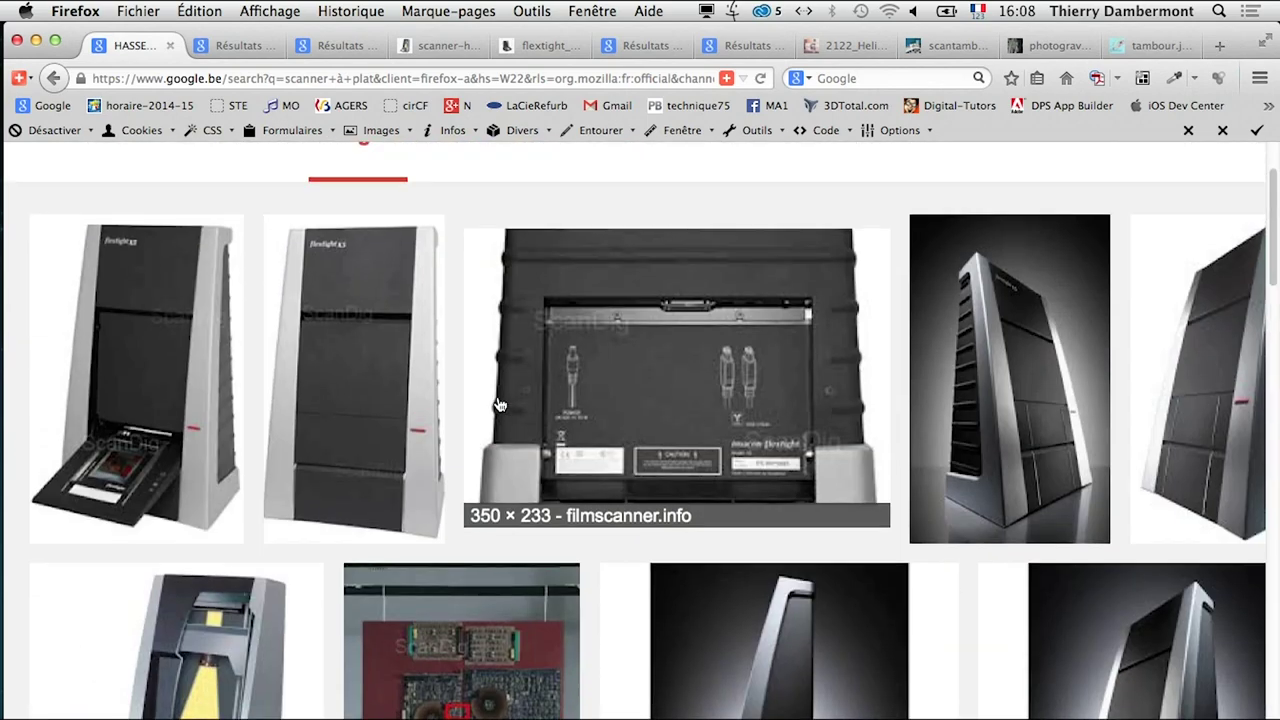
scroll(500, 404, up, 2)
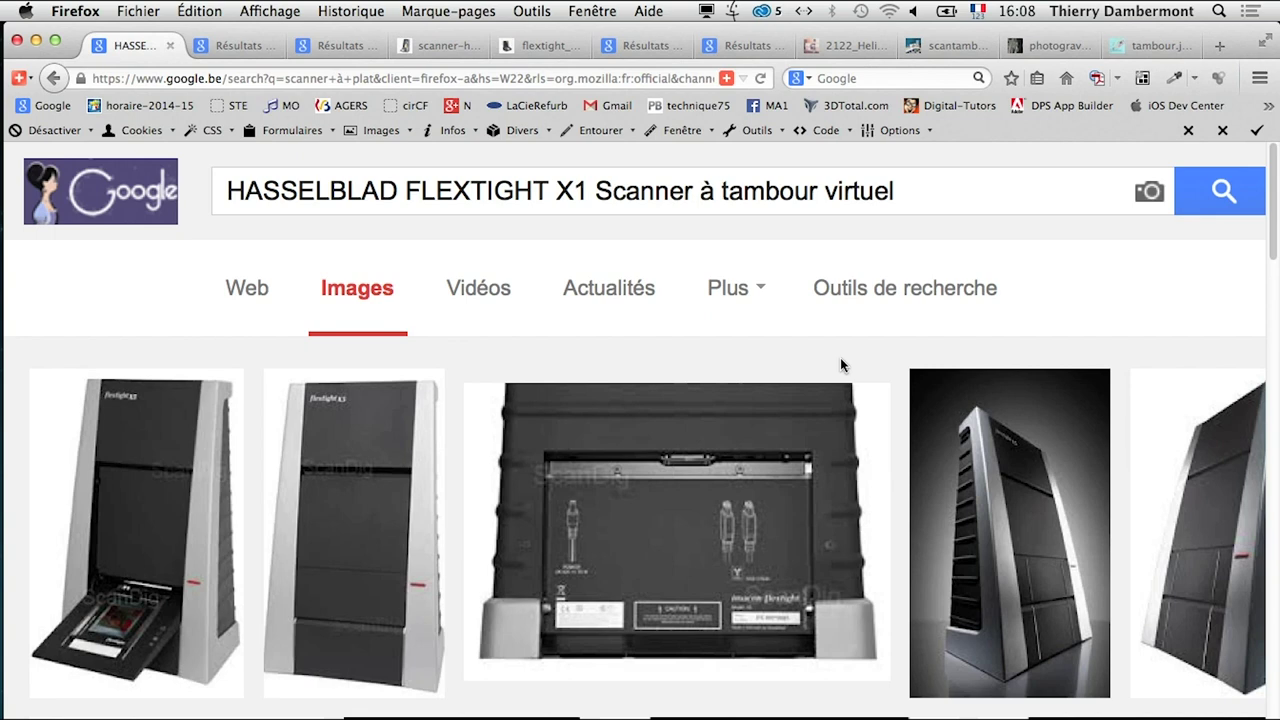
- Replace the search query with 'scanner à plat' and run the image search
scroll(841, 365, down, 1)
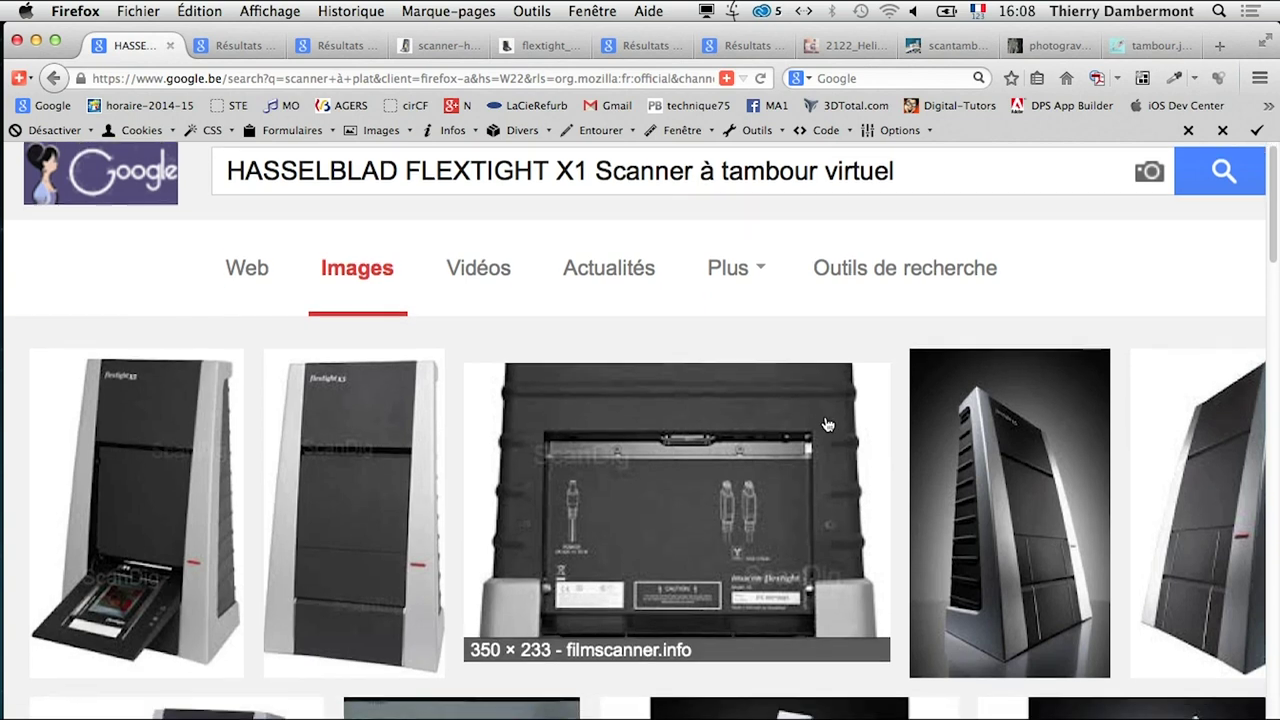
scroll(350, 215, up, 1)
double_click(369, 200)
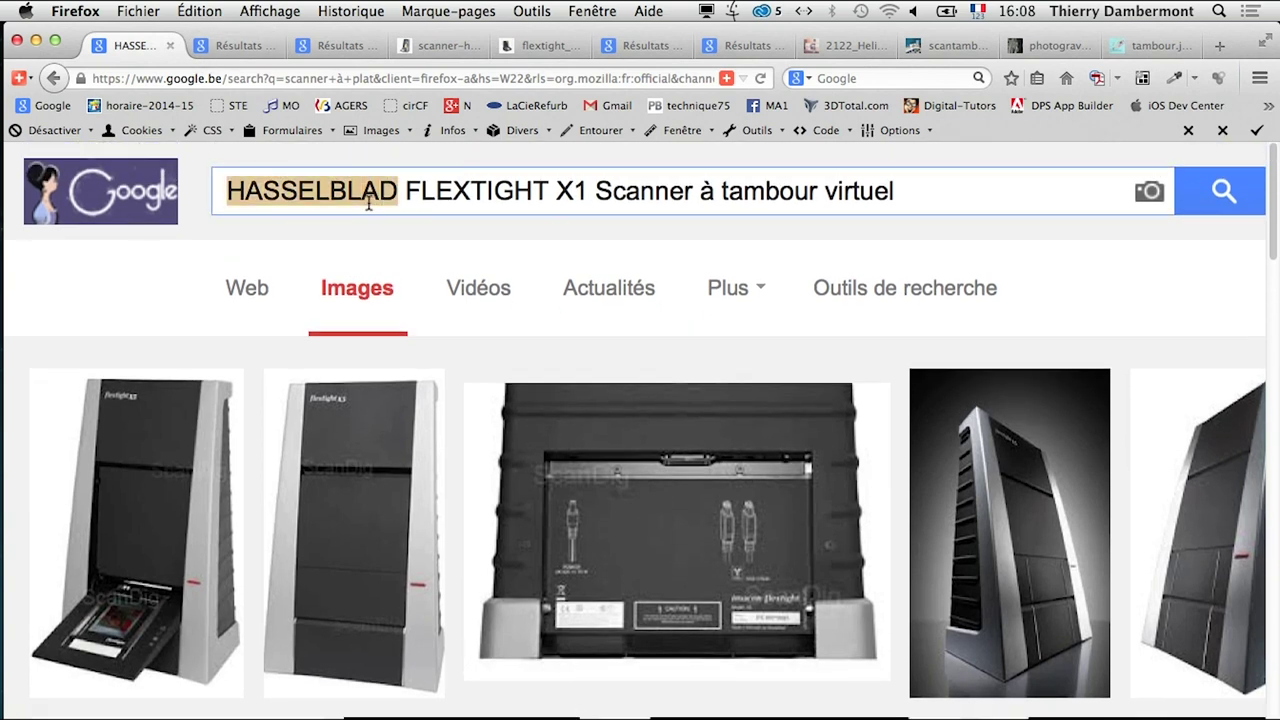
triple_click(368, 200)
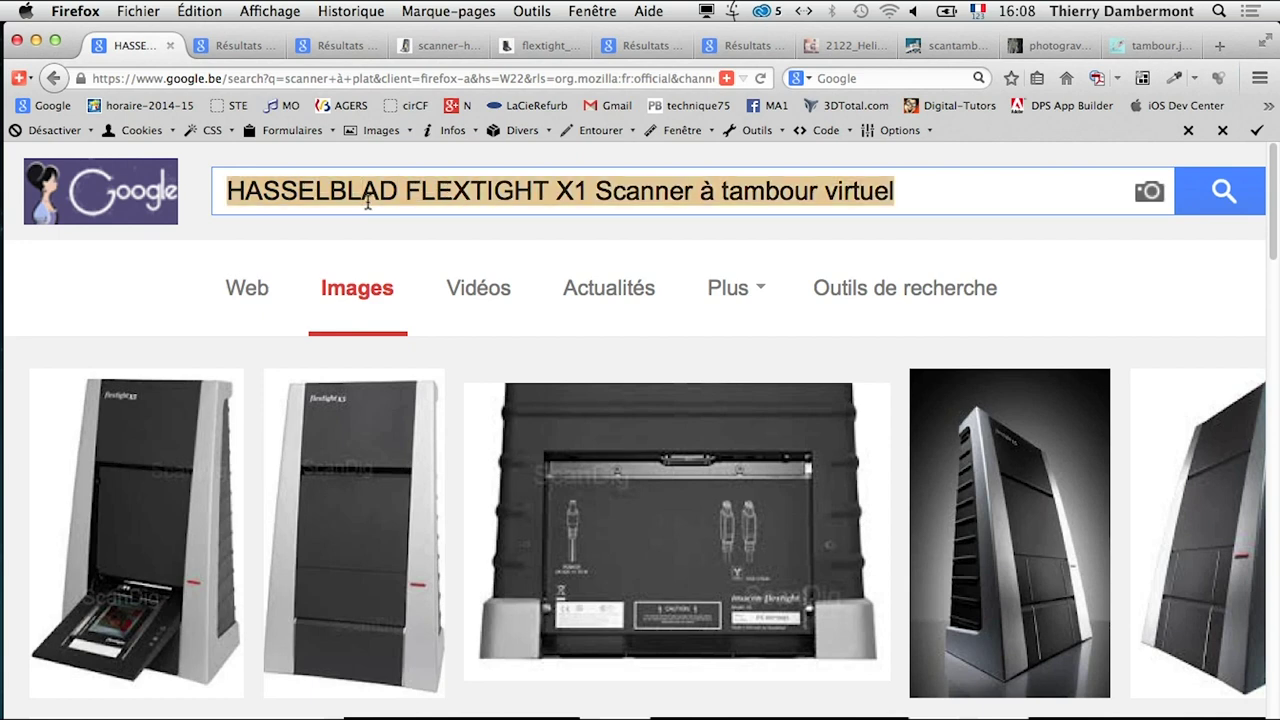
text(s)
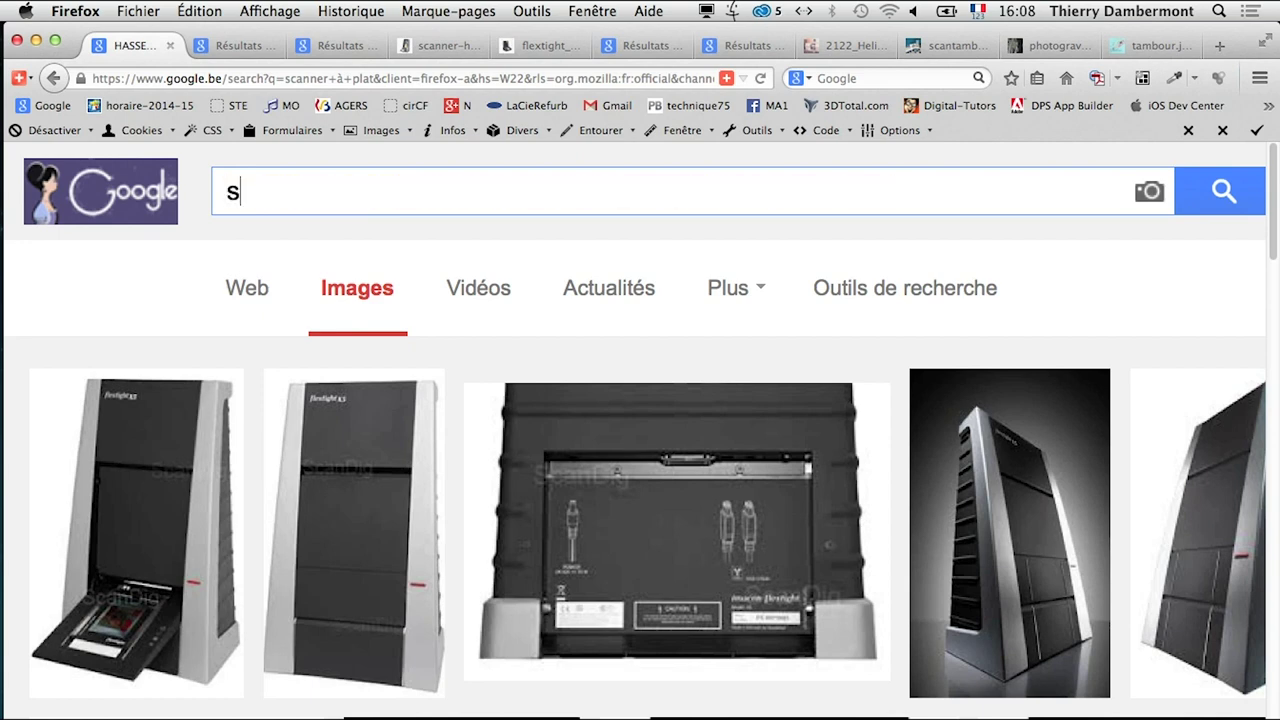
text(canner à pla)
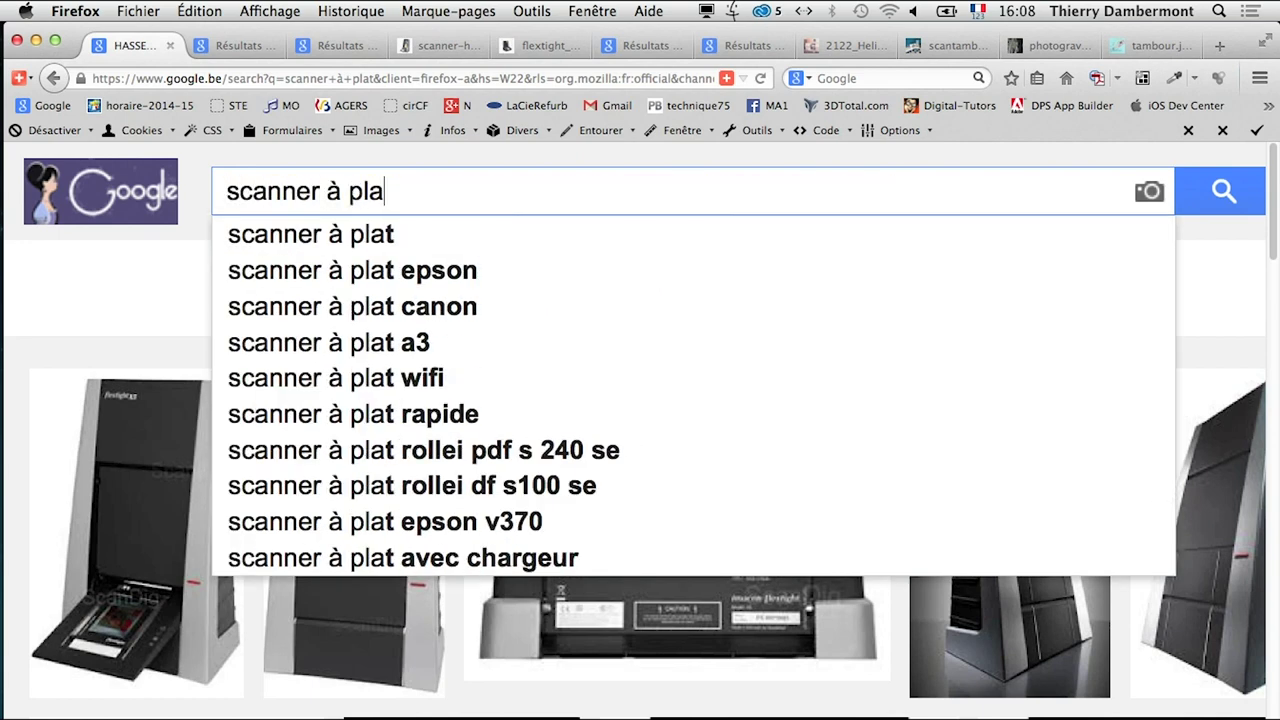
text(t)
key(Return)
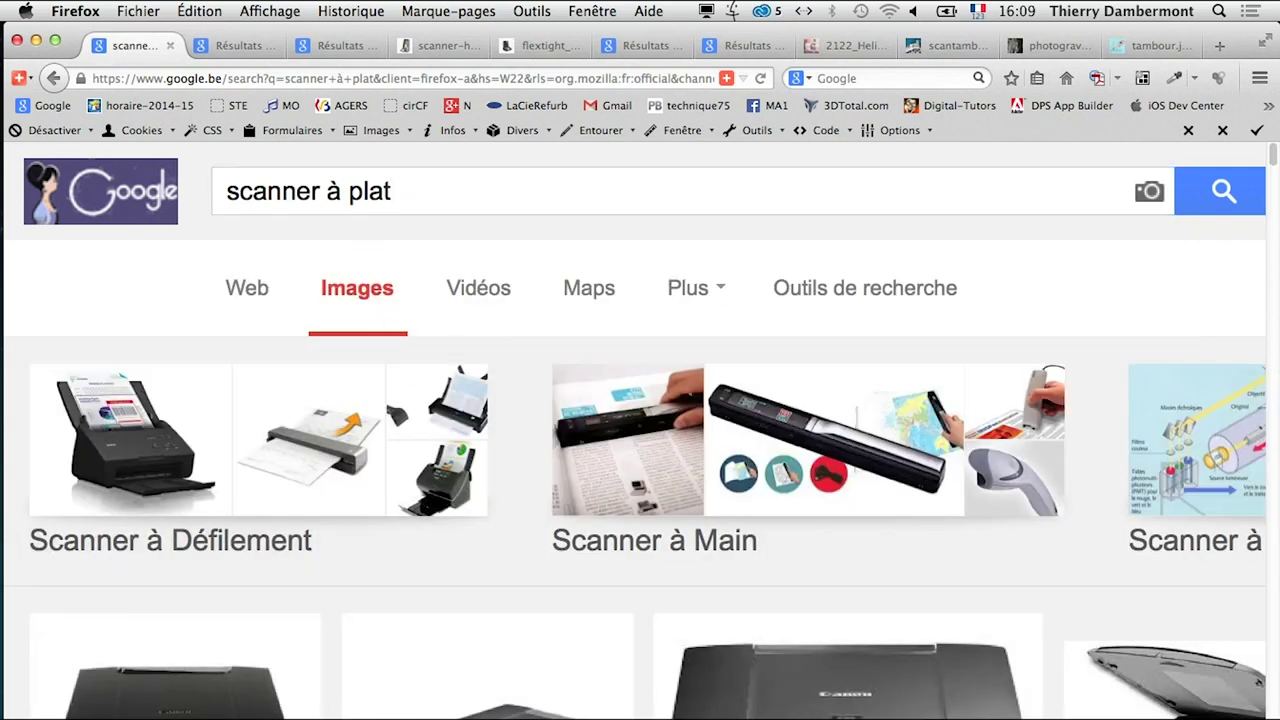
- Zoom the page out two steps and scroll through the flatbed scanner results
key(super+minus)
key(super+minus)
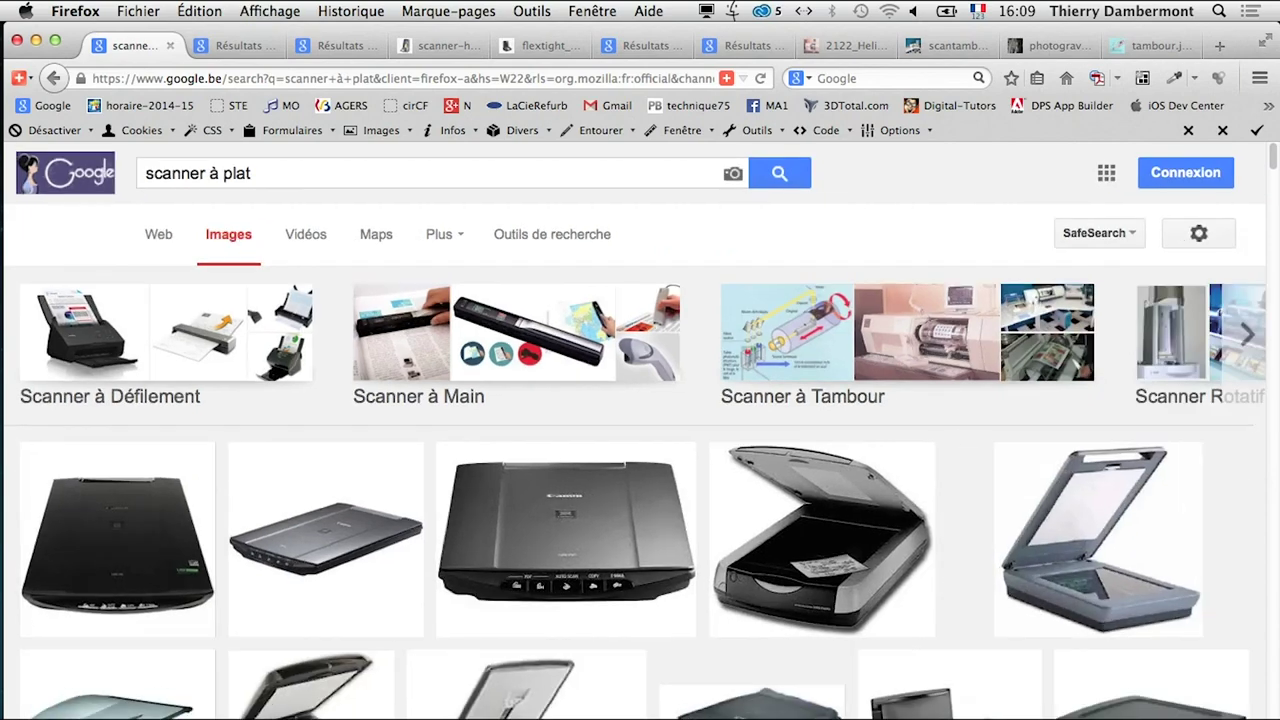
key(super+minus)
scroll(640, 430, down, 1)
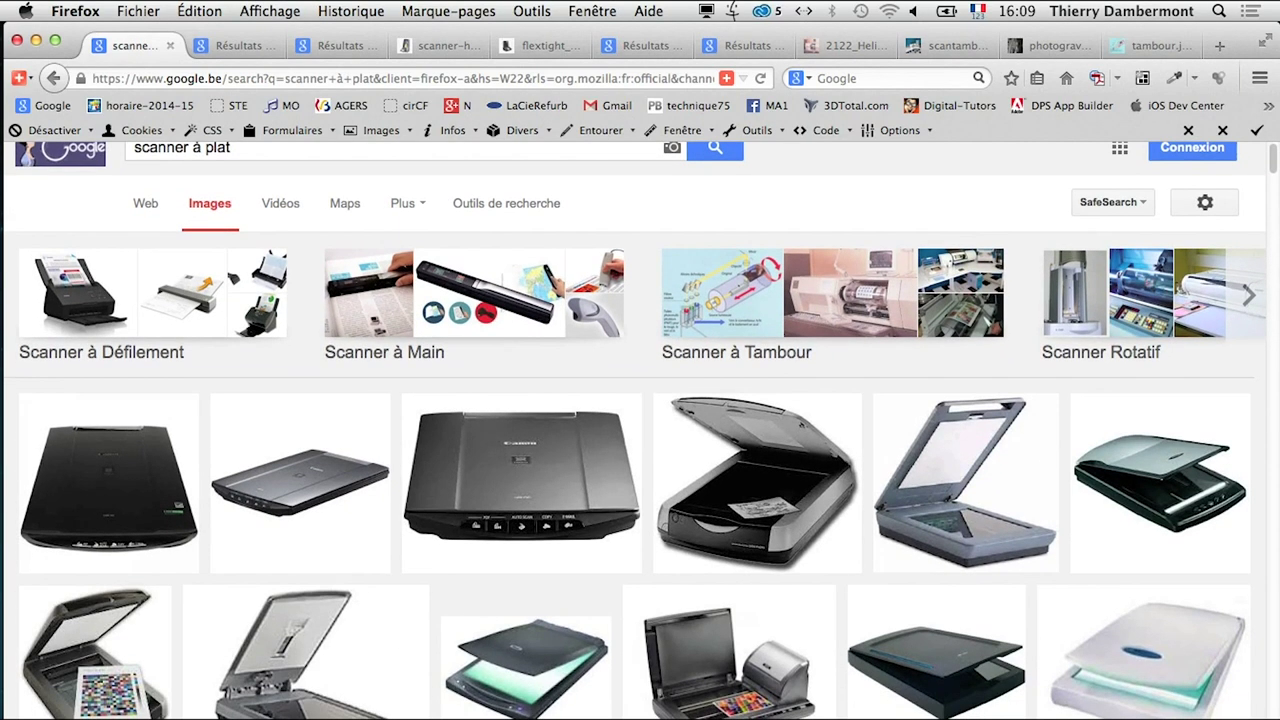
scroll(640, 430, down, 1)
scroll(640, 430, down, 2)
scroll(640, 430, down, 2)
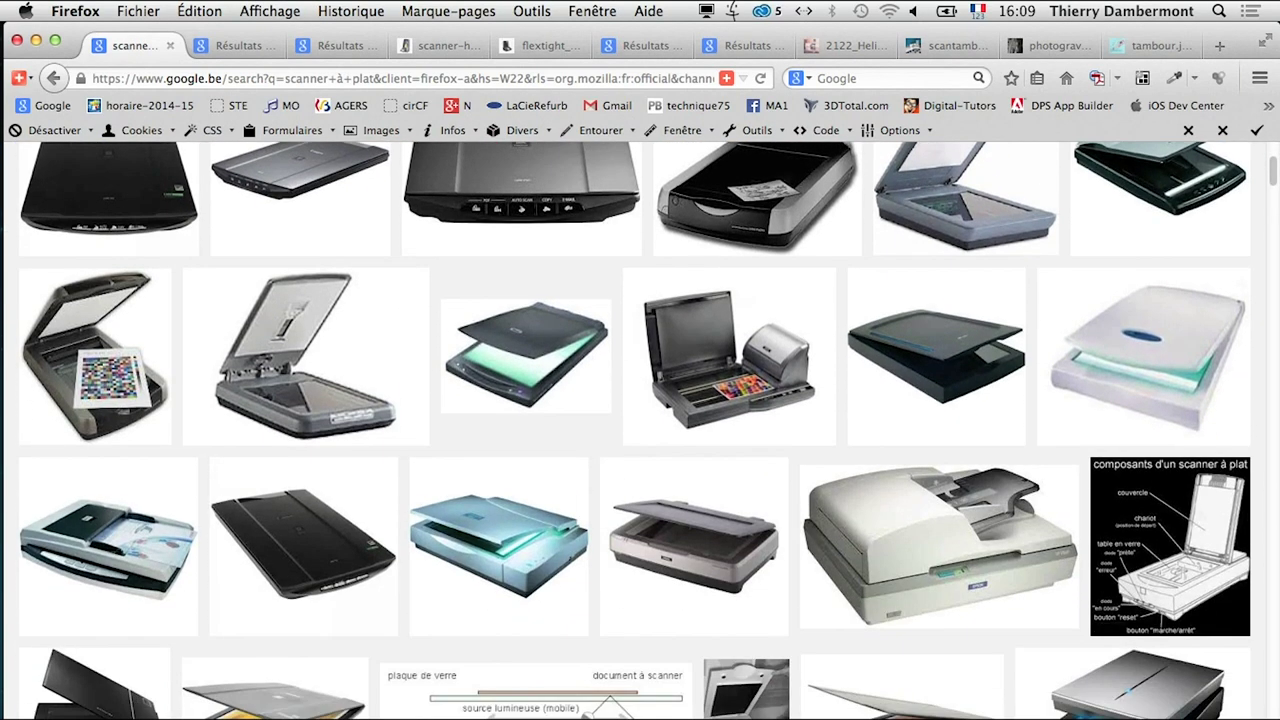
scroll(640, 430, down, 1)
scroll(640, 430, down, 1)
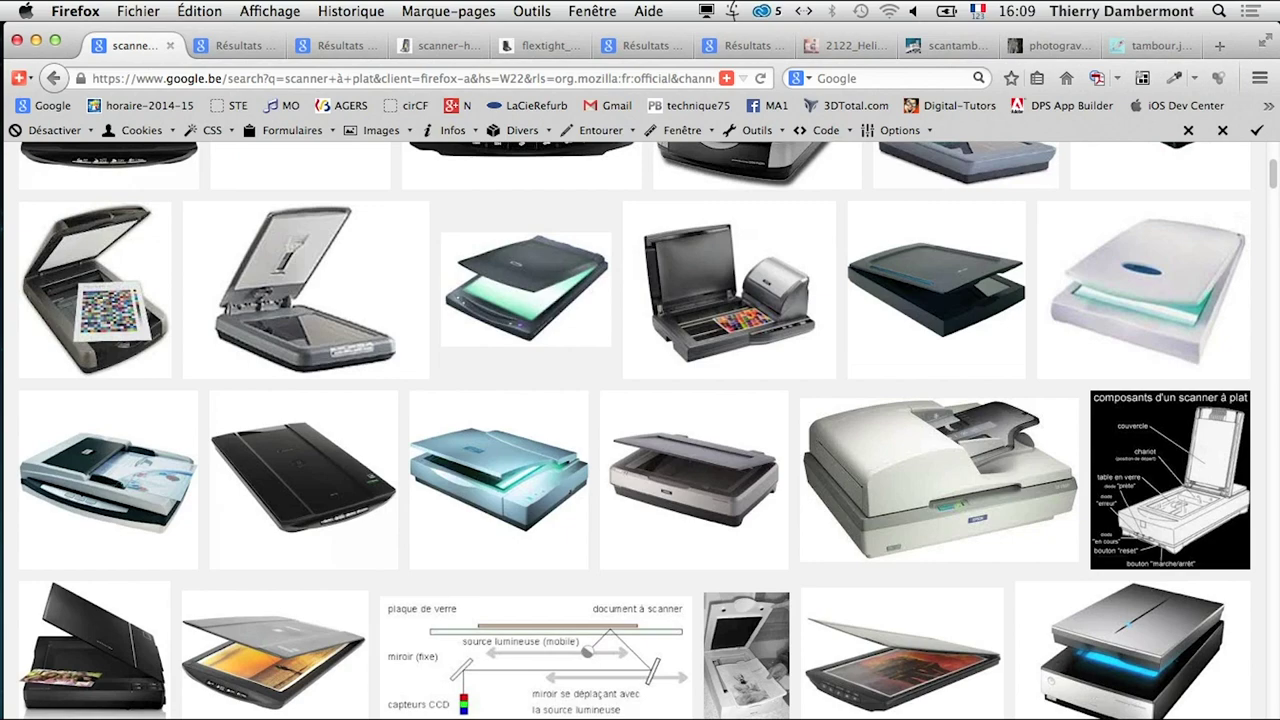
scroll(566, 357, up, 5)
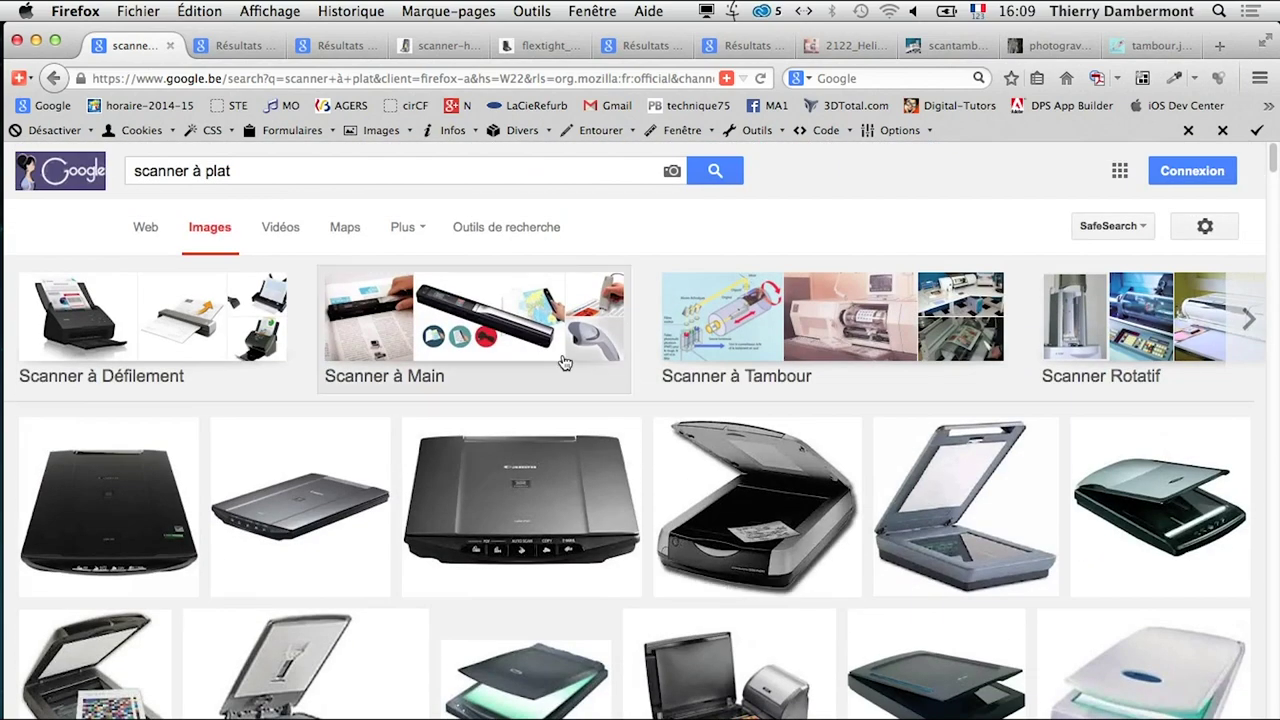
- Replace the image query with 'négatif couleur' and run the search
drag(192, 171, 246, 168)
triple_click(246, 168)
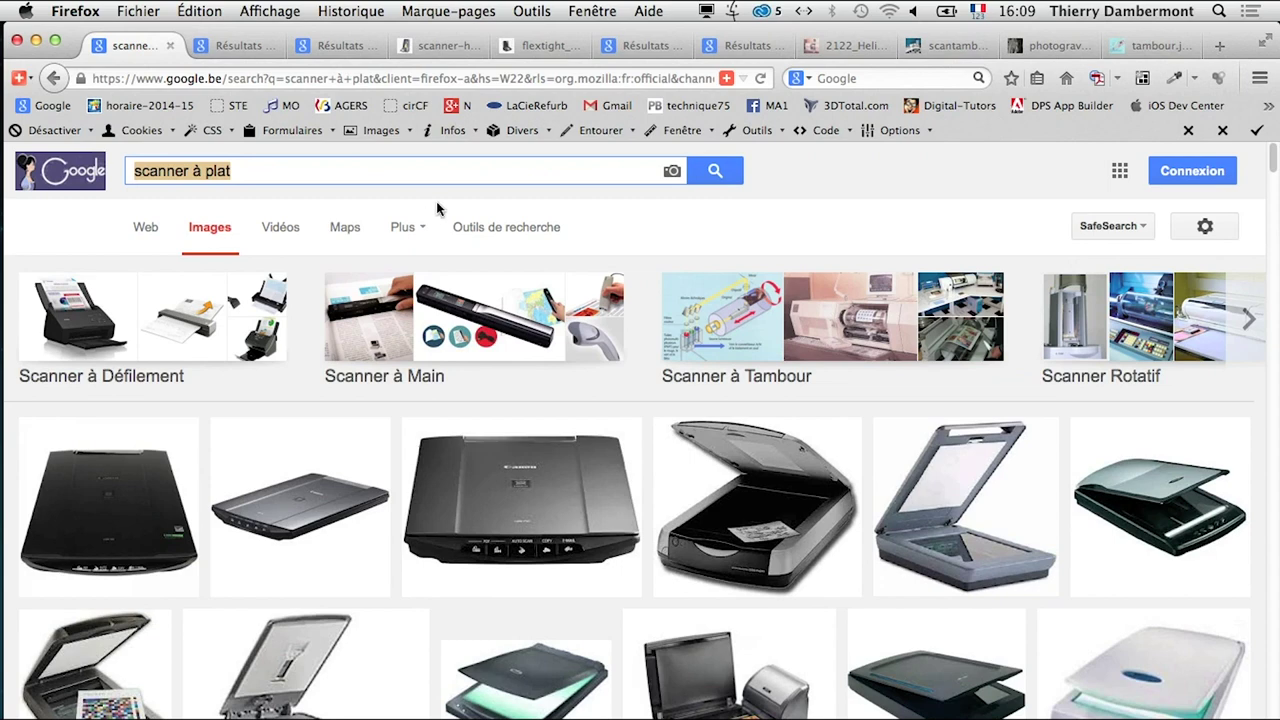
text(négati)
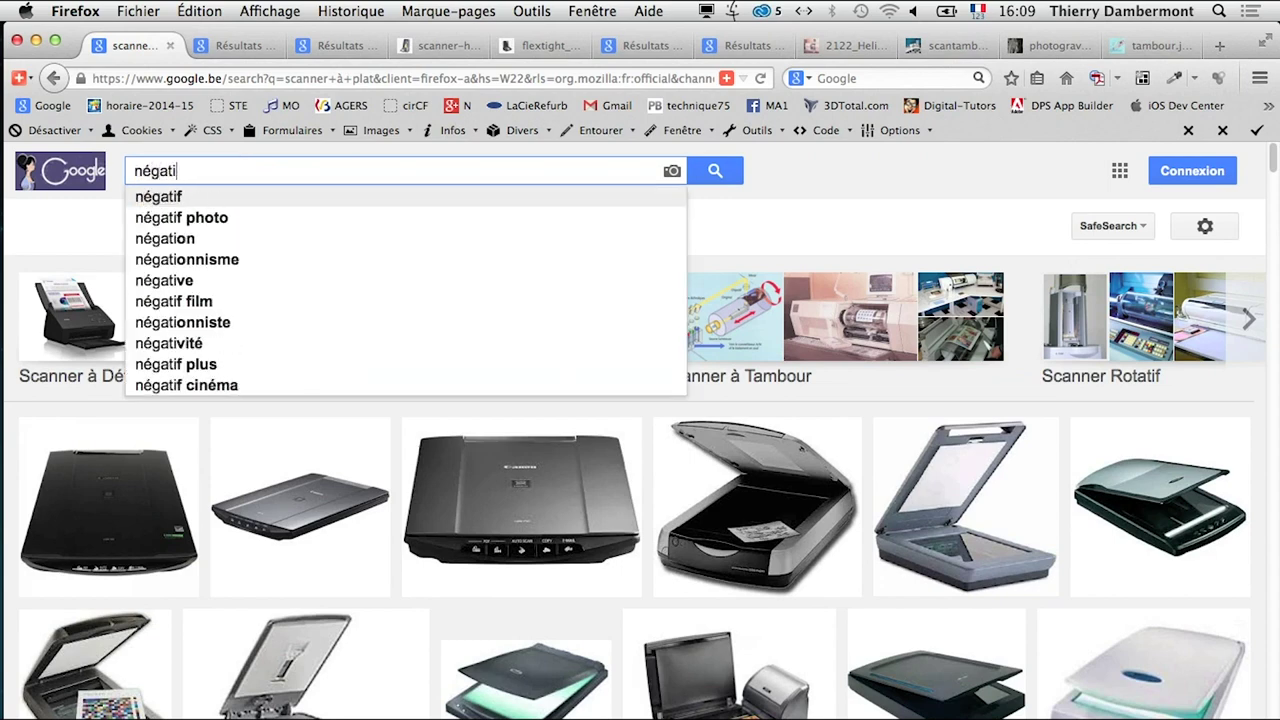
text(f couleur)
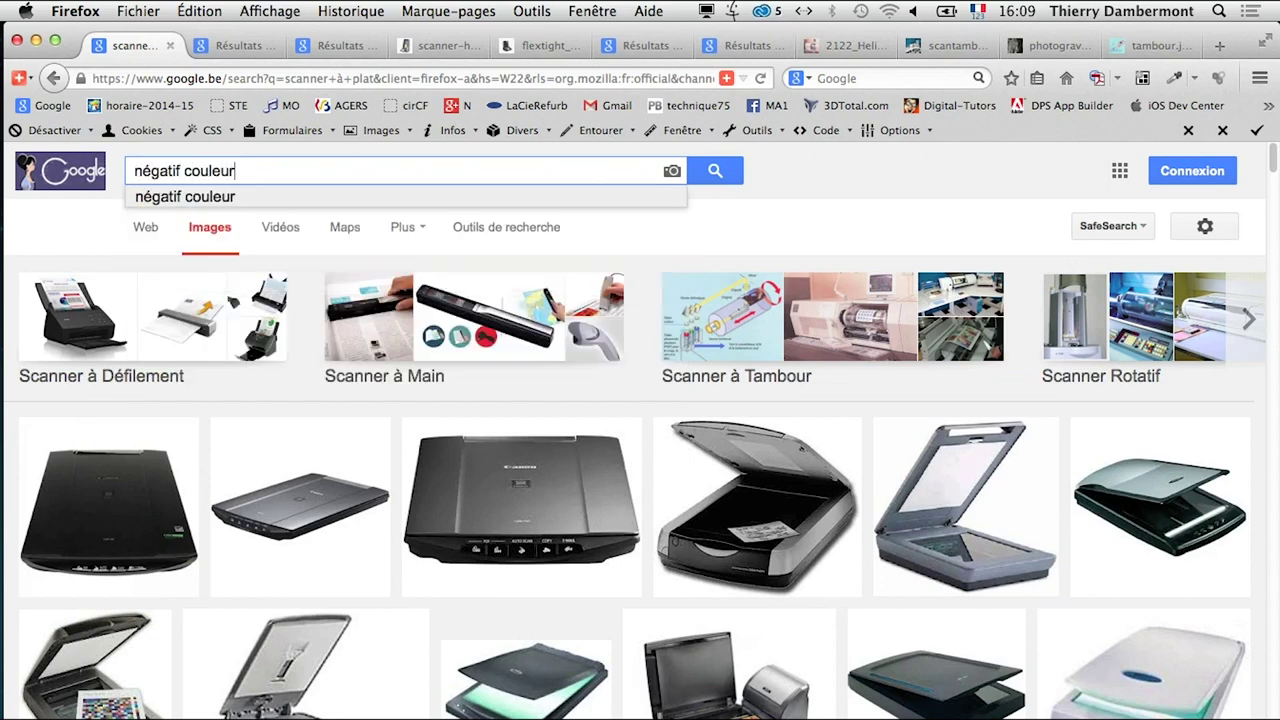
key(Return)
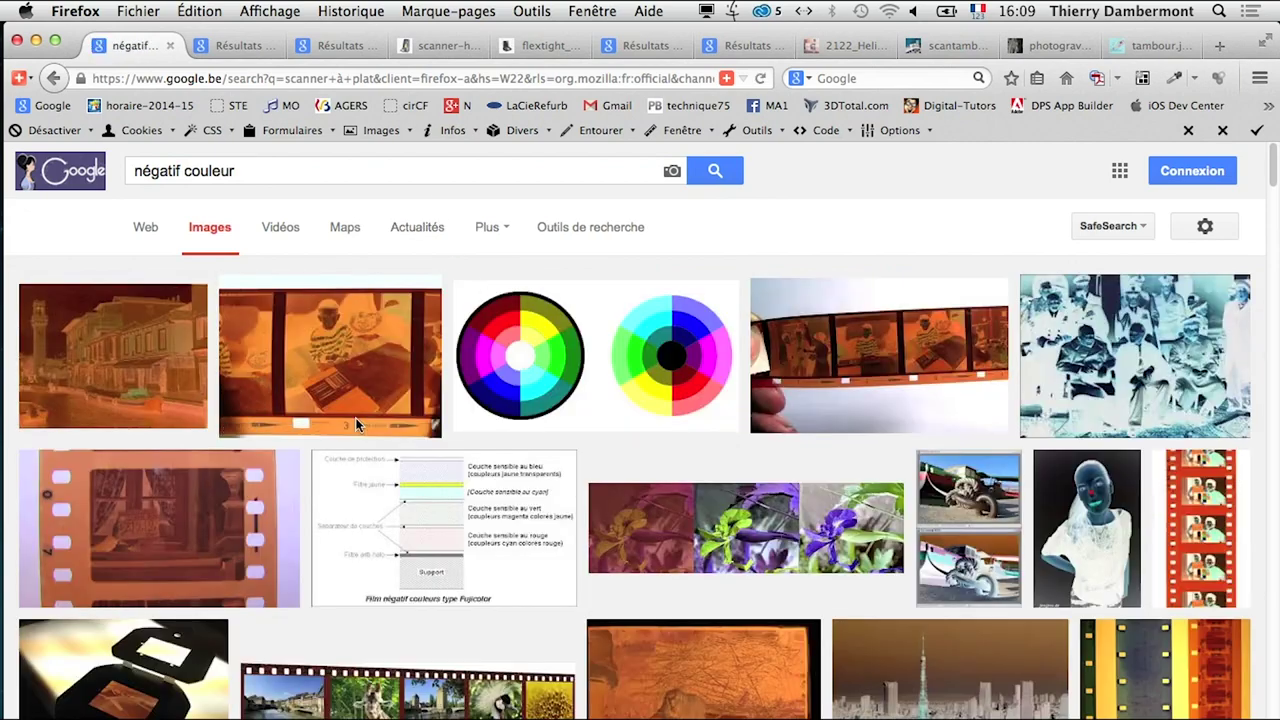
- Open the first negative image in a new tab, zoom its preview in and out, then return
right_click(108, 352)
click(122, 347)
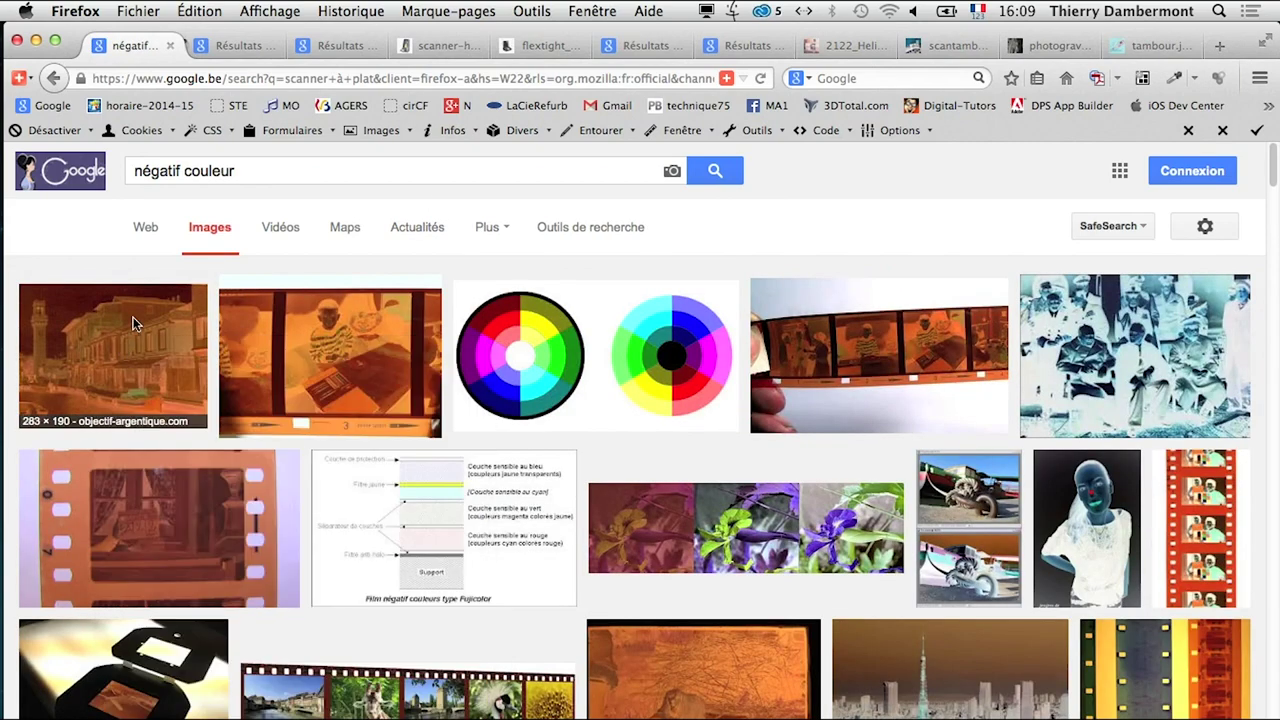
click(245, 45)
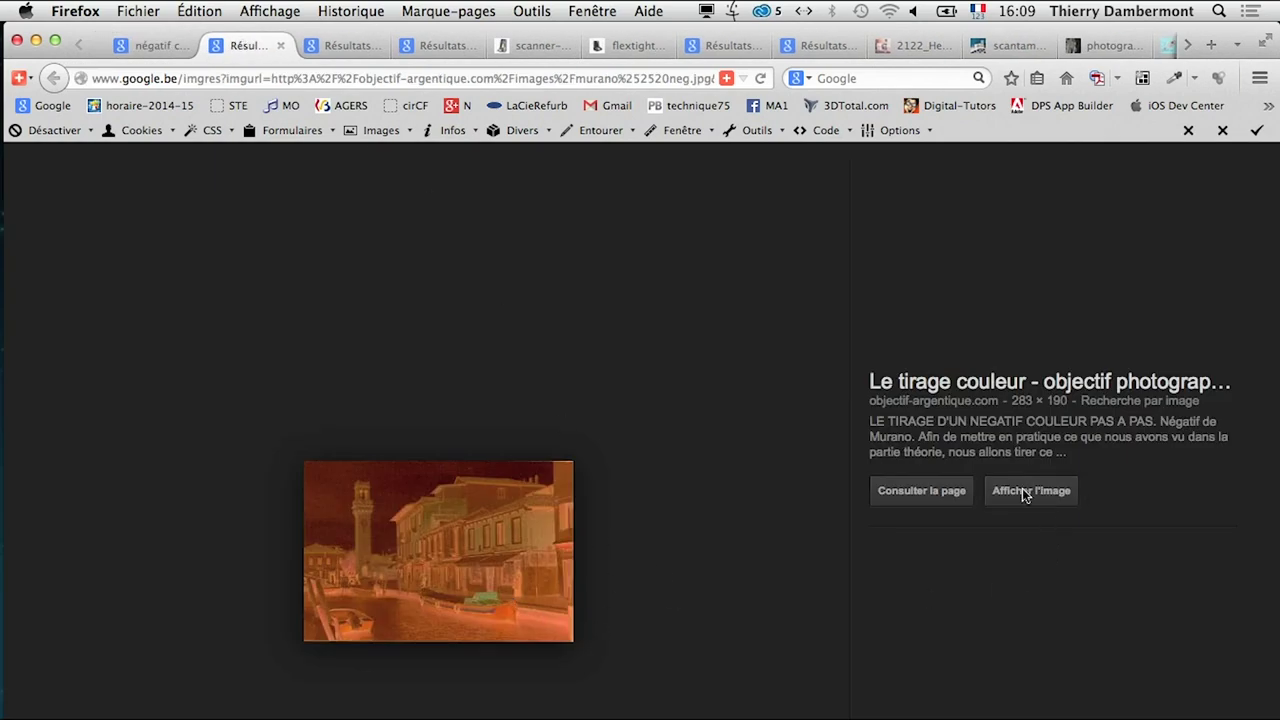
key(super+plus)
key(super+plus)
key(super+plus)
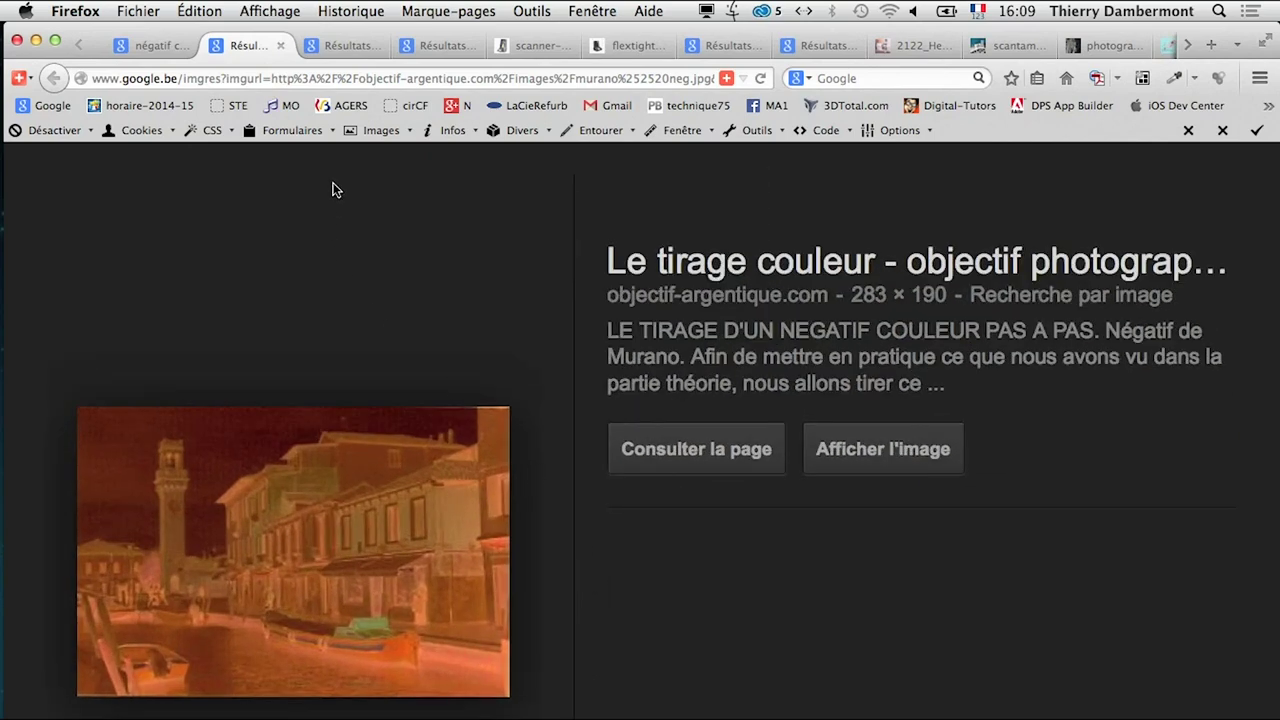
key(super+minus)
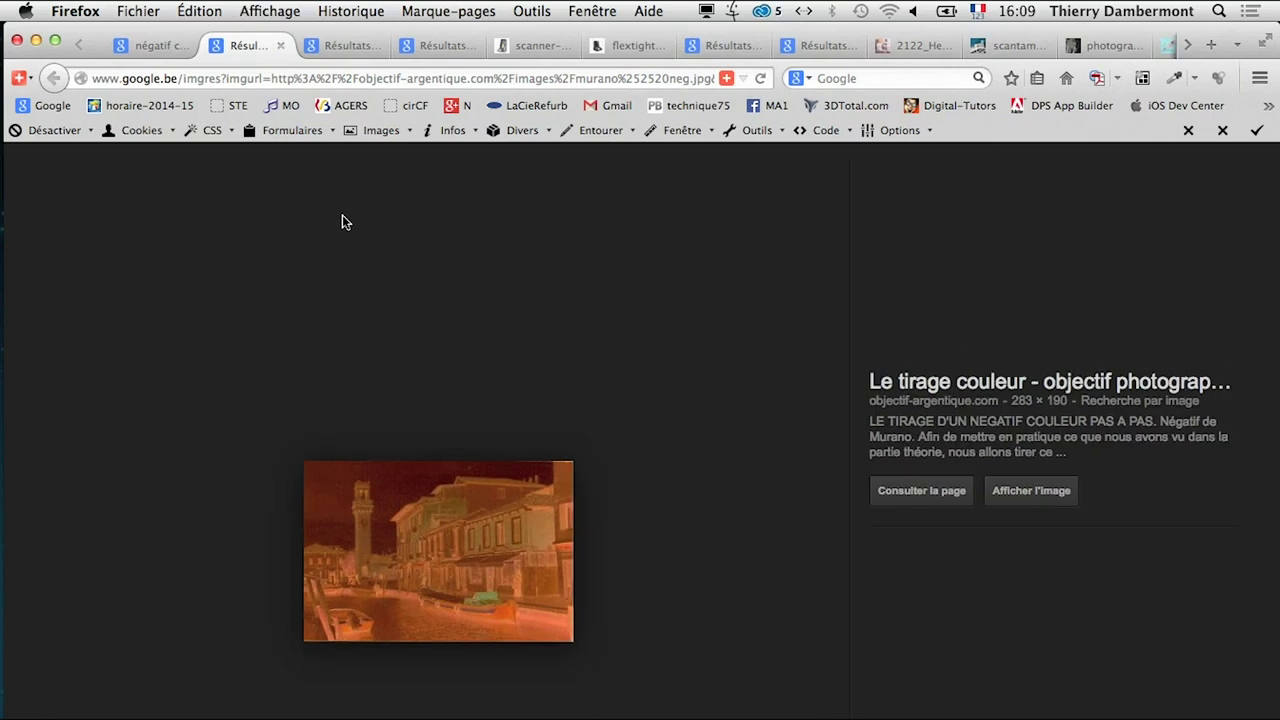
click(174, 52)
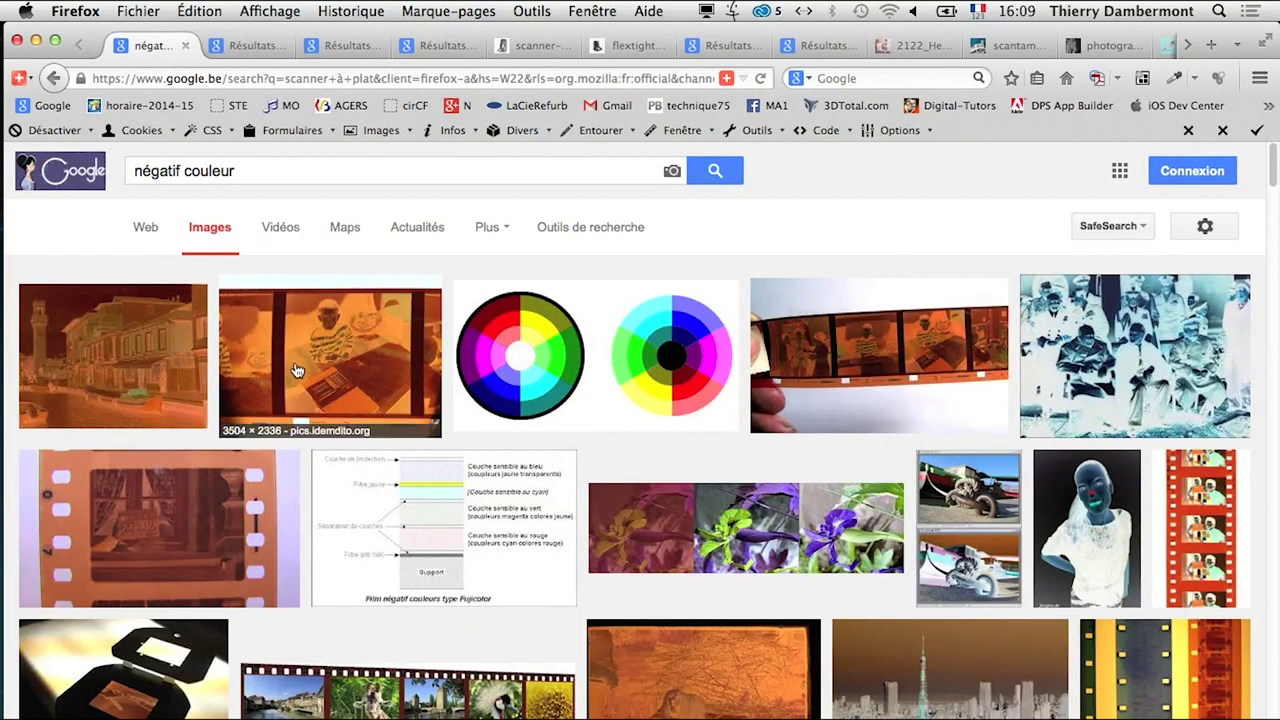
- Open the film-strip image preview in a new tab, view it full size, then return
right_click(847, 346)
click(900, 353)
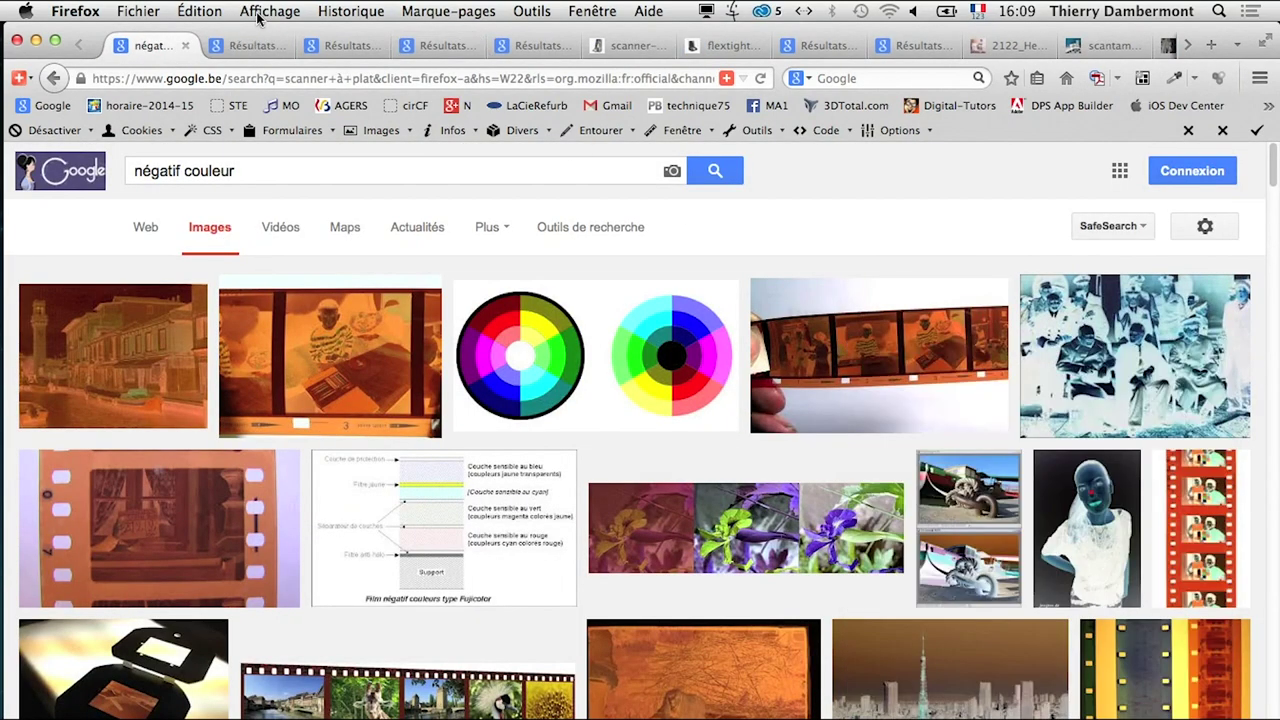
click(1041, 475)
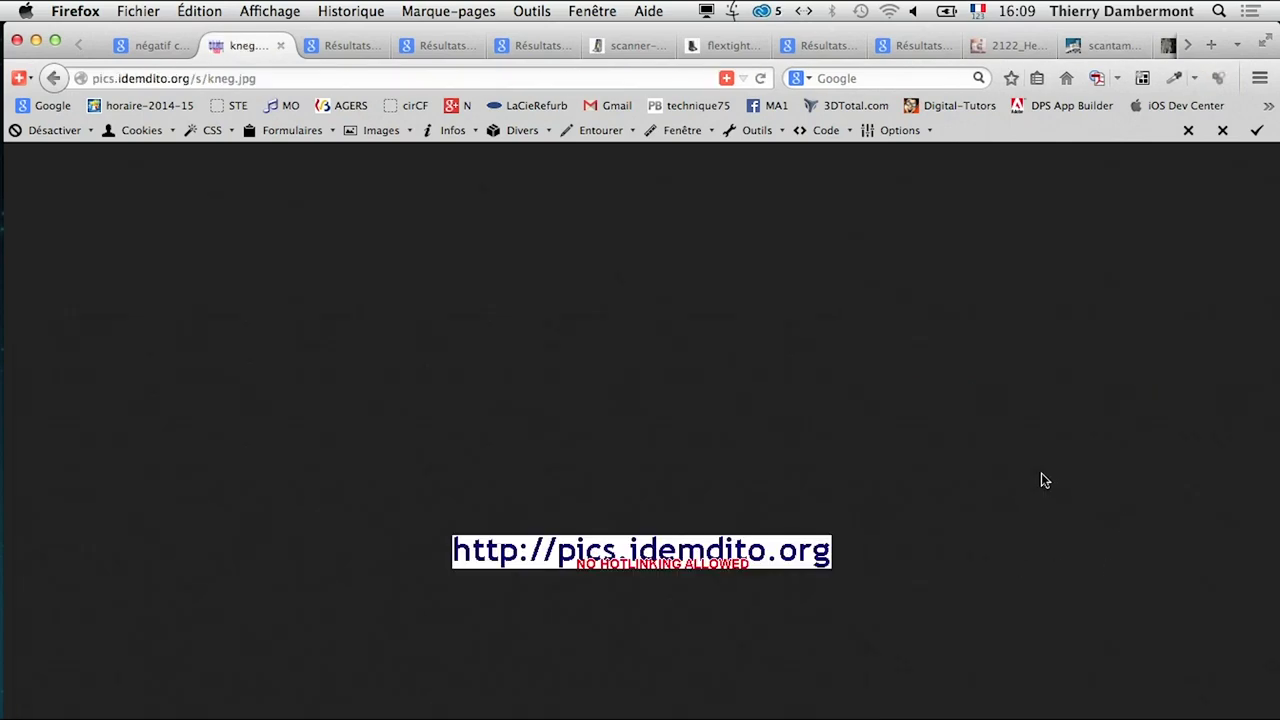
click(53, 80)
click(137, 47)
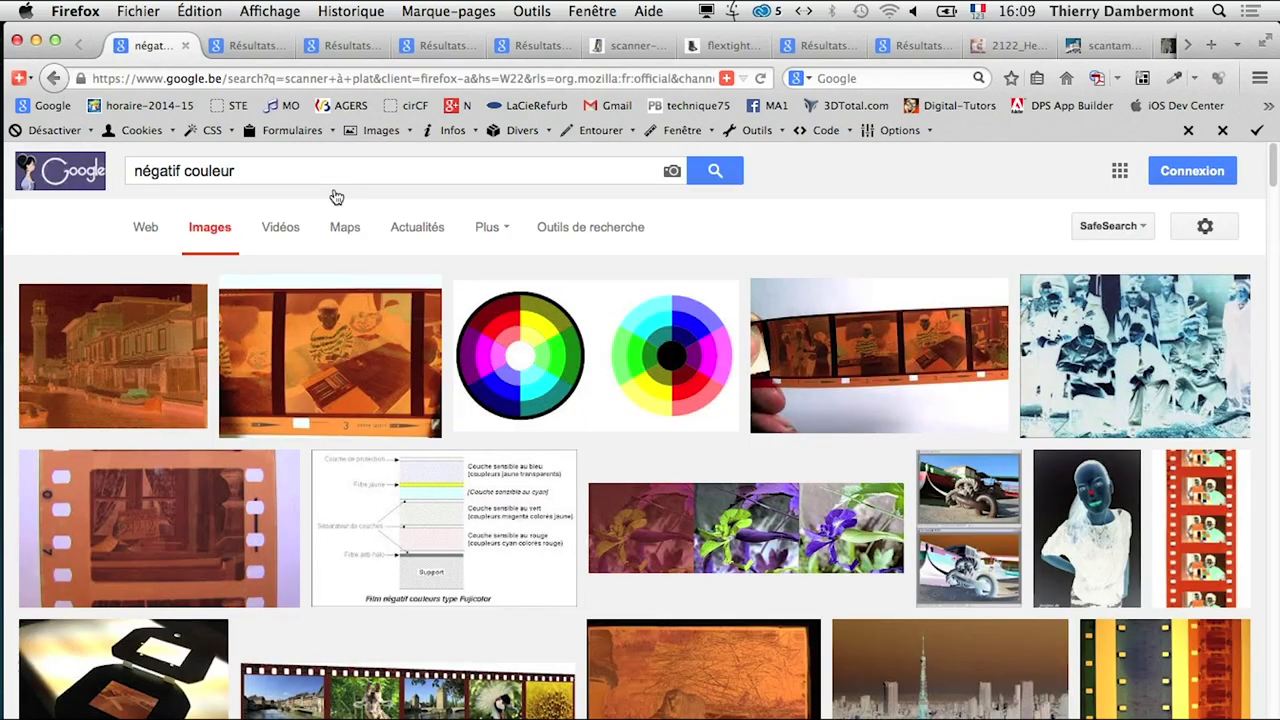
- Open another negative image's preview in a new tab, view it full size, then return
right_click(336, 355)
click(430, 363)
click(251, 45)
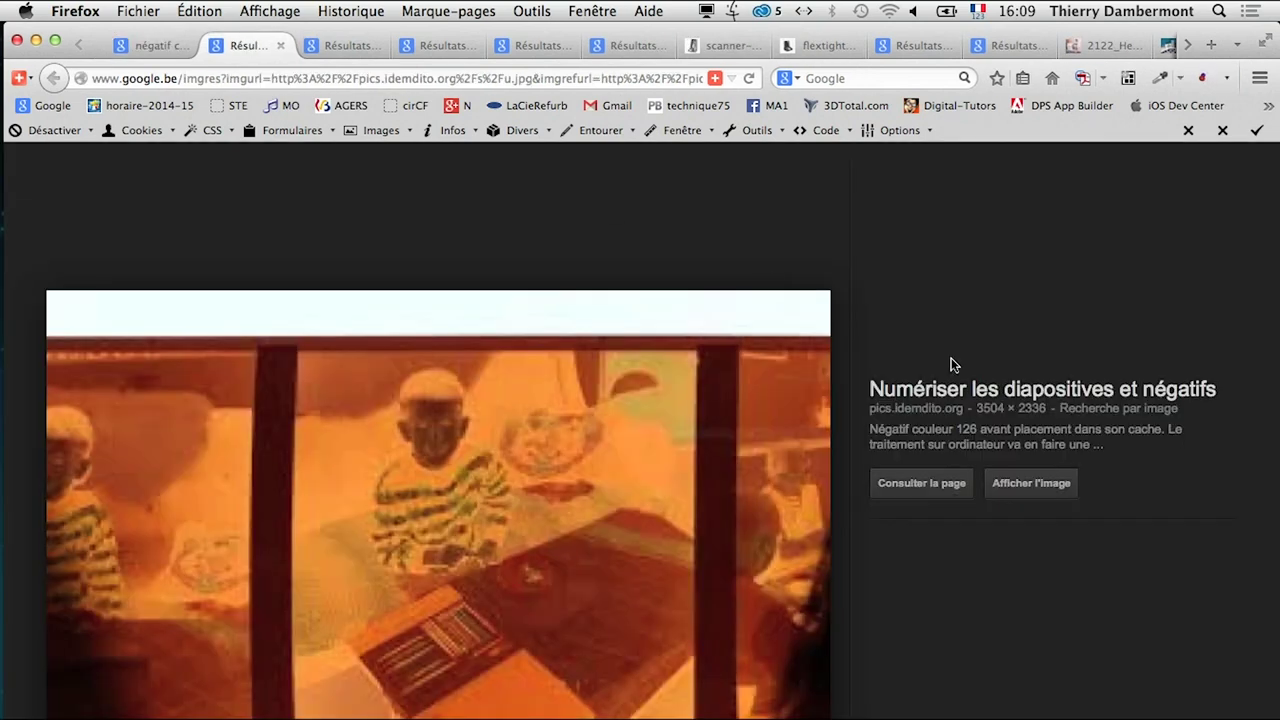
click(1043, 490)
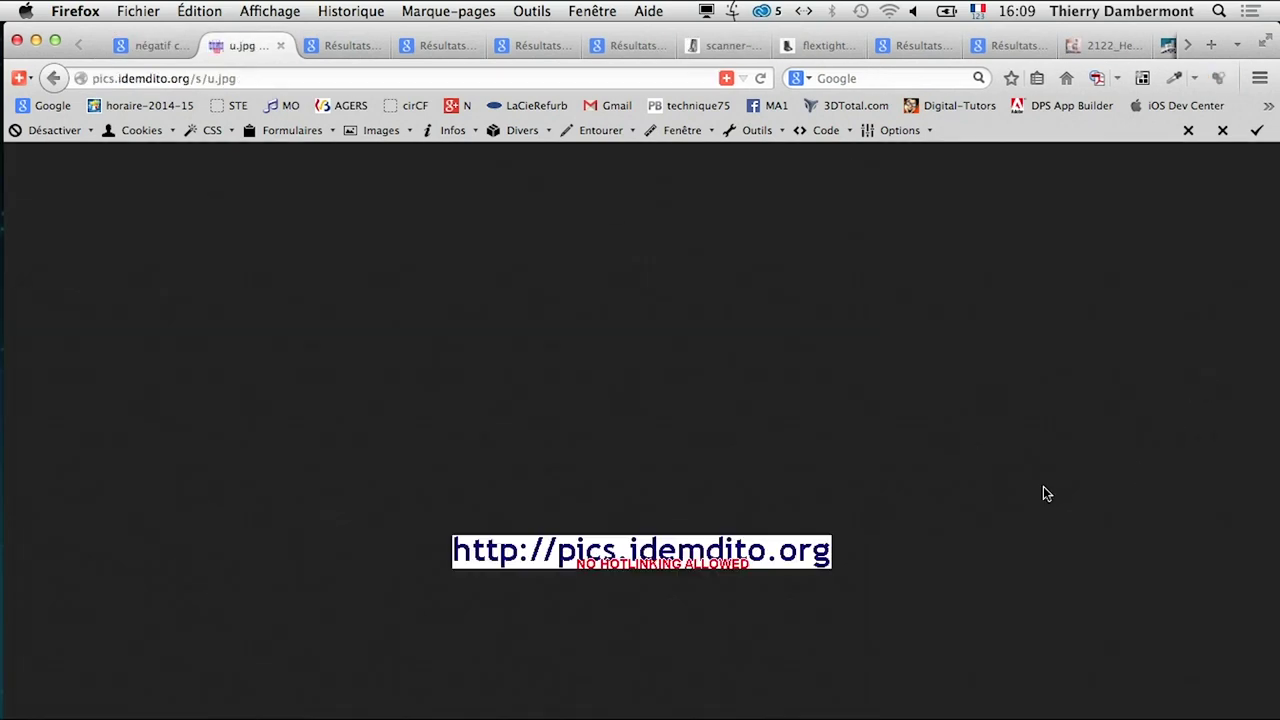
click(140, 45)
- Open the VirusPhoto negative preview in a new tab and switch to it
right_click(730, 662)
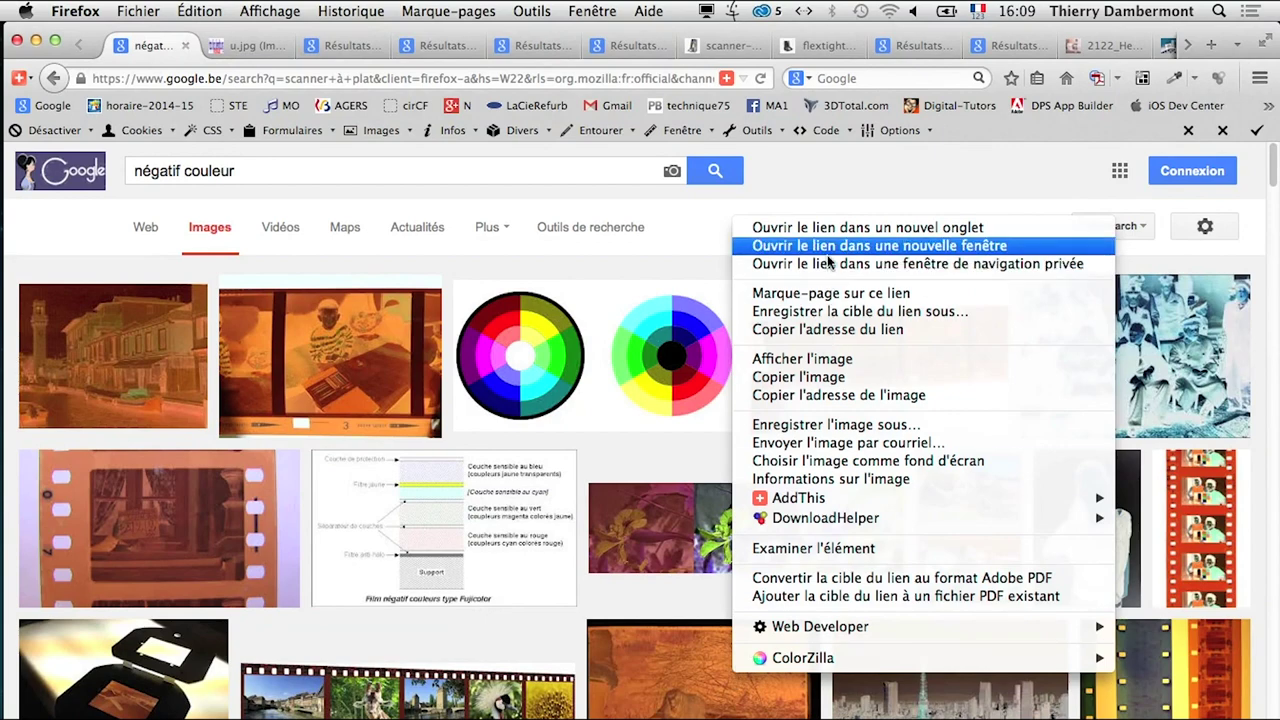
click(805, 226)
click(241, 50)
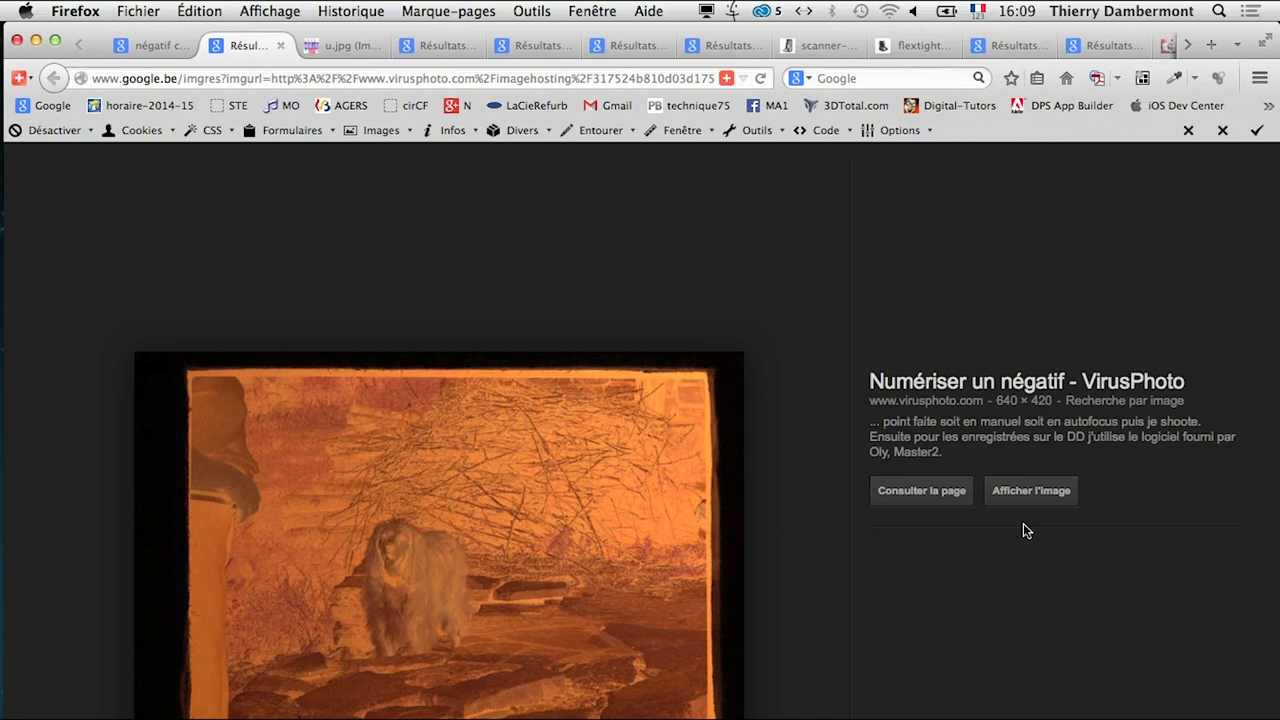
- View the VirusPhoto negative 317524b810d03d1754.jpg full size, then go back to the négatif couleur results
click(1020, 493)
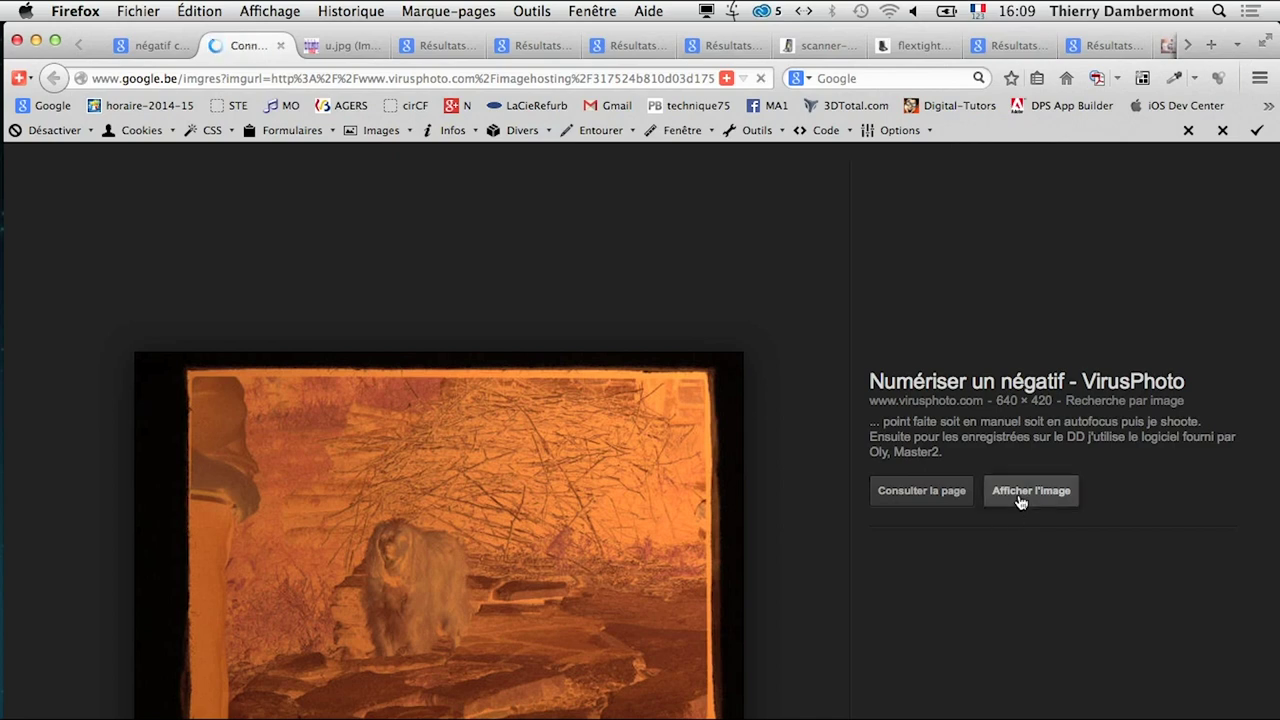
scroll(847, 536, up, 2)
scroll(847, 536, up, 2)
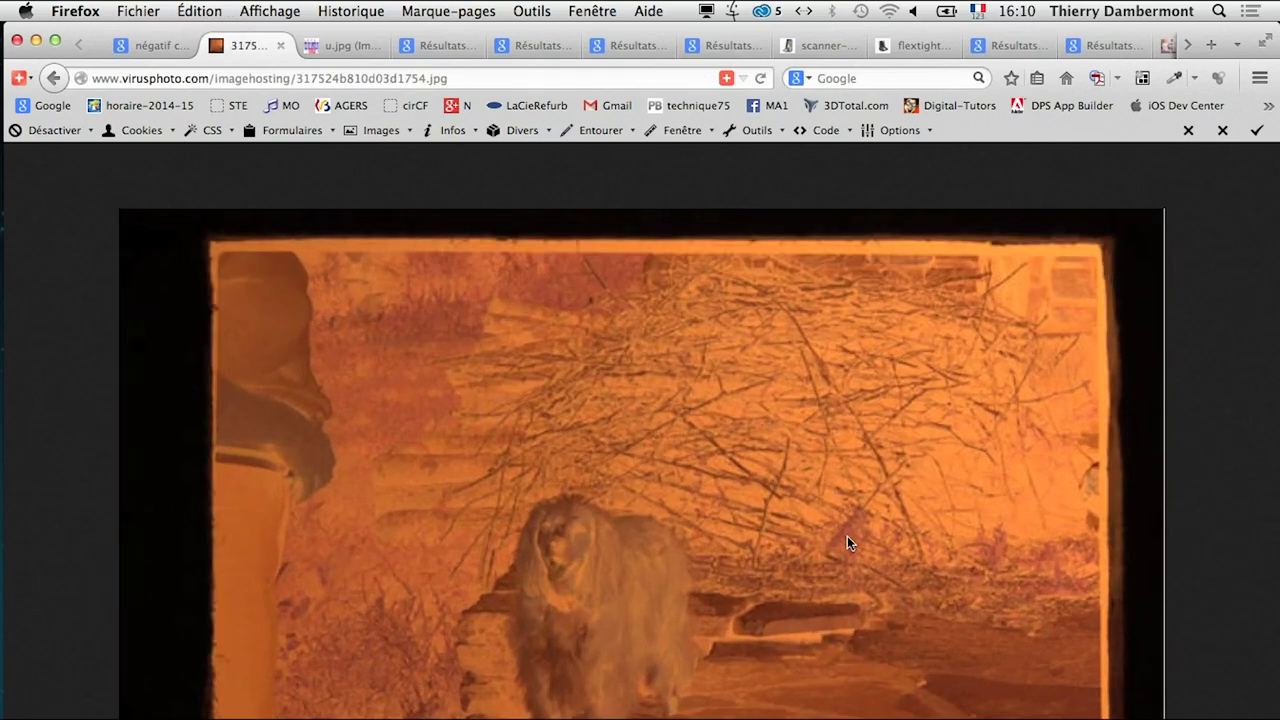
scroll(847, 536, up, 2)
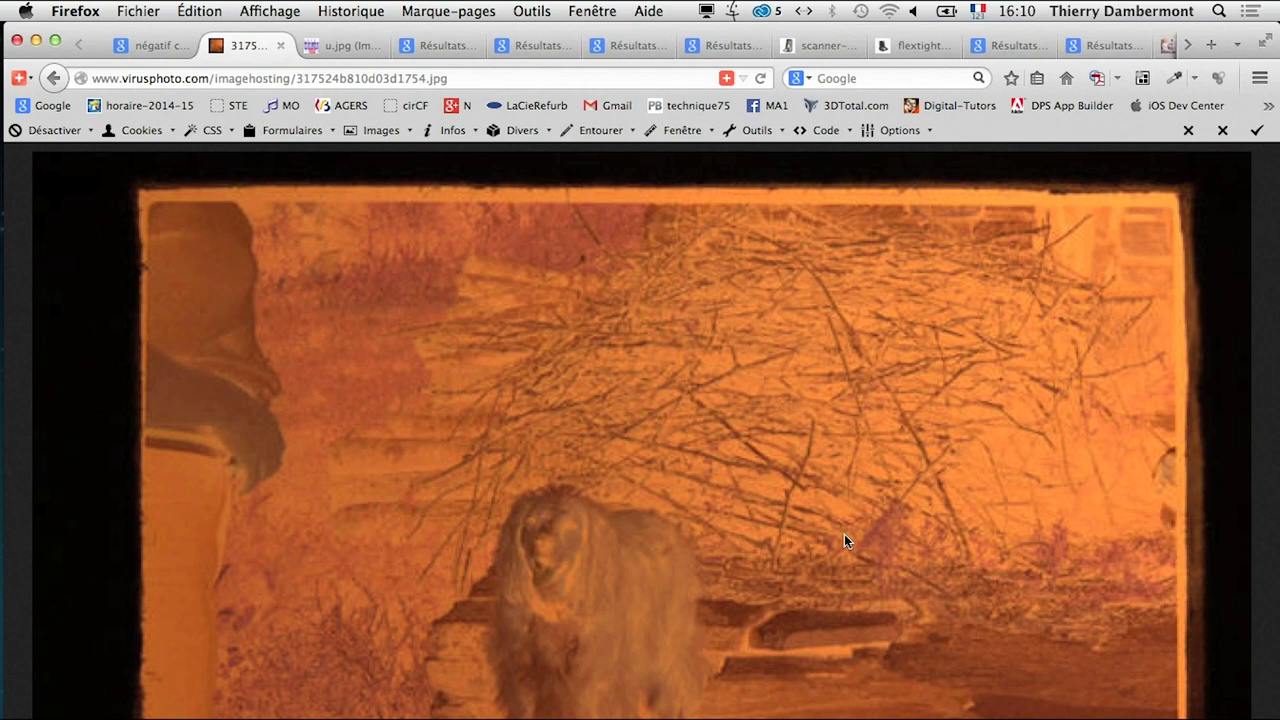
click(137, 46)
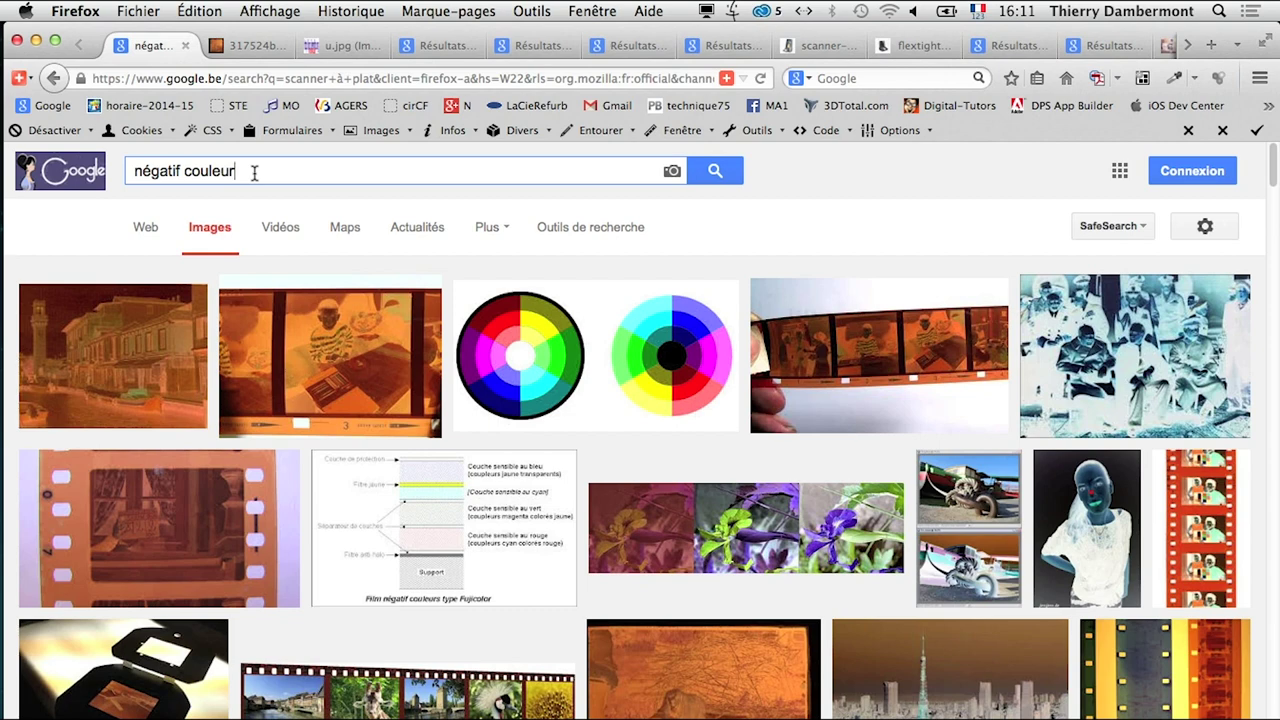
- Search Google Images for 'sreen cezanne', browse the scanner photos, and open the system menu
triple_click(261, 166)
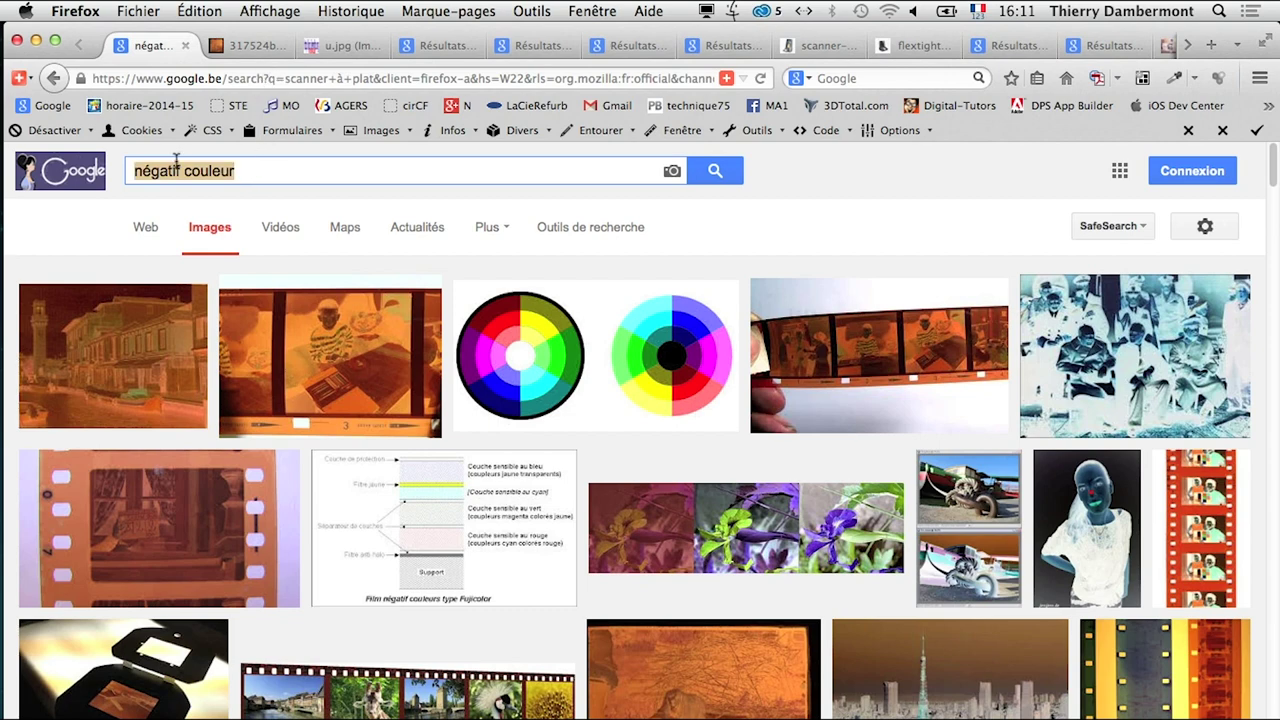
text(sreen)
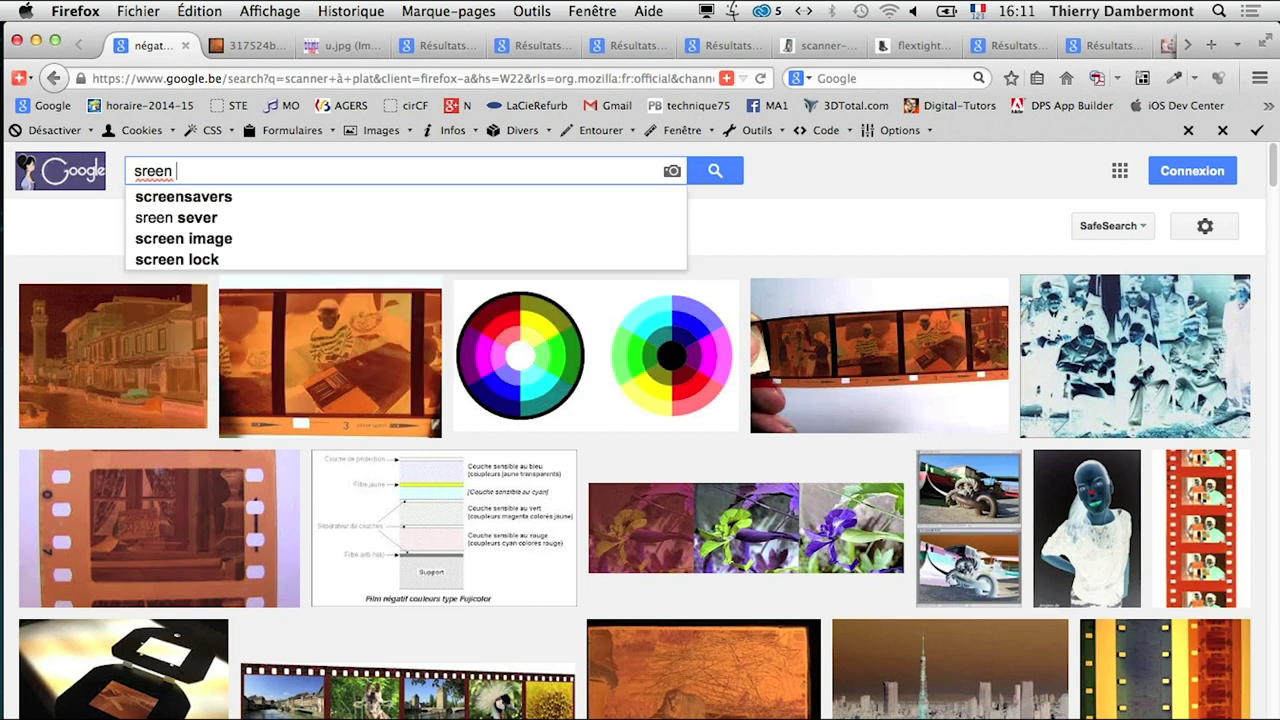
text( cezanne)
key(Return)
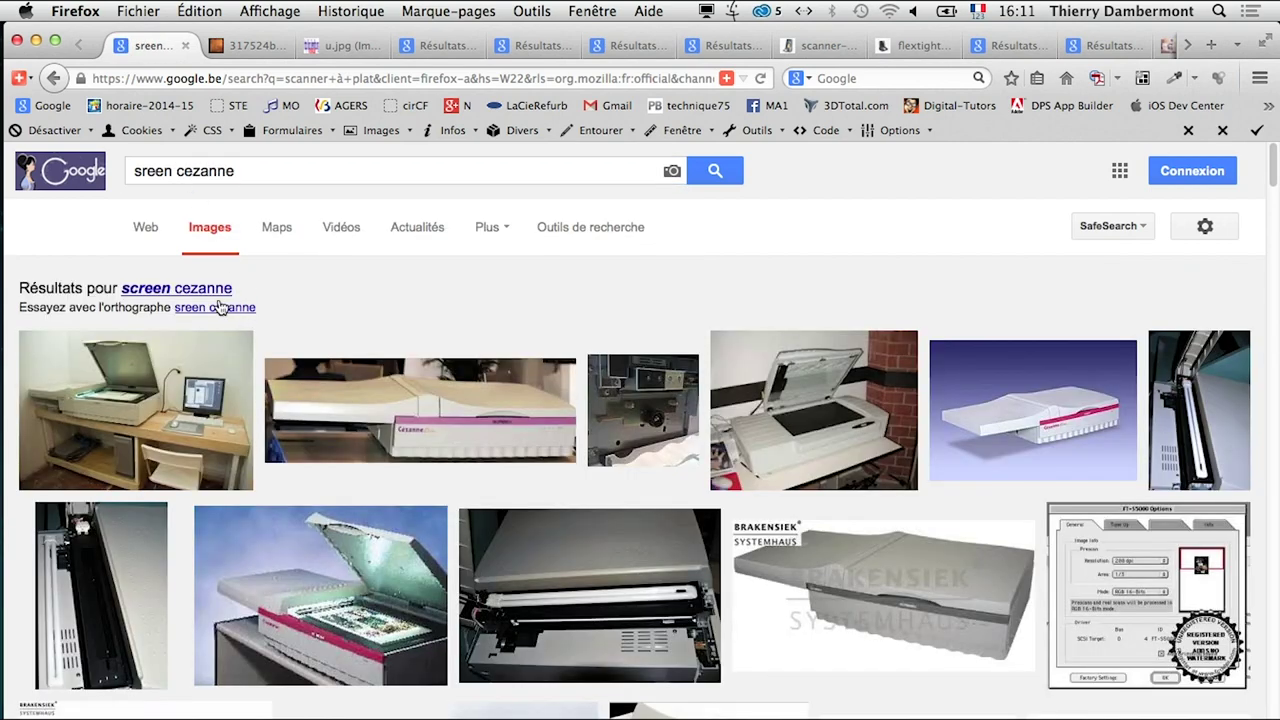
scroll(573, 372, down, 1)
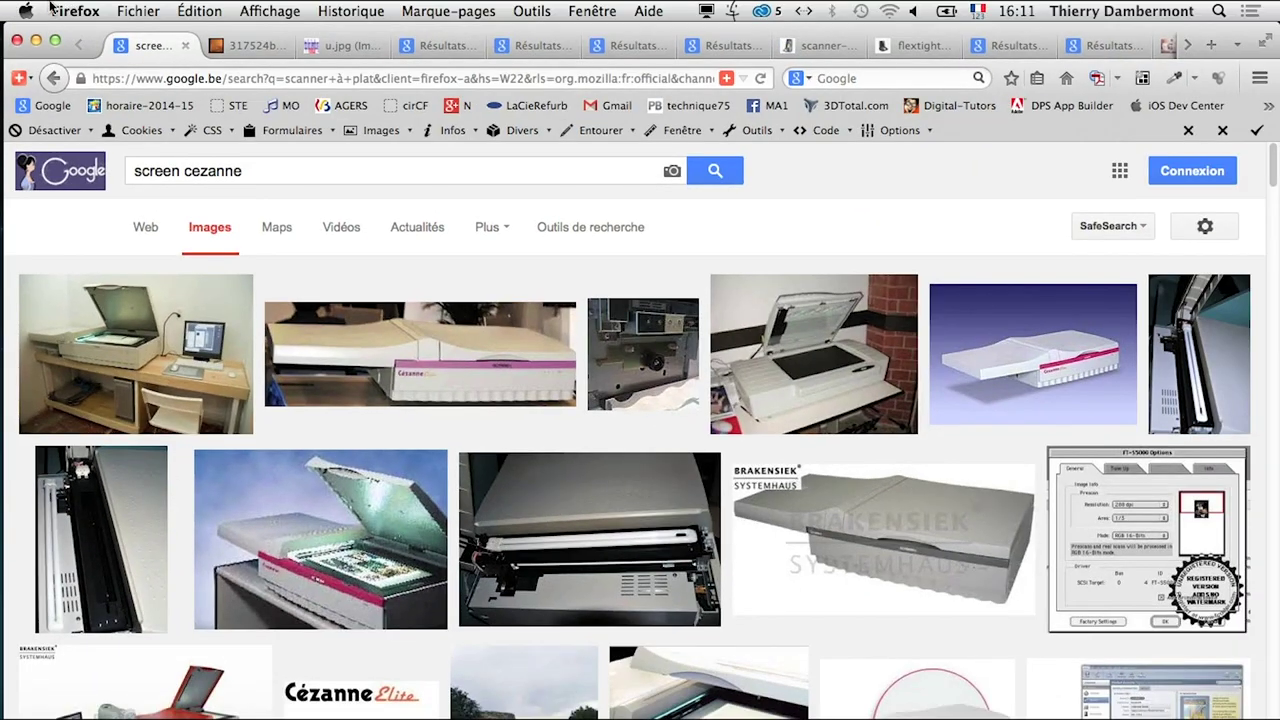
click(24, 11)
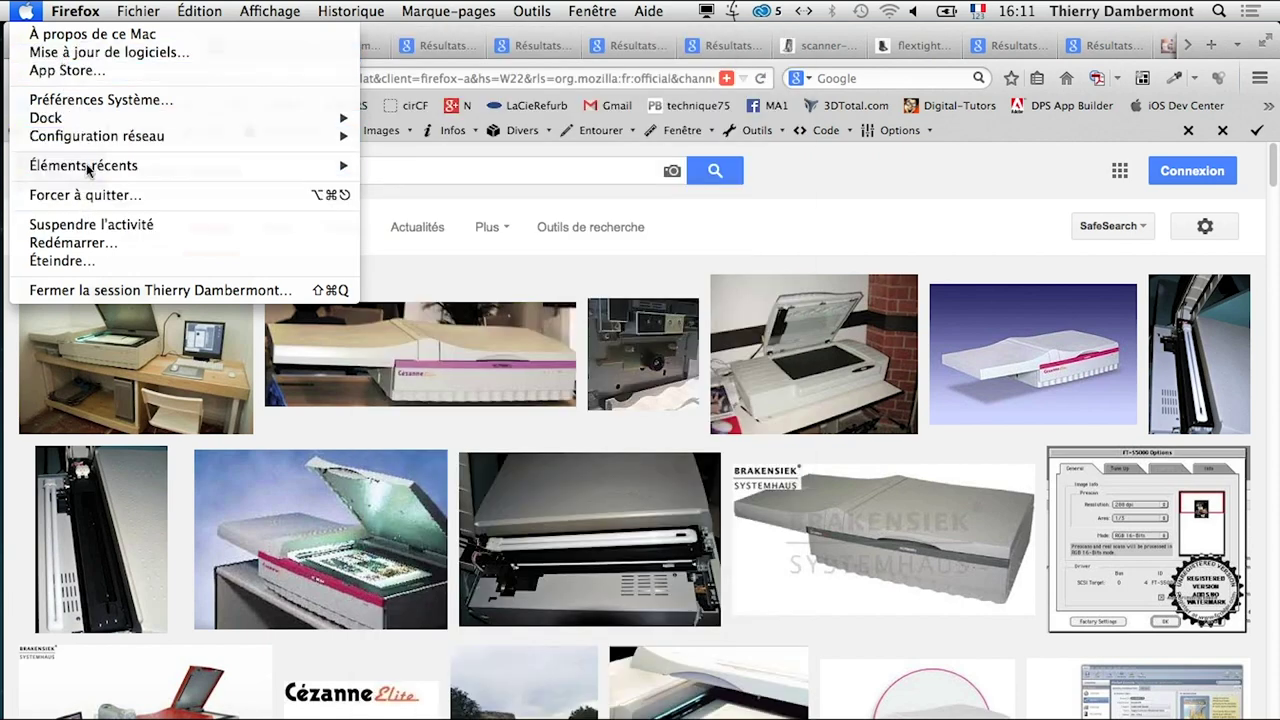
mouse_move(84, 165)
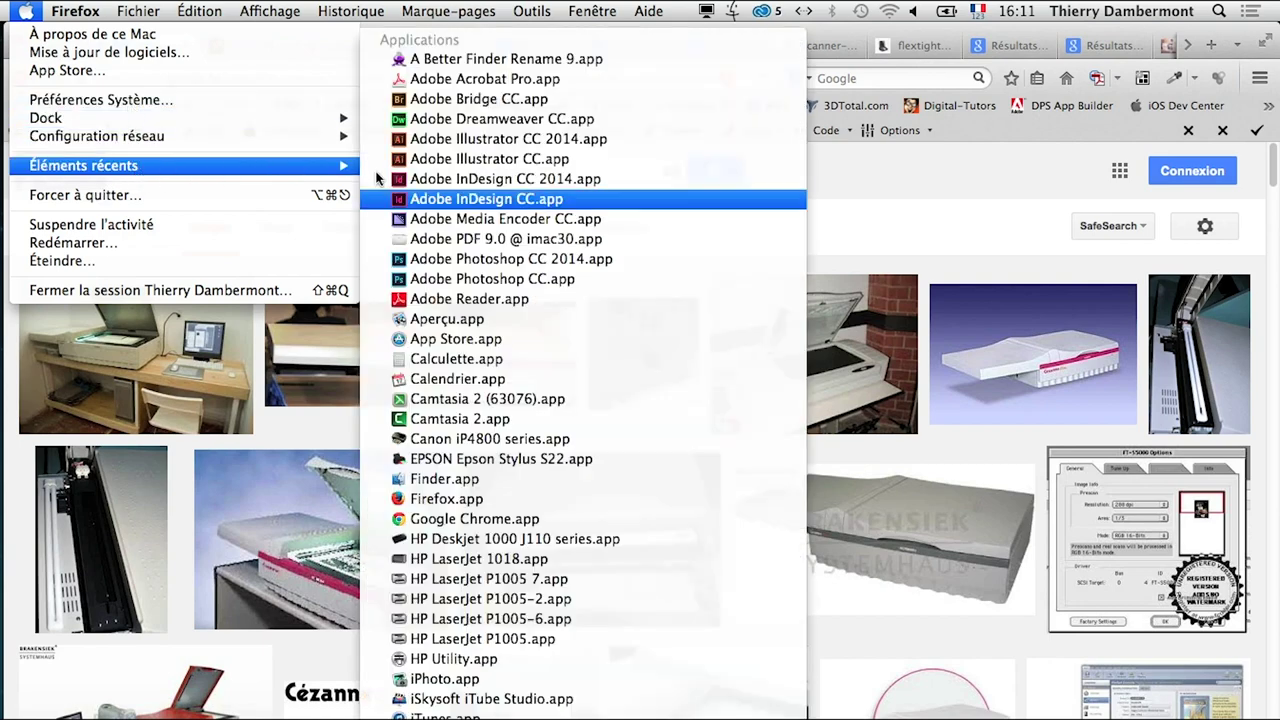
- Launch Calculette, move it over the results, and compute 5000 × 500
click(538, 363)
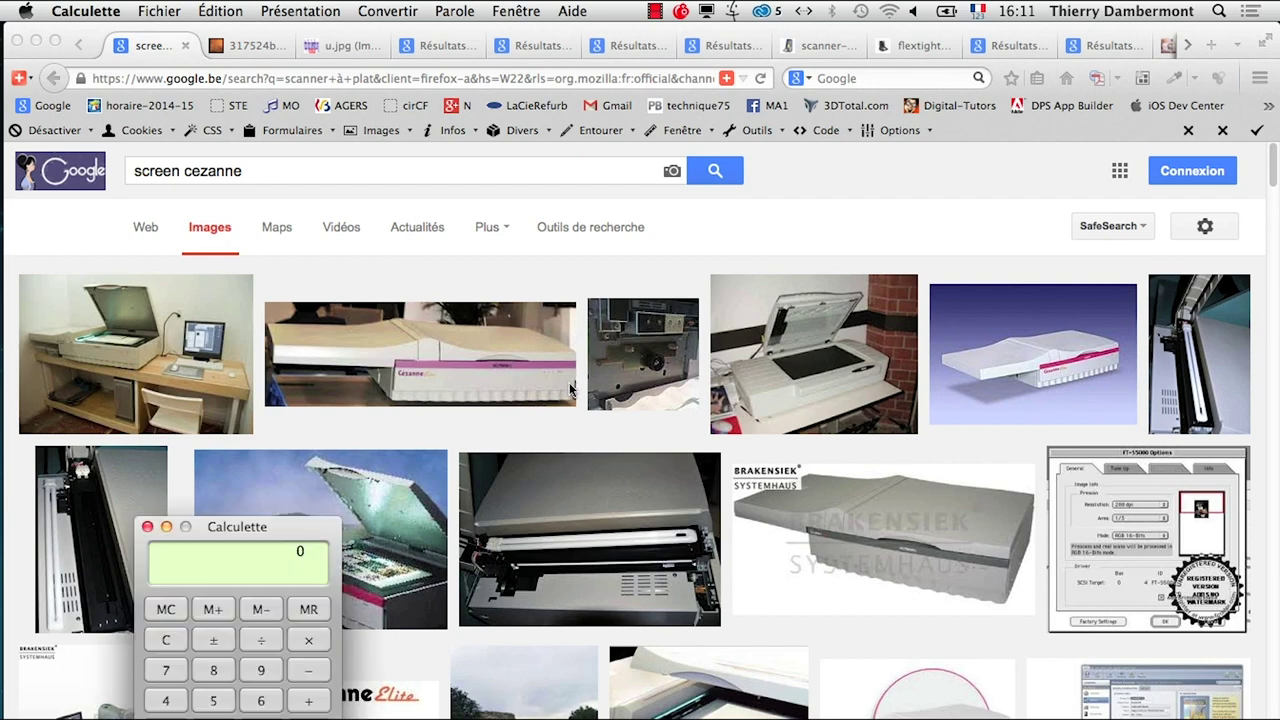
drag(249, 541, 650, 235)
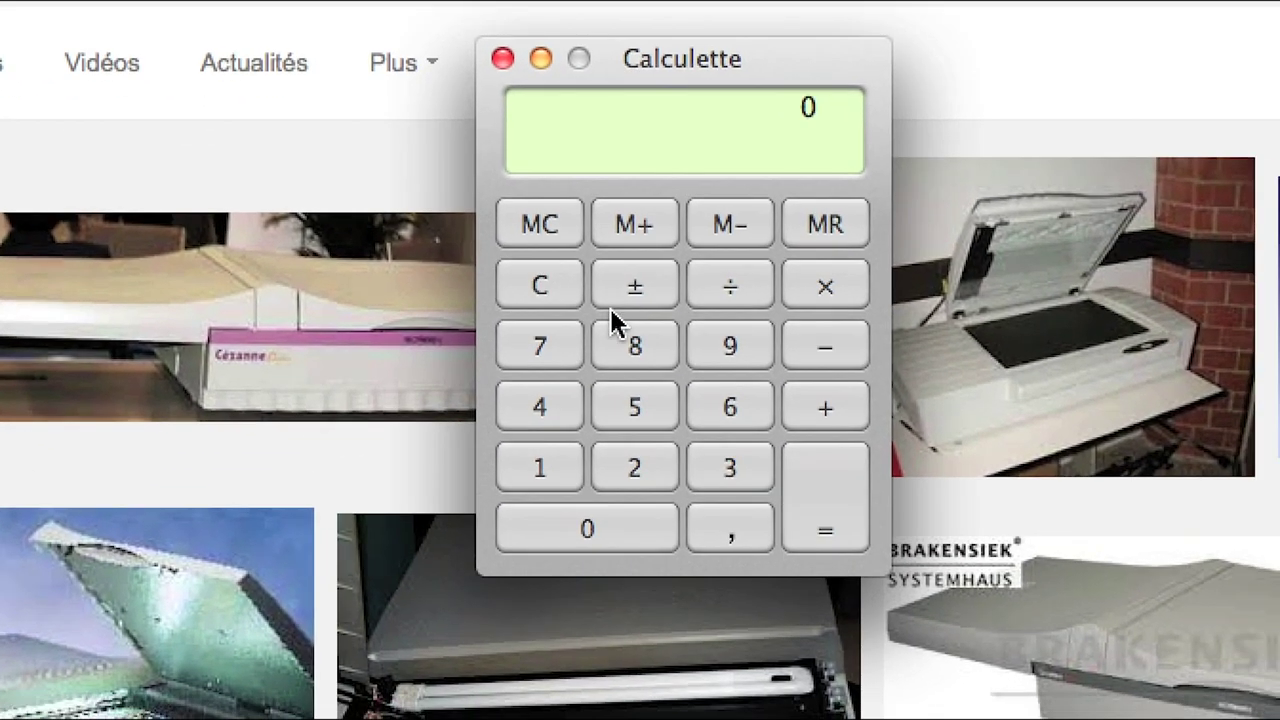
text(5000*)
text(500)
key(Return)
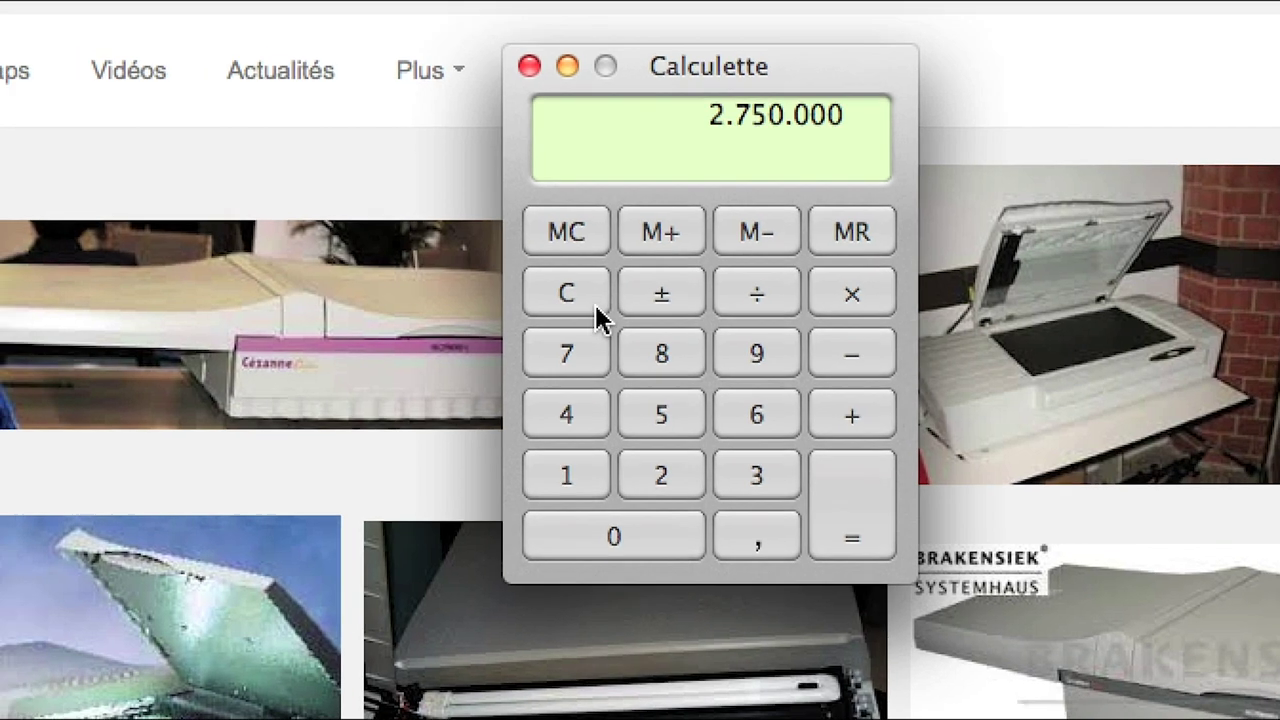
click(556, 296)
- Compute 5500 × 5500 (30.250.000) and 10000 × 10000 (100.000.000), clearing after each
text(5500)
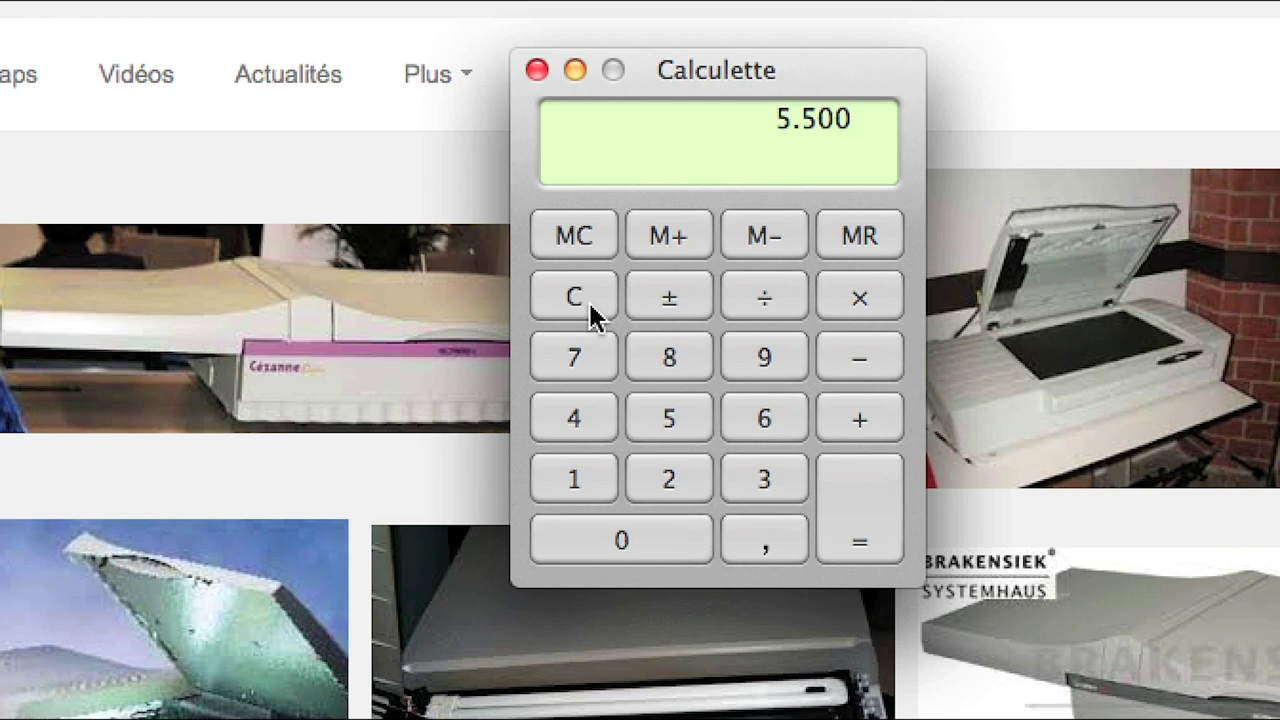
text(*5500)
key(Return)
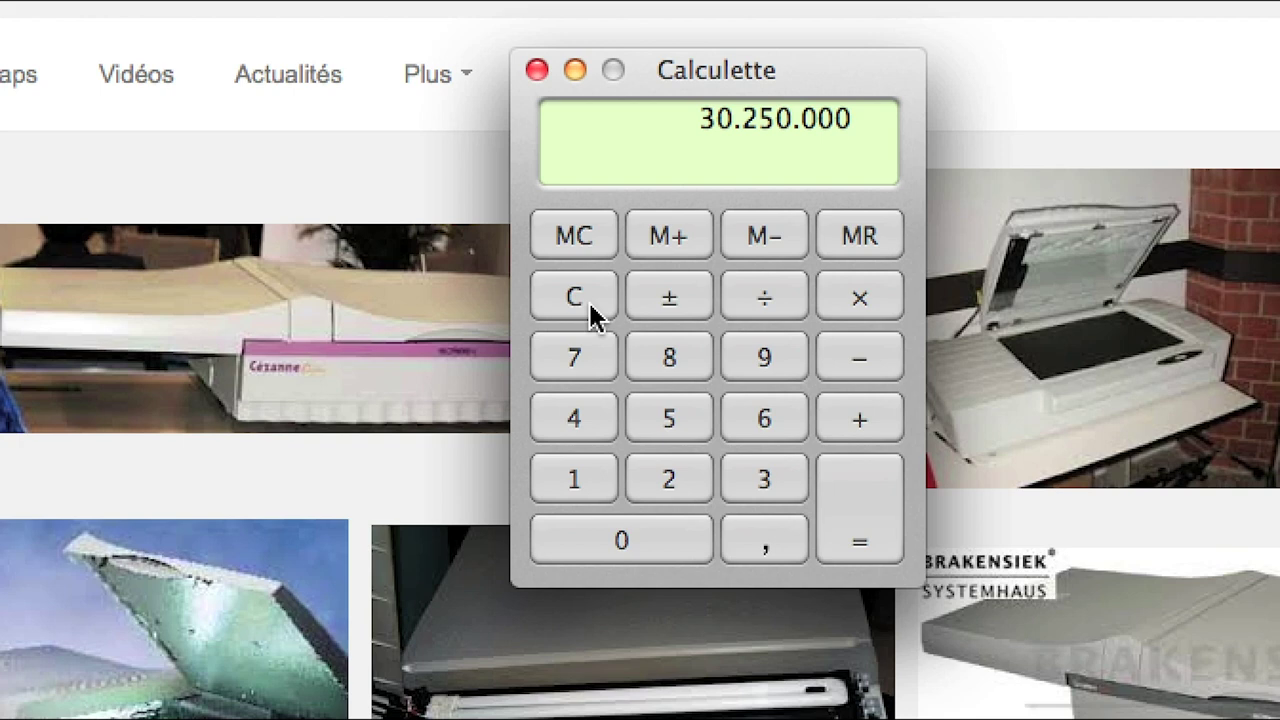
click(591, 315)
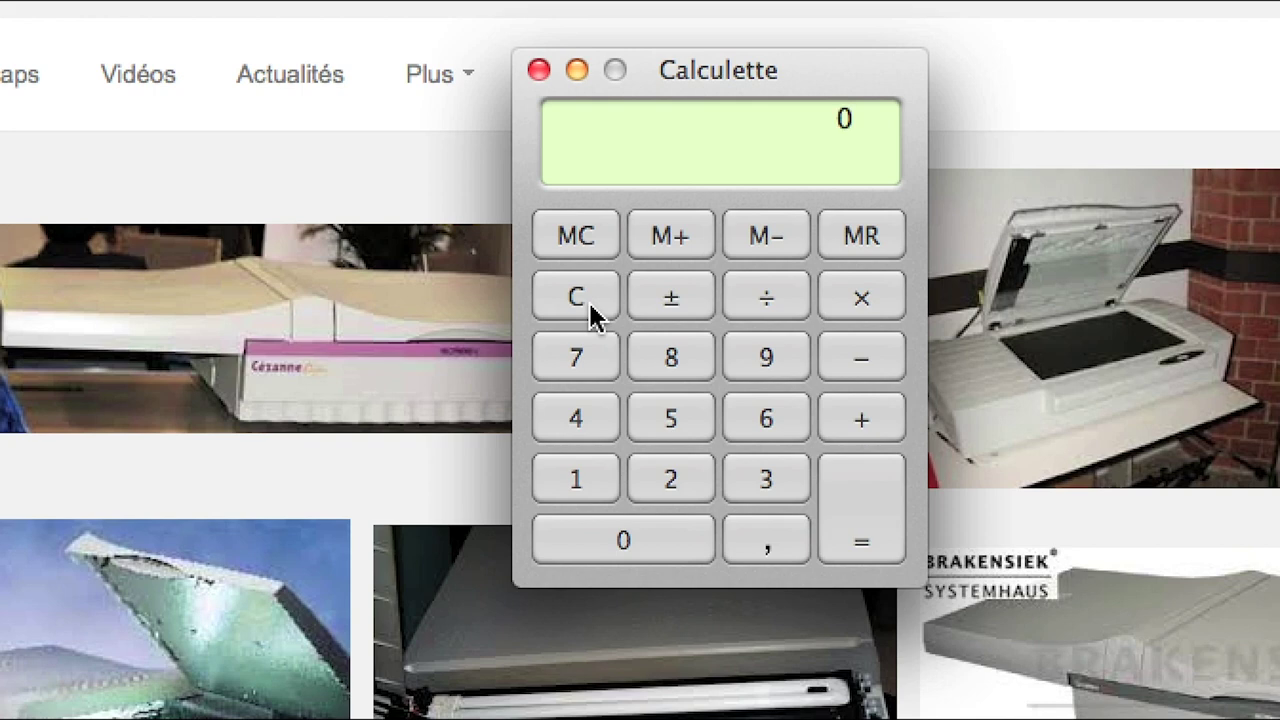
text(100)
text(00)
text(*)
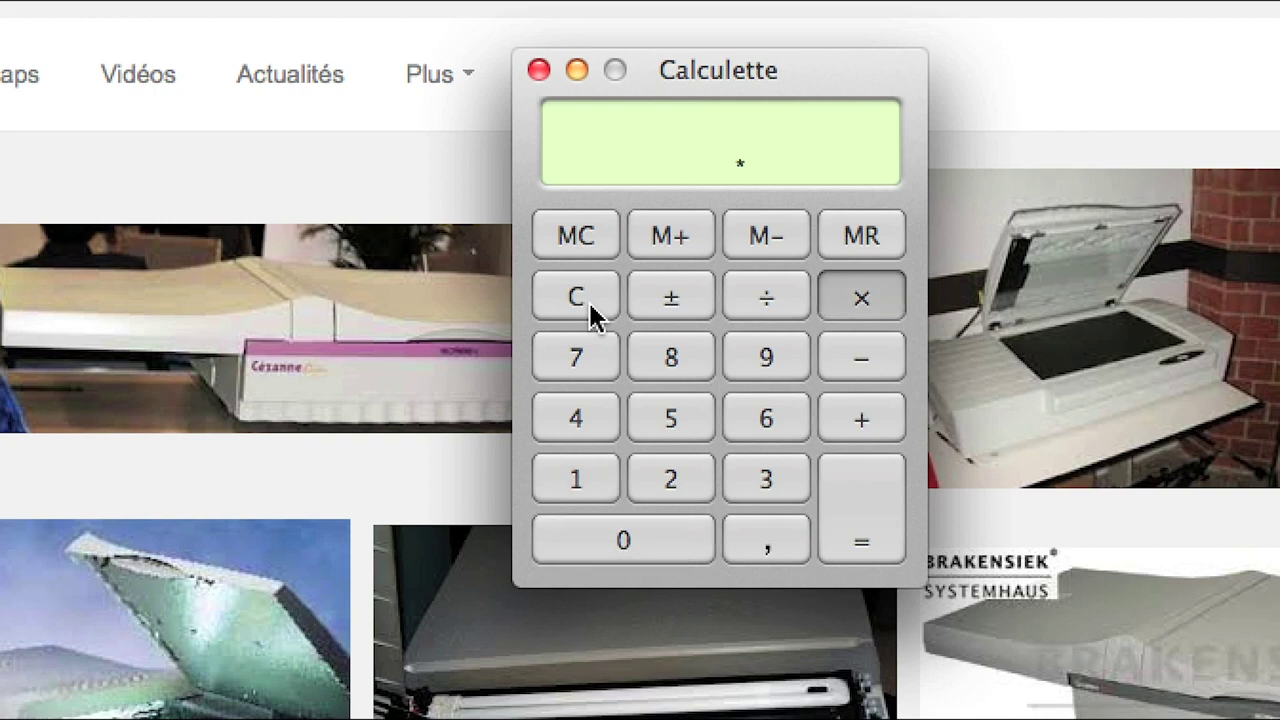
text(1000)
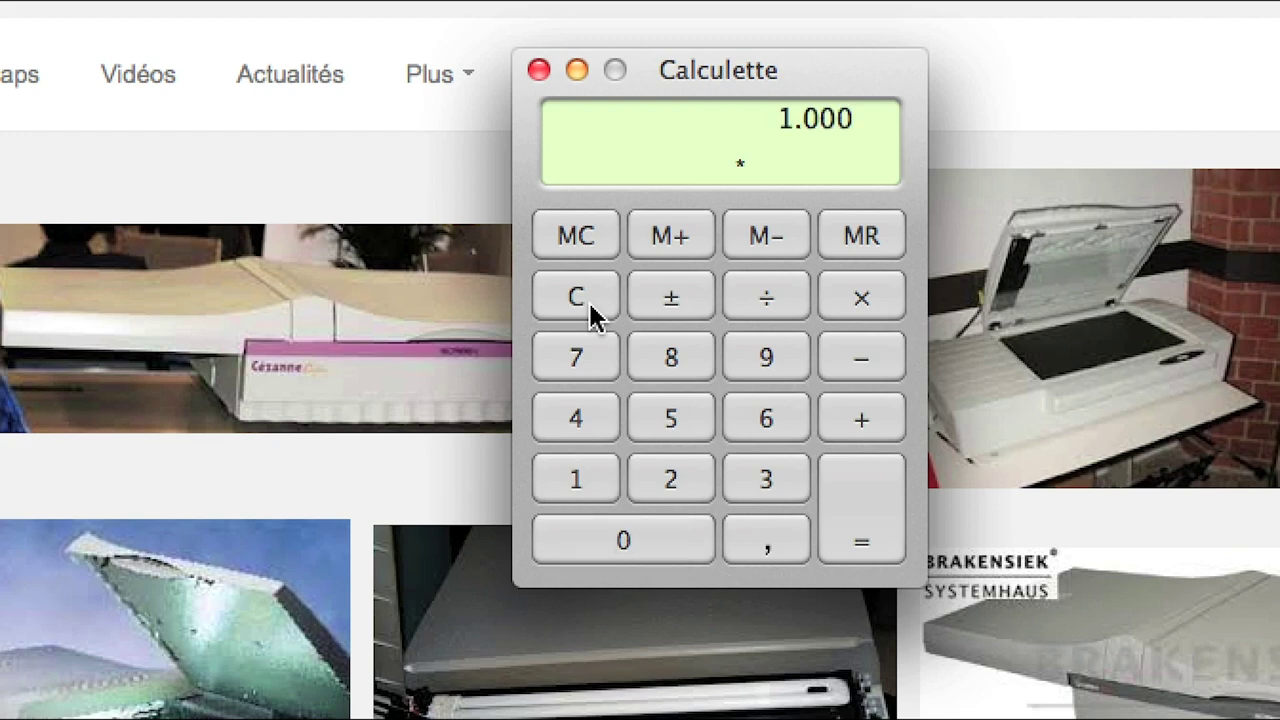
text(0)
key(Return)
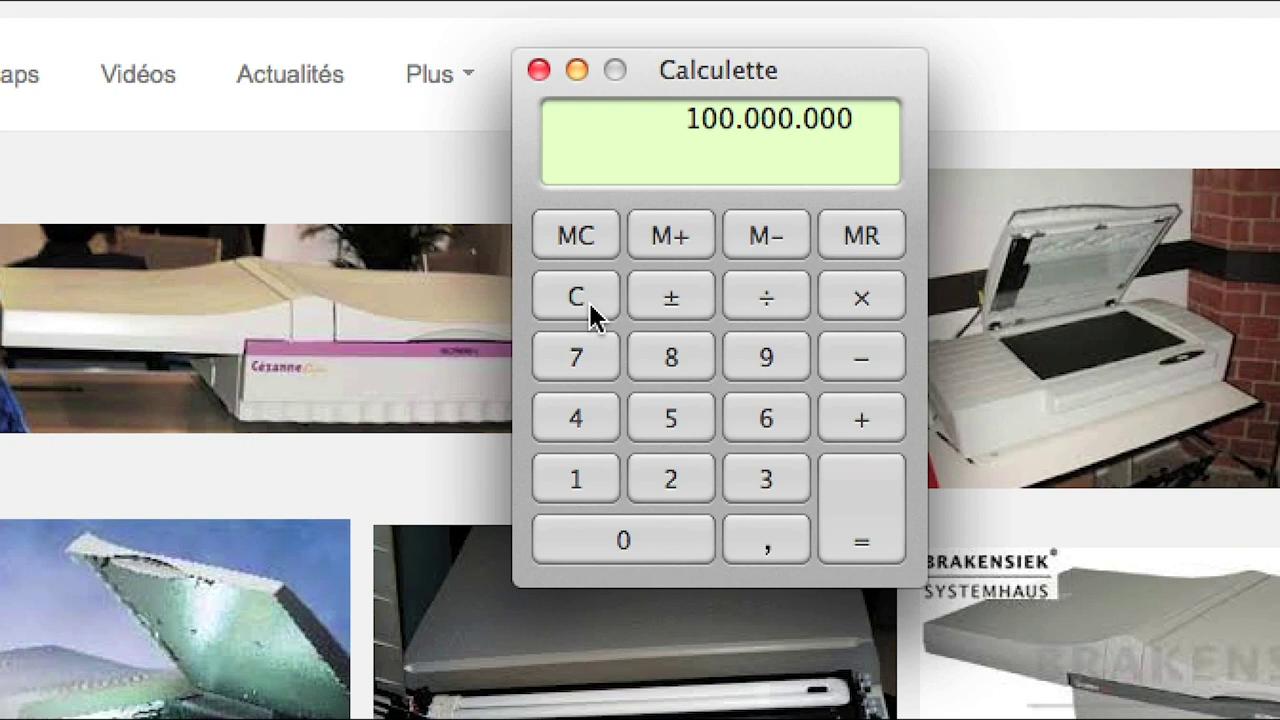
click(590, 316)
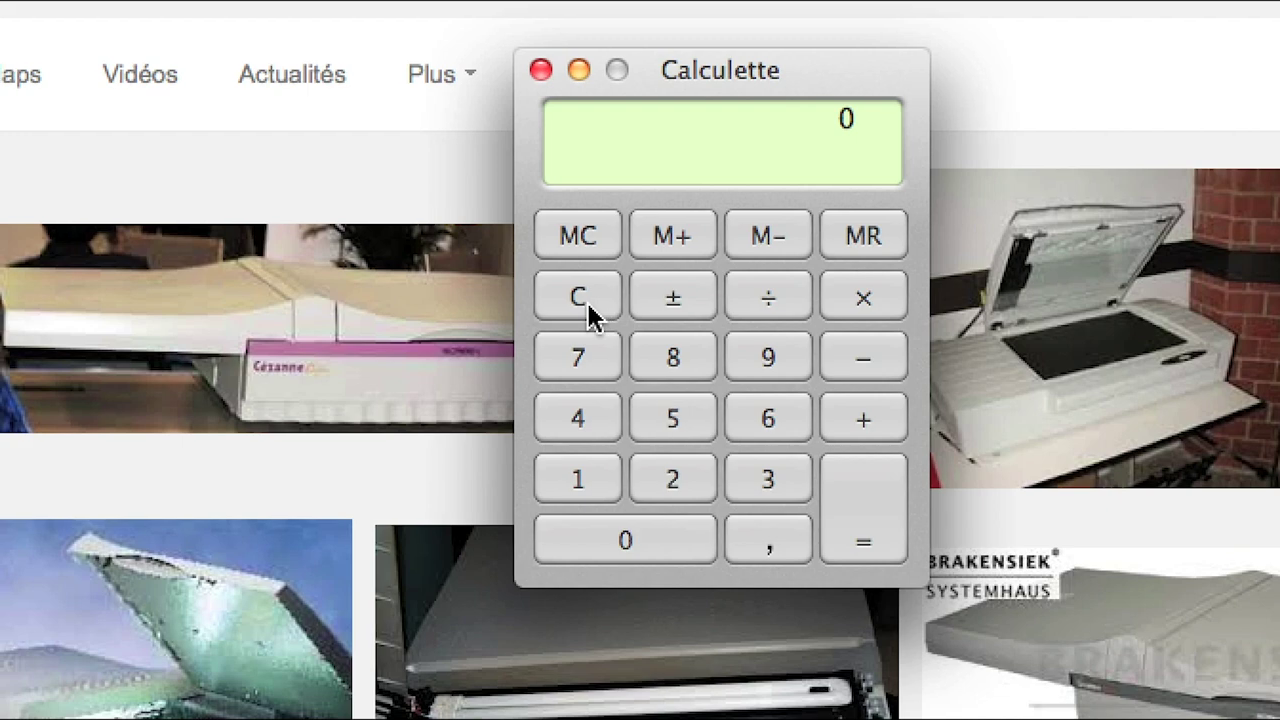
- Calculate 1200 × 1200 (1.440.000) in Calculette, then clear the display to 0
text(1)
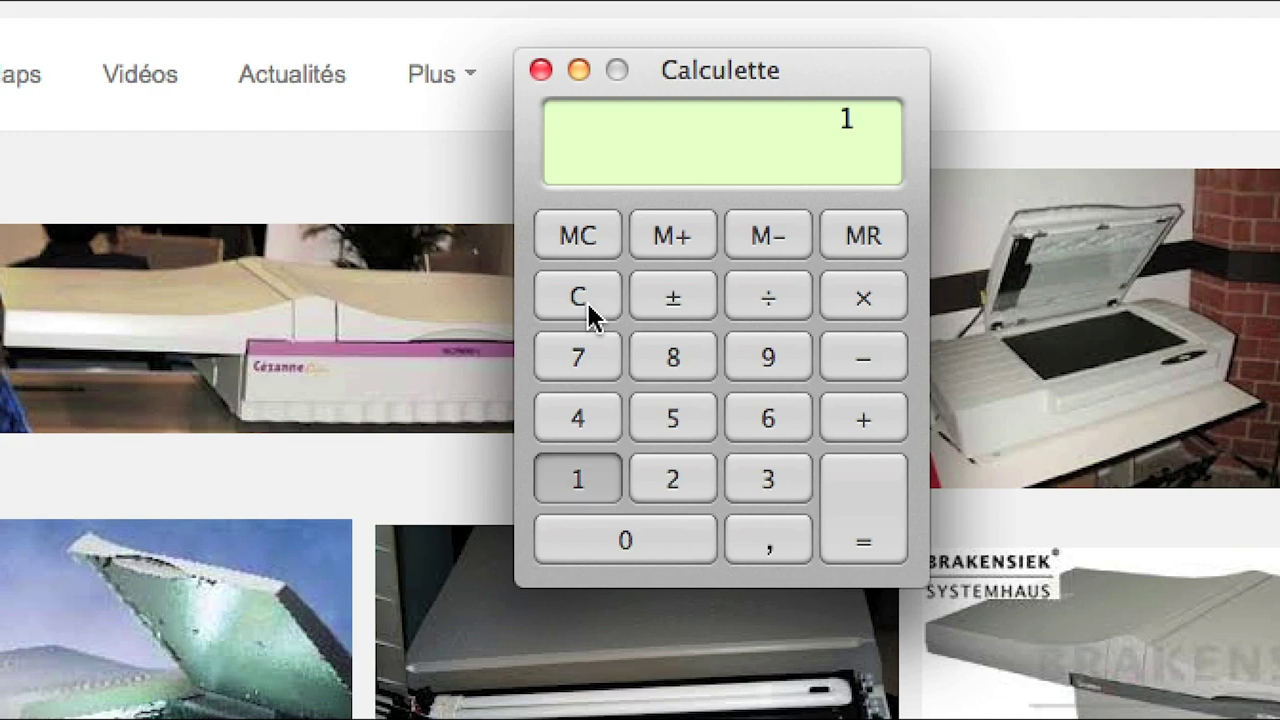
text(.200)
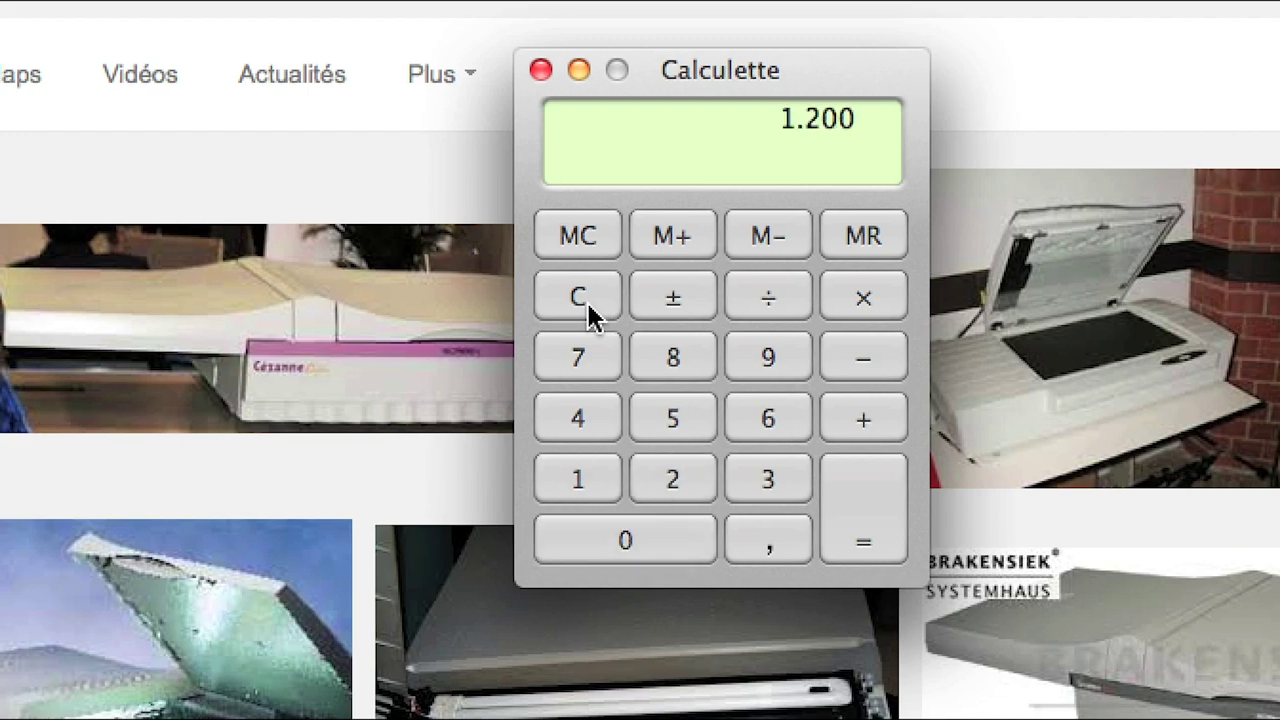
text(*1200)
key(Return)
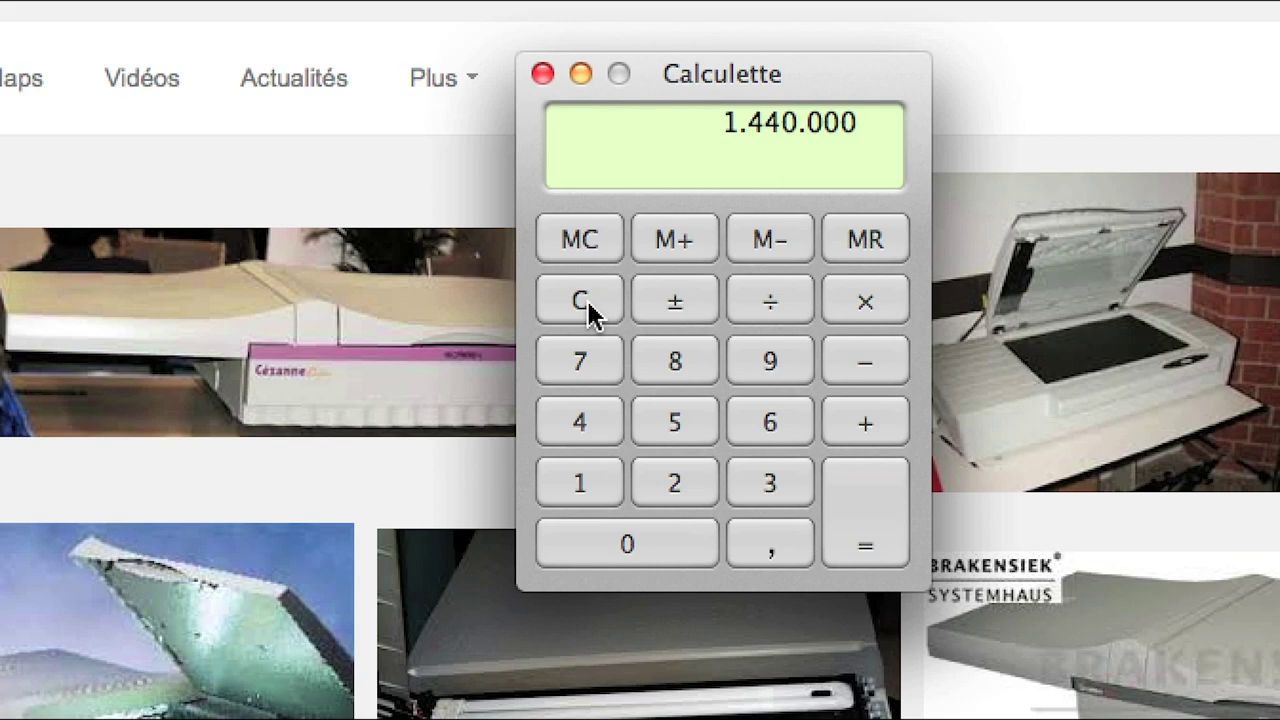
click(590, 314)
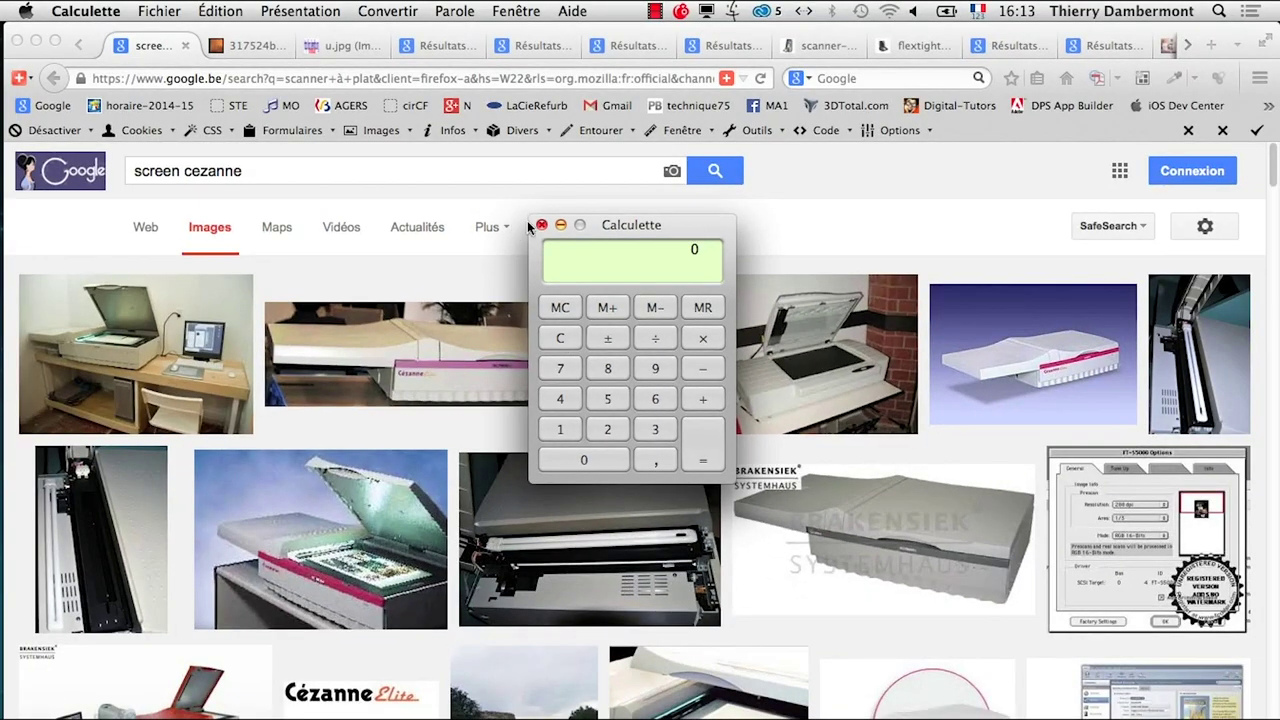
- Close Calculette and search Google Images for 'densité scanner'
click(542, 223)
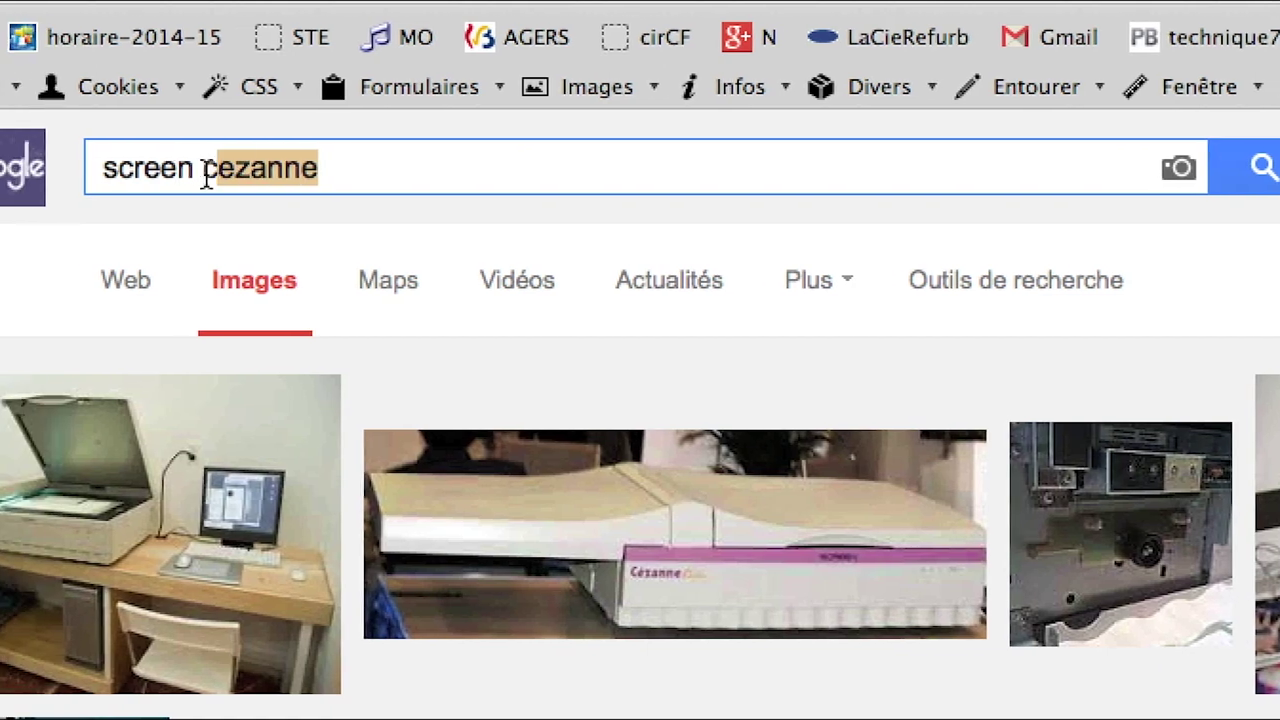
drag(258, 170, 4, 168)
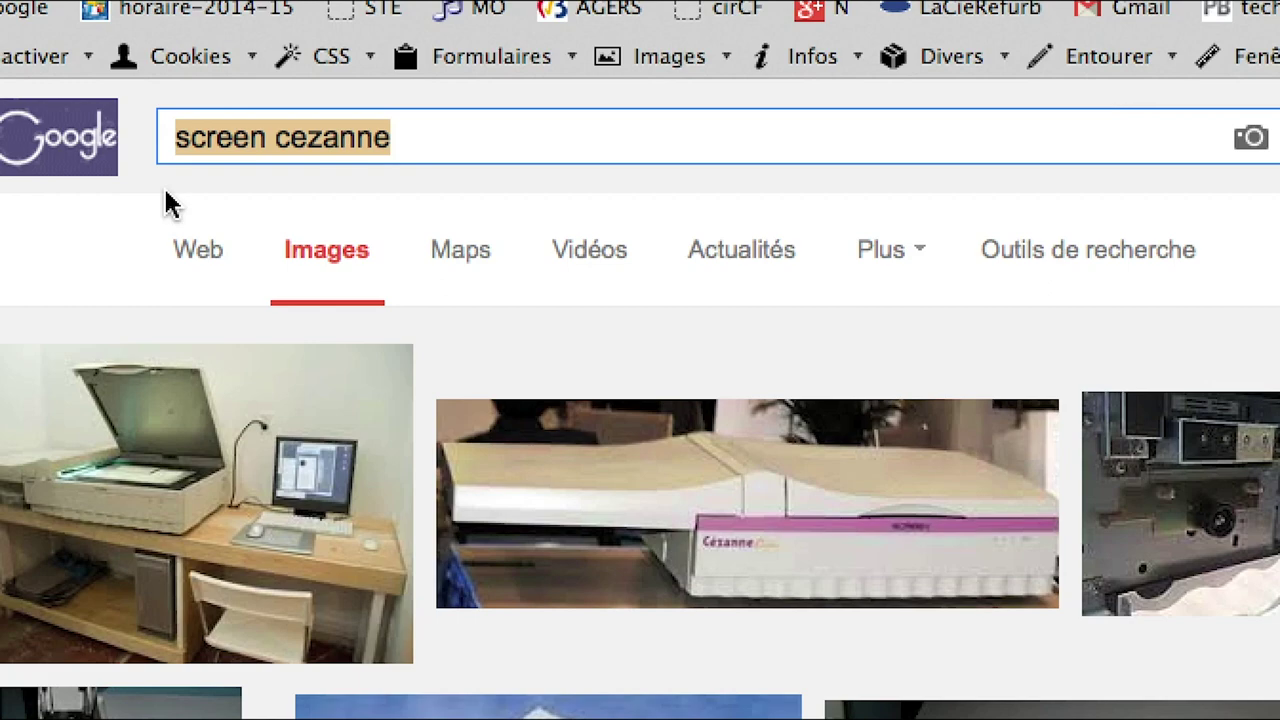
text(densité sca)
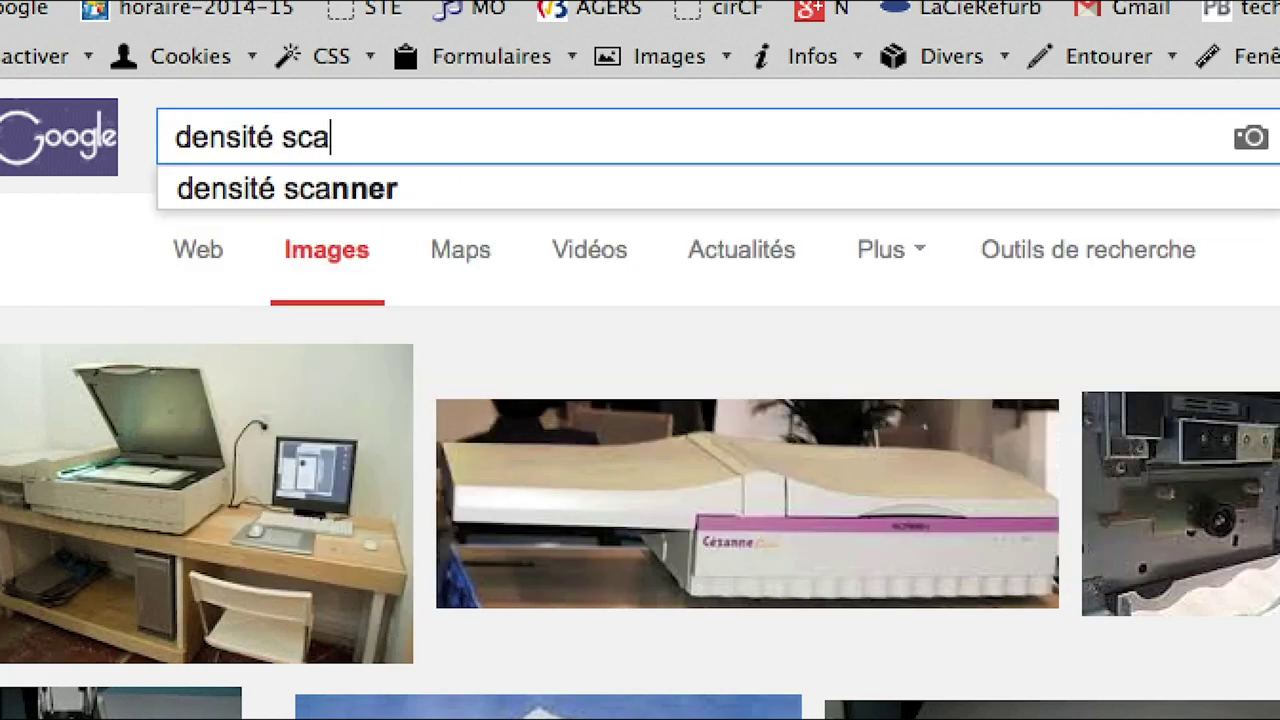
text(nner)
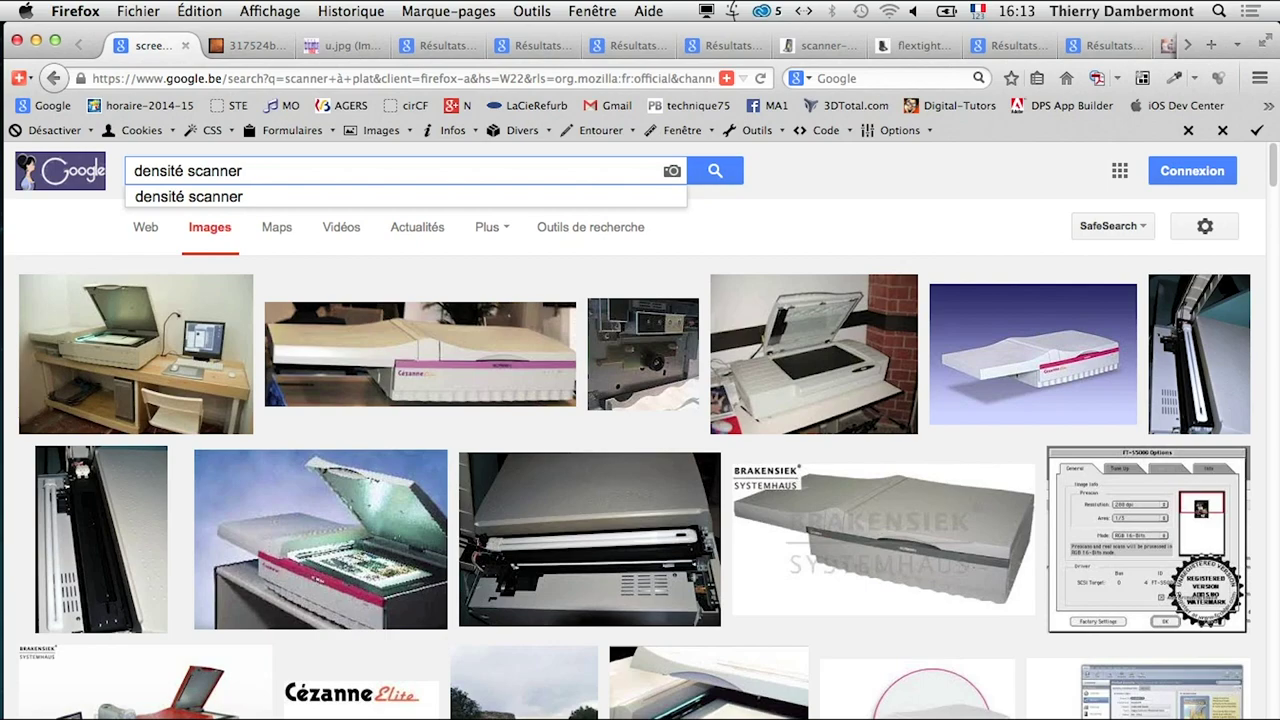
key(Return)
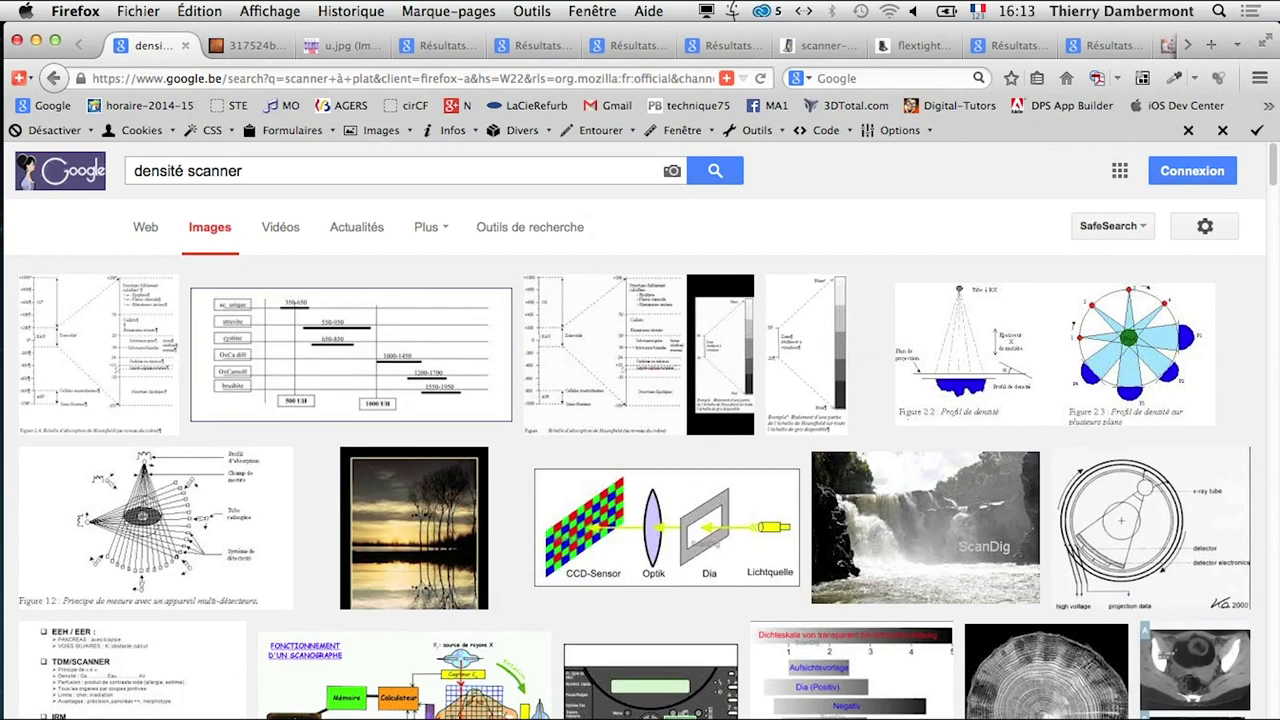
- Refine the query to 'scanner densité logarithme' and scroll down to the density charts
double_click(160, 171)
key(BackSpace)
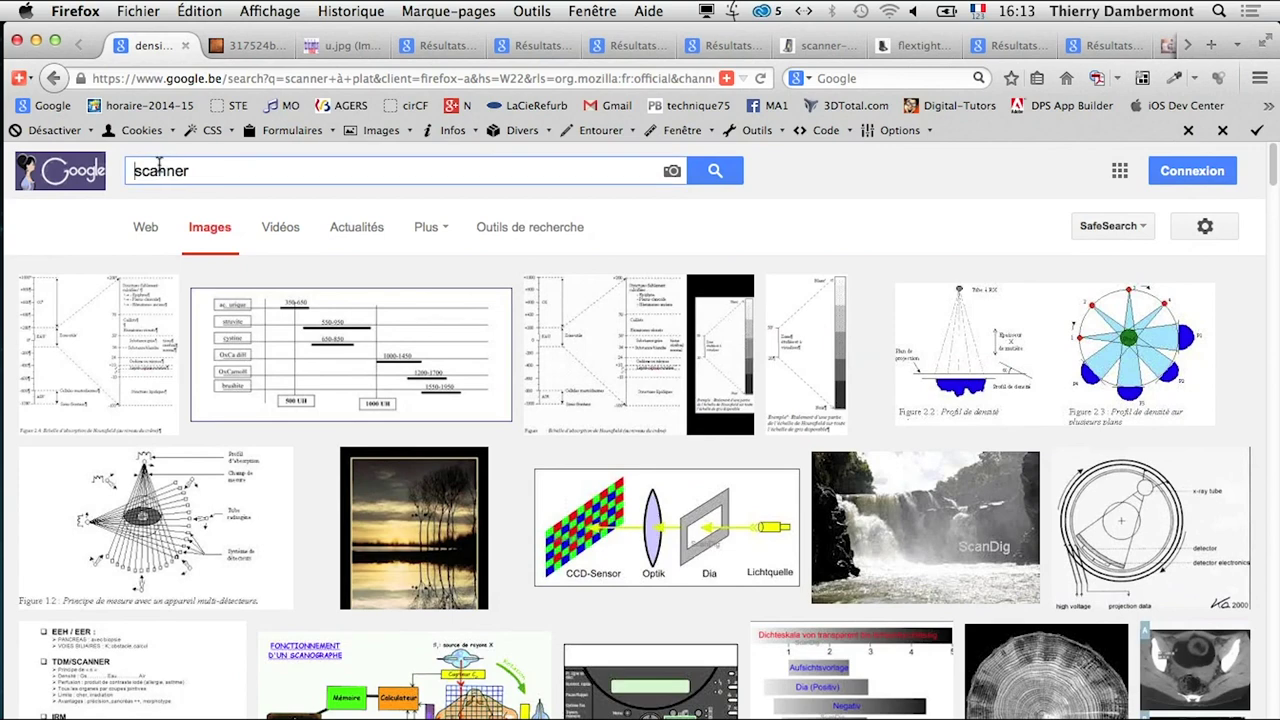
text( desni)
text(té logar)
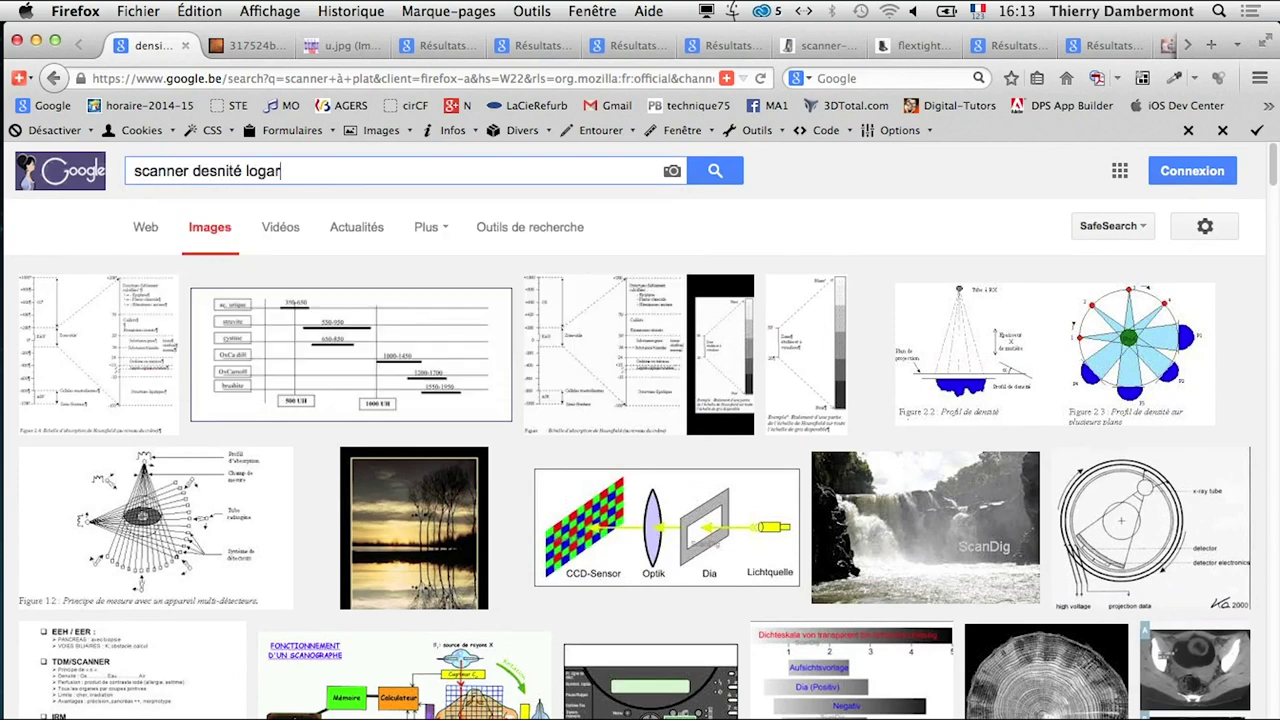
text(ithme)
key(Return)
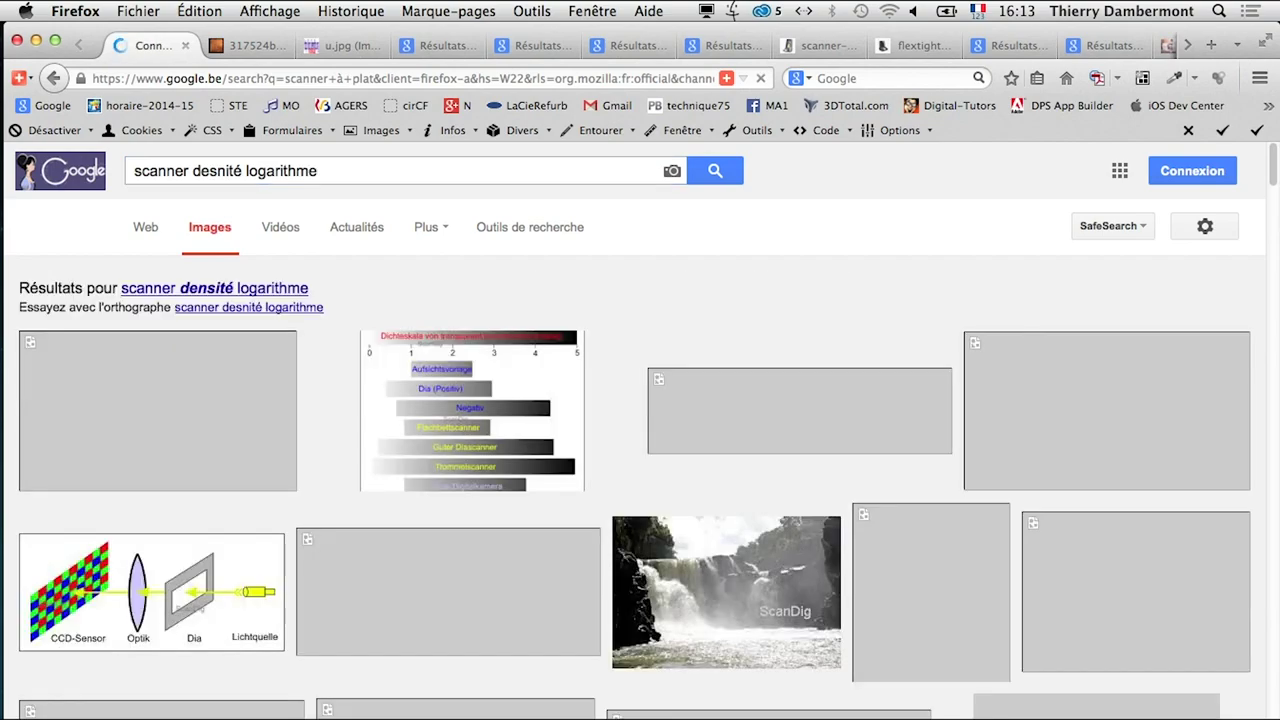
scroll(323, 338, down, 3)
scroll(323, 338, down, 5)
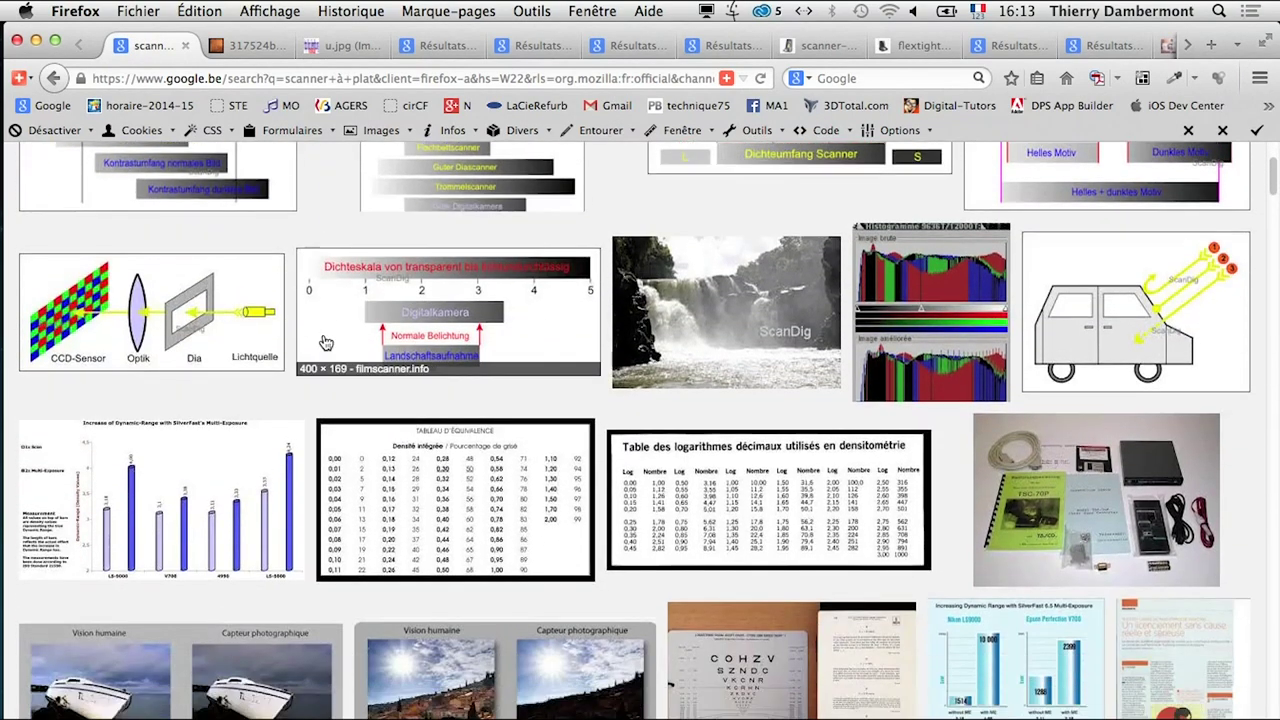
scroll(323, 340, down, 5)
scroll(323, 340, down, 1)
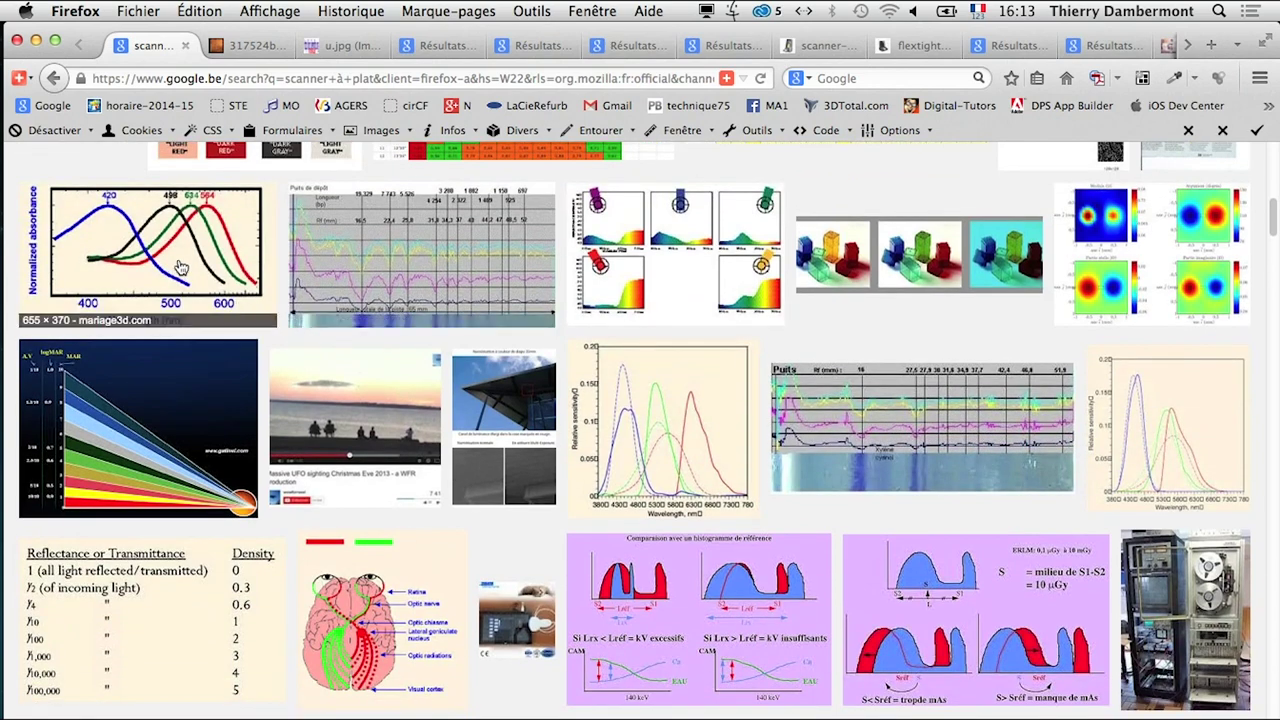
- Open the Reflectance/Transmittance-to-Density table image in a new tab and zoom in on it
right_click(150, 613)
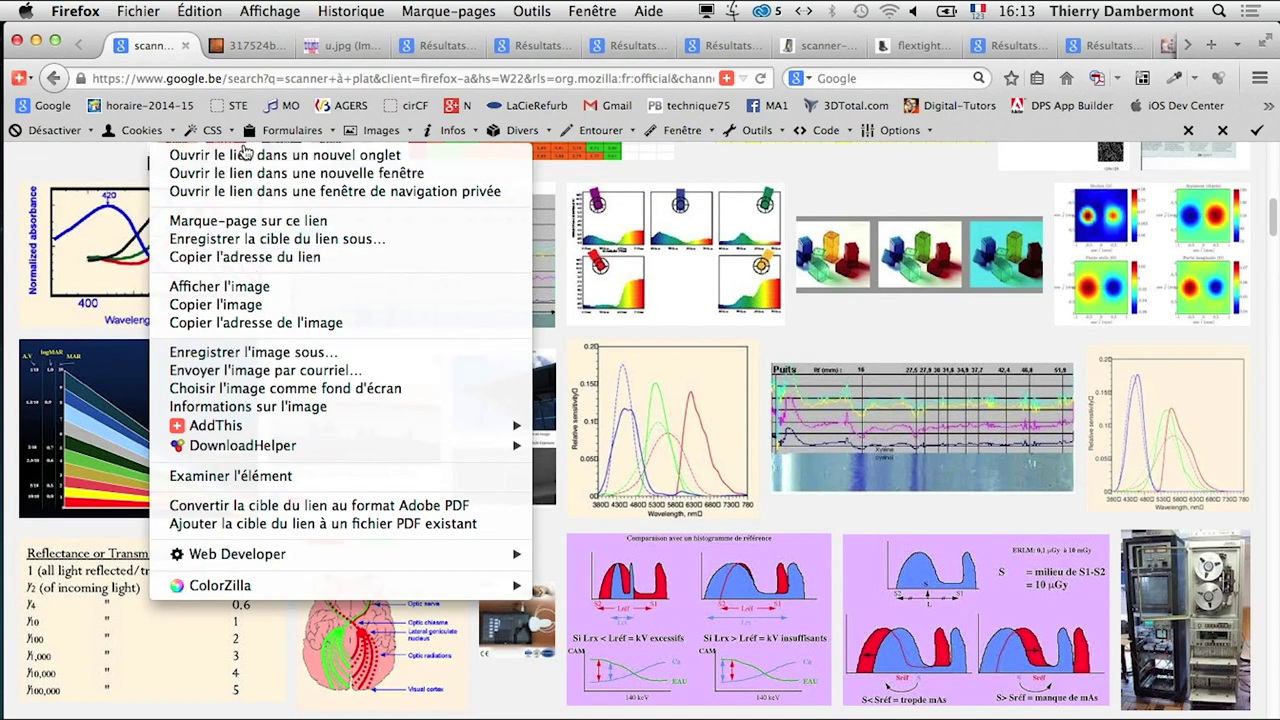
click(247, 156)
click(245, 45)
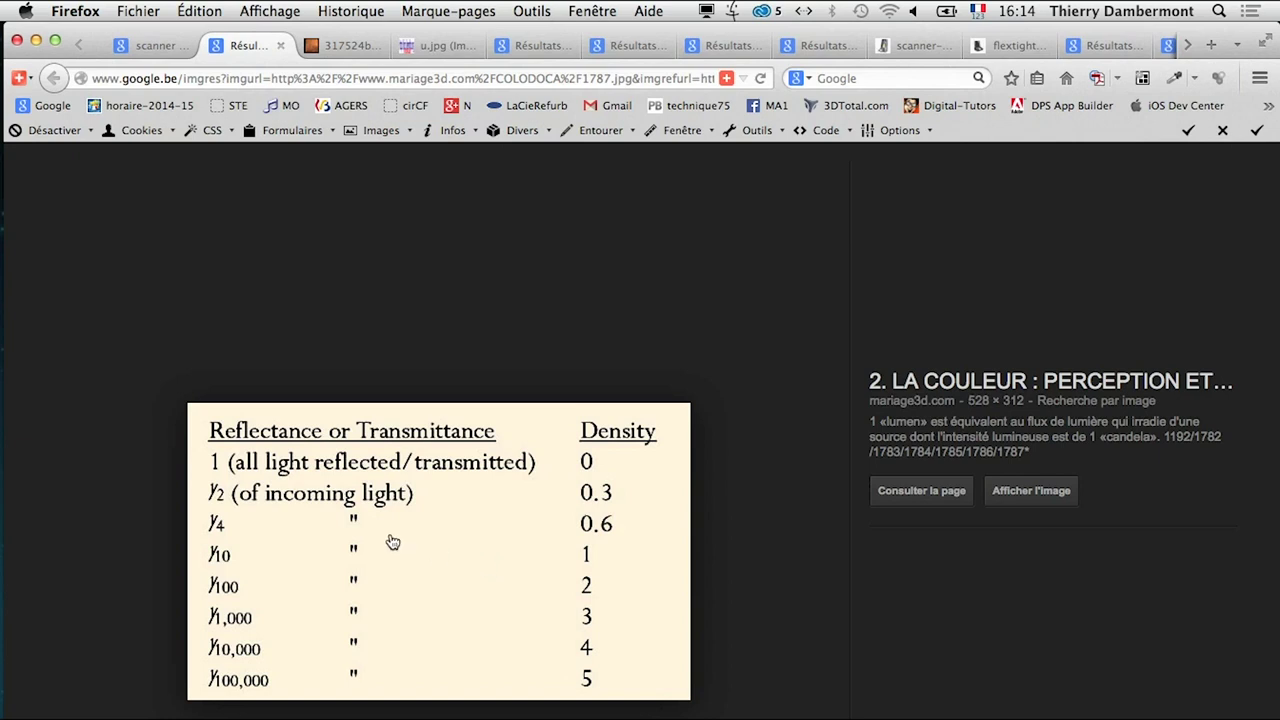
key(super+plus)
key(super+plus)
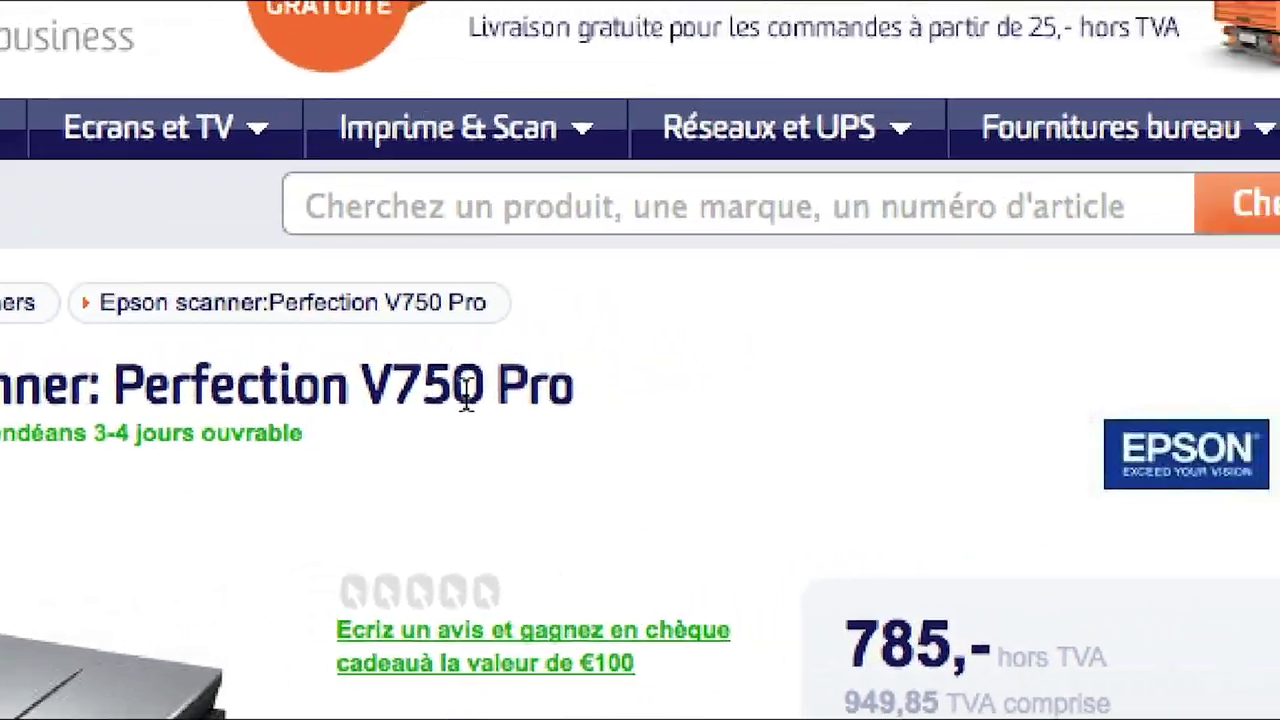
- Search Google for 'Perfection V750 Pro densité', copying the product name from the shop page
drag(640, 395, 180, 395)
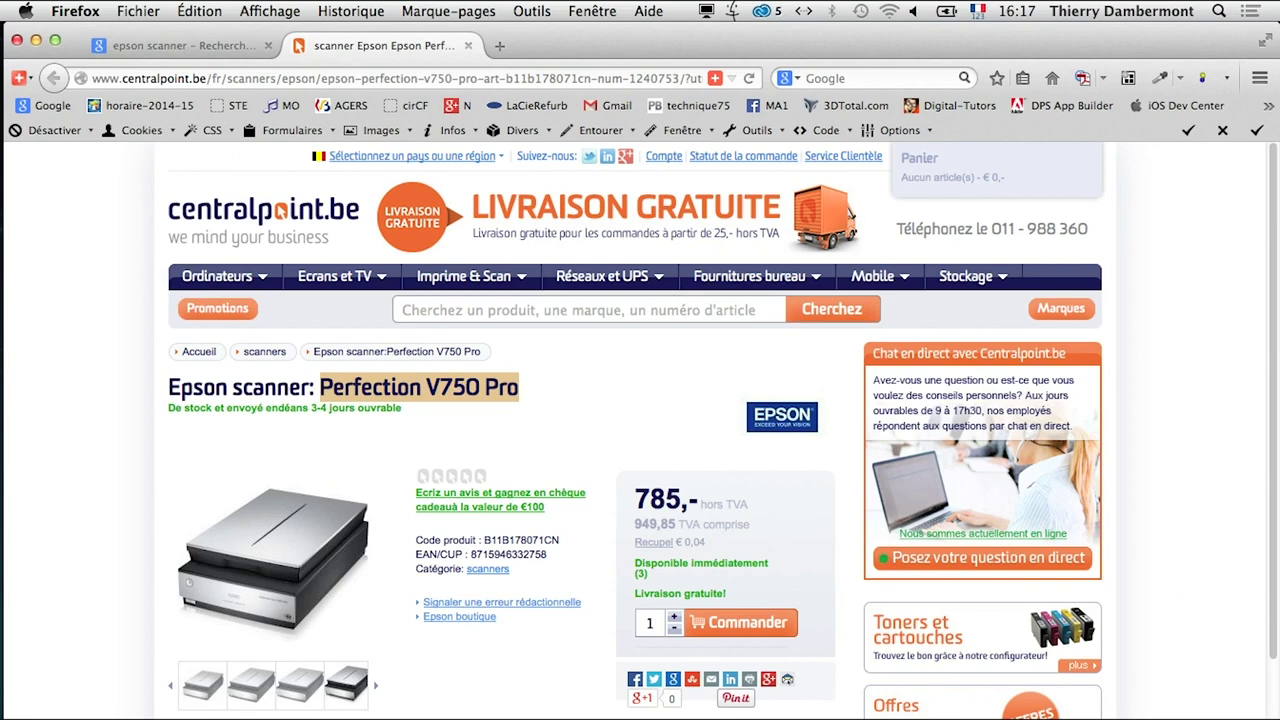
scroll(398, 590, down, 2)
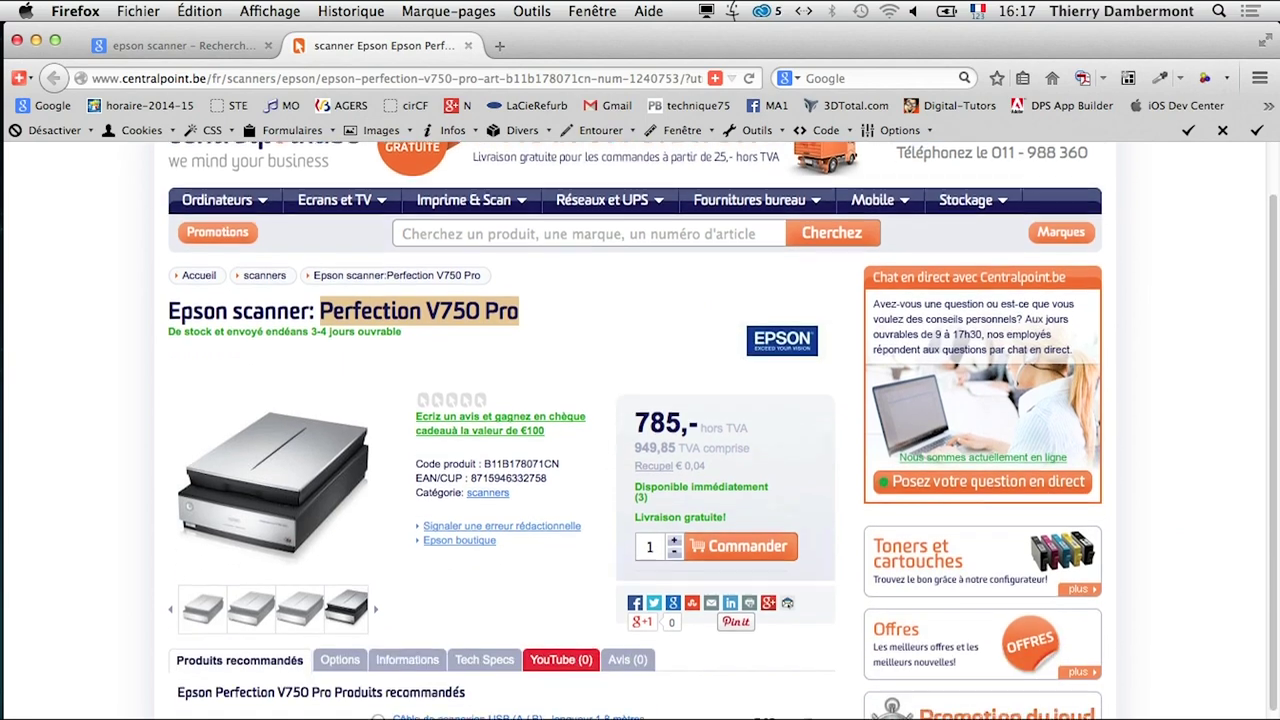
scroll(398, 590, down, 1)
scroll(640, 430, down, 2)
scroll(640, 430, down, 1)
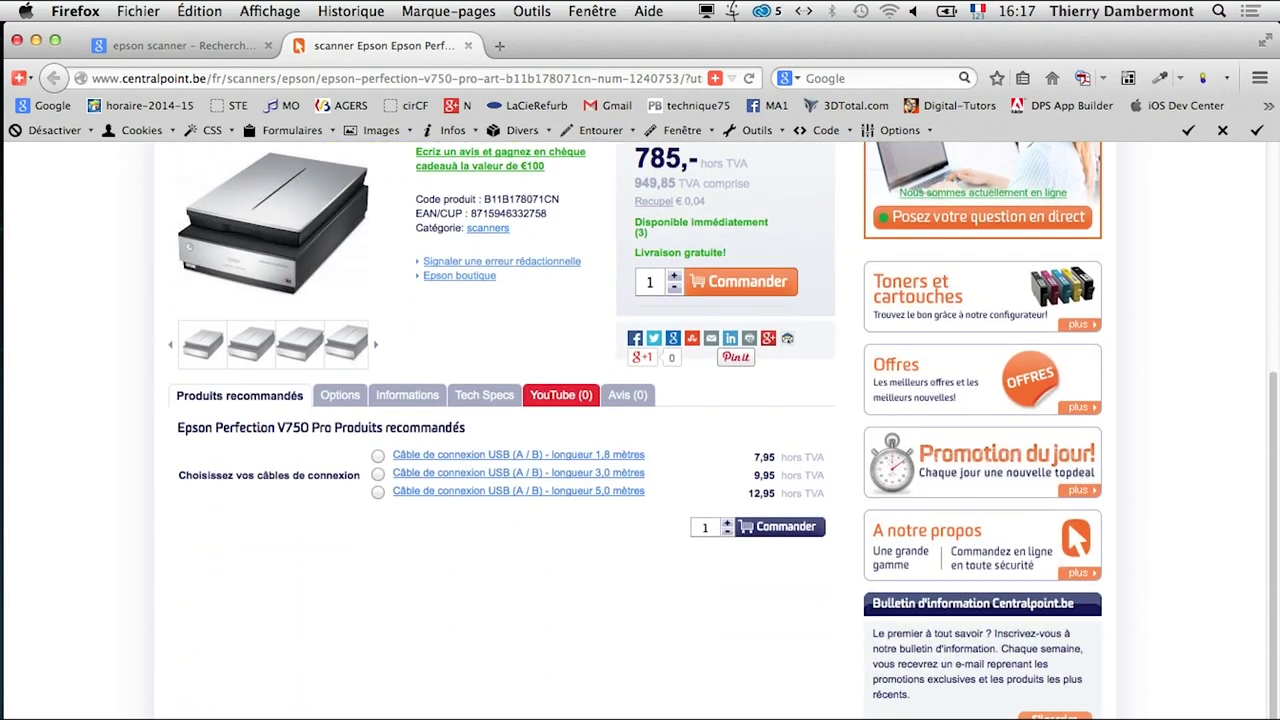
scroll(640, 430, up, 5)
key(super+c)
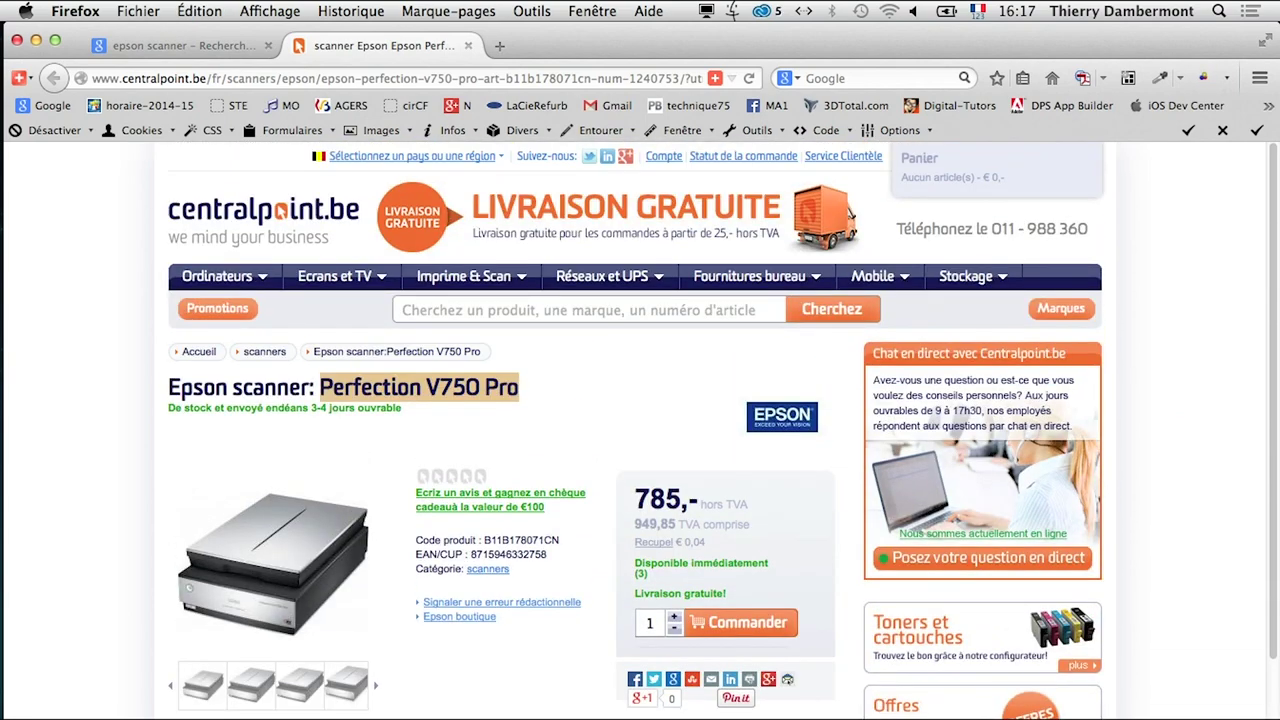
key(super+k)
key(super+v)
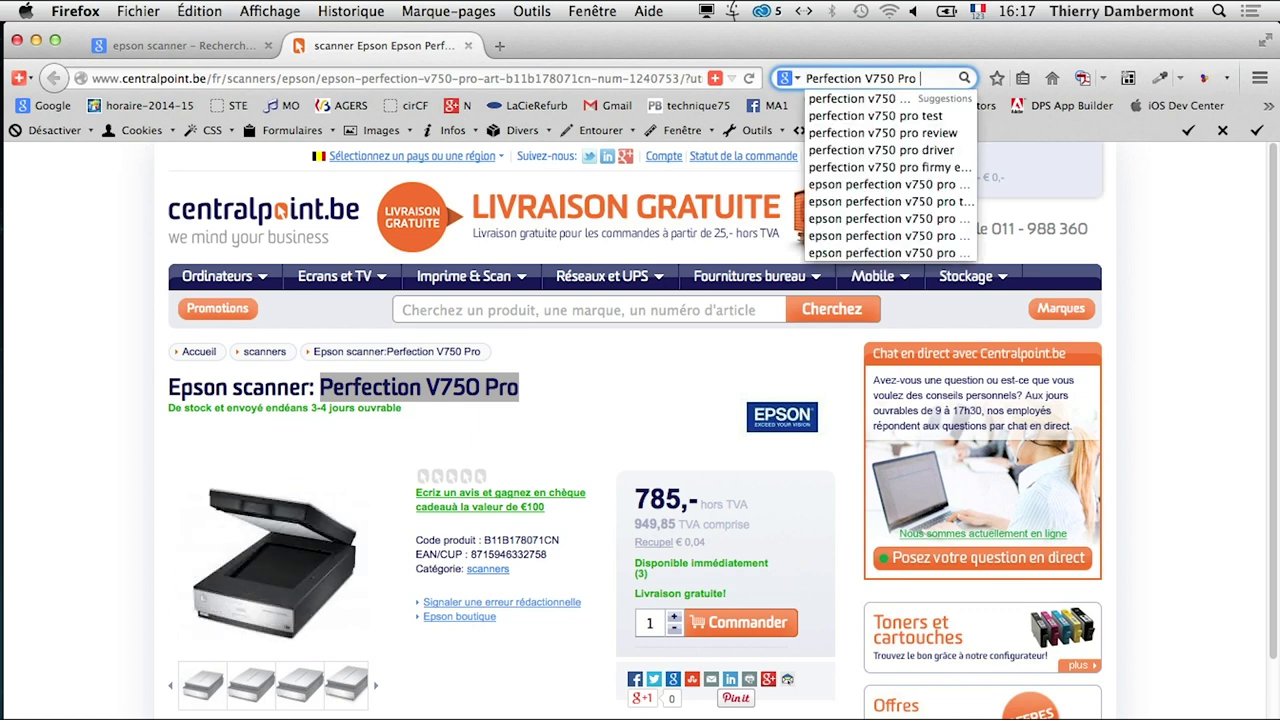
text(densité)
key(Return)
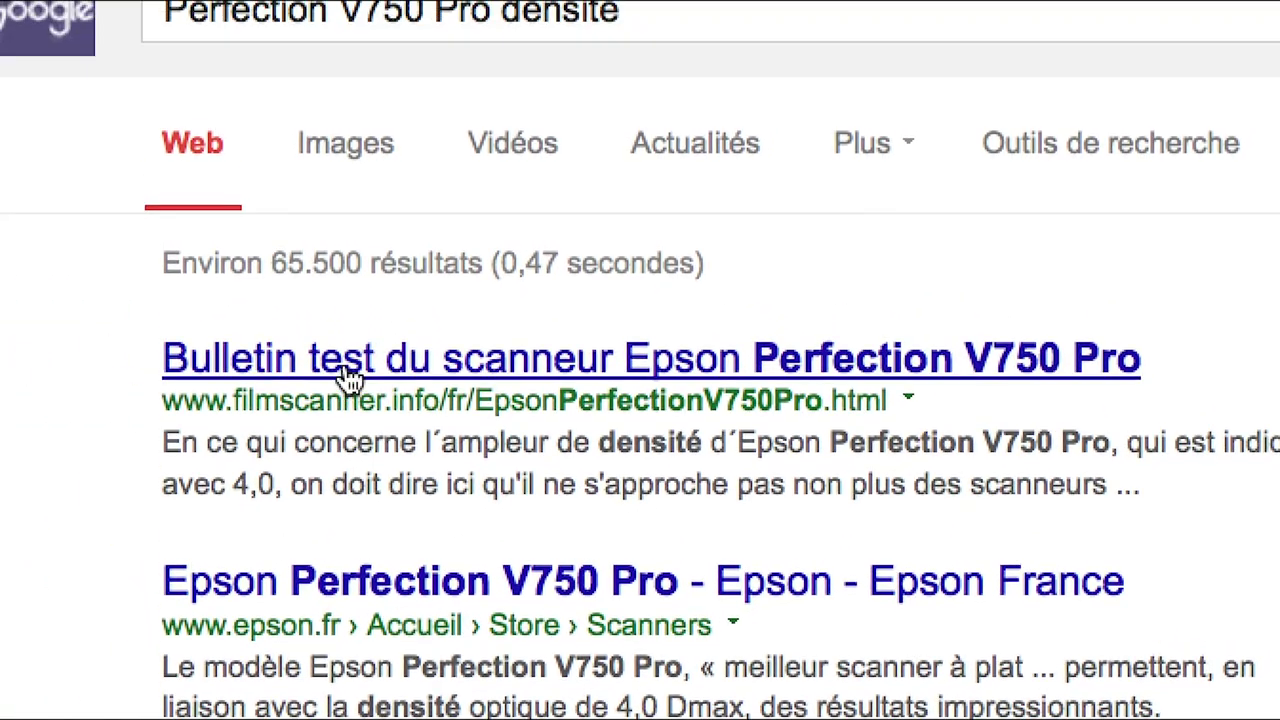
- Open the filmscanner.info V750 Pro review in a new tab and skim through it
right_click(337, 308)
click(380, 334)
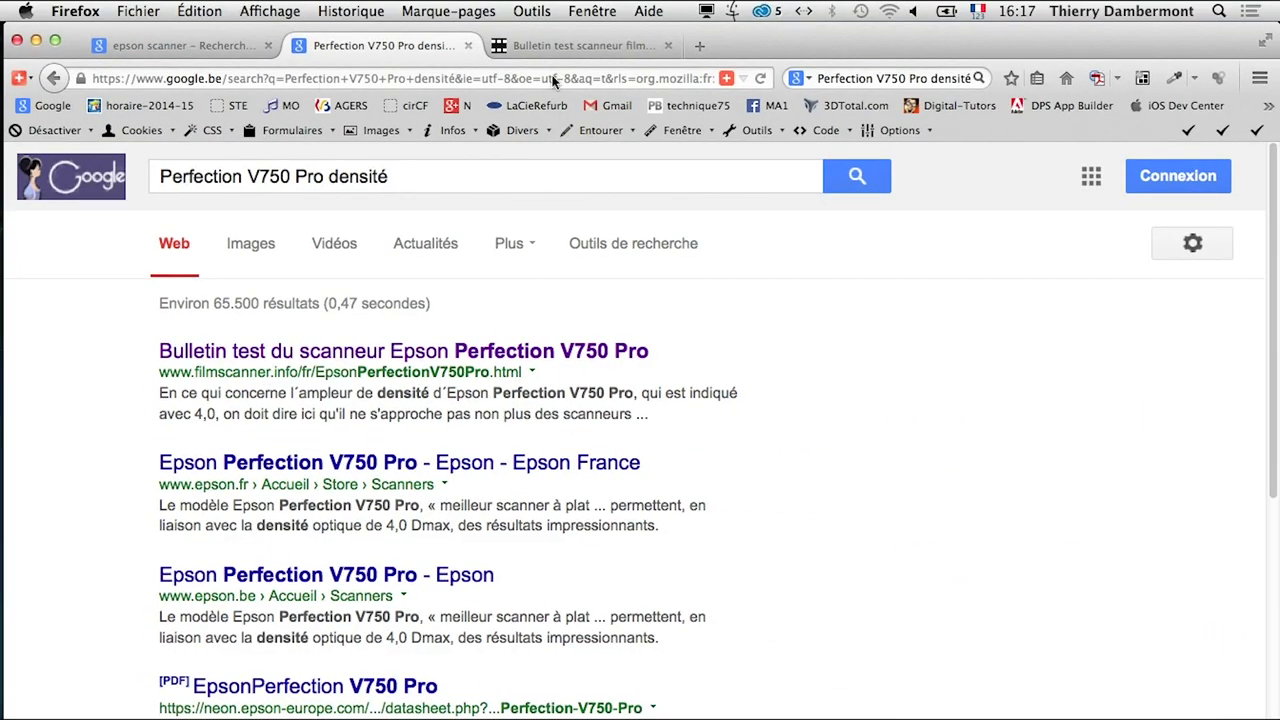
click(558, 48)
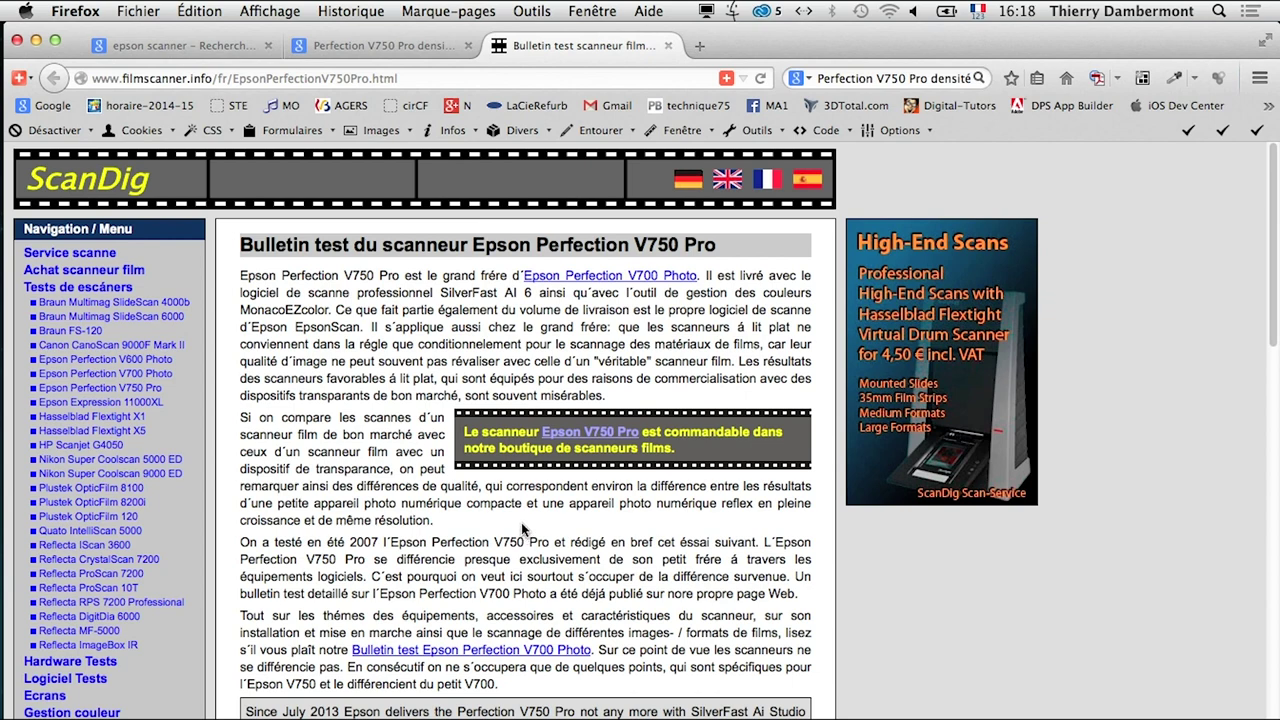
scroll(521, 522, down, 1)
scroll(523, 528, down, 1)
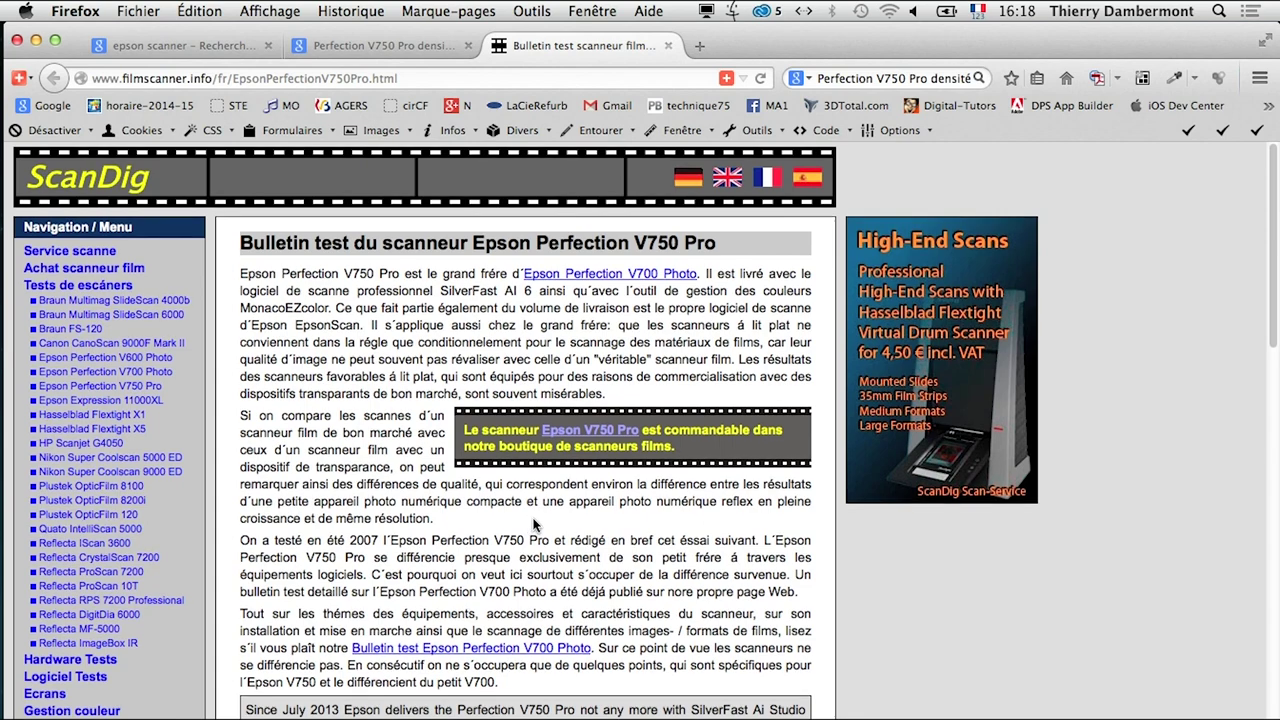
scroll(530, 521, up, 1)
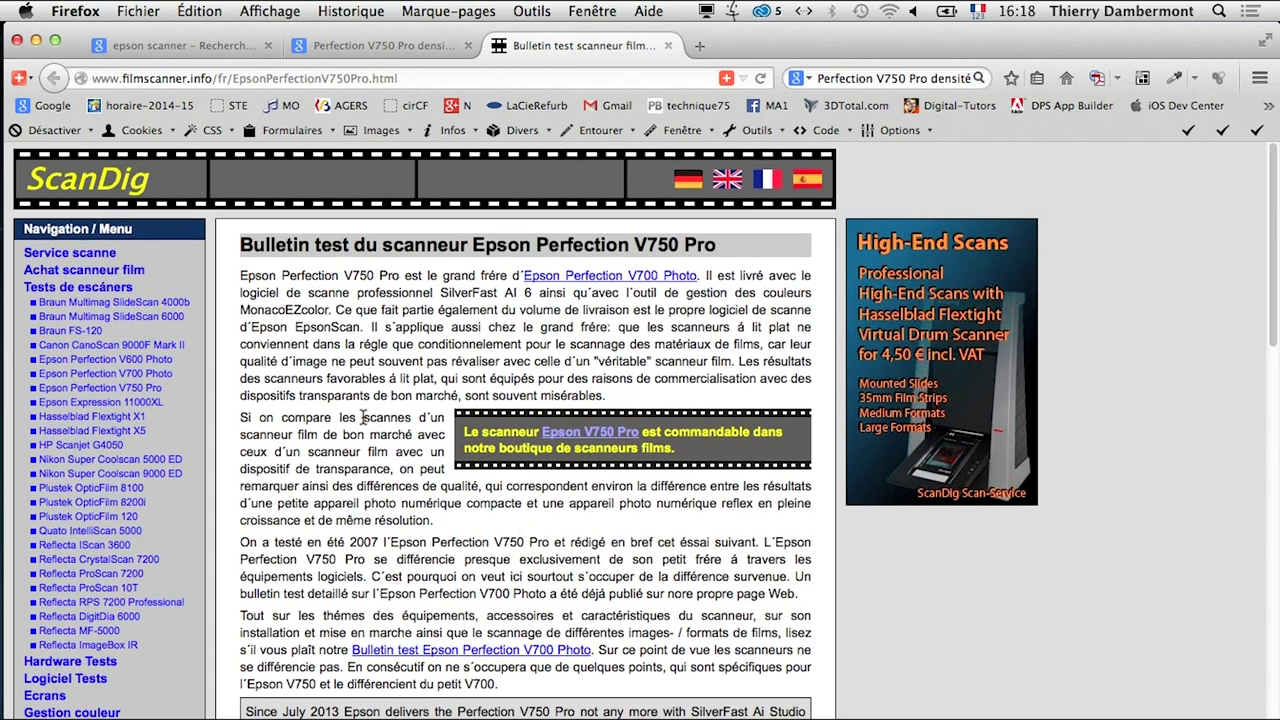
scroll(363, 417, down, 1)
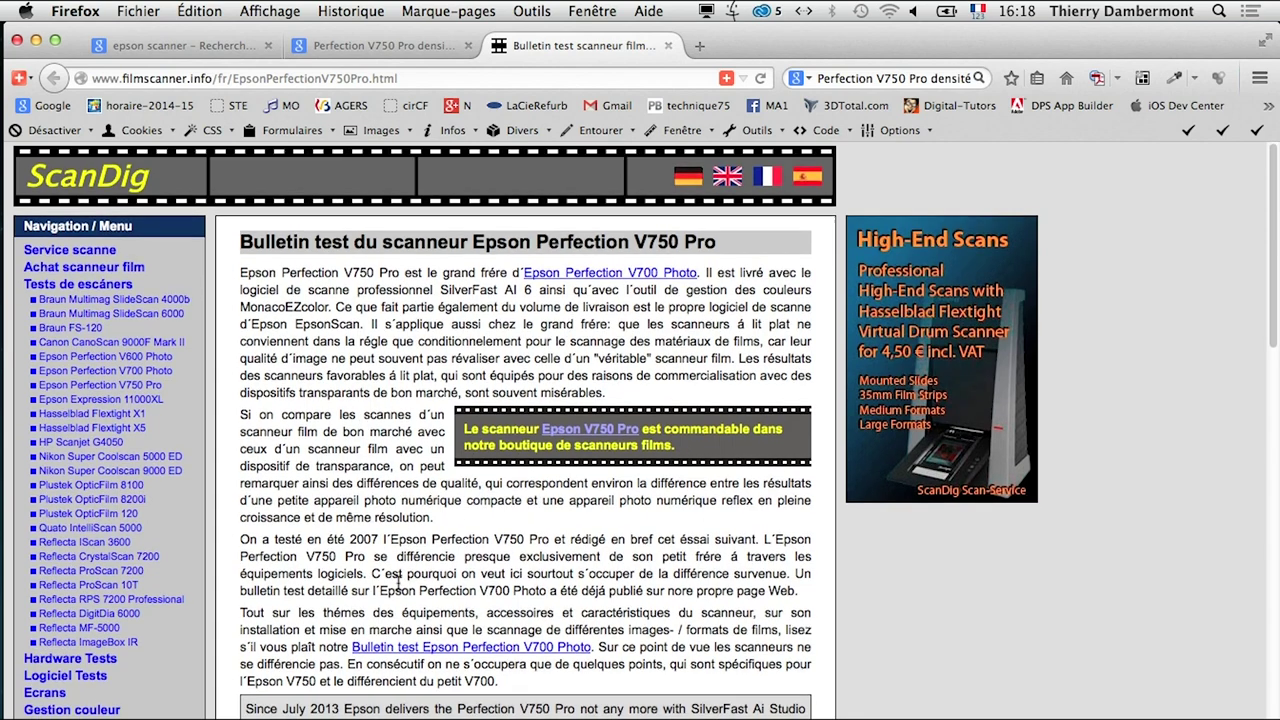
scroll(398, 590, down, 2)
scroll(395, 640, down, 2)
scroll(390, 670, down, 2)
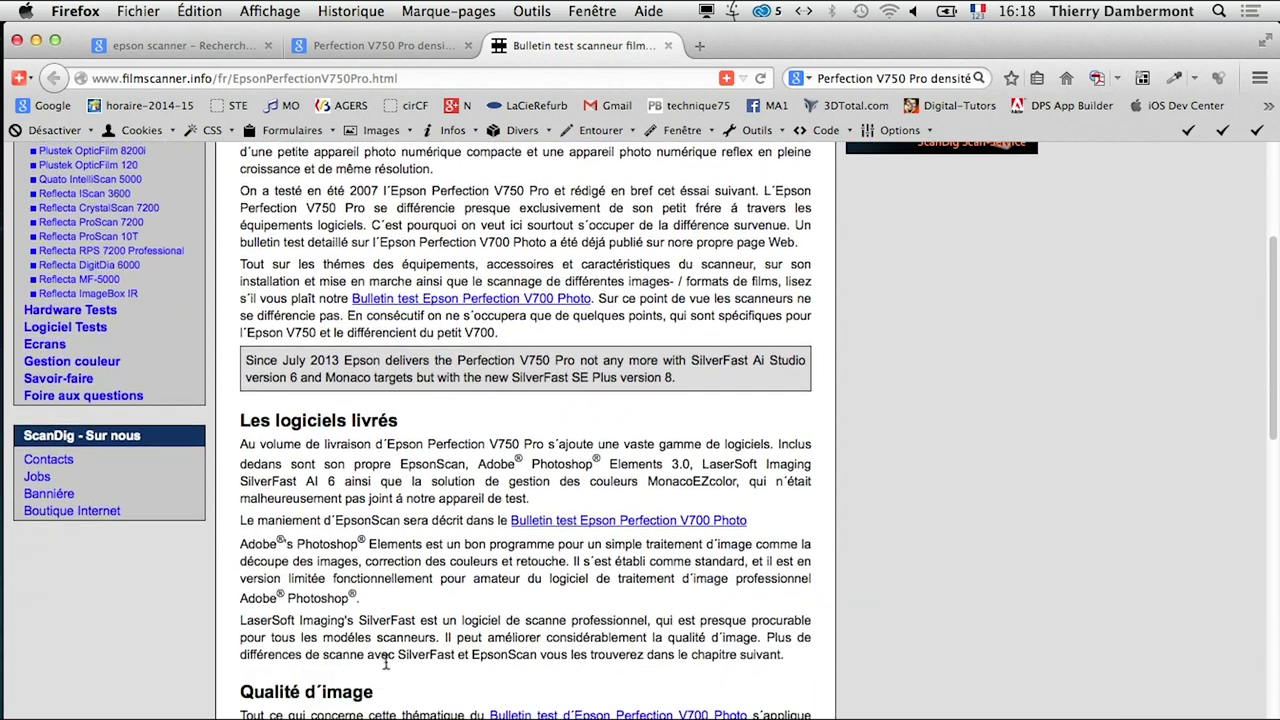
scroll(384, 662, down, 1)
scroll(380, 658, up, 8)
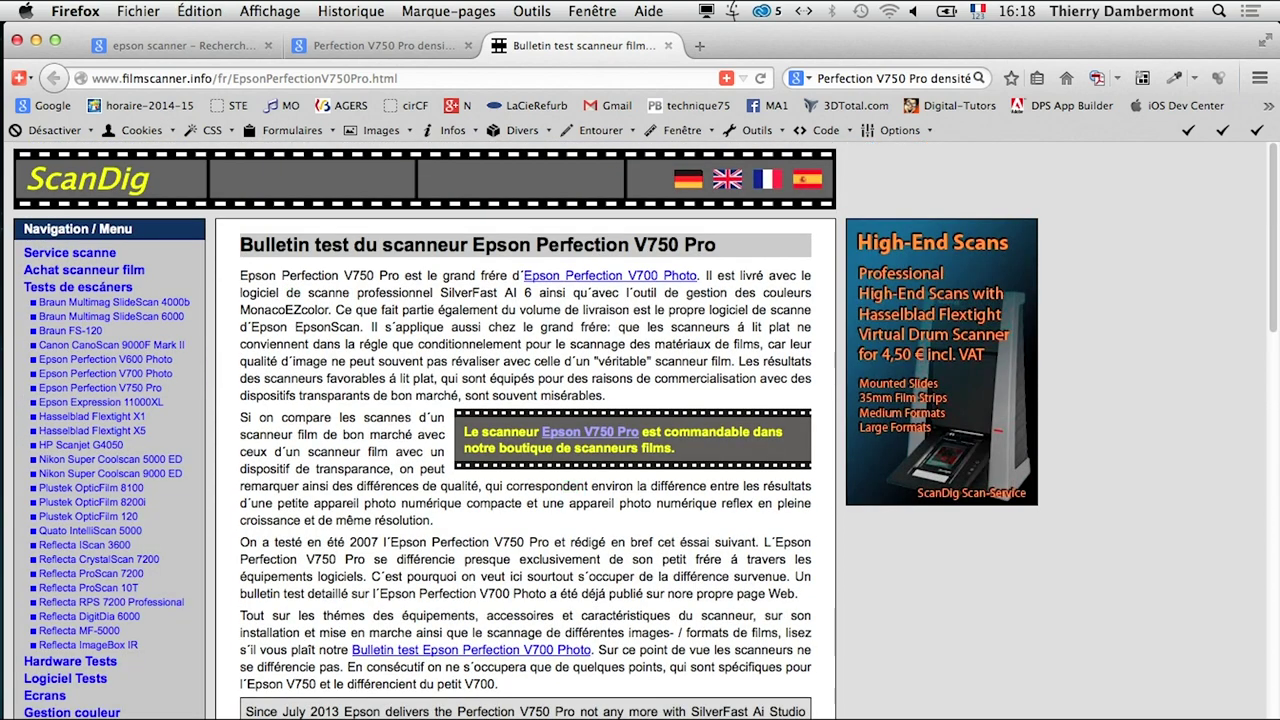
- Find 'densité' in the review and highlight the SilverFast sentence in Ampleur de densité
drag(562, 486, 584, 486)
text(sité)
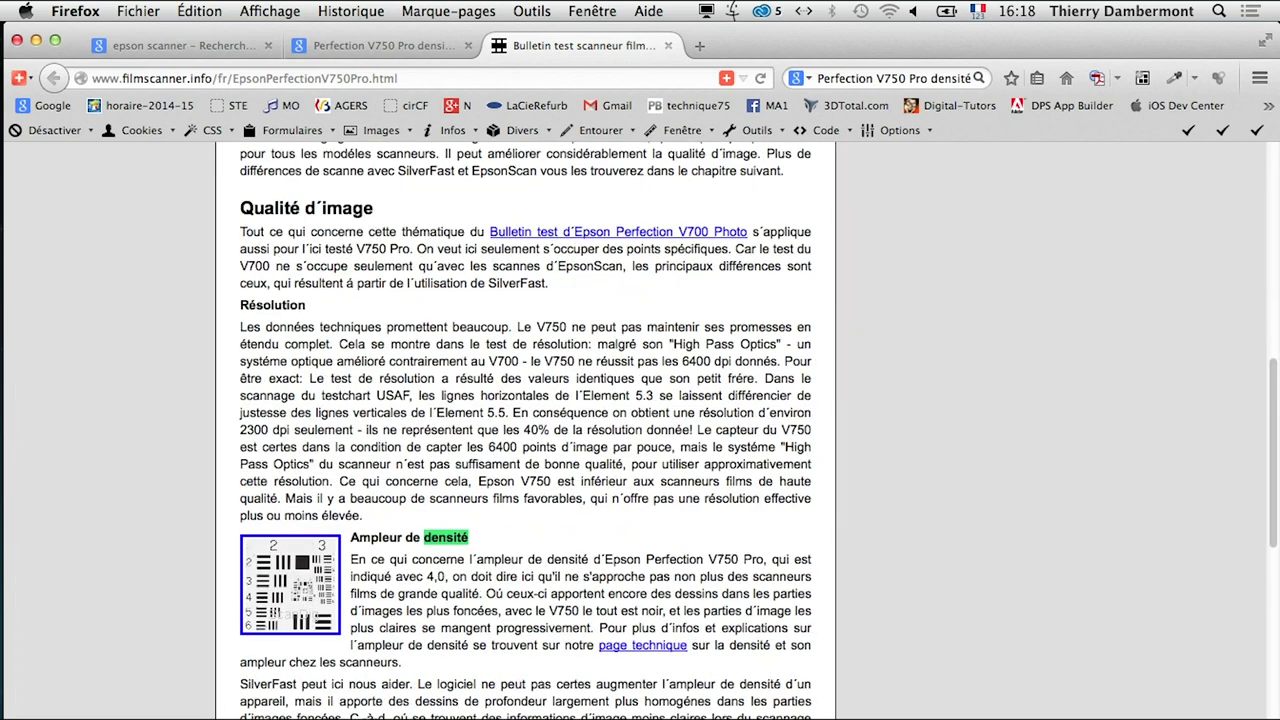
scroll(390, 628, down, 1)
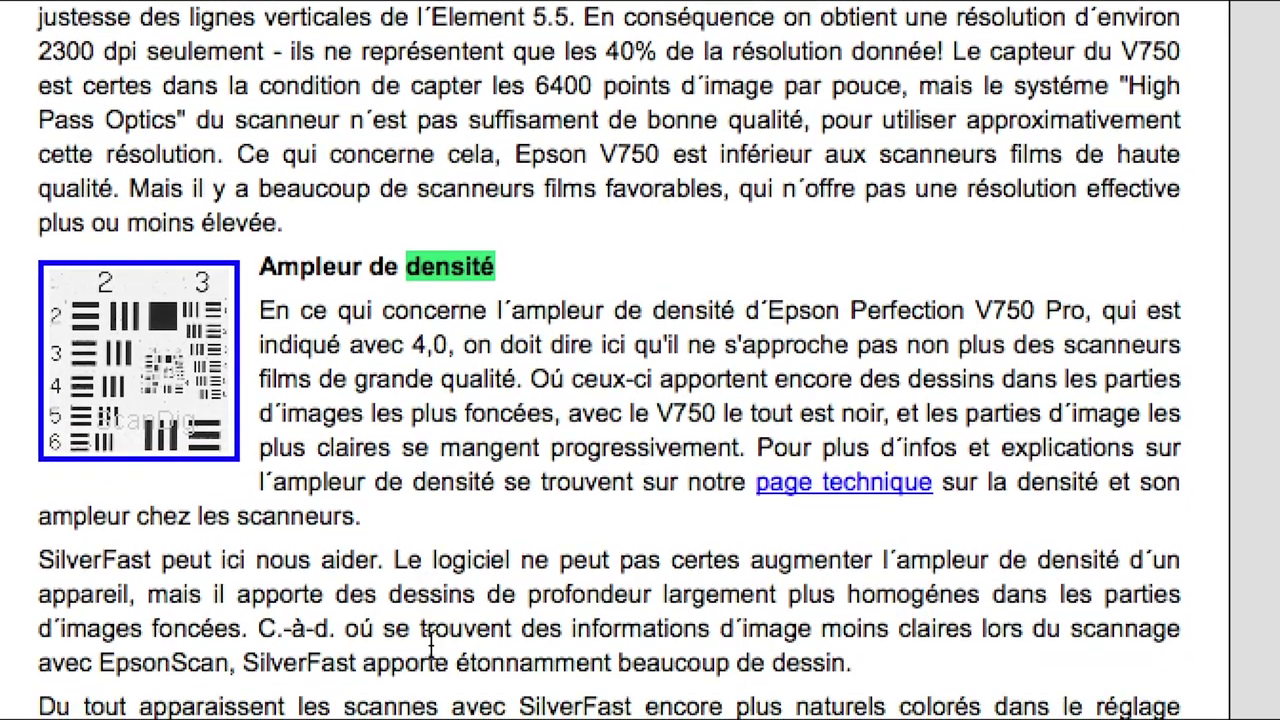
scroll(432, 645, down, 1)
scroll(432, 645, down, 2)
scroll(432, 645, down, 1)
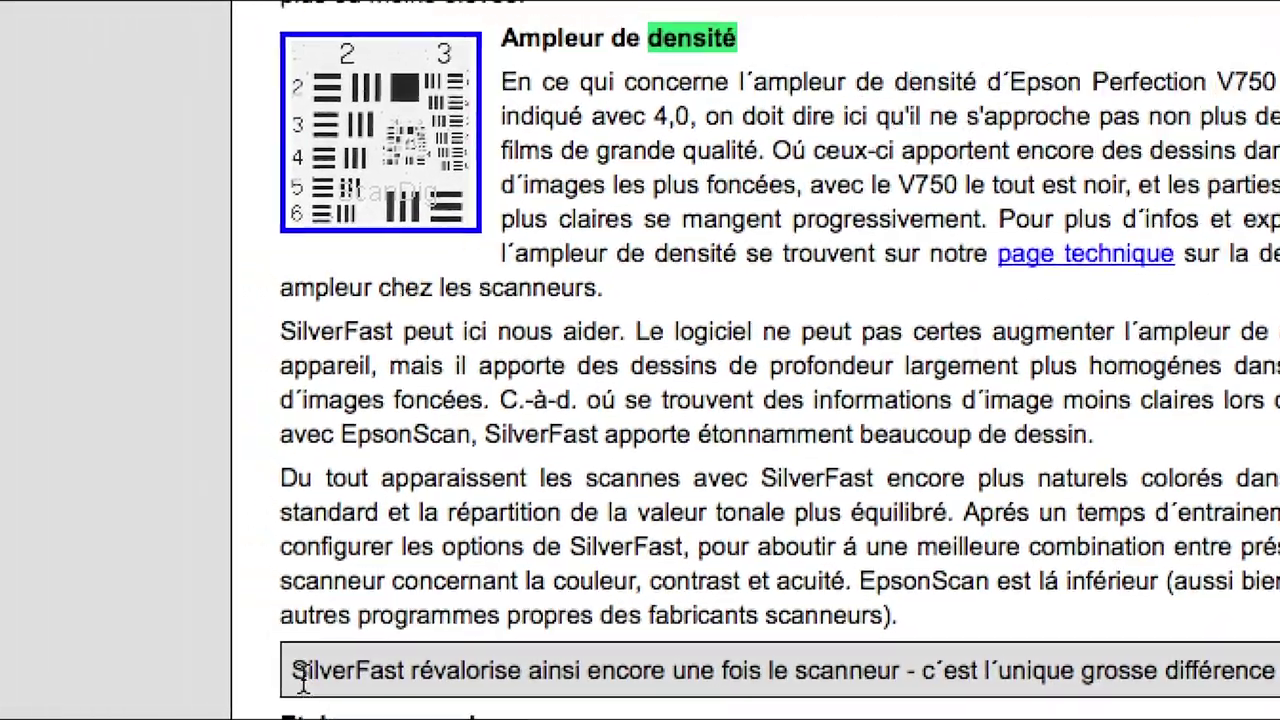
drag(298, 676, 381, 678)
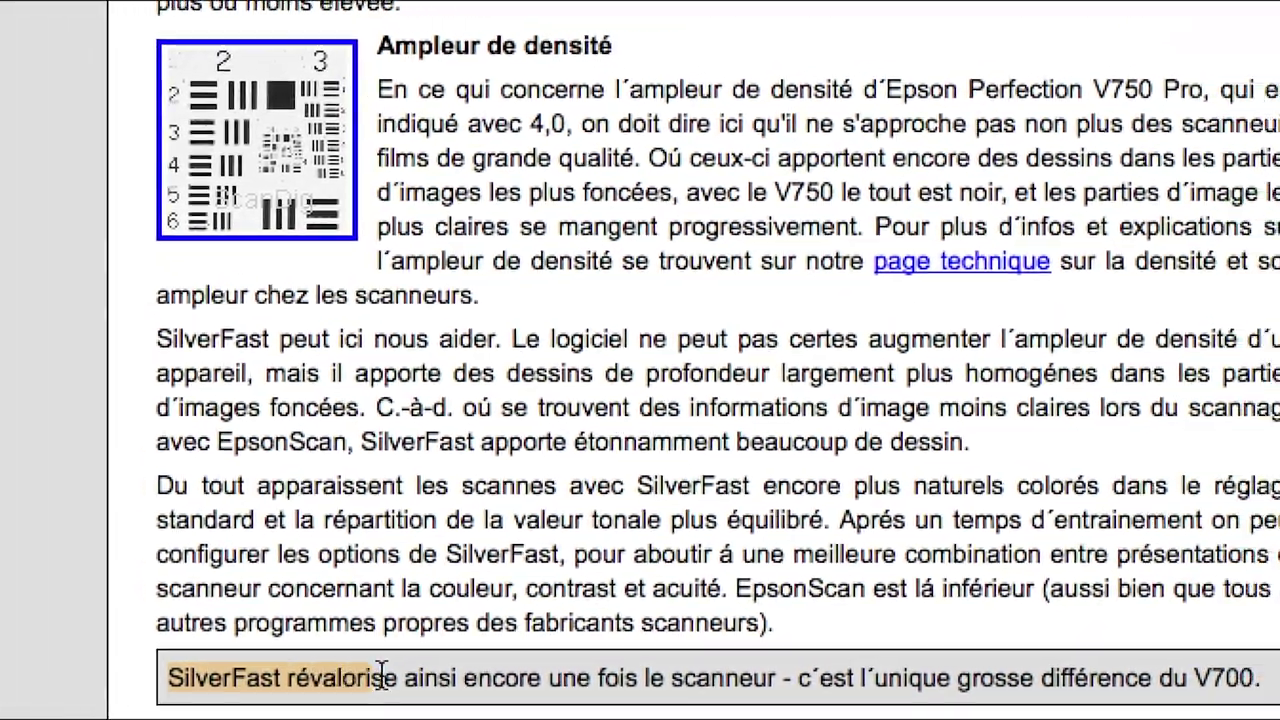
drag(381, 678, 513, 675)
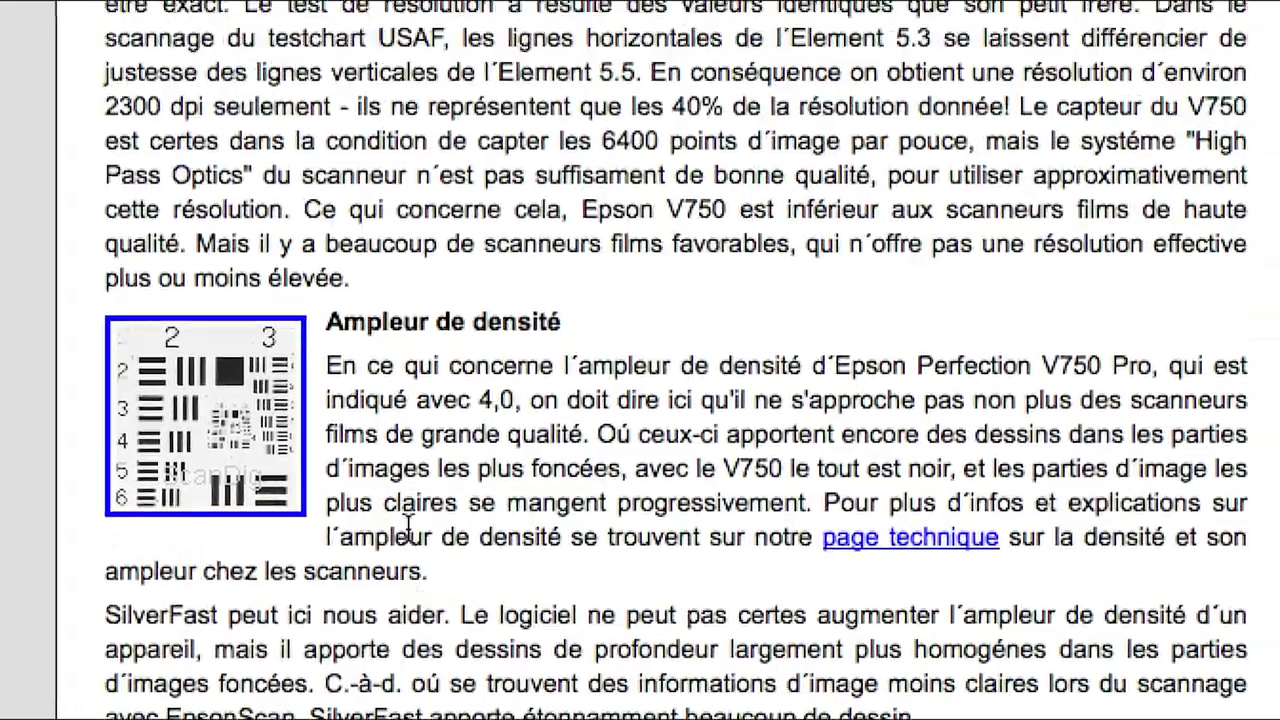
- Scroll from the review's title down to the SilverFast conclusion and Etalonnage couleurs section
scroll(390, 340, up, 10)
scroll(390, 340, up, 10)
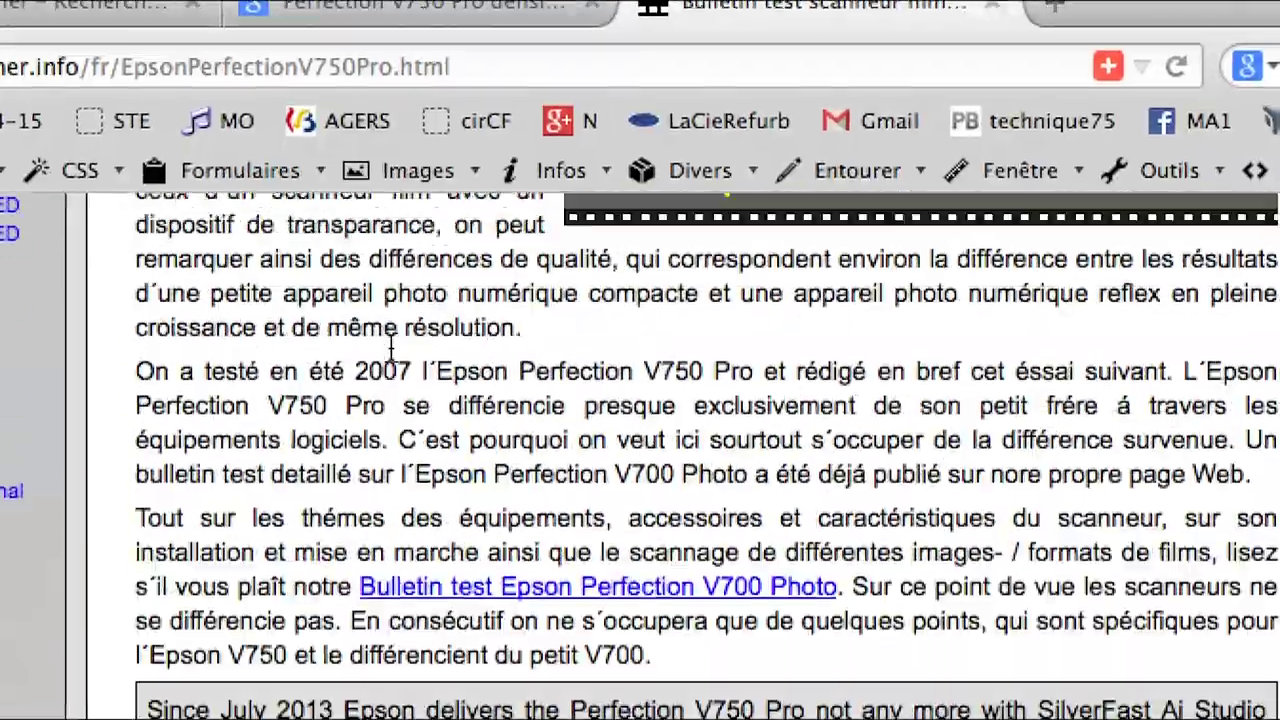
scroll(390, 340, up, 10)
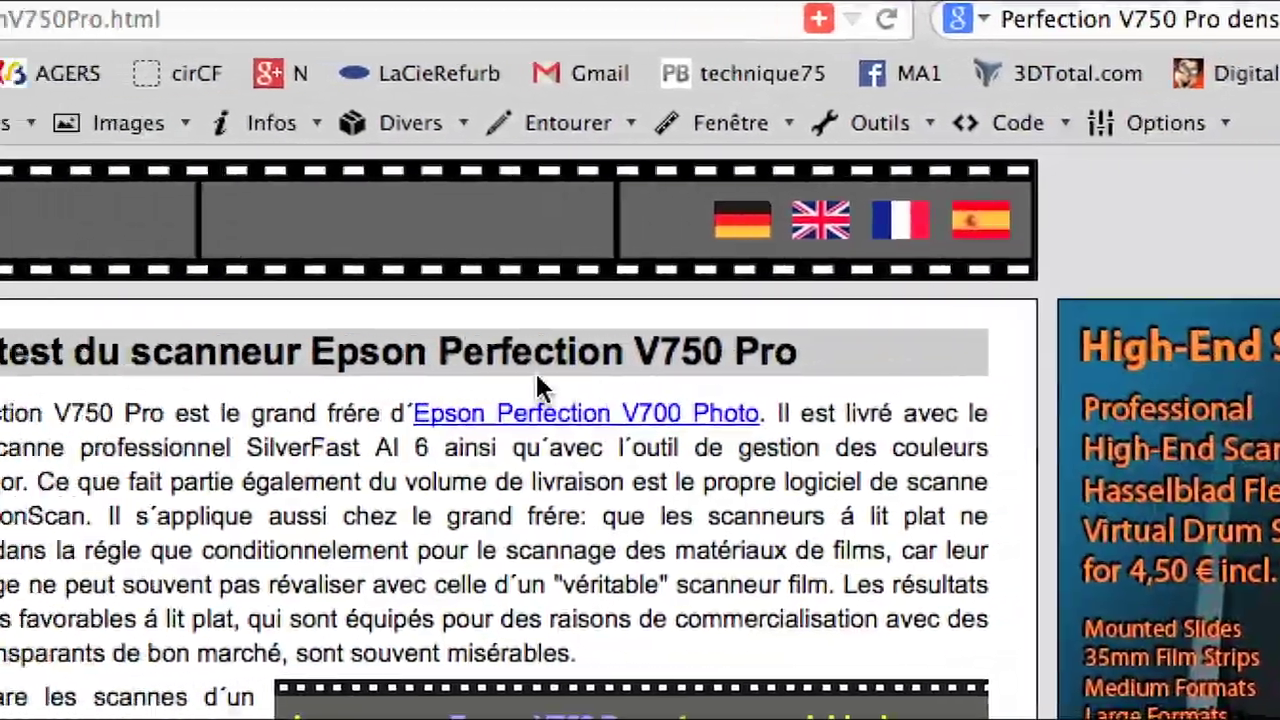
scroll(404, 462, down, 5)
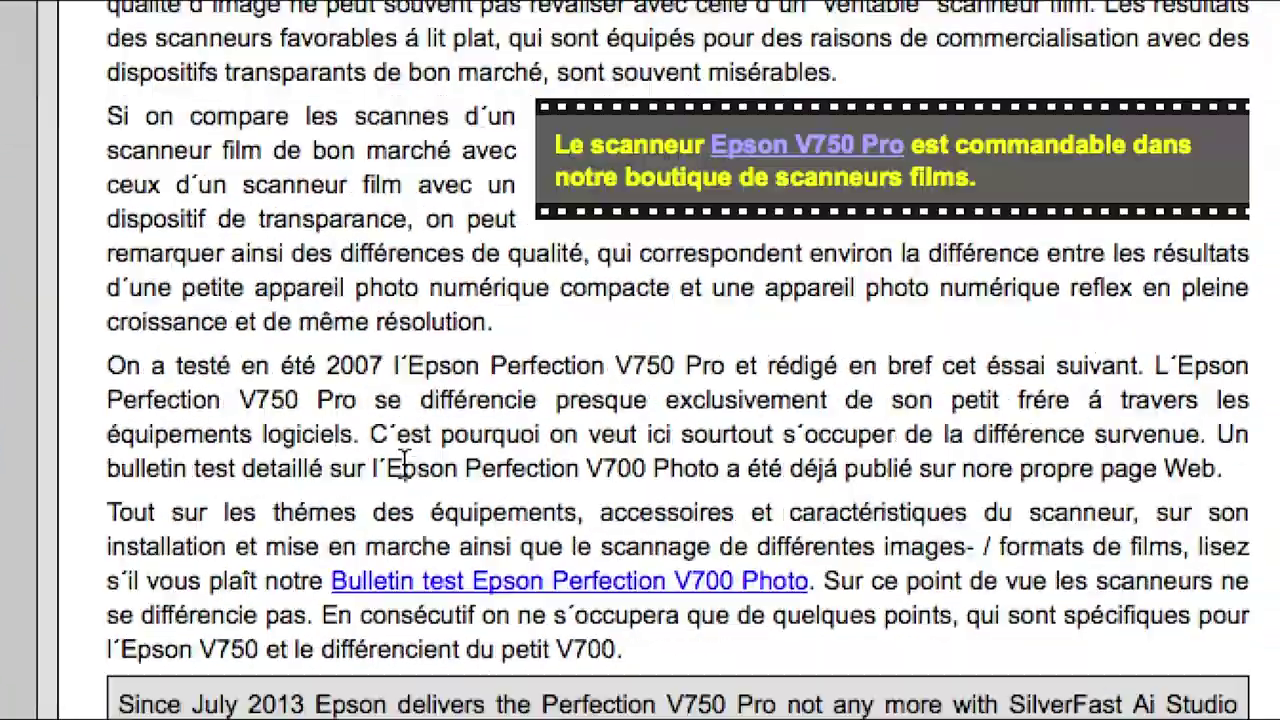
scroll(404, 462, down, 10)
scroll(404, 462, down, 2)
scroll(404, 462, down, 5)
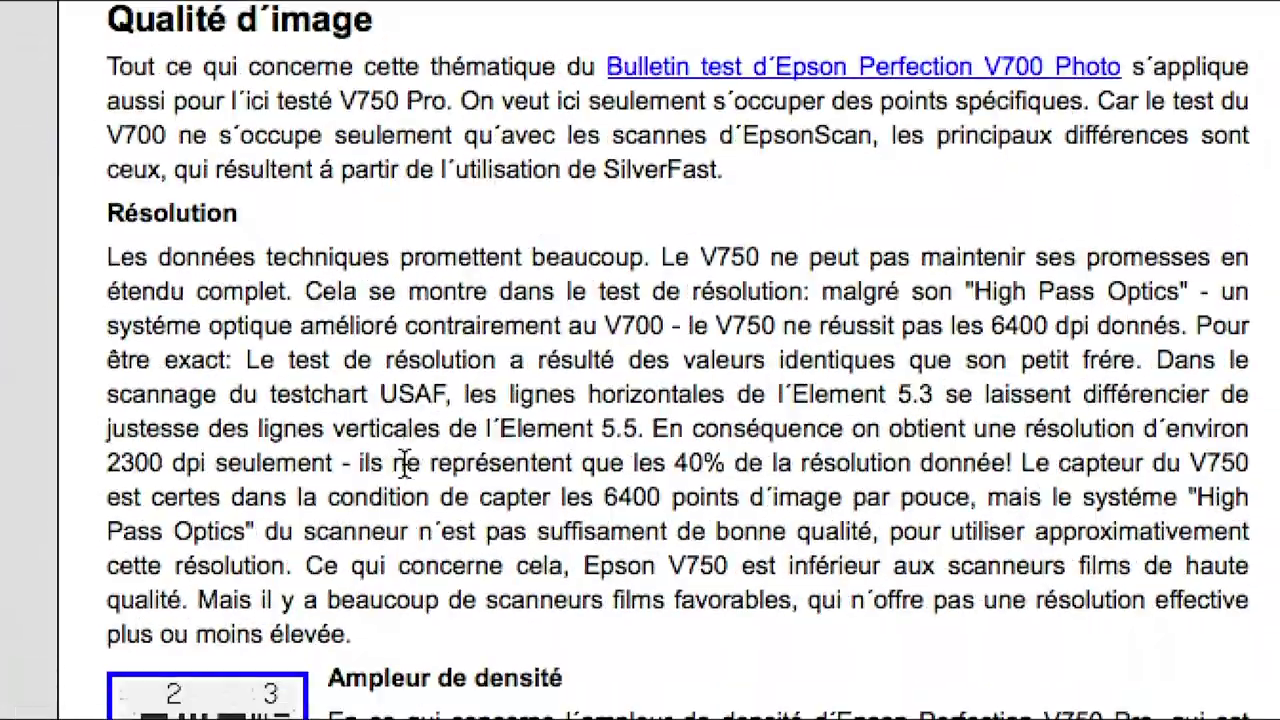
scroll(404, 462, down, 5)
scroll(404, 462, down, 5)
scroll(404, 462, down, 5)
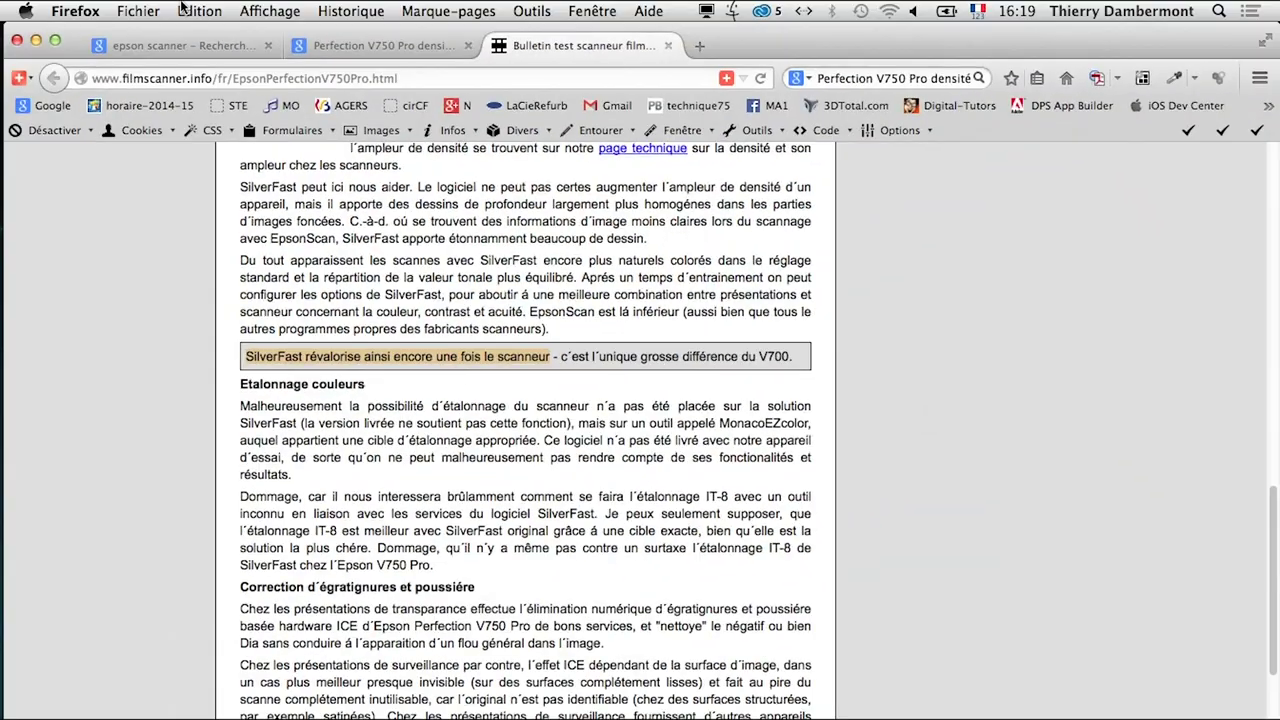
- In a new window, search Google for silverfast and open the silverfast.com result
click(138, 11)
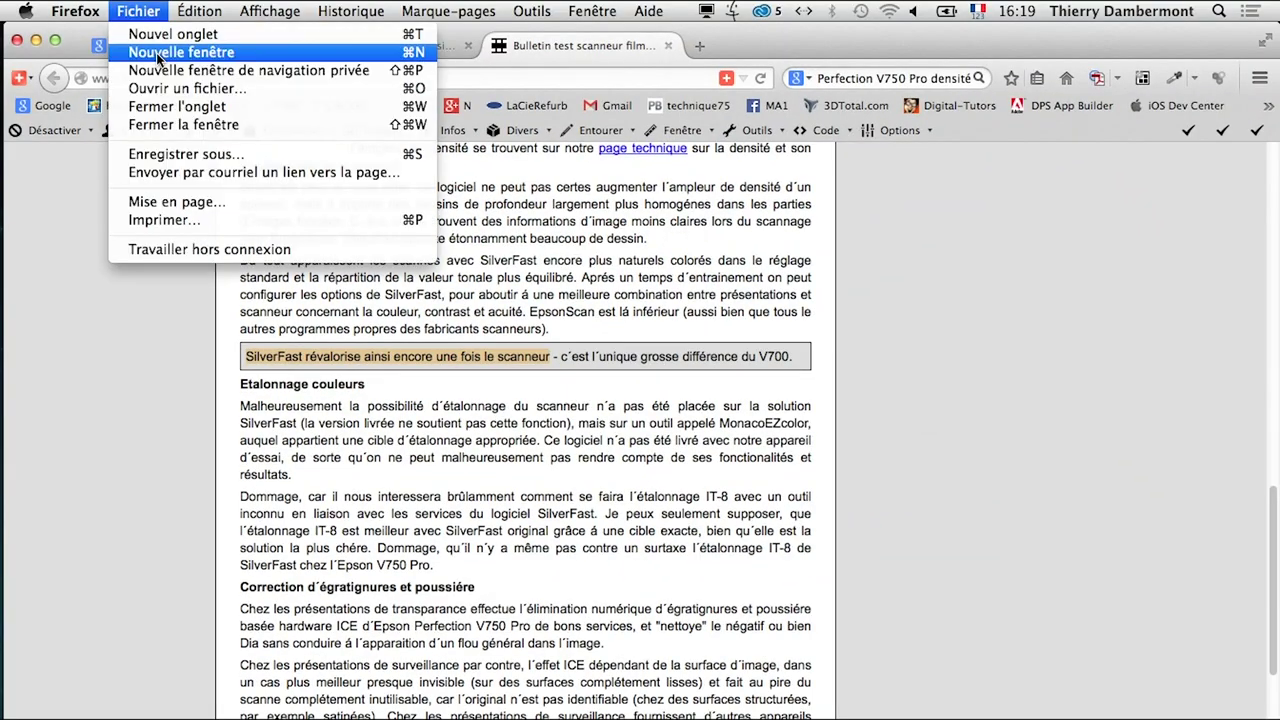
click(200, 49)
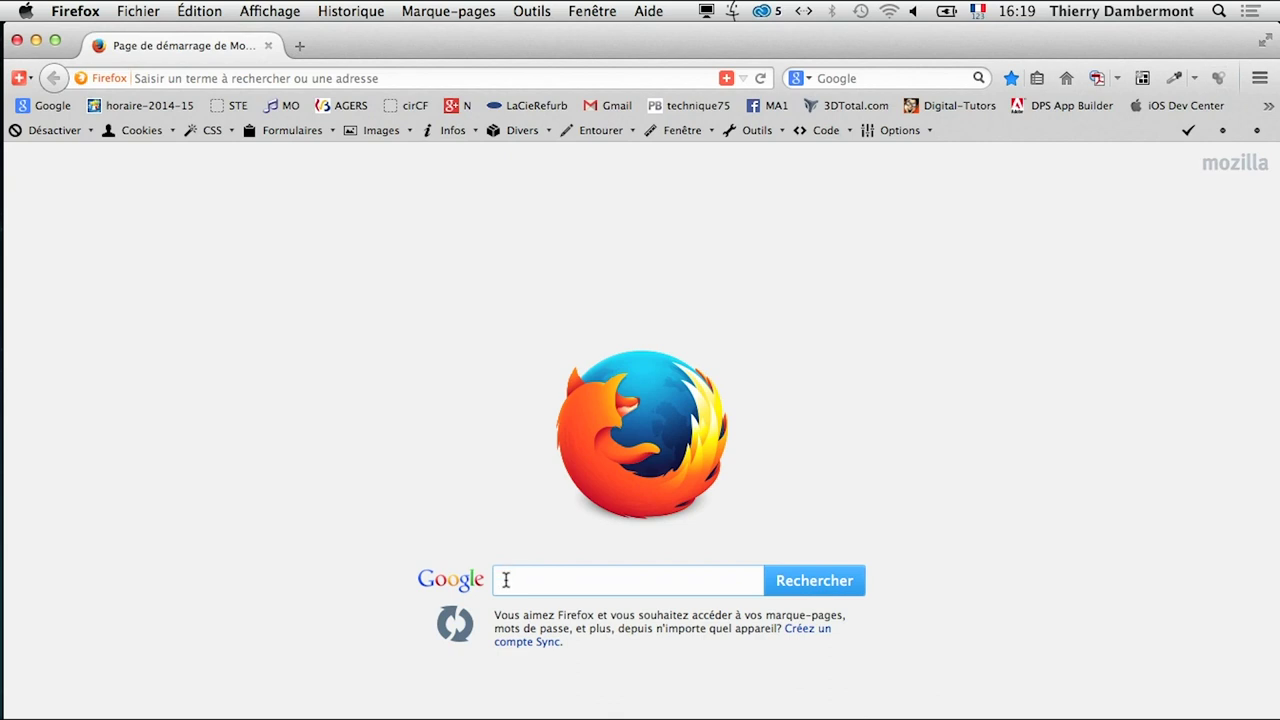
click(506, 580)
text(silverfast)
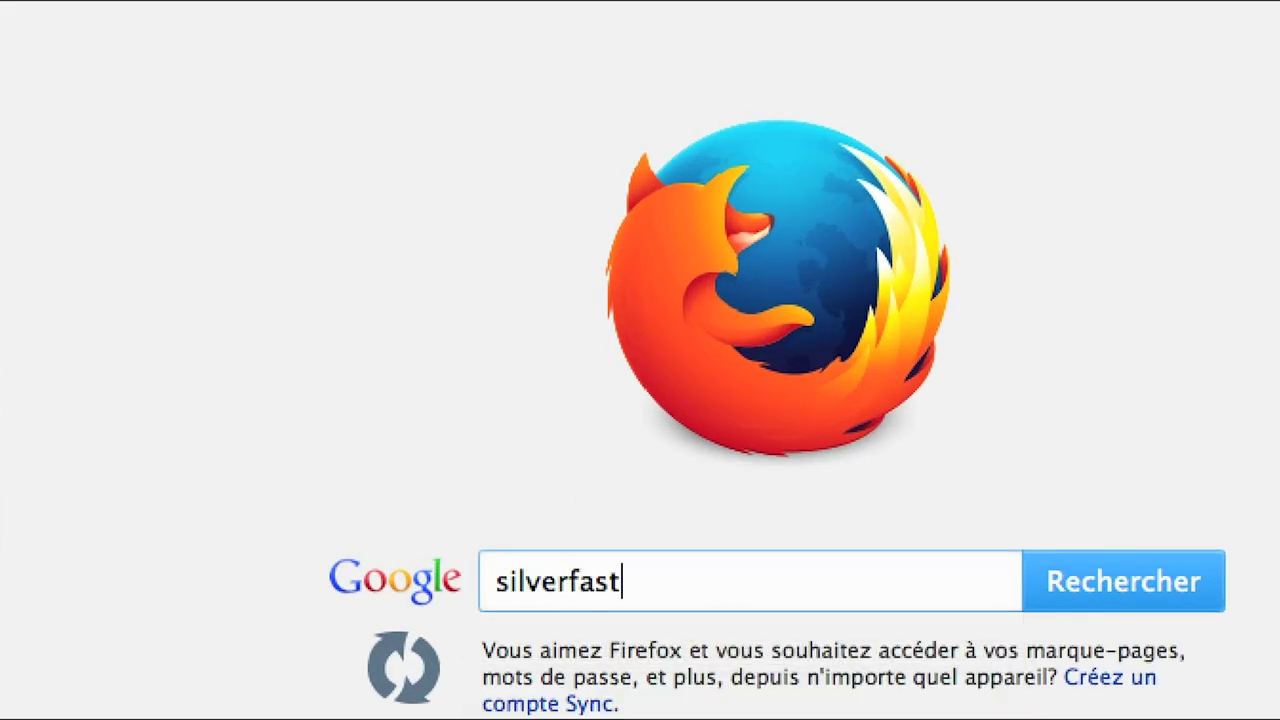
key(Return)
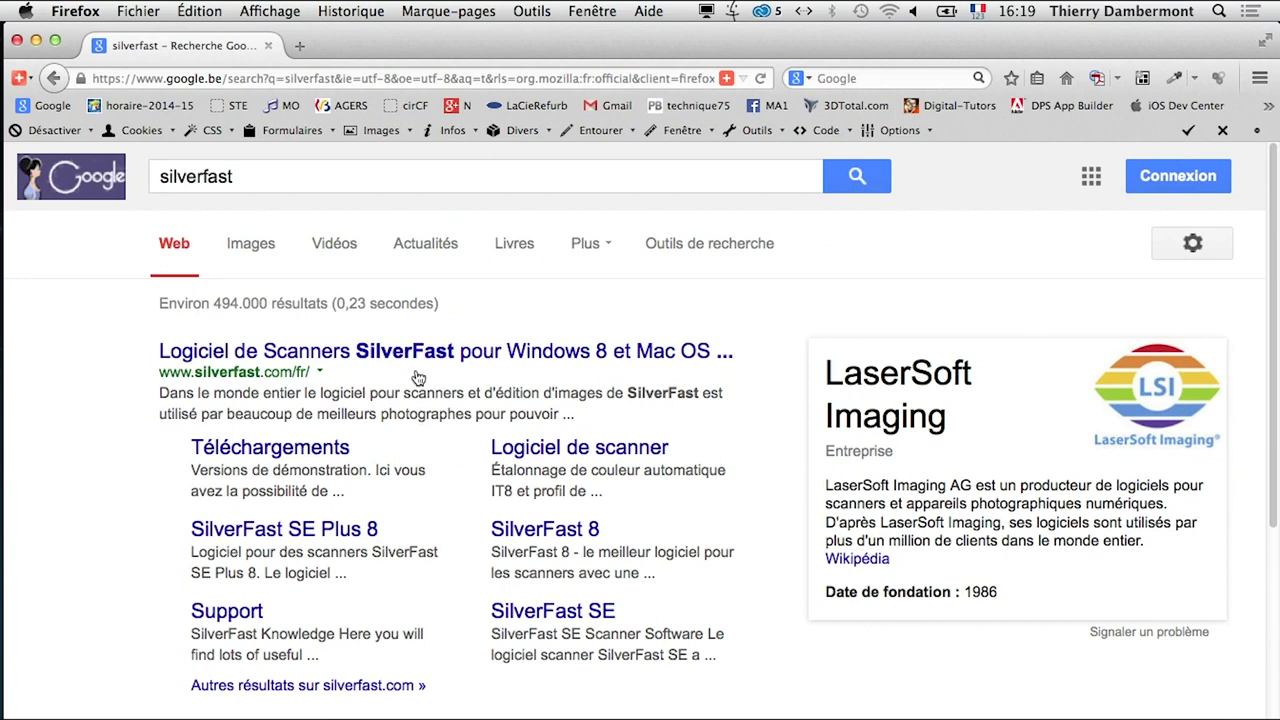
click(422, 355)
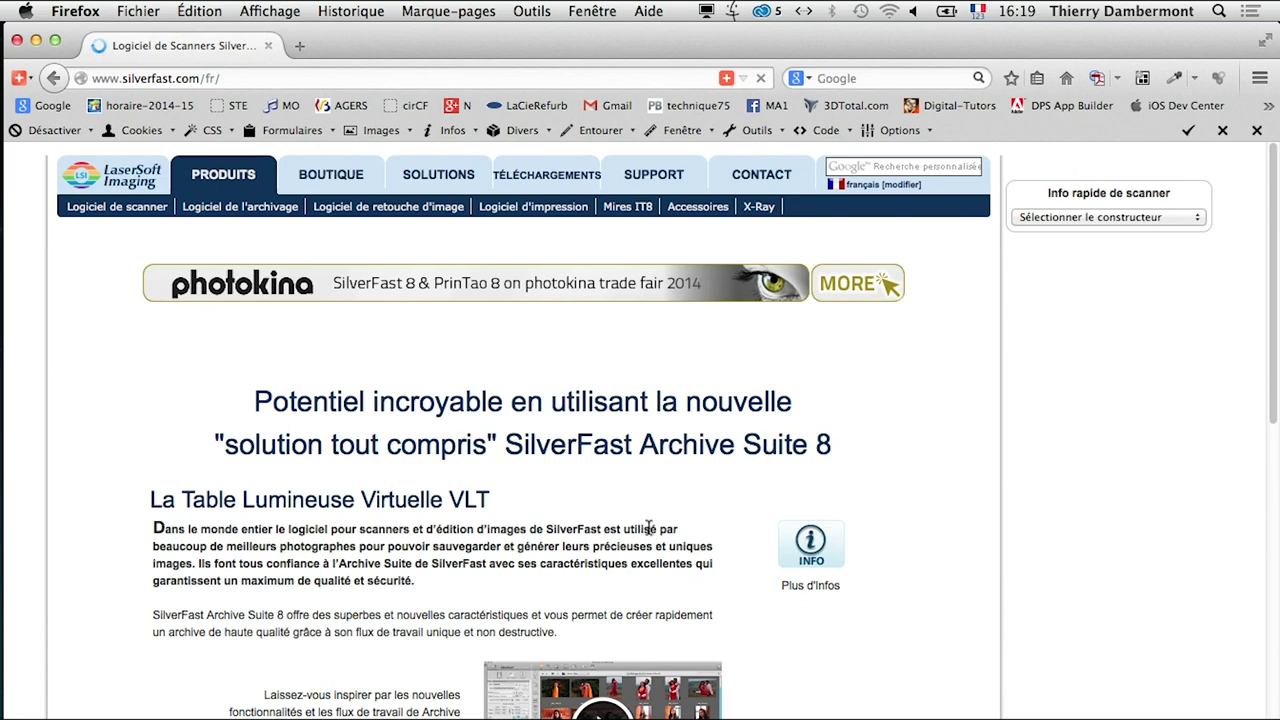
- Scroll through the SilverFast site to the Ai Studio 8 & Testfire page
scroll(649, 527, down, 2)
scroll(652, 518, down, 2)
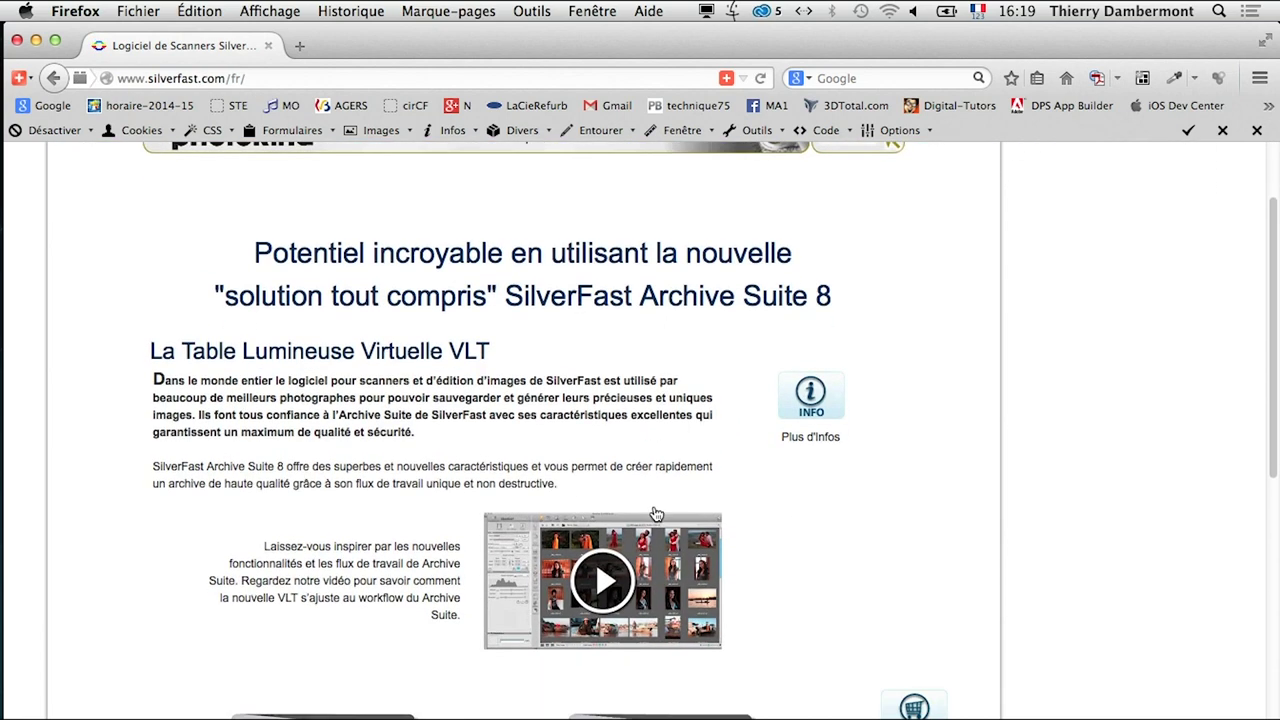
scroll(655, 514, down, 3)
scroll(655, 516, down, 3)
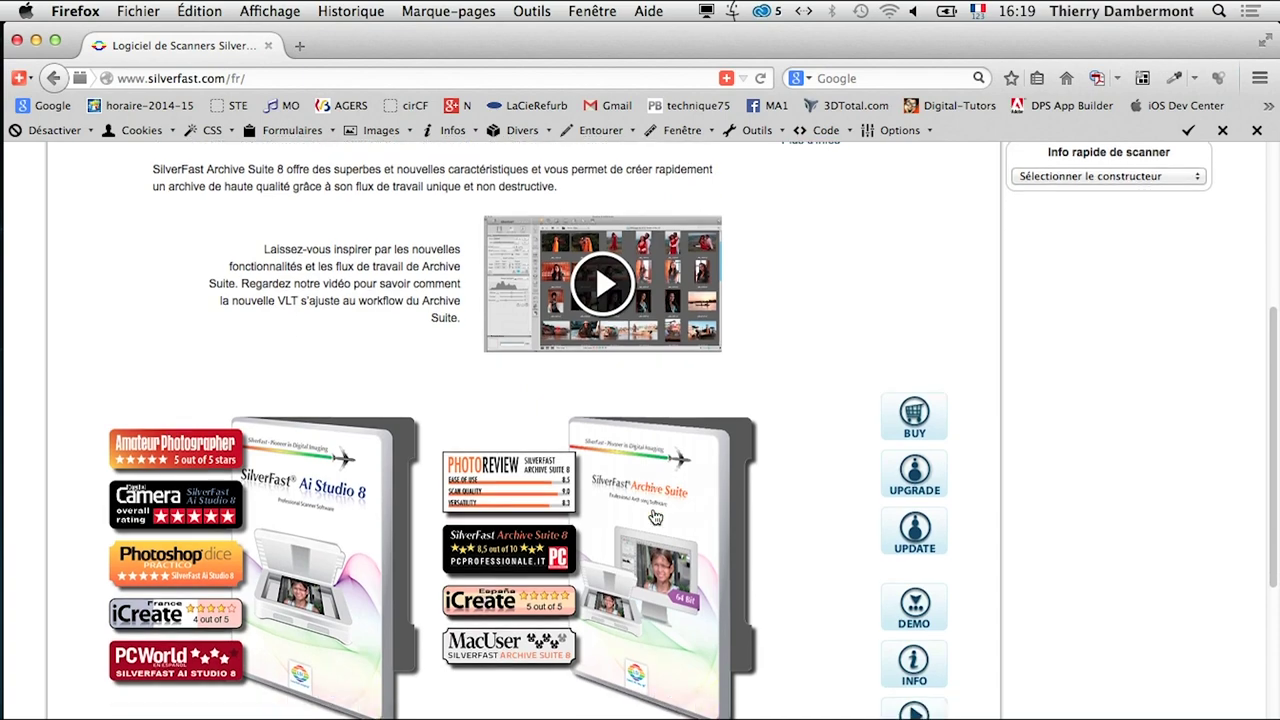
scroll(655, 516, down, 3)
scroll(655, 516, down, 5)
scroll(654, 516, up, 5)
scroll(653, 515, up, 10)
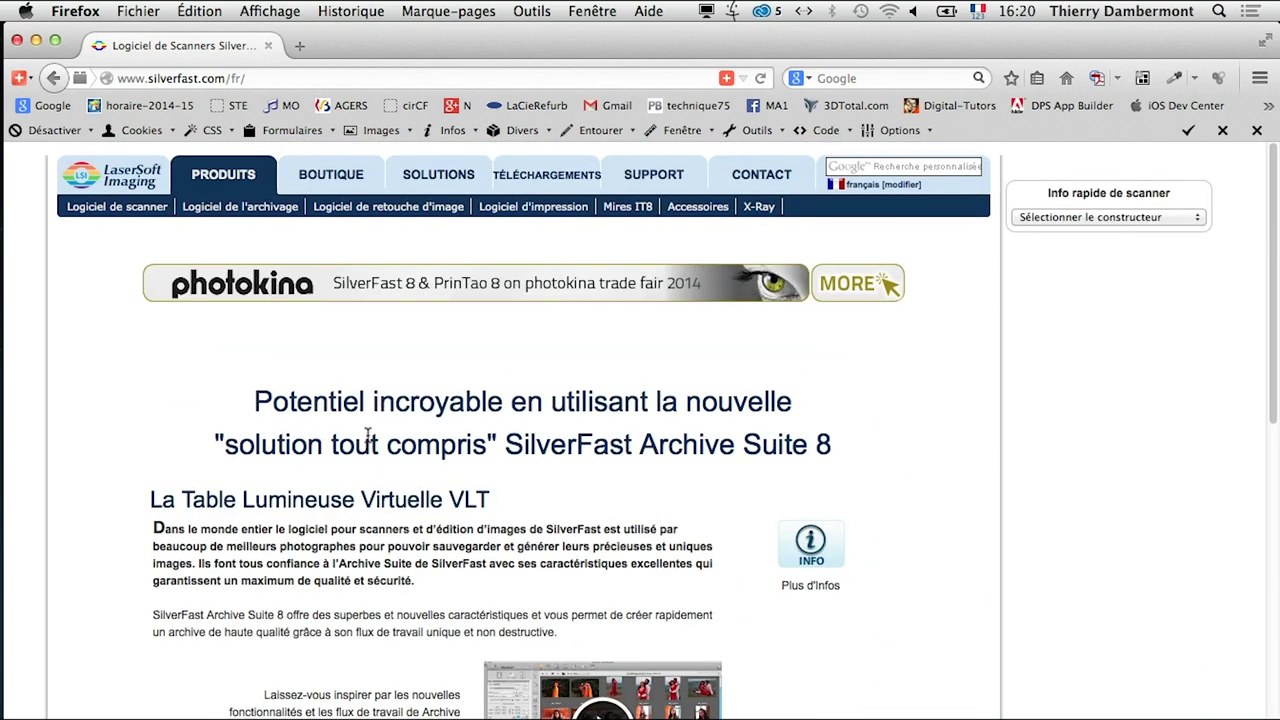
scroll(368, 435, down, 3)
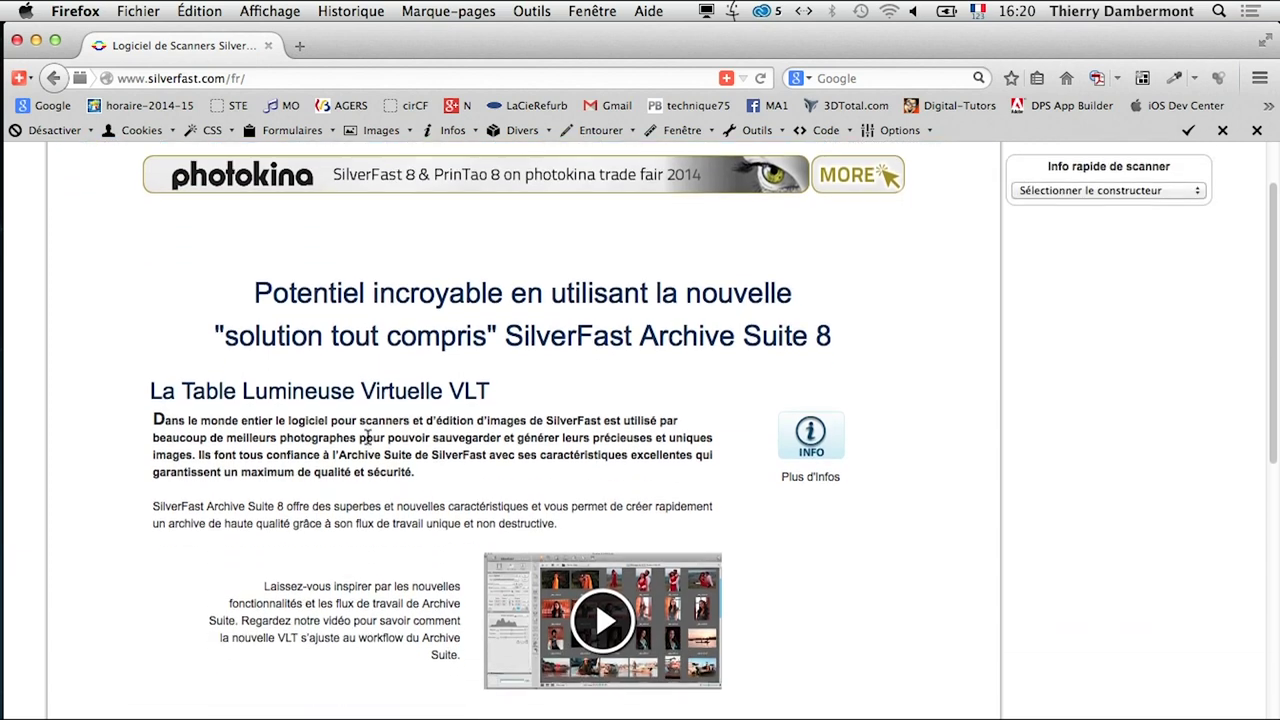
scroll(368, 437, up, 3)
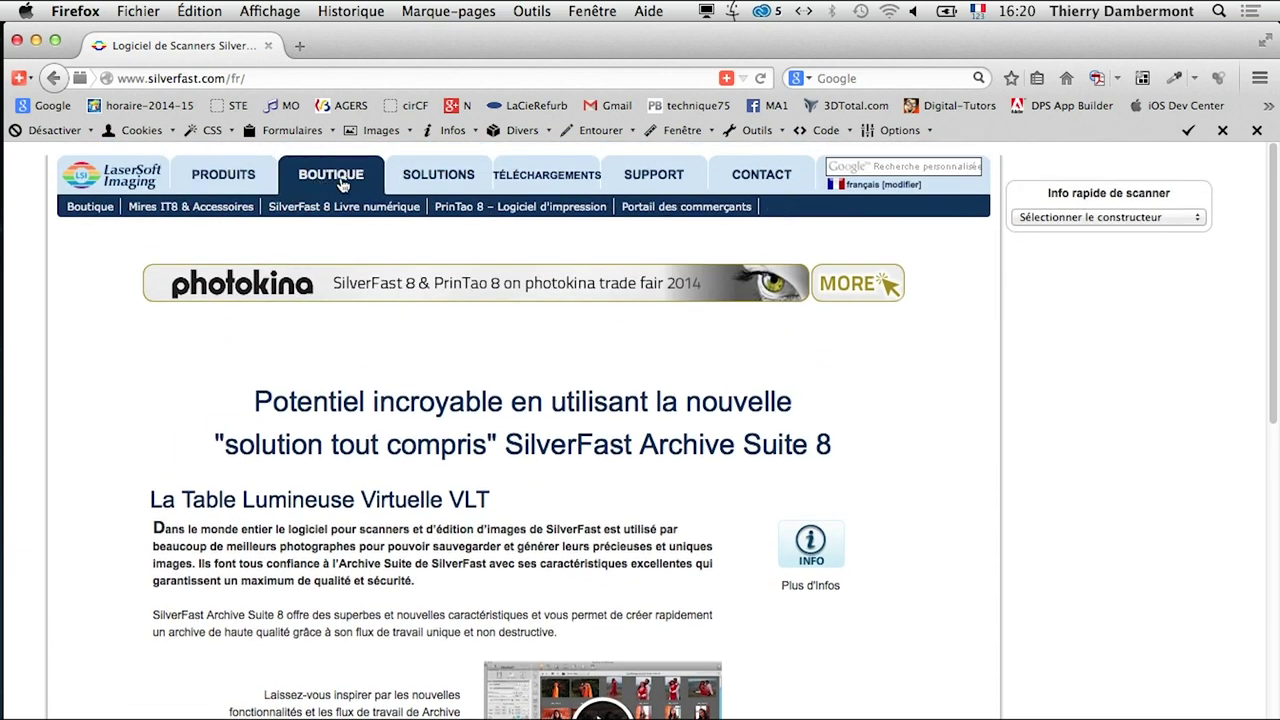
mouse_move(438, 174)
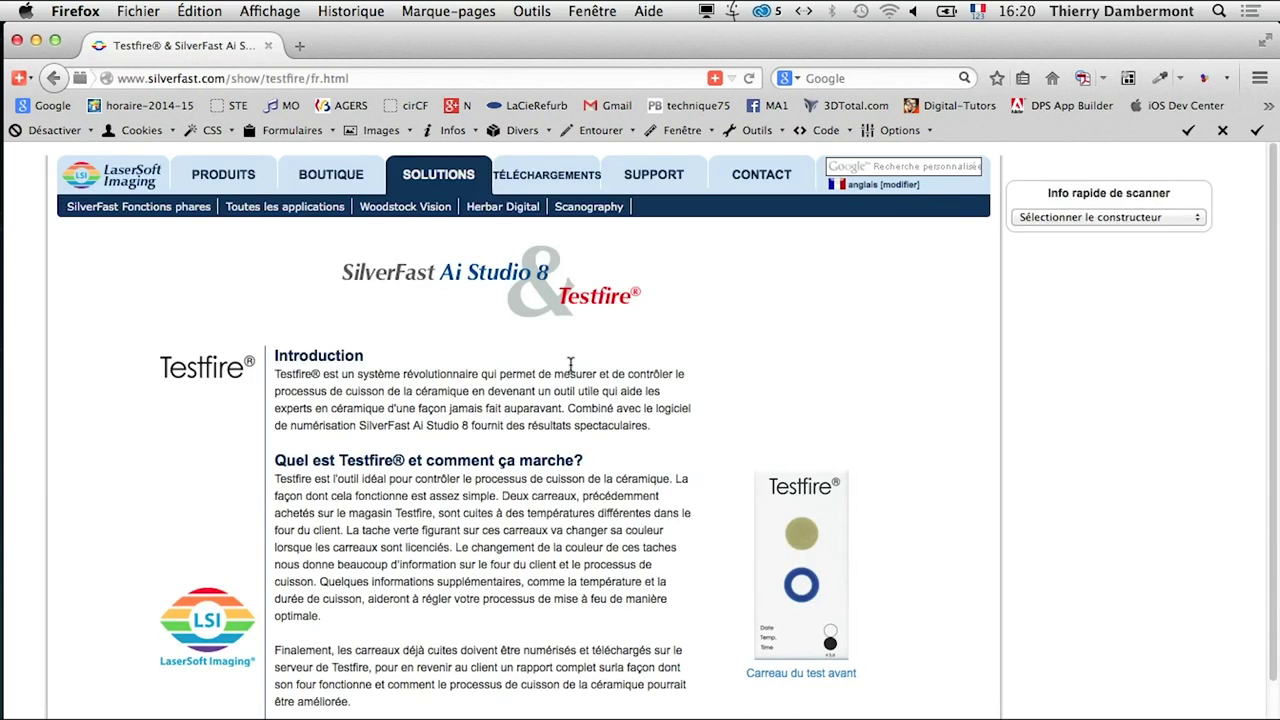
- Read down the Testfire page to the 'Comment aide SilverFast Ai Studio 8?' section
scroll(628, 446, down, 3)
scroll(628, 446, down, 5)
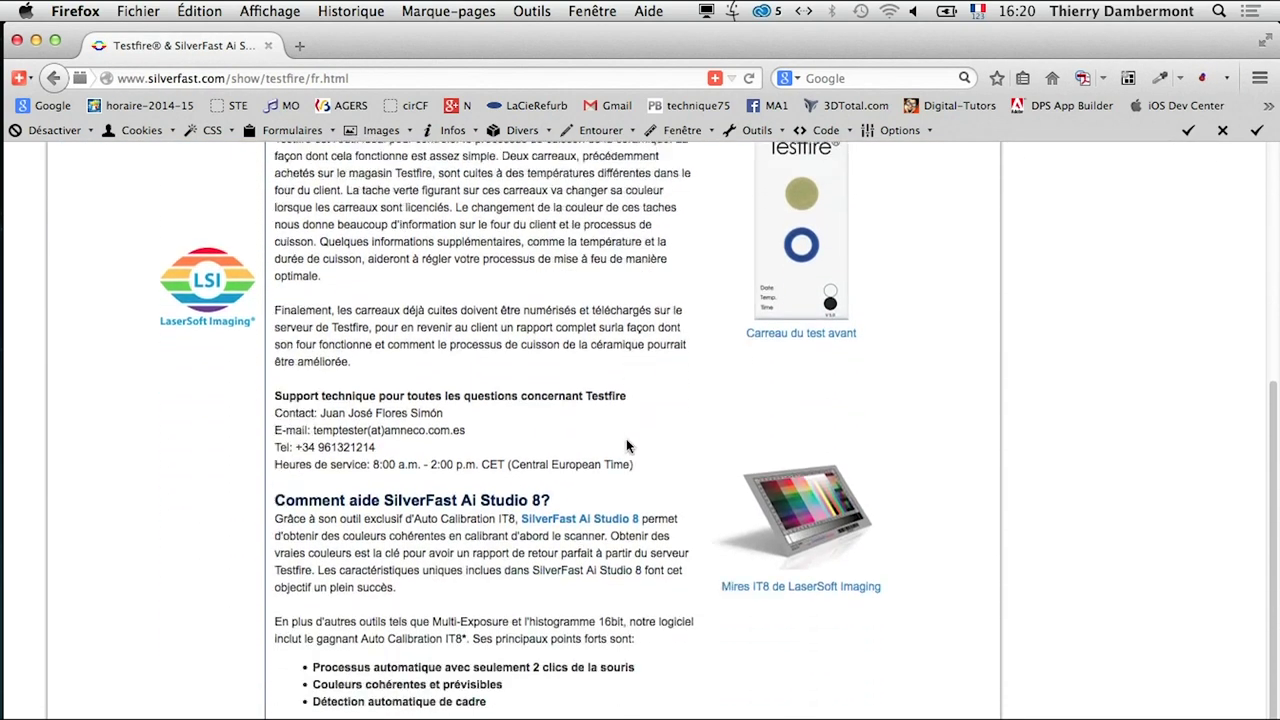
scroll(628, 446, down, 1)
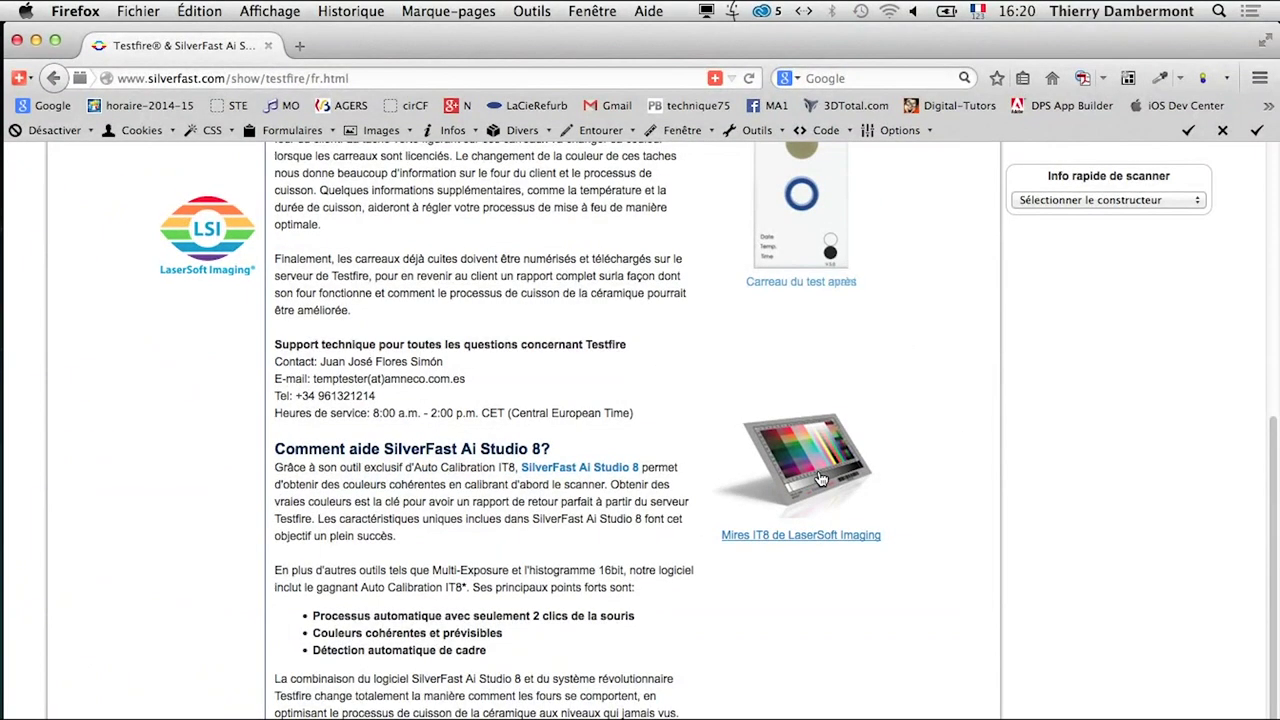
scroll(790, 475, down, 1)
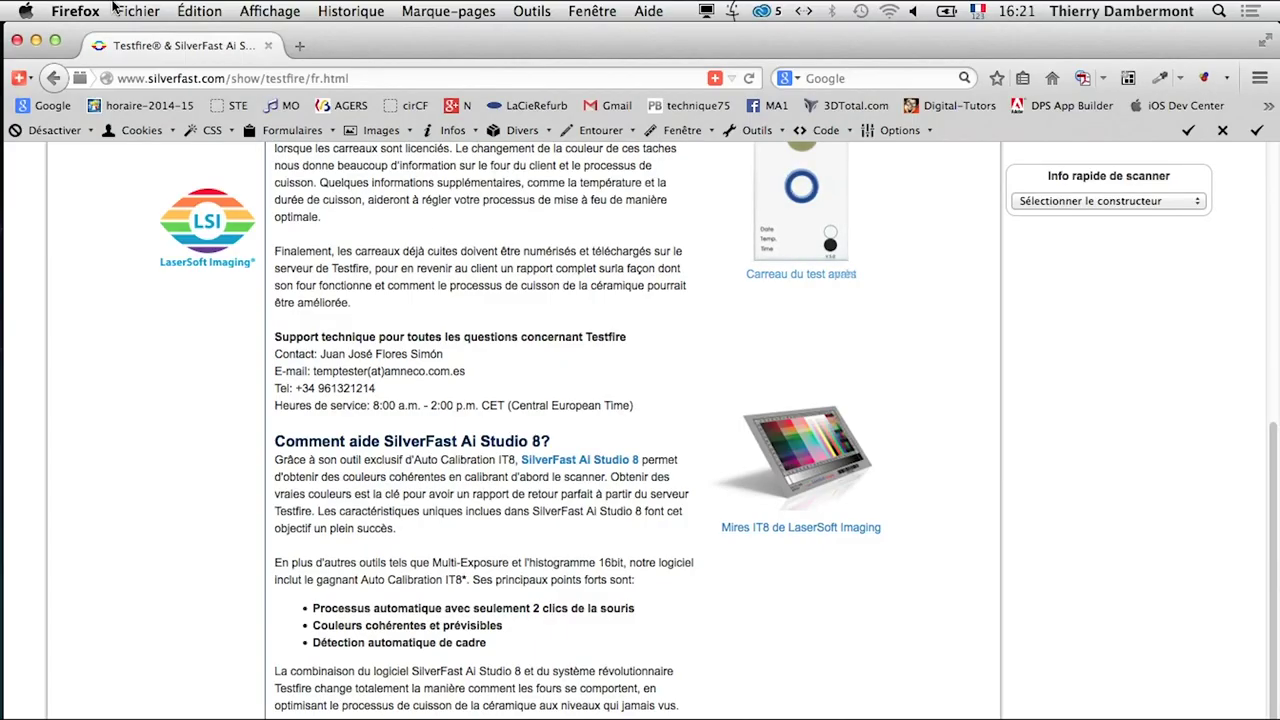
click(138, 11)
- In another new window, search Google for 'negatif couleur' and skim the results
click(160, 51)
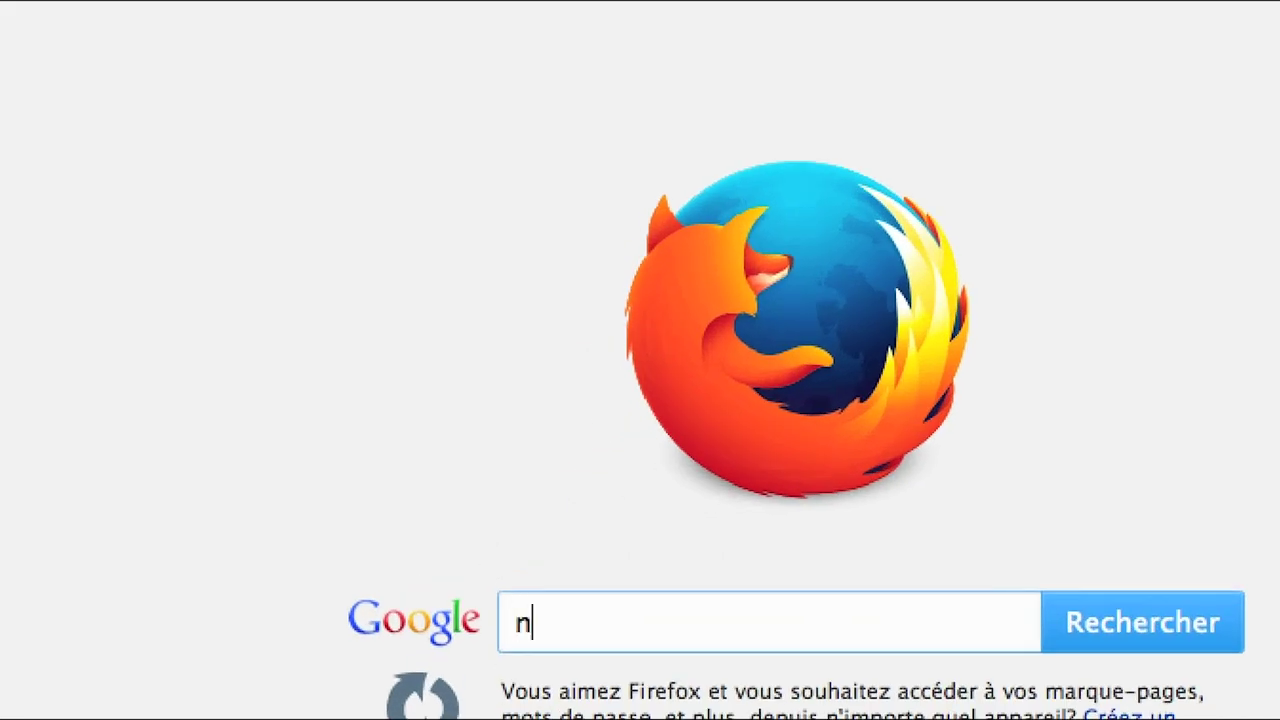
text(negat)
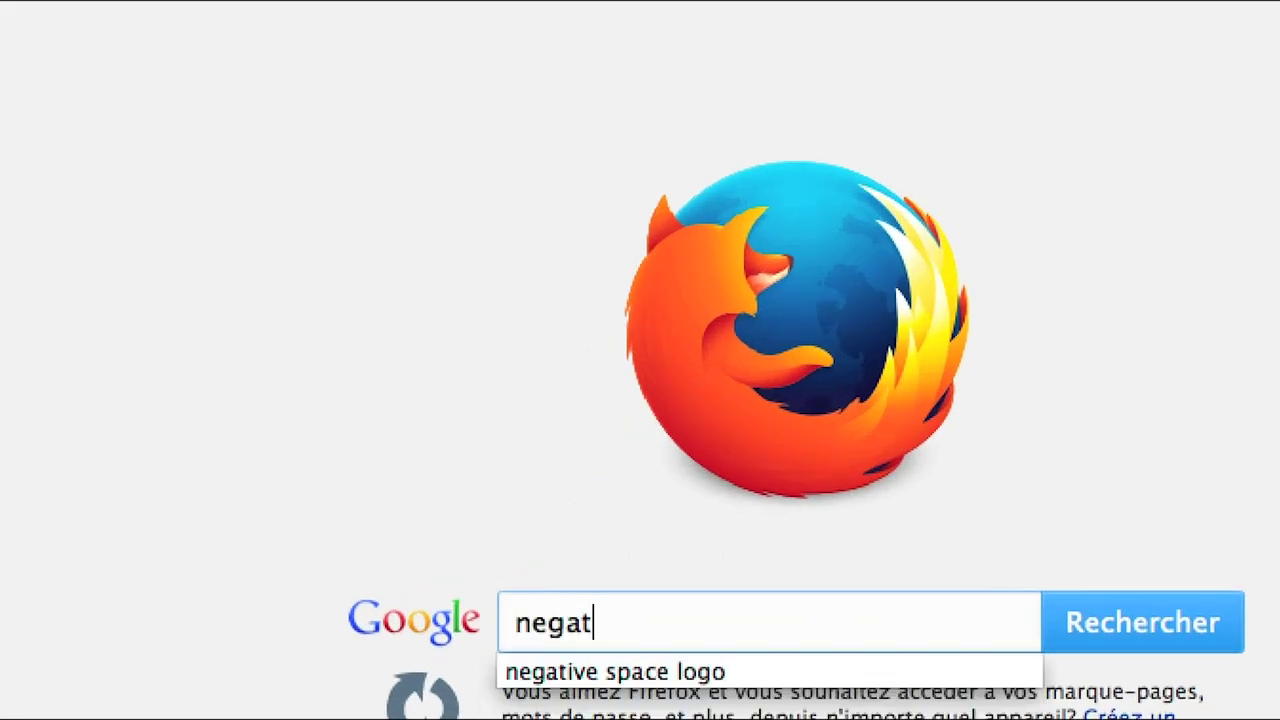
text(if couleur)
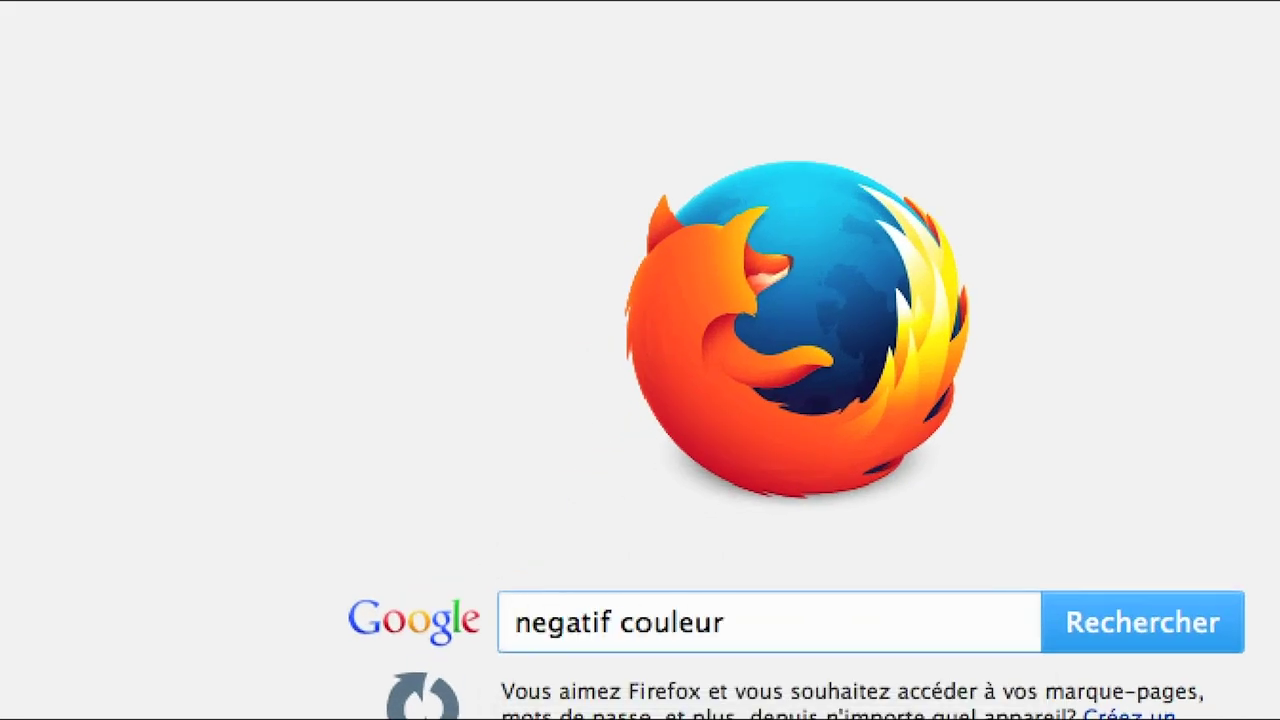
key(Return)
scroll(300, 575, down, 3)
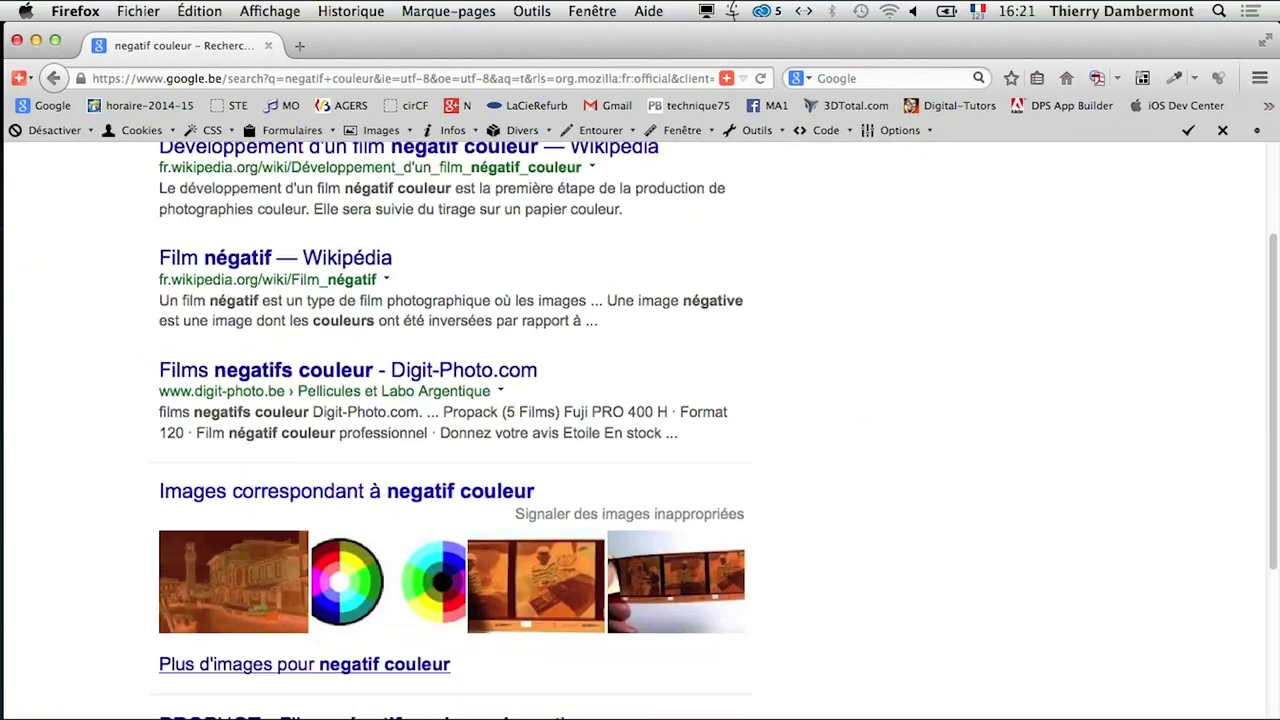
scroll(670, 508, down, 3)
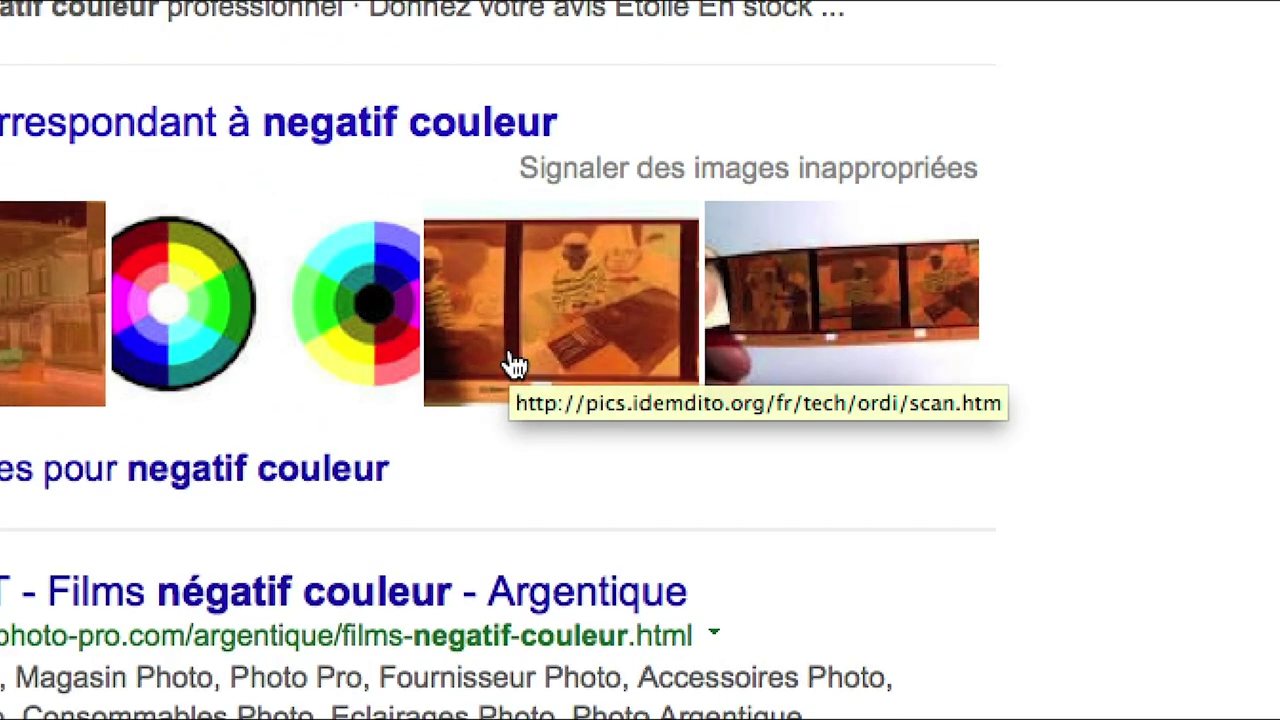
scroll(450, 250, up, 5)
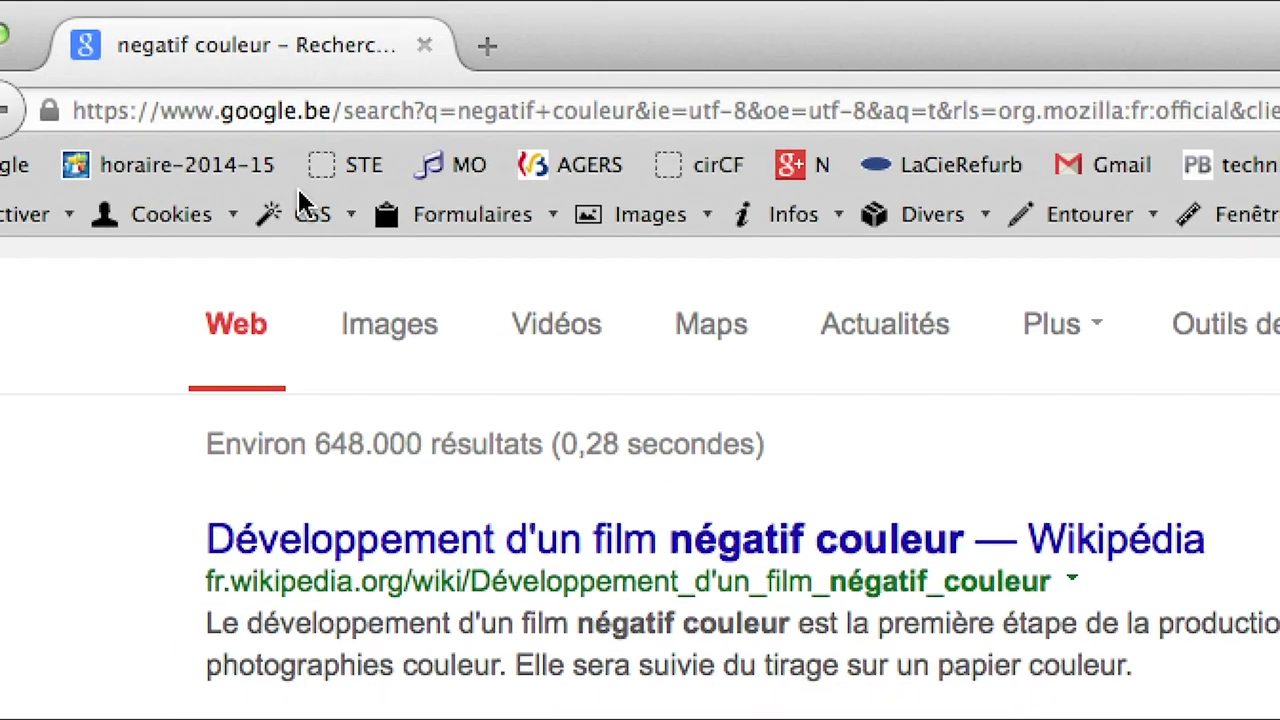
scroll(330, 250, up, 2)
- Search 'diapositive couleur' instead and open the 'Film inversible — Wikipédia' article
drag(356, 230, 95, 228)
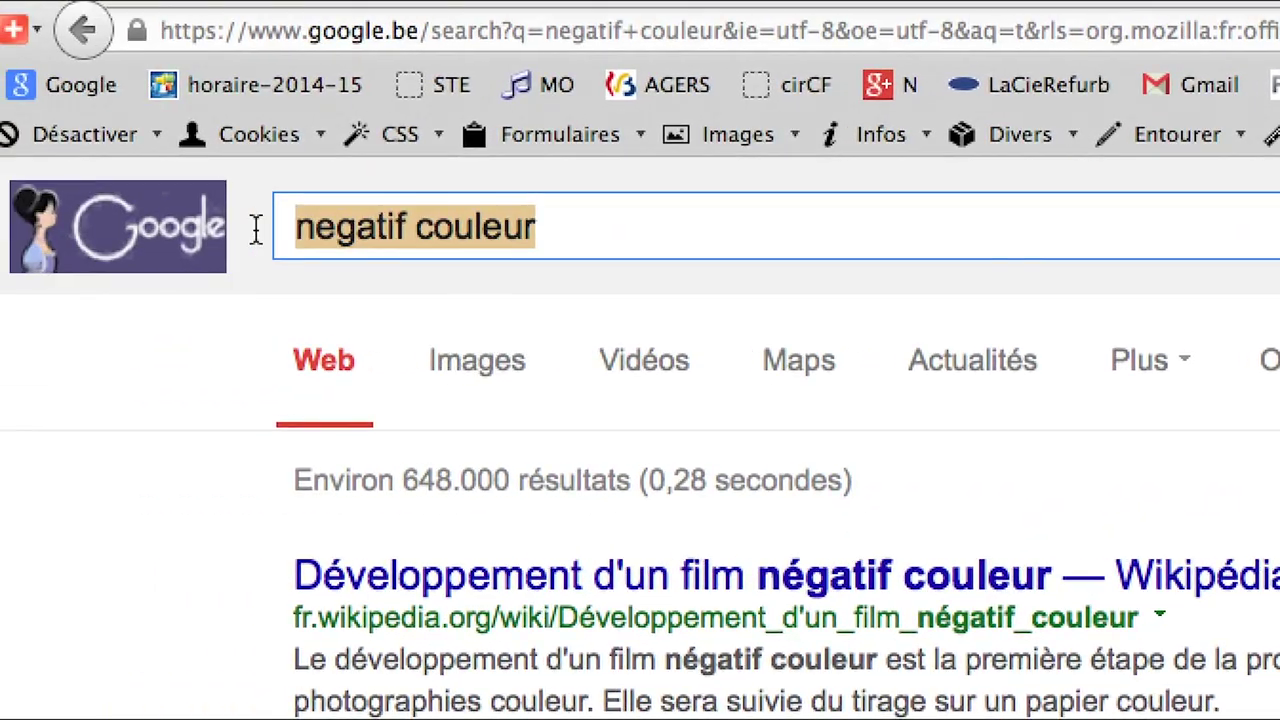
text(diapositive)
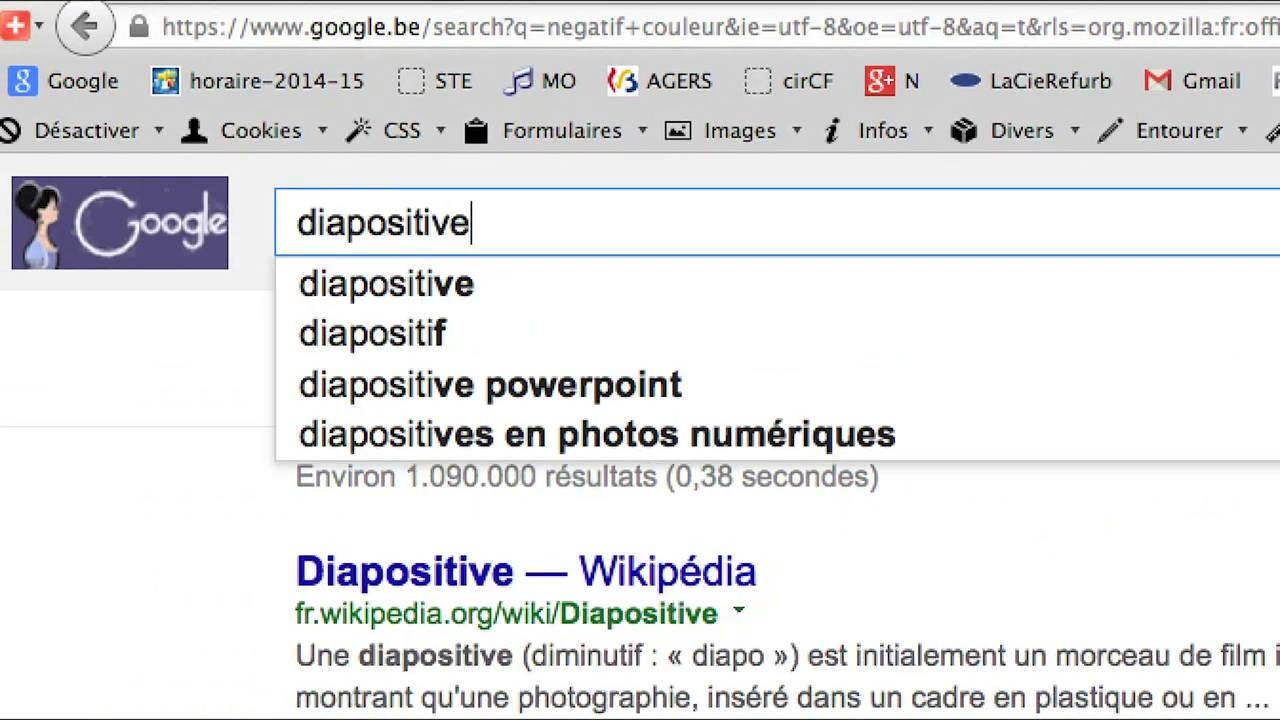
text( couleur)
key(Return)
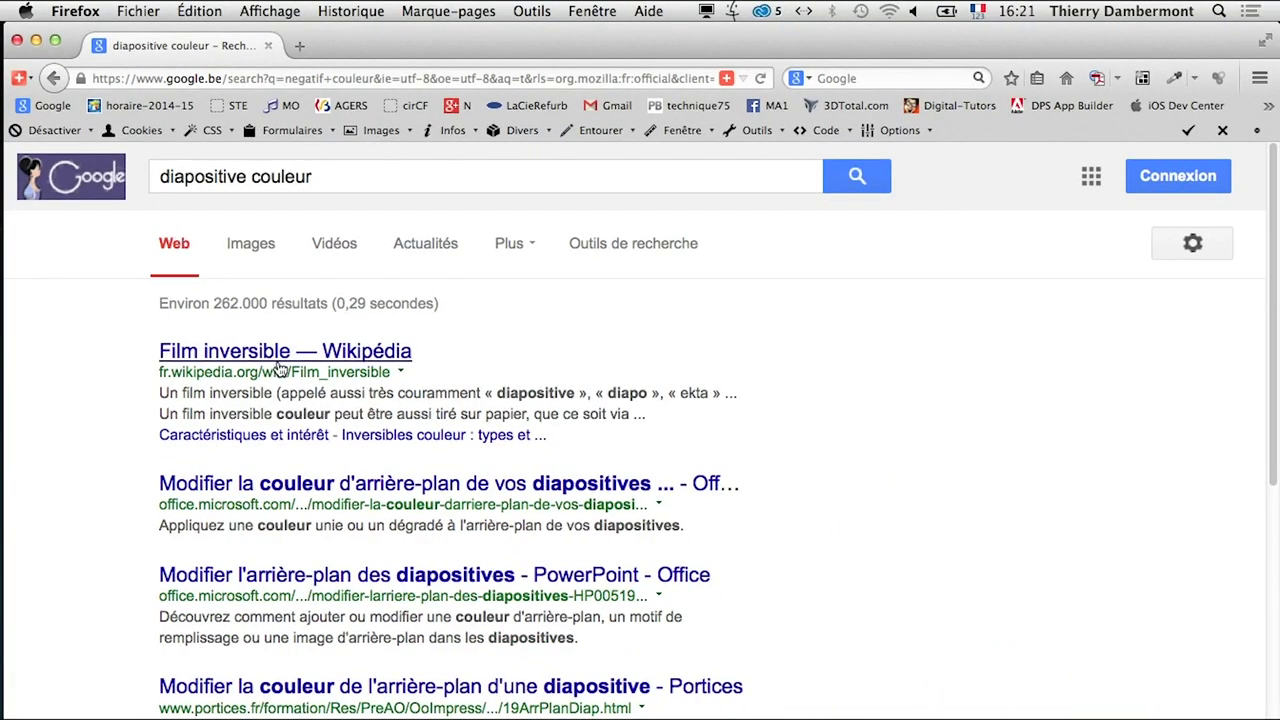
click(280, 360)
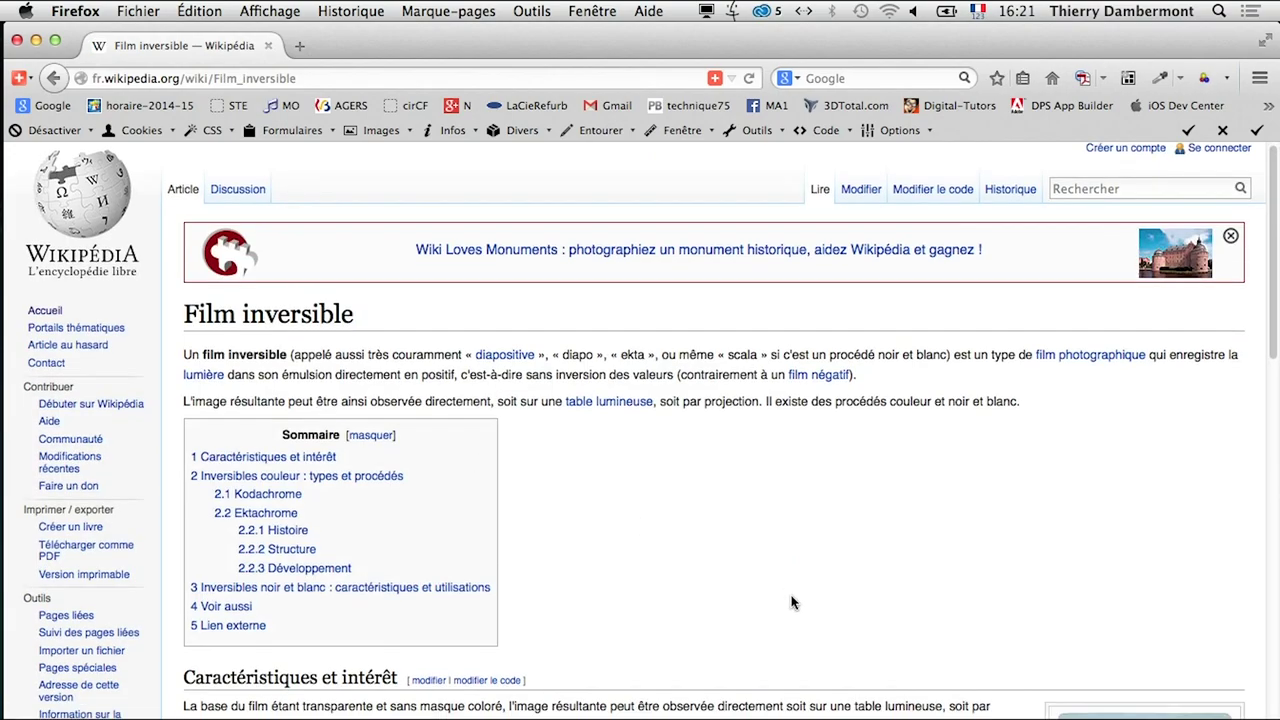
- View the Film inversible article's mounted slide photo full-size
scroll(794, 598, down, 5)
scroll(1213, 462, up, 2)
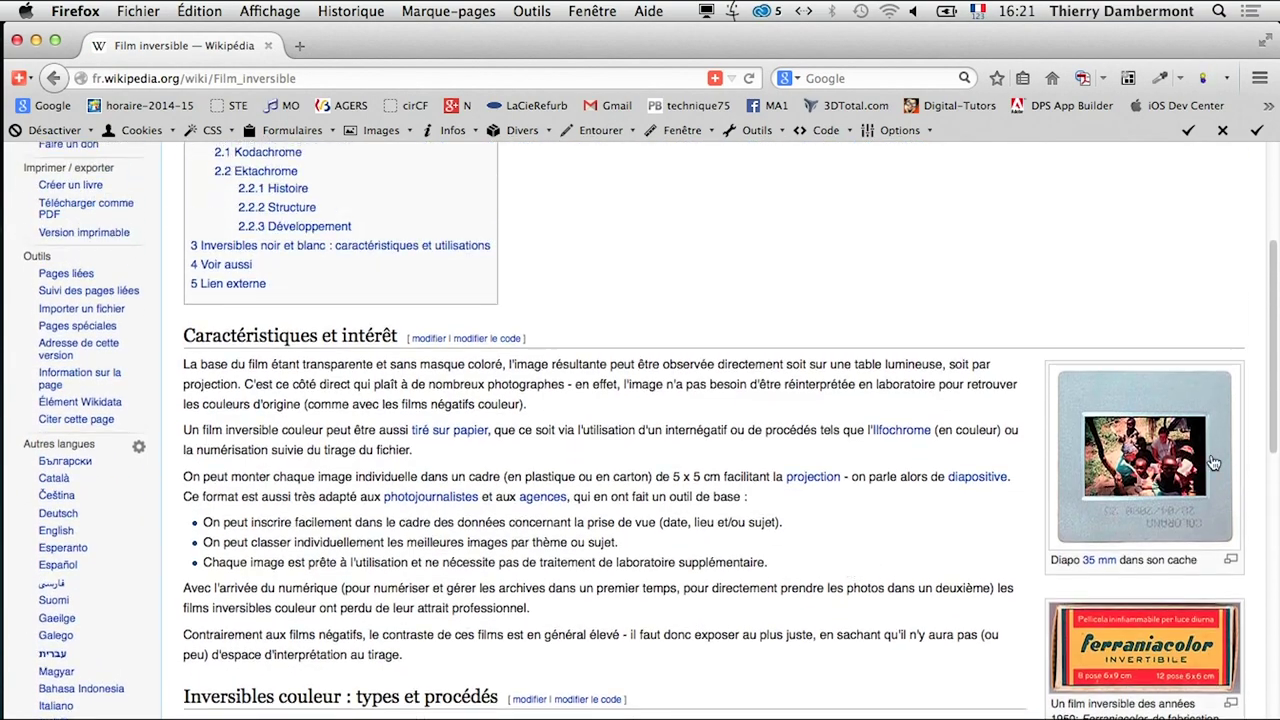
click(1146, 478)
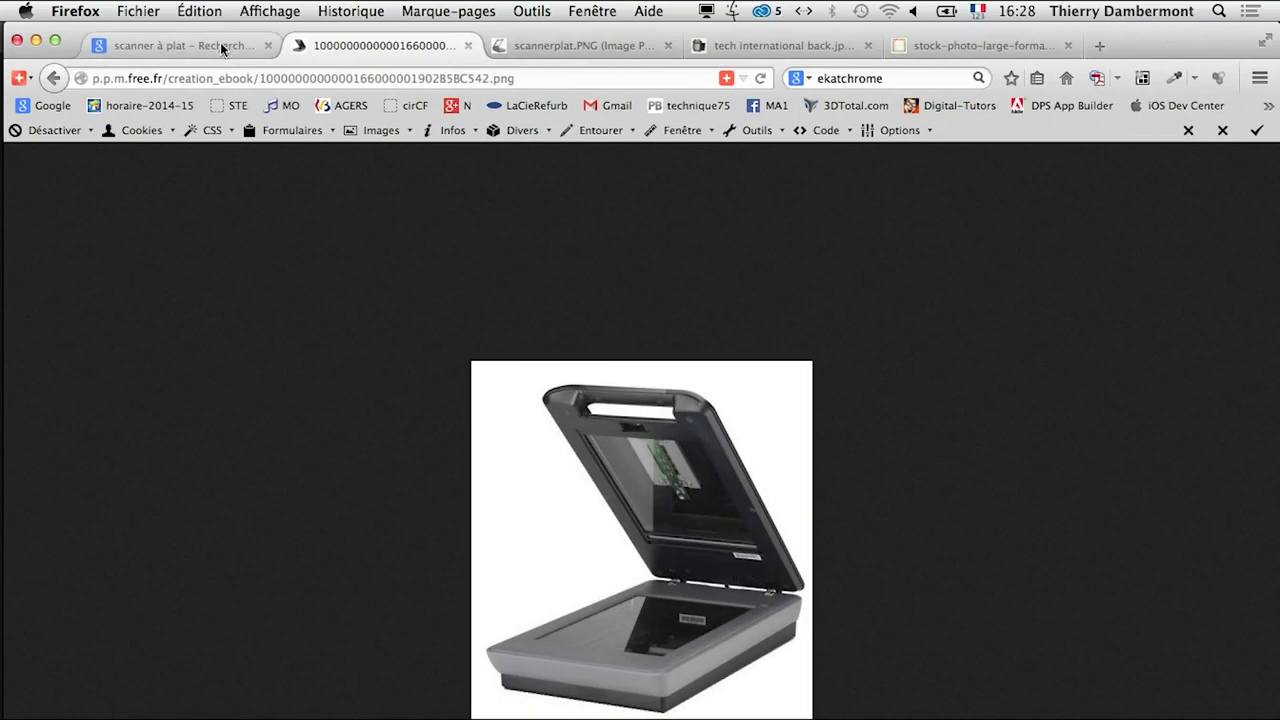
- Replace the 'ektachrome 4x5 inch' image search with 'scanner à plat'
scroll(800, 523, up, 10)
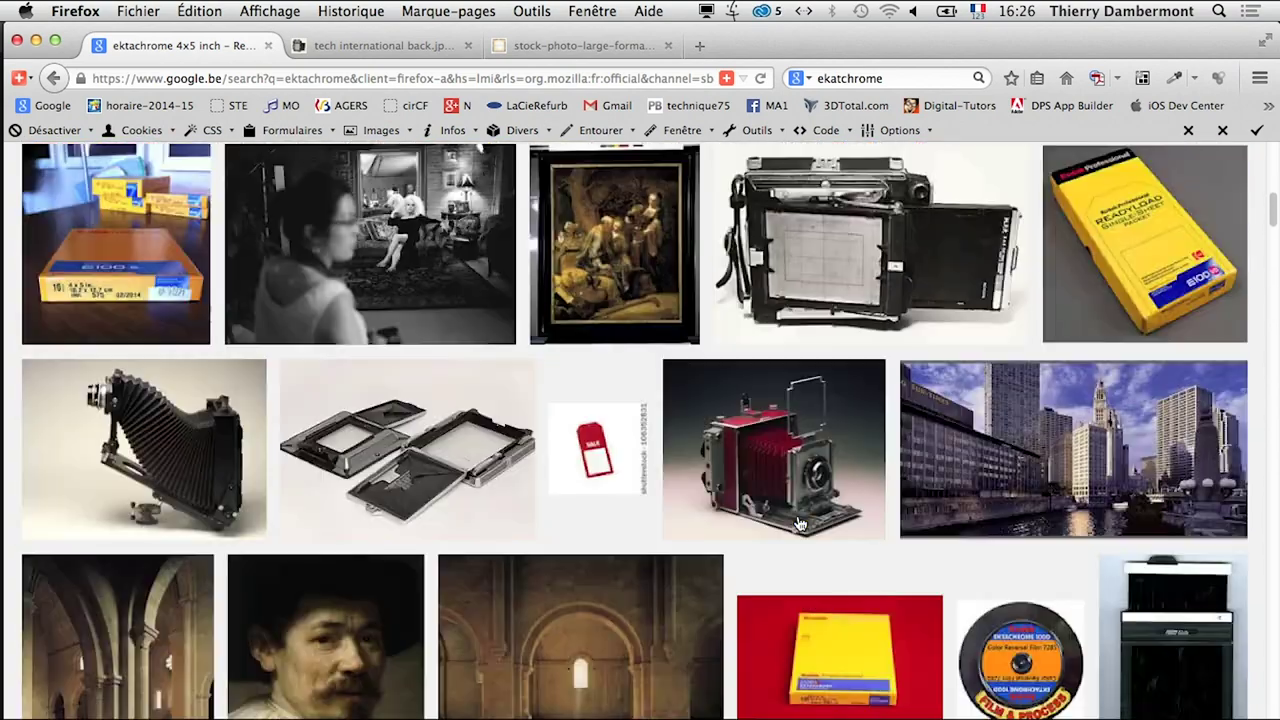
click(341, 177)
drag(341, 177, 110, 167)
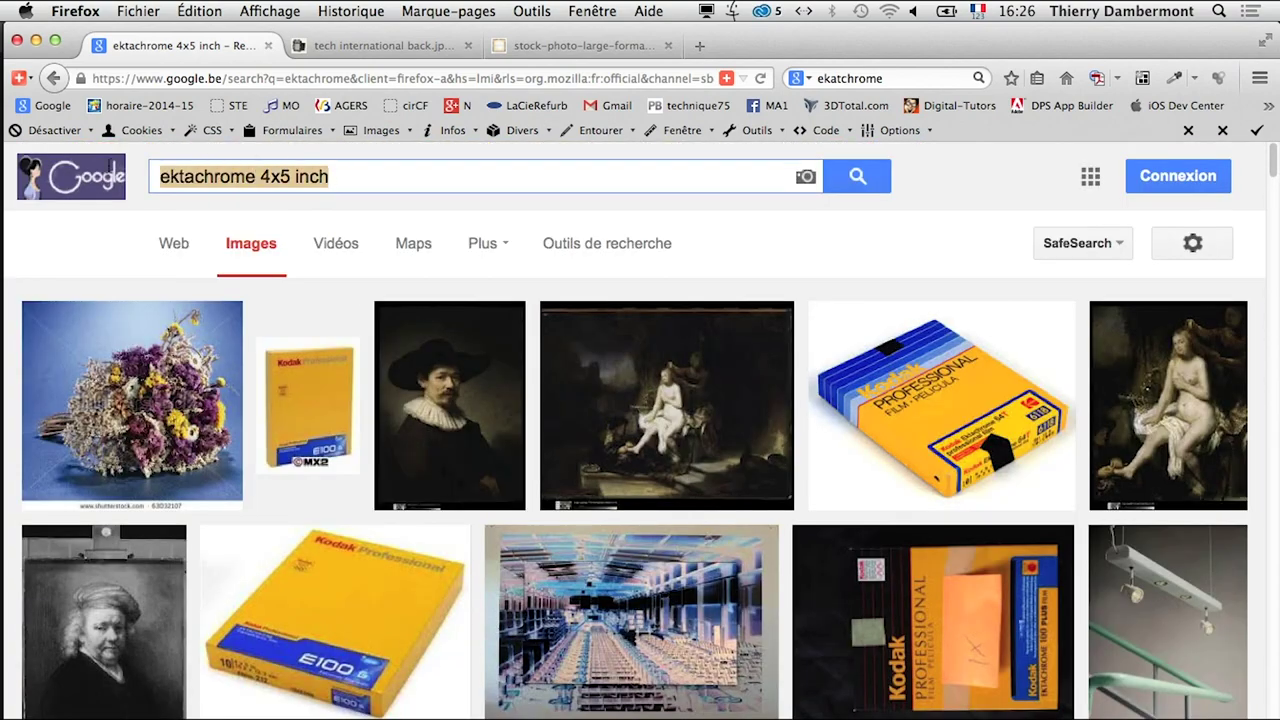
text(scanner)
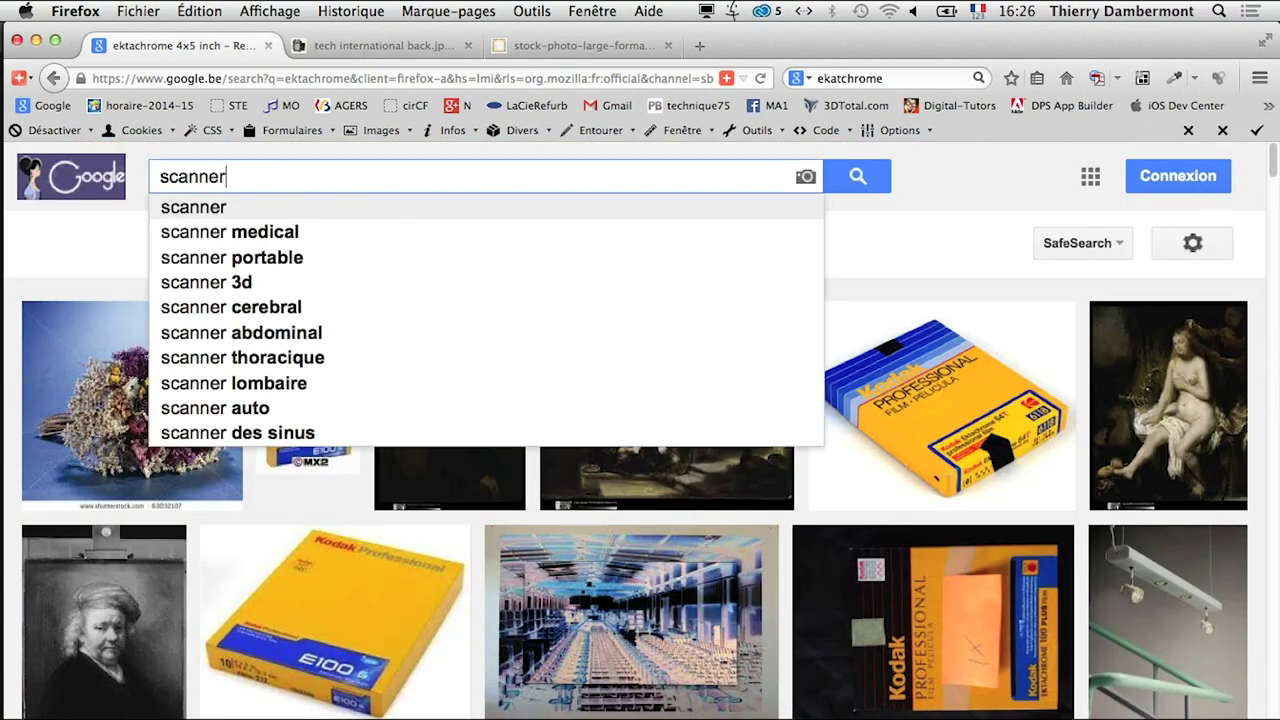
text( à)
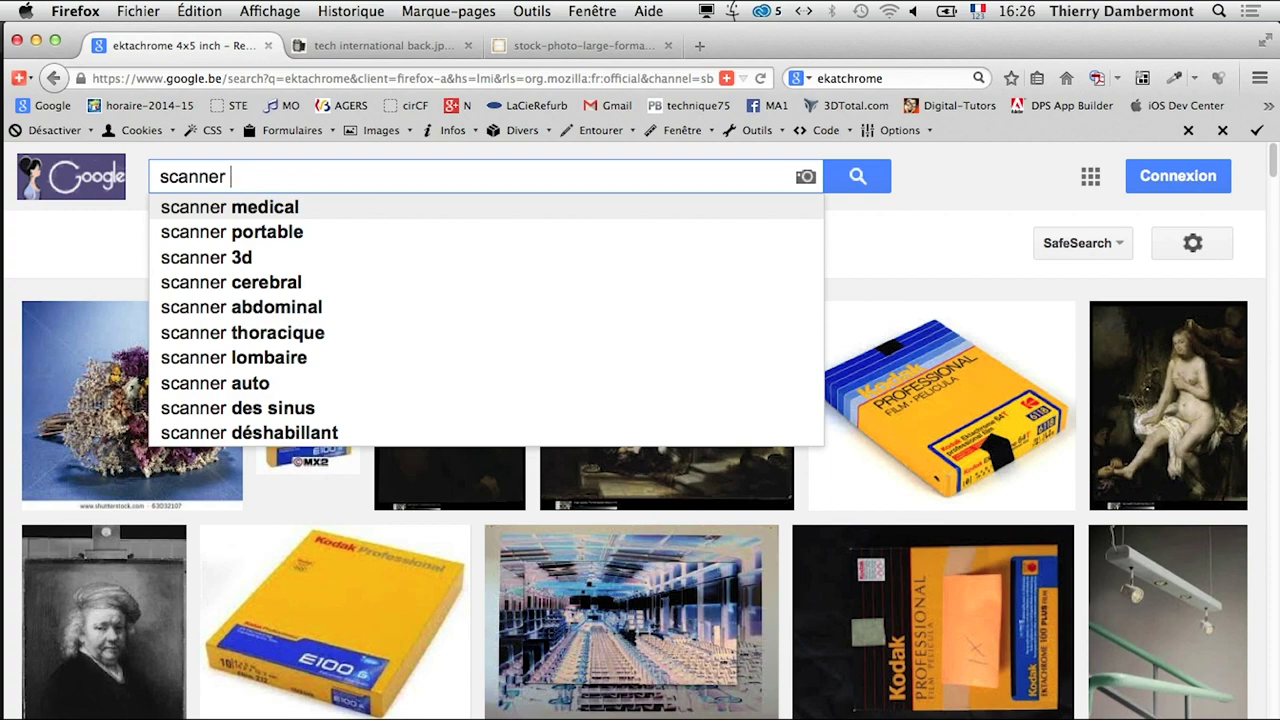
text( plat)
key(Return)
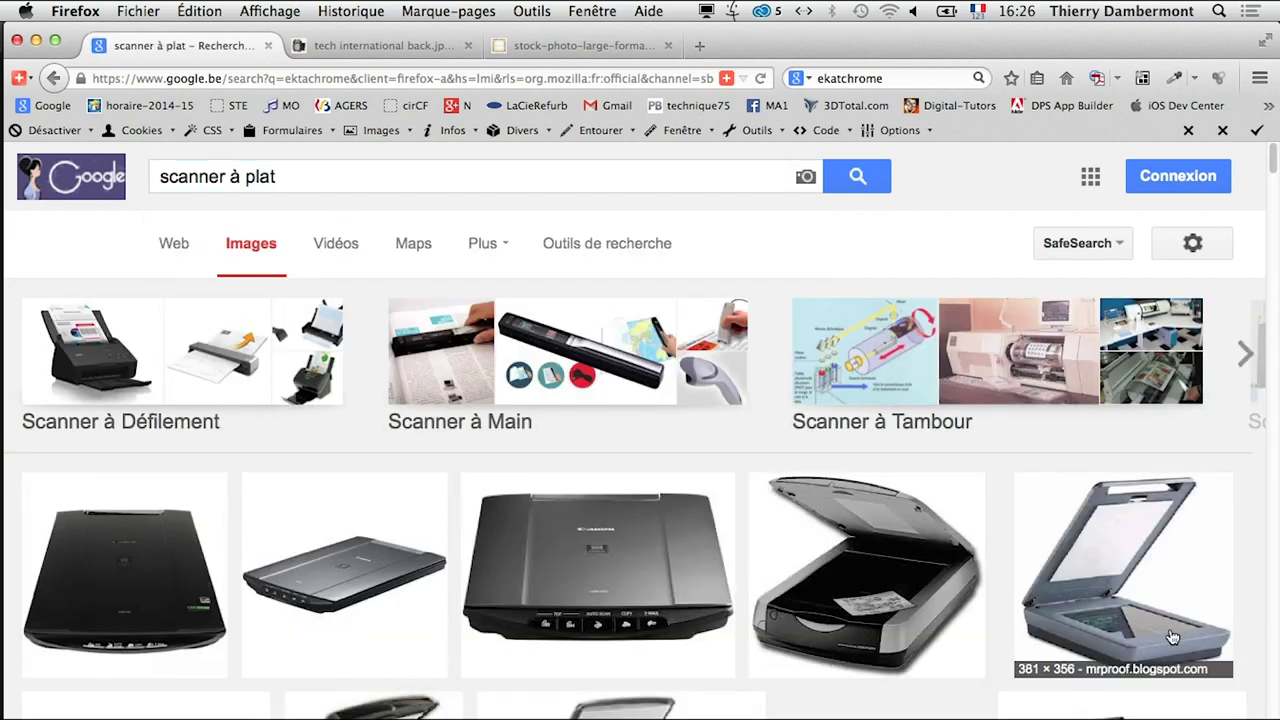
- Open the open-lid scanner picture full-size in a new tab, then return to results
right_click(1127, 605)
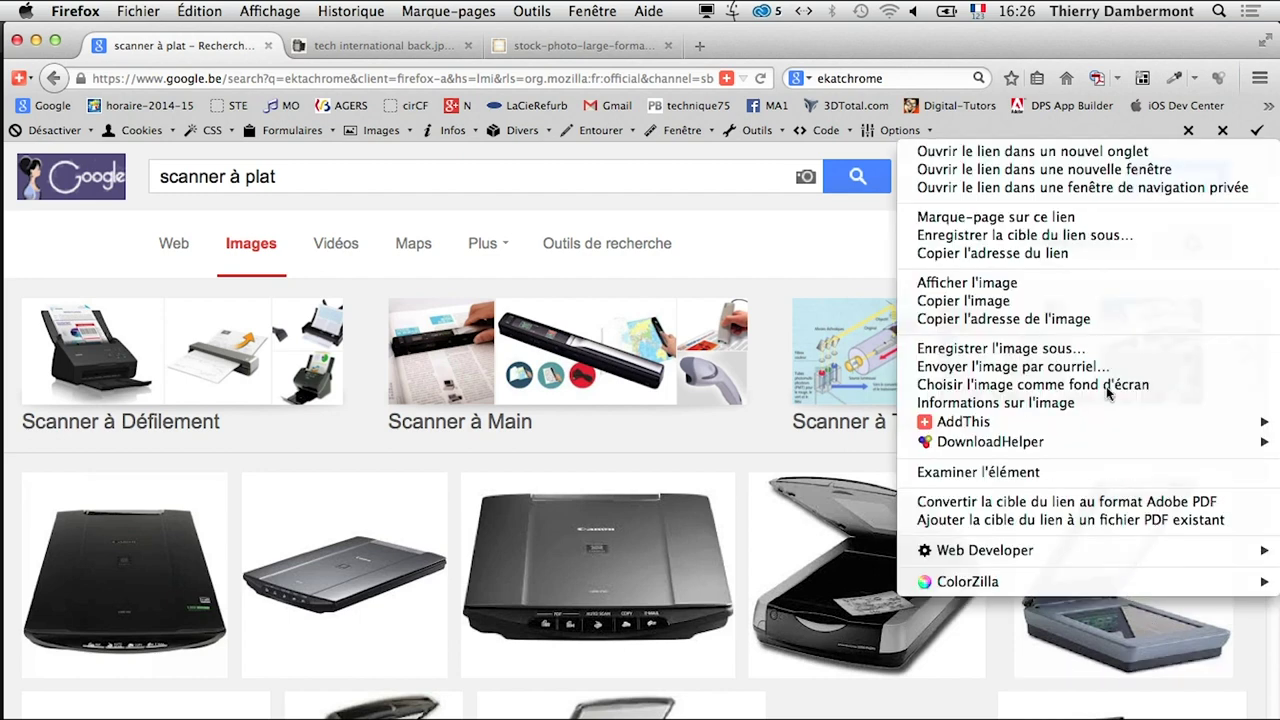
click(1078, 158)
click(368, 45)
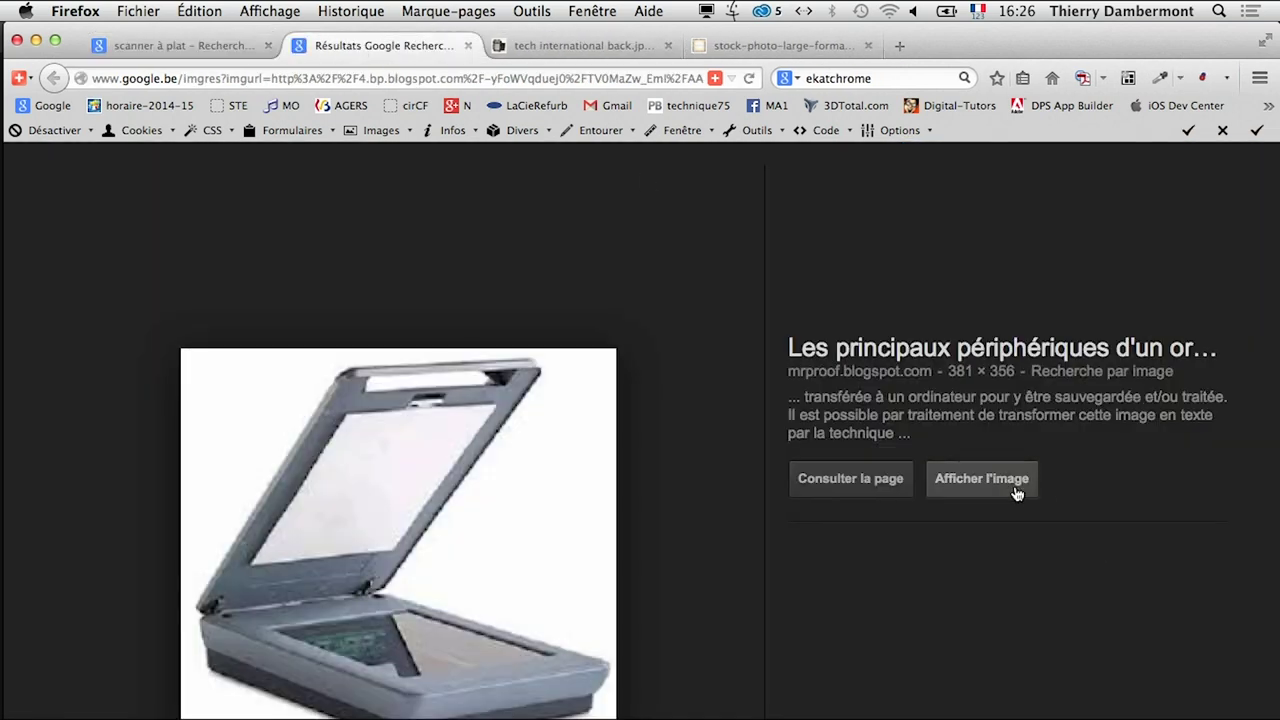
click(1010, 488)
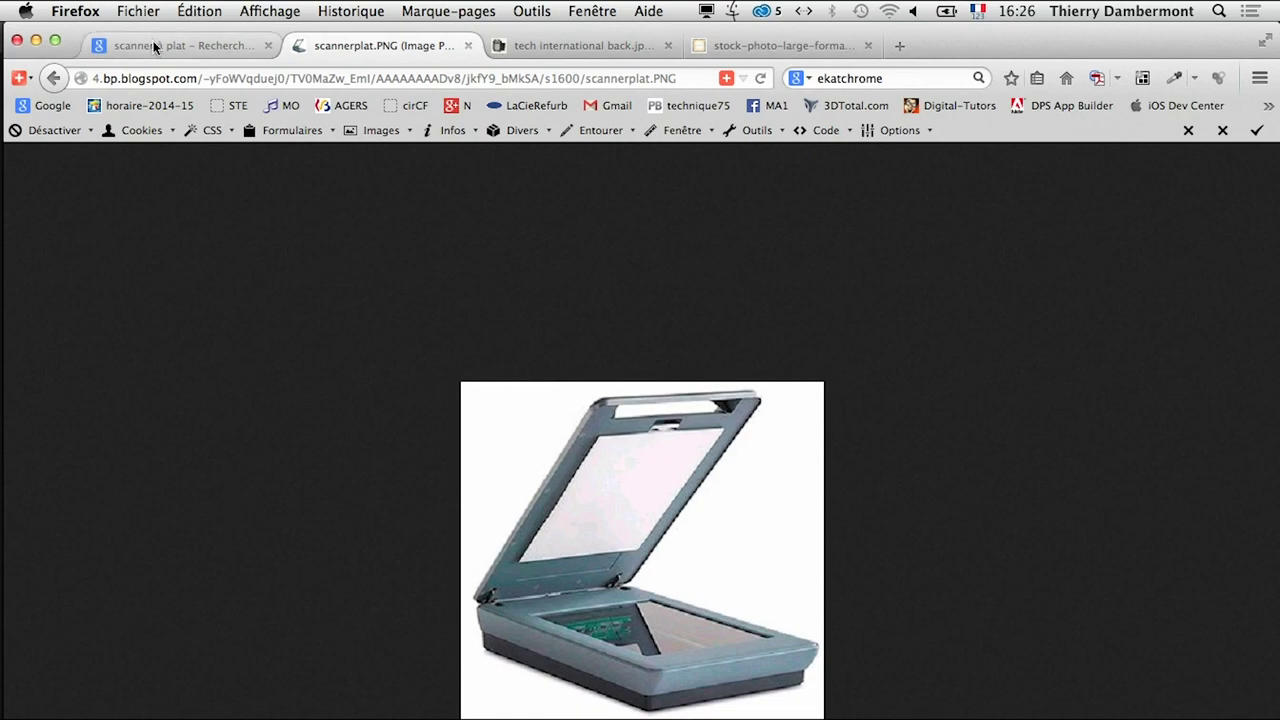
click(158, 46)
- Open the grey scanner picture from p.p.m.free.fr full-size in a new tab, then return to results
scroll(710, 712, down, 2)
scroll(710, 712, down, 5)
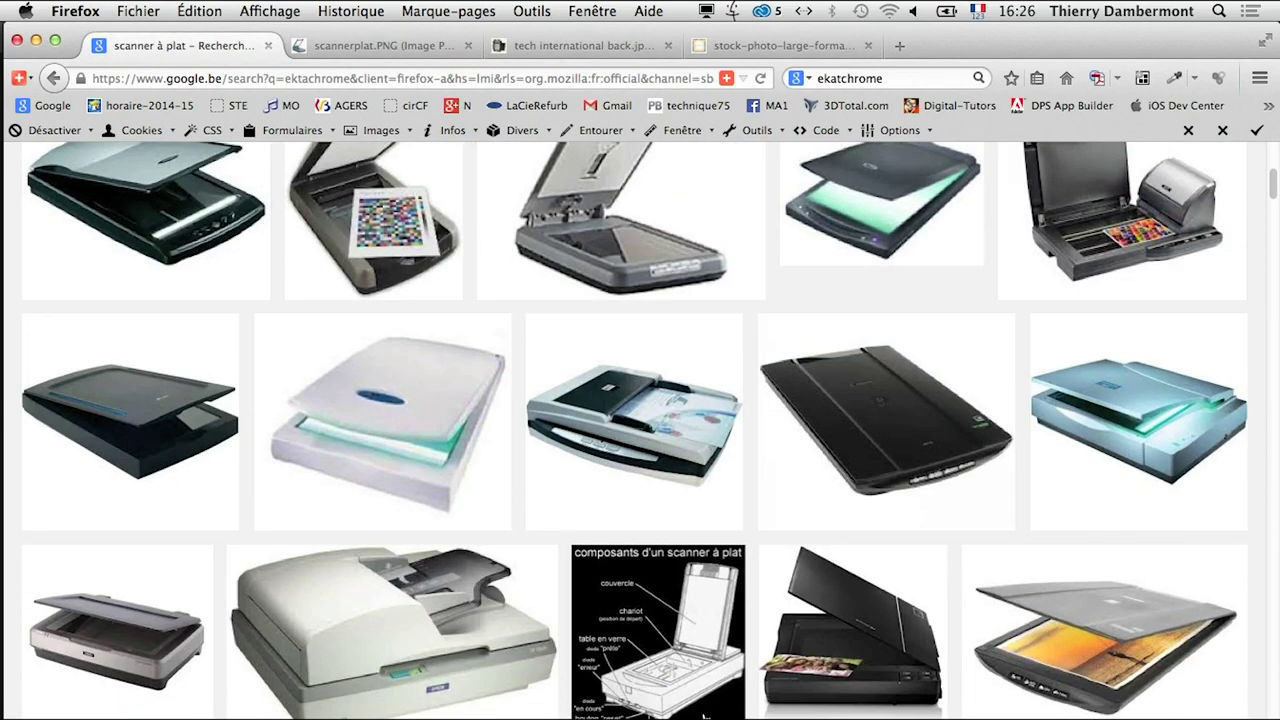
scroll(704, 716, down, 1)
scroll(703, 716, down, 1)
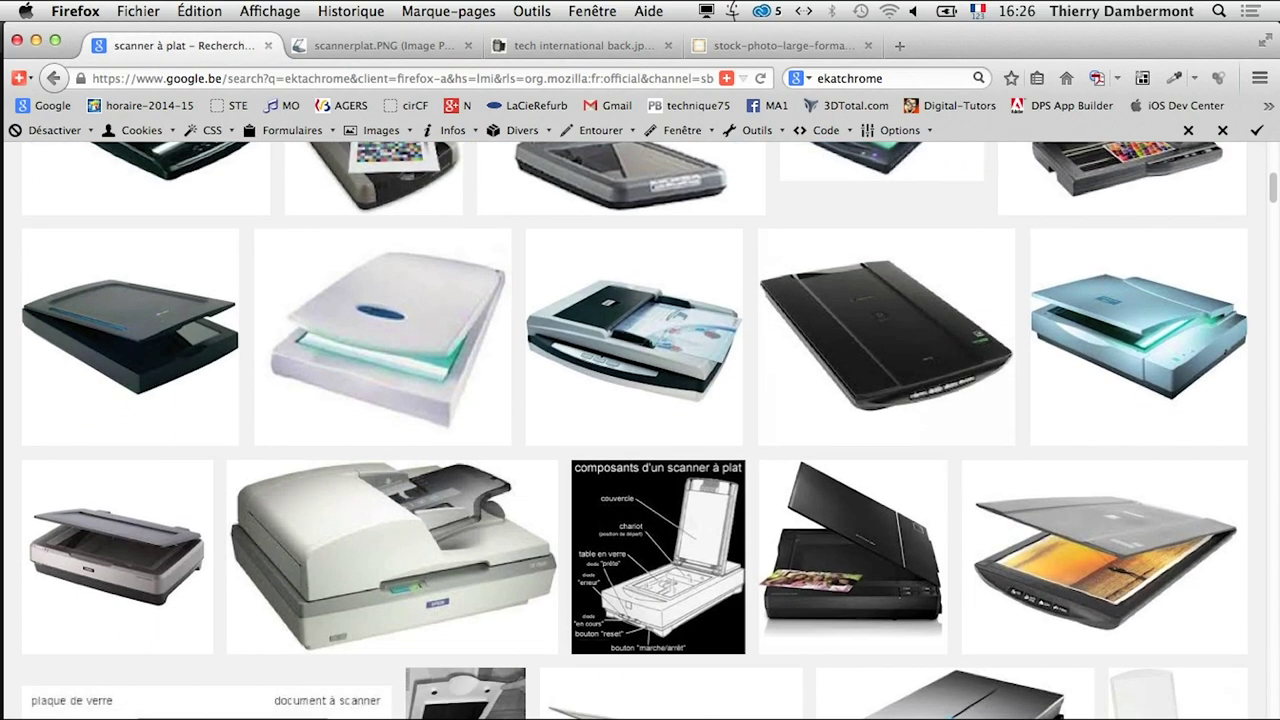
scroll(772, 665, down, 1)
scroll(766, 674, down, 2)
scroll(760, 686, down, 3)
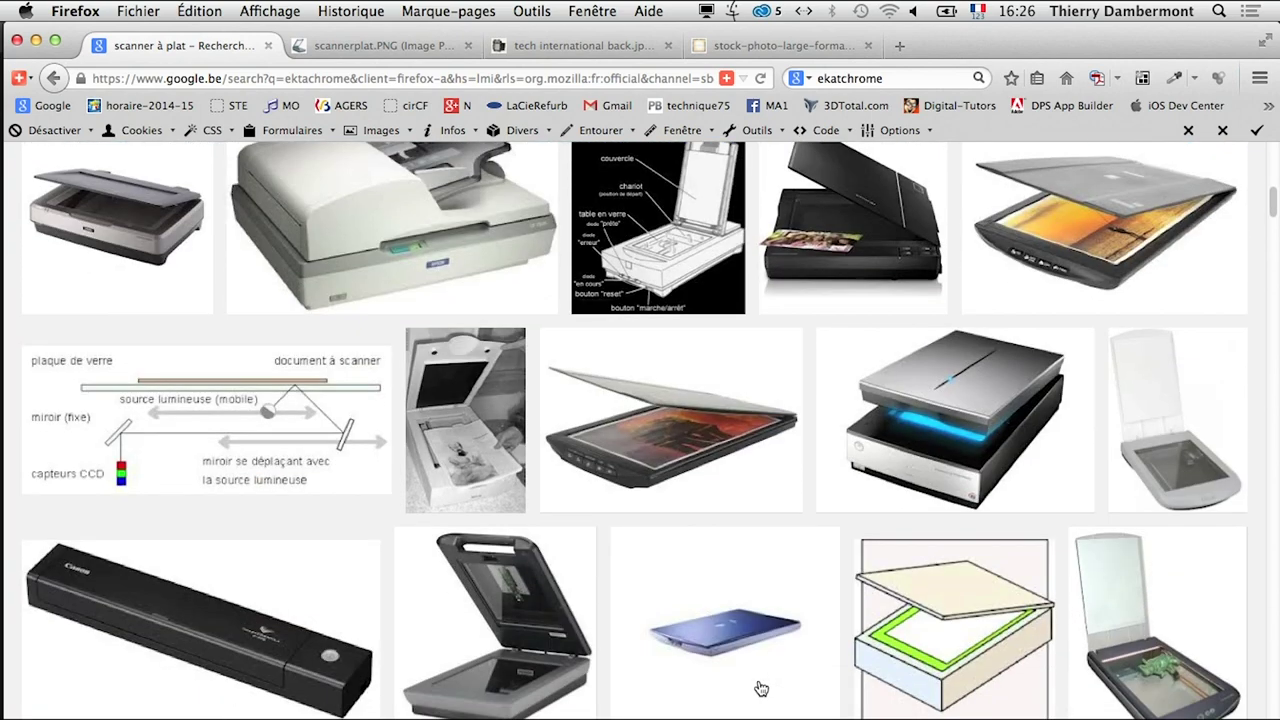
scroll(760, 686, down, 2)
right_click(487, 515)
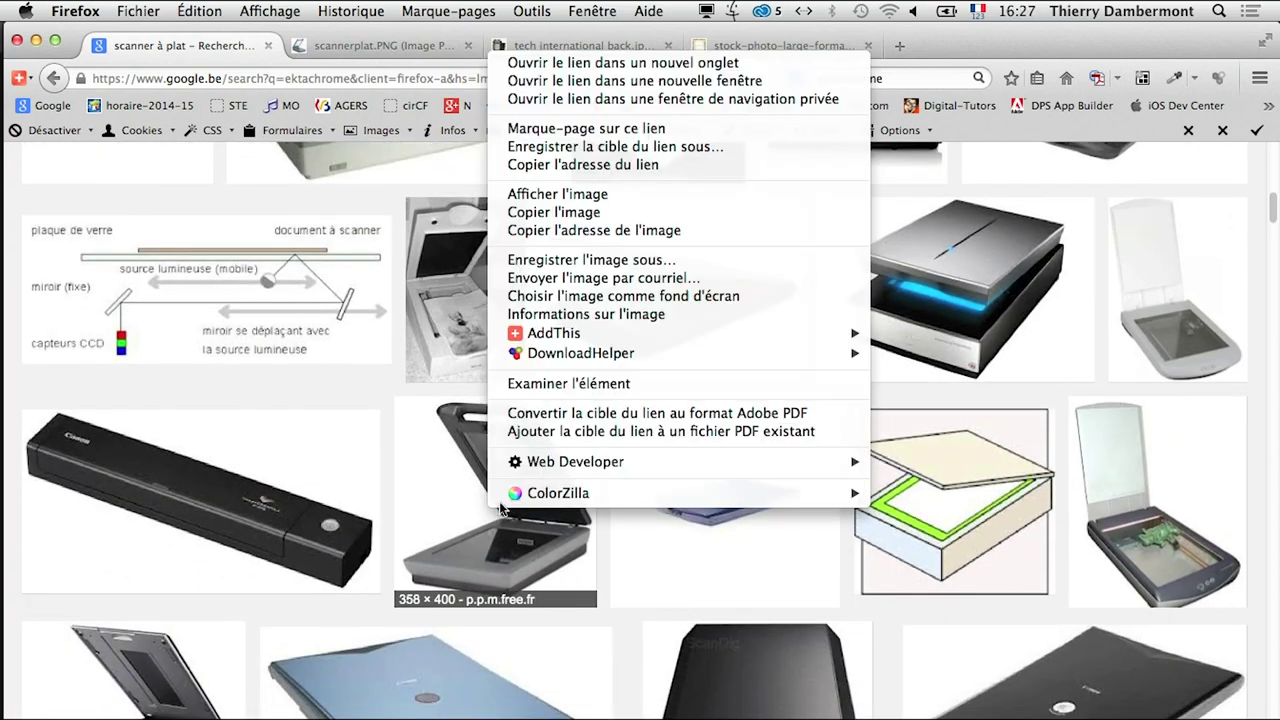
click(622, 62)
click(400, 46)
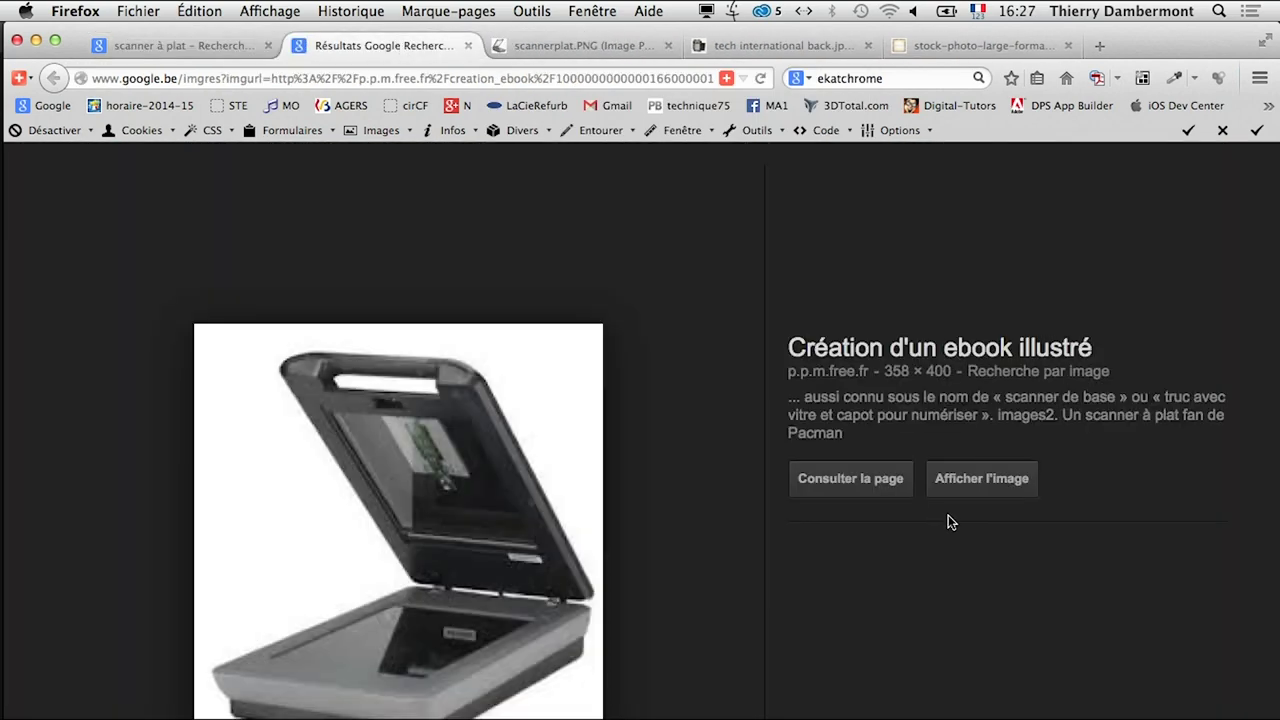
click(978, 482)
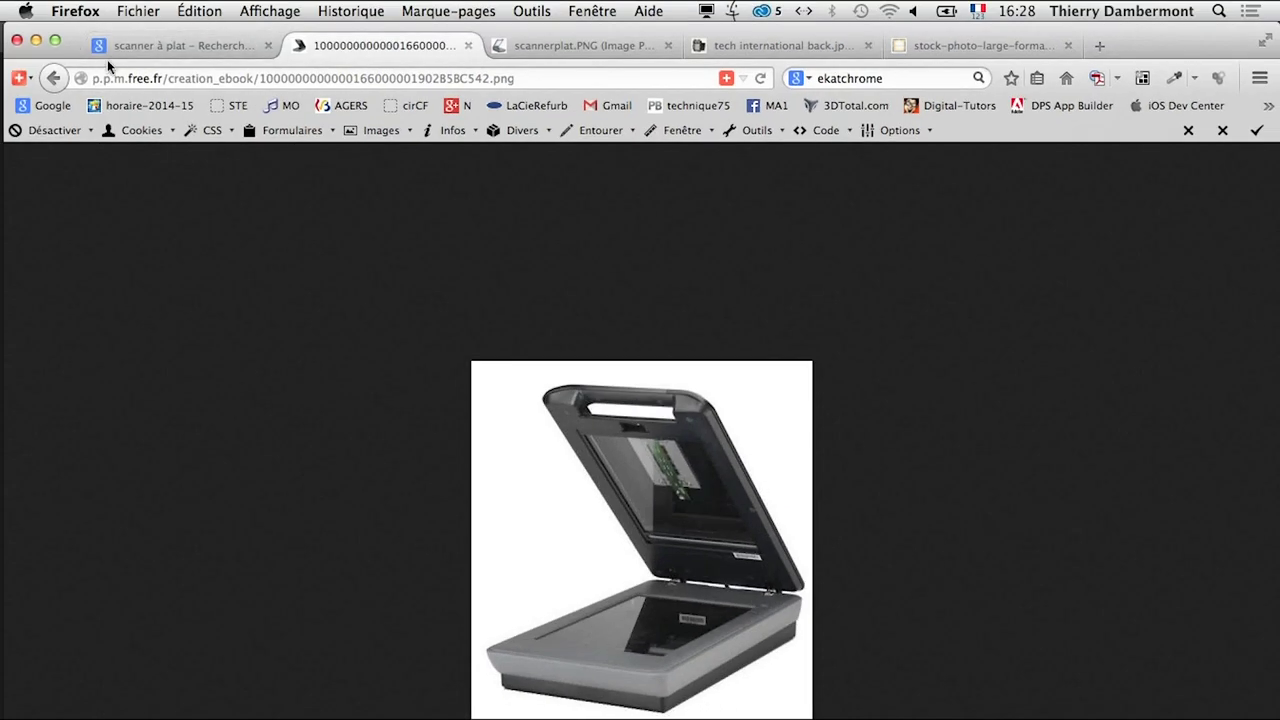
click(152, 47)
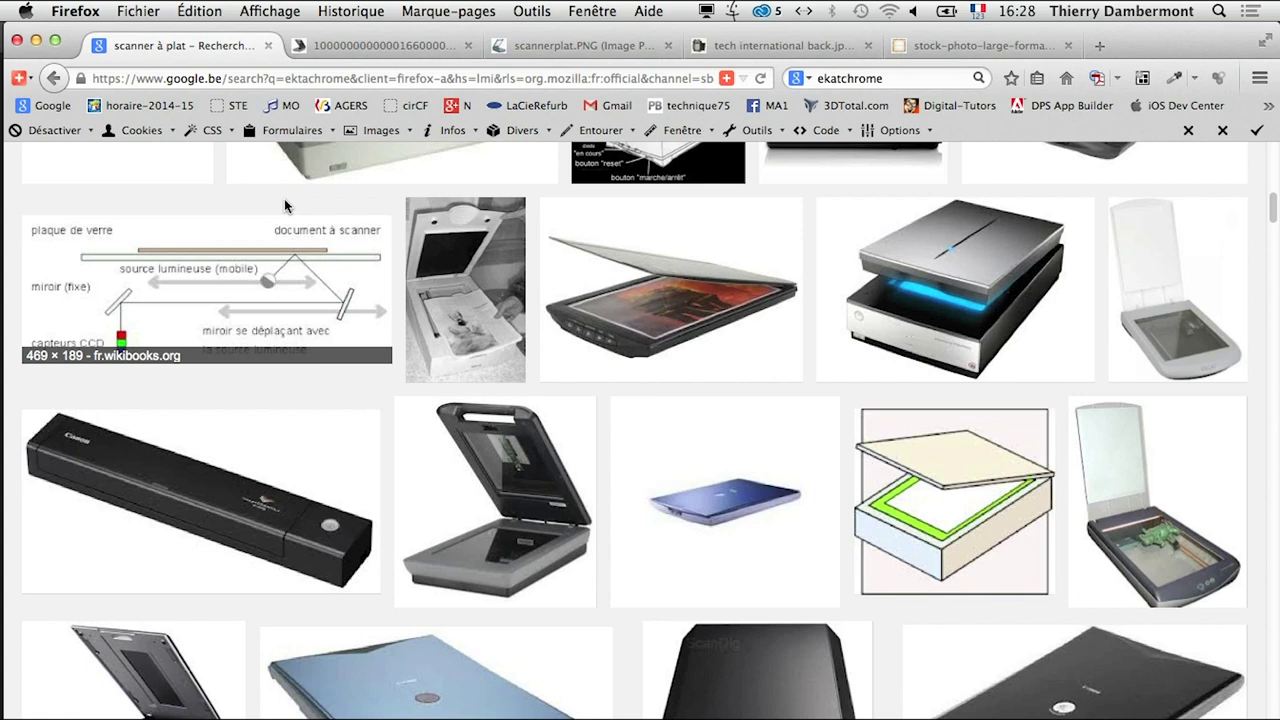
- In a new window, search Google for 'silverfast 48-bit'
click(138, 11)
click(426, 150)
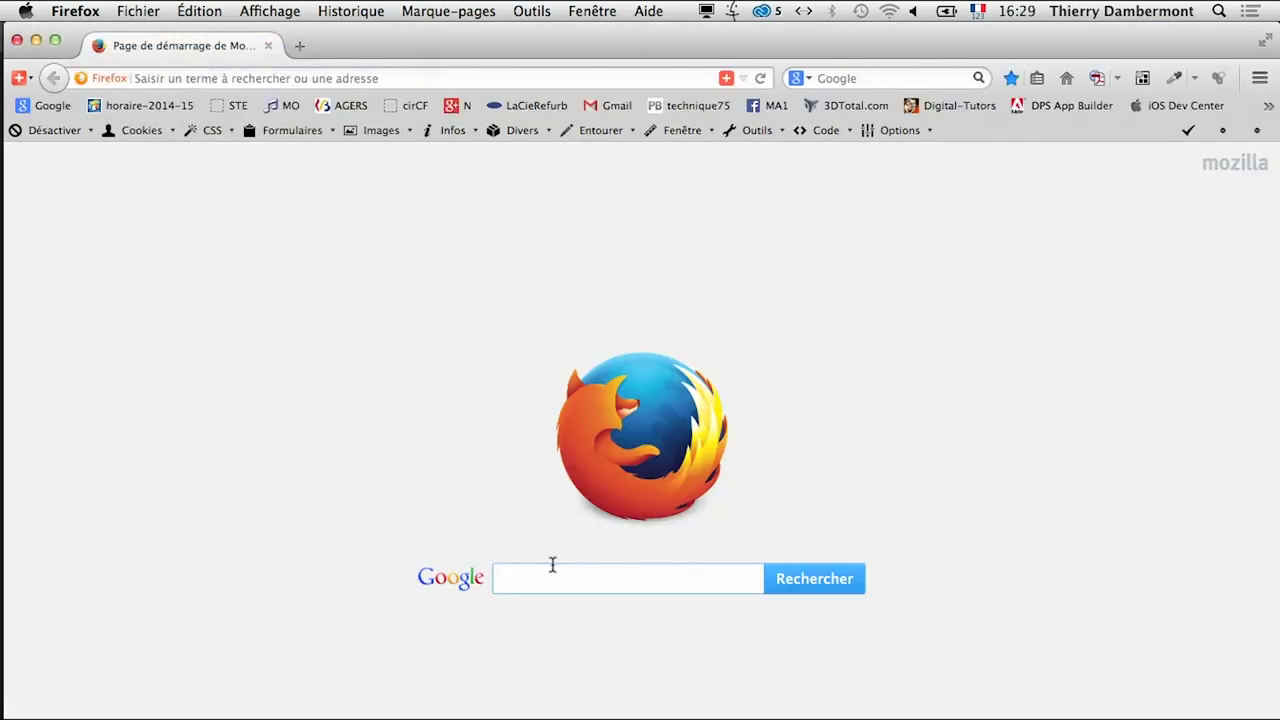
text(sc)
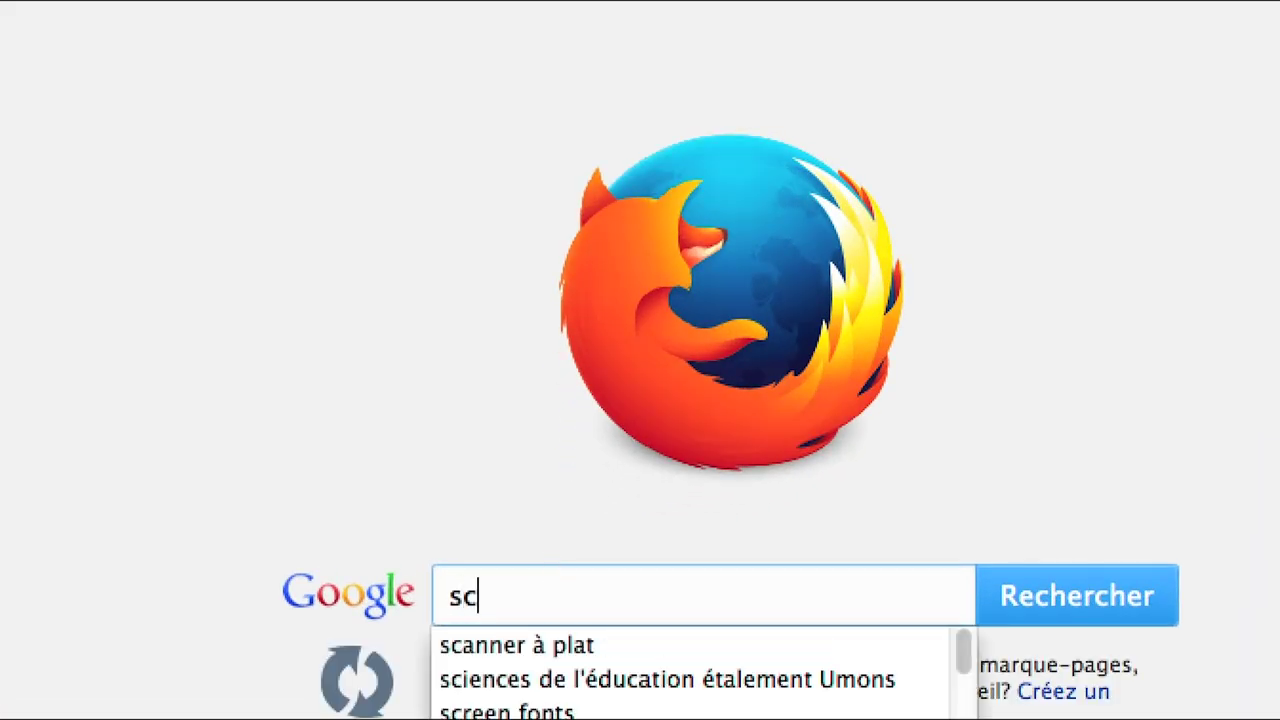
key(BackSpace)
key(BackSpace)
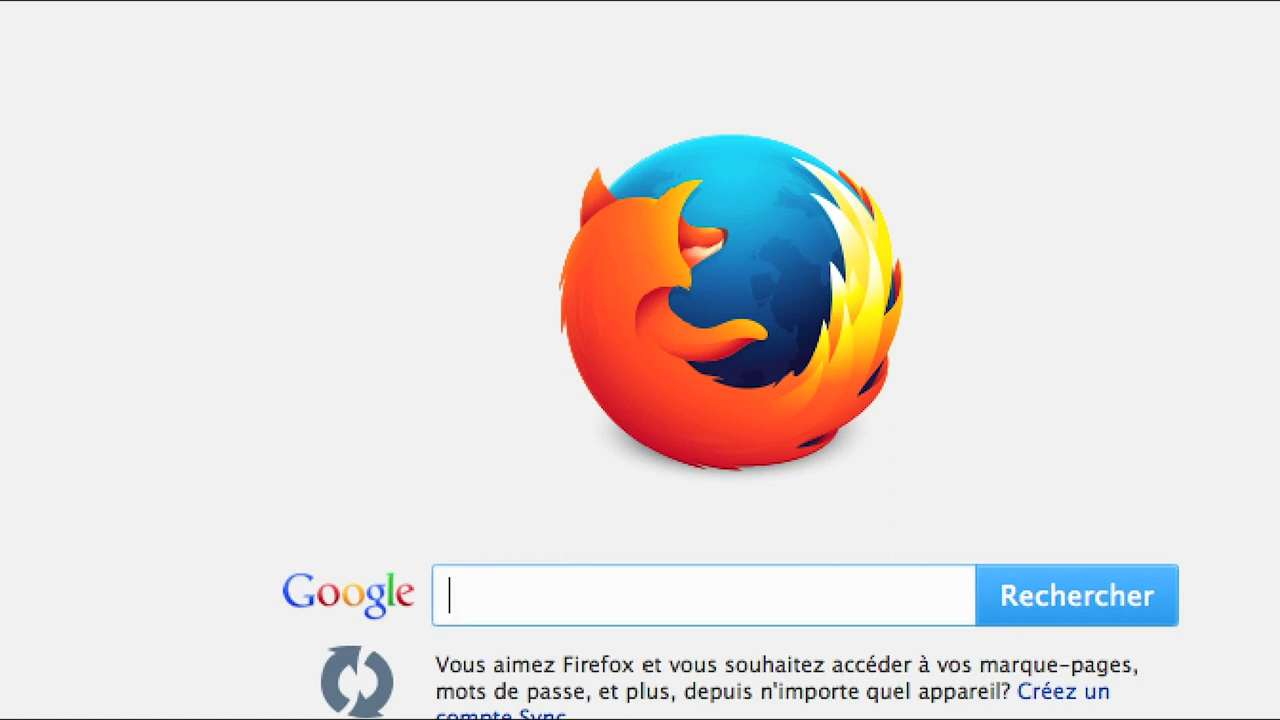
text(silverfast)
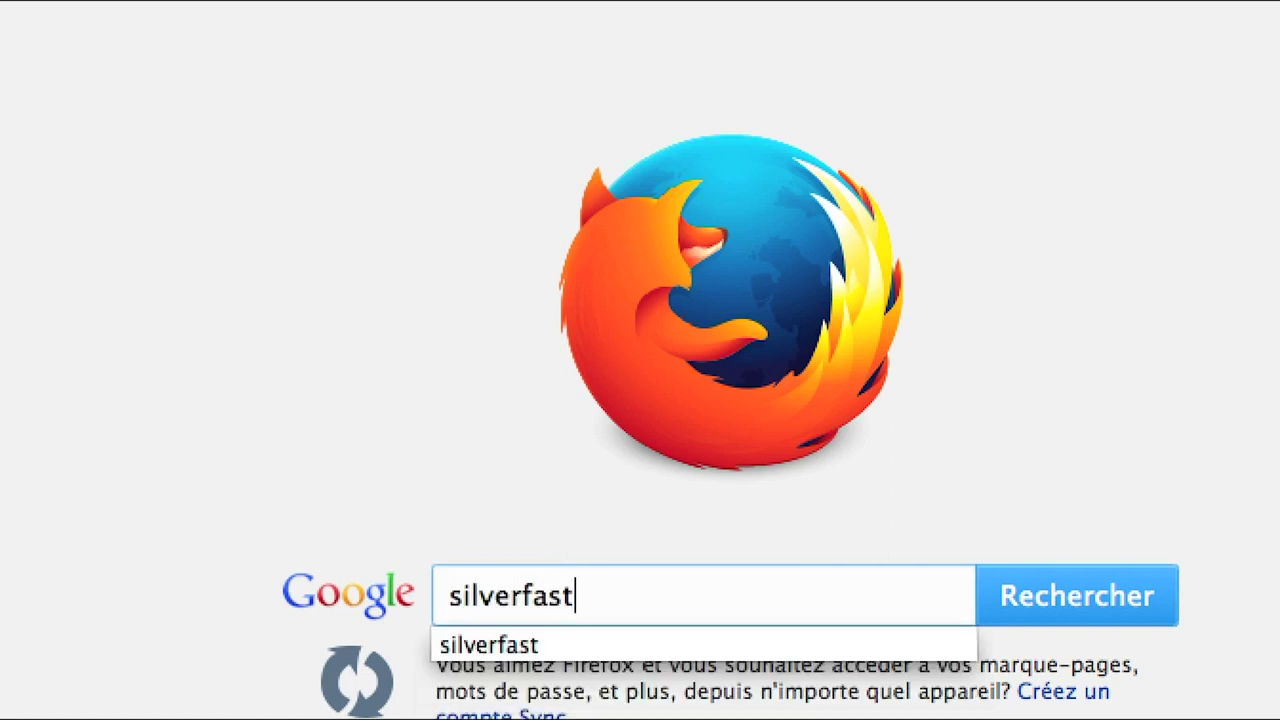
text( 48-)
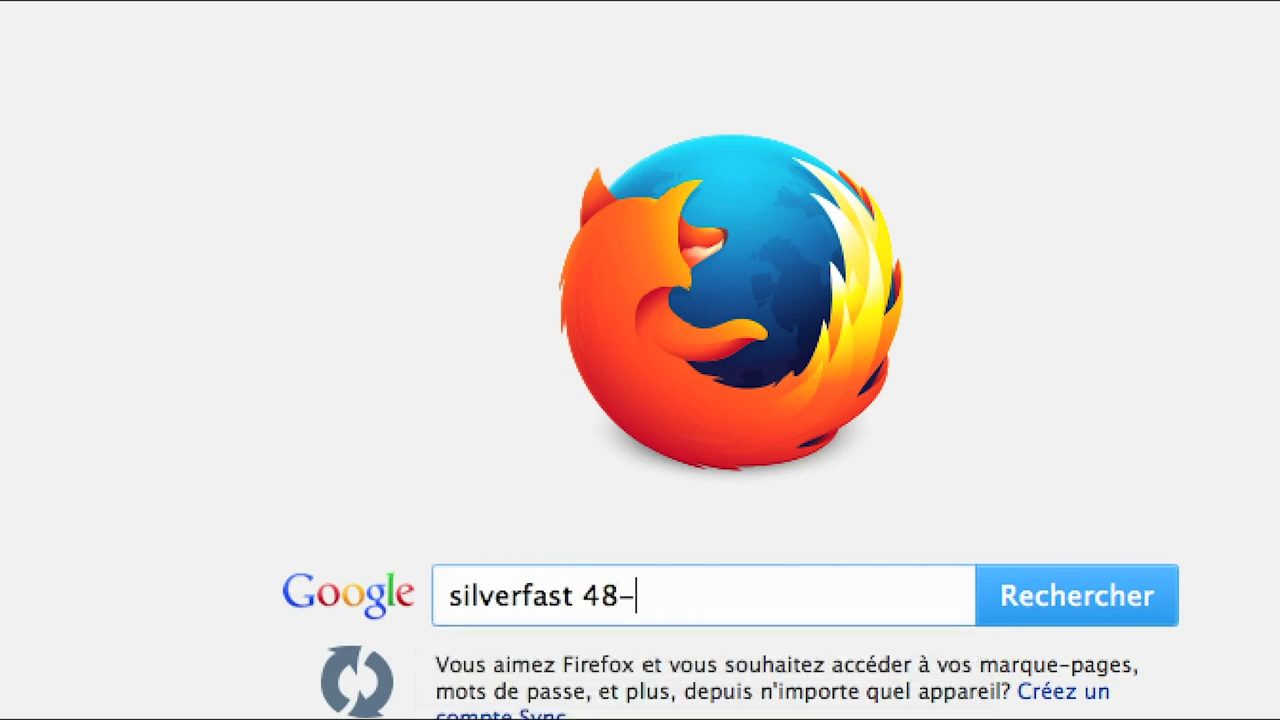
text(biy)
key(BackSpace)
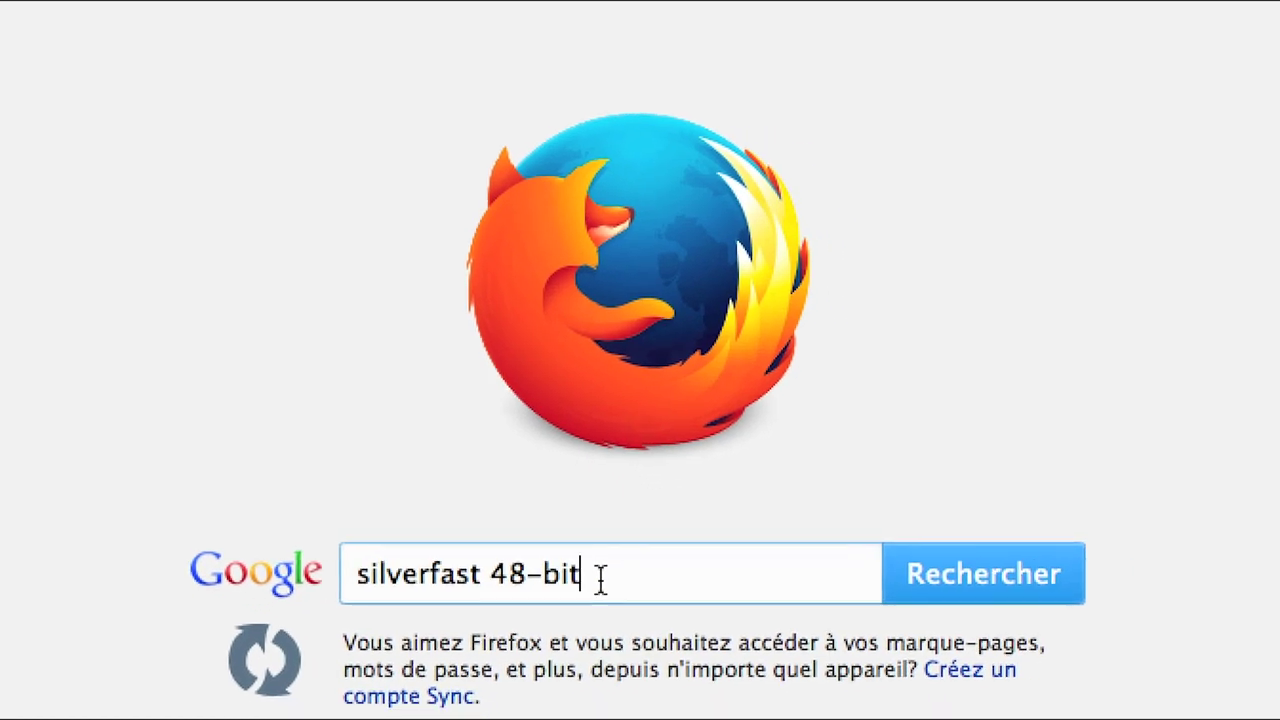
drag(685, 595, 450, 595)
click(723, 591)
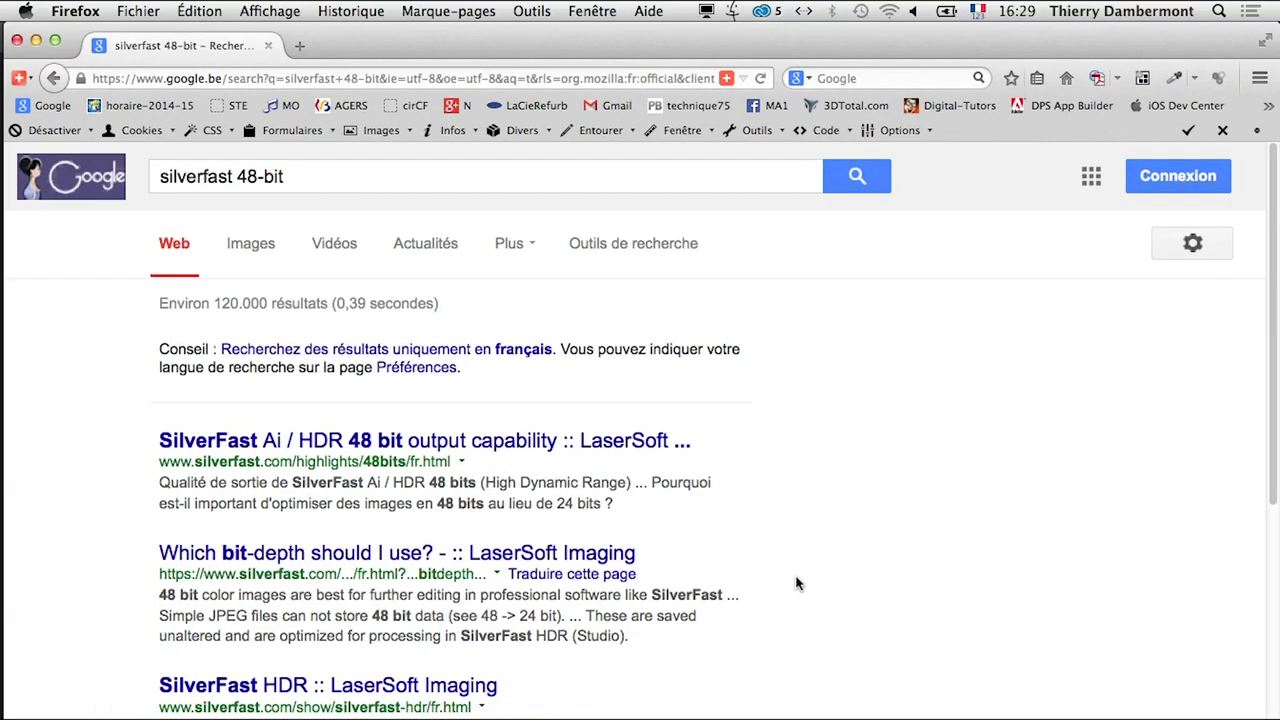
- Open the SilverFast 48 bit output page and highlight '48 bits' and 'SilverFast HDR'
click(355, 450)
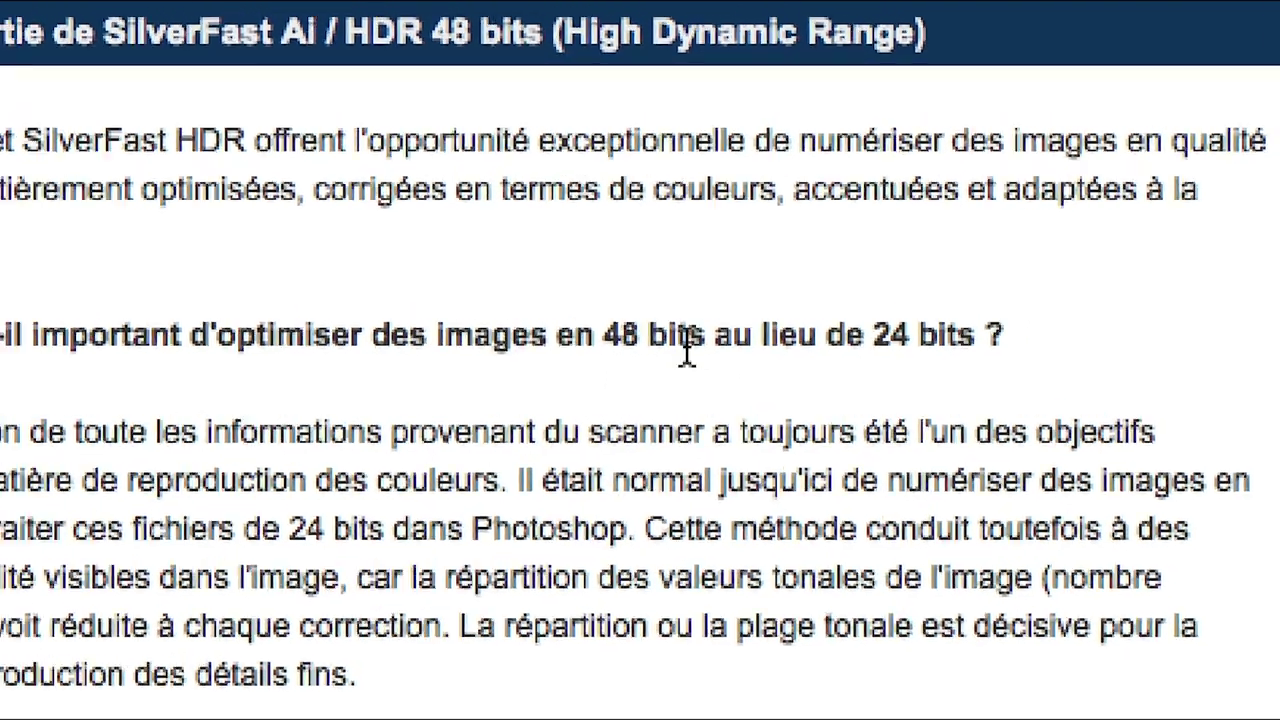
drag(663, 350, 697, 350)
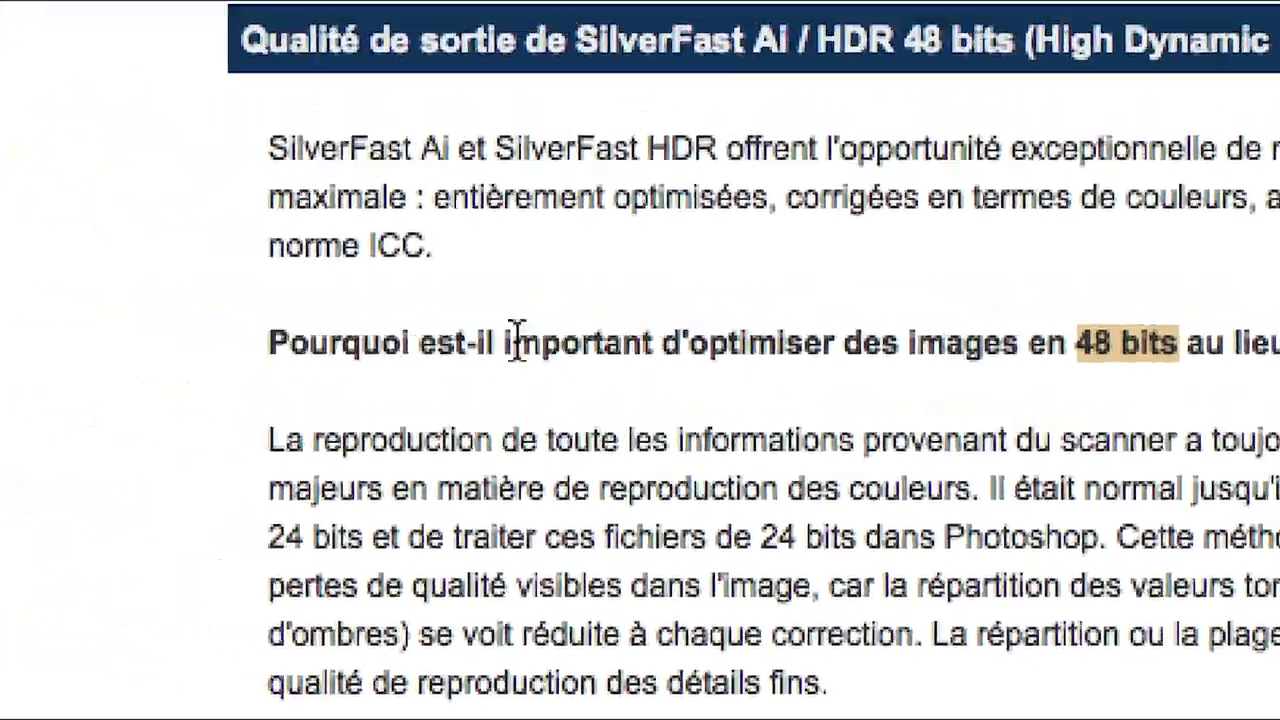
click(514, 285)
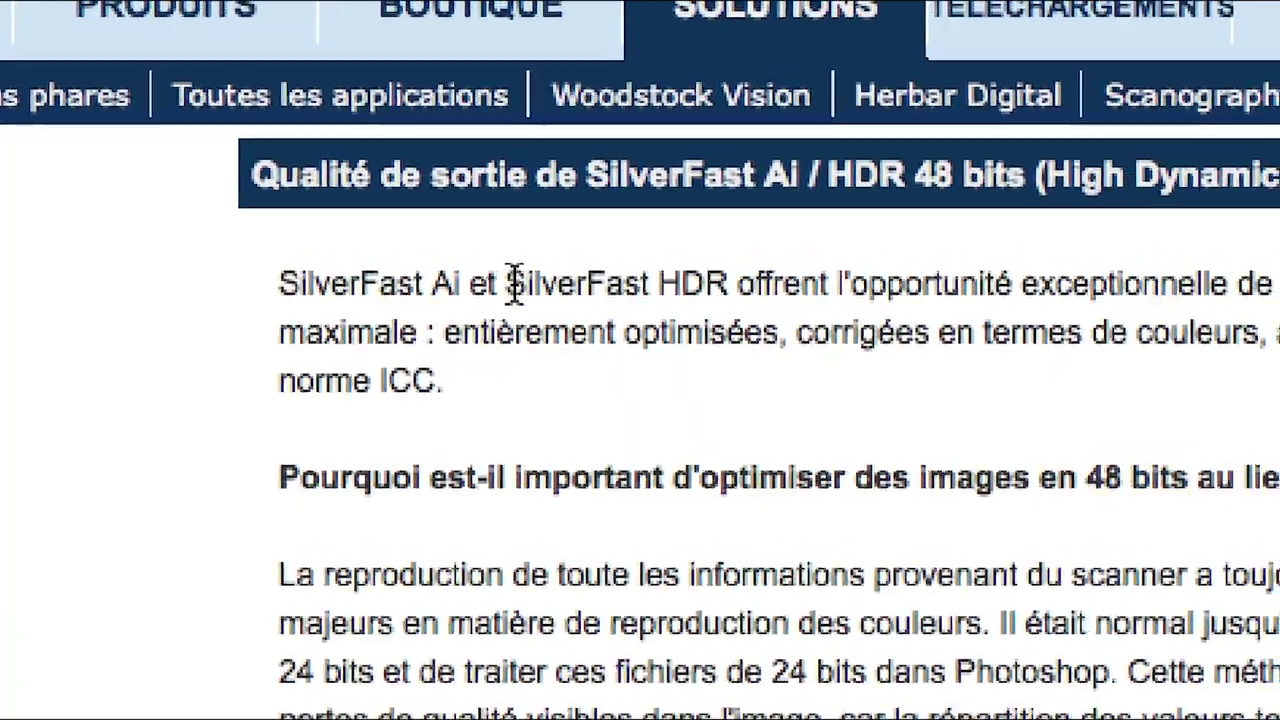
drag(514, 285, 728, 285)
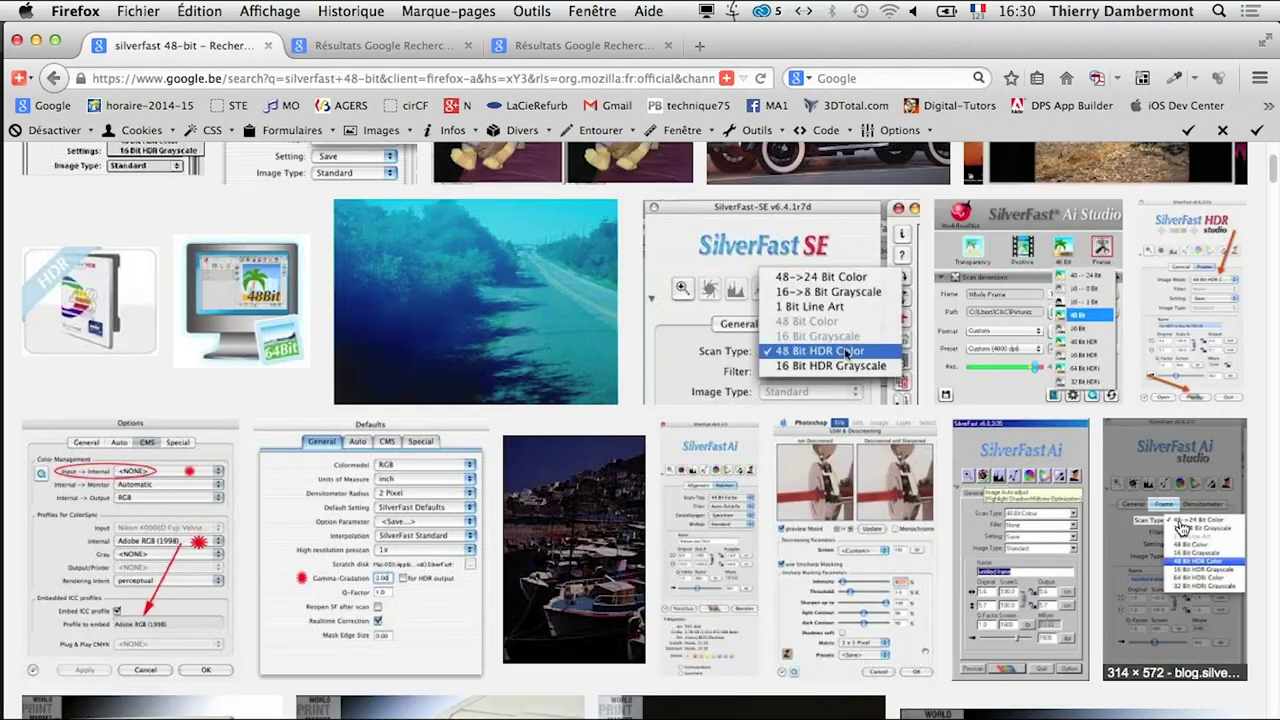
- Open the SilverFast Ai studio scan-types screenshot preview in a new tab
right_click(1182, 530)
click(1010, 71)
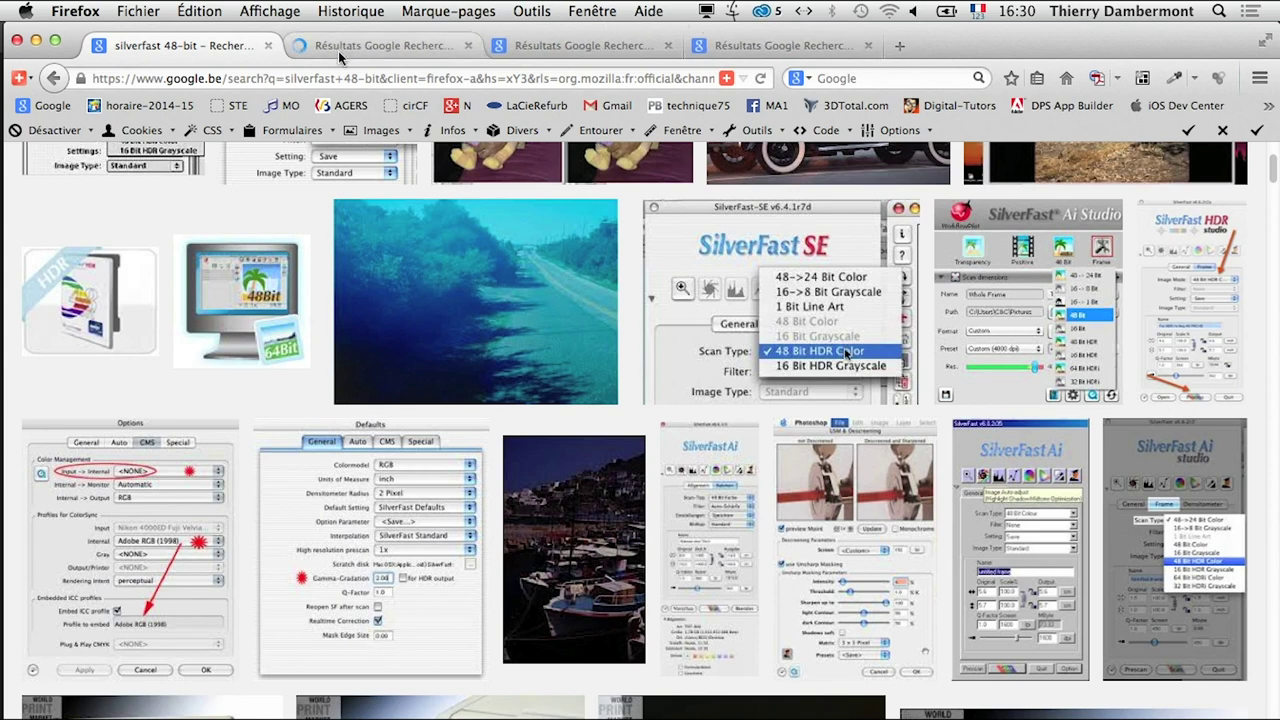
click(345, 50)
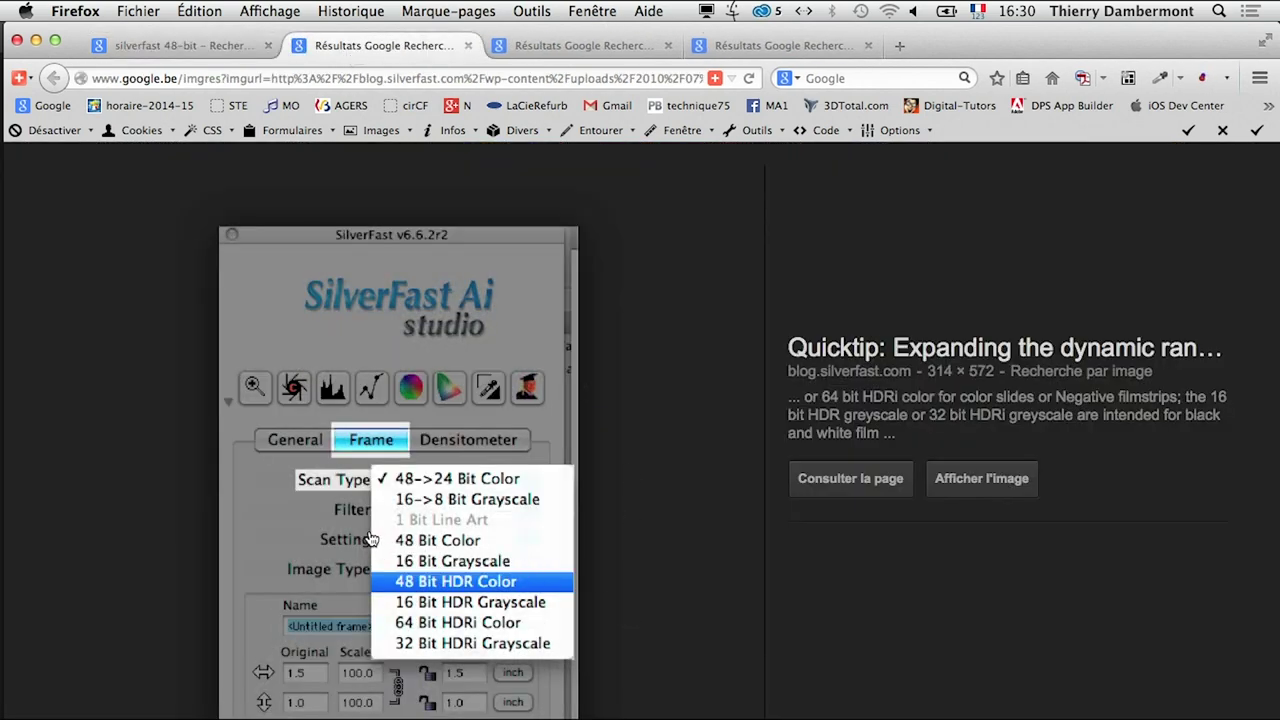
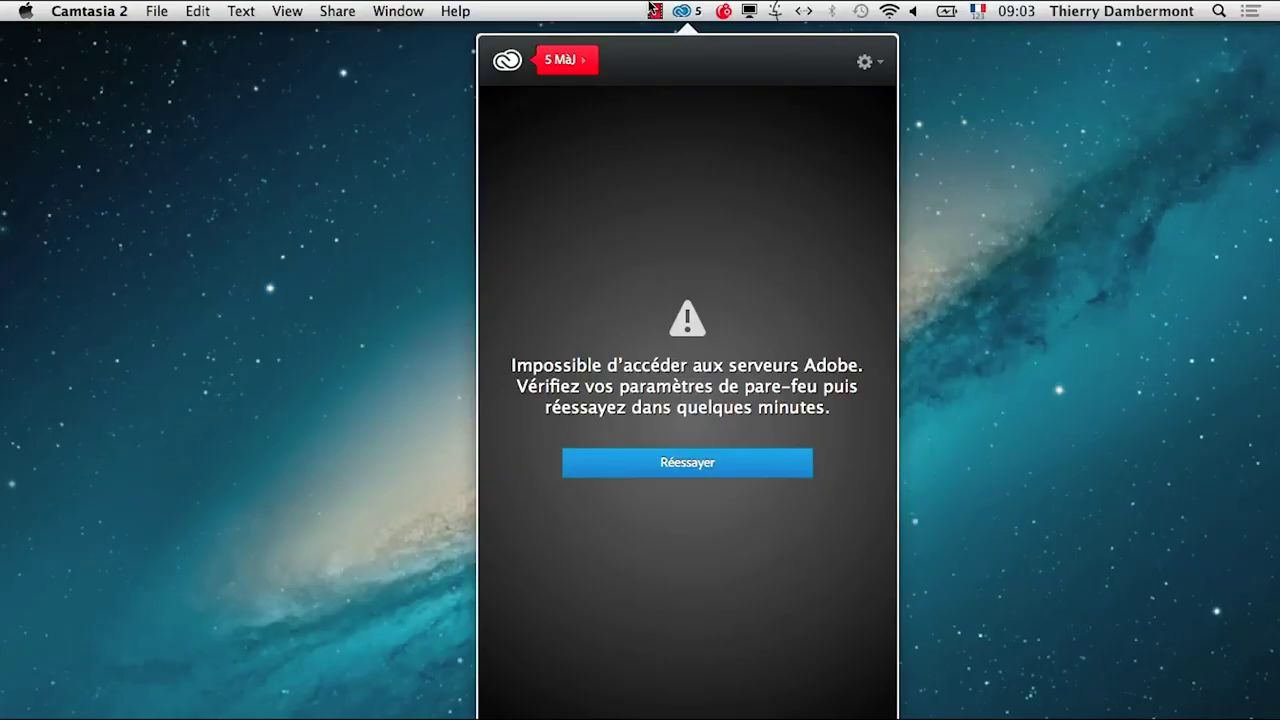
- Dismiss the Creative Cloud panel saying it cannot reach Adobe servers
click(687, 14)
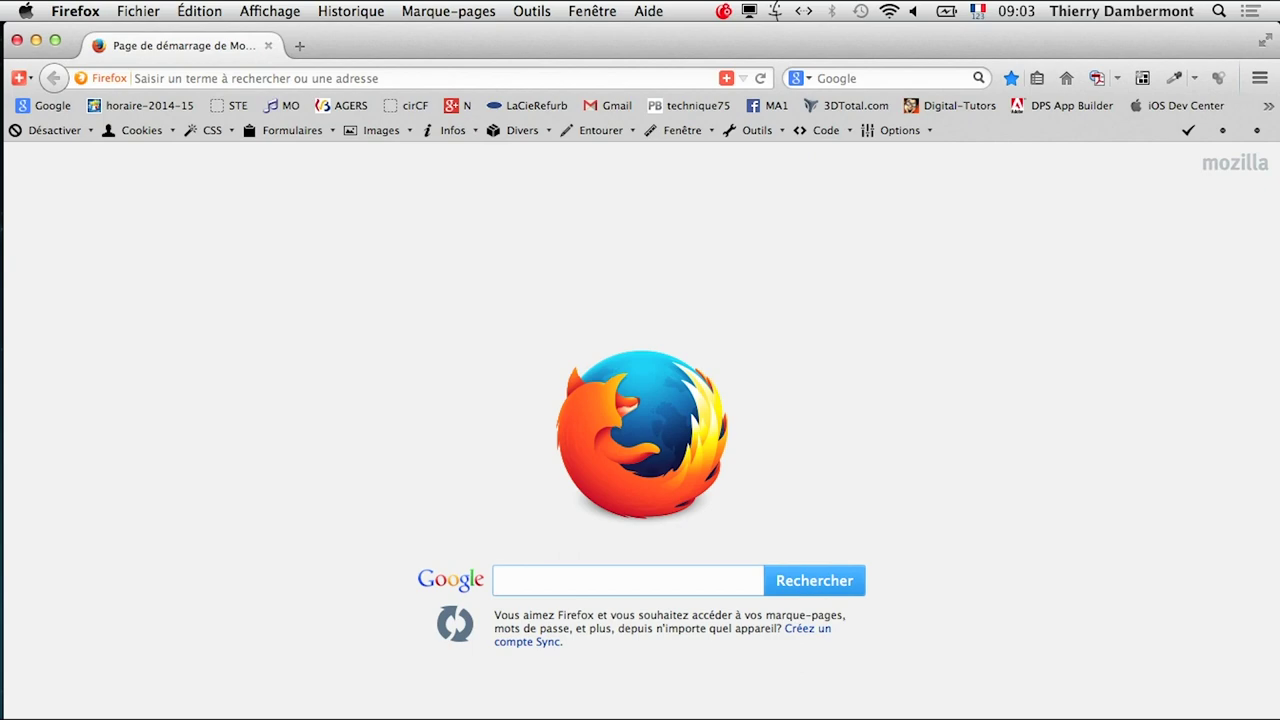
key(super+Tab)
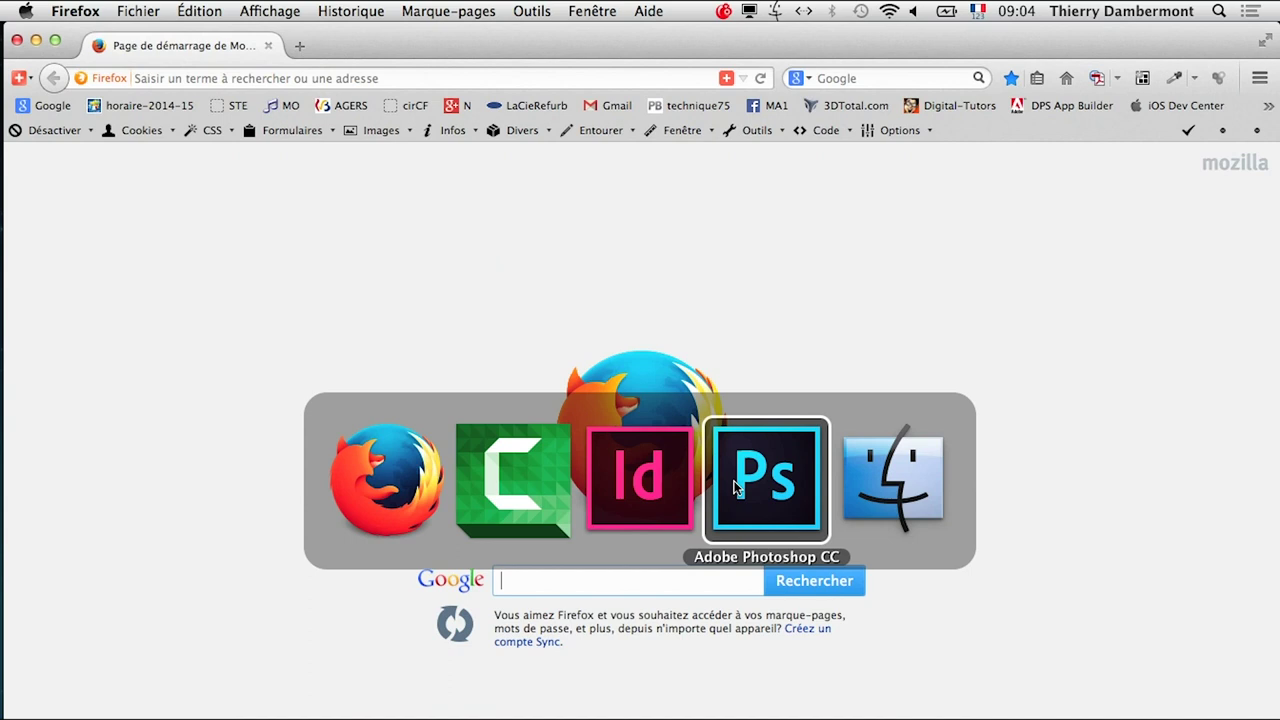
click(705, 507)
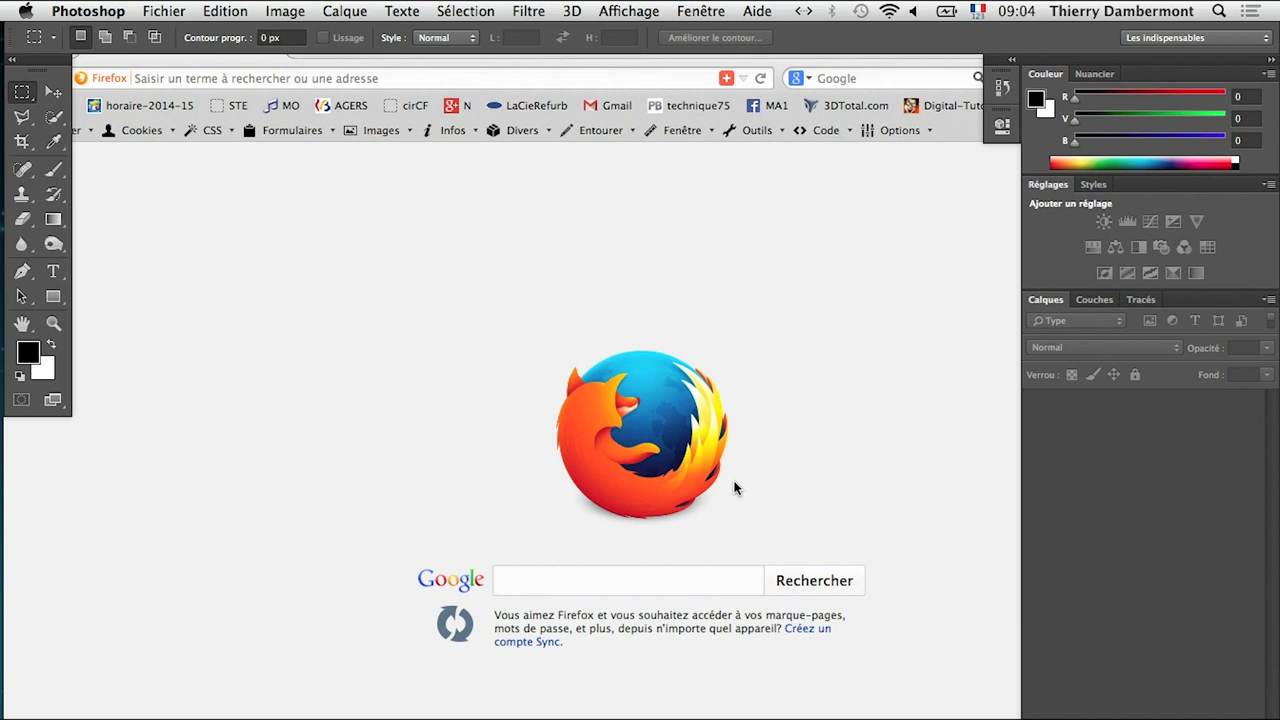
click(406, 563)
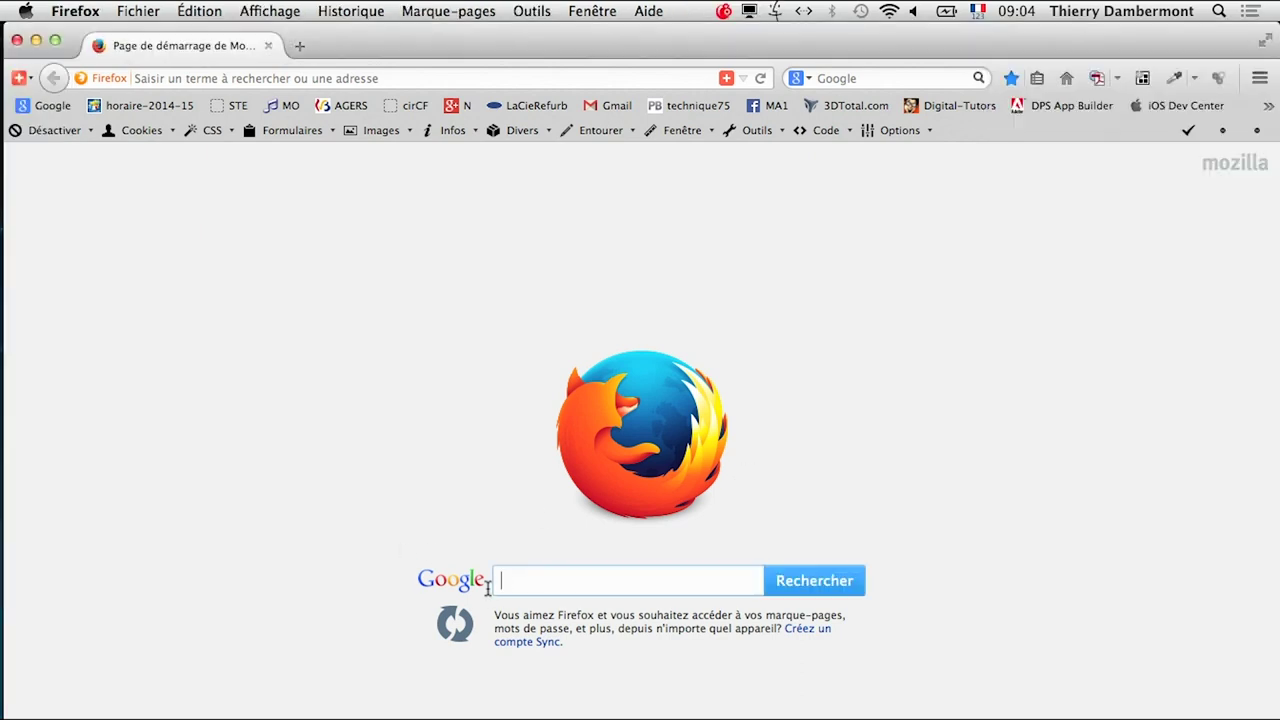
- Search Google for animal "public domain" and show the image results
text(ani)
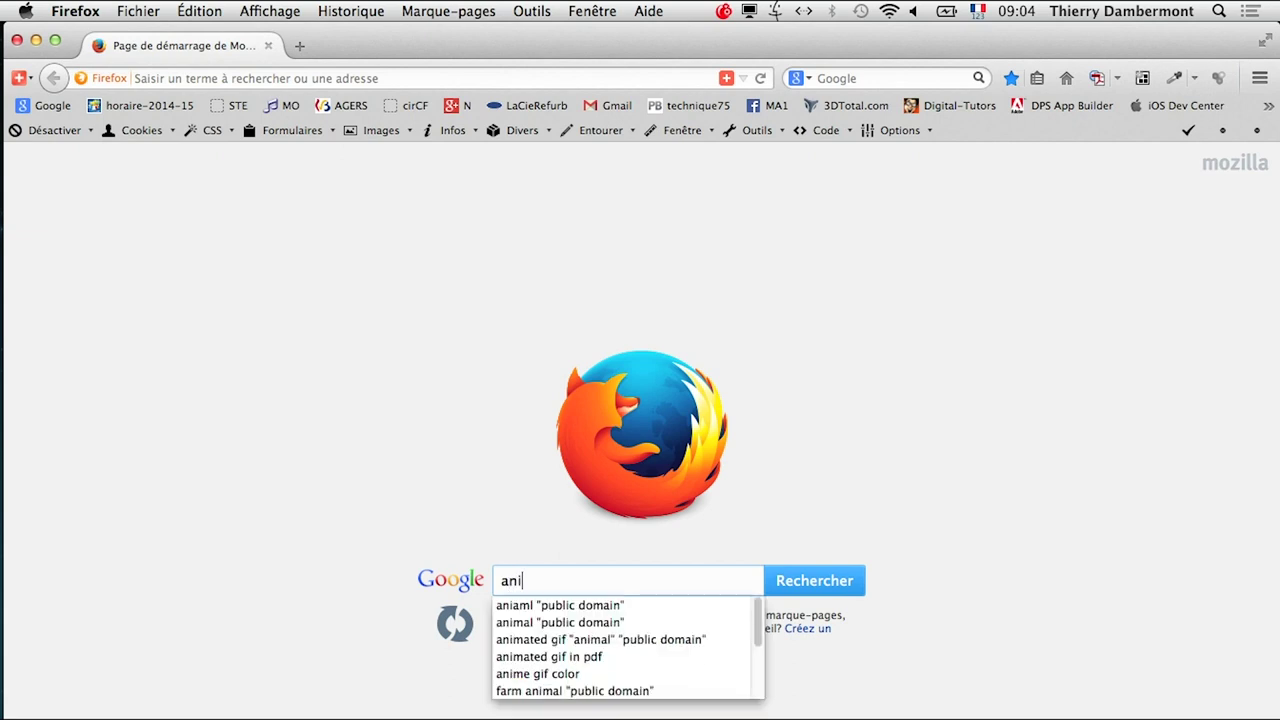
text(mal)
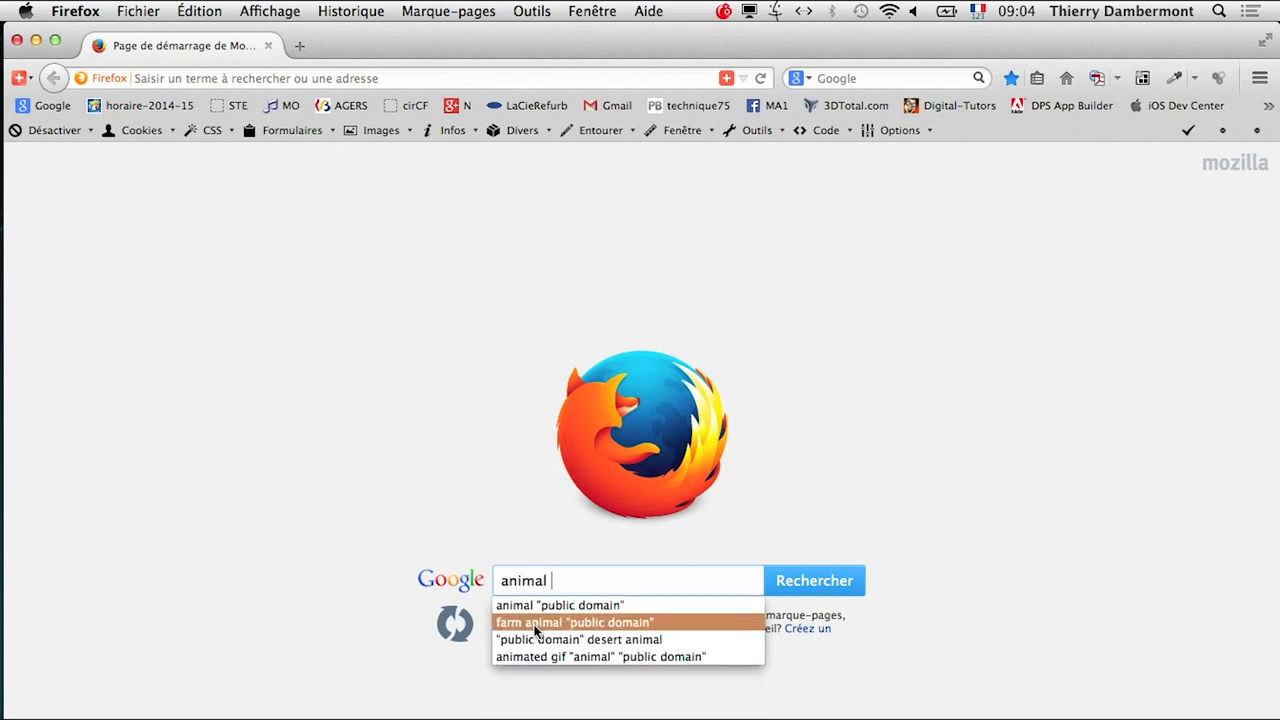
click(545, 605)
click(835, 581)
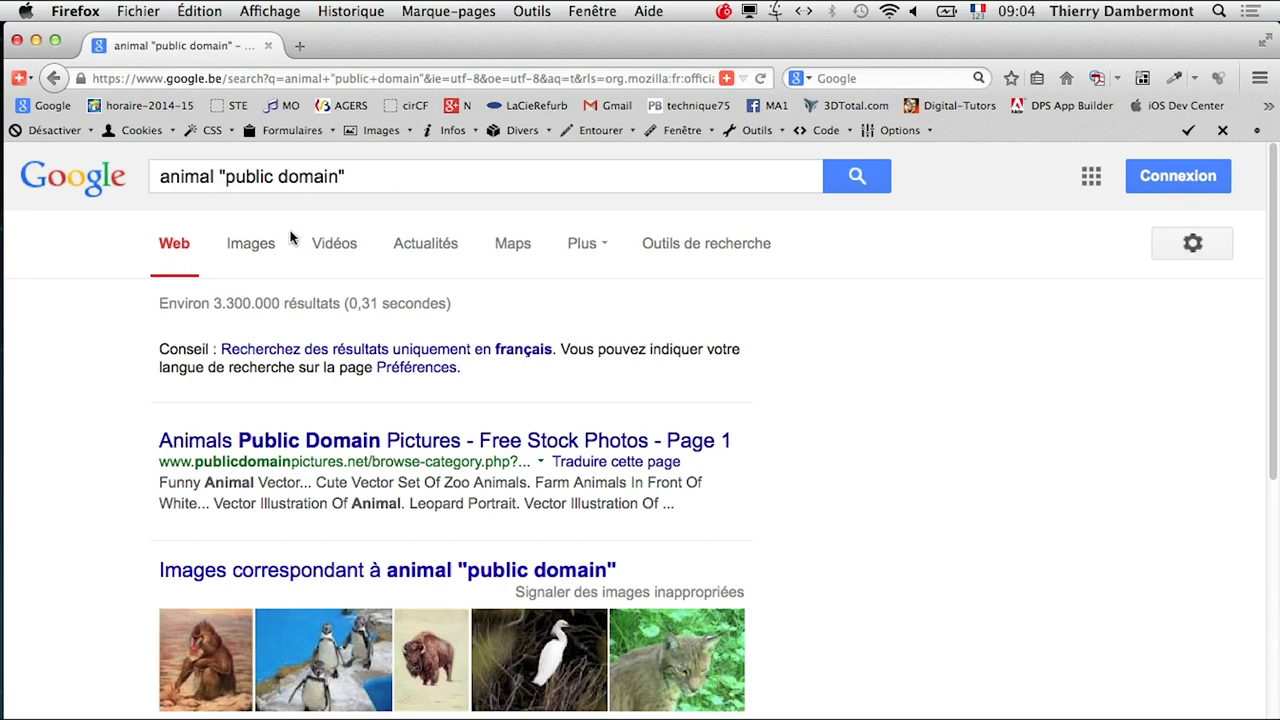
click(265, 245)
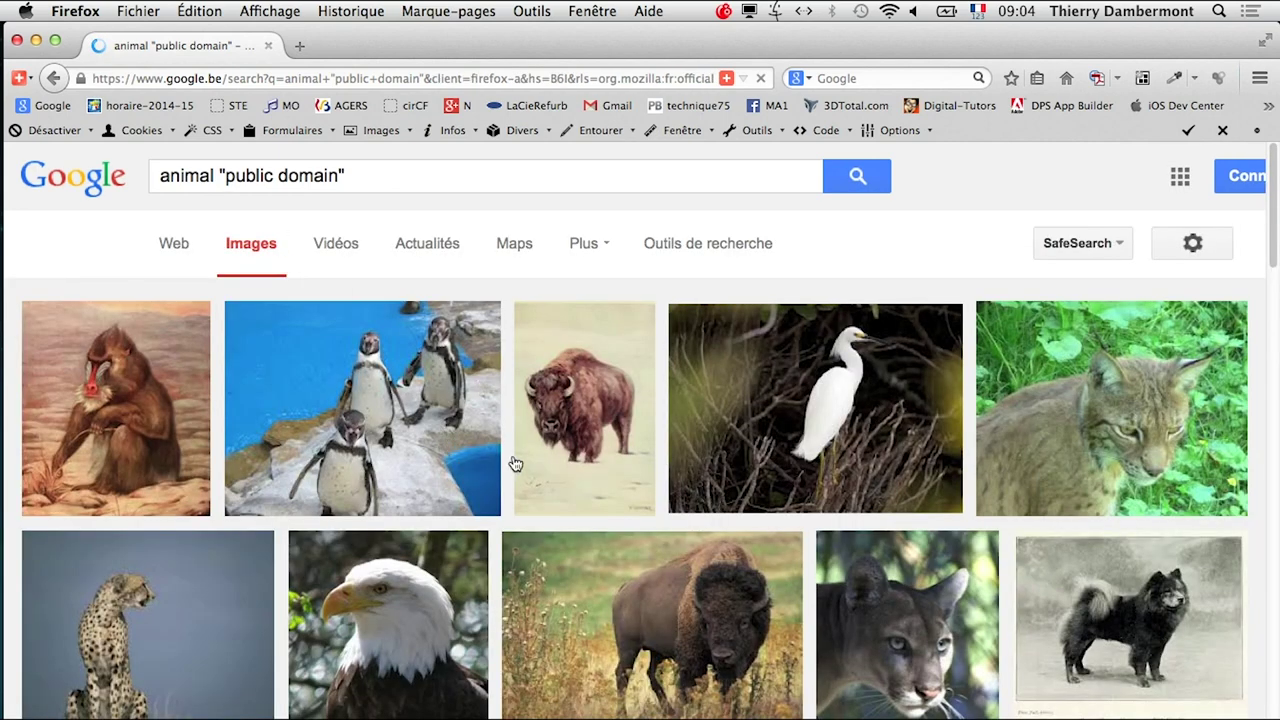
scroll(527, 449, down, 3)
- Open the bison, eagle and cheetah results each in a new tab
right_click(630, 450)
click(657, 463)
right_click(376, 468)
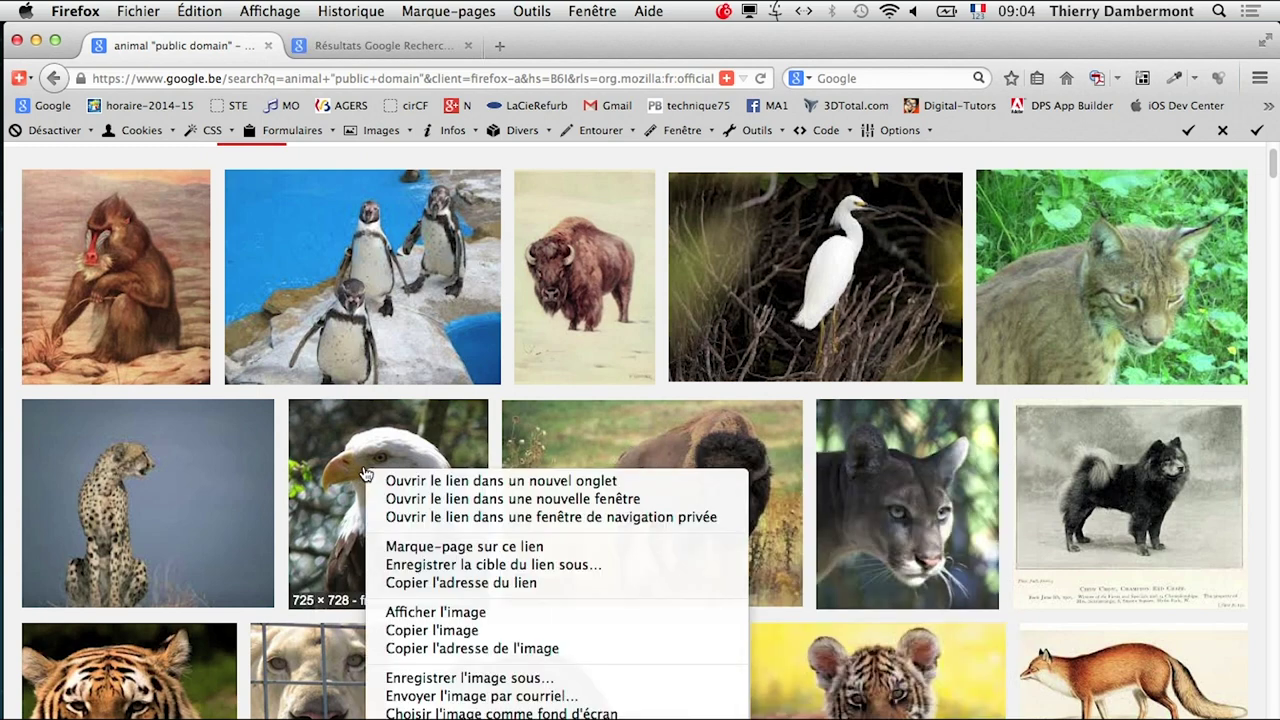
click(400, 477)
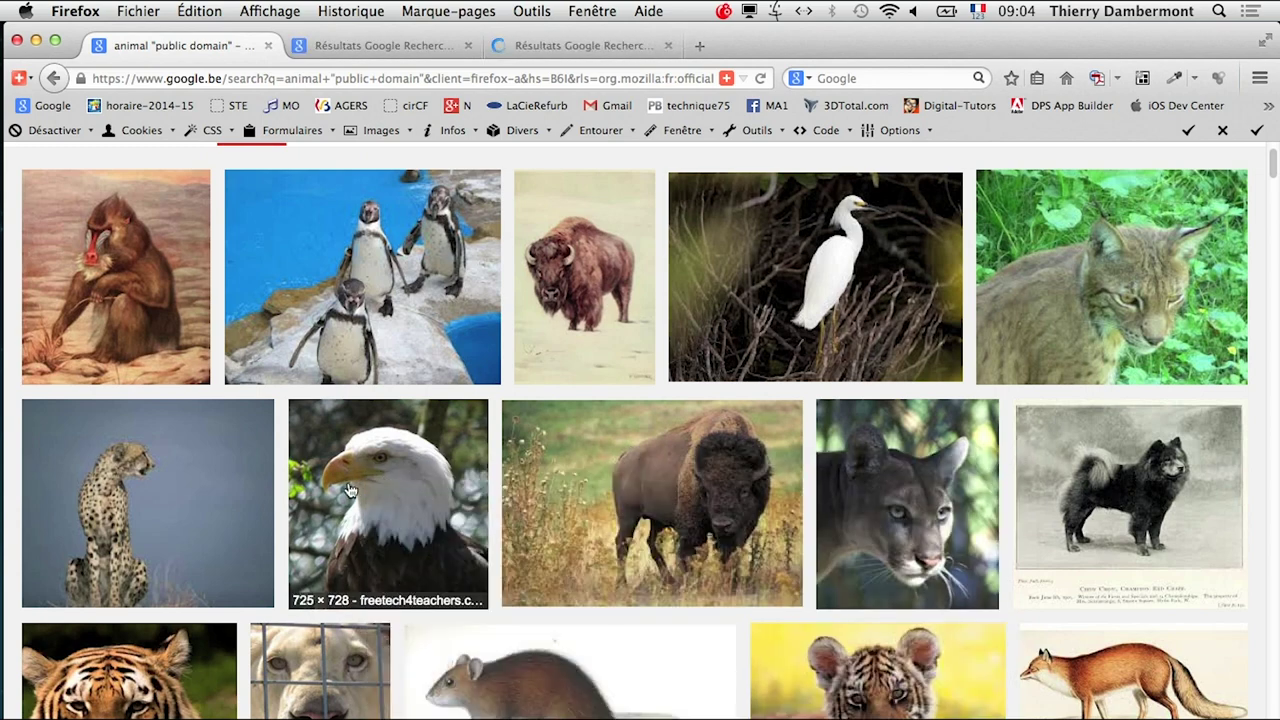
right_click(188, 496)
click(205, 491)
- Visit the bison's source page and view the eagle standalone, then return to the cheetah preview
click(362, 42)
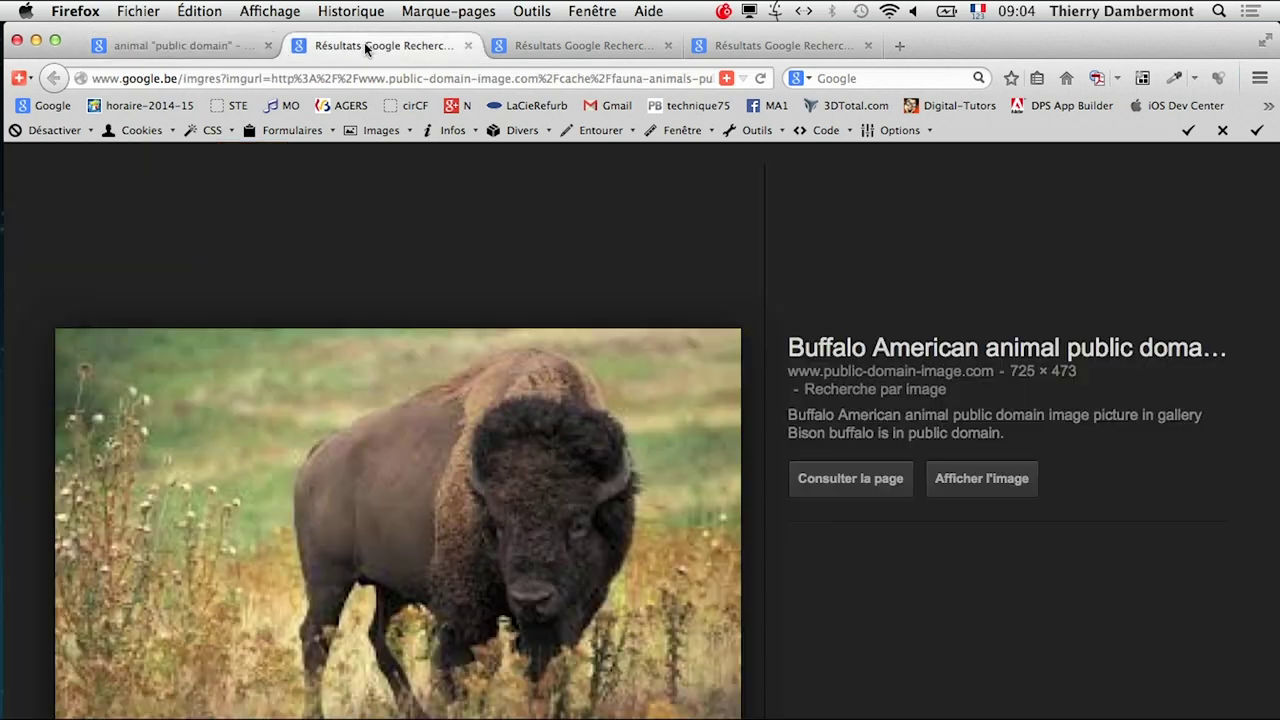
click(943, 478)
click(588, 46)
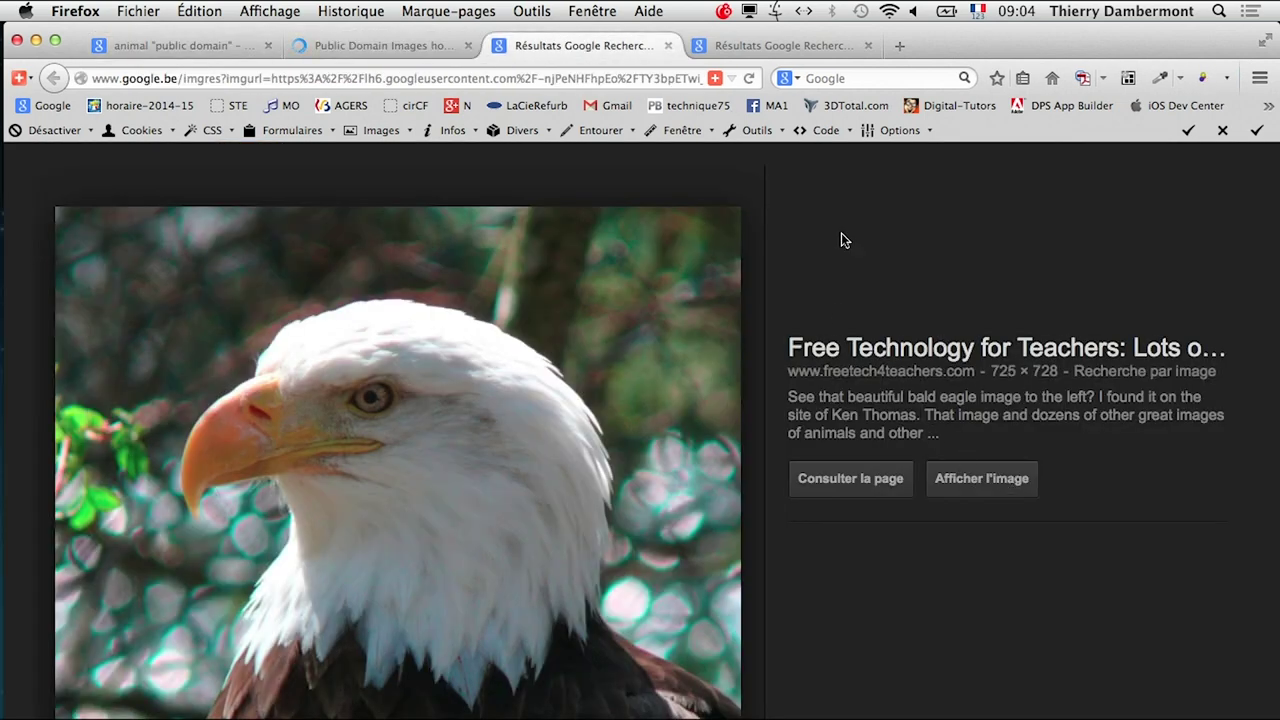
click(745, 46)
click(1003, 479)
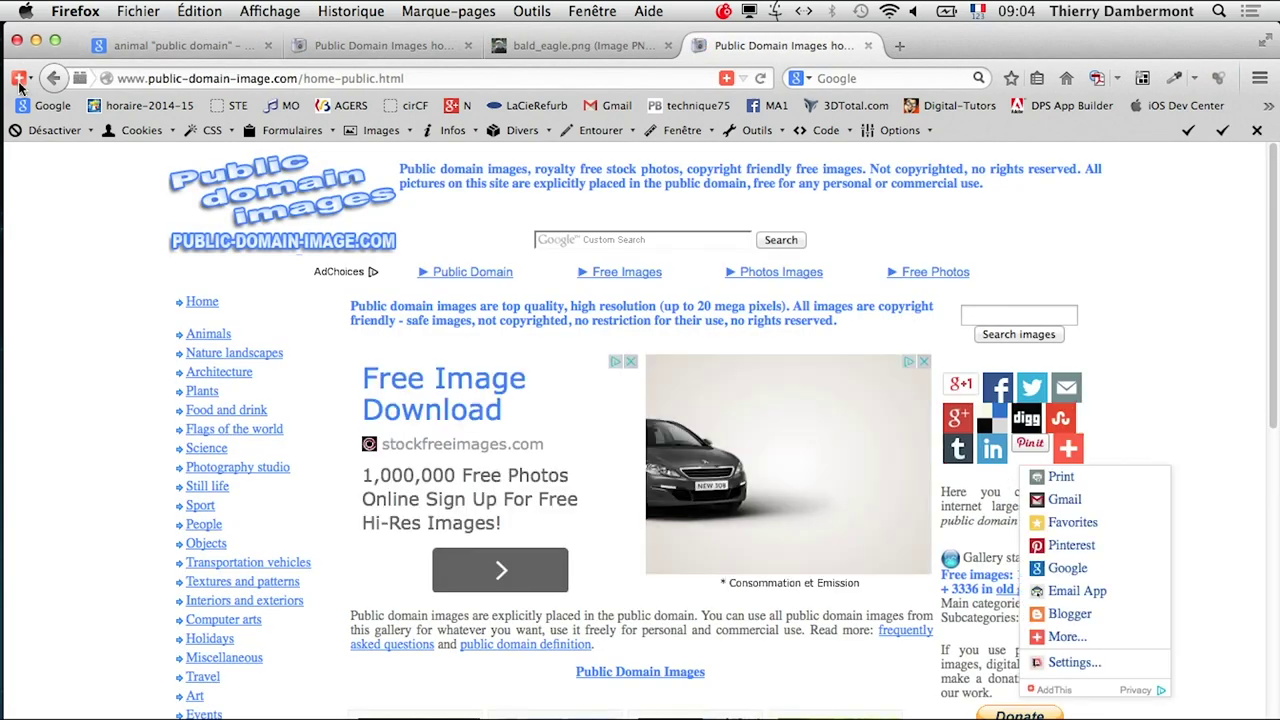
click(53, 78)
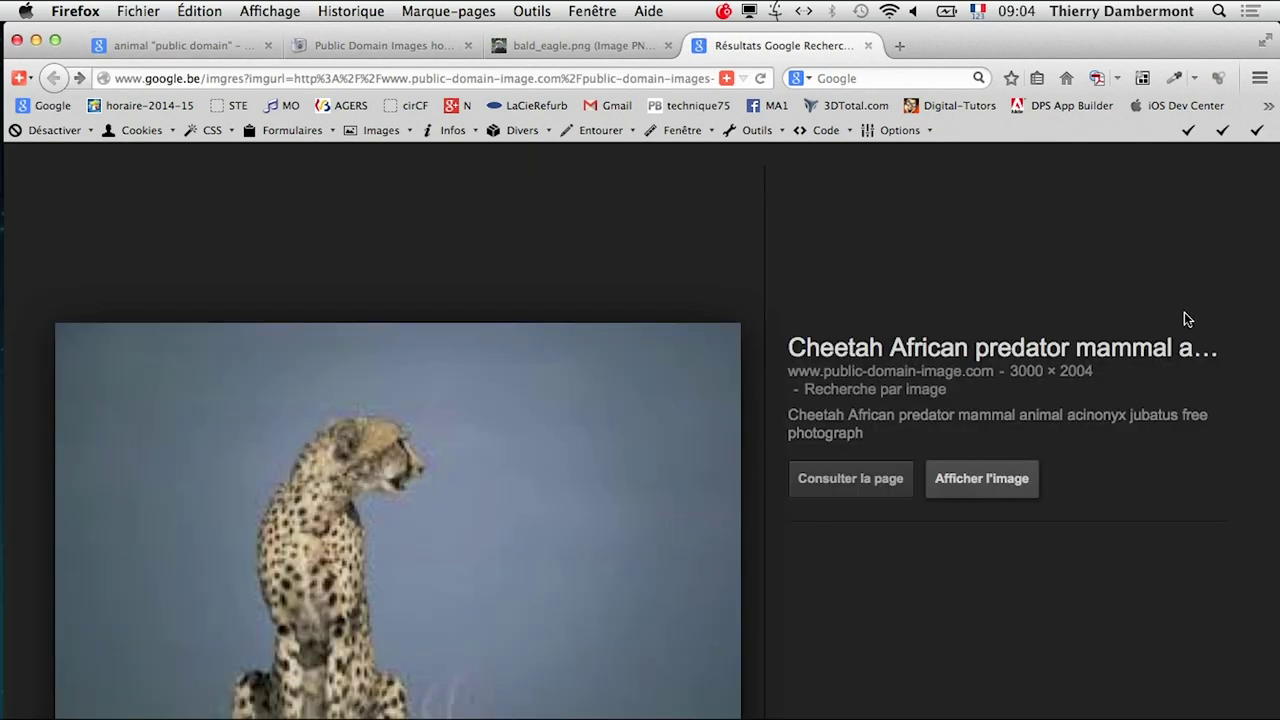
- Search by the cheetah image, reset page zoom, and open one cheetah size result's source page
click(903, 389)
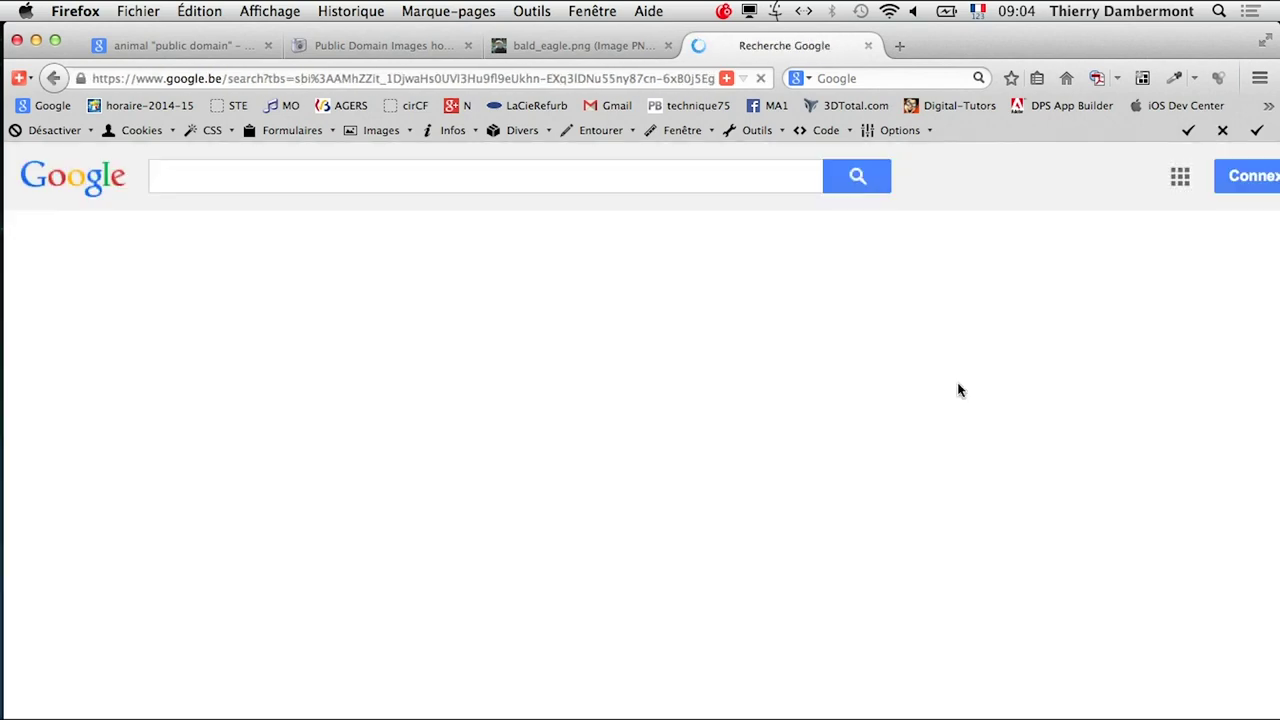
click(270, 11)
mouse_move(269, 81)
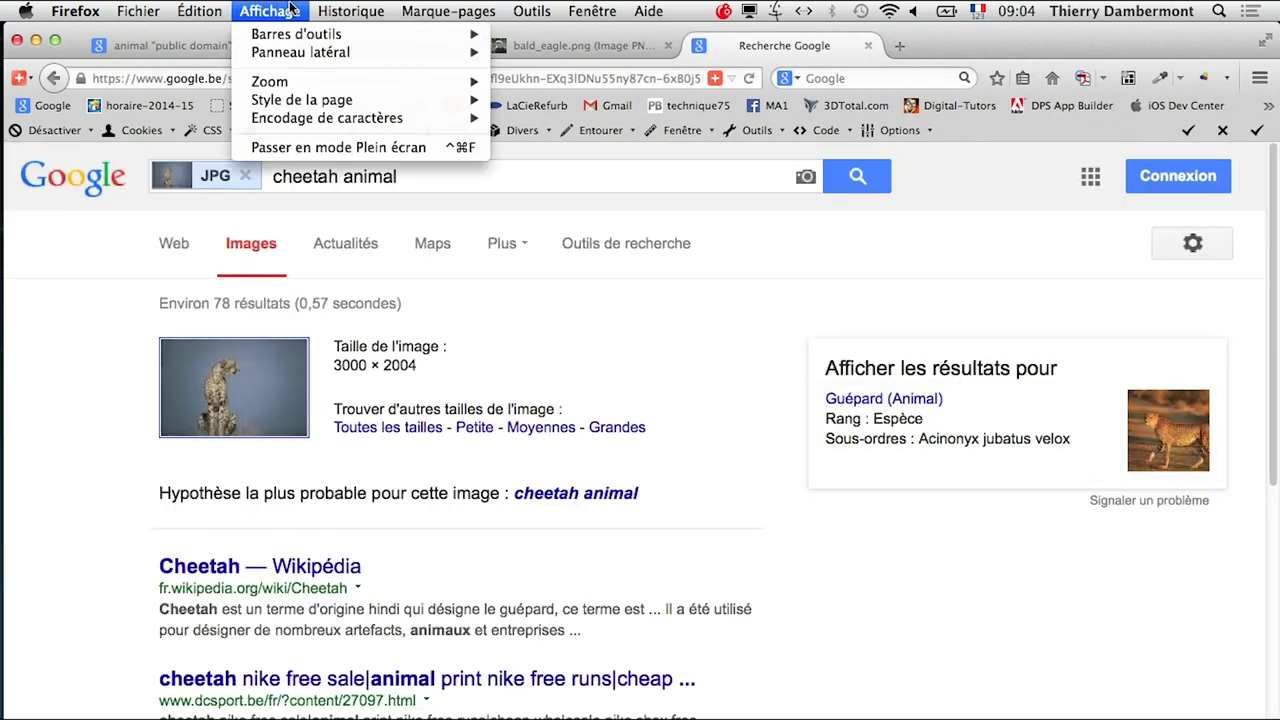
click(534, 129)
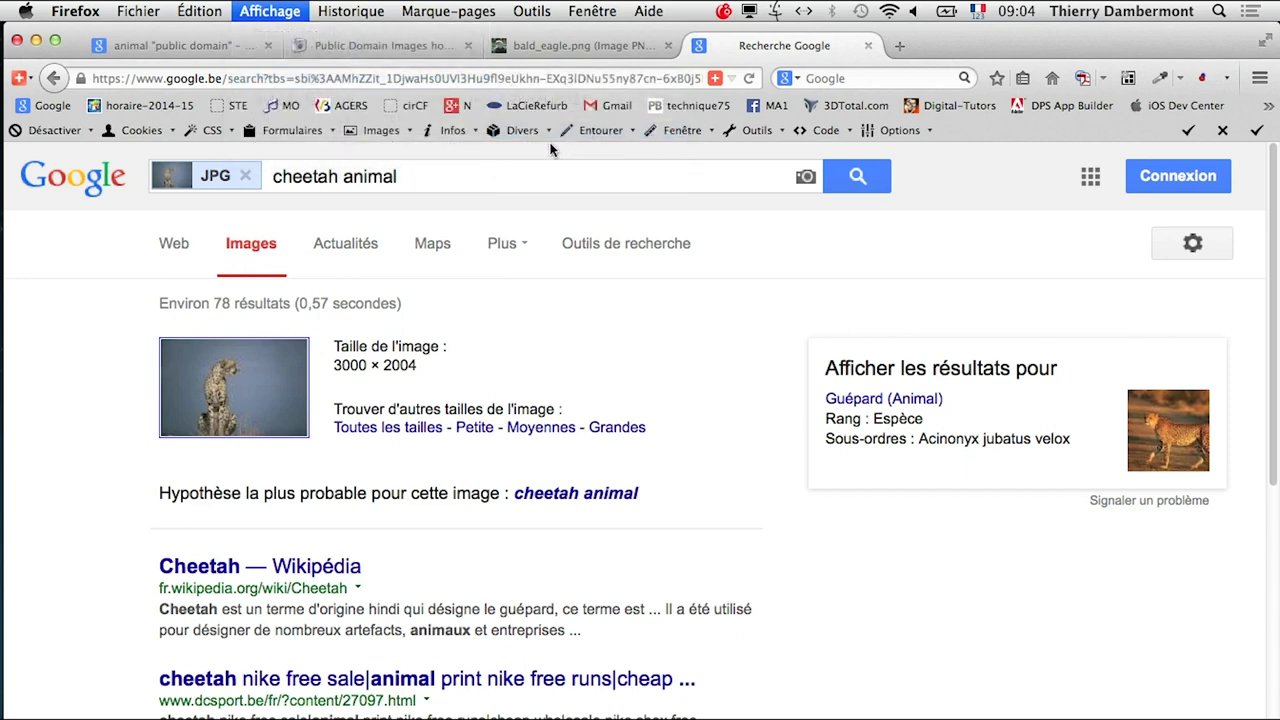
click(288, 380)
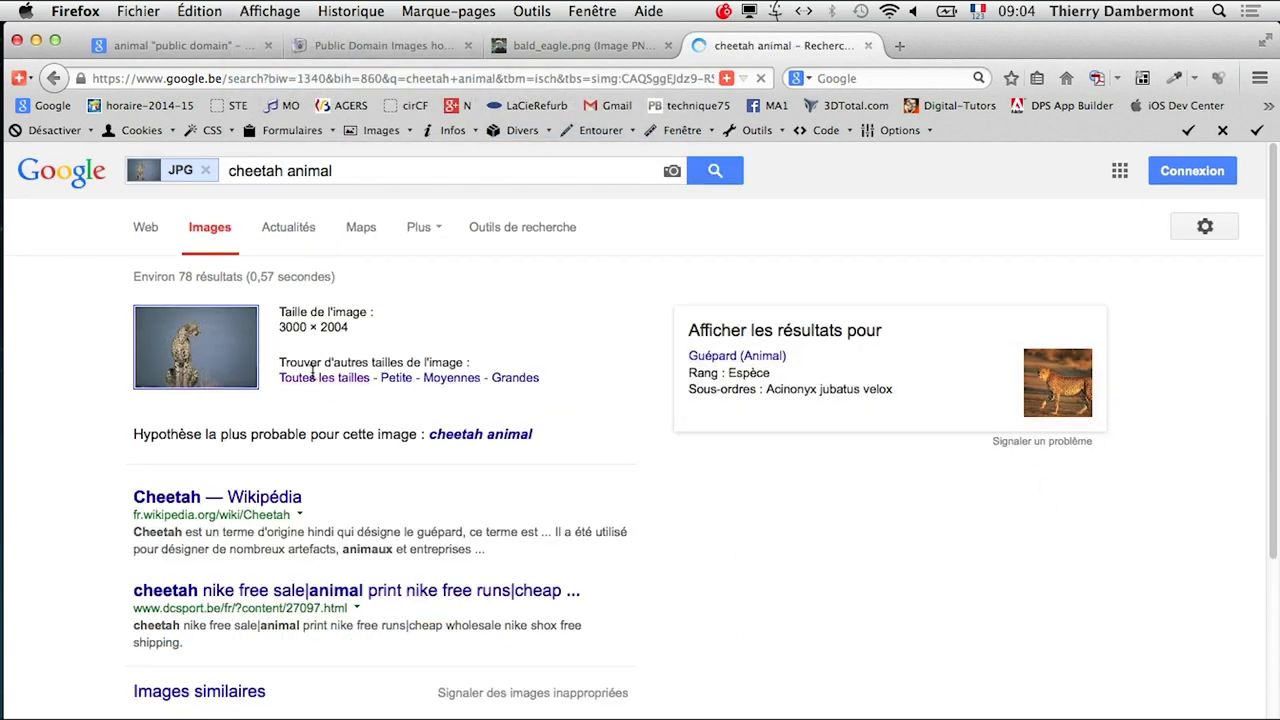
right_click(211, 382)
click(211, 382)
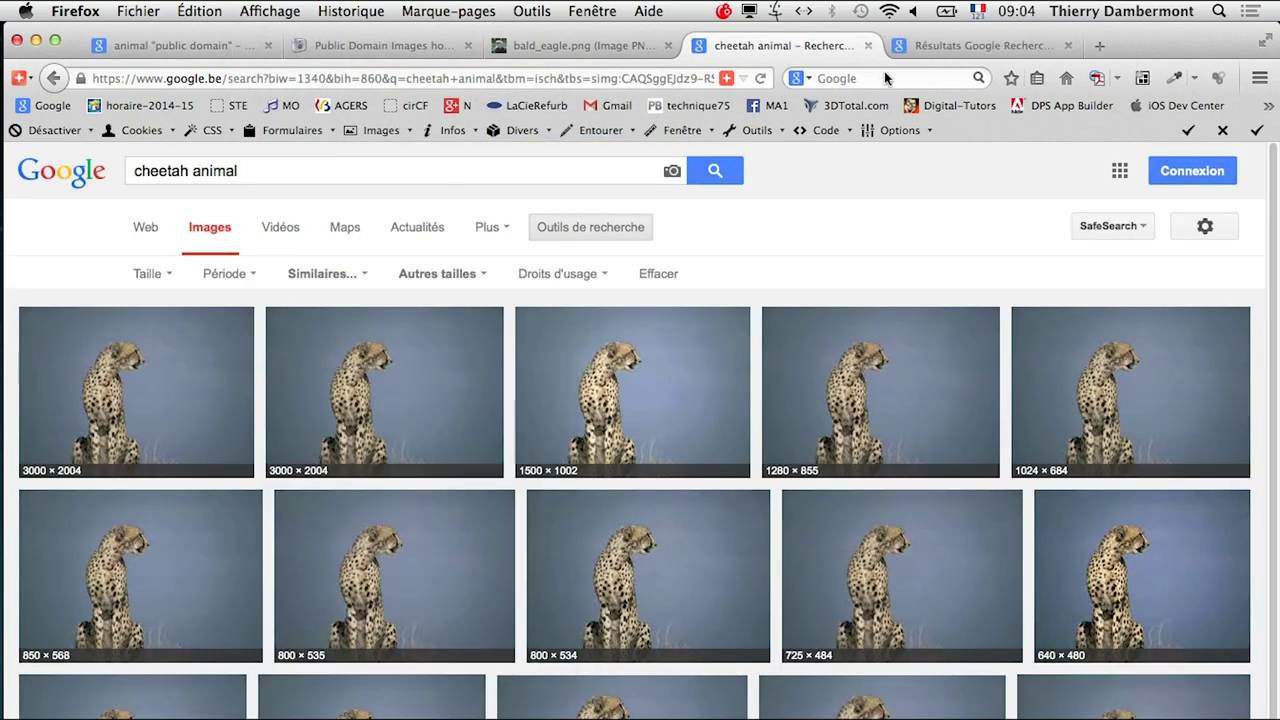
key(ctrl+Tab)
click(1031, 490)
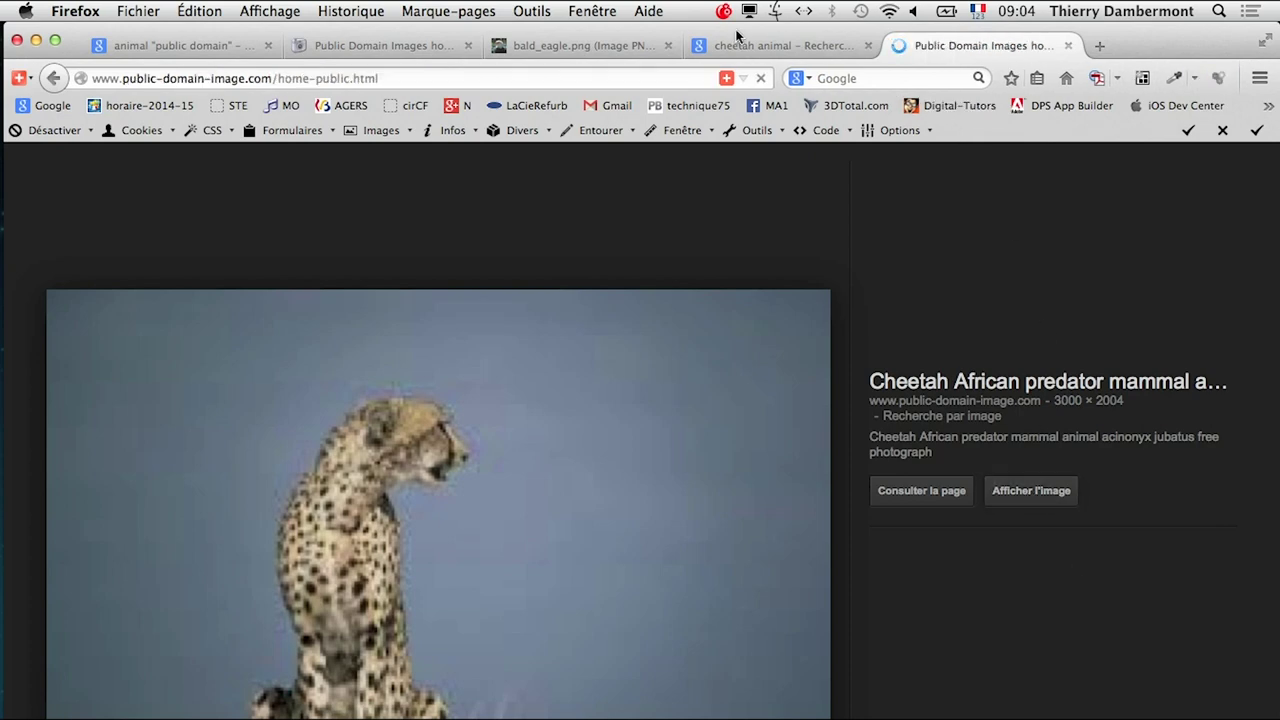
- Open the 3000 × 2004 cheetah result in a new tab and load the full image
click(775, 45)
right_click(463, 356)
click(461, 374)
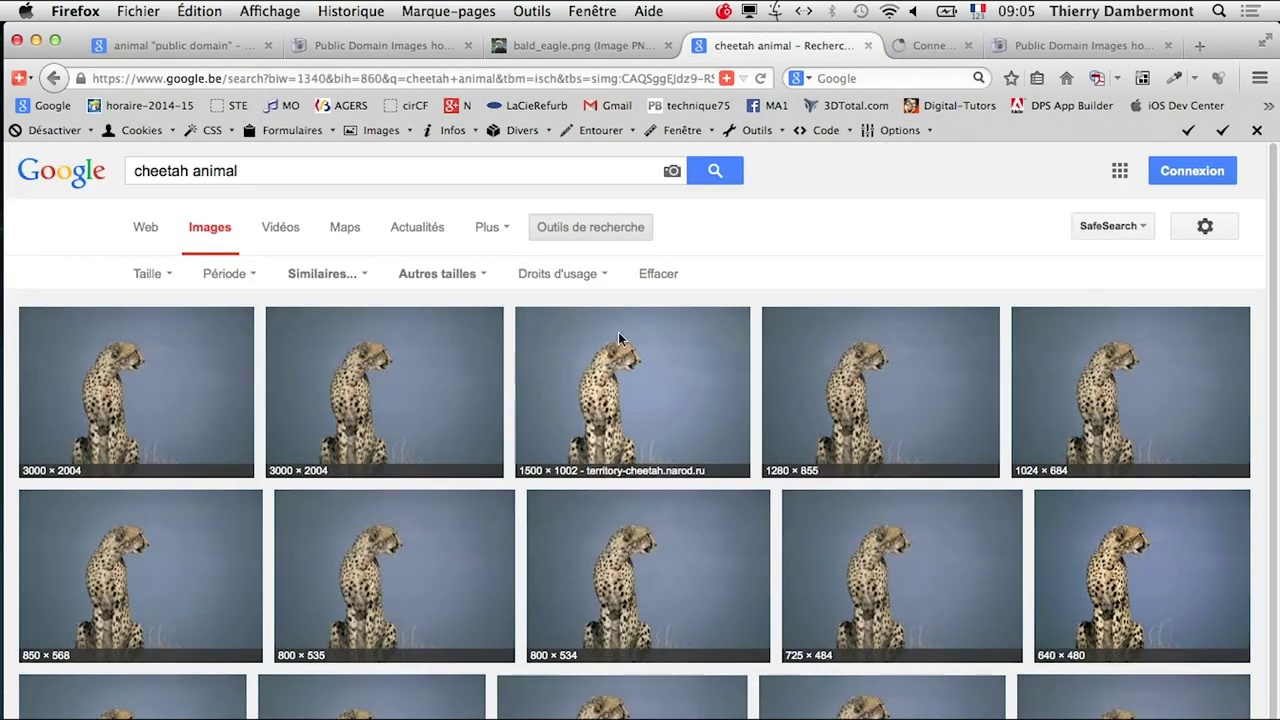
key(ctrl+Tab)
click(1020, 478)
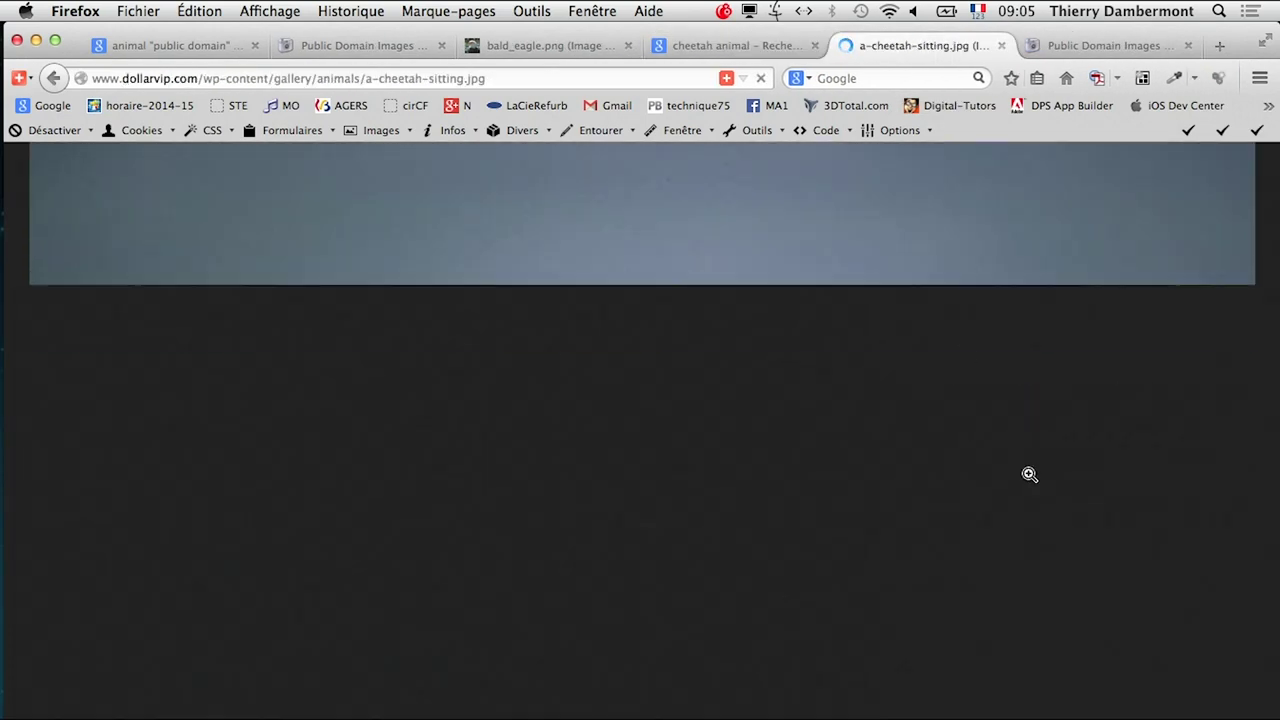
- Save the cheetah image as cheetah.jpg in a new desktop folder PS-20104-09-10
right_click(562, 458)
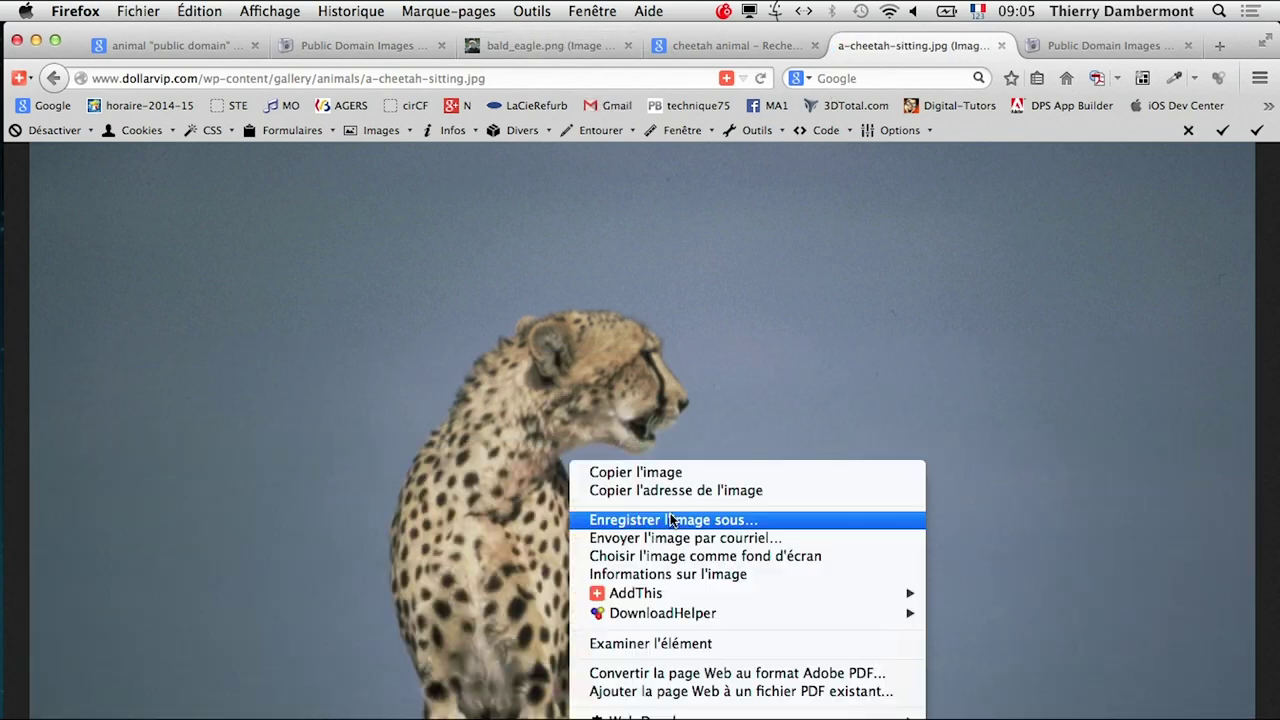
click(705, 517)
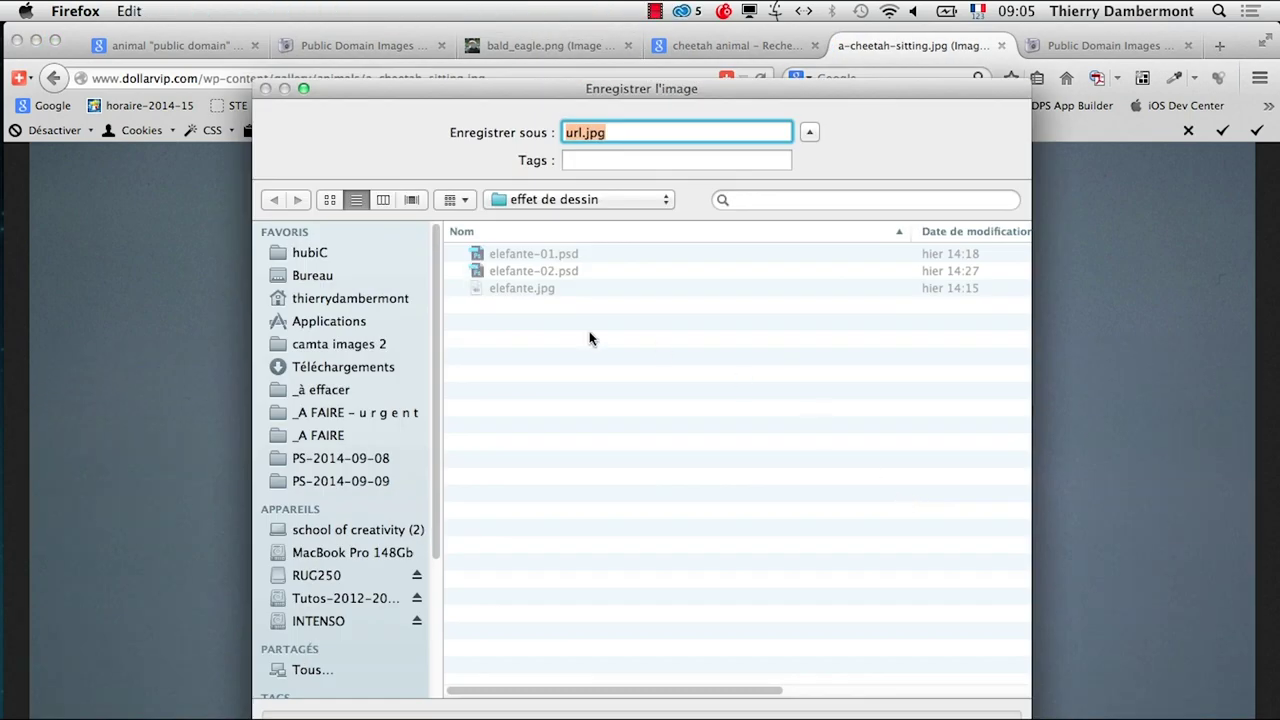
click(328, 279)
key(super+shift+n)
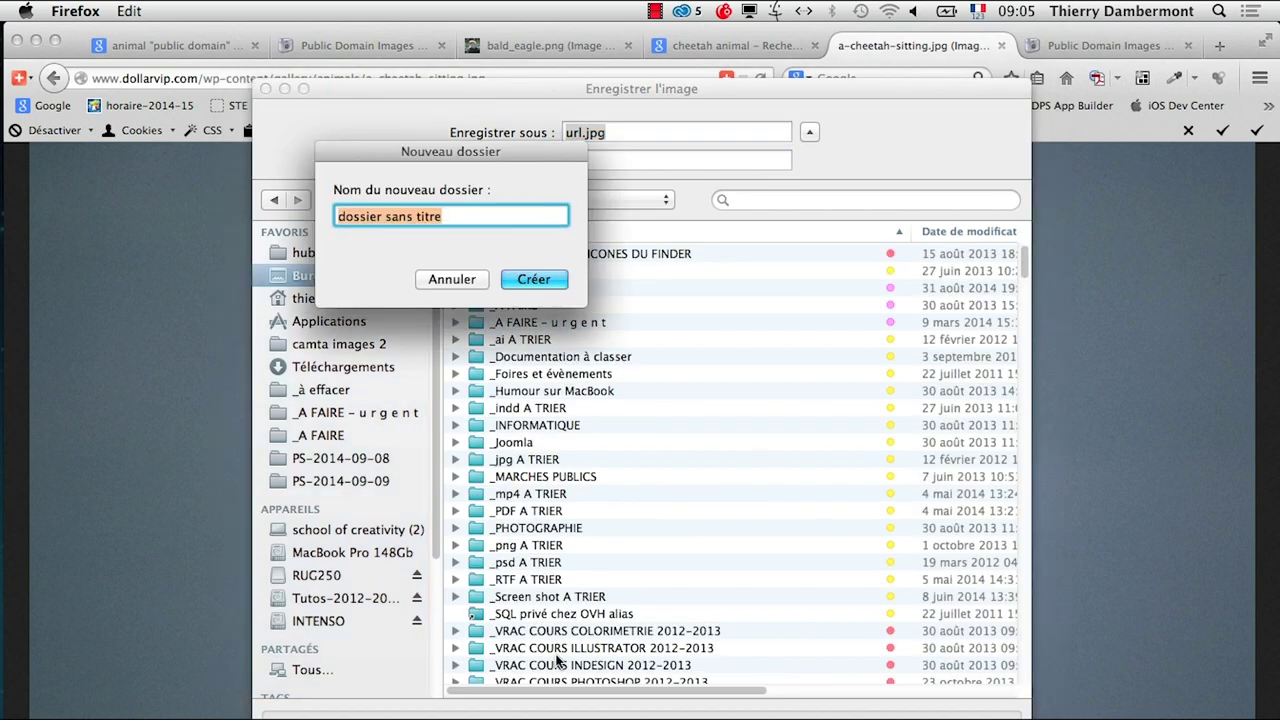
text(PS-2010)
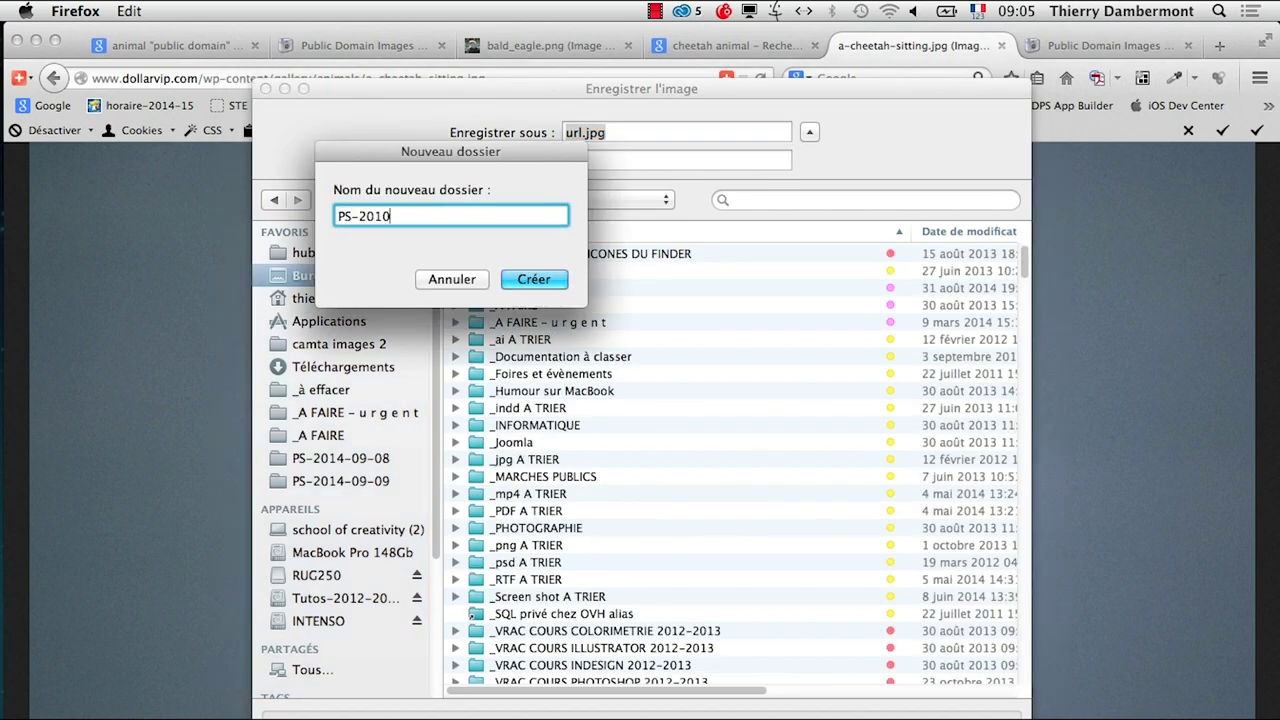
text(4-09)
text(-10)
click(562, 281)
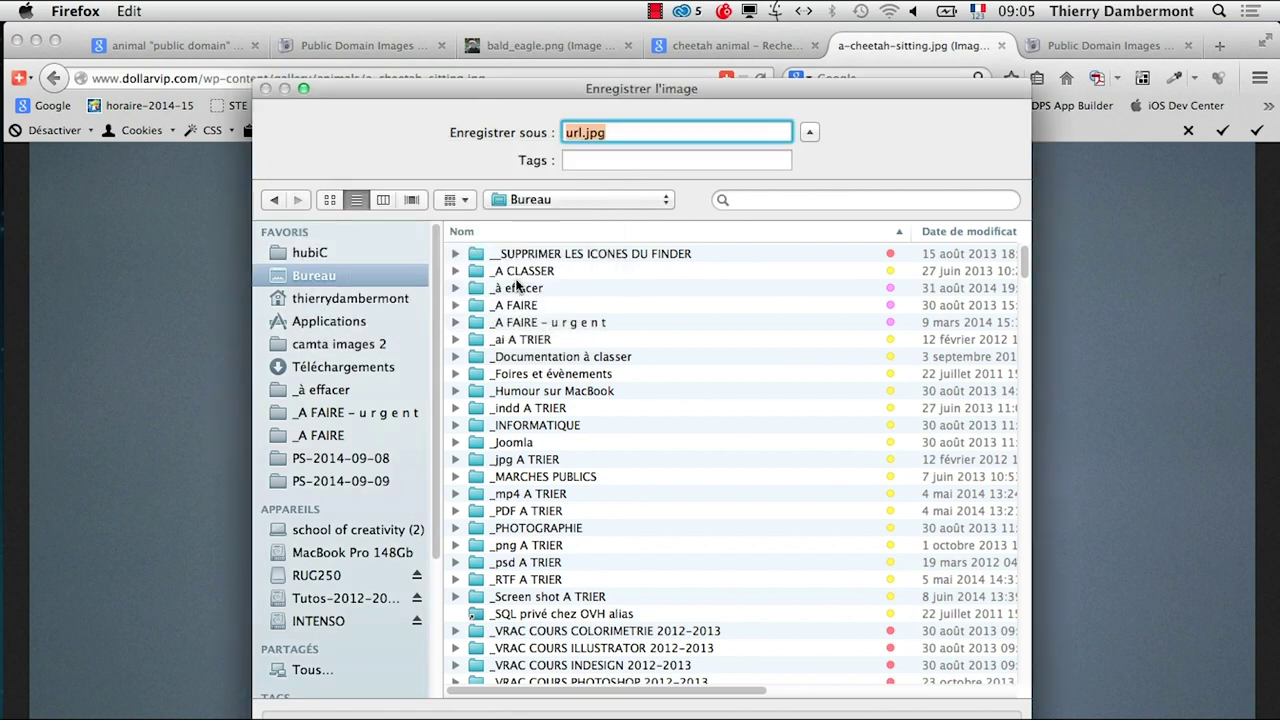
click(584, 130)
double_click(578, 130)
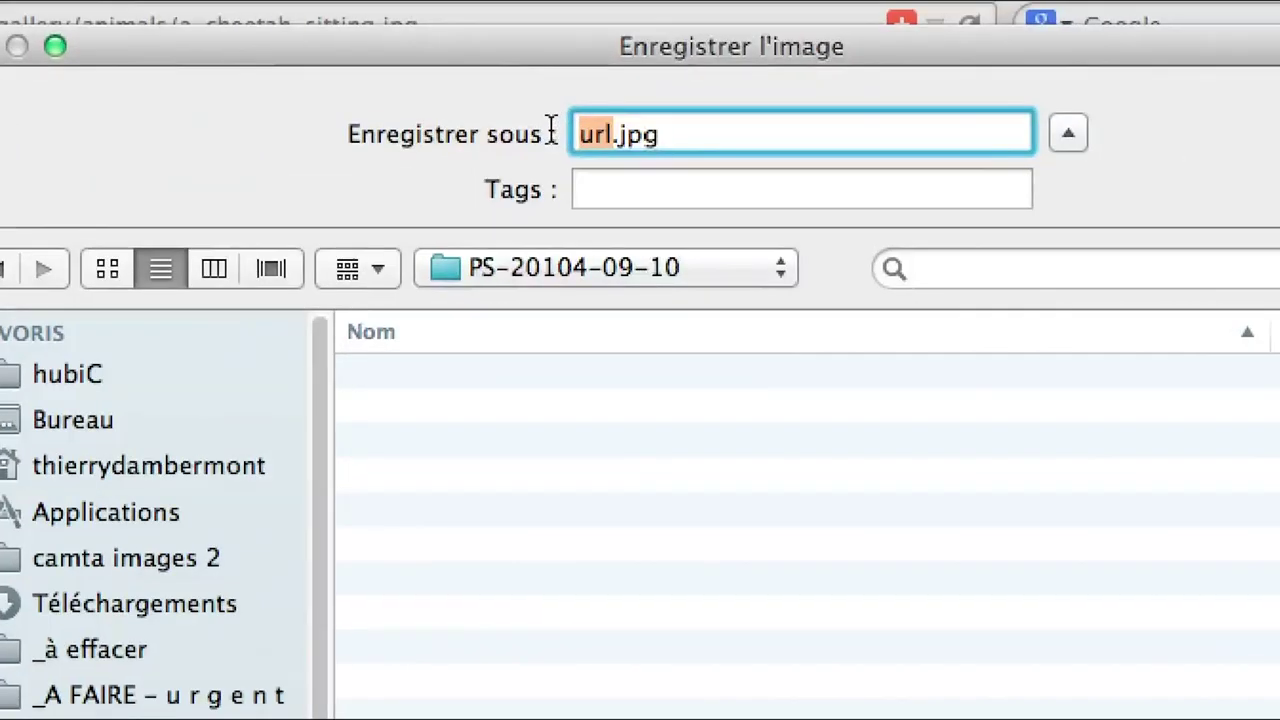
text(cheet)
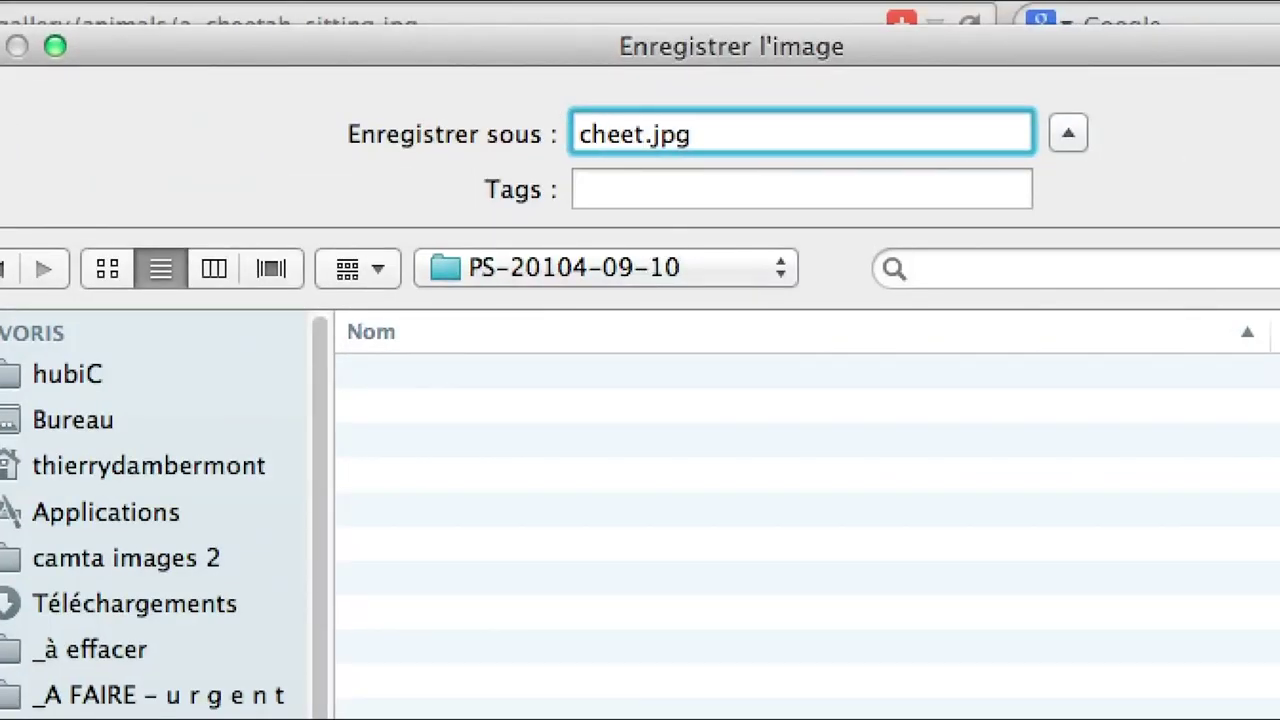
text(ah)
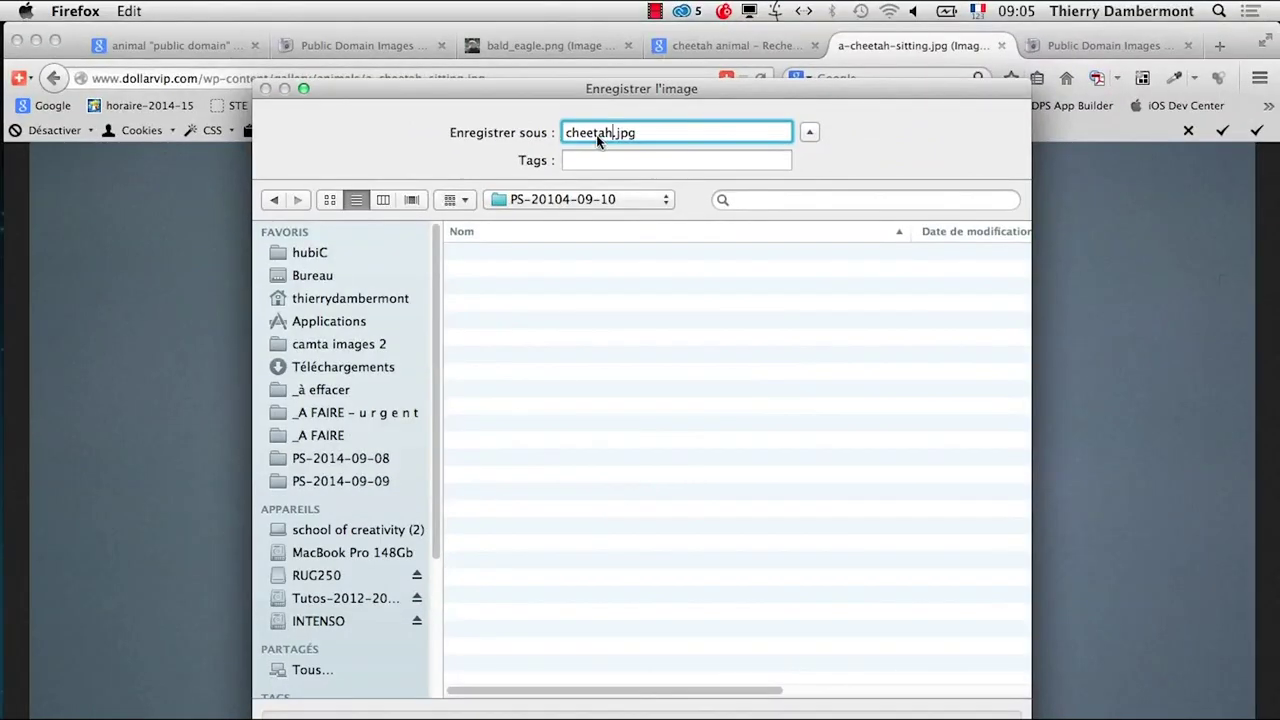
key(Return)
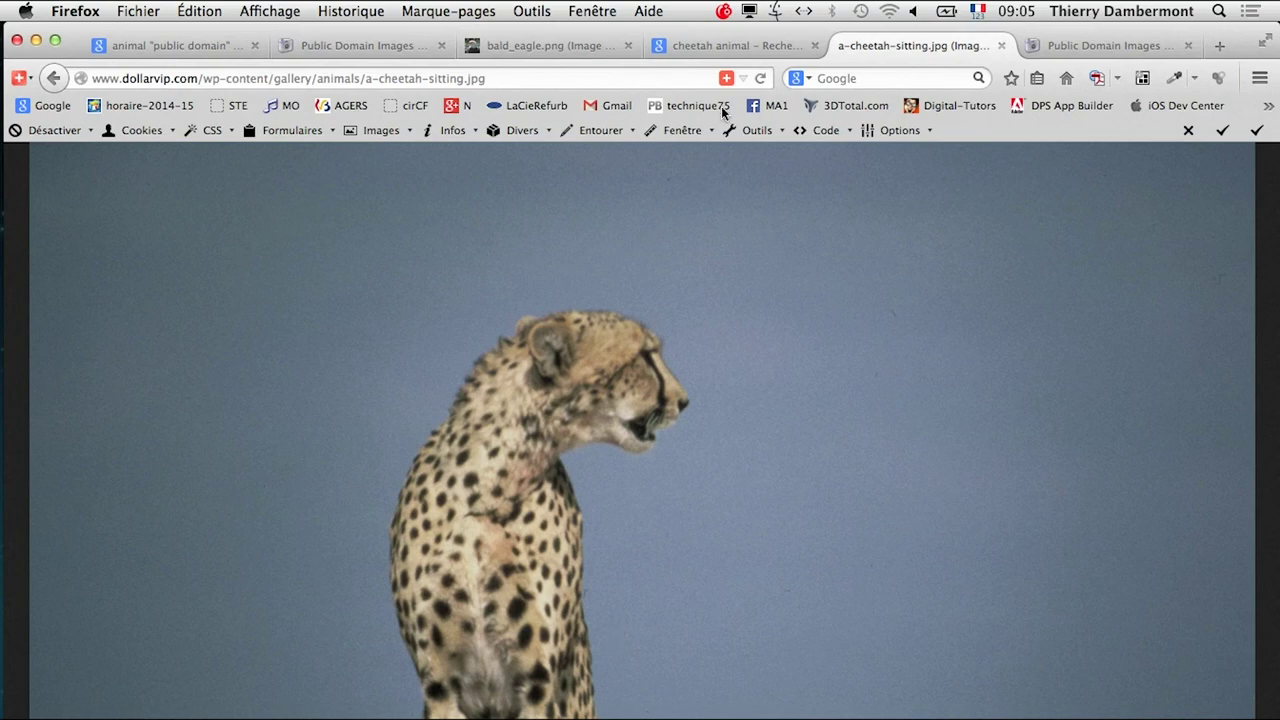
- Save the eagle image as bald_eagle.png in the same folder
click(728, 45)
click(557, 42)
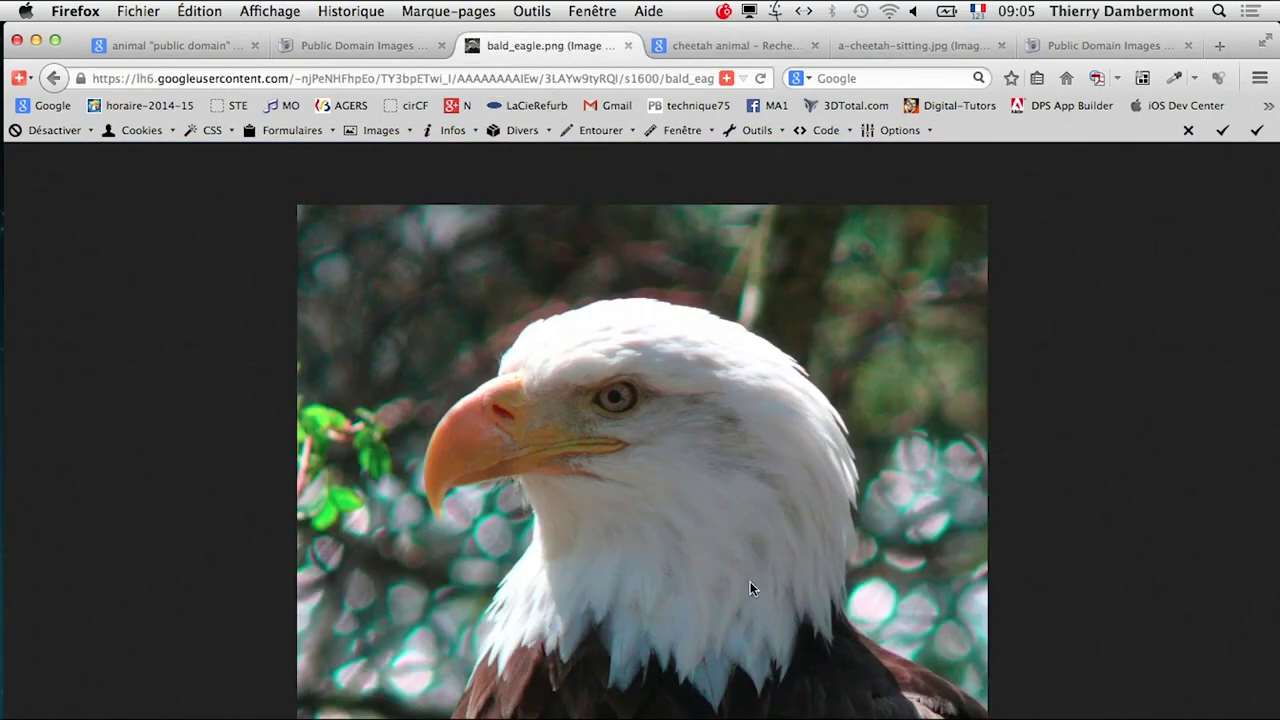
right_click(657, 523)
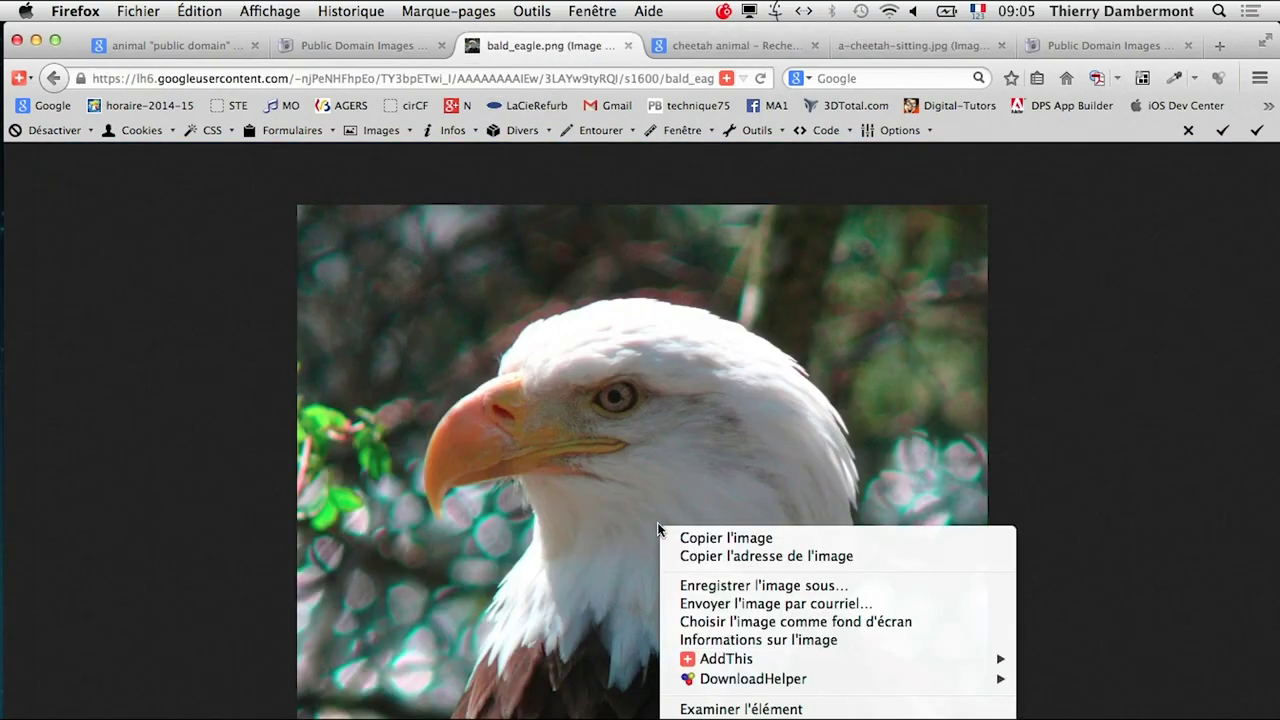
click(762, 586)
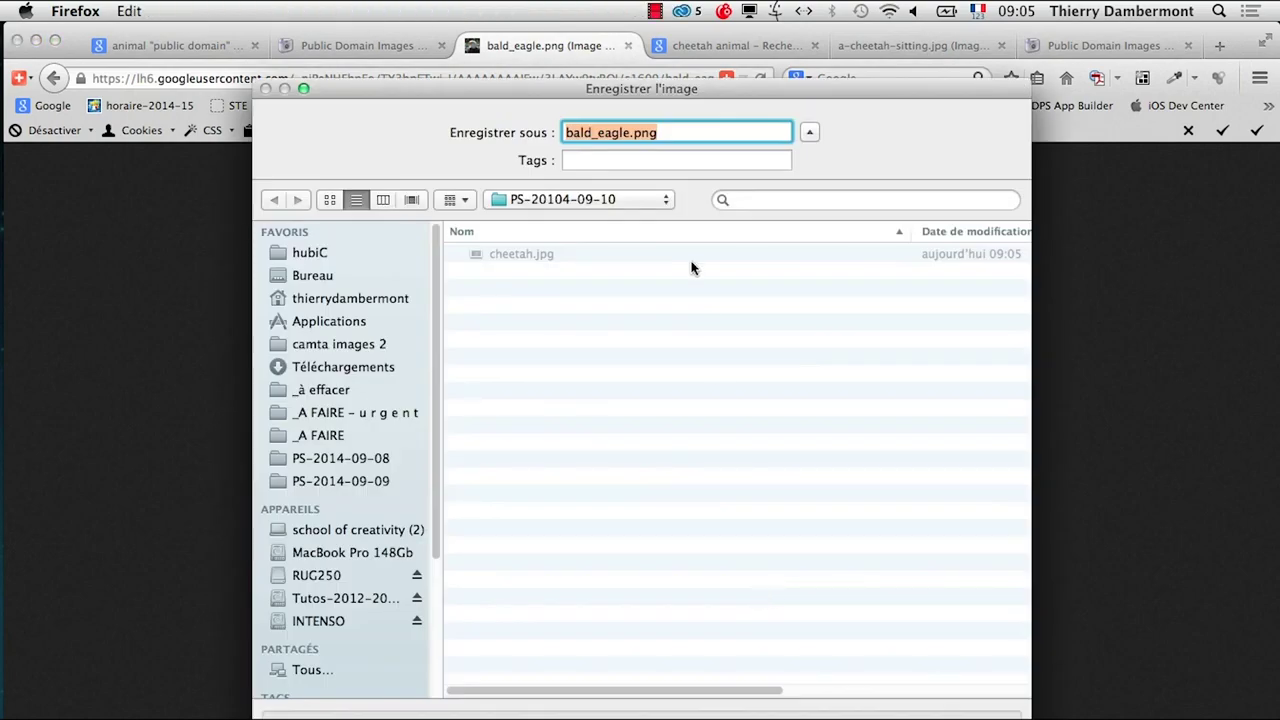
key(Return)
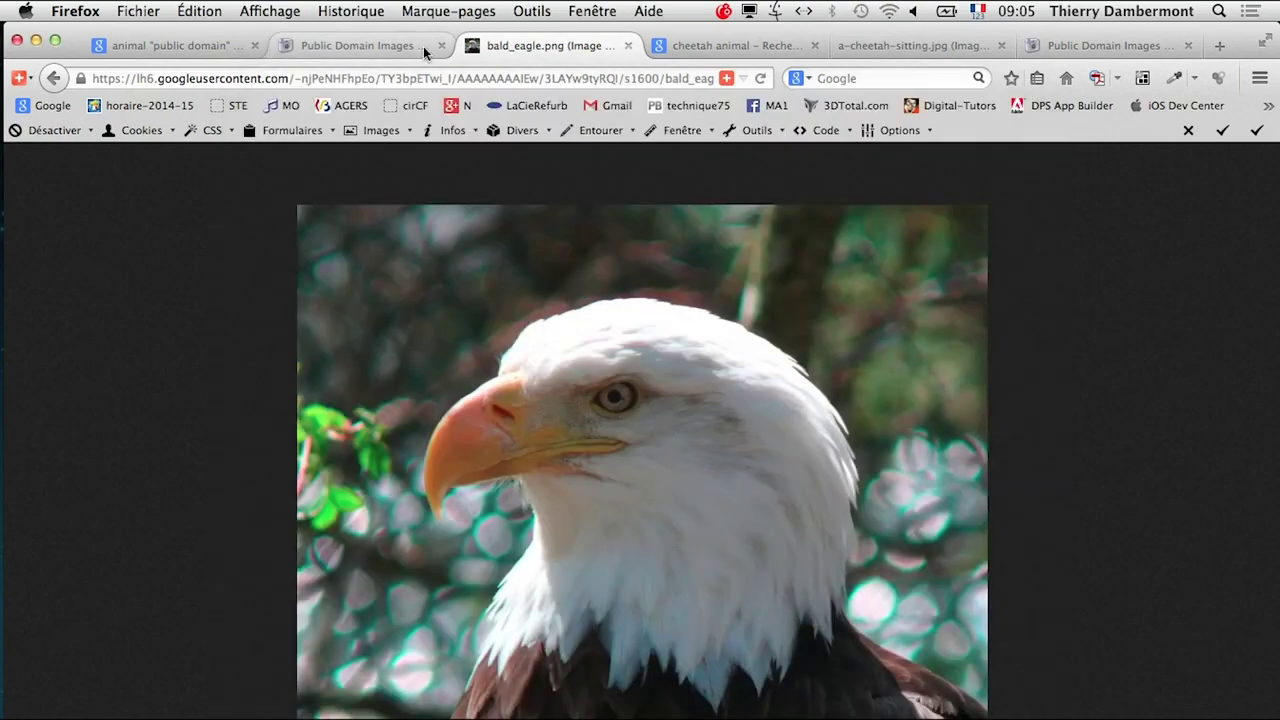
click(370, 45)
- Search by the bison image and list all its available sizes
click(197, 47)
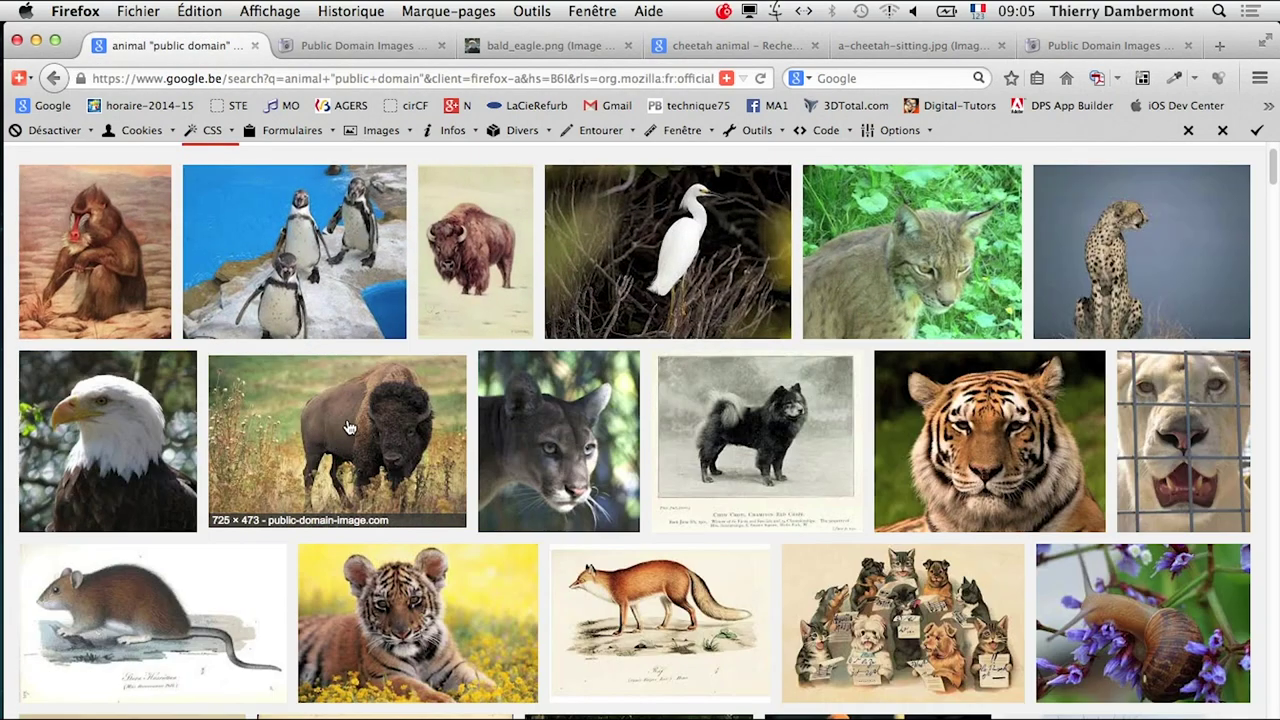
click(370, 45)
click(68, 79)
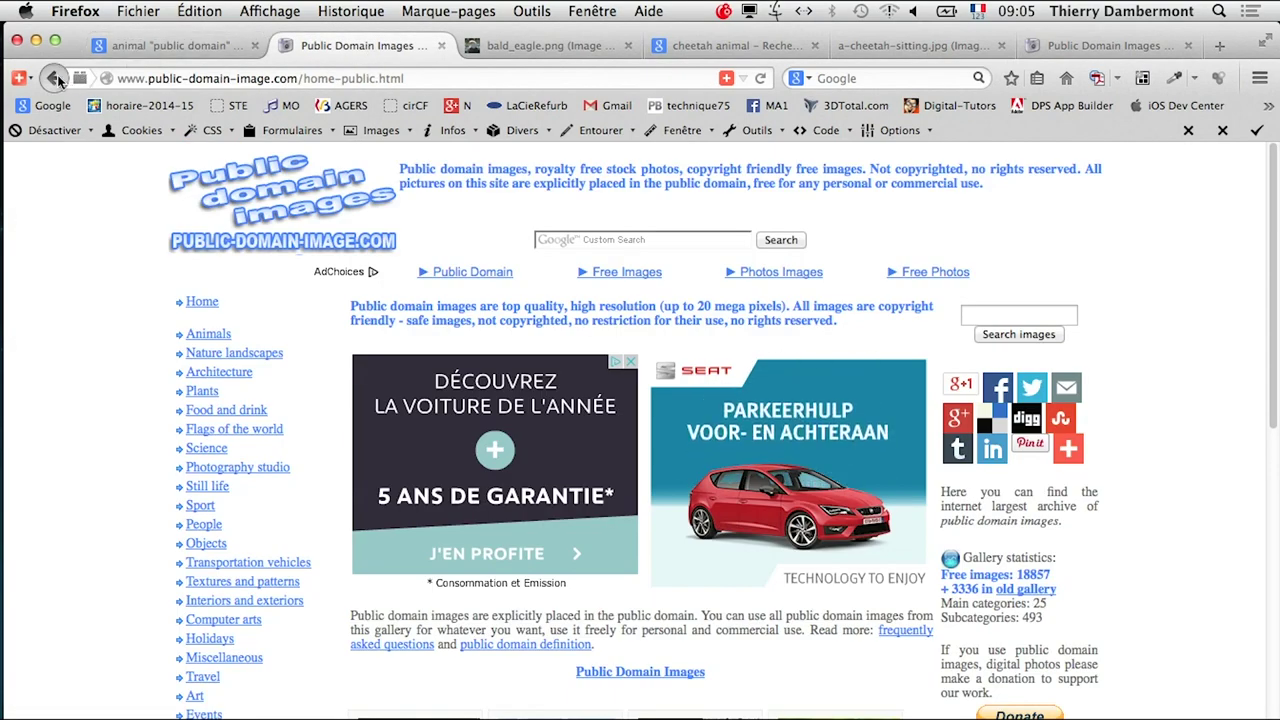
click(952, 420)
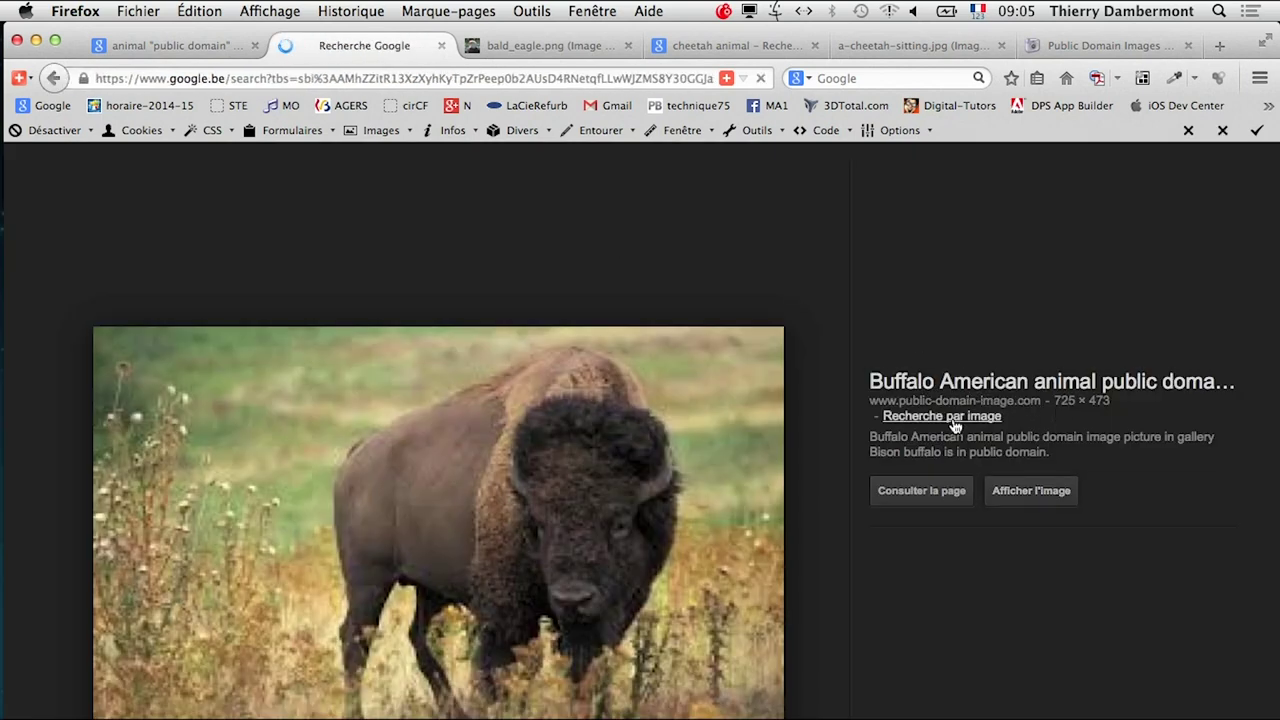
click(299, 380)
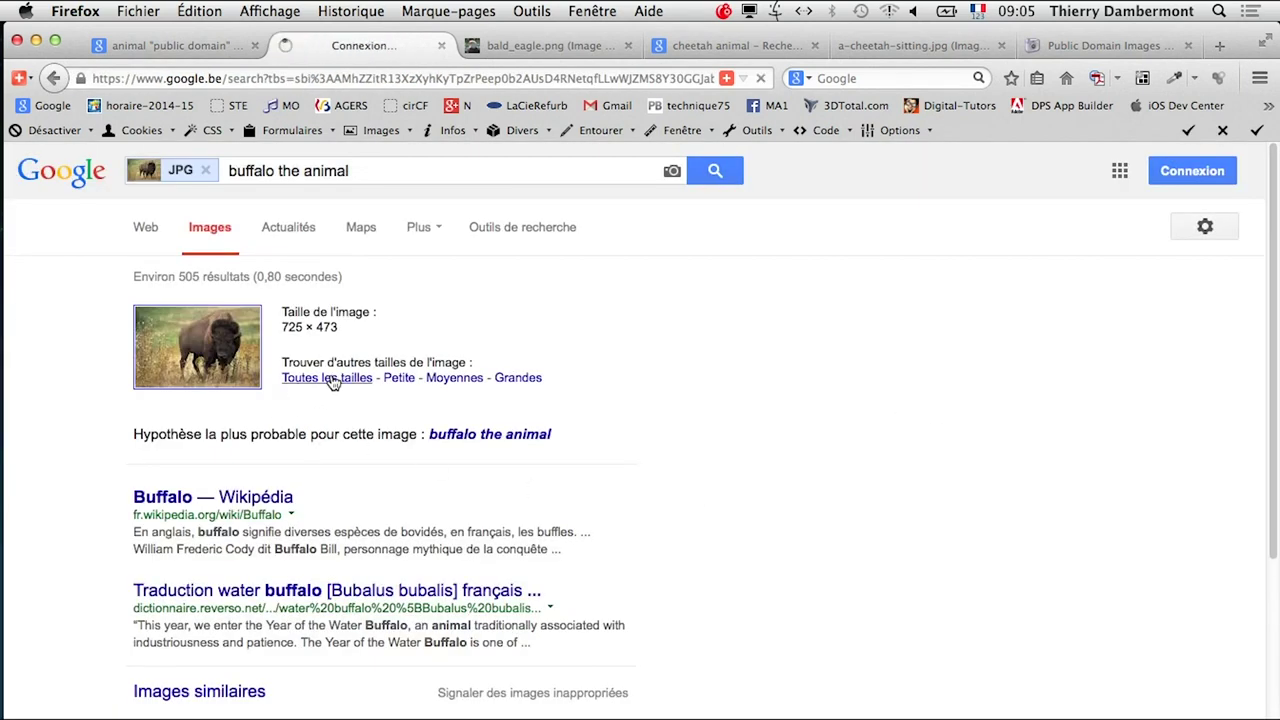
- Open the 2700 × 1761 bison in its own tab and save the full image
right_click(182, 387)
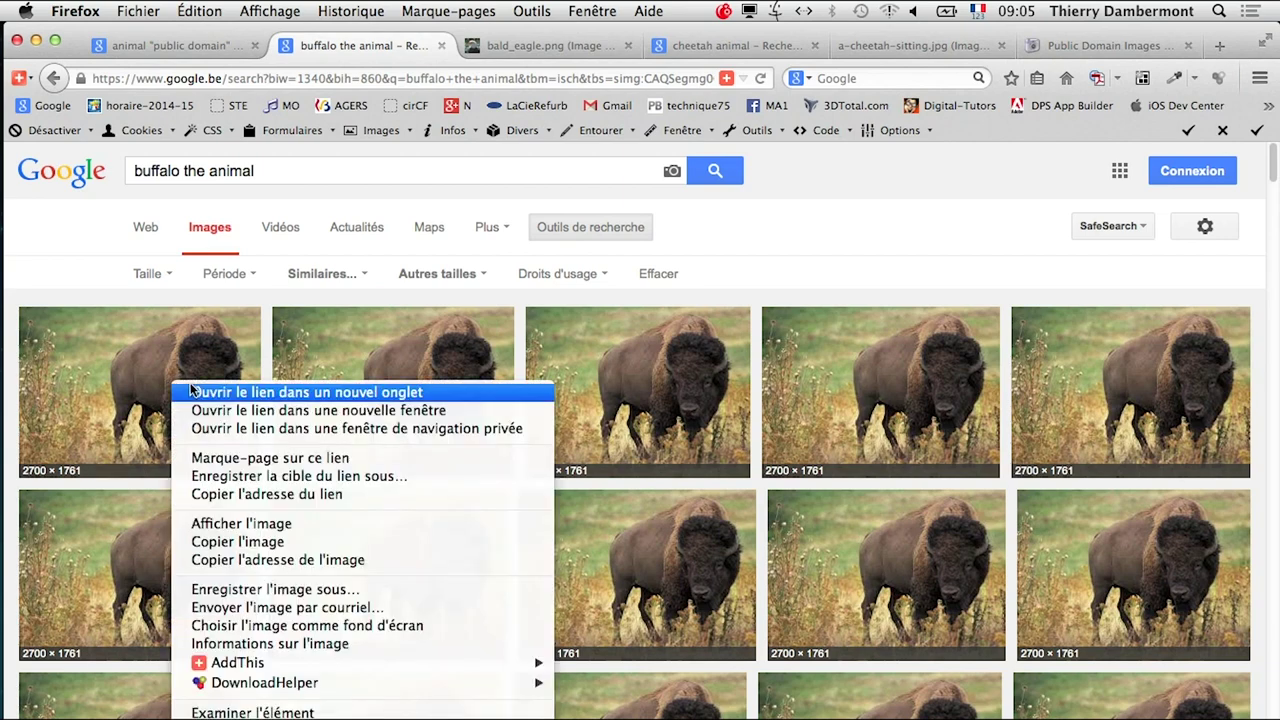
click(300, 389)
click(480, 45)
click(1038, 478)
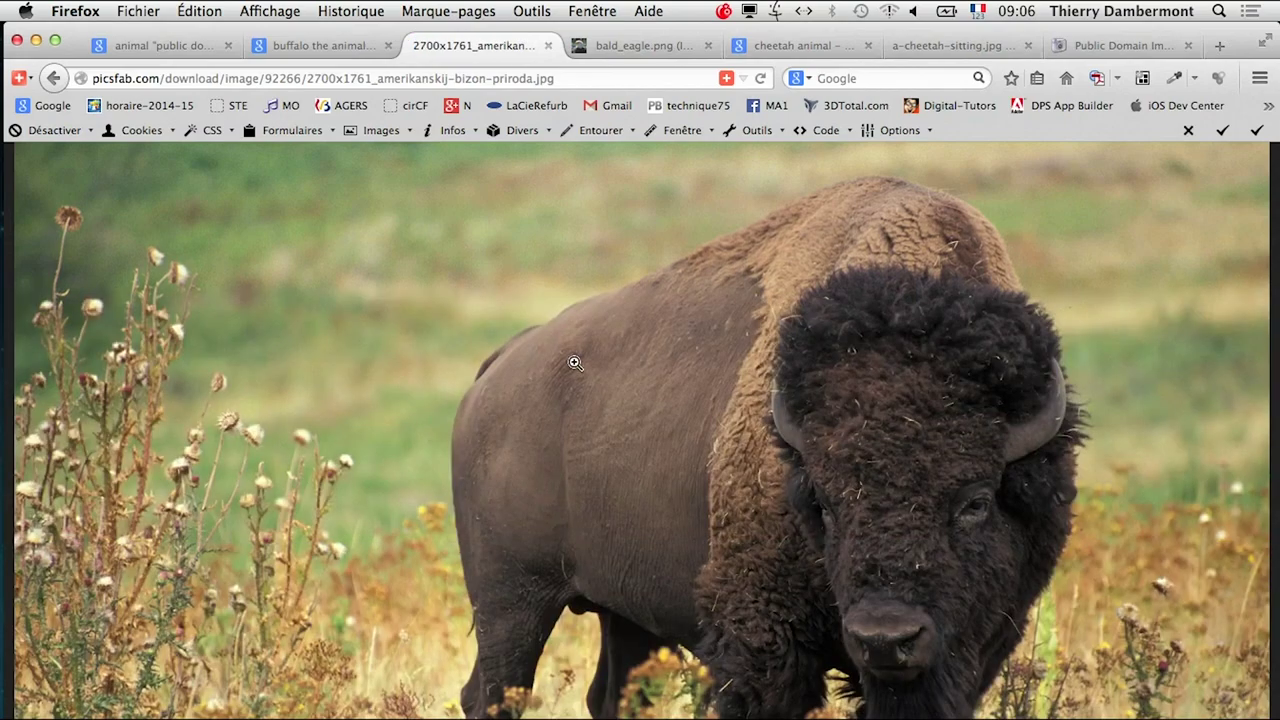
right_click(577, 363)
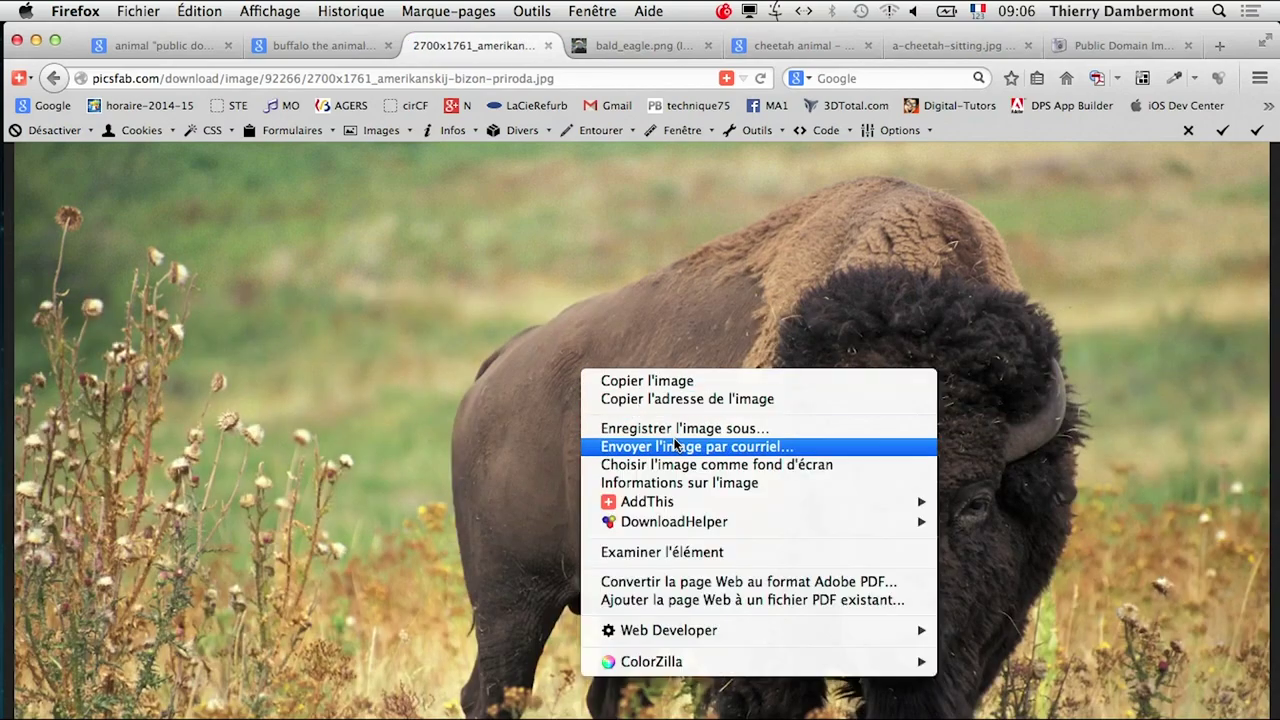
click(675, 430)
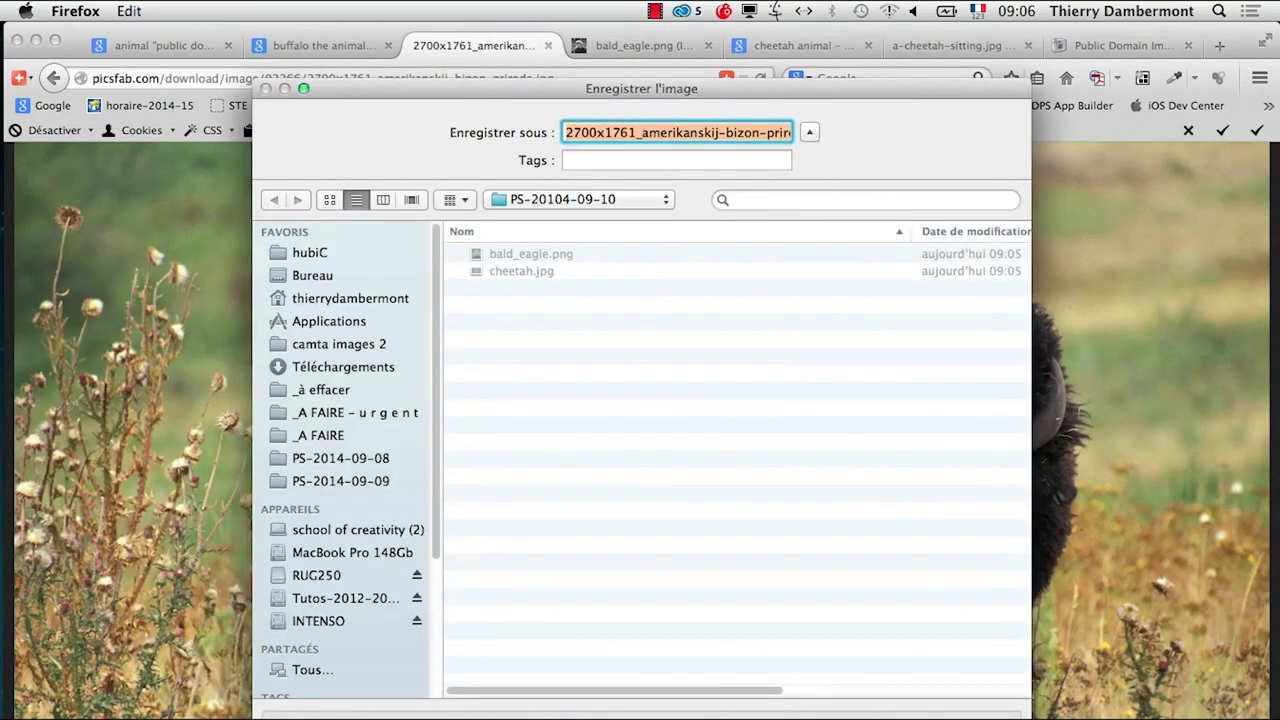
key(Return)
- Switch from Firefox to Photoshop
key(super+Tab)
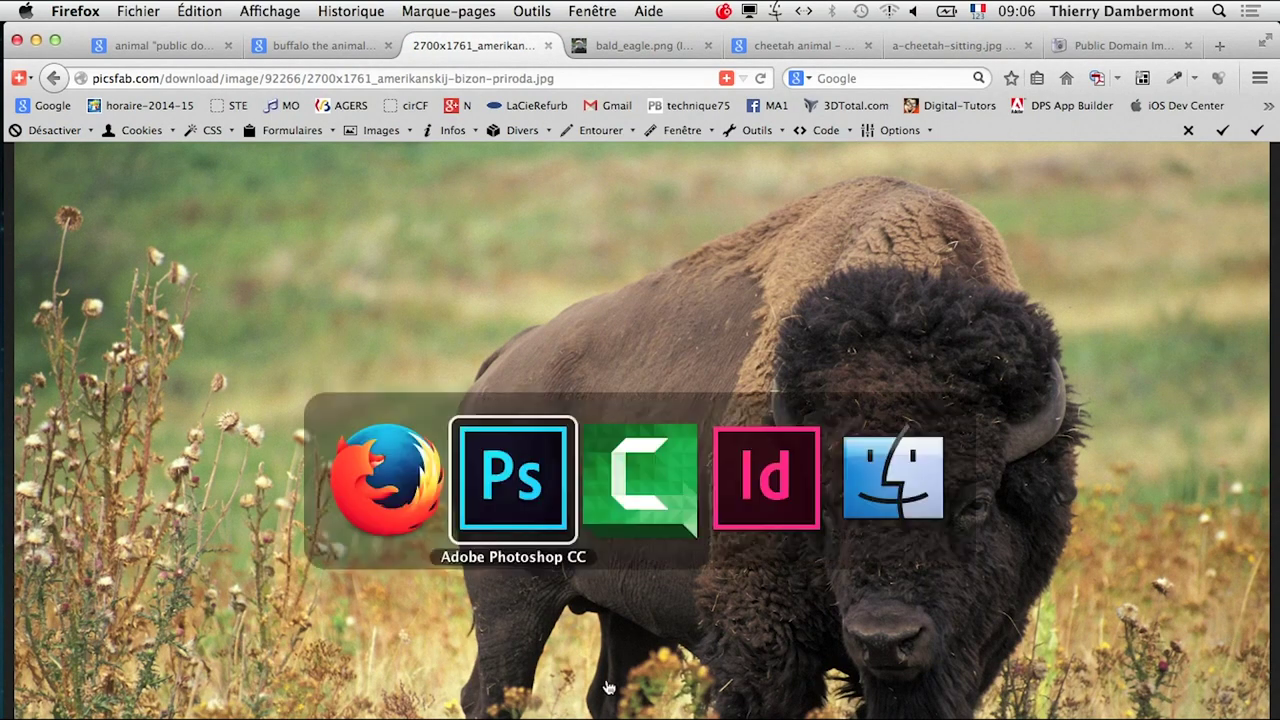
key(super+Tab)
key(super+Tab)
click(521, 490)
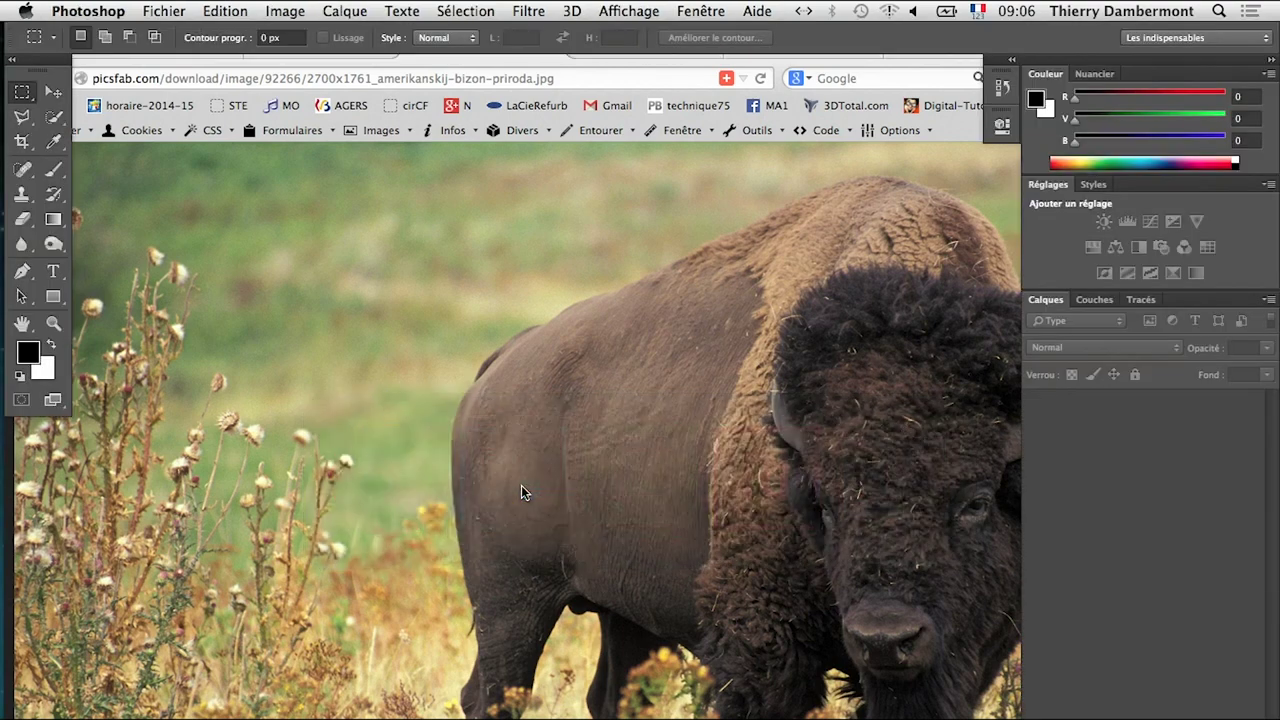
- Hide Firefox, cancel Photoshop's Open dialog, and switch to Finder
key(super+alt+h)
click(164, 11)
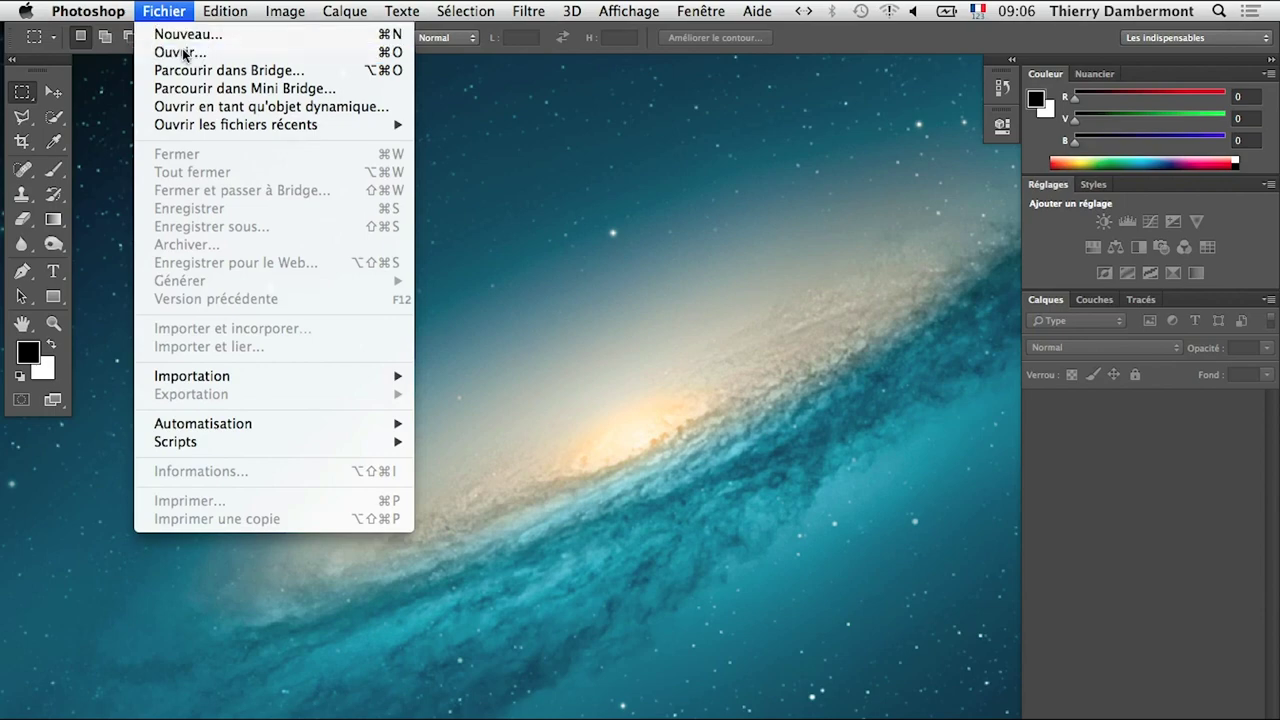
click(182, 52)
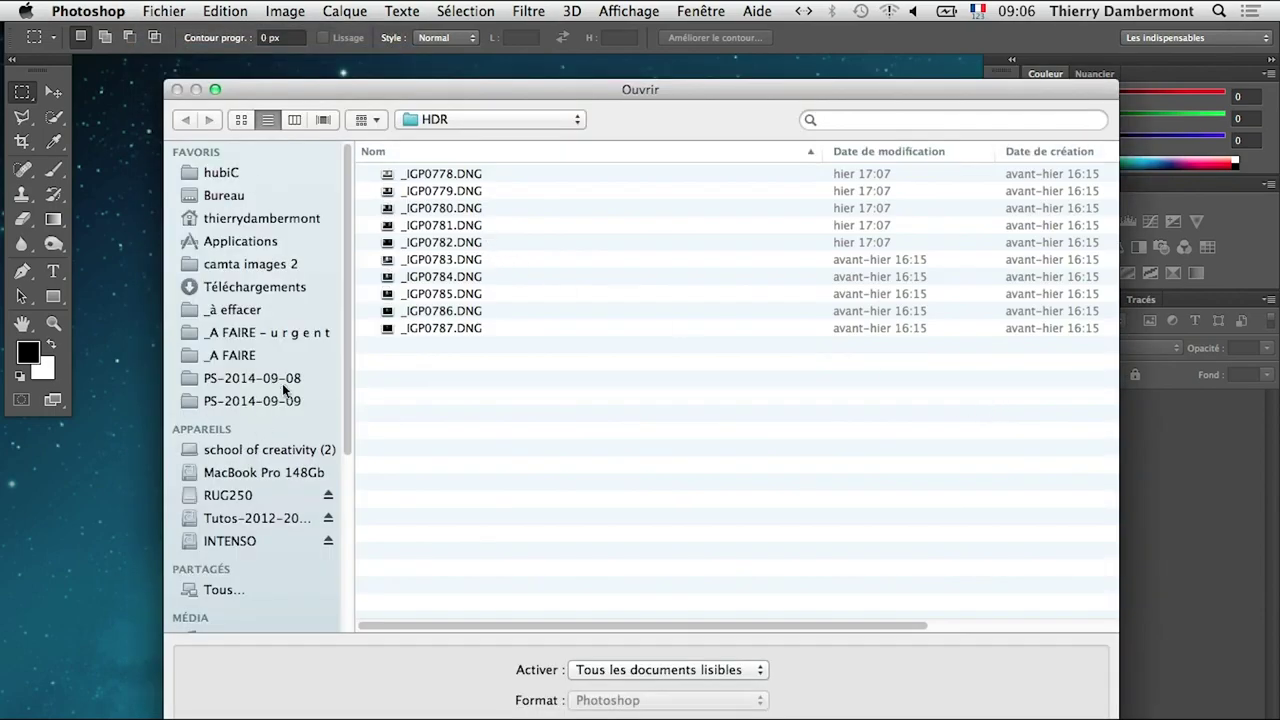
key(Escape)
key(super+Tab)
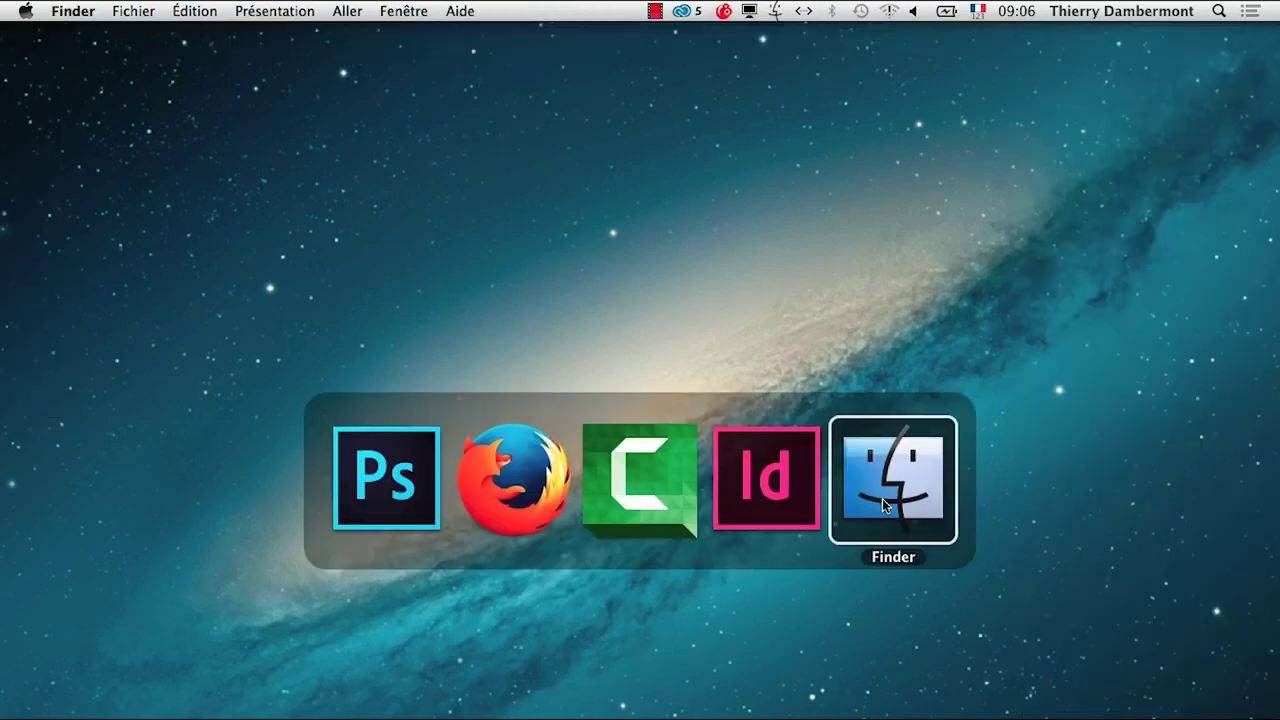
- Add the desktop folder PS-20104-09-10 to Finder favourites and check its three images
click(885, 490)
click(133, 11)
click(150, 34)
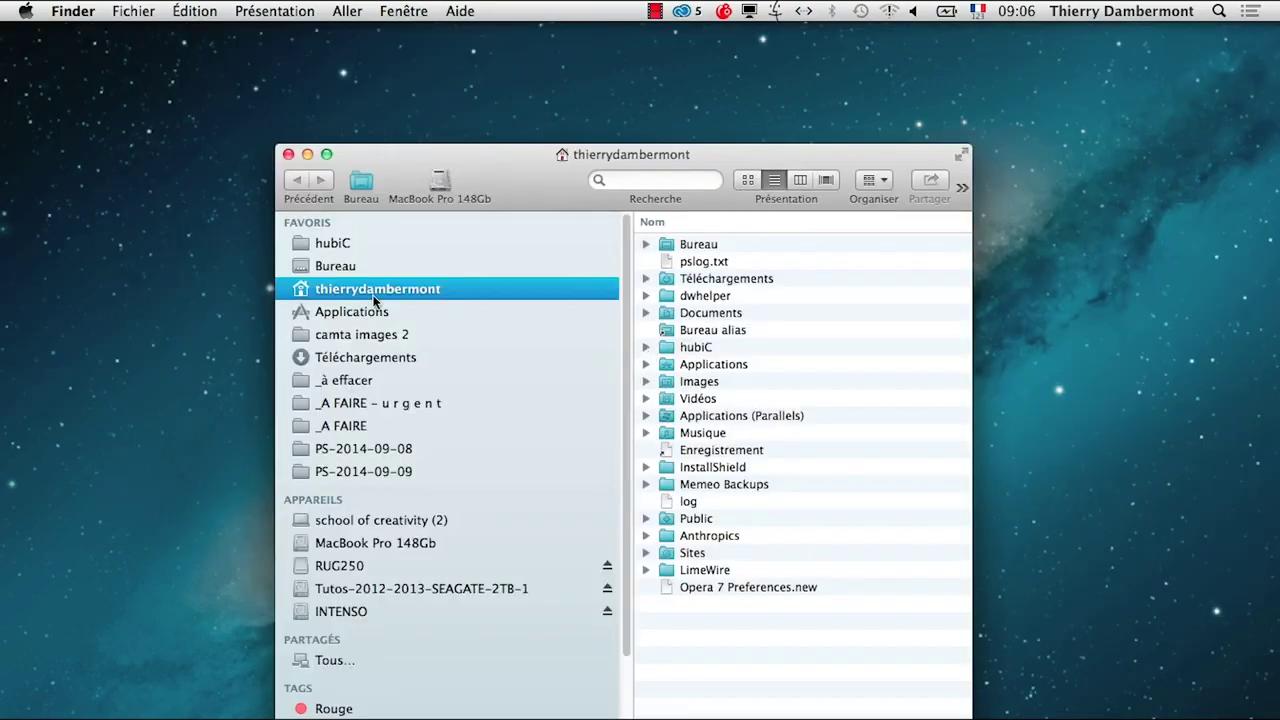
drag(455, 168, 318, 134)
click(228, 231)
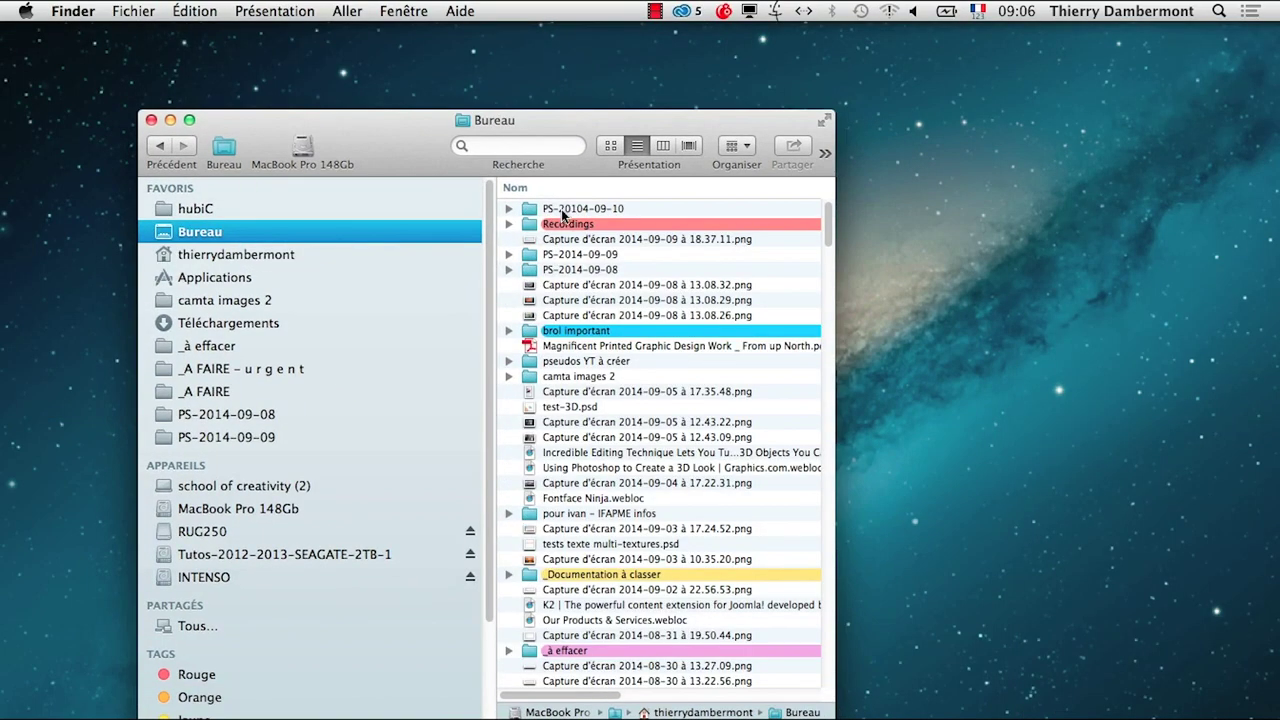
drag(563, 214, 268, 447)
click(266, 459)
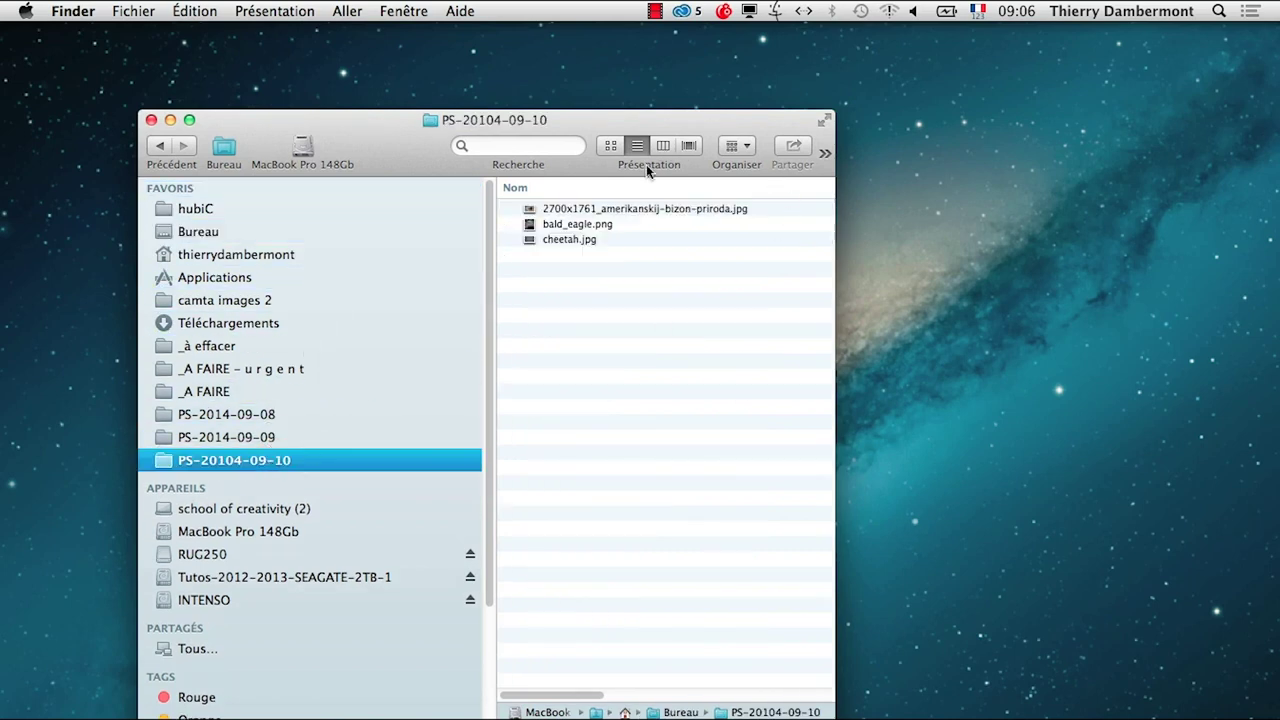
key(super+Tab)
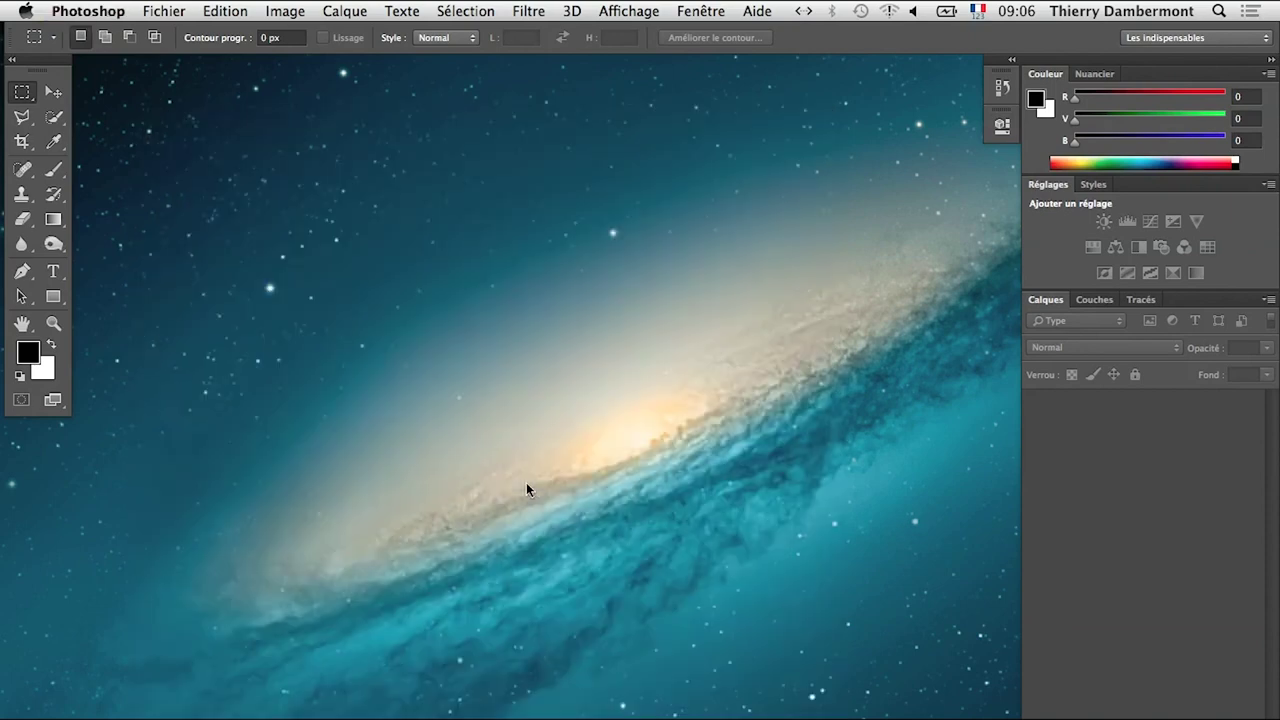
- Open the bison file, bald_eagle.png and cheetah.jpg from PS-20104-09-10 at once
click(152, 11)
click(172, 51)
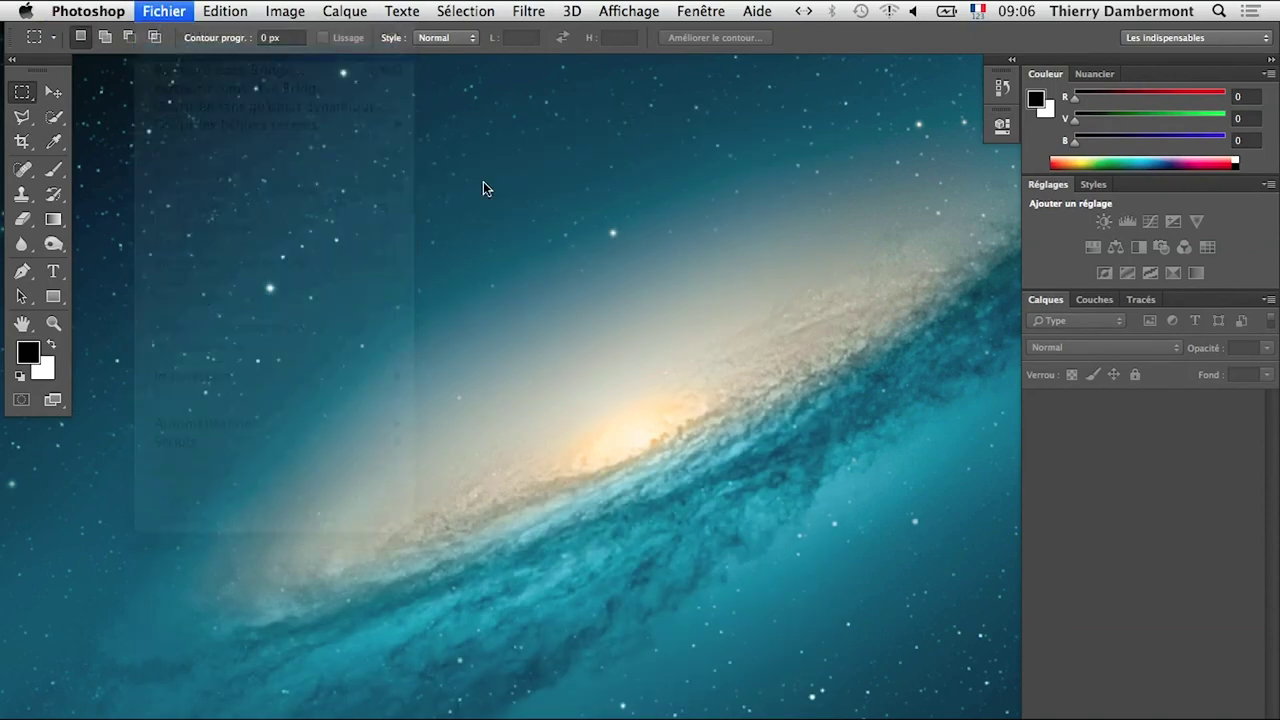
click(259, 424)
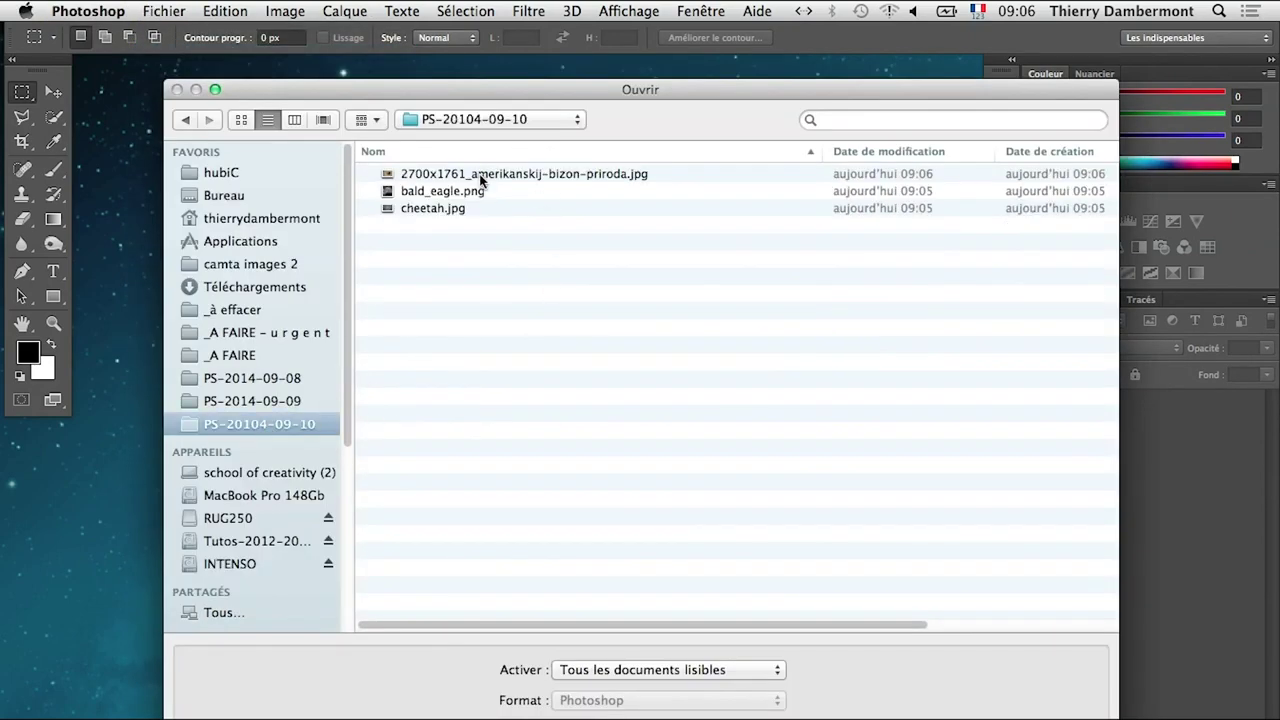
click(447, 176)
shift+click(445, 191)
shift+click(443, 211)
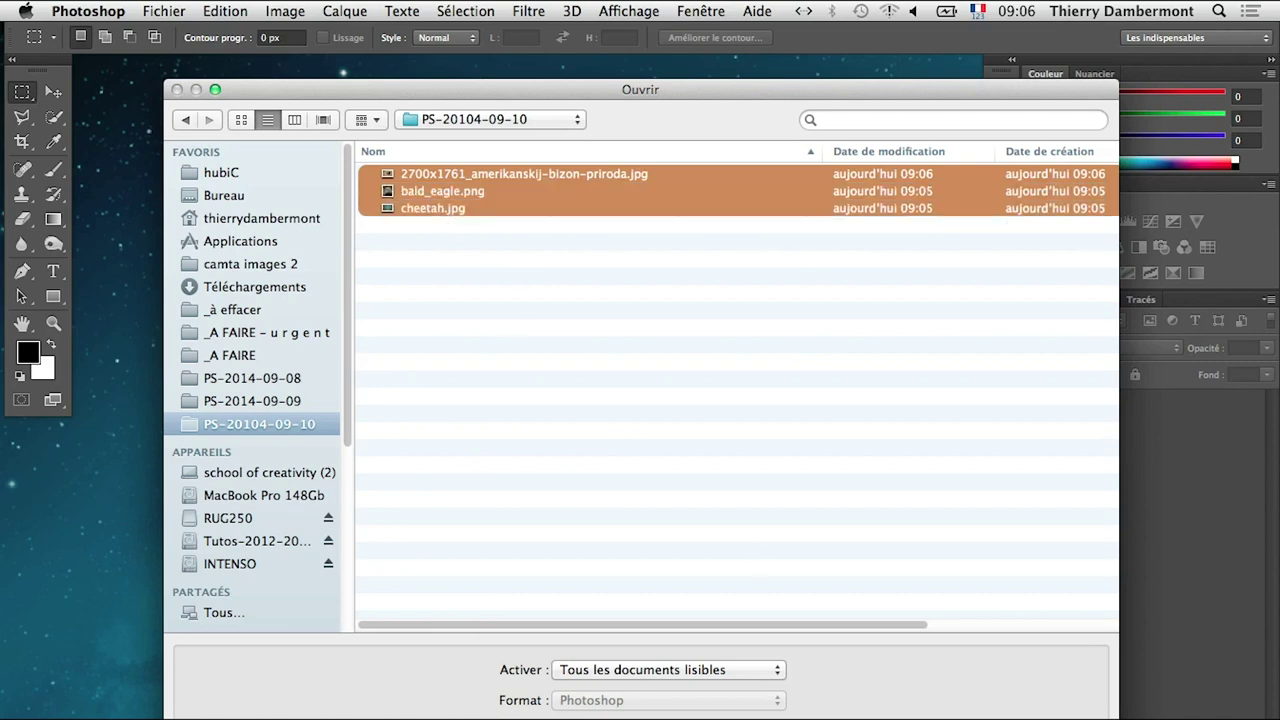
key(Return)
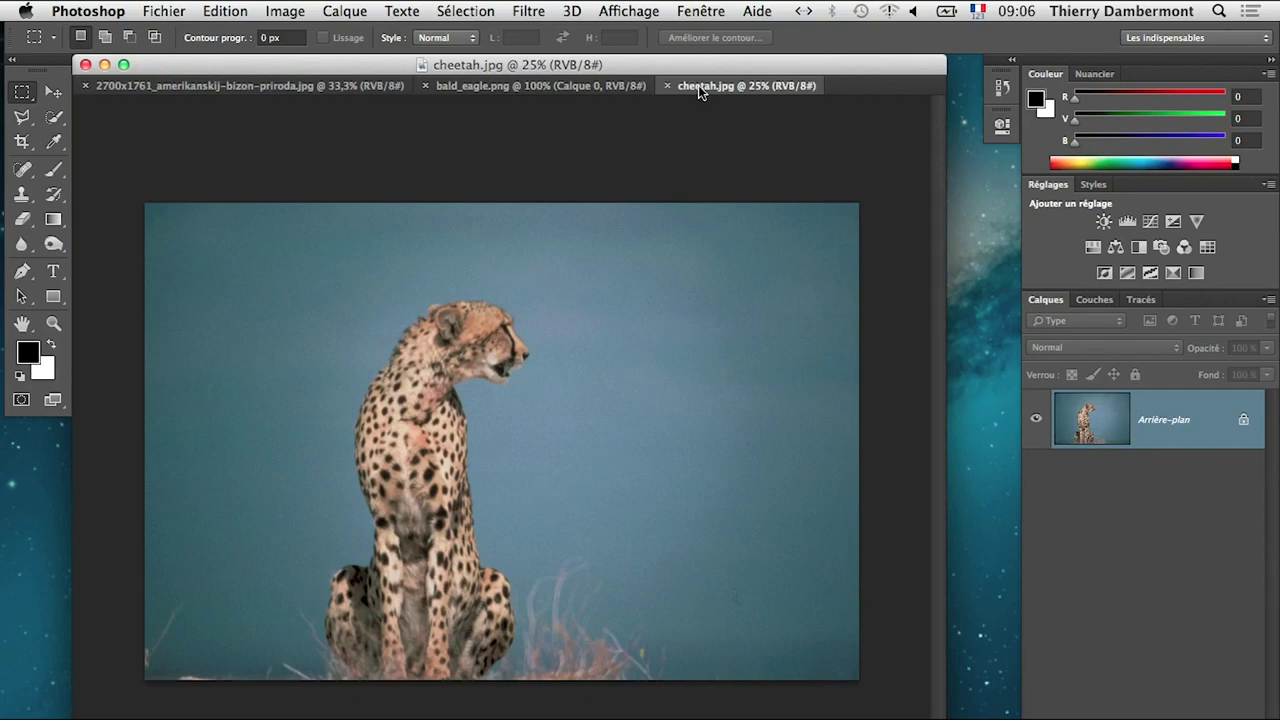
- Float the cheetah and eagle documents into separate windows, zoom the eagle to 50%, and arrange them
drag(698, 85, 686, 222)
click(523, 86)
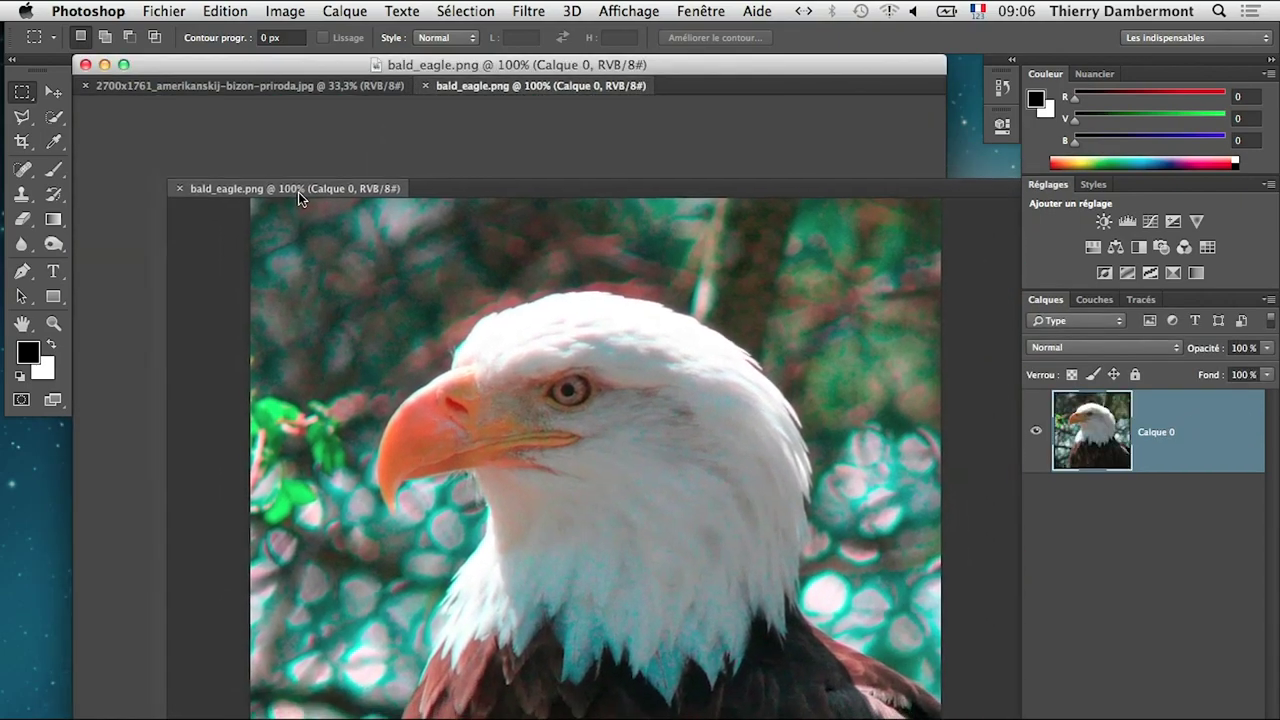
drag(521, 86, 260, 185)
key(ctrl+minus)
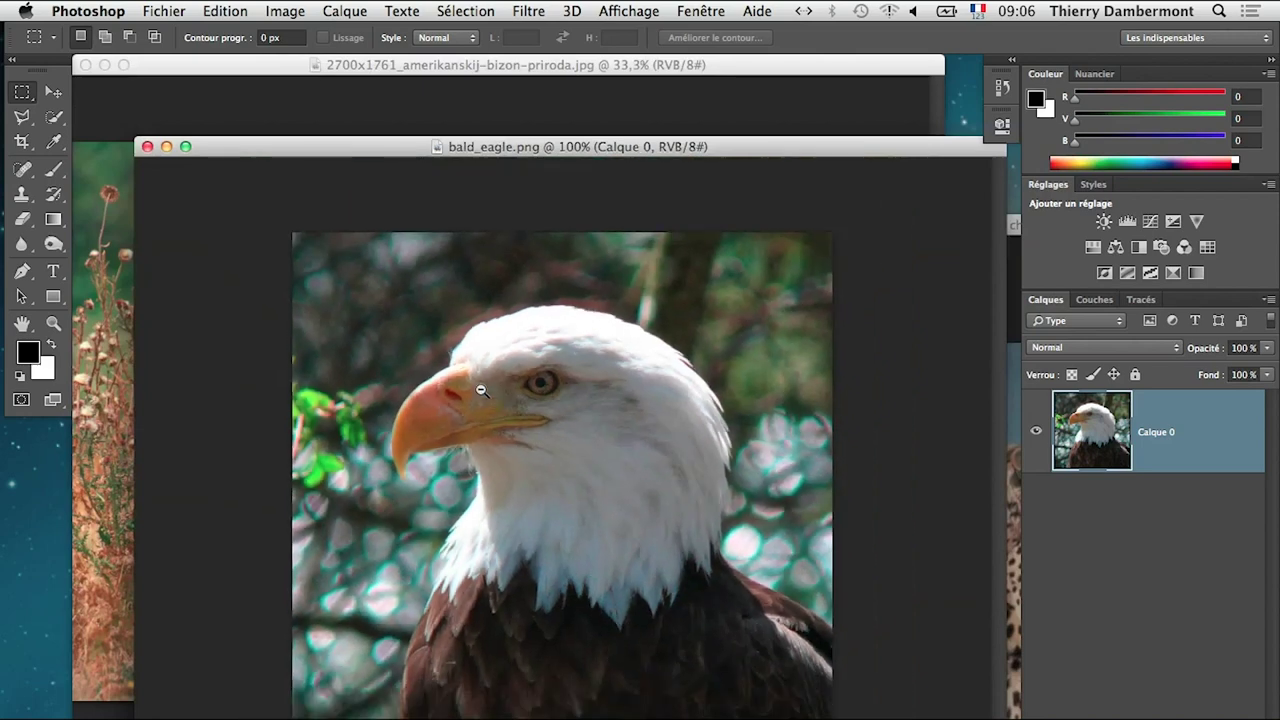
key(ctrl+minus)
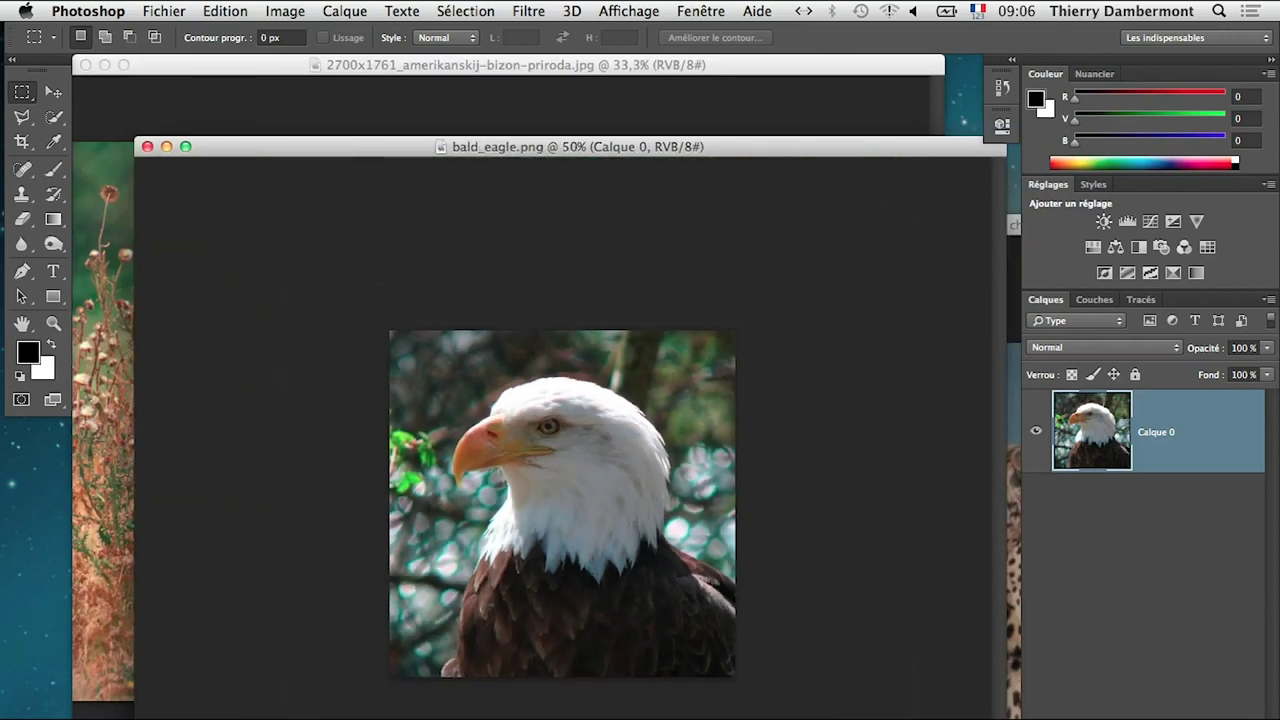
drag(536, 153, 517, 302)
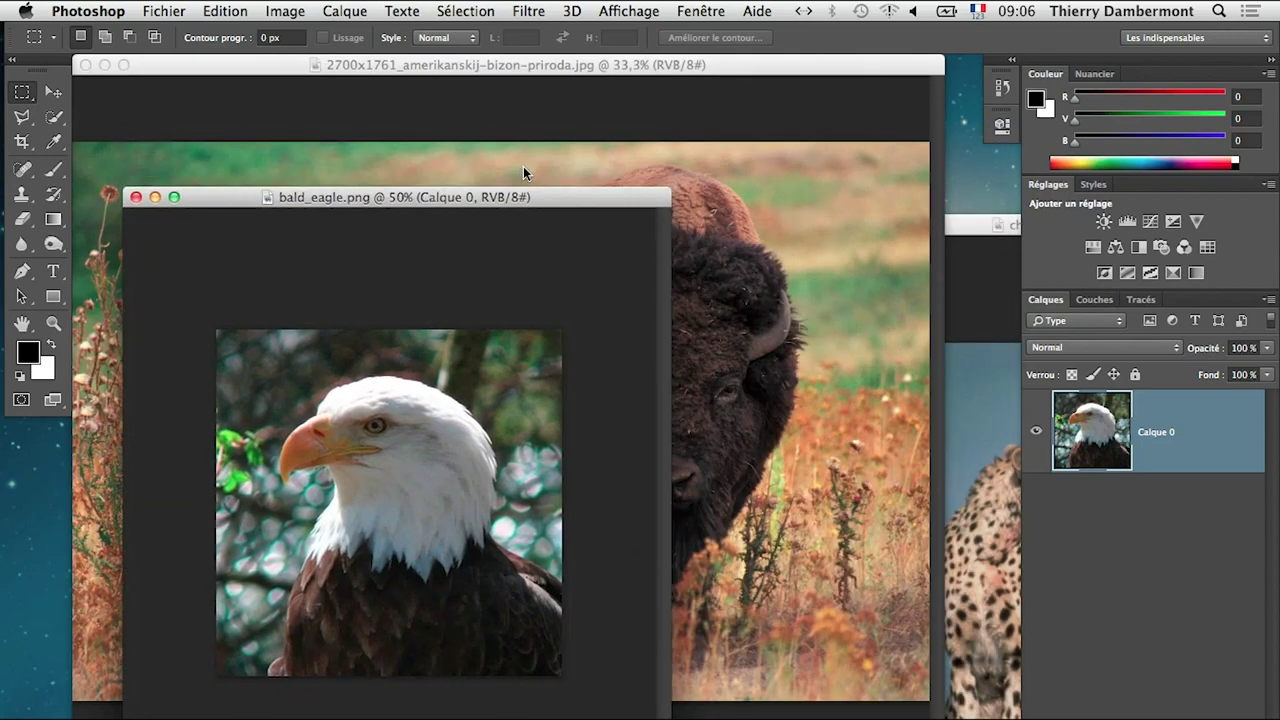
click(972, 225)
drag(972, 225, 425, 141)
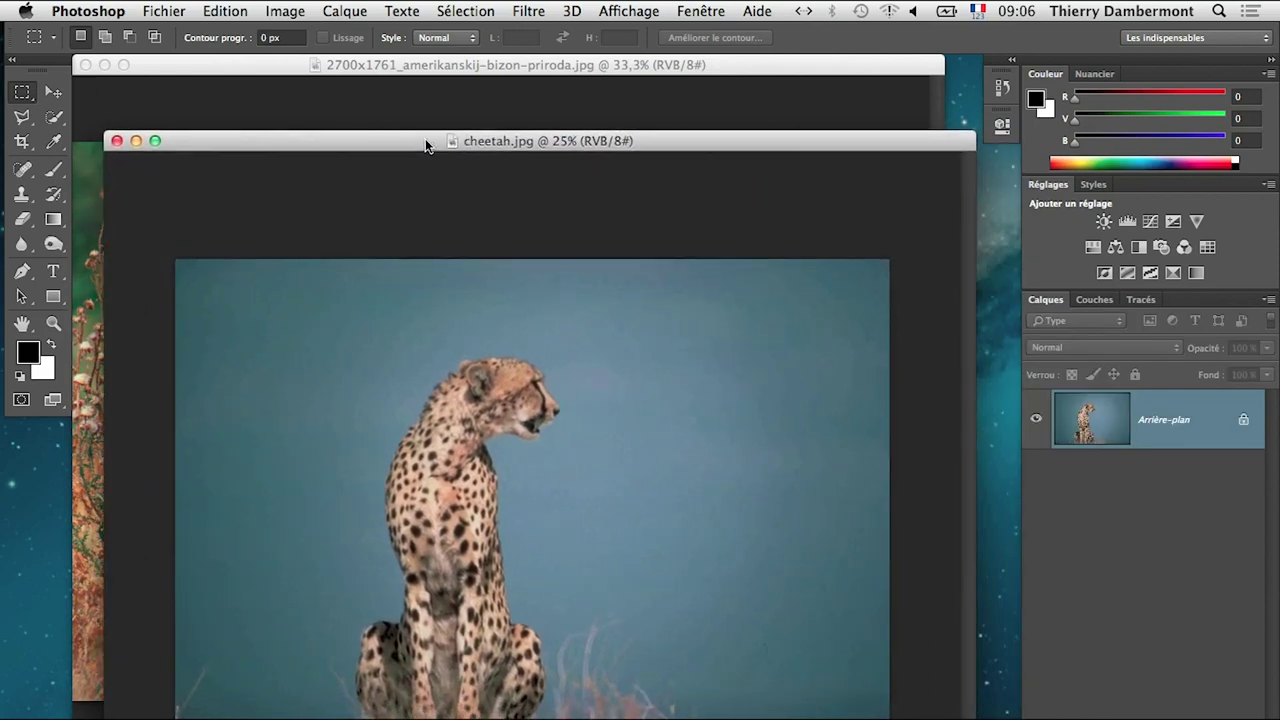
drag(976, 450, 897, 450)
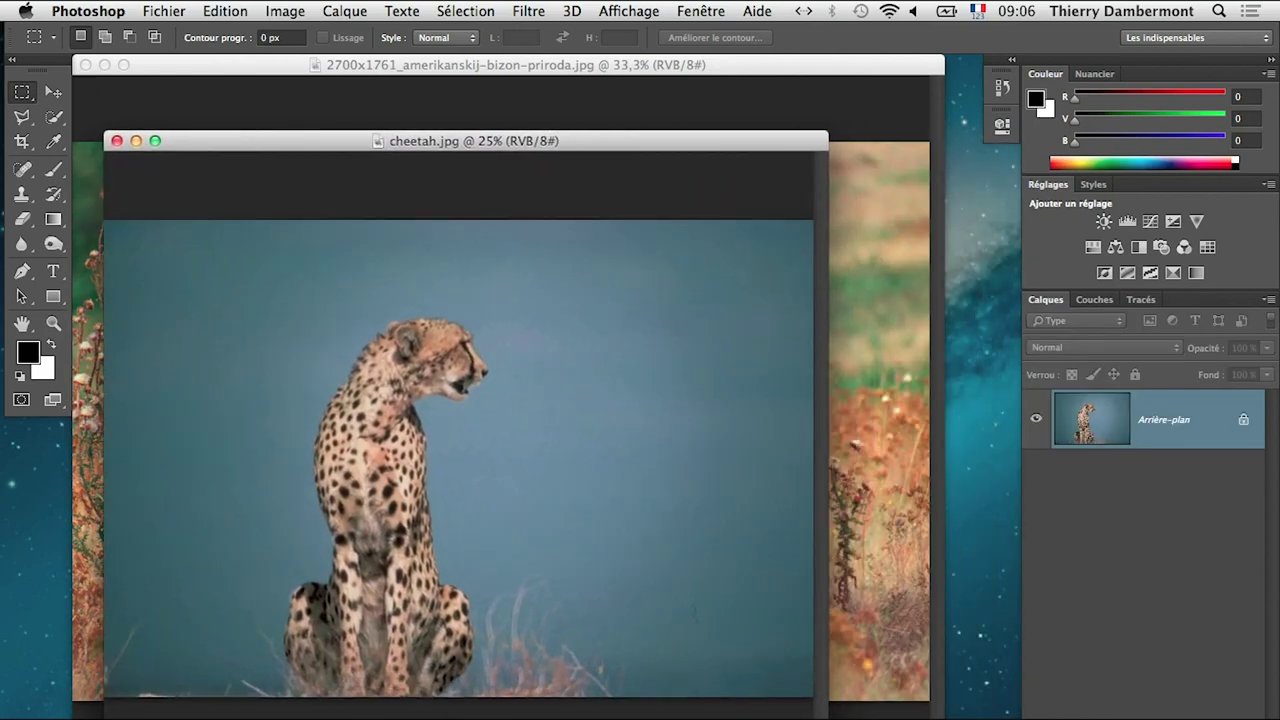
mouse_move(312, 153)
mouse_down()
mouse_move(559, 209)
mouse_move(571, 200)
mouse_up()
- Zoom out to show the whole bison photo and float the tool set
click(556, 65)
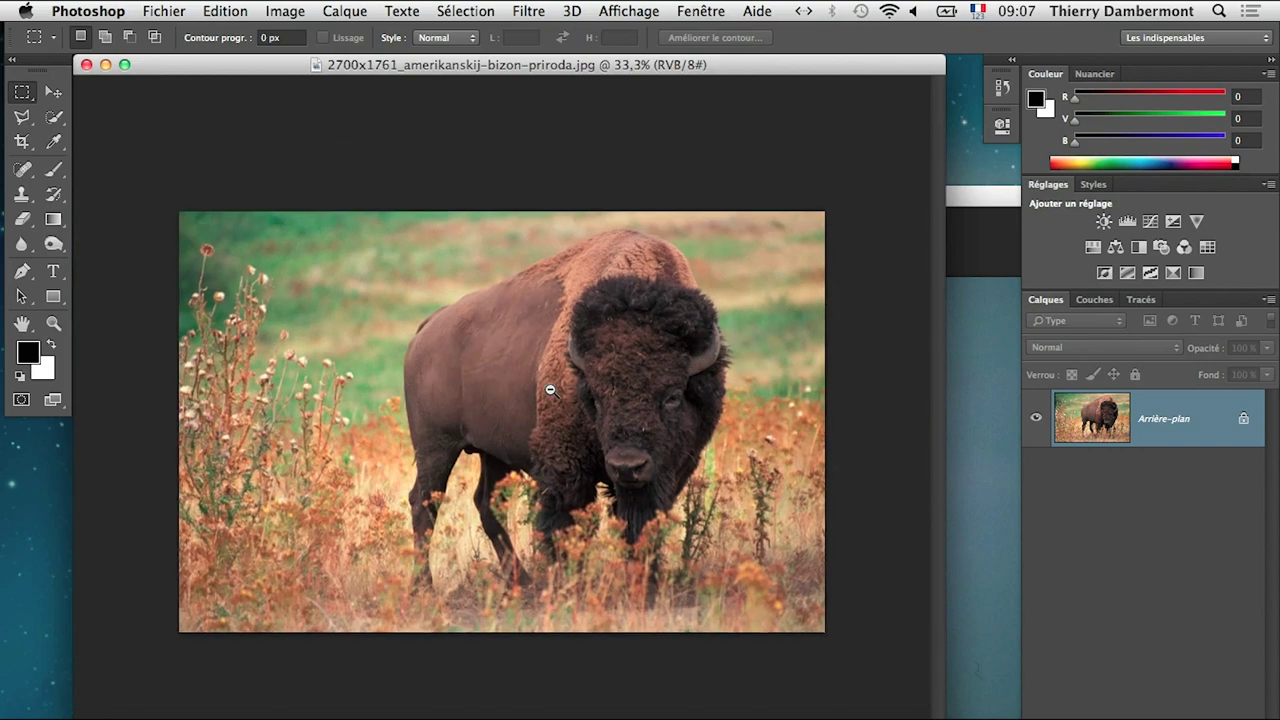
alt+click(550, 391)
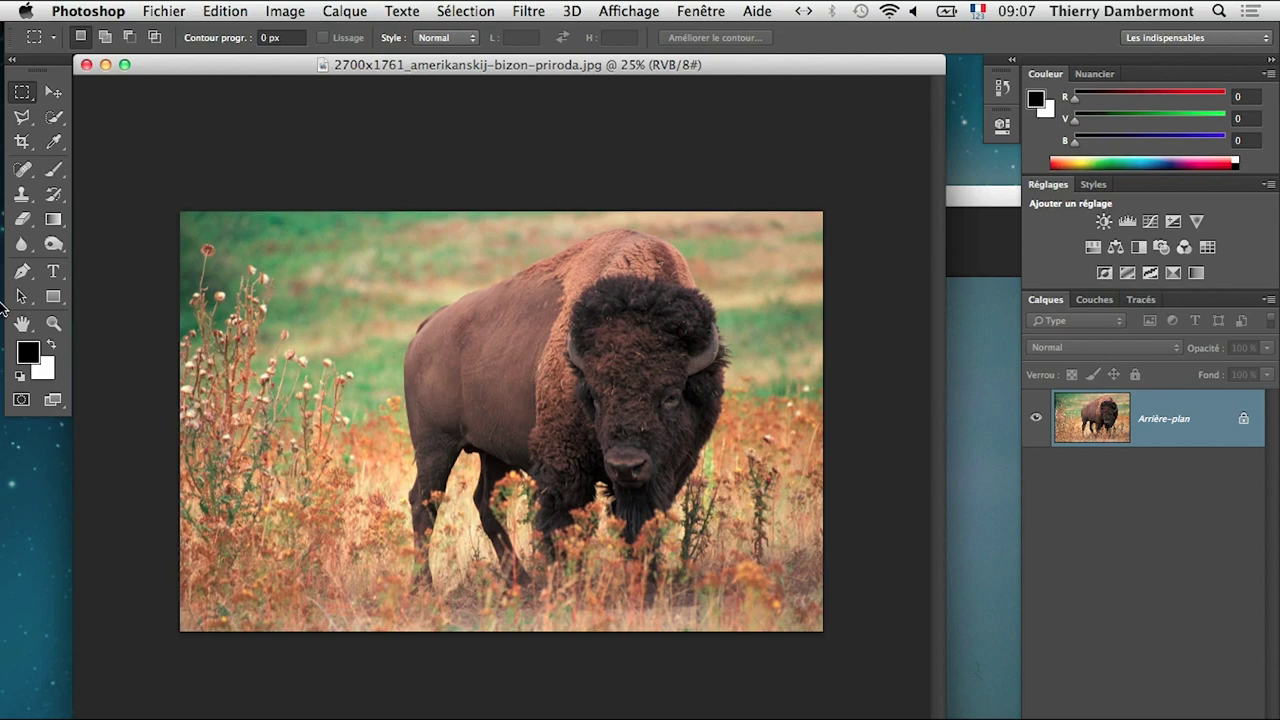
drag(36, 70, 70, 104)
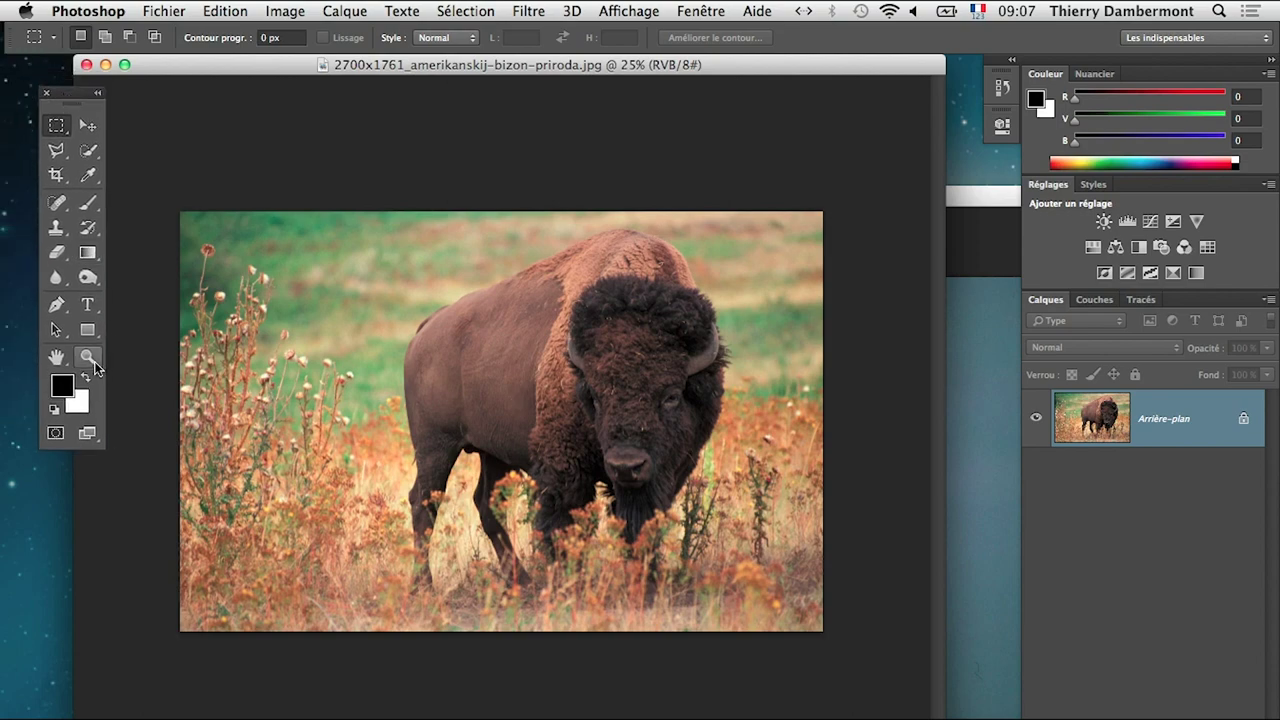
- View the bison and cheetah photos at 100%, panning to each animal's head
double_click(94, 364)
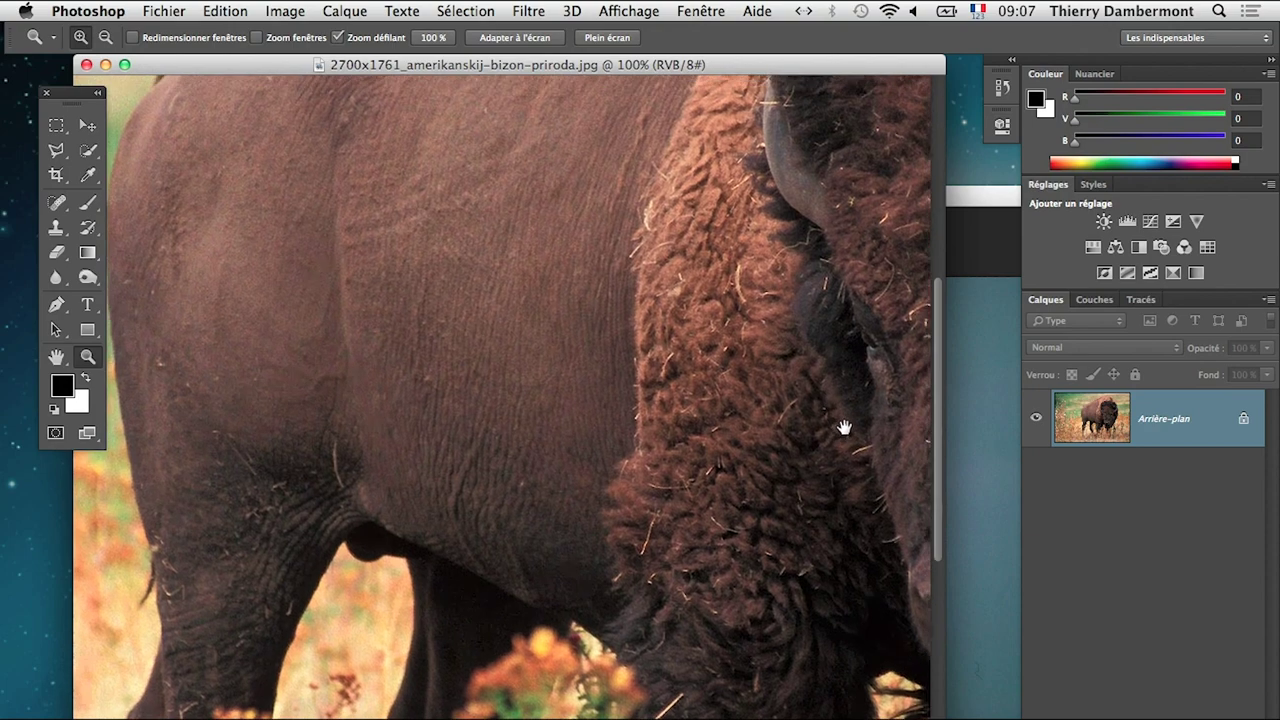
mouse_move(843, 423)
mouse_down()
mouse_move(445, 446)
mouse_move(497, 380)
mouse_up()
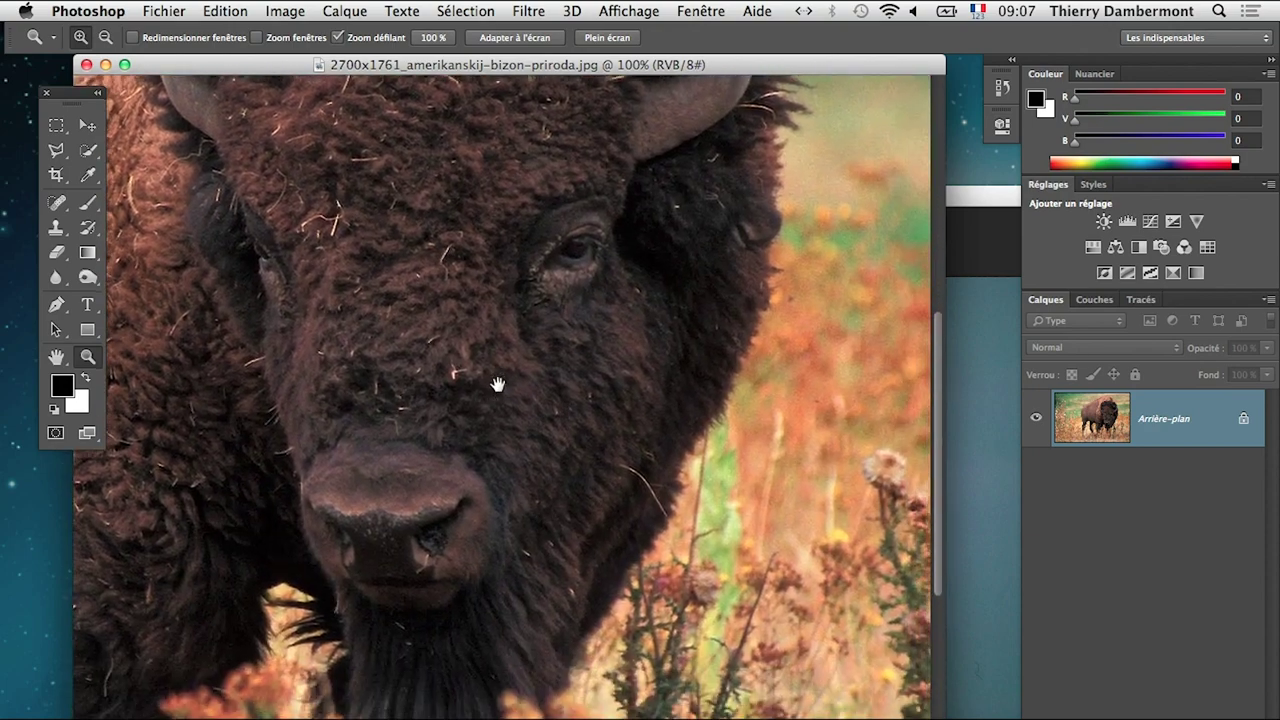
click(997, 213)
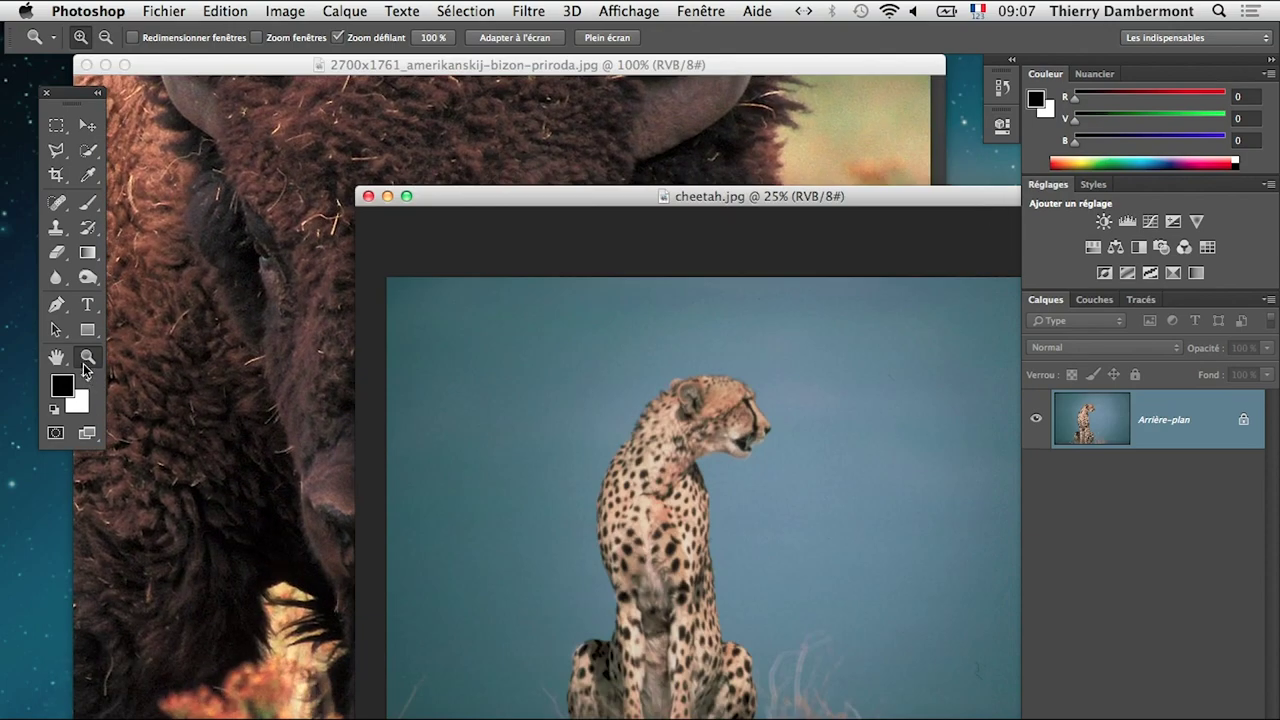
double_click(88, 357)
drag(608, 463, 847, 663)
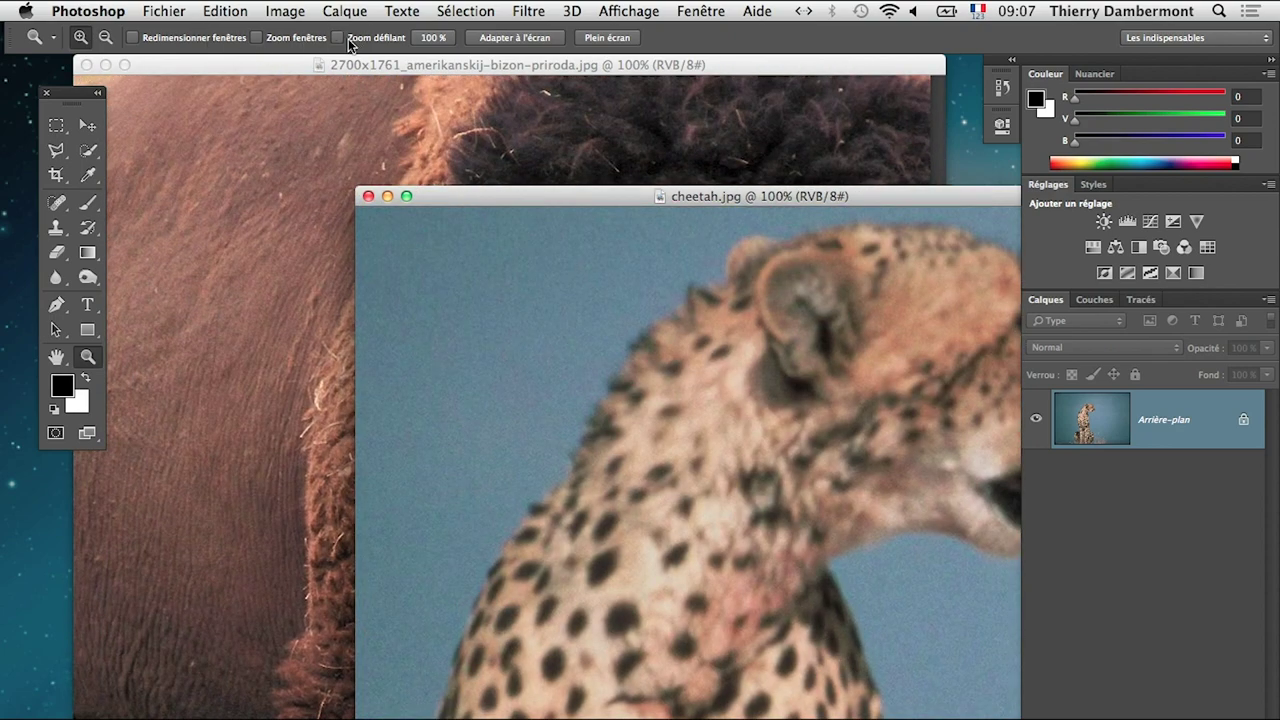
click(60, 355)
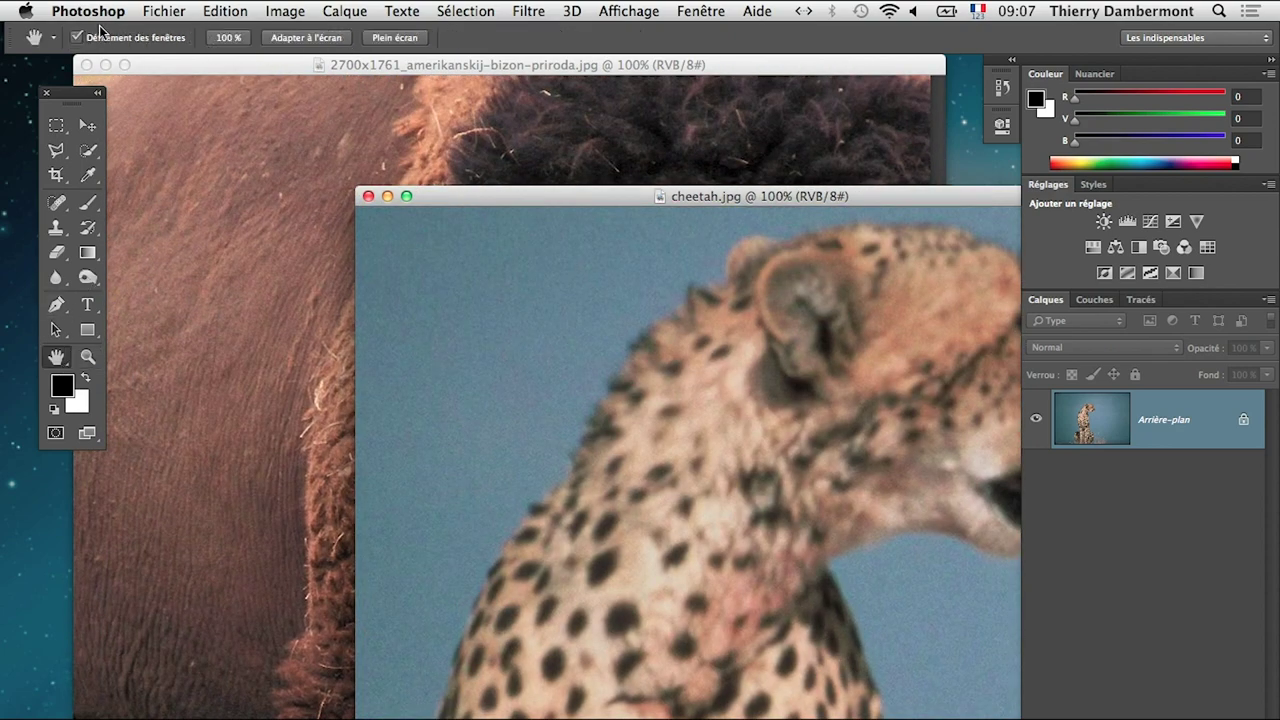
click(88, 357)
mouse_move(737, 473)
mouse_down()
mouse_move(726, 568)
mouse_move(617, 517)
mouse_up()
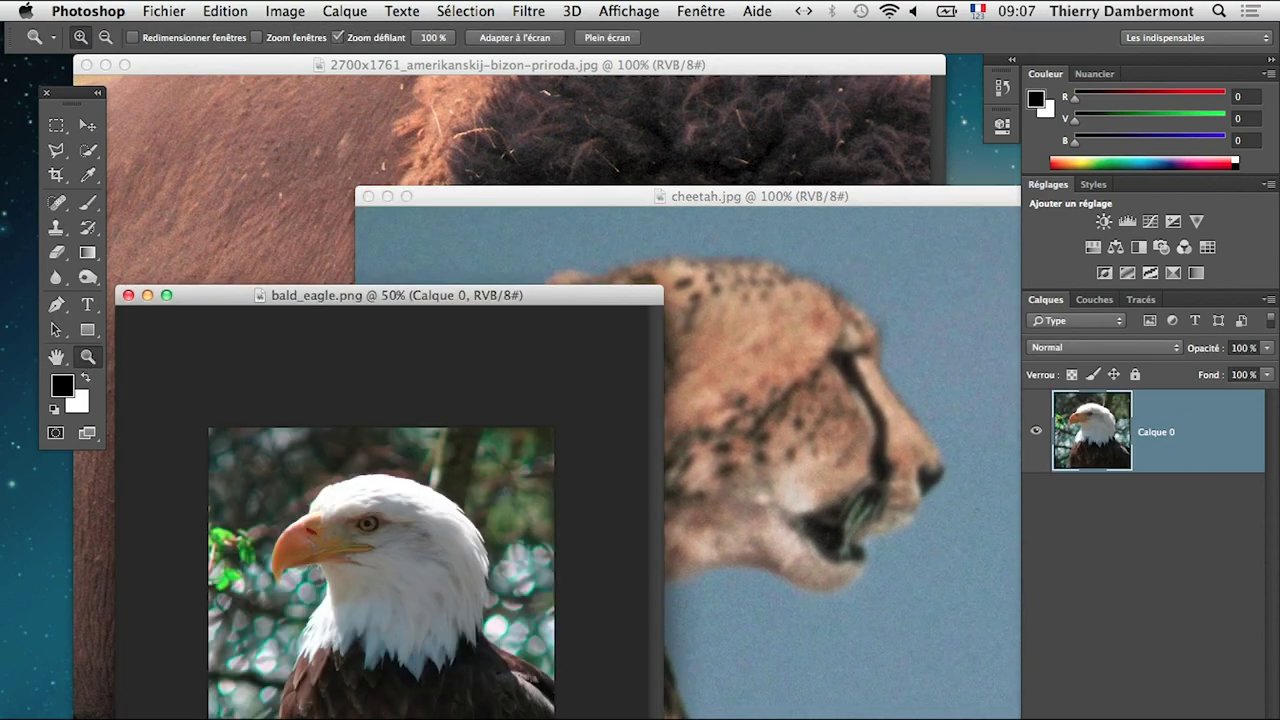
- View the eagle at 100%, pan around the cheetah and bison faces, then switch to InDesign
double_click(88, 357)
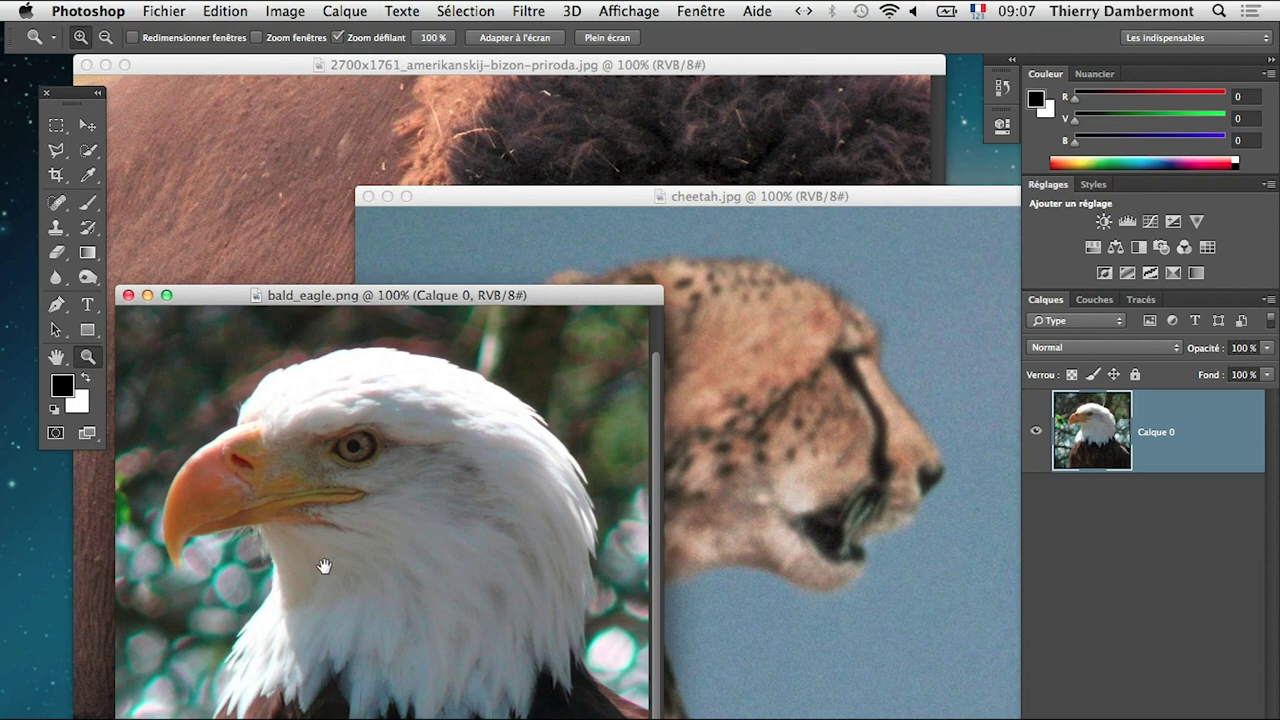
mouse_move(323, 565)
mouse_down()
mouse_move(418, 527)
mouse_move(574, 511)
mouse_move(229, 663)
mouse_up()
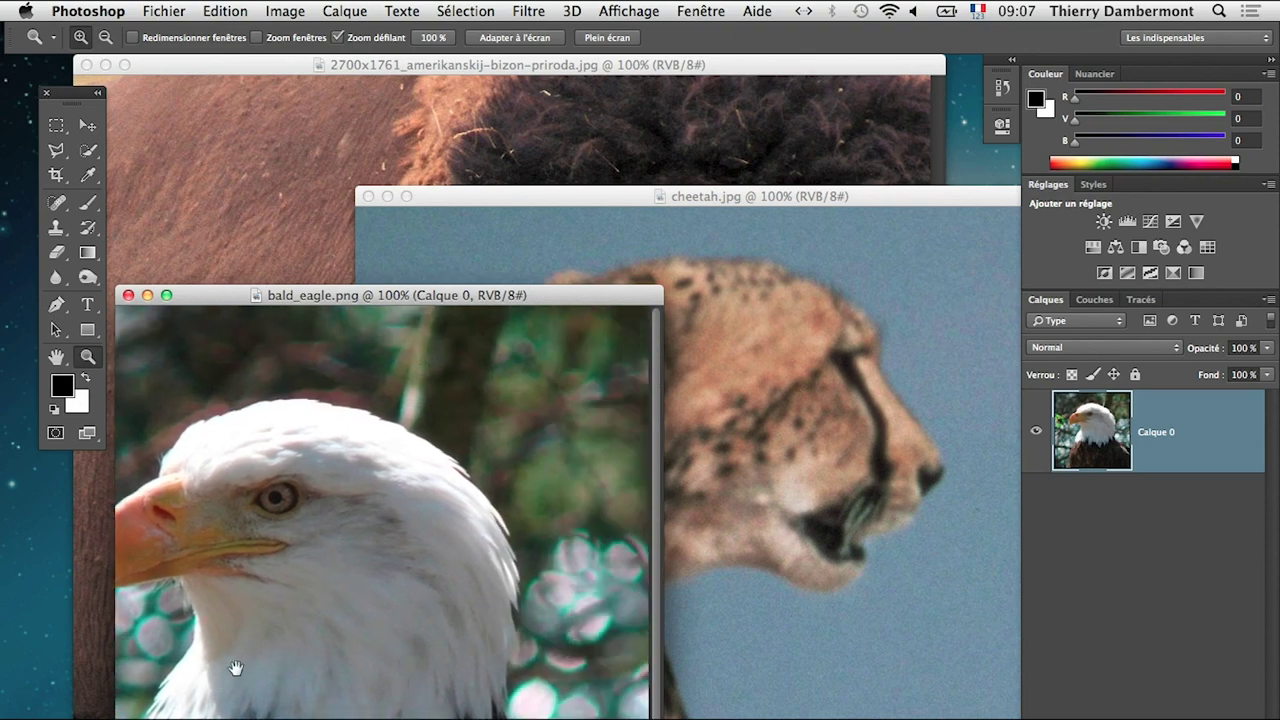
click(712, 578)
drag(724, 572, 720, 594)
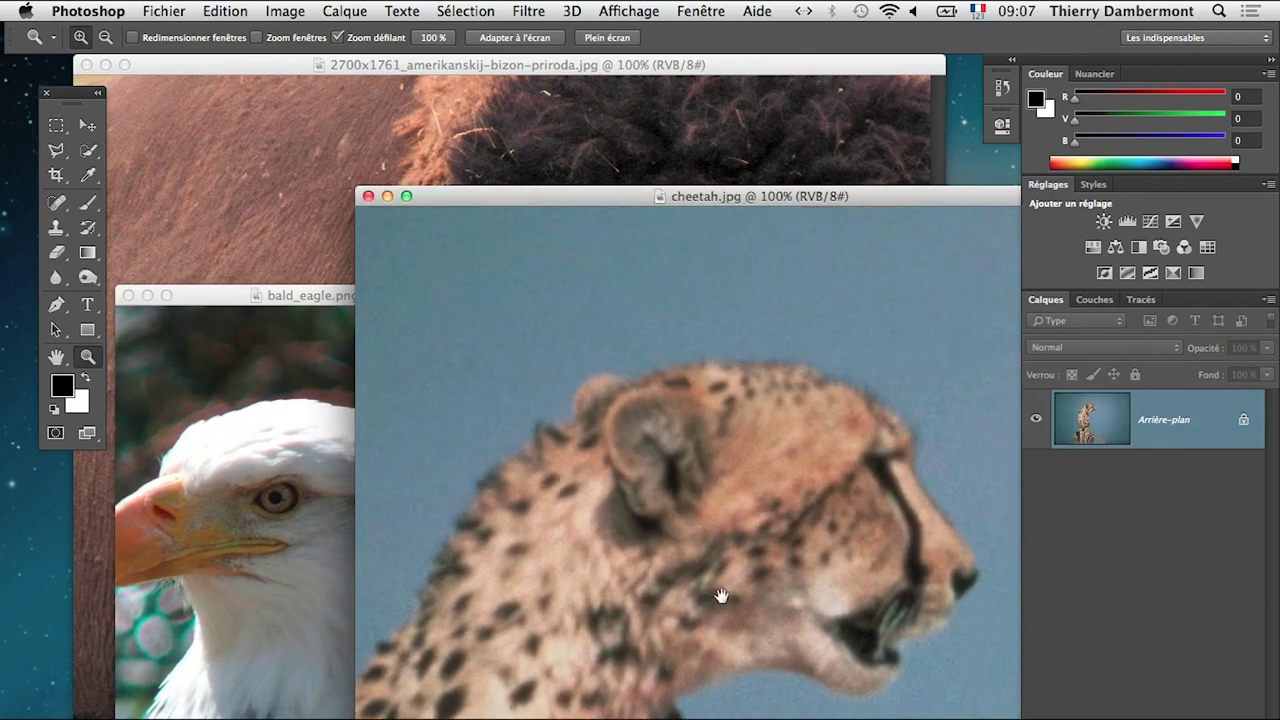
click(322, 103)
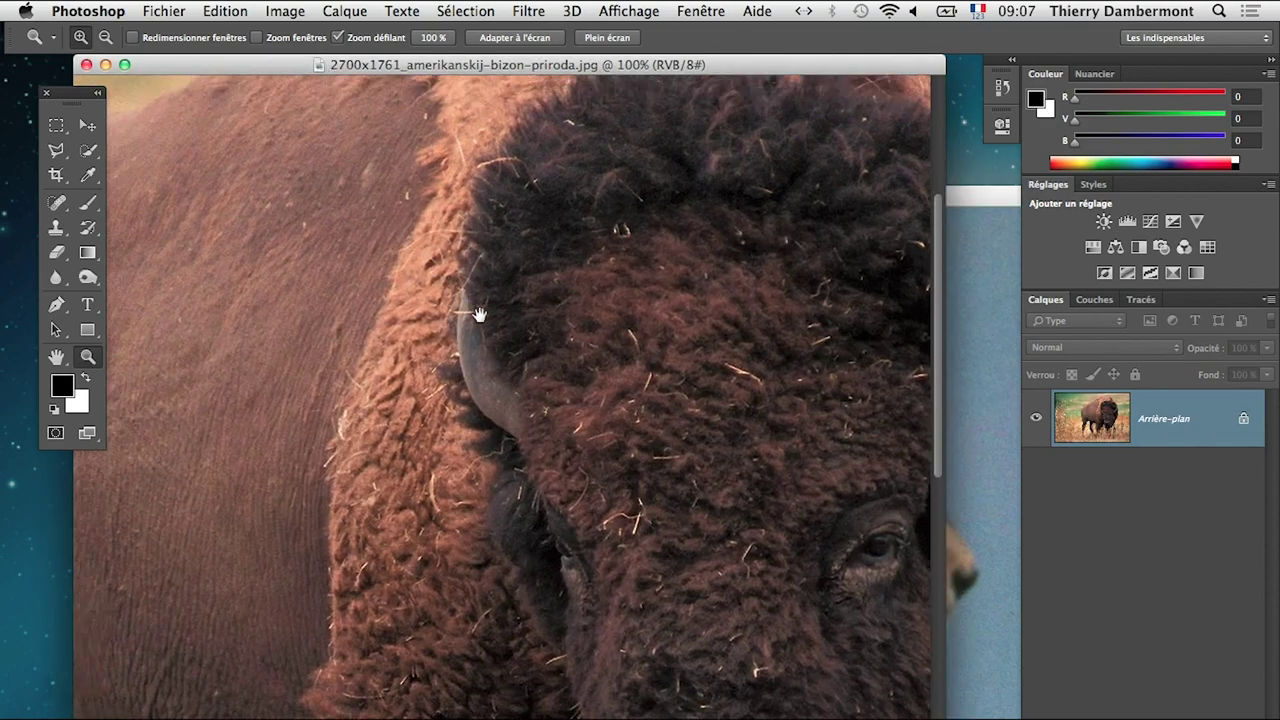
drag(480, 297, 186, 200)
drag(580, 367, 698, 364)
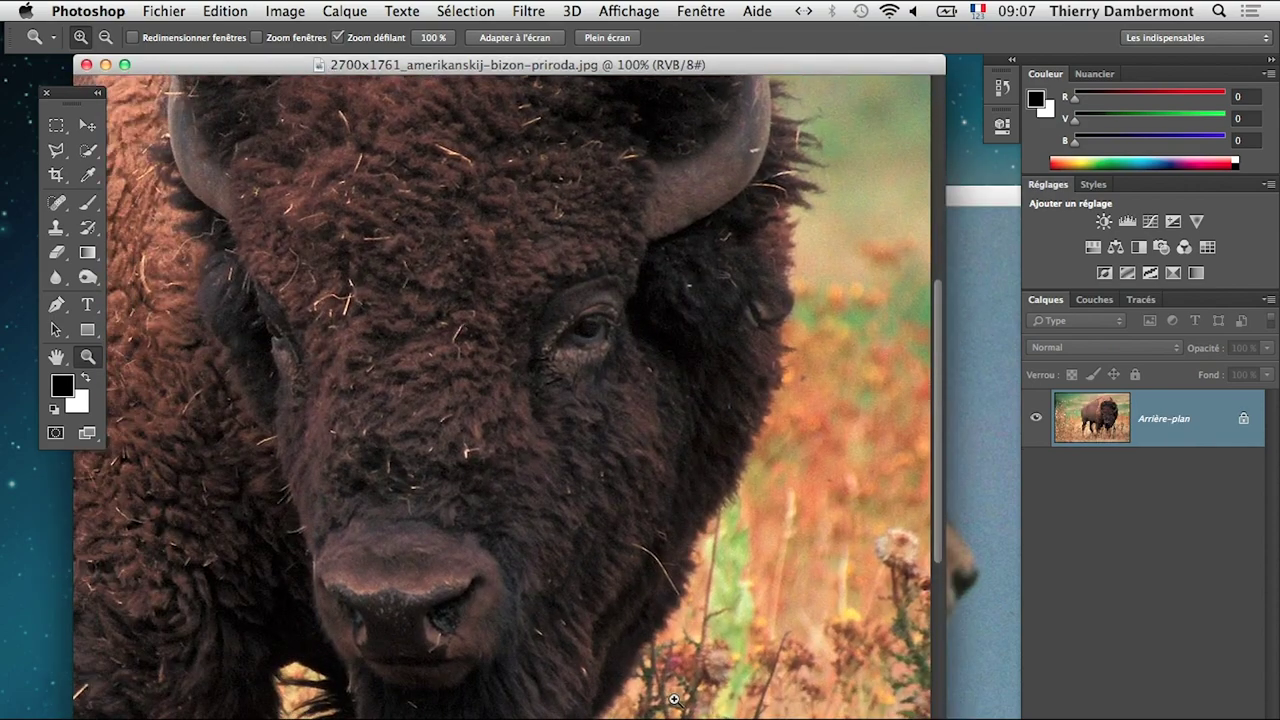
key(super+Tab)
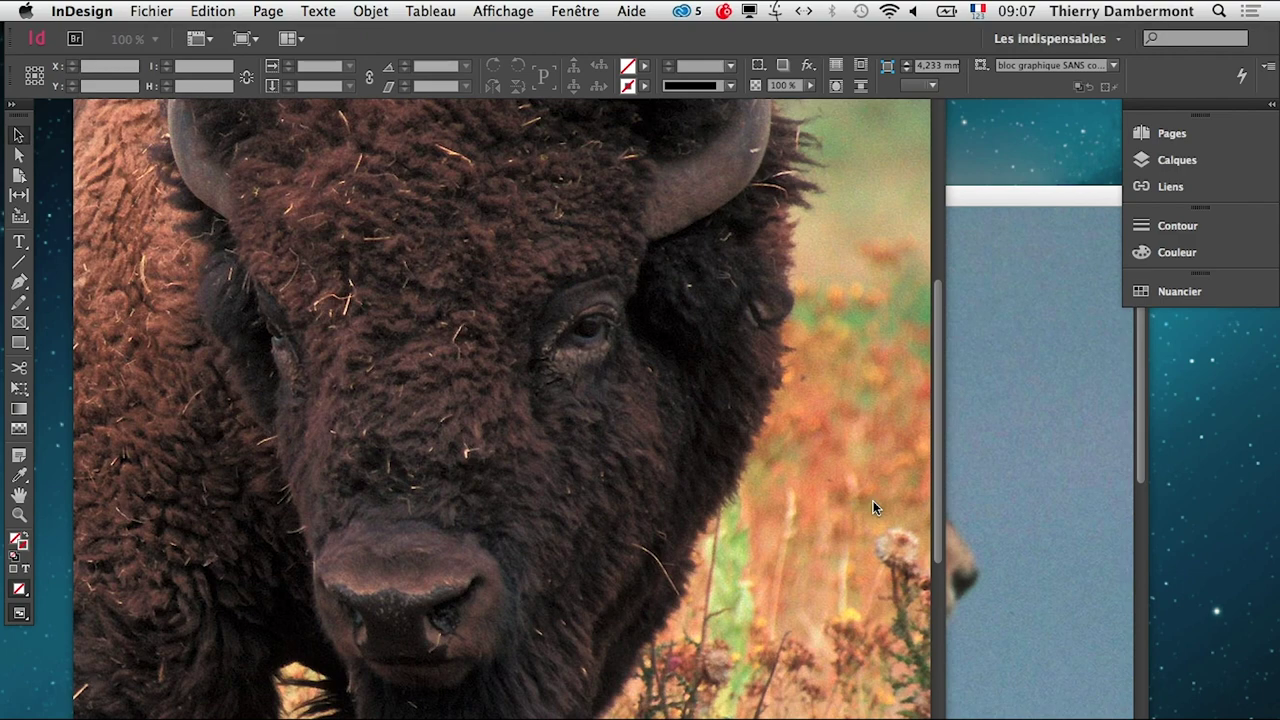
- Hide other applications and float InDesign's tool set in two columns
click(82, 11)
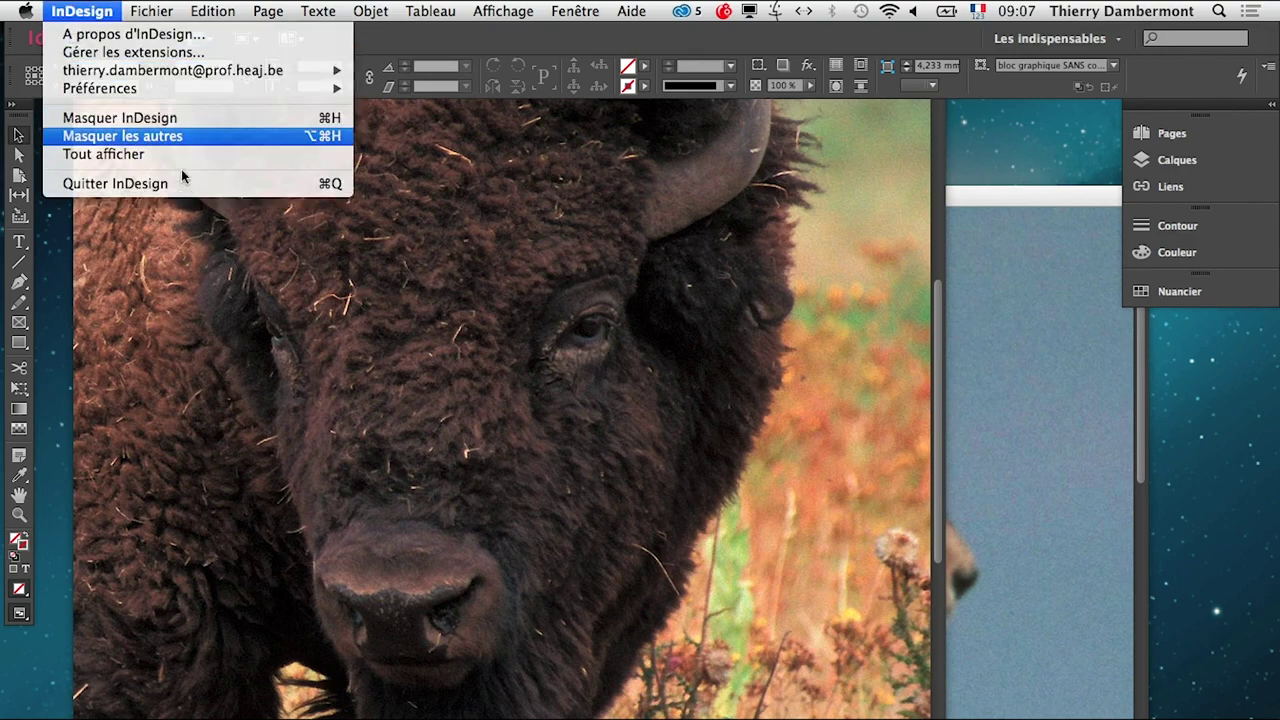
click(114, 134)
click(10, 104)
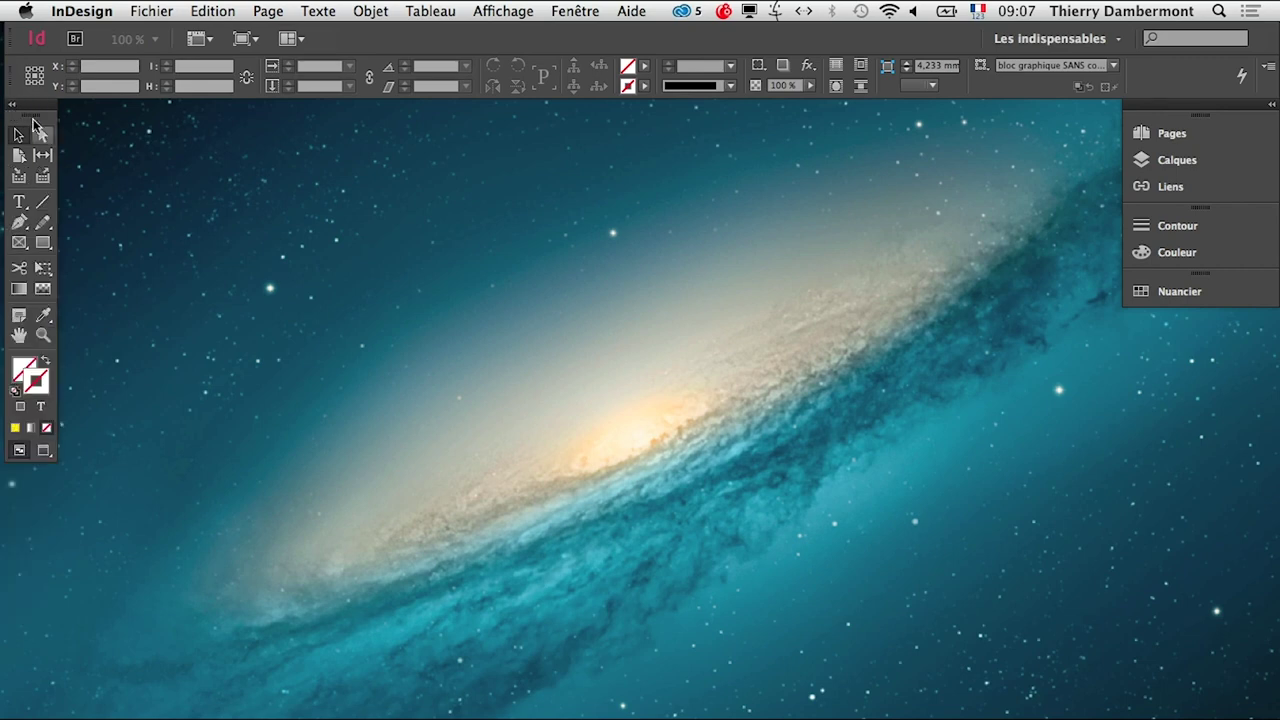
drag(48, 104, 70, 112)
- Create a new landscape A4 document, 297 × 210 mm
click(151, 11)
mouse_move(170, 34)
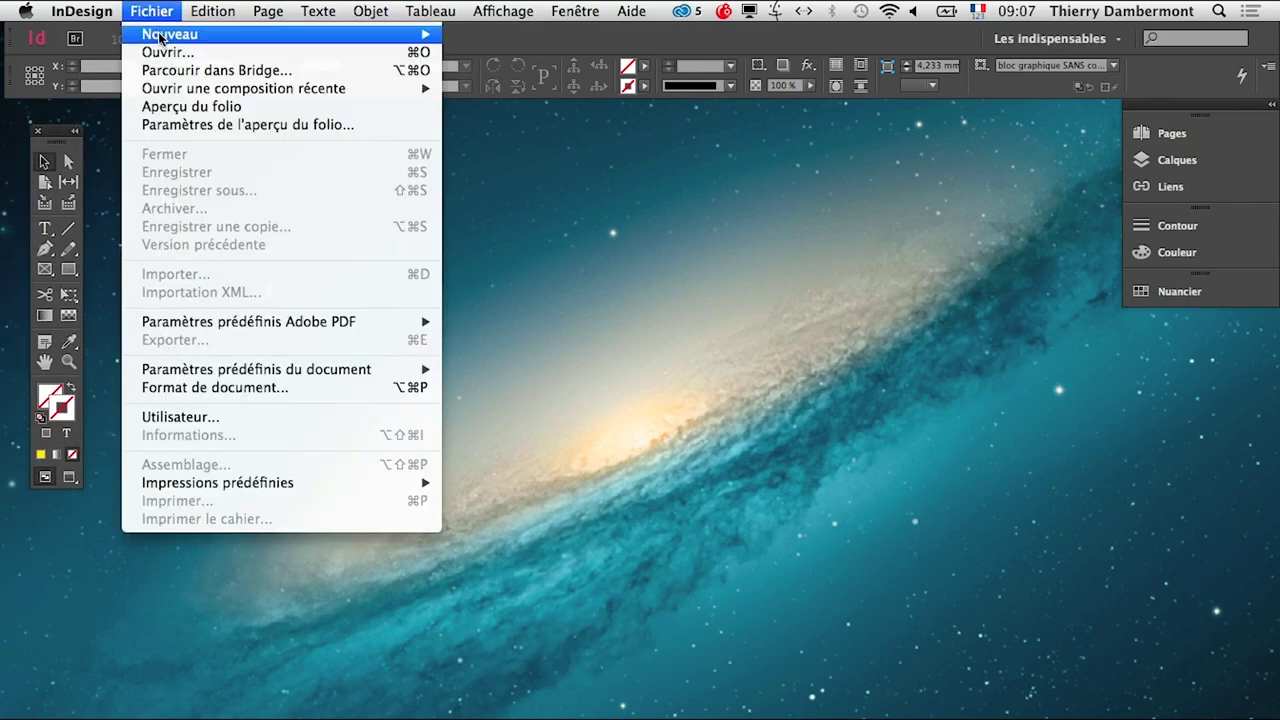
click(480, 40)
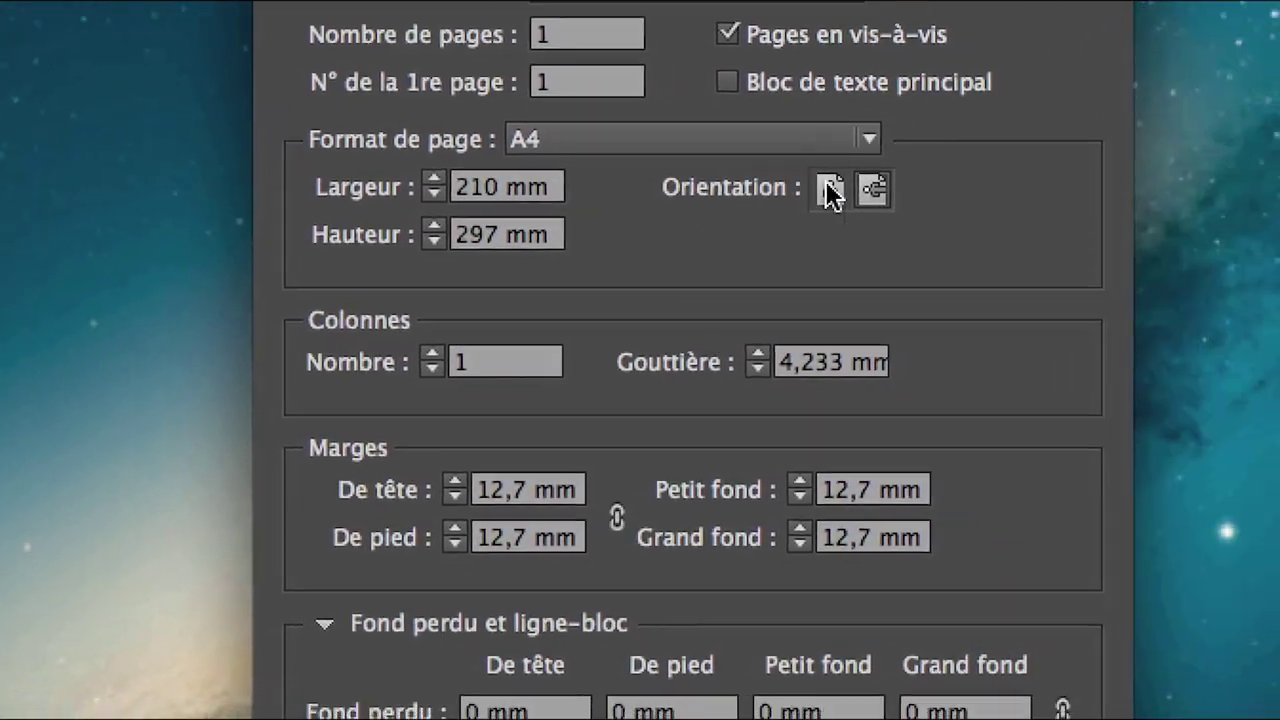
click(844, 184)
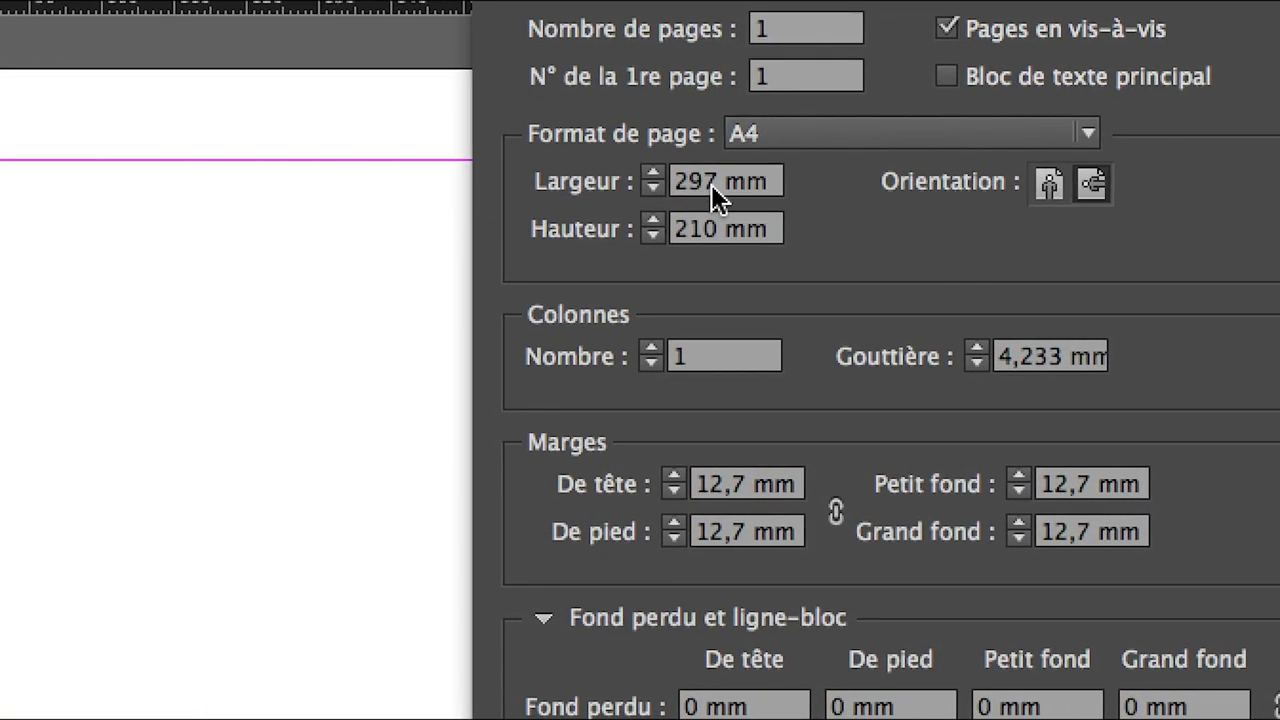
double_click(705, 184)
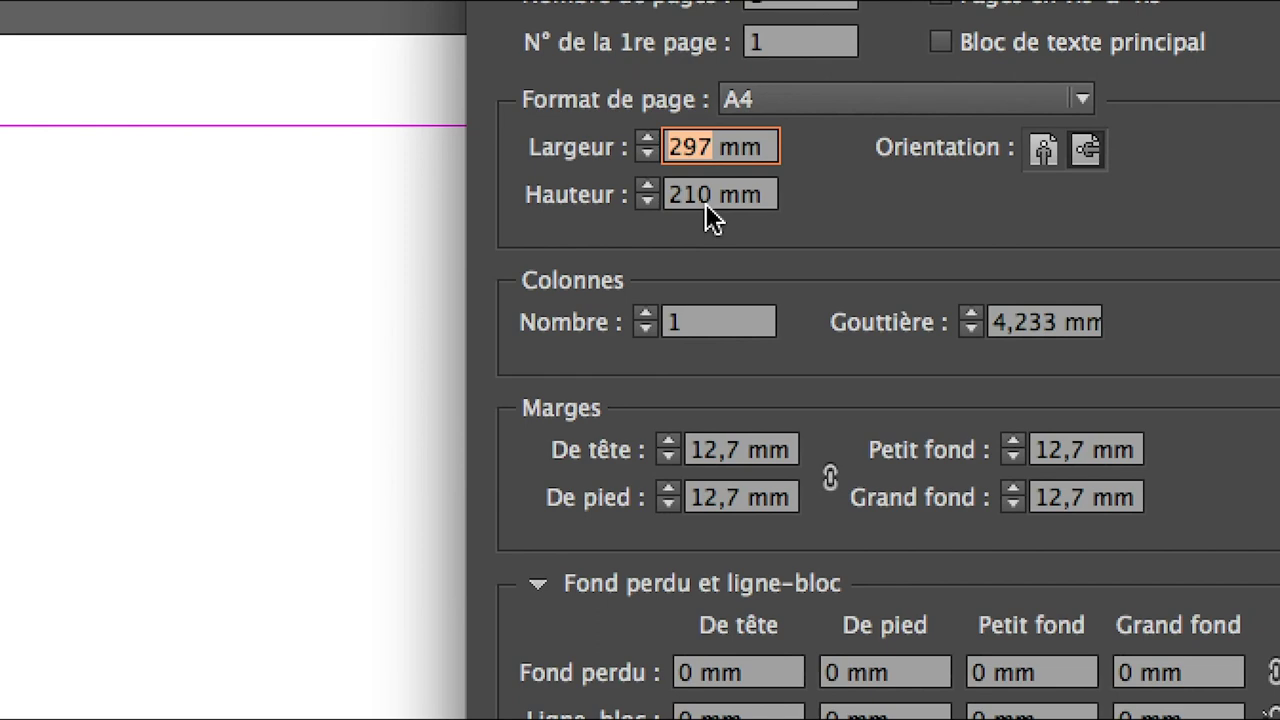
double_click(705, 190)
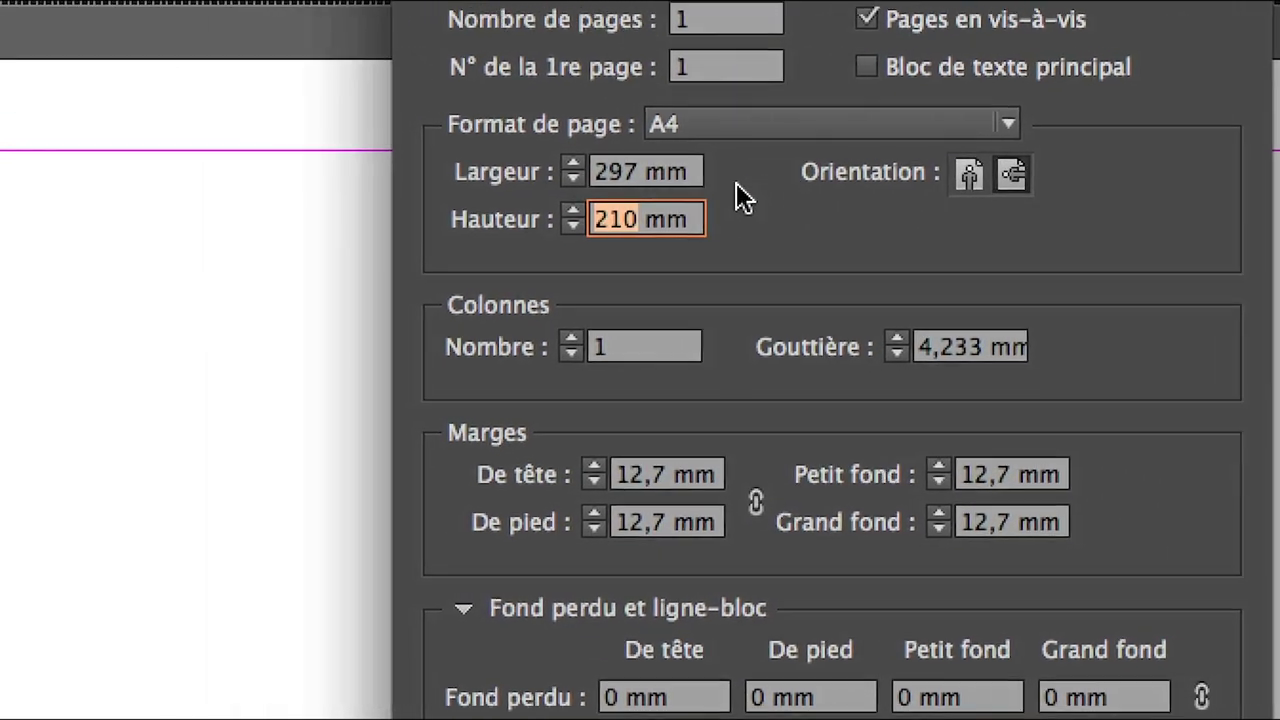
click(717, 178)
double_click(717, 178)
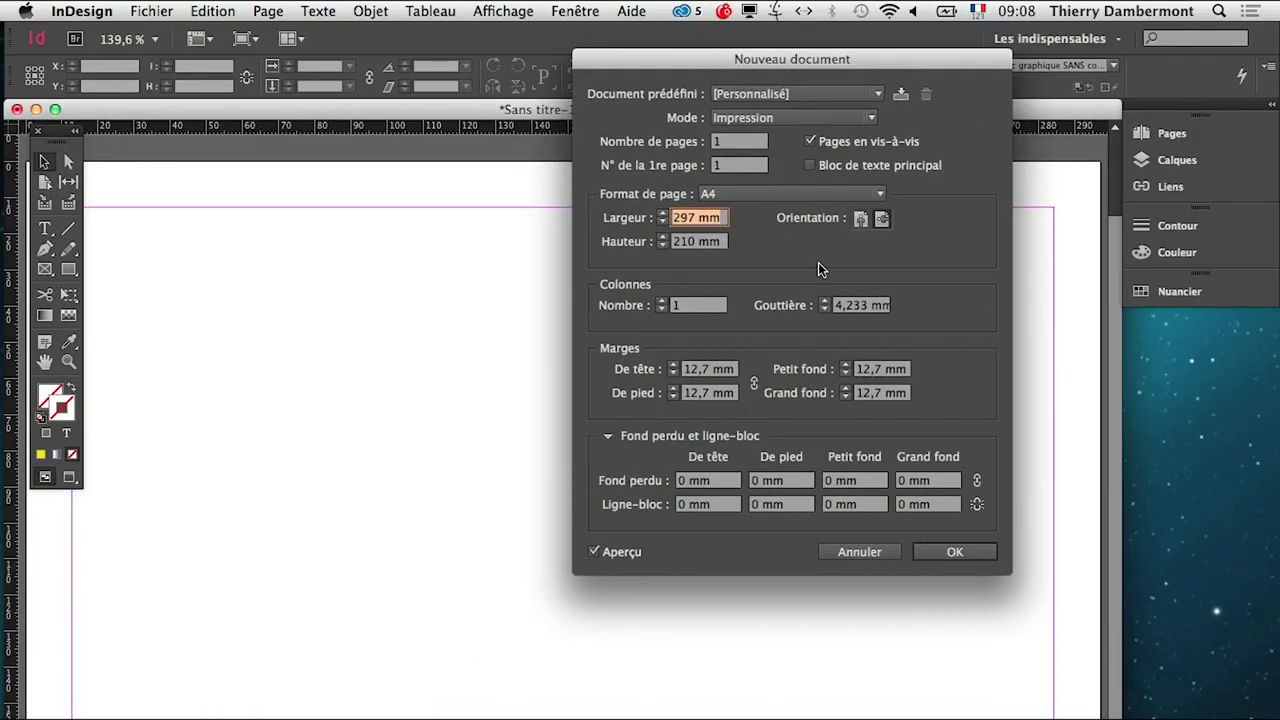
click(956, 556)
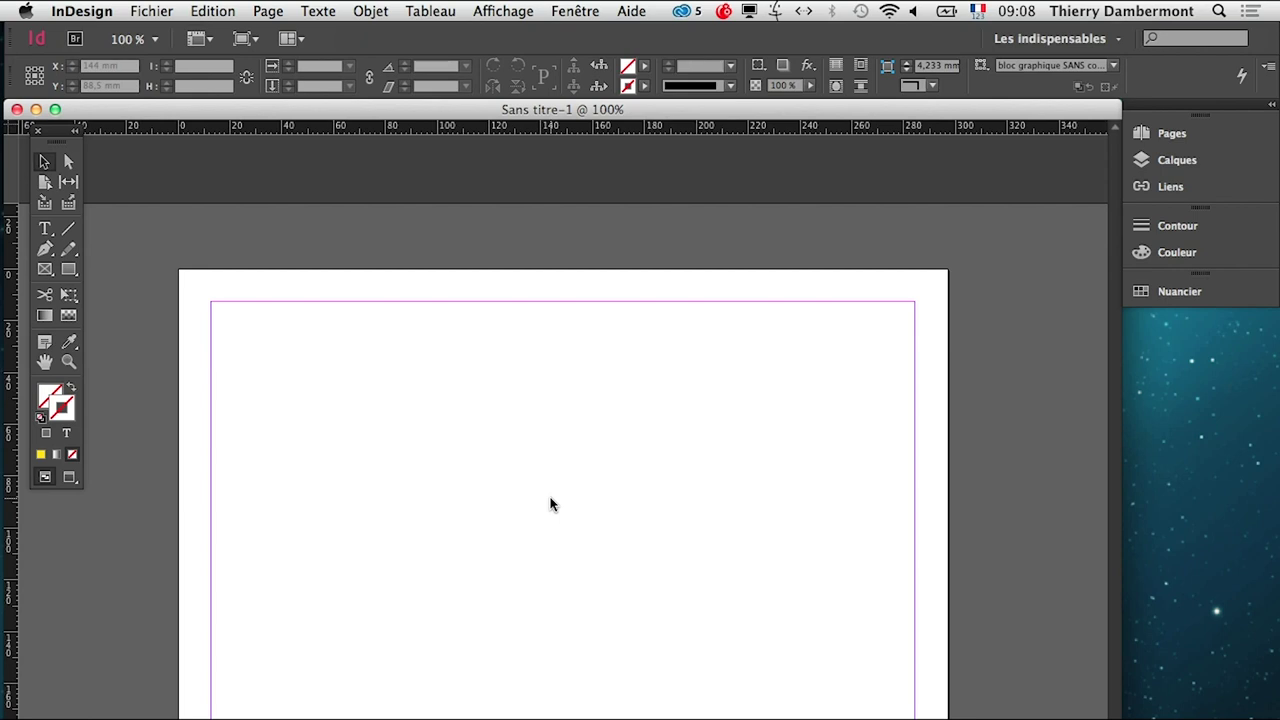
- Load the bison, bald_eagle.png and cheetah.jpg images from the PS-20104-09-10 folder for placing
click(160, 10)
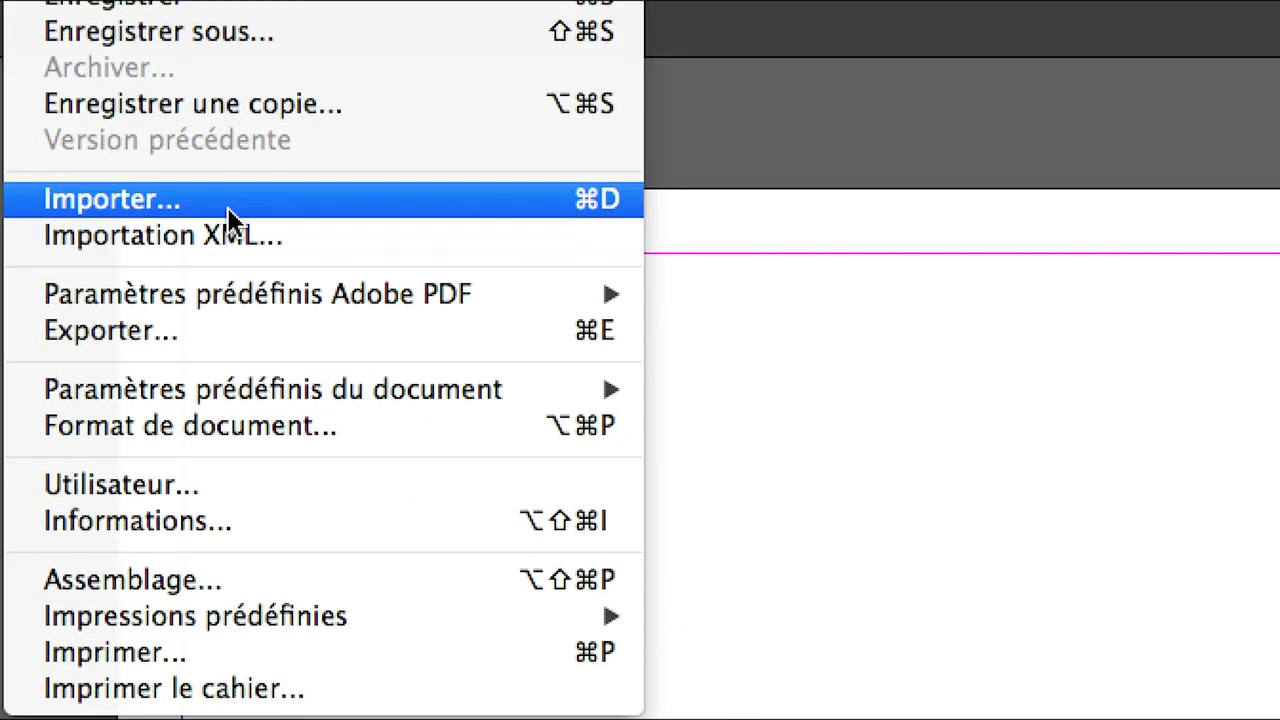
click(228, 210)
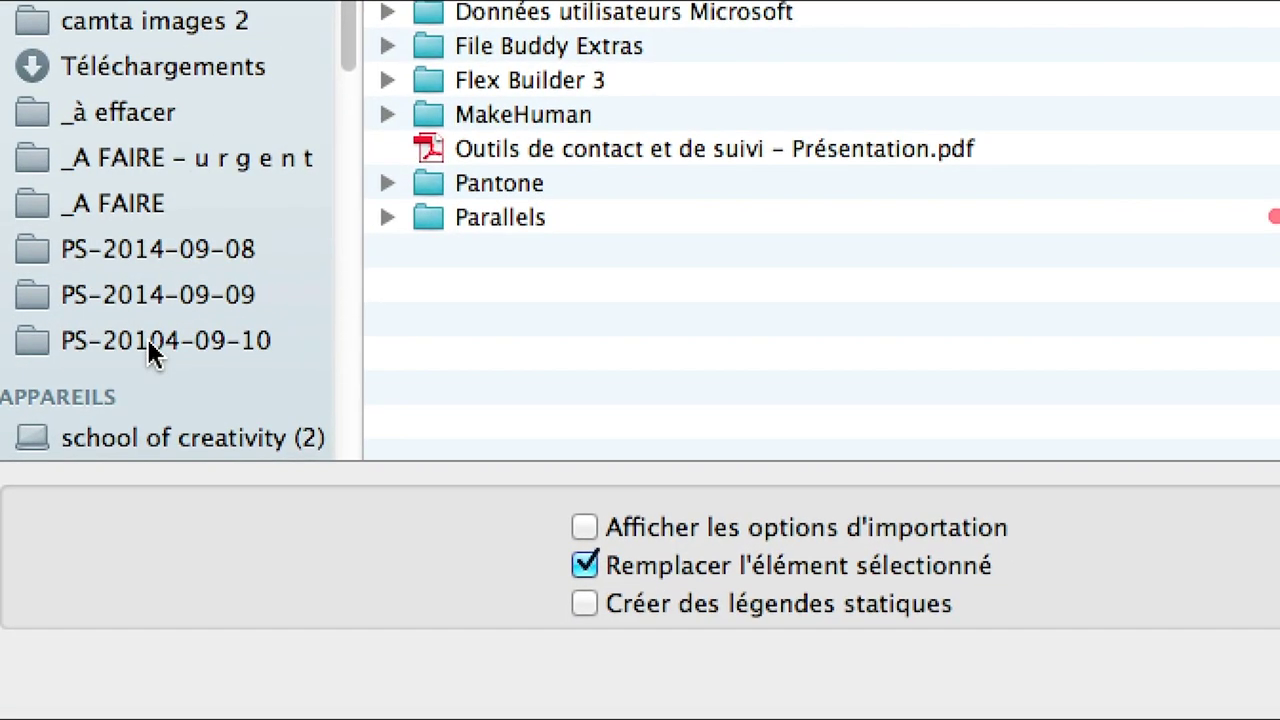
click(148, 338)
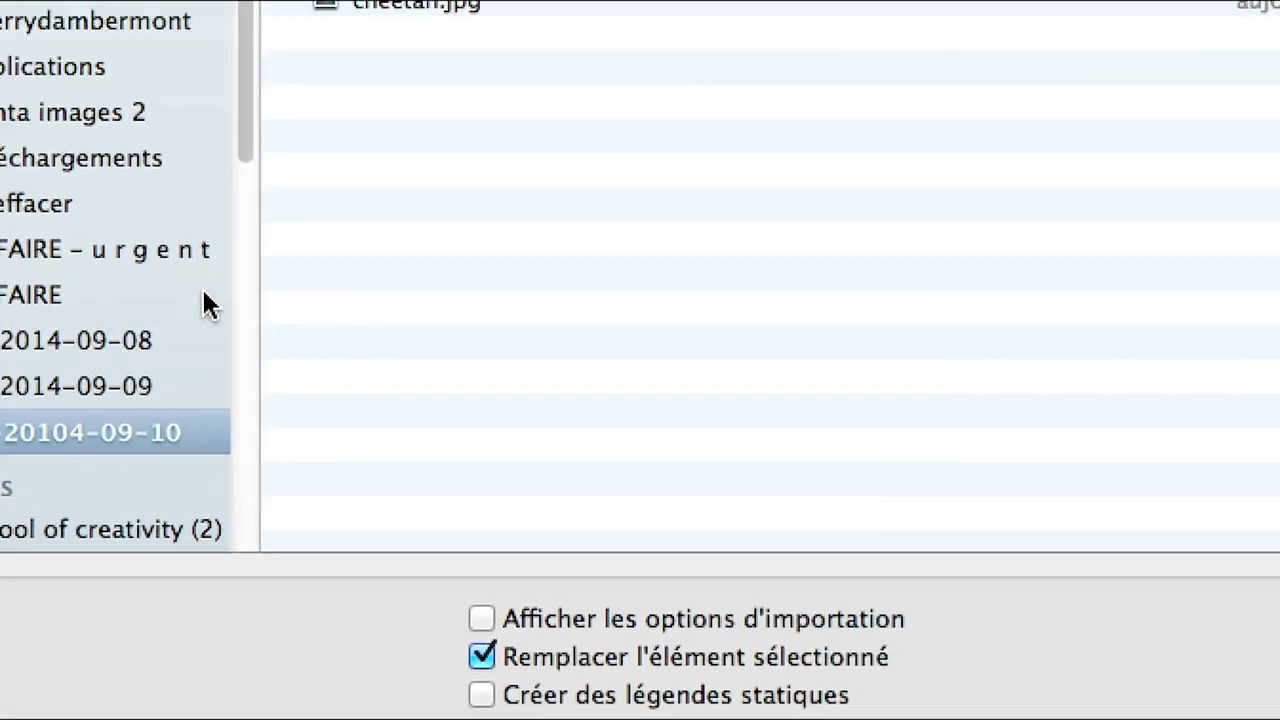
click(284, 165)
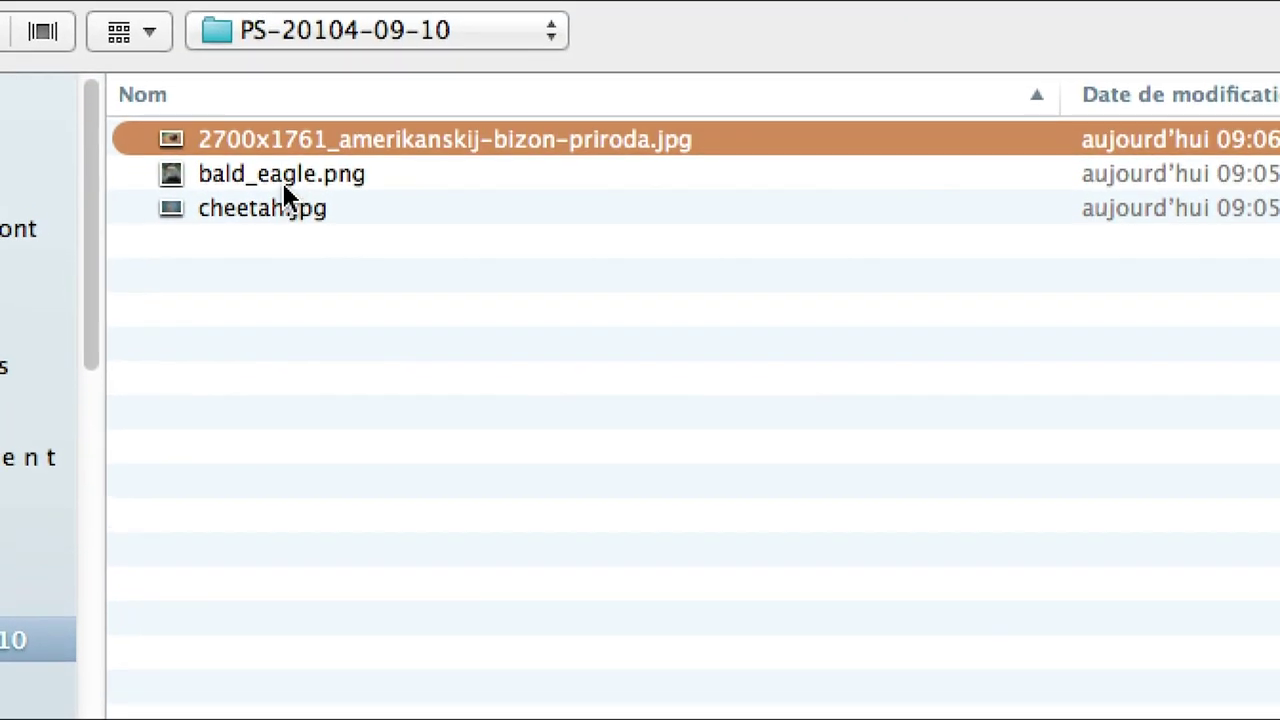
shift+click(280, 195)
shift+click(282, 210)
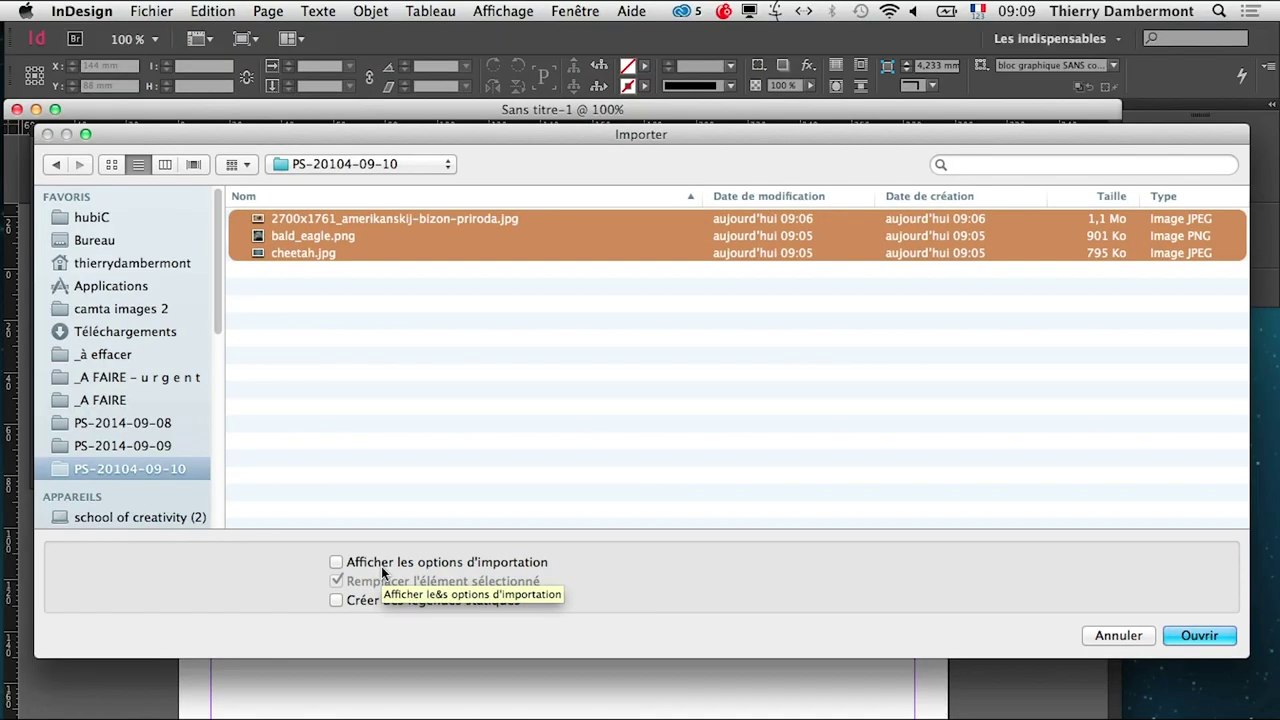
click(1215, 636)
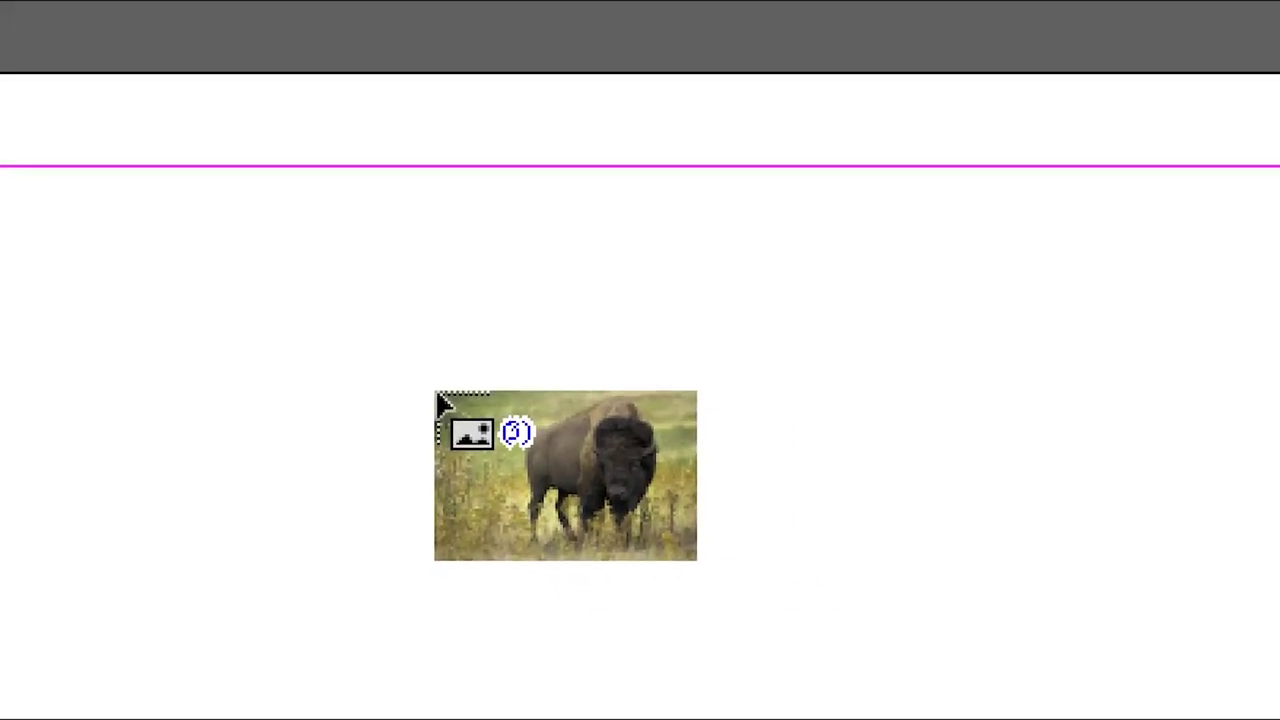
- Place the bison top-left, the eagle to the right and the cheetah below, each in its own frame
click(440, 402)
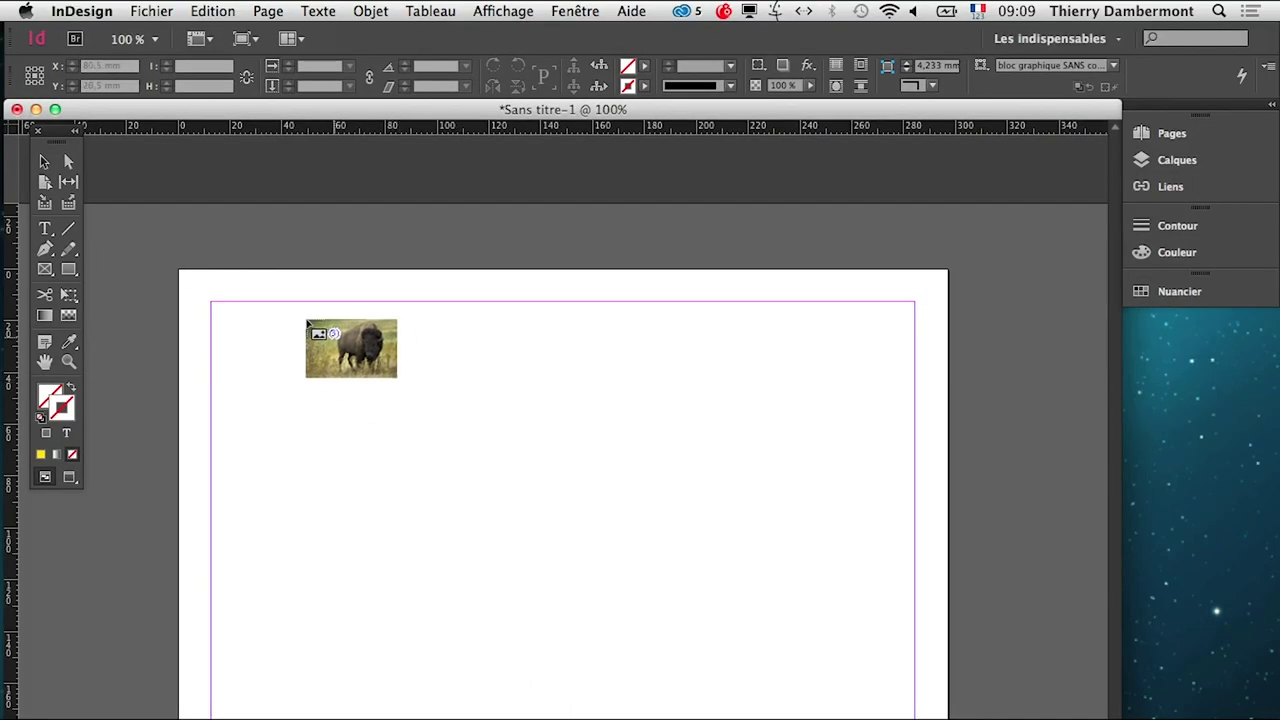
click(224, 310)
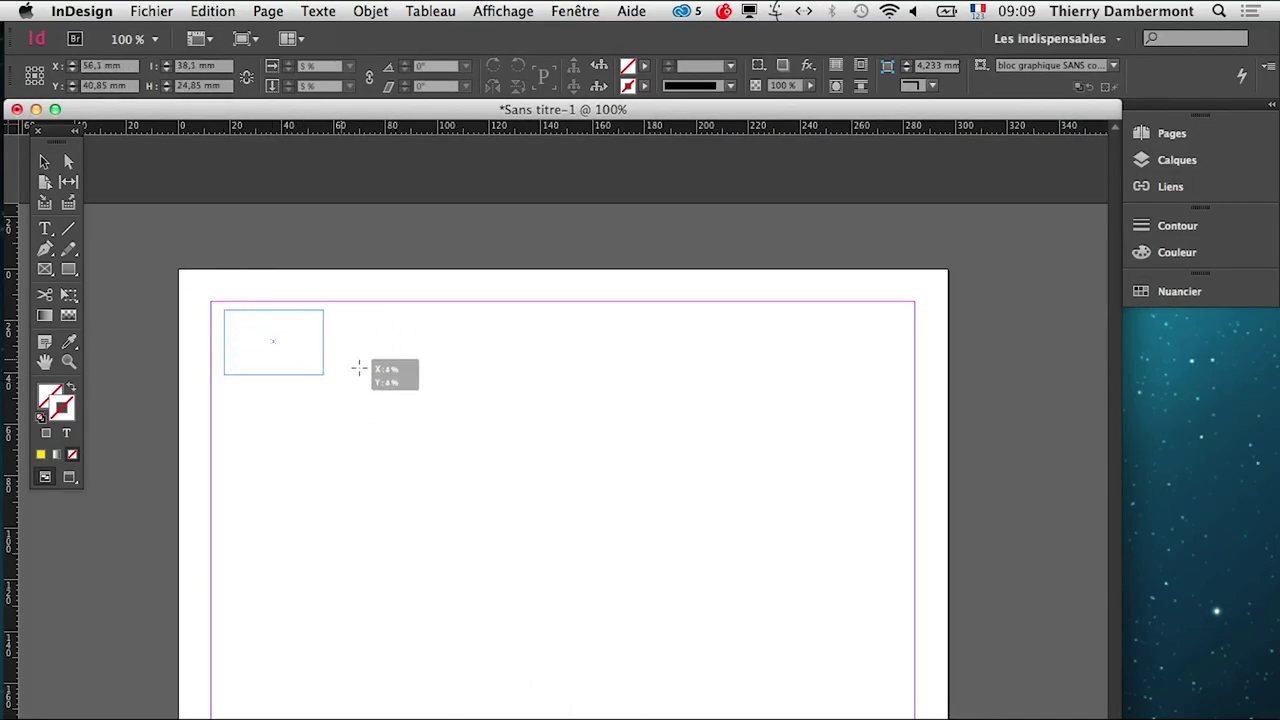
drag(358, 368, 521, 503)
drag(568, 381, 823, 590)
mouse_move(230, 541)
mouse_down()
mouse_move(470, 708)
mouse_move(534, 719)
mouse_move(521, 719)
mouse_up()
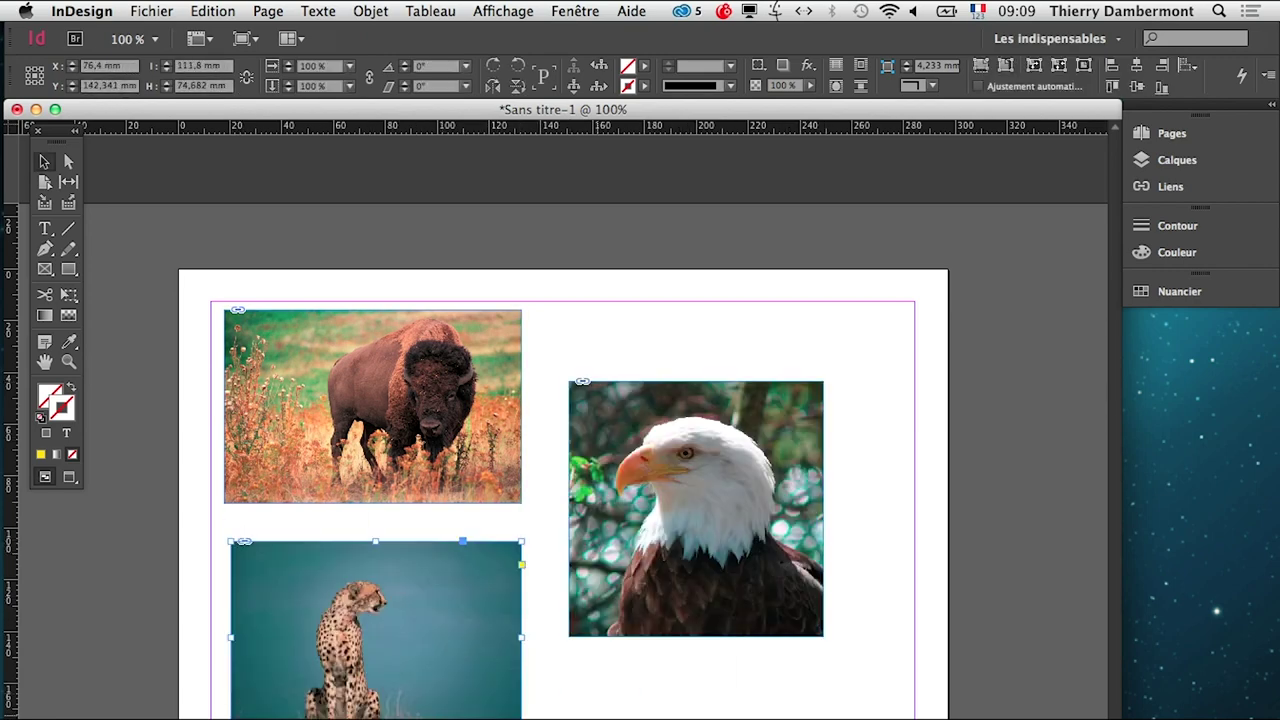
click(125, 236)
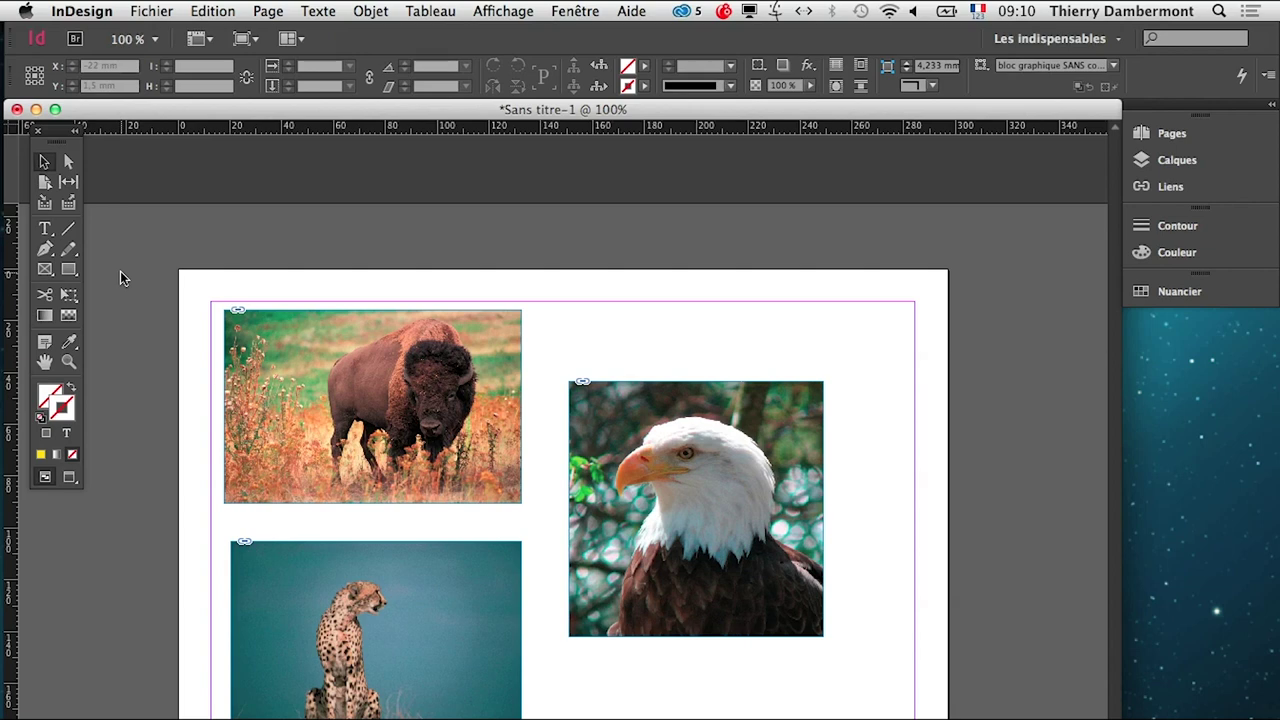
- Float the Tools panel and scale the eagle image down with Free Transform
mouse_move(47, 122)
mouse_down()
mouse_move(103, 196)
mouse_move(141, 302)
mouse_up()
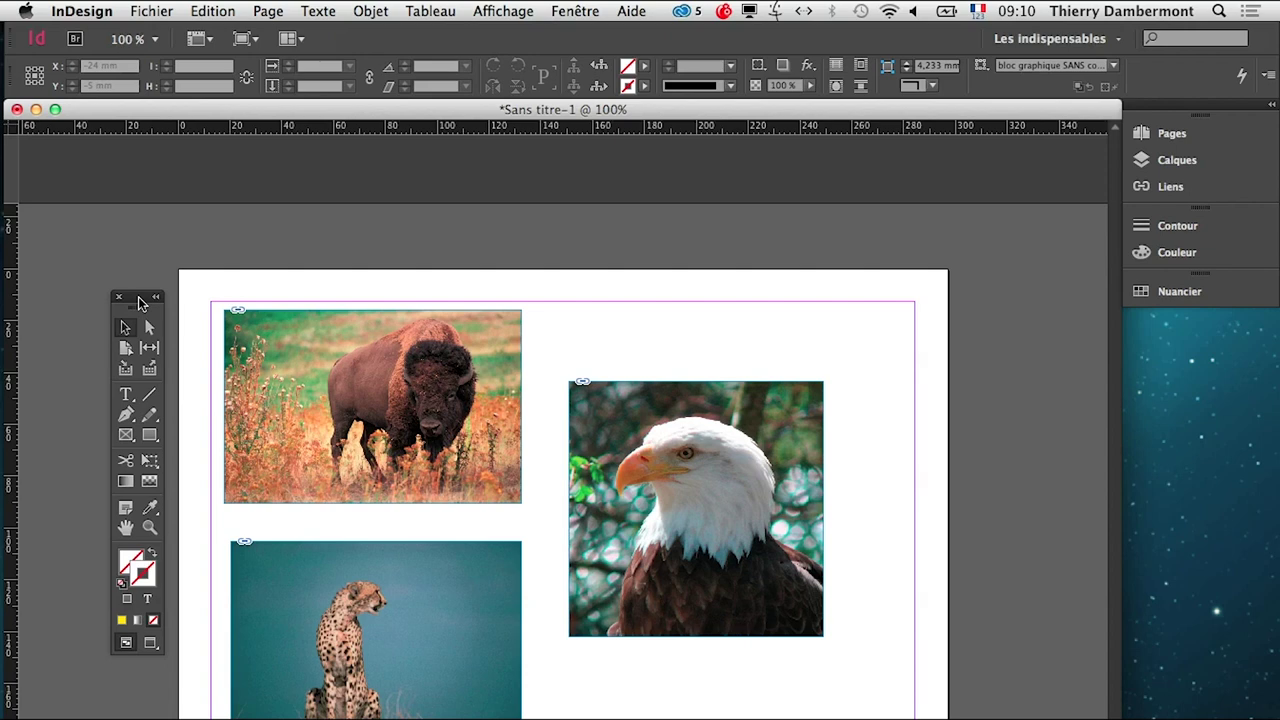
click(373, 407)
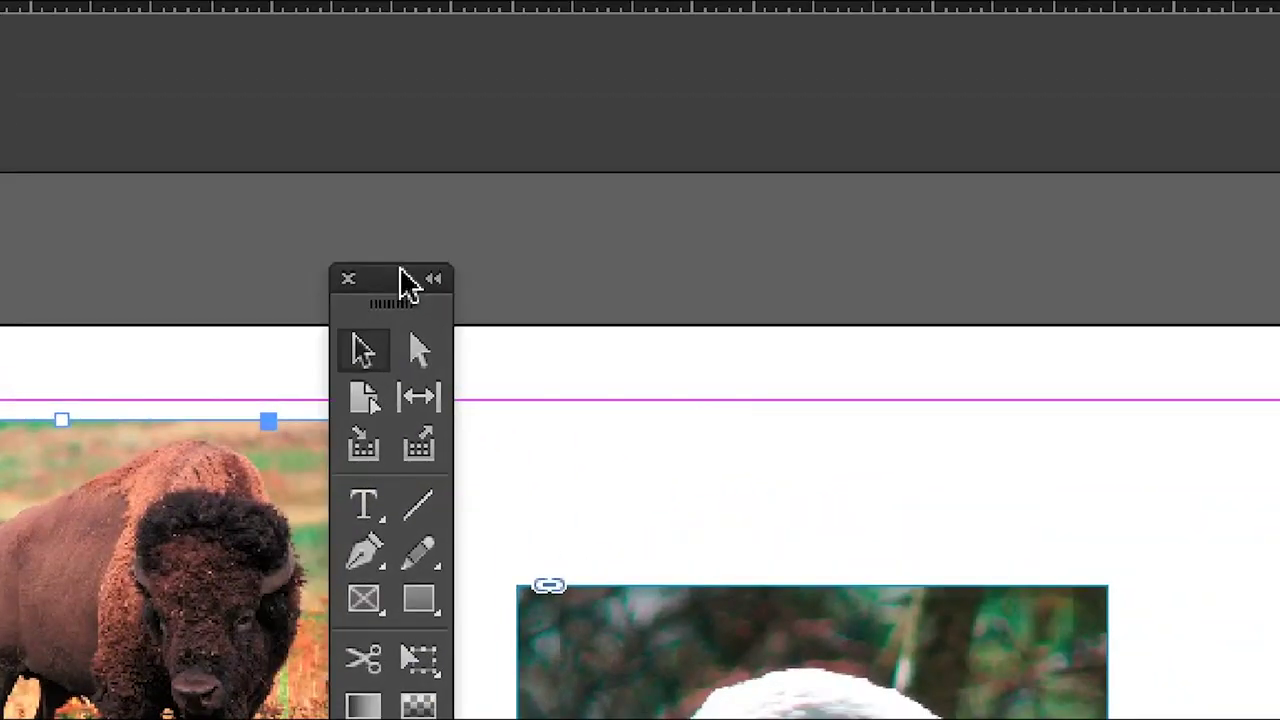
click(488, 412)
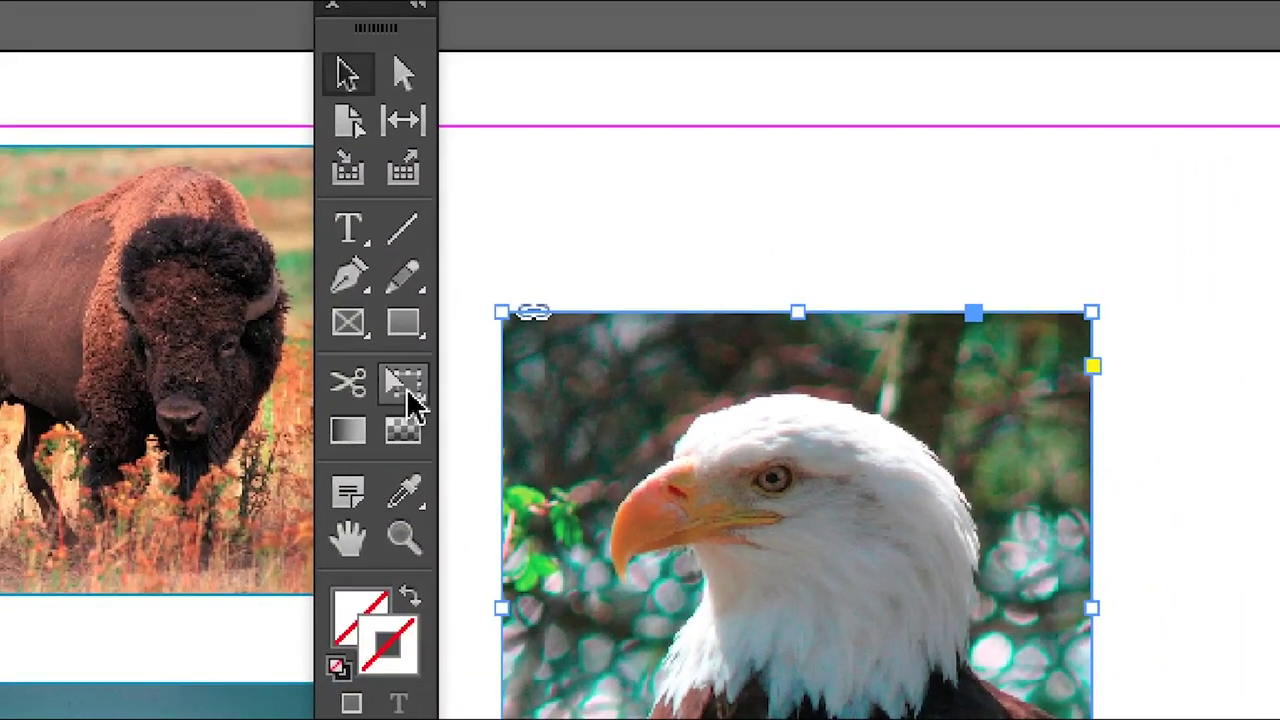
click(410, 398)
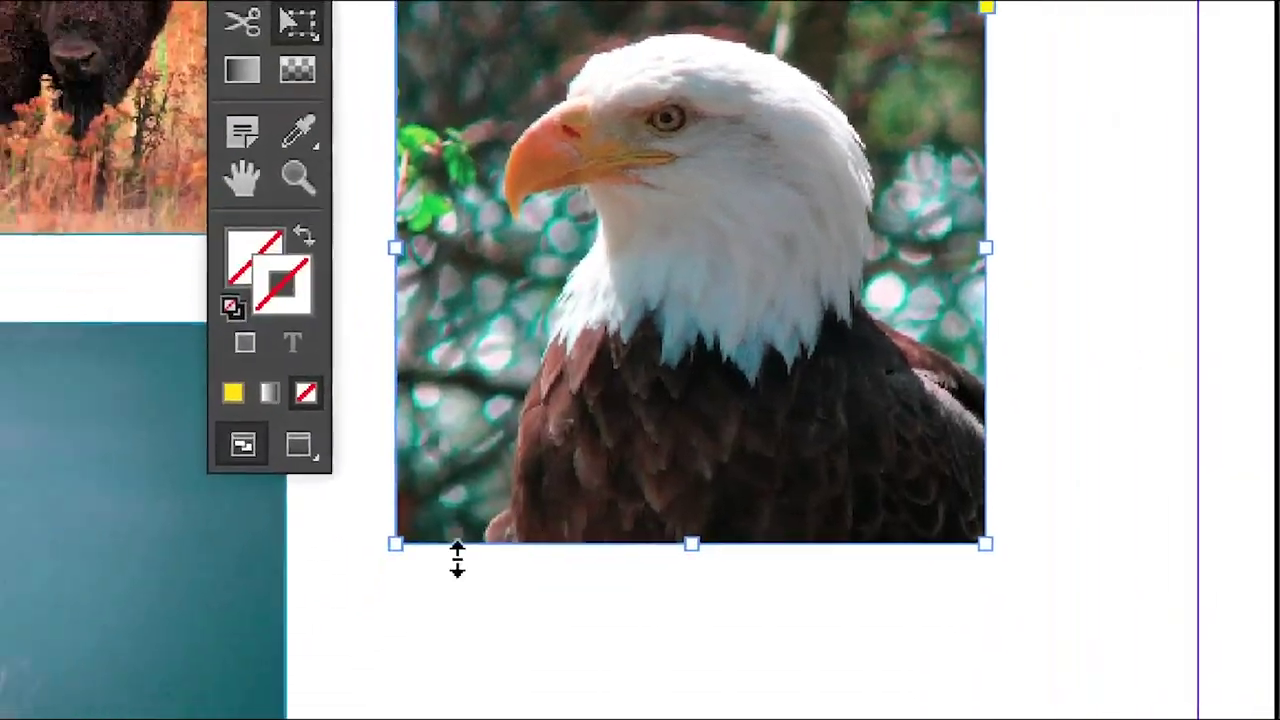
mouse_move(396, 543)
mouse_down()
mouse_move(470, 517)
mouse_move(541, 437)
mouse_up()
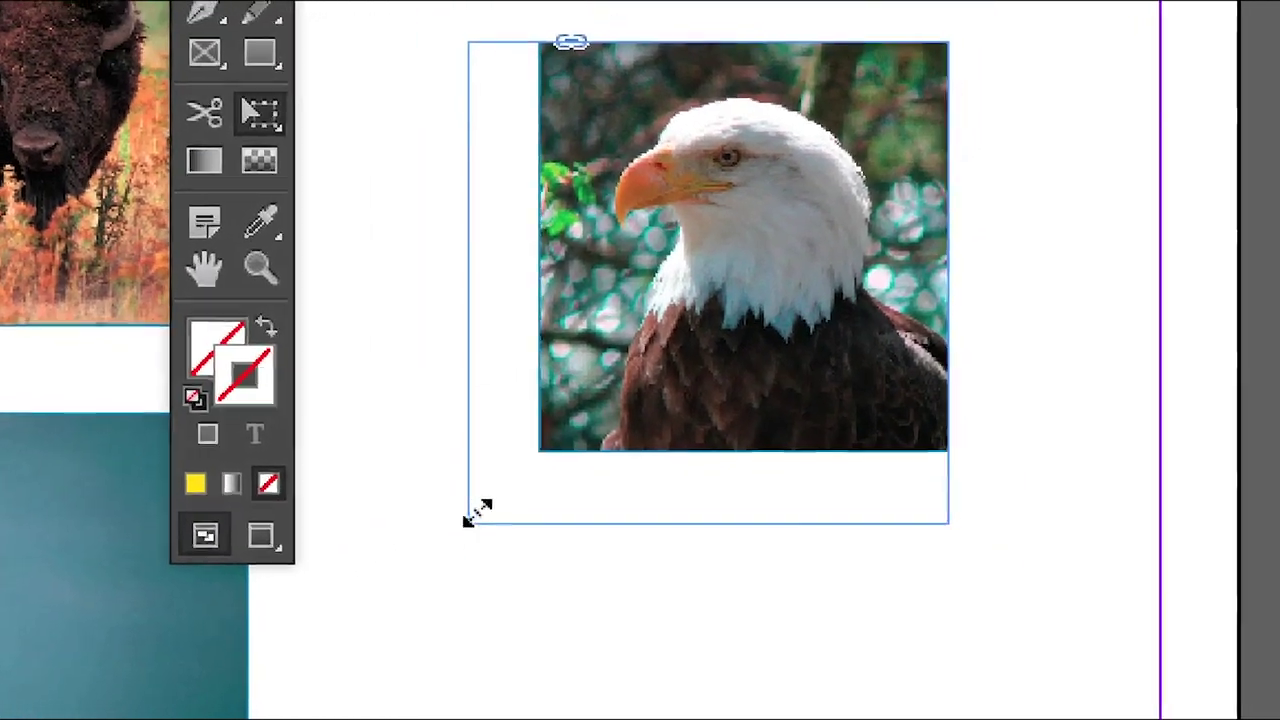
drag(490, 495, 483, 508)
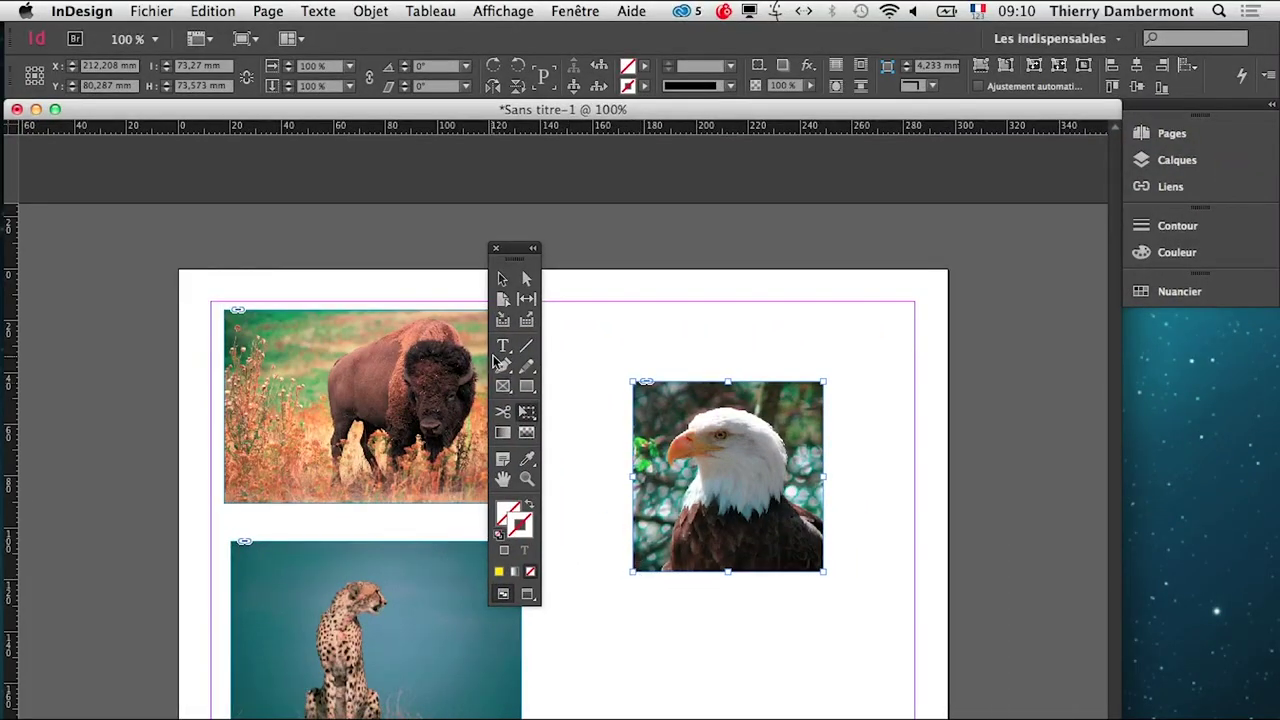
- Move the cheetah frame directly under the bison and enlarge the frame without scaling the image
click(503, 279)
drag(389, 603, 467, 622)
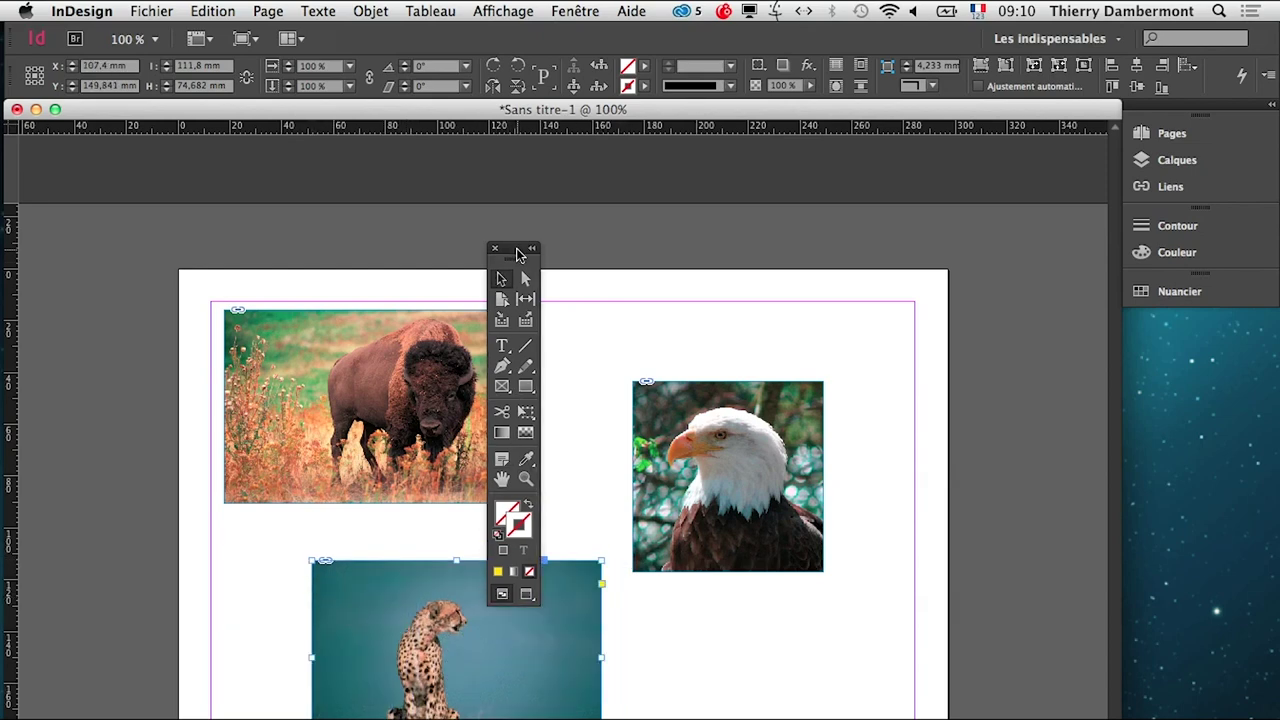
drag(518, 255, 140, 238)
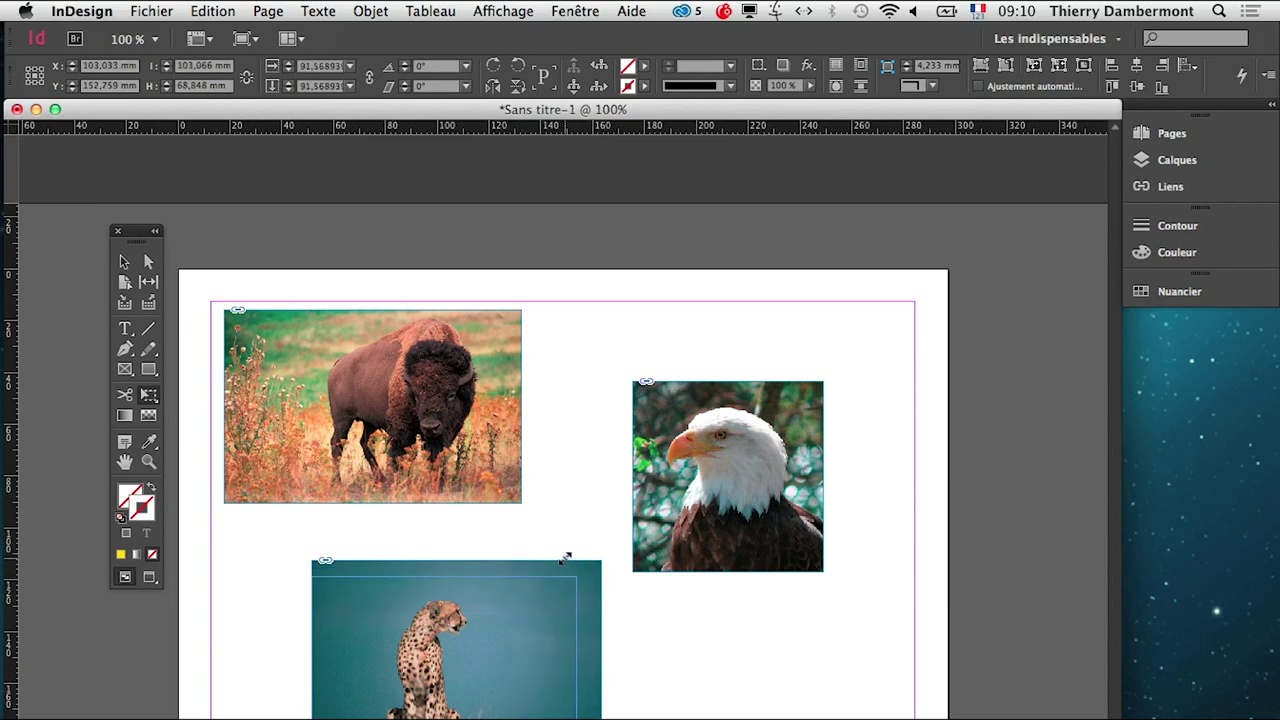
drag(602, 562, 528, 609)
drag(461, 652, 374, 560)
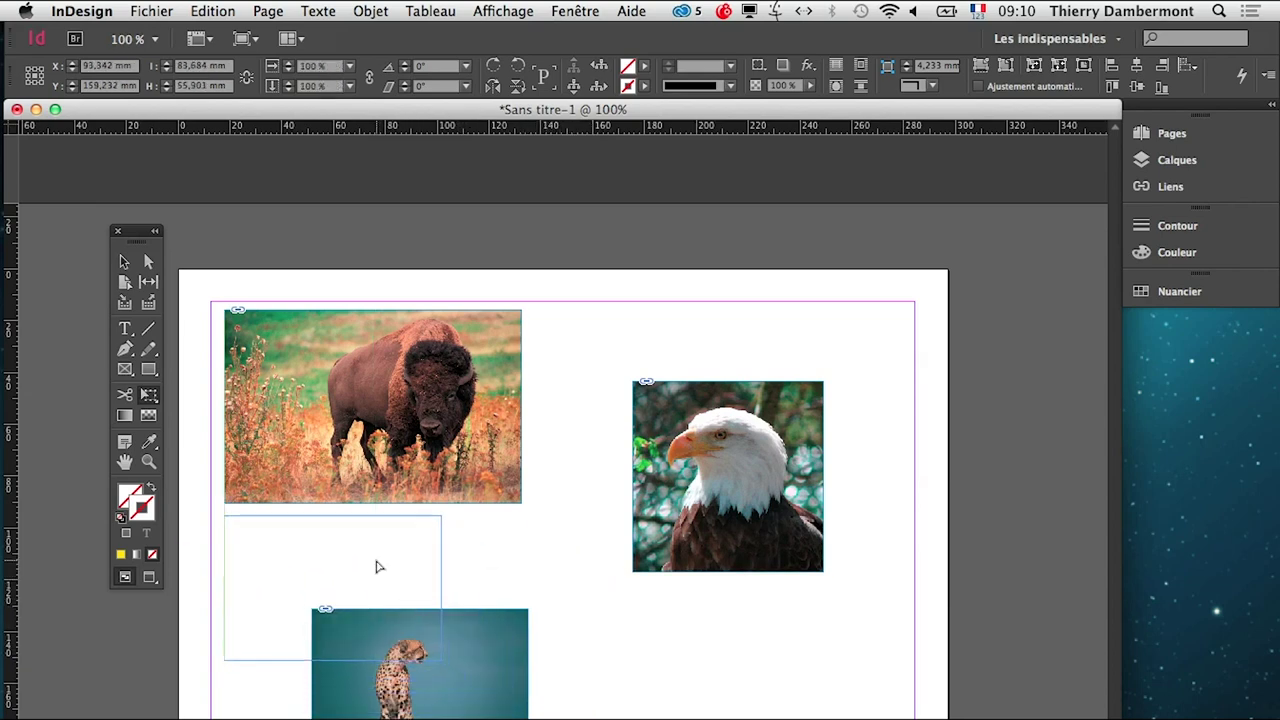
drag(442, 660, 622, 719)
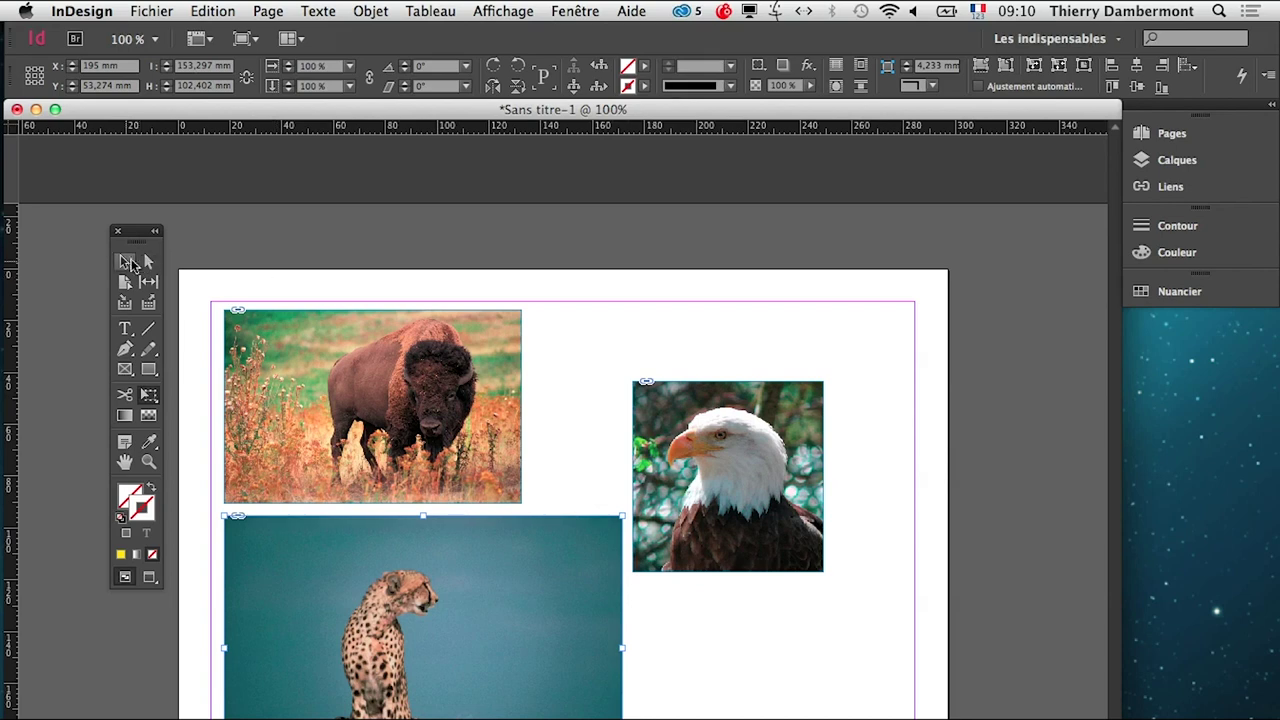
- Move the eagle up beside the bison and deselect everything
click(124, 262)
click(700, 458)
drag(697, 455, 593, 370)
click(256, 231)
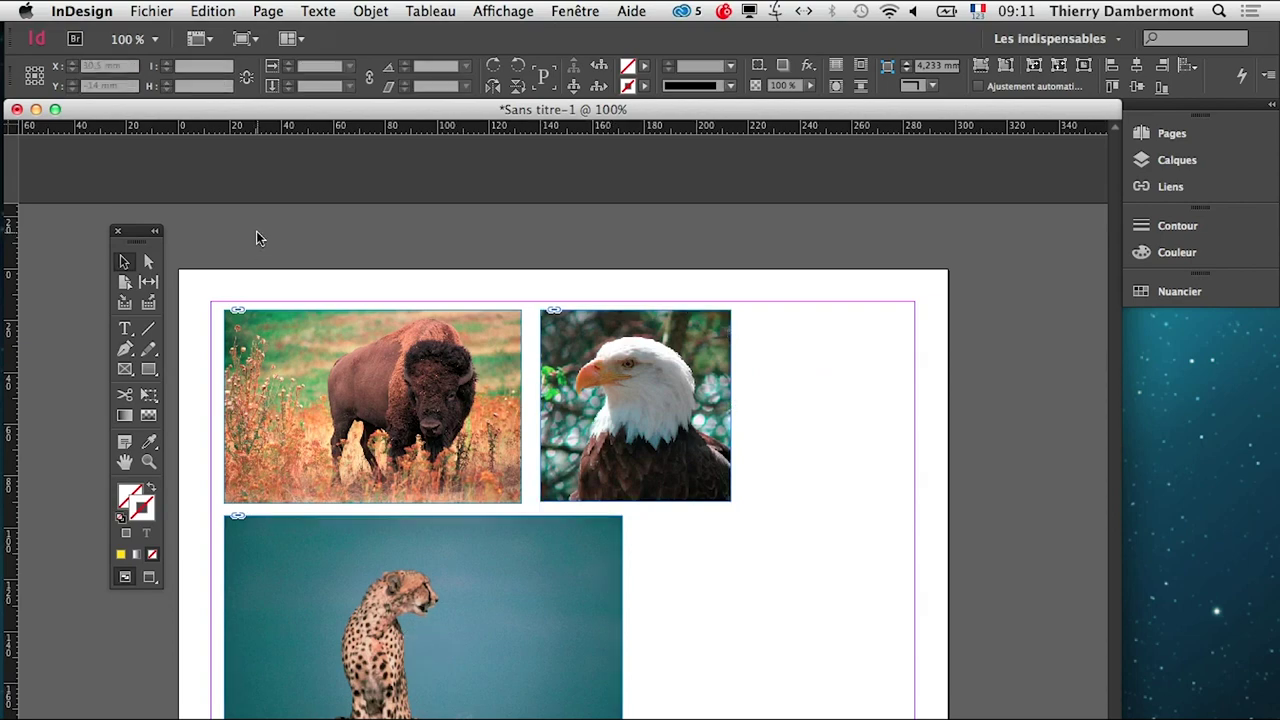
- Save the layout as 'trois images pour comprendre la résolution et autres facteurs' and switch to Photoshop
click(140, 10)
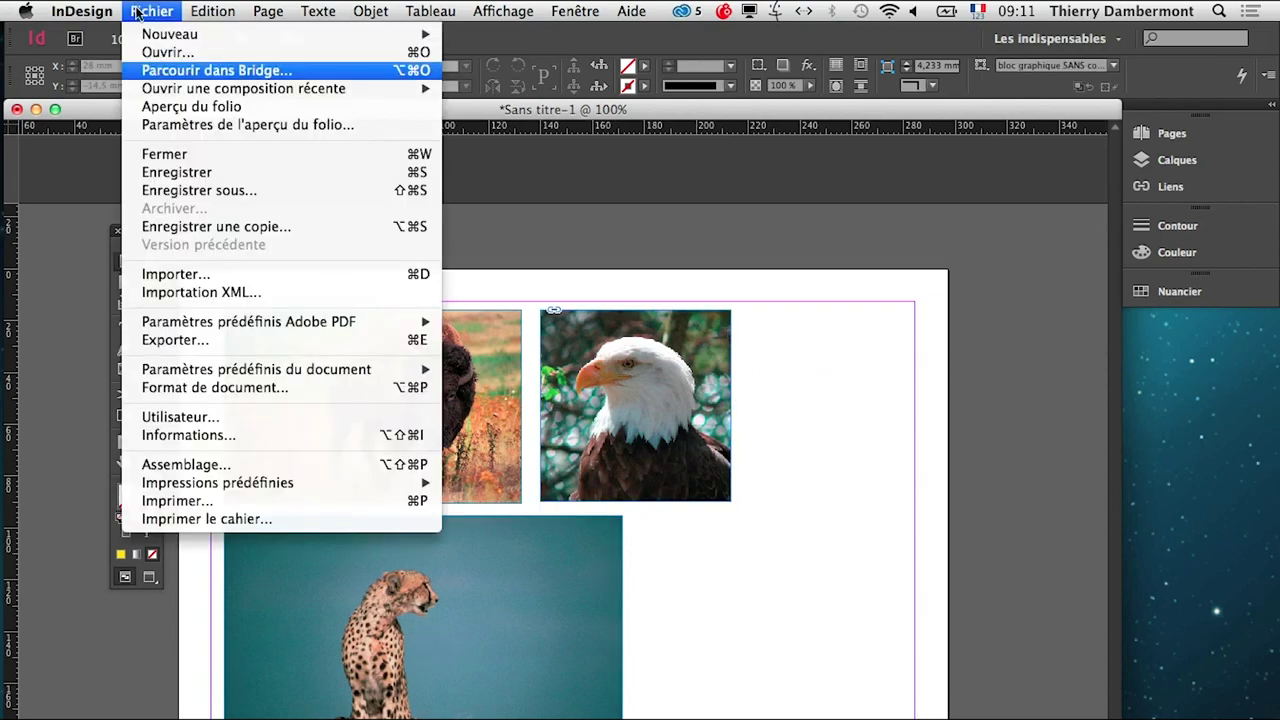
click(213, 190)
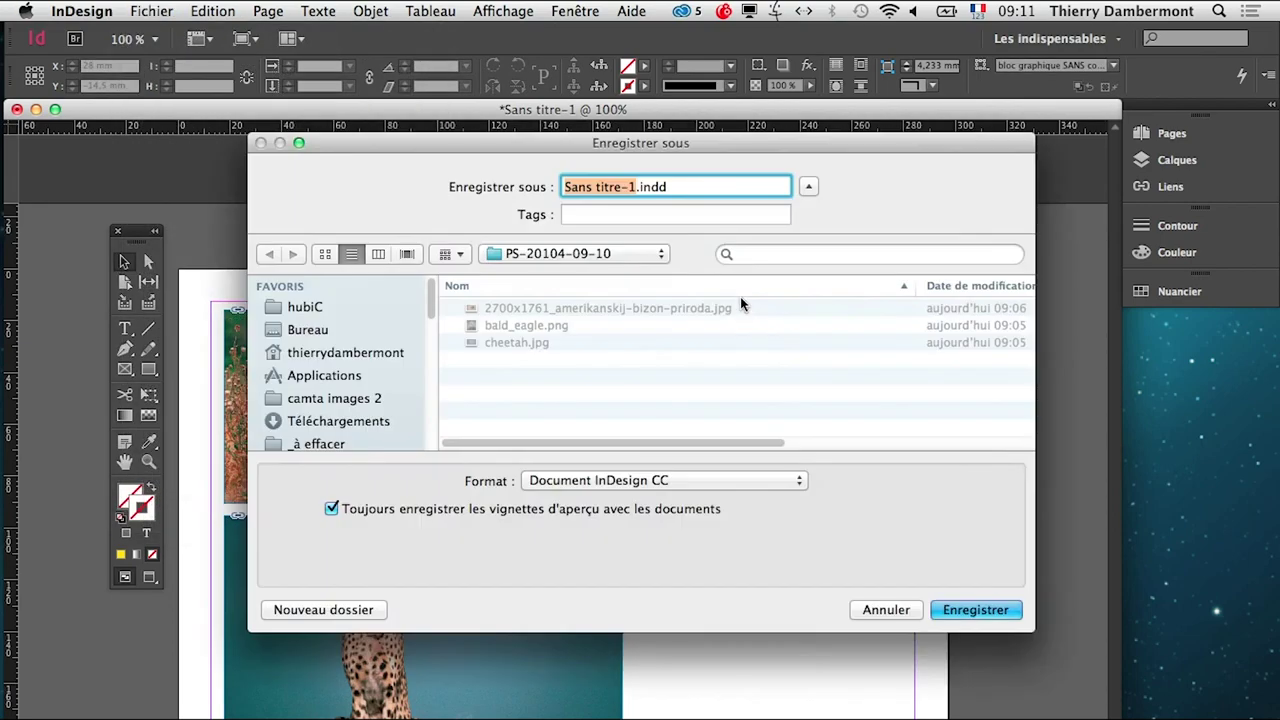
text(trois )
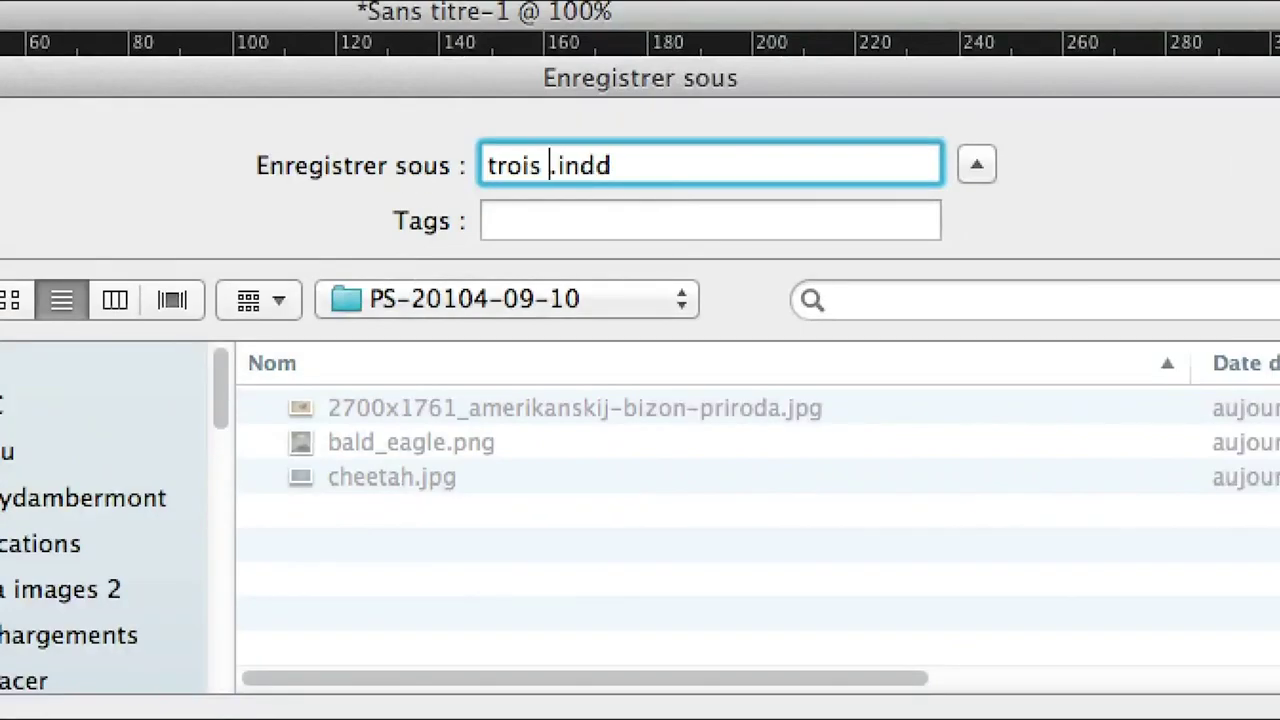
text(images pou)
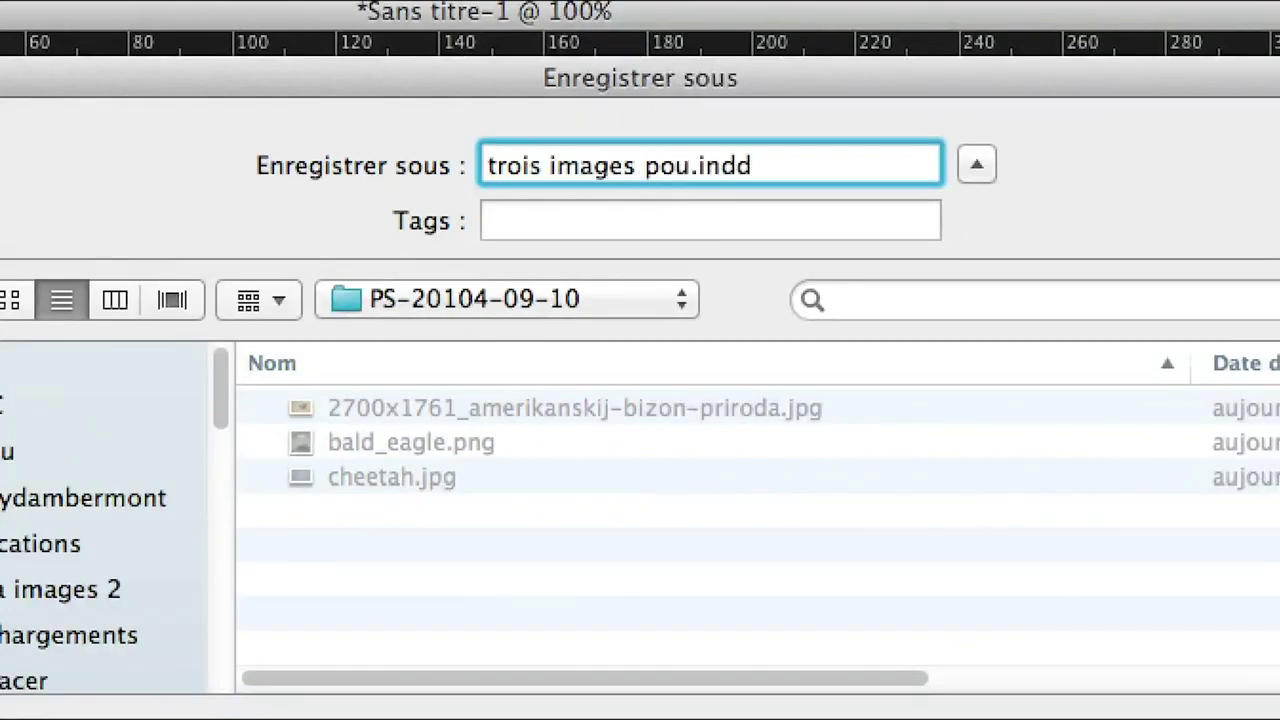
text(r comprendre )
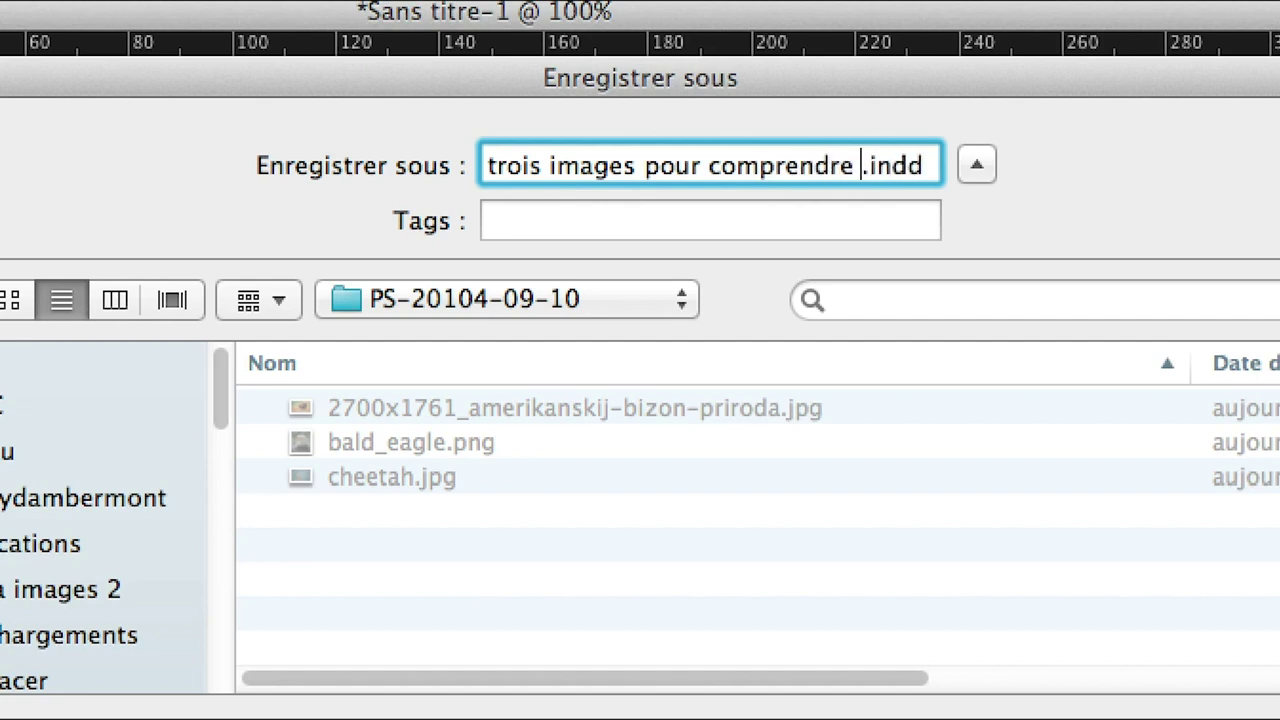
text(la résolution)
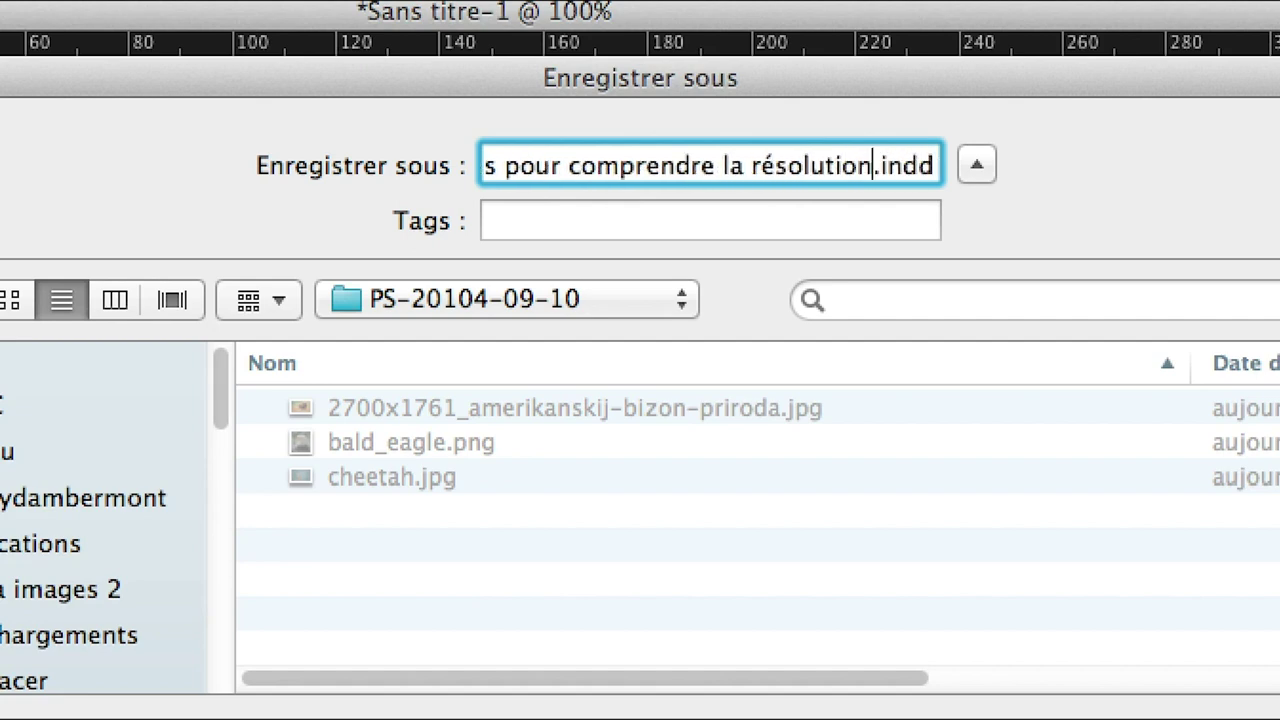
text( et autre)
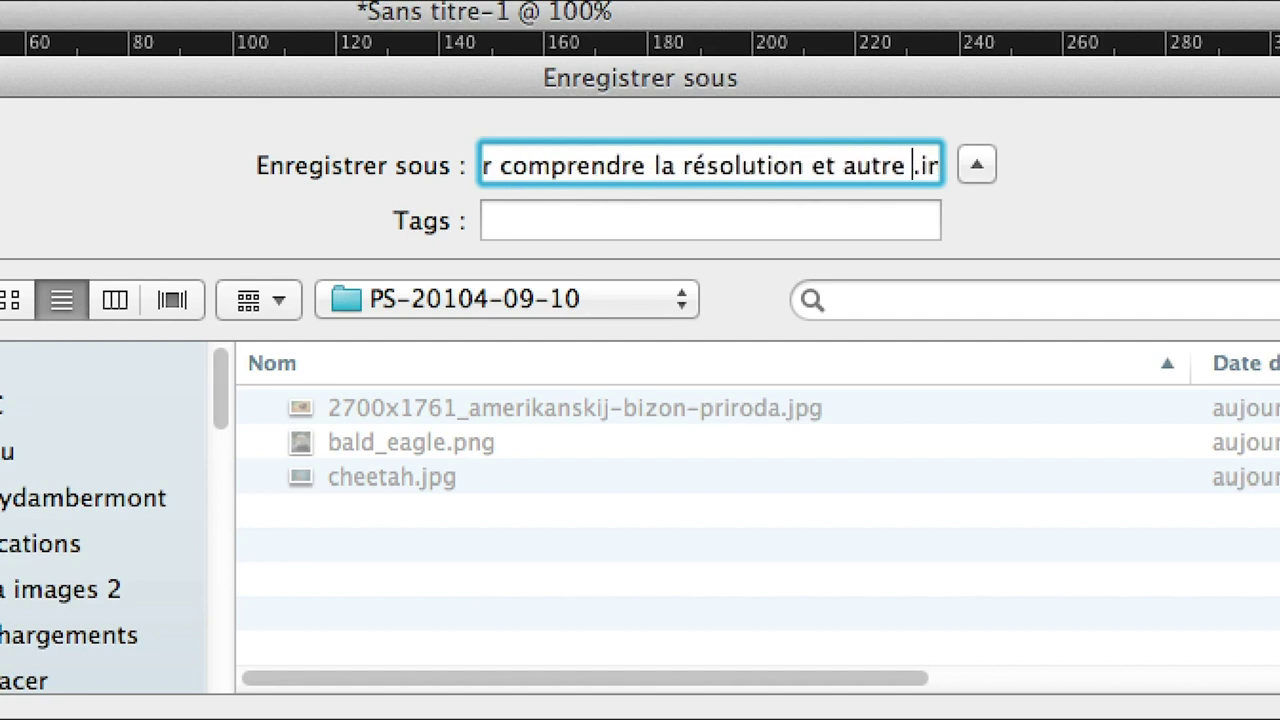
key(BackSpace)
text(s )
text(facteurs)
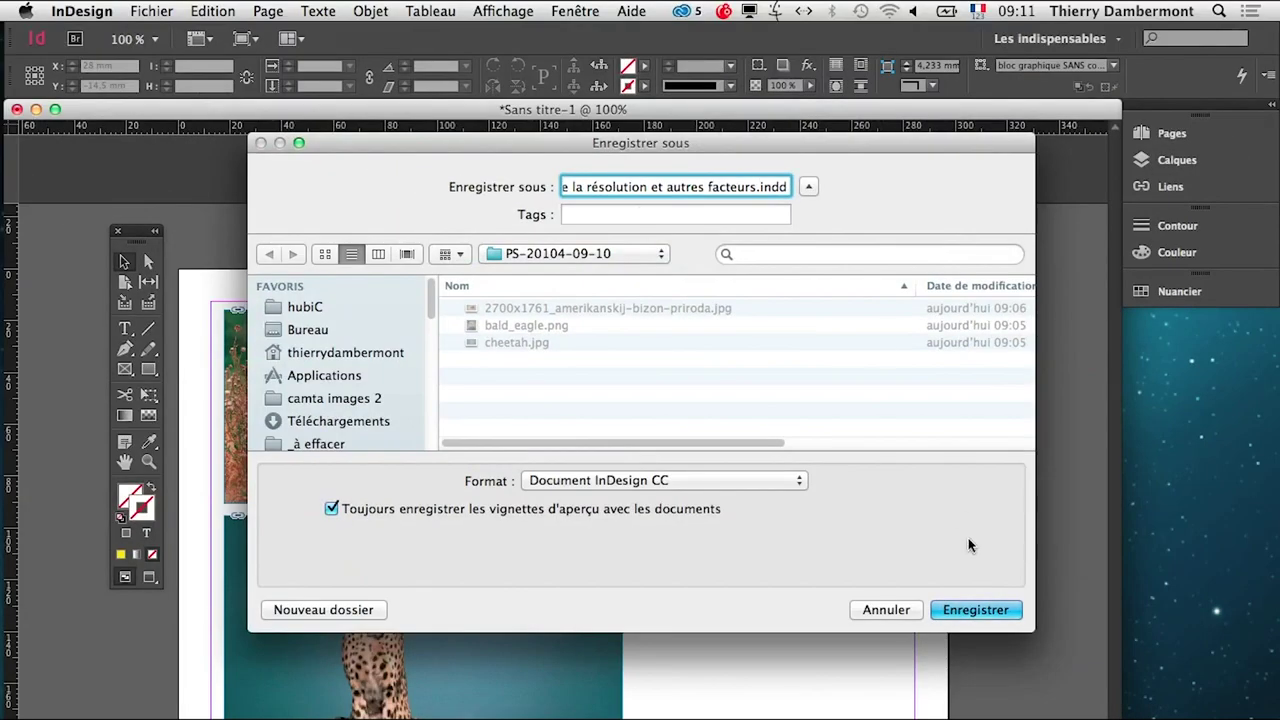
click(976, 609)
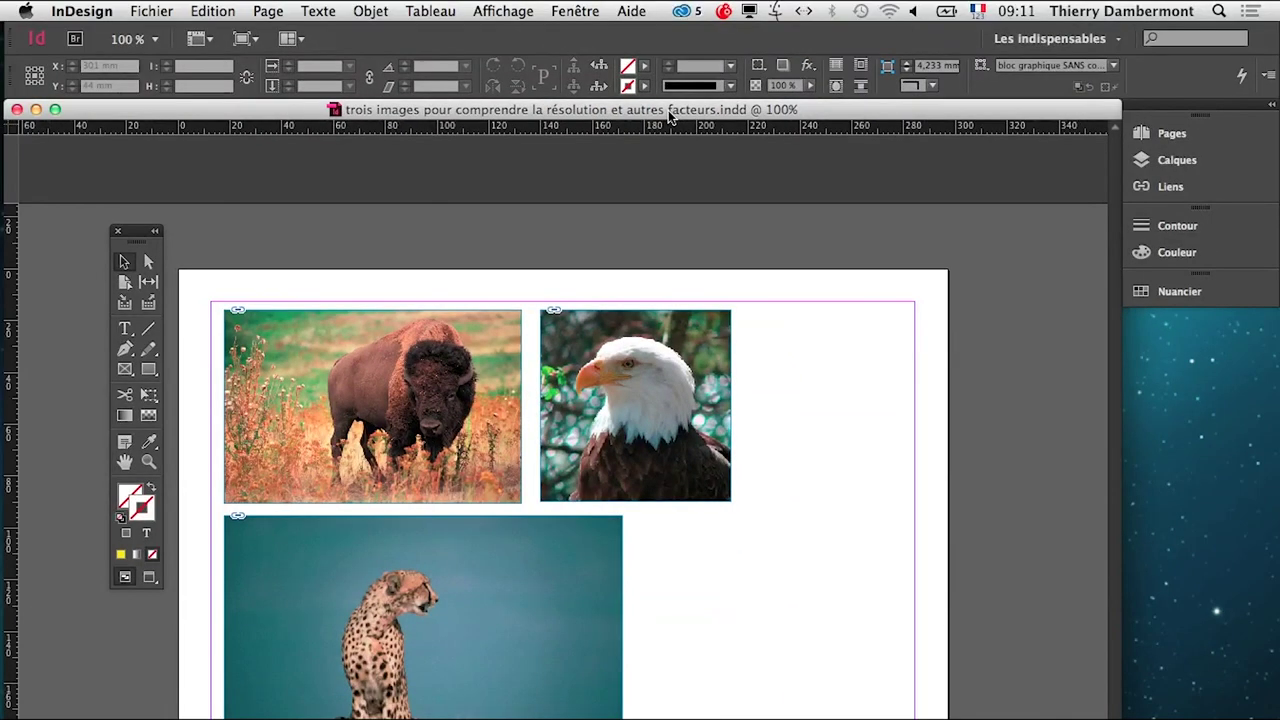
mouse_move(635, 405)
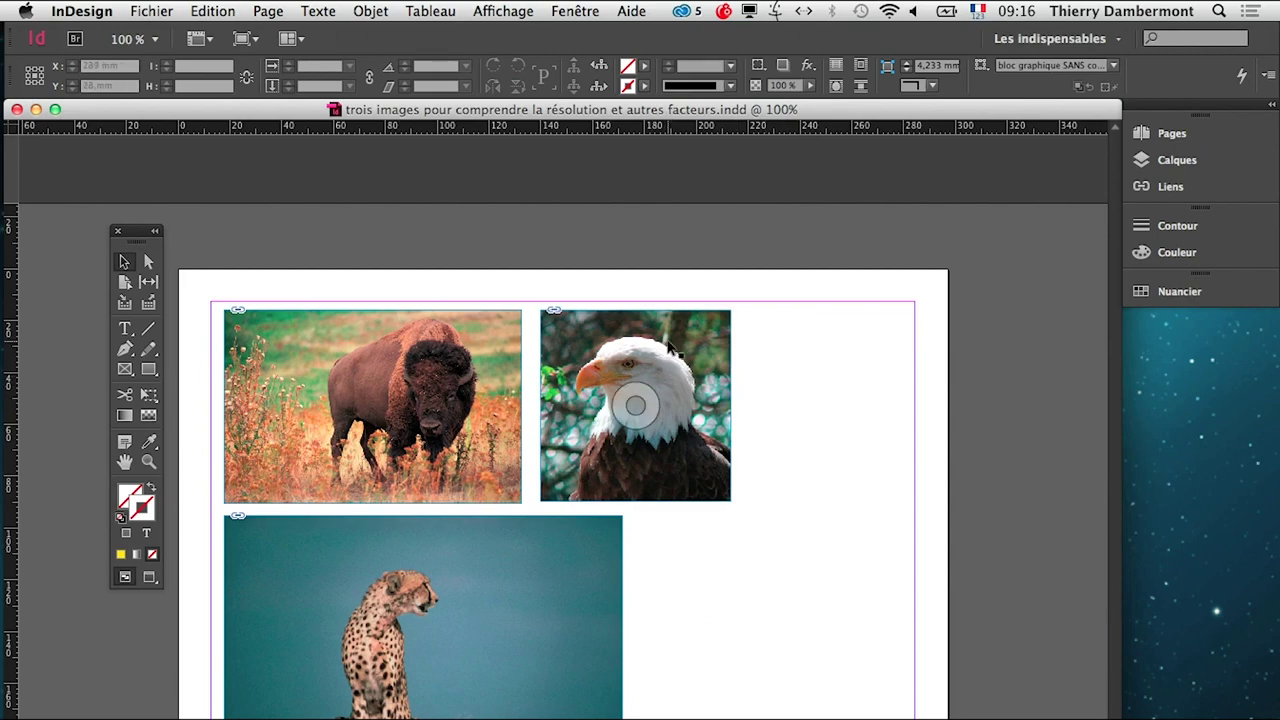
key(super+Tab)
key(super+Tab)
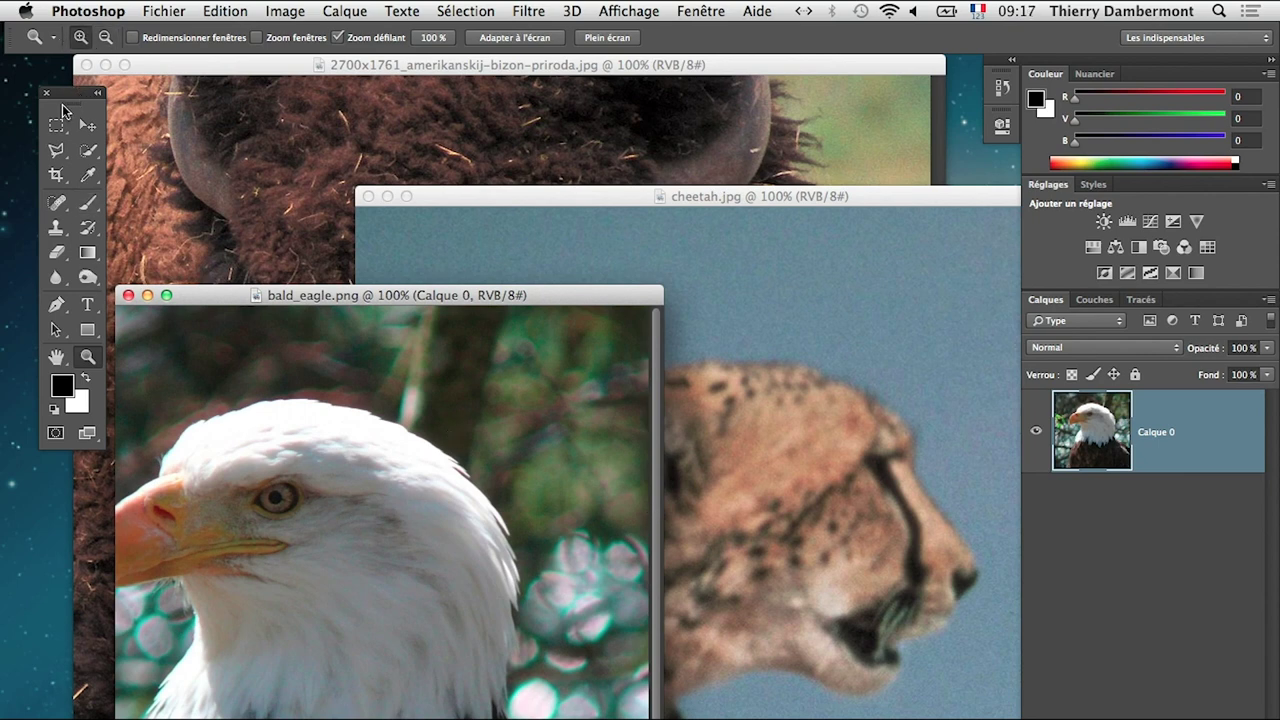
- Dismiss the Creative Cloud error, view bald_eagle.png at 100% and bring the bison window forward
drag(57, 110, 43, 117)
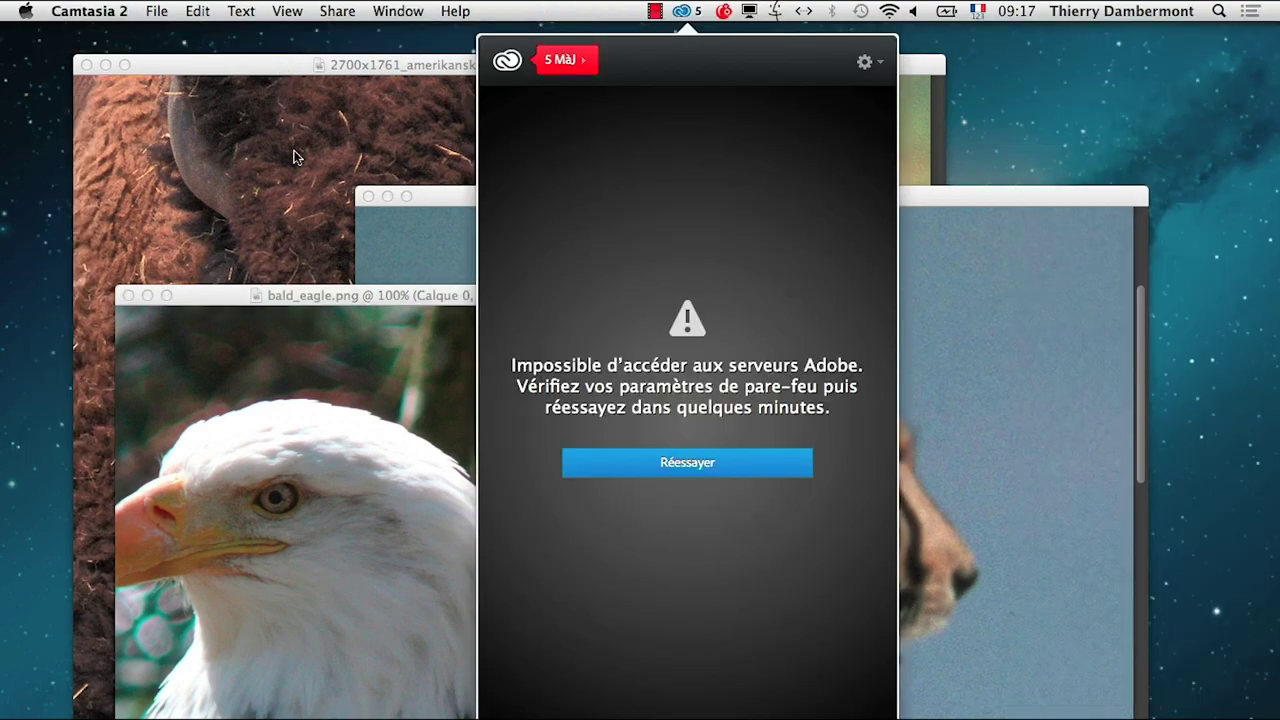
click(318, 293)
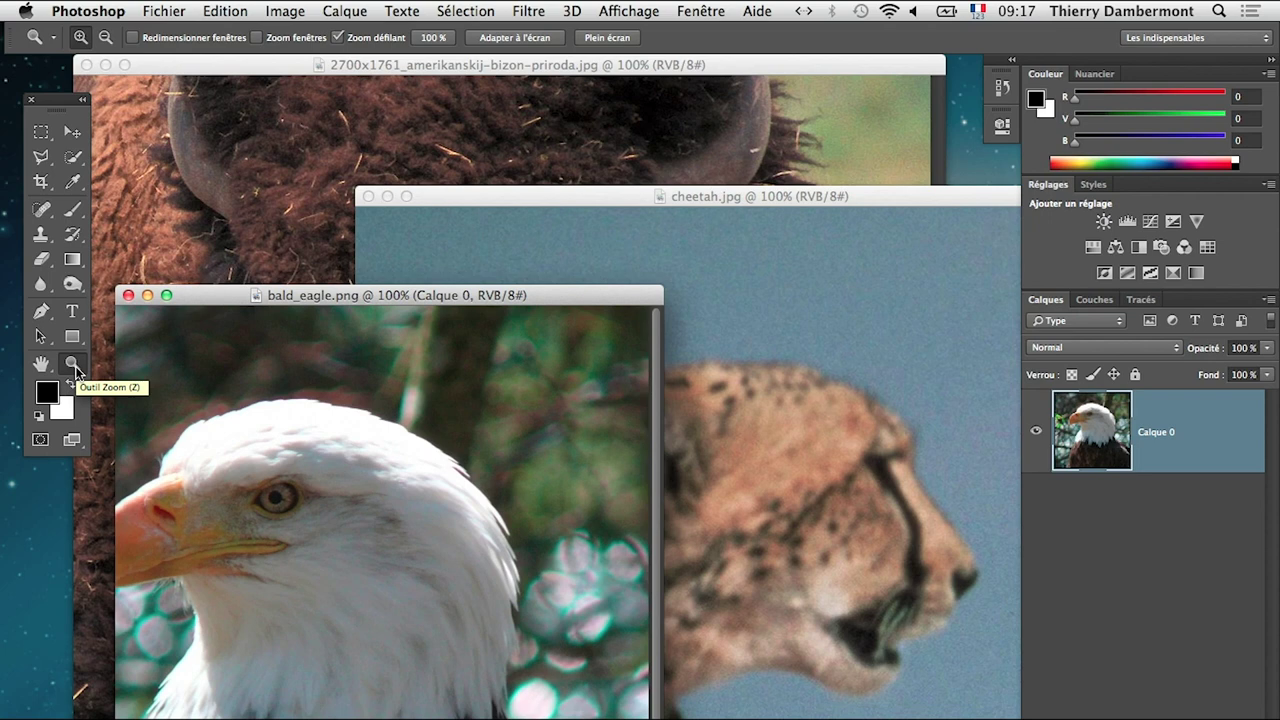
click(74, 366)
click(166, 295)
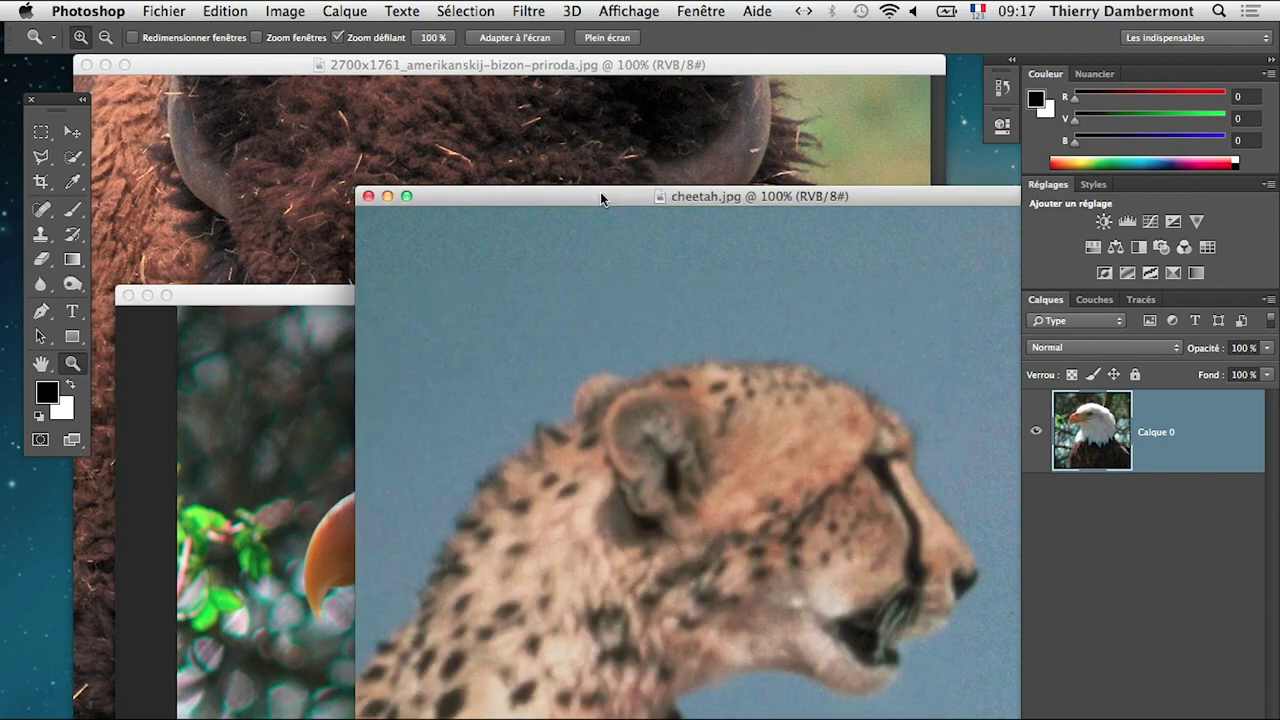
drag(600, 192, 550, 193)
click(457, 100)
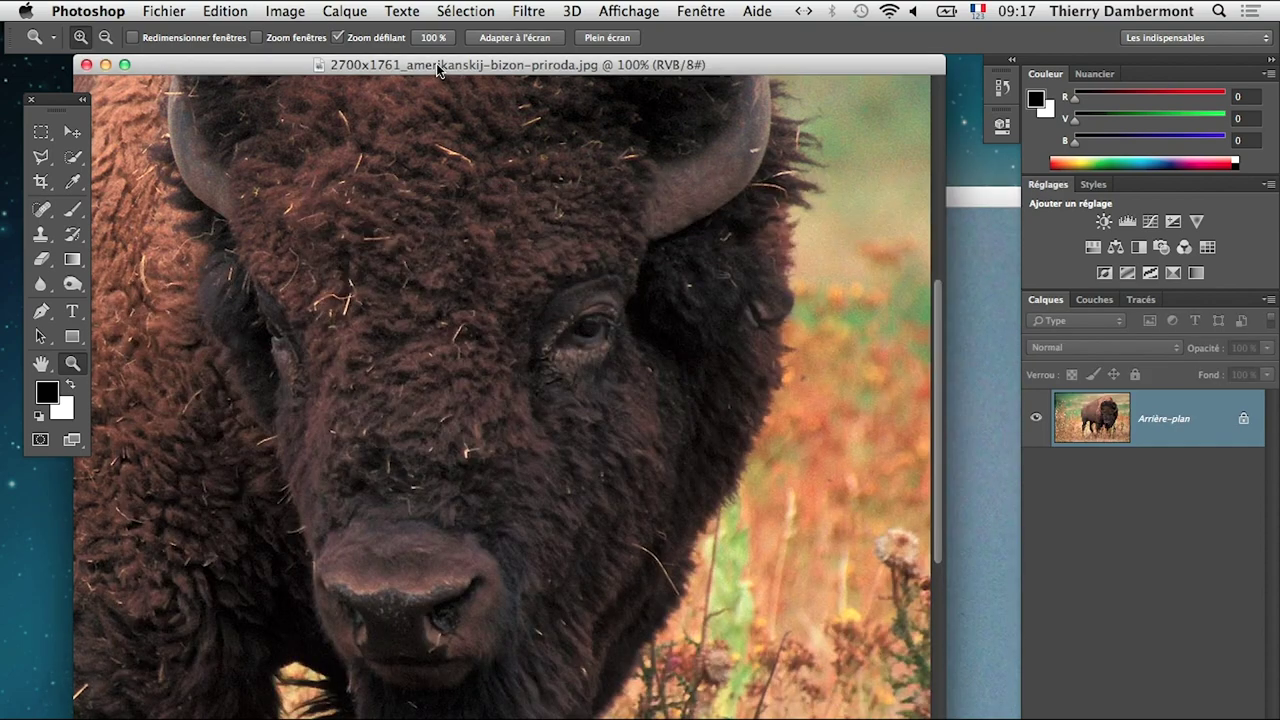
click(41, 363)
- Pan over the bison's face, fur and eye at 100%, then bring the eagle and cheetah forward
drag(353, 381, 507, 270)
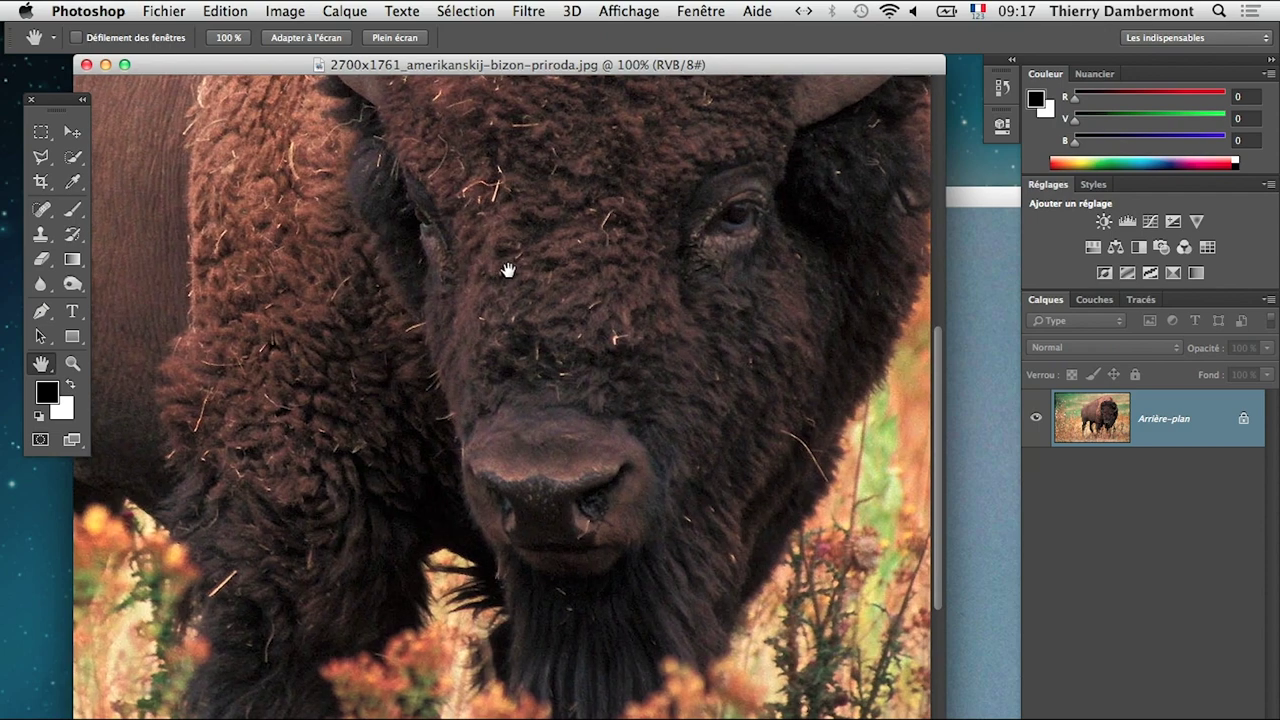
drag(508, 270, 508, 268)
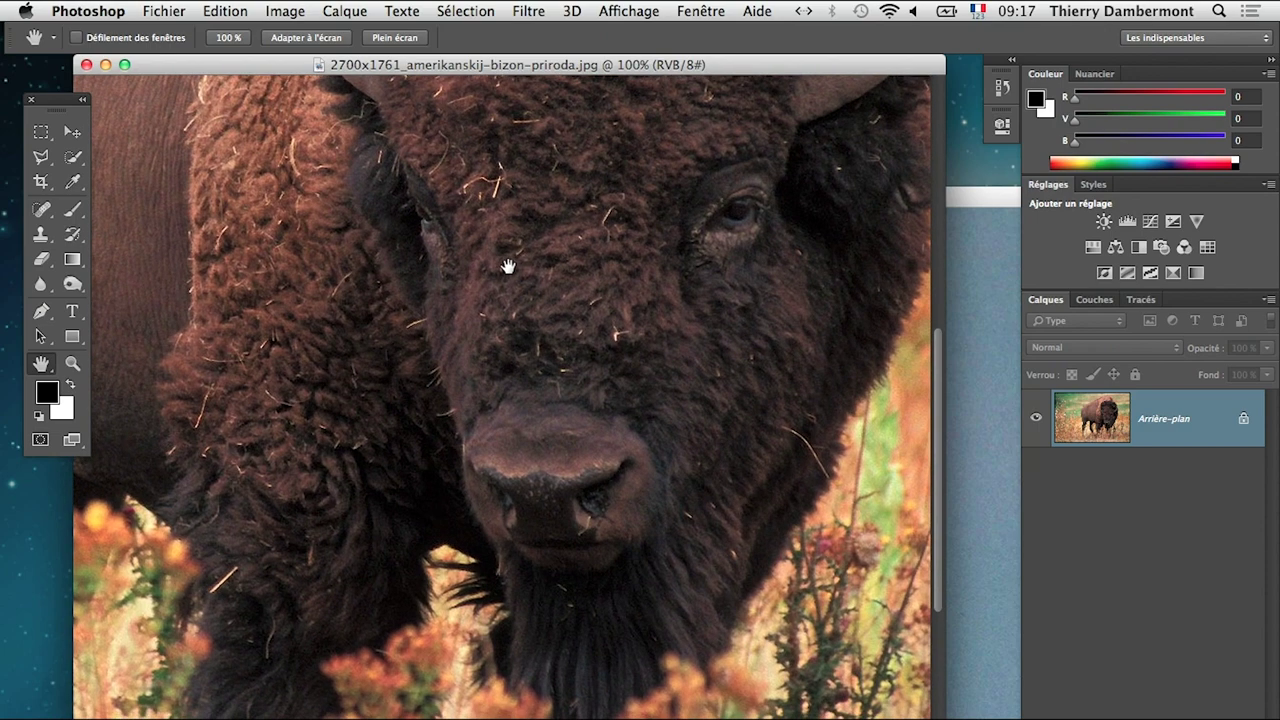
mouse_move(519, 318)
mouse_down()
mouse_move(606, 506)
mouse_move(397, 420)
mouse_move(586, 466)
mouse_up()
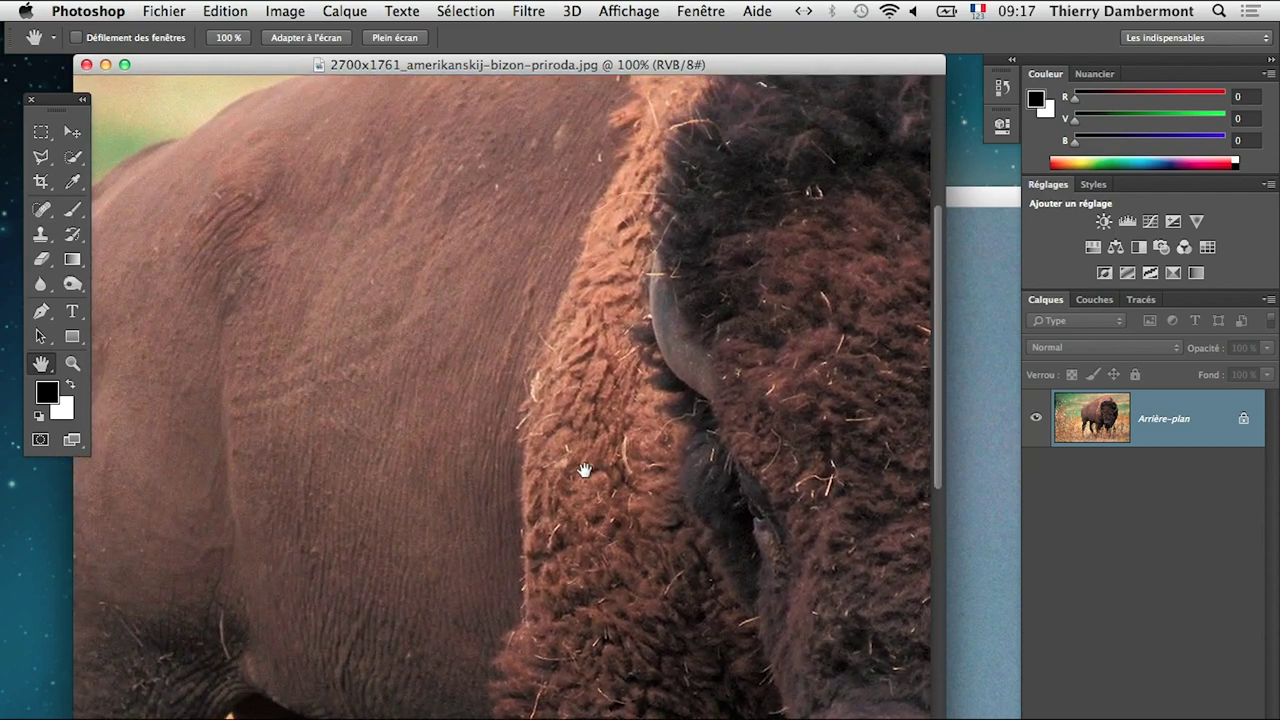
mouse_move(446, 435)
mouse_down()
mouse_move(411, 471)
mouse_move(469, 477)
mouse_up()
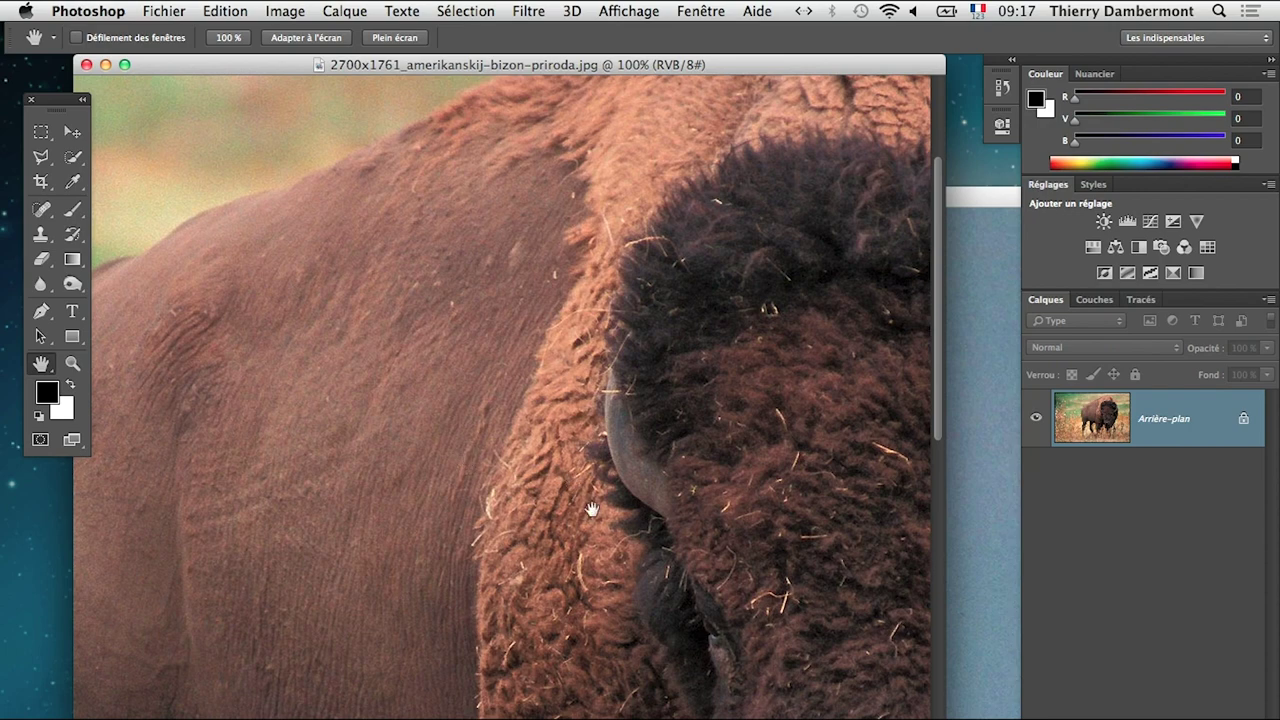
drag(553, 517, 491, 457)
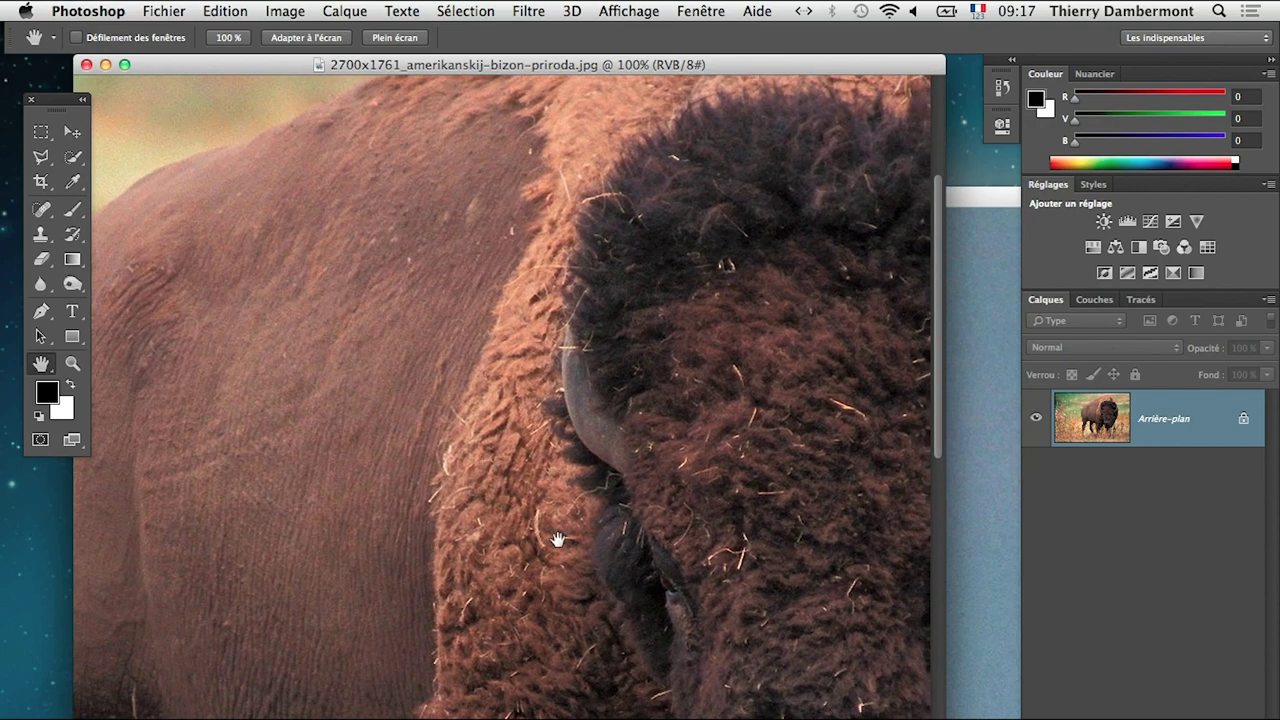
drag(557, 540, 457, 480)
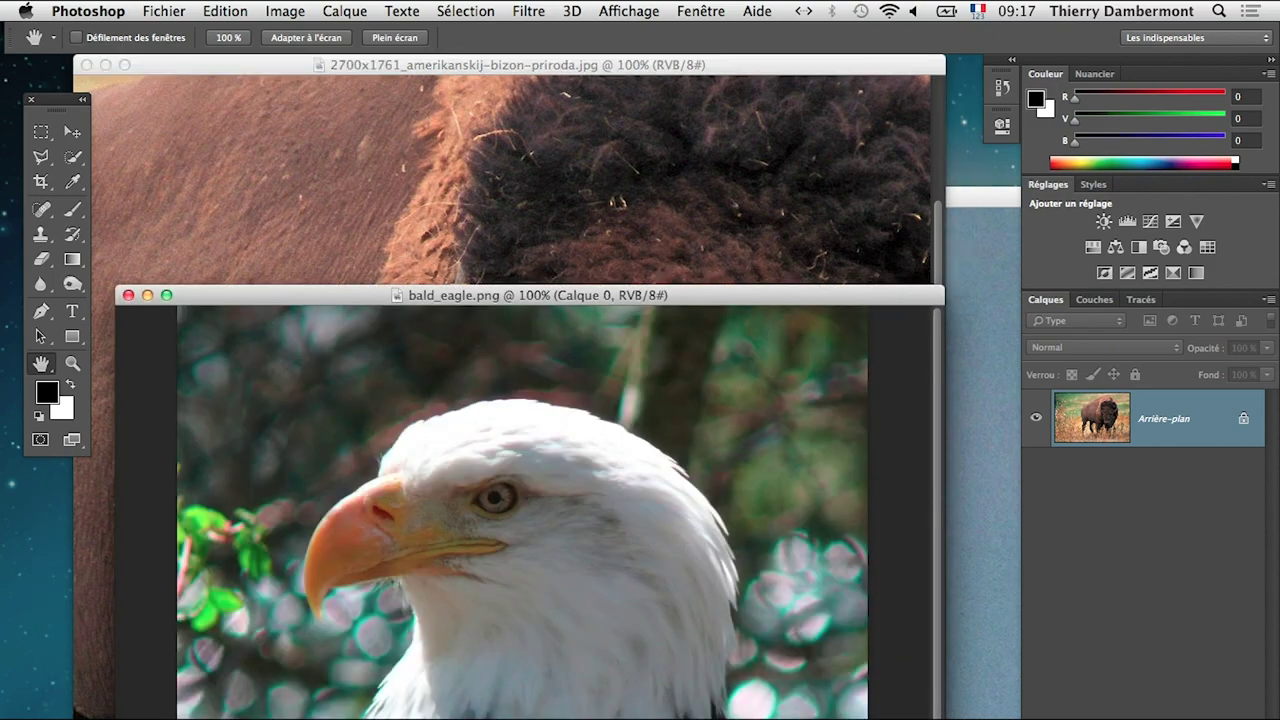
mouse_move(560, 714)
mouse_down()
mouse_move(579, 556)
mouse_move(571, 677)
mouse_up()
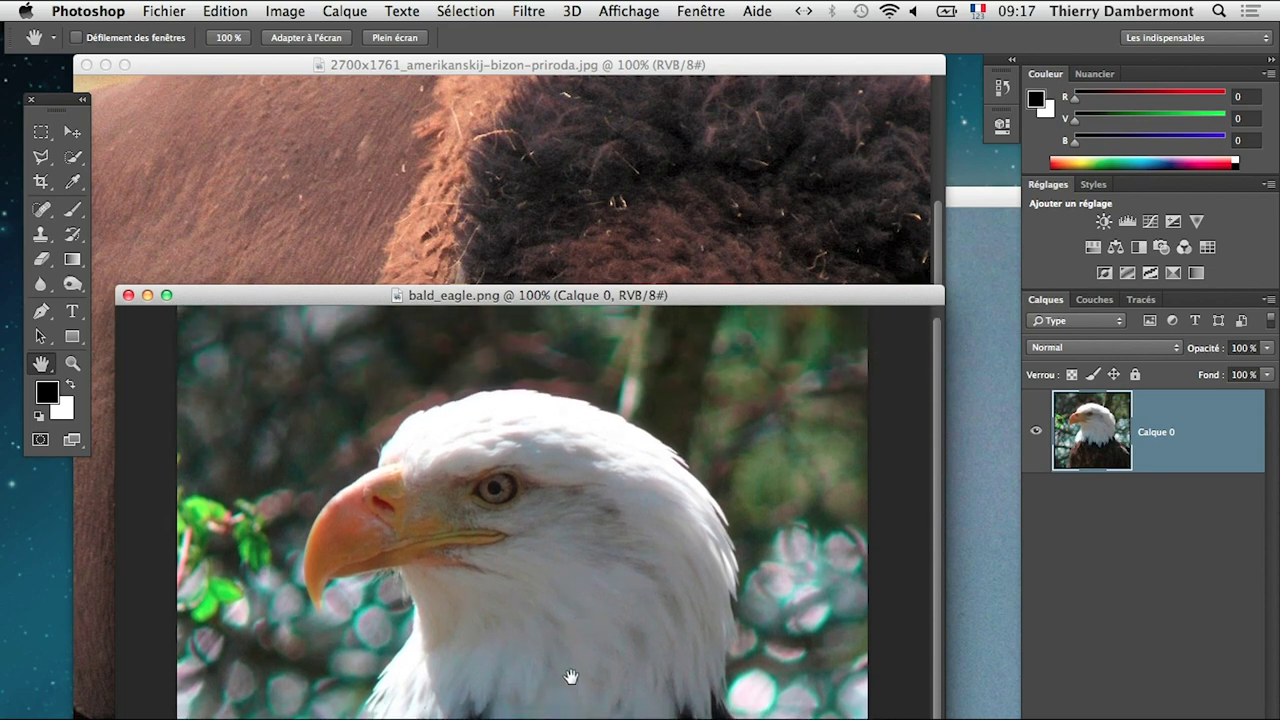
mouse_move(977, 198)
mouse_down()
mouse_move(878, 165)
mouse_move(882, 176)
mouse_up()
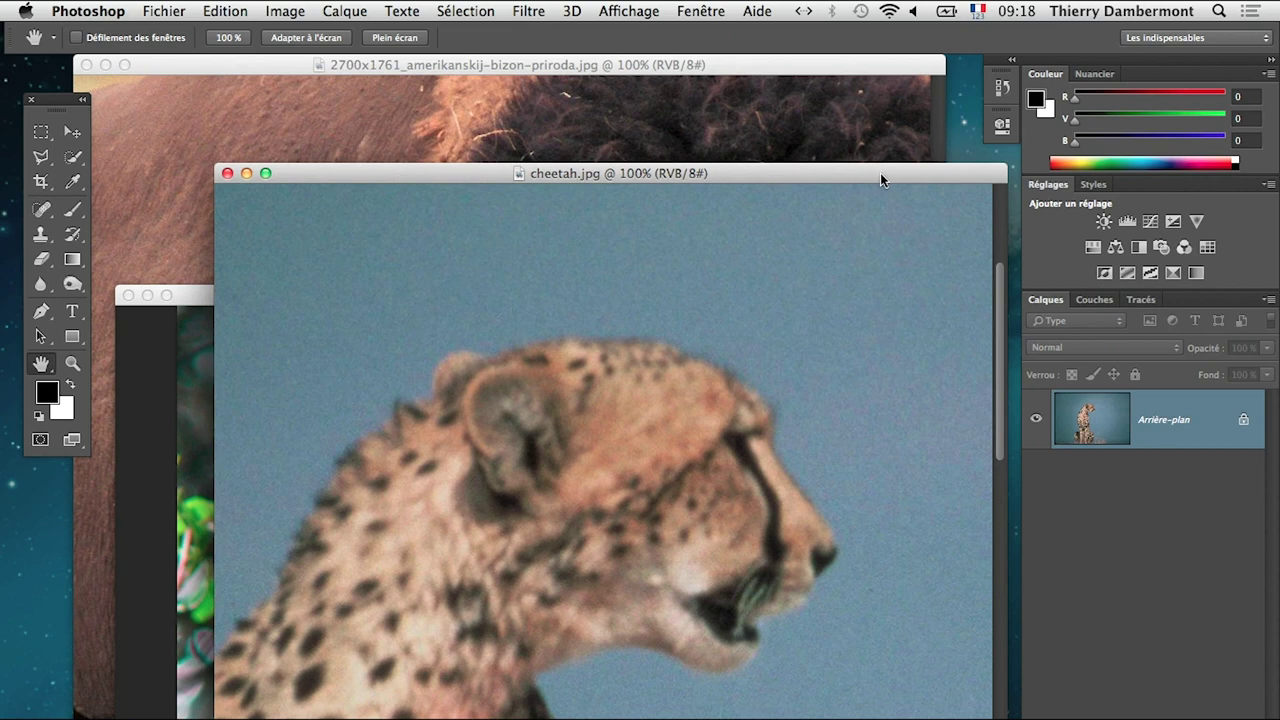
- Pan the cheetah at 100% to frame its head, then put the 2700×1761 bison window in front
mouse_move(585, 655)
mouse_down()
mouse_move(755, 567)
mouse_move(754, 523)
mouse_move(646, 586)
mouse_move(577, 586)
mouse_move(600, 580)
mouse_up()
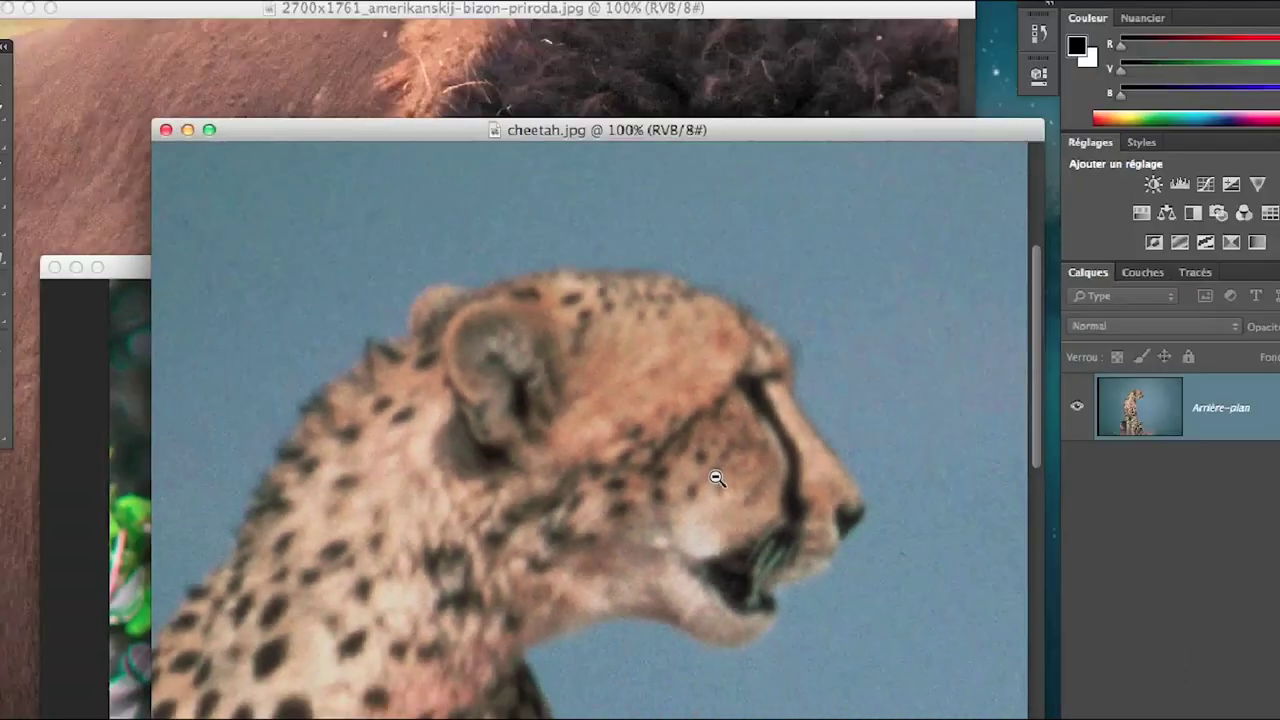
key(h)
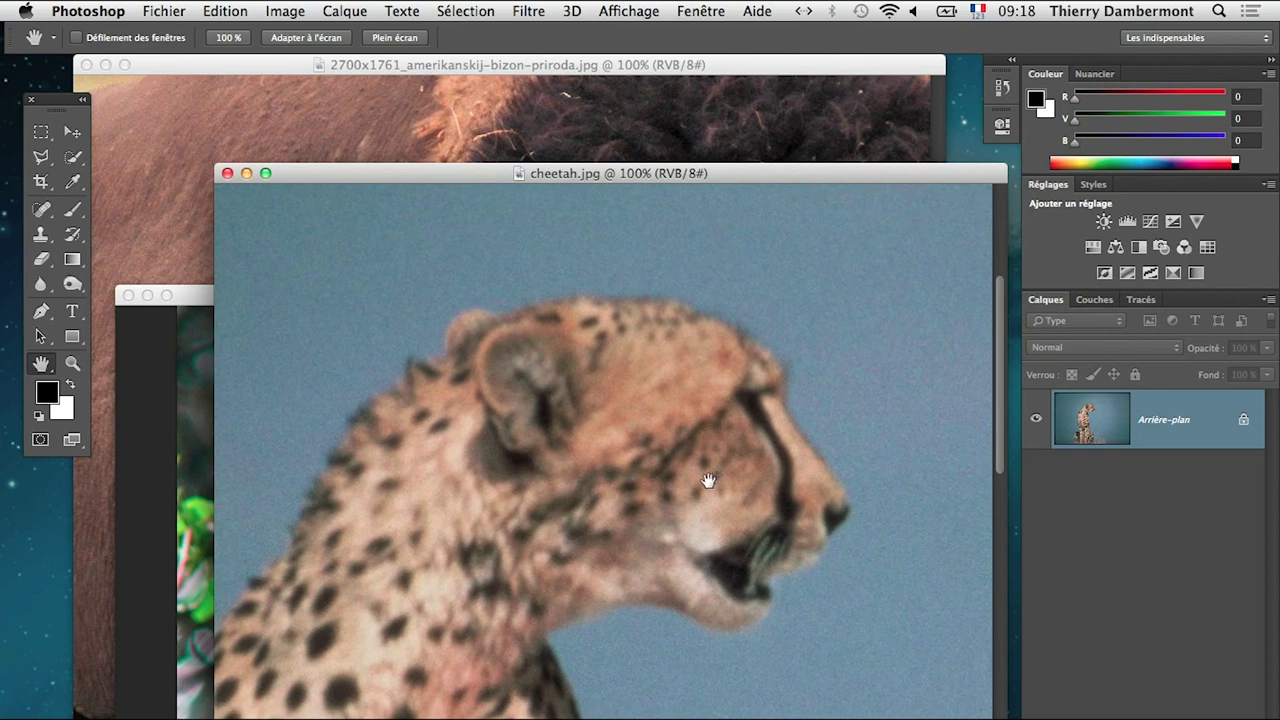
drag(714, 481, 785, 427)
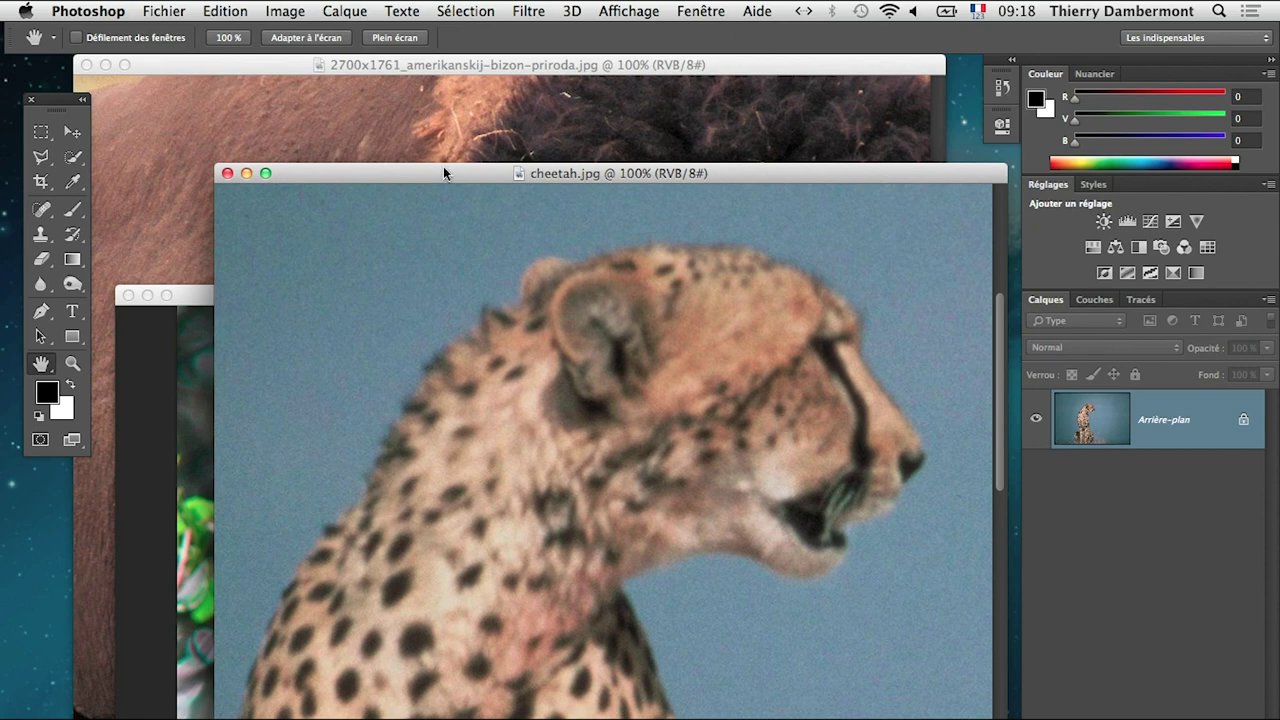
drag(443, 173, 446, 154)
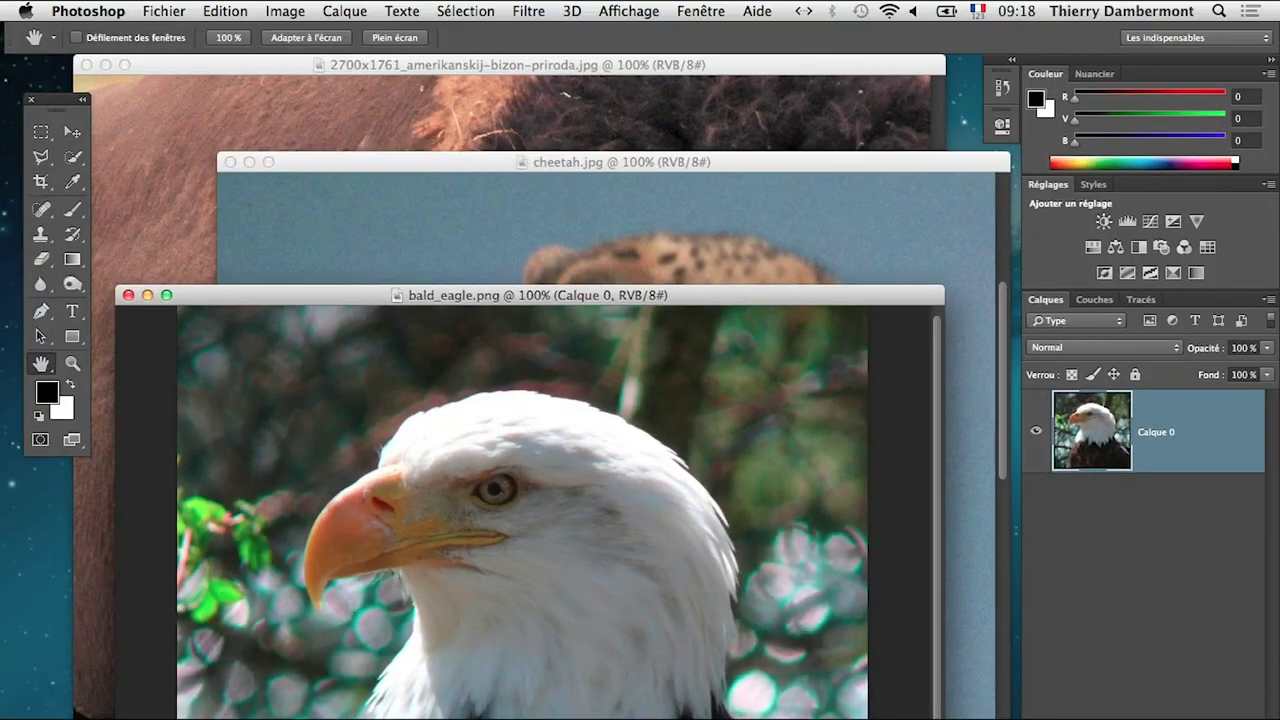
click(160, 65)
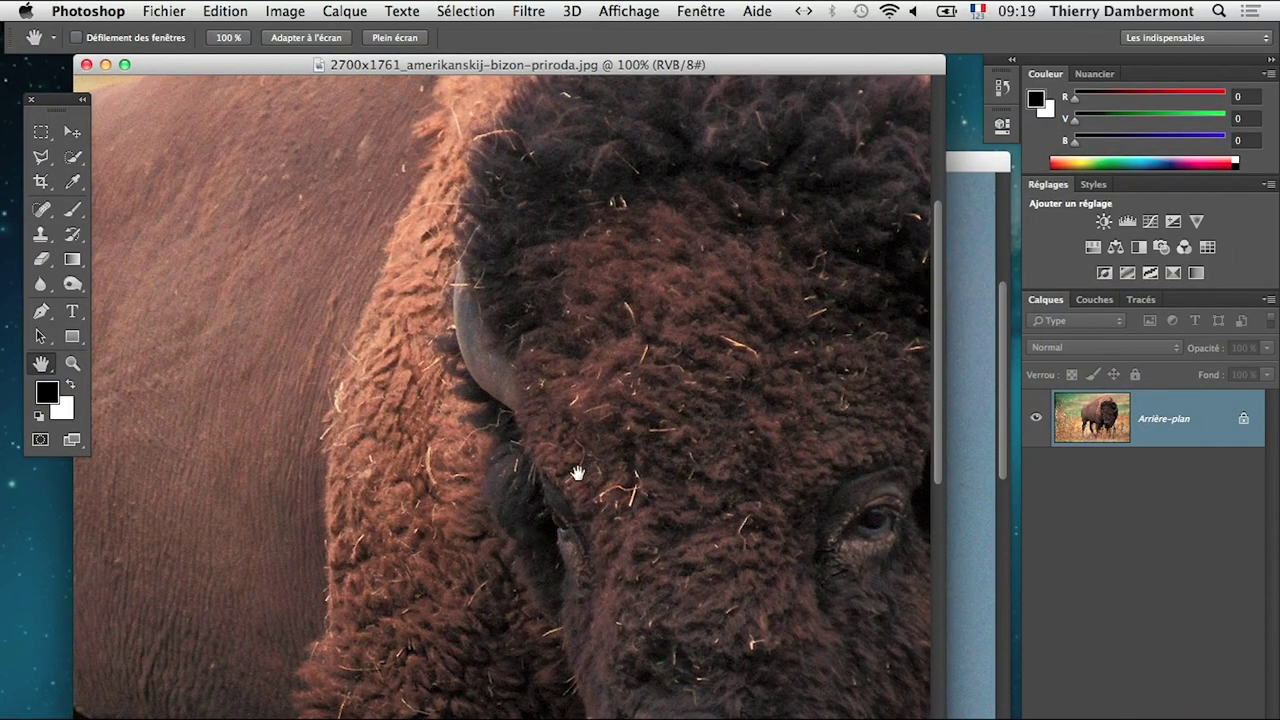
key(super+Tab)
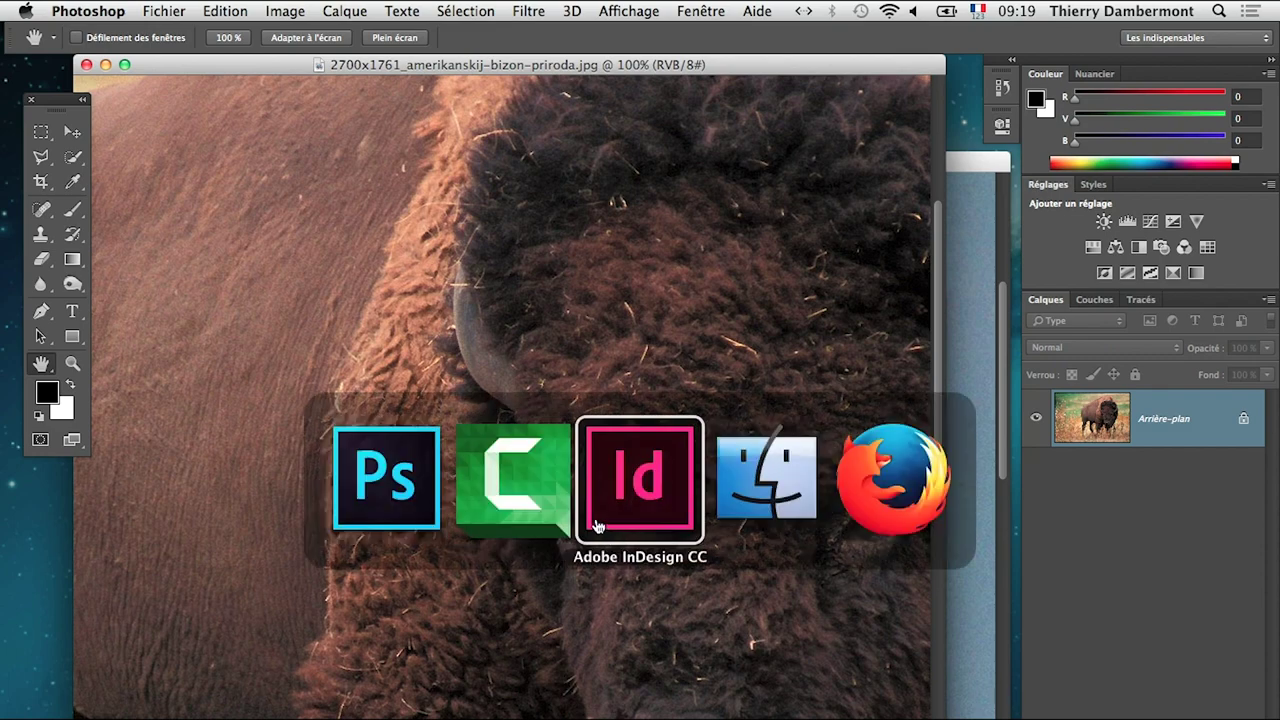
- Return to the InDesign three-image layout, tidy the Tools panel and open the Informations panel
click(597, 525)
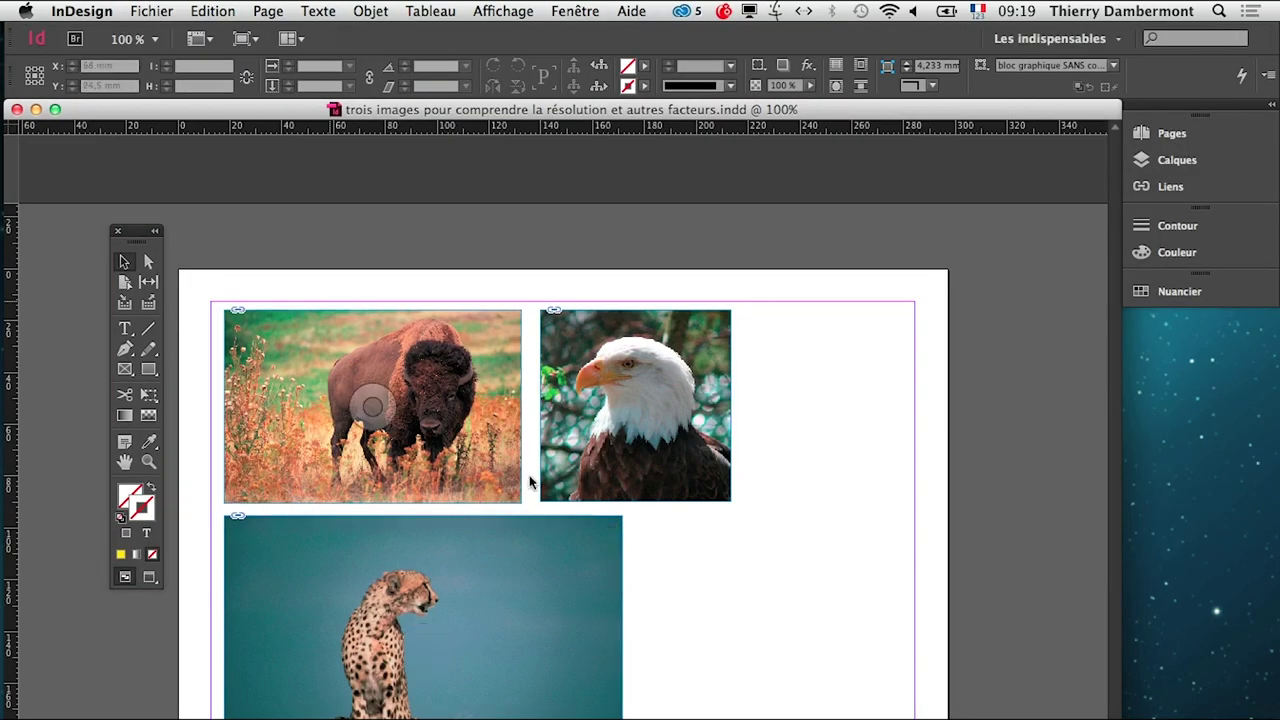
drag(138, 236, 108, 239)
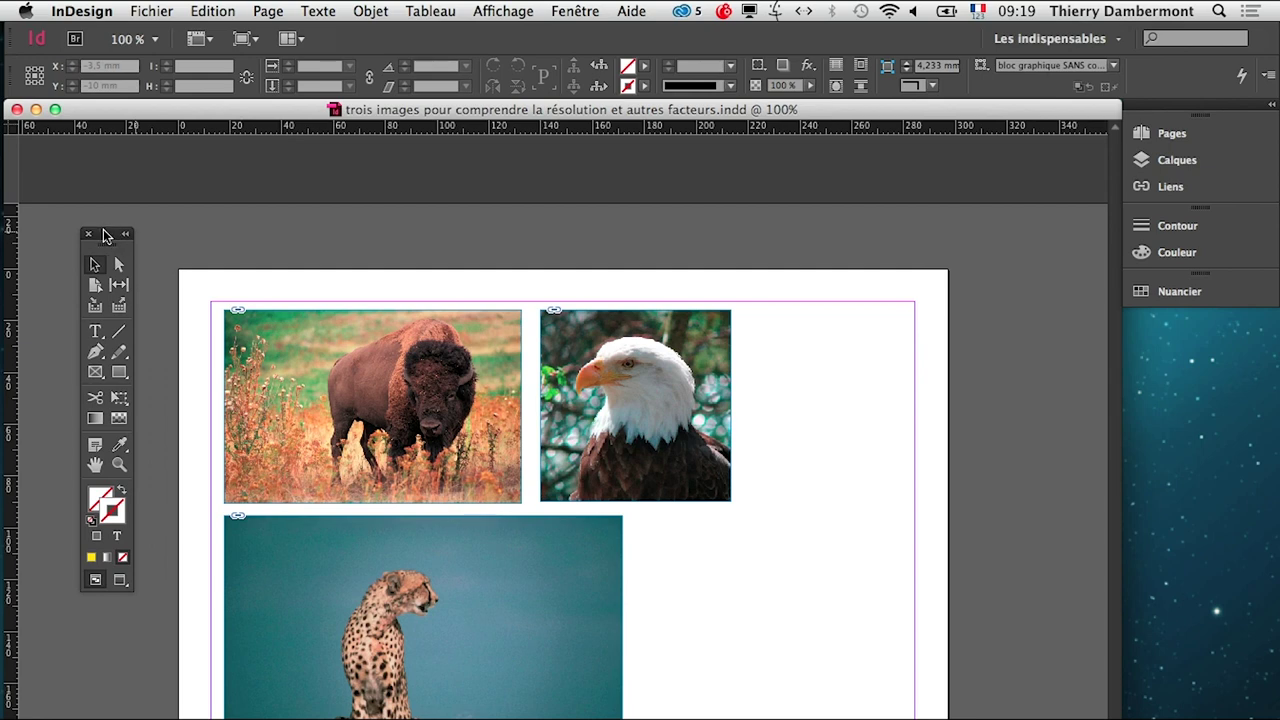
drag(113, 240, 128, 220)
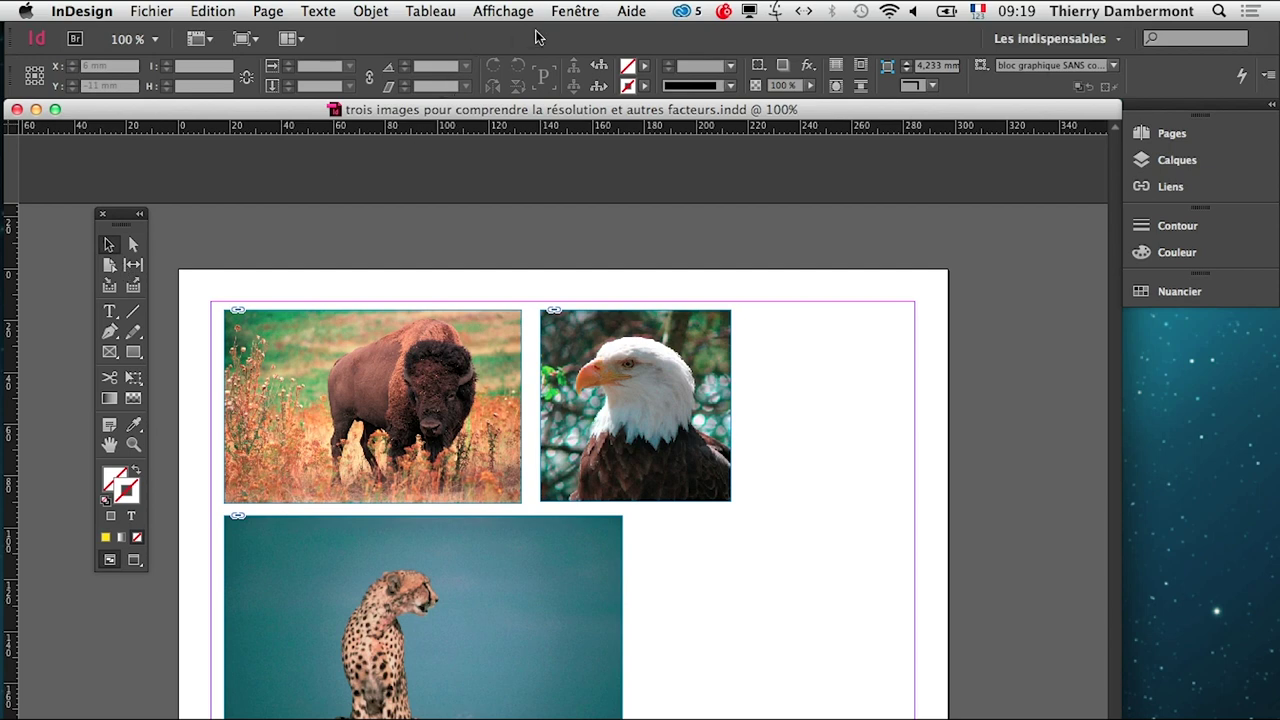
click(575, 11)
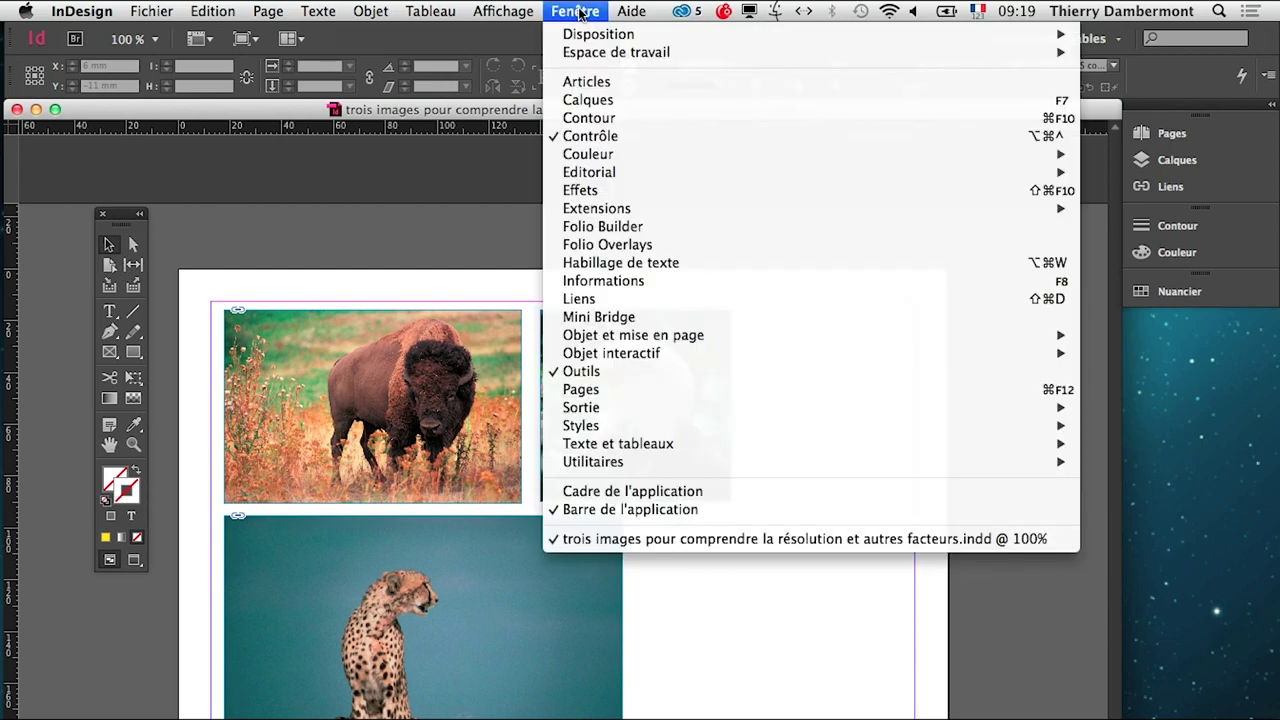
click(618, 280)
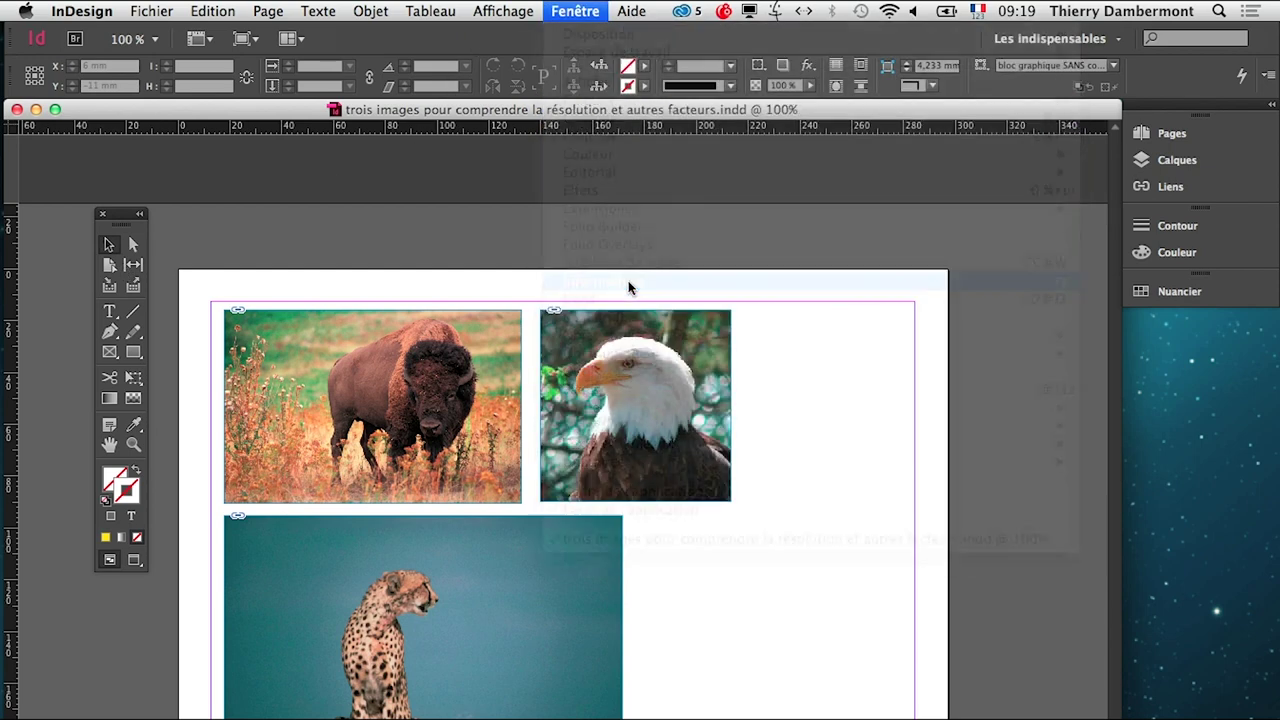
- Read the effective ppi of the bison (600), eagle (251) and cheetah (497) in Informations
mouse_move(592, 437)
mouse_down()
mouse_move(921, 188)
mouse_move(905, 185)
mouse_up()
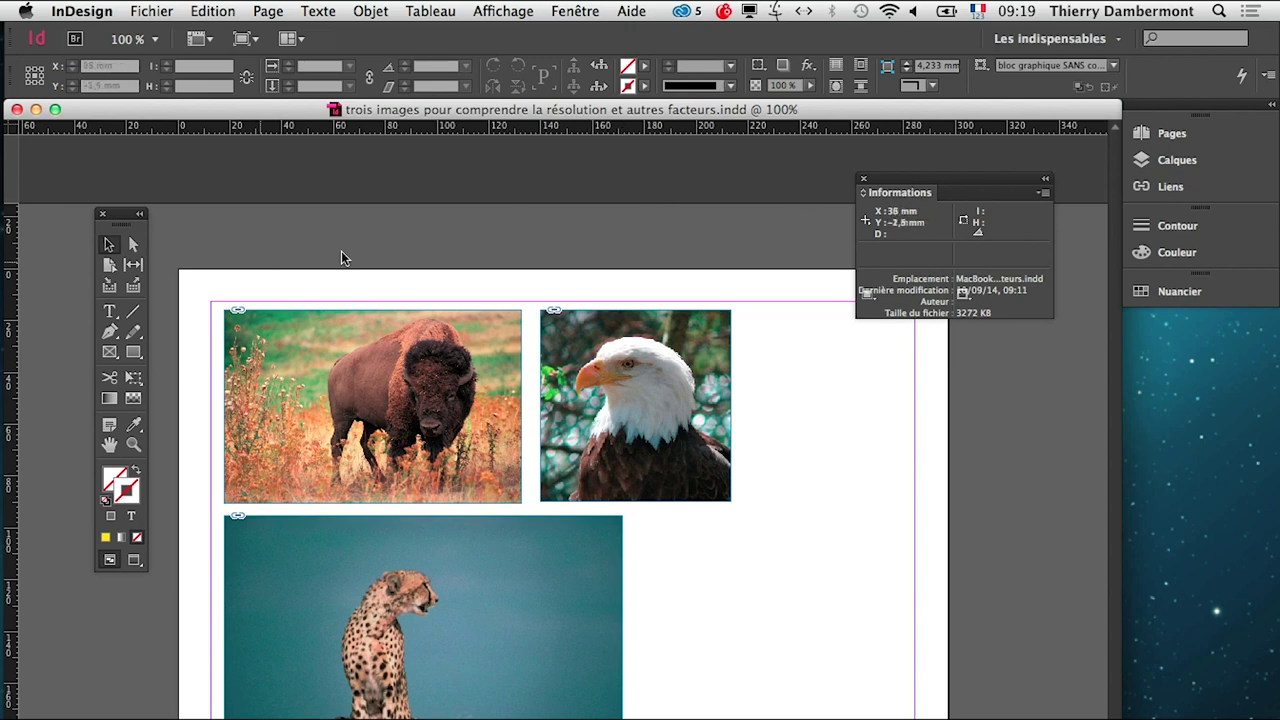
click(332, 368)
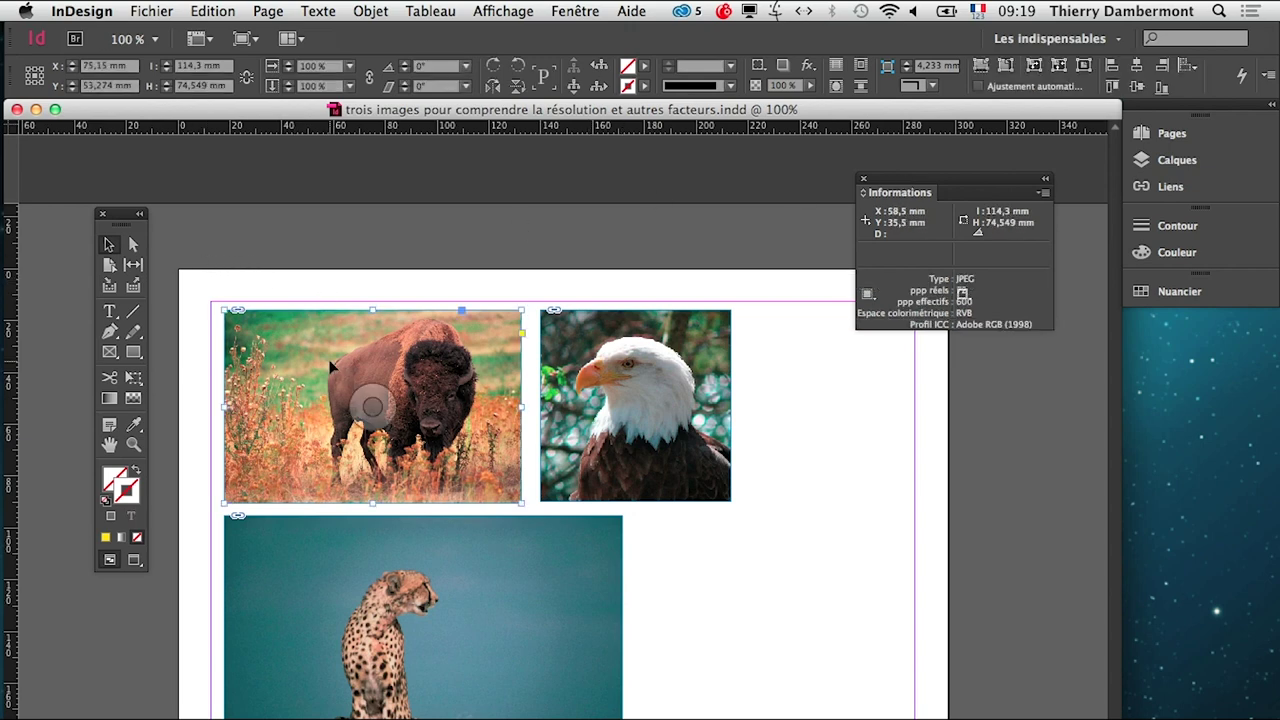
drag(946, 189, 876, 216)
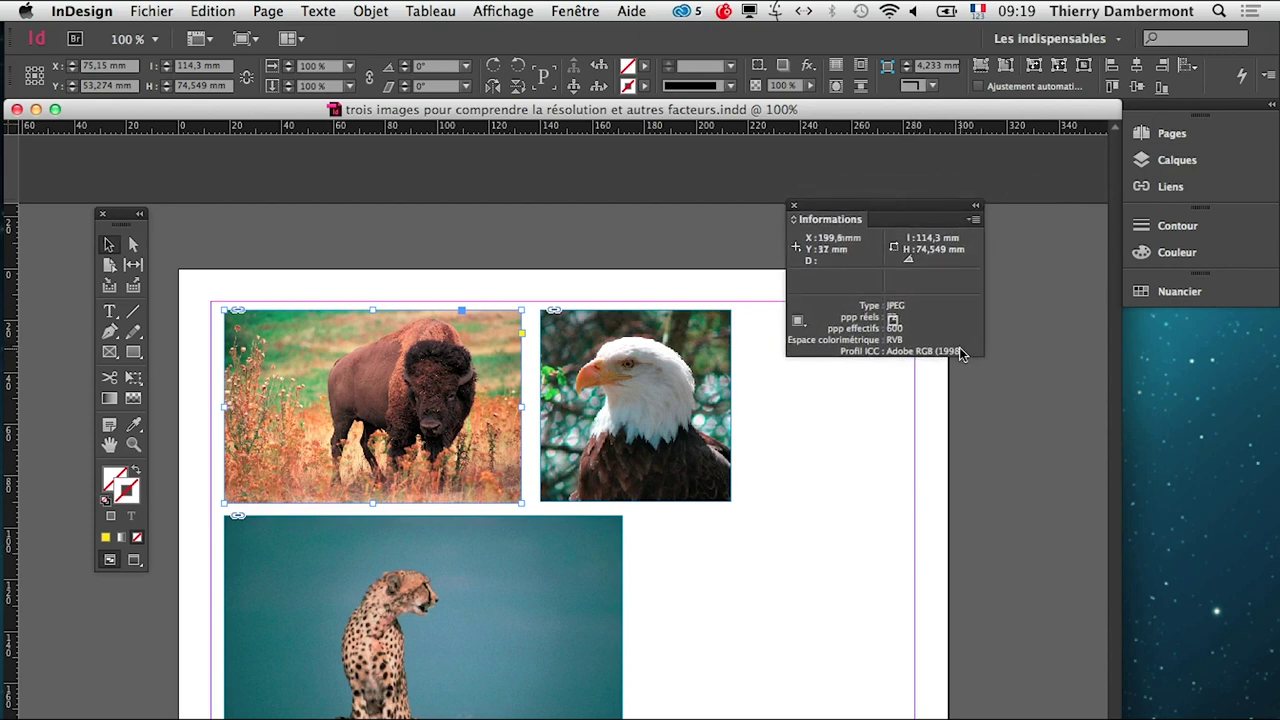
click(636, 405)
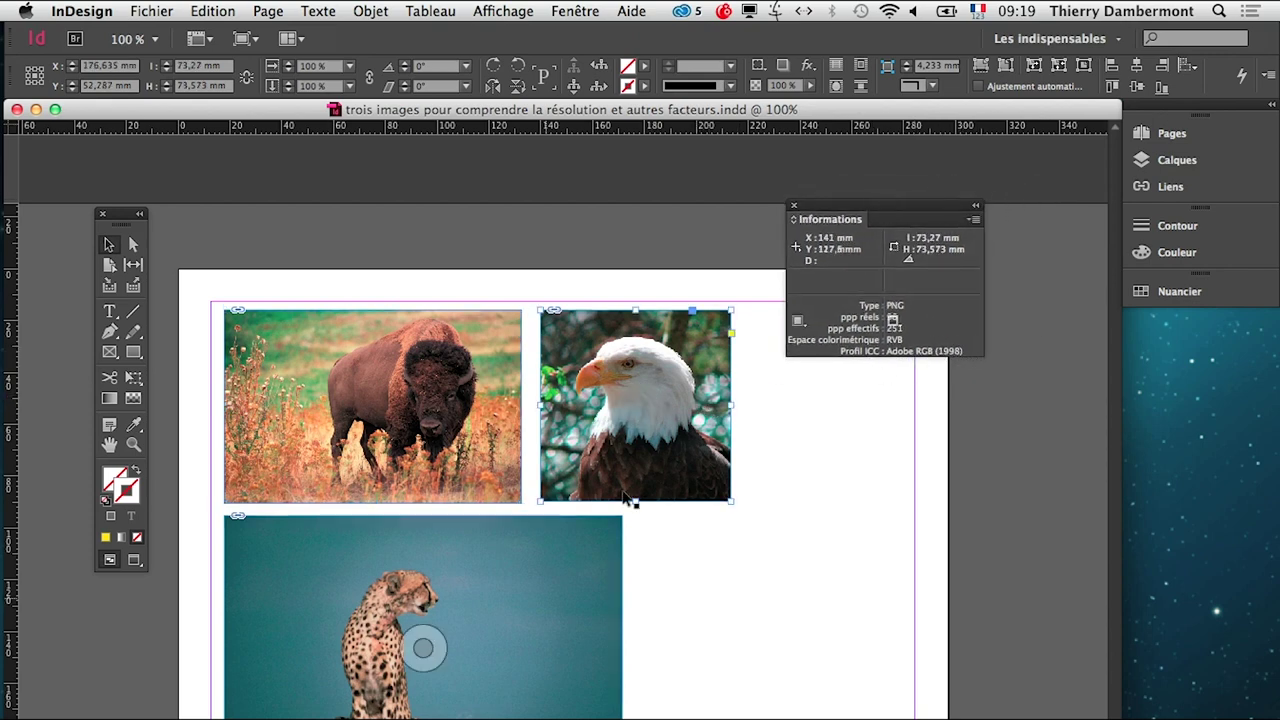
click(543, 601)
drag(885, 207, 876, 210)
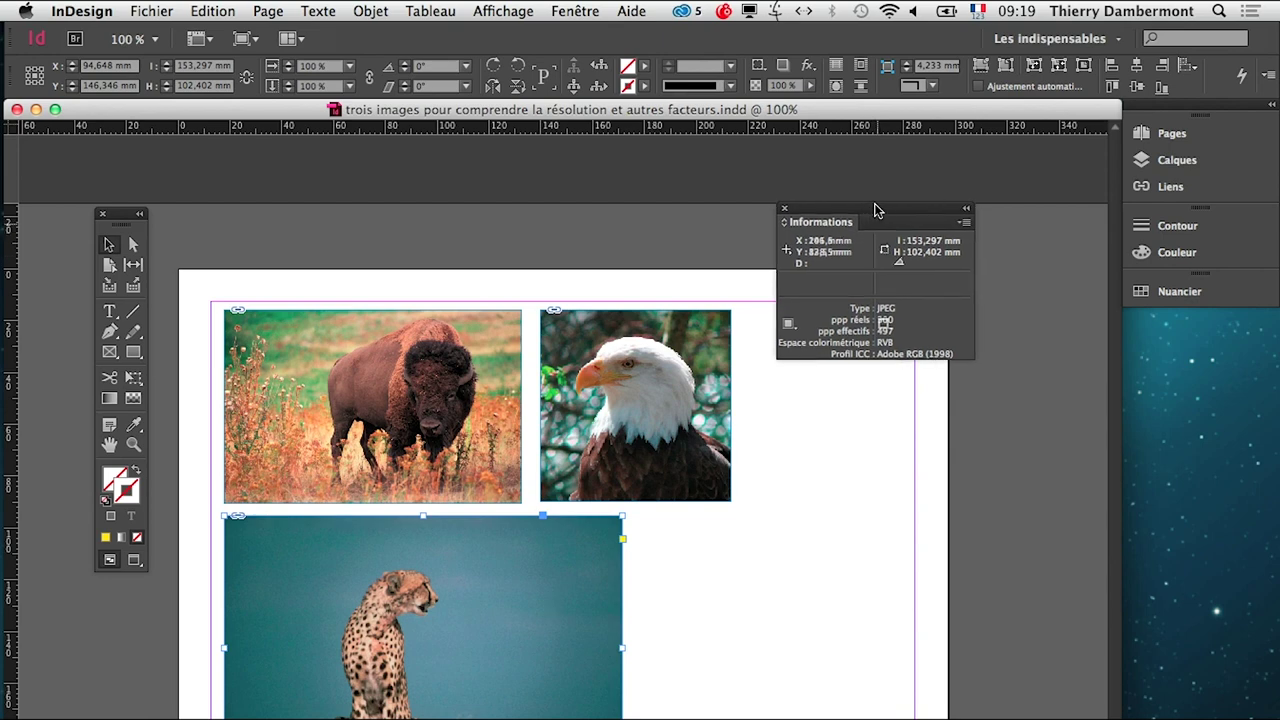
- Toggle the Informations panel options off and on, then dock the panel beside the eagle
click(964, 222)
click(986, 233)
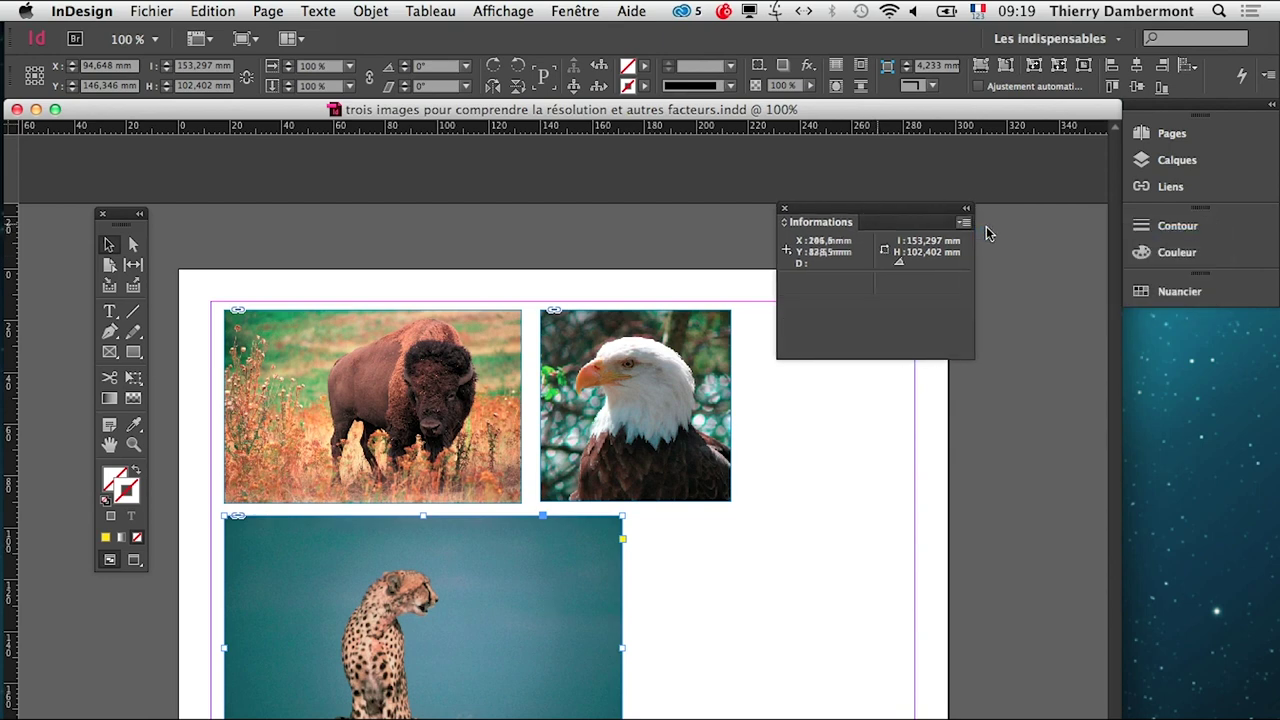
click(964, 223)
click(995, 232)
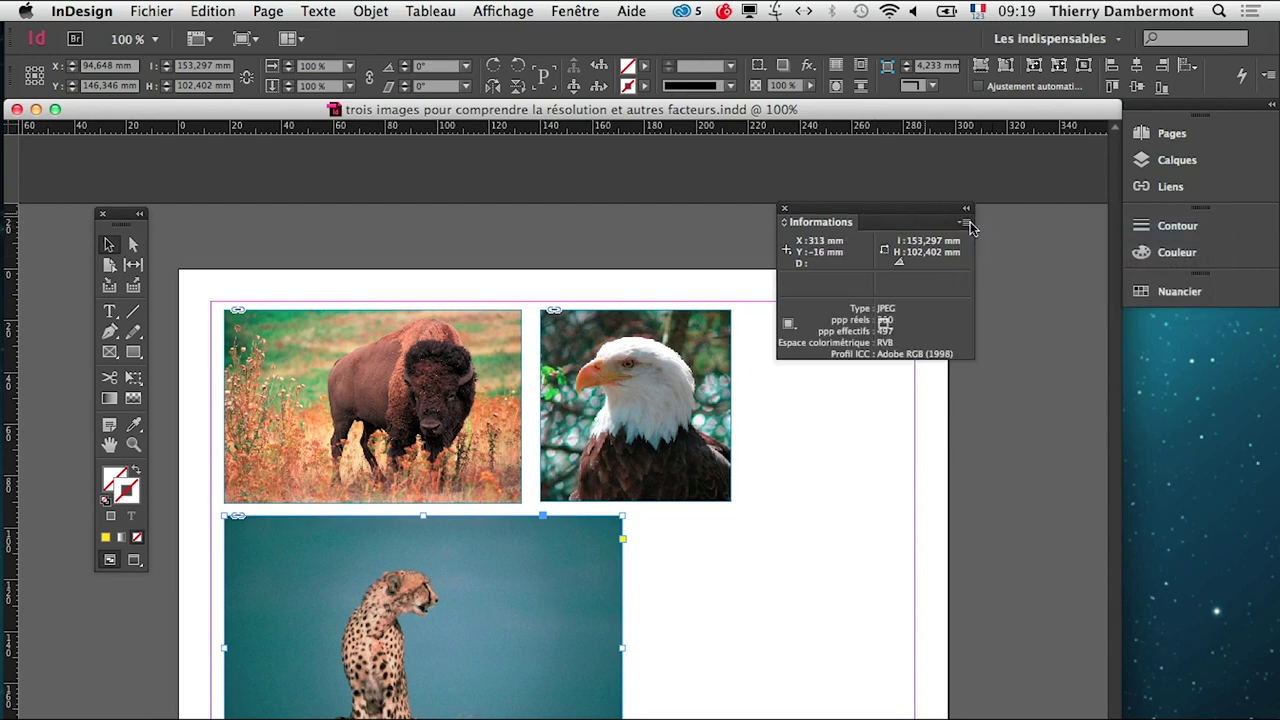
drag(906, 215, 868, 422)
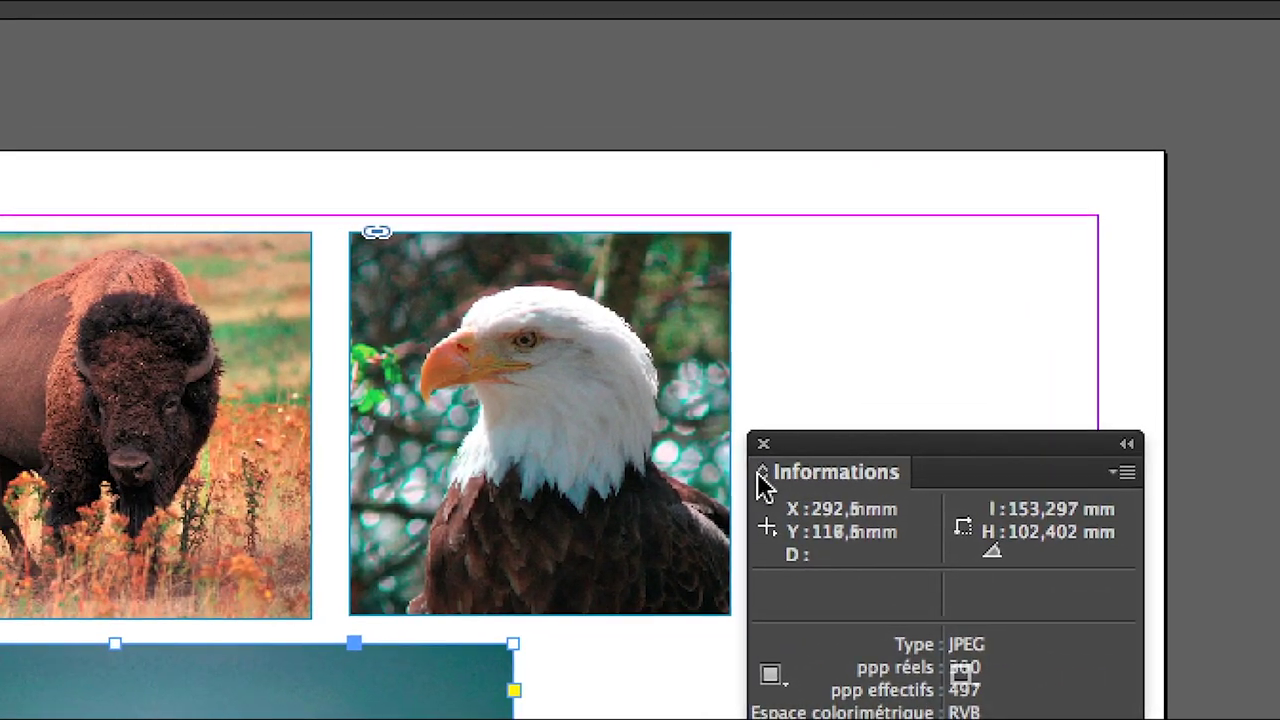
click(760, 474)
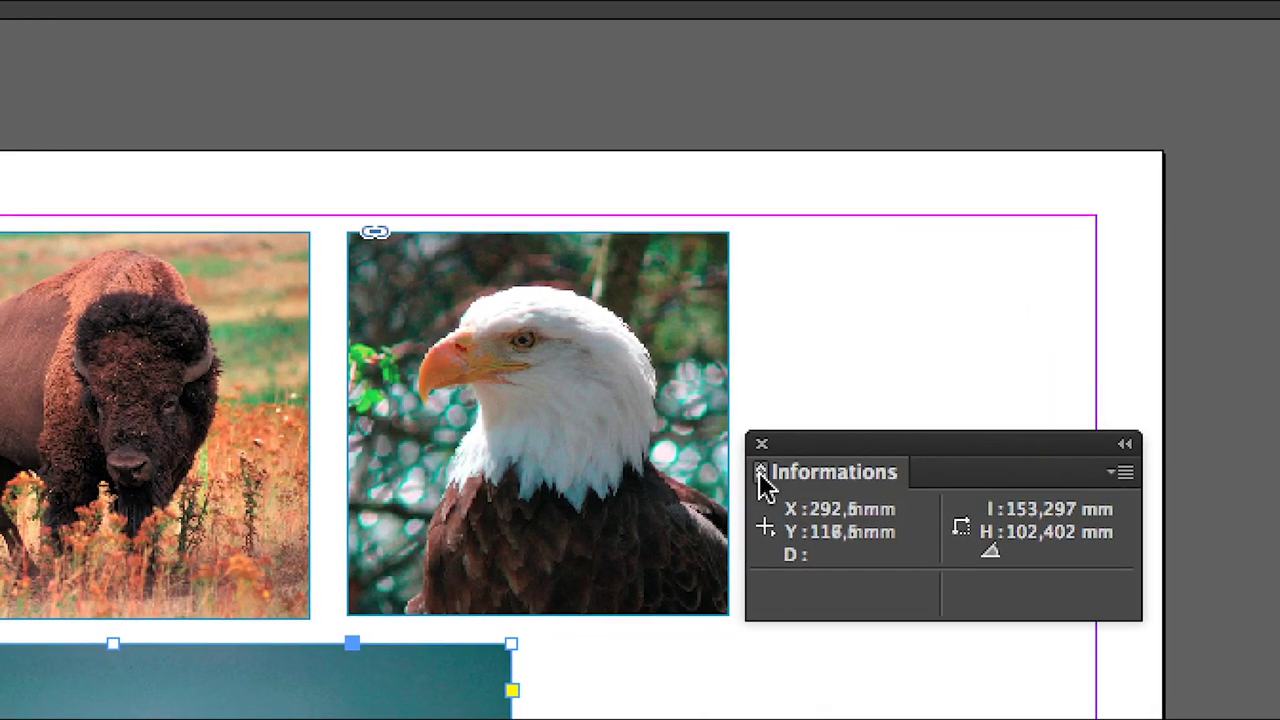
click(760, 474)
click(760, 474)
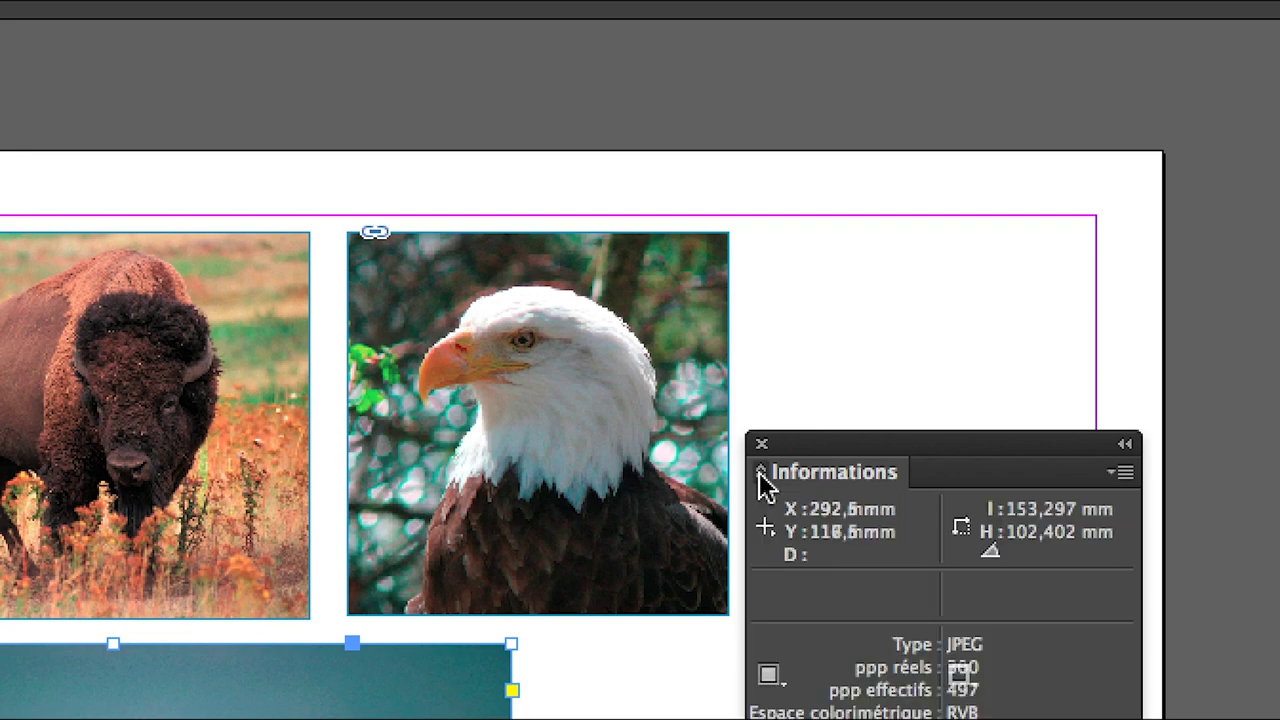
click(760, 474)
click(760, 474)
click(760, 474)
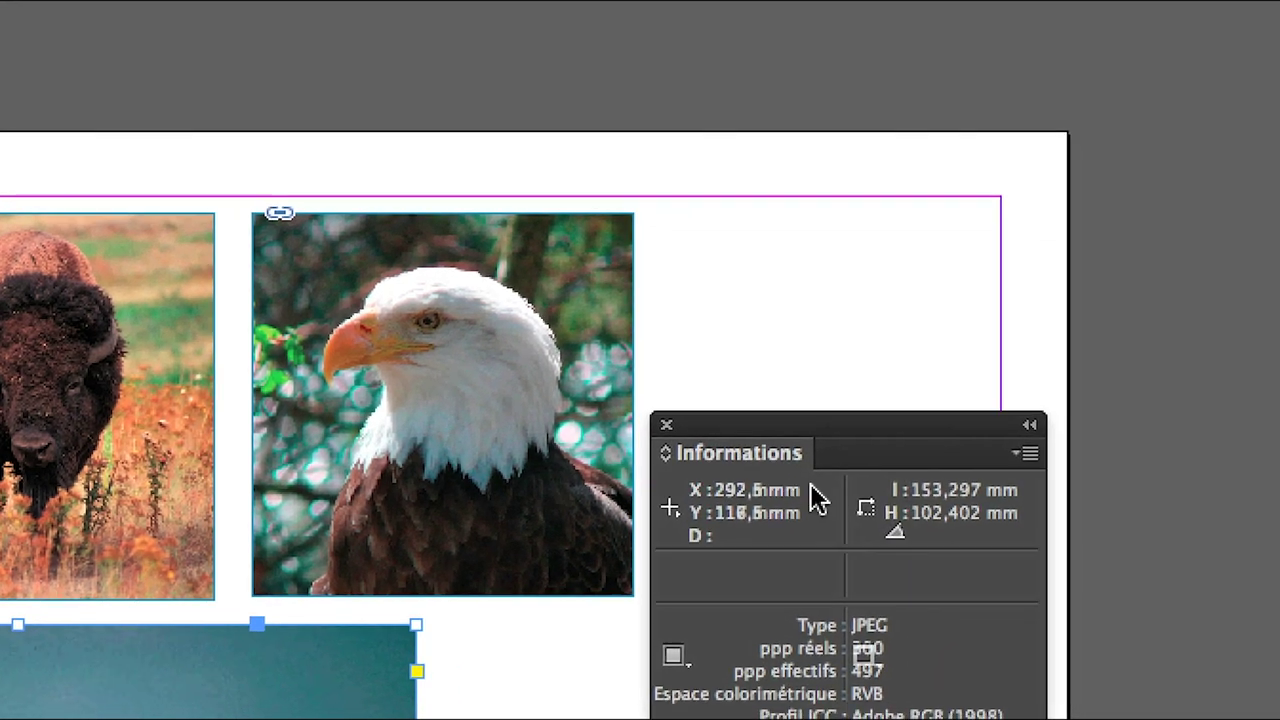
click(1028, 453)
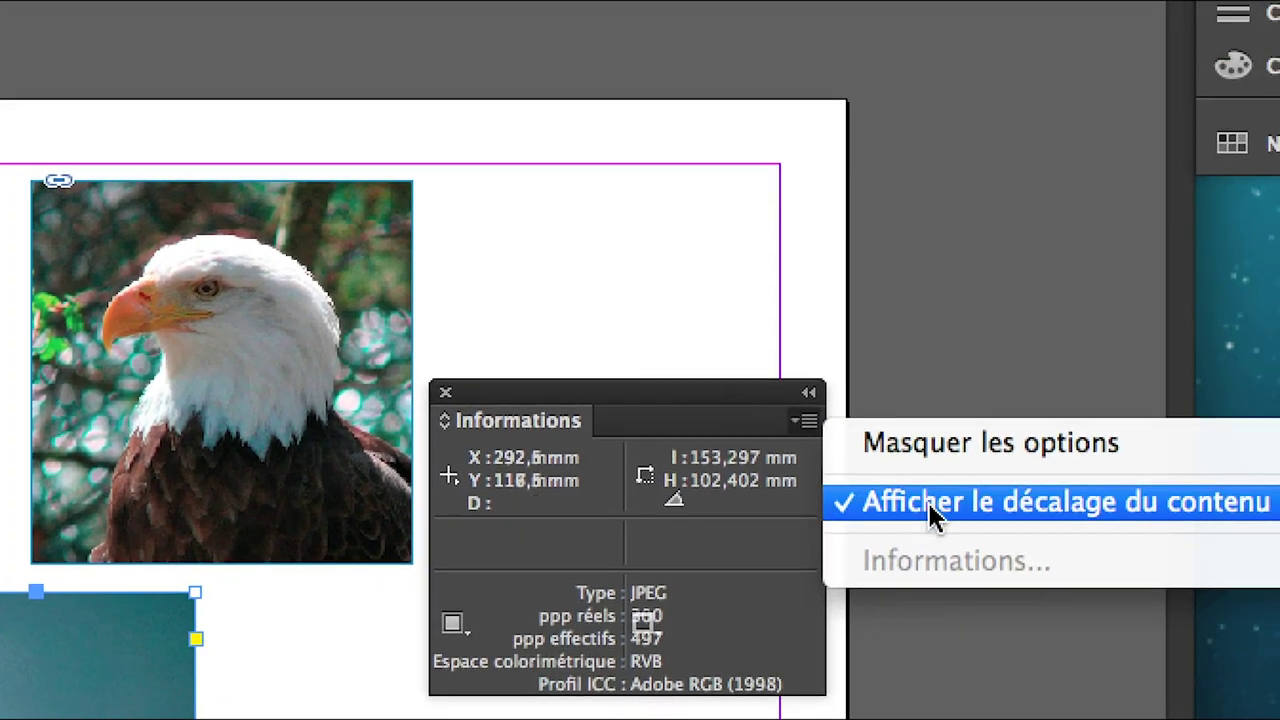
click(931, 515)
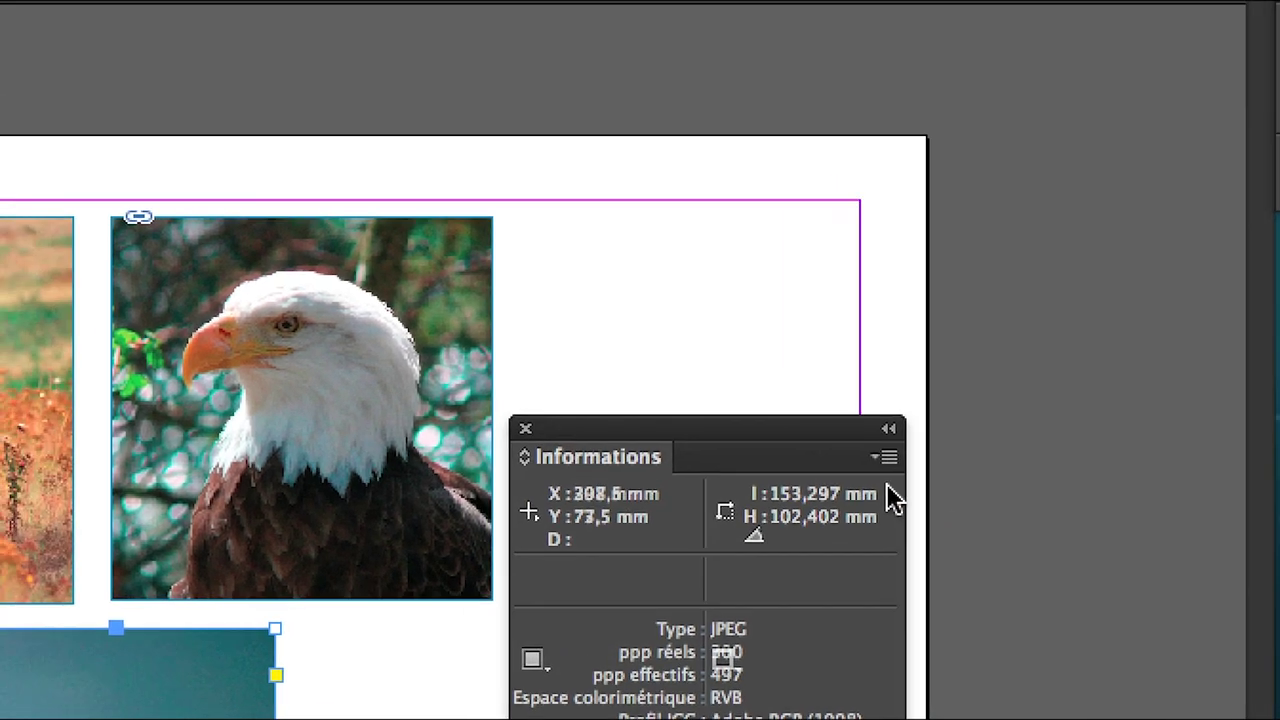
click(889, 457)
click(966, 544)
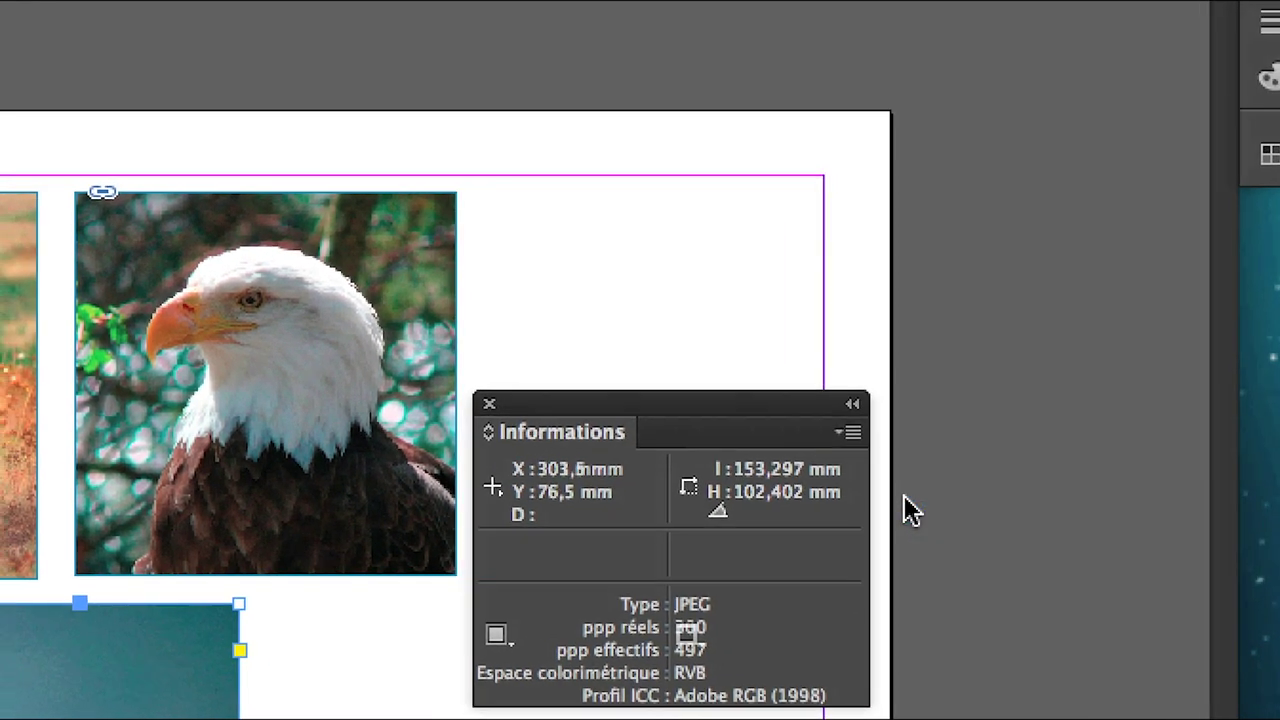
click(852, 432)
click(900, 460)
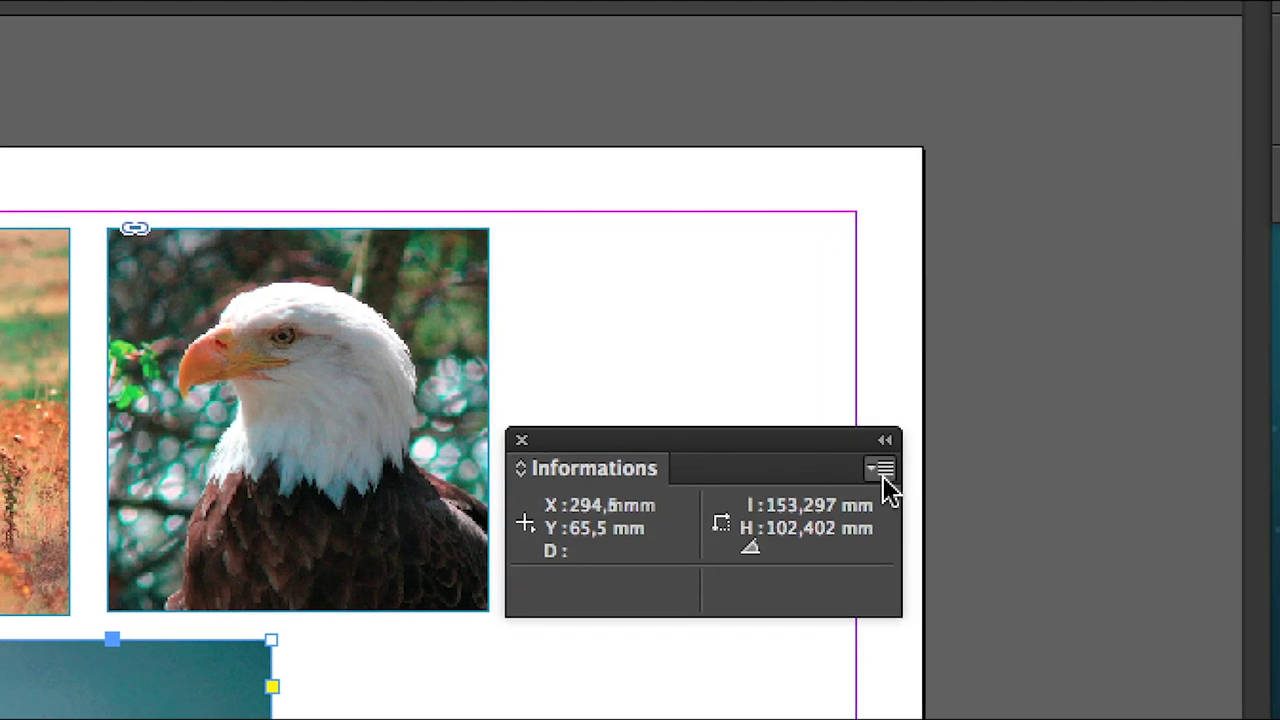
click(883, 474)
click(900, 494)
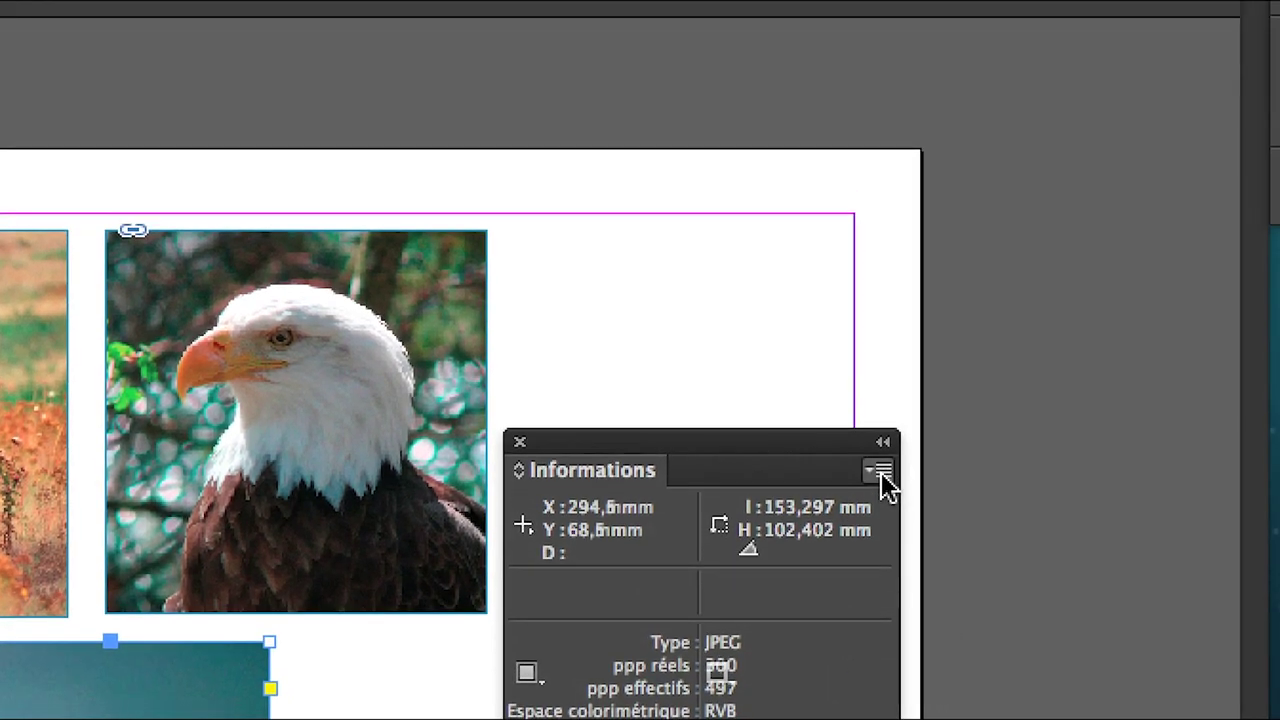
click(882, 472)
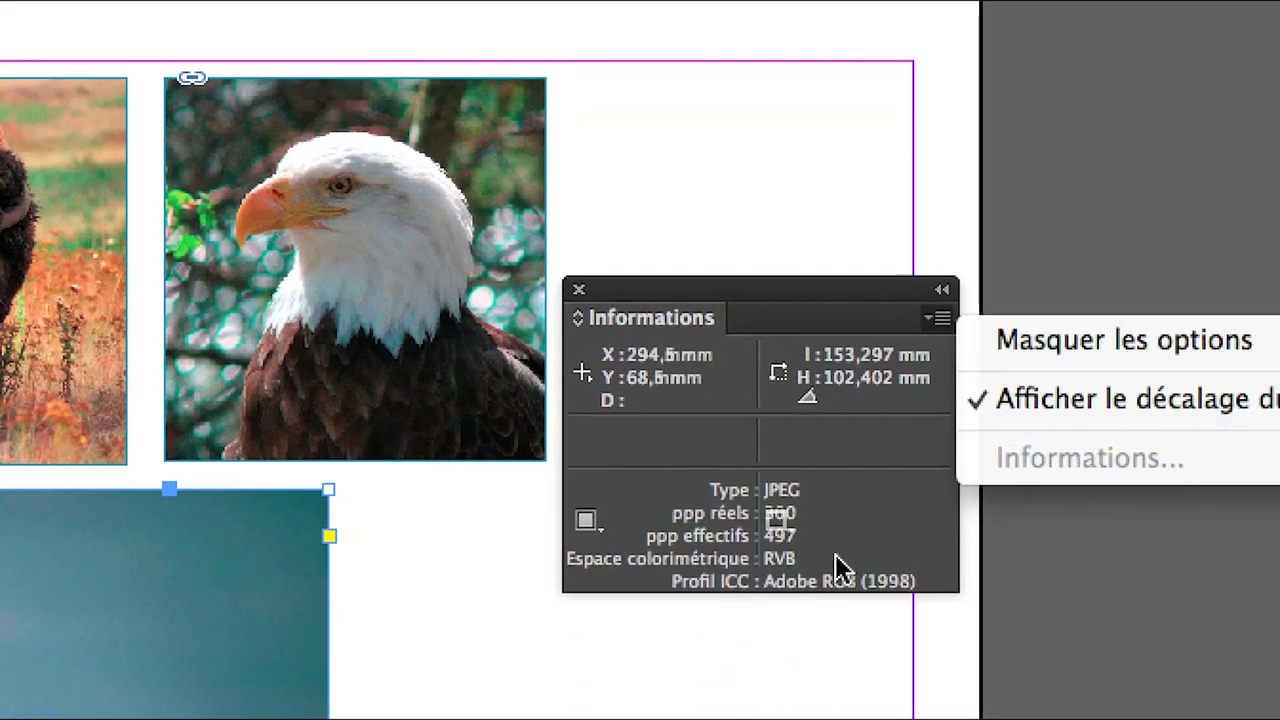
click(840, 568)
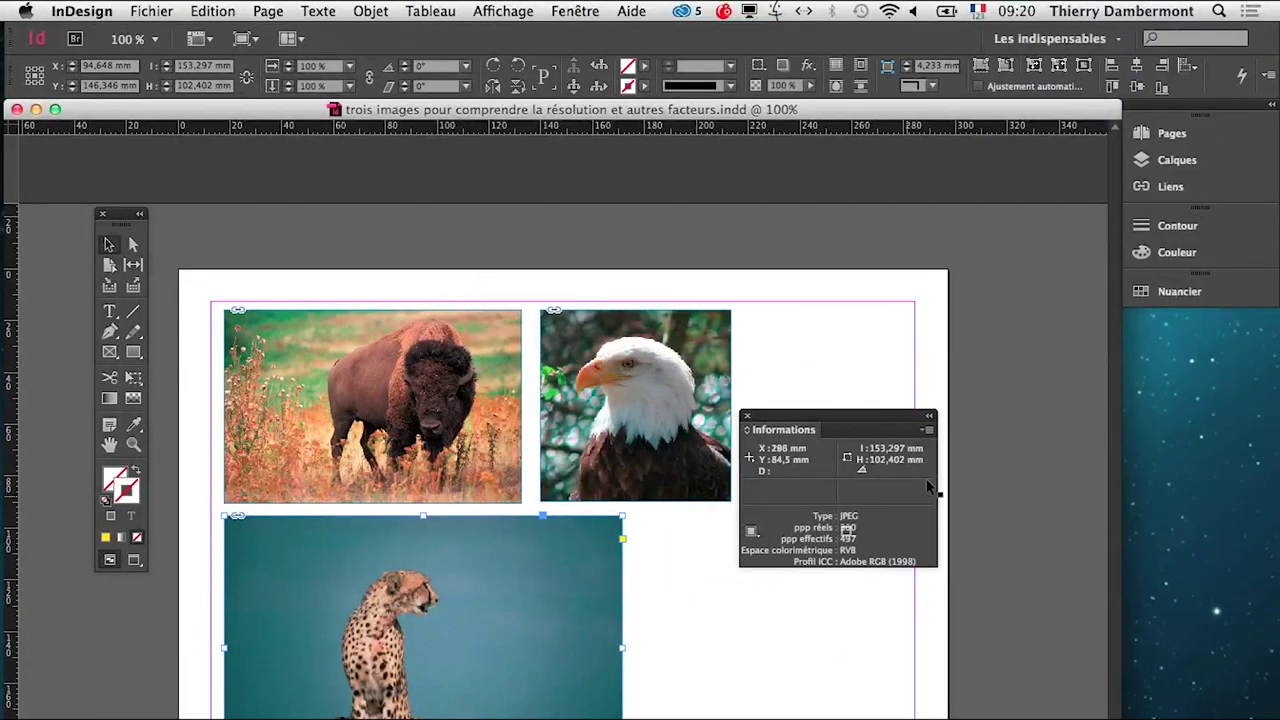
click(82, 11)
- Quit InDesign to reveal the full-size bison photo, then relaunch InDesign CC from the Dock
click(103, 200)
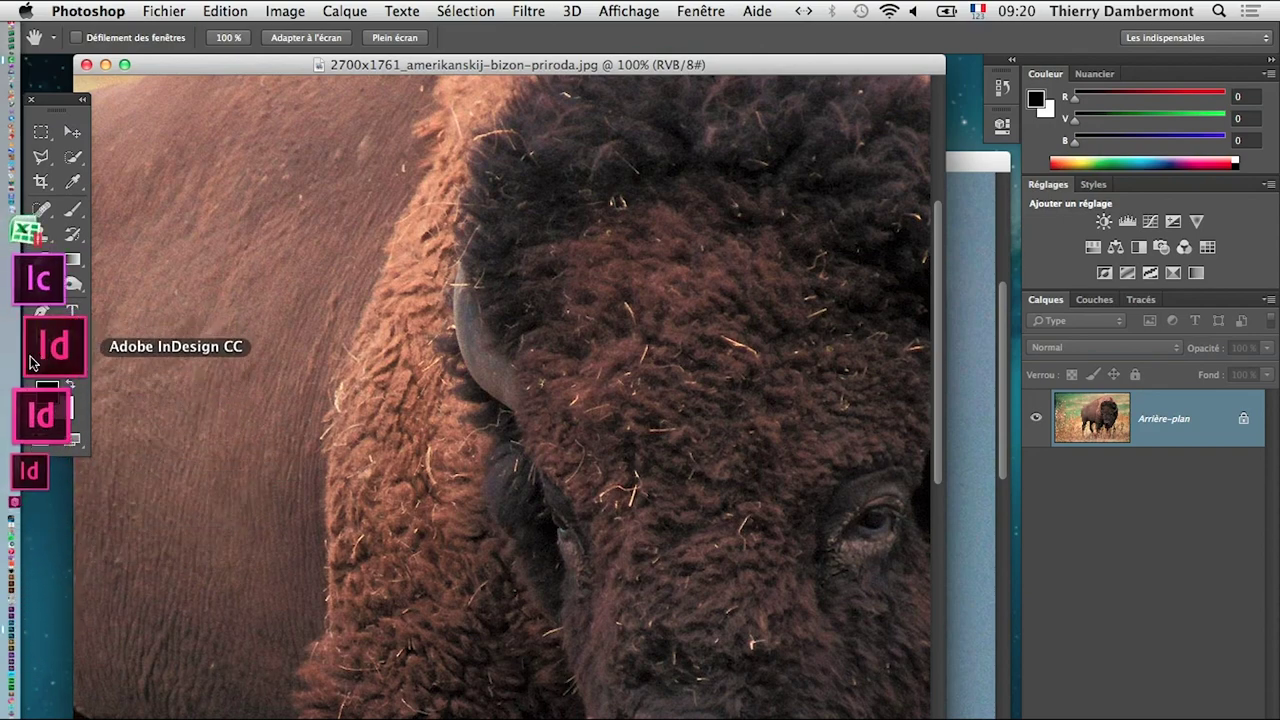
click(30, 362)
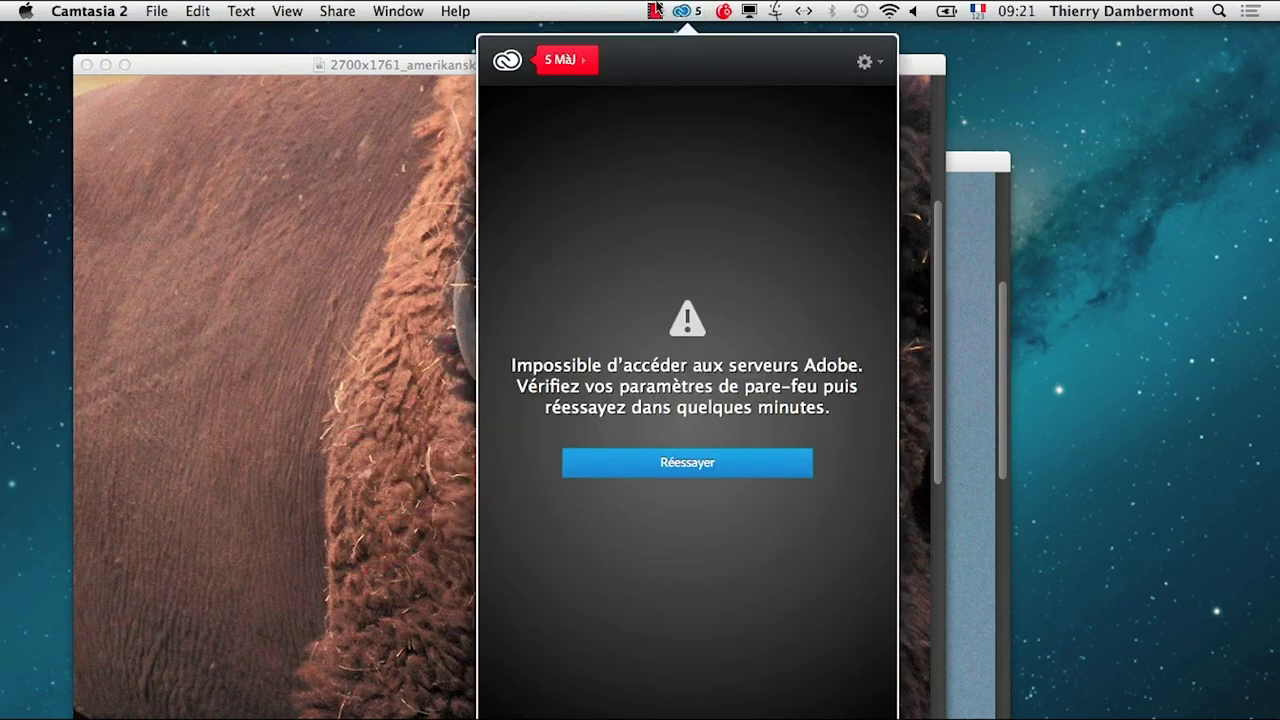
- Dismiss the server error, launch InDesign CC 2014 and hide the other applications
click(683, 11)
mouse_move(42, 363)
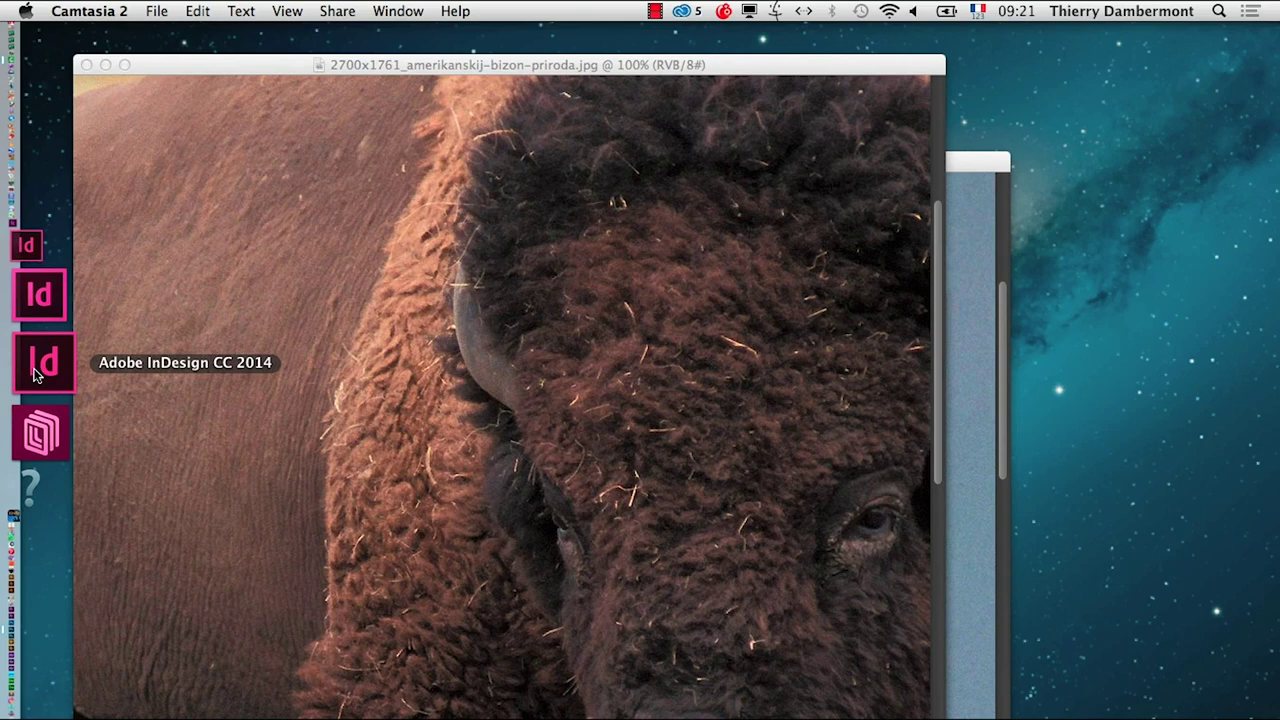
click(35, 375)
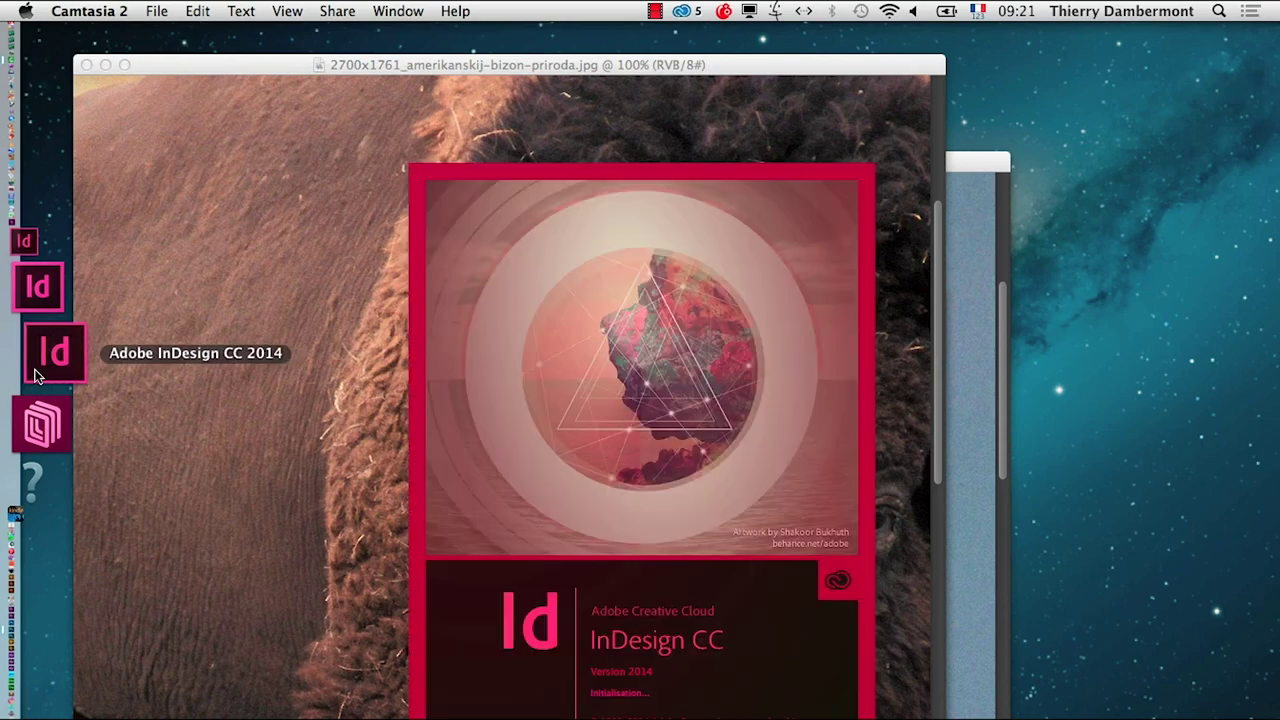
key(super+Tab)
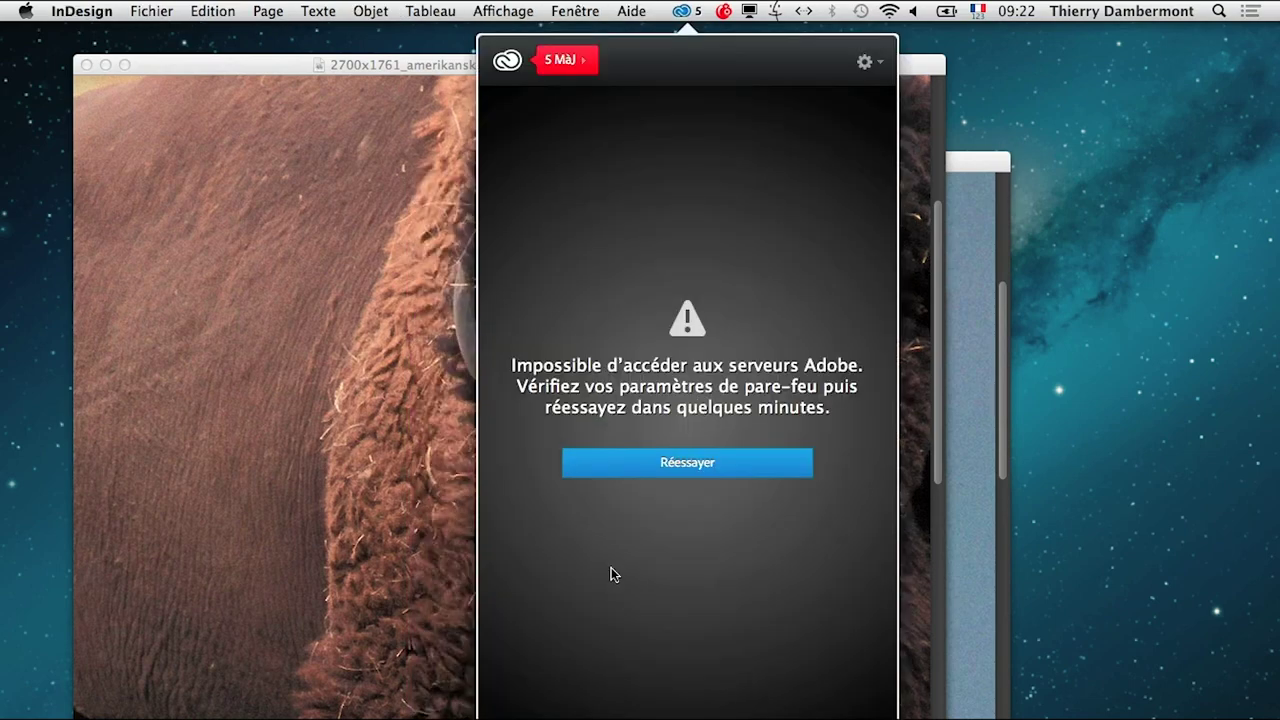
key(super+Tab)
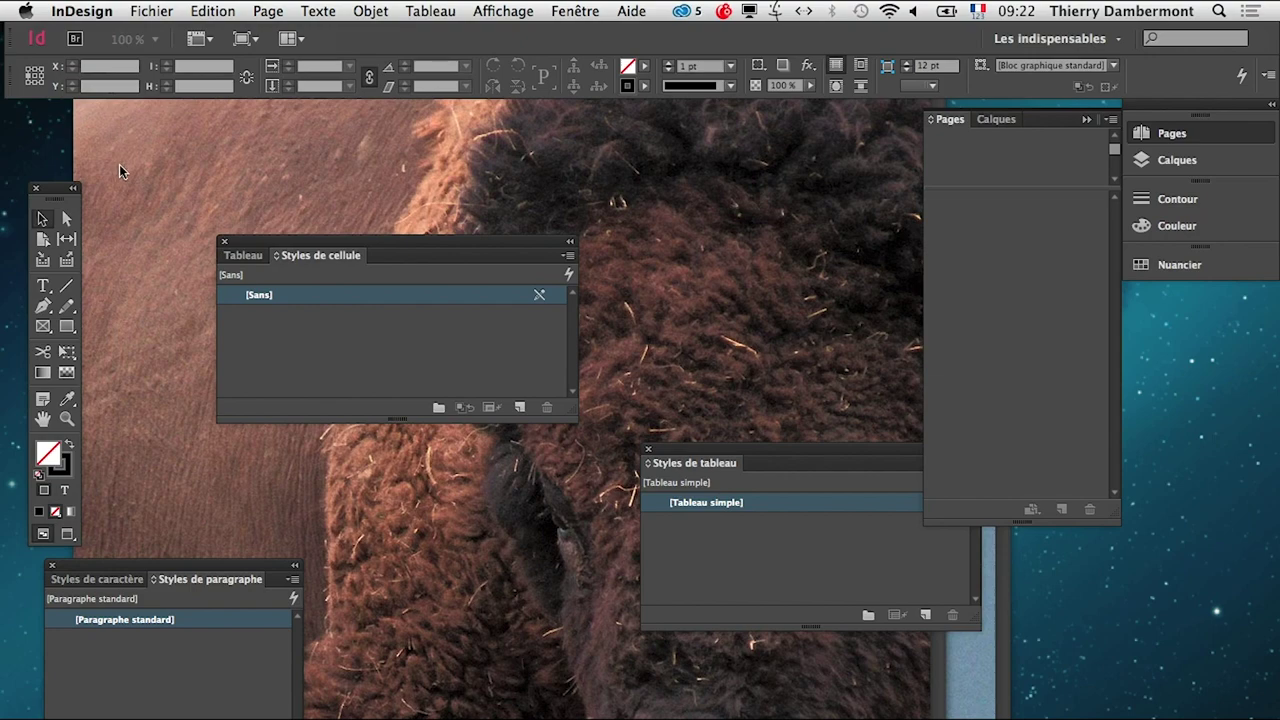
click(80, 11)
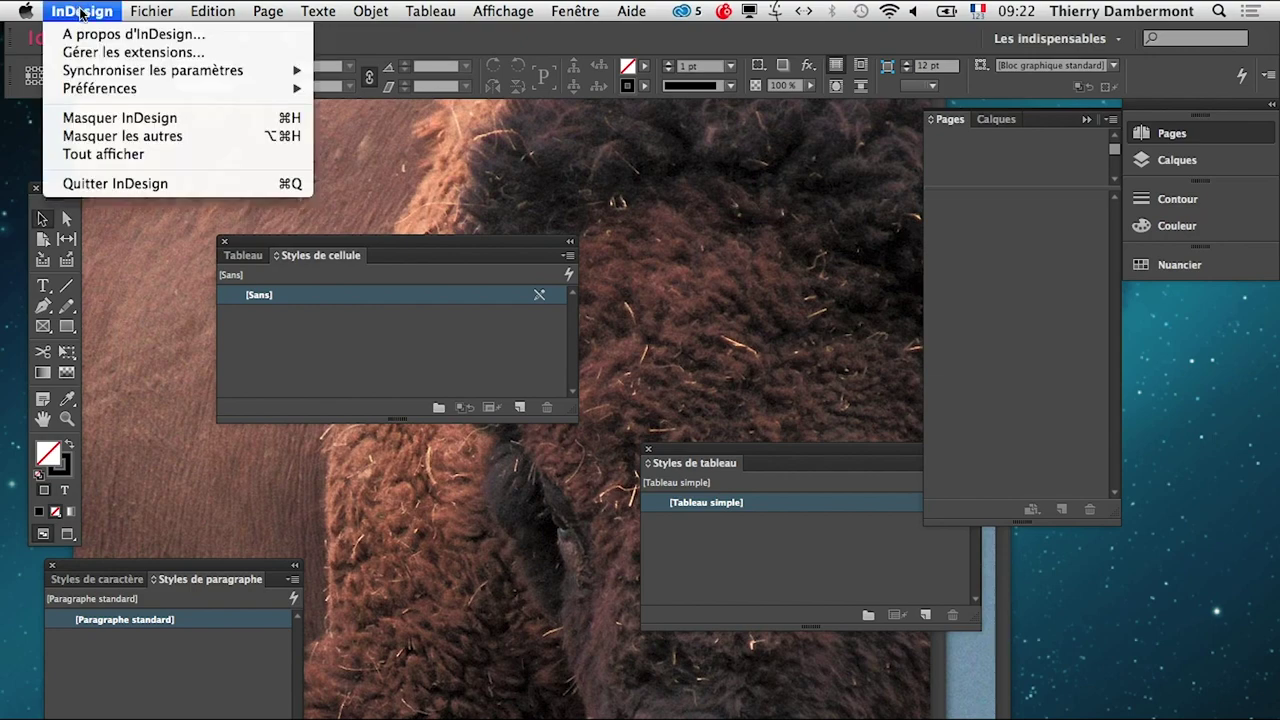
click(132, 136)
- Reset the Les indispensables workspace, show tools in two columns and close Nouveautés
click(1085, 38)
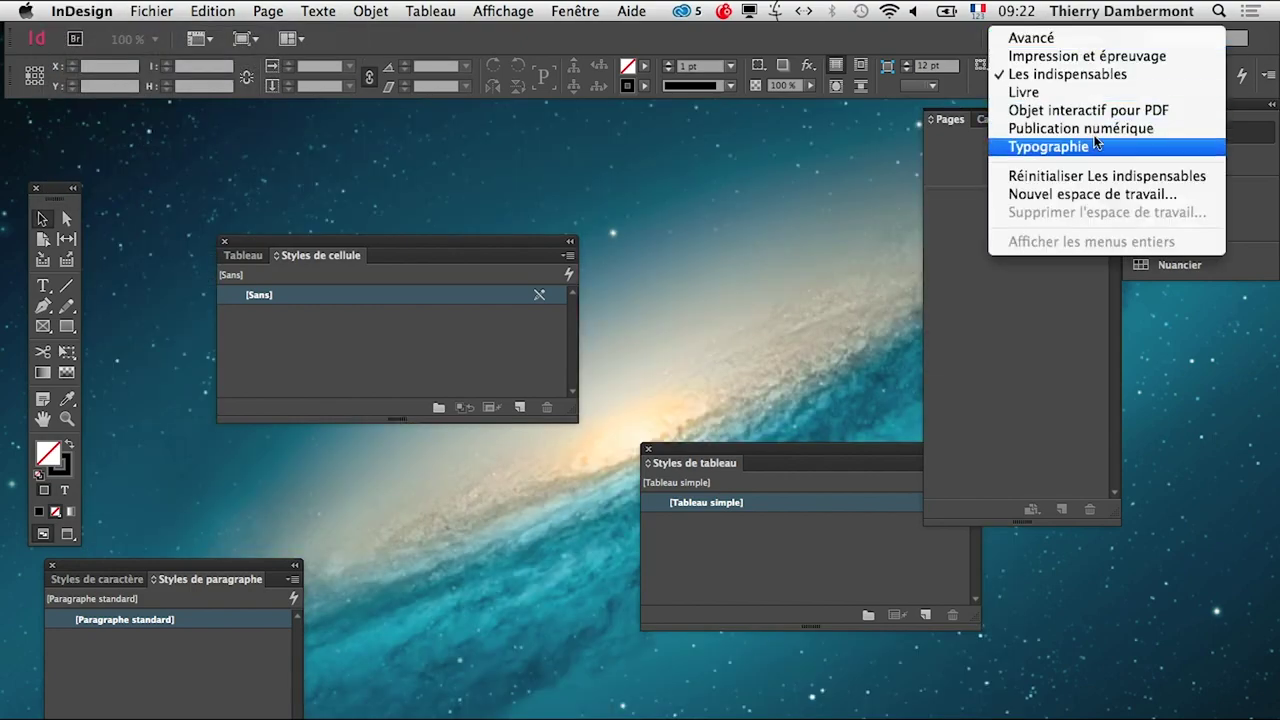
click(1104, 170)
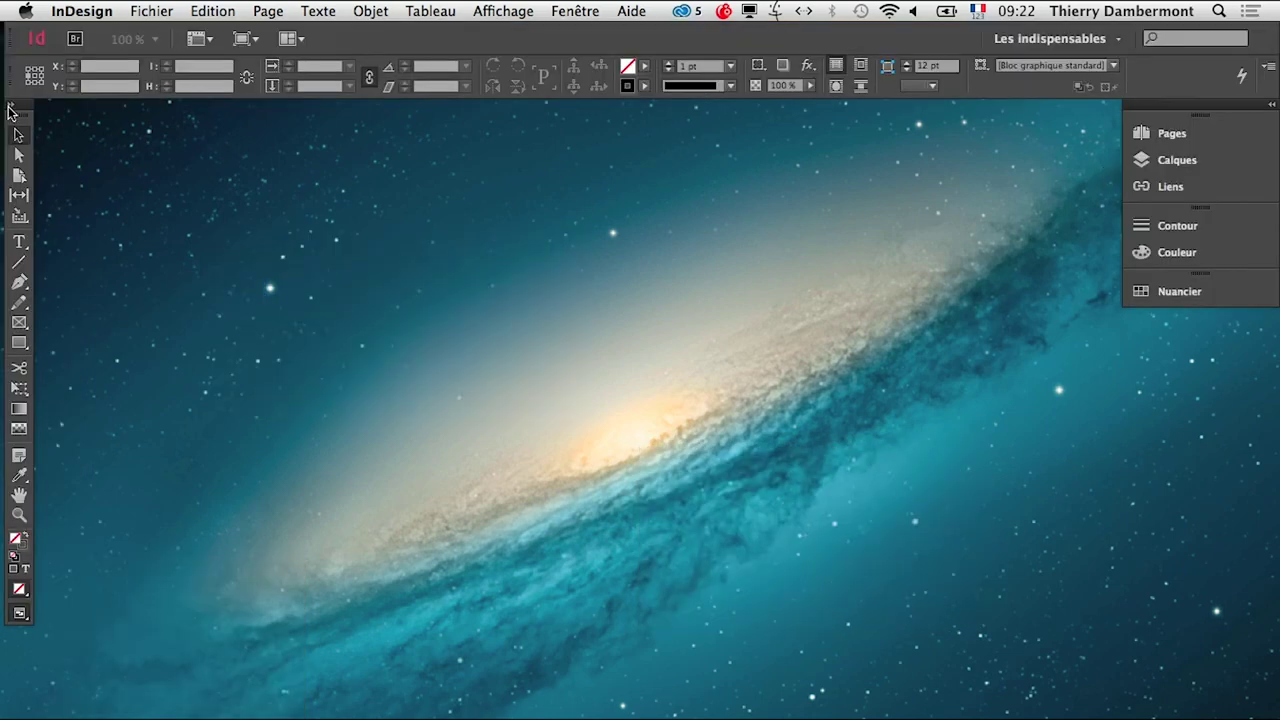
click(11, 108)
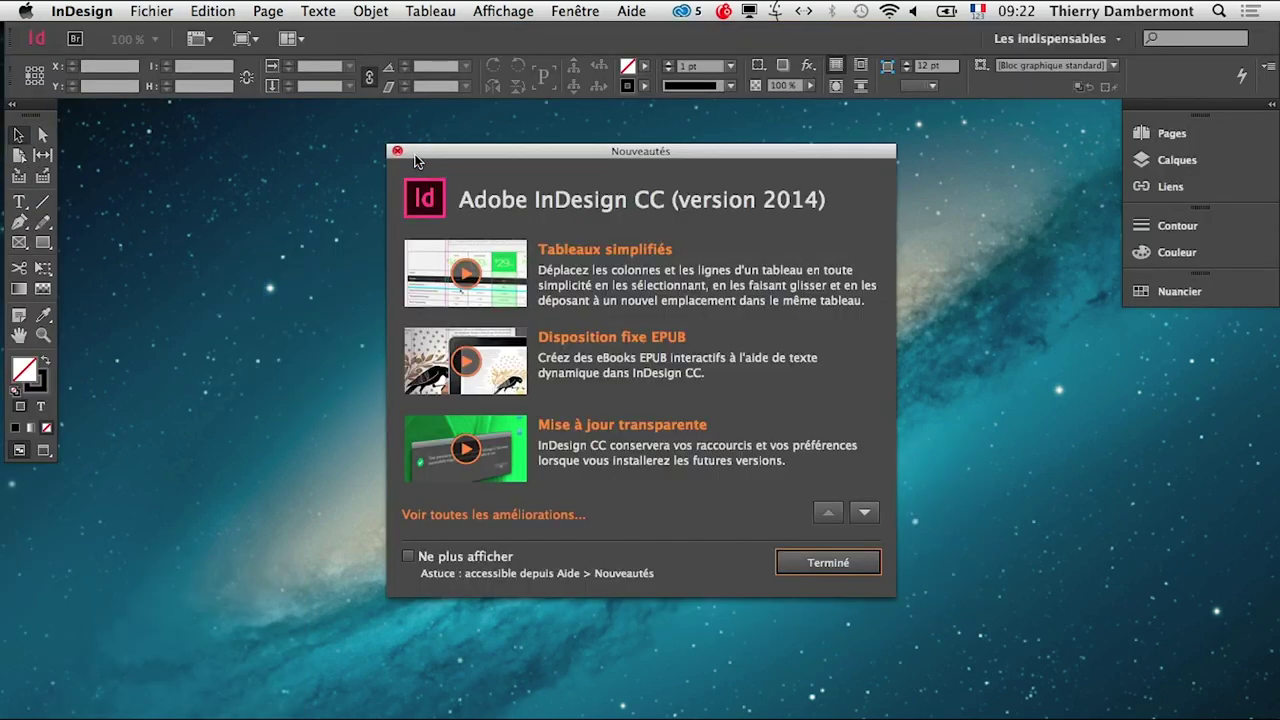
click(397, 151)
- Reopen 'trois images pour comprendre la résolution et autres facteurs.indd'
click(151, 11)
click(165, 50)
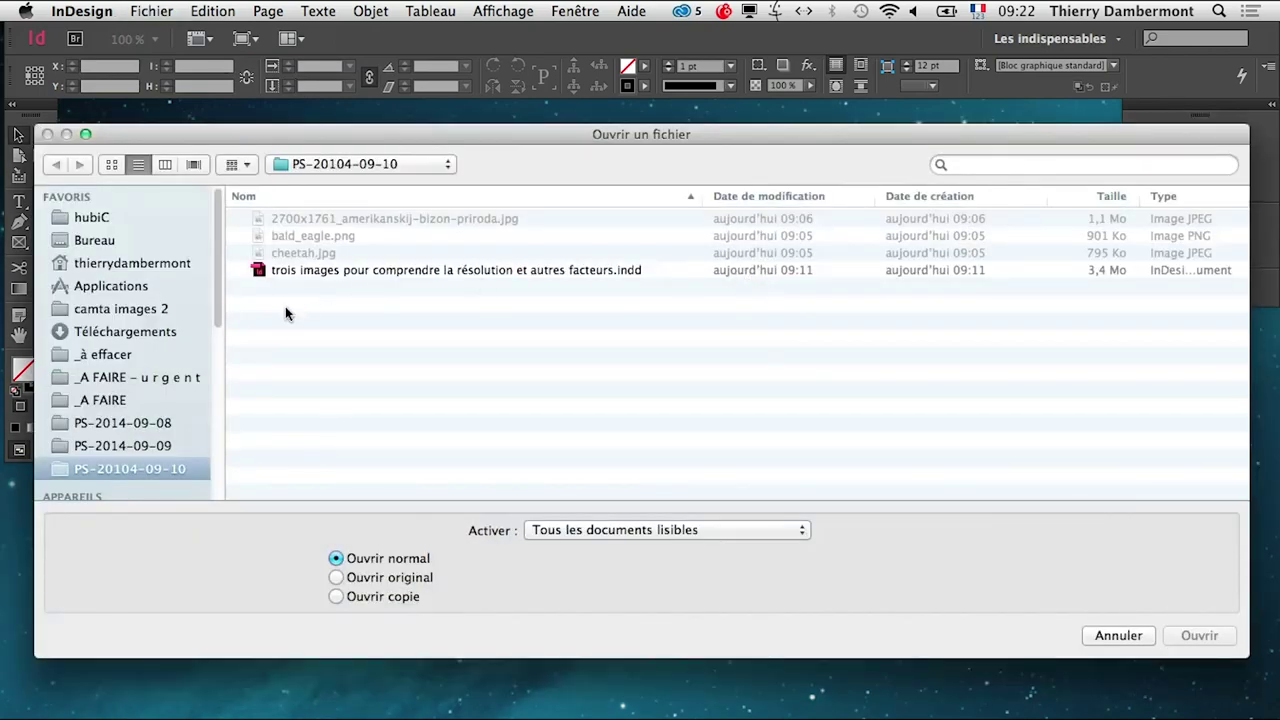
click(301, 270)
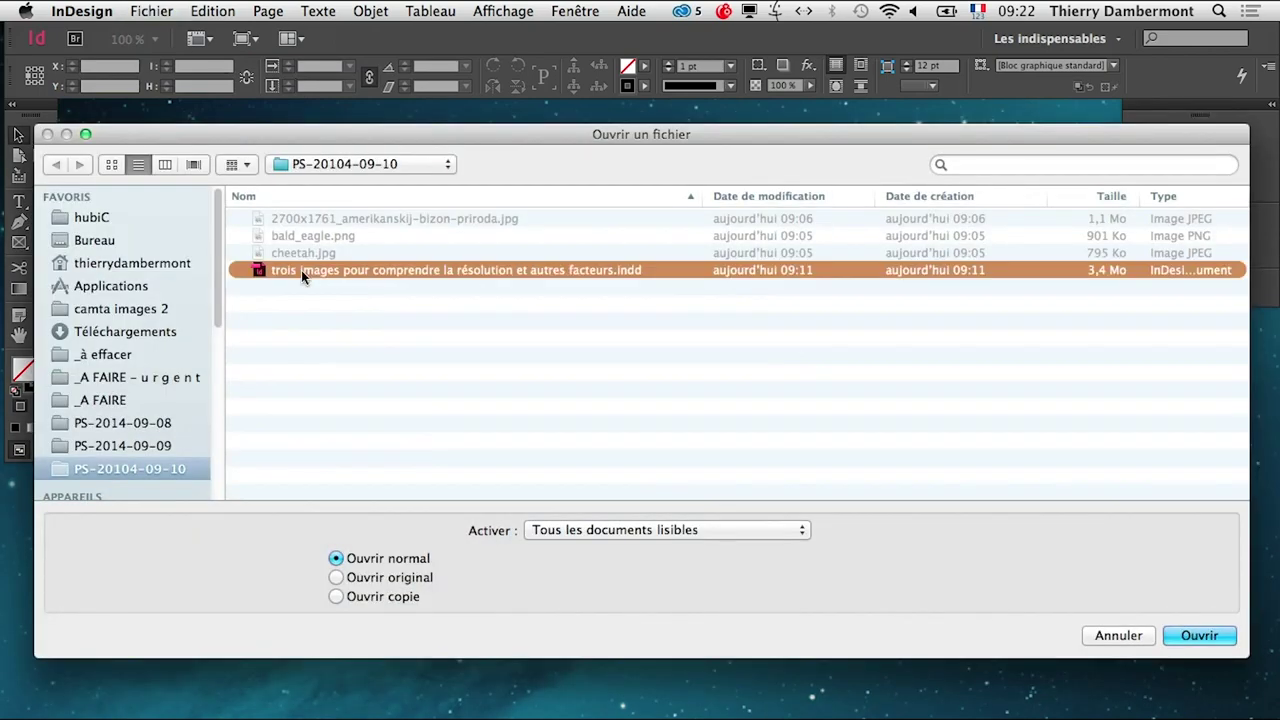
click(1195, 637)
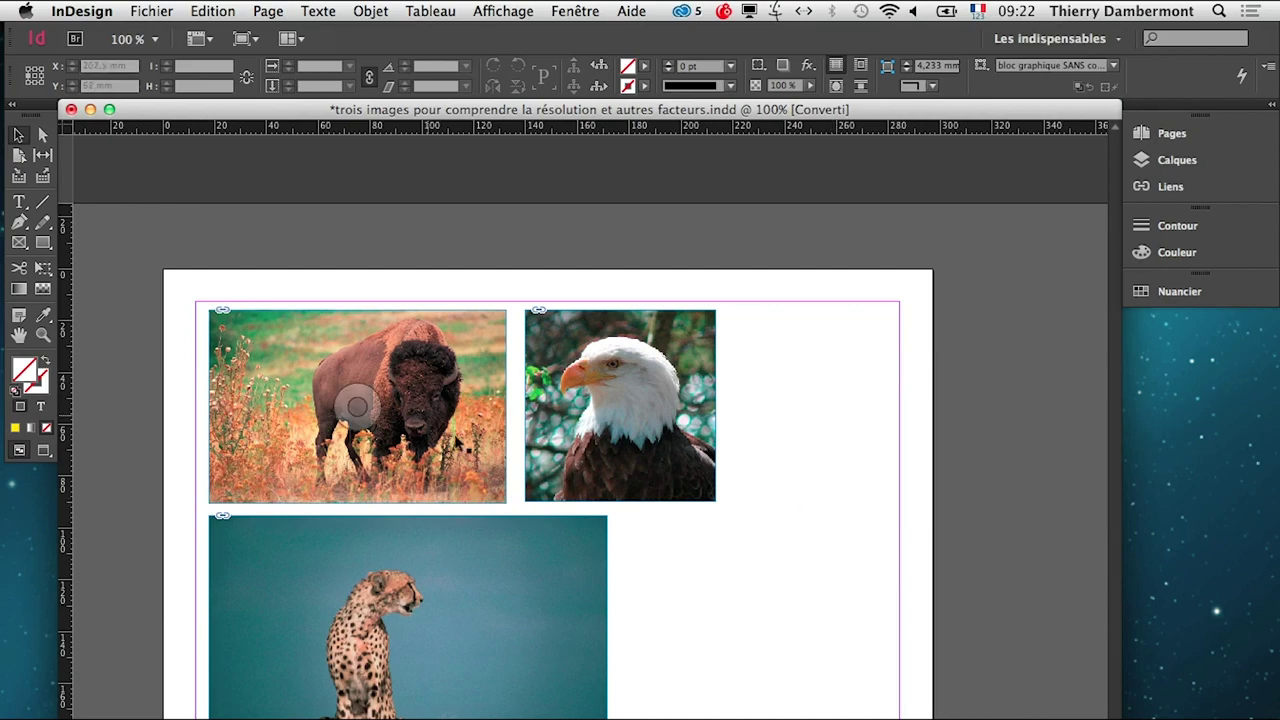
- Show the Informations panel and move it off the eagle image
click(588, 10)
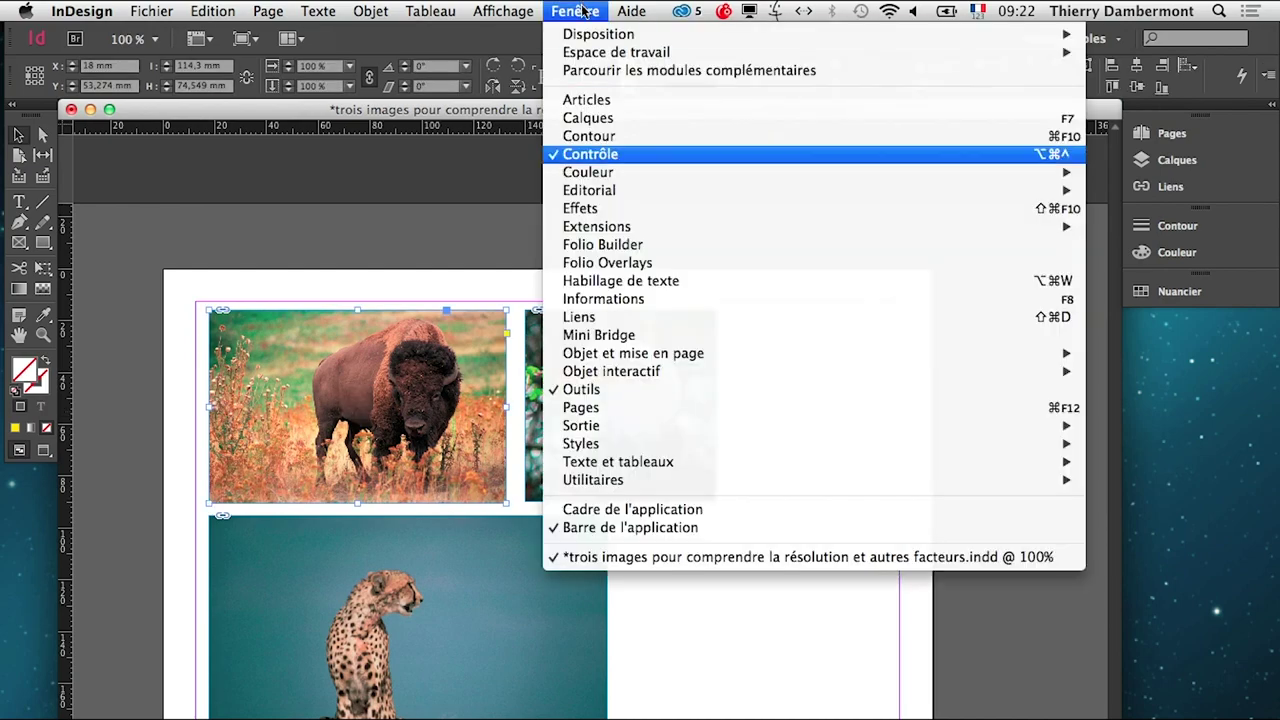
click(622, 298)
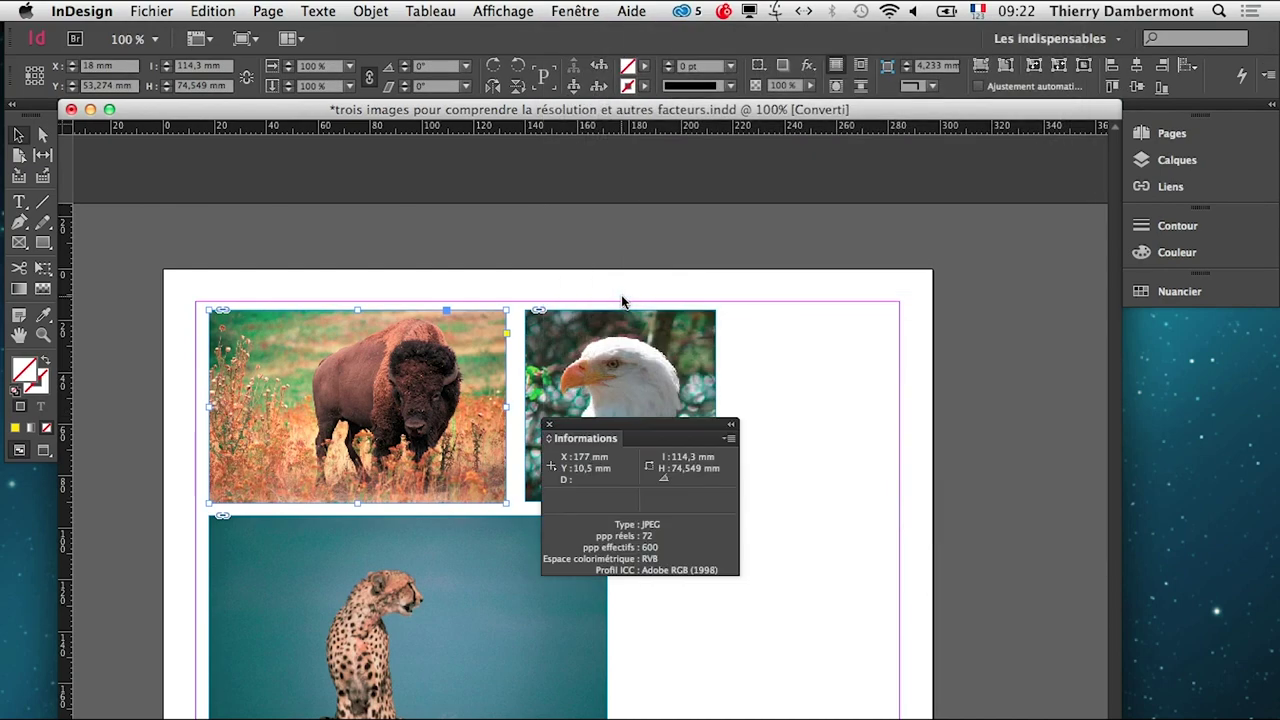
drag(628, 427, 706, 432)
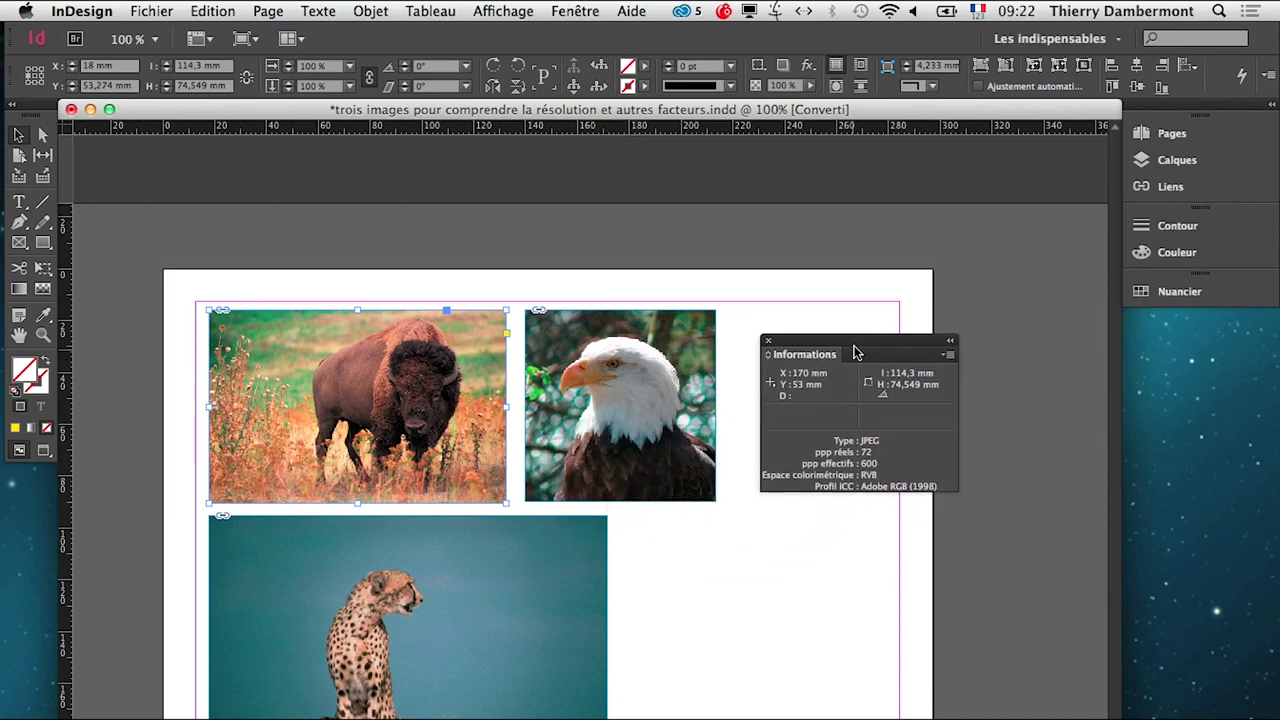
drag(855, 352, 855, 341)
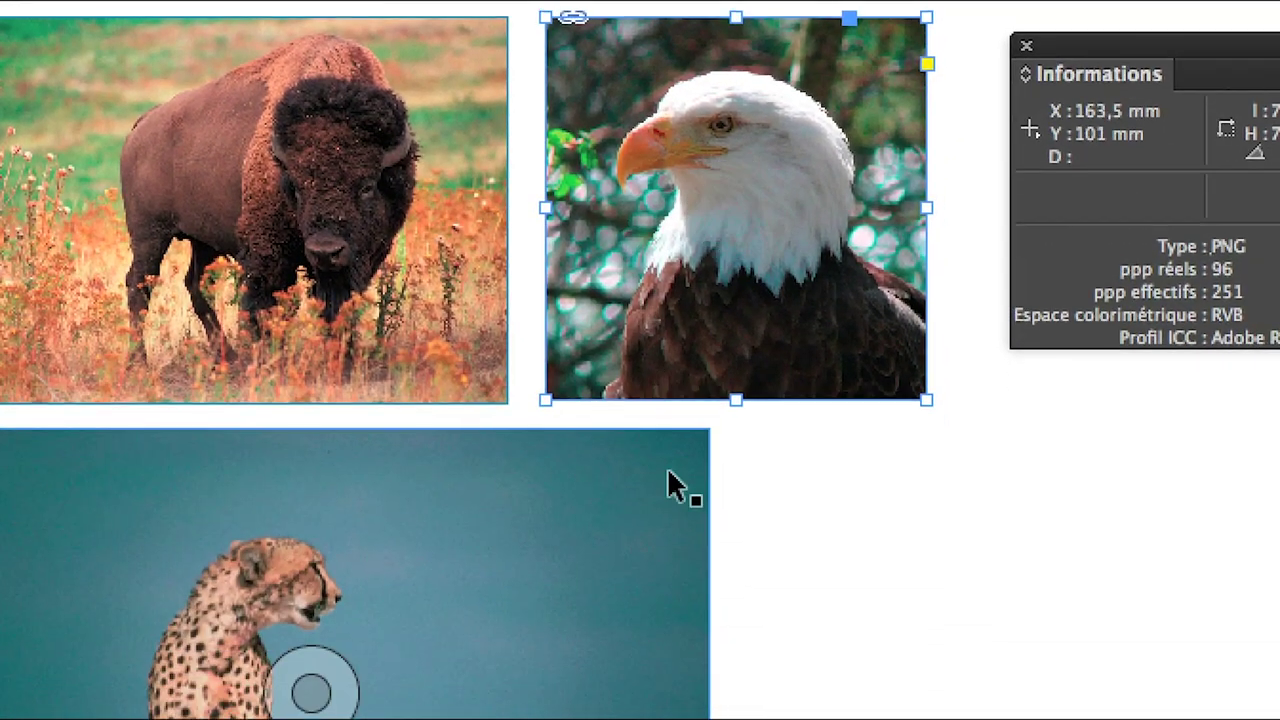
- Read the cheetah, eagle and bison images' resolutions in the Info panel
click(688, 706)
click(703, 430)
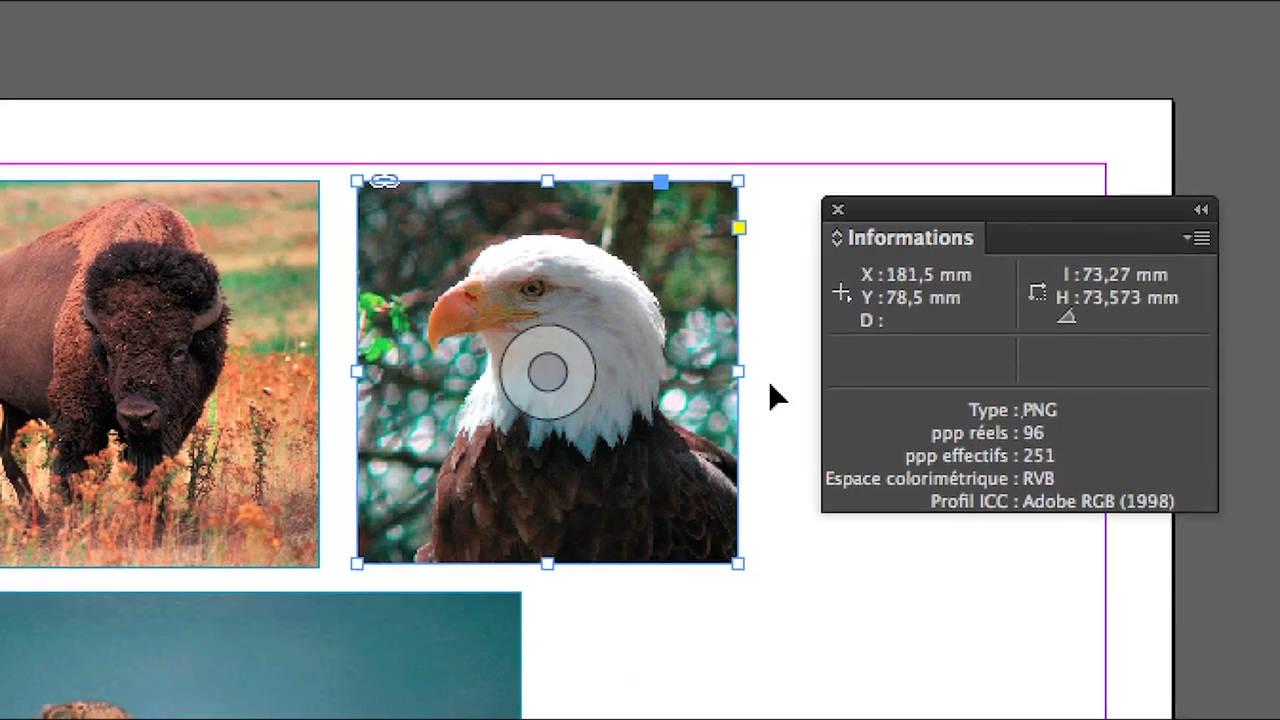
drag(806, 329, 658, 255)
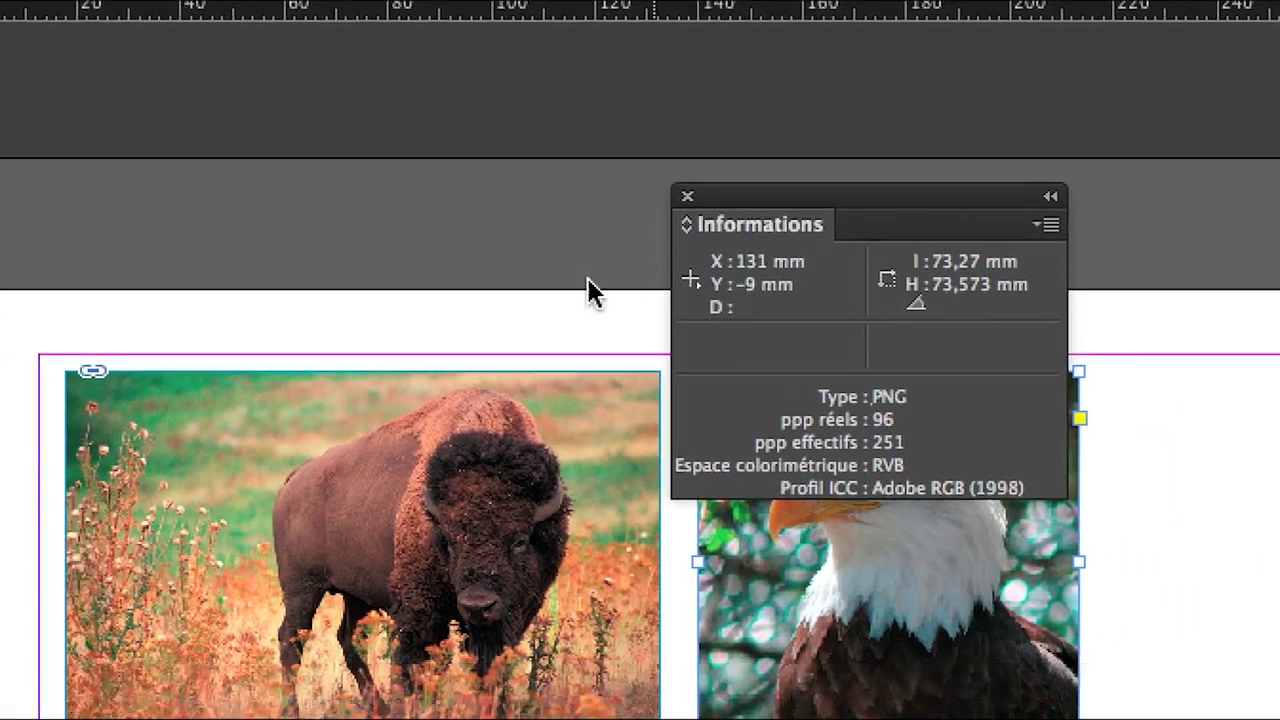
click(234, 627)
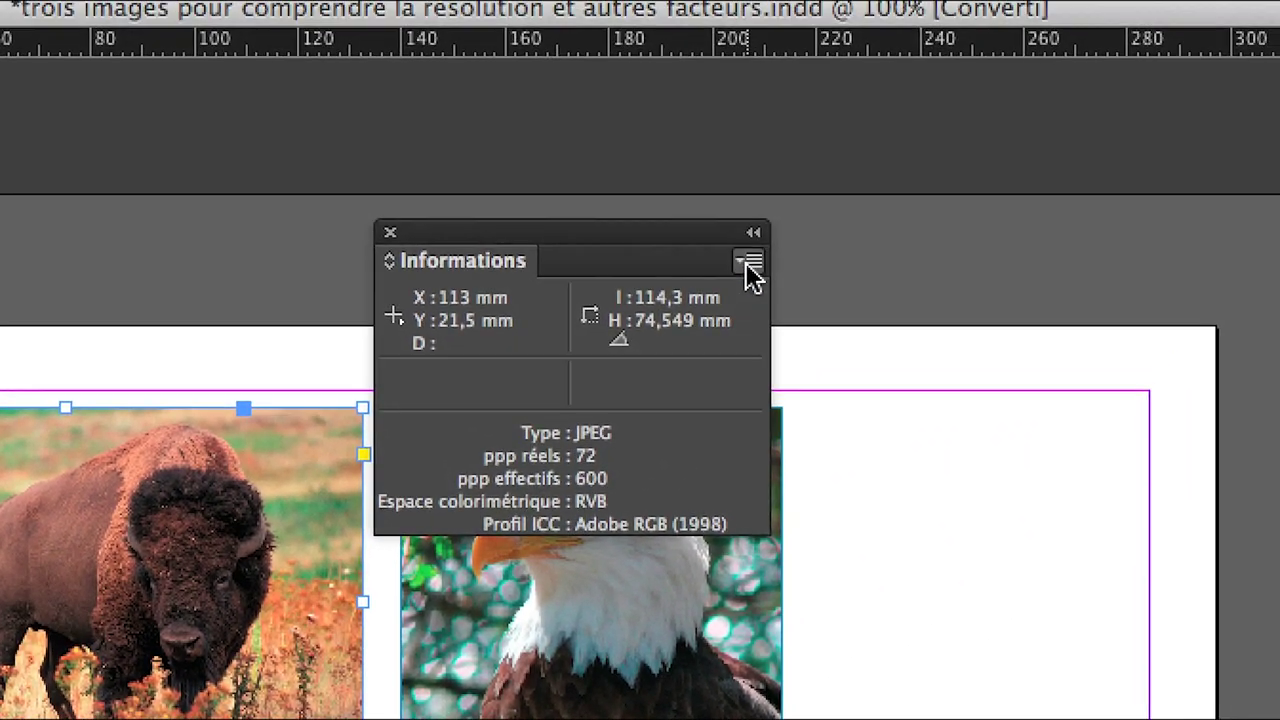
- Hide and then re-show the Info panel's extra options
click(742, 261)
click(760, 280)
click(740, 260)
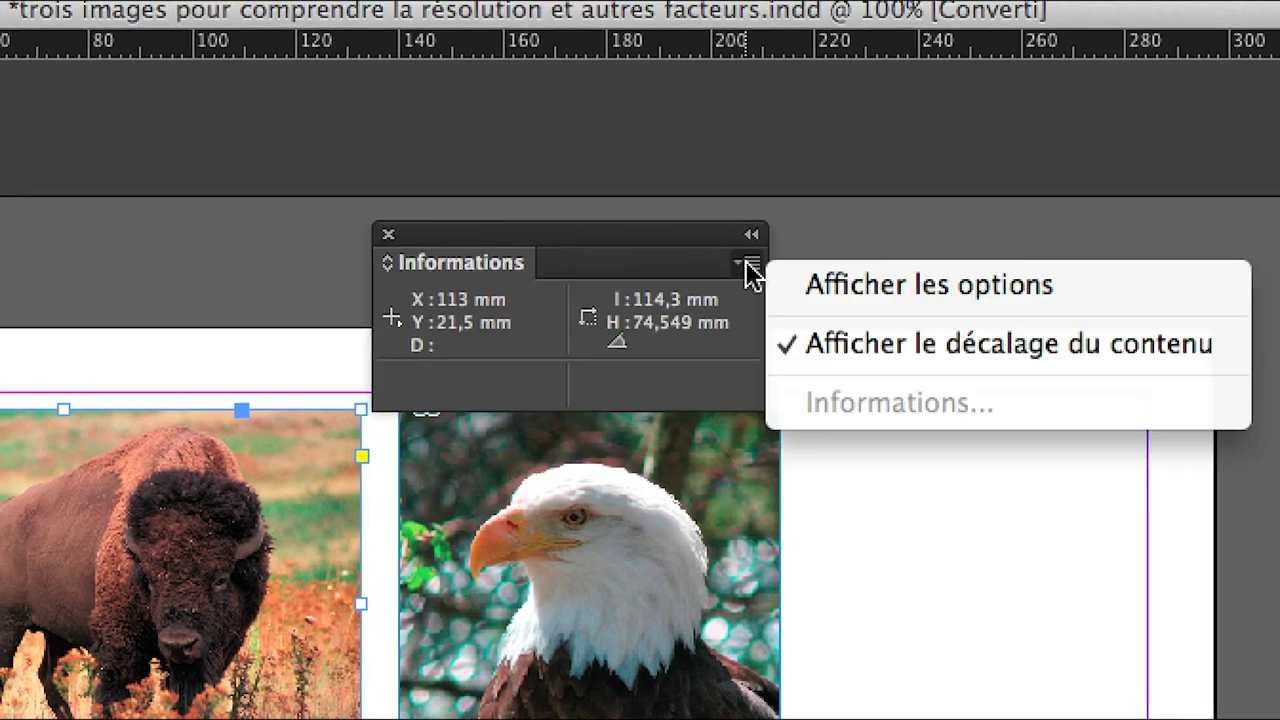
click(790, 280)
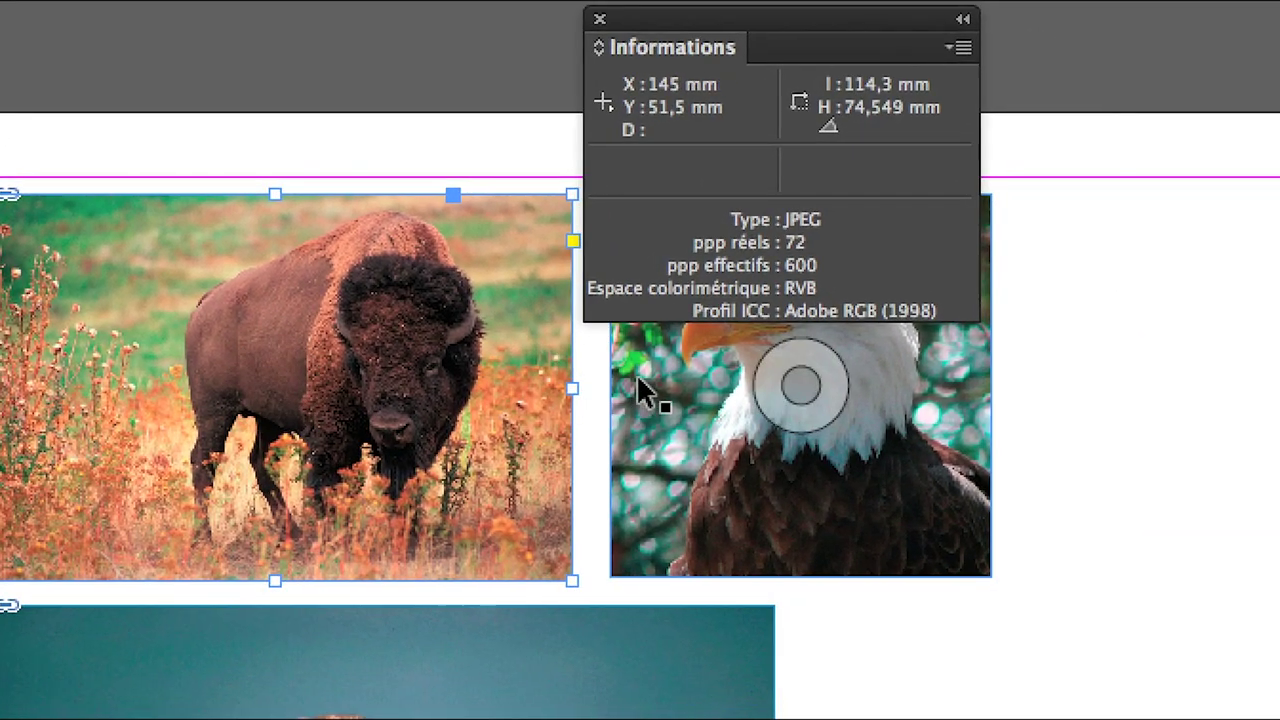
- Compare the eagle, cheetah and bison images' actual and effective ppi
click(645, 390)
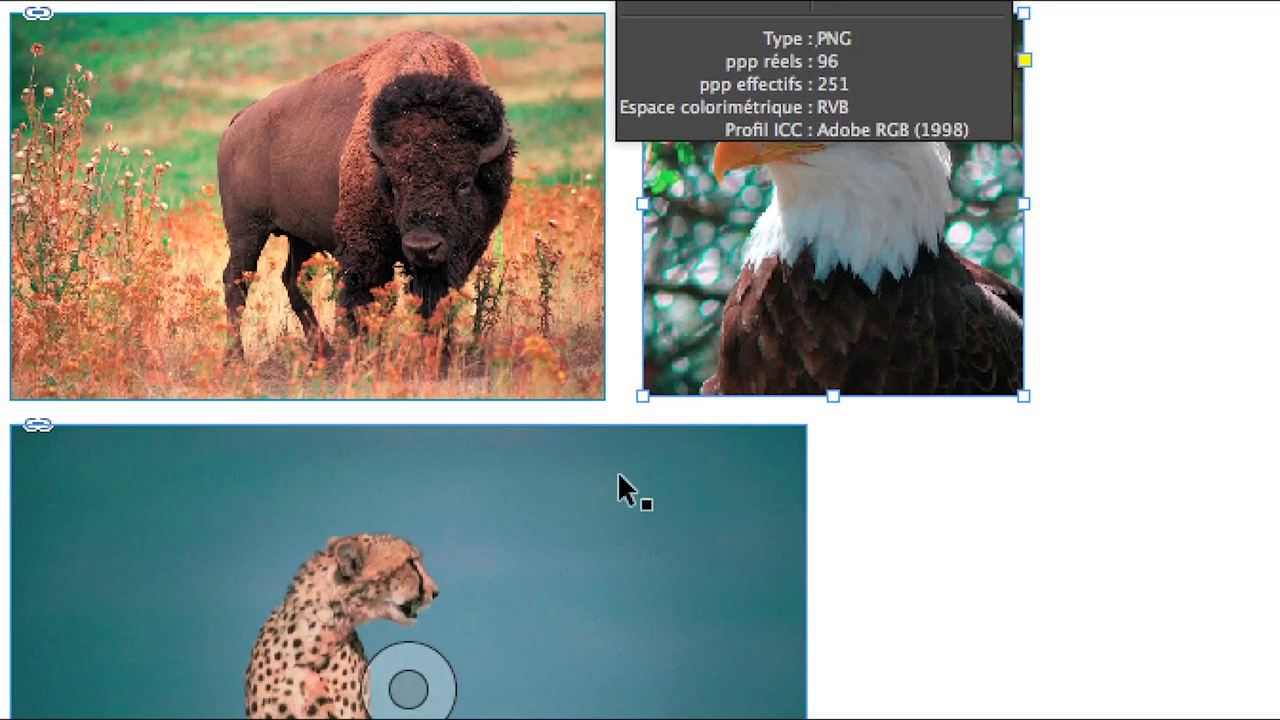
click(620, 488)
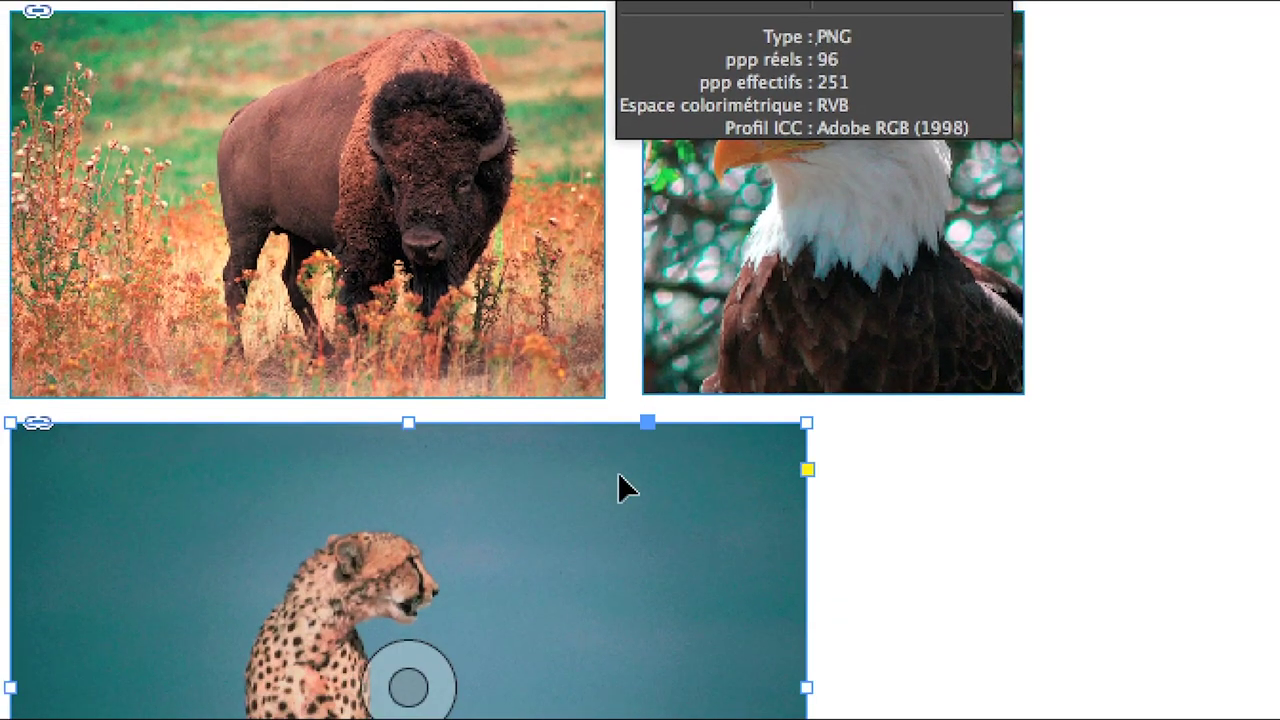
click(303, 205)
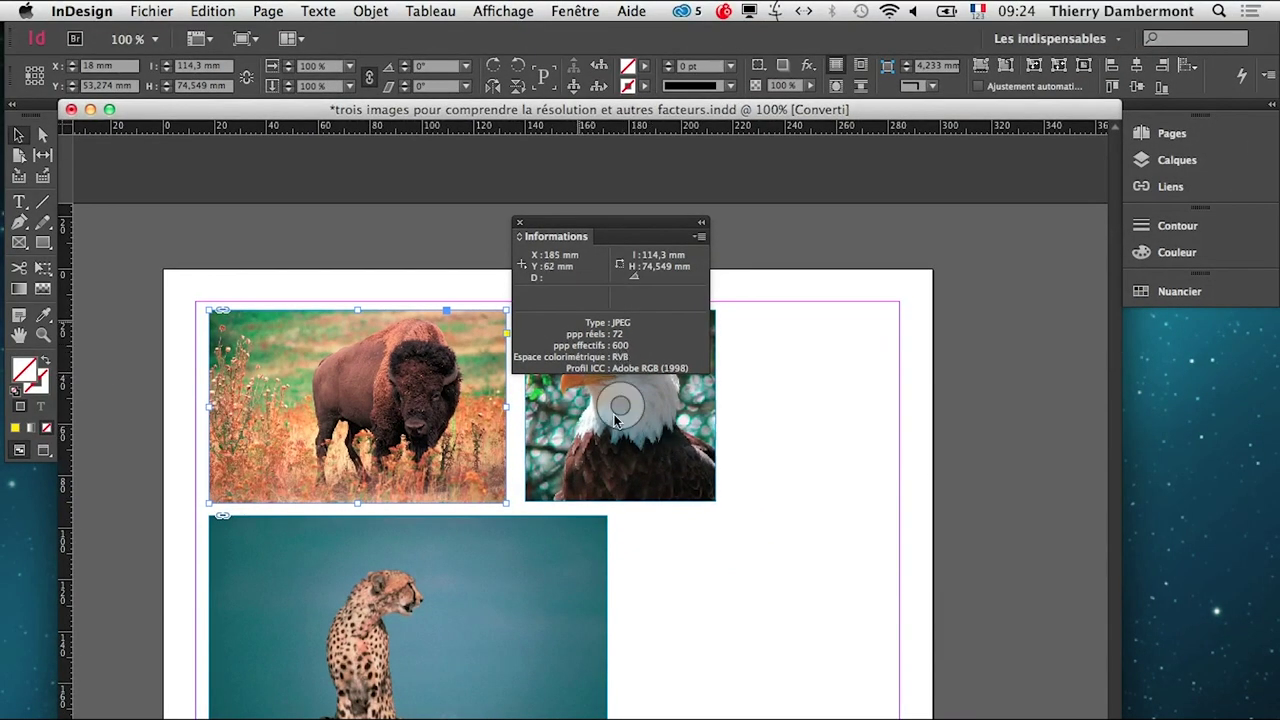
- Check the eagle's ppi while moving the Info panel to the page's top right
drag(577, 234, 808, 248)
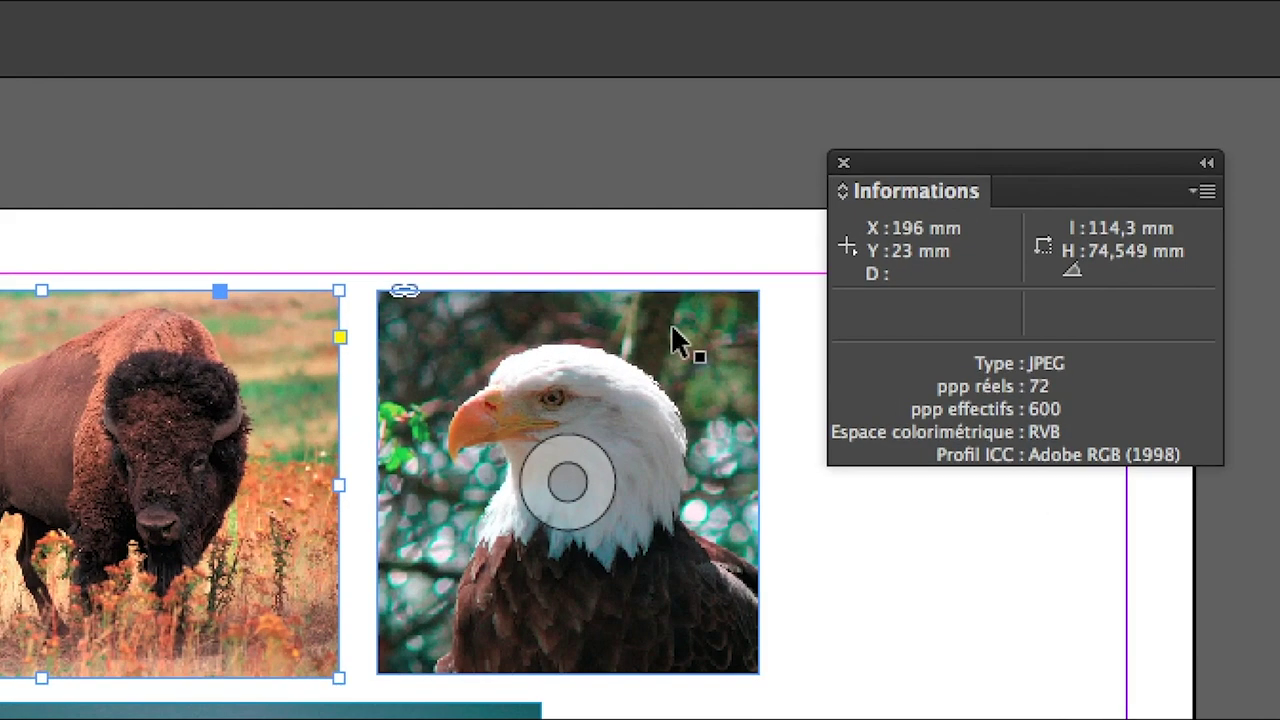
click(673, 329)
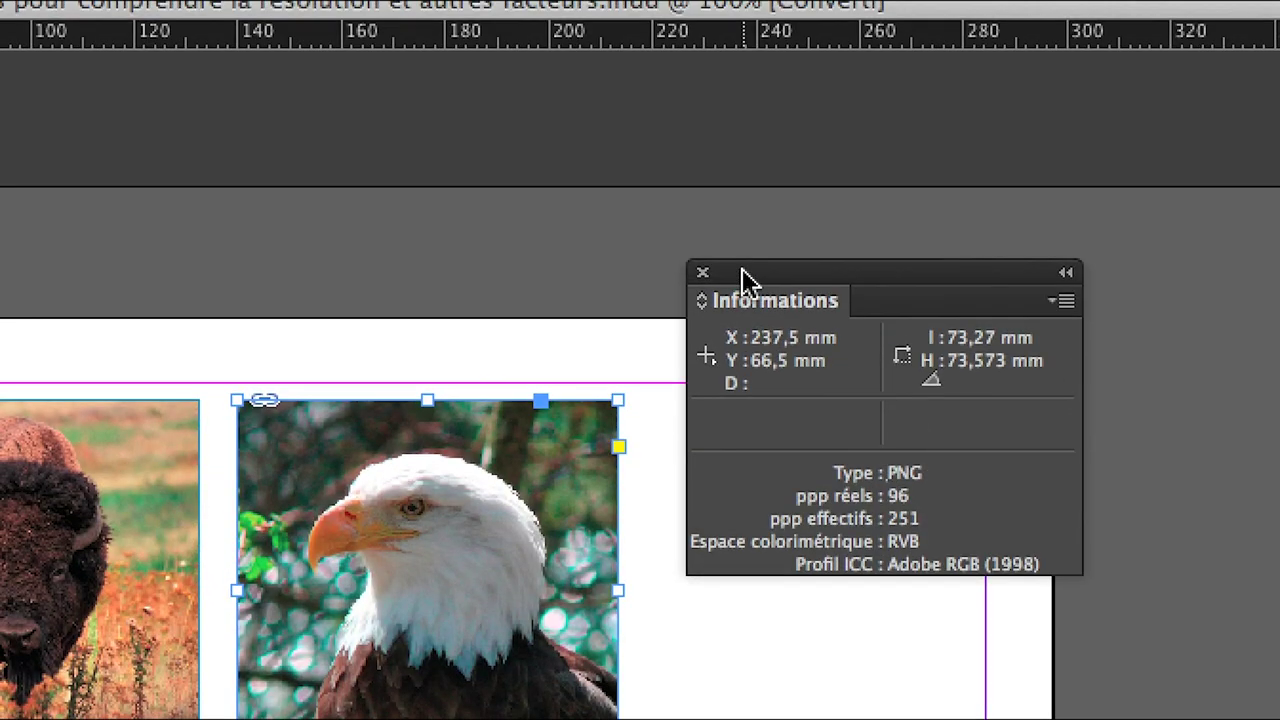
drag(642, 100, 482, 638)
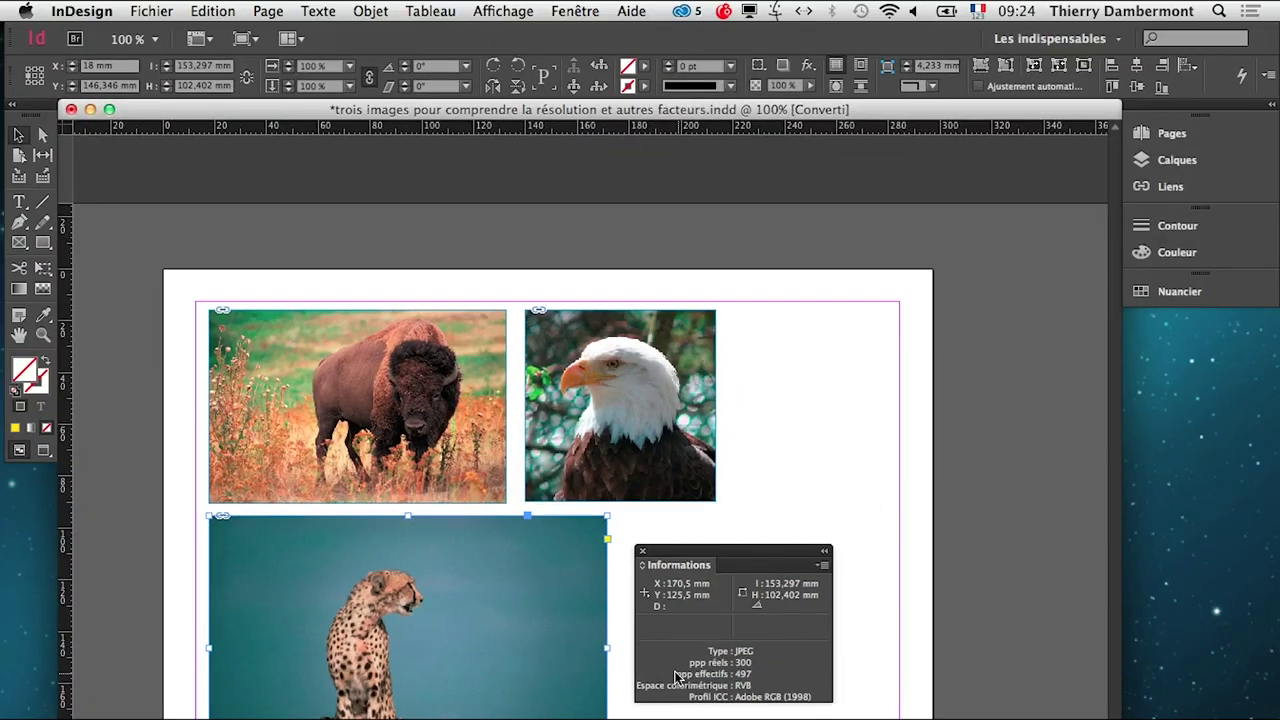
drag(680, 555, 784, 195)
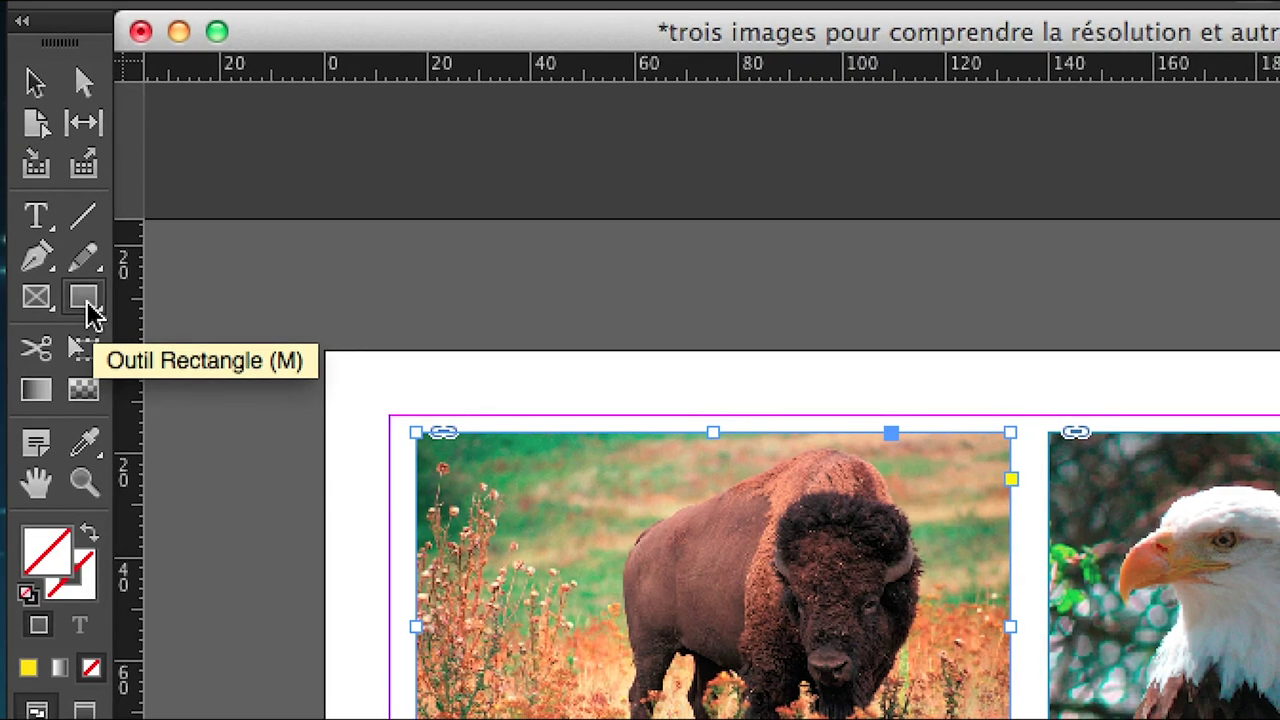
- Draw a 25,4 × 25,4 mm square rectangle frame beside the eagle image
click(85, 300)
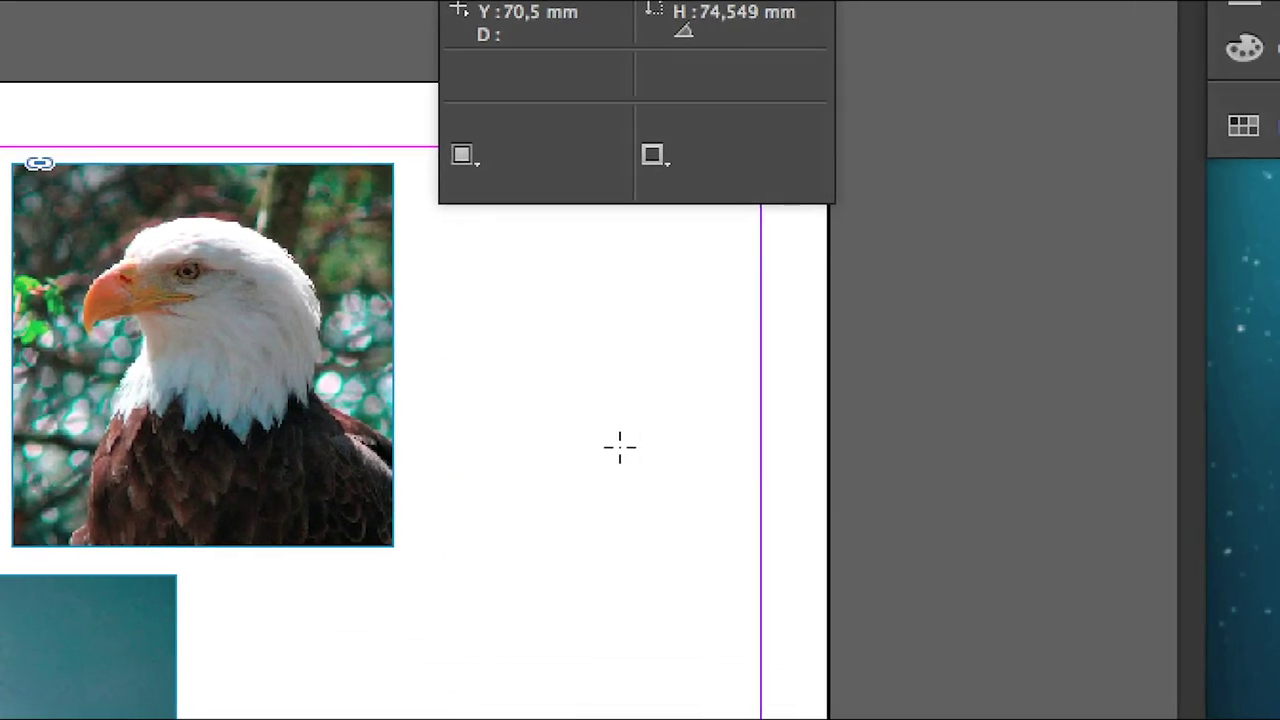
click(615, 447)
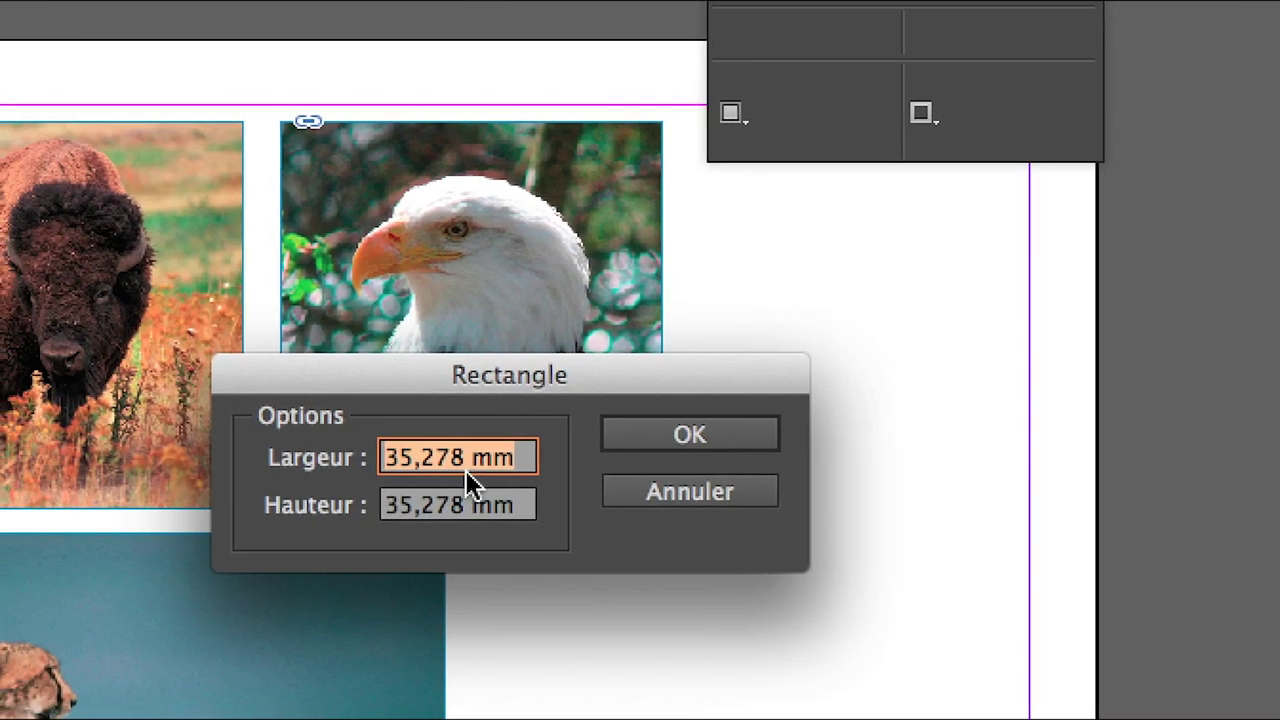
text(25,4)
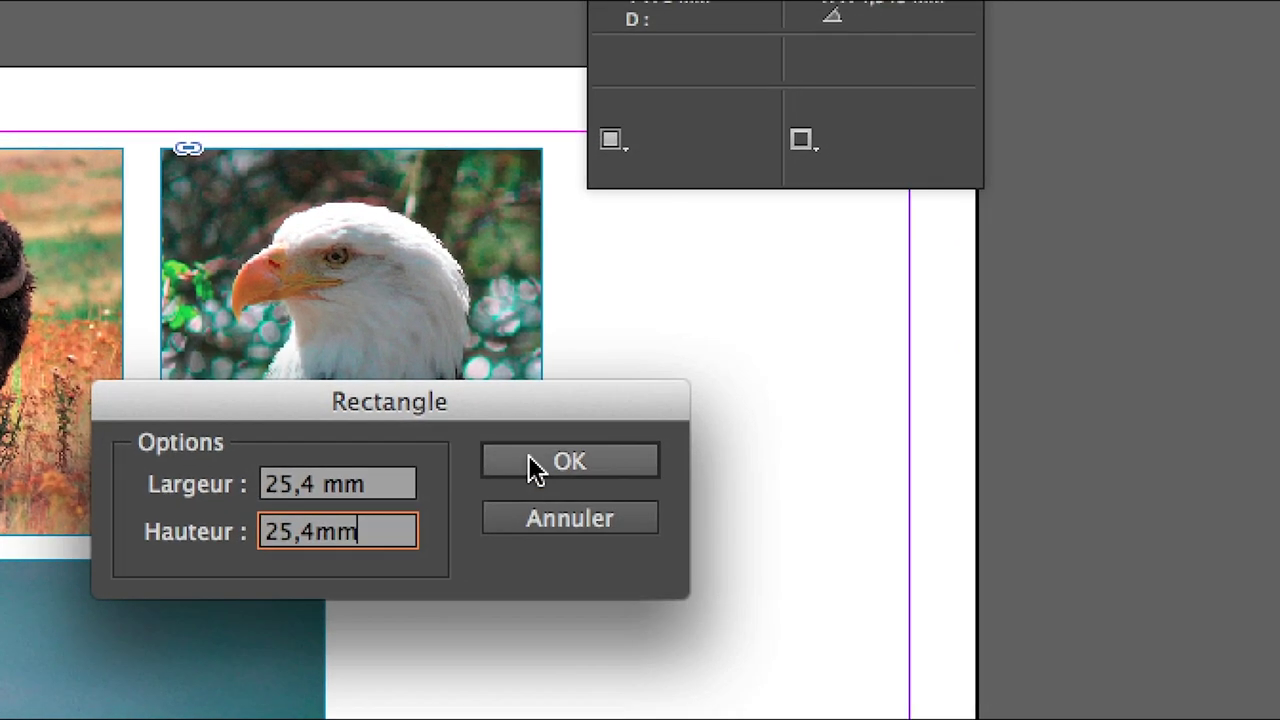
click(642, 434)
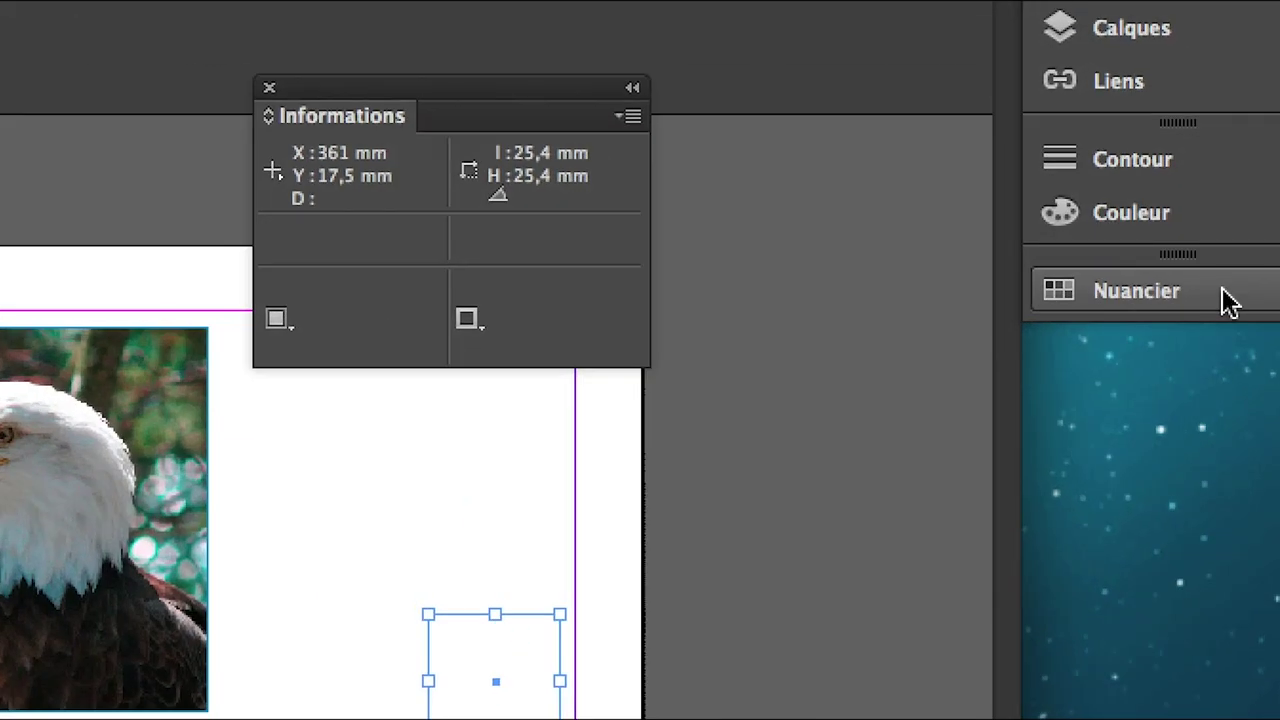
- Fill the square with the C=0 M=100 J=0 N=0 magenta swatch, then close Nuancier
click(1228, 300)
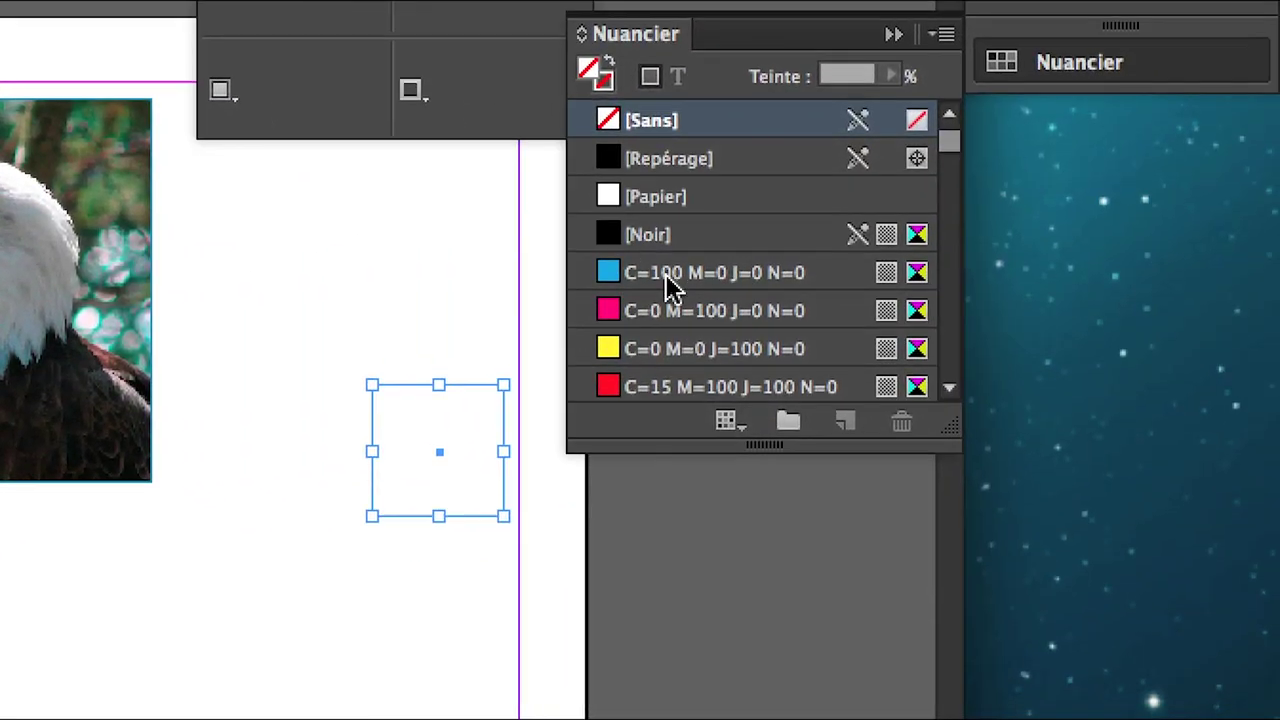
click(672, 308)
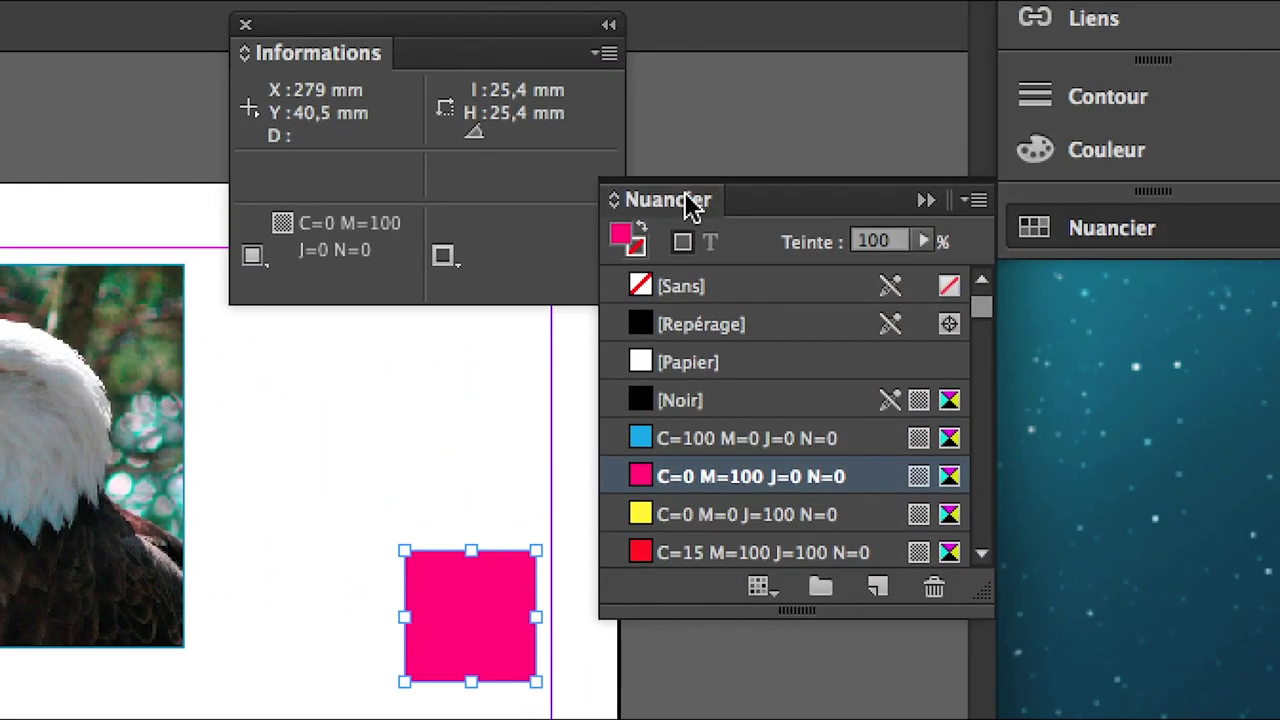
drag(693, 154, 712, 385)
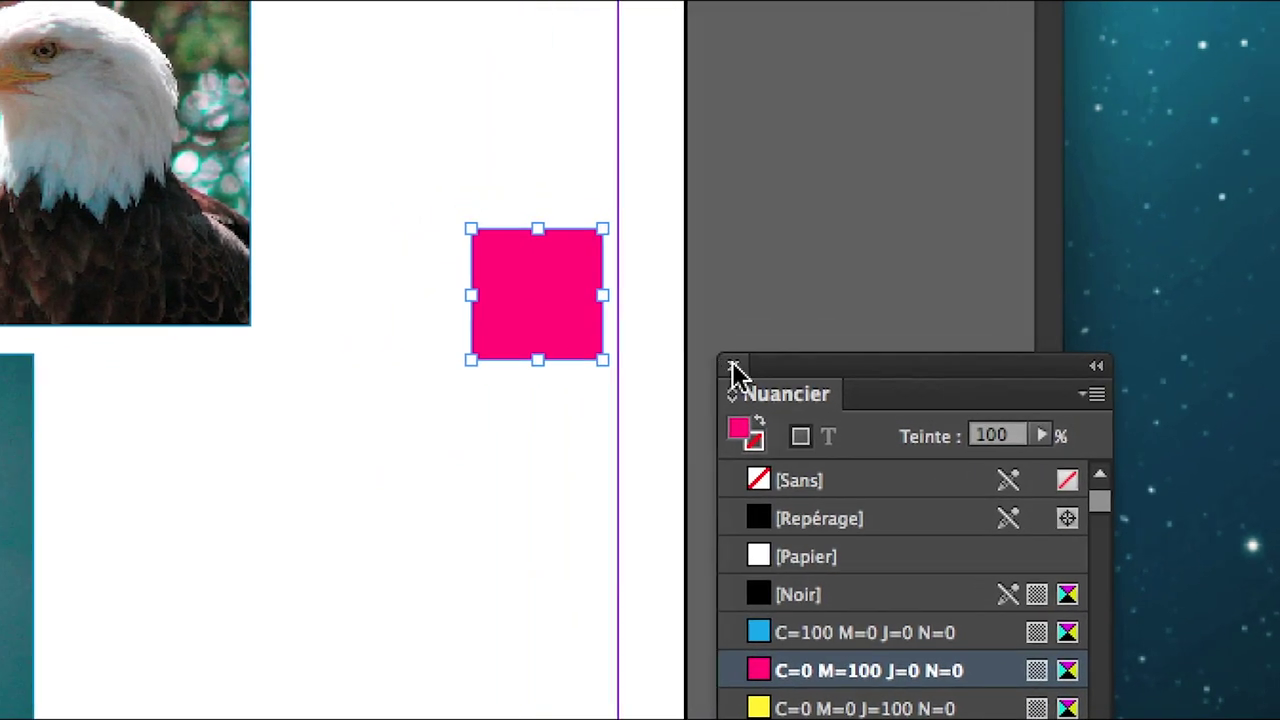
click(733, 366)
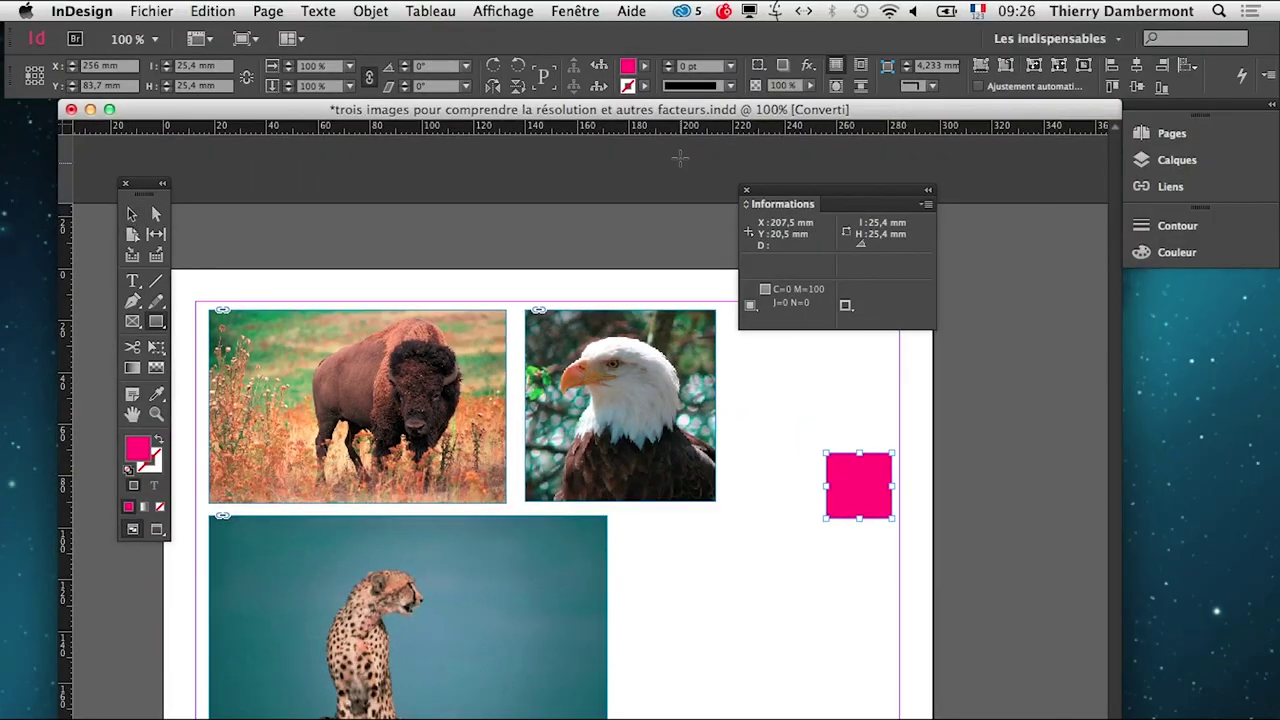
- Show Informations and read the eagle, bison and cheetah images' actual and effective ppi
click(577, 10)
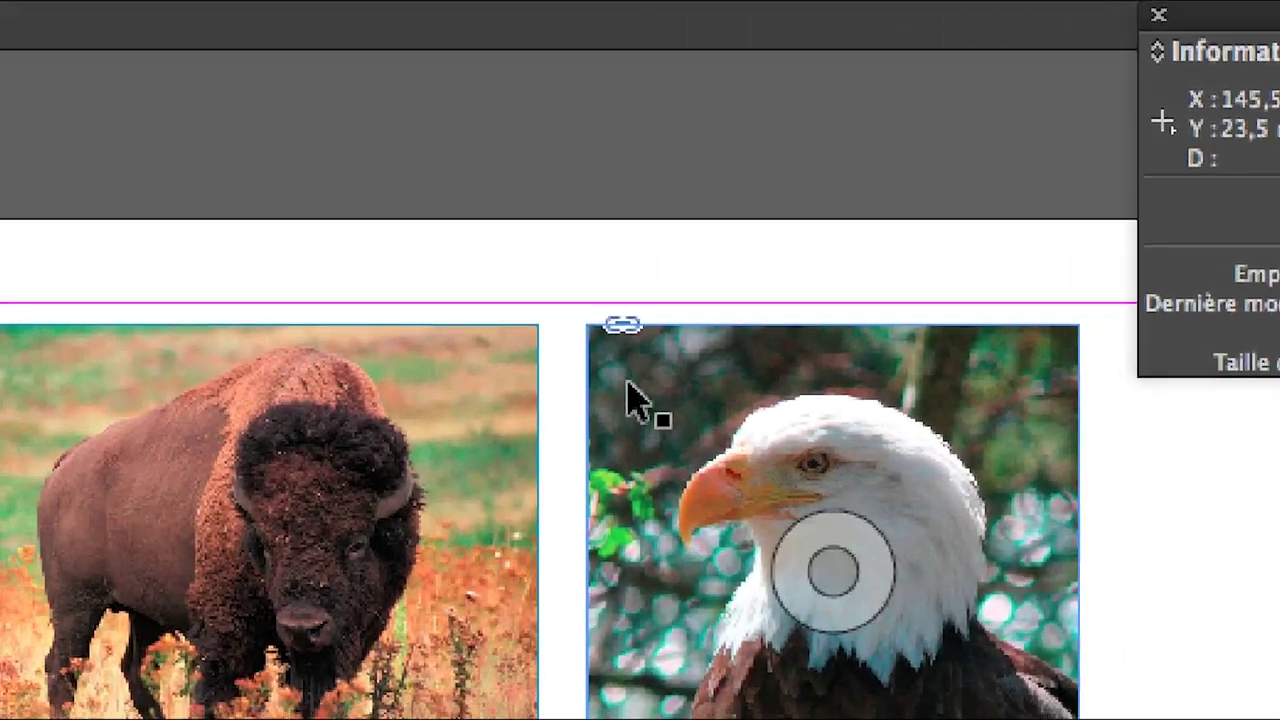
click(251, 417)
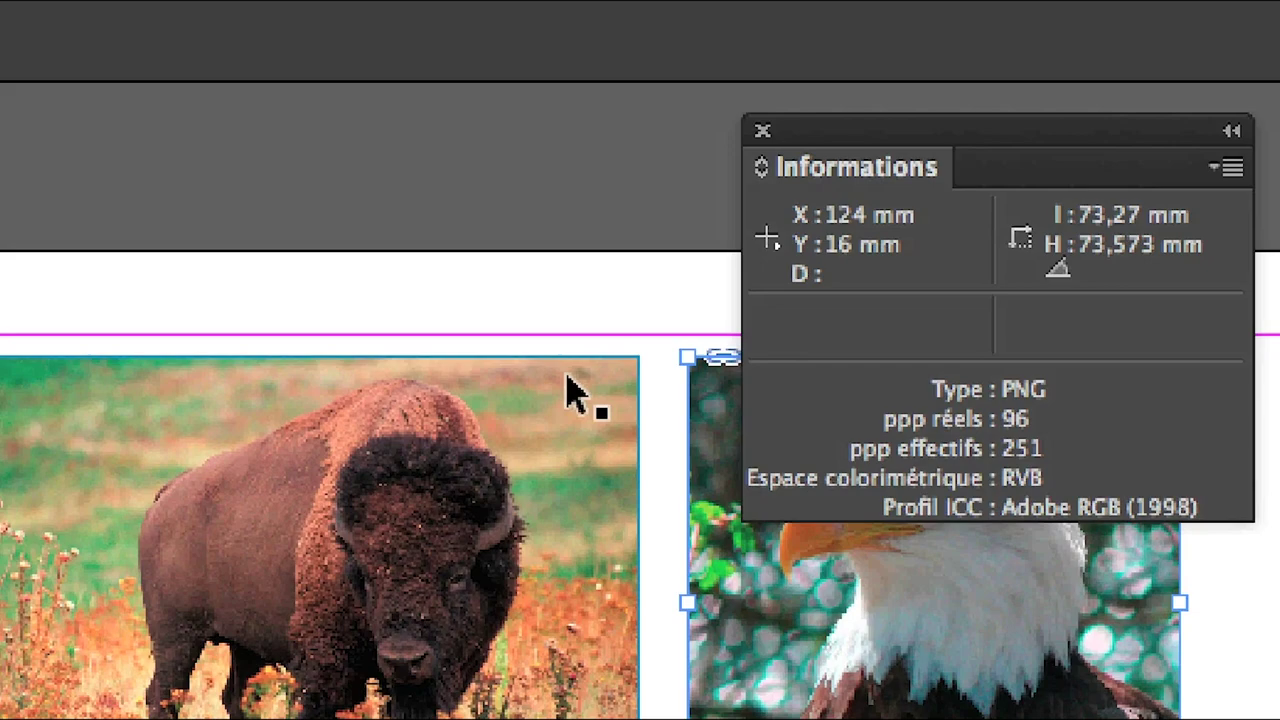
click(567, 389)
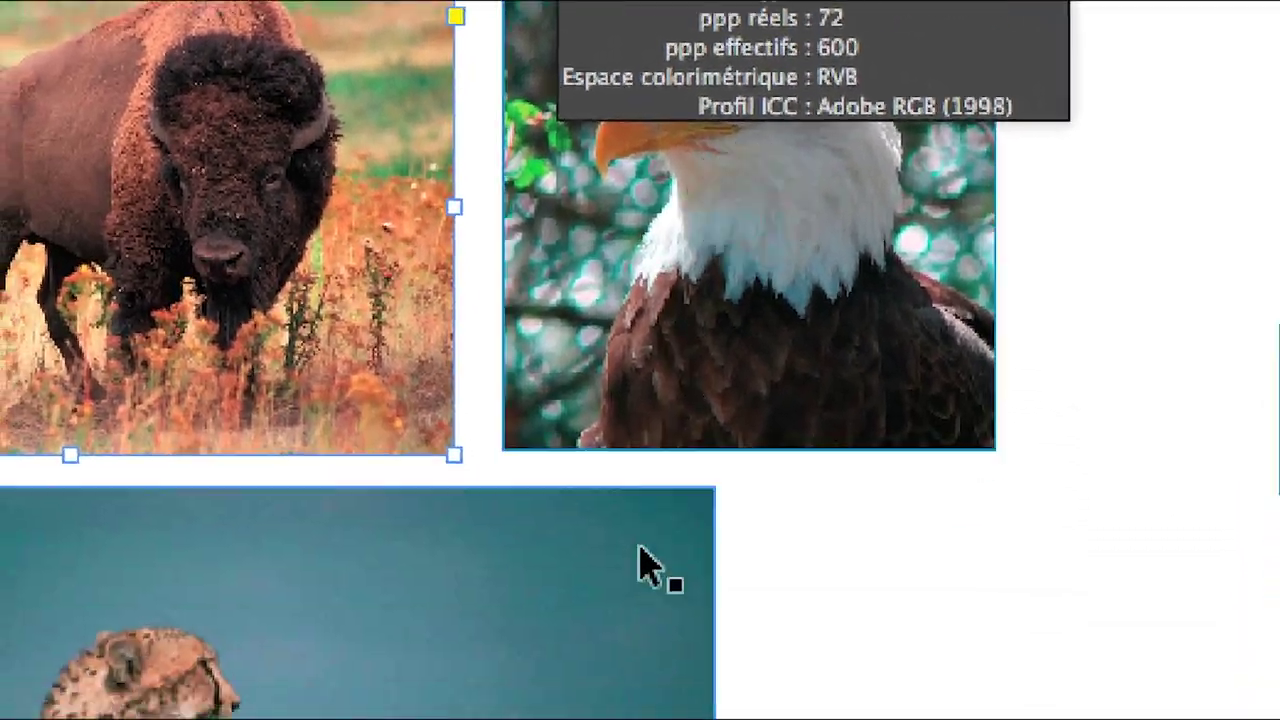
click(634, 571)
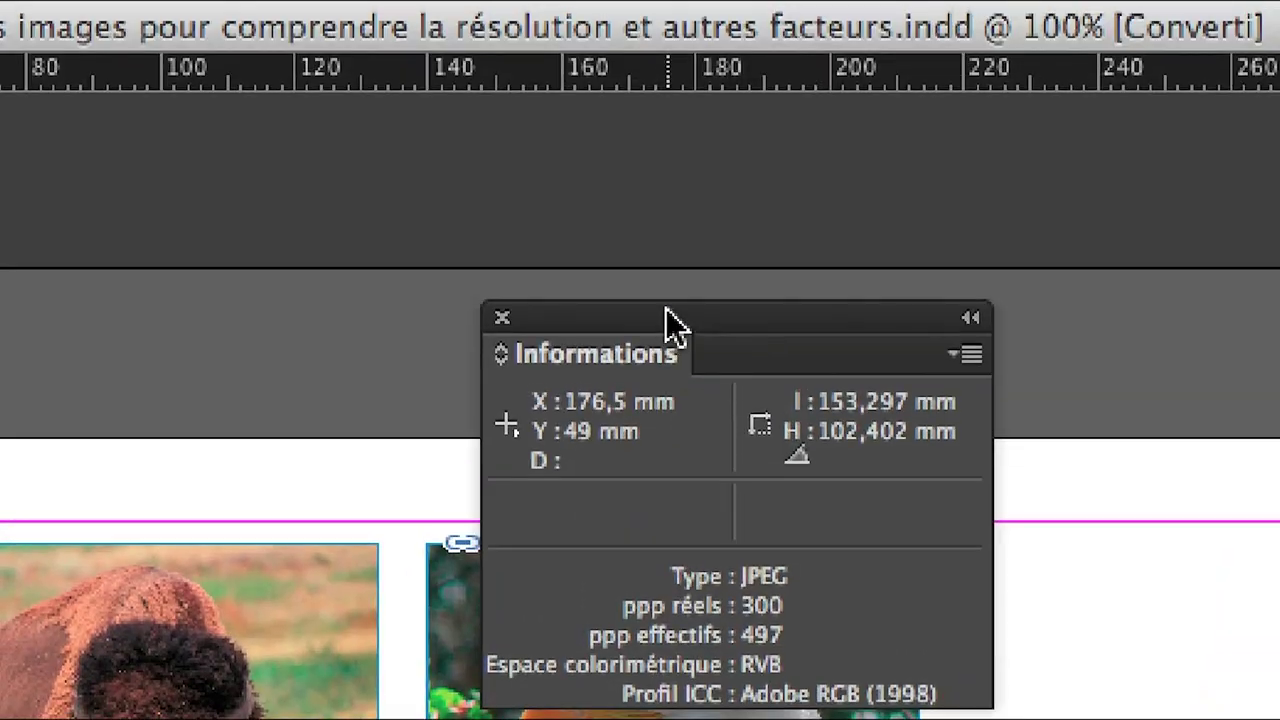
- Deselect everything, park the Info panel beside the cheetah, and switch to Photoshop
mouse_move(666, 323)
mouse_down()
mouse_move(693, 417)
mouse_move(723, 443)
mouse_up()
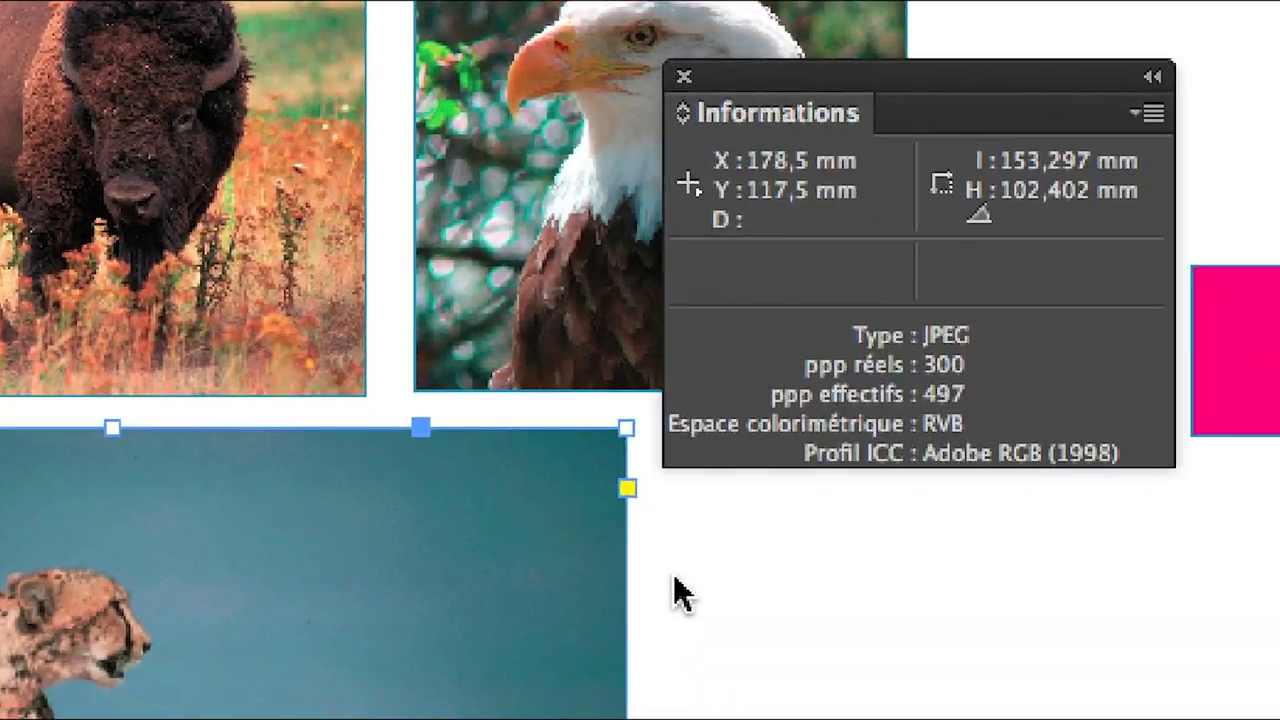
click(674, 591)
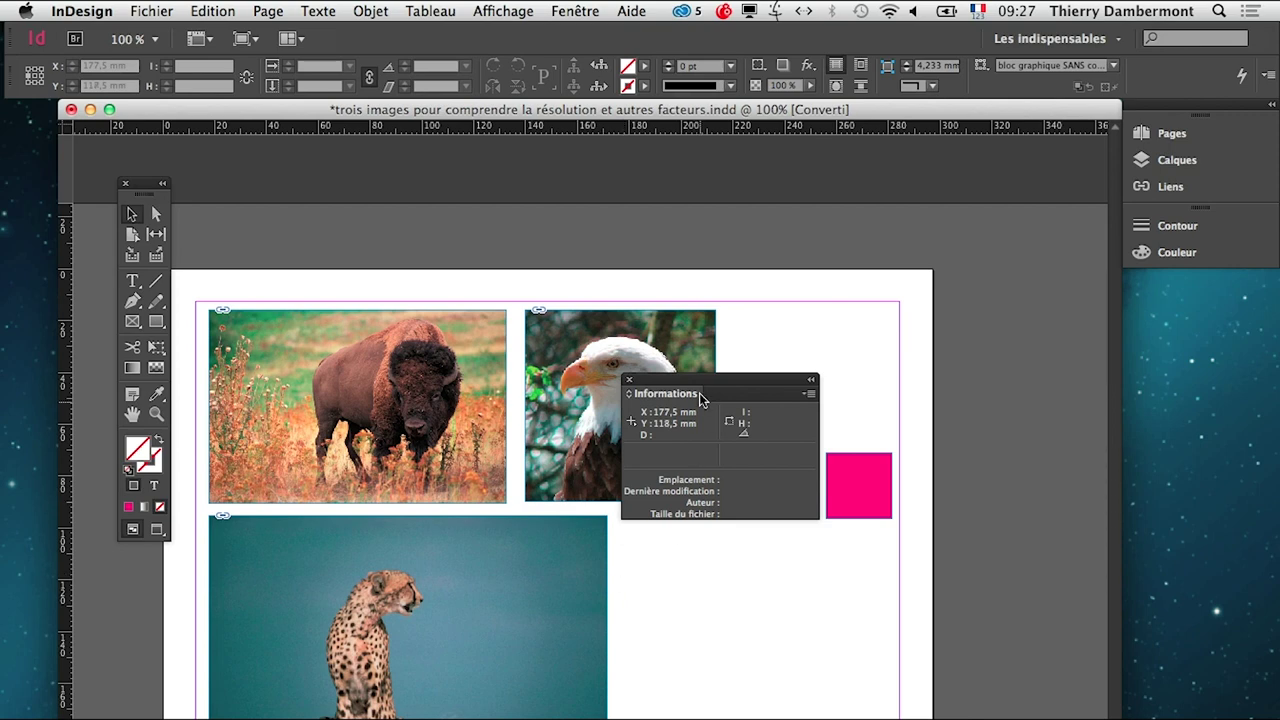
drag(698, 380, 714, 549)
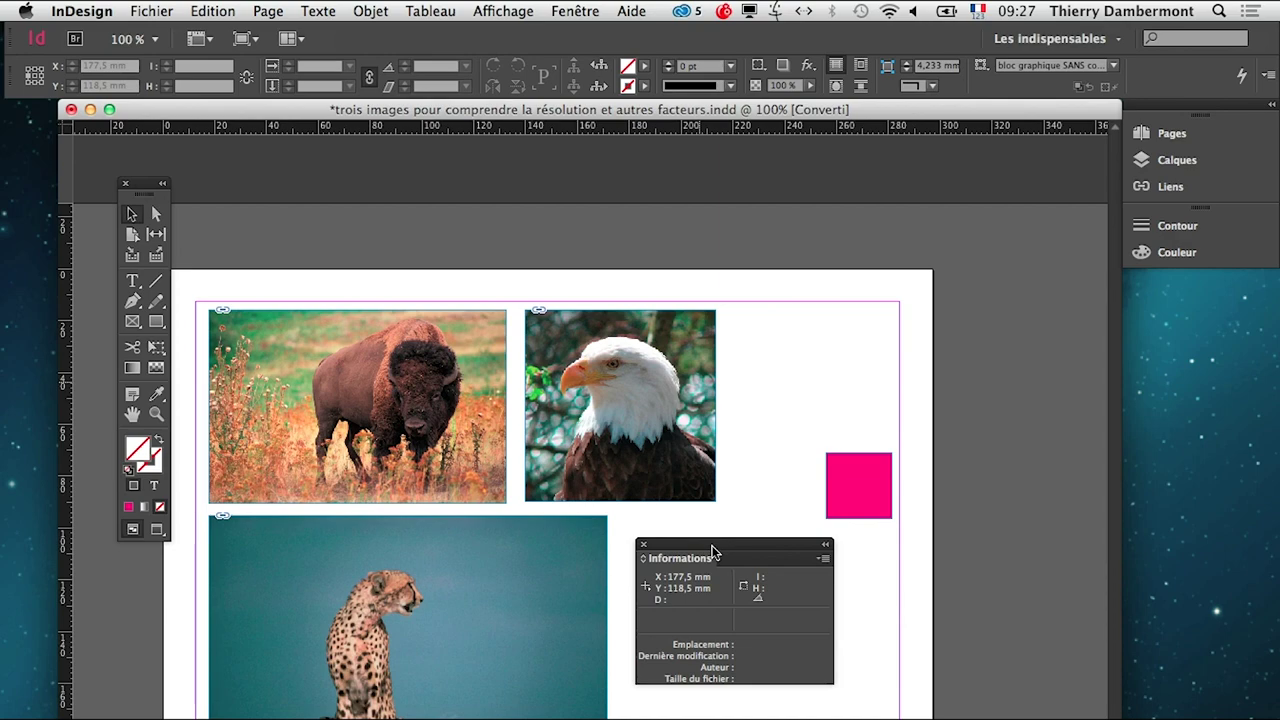
key(super+Tab)
key(super+Tab)
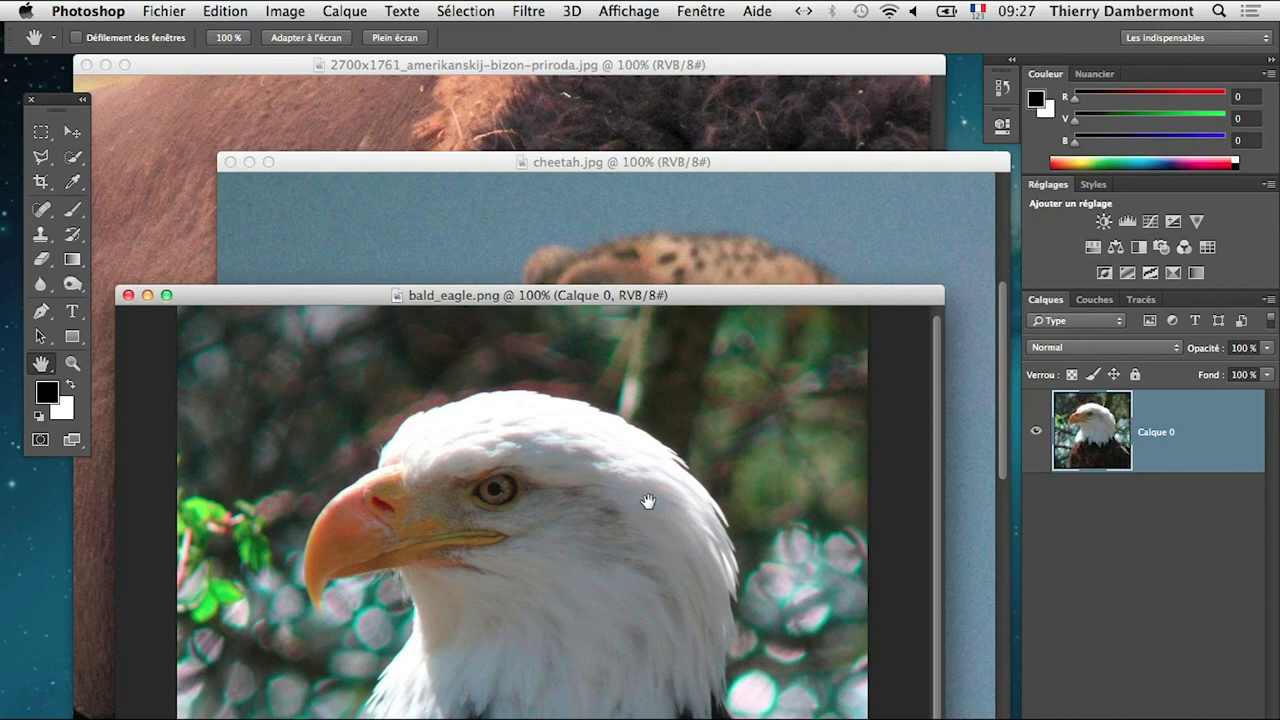
- Bring the 2700x1761 bison photo window in front of the cheetah and eagle documents
click(510, 65)
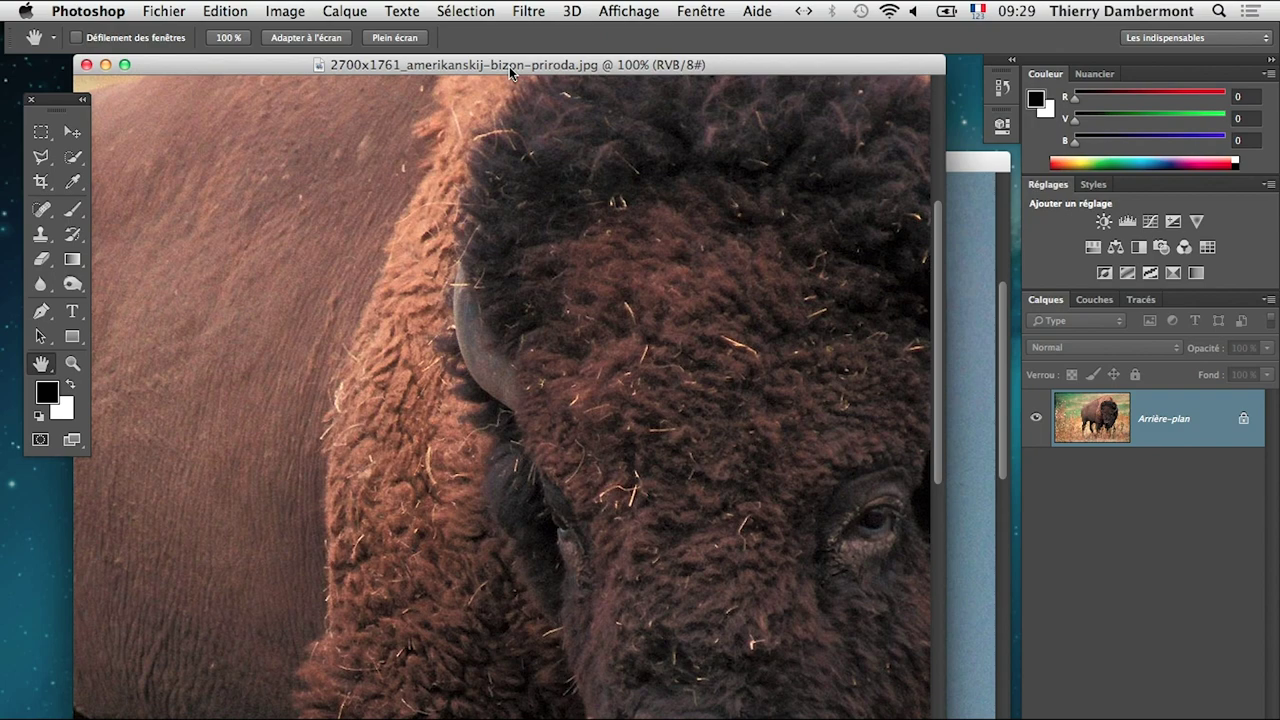
- Open Photoshop's Performance preferences to view memory, history and scratch disk settings
click(60, 11)
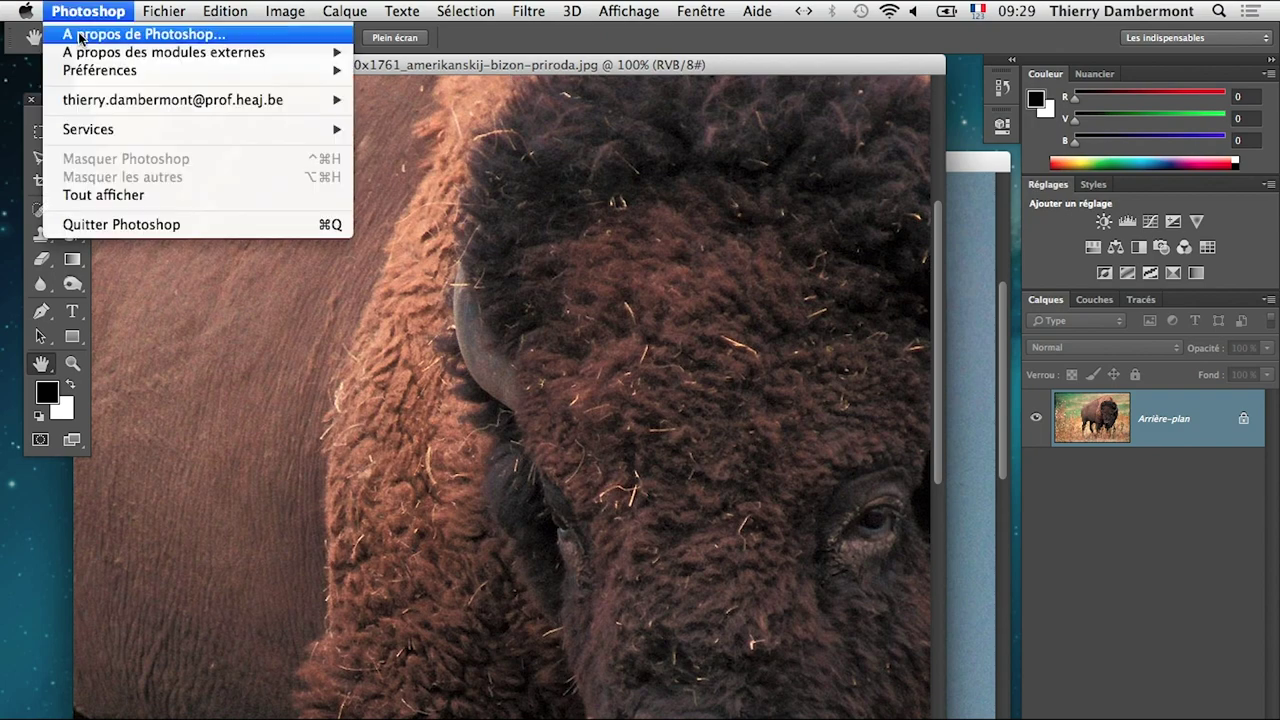
mouse_move(100, 70)
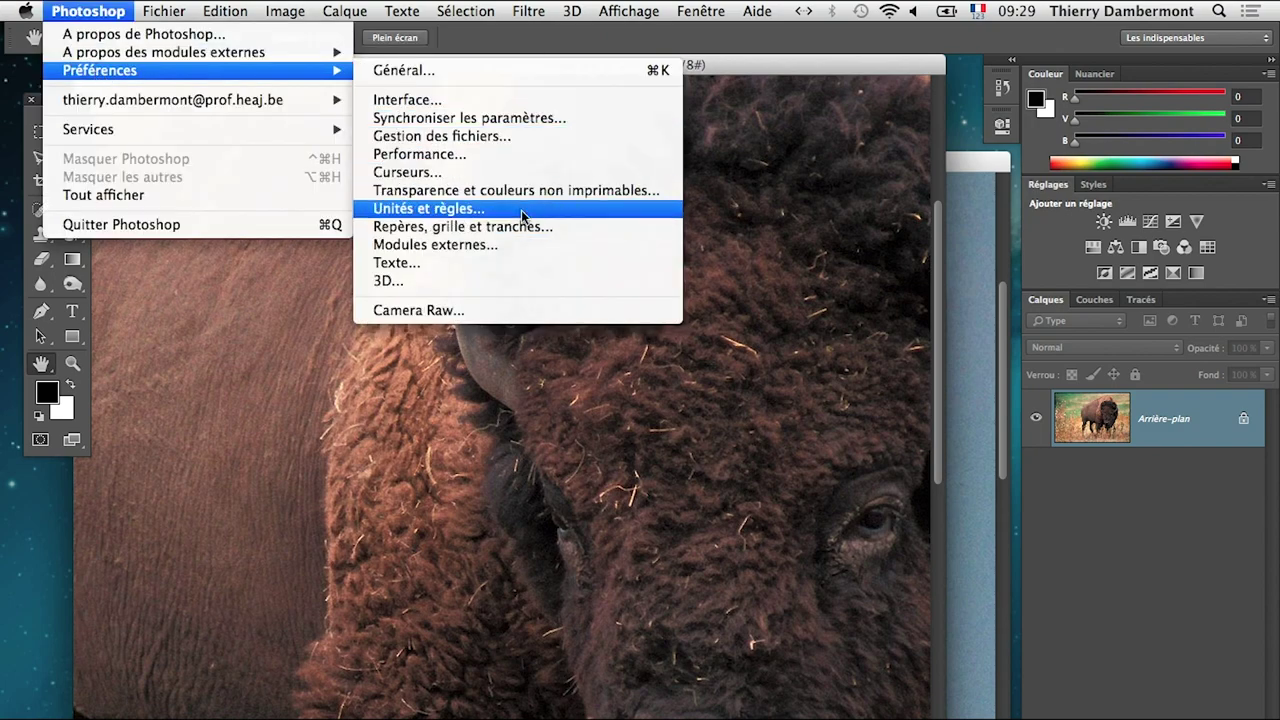
click(500, 154)
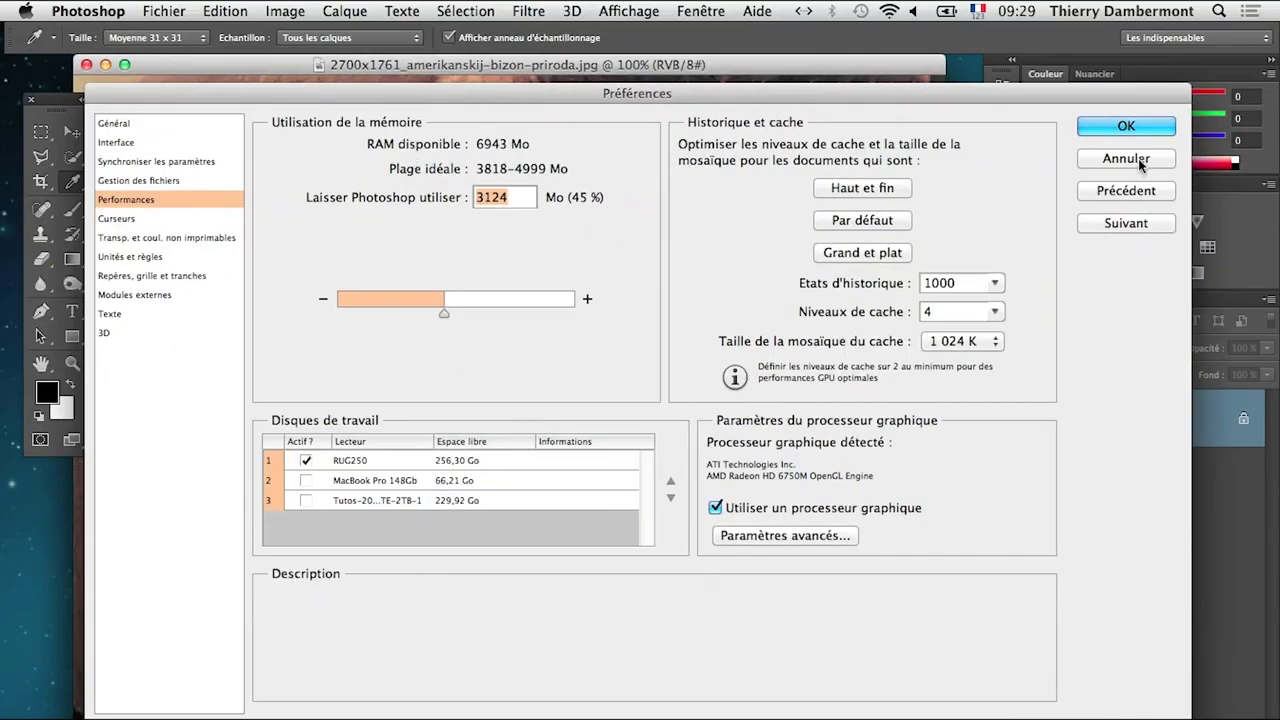
- Check the Mac's 8 Go of memory in À propos de ce Mac
click(1126, 126)
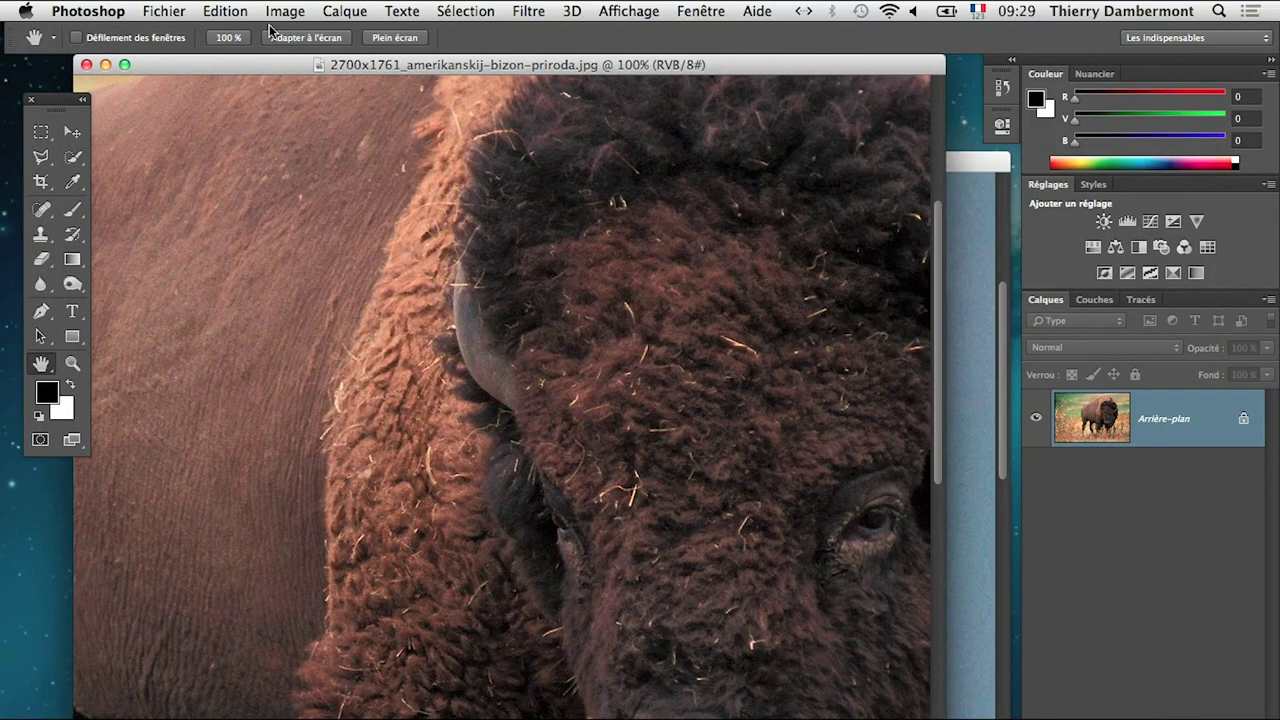
click(24, 11)
click(32, 34)
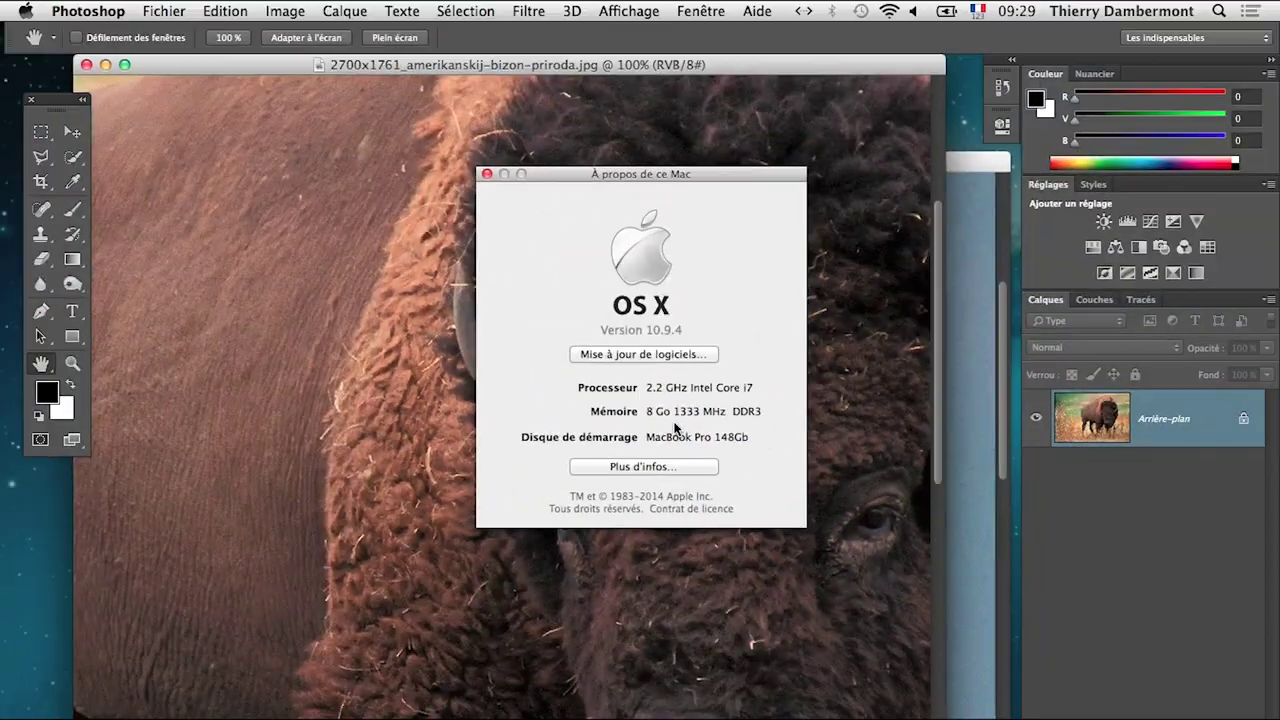
click(492, 176)
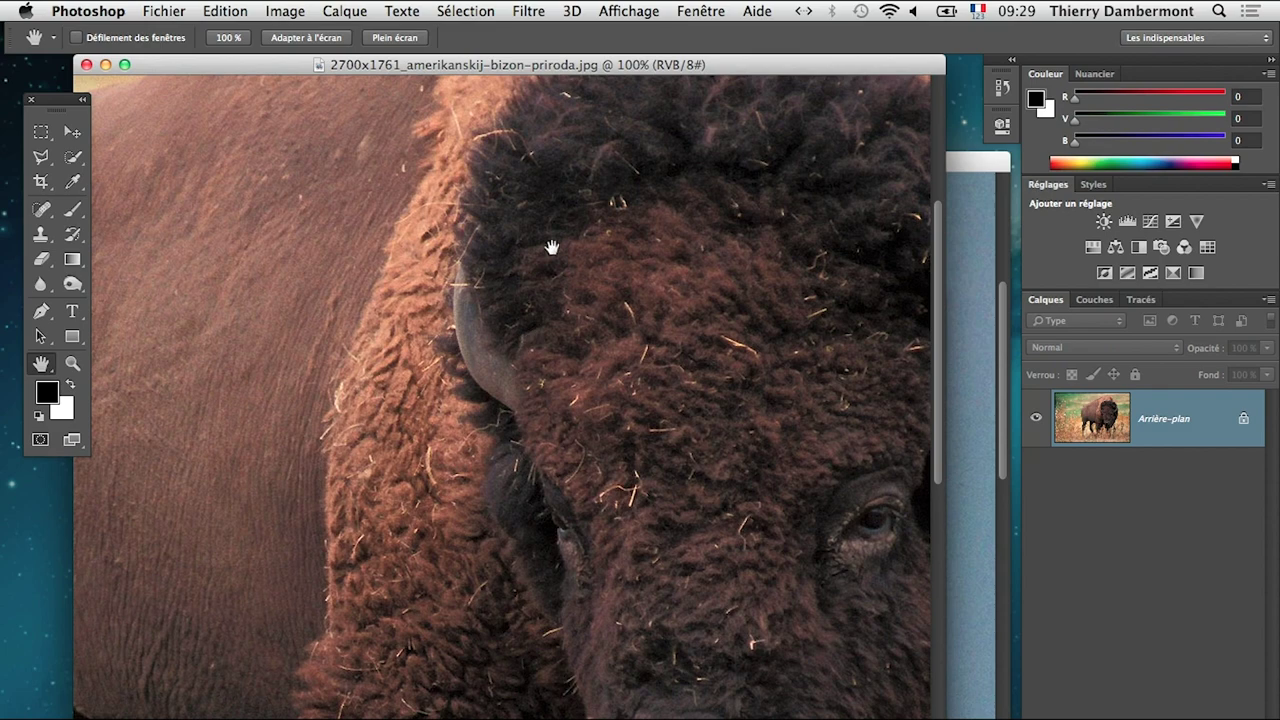
- Close the guest network window and shift the bison window and Tools panel left
mouse_move(629, 66)
mouse_down()
mouse_move(636, 90)
mouse_move(575, 93)
mouse_up()
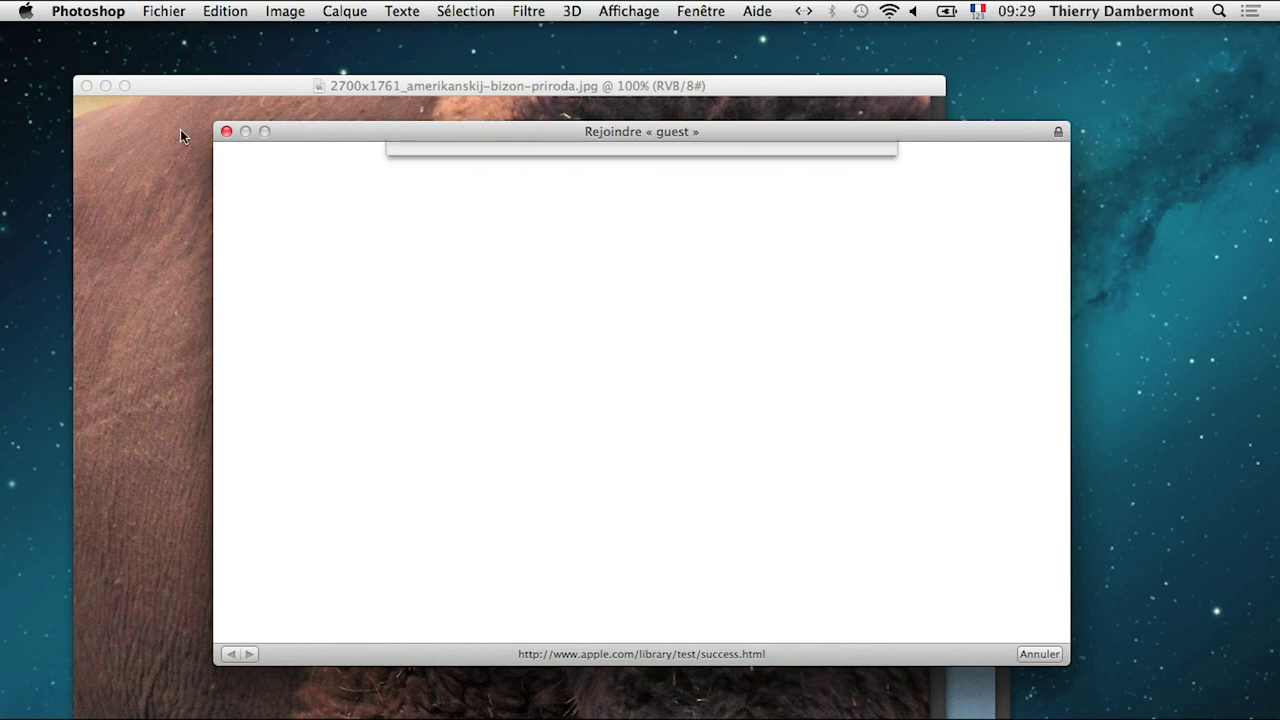
click(778, 277)
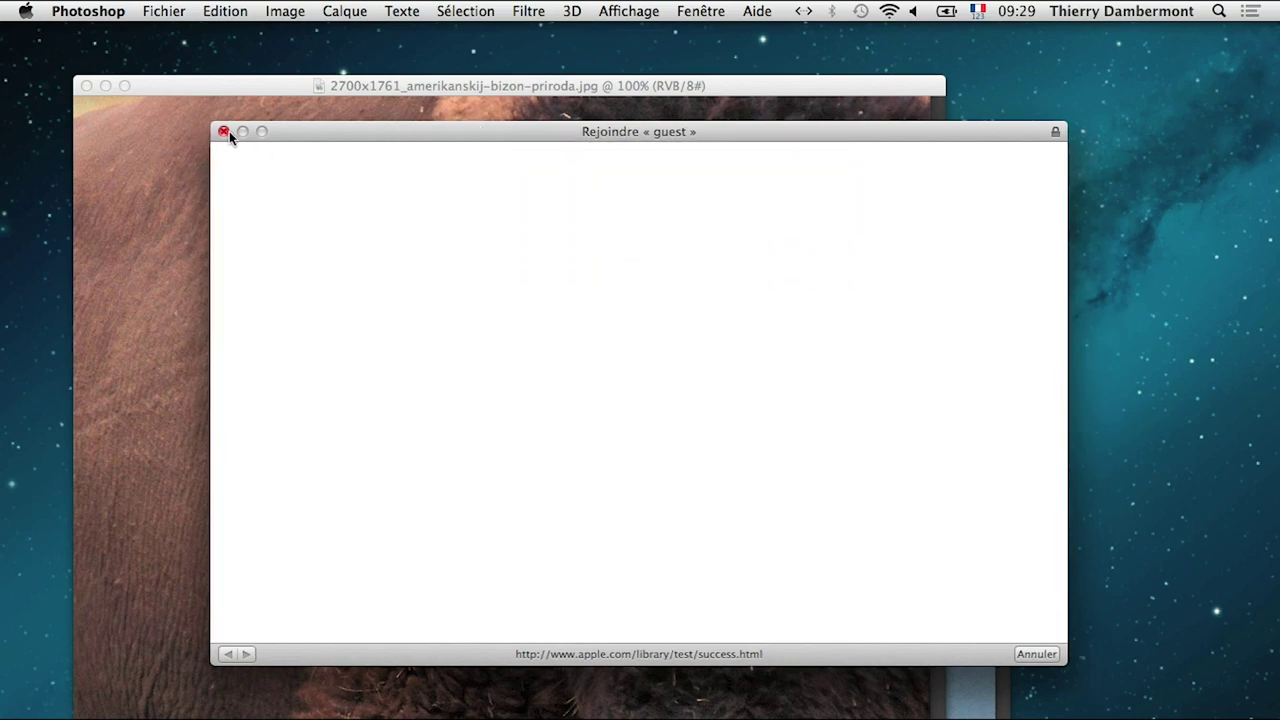
click(226, 131)
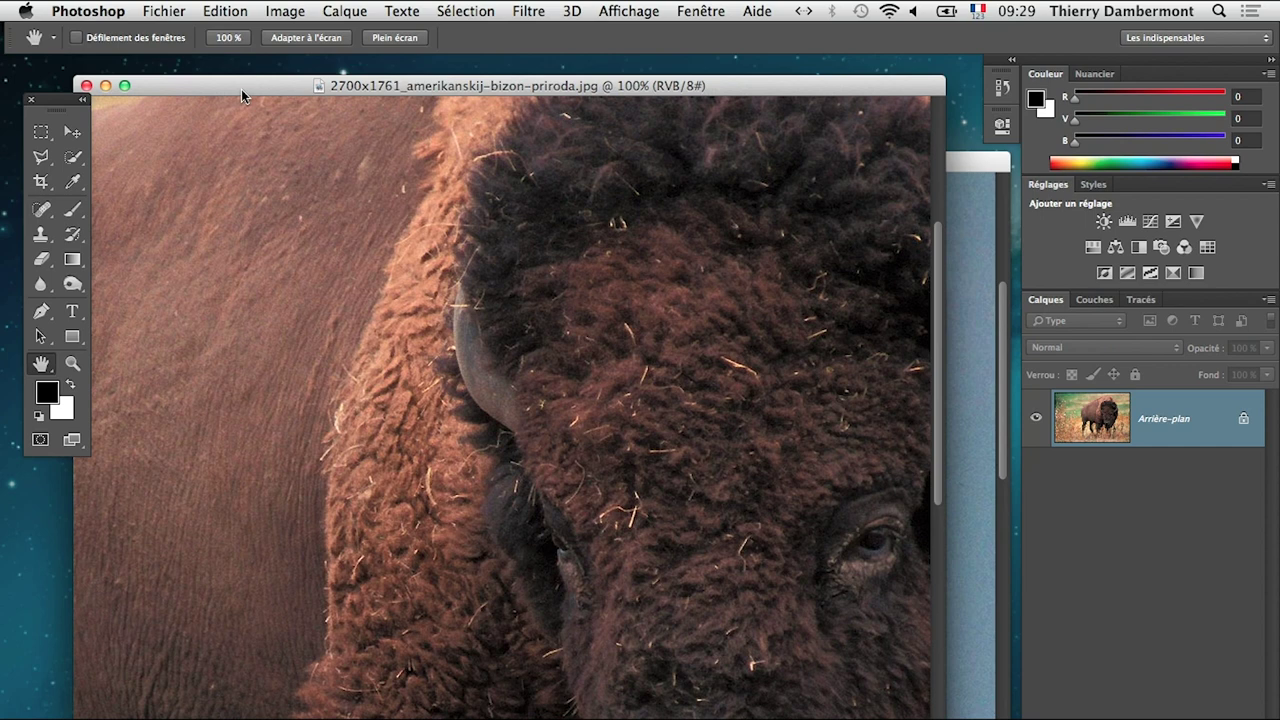
drag(224, 81, 189, 78)
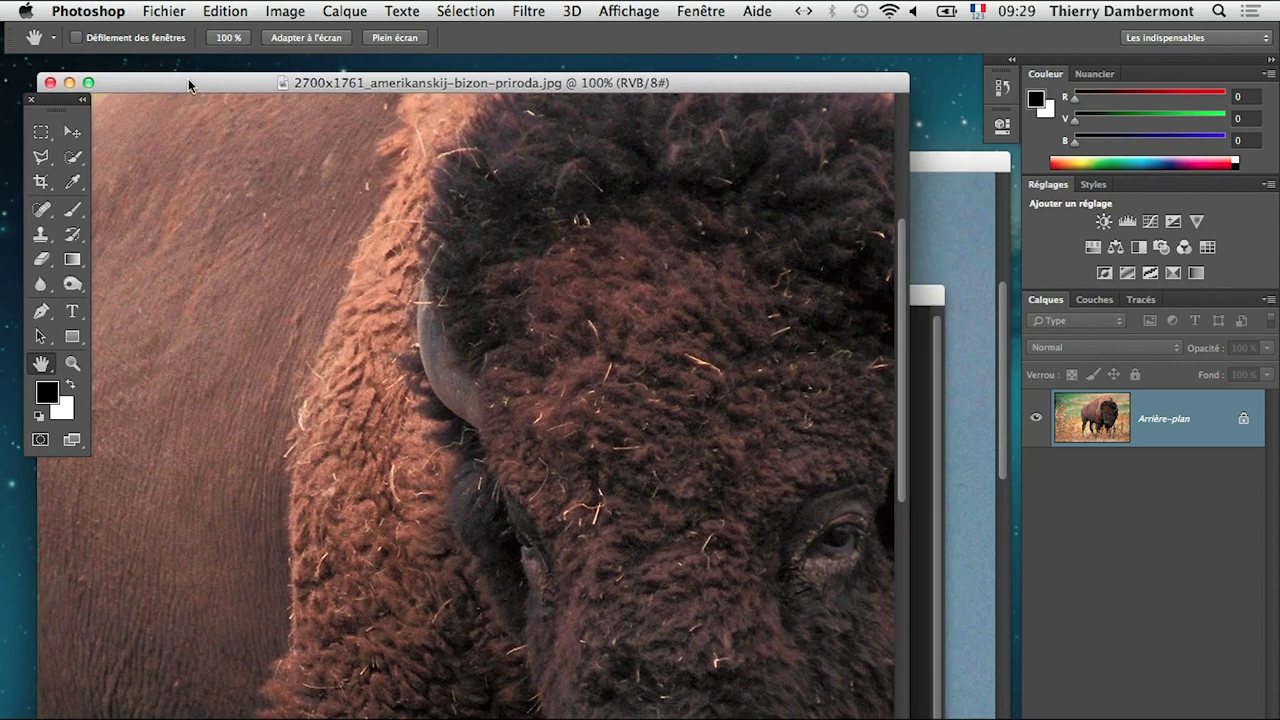
drag(50, 116, 40, 160)
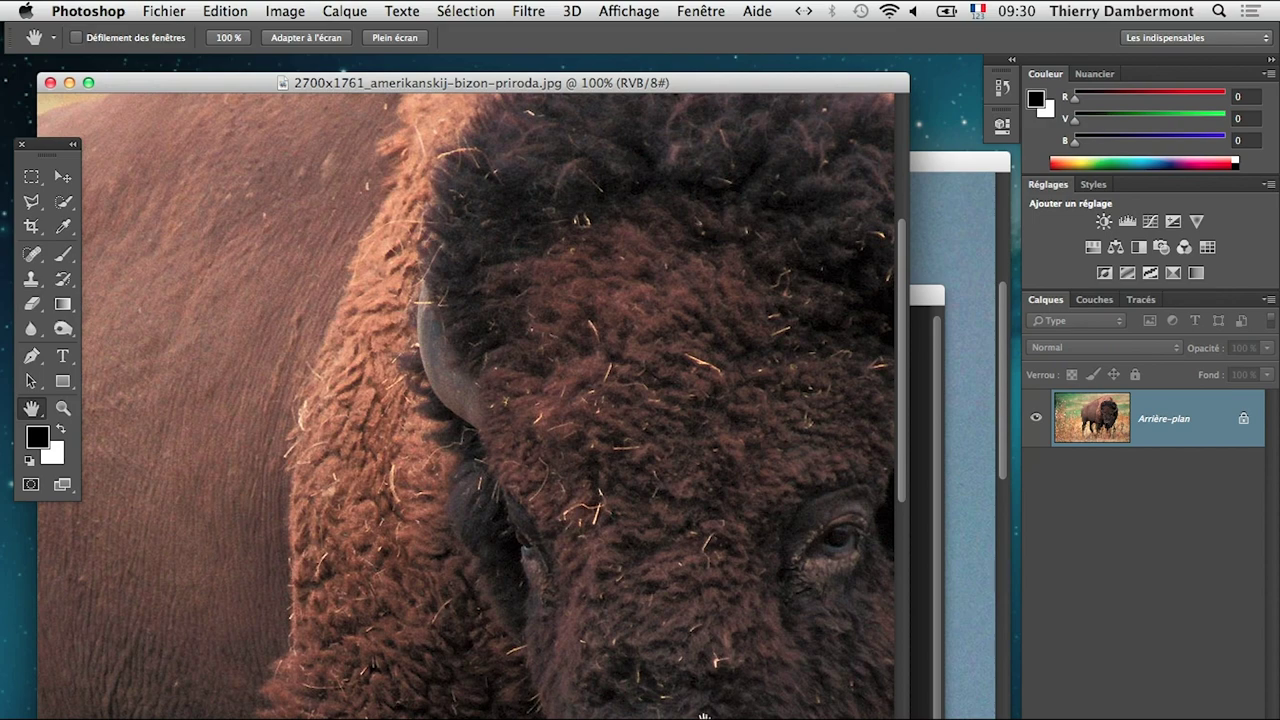
- Return to InDesign and select the bison image to read its 72/600 ppi
key(super+Tab)
click(543, 497)
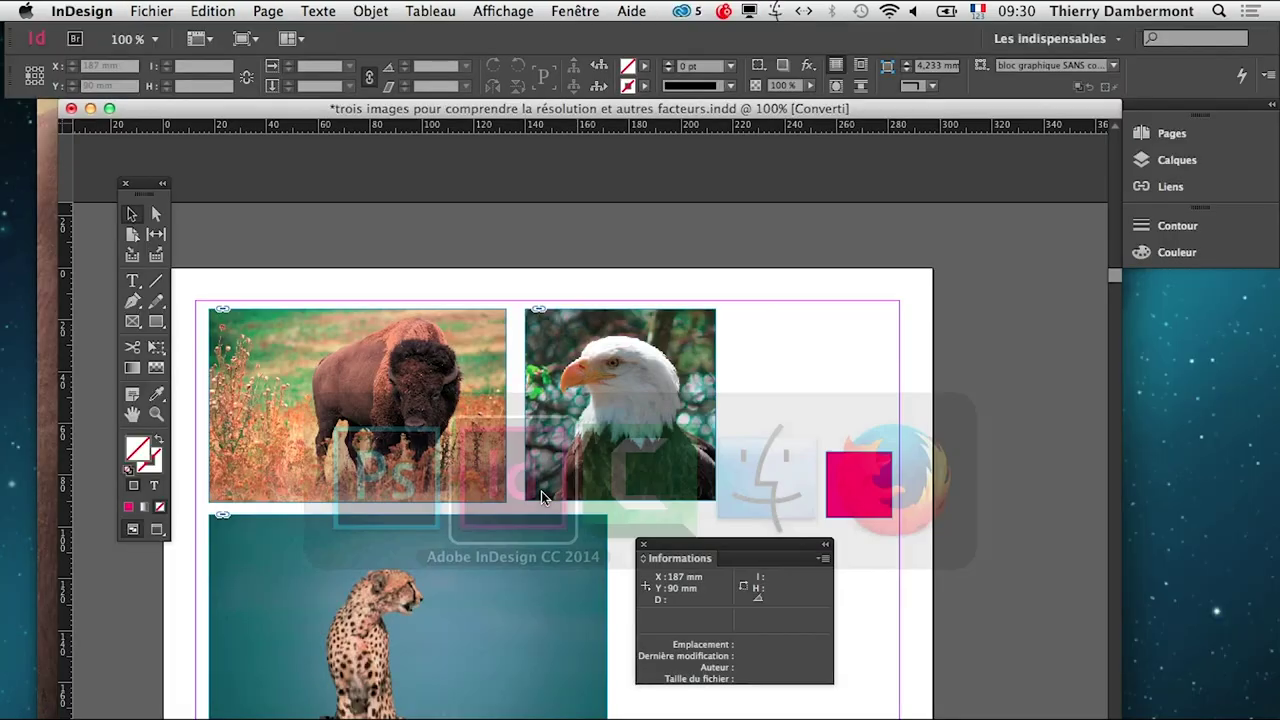
drag(141, 187, 128, 185)
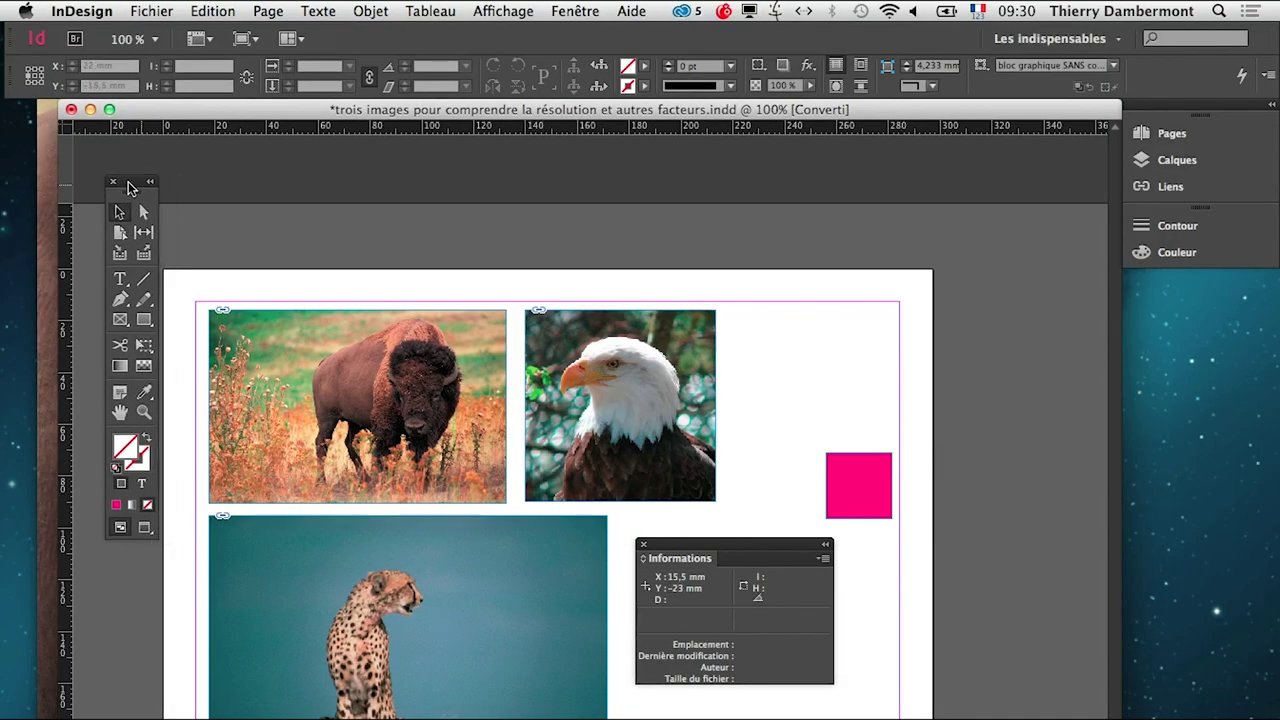
click(287, 350)
click(621, 405)
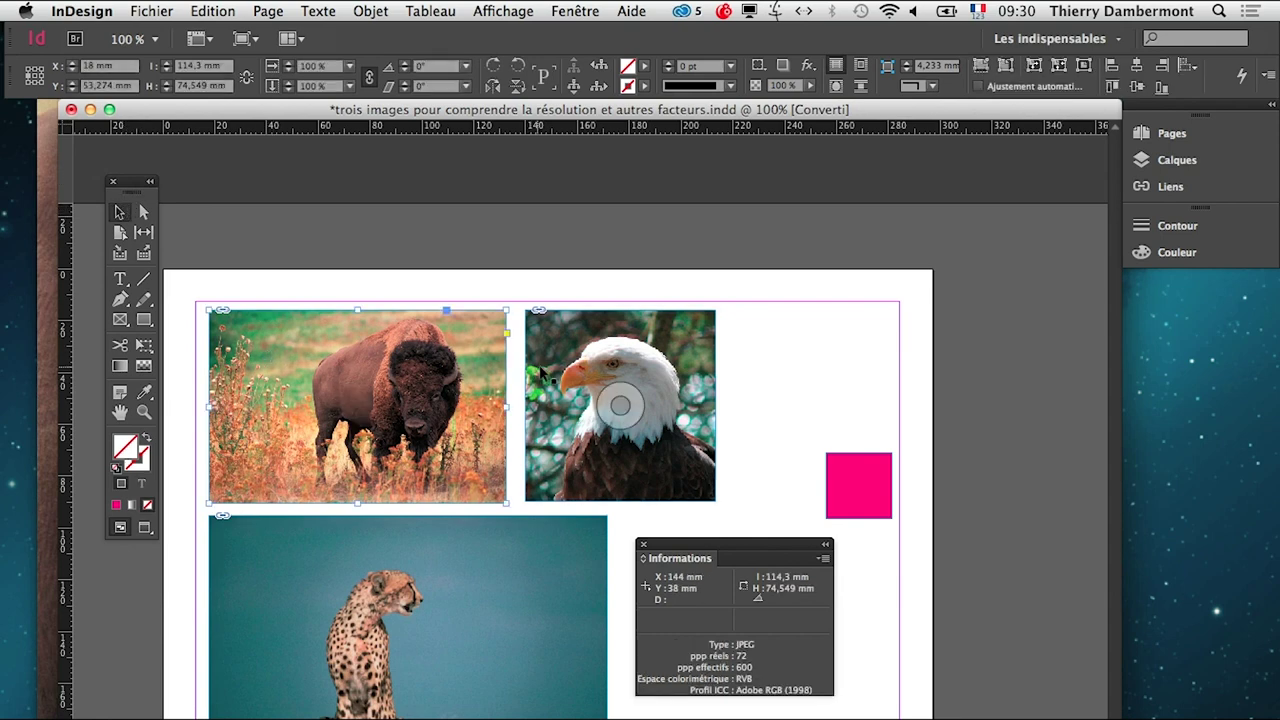
- Recheck the cheetah and bison ppi, then bring up the recent applications list
click(409, 649)
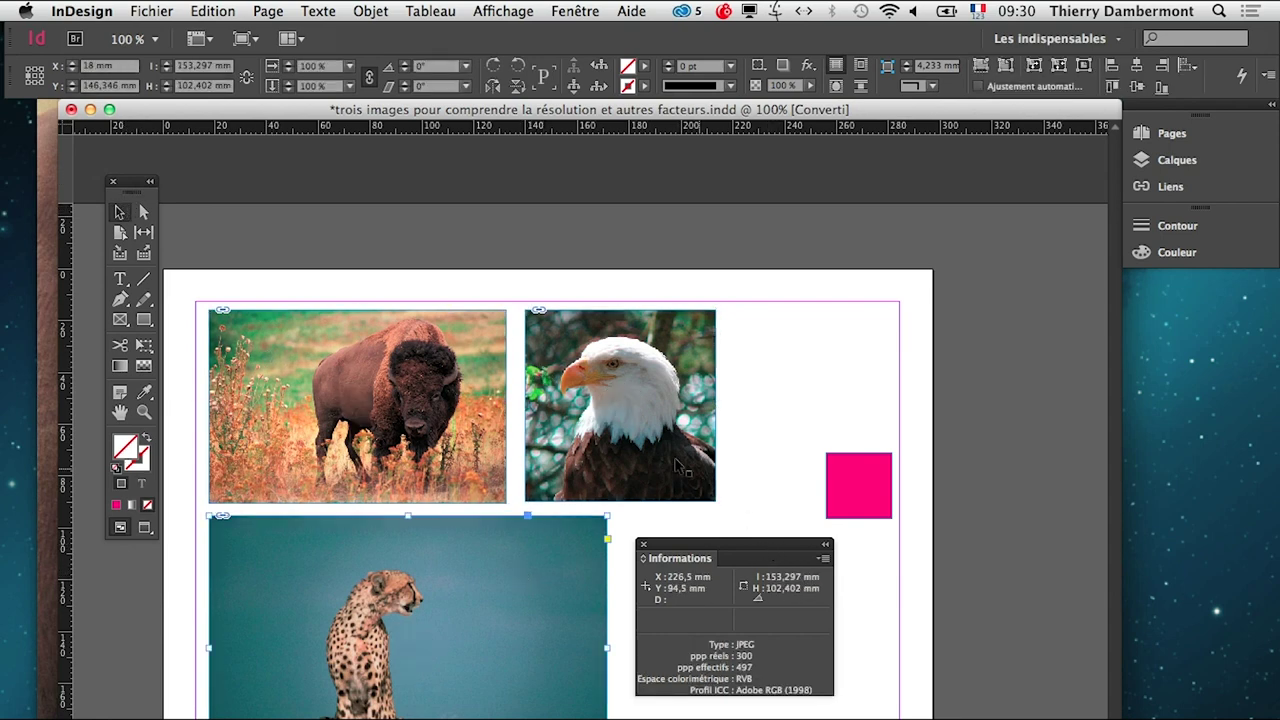
mouse_move(712, 548)
mouse_down()
mouse_move(609, 415)
mouse_move(508, 352)
mouse_up()
click(475, 378)
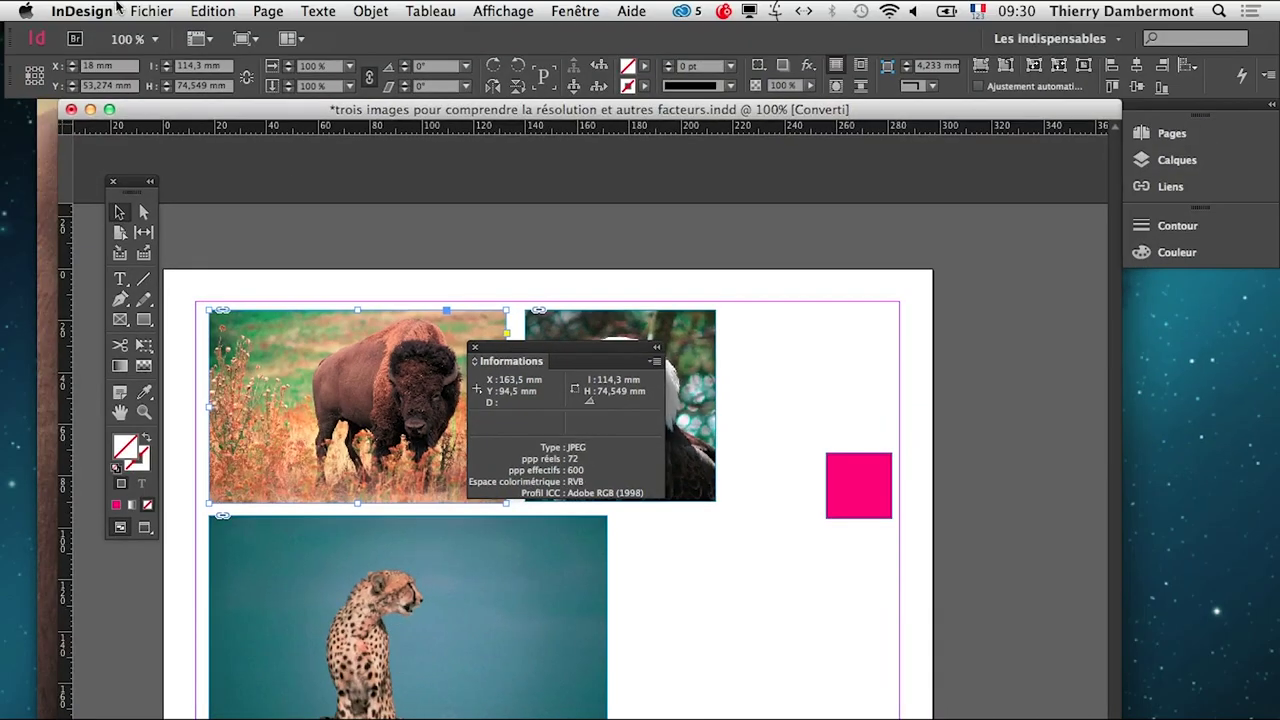
click(25, 10)
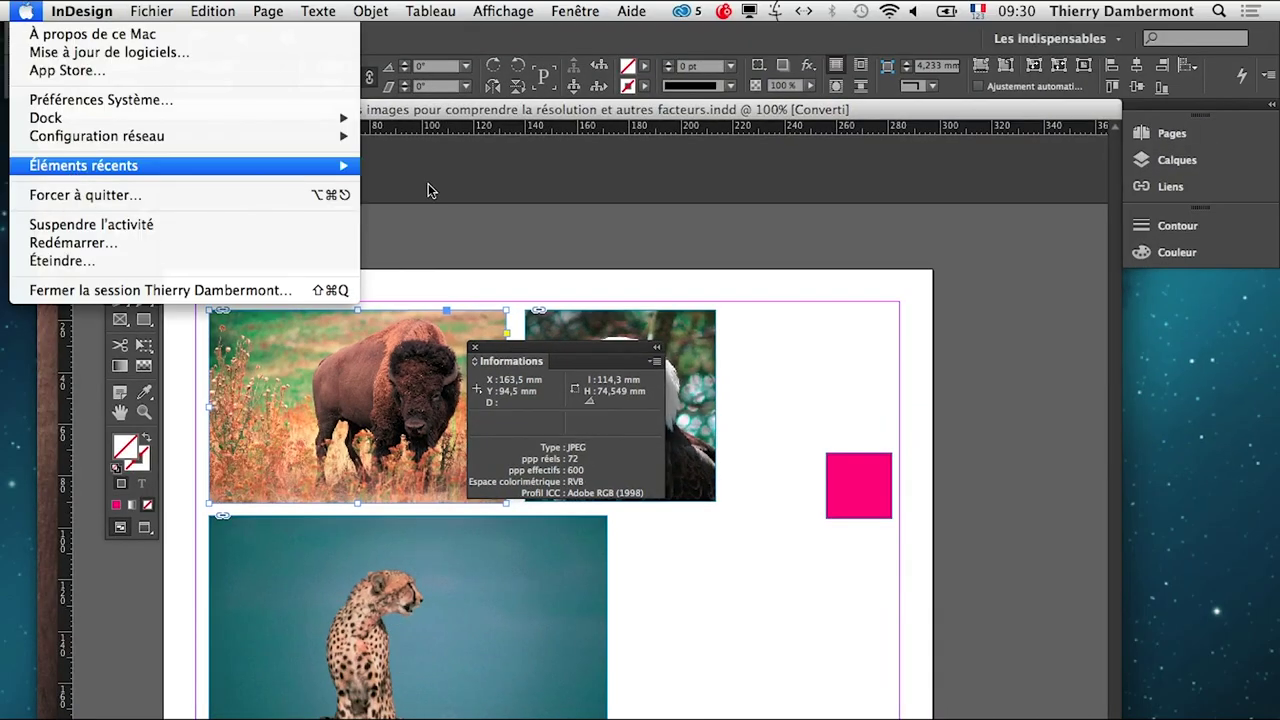
mouse_move(150, 165)
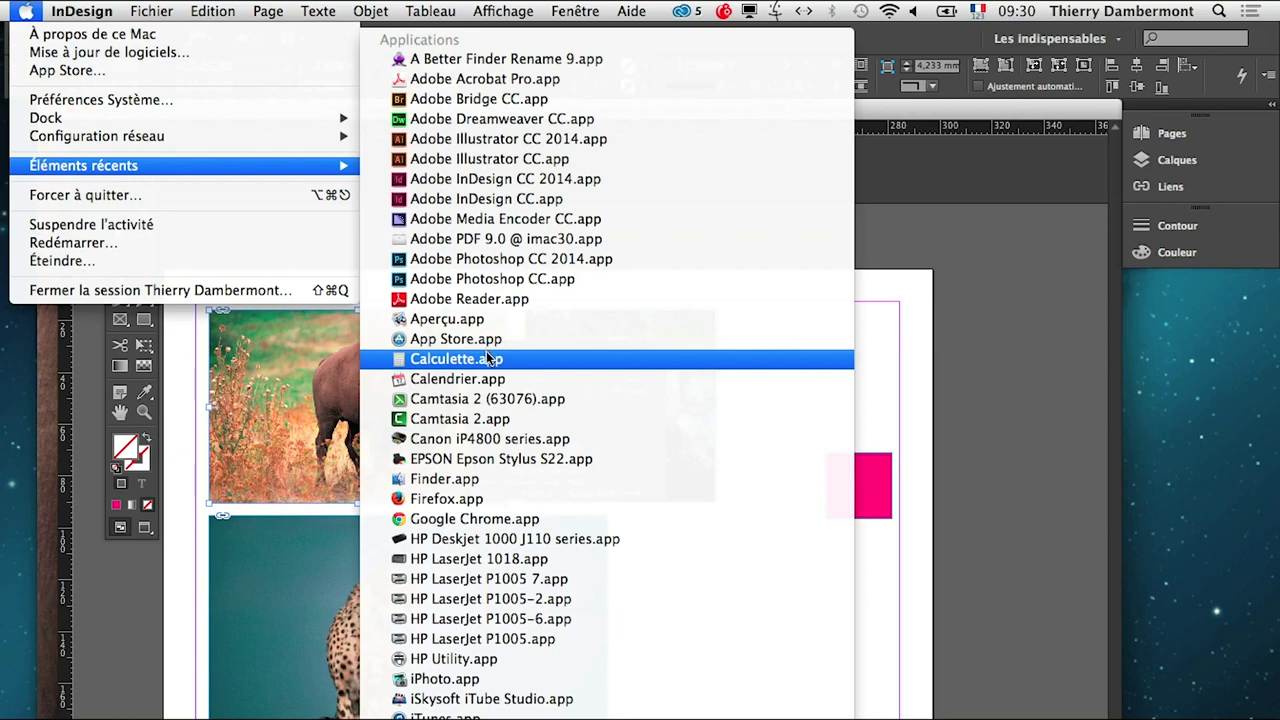
- Launch Calculette, compute 600*600 = 360,000, and clear the display to 0
click(485, 356)
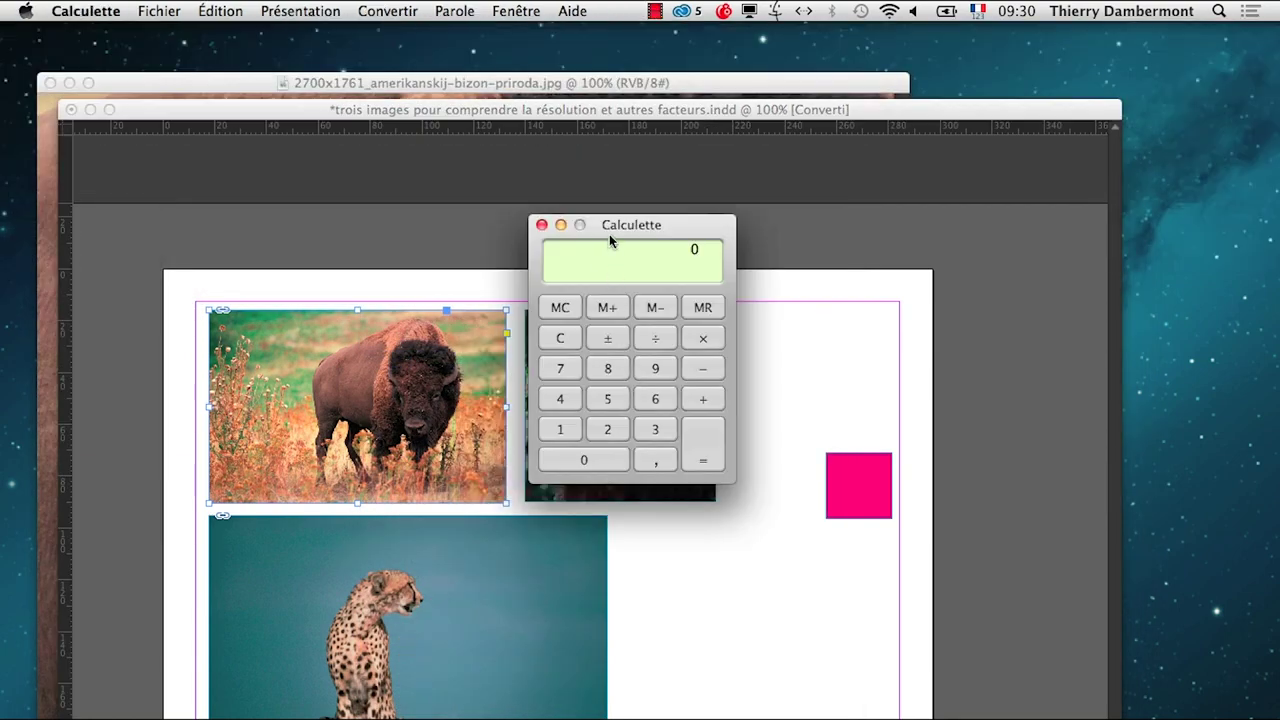
drag(607, 227, 502, 179)
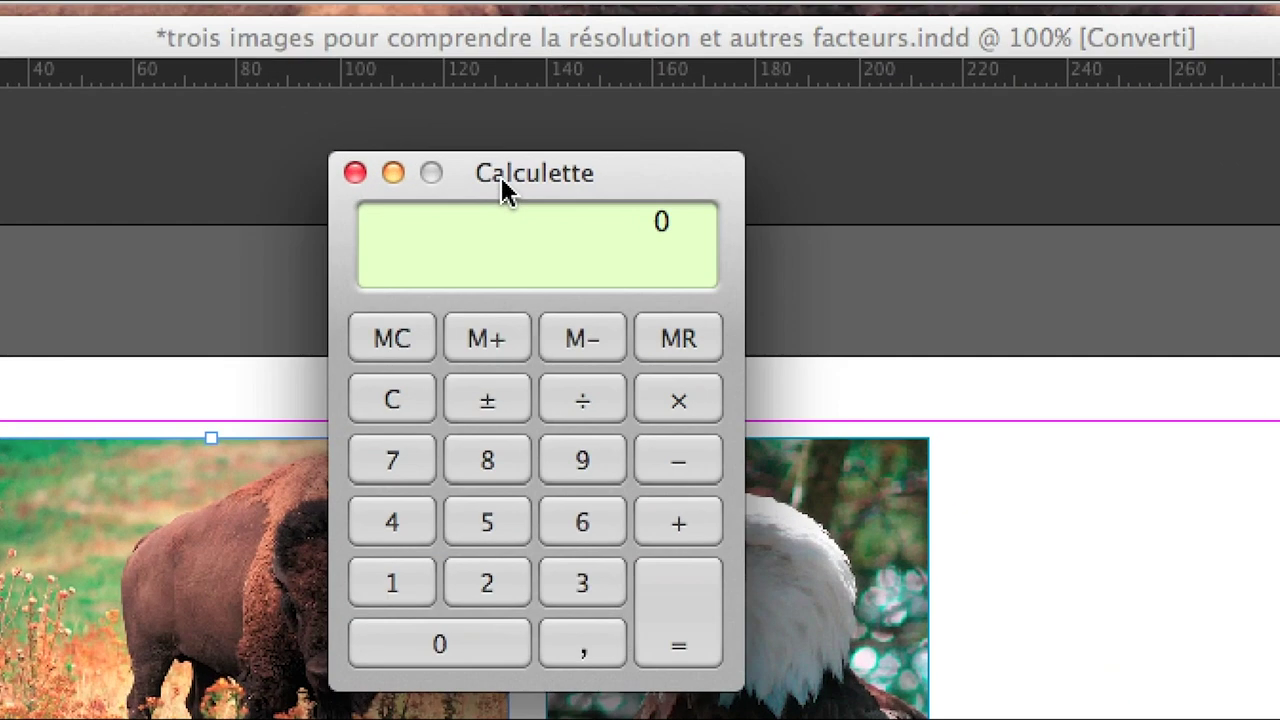
text(600*)
text(600)
key(Return)
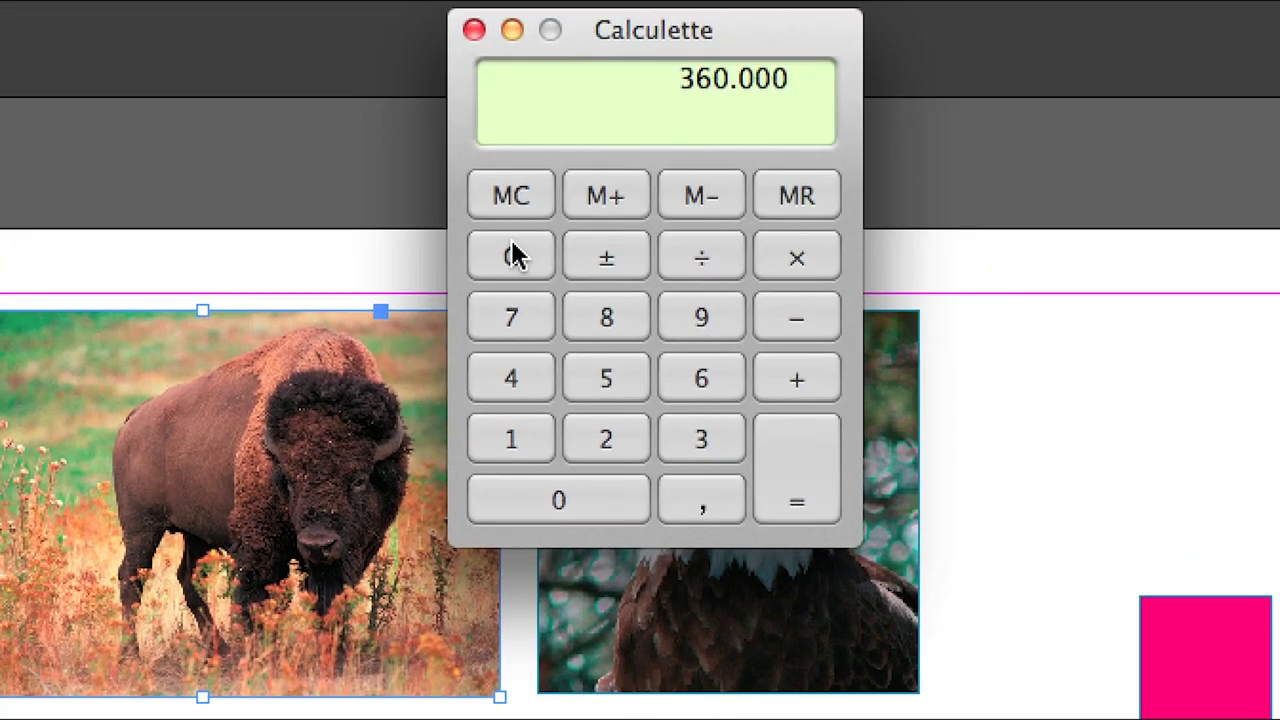
click(514, 251)
drag(608, 80, 490, 228)
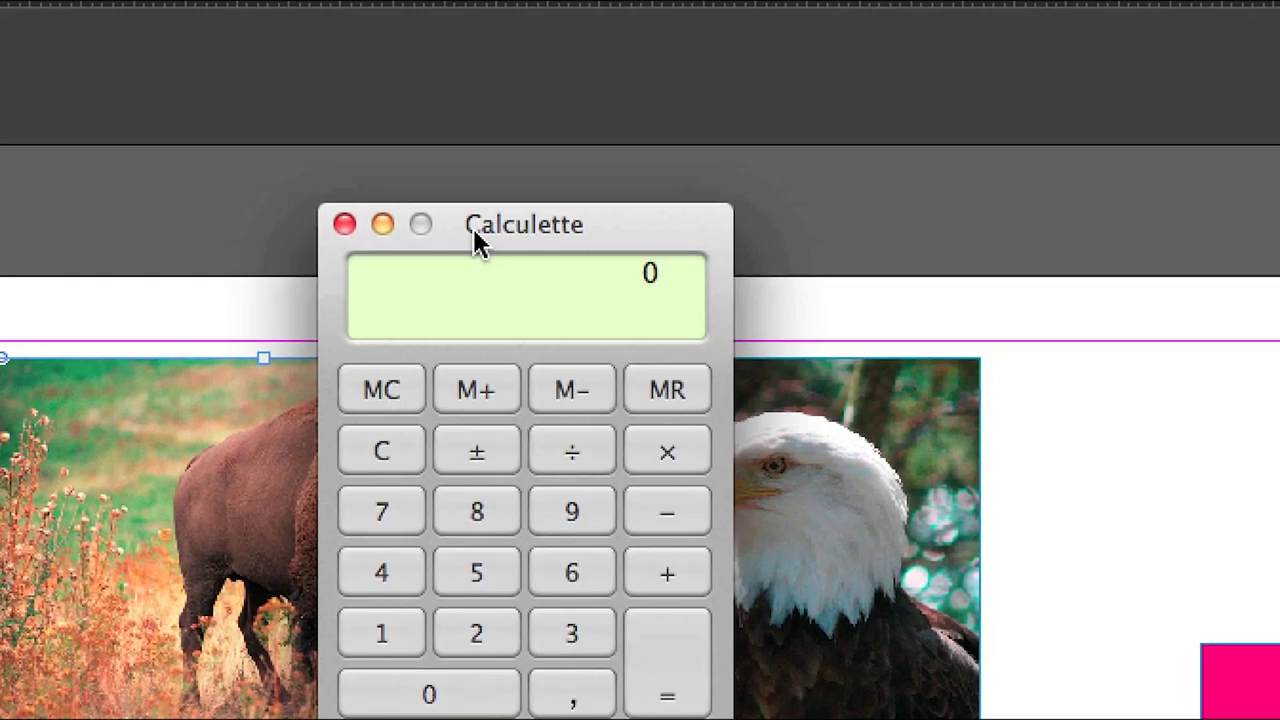
- Compute 300 × 300 = 90,000 in Calculette and park it right of the eagle image
drag(476, 243, 514, 223)
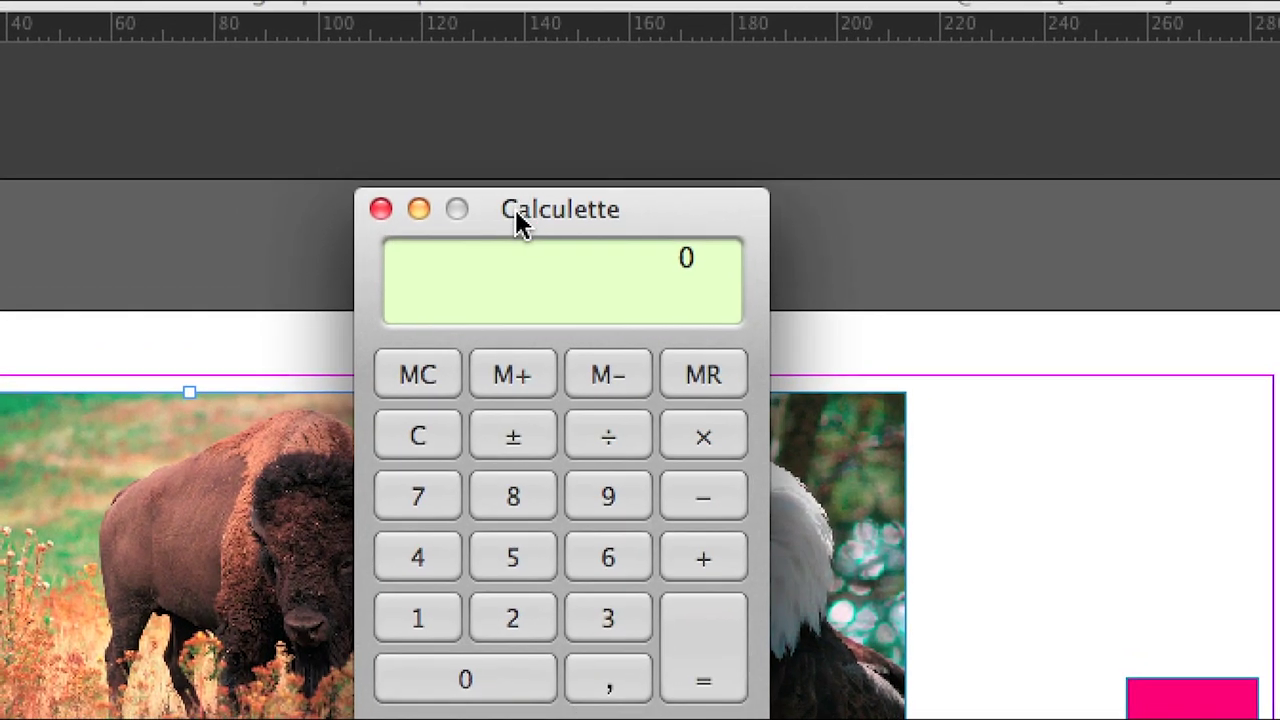
text(300)
text(*)
text(300)
key(Return)
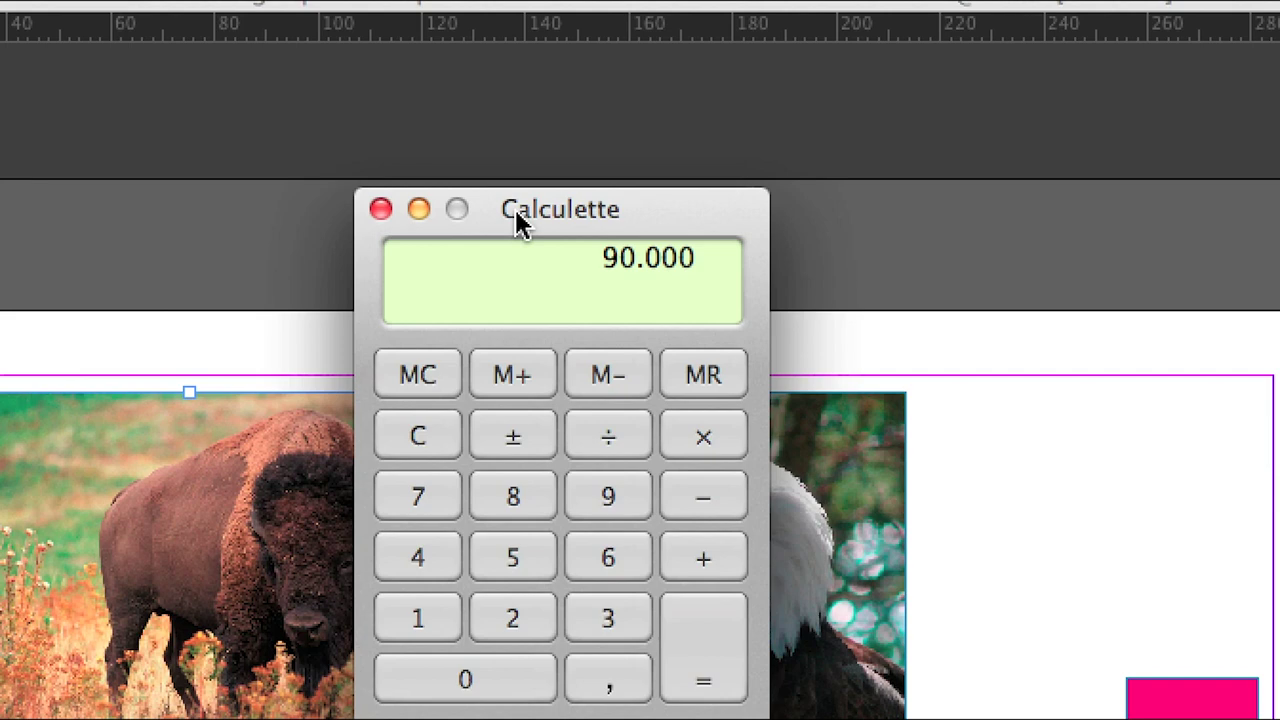
drag(517, 220, 530, 235)
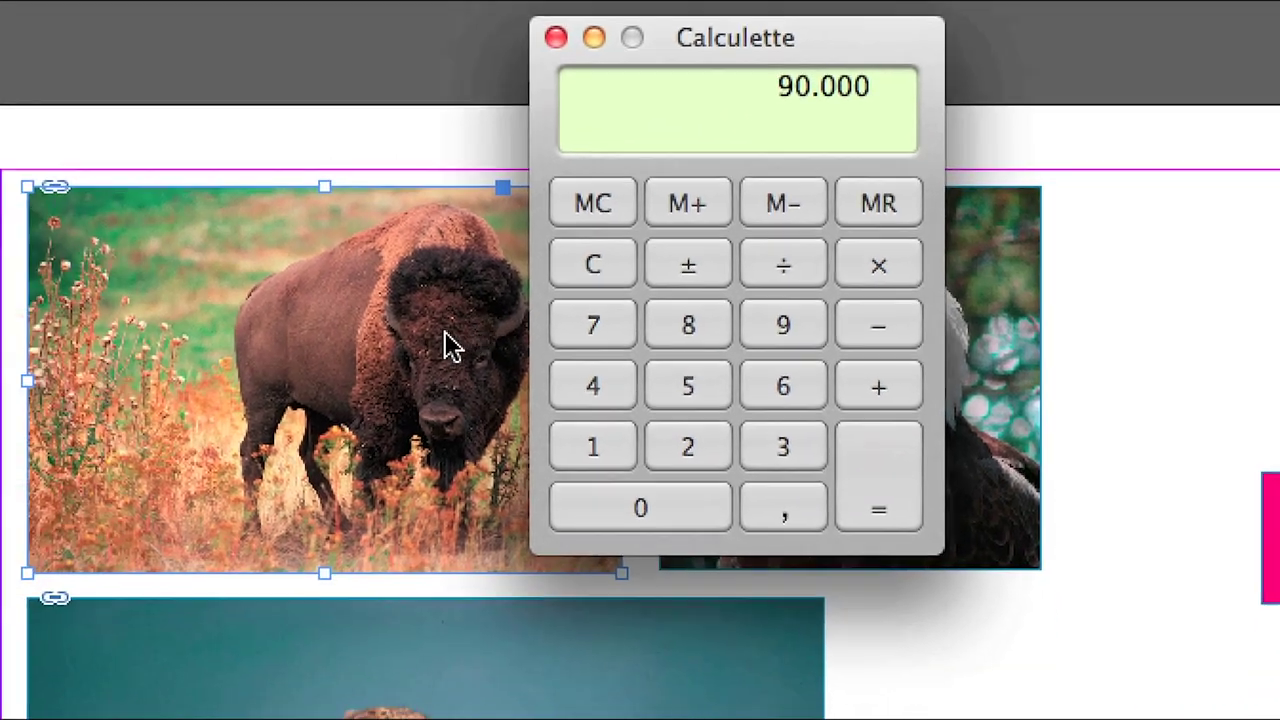
mouse_move(557, 243)
mouse_down()
mouse_move(745, 240)
mouse_move(727, 240)
mouse_up()
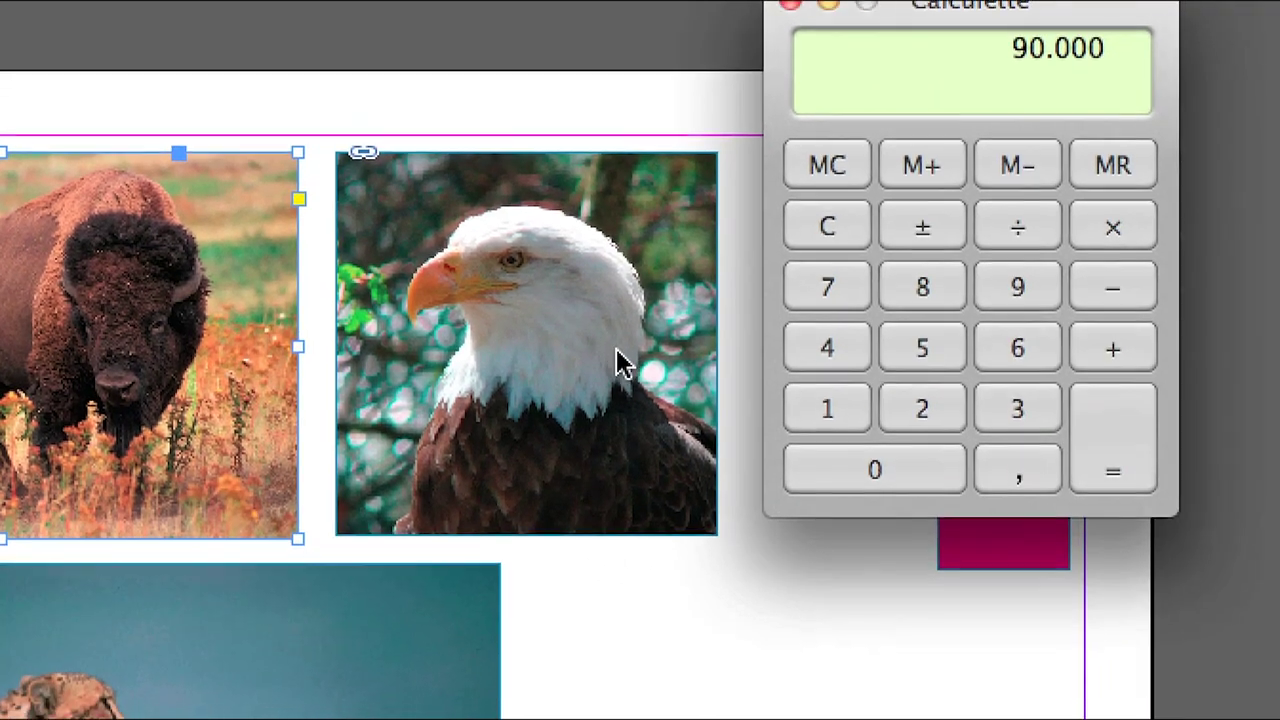
- Compare eagle (96/251 ppi) and cheetah (300/497 ppi) resolutions, then hide the Informations panel
click(630, 343)
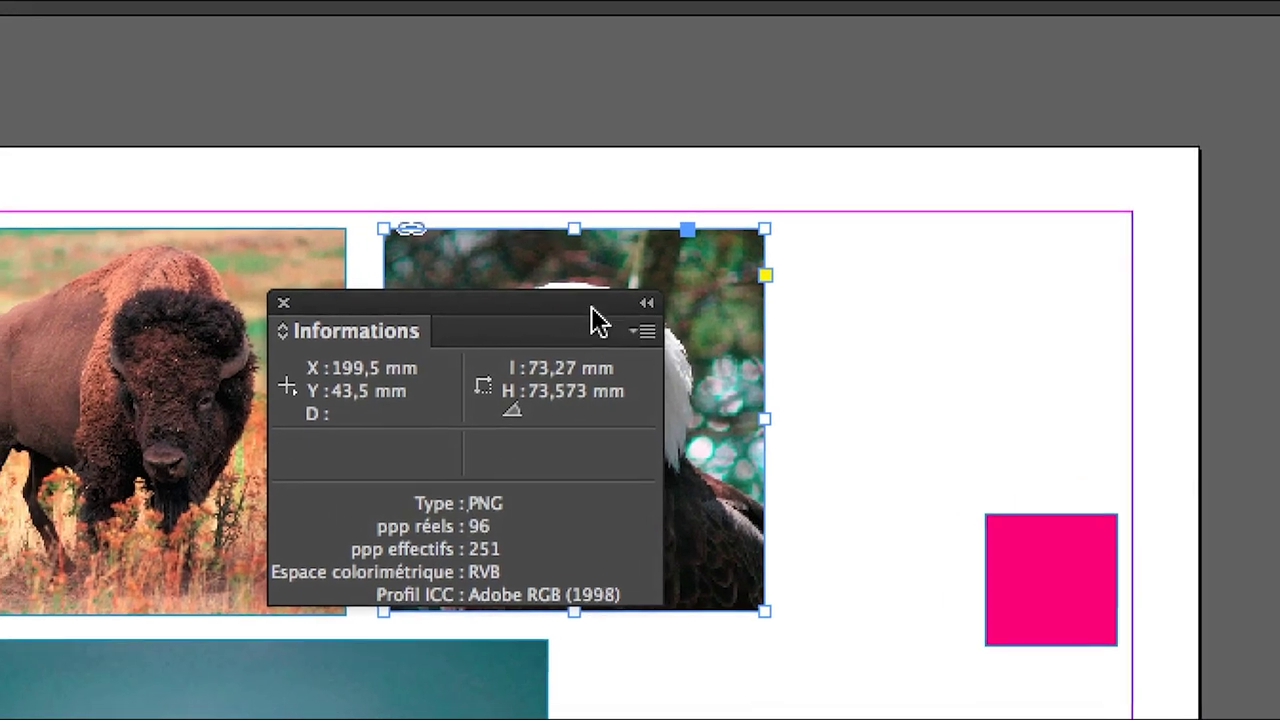
drag(528, 280, 1098, 162)
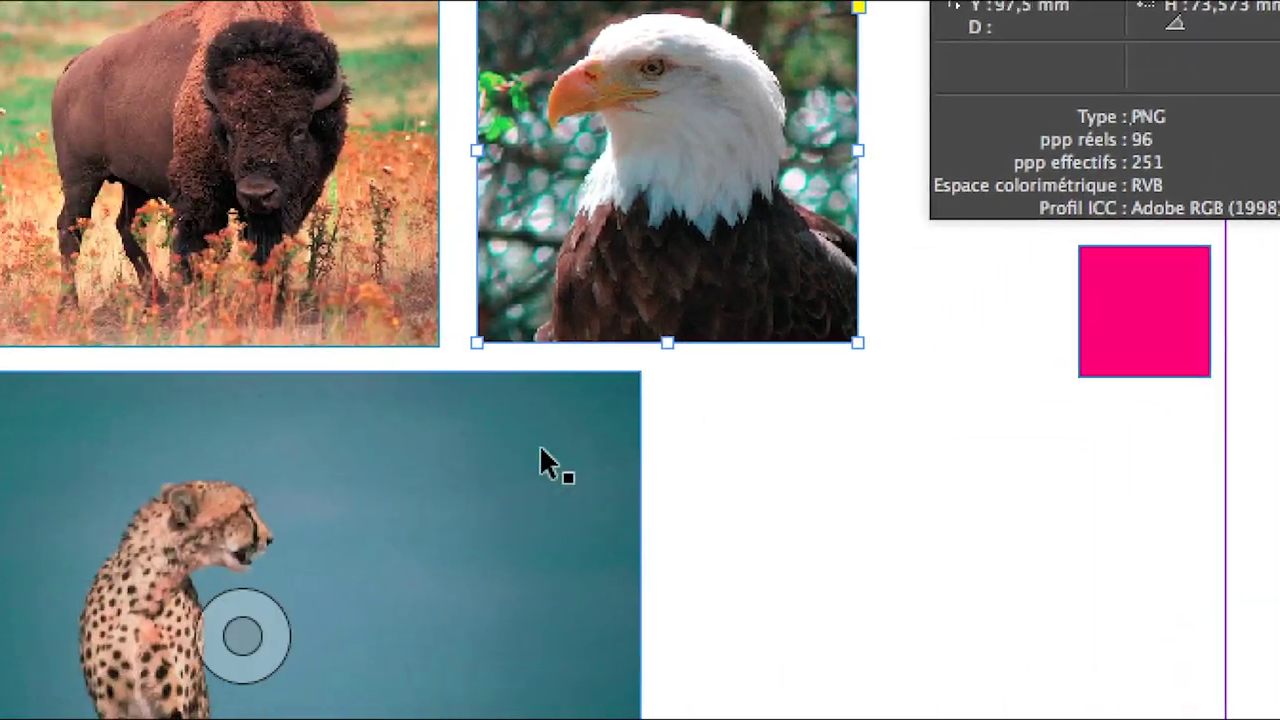
click(540, 462)
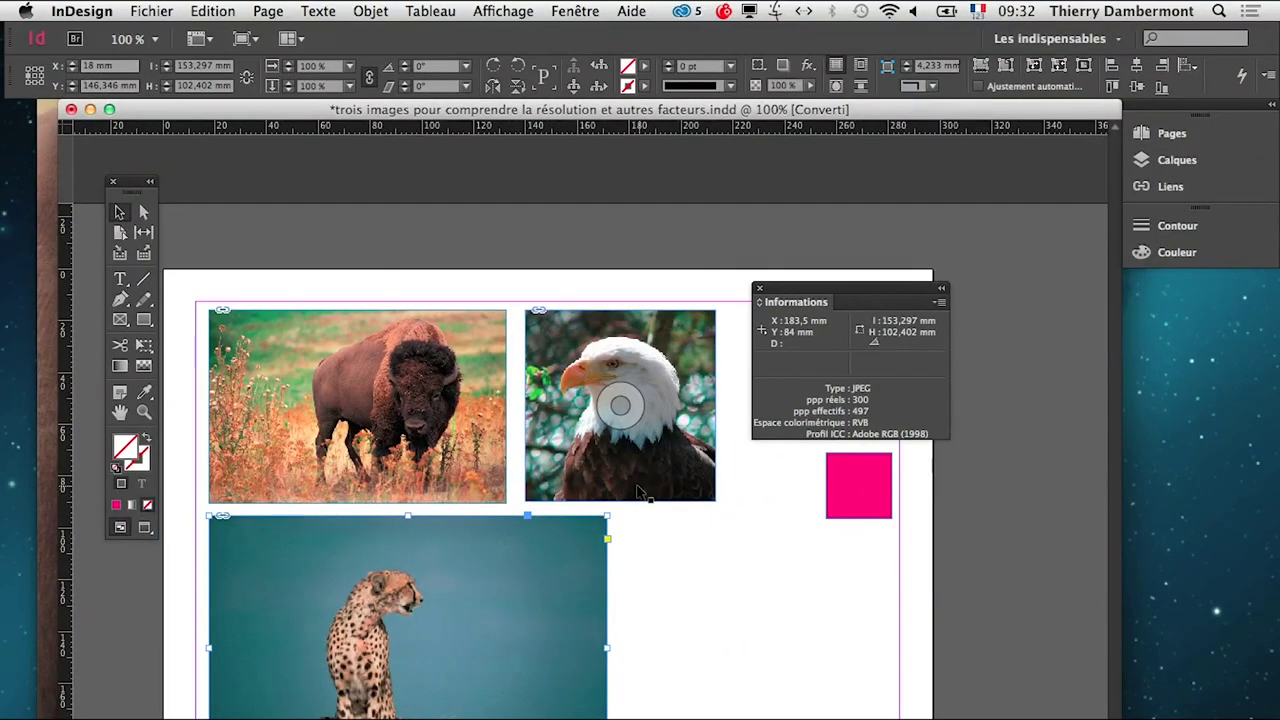
drag(857, 296, 828, 408)
key(F8)
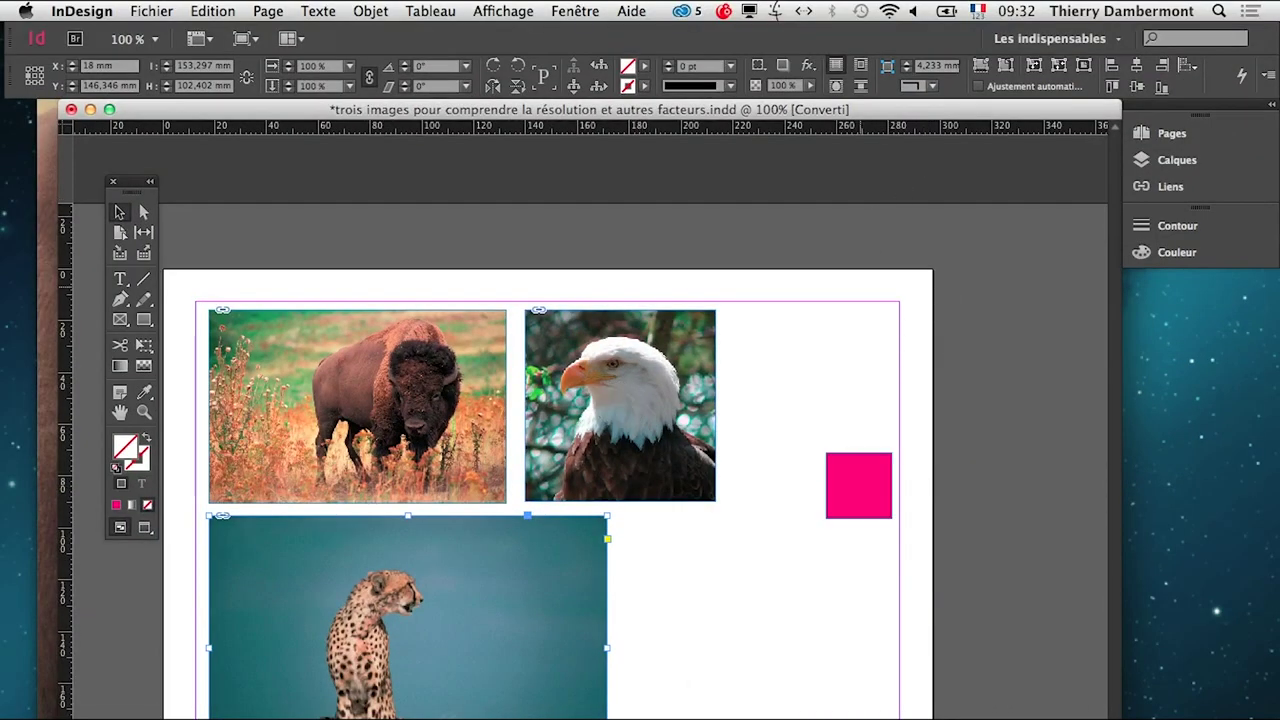
click(620, 405)
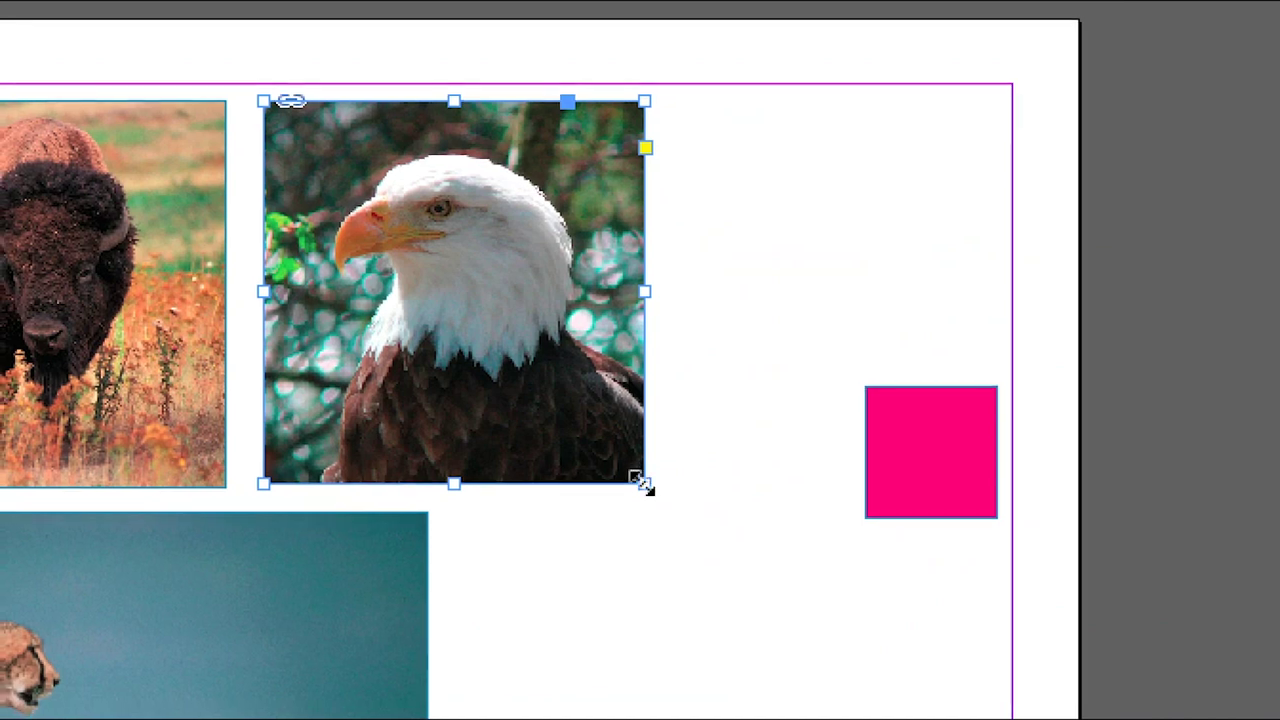
- Scale the eagle proportionally to about 163 mm square, showing 96 actual and 113 effective ppi
drag(642, 483, 812, 633)
drag(715, 690, 808, 318)
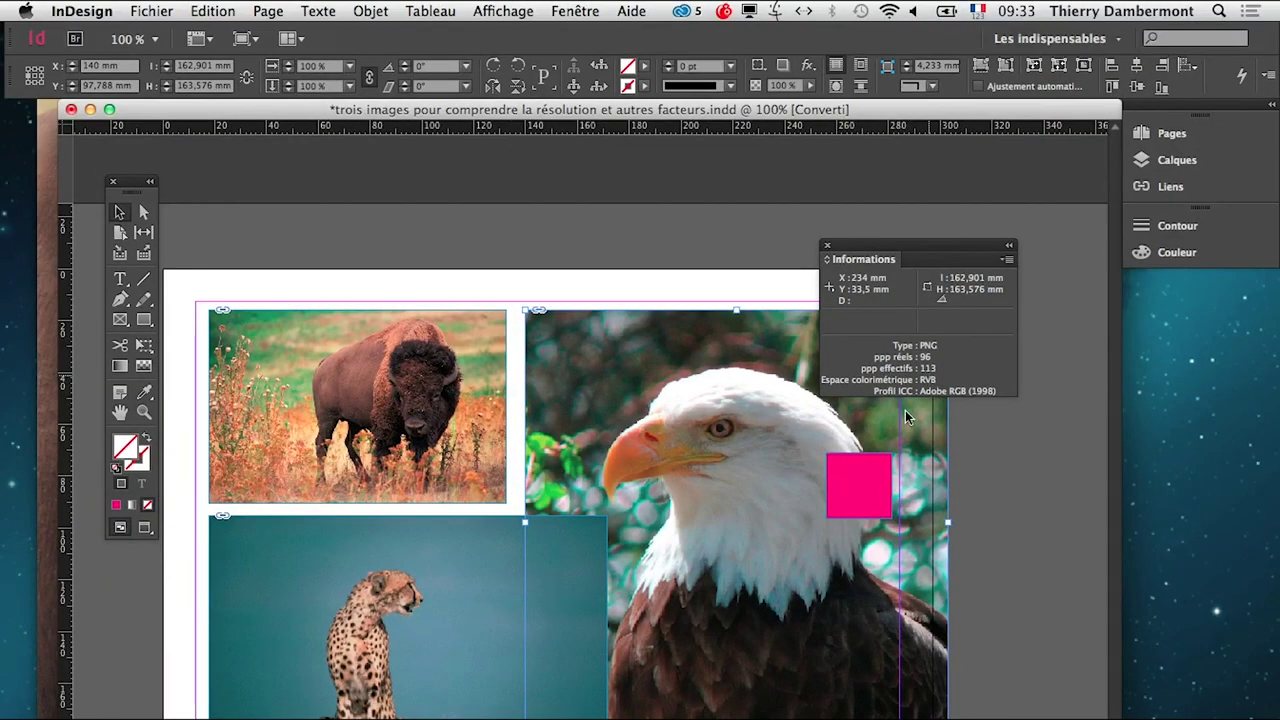
mouse_move(454, 291)
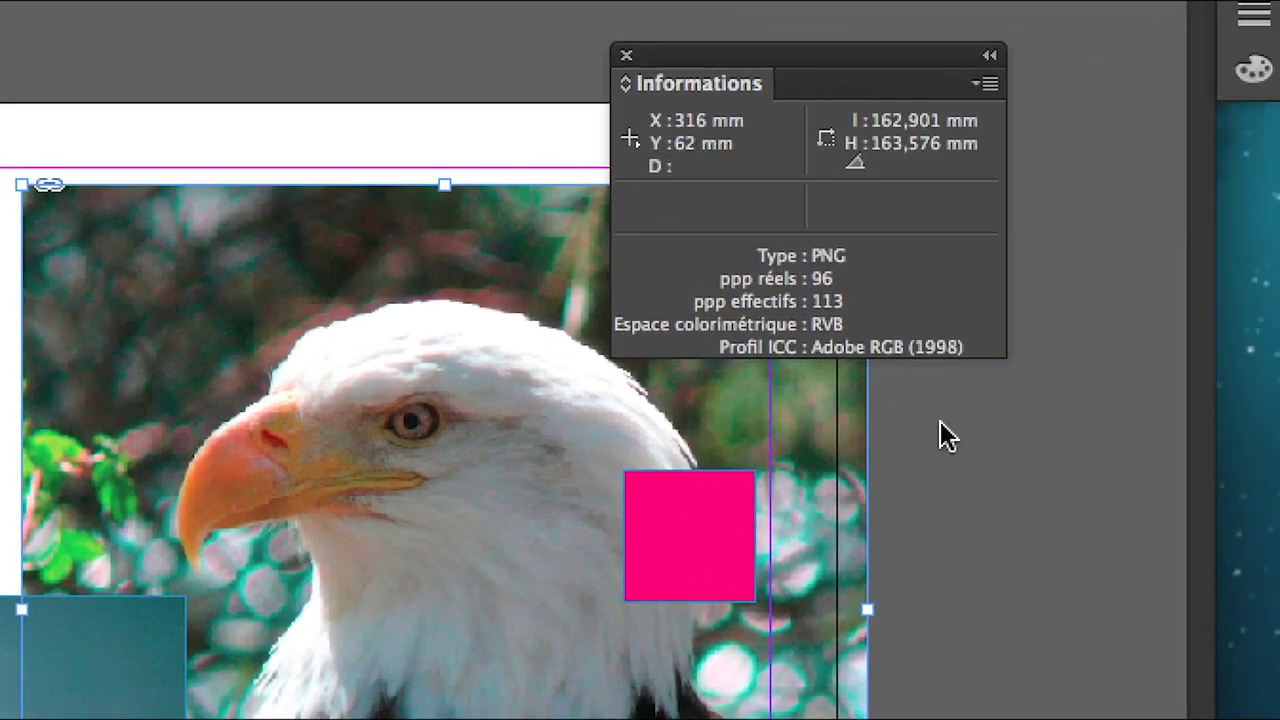
click(1180, 375)
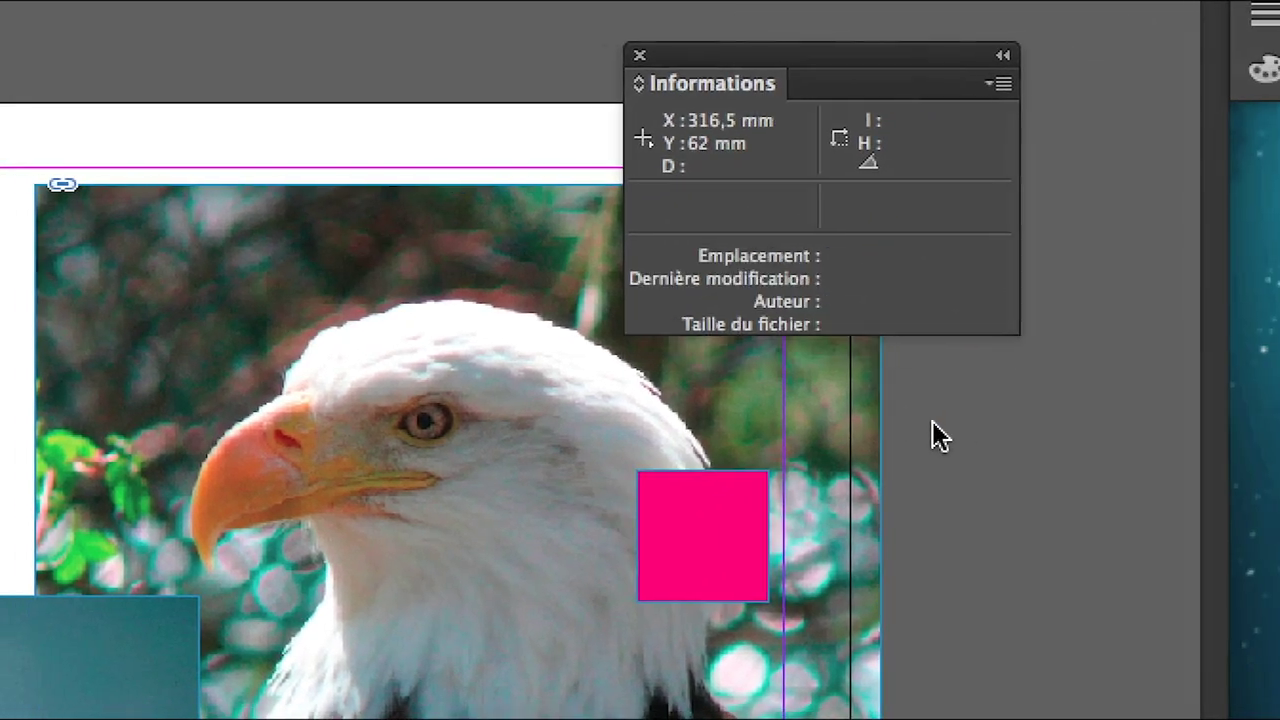
click(803, 430)
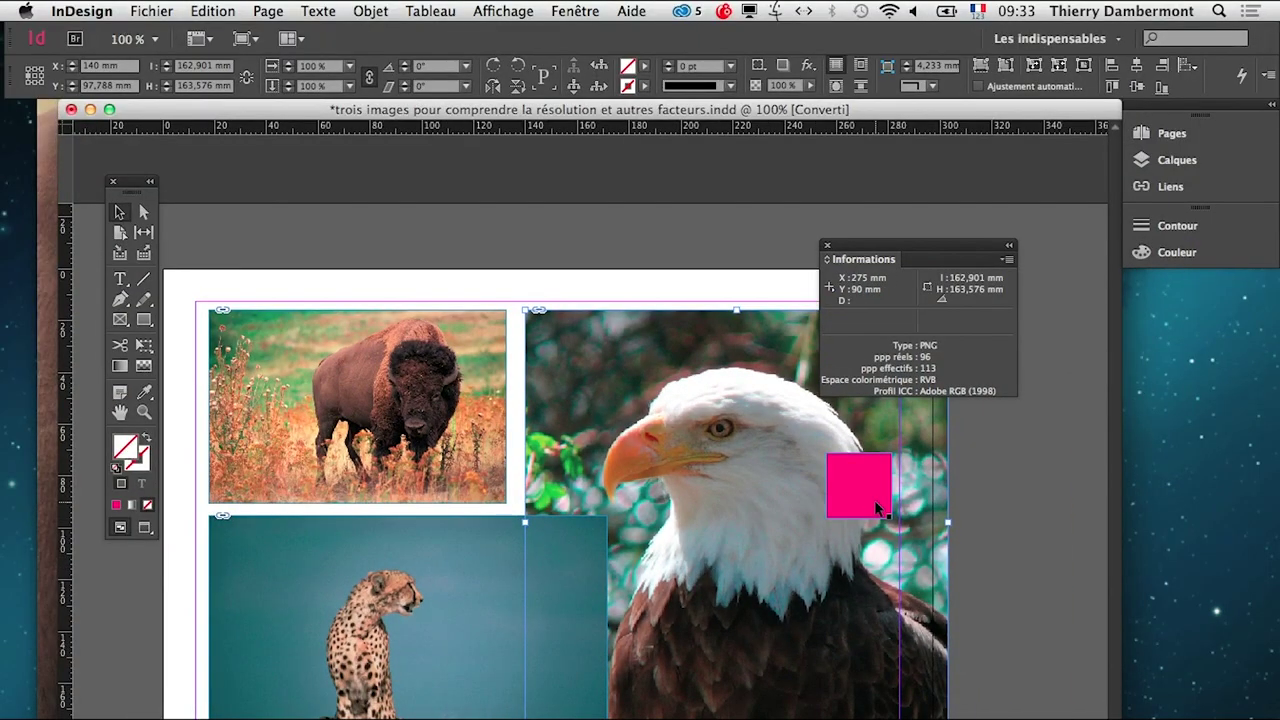
click(521, 266)
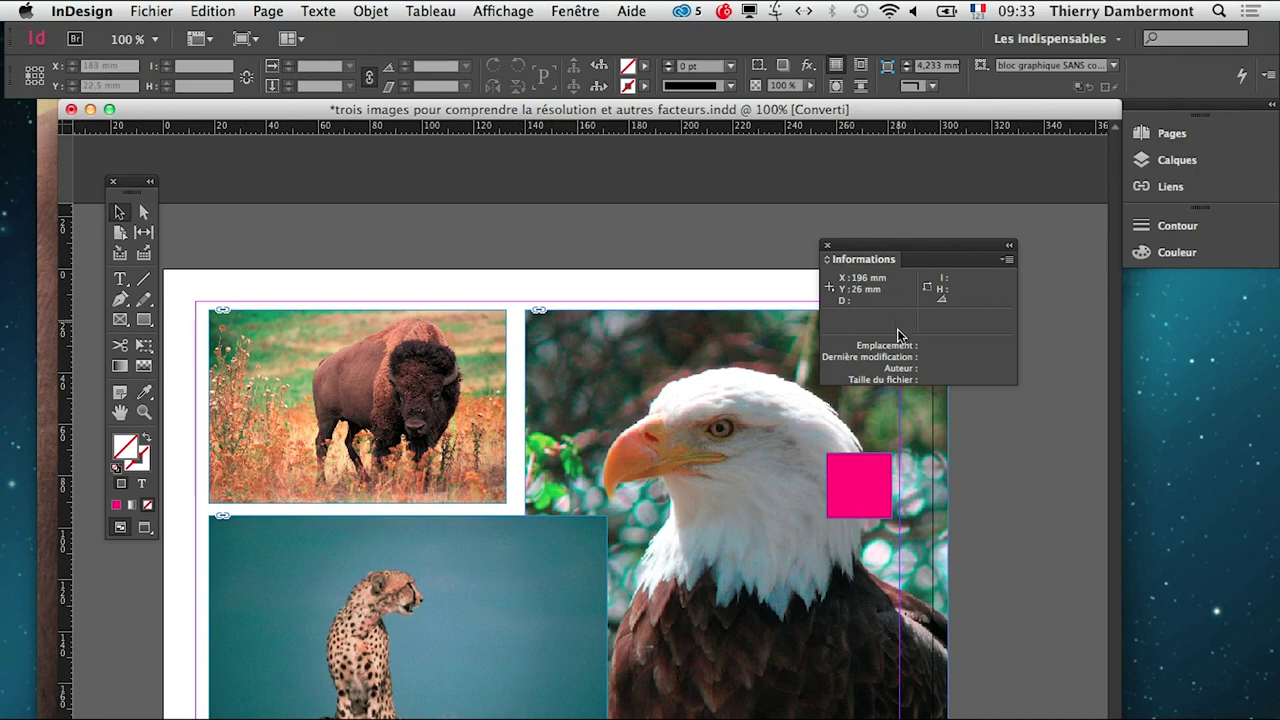
click(714, 450)
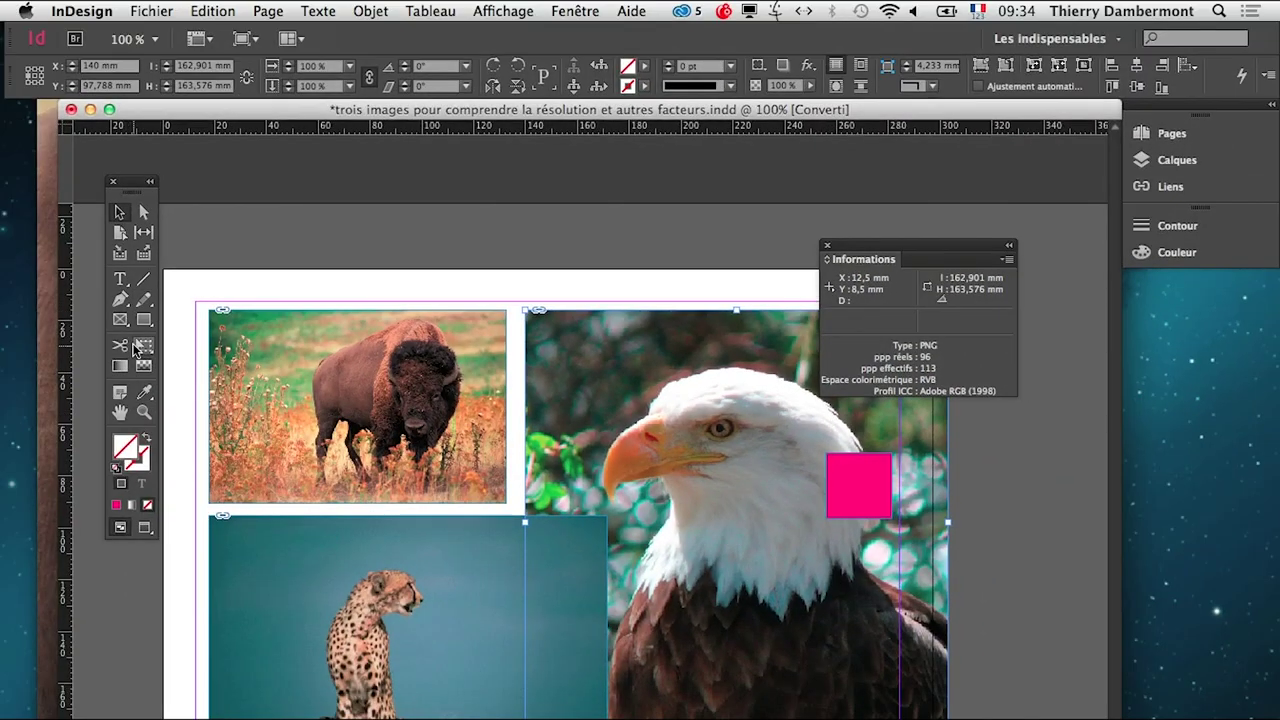
- Shrink the eagle to 21.74% (about 35 mm square) and read its 520 effective ppi
click(177, 366)
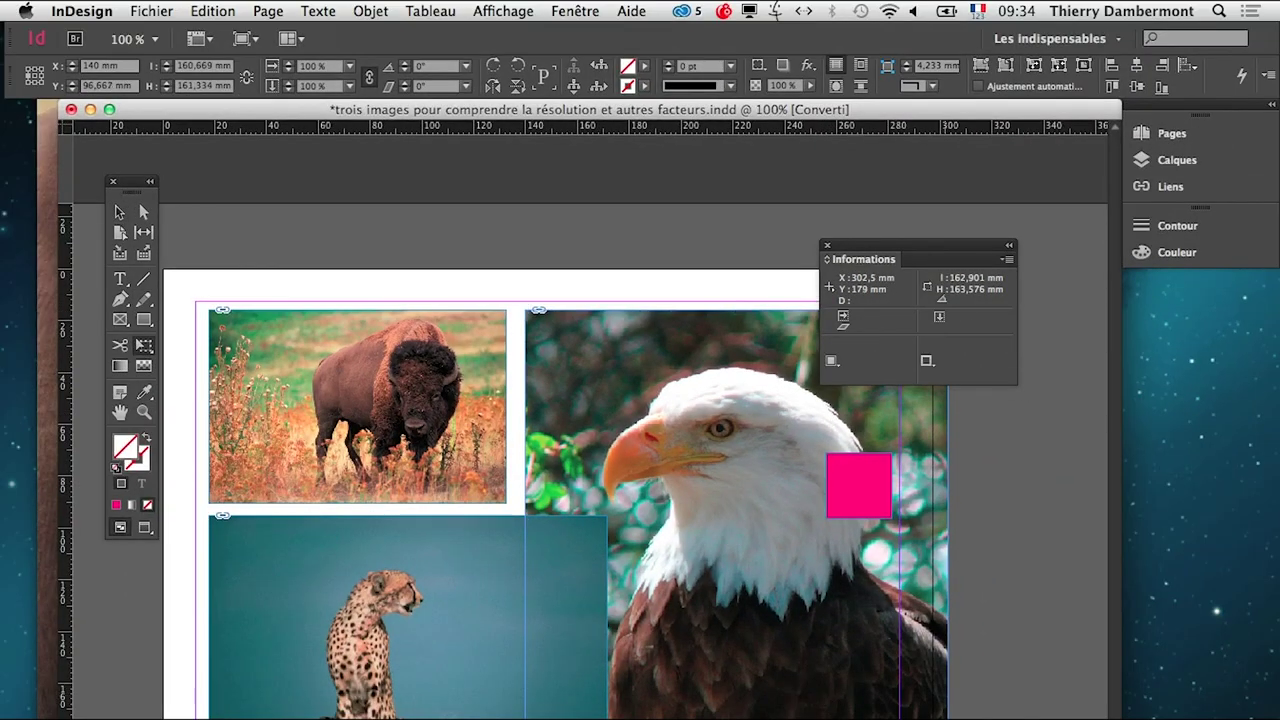
drag(567, 705, 618, 402)
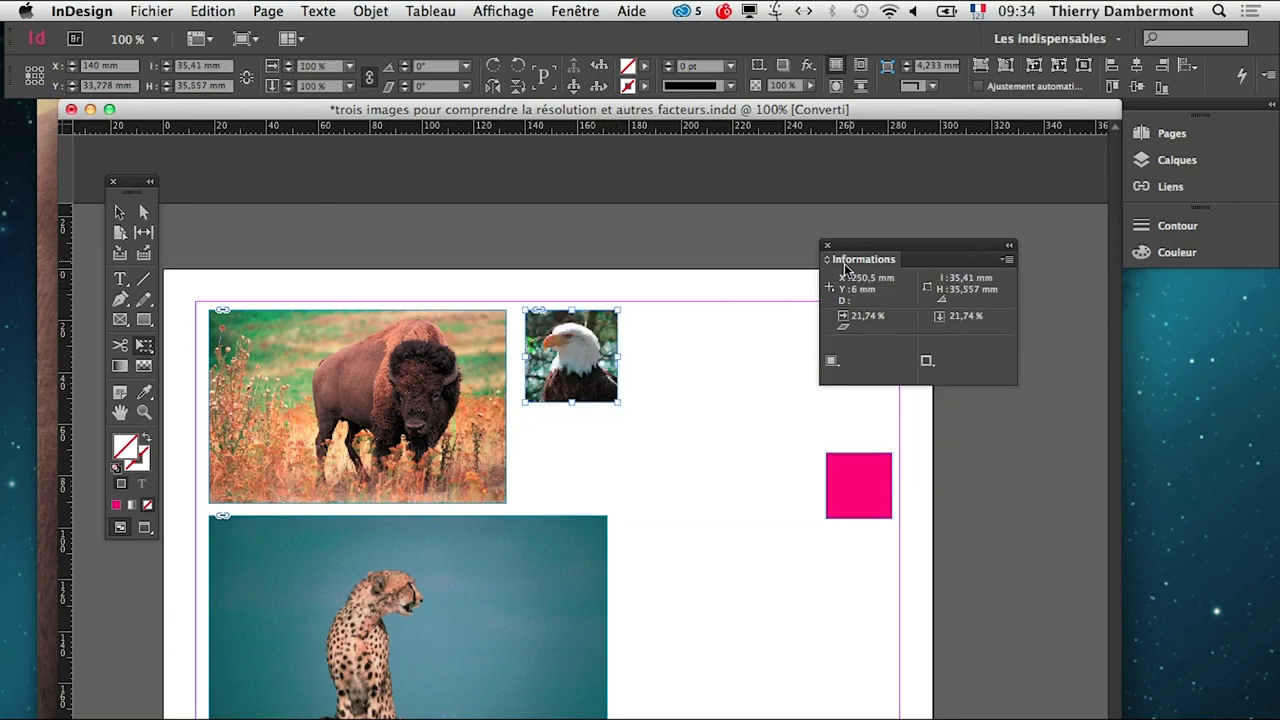
drag(857, 243, 718, 255)
scroll(592, 362, up, 3)
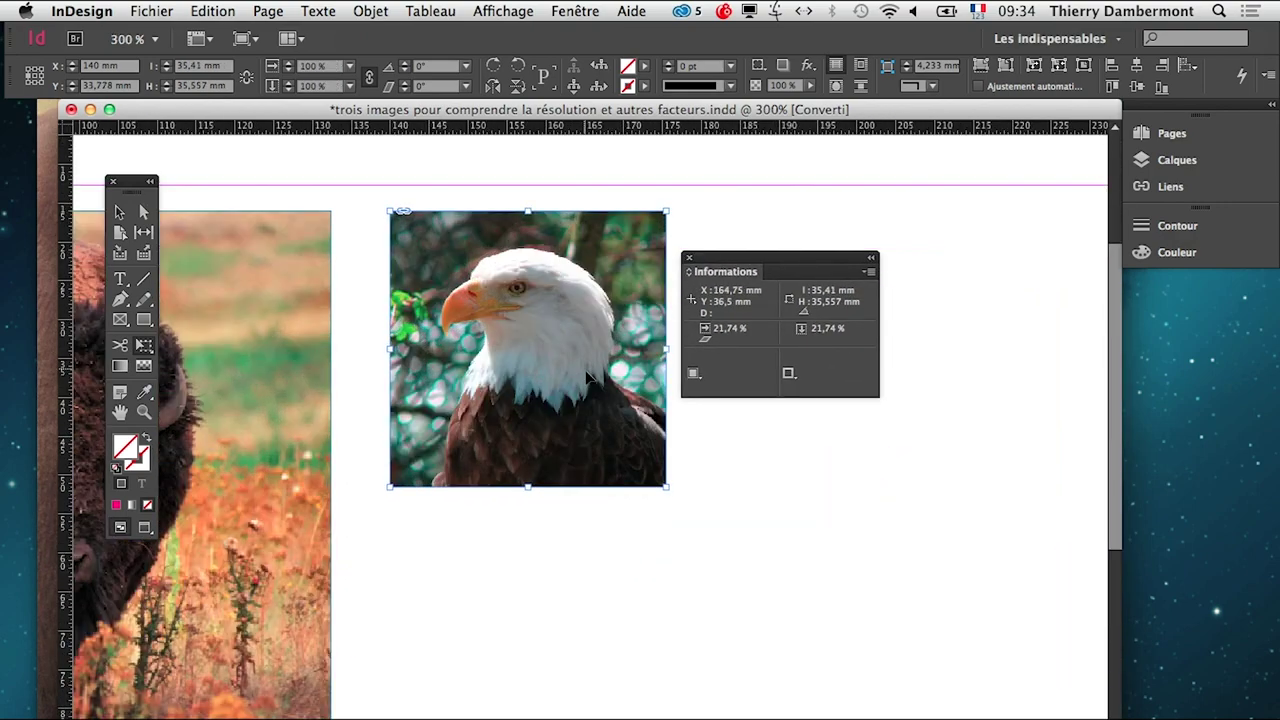
click(119, 212)
click(309, 180)
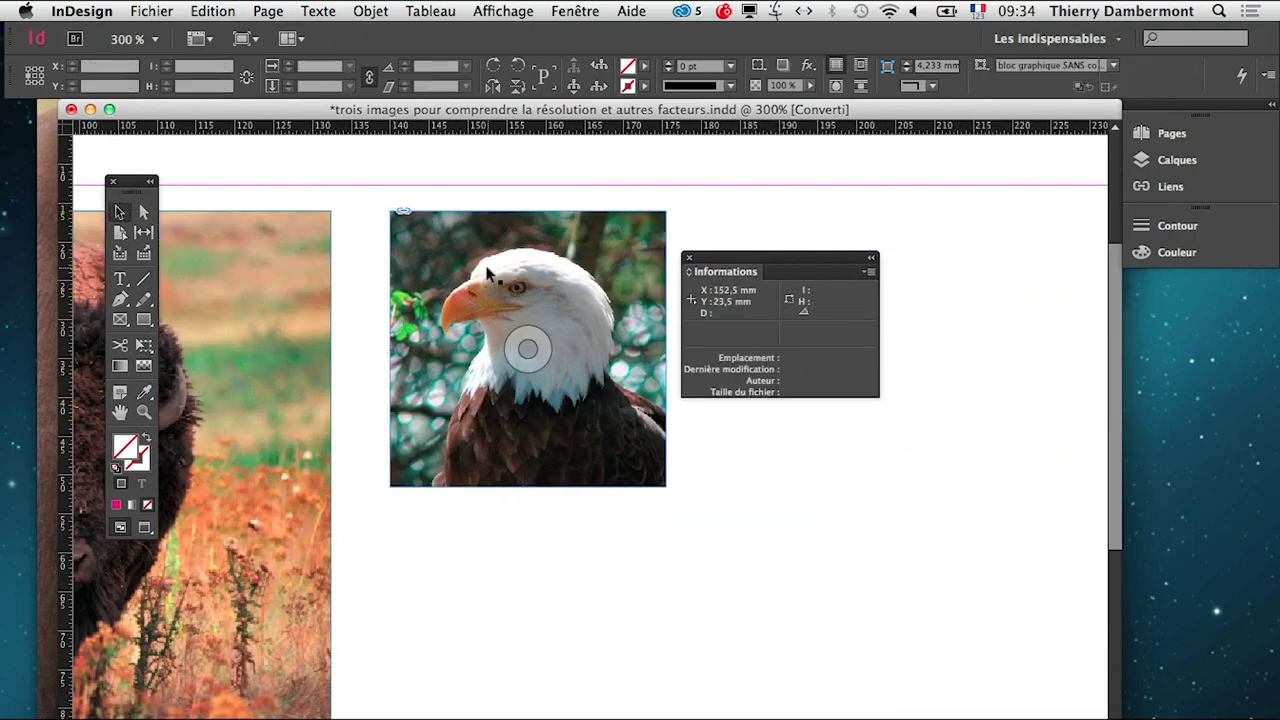
click(487, 273)
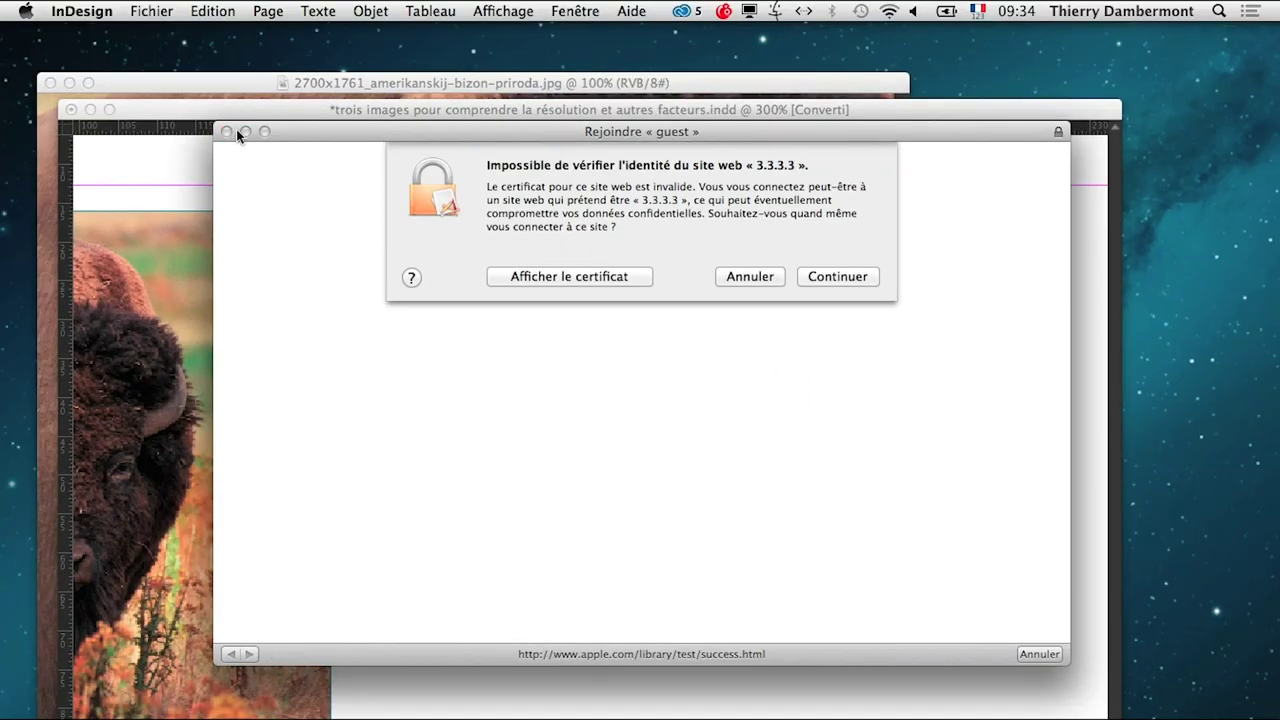
- Dismiss the certificate warning and guest network login, then switch to Photoshop's bison image
click(748, 277)
click(226, 131)
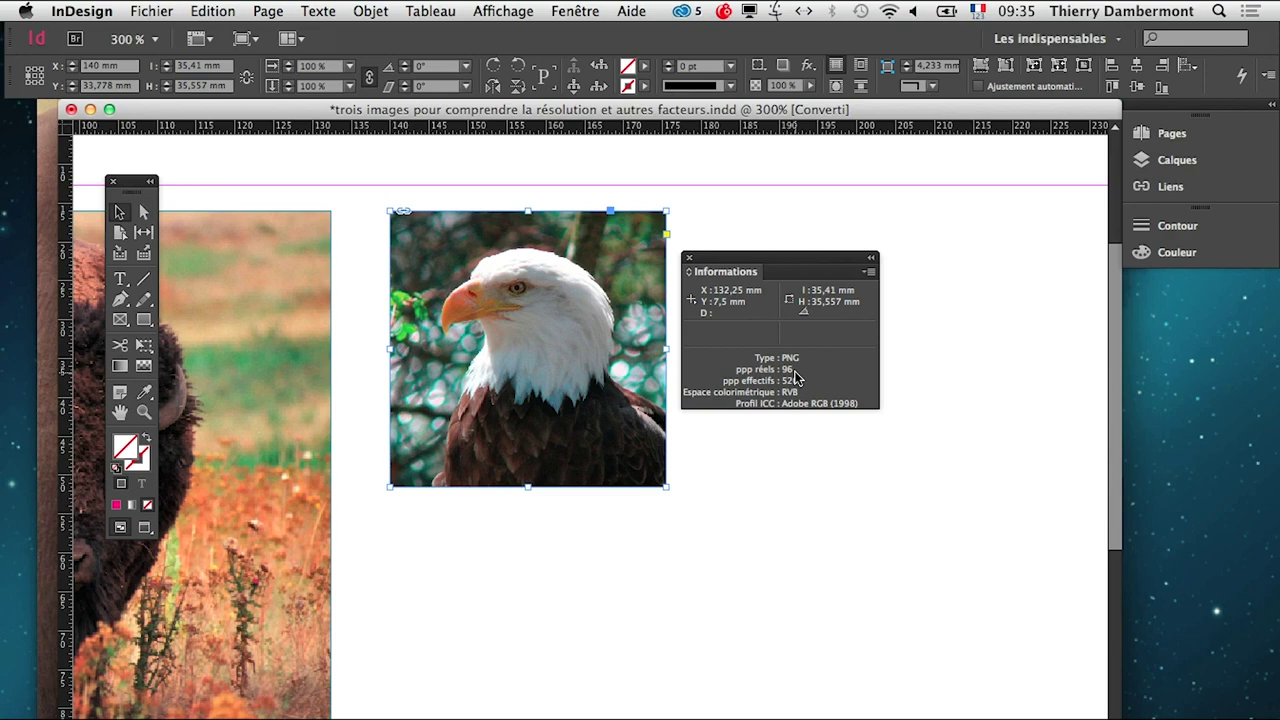
key(super+Tab)
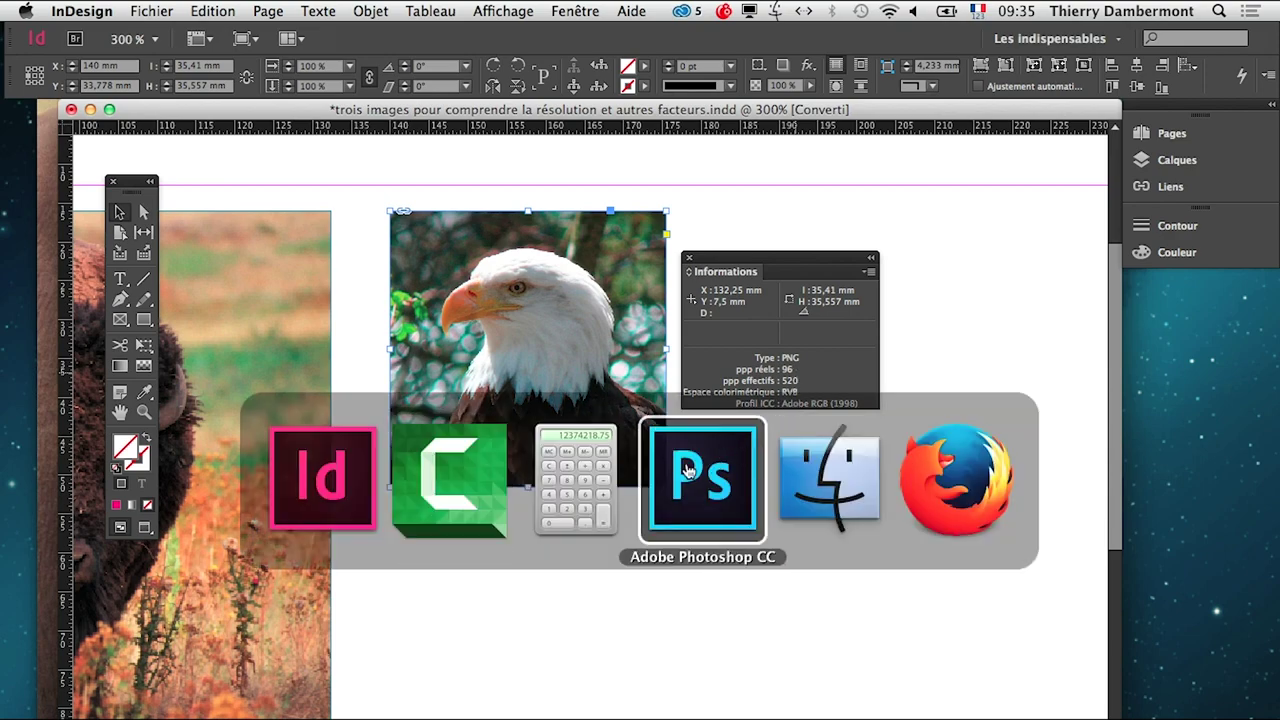
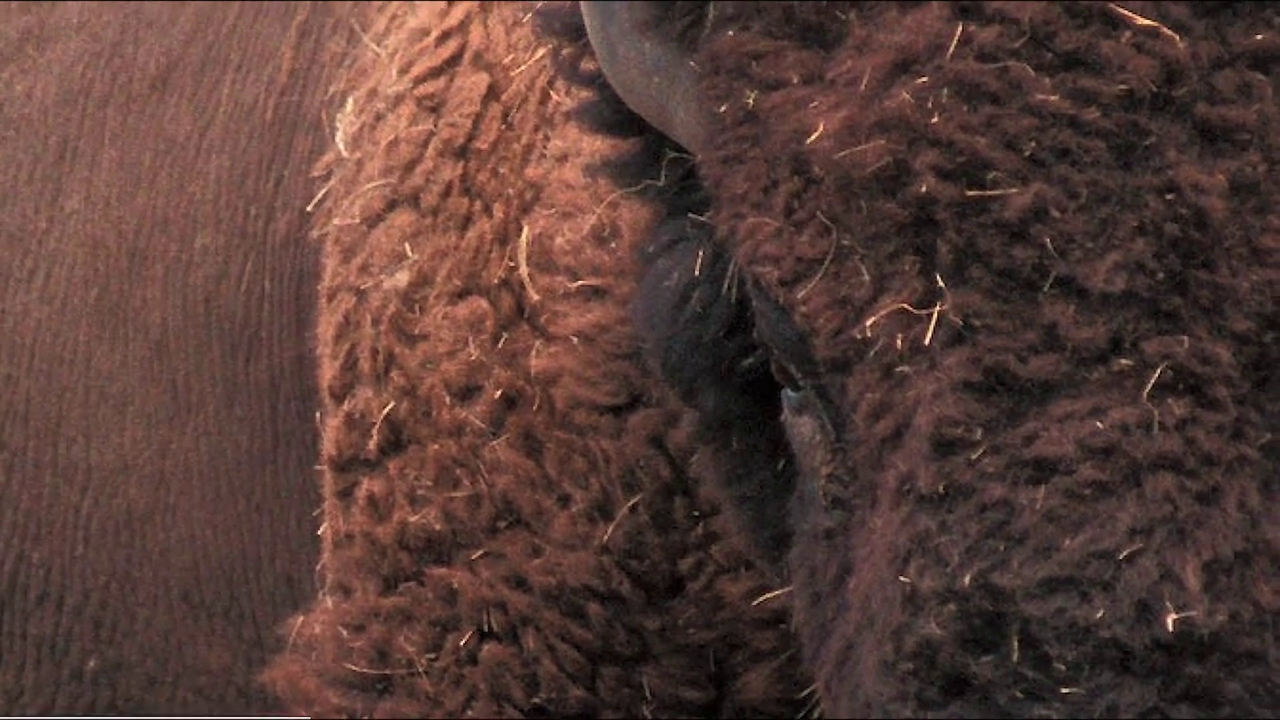
- Zoom the InDesign layout out to show the bison, eagle and cheetah photos, then return to Photoshop
key(super+Tab)
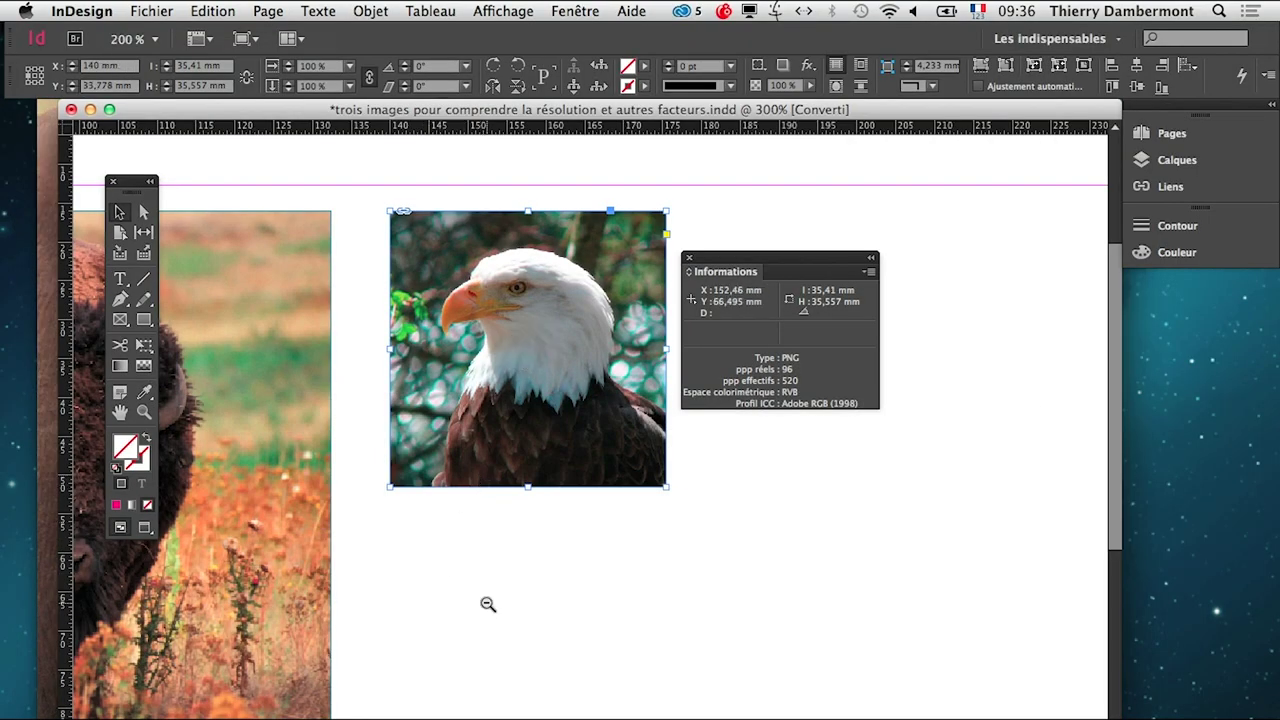
alt+super+click(488, 602)
alt+super+click(491, 600)
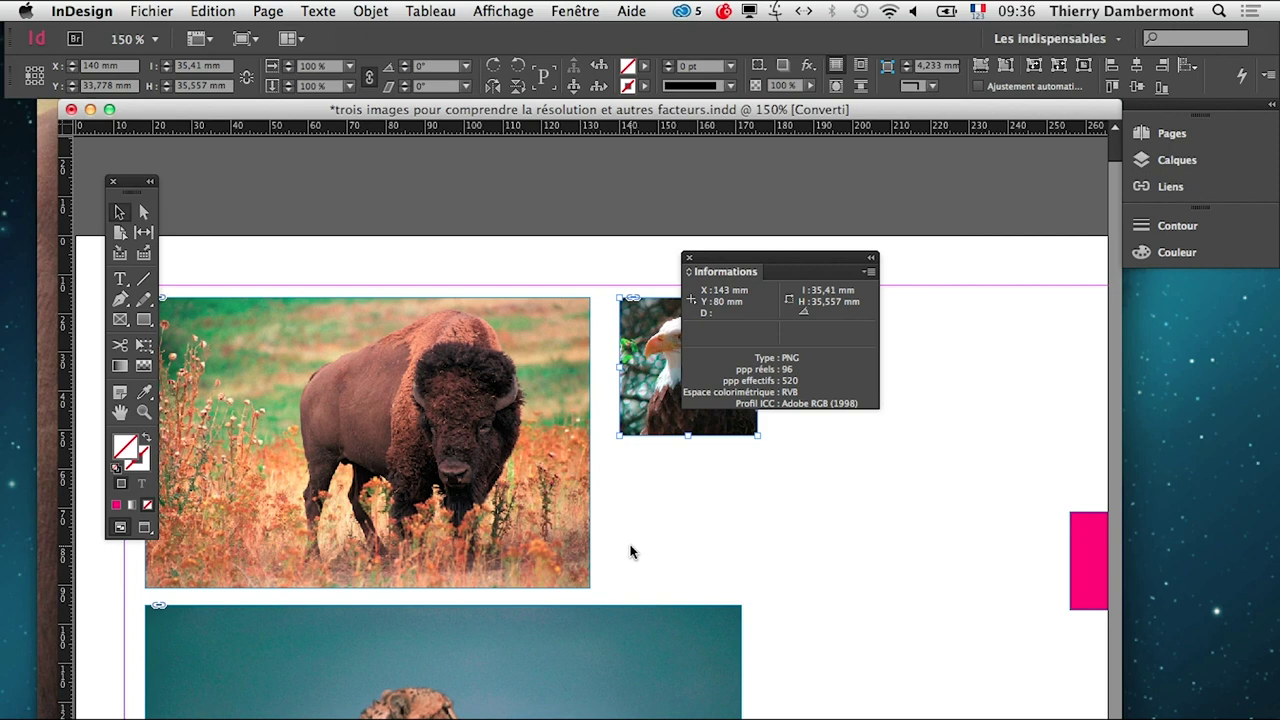
key(super+Tab)
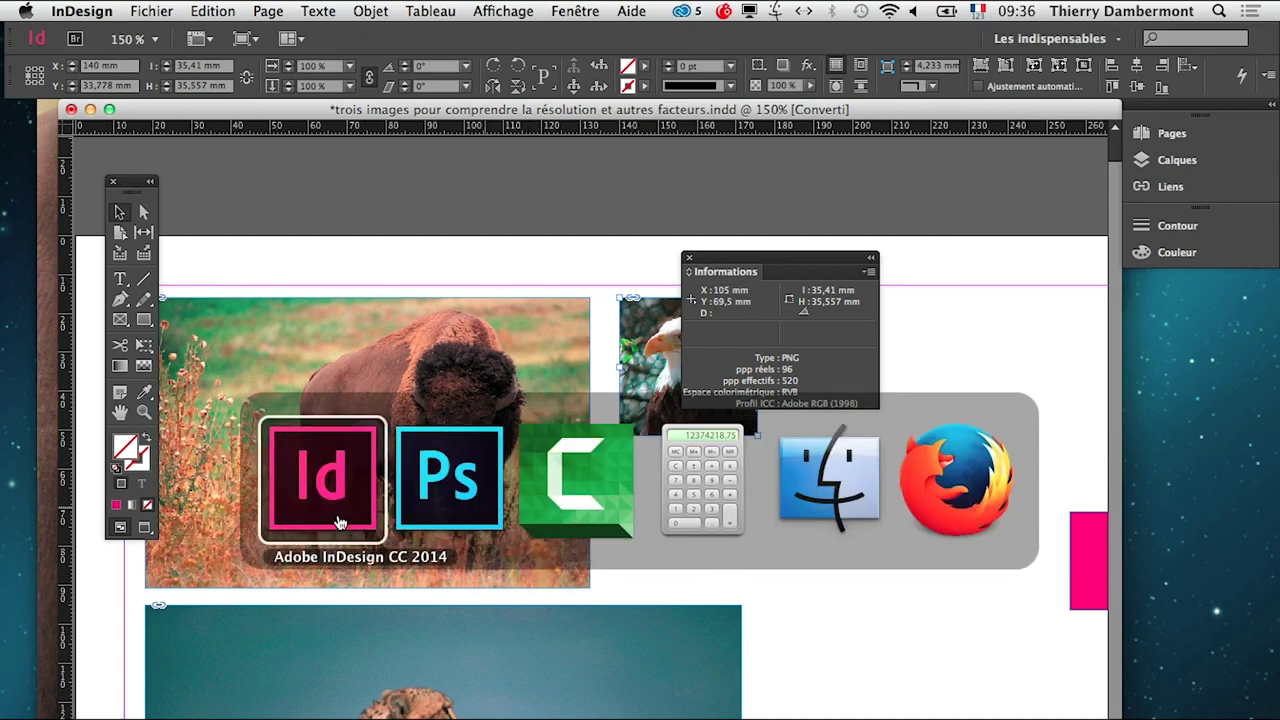
click(367, 442)
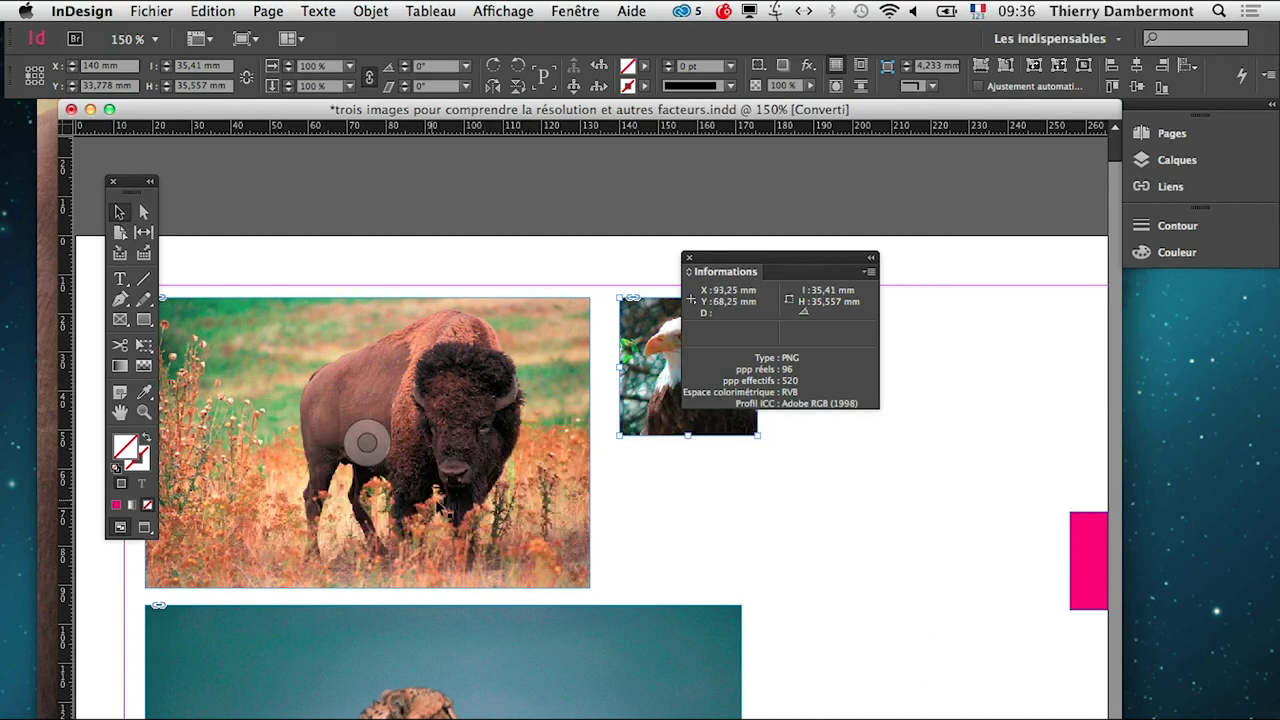
key(super+minus)
click(376, 424)
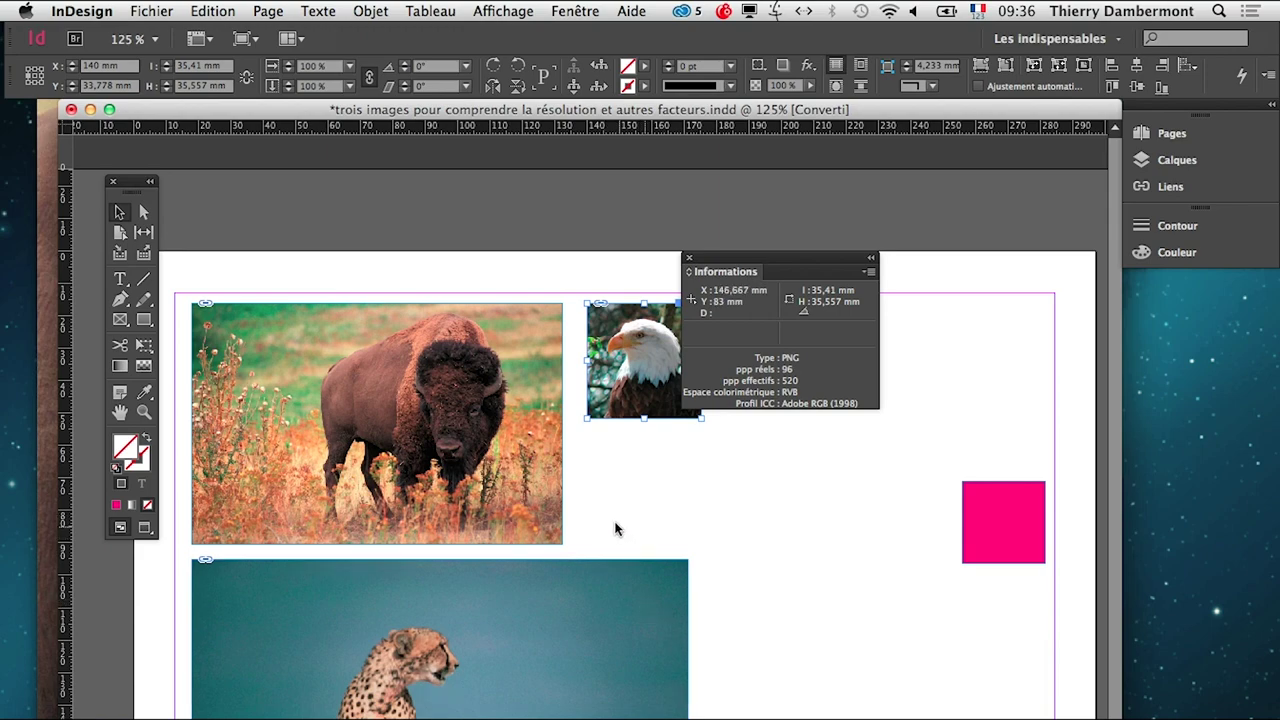
key(super+Tab)
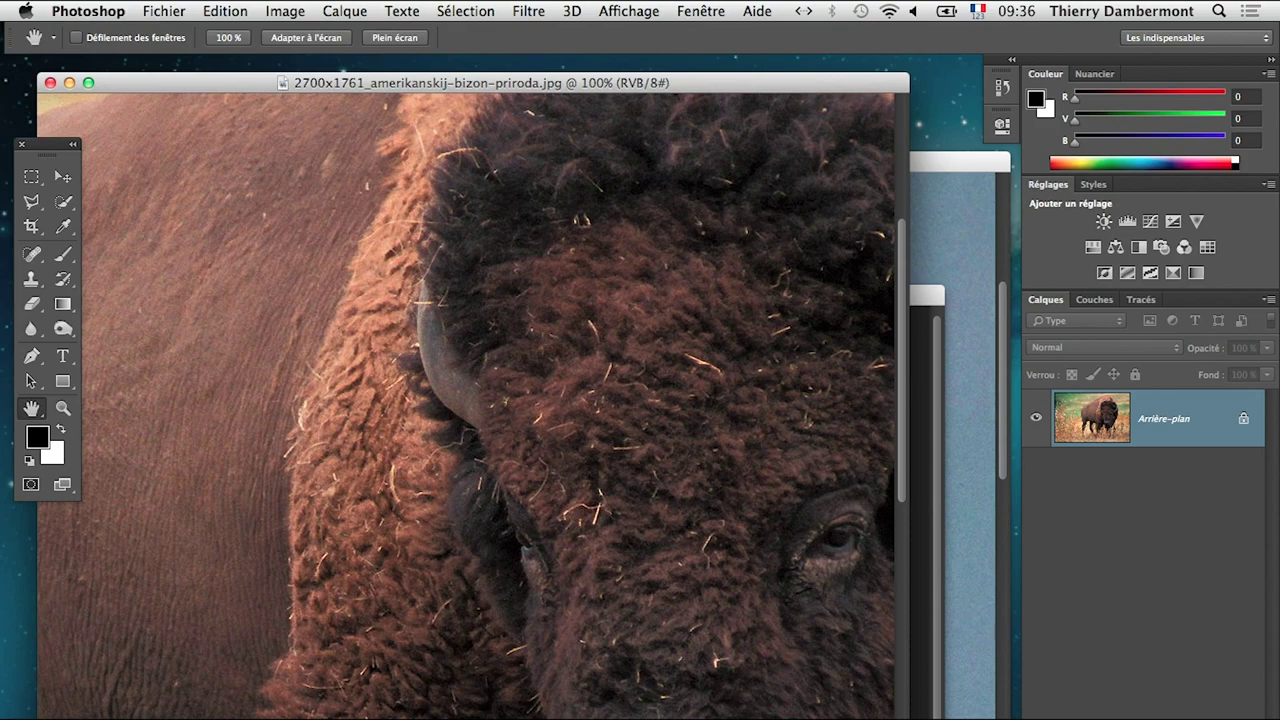
- Bring the bald_eagle.png window forward and check its pixel size and resolution
key(ctrl+Tab)
drag(344, 294, 349, 160)
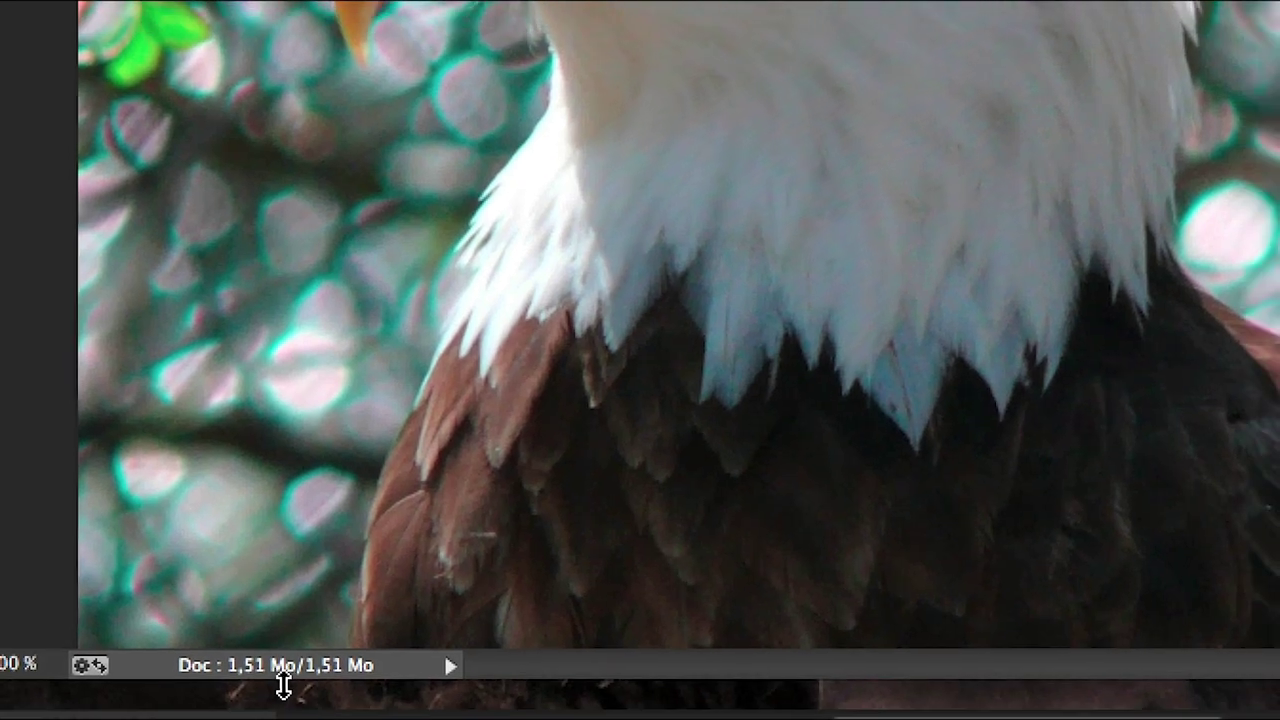
alt+click(288, 681)
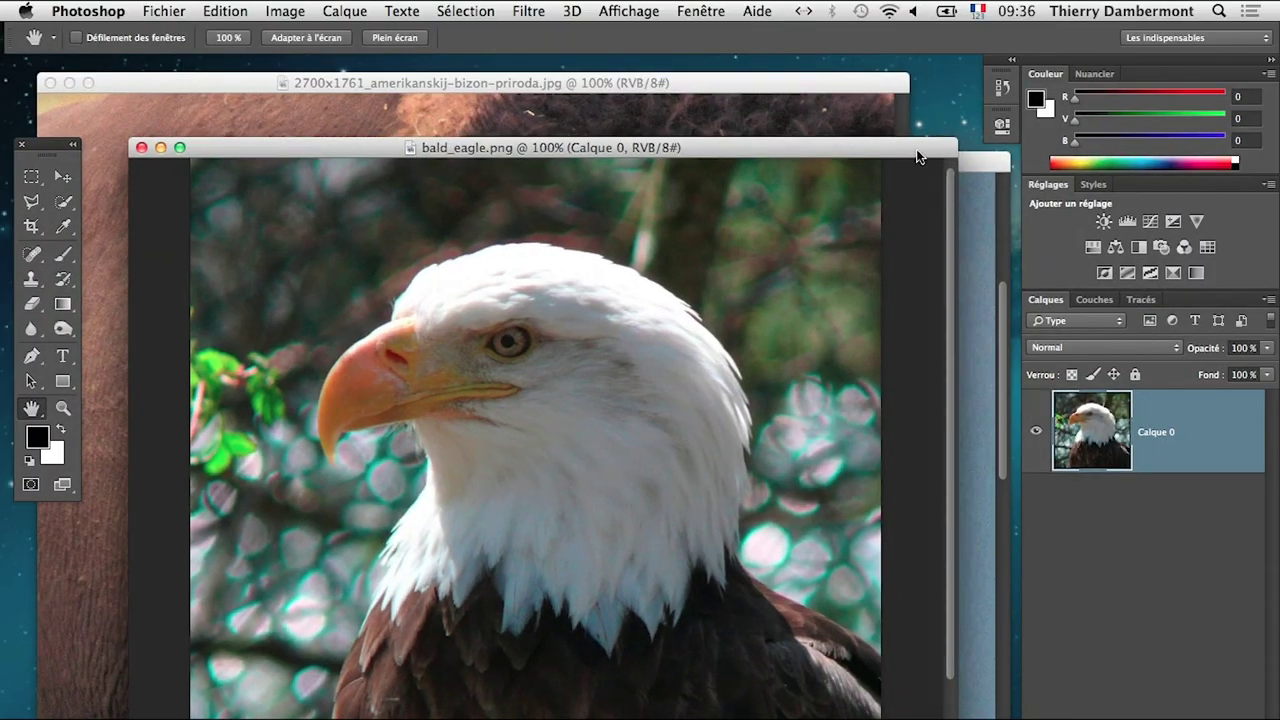
- Check cheetah.jpg's size, 3000 × 2004 pixels at 300 ppi, then return to InDesign
drag(918, 149, 818, 290)
click(957, 162)
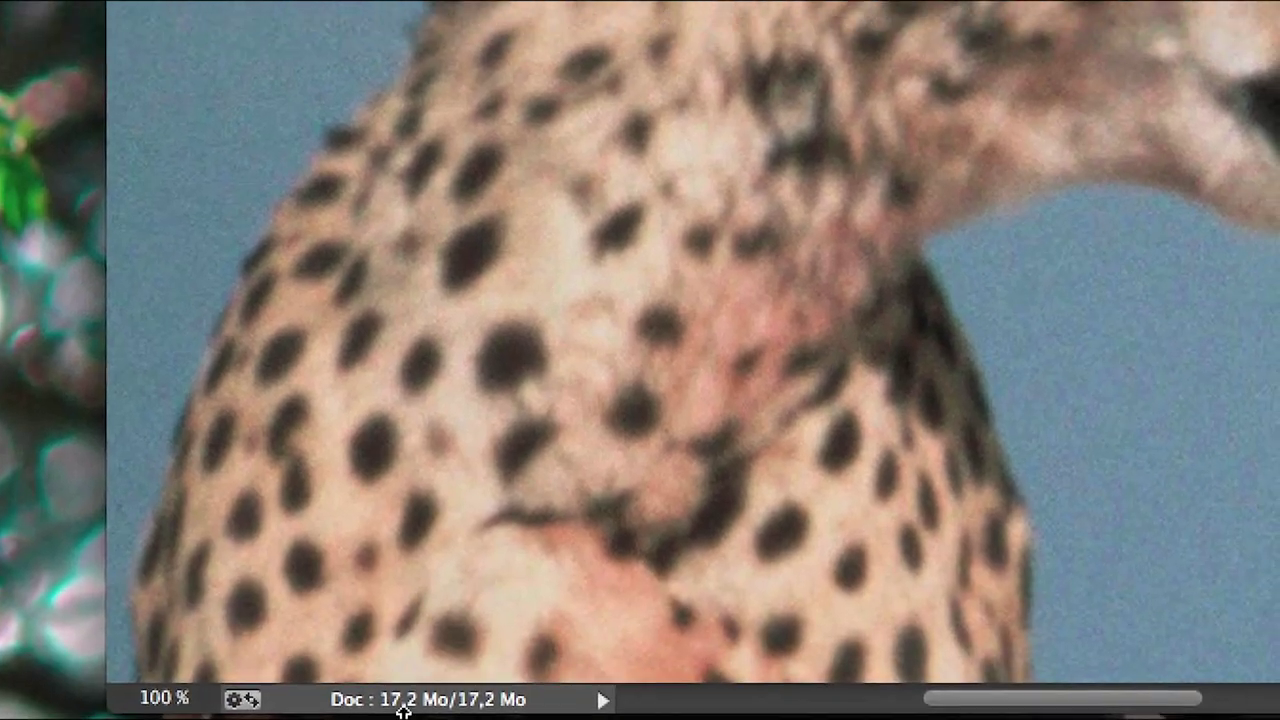
click(300, 700)
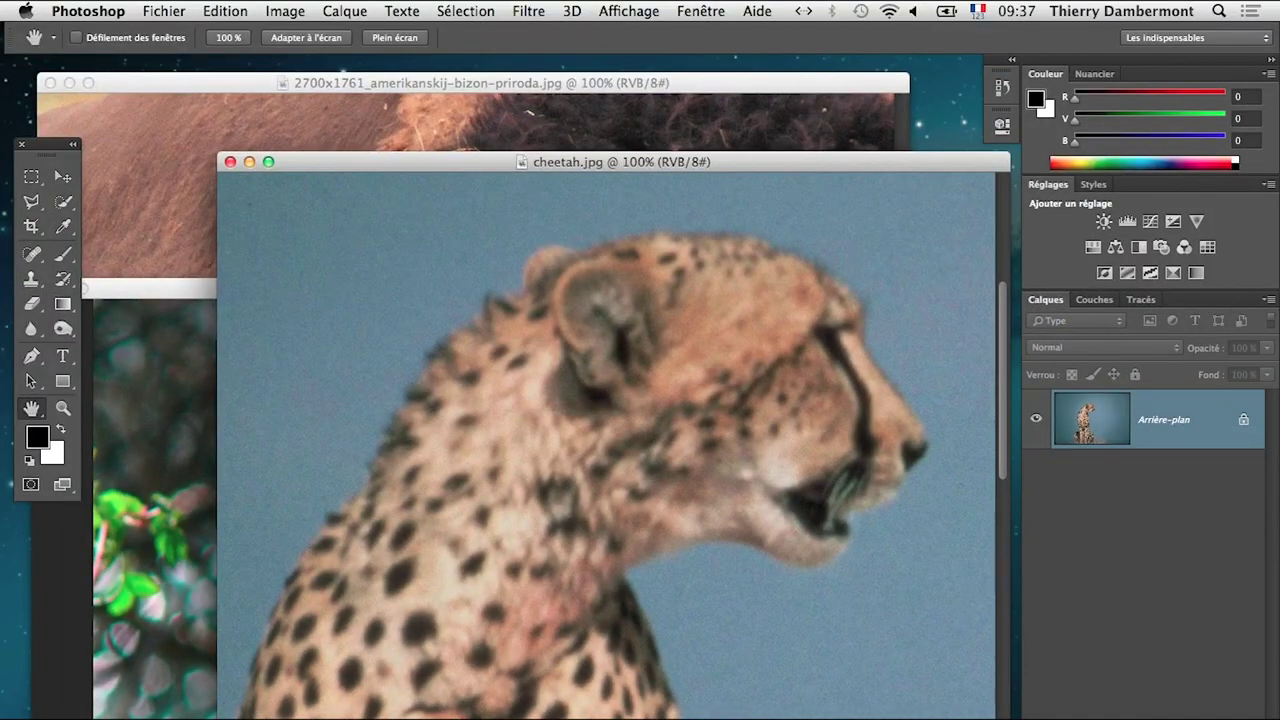
key(super+Tab)
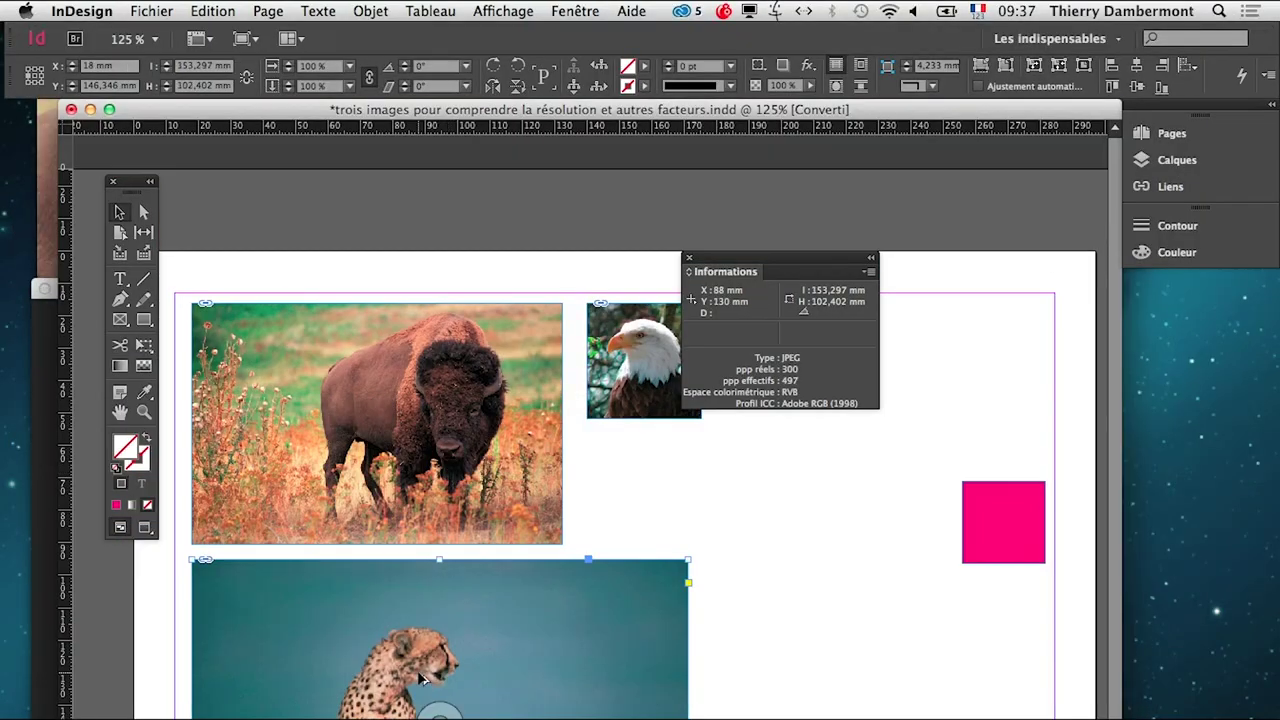
- Drag the Info panel down beside the cheetah frame, then switch to Photoshop
drag(750, 268, 710, 623)
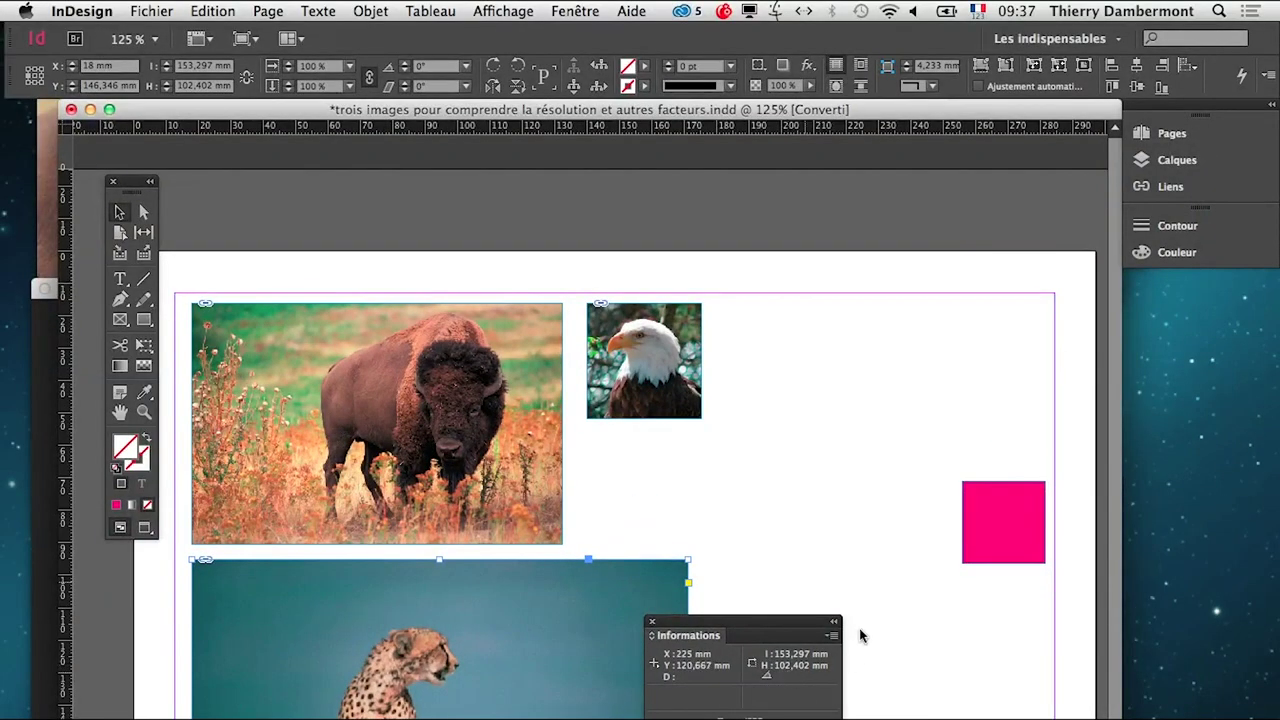
key(super+Tab)
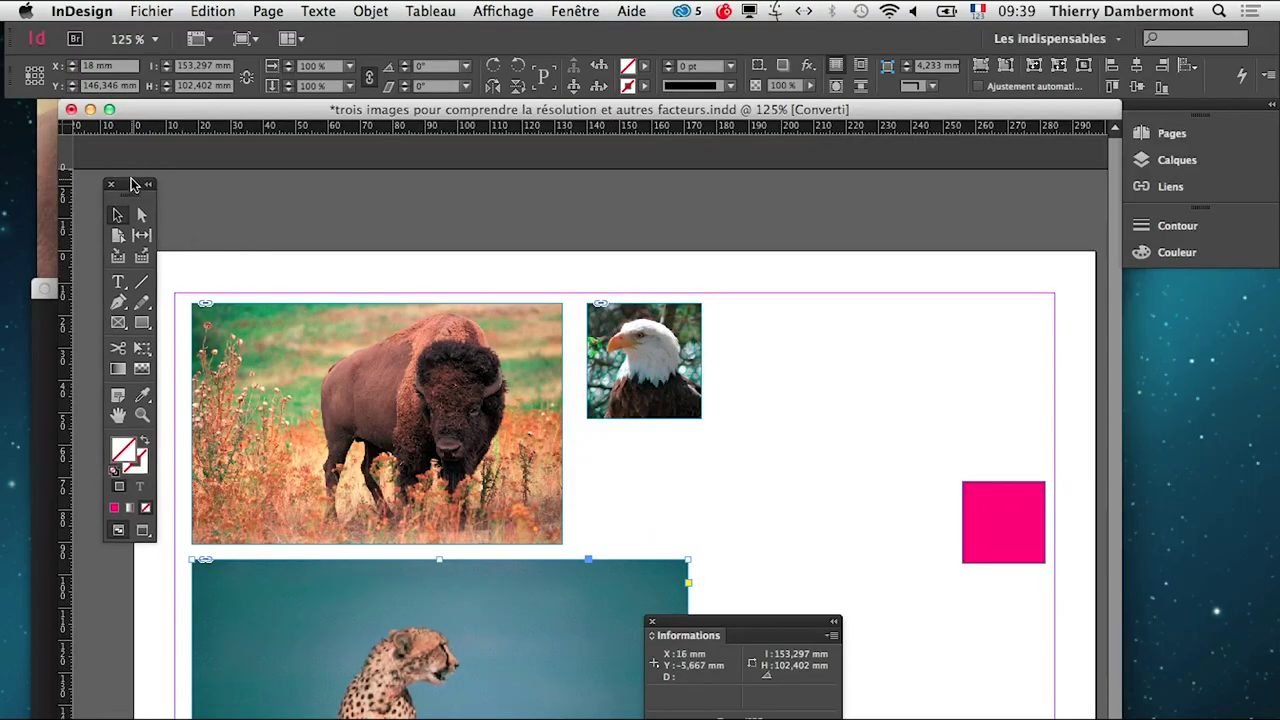
- Nudge the tools palette down and place the Info panel beside the eagle photo
drag(150, 185, 144, 217)
drag(688, 635, 785, 312)
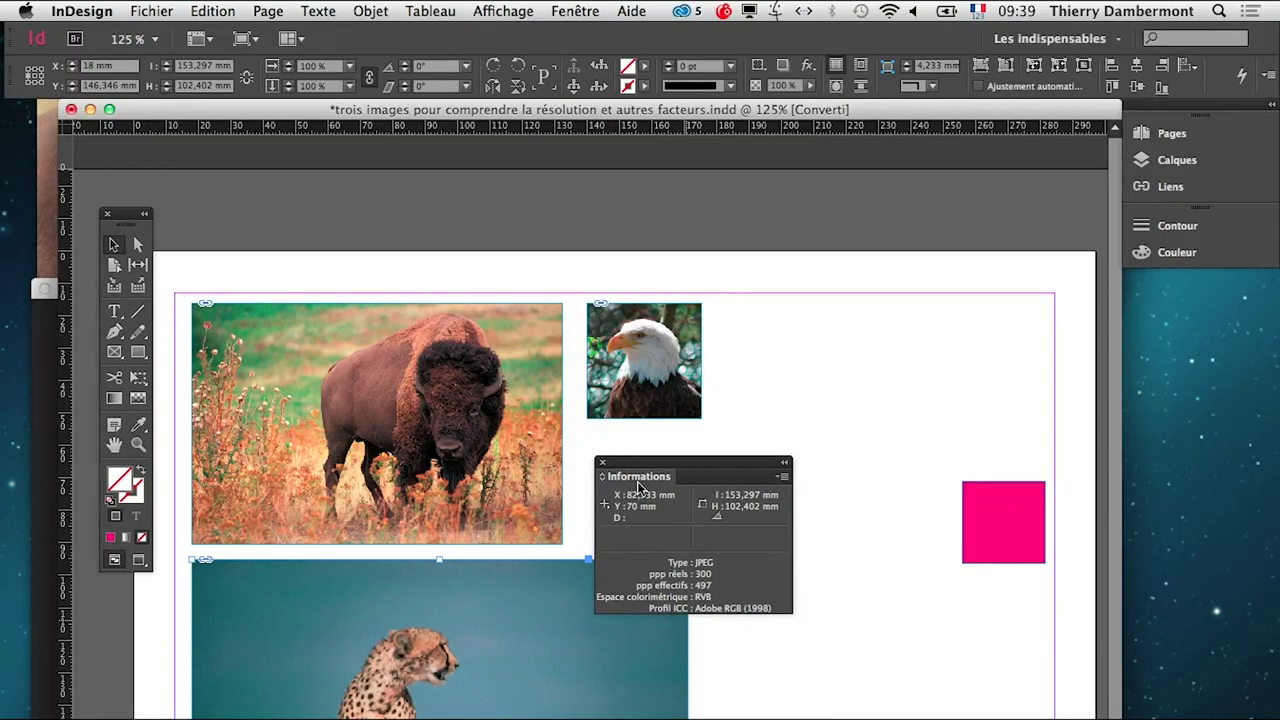
drag(700, 588, 771, 307)
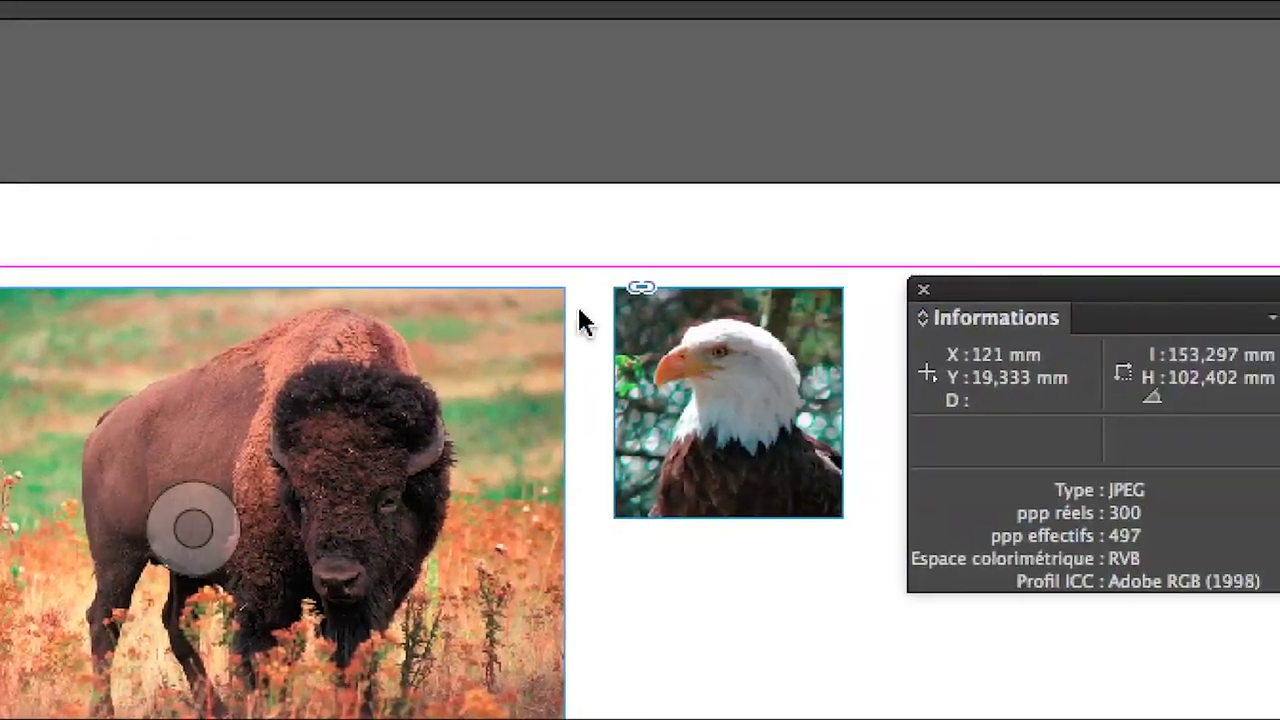
- Try shortening the eagle frame from its top, then undo it so it stays 35,557 mm tall
click(605, 322)
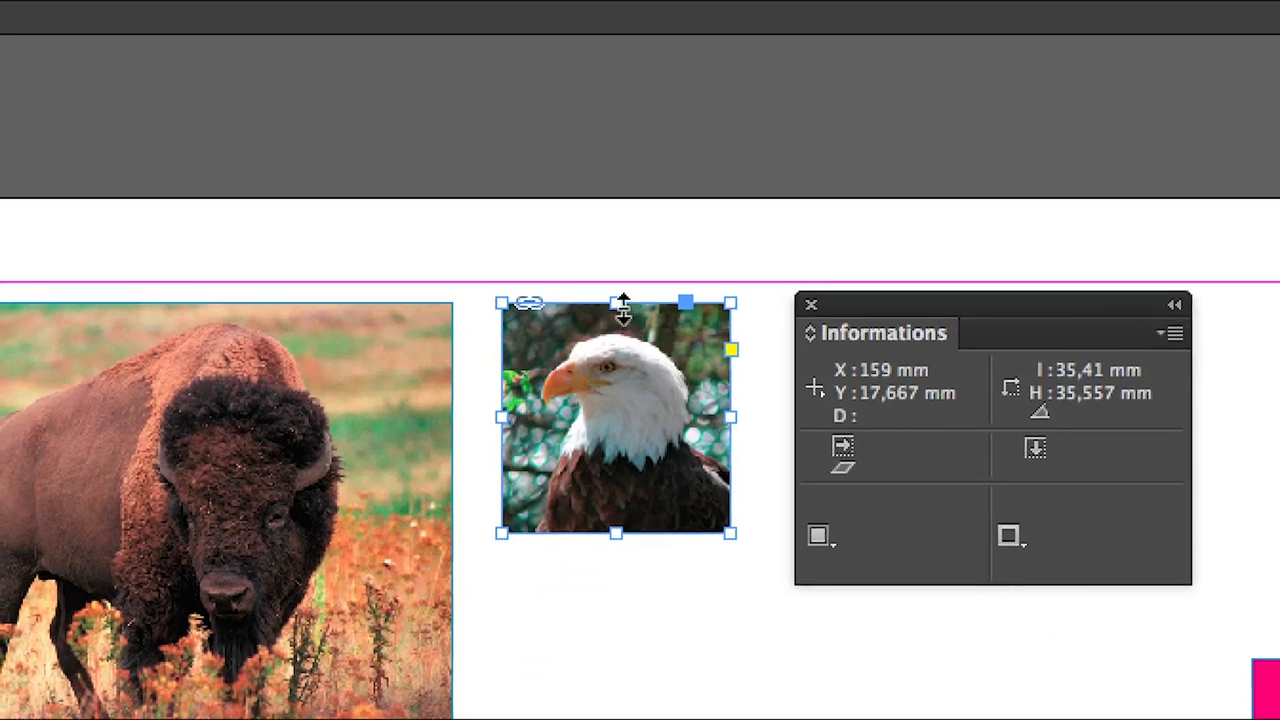
drag(620, 295, 621, 333)
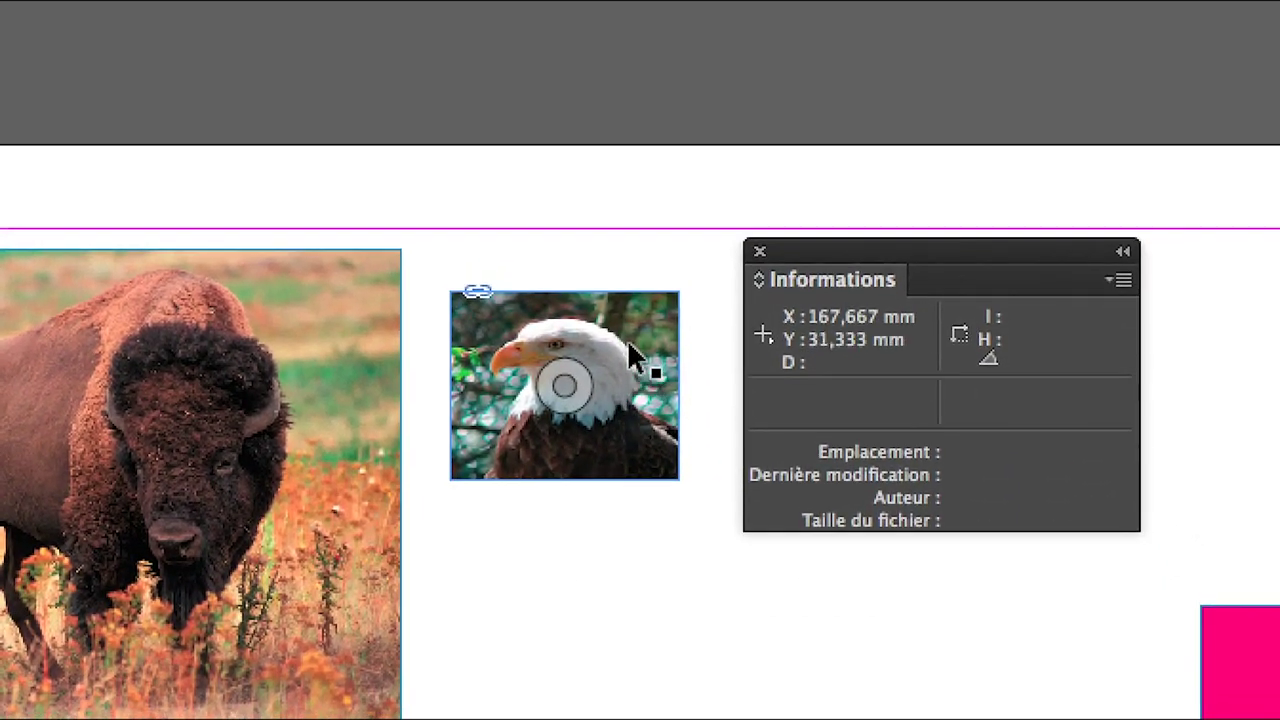
click(632, 352)
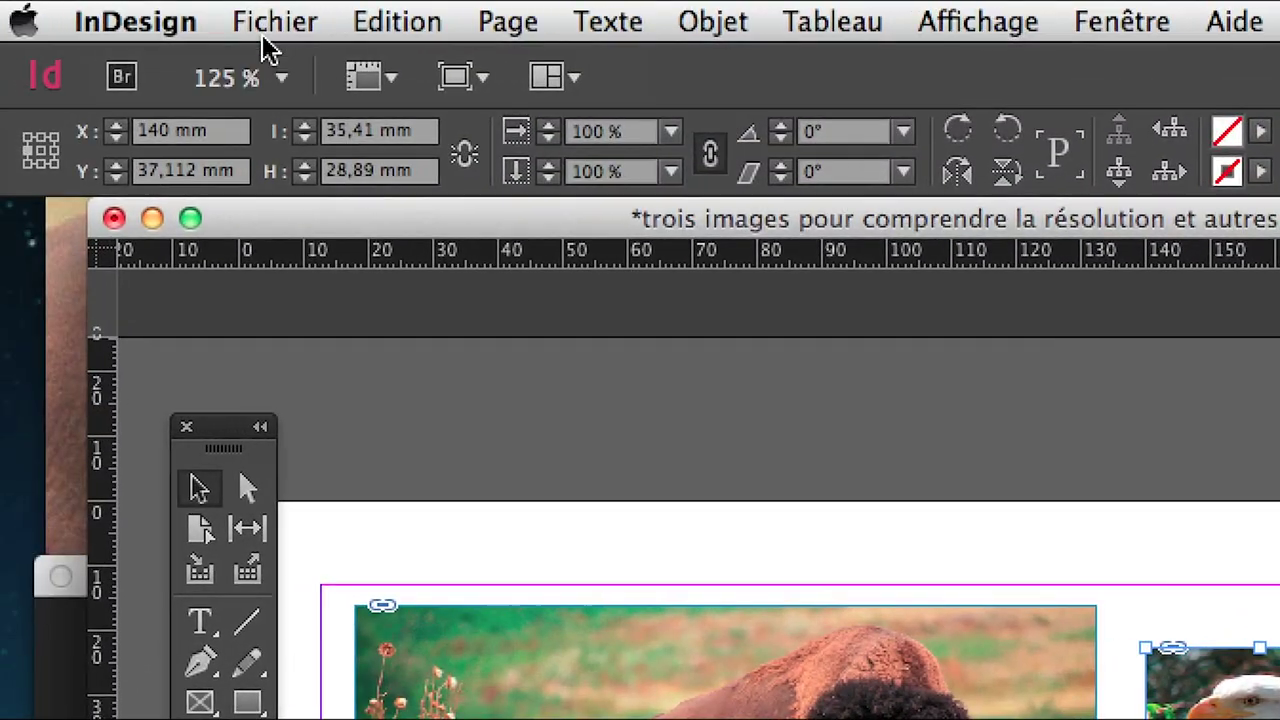
click(397, 22)
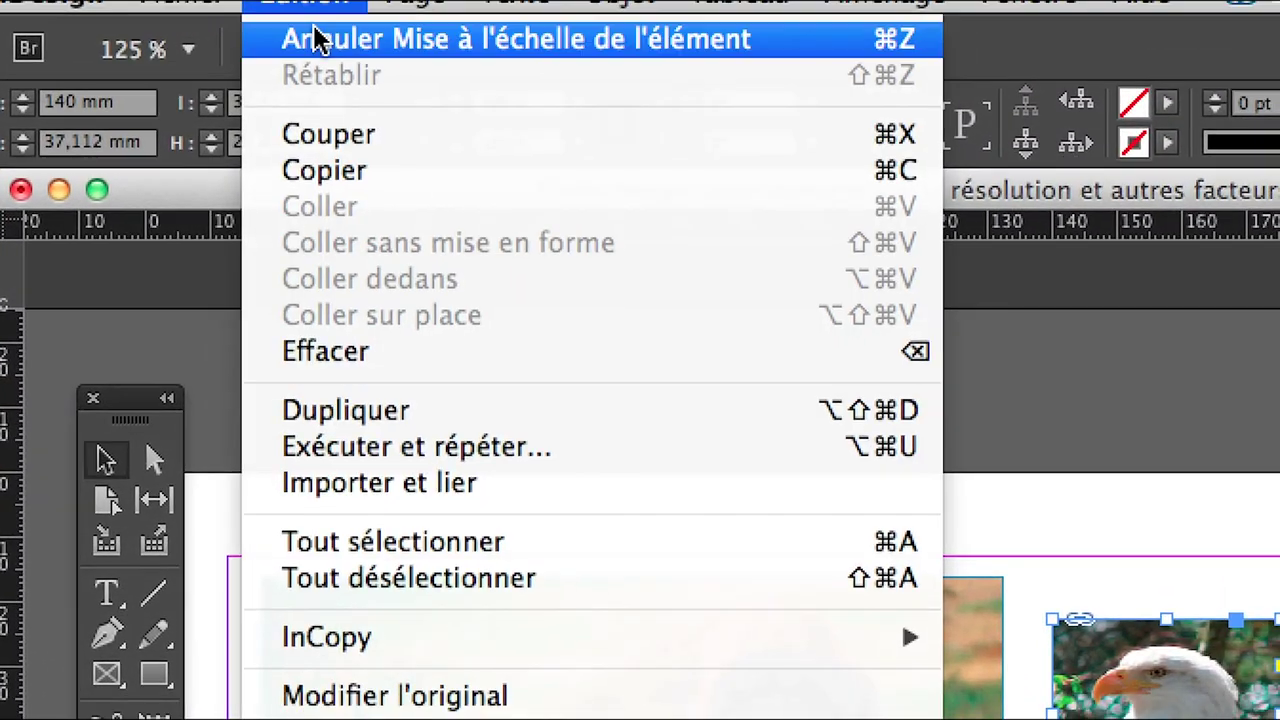
click(400, 67)
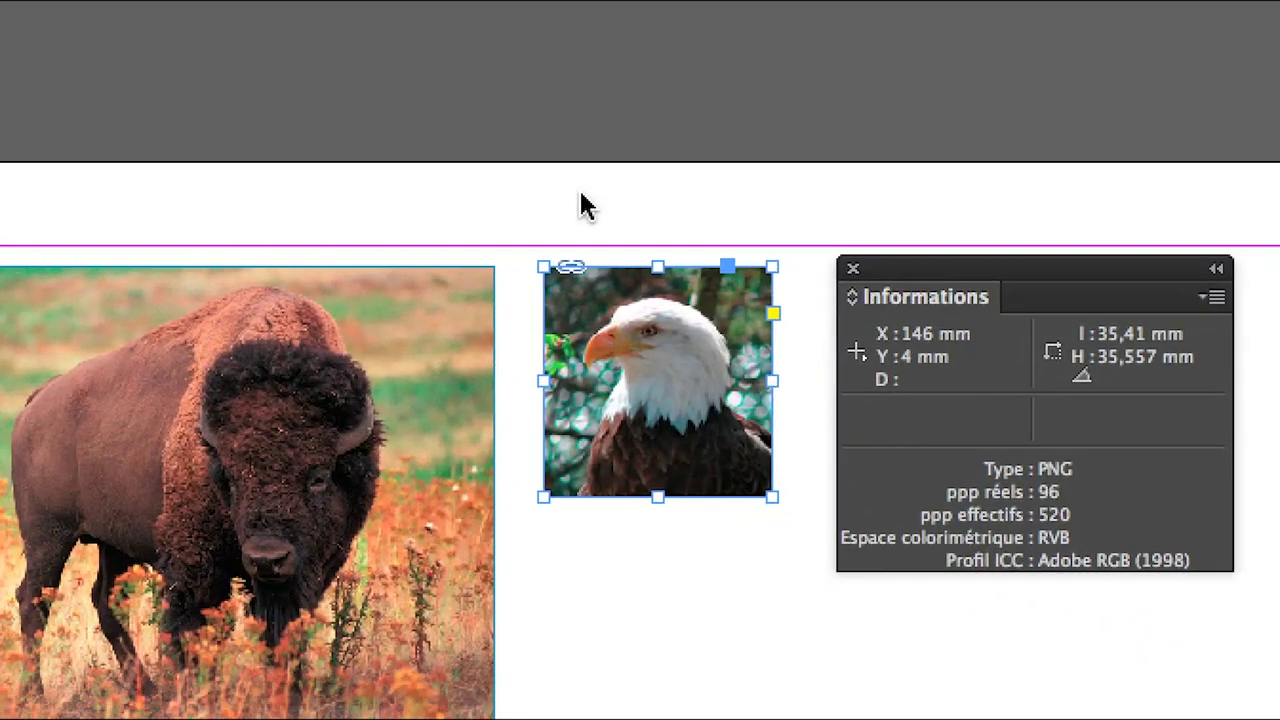
click(585, 205)
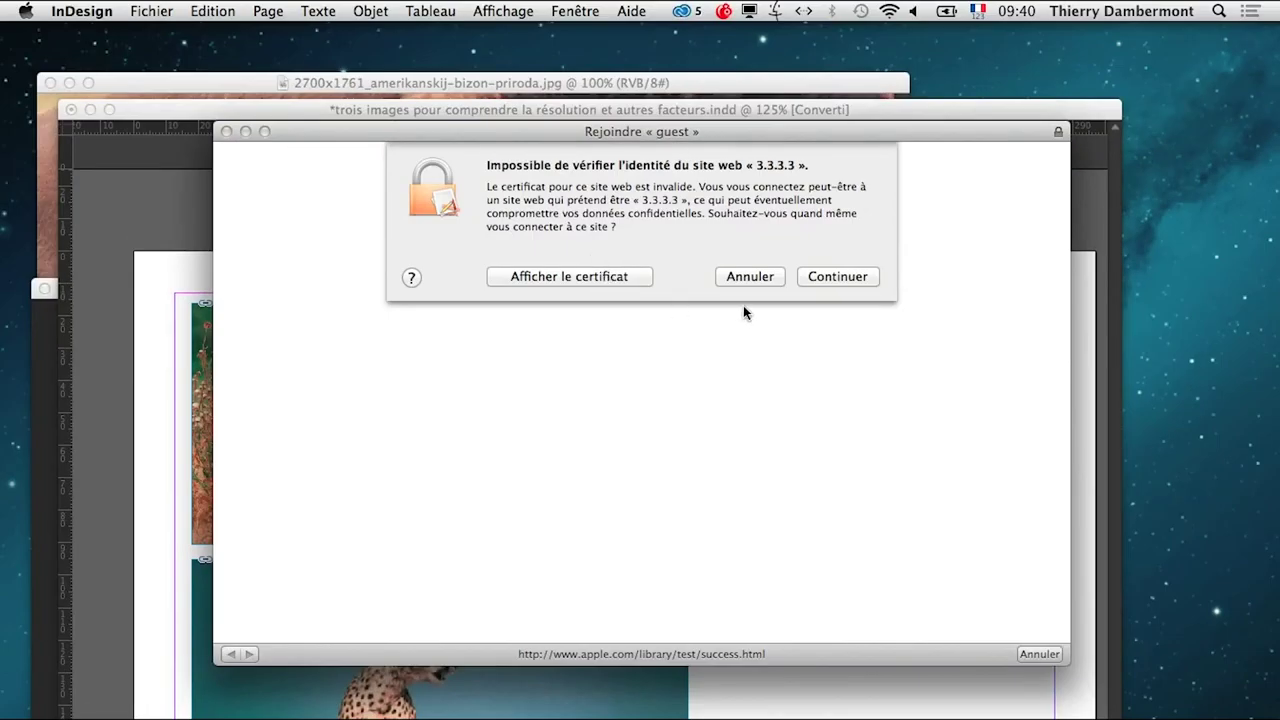
- Dismiss the guest network warning and scale the eagle photo to about 35.7 × 35.9 mm (515 ppi)
click(749, 277)
click(226, 131)
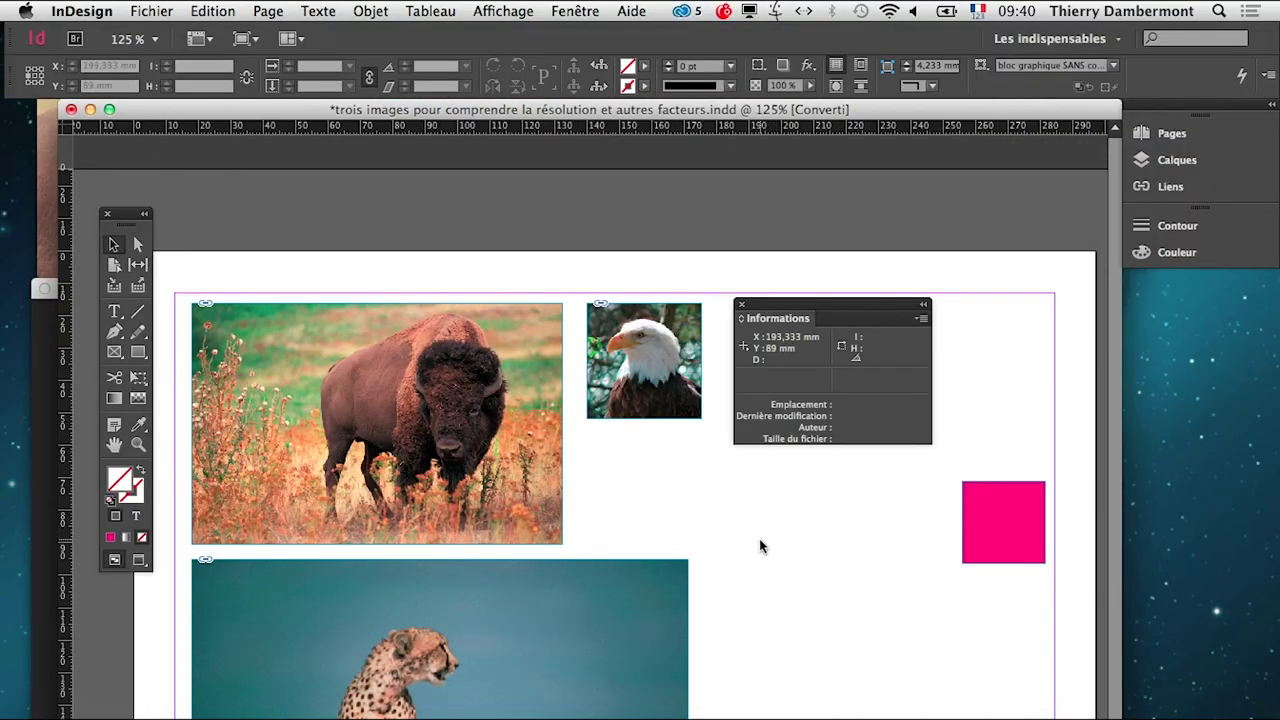
mouse_move(644, 360)
click(648, 405)
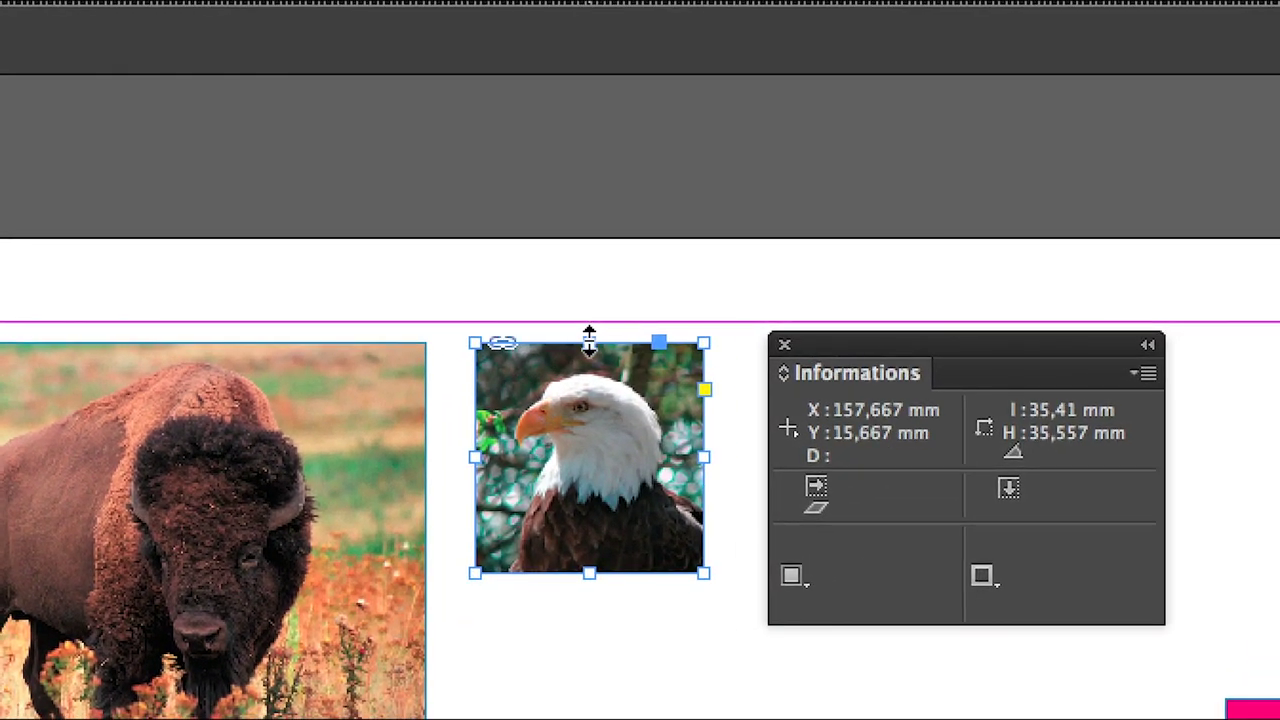
mouse_move(589, 340)
mouse_down()
mouse_move(598, 375)
mouse_move(598, 347)
mouse_up()
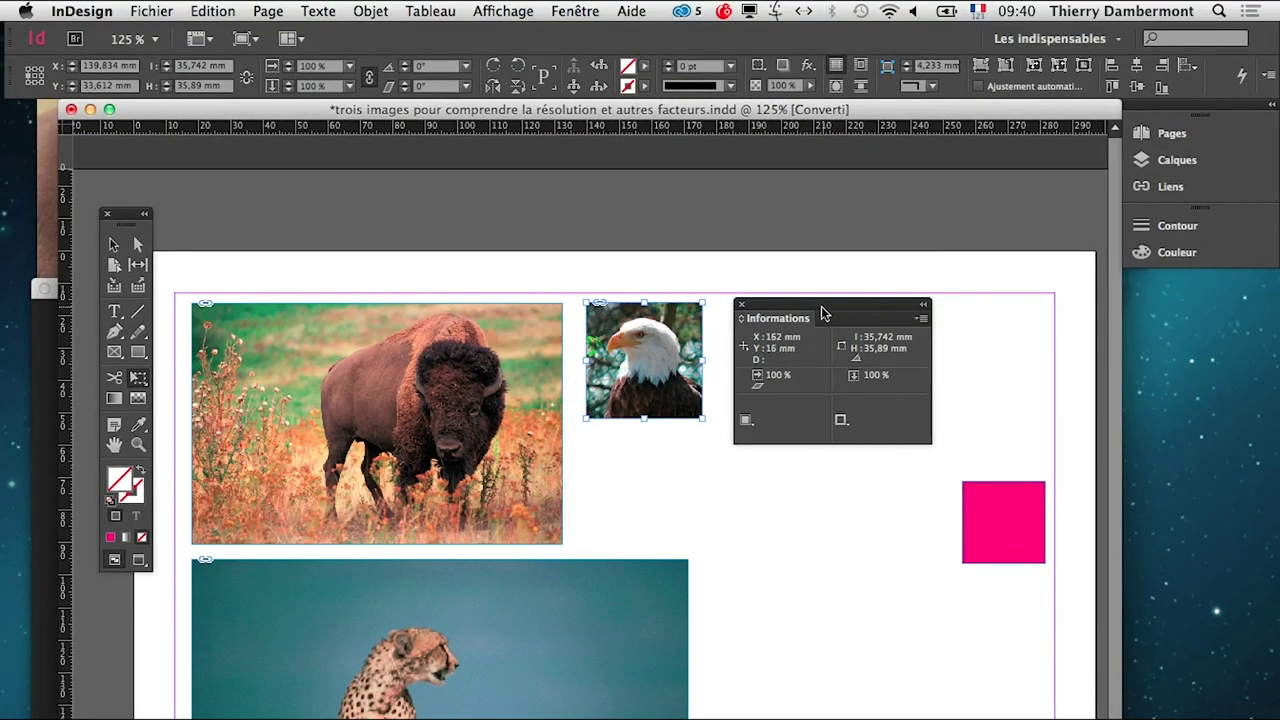
- Move the Info panel up and right, deselect the eagle, and return to Photoshop
drag(822, 314, 911, 232)
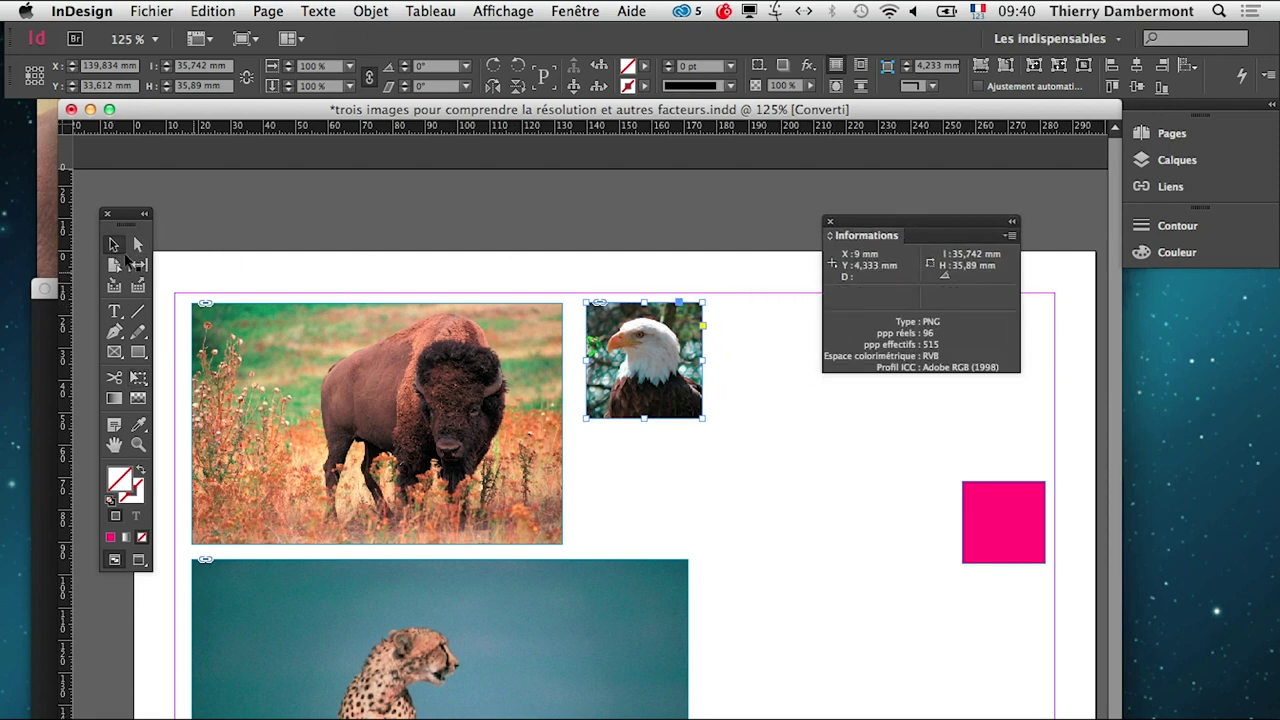
click(720, 471)
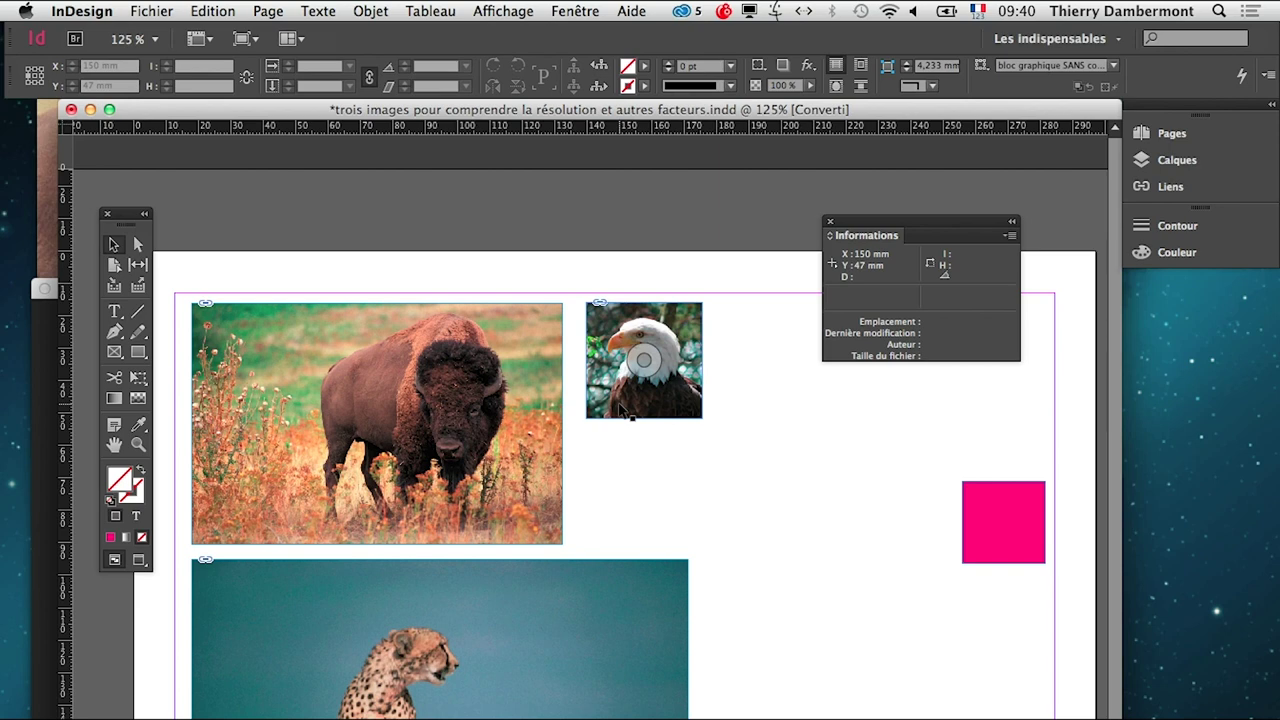
key(super+Tab)
key(super+Tab)
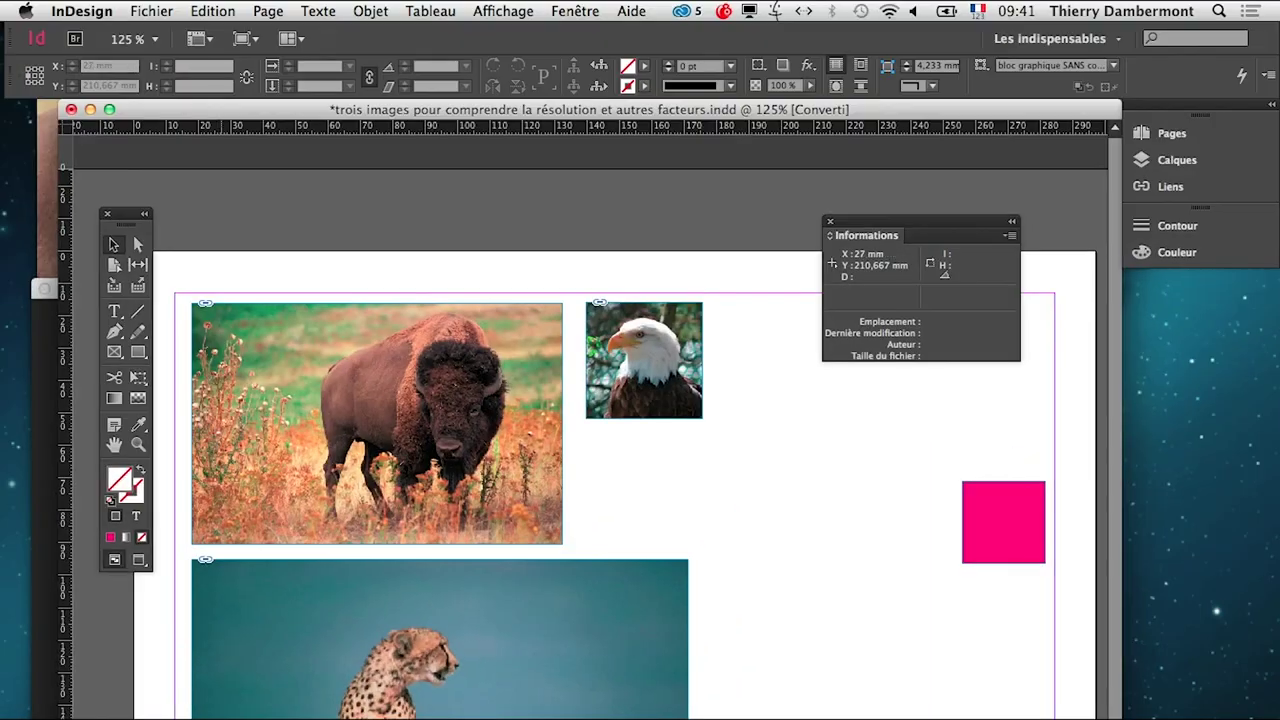
key(super+Tab)
- Bring the bison photo window forward, shift it slightly right, and open the Image menu
click(446, 497)
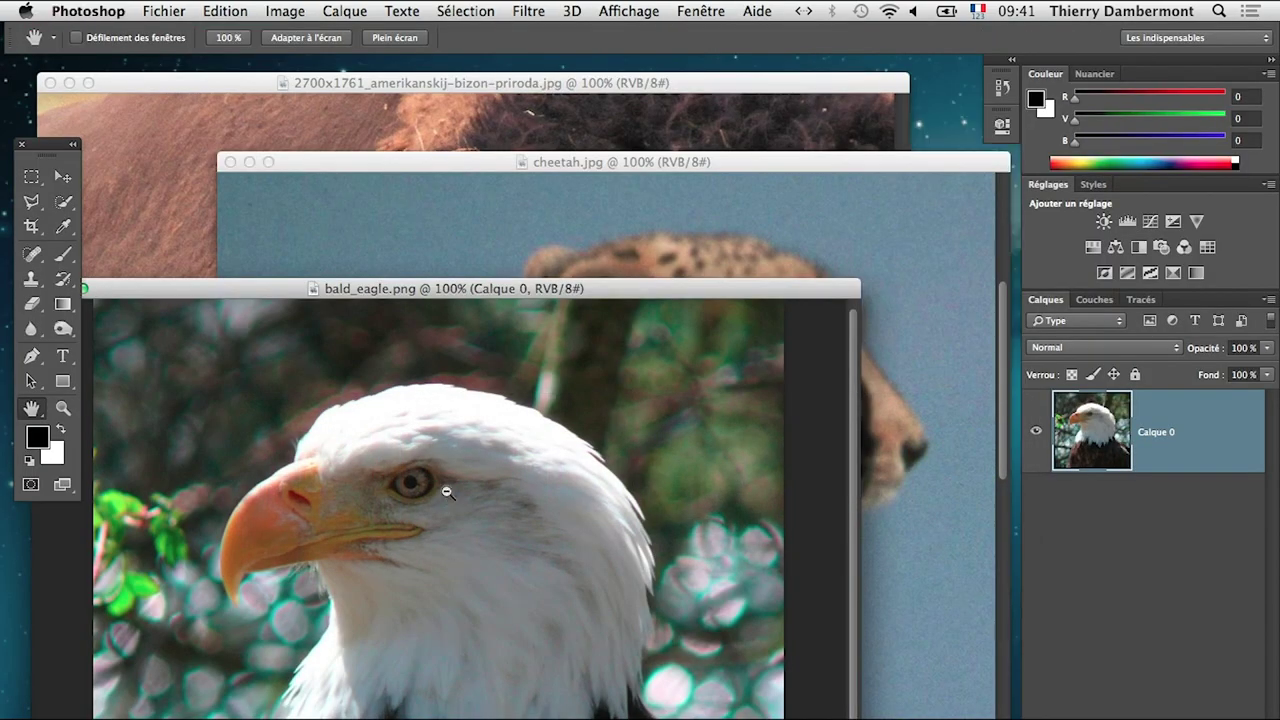
click(455, 84)
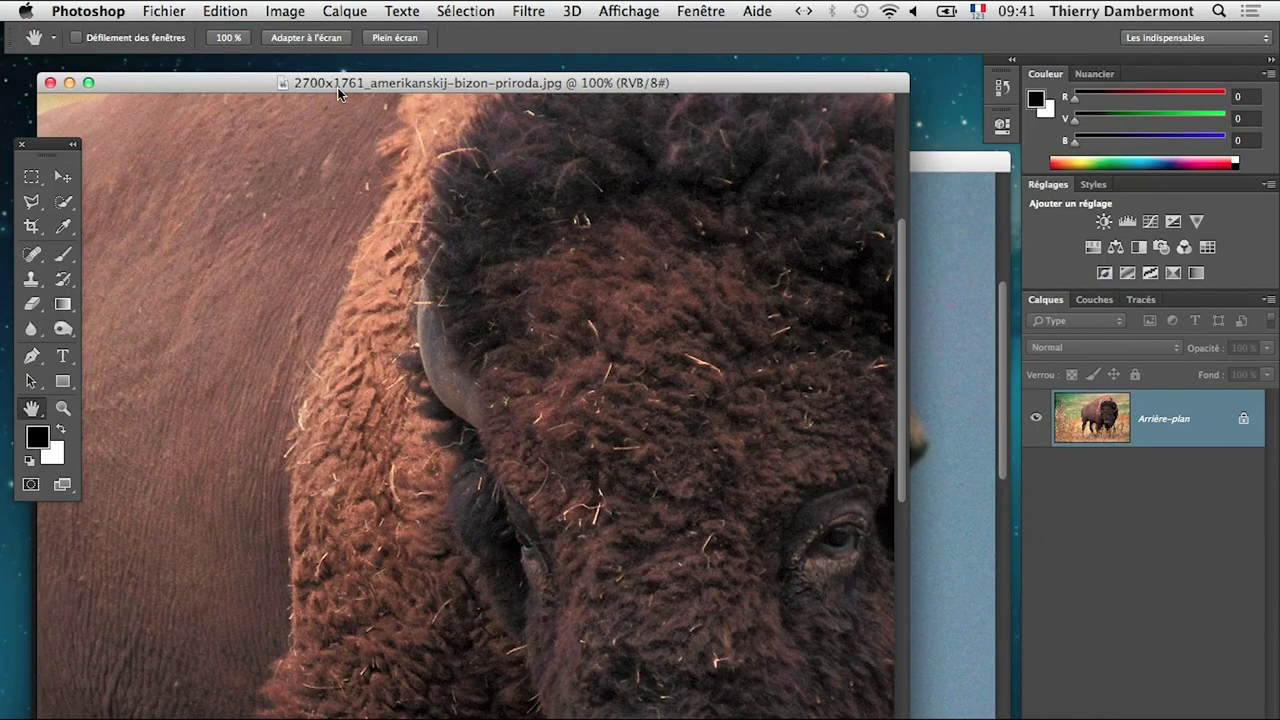
drag(337, 87, 408, 79)
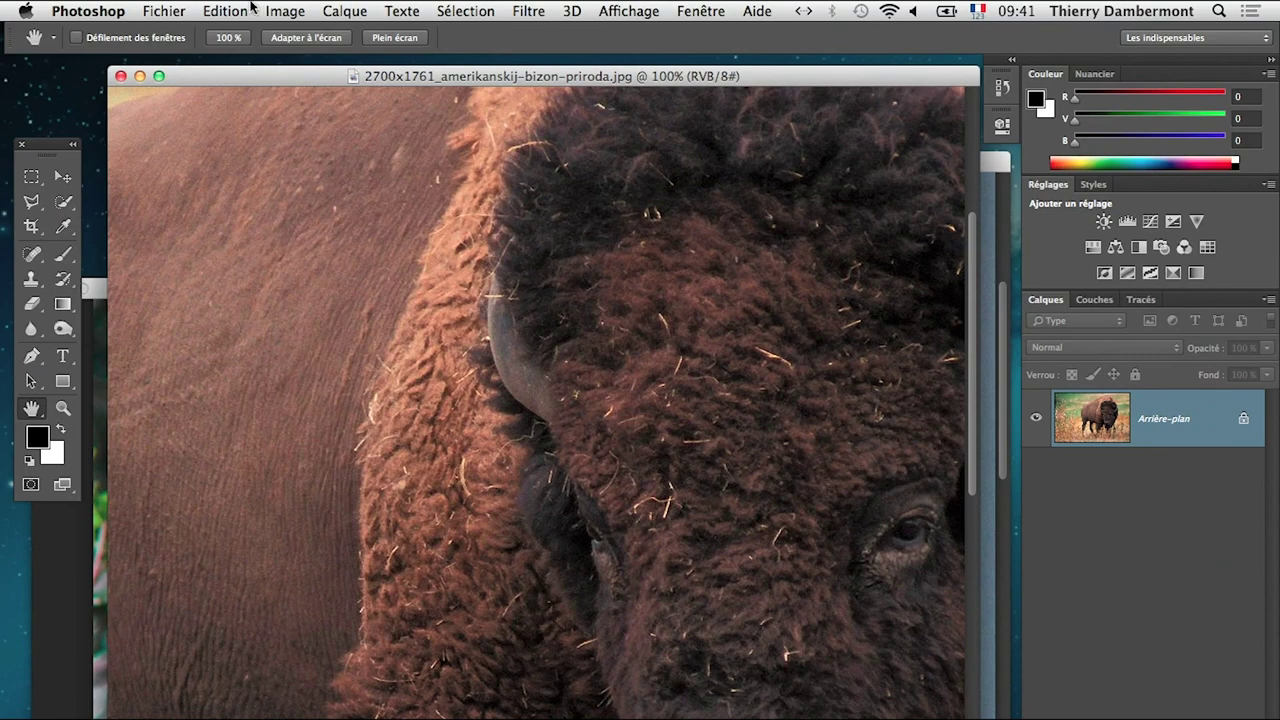
click(284, 11)
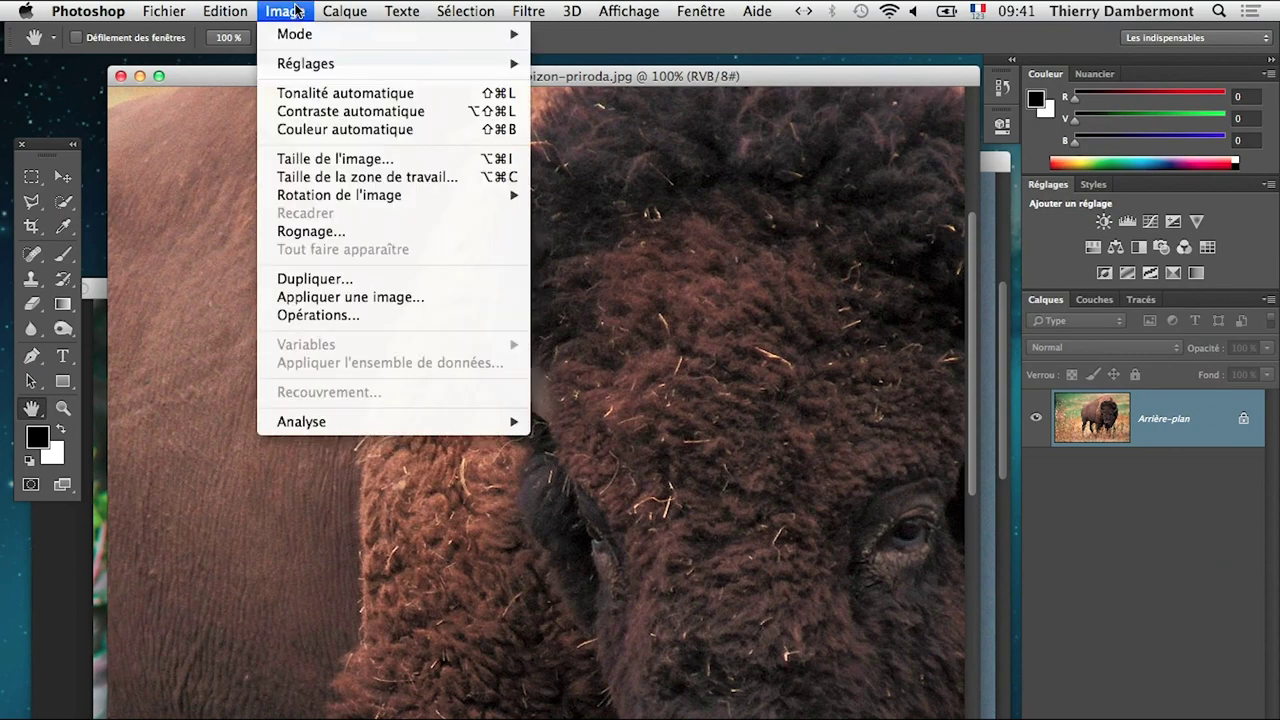
- In Image Size, turn off resampling and show width and height in centimetres
click(333, 165)
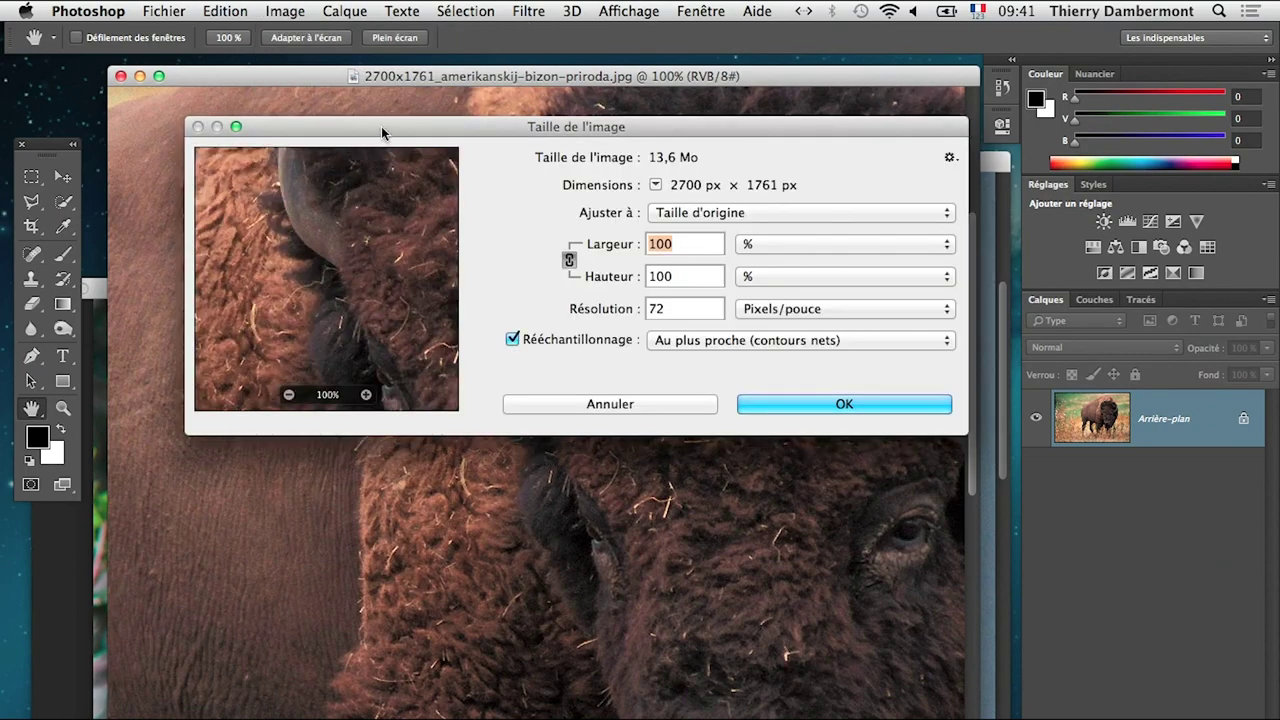
drag(381, 126, 334, 186)
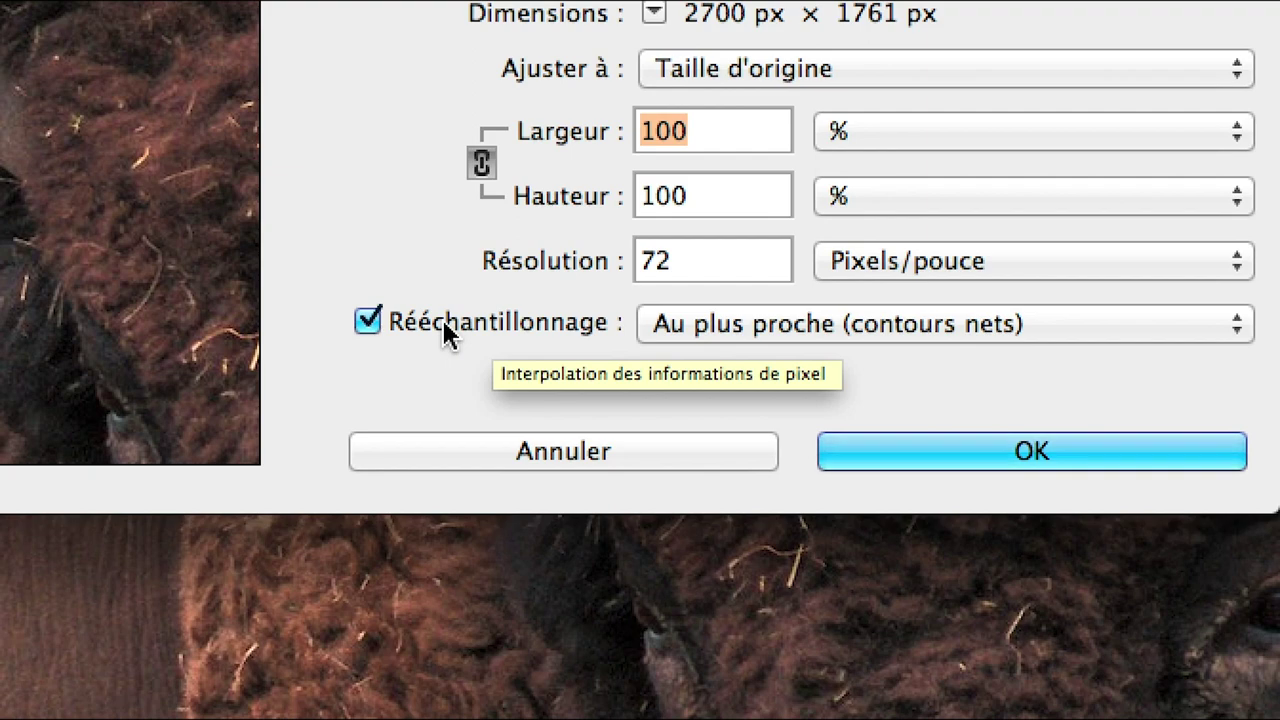
click(443, 322)
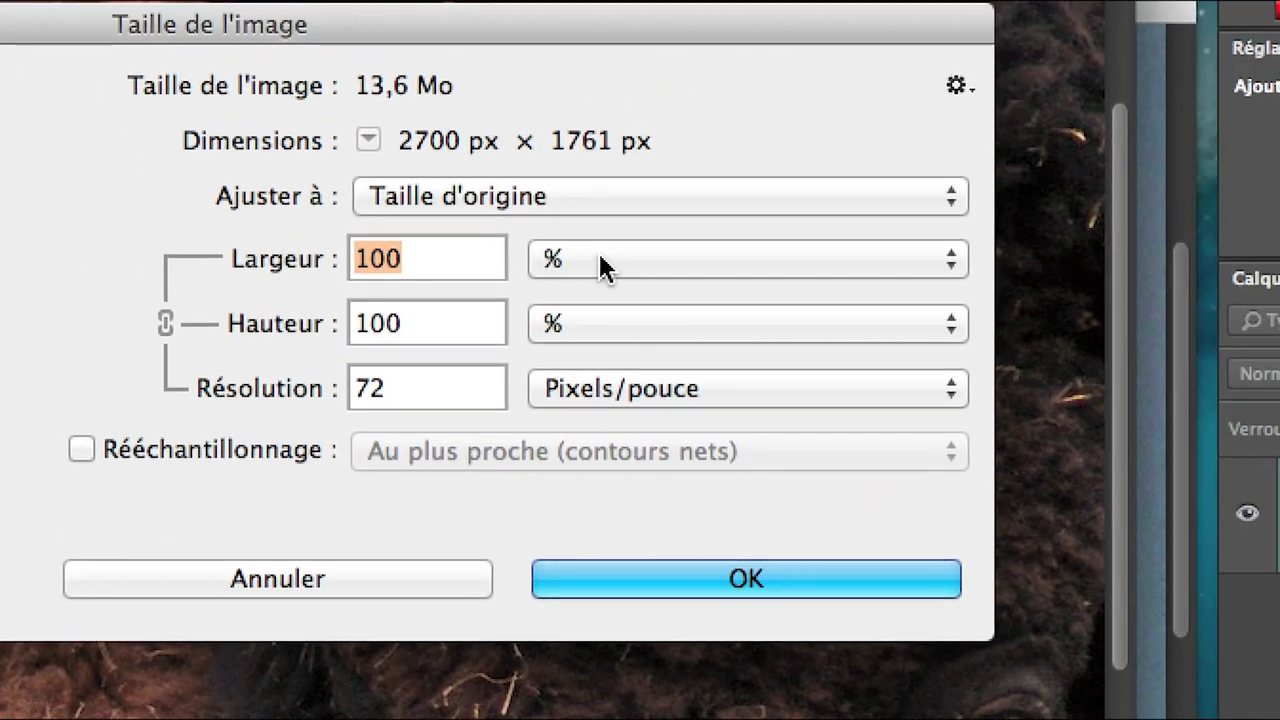
click(601, 266)
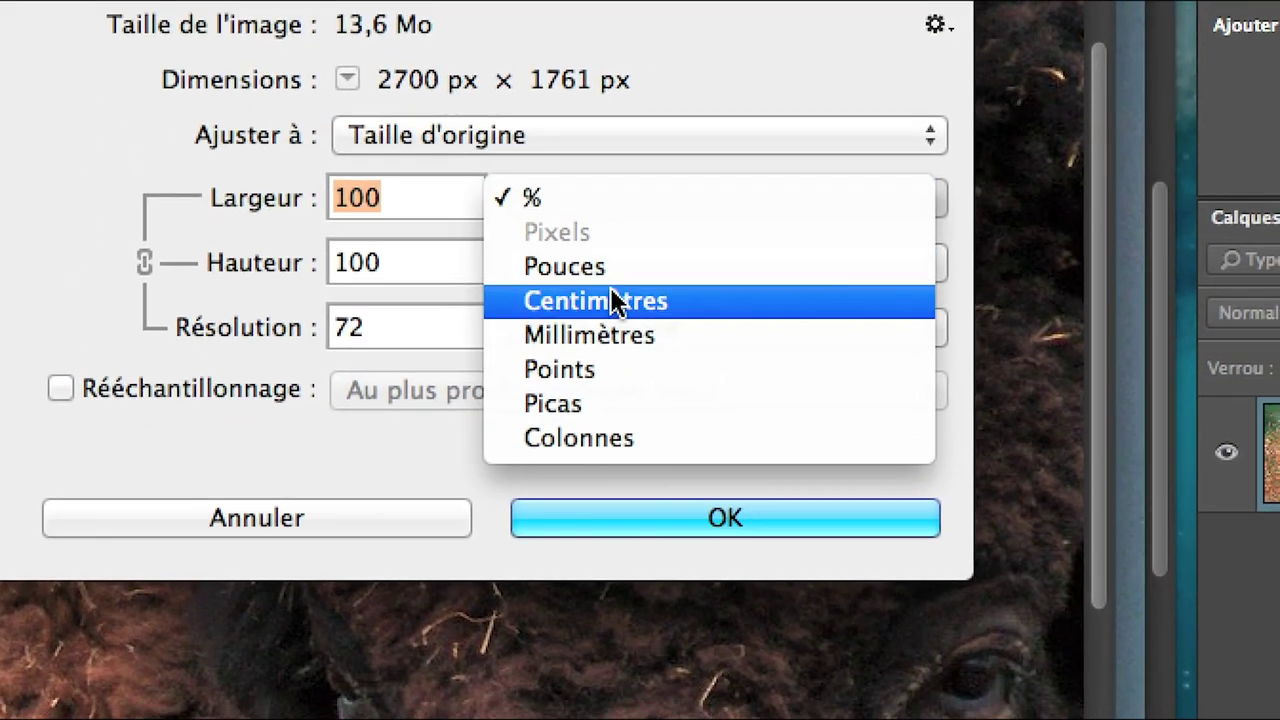
click(612, 296)
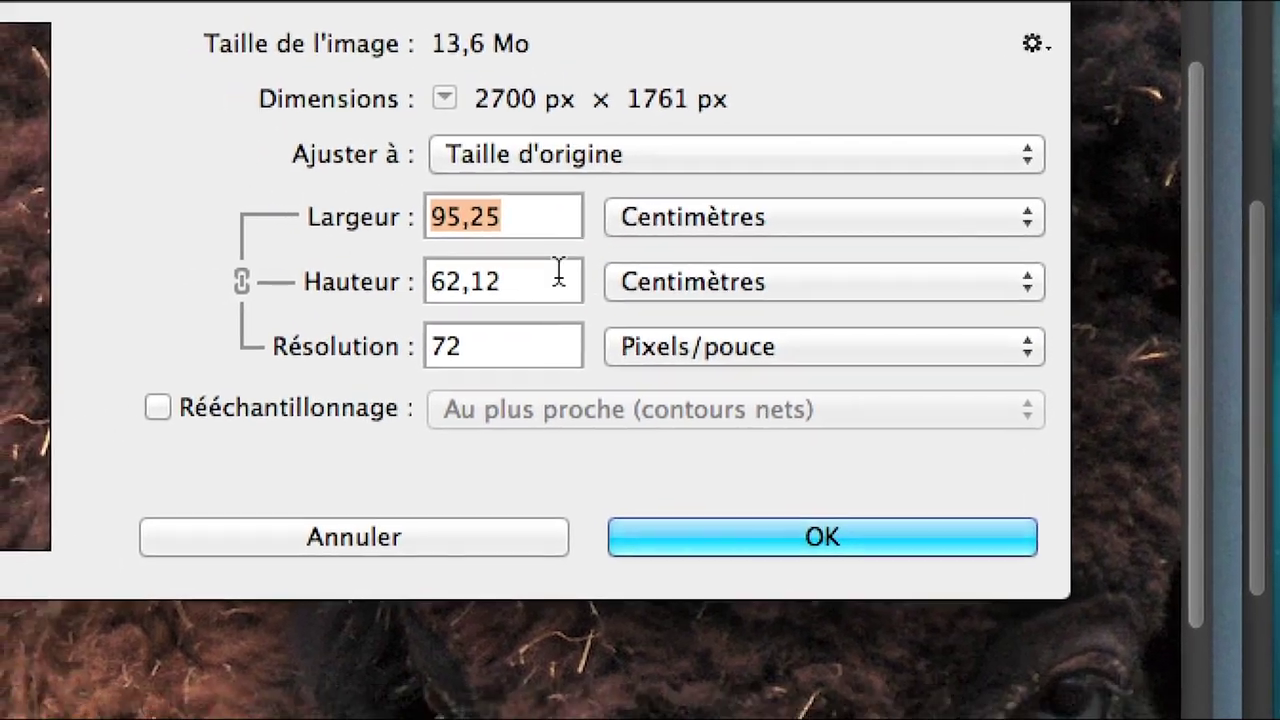
- Switch the resolution unit to pixels per centimetre and back to pixels per inch
double_click(378, 344)
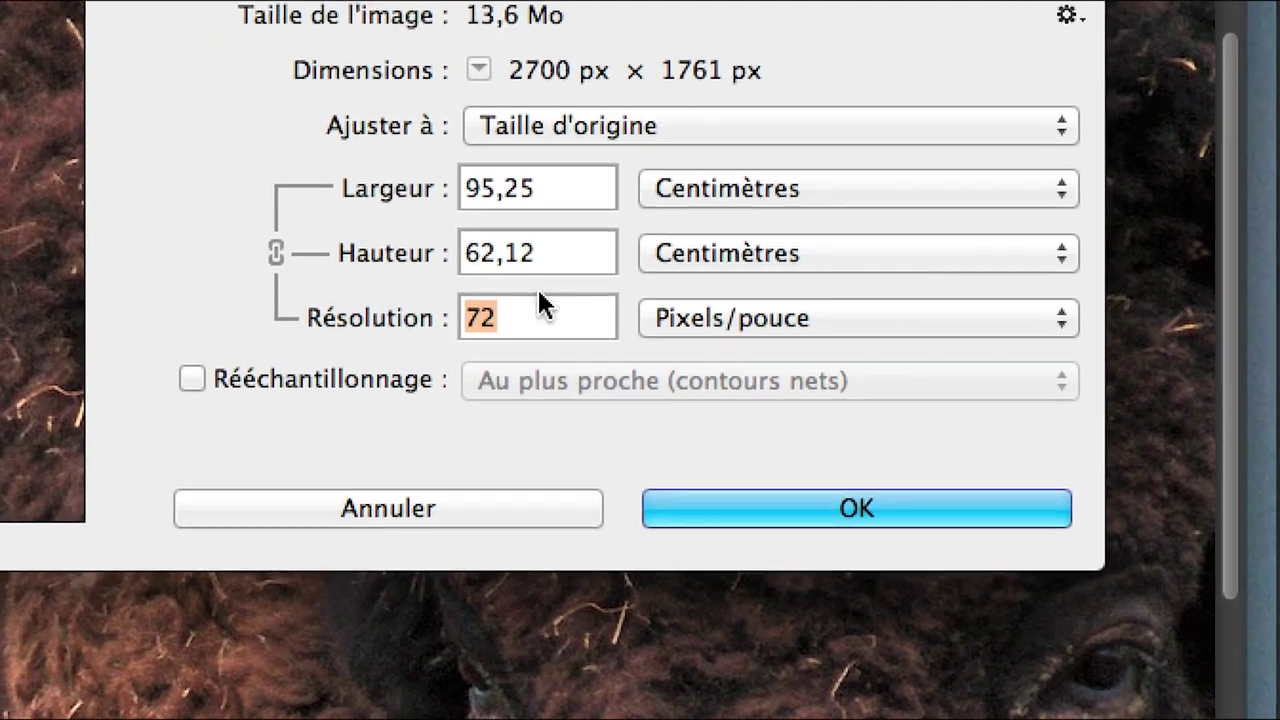
double_click(520, 230)
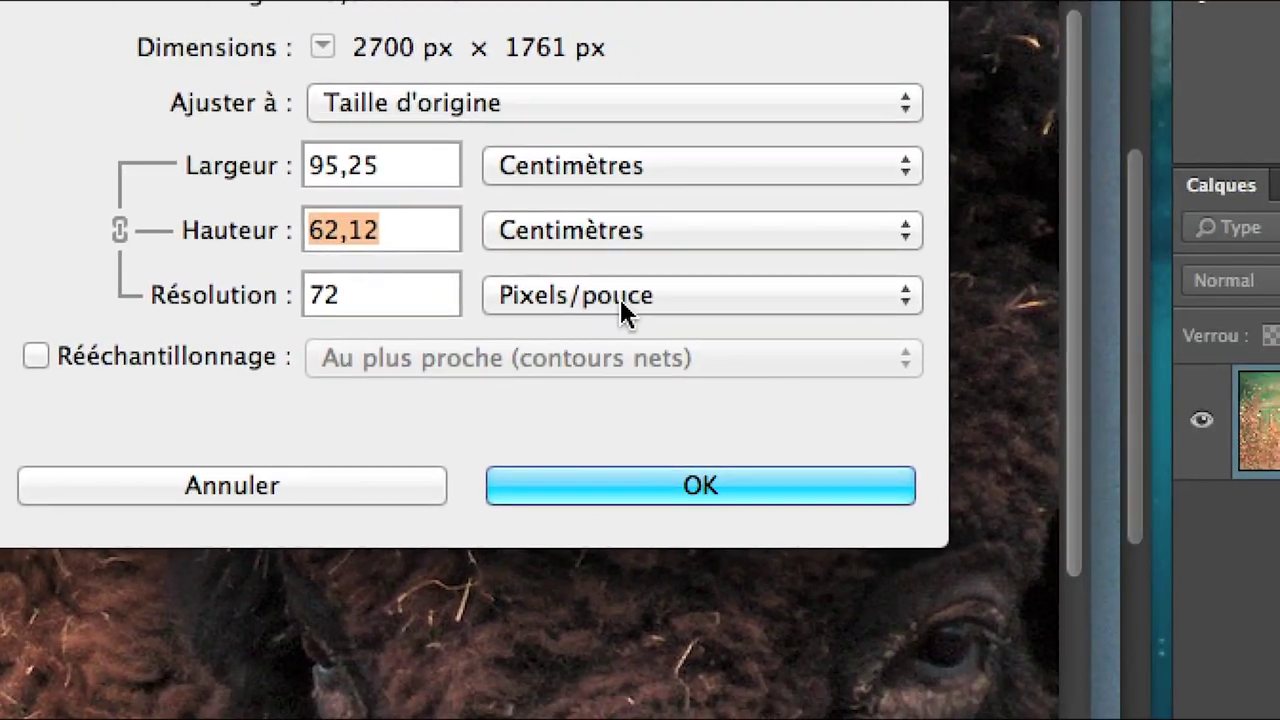
click(840, 338)
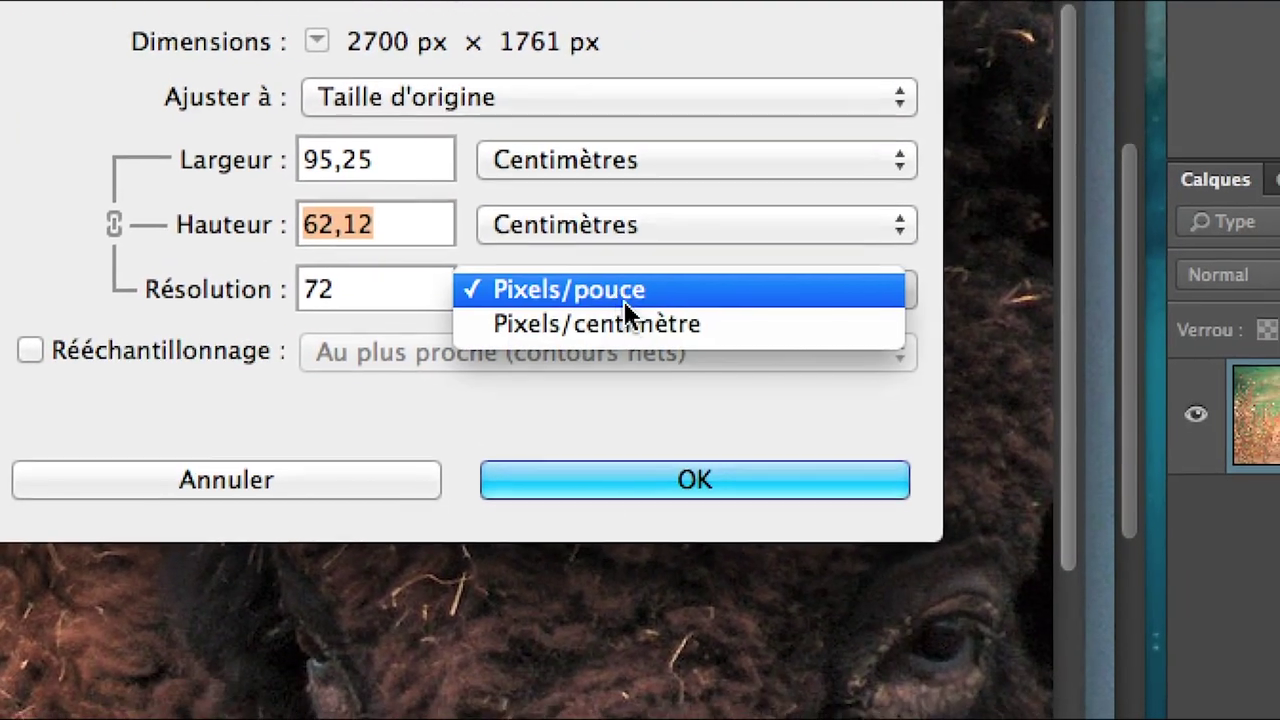
click(632, 318)
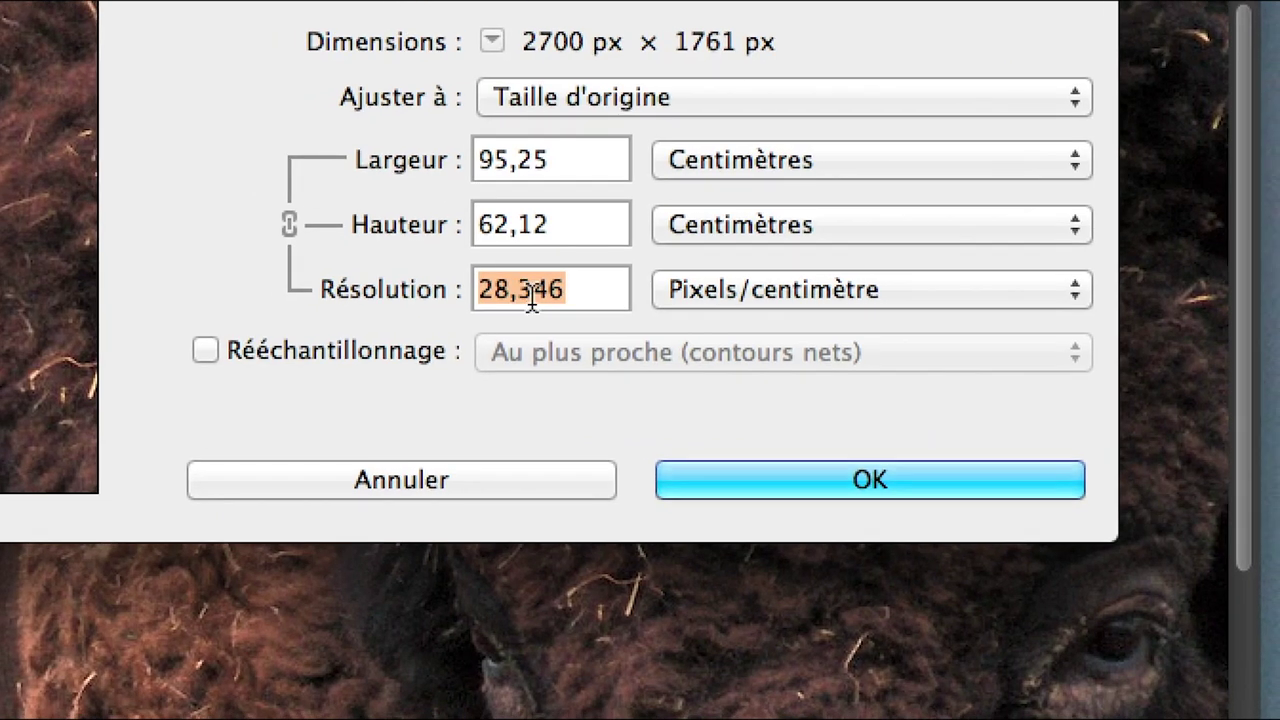
key(alt)
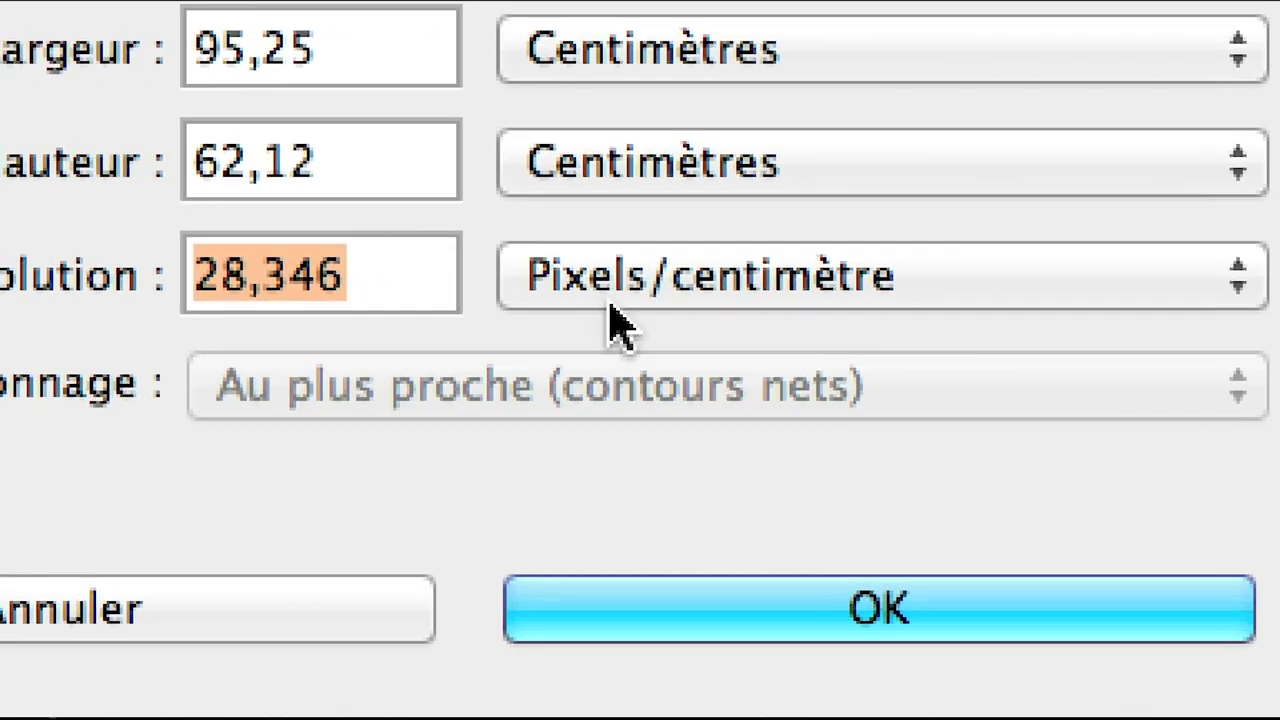
click(860, 295)
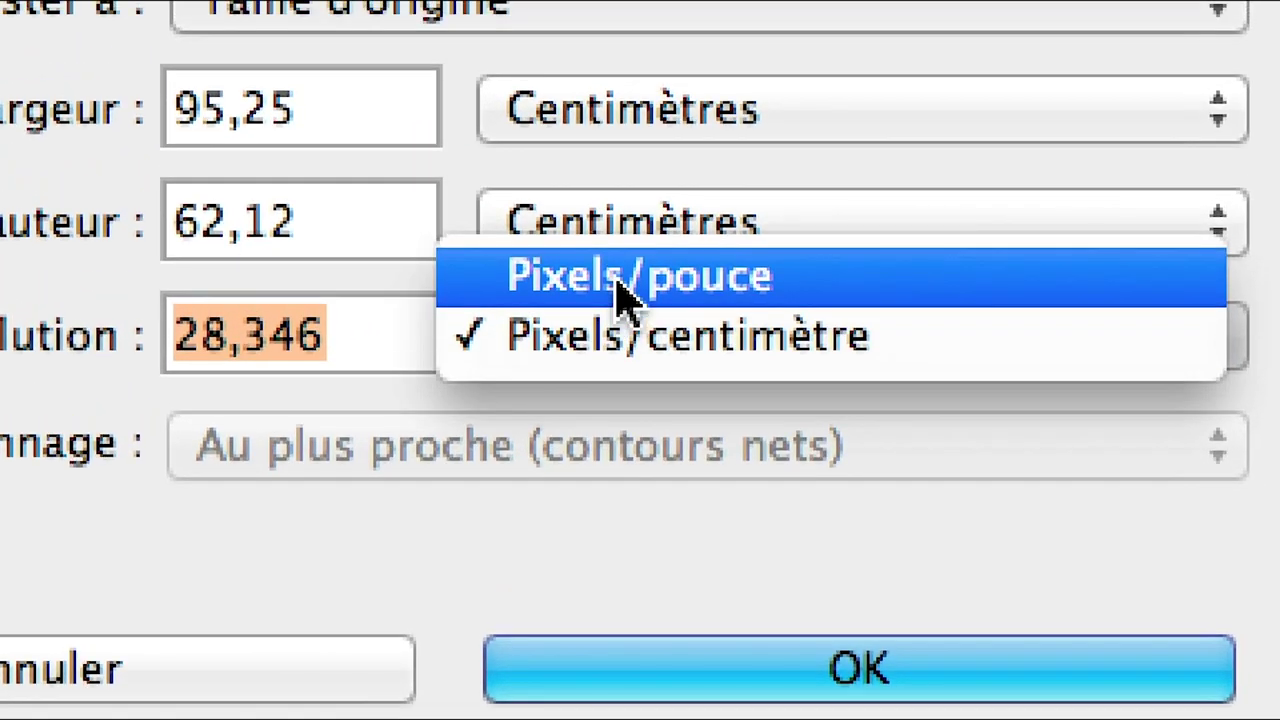
click(622, 298)
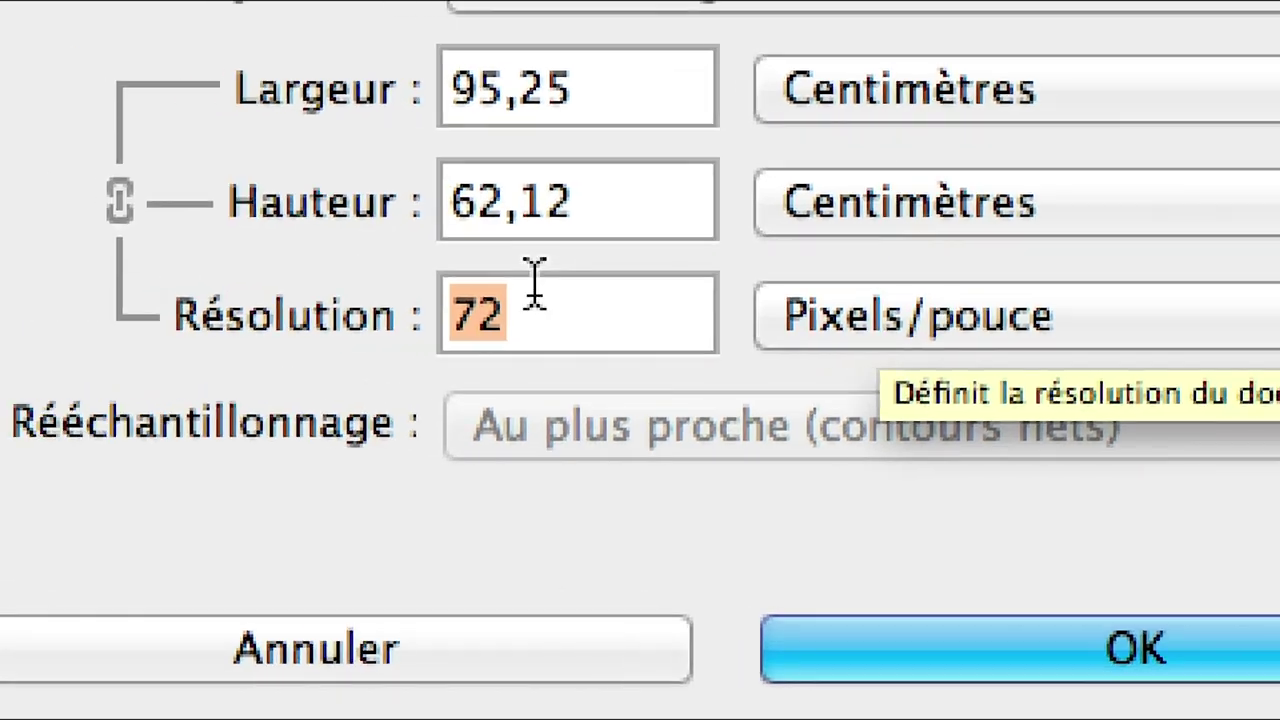
- Try resolutions of 36 and 72 ppi, then settle on 144 ppi (47,63 × 31,06 cm)
click(535, 290)
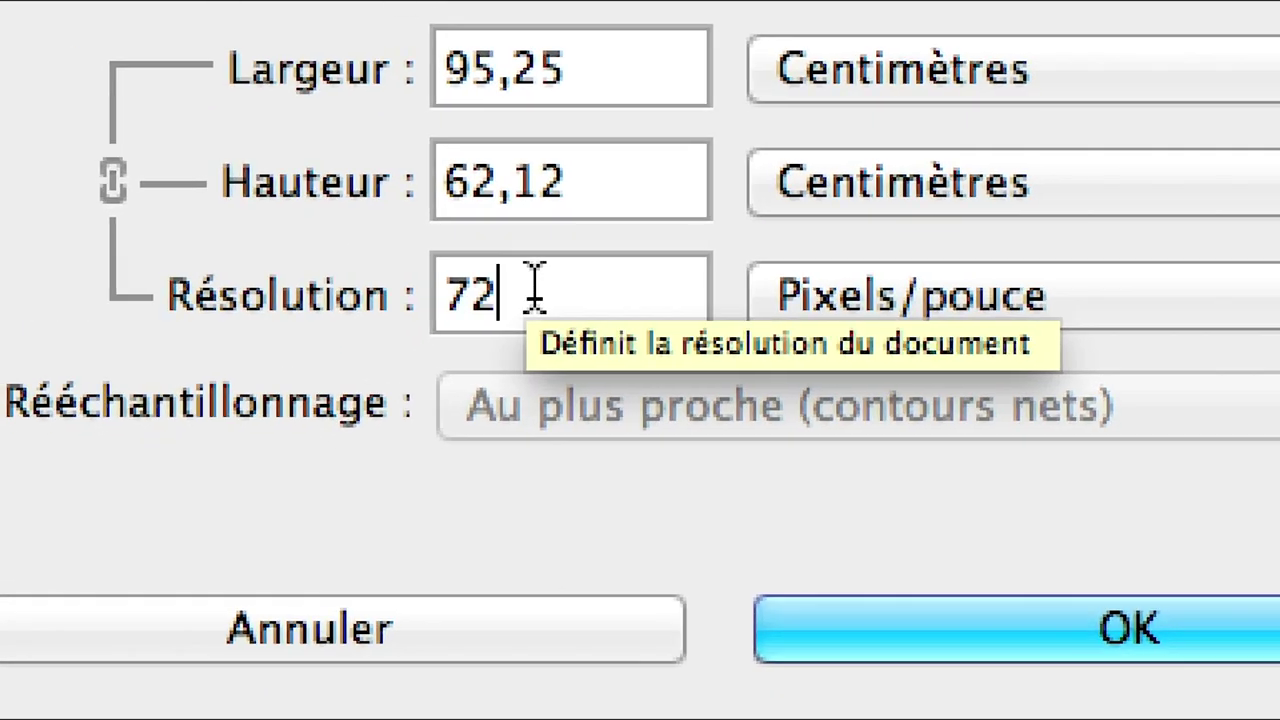
drag(535, 290, 388, 293)
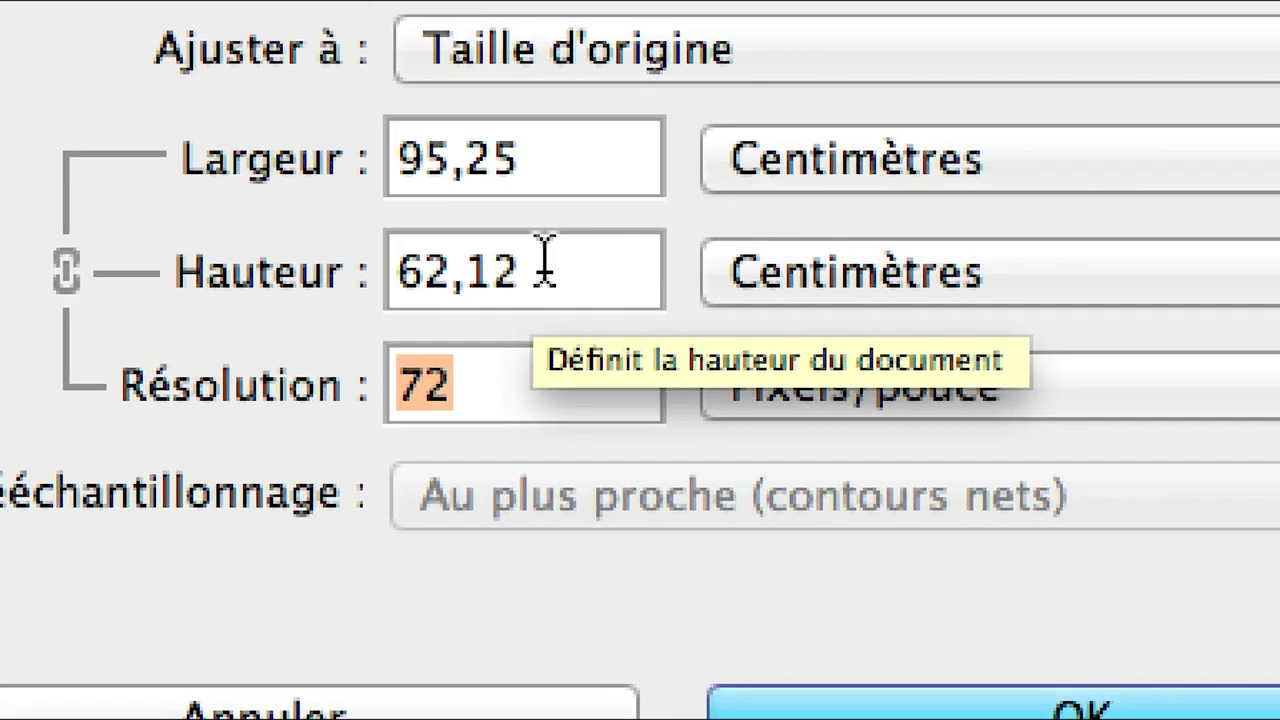
drag(543, 265, 390, 272)
drag(540, 160, 388, 160)
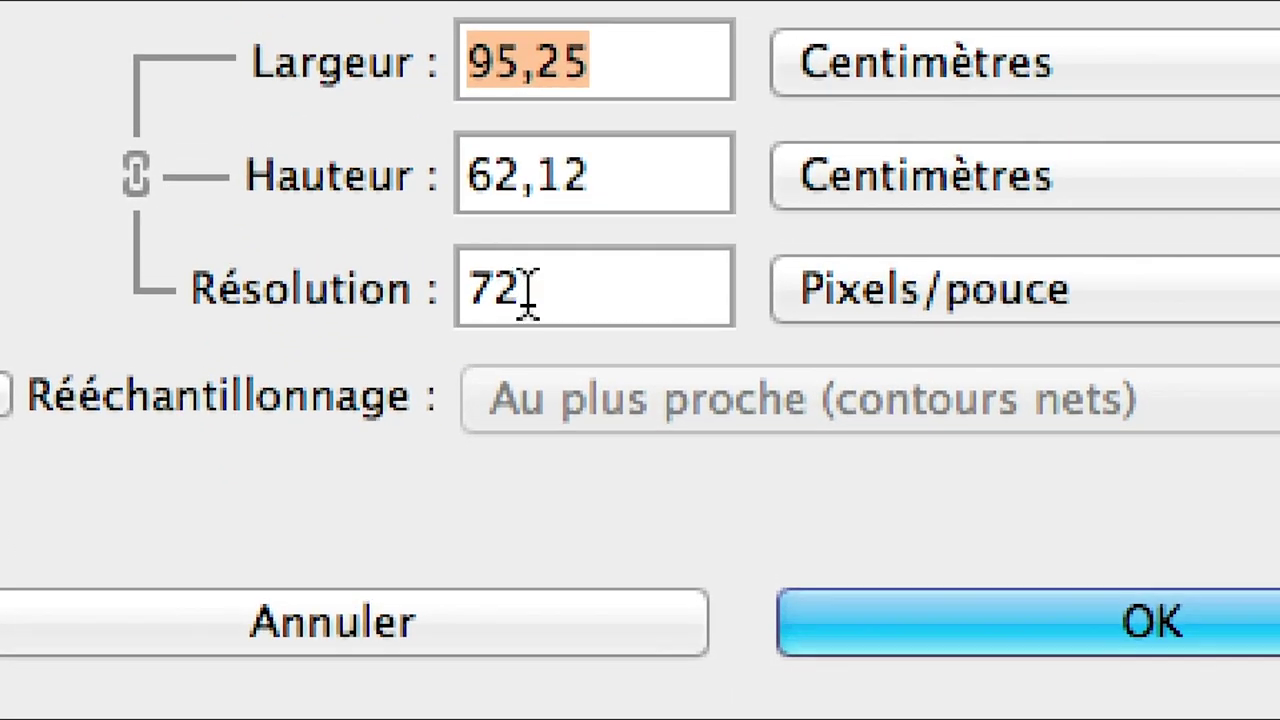
drag(578, 290, 508, 292)
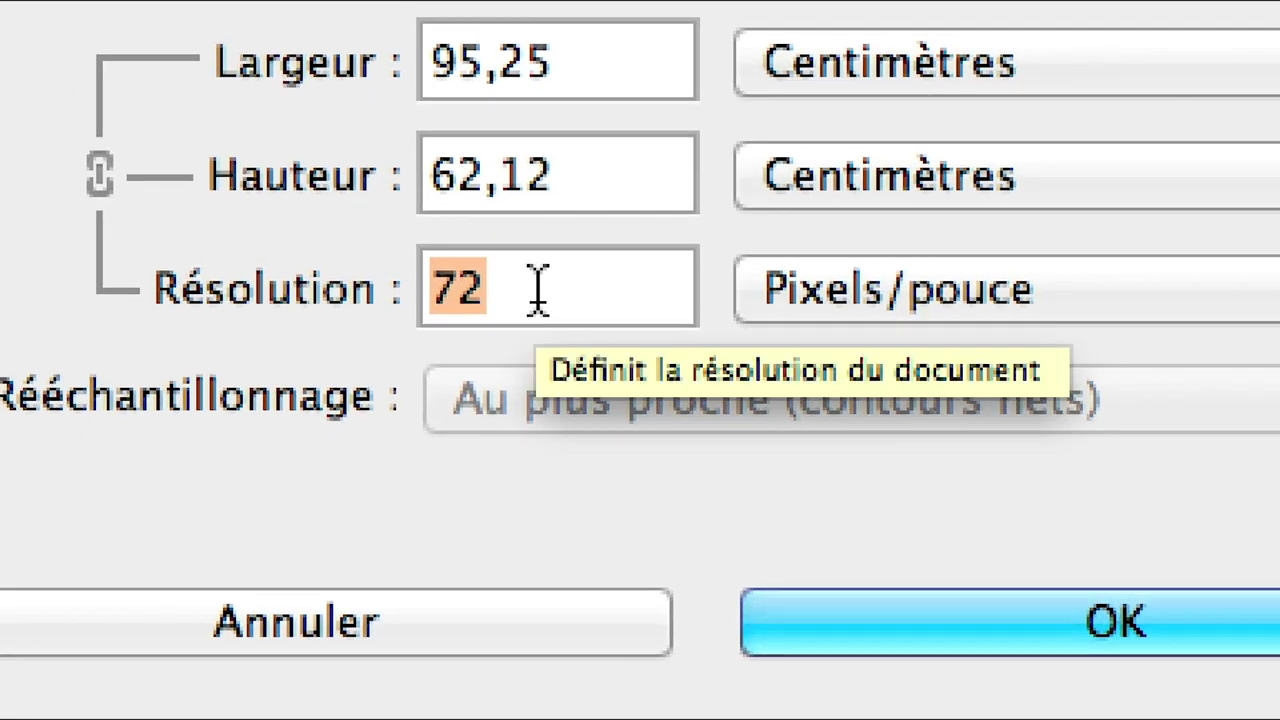
text(36)
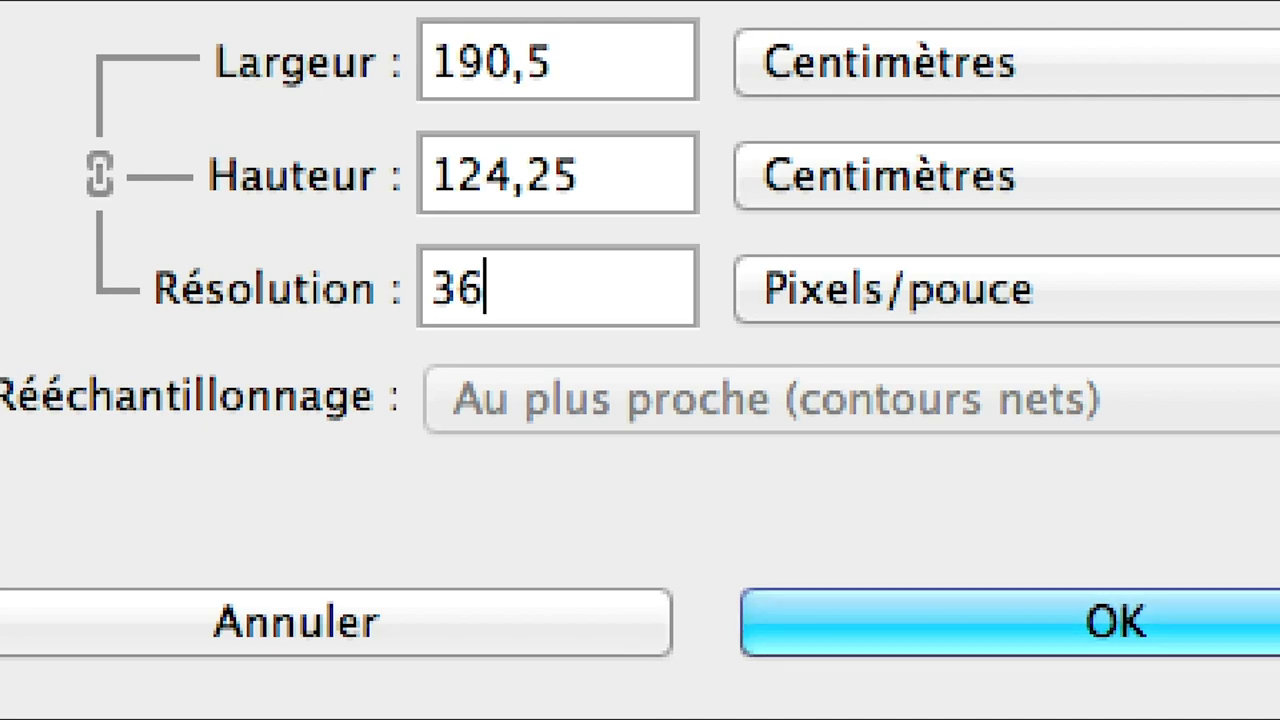
drag(633, 282, 515, 292)
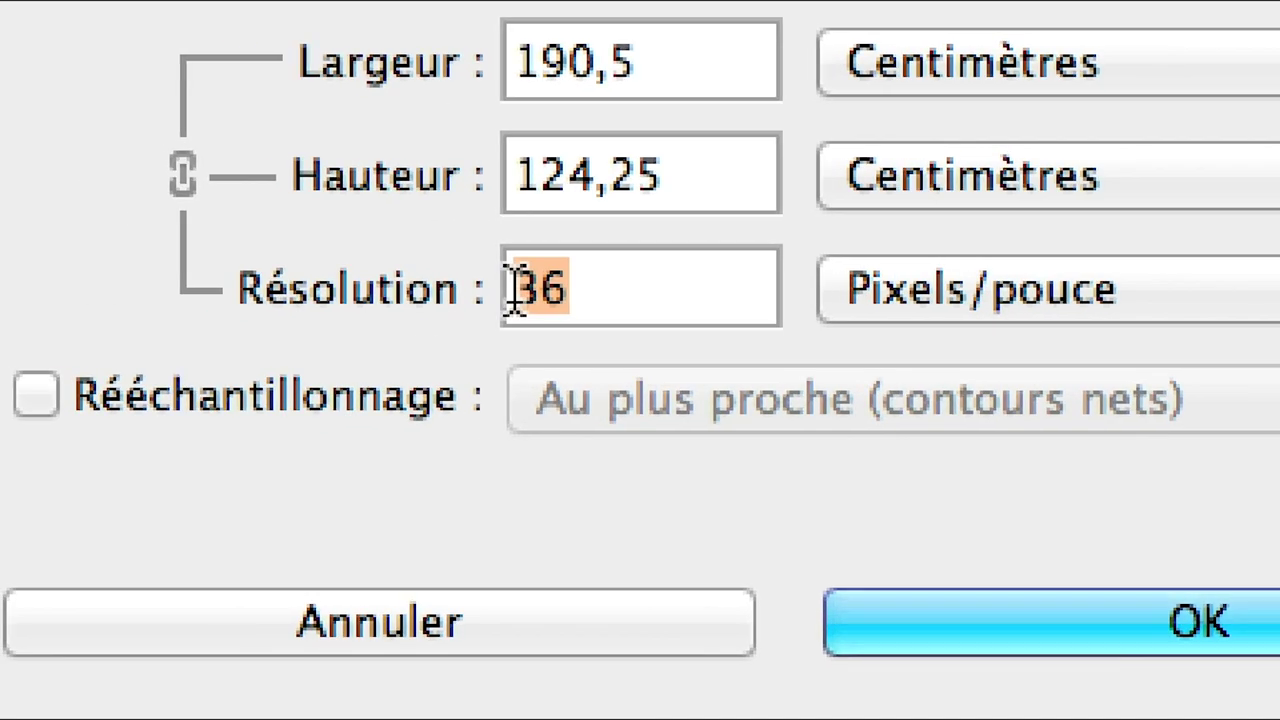
text(72)
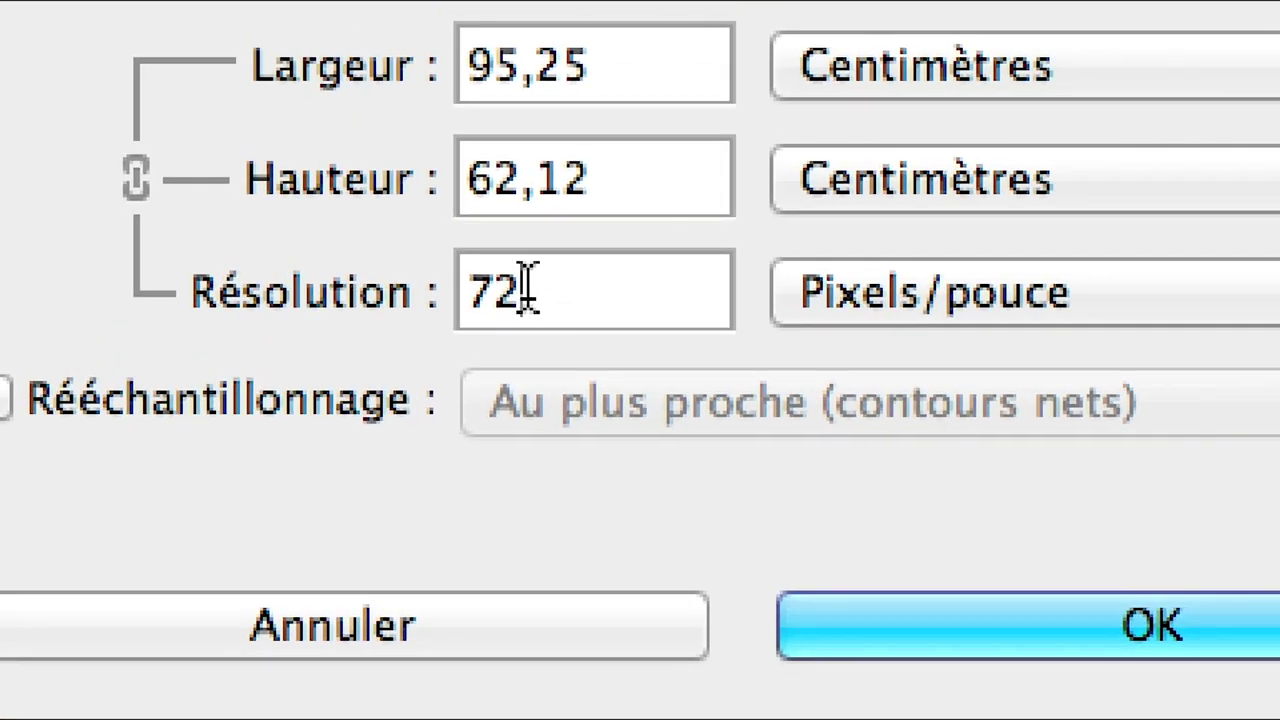
drag(528, 285, 440, 285)
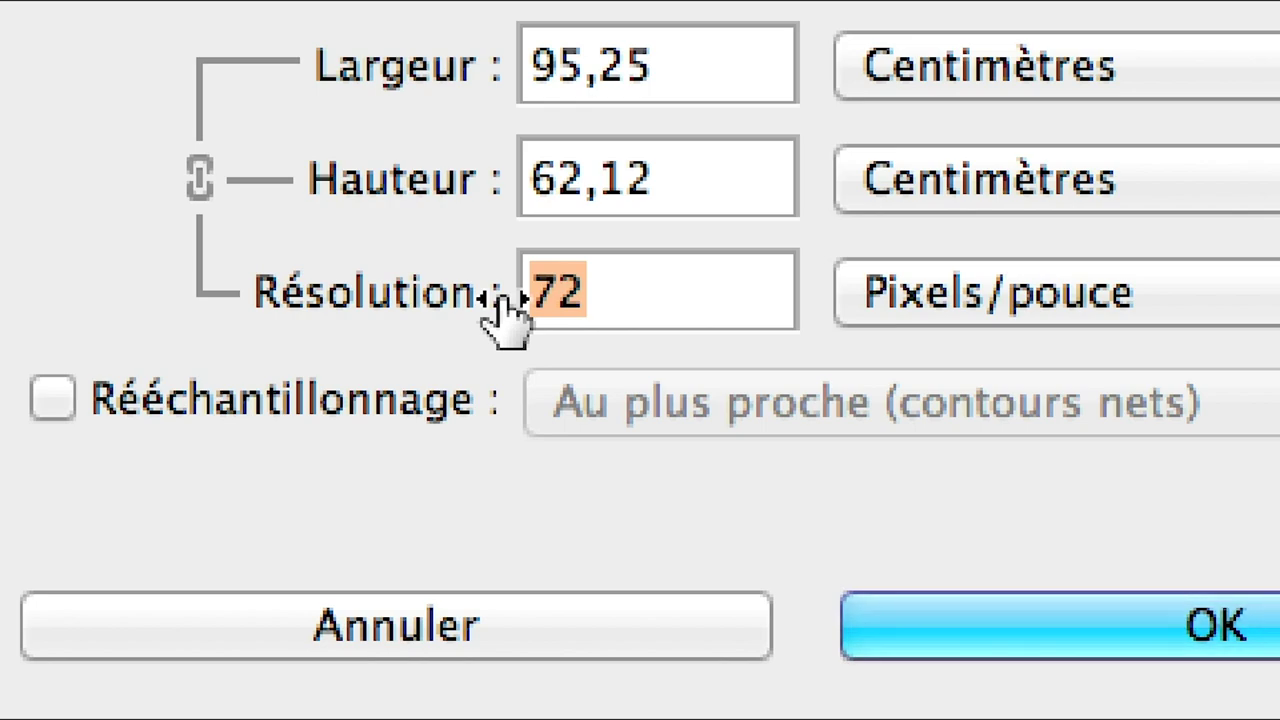
text(144)
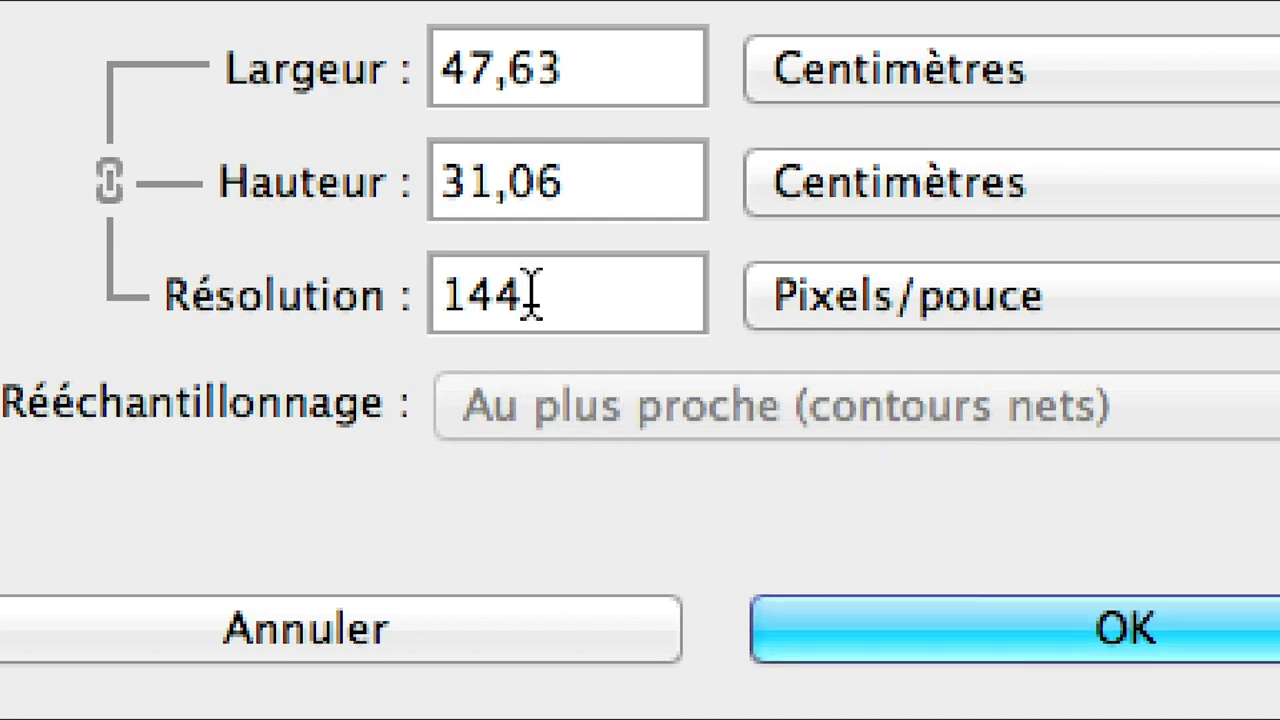
drag(530, 295, 445, 295)
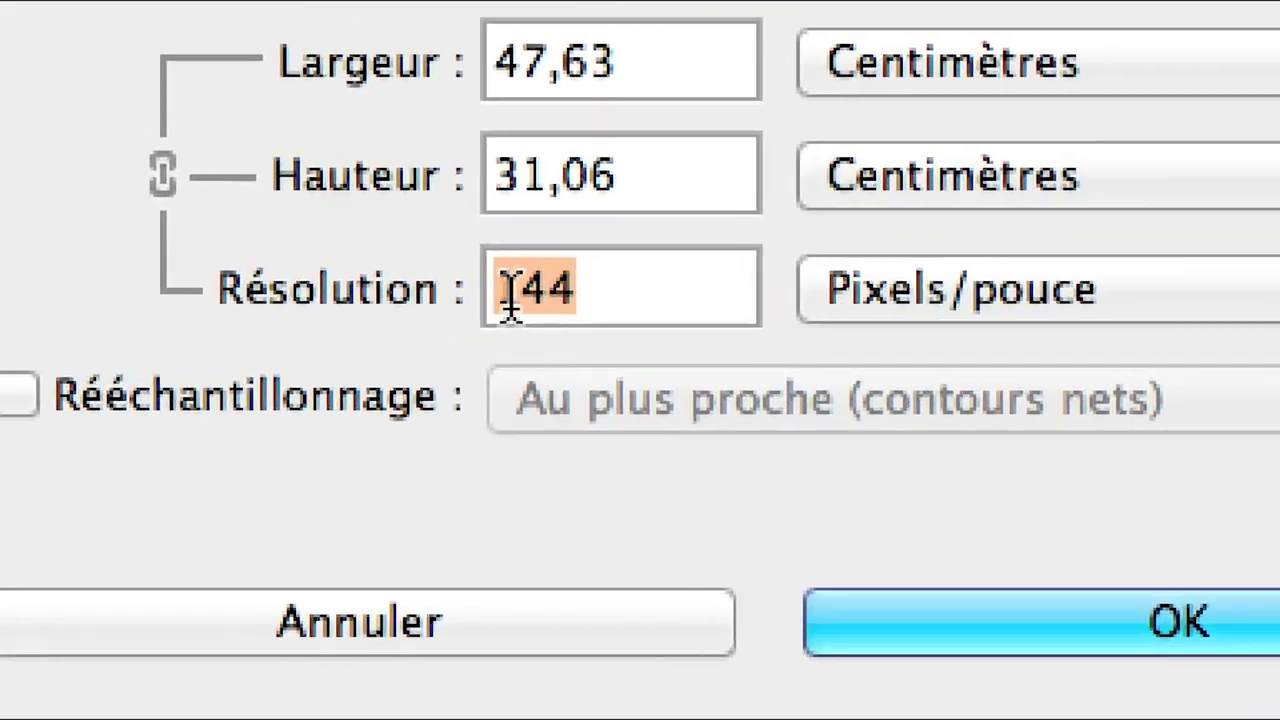
- Enter a resolution of 300 ppi and review the resulting 22,86 × 14,91 cm print size
text(300)
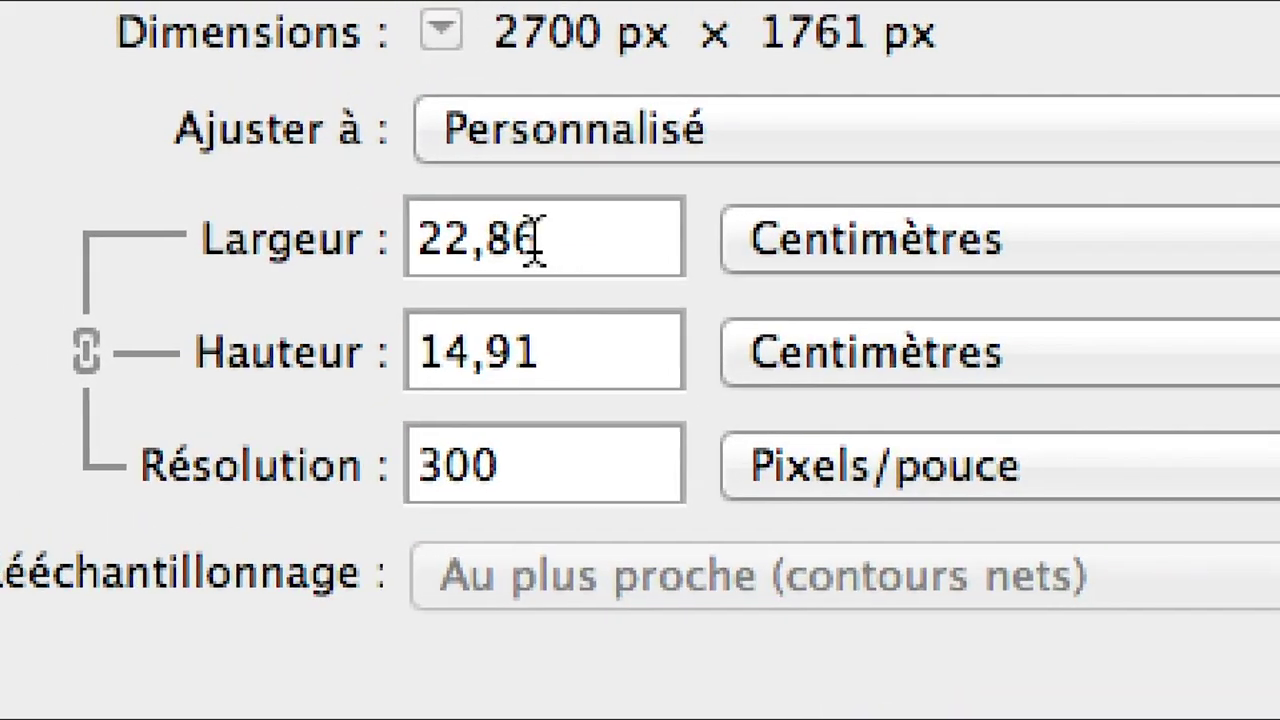
drag(534, 237, 508, 240)
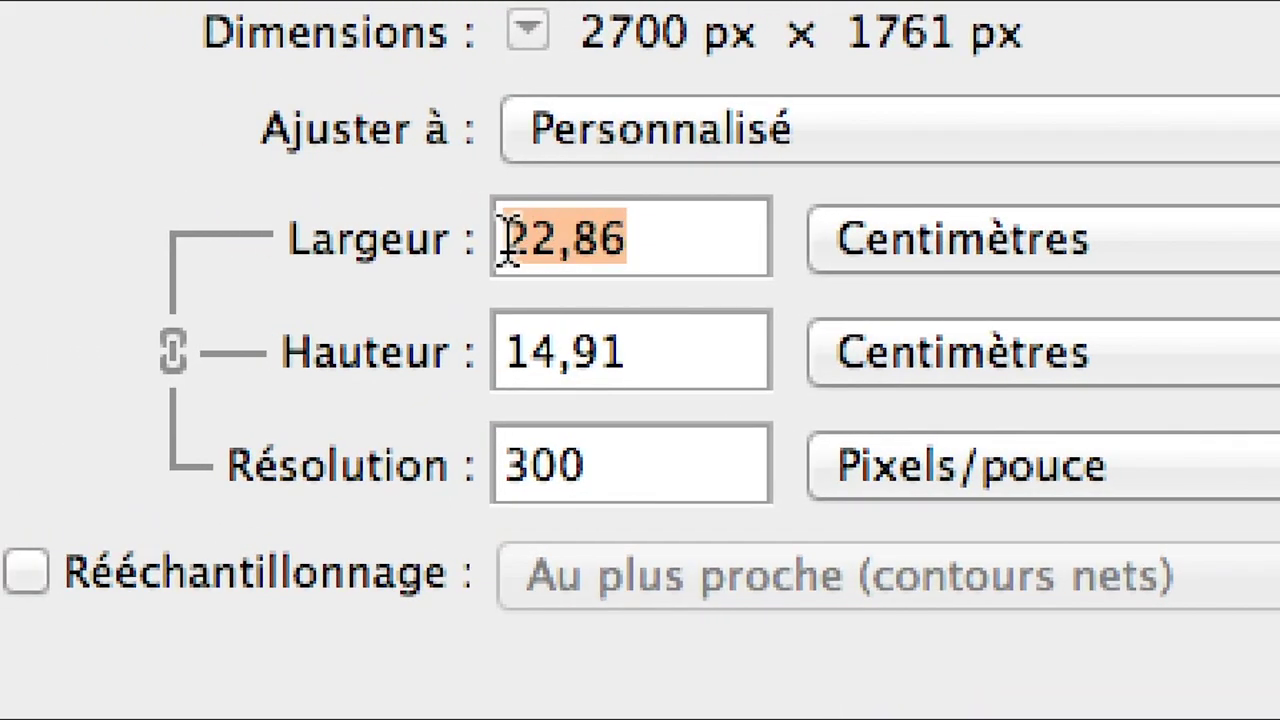
drag(622, 352, 508, 352)
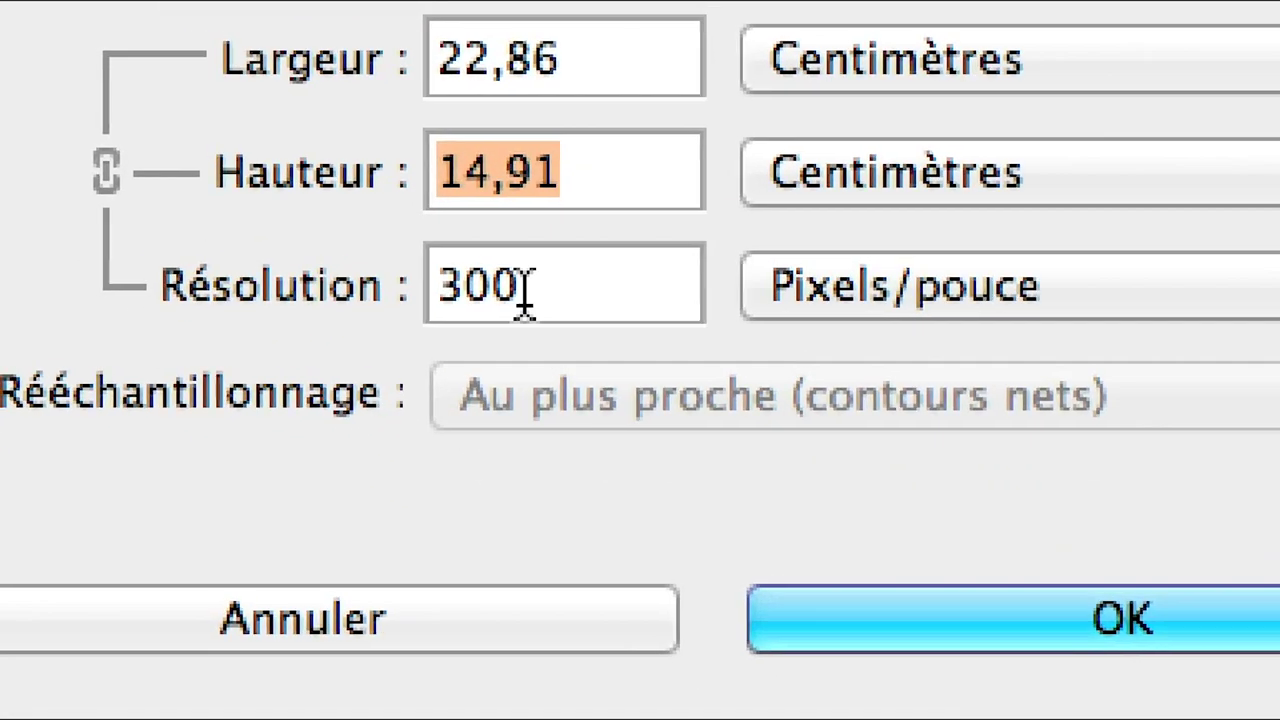
drag(585, 386, 490, 390)
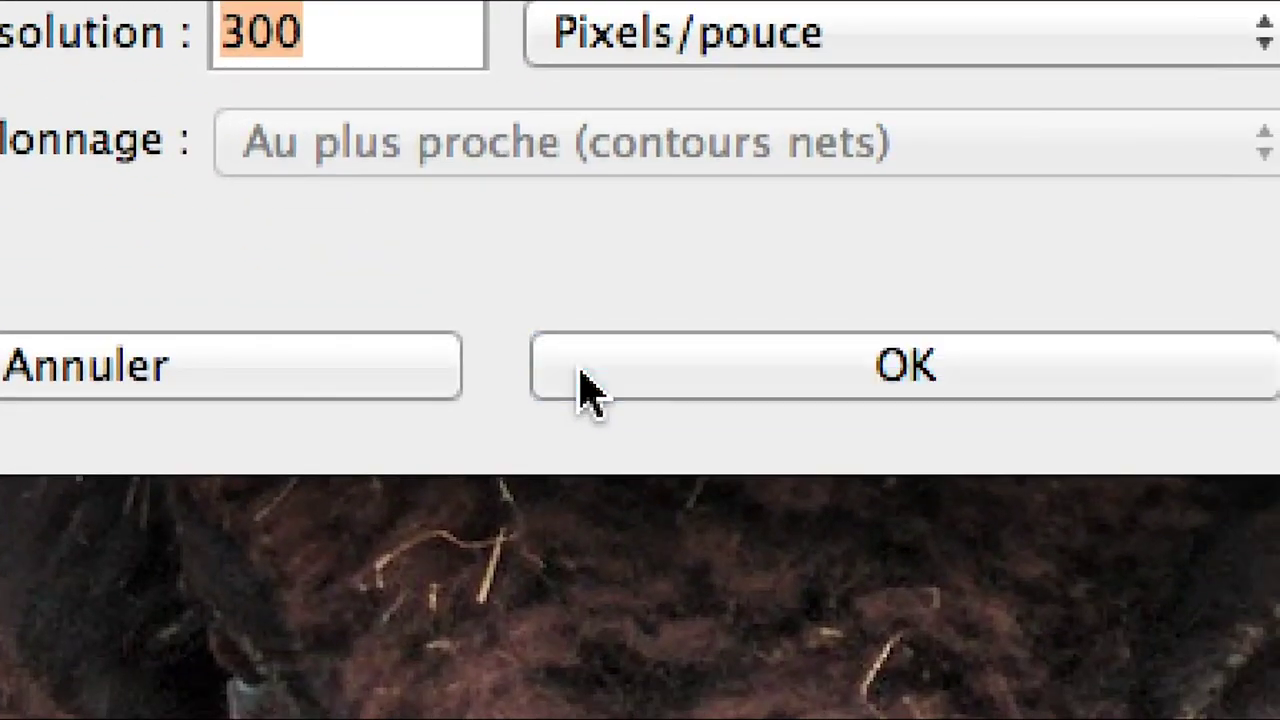
- Apply 300 ppi and save the bison as 2700x1761_amerikanskij-bizon-priroda-300dpi.jpg with default JPEG options
click(581, 370)
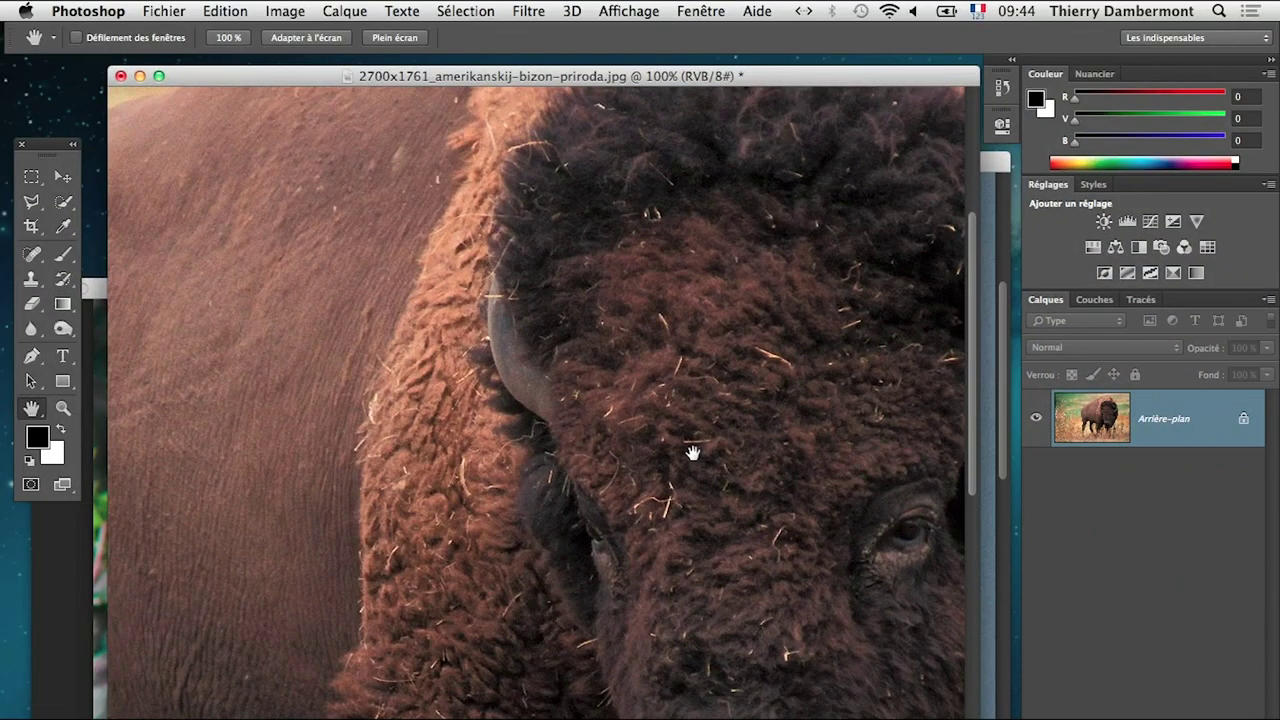
click(166, 12)
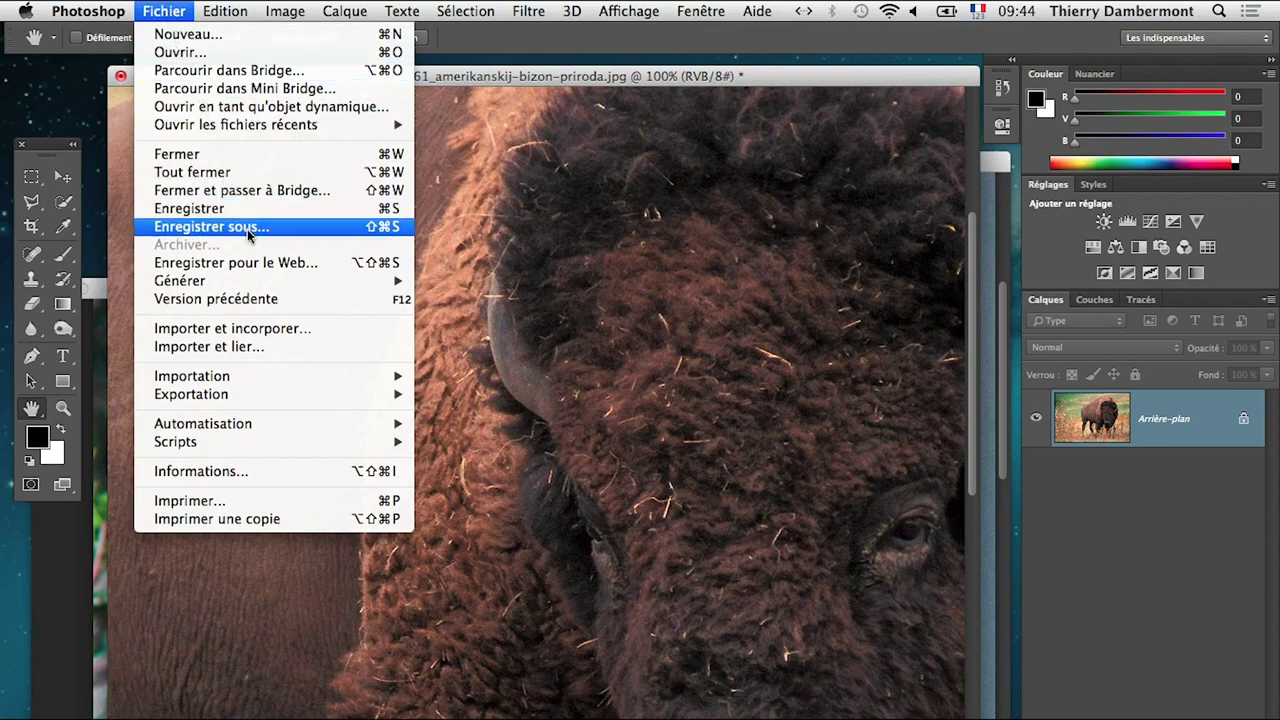
click(249, 229)
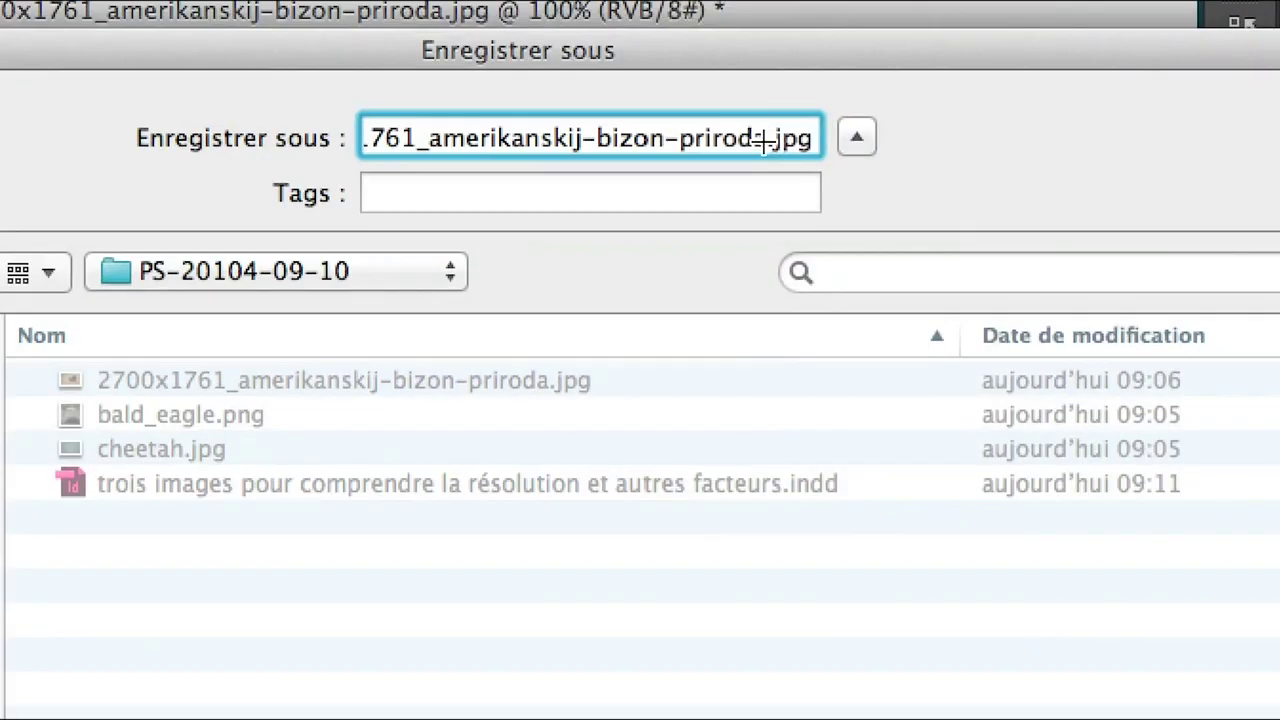
text(00ppp)
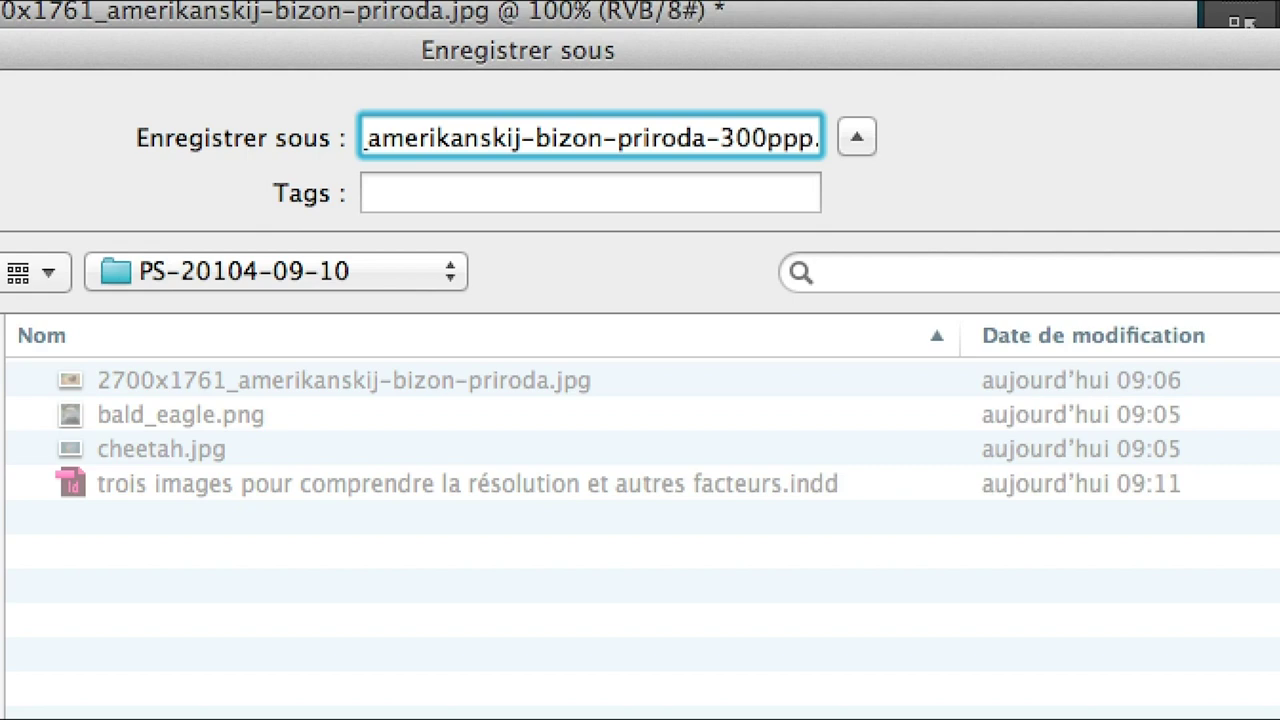
key(BackSpace)
key(BackSpace)
key(BackSpace)
text(d)
text(pi)
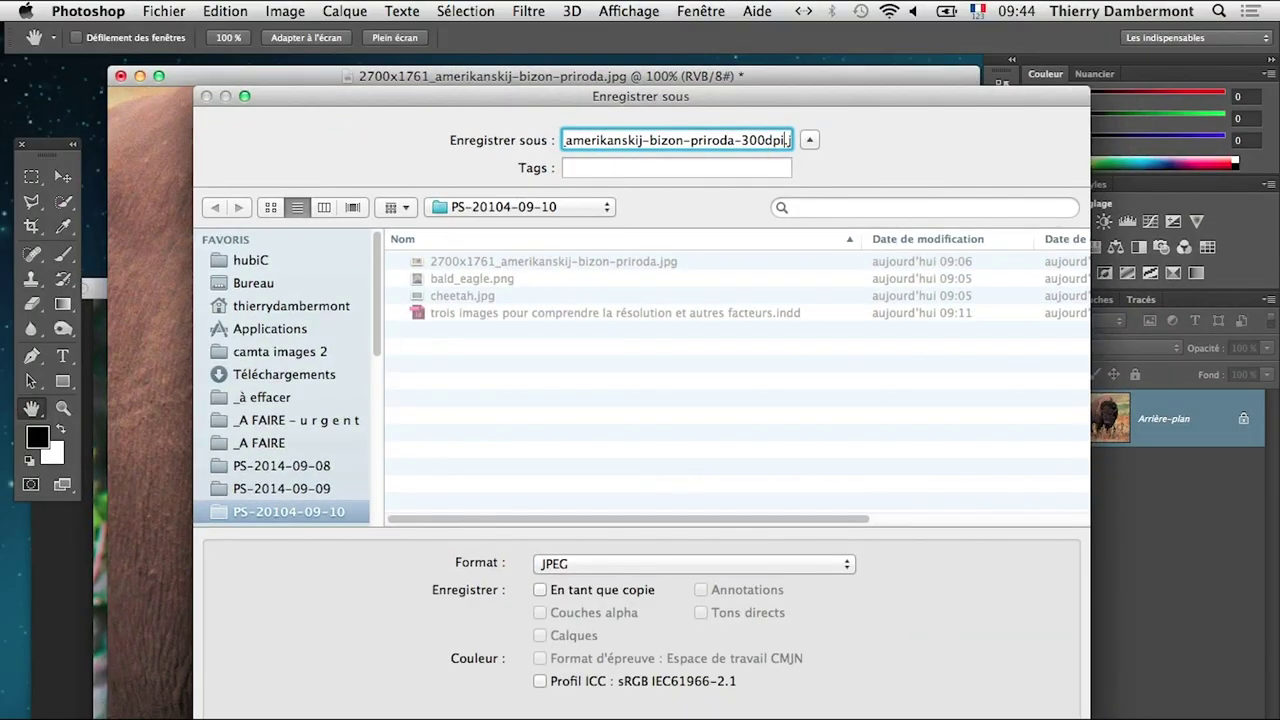
key(Return)
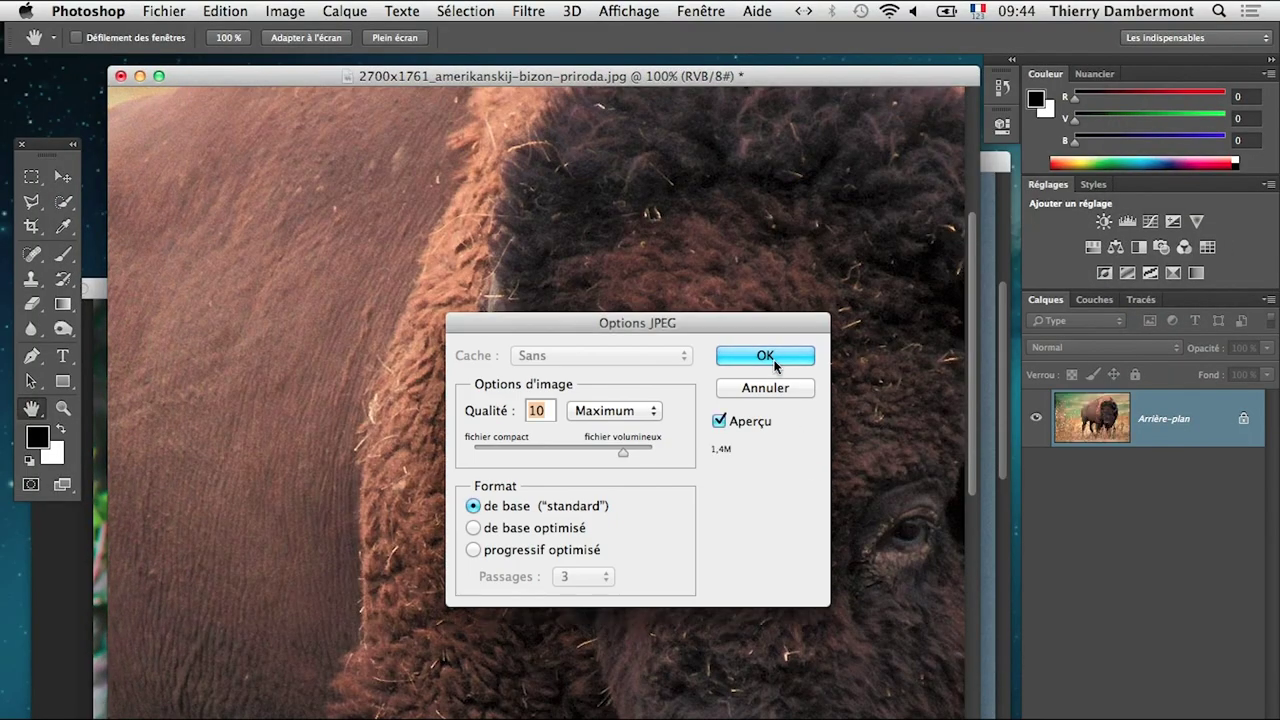
click(776, 366)
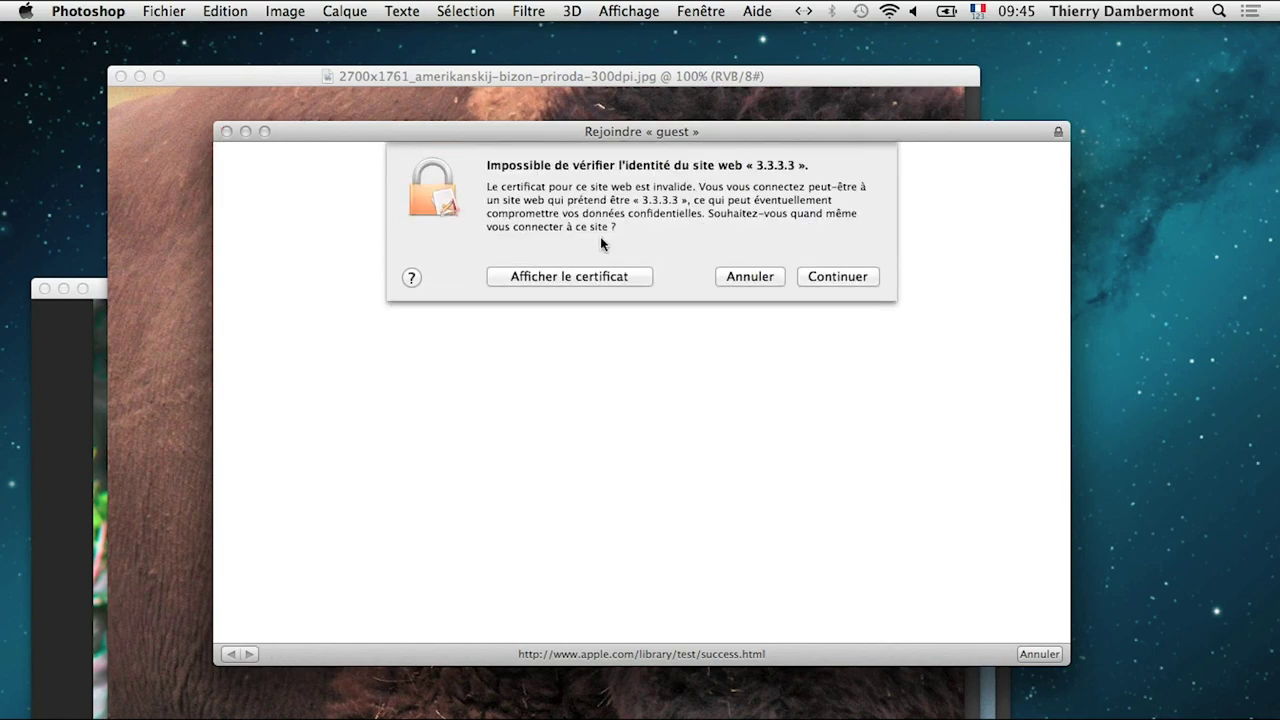
- Clear the guest network certificate warning and login window, then return to the InDesign layout
click(745, 230)
click(226, 131)
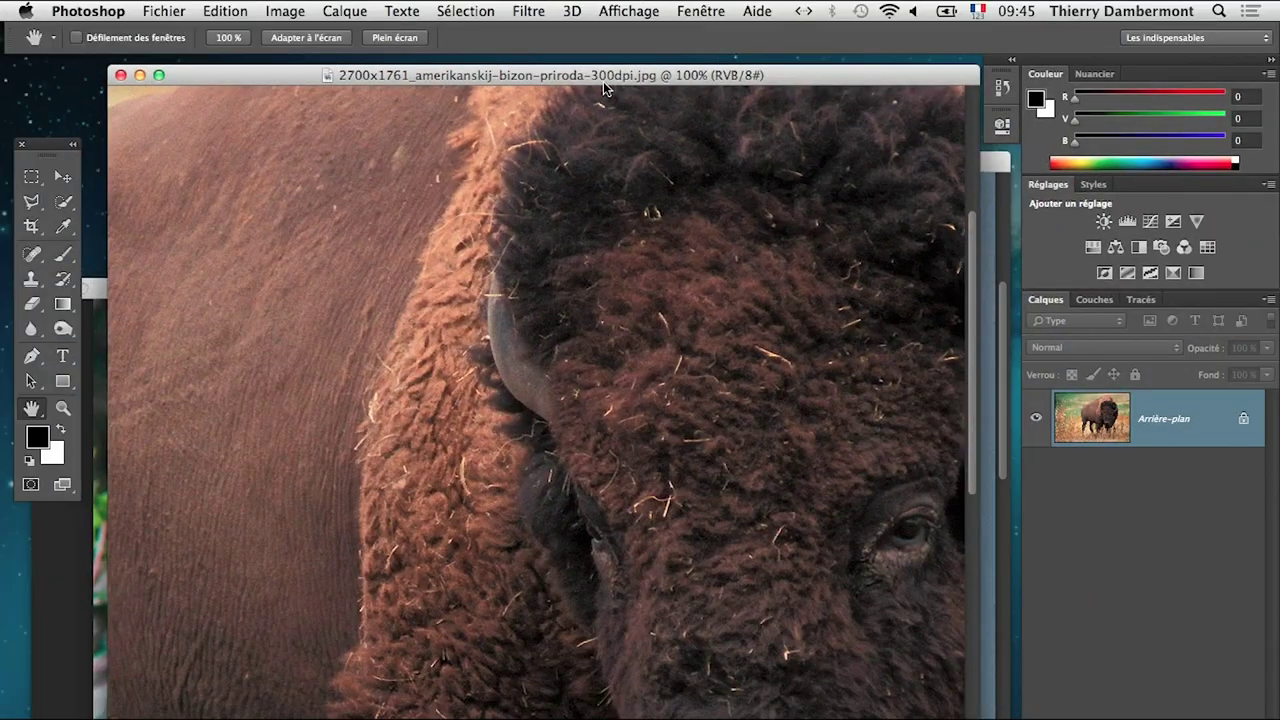
key(super+Tab)
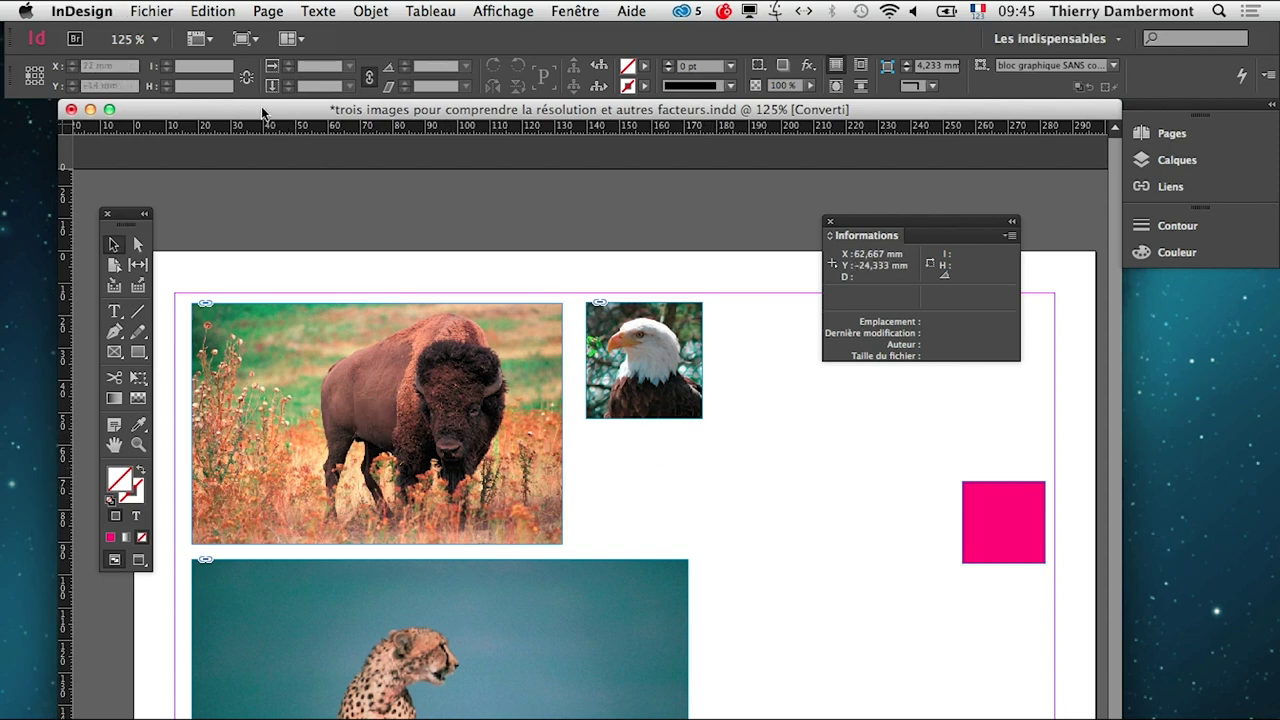
- Create a new blank A4 document with 36 pt margins
click(160, 12)
mouse_move(170, 34)
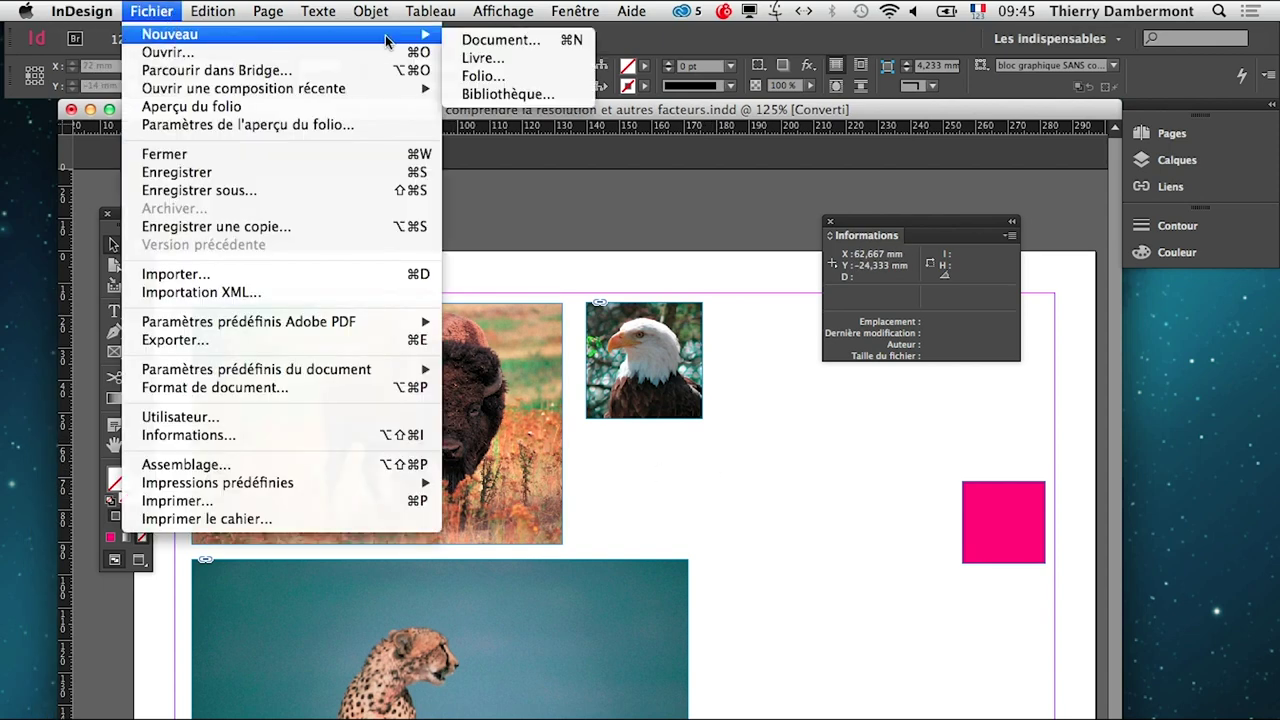
click(490, 40)
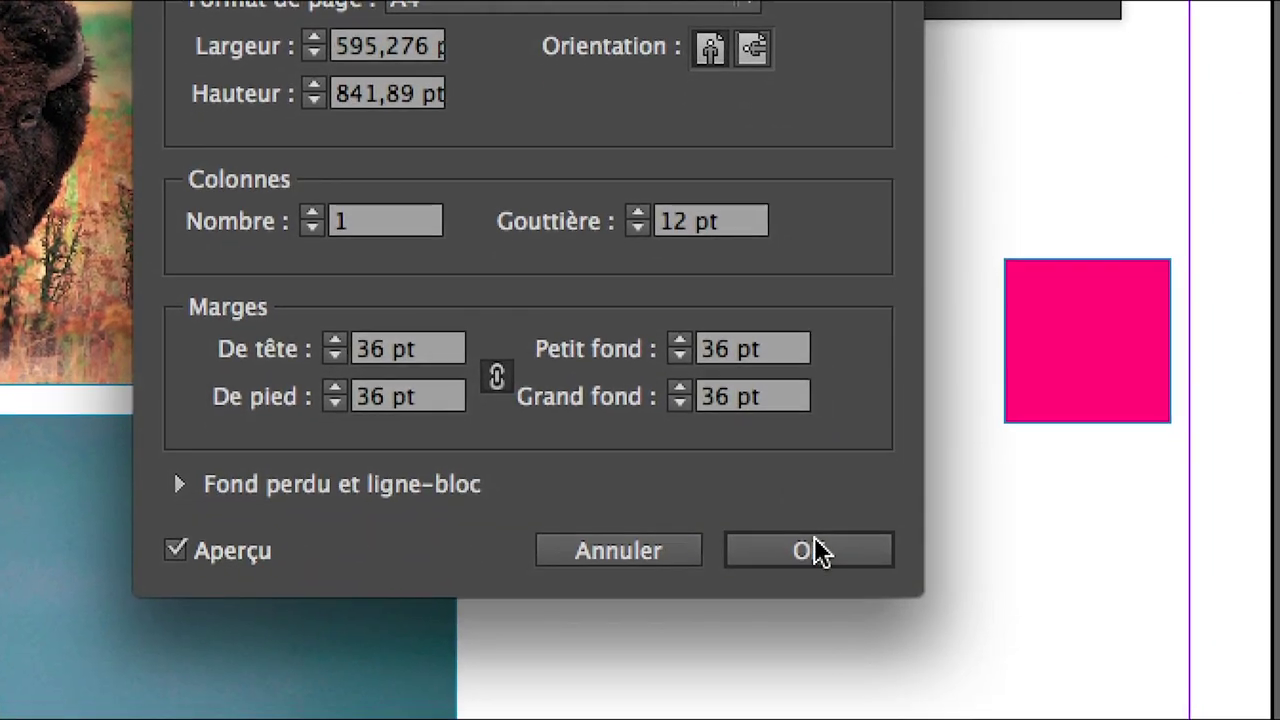
click(812, 548)
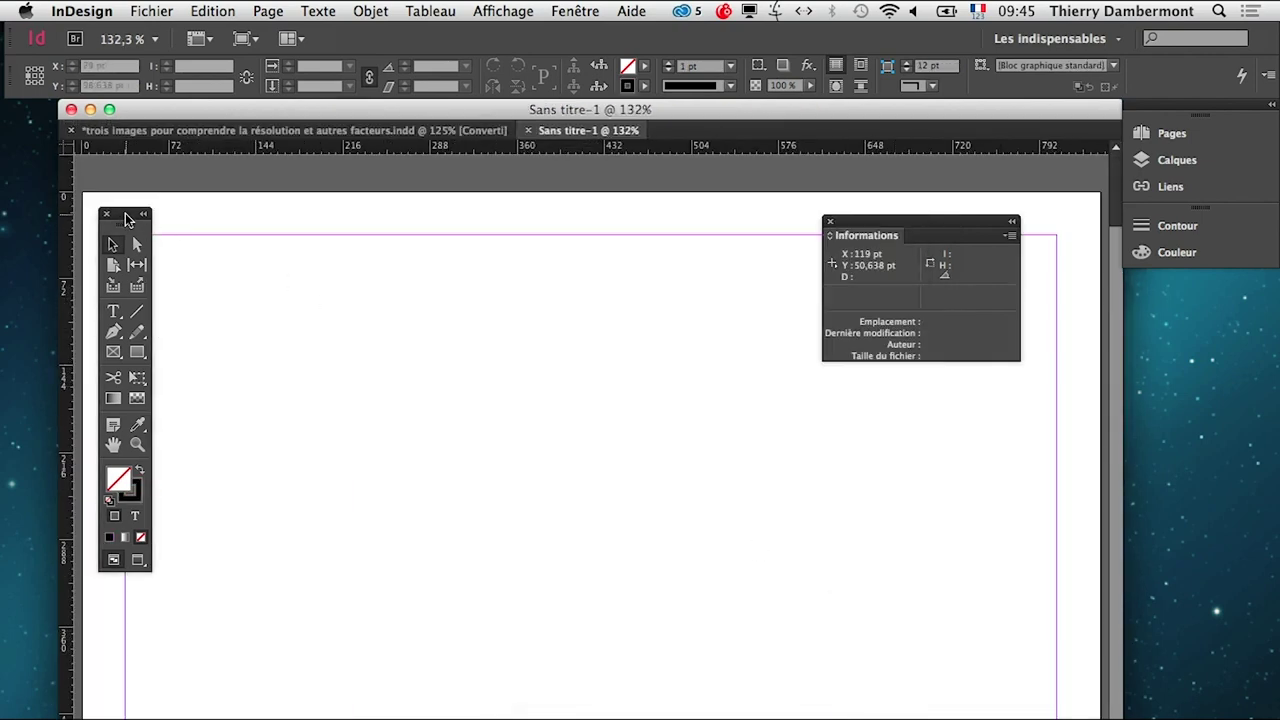
- Move the Tools and Info panels off the page and bring up the Import dialog
mouse_move(124, 216)
mouse_down()
mouse_move(42, 190)
mouse_move(72, 190)
mouse_up()
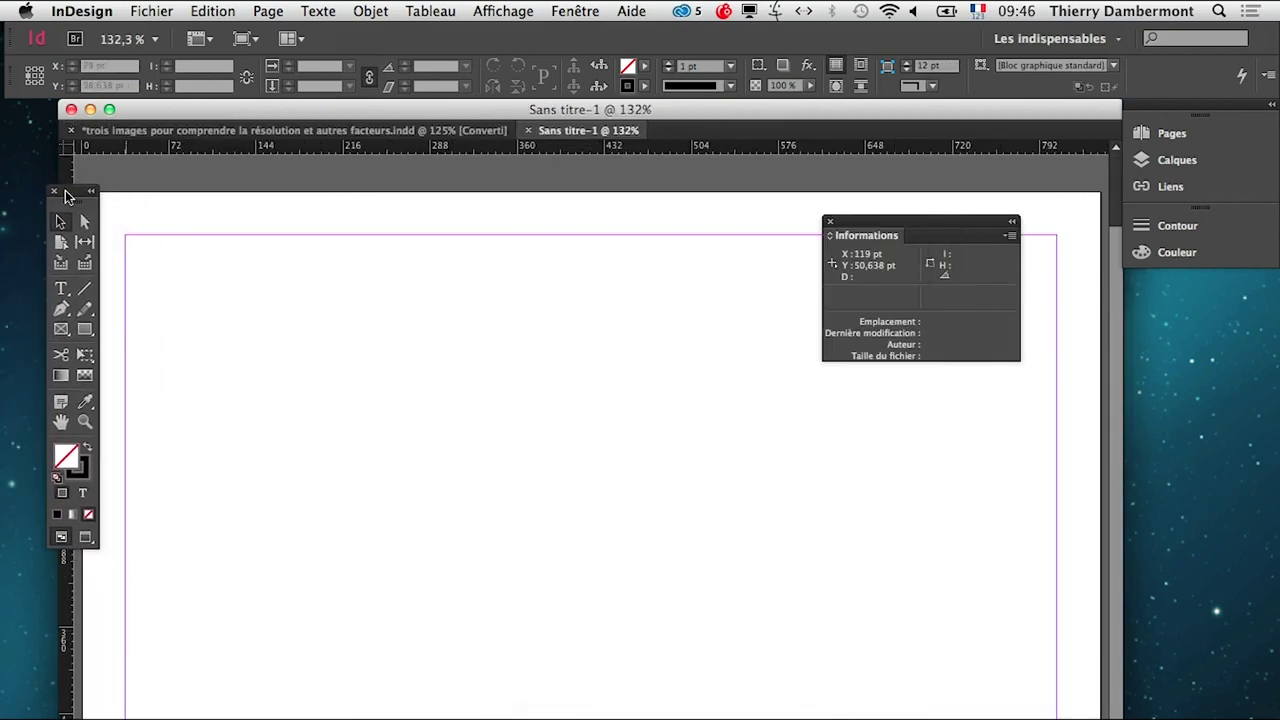
drag(866, 225, 1125, 345)
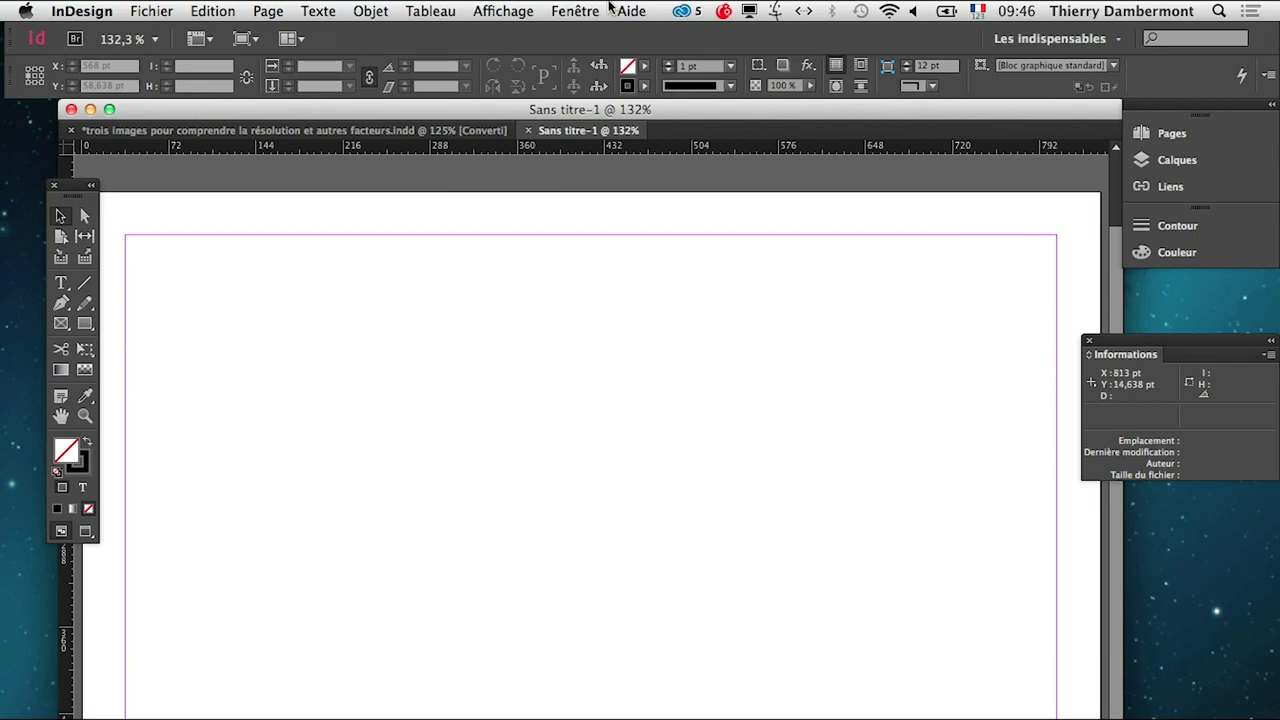
click(168, 11)
click(187, 276)
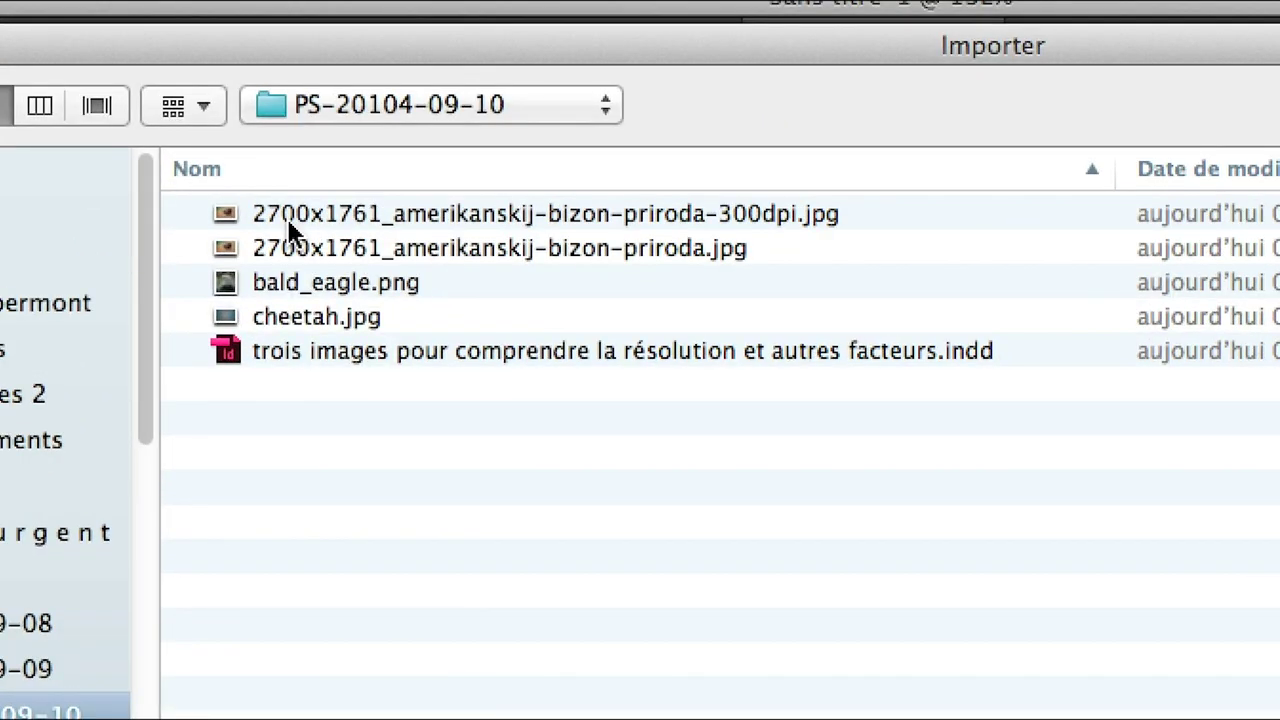
- Place the 300dpi bison JPEG as a large top-left frame and park the Info panel at the right edge
click(289, 219)
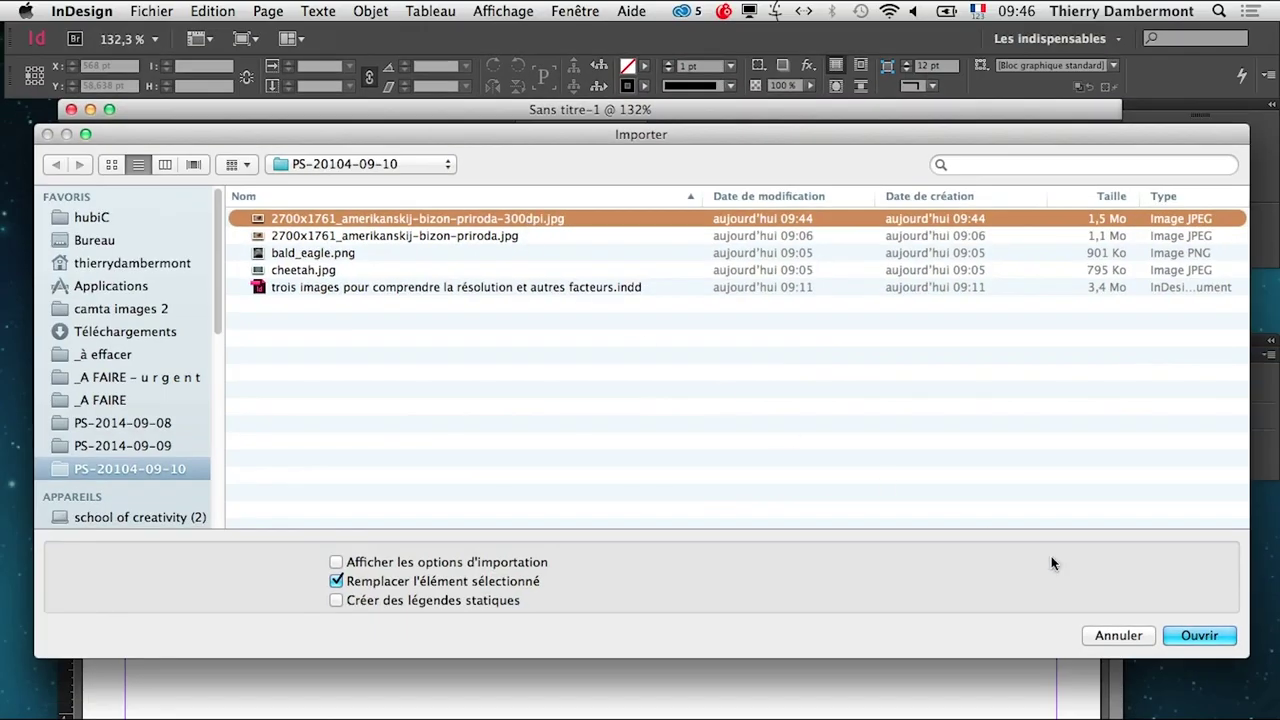
click(1199, 635)
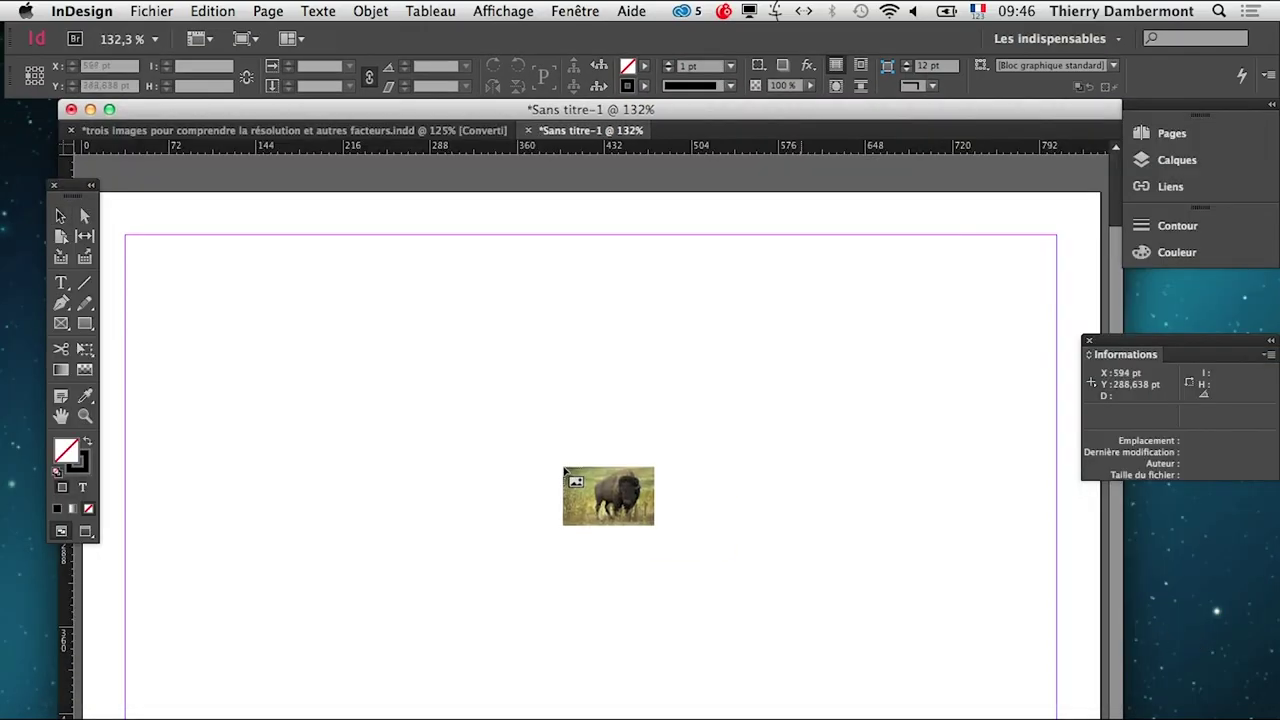
drag(131, 243, 541, 507)
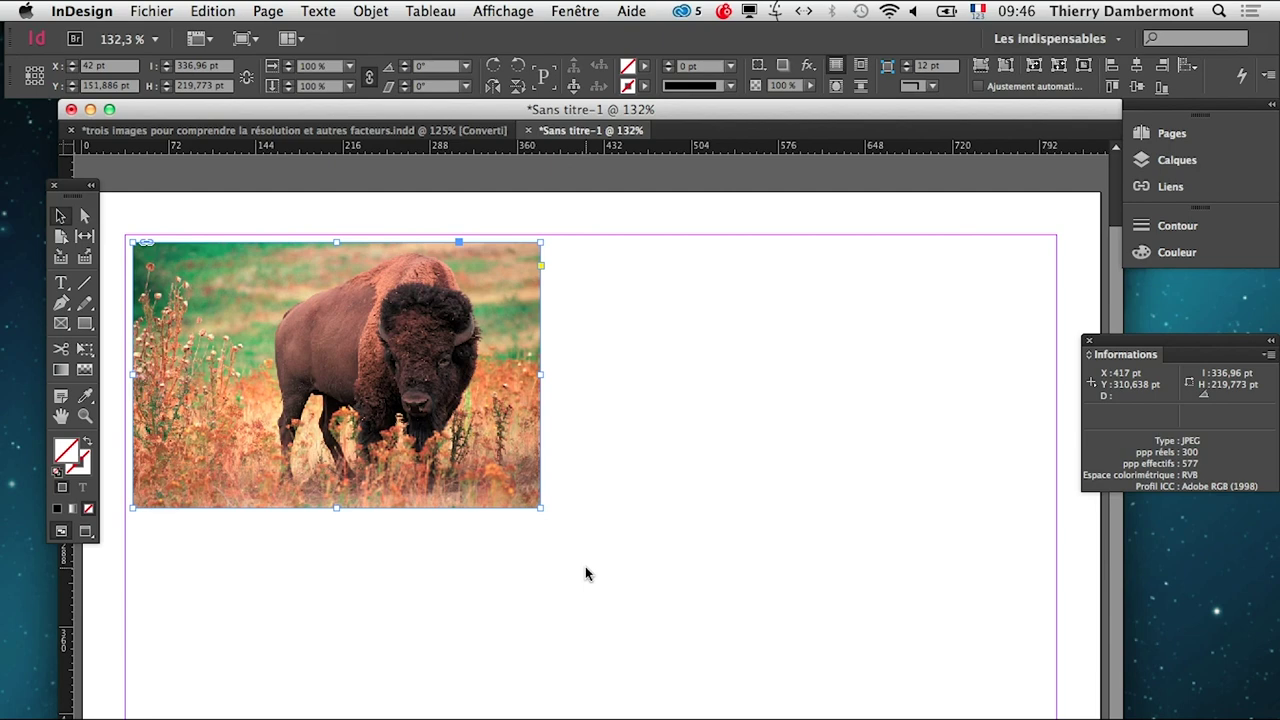
drag(1140, 346, 597, 297)
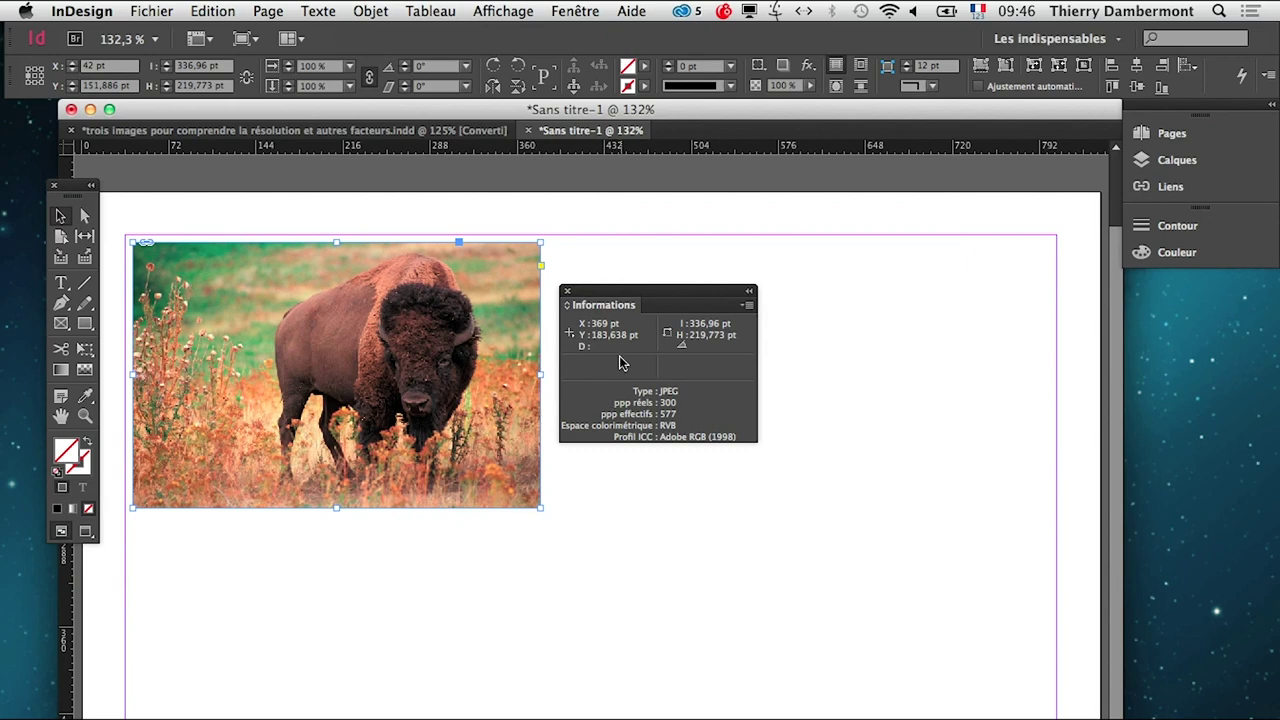
drag(625, 291, 1112, 361)
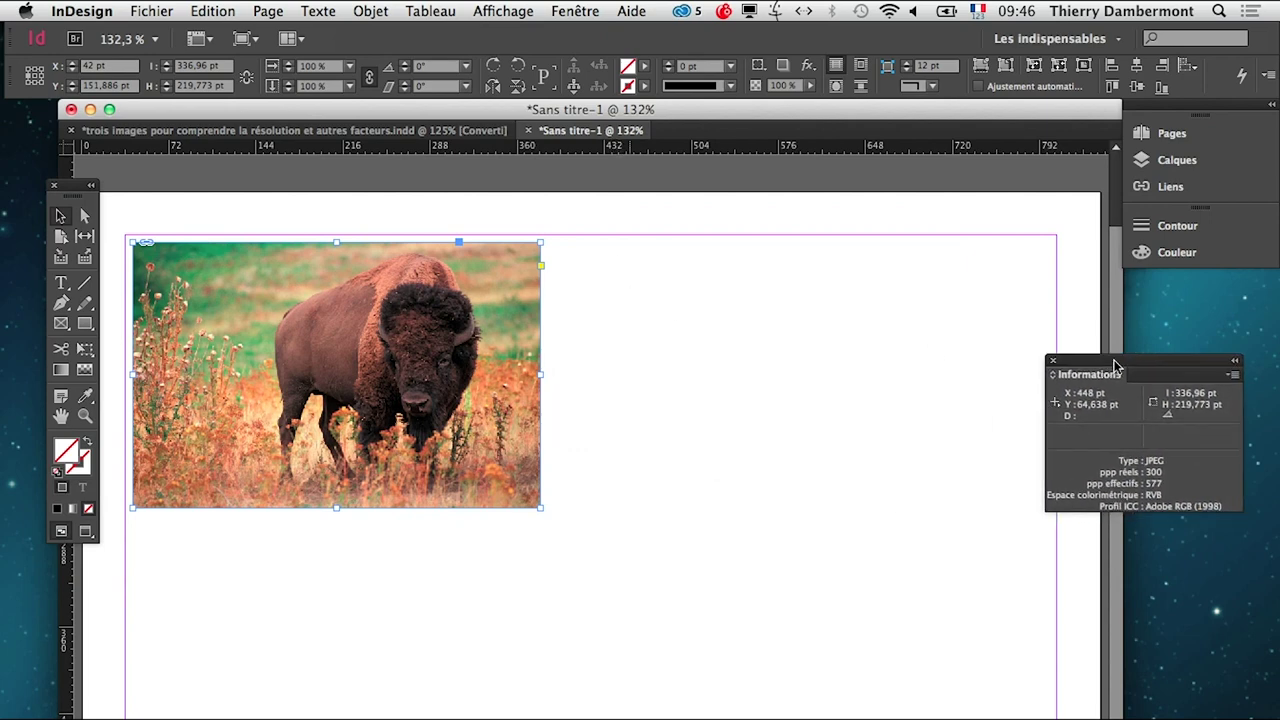
- Import the original bison photo without replacing the selection and place it beside the first
click(151, 11)
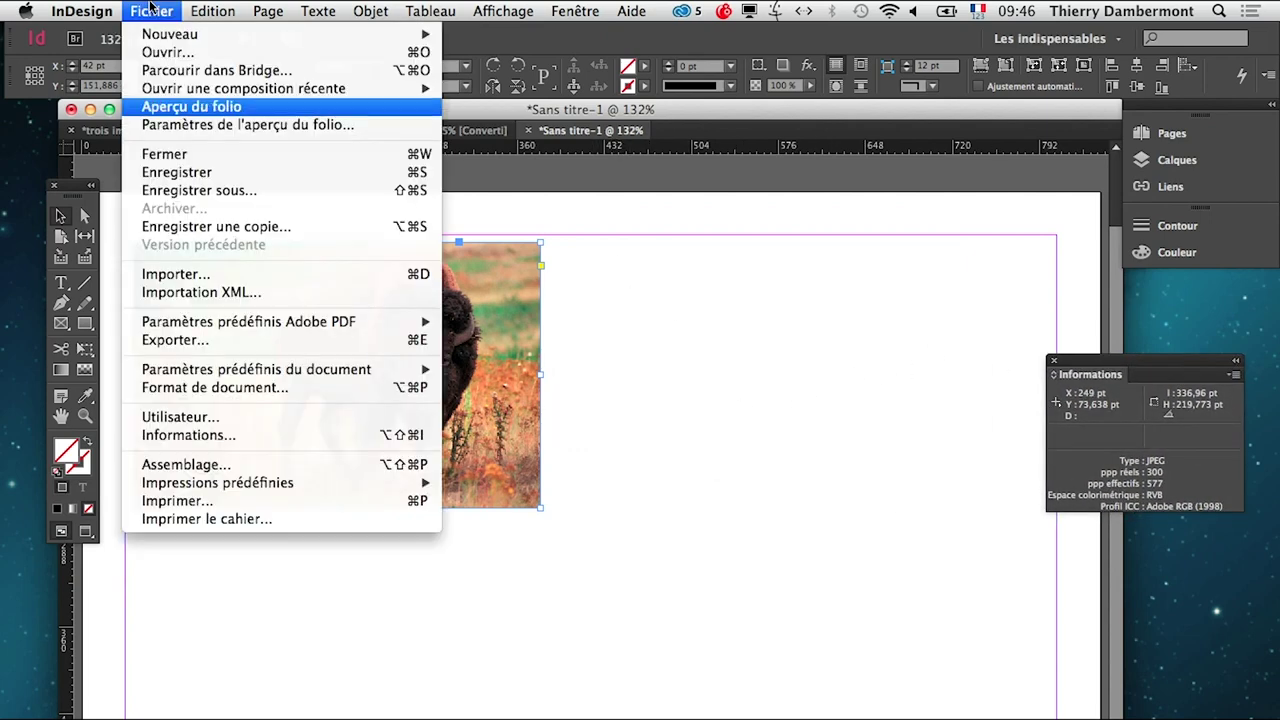
click(214, 280)
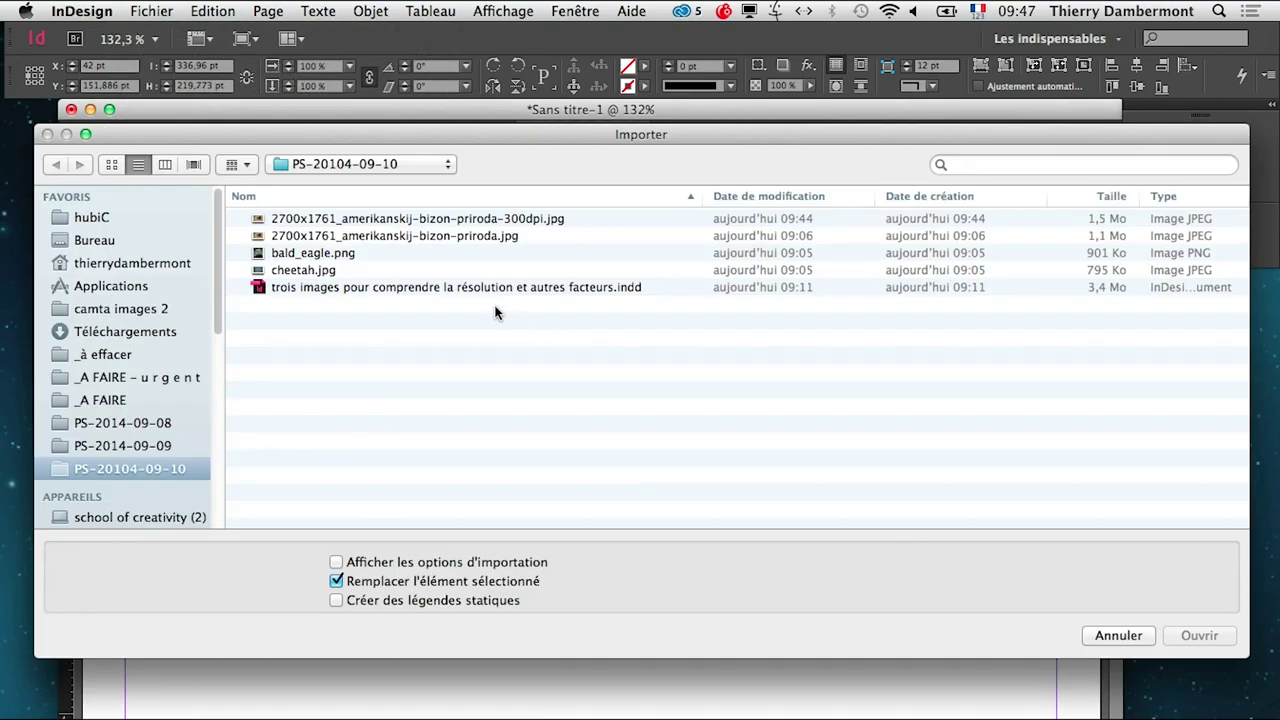
click(400, 236)
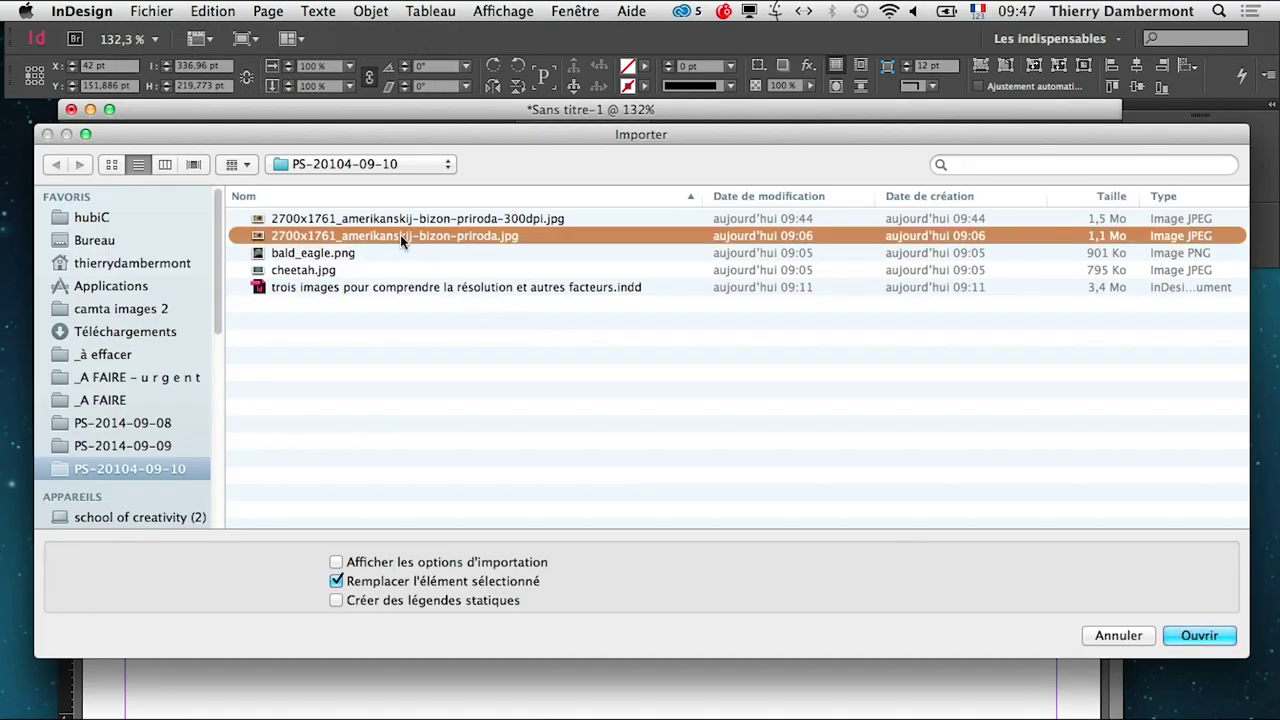
double_click(400, 235)
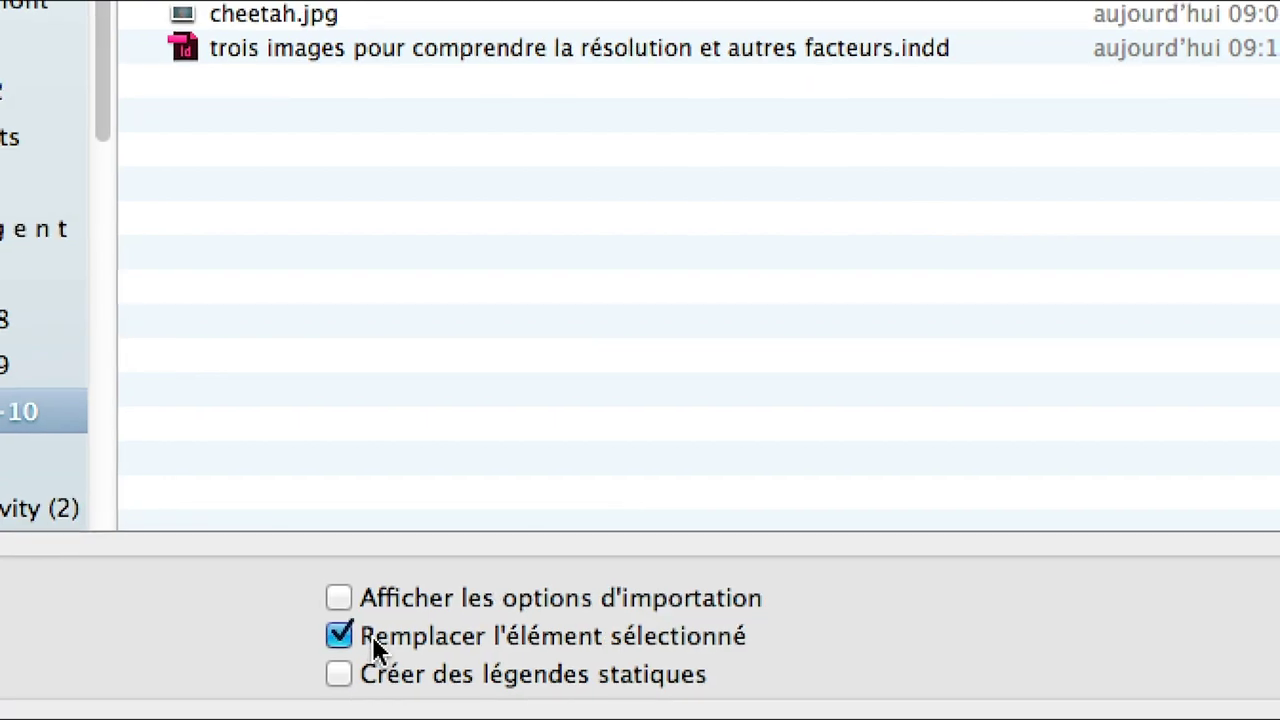
click(399, 643)
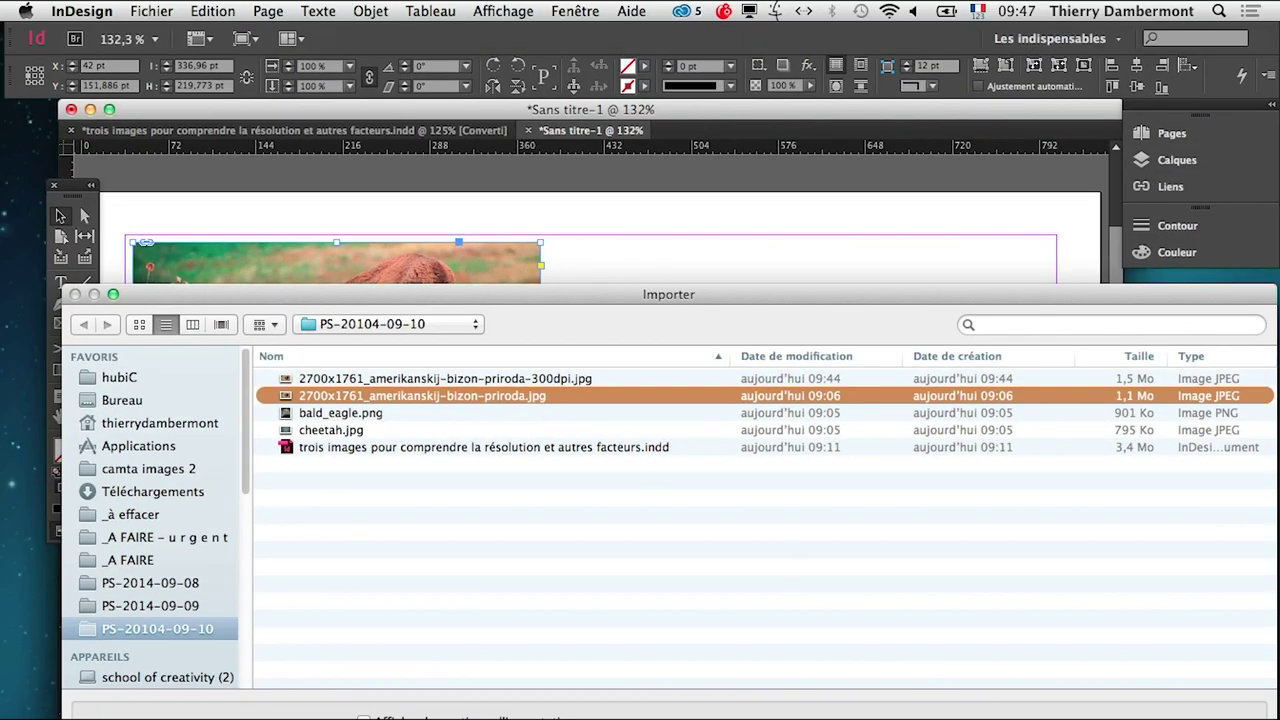
key(Return)
drag(568, 242, 975, 546)
- Compare both bison photos' ppi in the Info panel, then move the panel off the images
drag(1069, 364, 1030, 325)
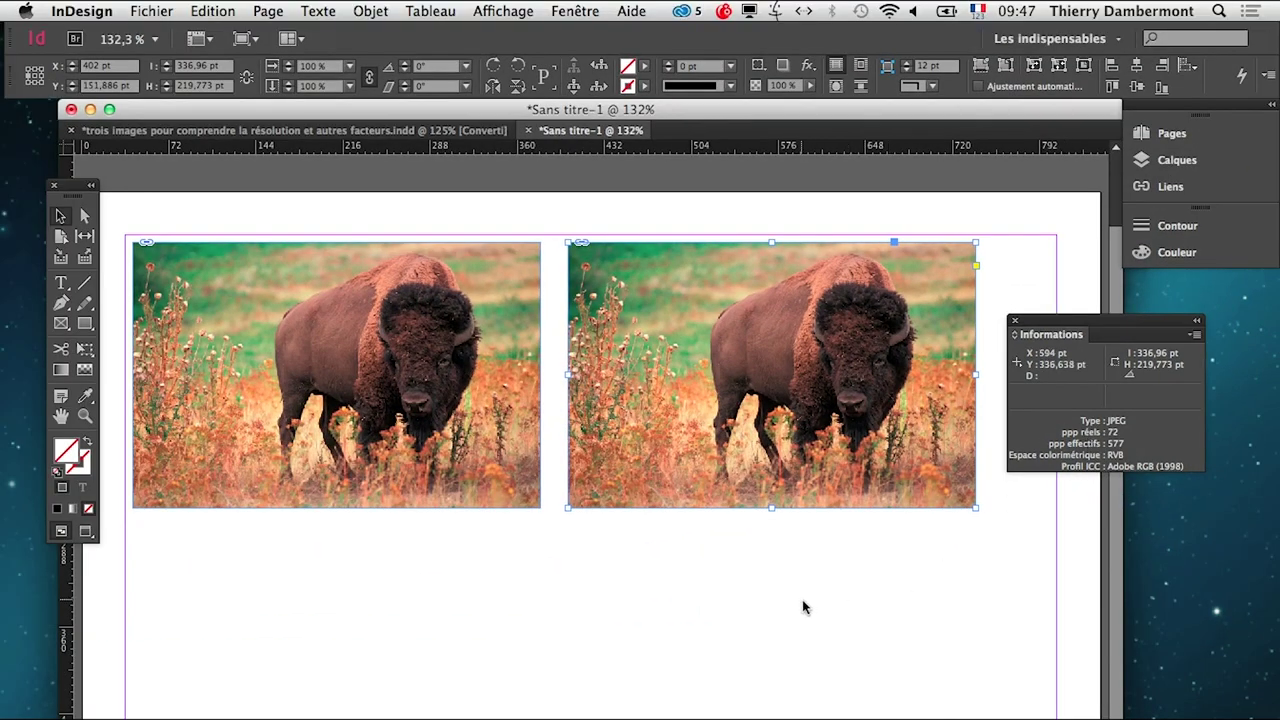
click(802, 606)
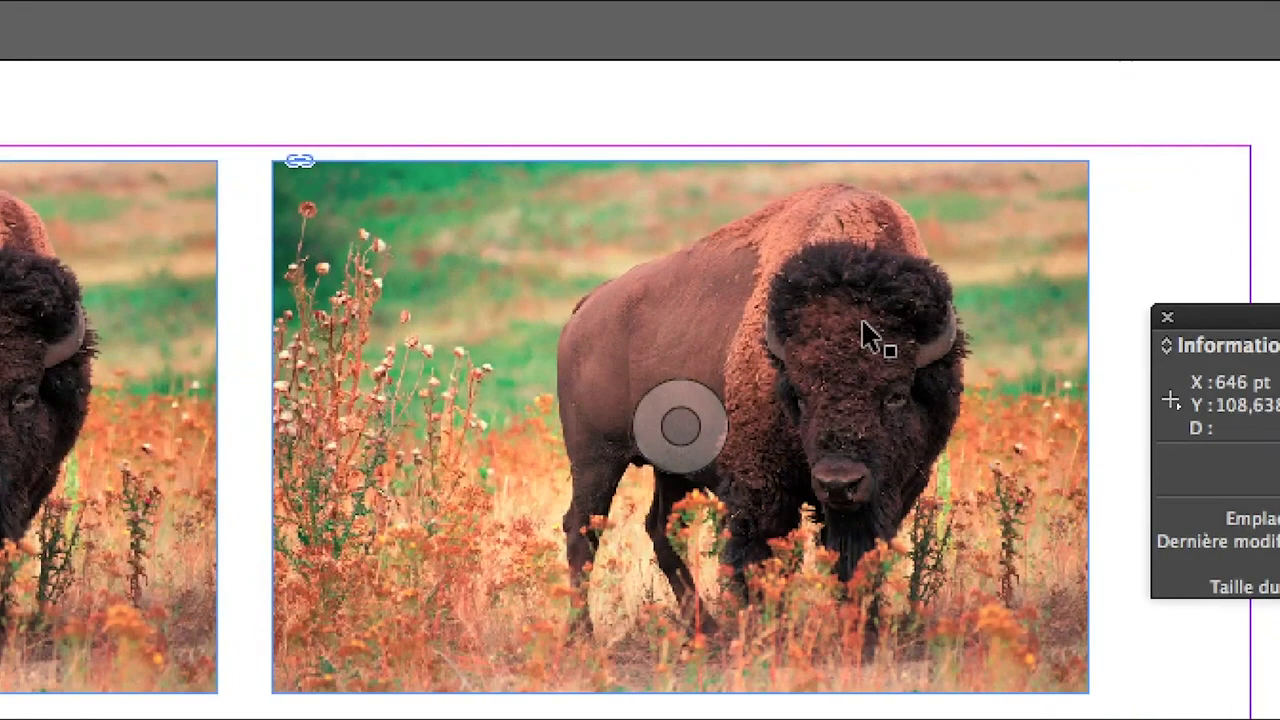
drag(1278, 318, 1120, 268)
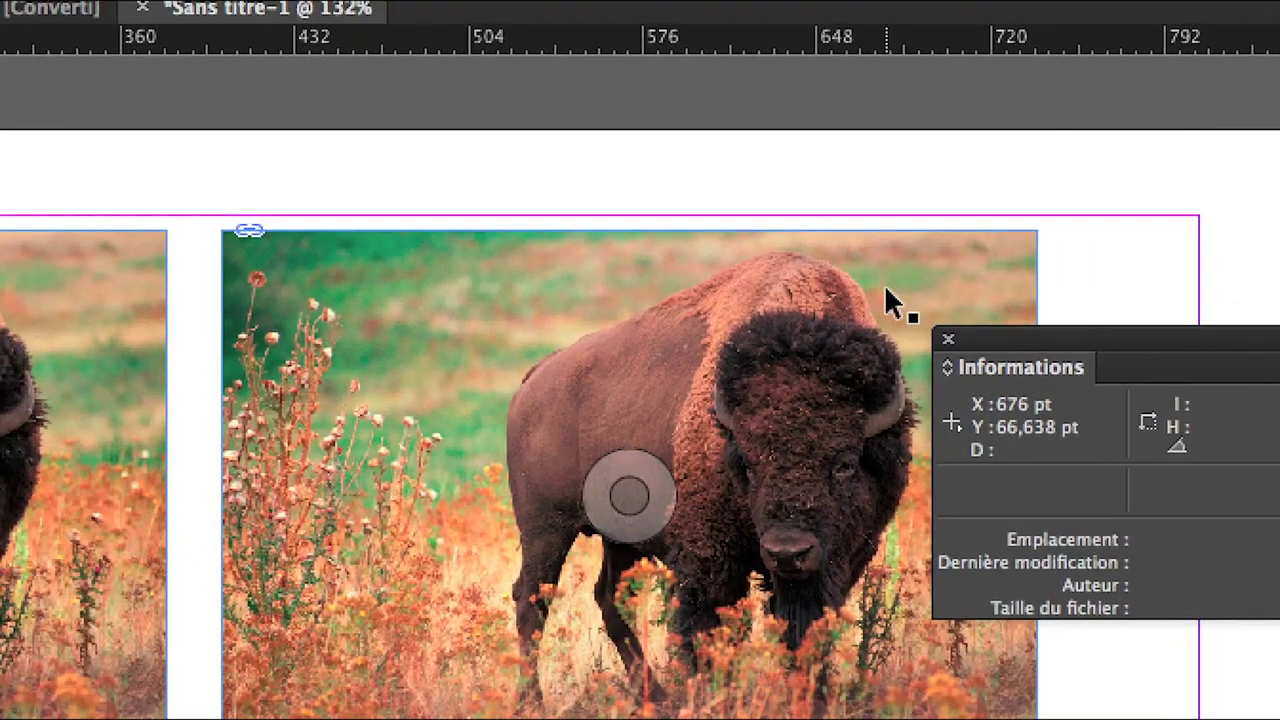
click(886, 292)
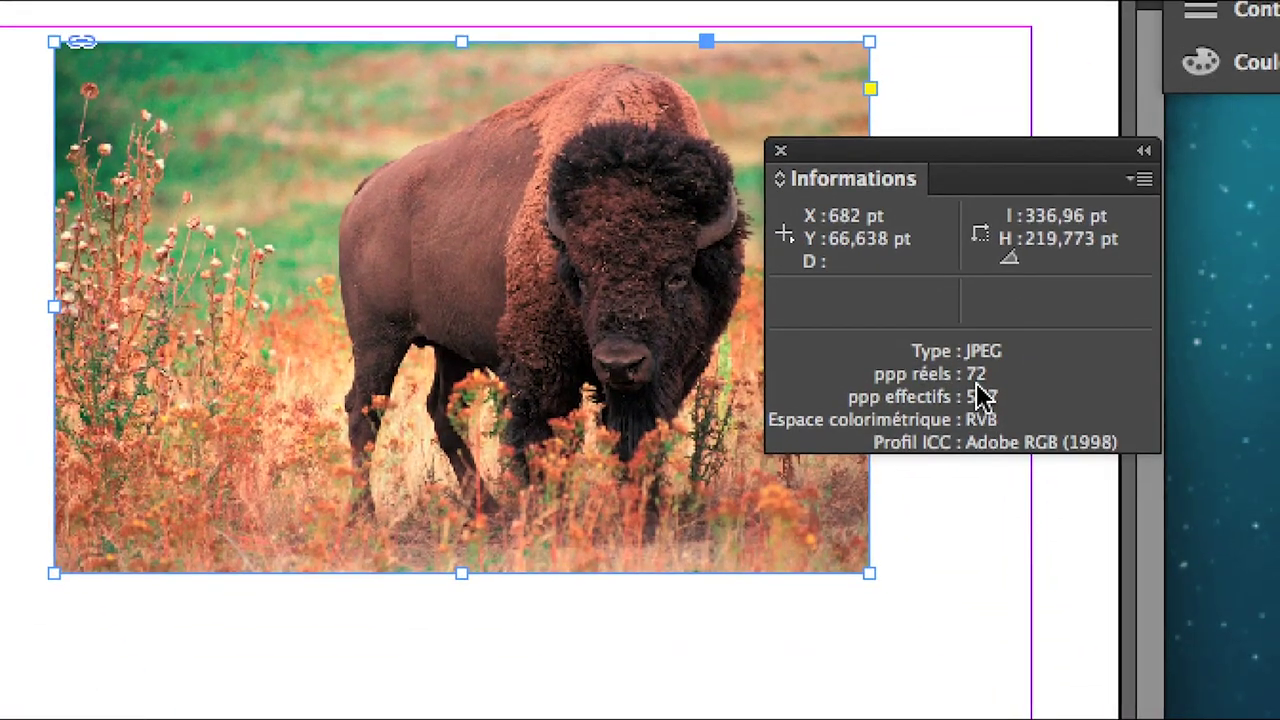
key(ctrl+equal)
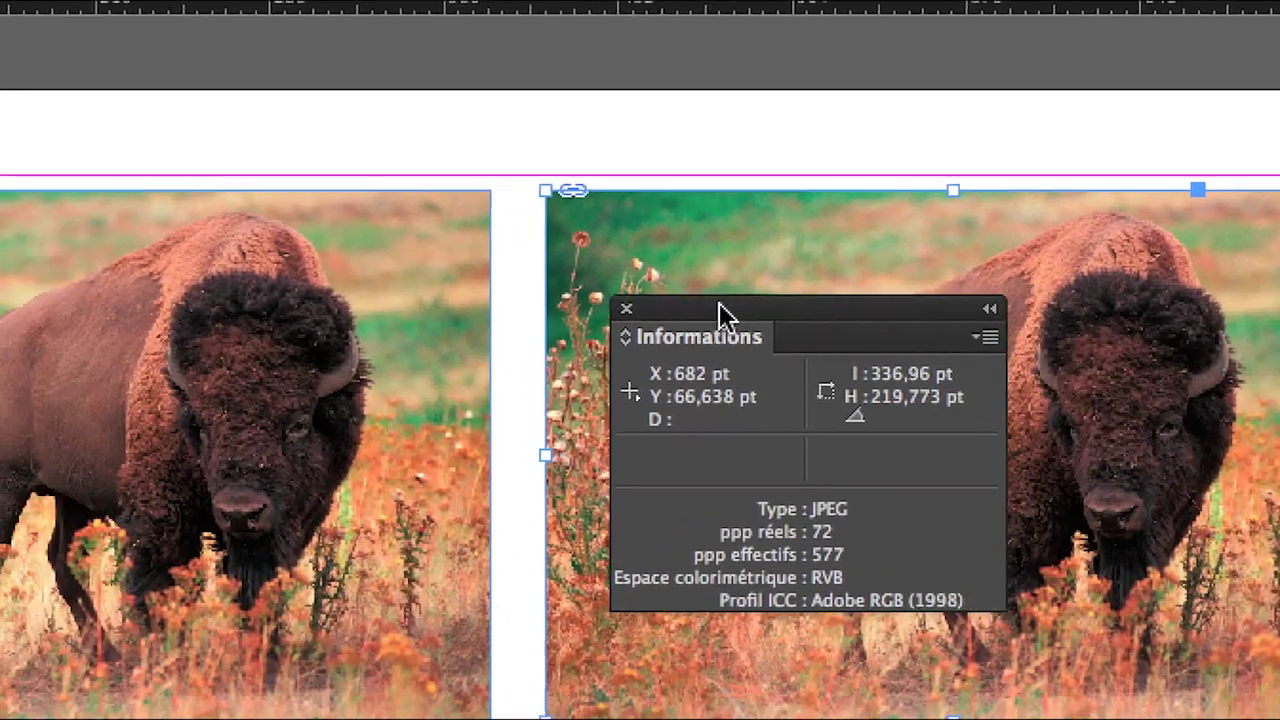
click(90, 440)
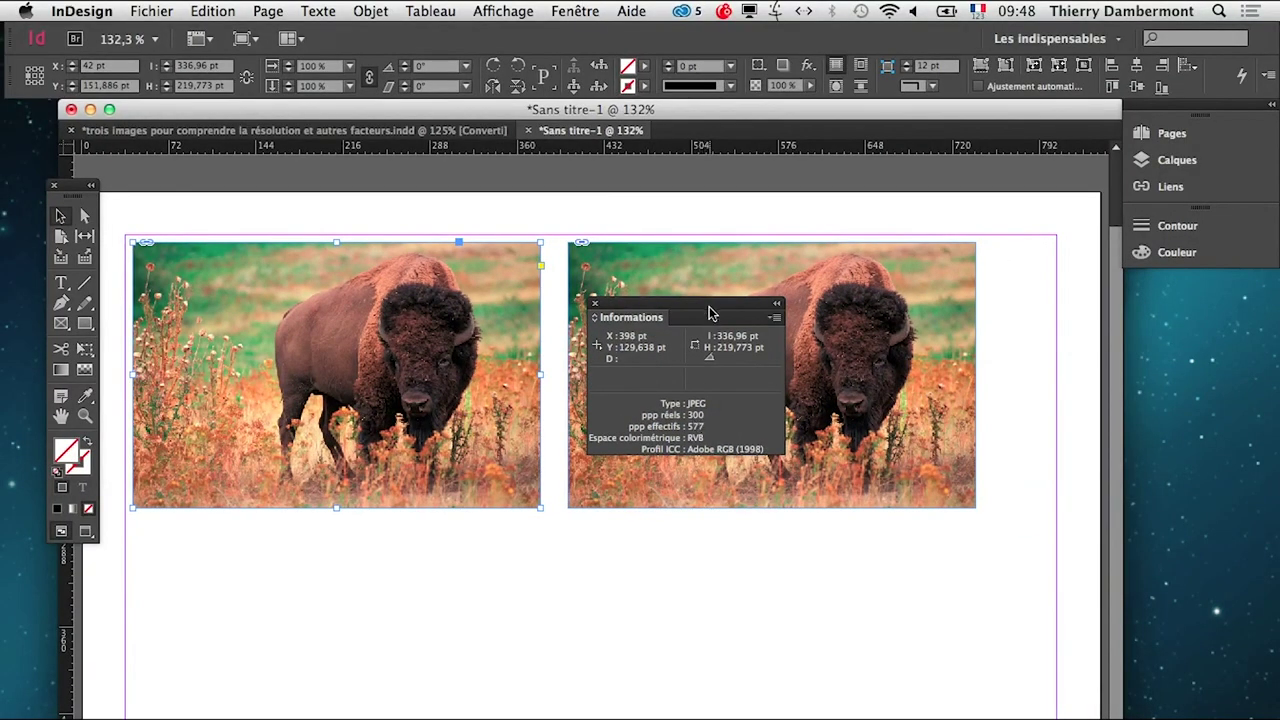
drag(722, 310, 1133, 327)
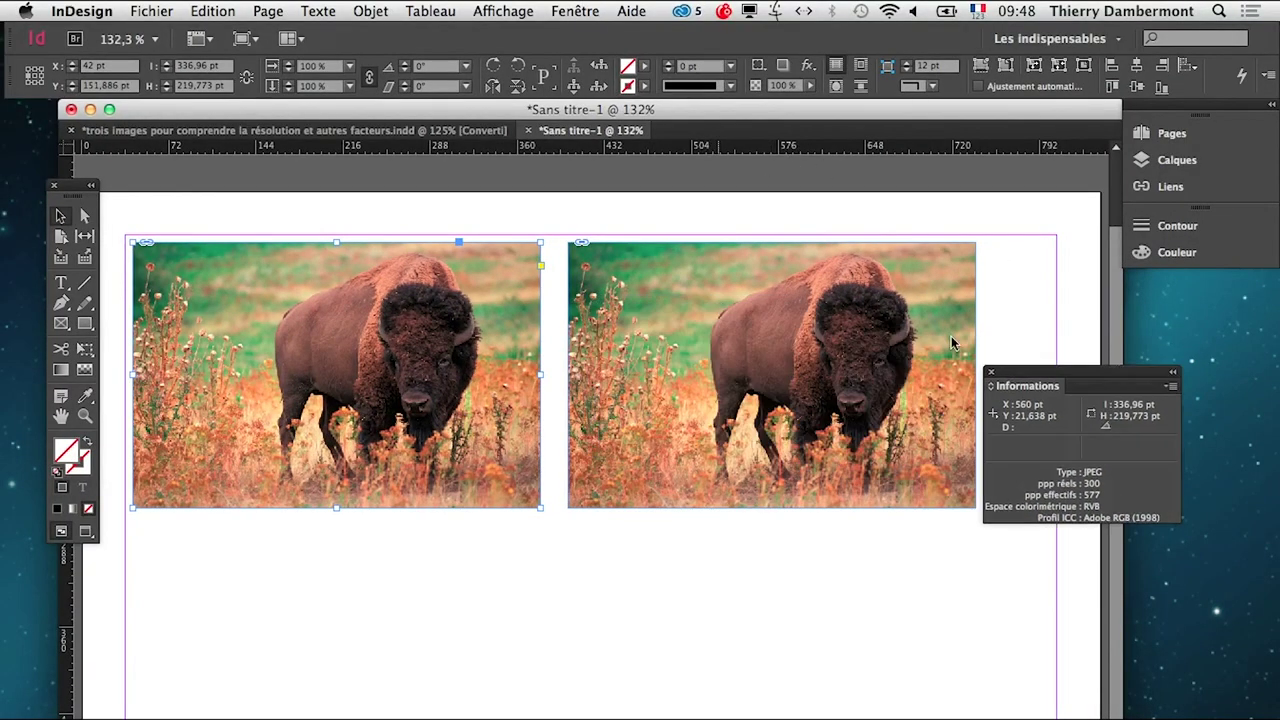
click(771, 375)
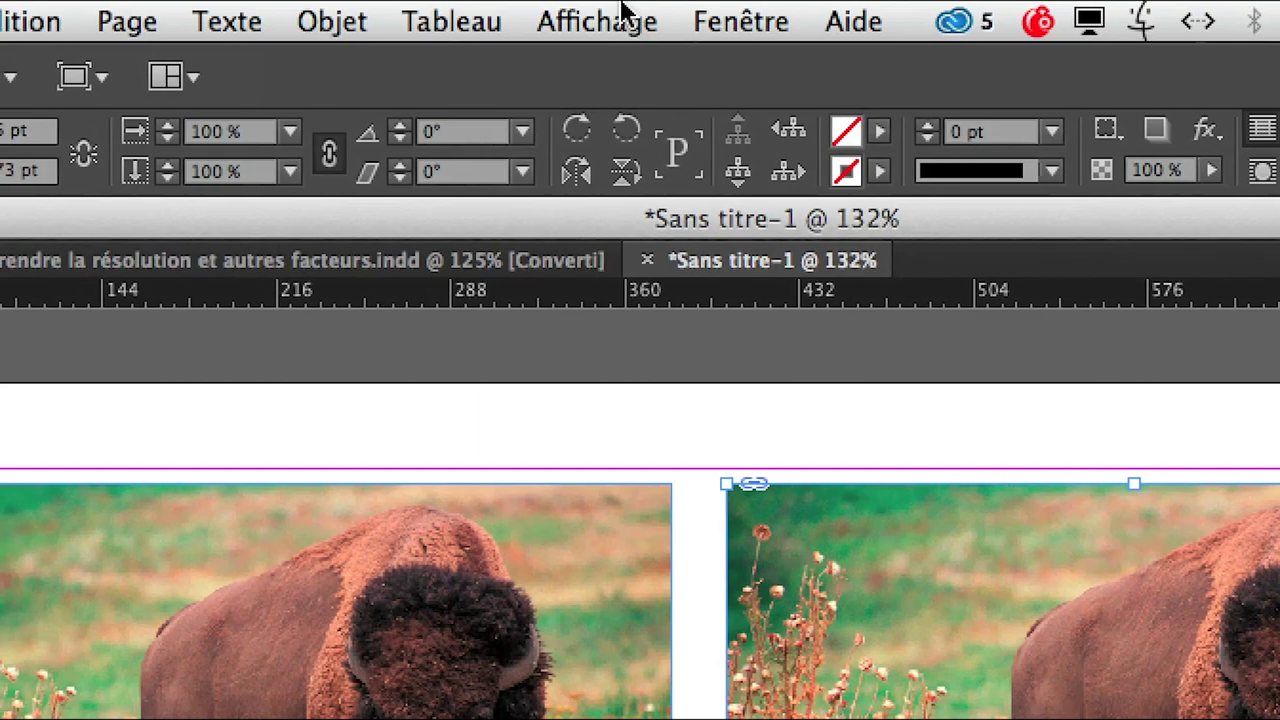
click(615, 12)
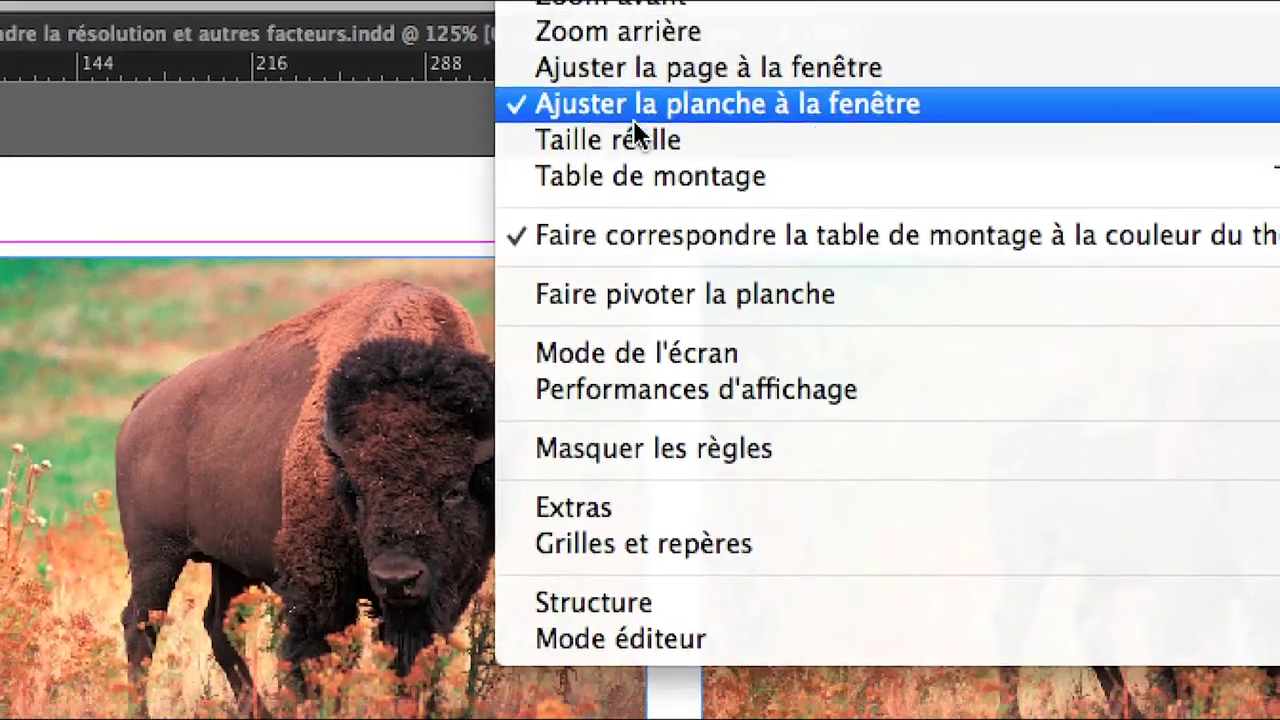
mouse_move(1097, 165)
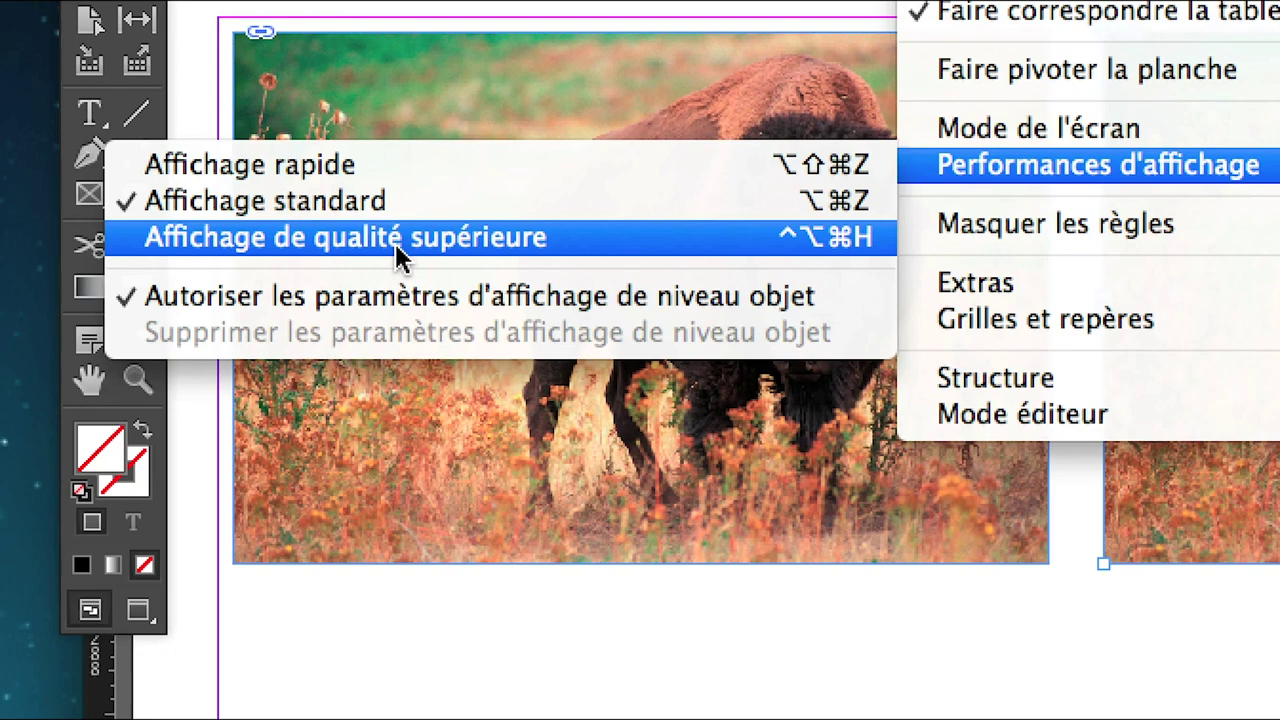
- Switch display performance to high-quality display and verify the setting
click(398, 255)
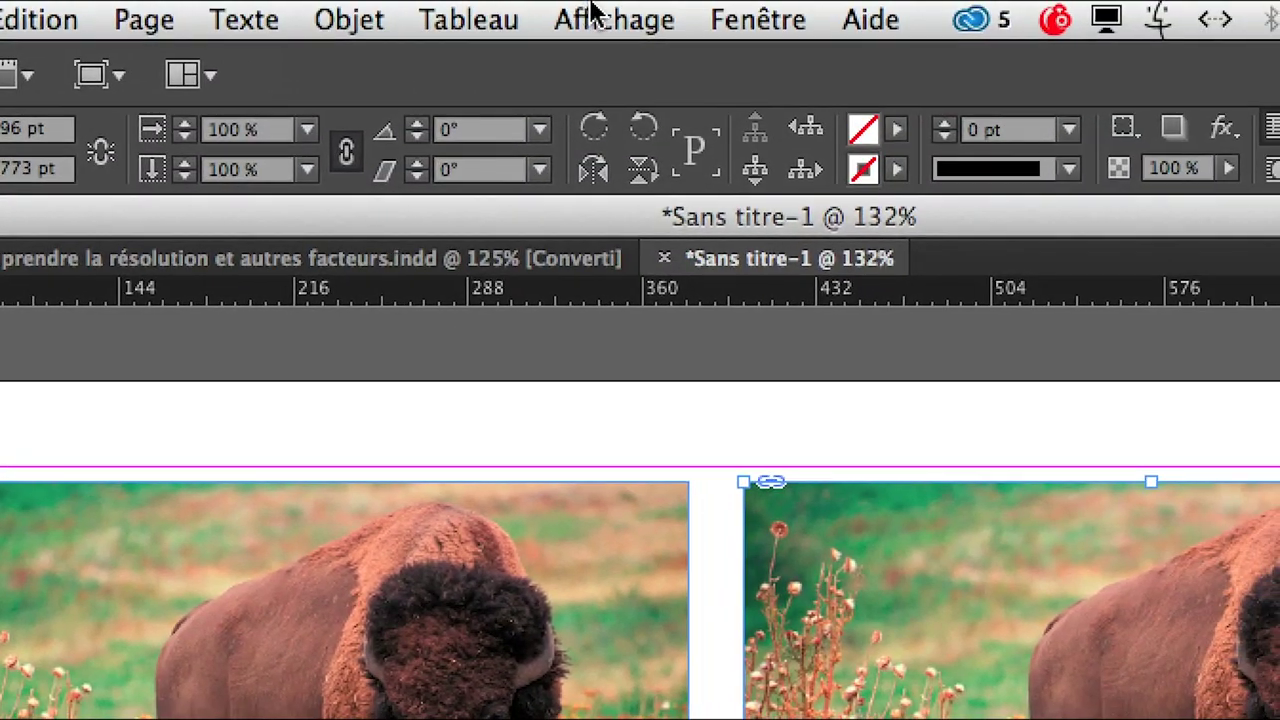
click(592, 14)
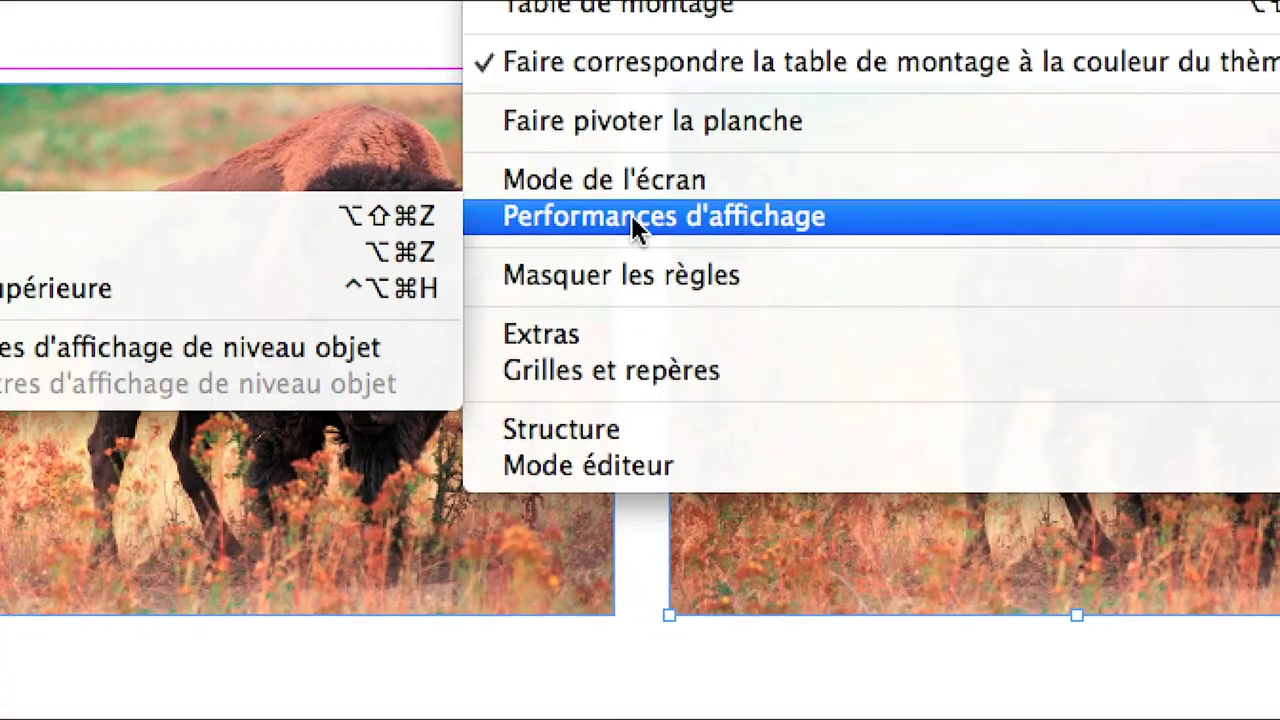
mouse_move(1012, 48)
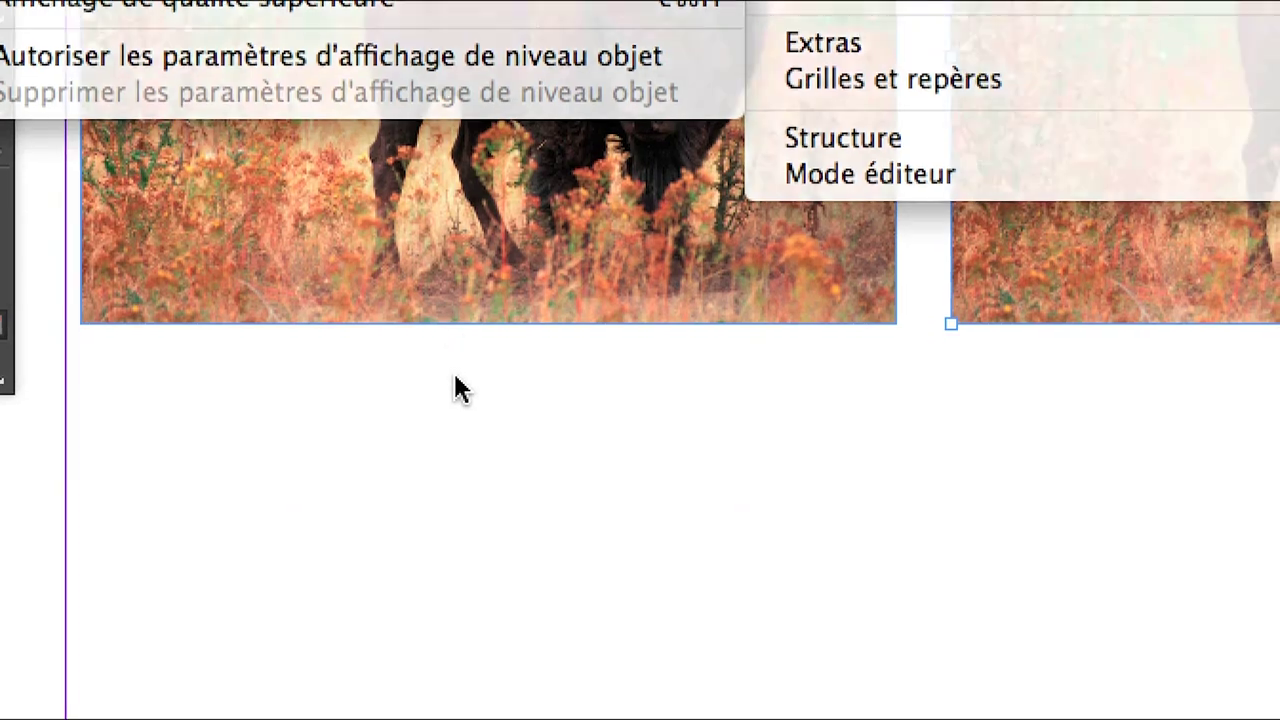
click(455, 388)
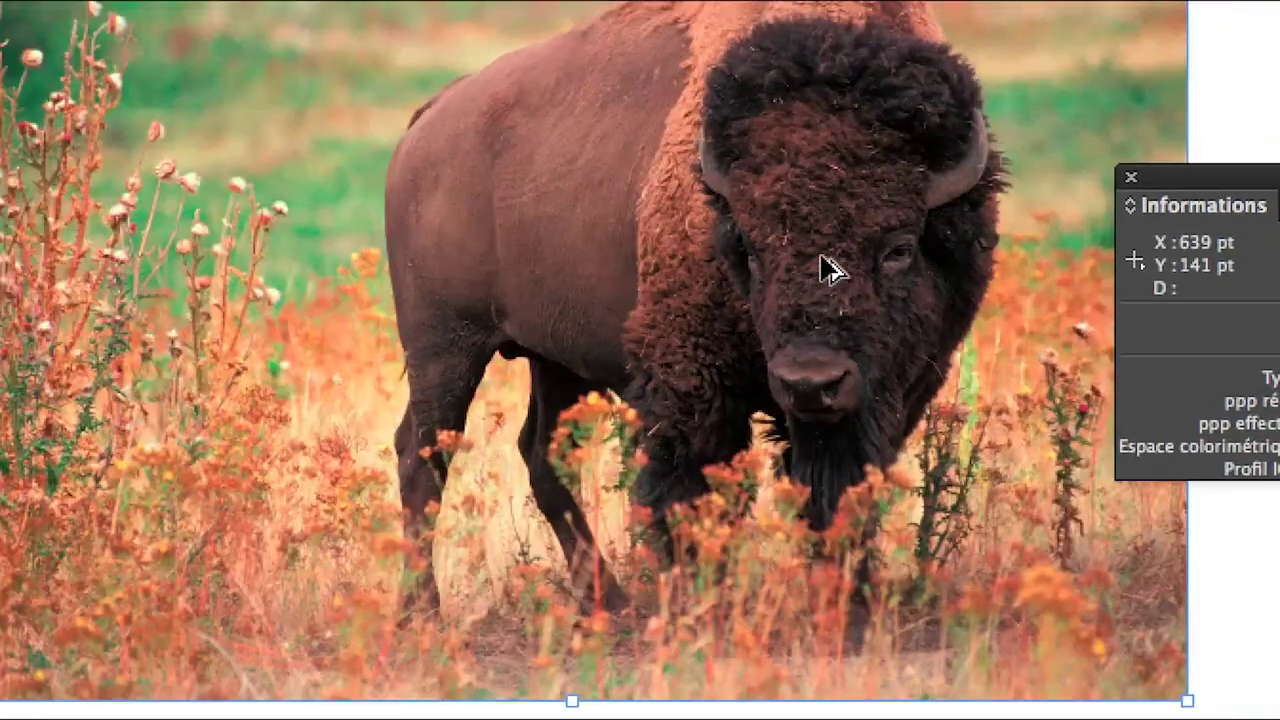
- Zoom in and out on the bison photos to compare their fur detail
scroll(820, 270, up, 2)
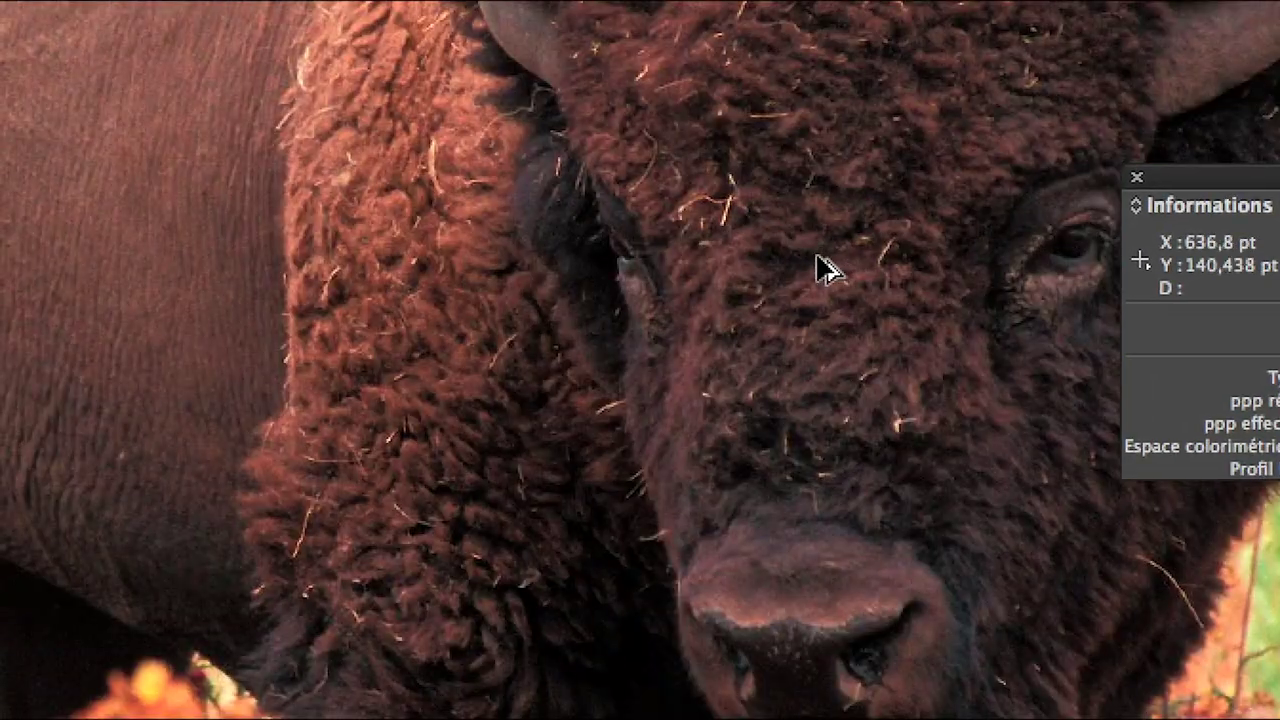
scroll(903, 263, up, 3)
scroll(850, 270, down, 3)
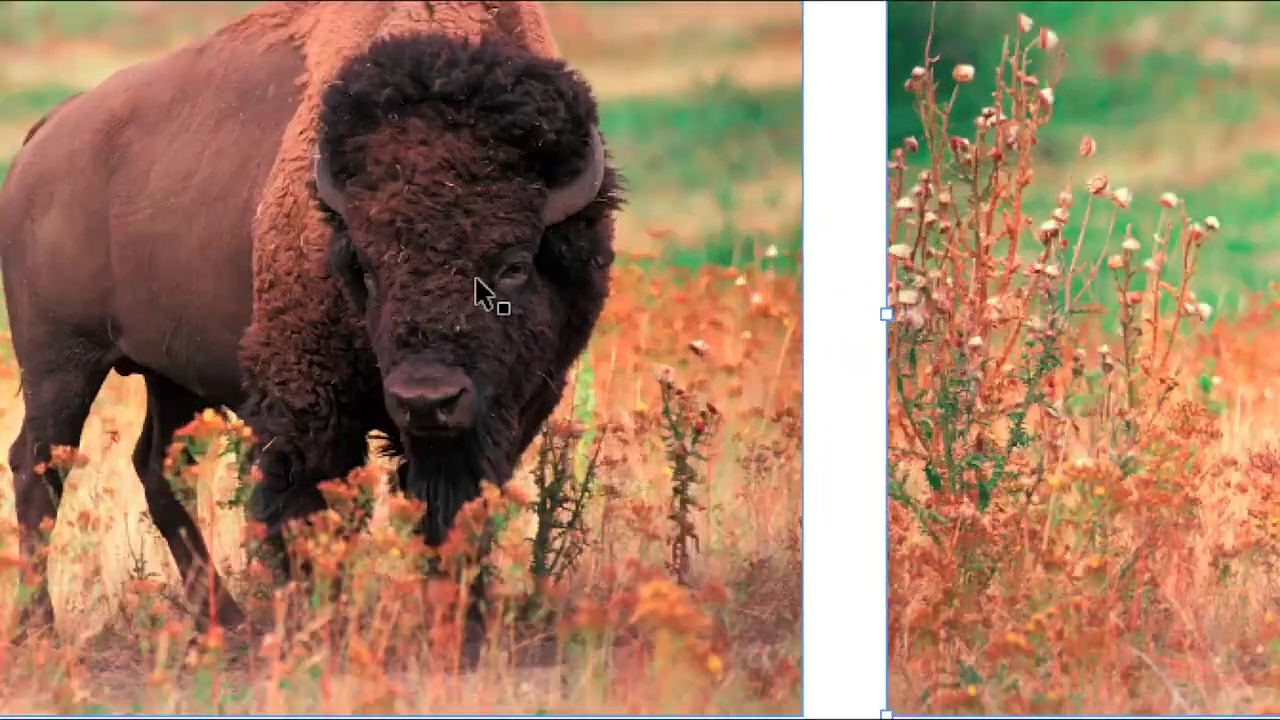
scroll(476, 290, up, 2)
scroll(476, 290, up, 2)
scroll(476, 290, up, 2)
scroll(476, 290, up, 1)
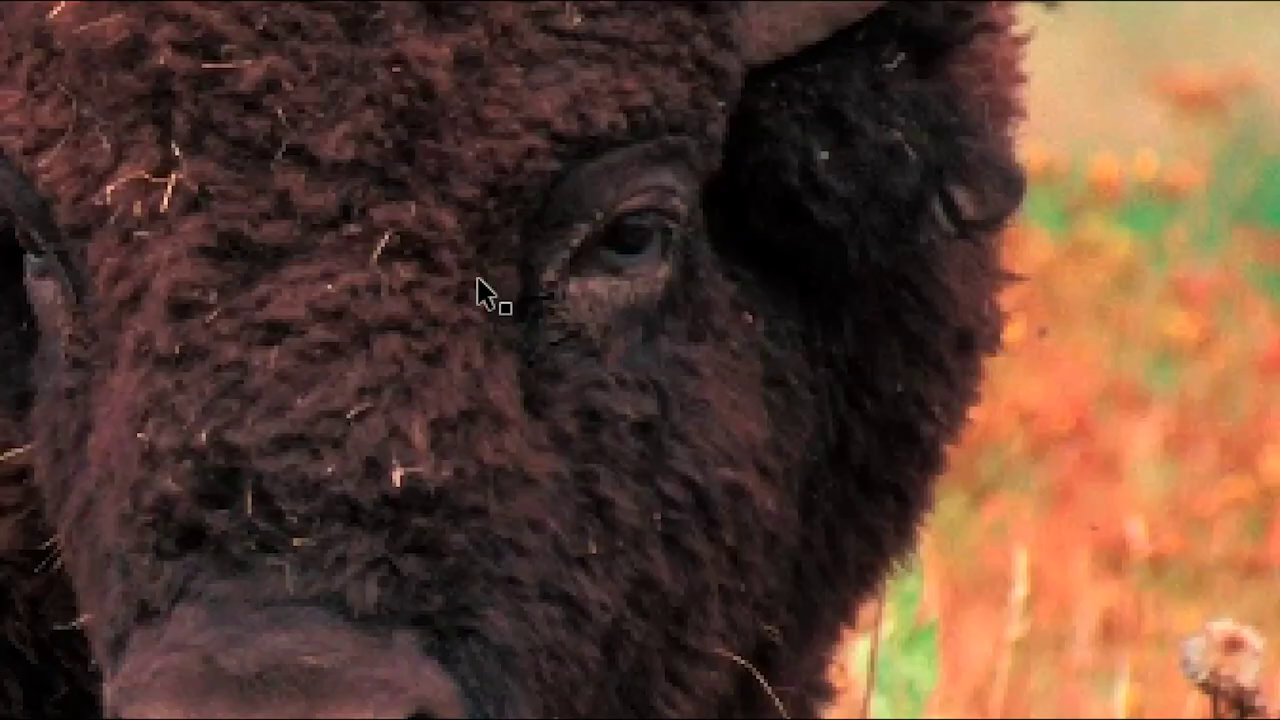
scroll(478, 285, down, 3)
scroll(486, 294, down, 1)
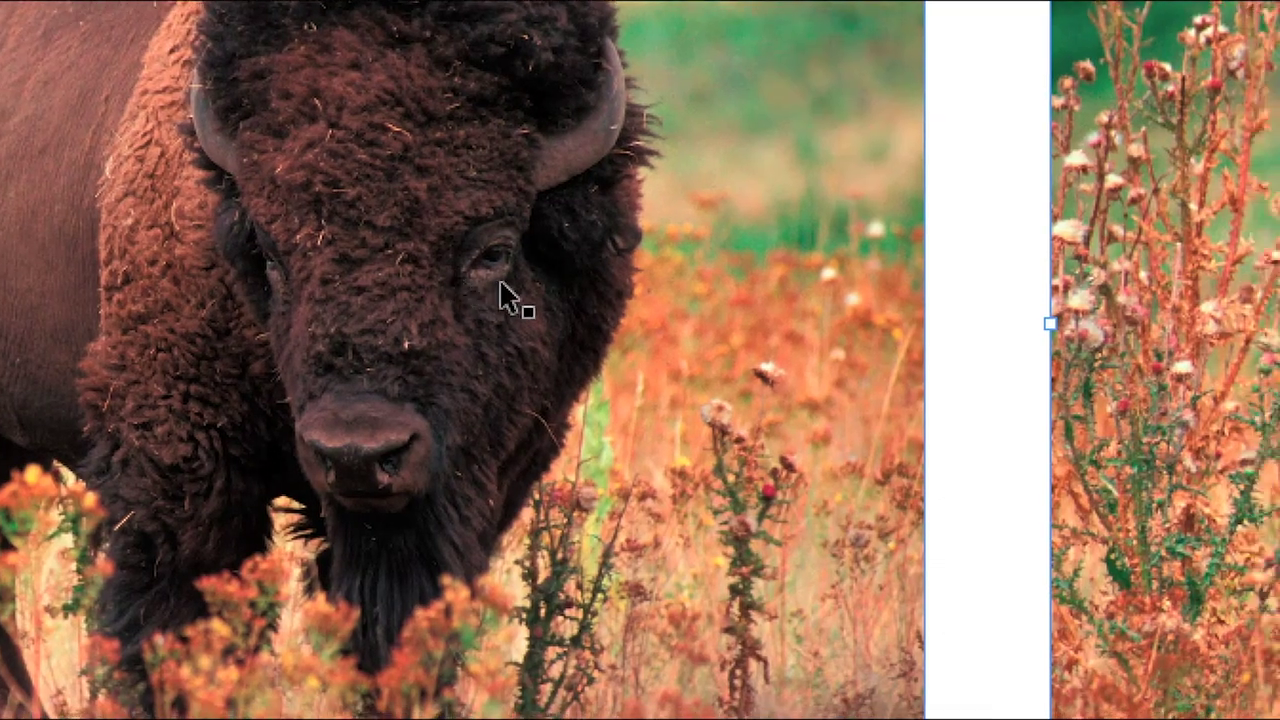
scroll(499, 286, down, 3)
scroll(503, 294, down, 1)
scroll(503, 294, down, 1)
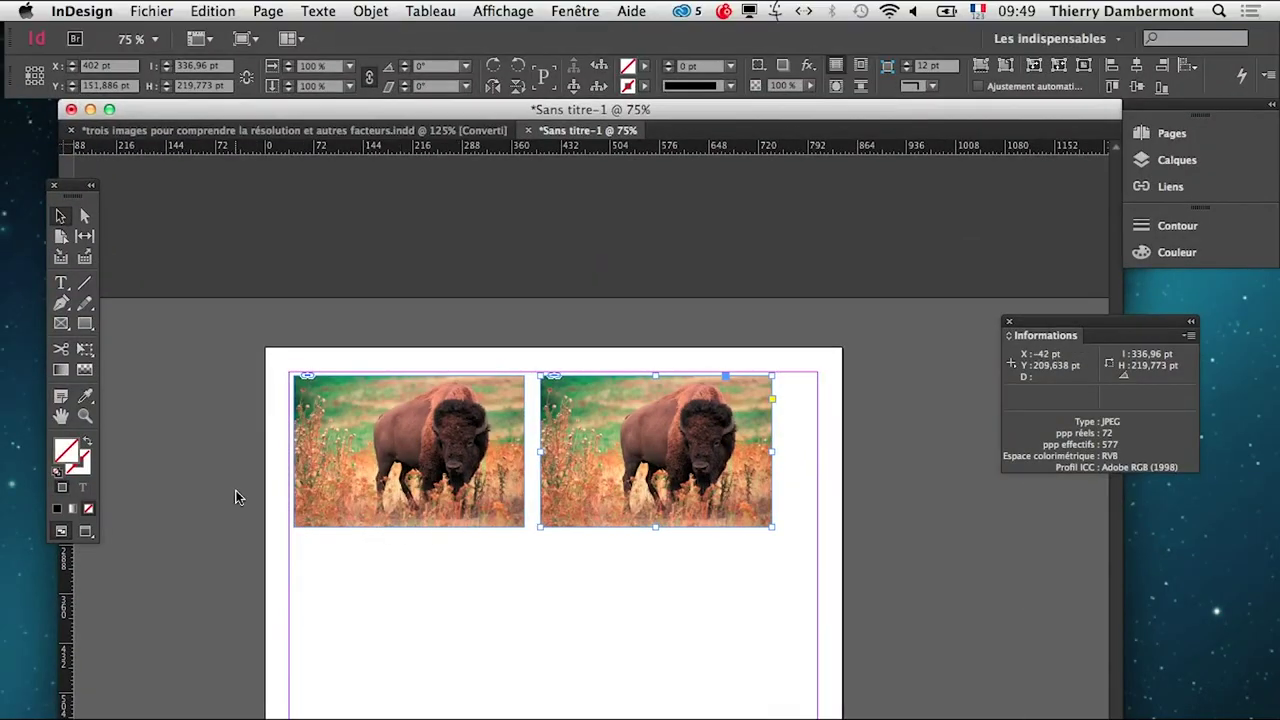
- Deselect and save as 'deux images identiques sur le papier meme si elles ont des rés diff dans PS'
click(185, 535)
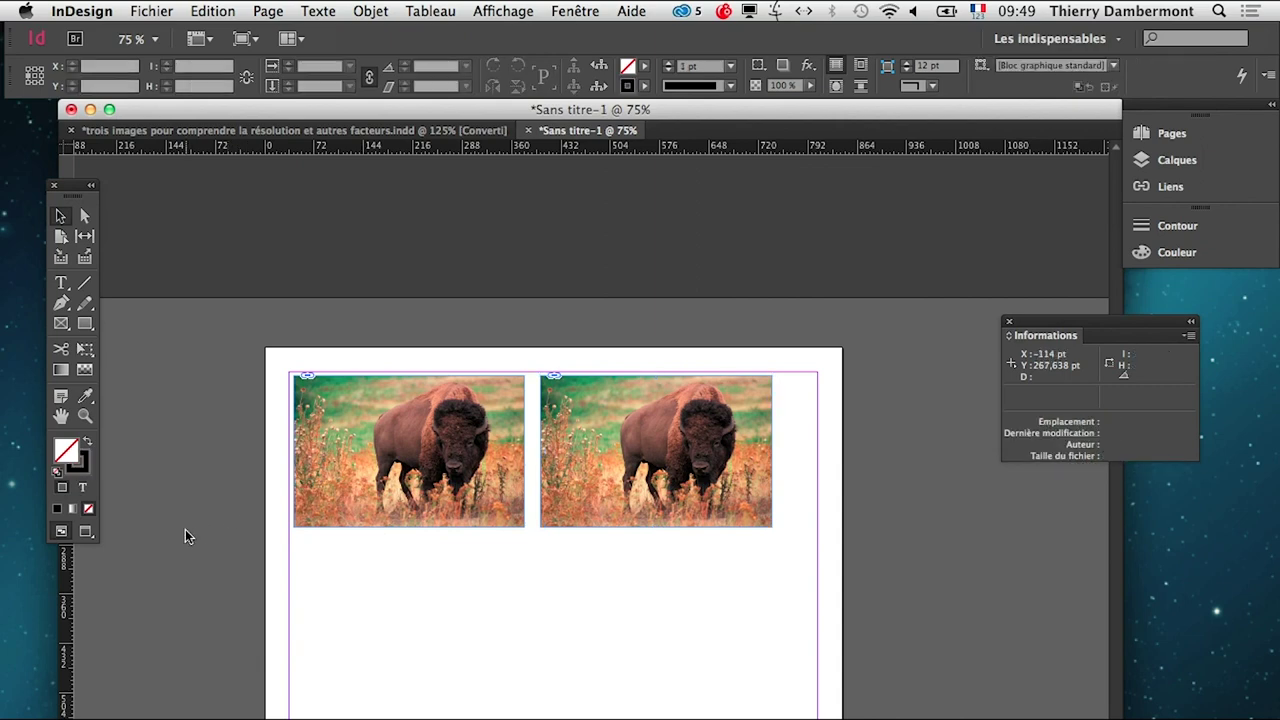
click(145, 11)
click(215, 192)
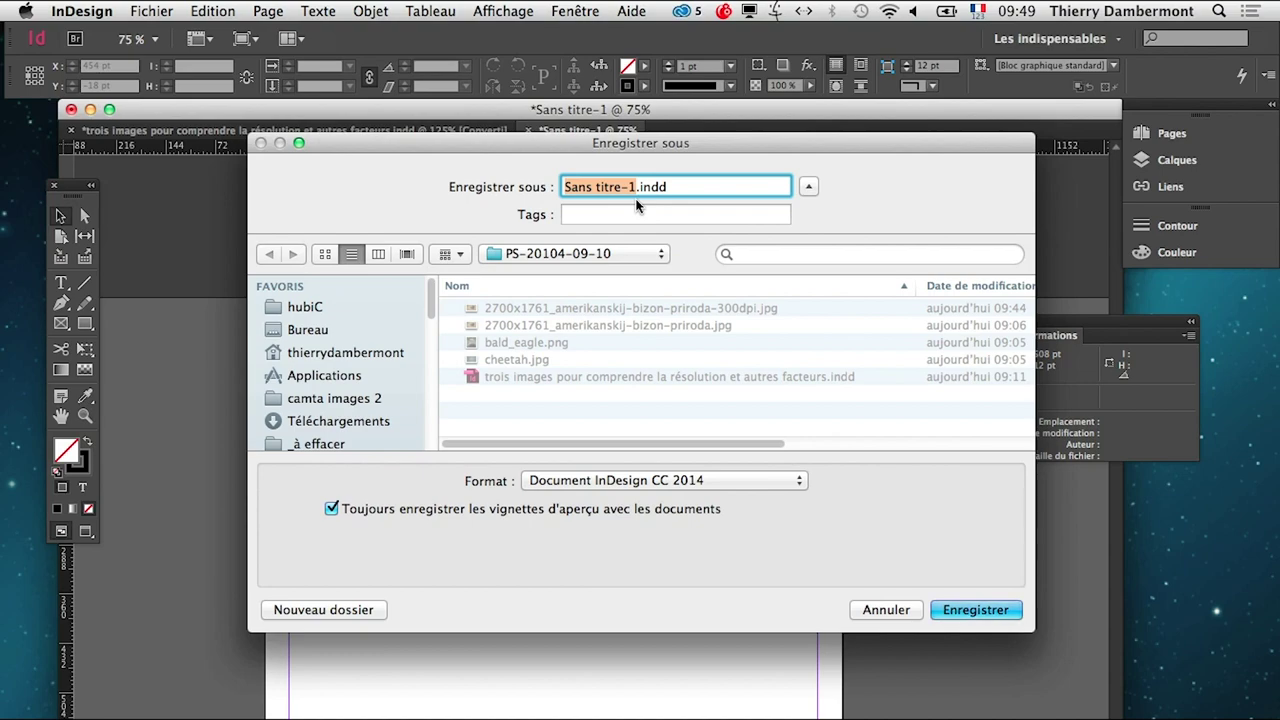
text(dexu)
key(BackSpace)
key(BackSpace)
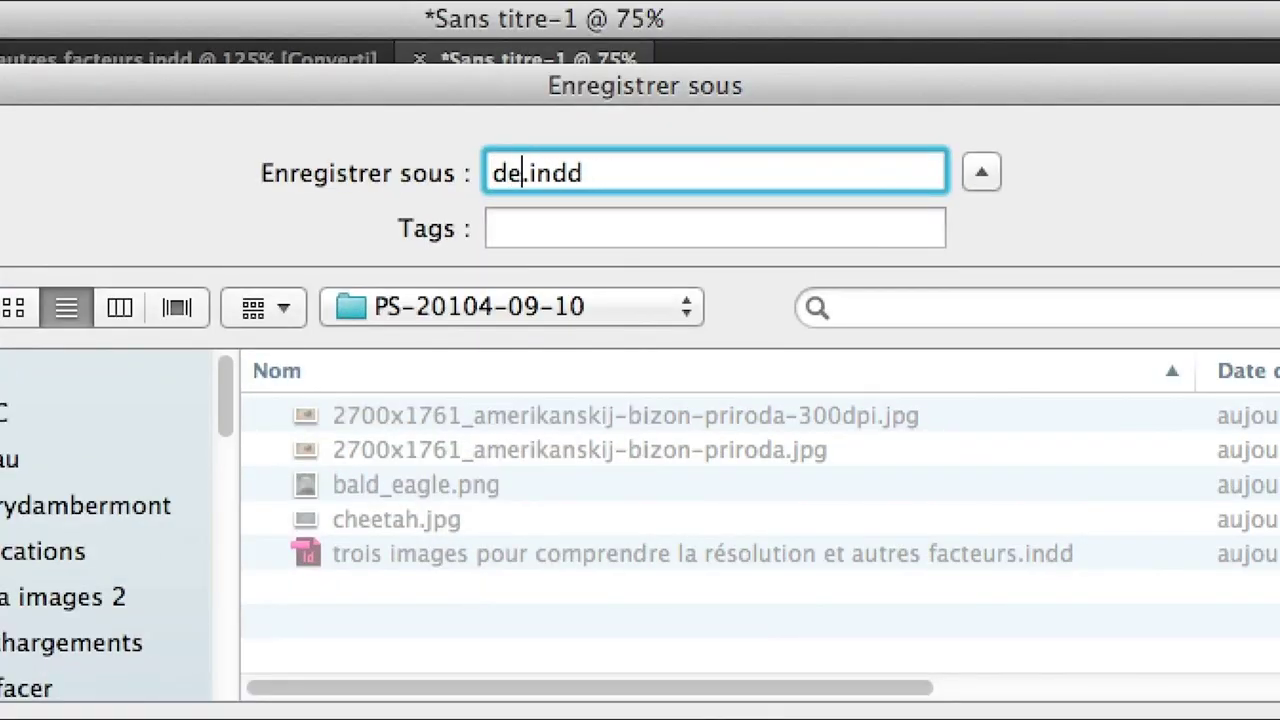
text(ux images identiq)
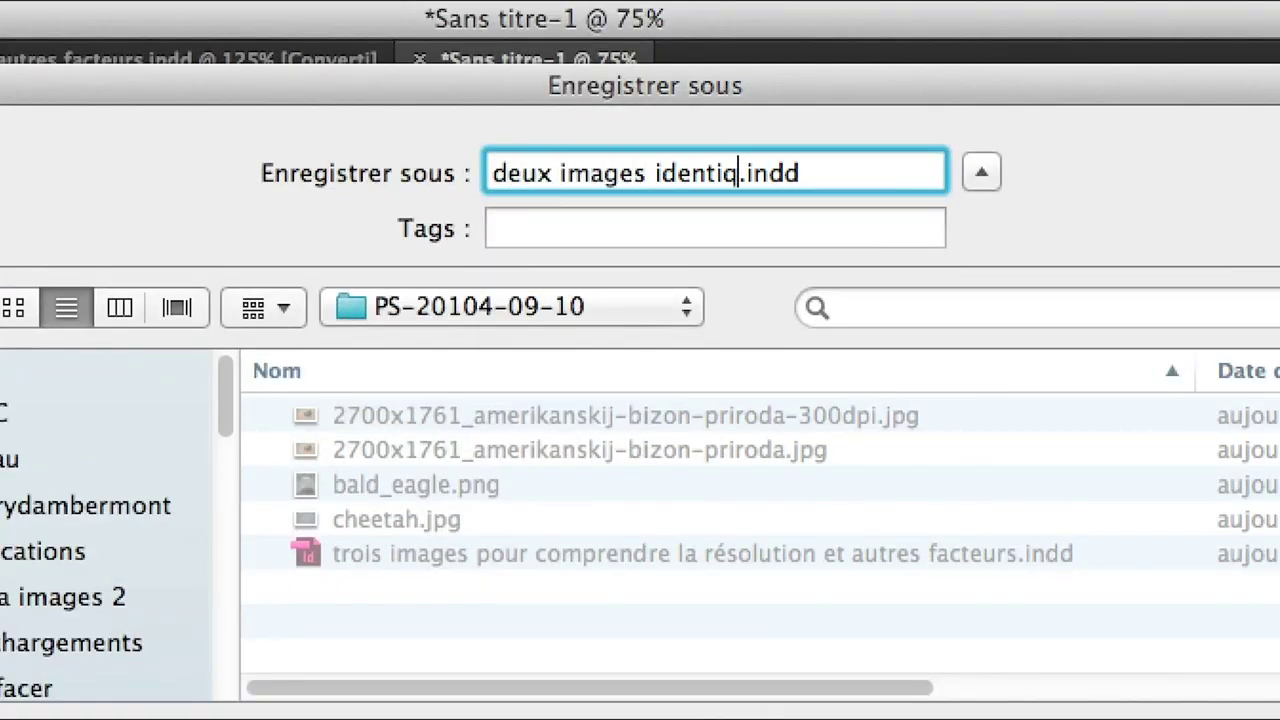
text(ues sur le papier )
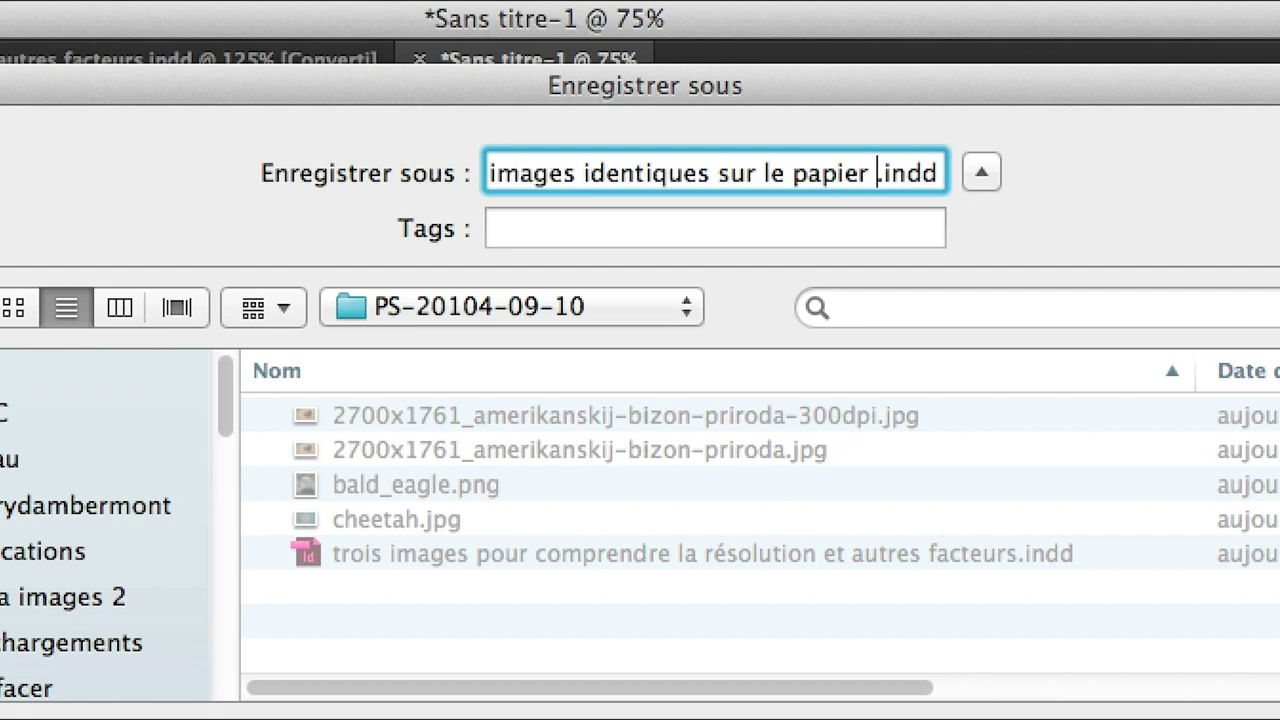
text(memem)
key(BackSpace)
key(BackSpace)
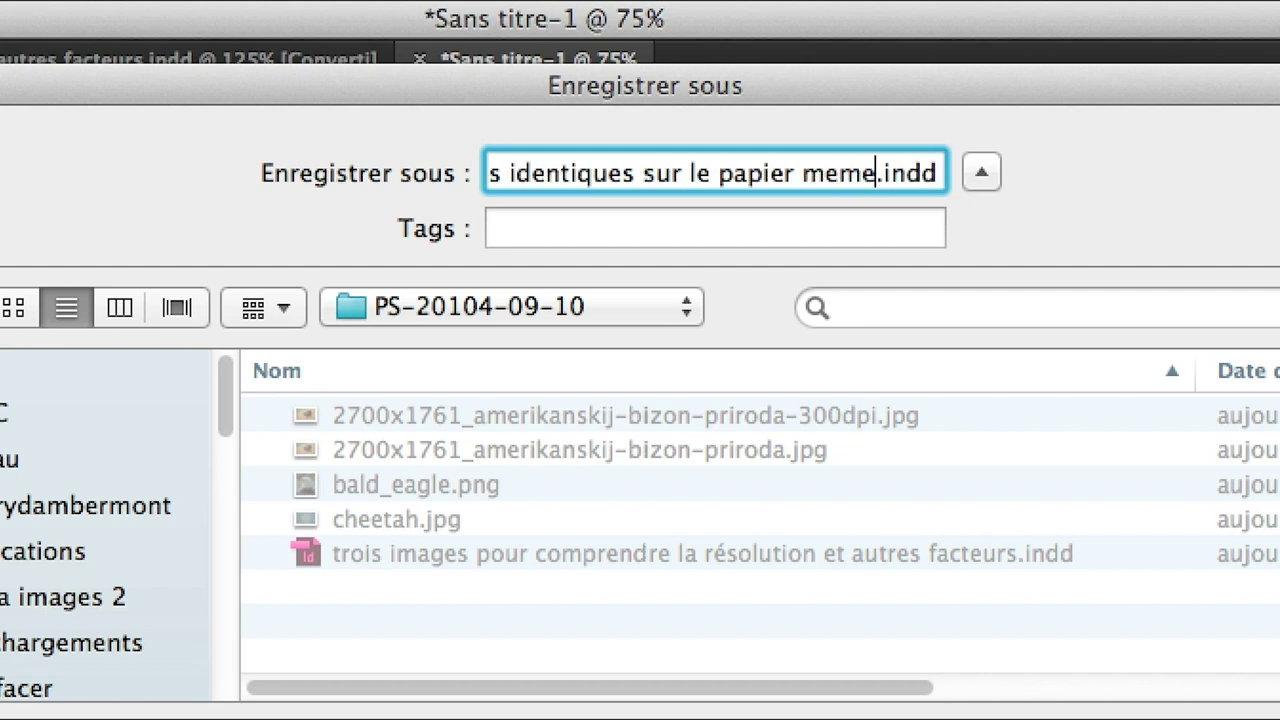
text(sil)
key(BackSpace)
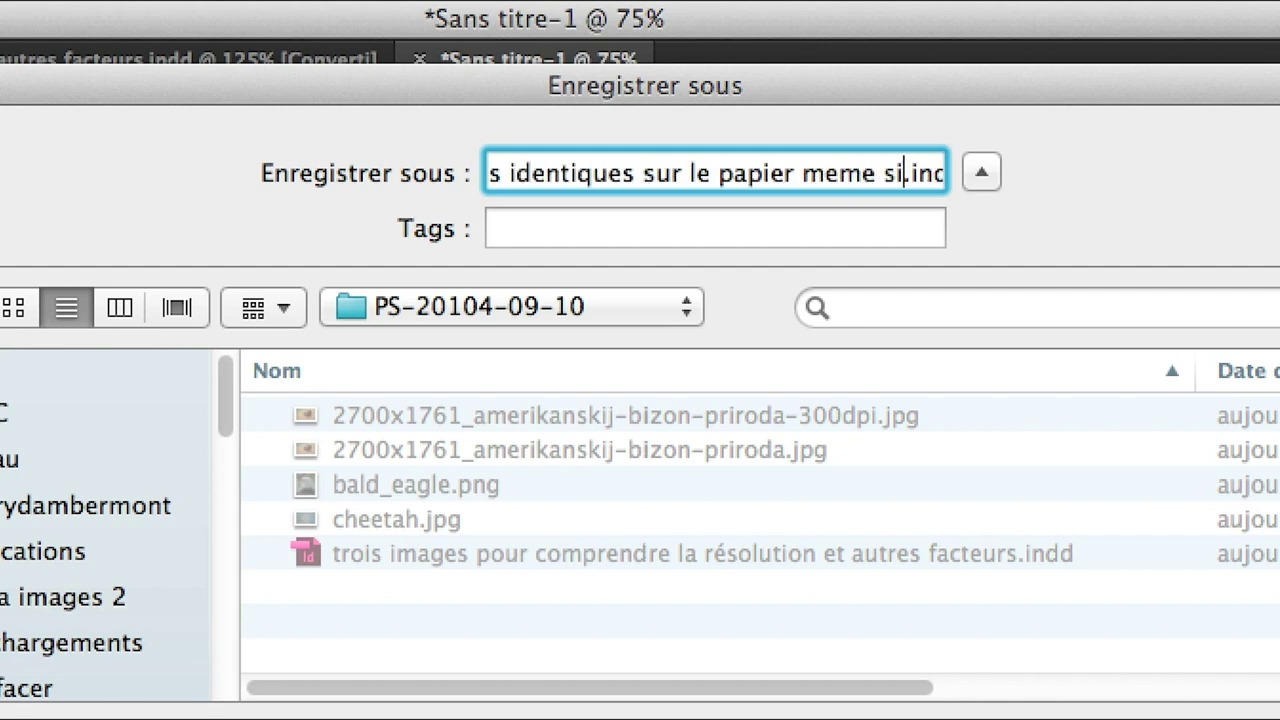
text(elles one)
key(BackSpace)
text(t )
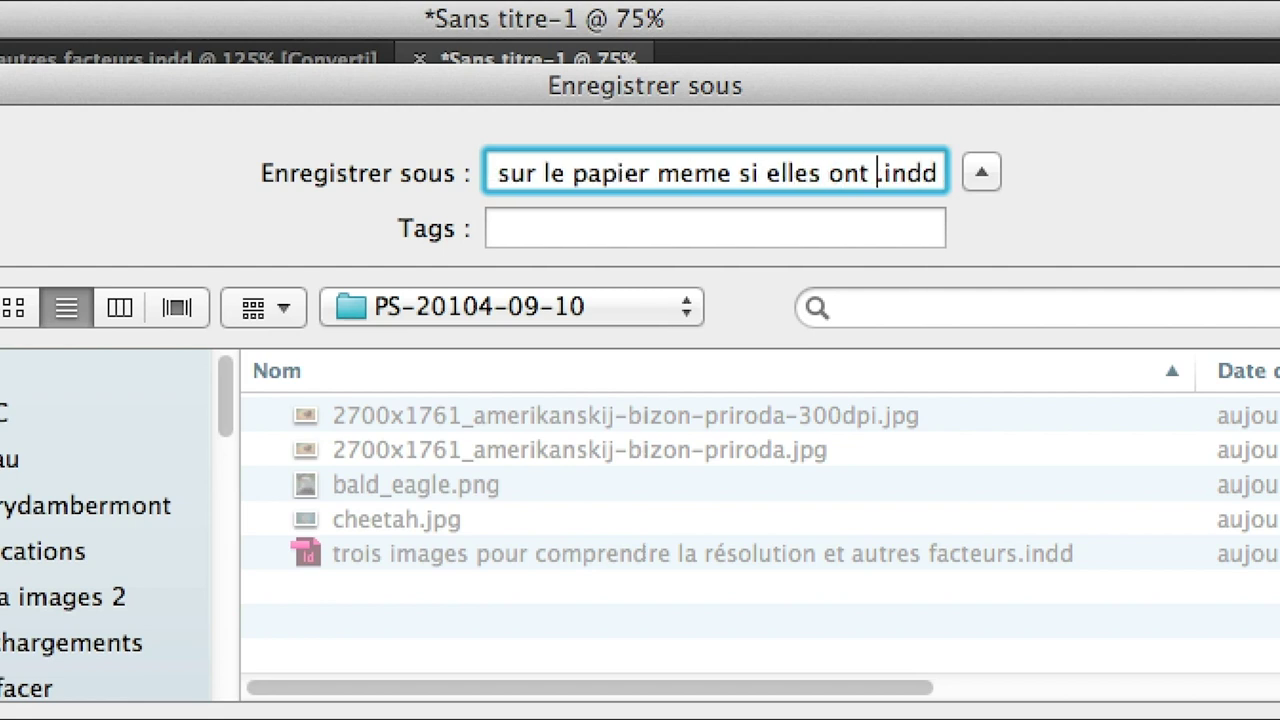
text(des ré)
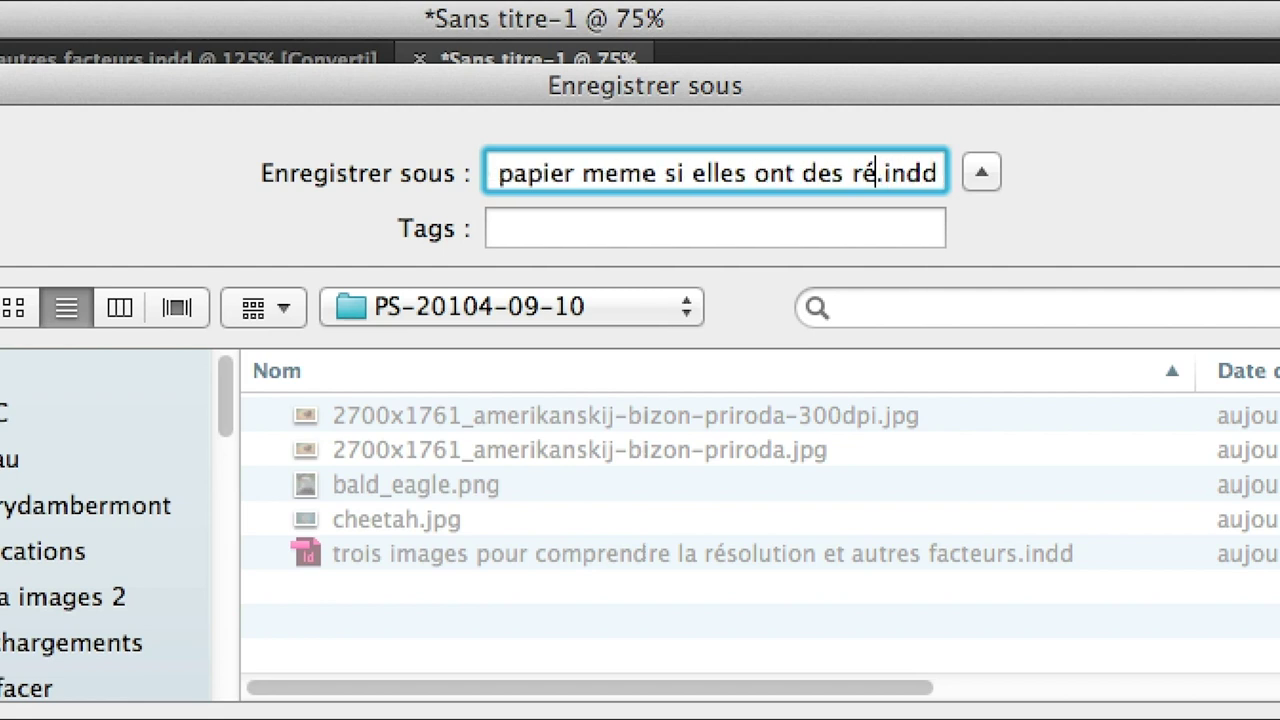
text(s diff da)
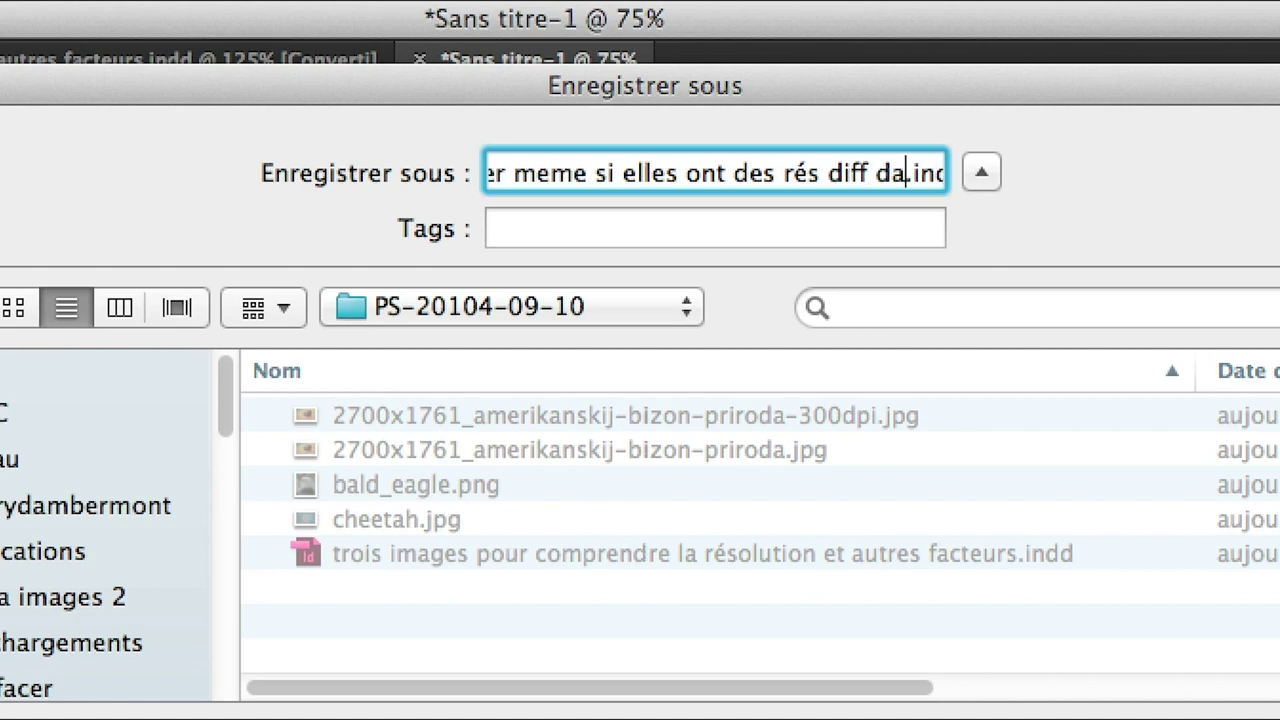
text(ns PS)
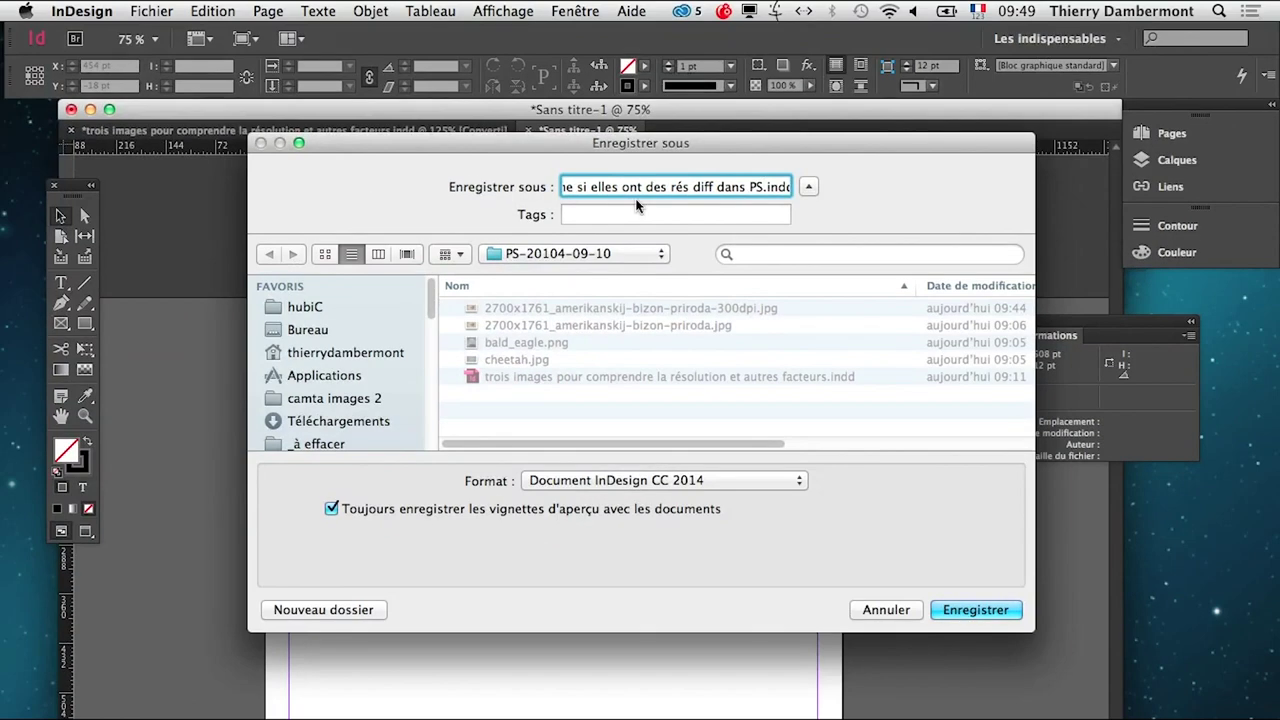
click(982, 620)
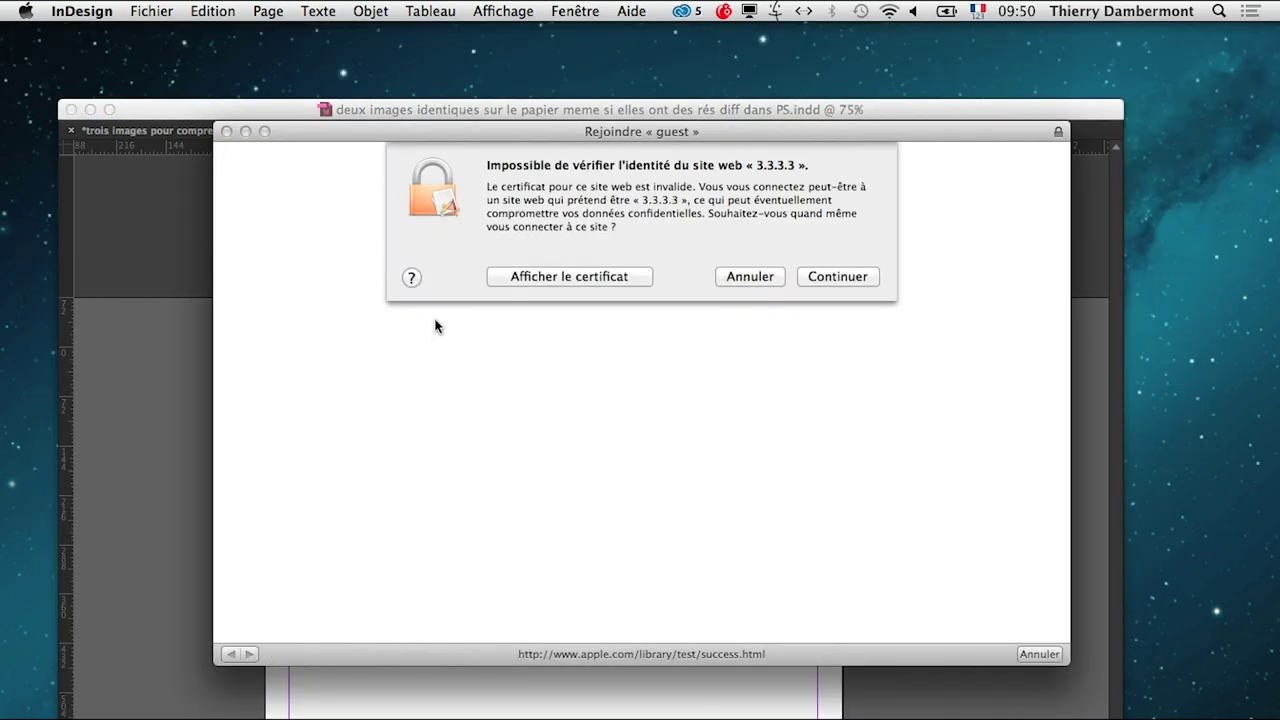
click(752, 276)
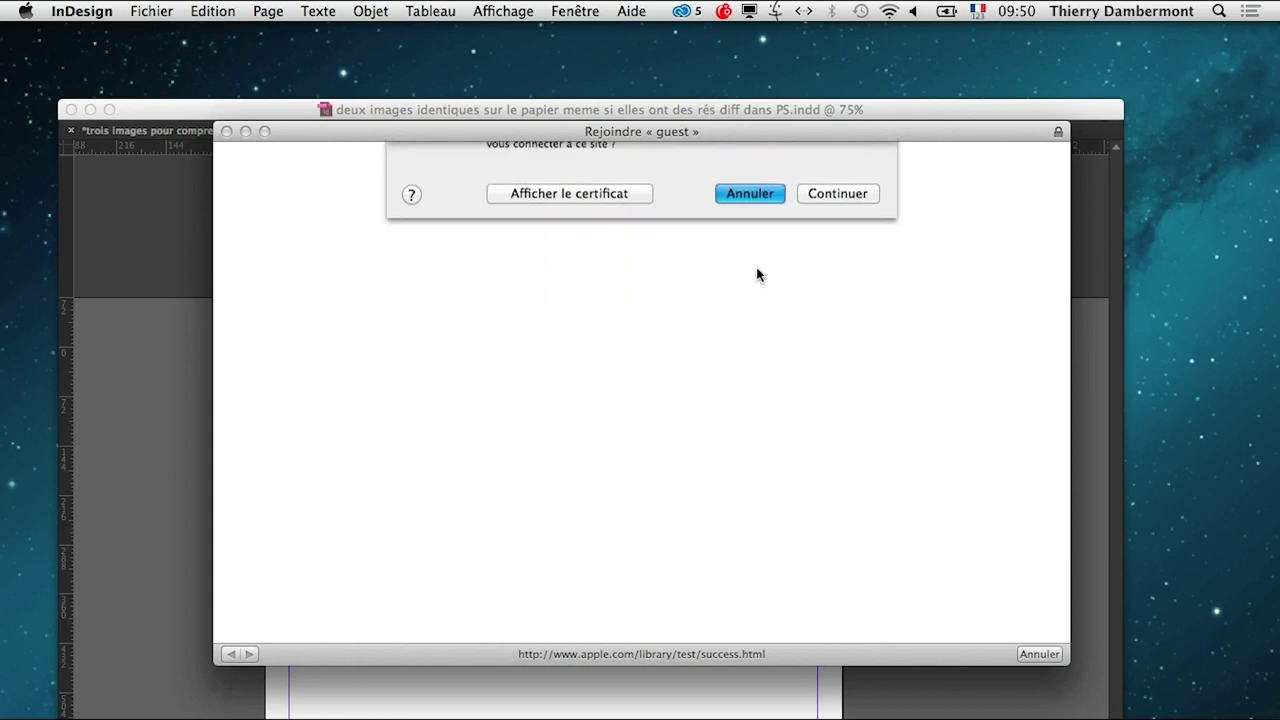
click(227, 131)
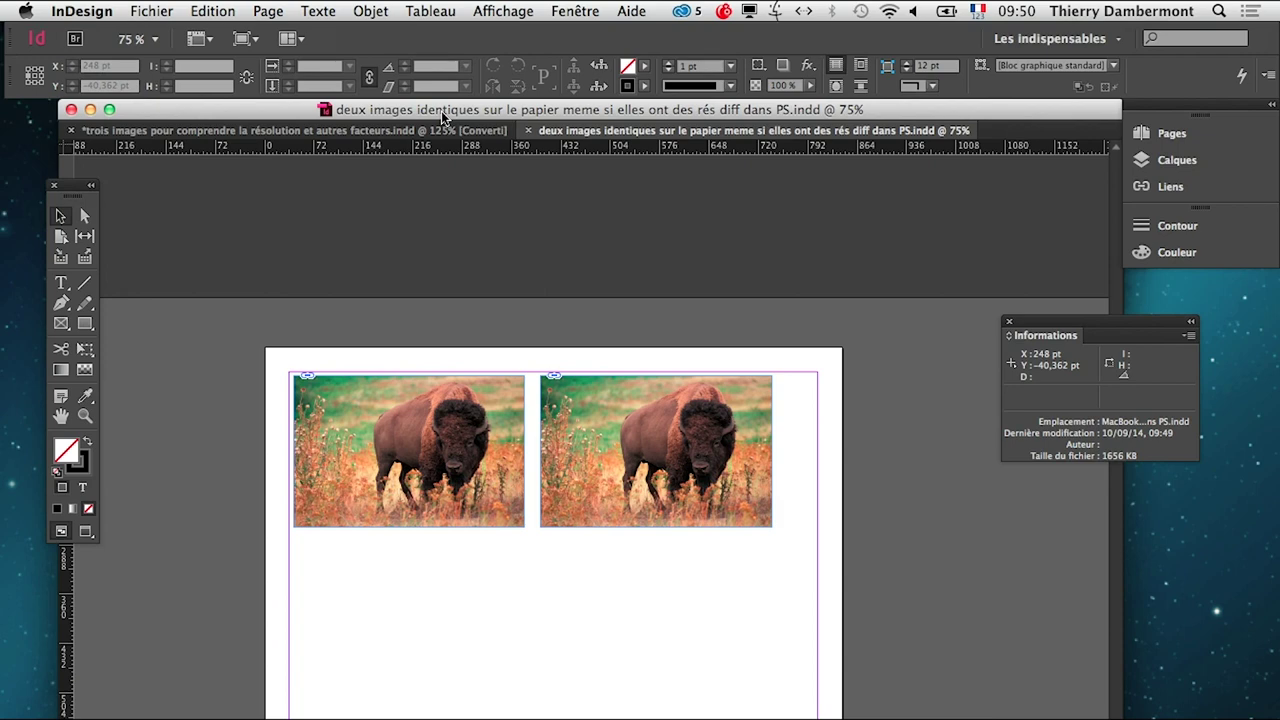
drag(441, 111, 442, 111)
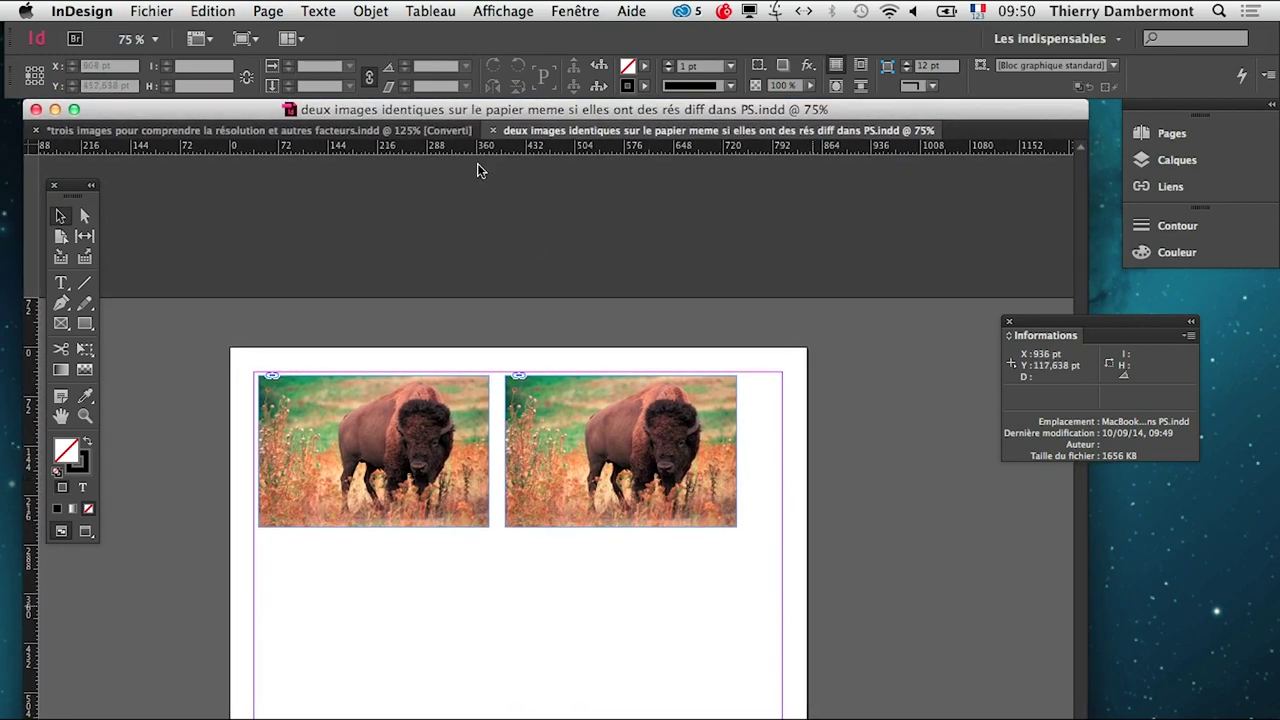
scroll(518, 500, down, 2)
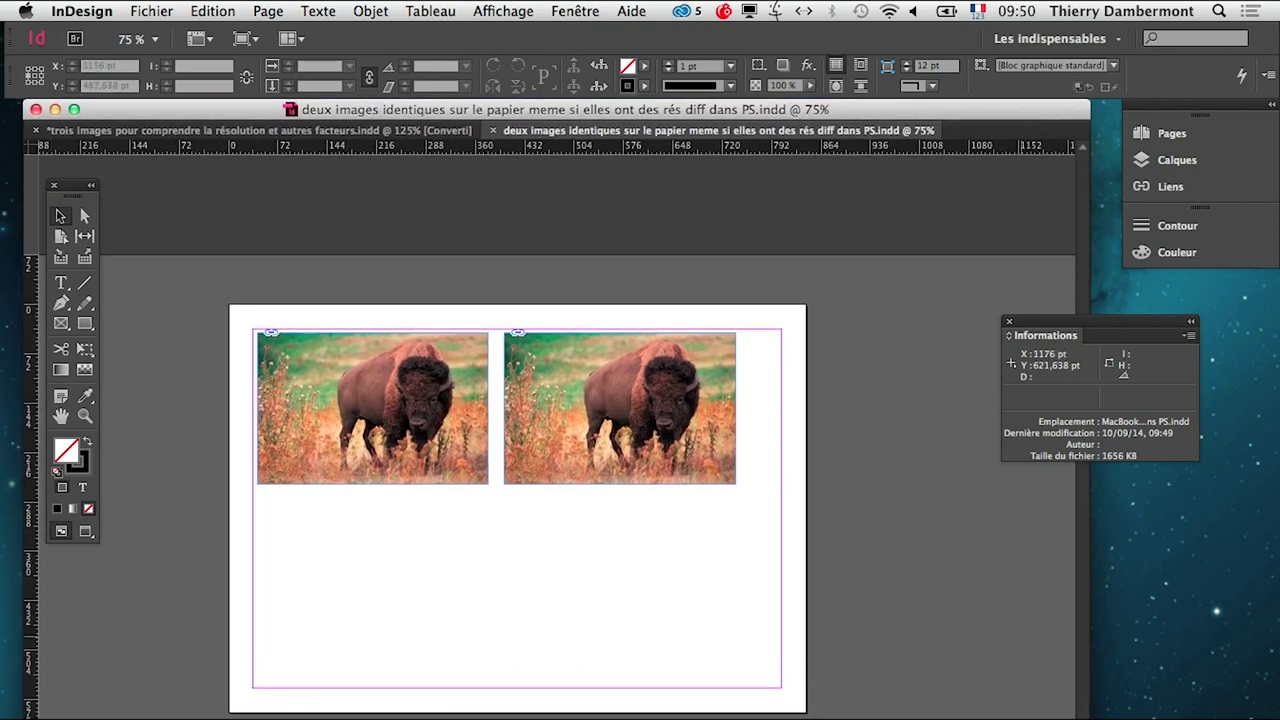
drag(95, 185, 110, 245)
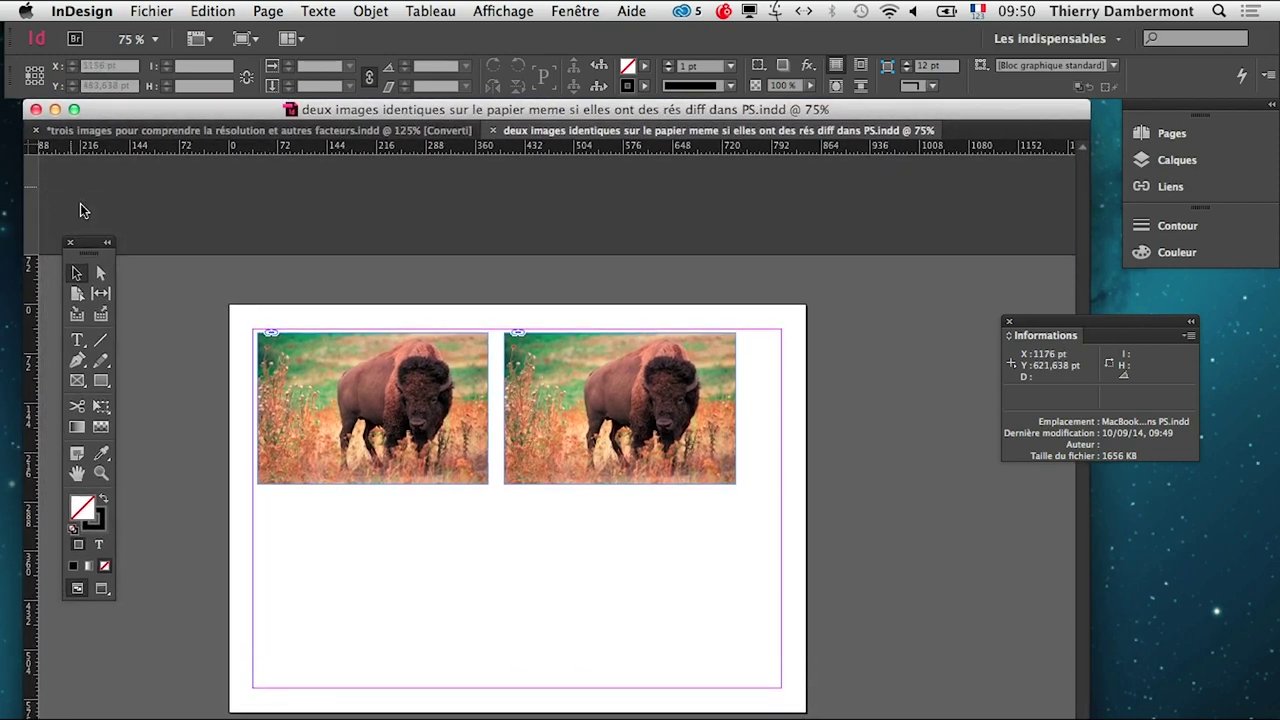
drag(385, 111, 386, 131)
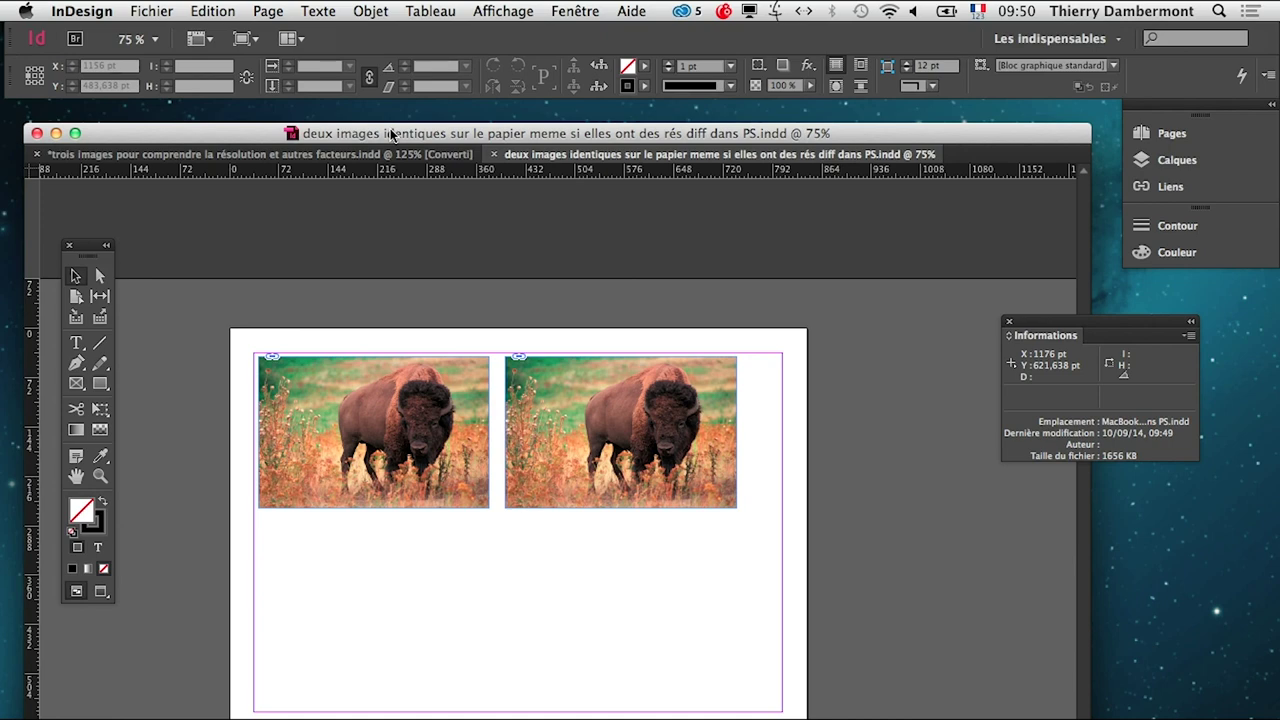
- Create a landscape A4 document (841,89 × 595,276 pt) and zoom out to fit the page
click(150, 12)
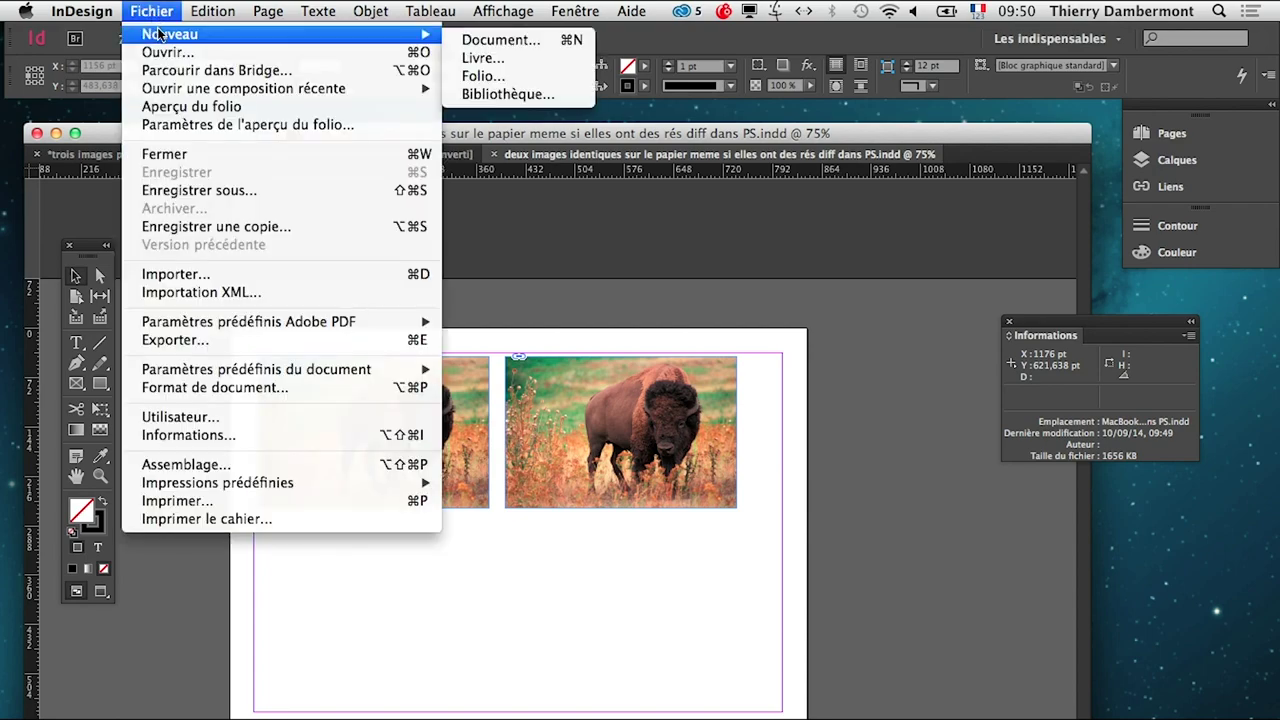
click(466, 42)
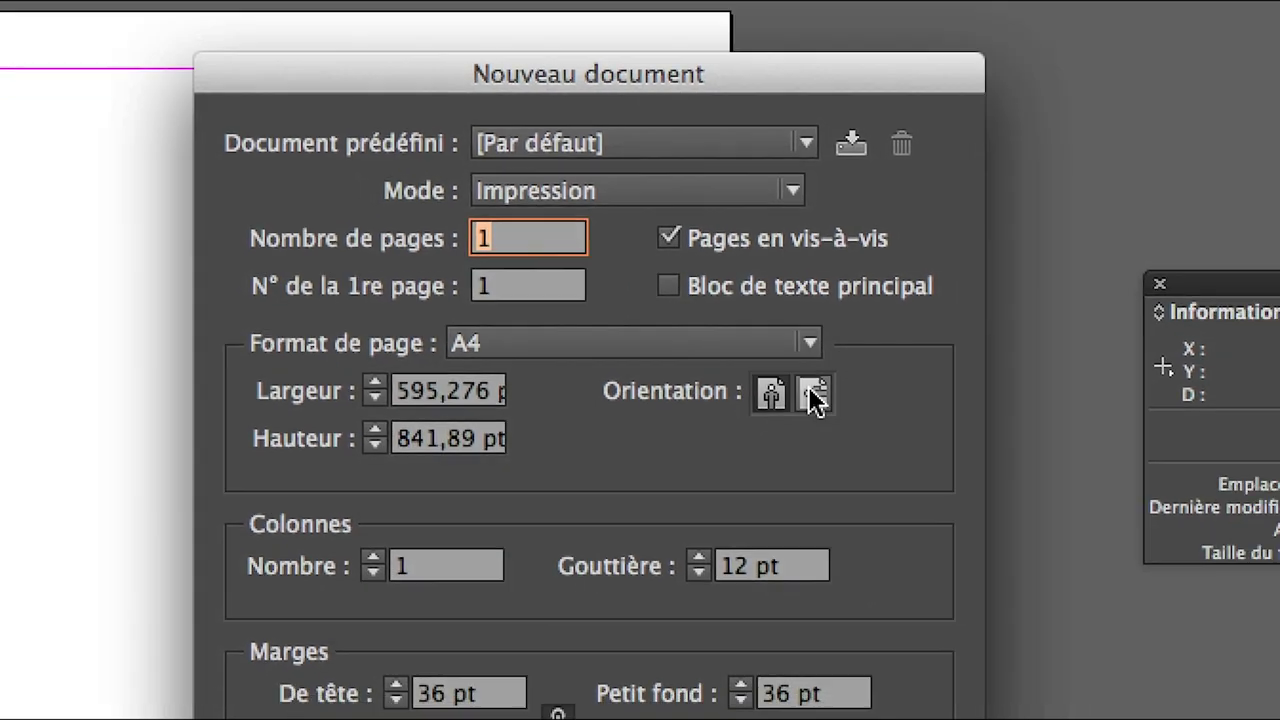
click(838, 375)
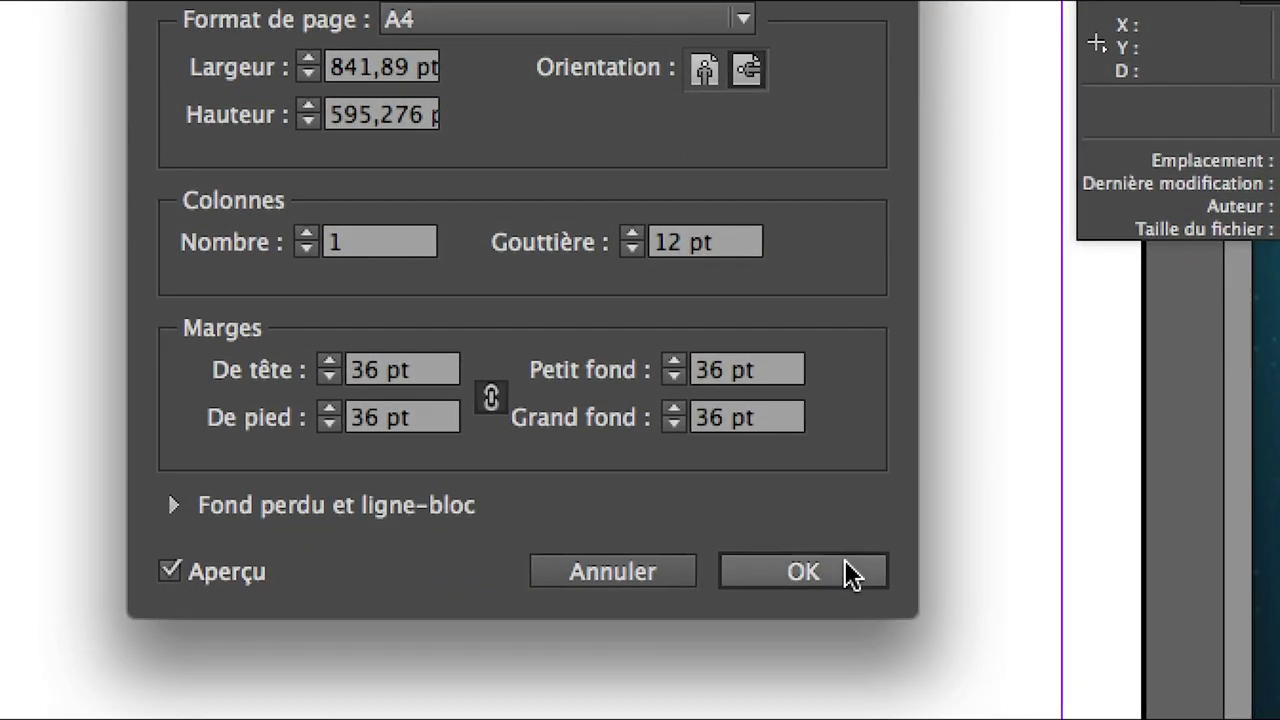
click(849, 573)
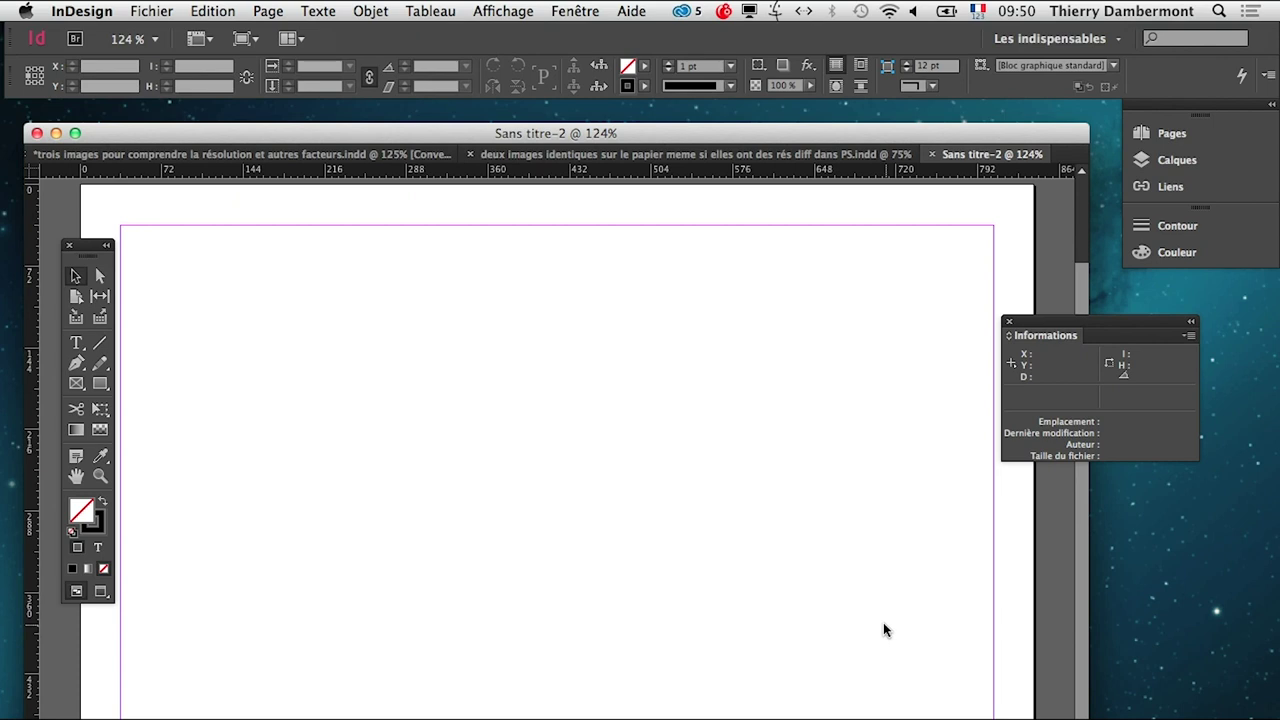
key(super+minus)
key(super+minus)
key(super+equal)
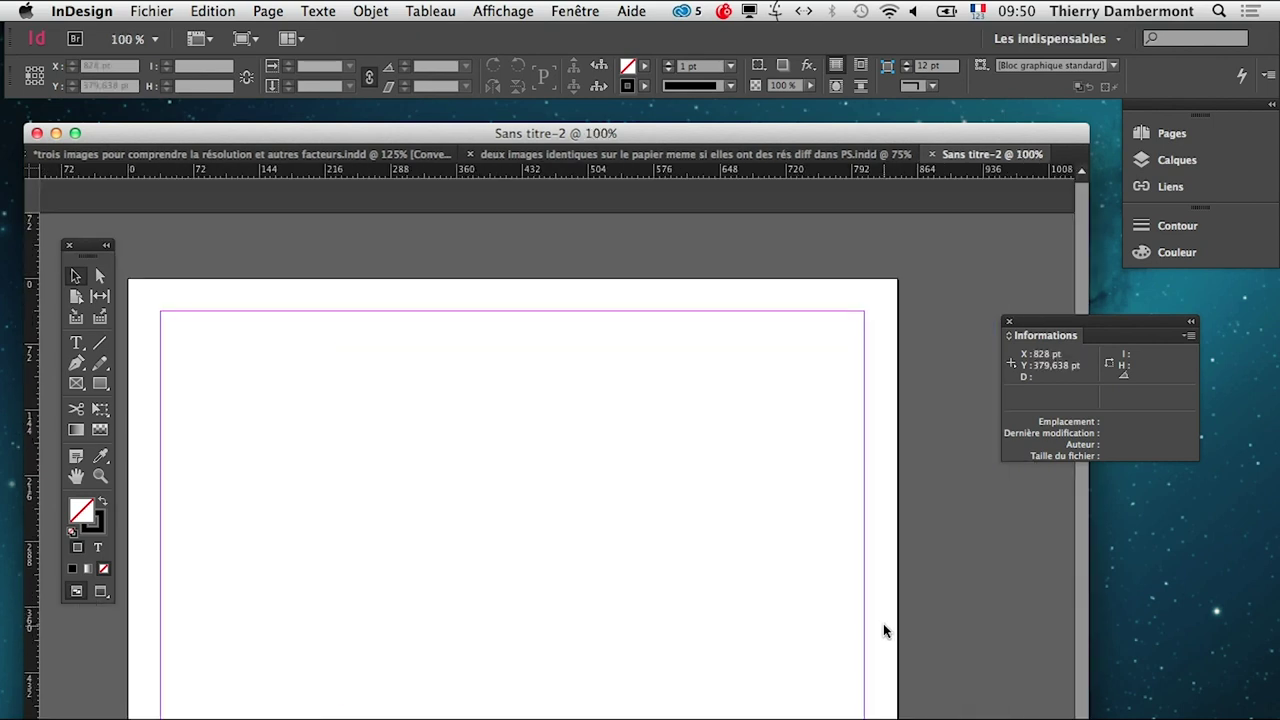
key(super+minus)
- Import the 300dpi bison JPEG and place it at the page's top-left margin
click(130, 8)
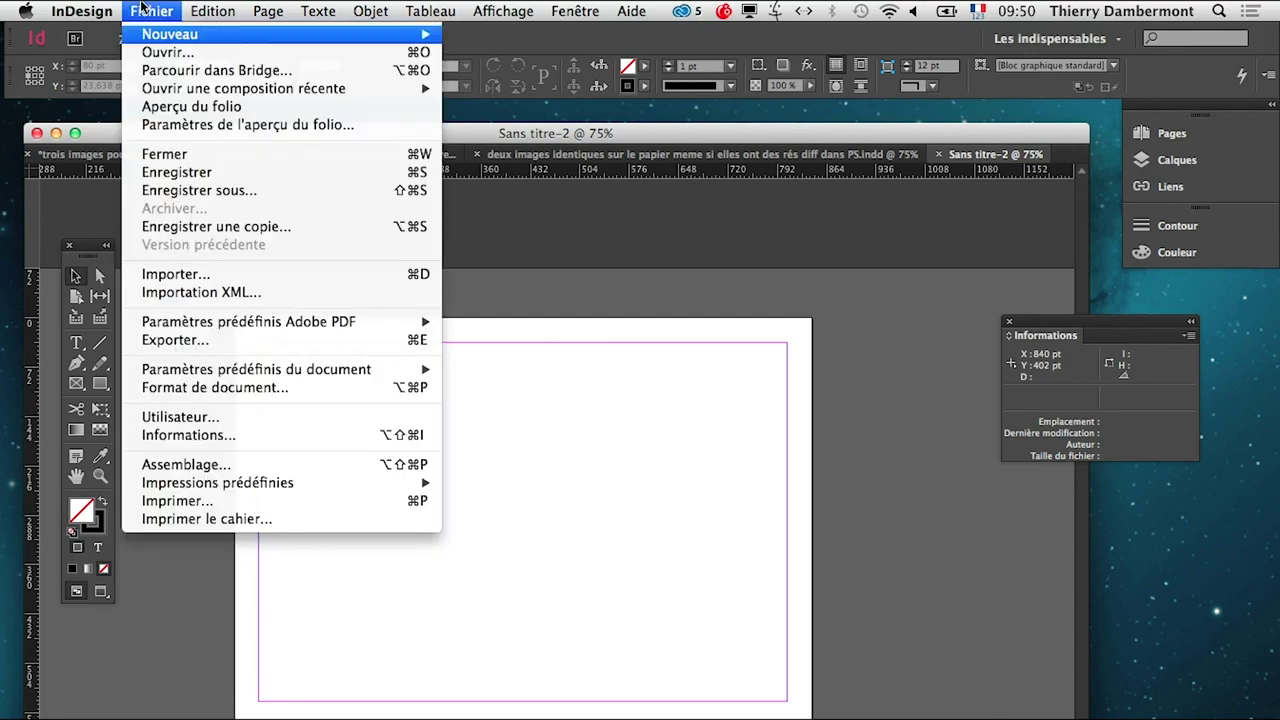
click(180, 273)
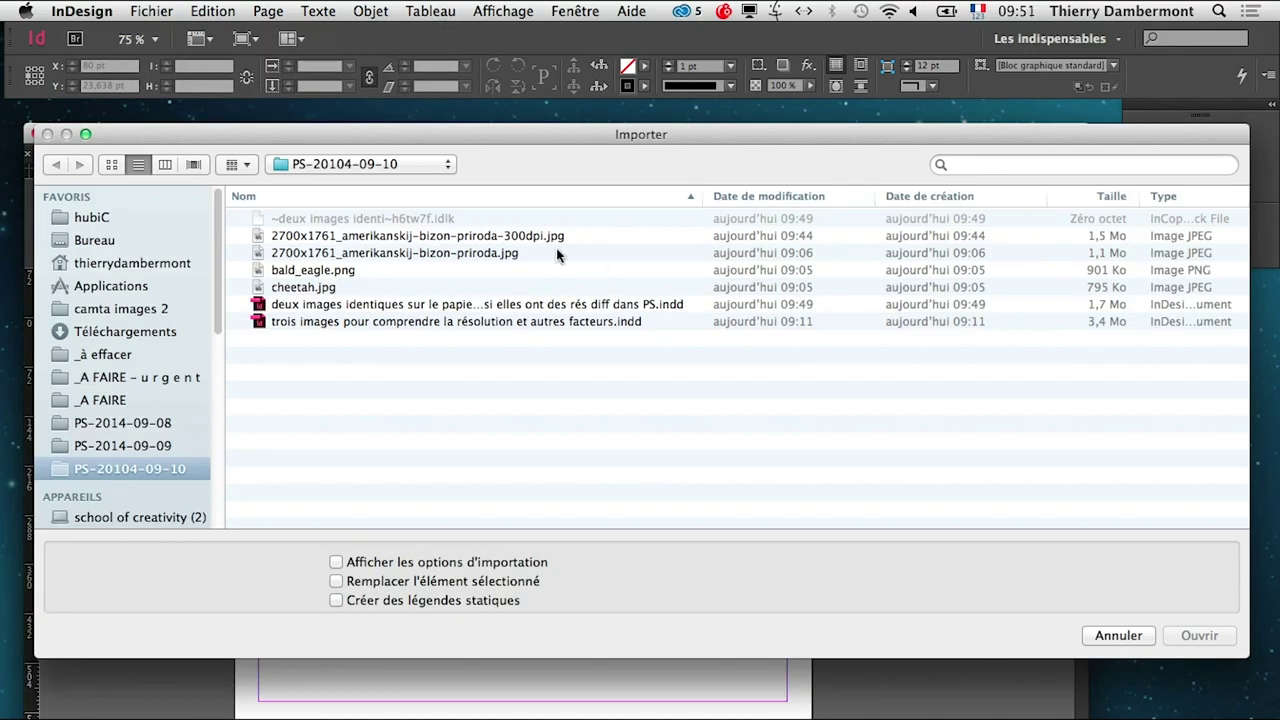
click(491, 240)
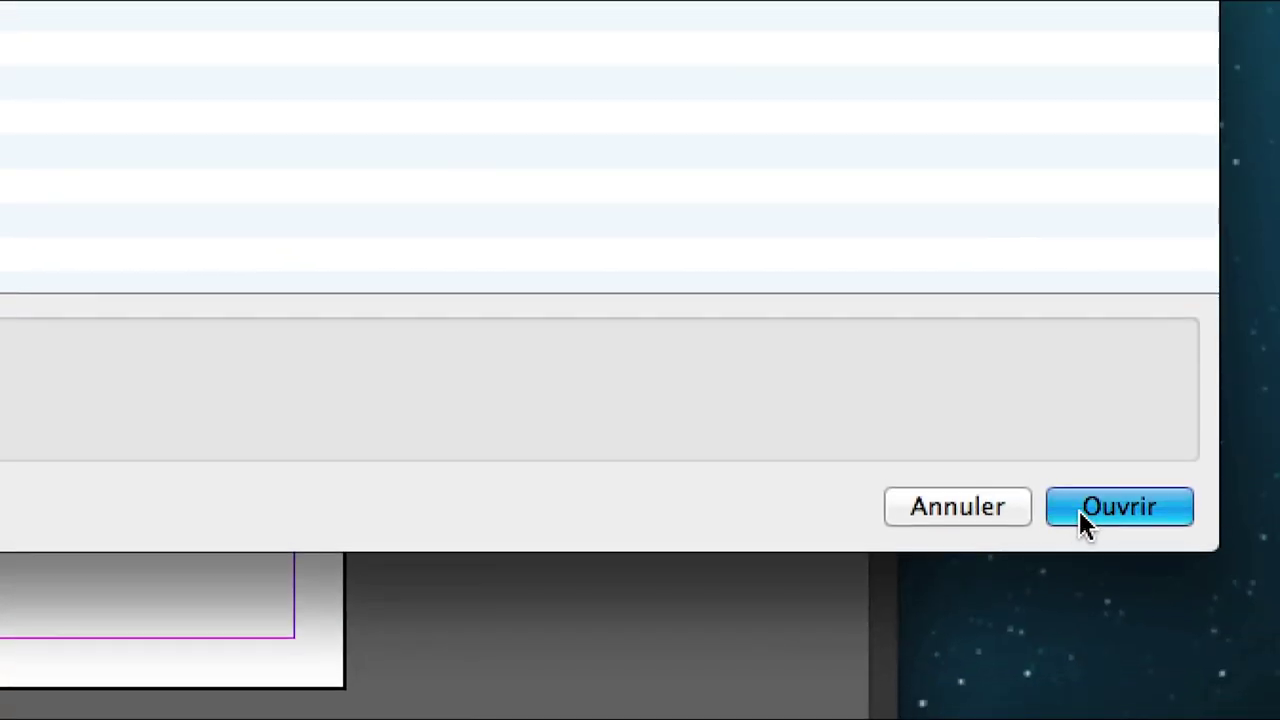
click(1081, 520)
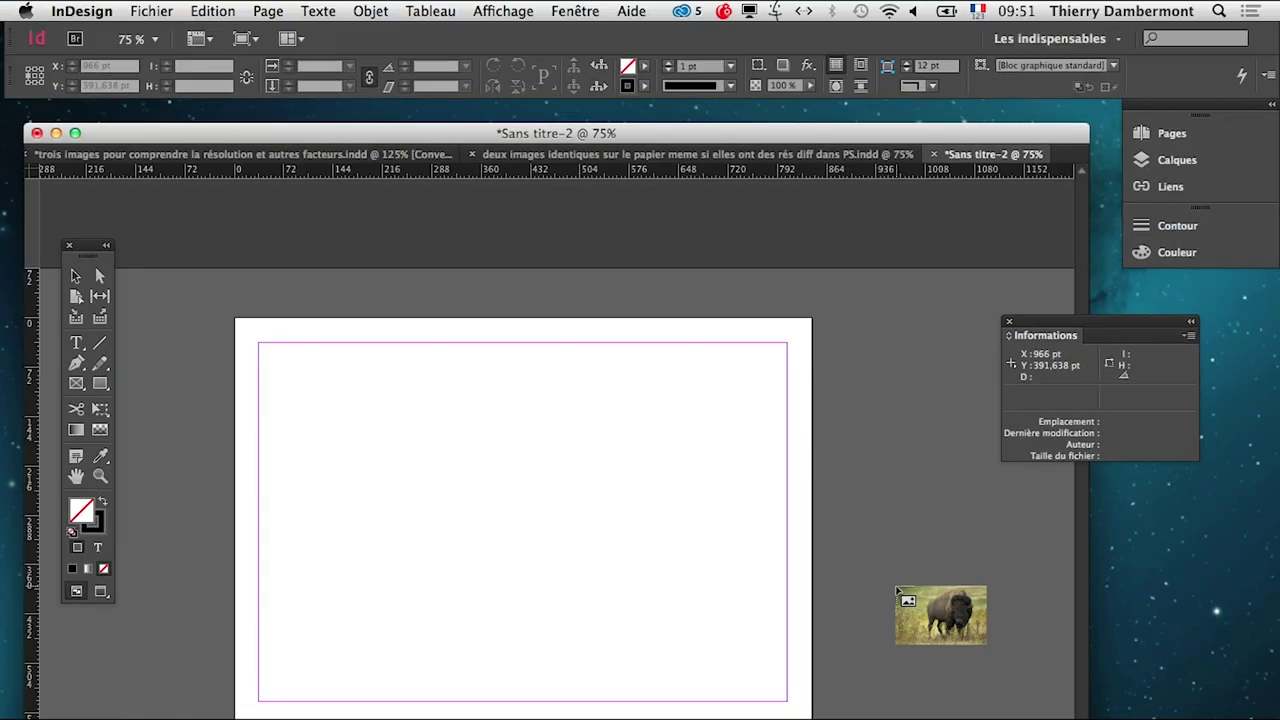
click(281, 361)
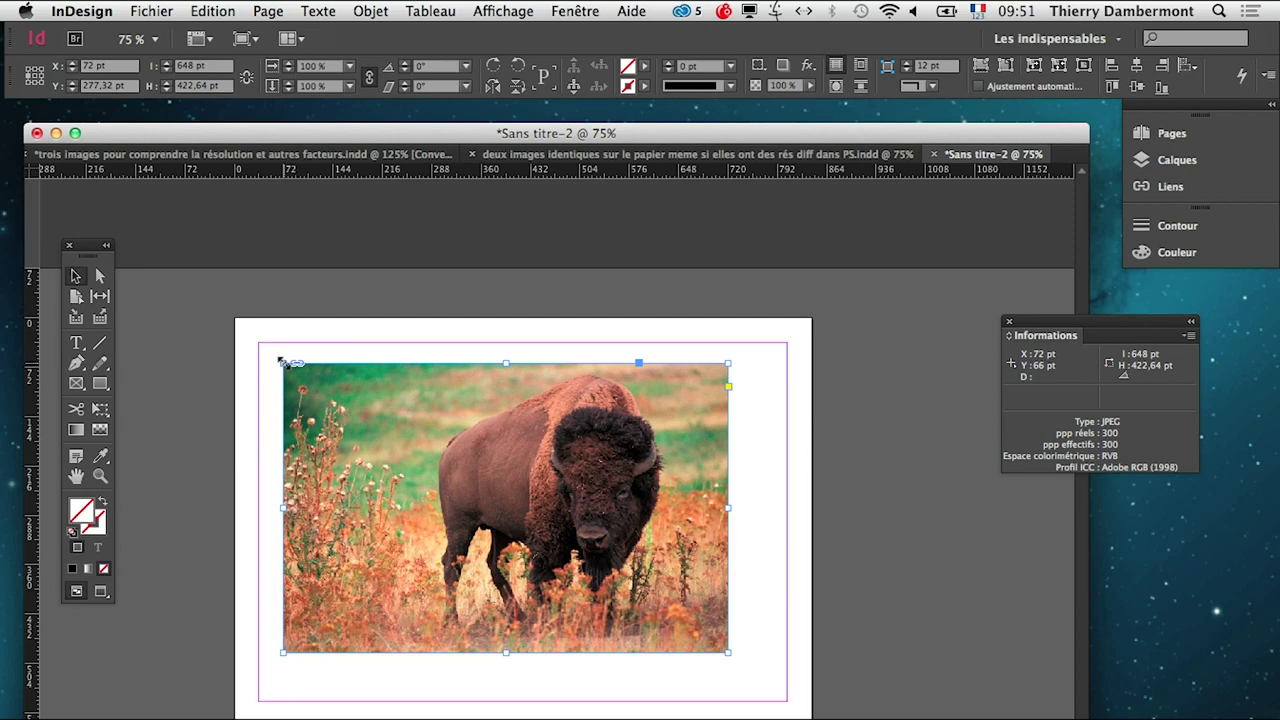
- Move the Info panel beside the bison image and view its file information
drag(1077, 324, 852, 386)
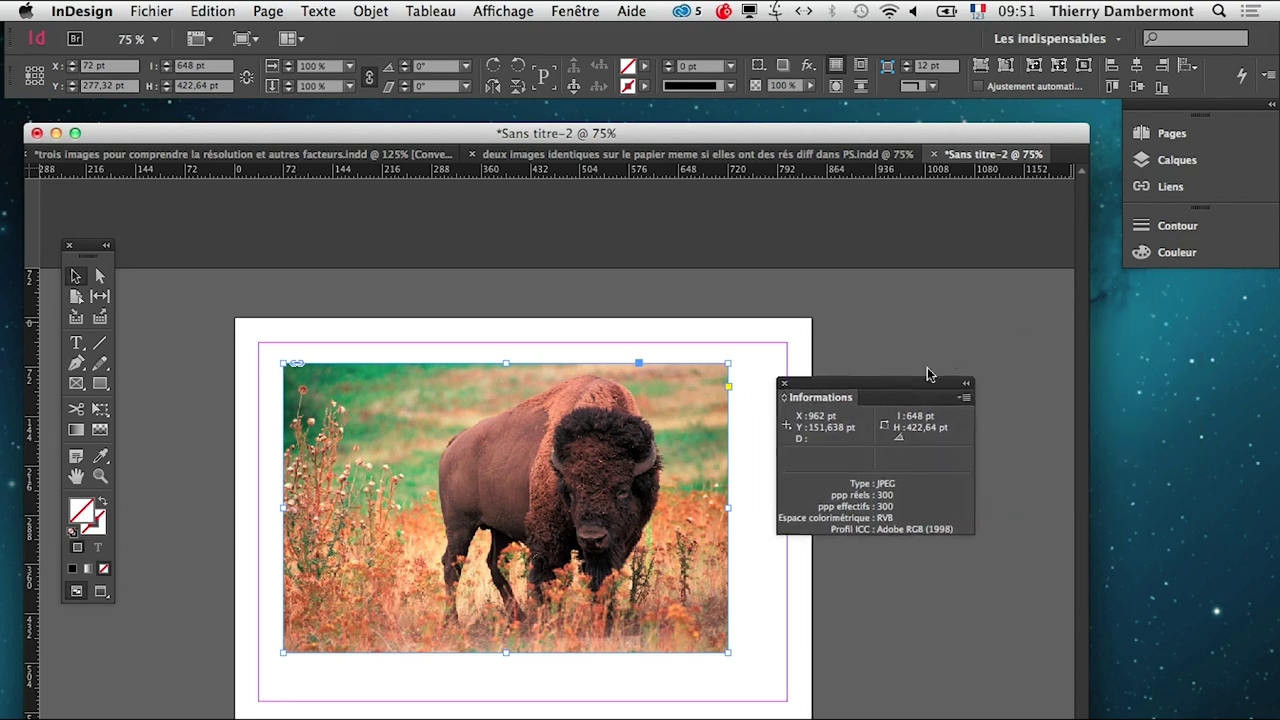
drag(926, 369, 817, 389)
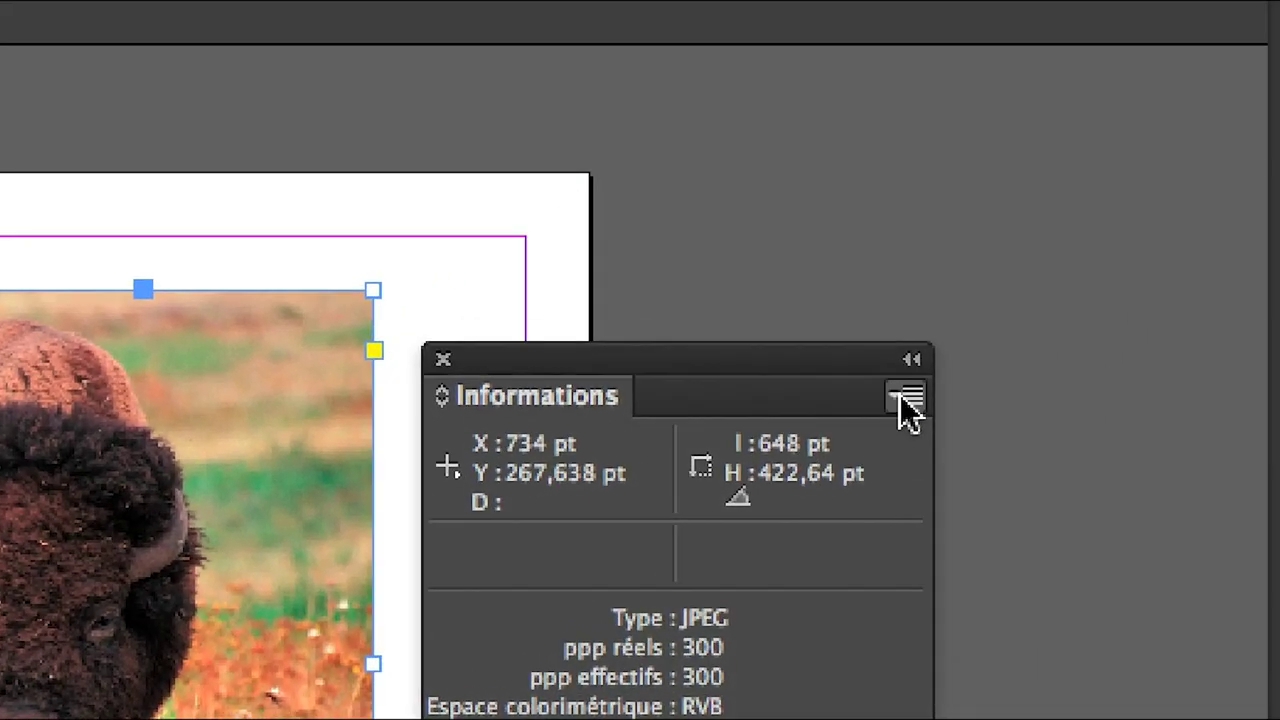
click(1022, 324)
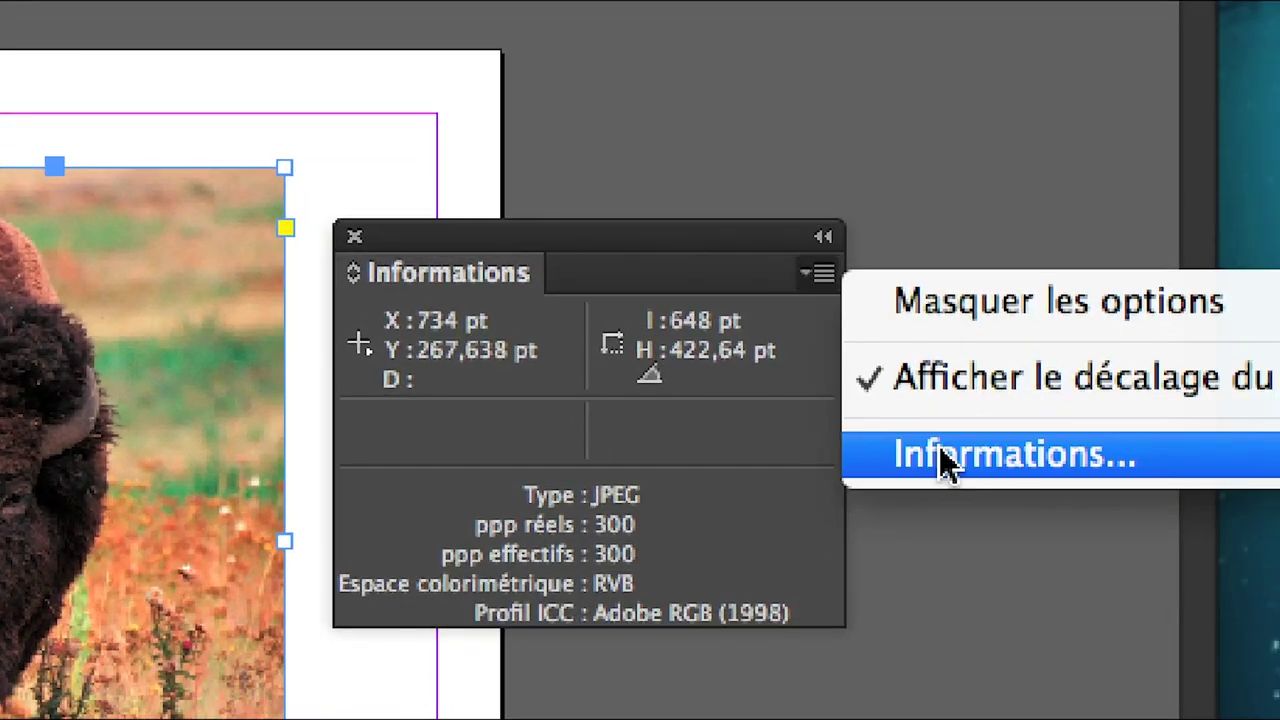
click(945, 462)
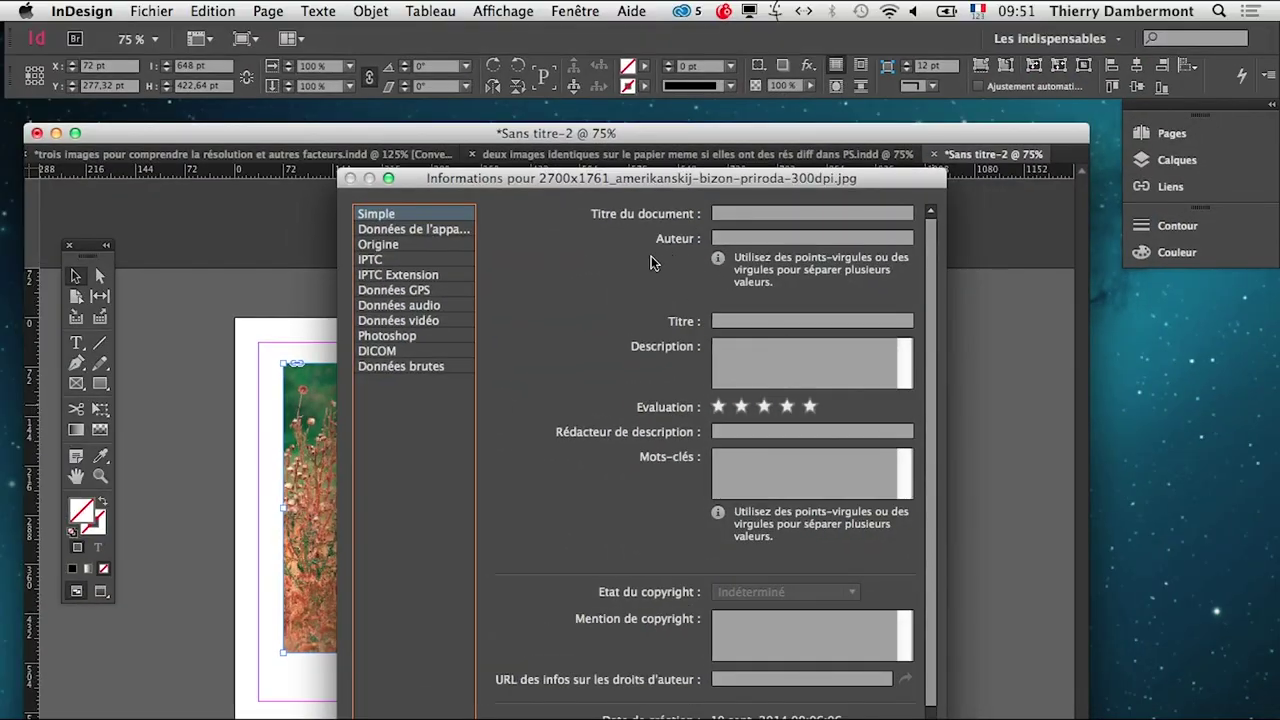
key(Escape)
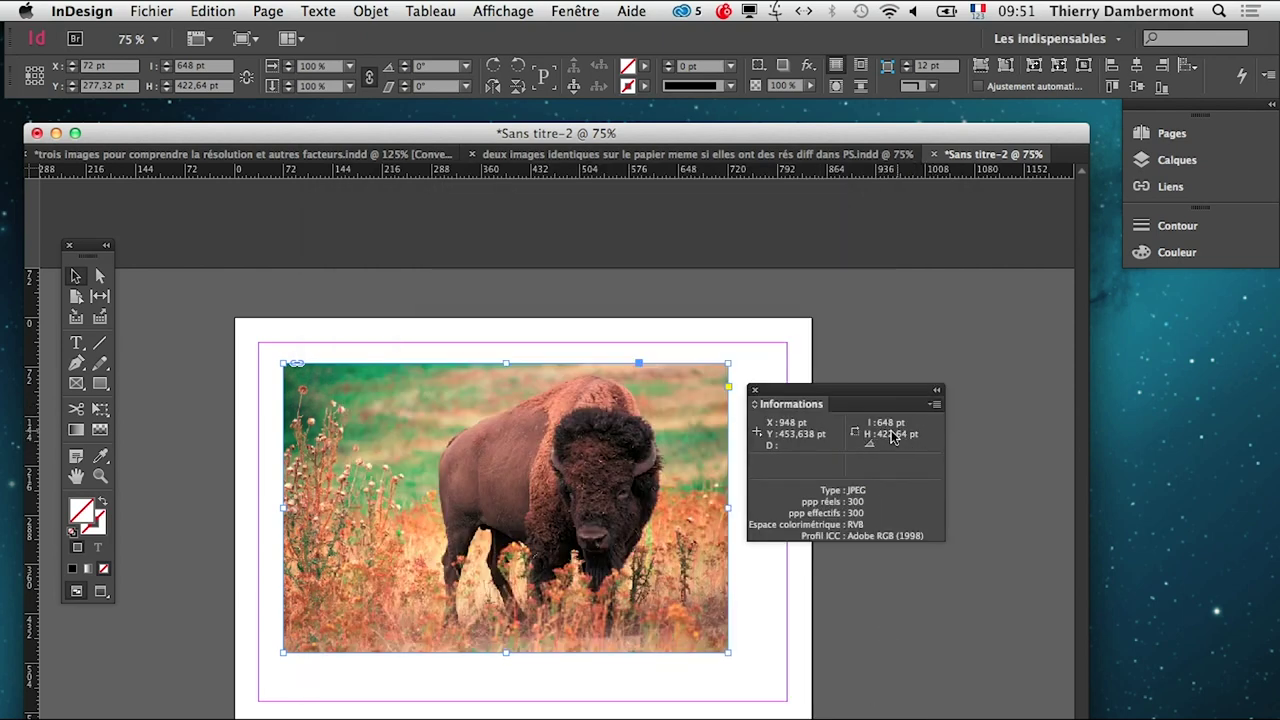
click(72, 9)
mouse_move(100, 88)
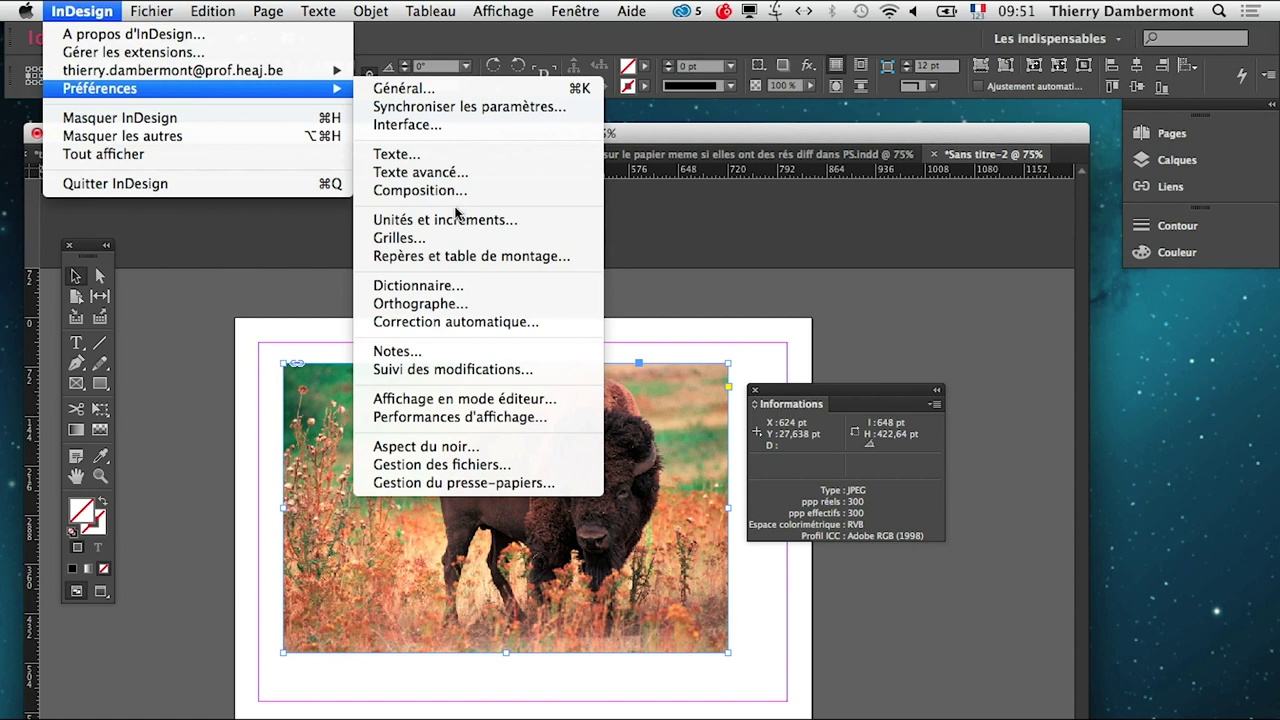
- Set both horizontal and vertical ruler units to millimetres in Units & Increments preferences
click(455, 219)
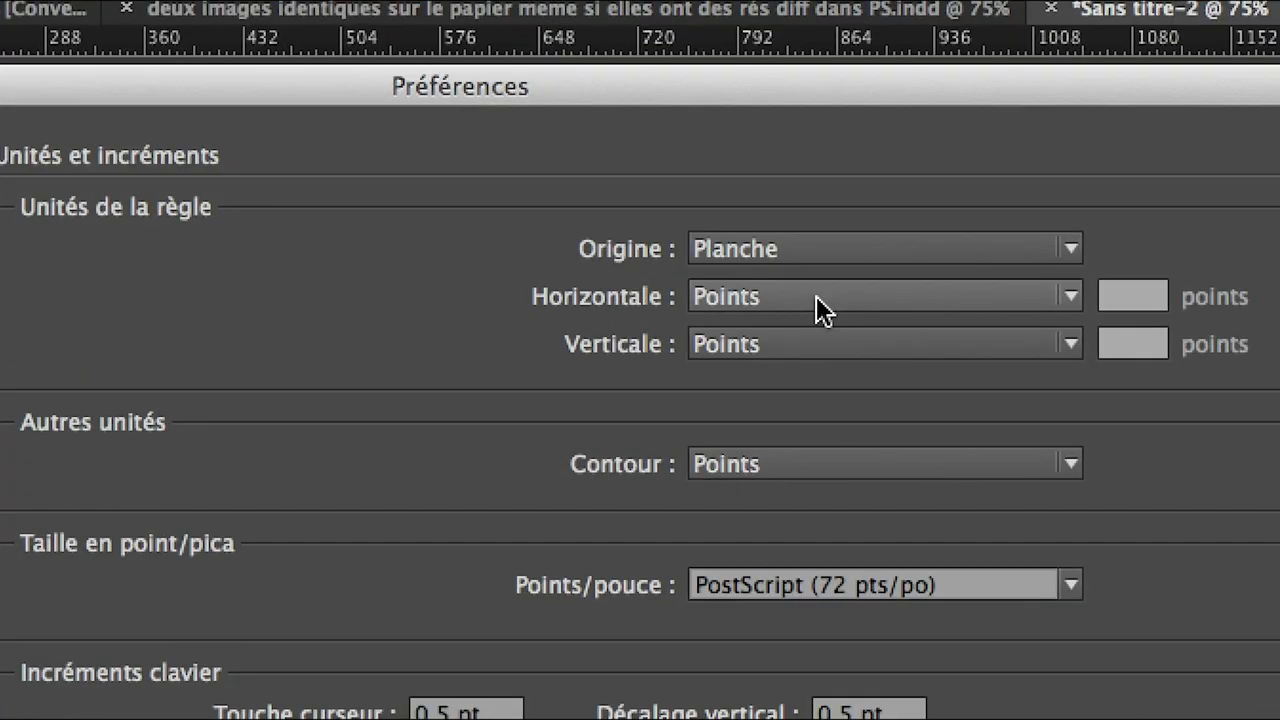
click(816, 298)
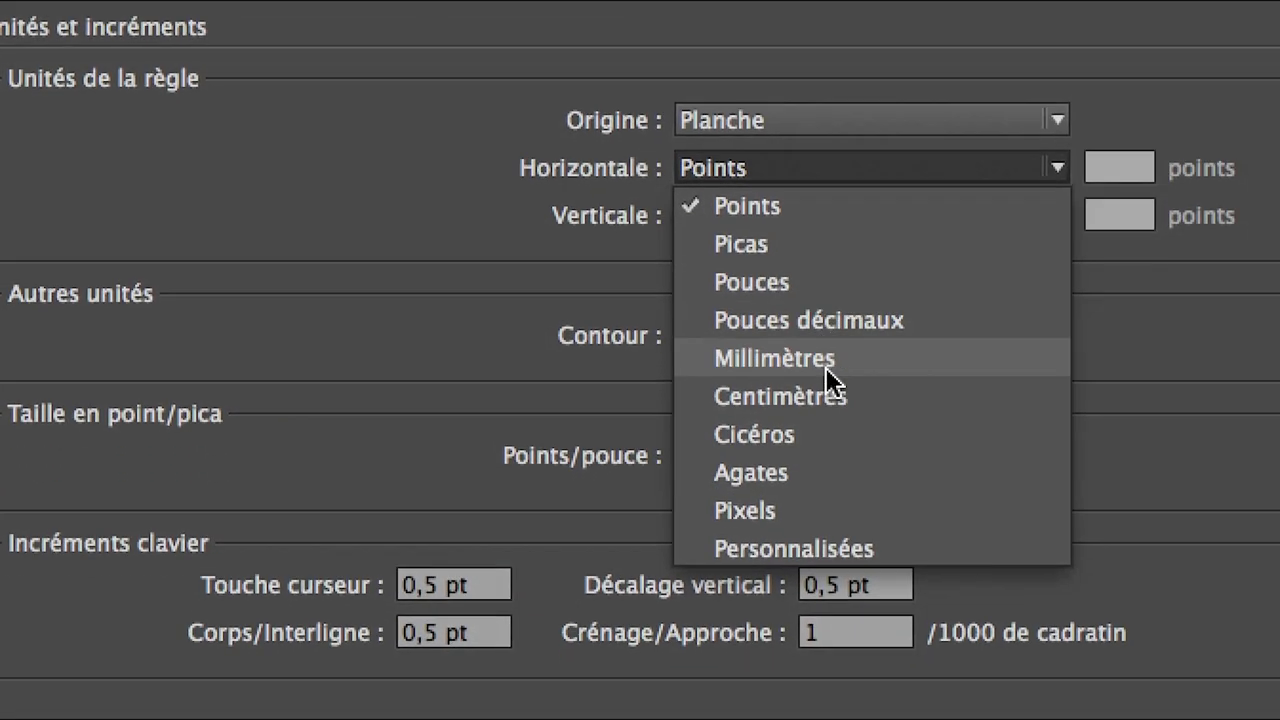
click(830, 490)
click(795, 283)
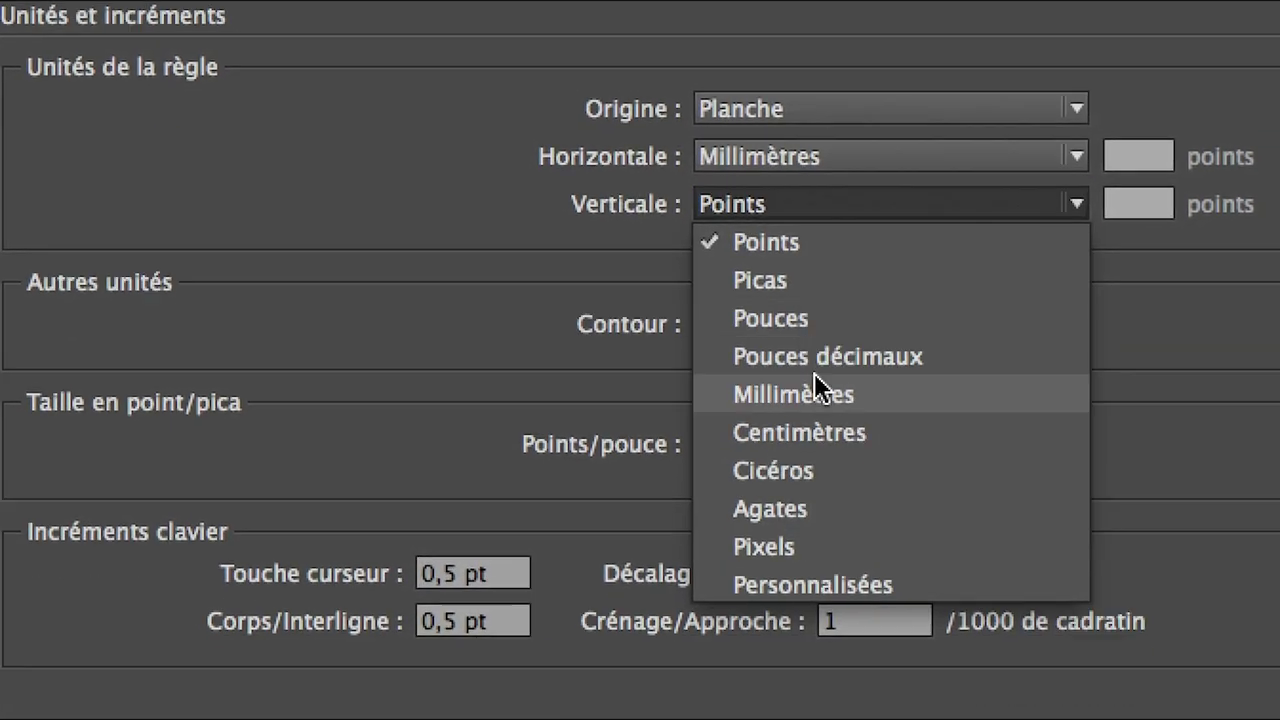
click(828, 470)
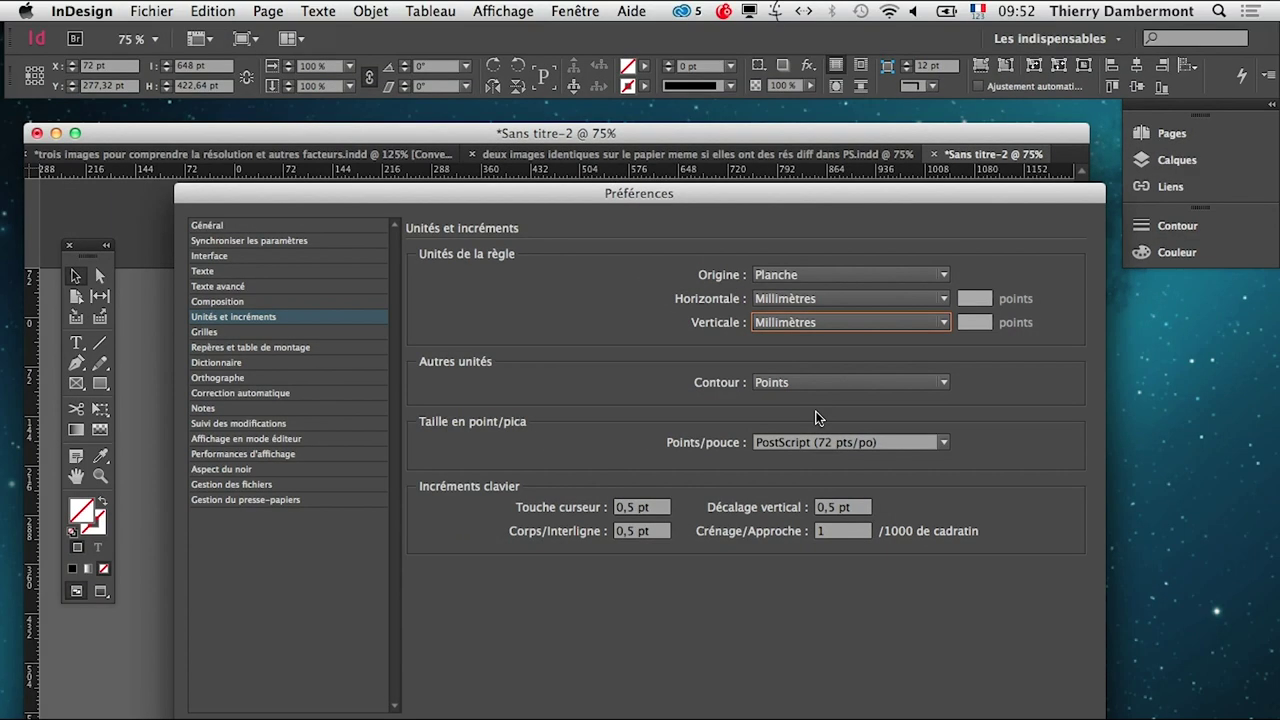
key(Return)
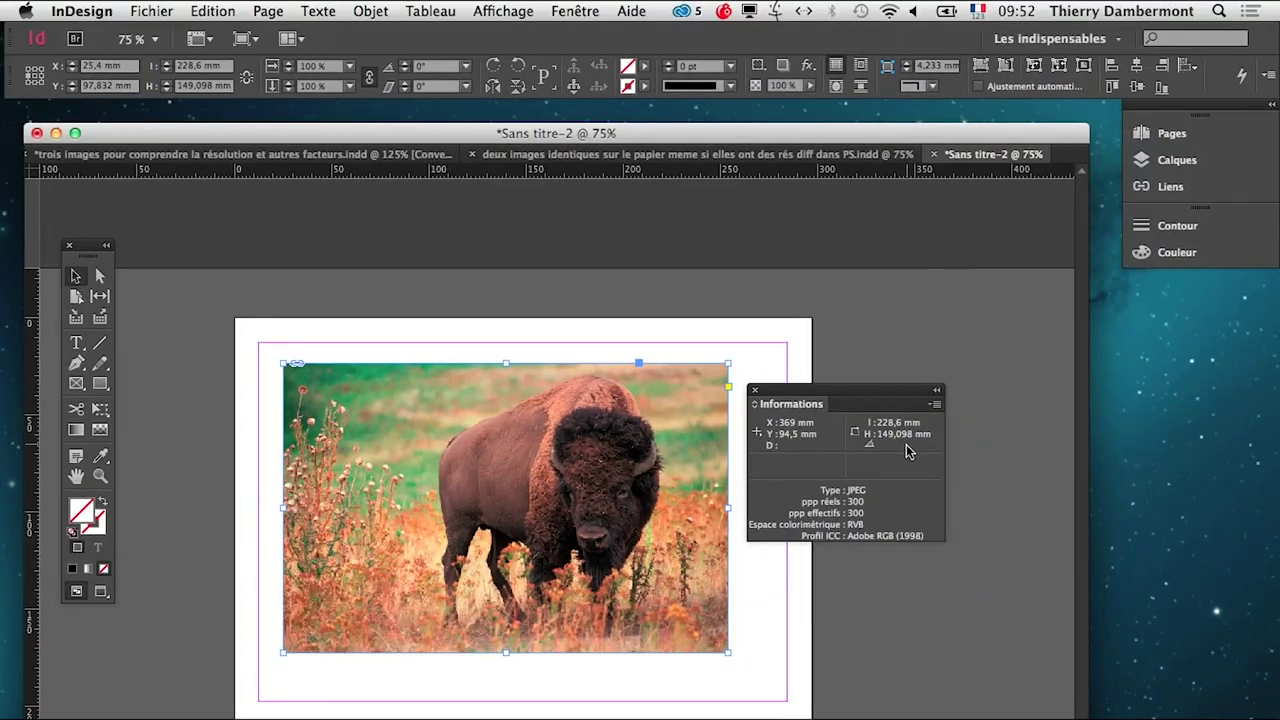
- In Photoshop, check the bison image's 22,86 × 14,91 cm size and resolution, then return to InDesign
key(super+Tab)
key(super+Tab)
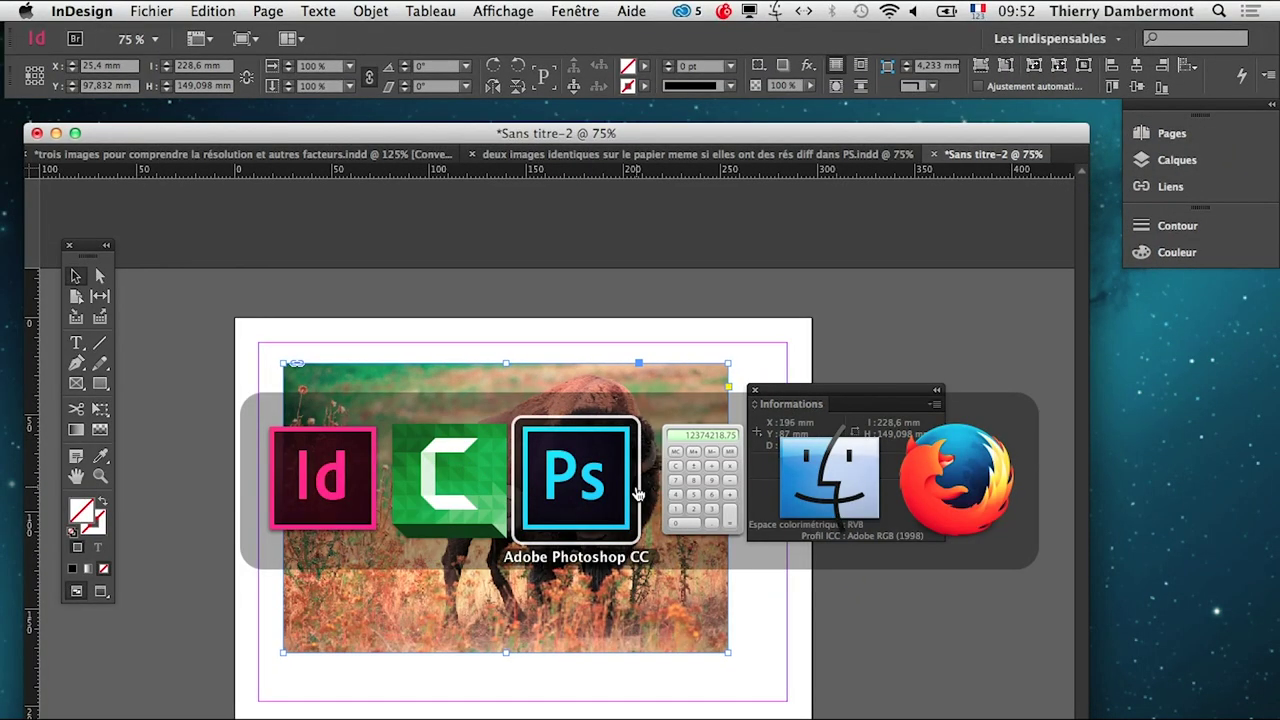
click(462, 74)
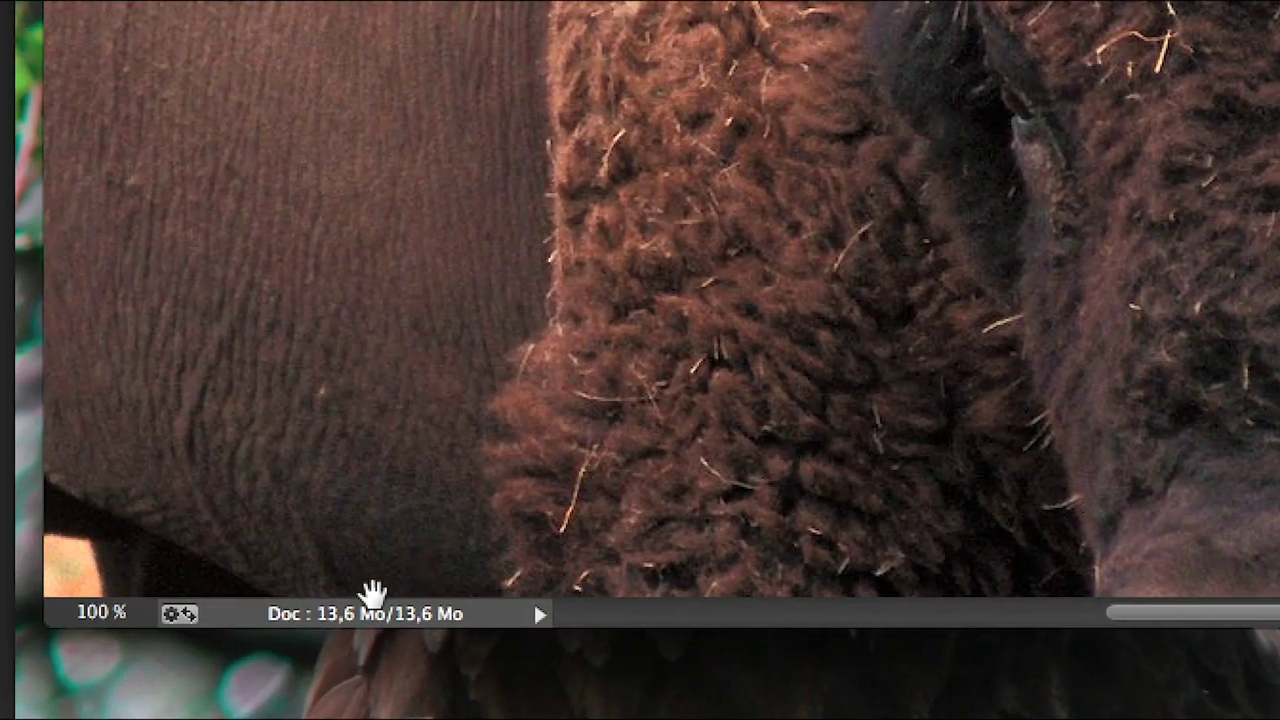
click(372, 605)
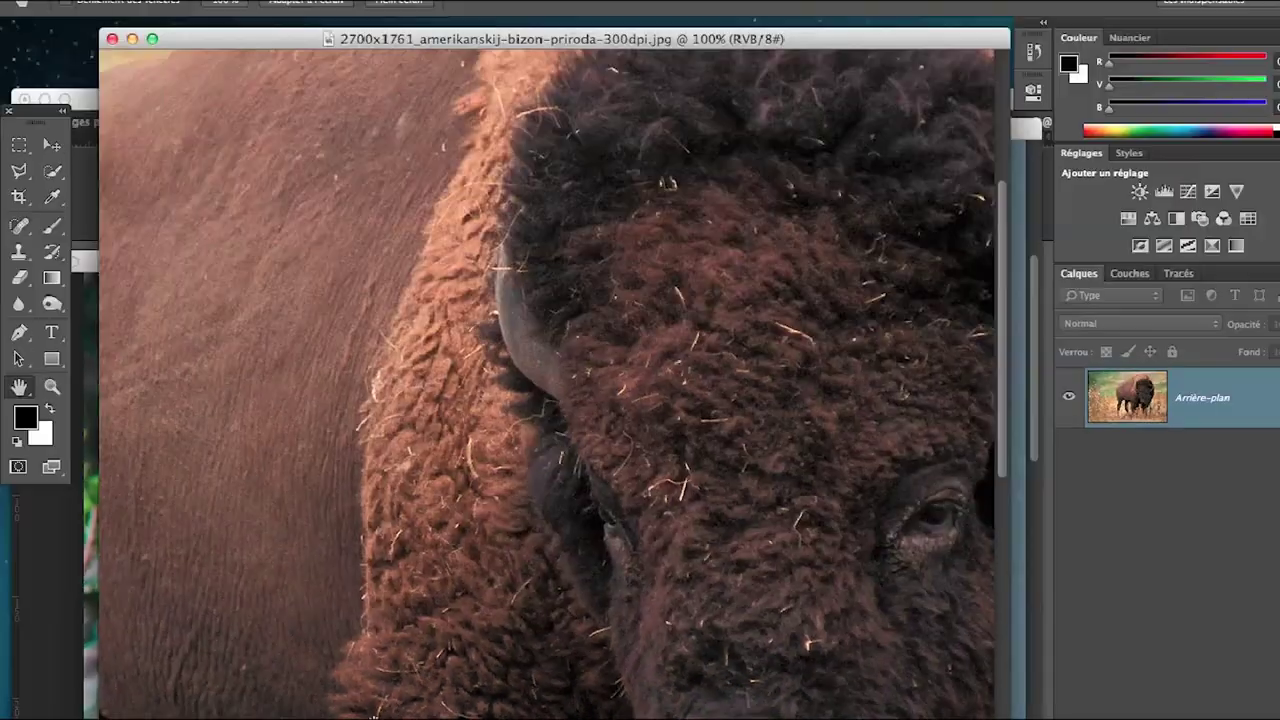
key(super+Tab)
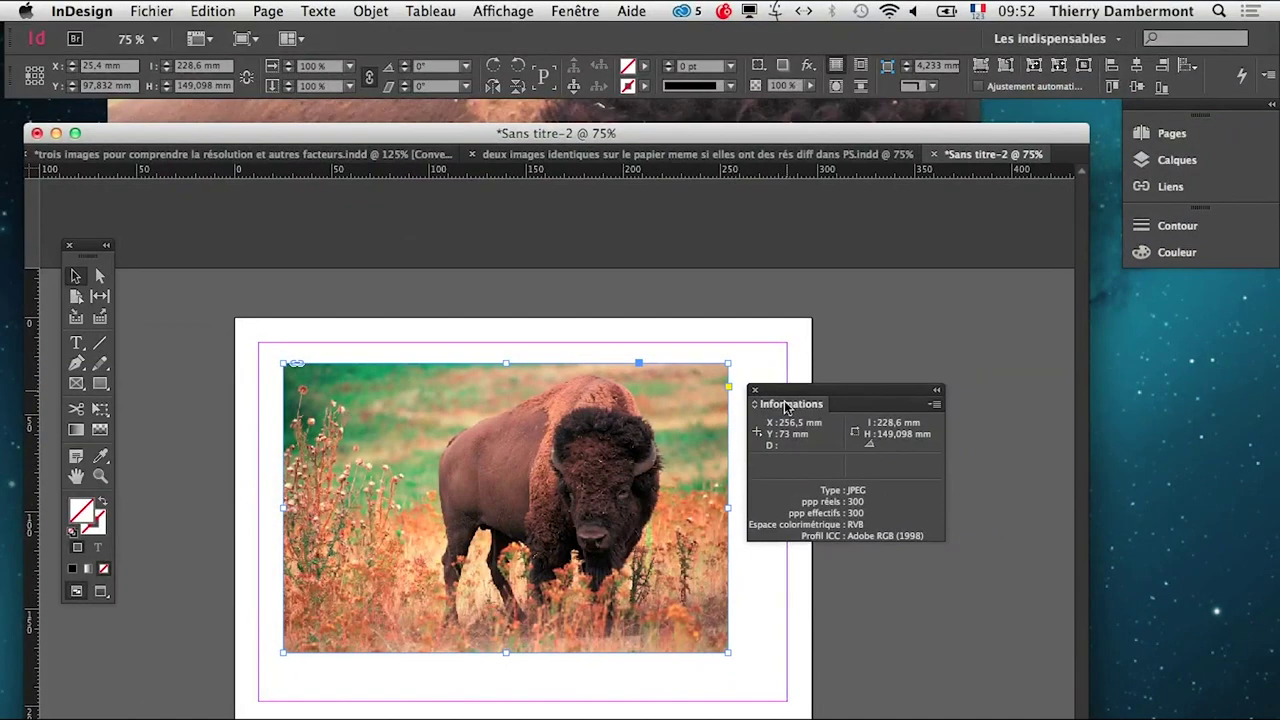
- Move the Info panel aside and delete the 300dpi bison image from the page
drag(793, 385, 921, 383)
click(505, 508)
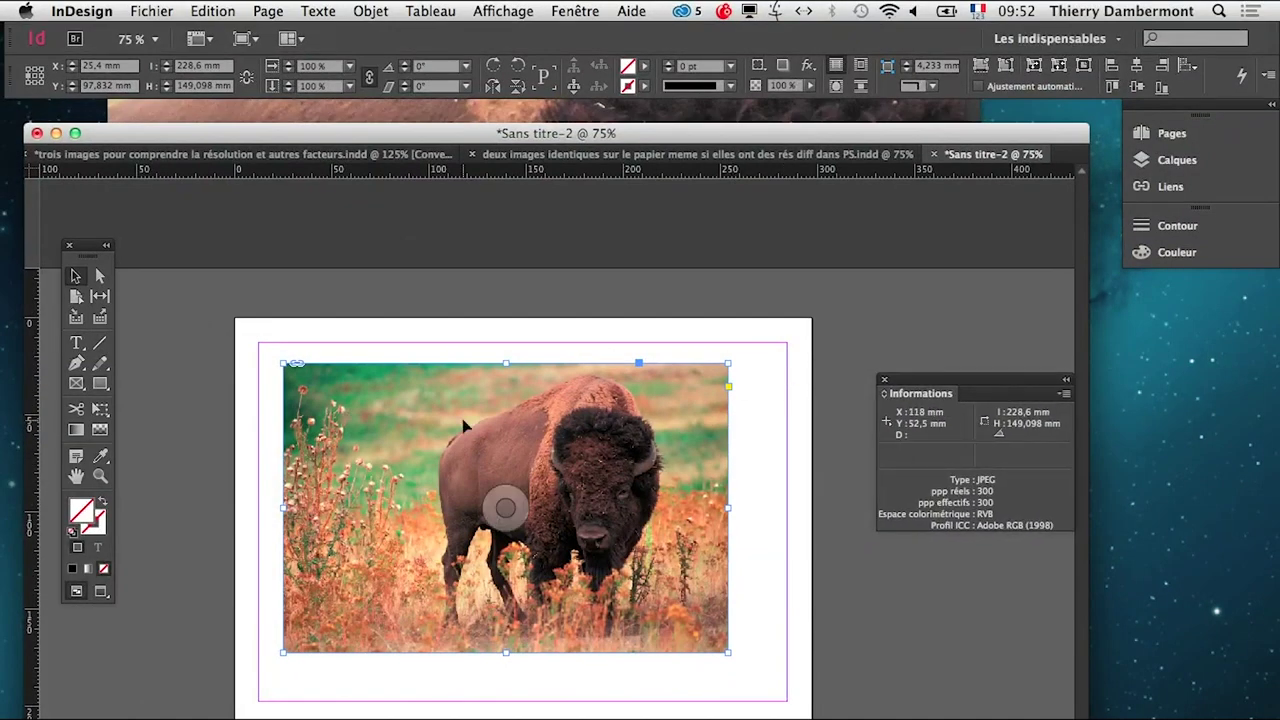
key(Delete)
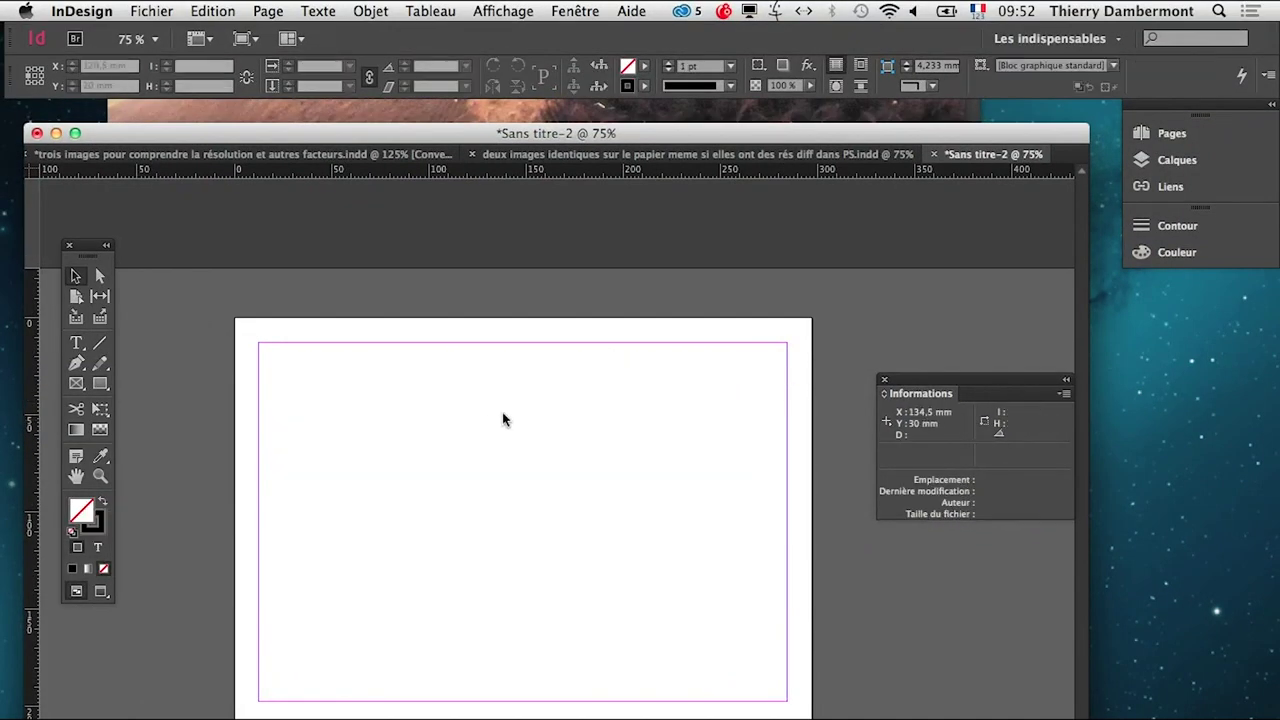
- Place the original 2700x1761 bison JPEG at full size and zoom out to see it
click(165, 11)
click(203, 276)
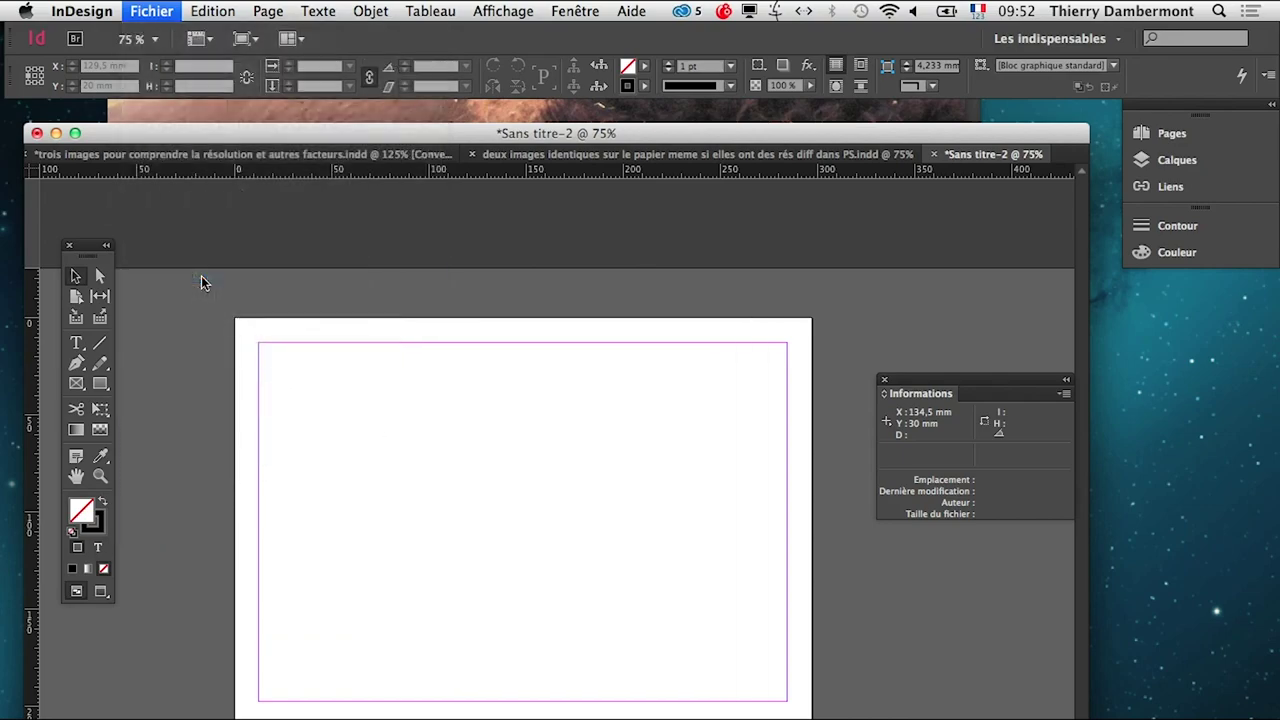
click(405, 256)
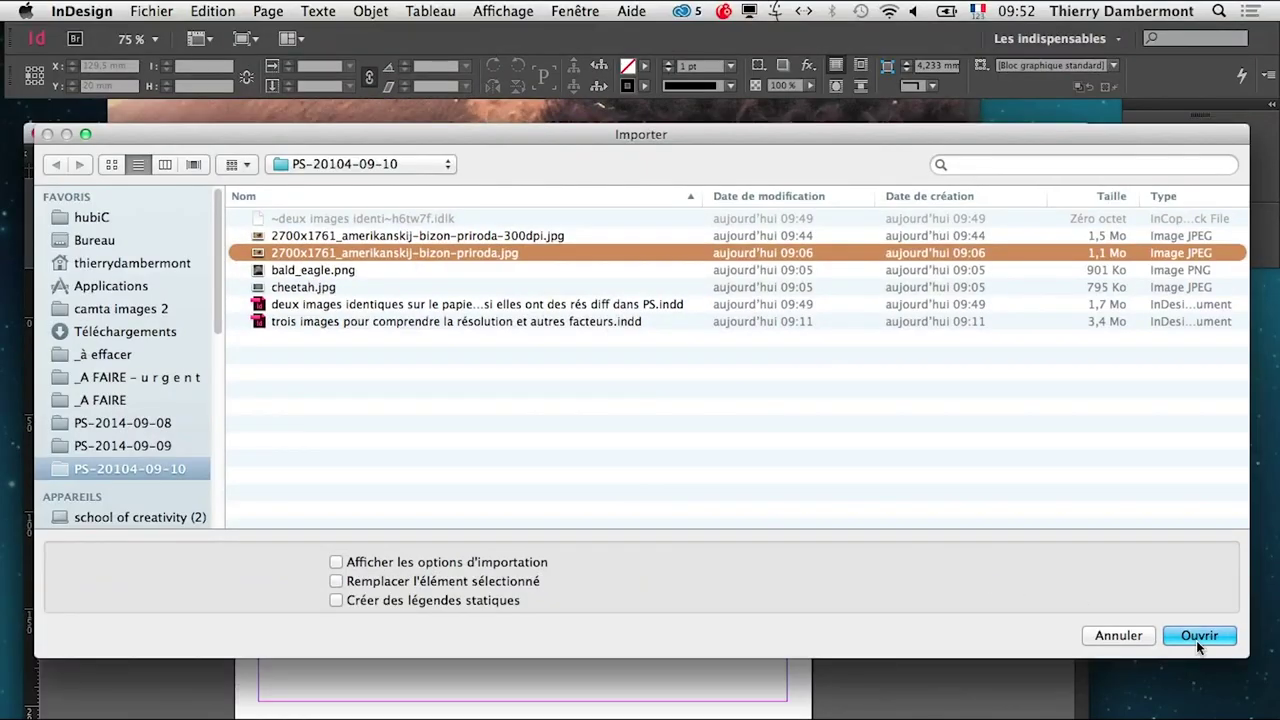
click(1196, 637)
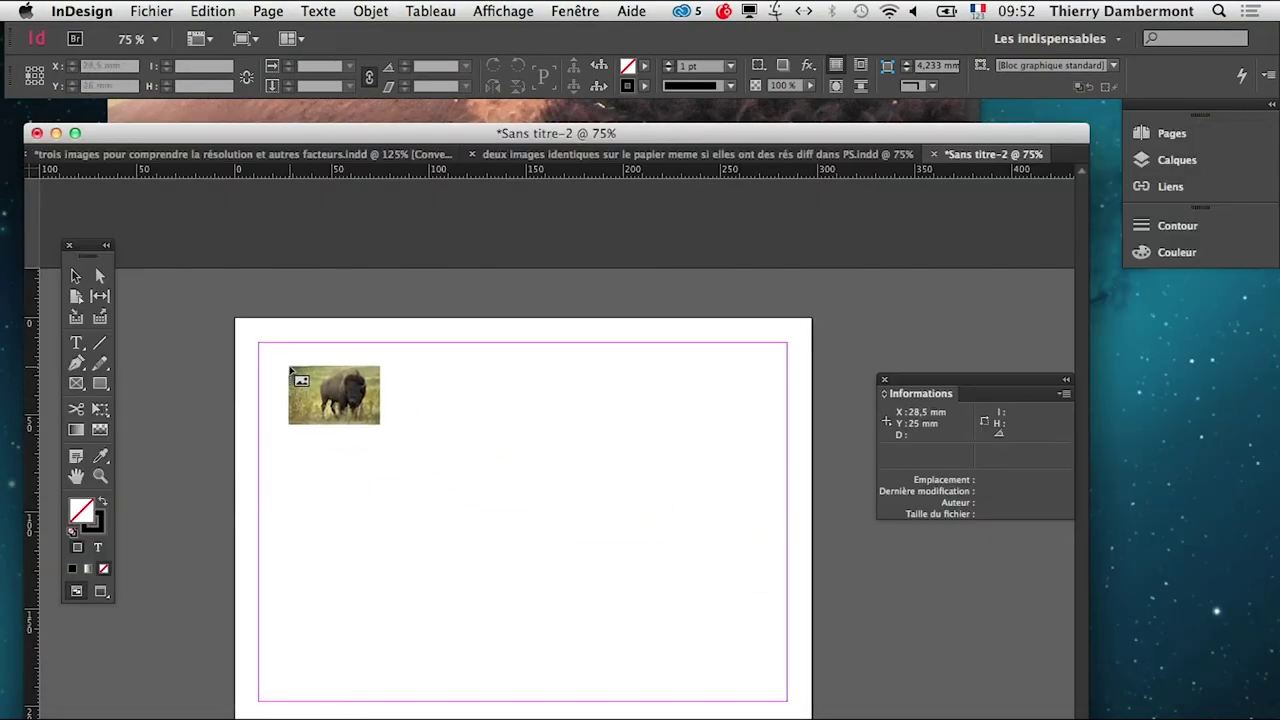
click(290, 369)
key(super+minus)
key(super+minus)
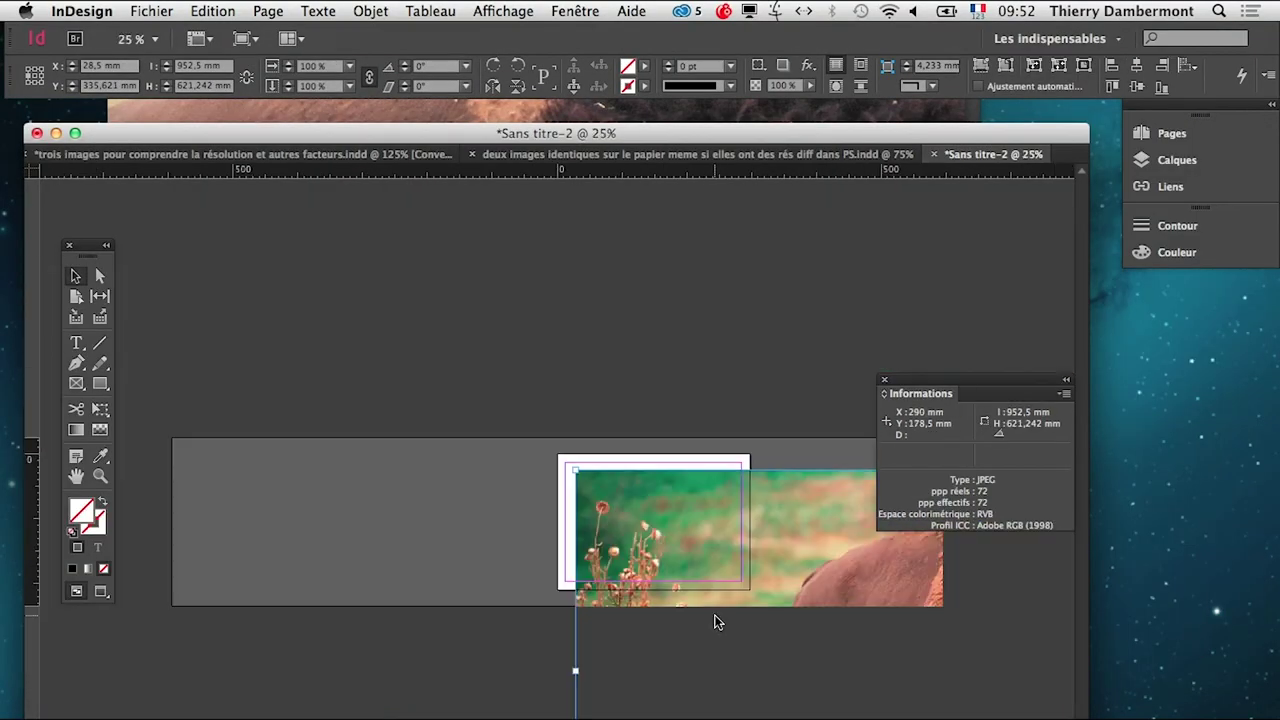
key(super+minus)
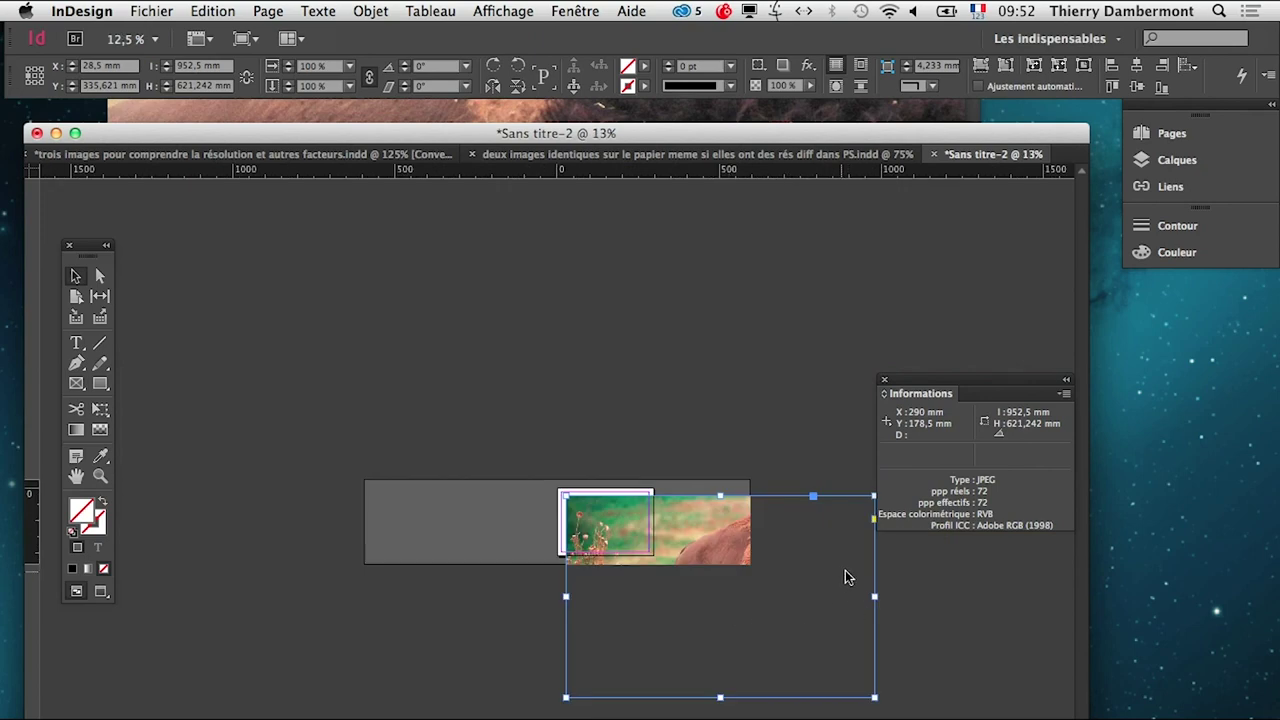
drag(909, 387, 995, 382)
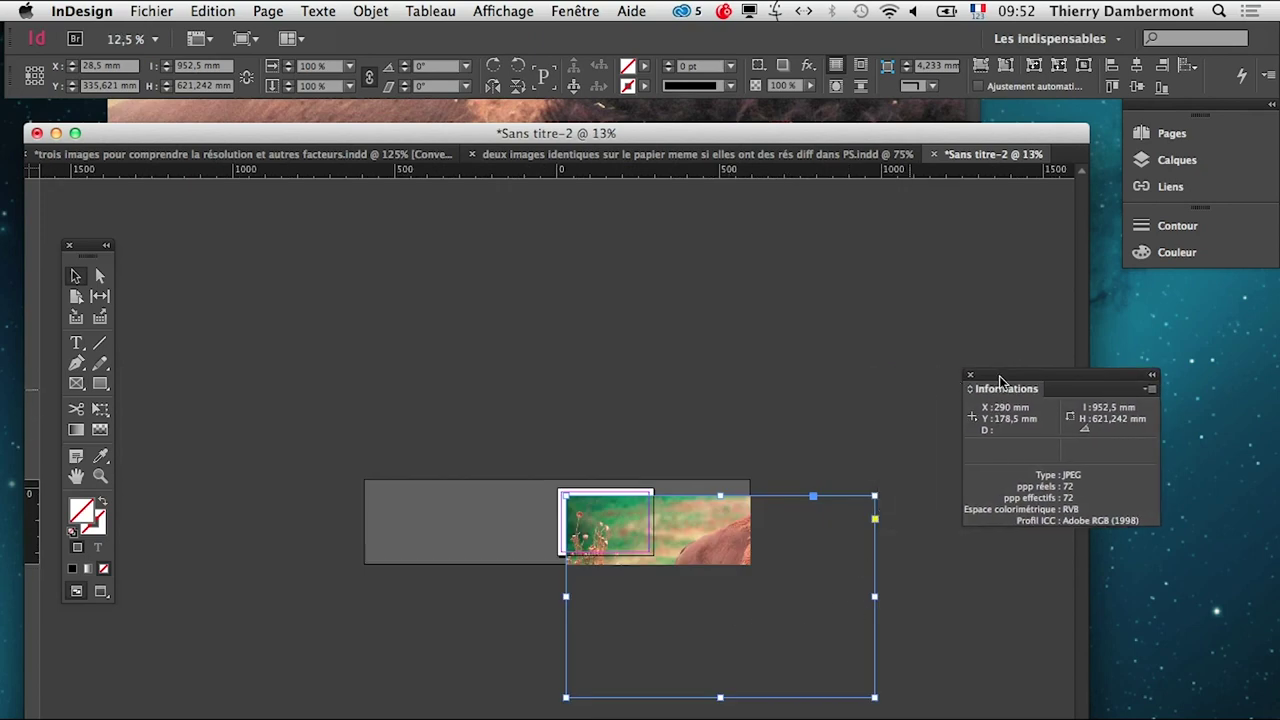
- Open 2700x1761_amerikanskij-bizon-priroda.jpg in Photoshop and confirm it is 95,25 × 62,12 cm at 72 ppi
key(super+Tab)
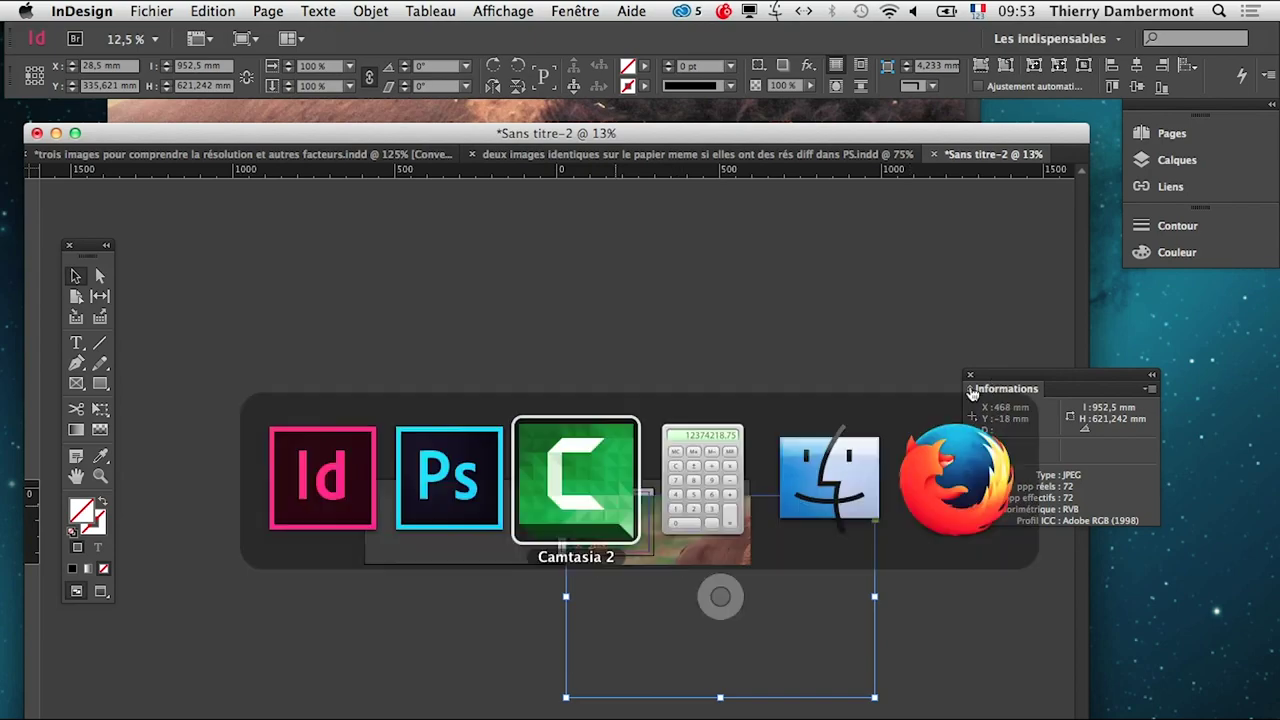
key(super+shift+Tab)
click(163, 11)
click(182, 54)
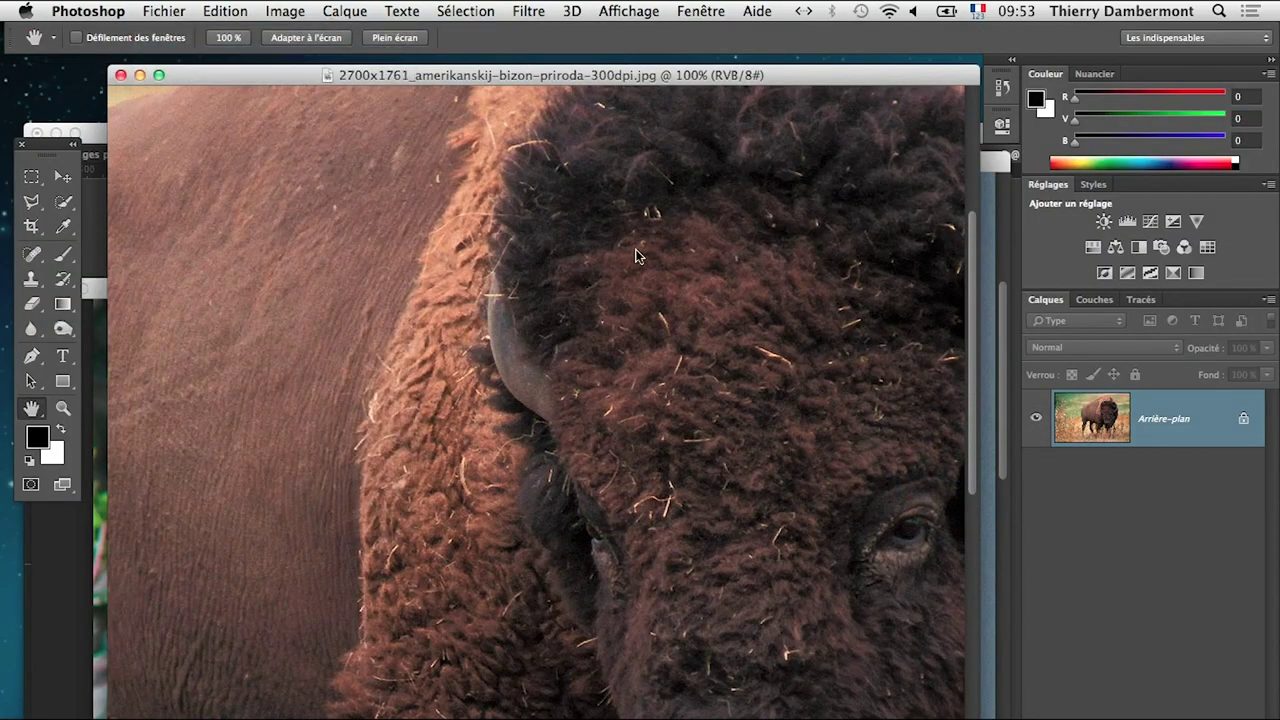
click(591, 207)
key(Return)
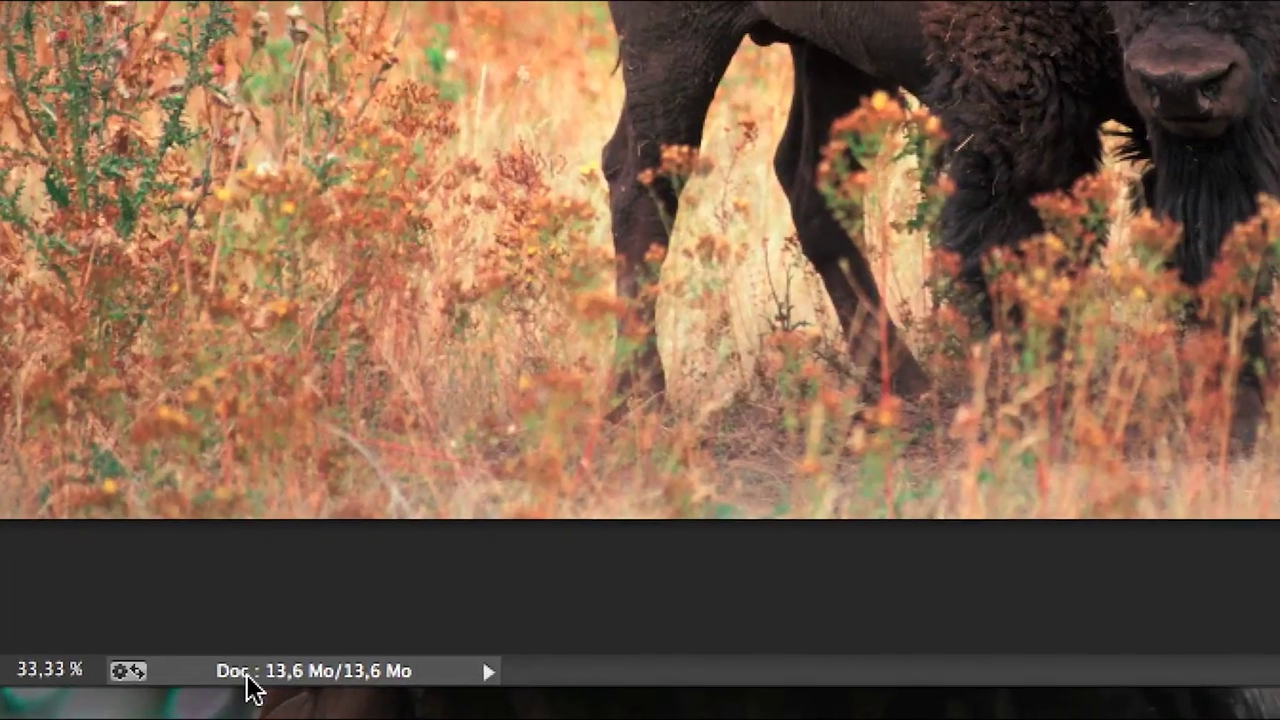
click(258, 680)
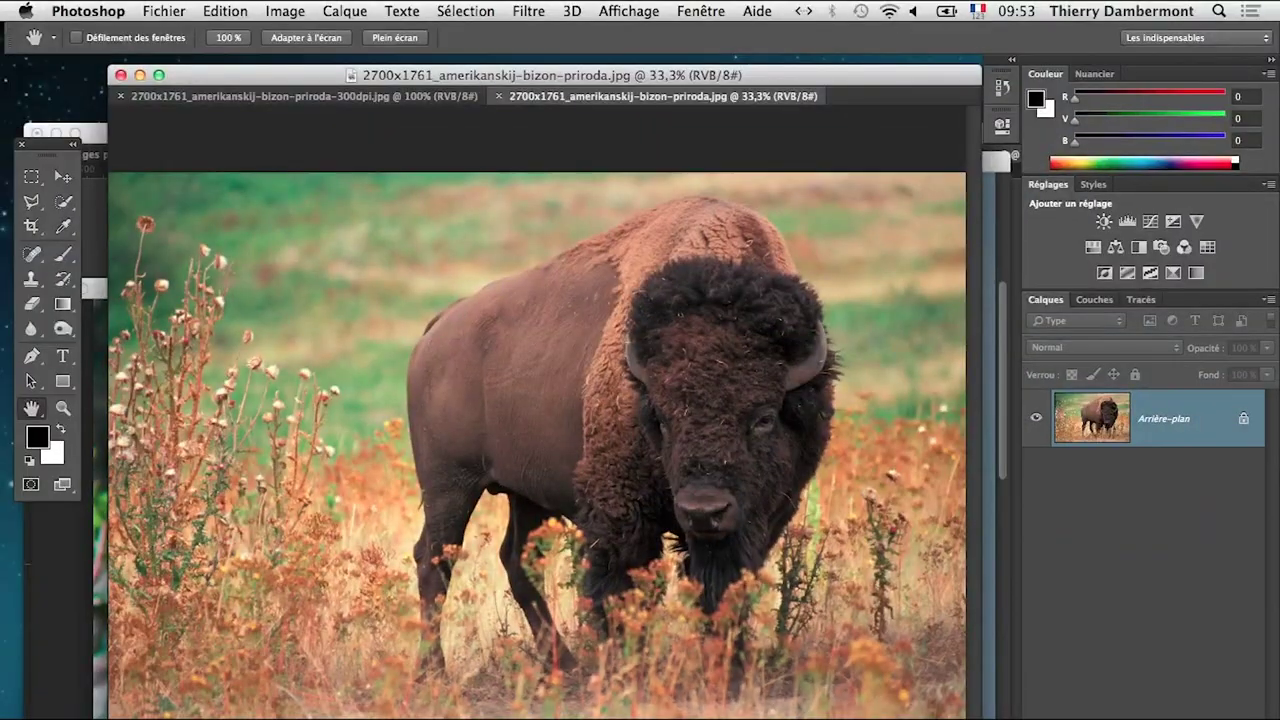
key(super+Tab)
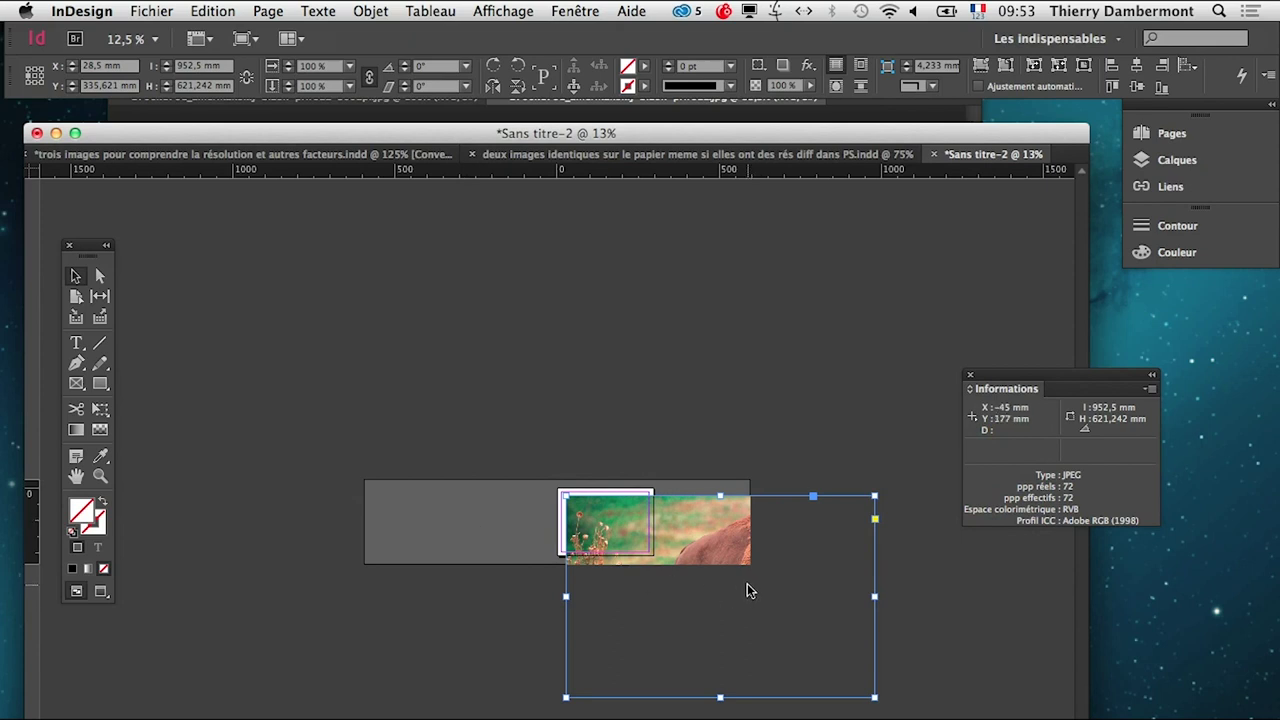
- Drag the oversized 72 ppi bison image over the page, zoom in to inspect it, then remove it
drag(720, 596, 574, 505)
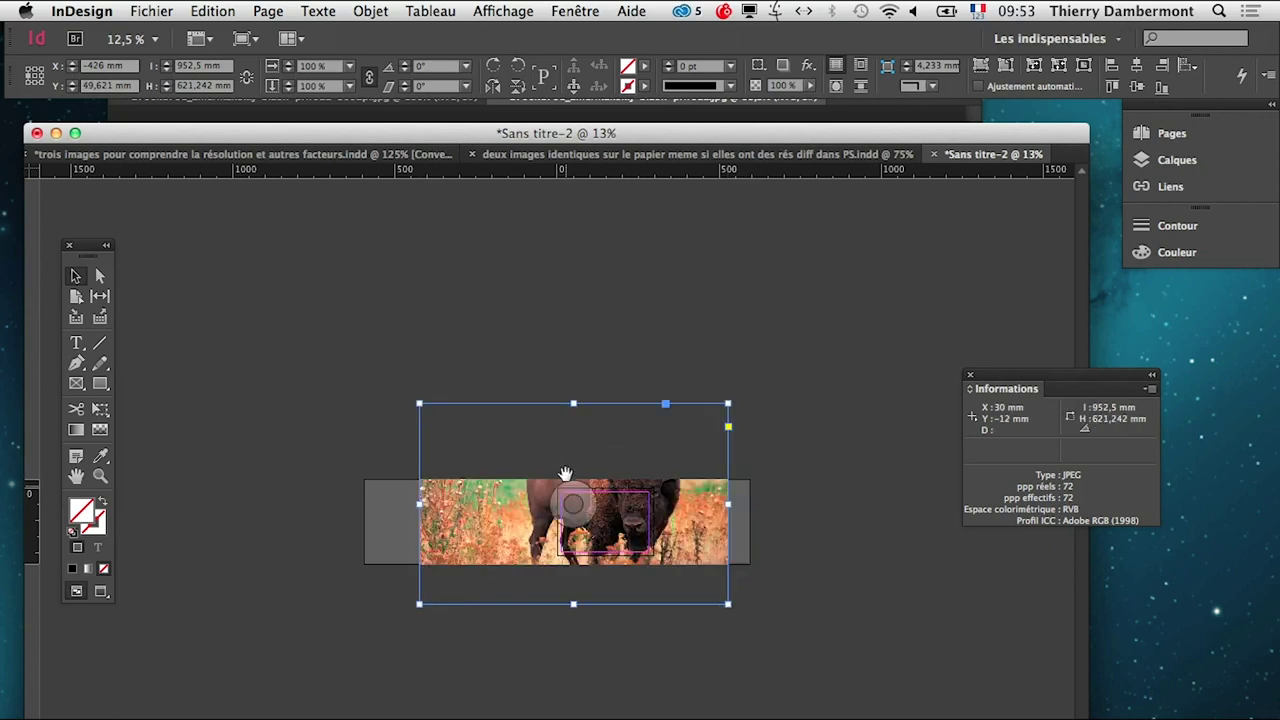
key(super+equal)
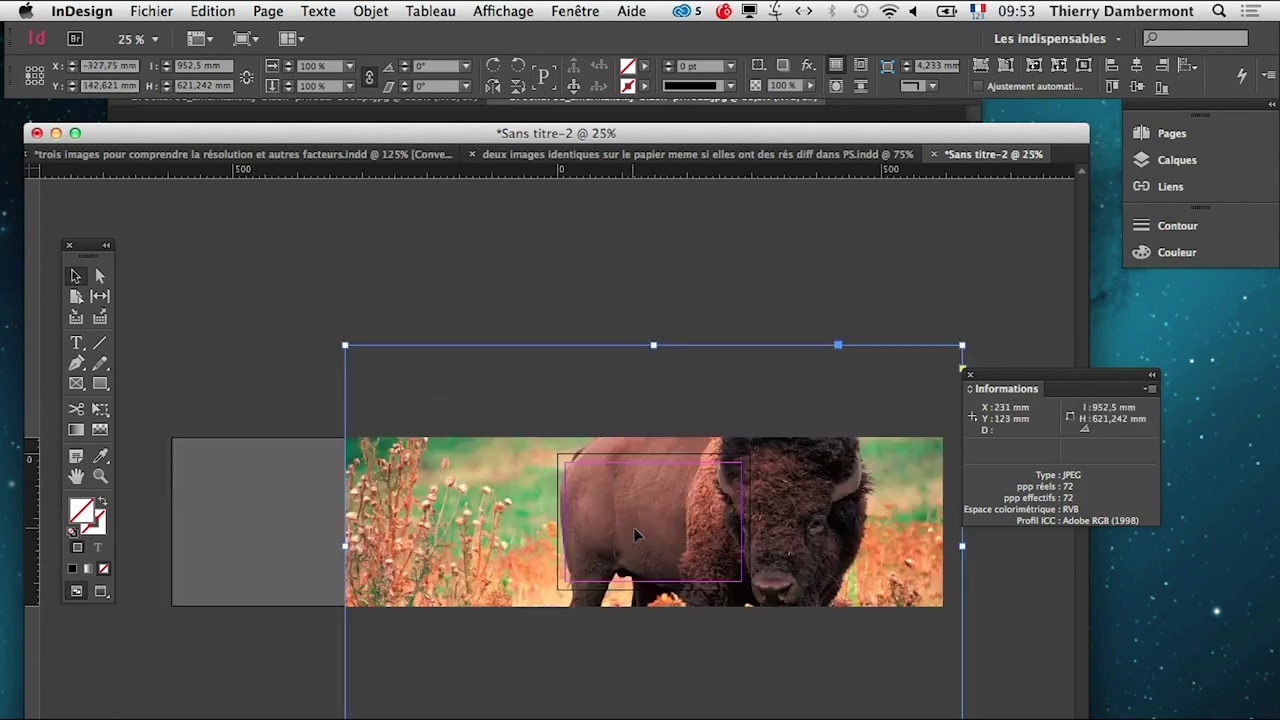
key(super+equal)
key(super+equal)
key(super+minus)
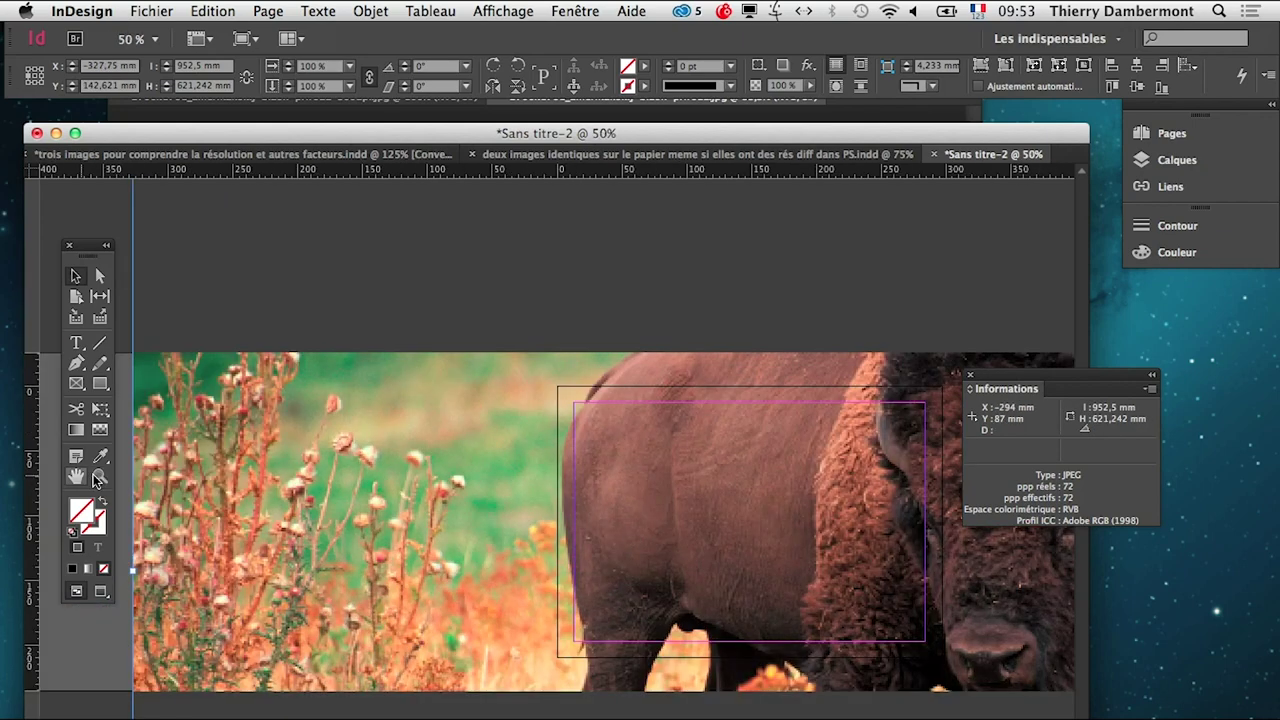
scroll(329, 517, right, 5)
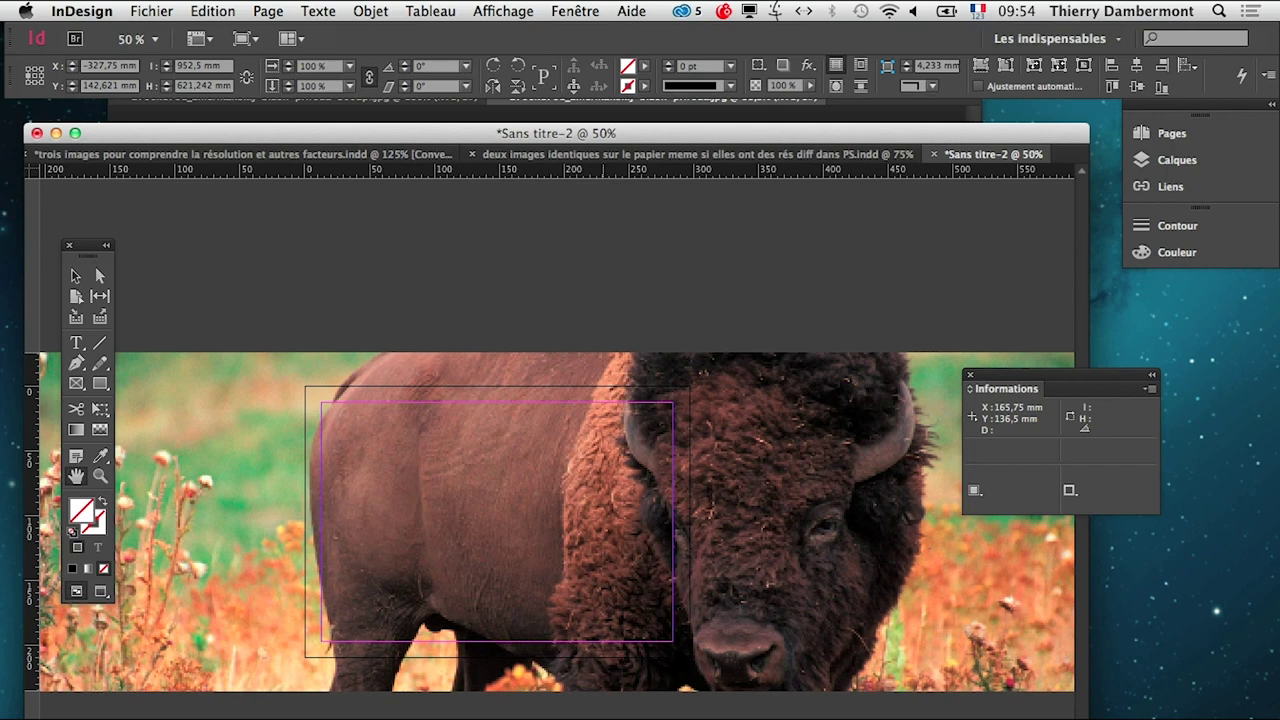
key(super+z)
- Import the bison JPG into a frame inside the margins, 238,125 × 155,31 mm at 288 effective ppi
click(151, 11)
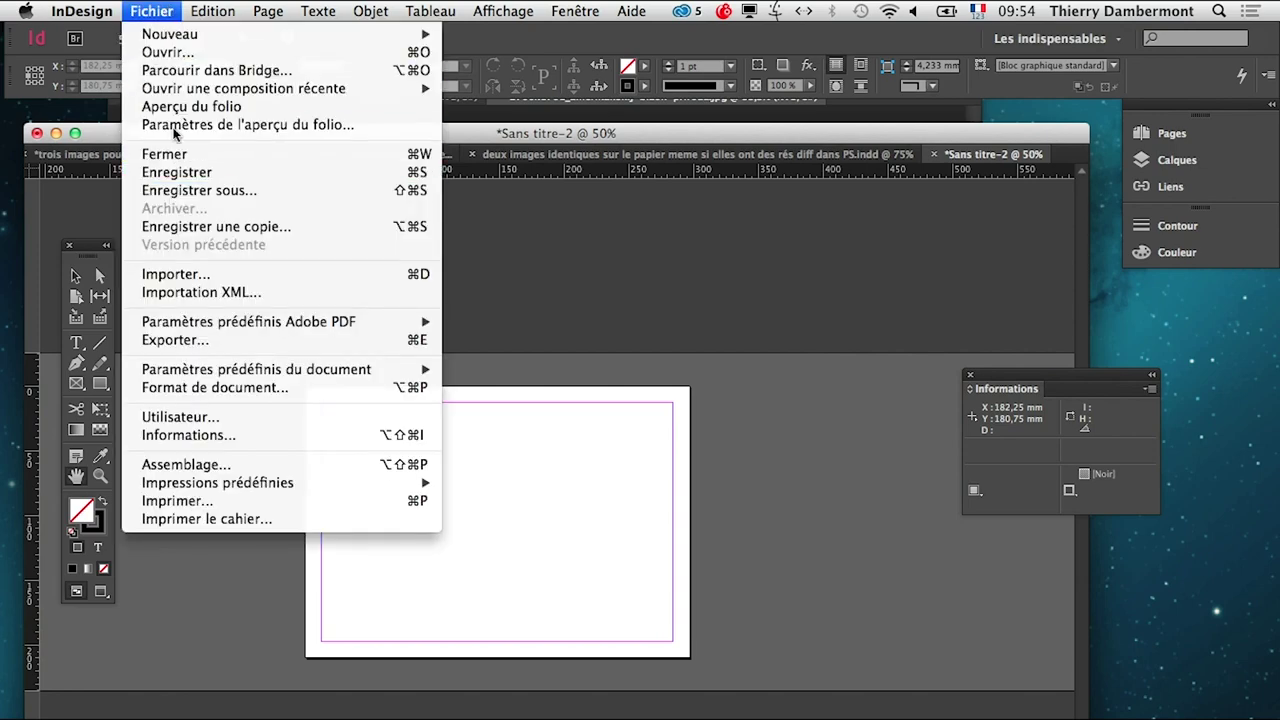
click(195, 280)
click(451, 253)
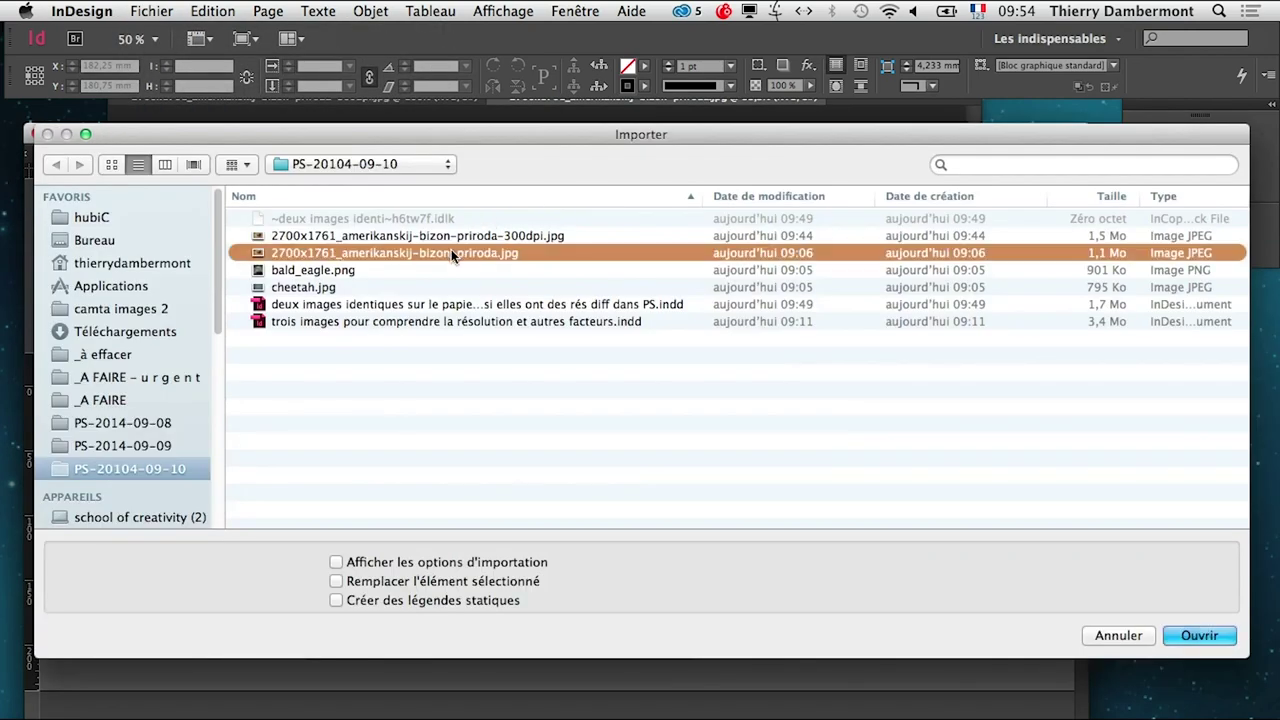
click(1199, 635)
drag(340, 413, 644, 590)
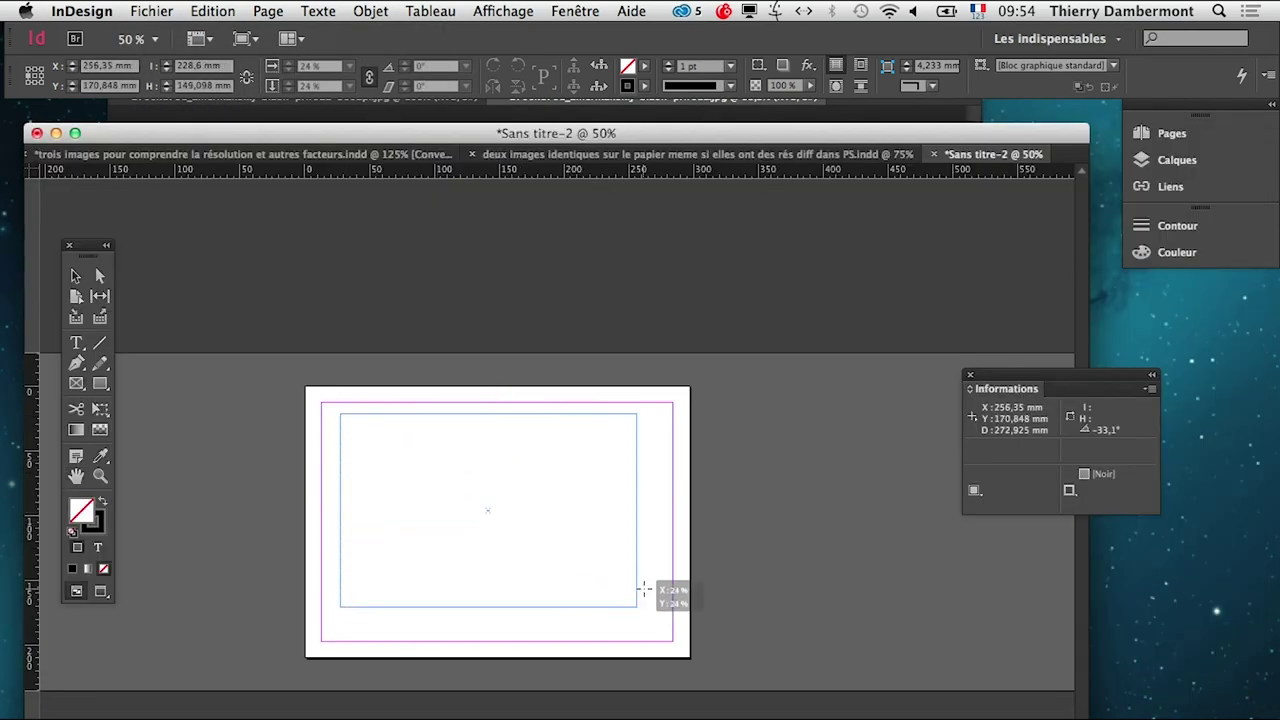
mouse_move(1015, 381)
mouse_down()
mouse_move(703, 428)
mouse_move(716, 440)
mouse_up()
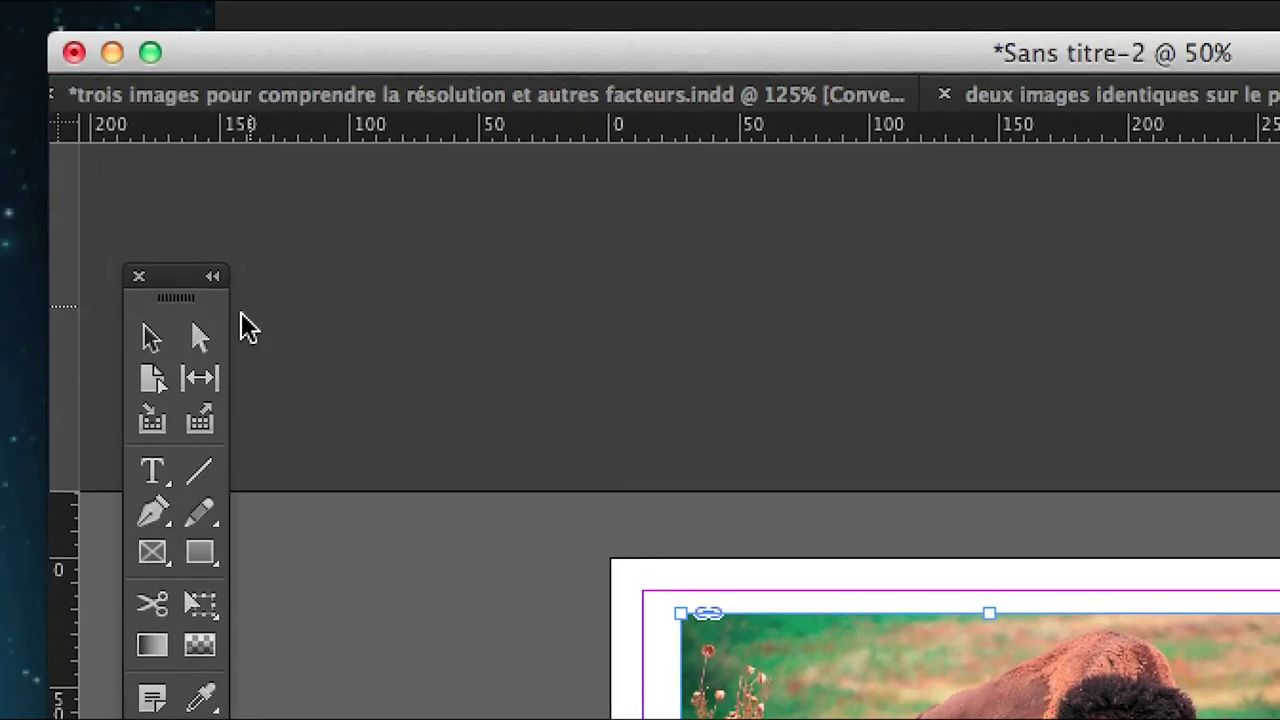
click(15, 218)
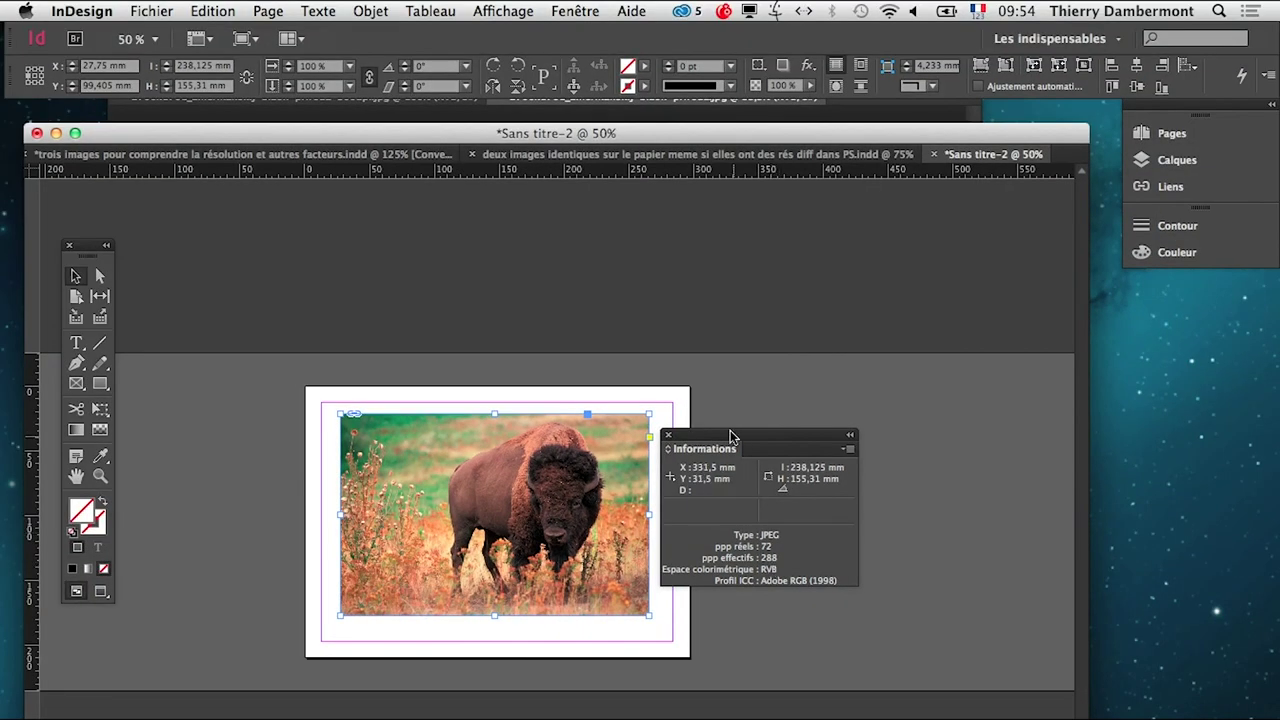
mouse_move(800, 434)
mouse_down()
mouse_move(945, 338)
mouse_move(820, 301)
mouse_up()
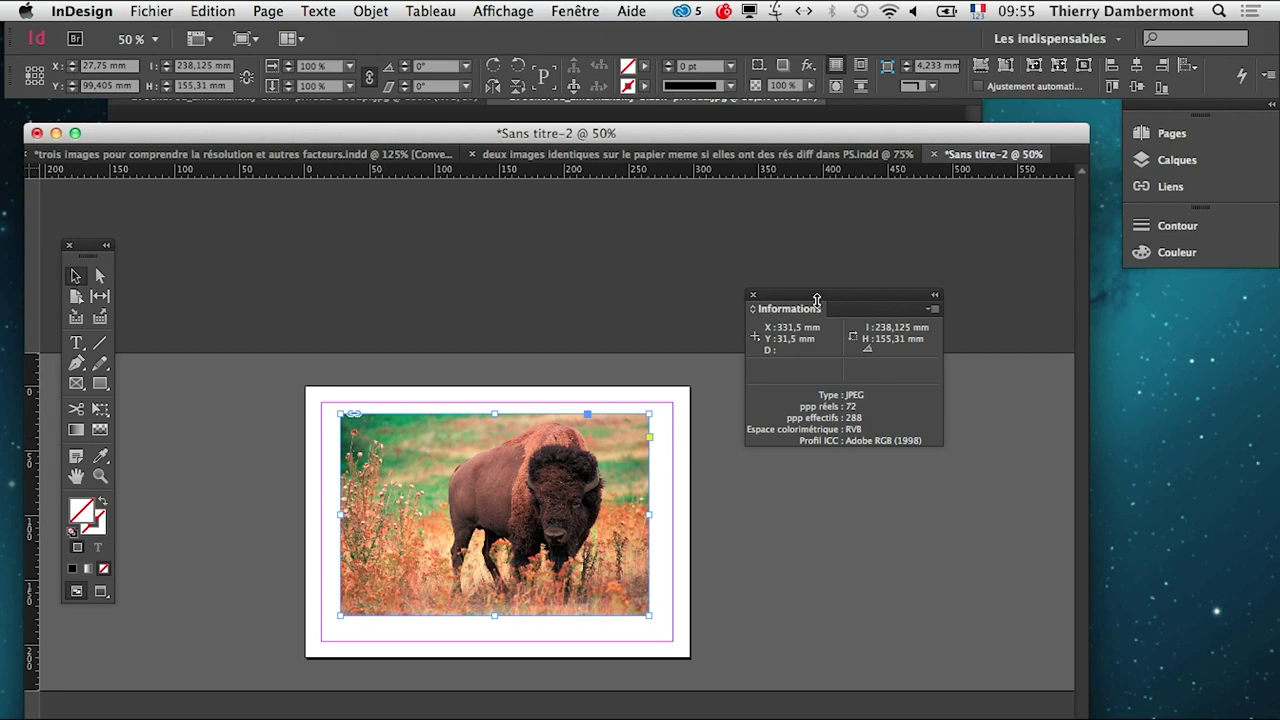
- Launch Calculette from recent items and compute 150 × 150
click(26, 11)
mouse_move(84, 165)
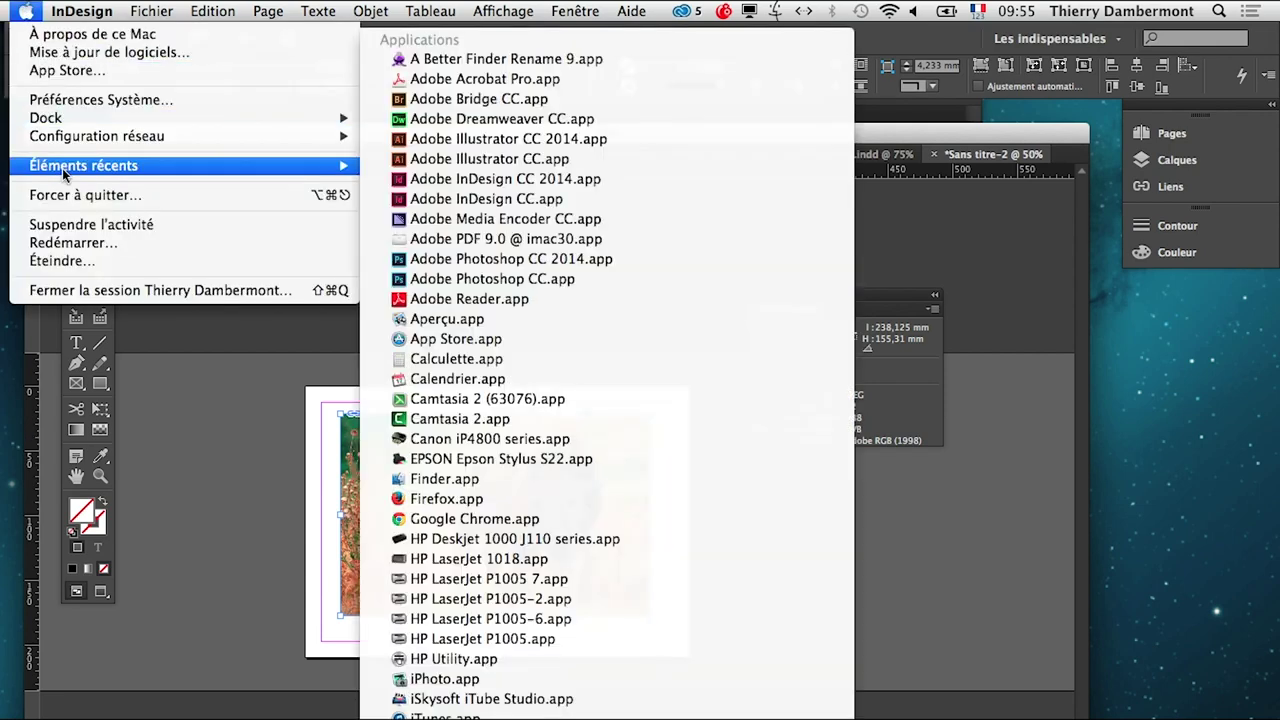
click(545, 359)
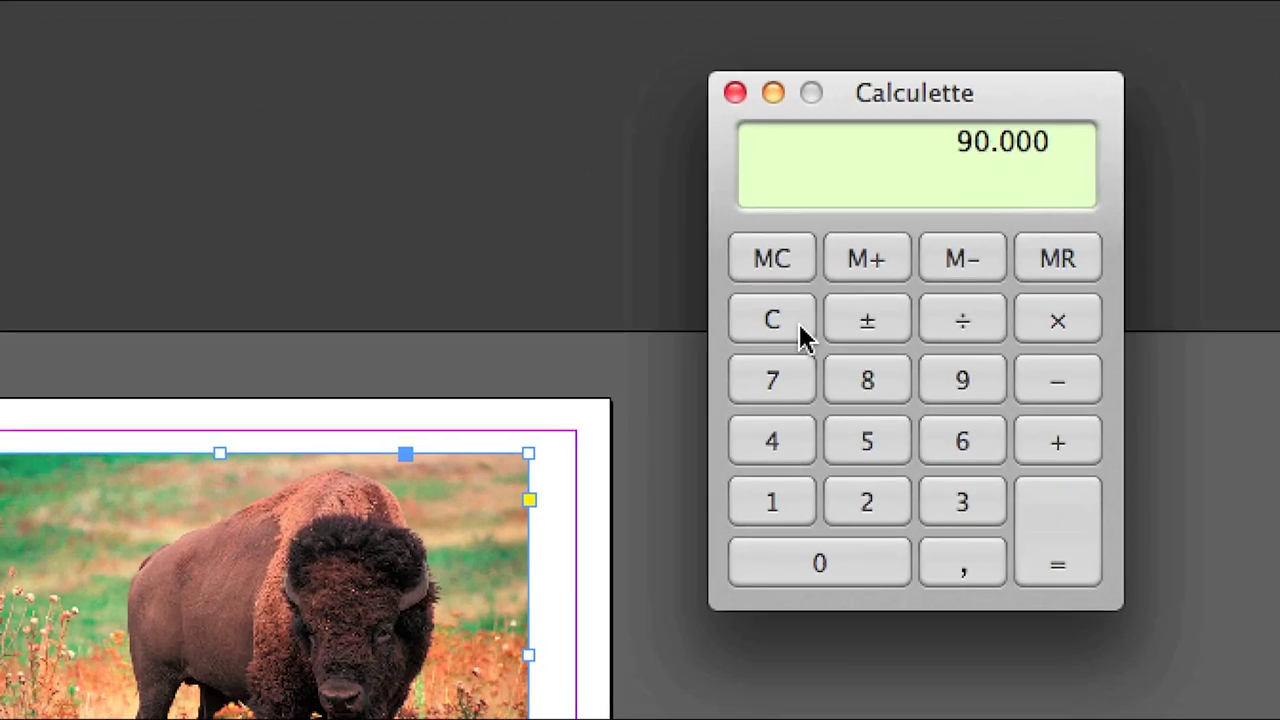
click(777, 345)
text(1)
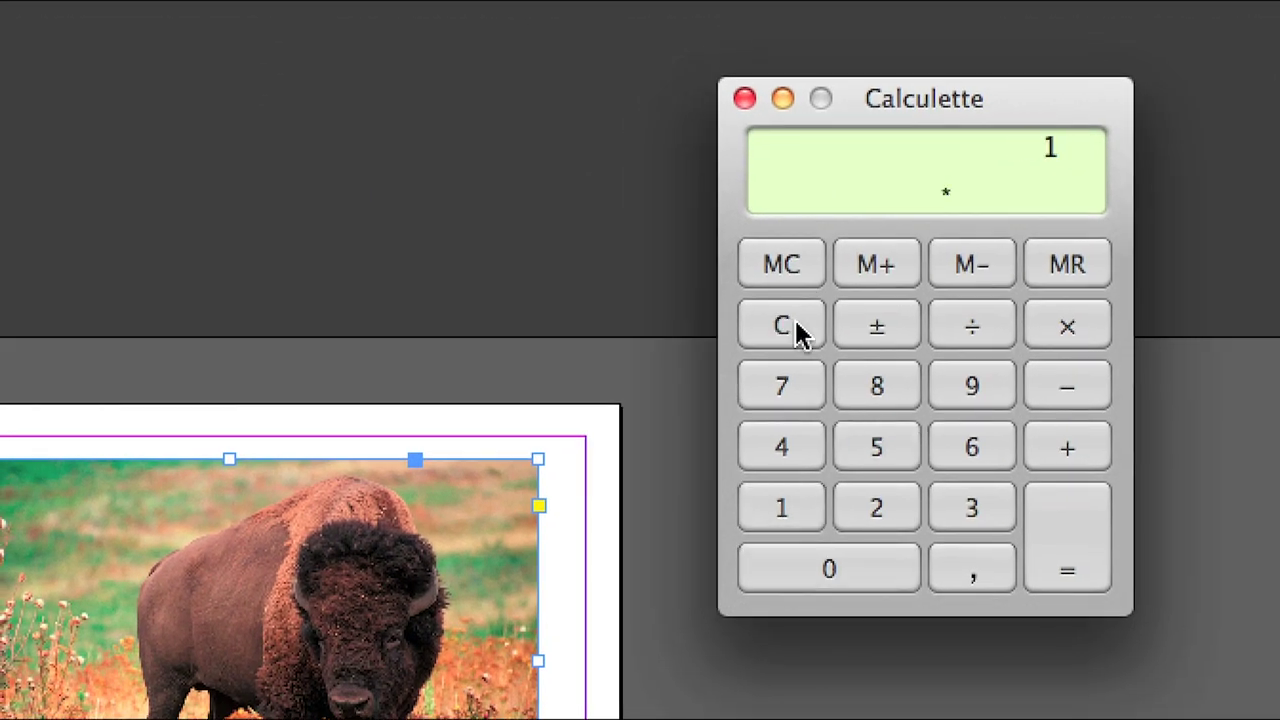
text(50*150)
key(Return)
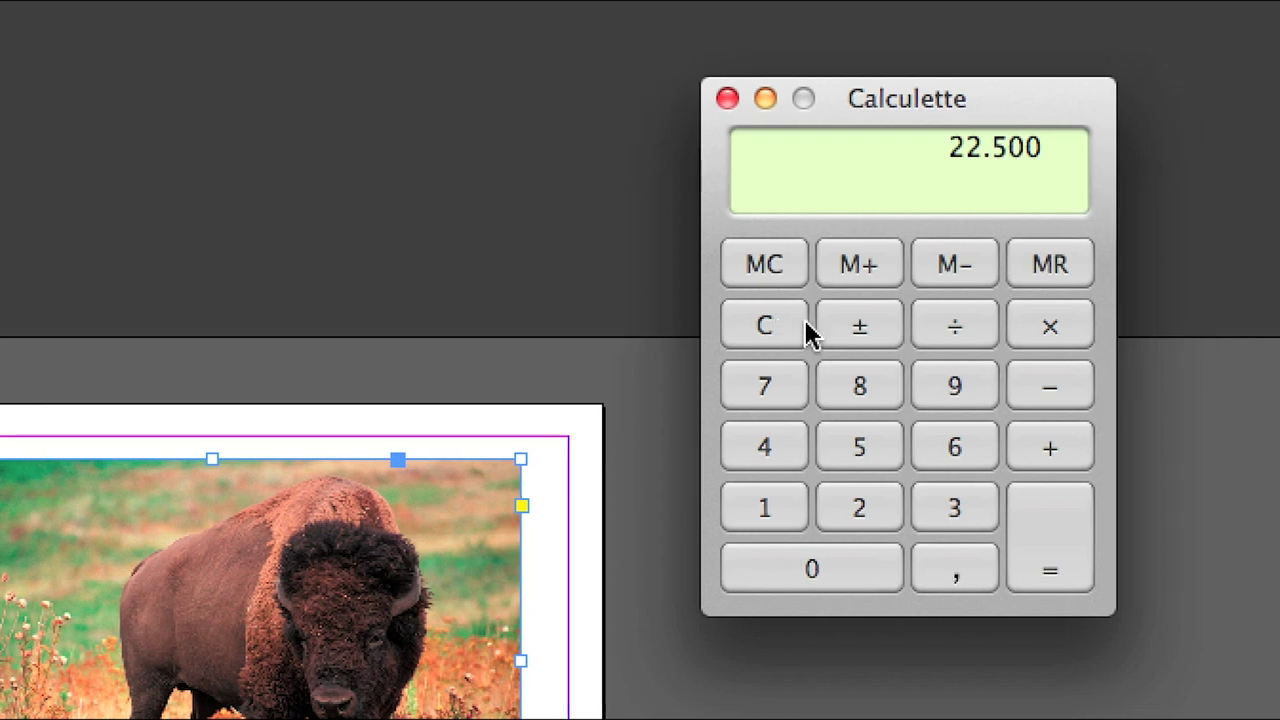
- Compute 300 × 300 (90.000), dismiss the guest network popups, and place the calculator beside InDesign
click(797, 333)
text(300)
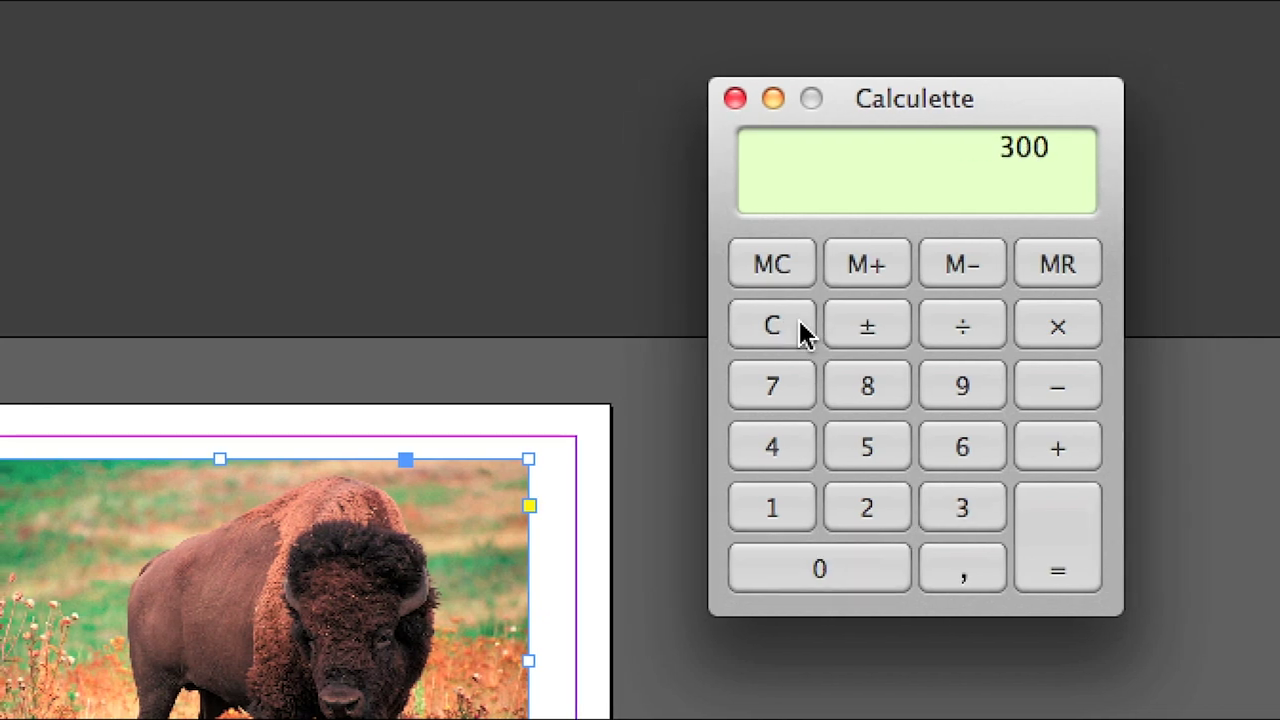
text(*300)
key(Return)
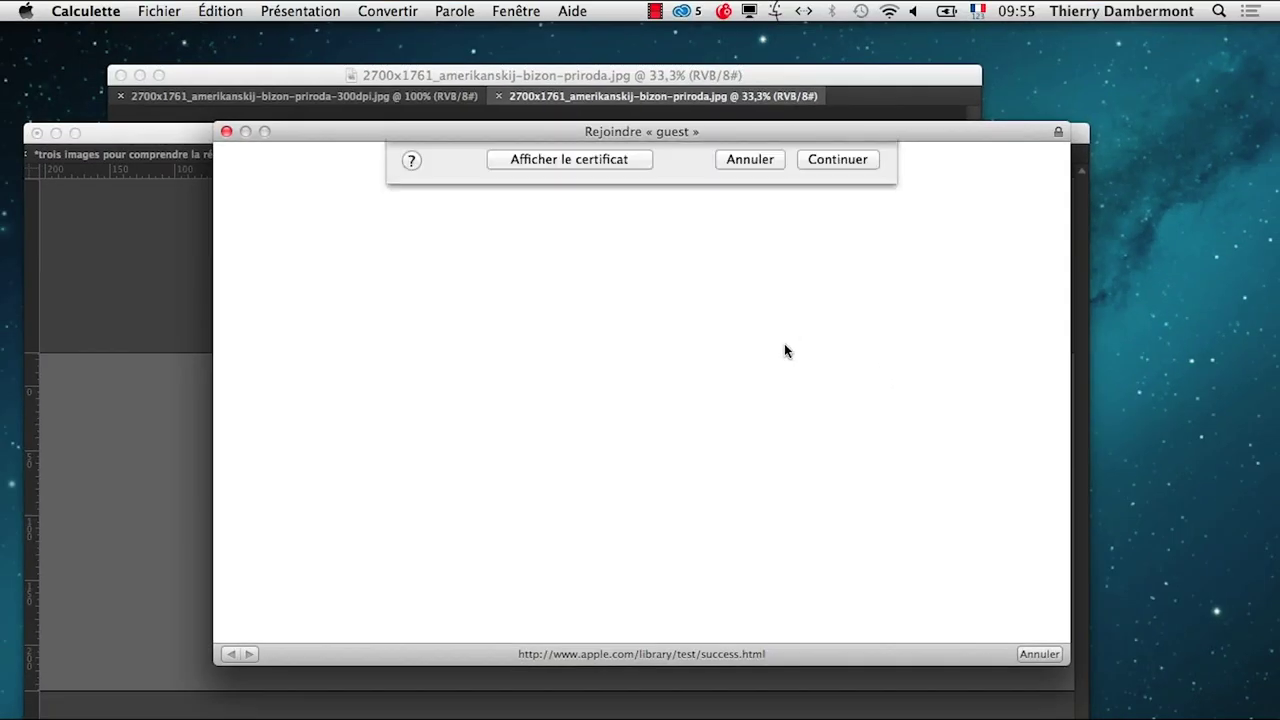
click(718, 284)
click(226, 131)
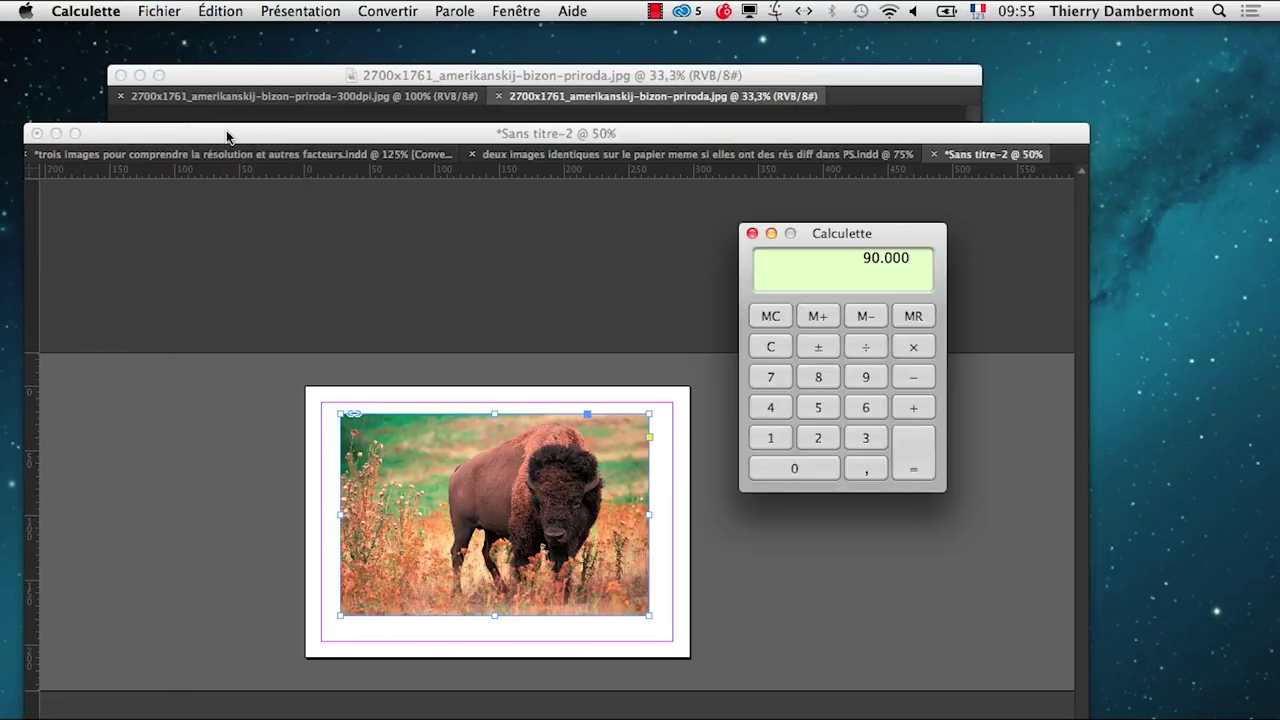
drag(891, 240, 1078, 243)
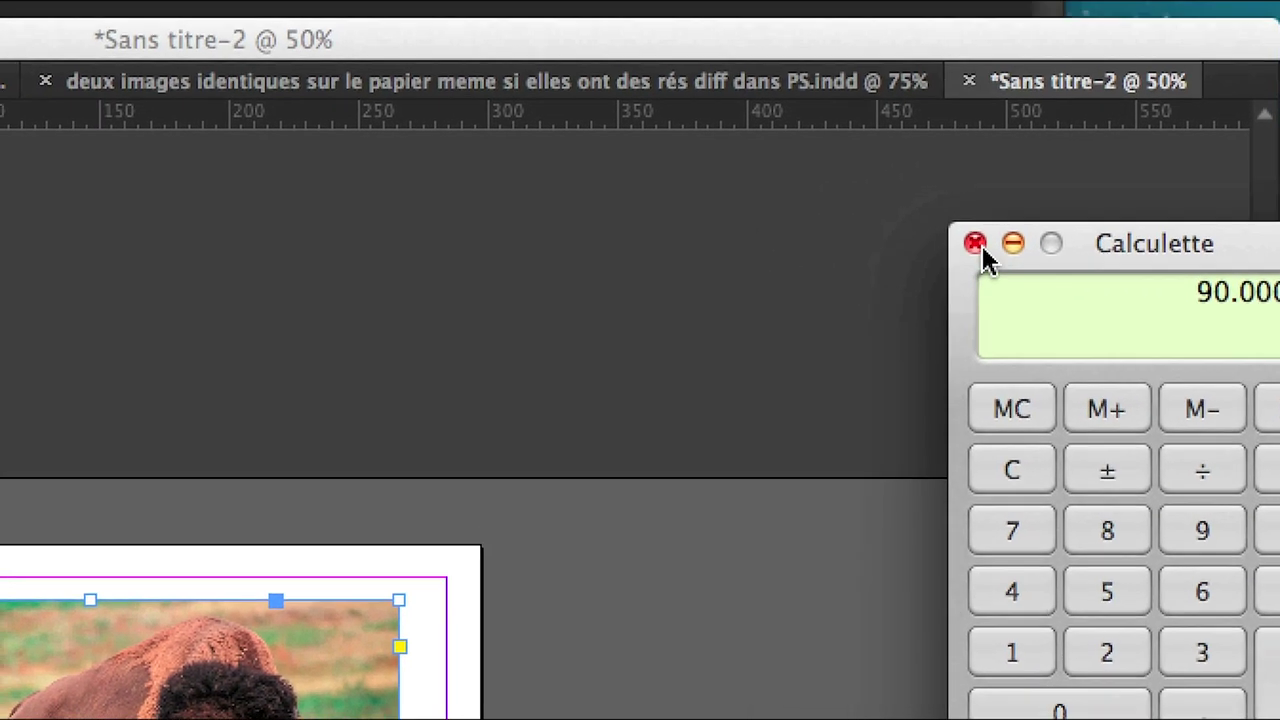
- Close the calculator and select the bison frame to read 72 actual and 288 effective ppi
click(975, 243)
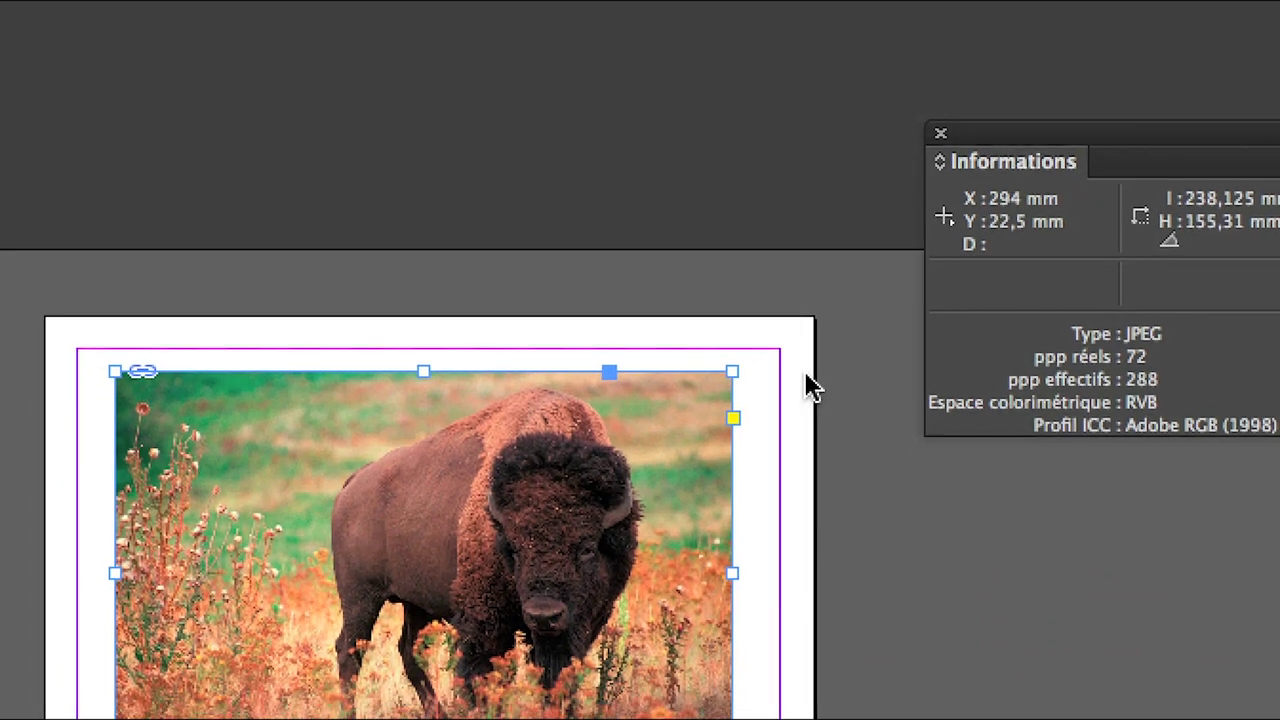
click(806, 378)
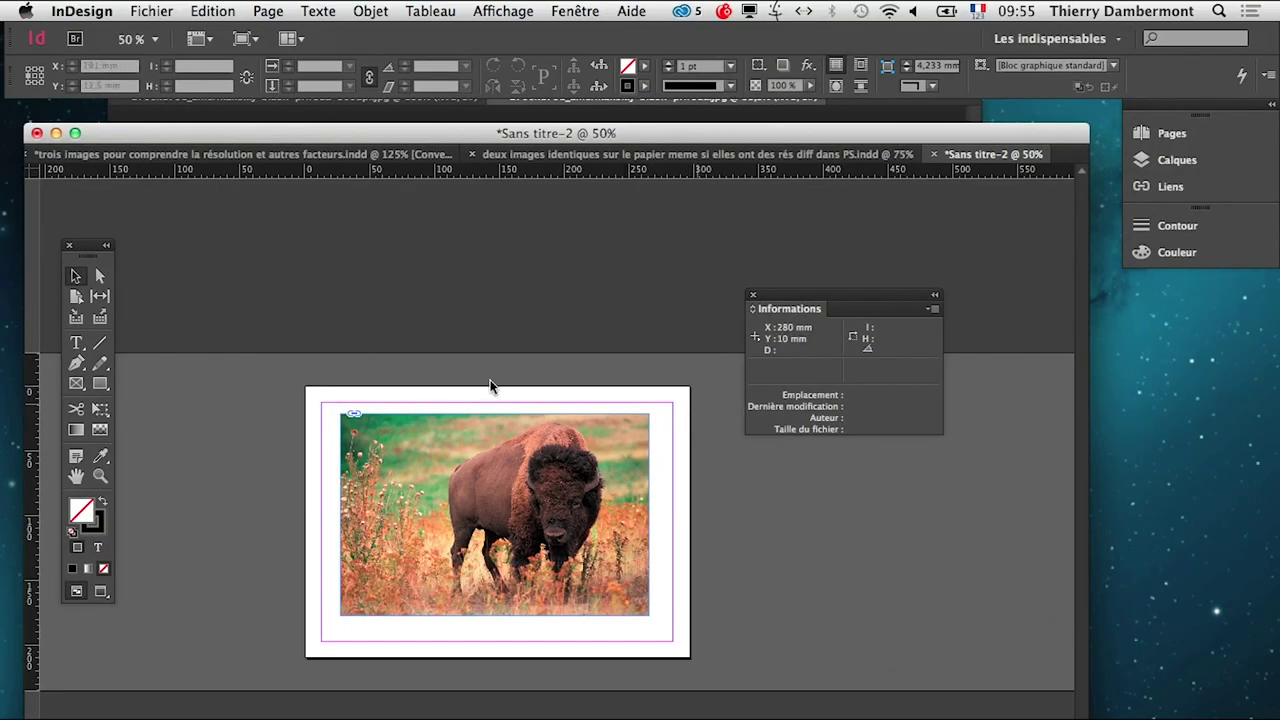
click(494, 514)
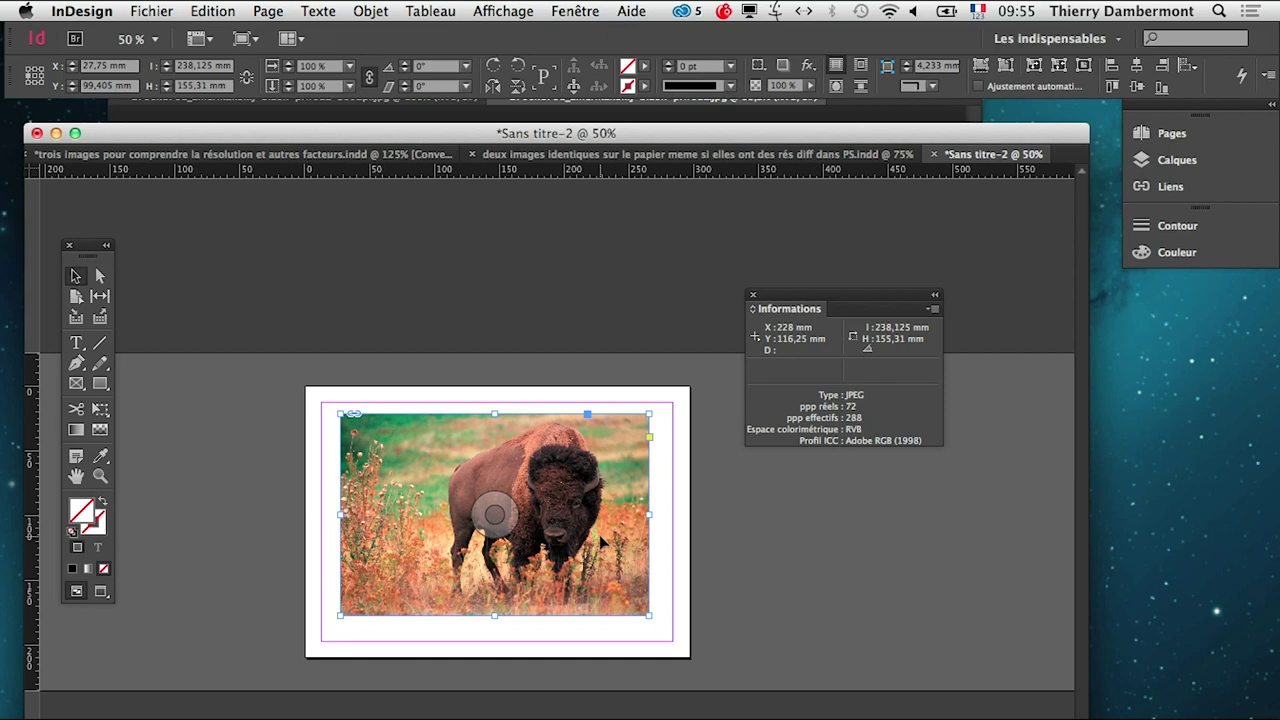
click(686, 596)
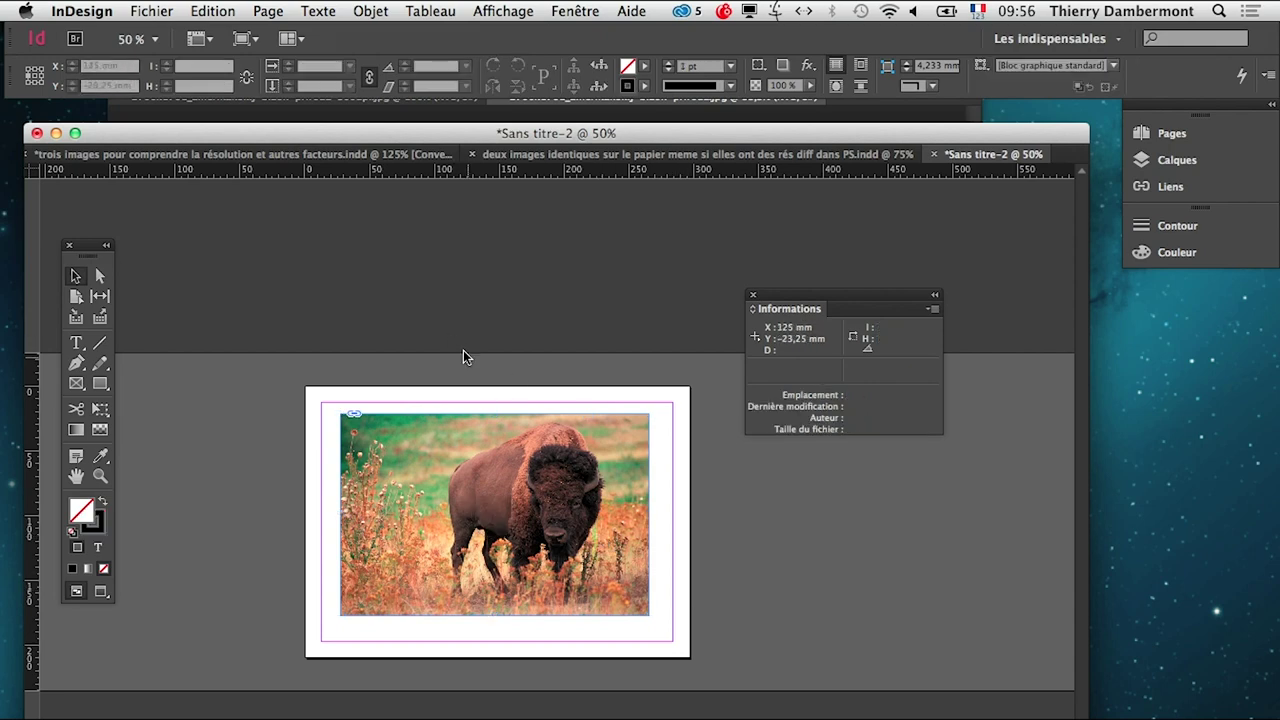
click(558, 452)
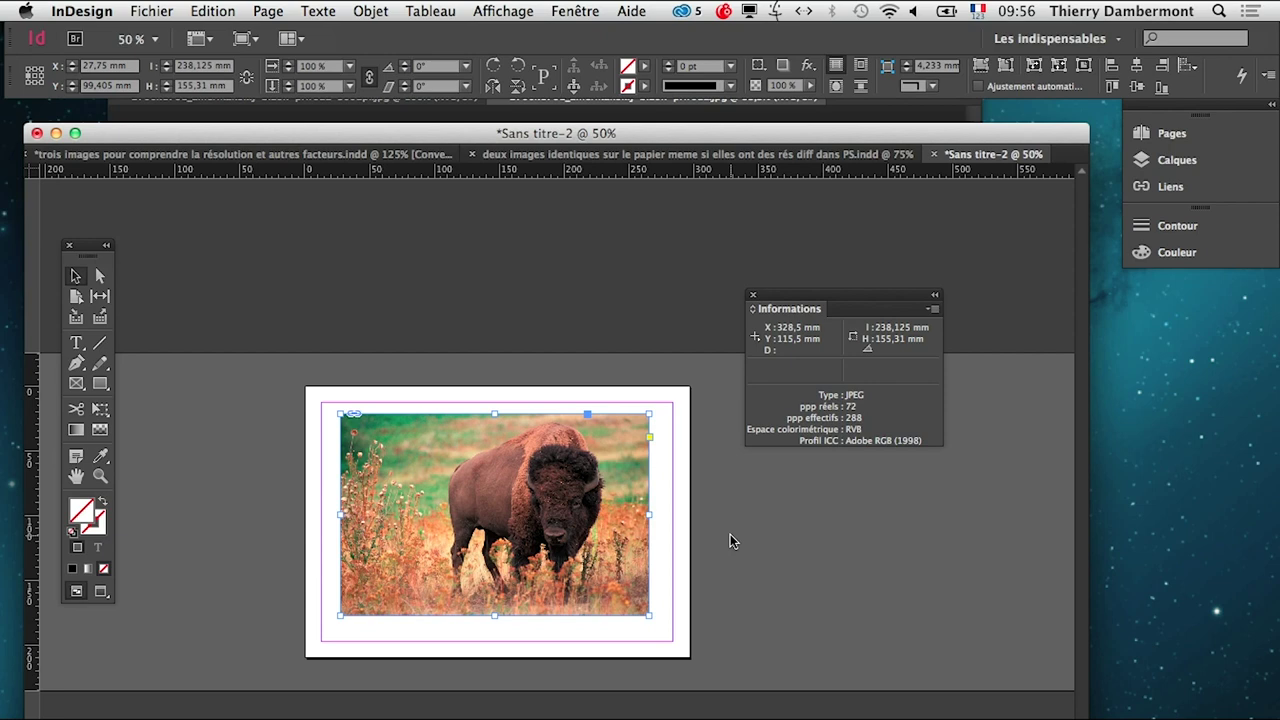
click(730, 535)
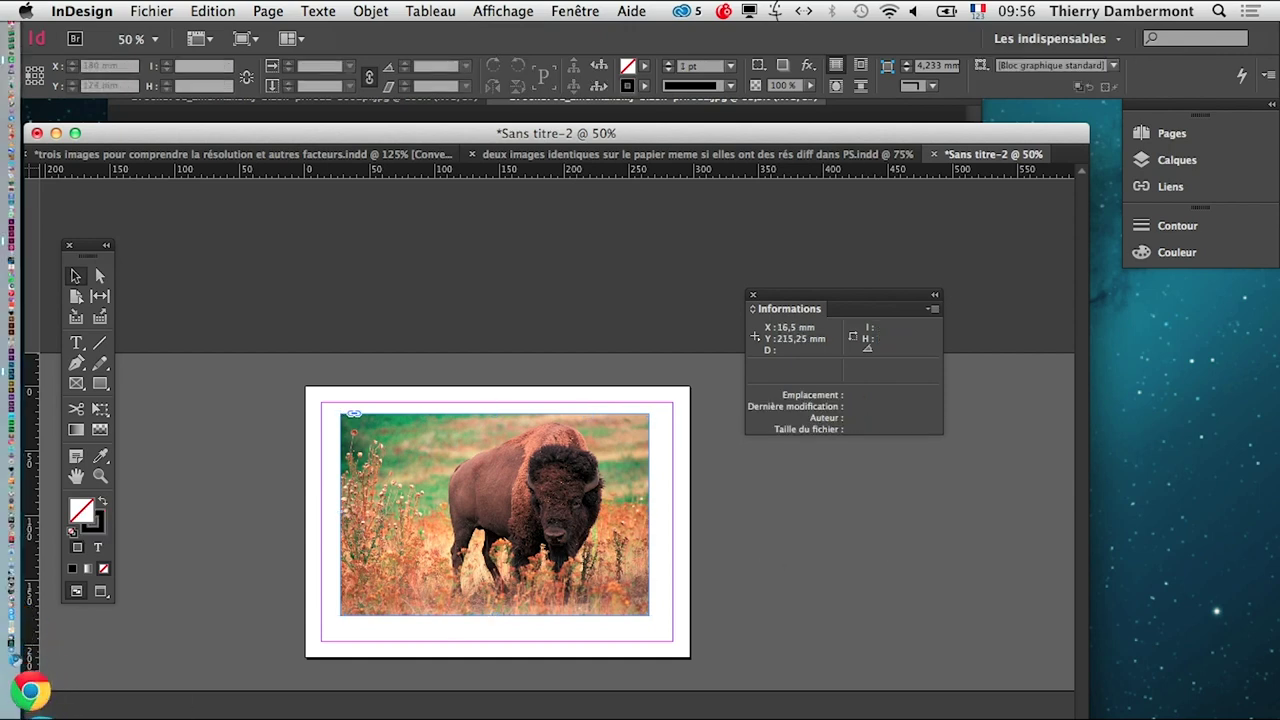
click(30, 684)
- In a new Firefox window, search Google Images for 'impression offset'
click(138, 11)
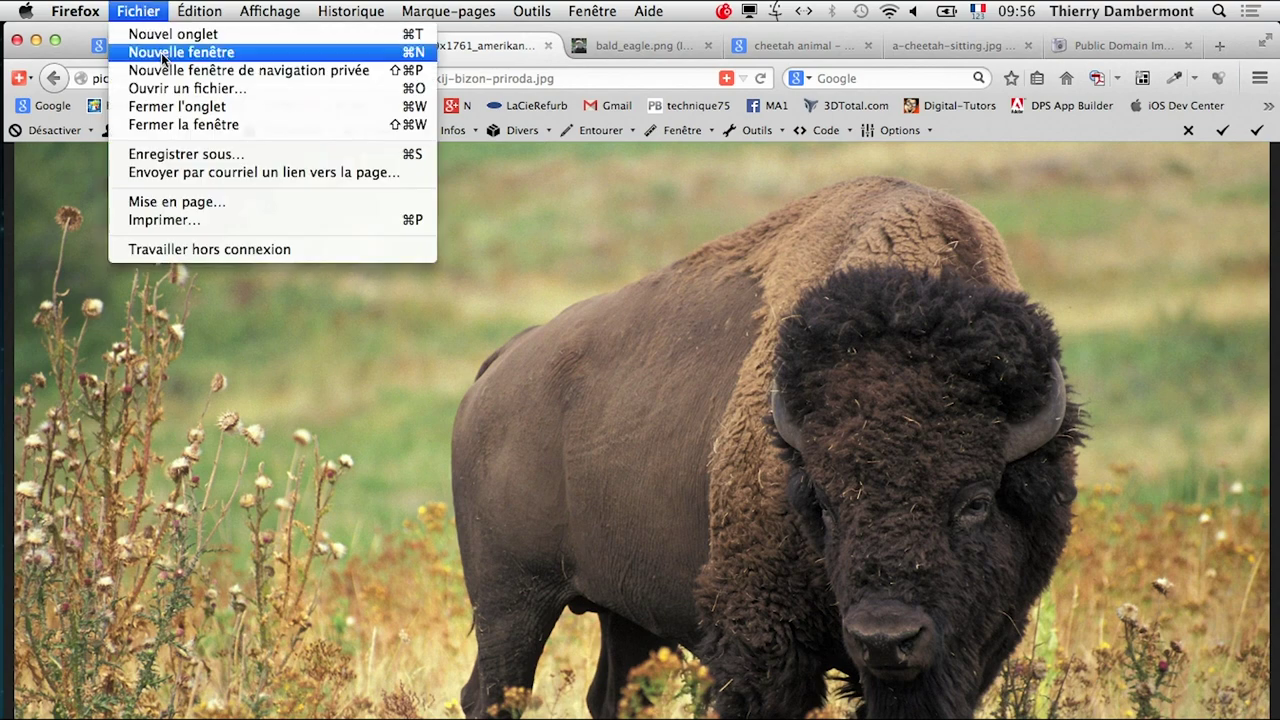
click(530, 238)
key(super+n)
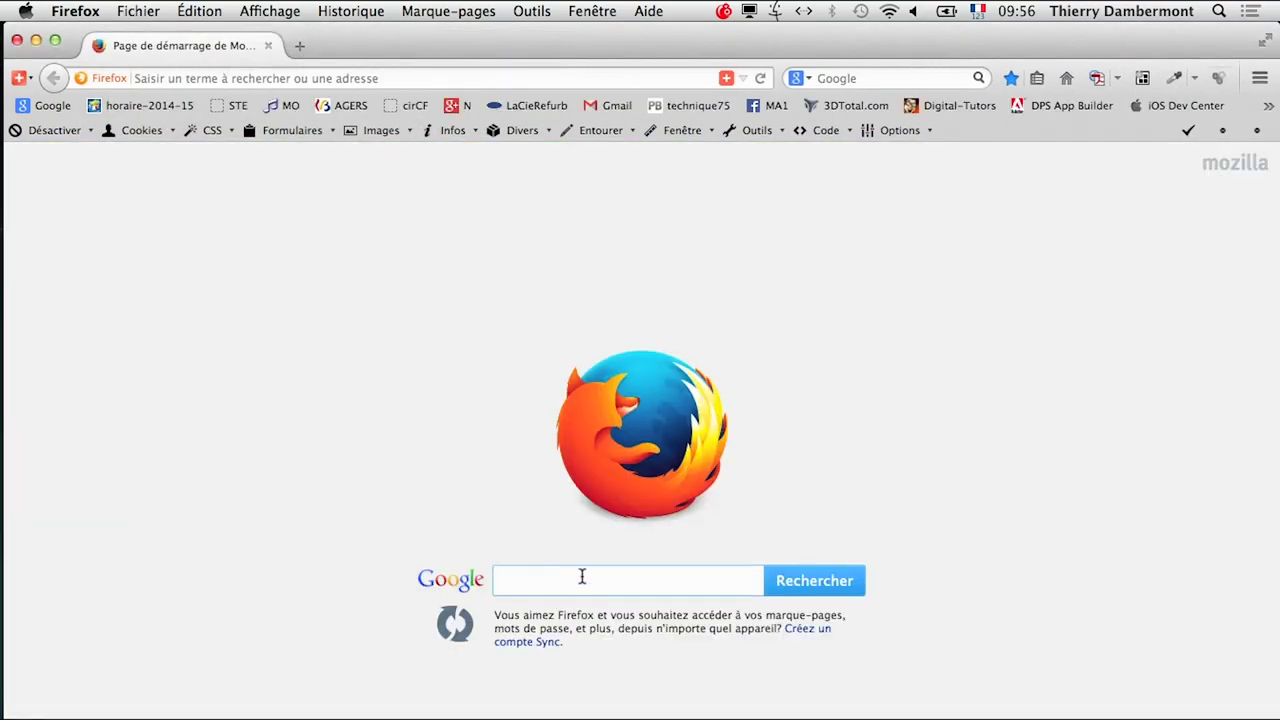
text(imp)
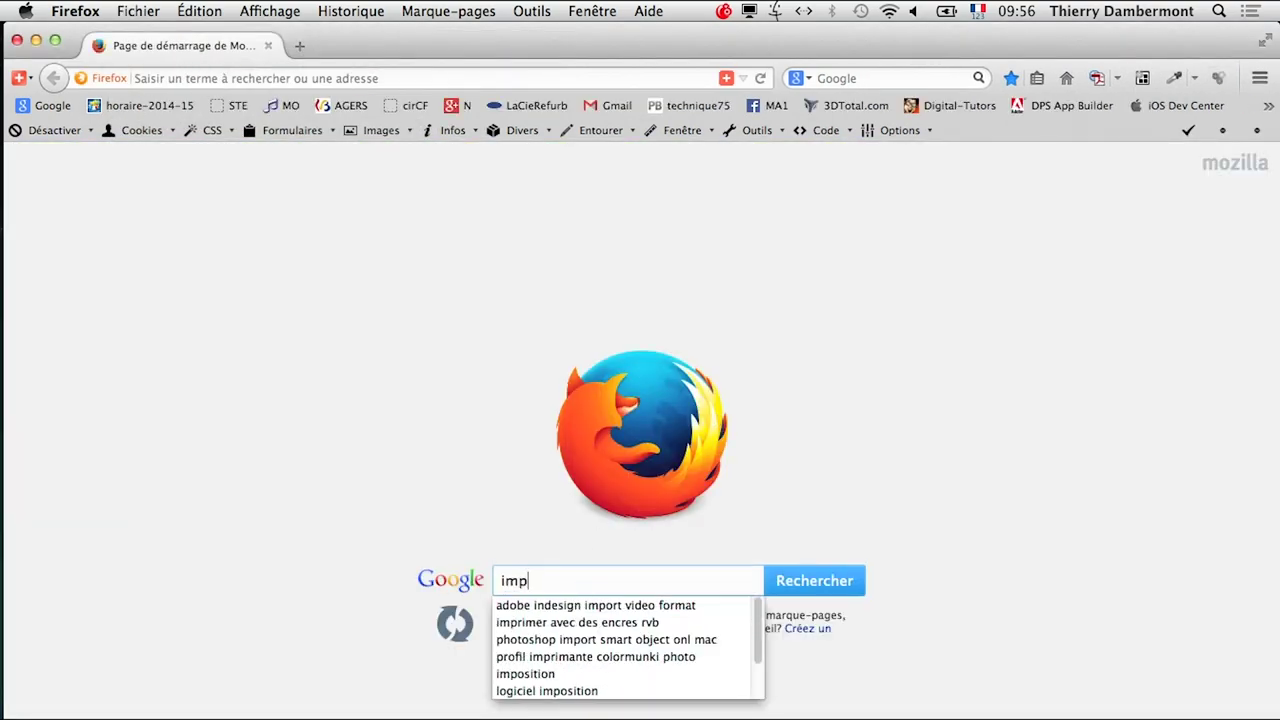
text(ress)
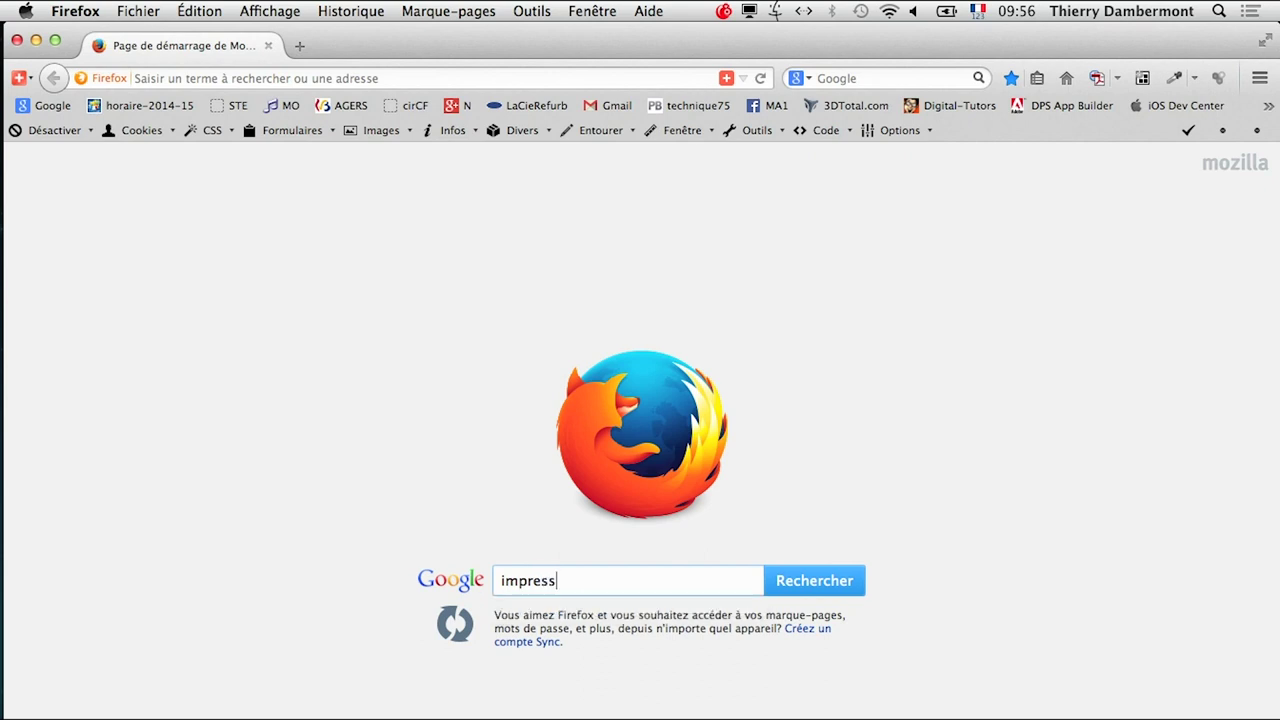
text(ion )
text(offset)
key(Return)
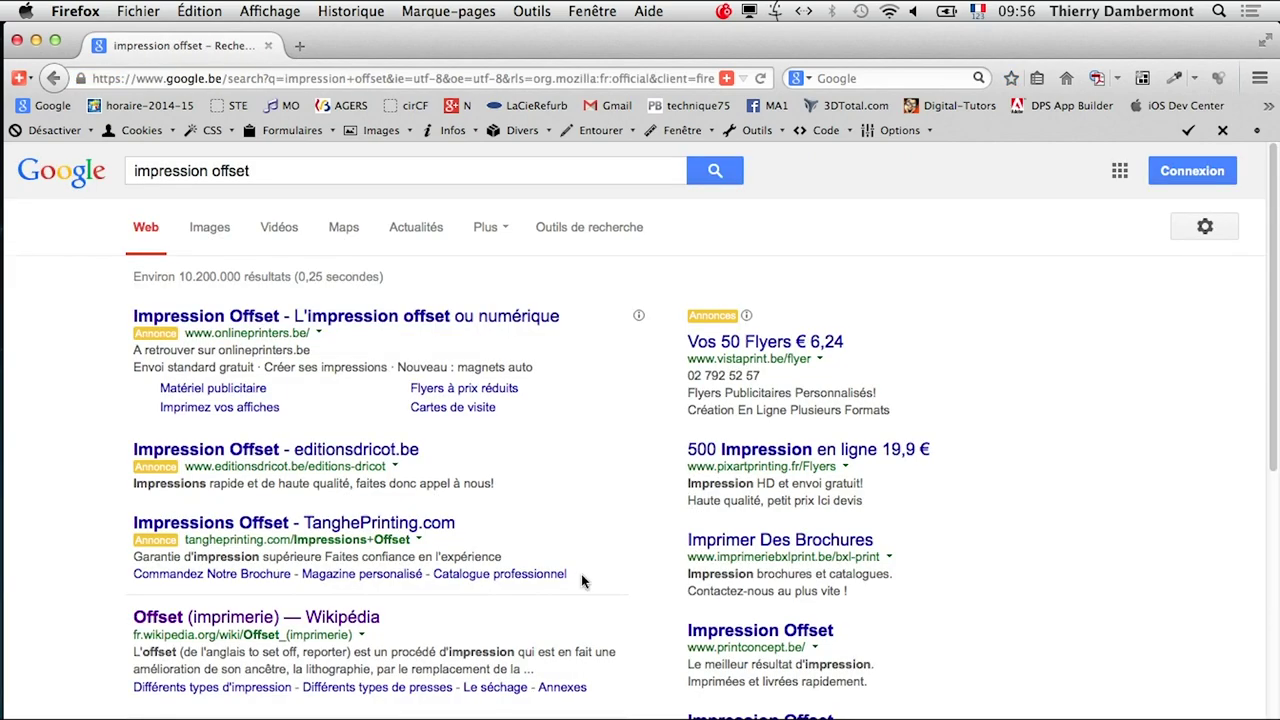
click(209, 236)
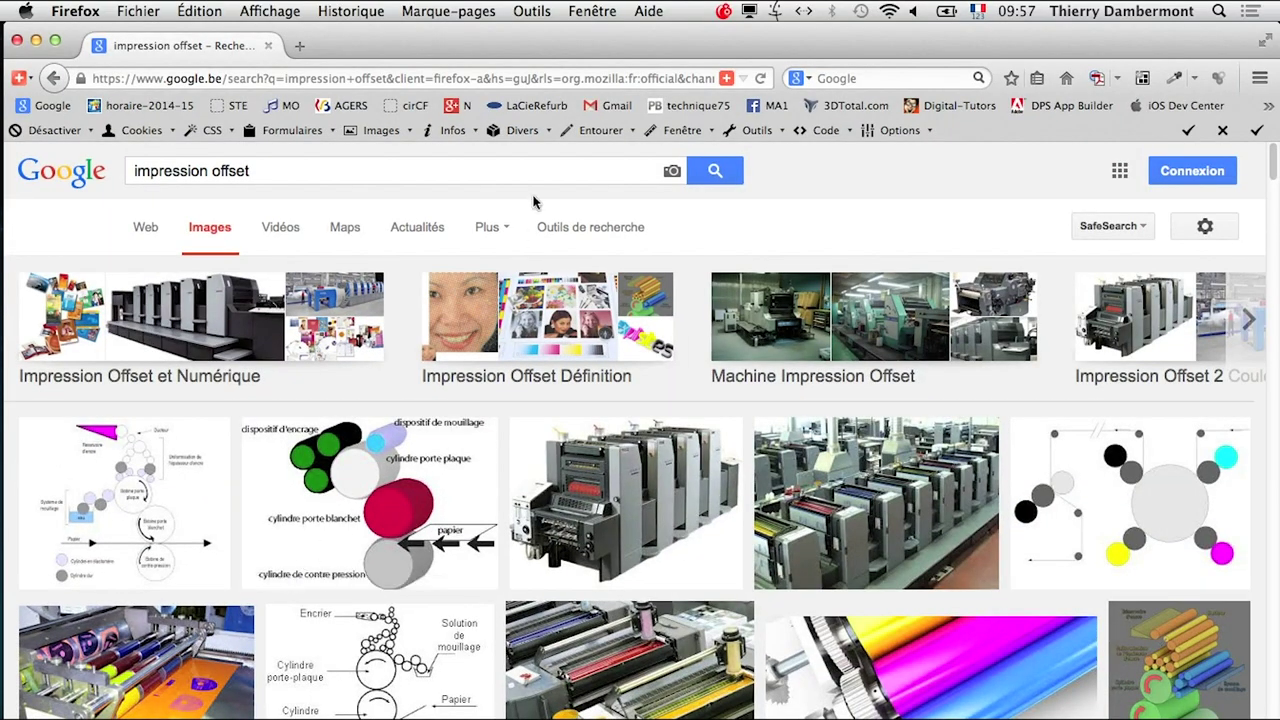
click(137, 10)
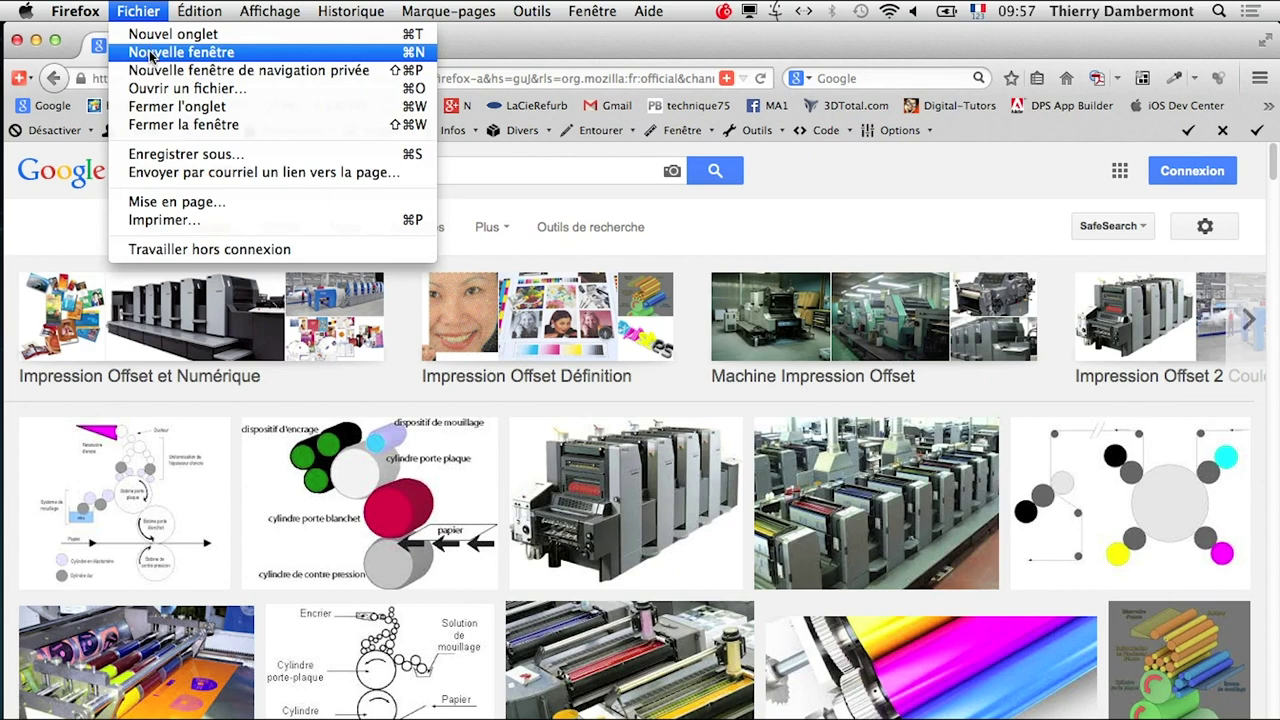
- Search Google Images for 'lithographie' in a new window
click(152, 52)
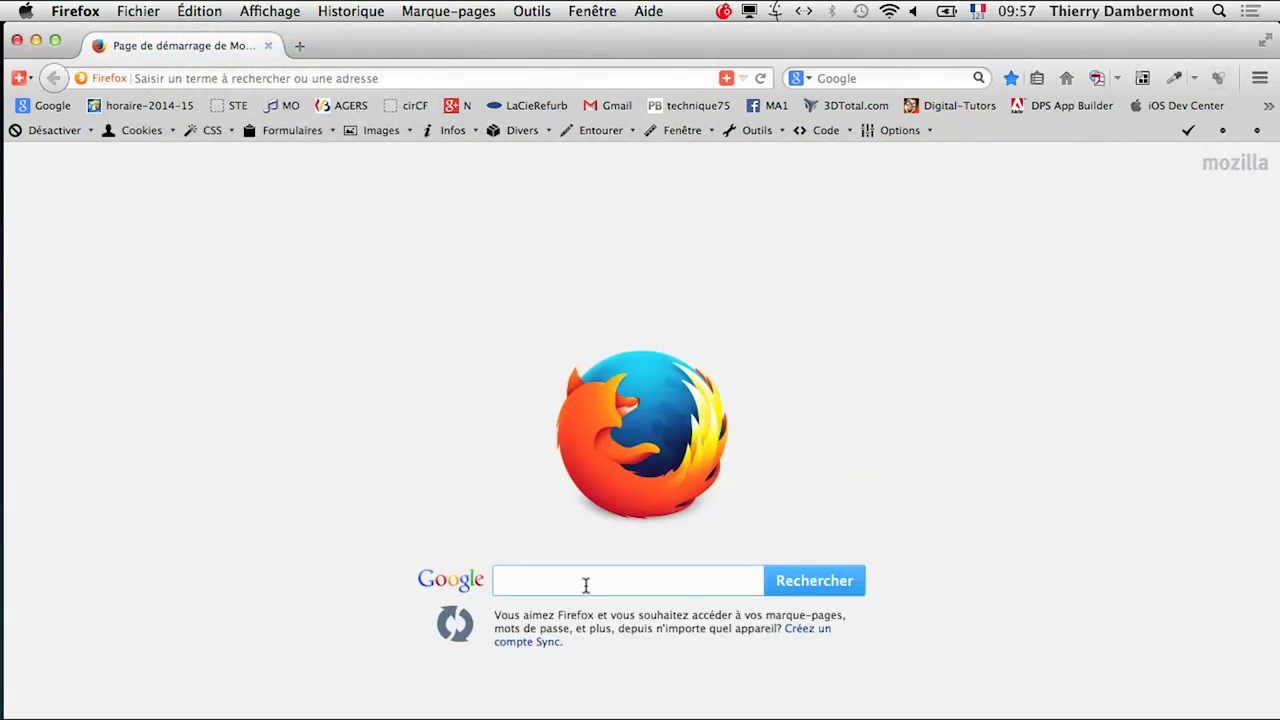
text(lith)
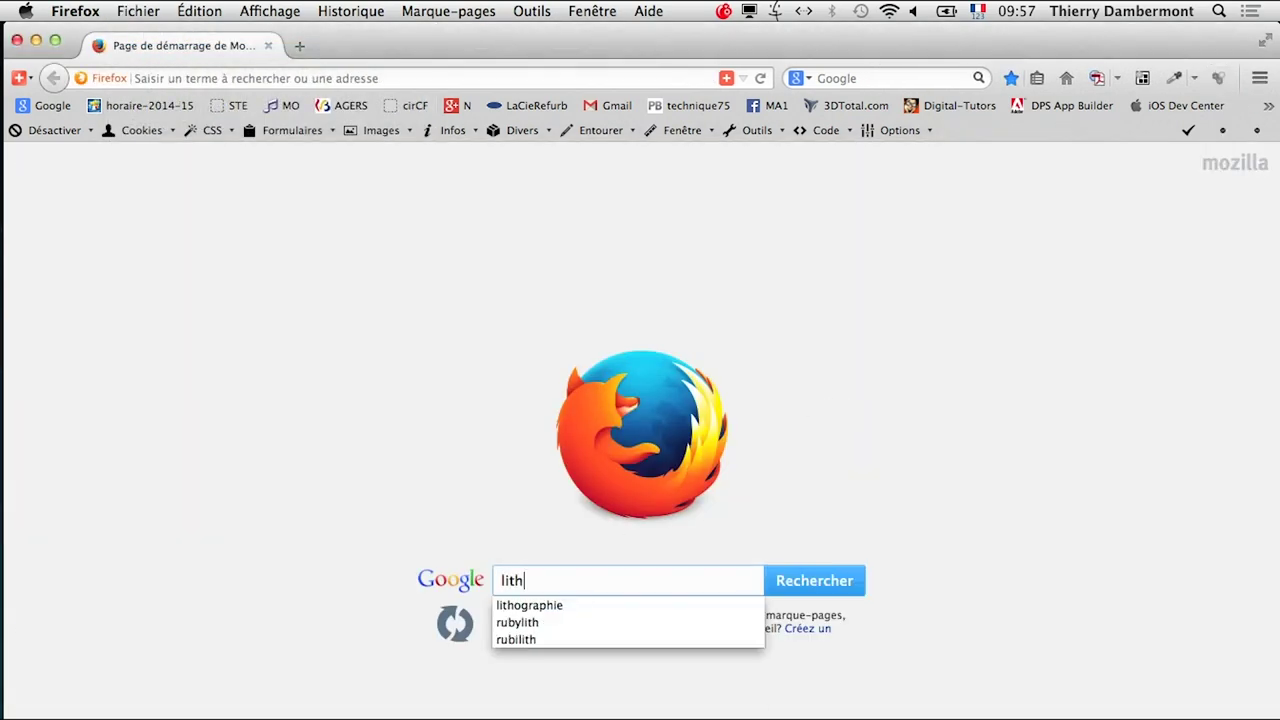
text(ograp)
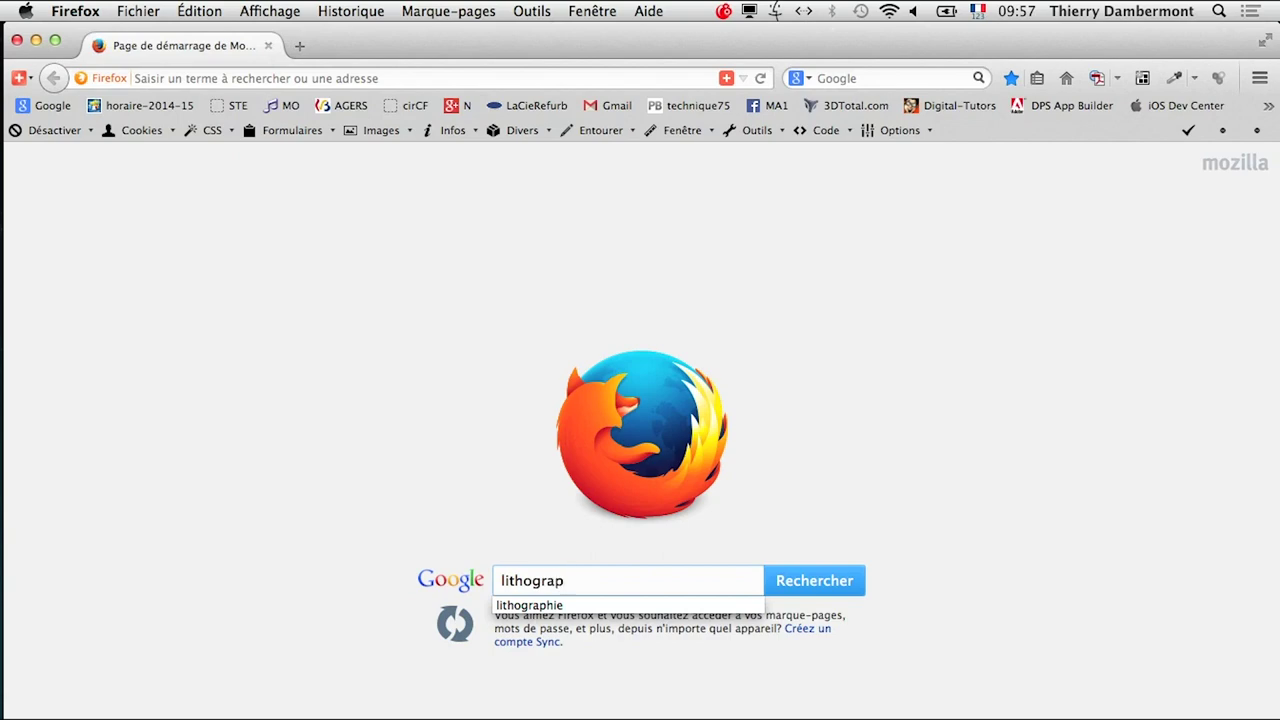
text(hie)
key(Return)
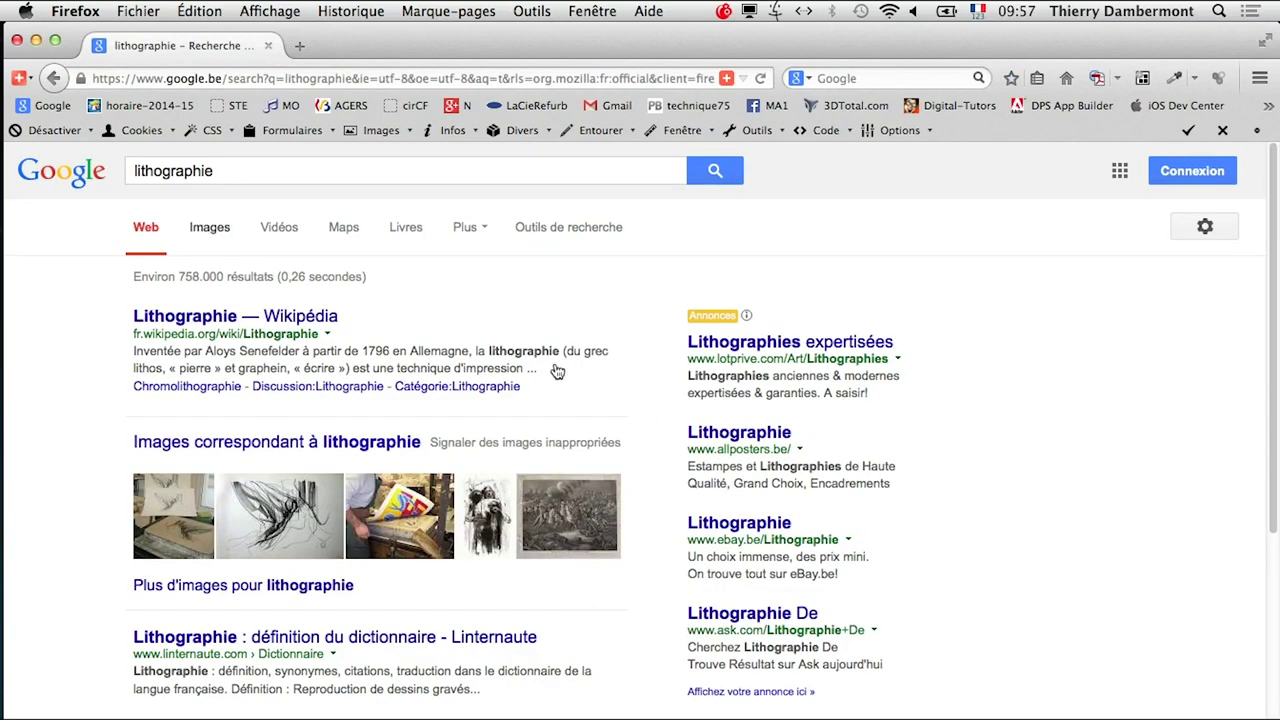
click(205, 232)
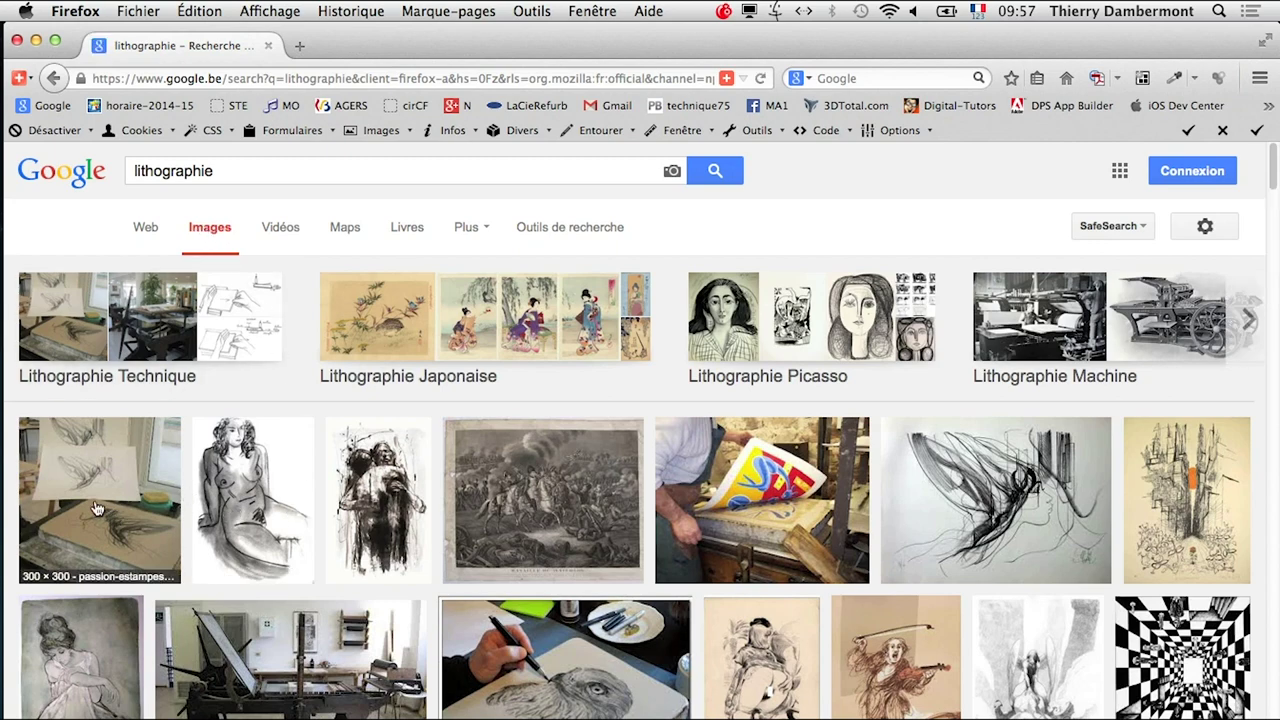
- View the first result, litho-photo2.jpg, full size and enlarged in a new tab, then close it
right_click(93, 488)
click(138, 503)
click(405, 39)
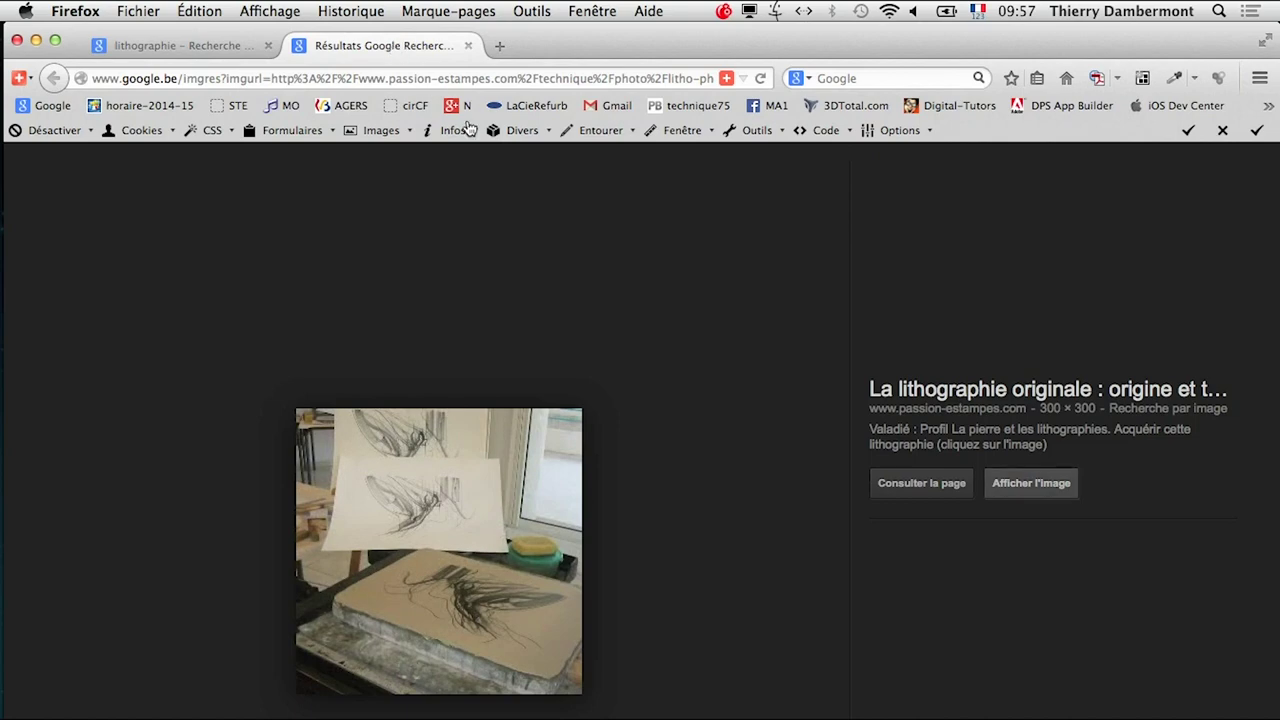
click(1046, 486)
key(super+plus)
key(super+plus)
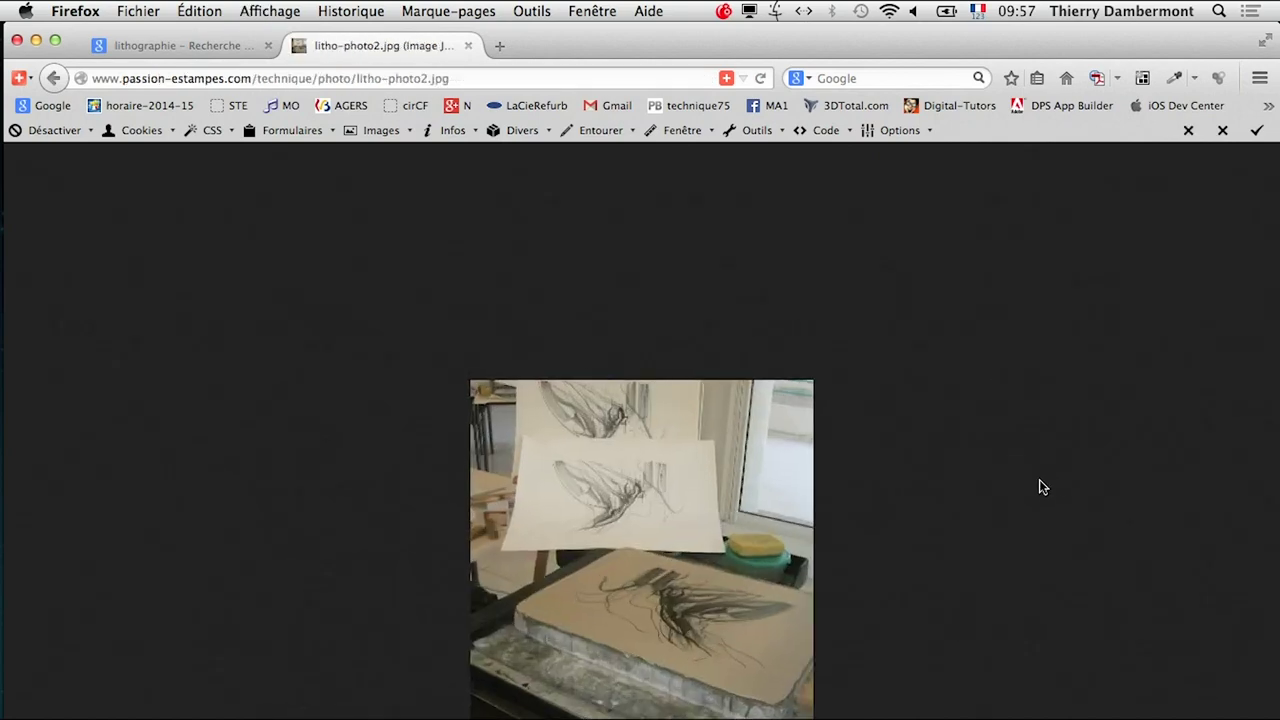
key(super+plus)
key(super+plus)
key(super+plus)
key(super+plus)
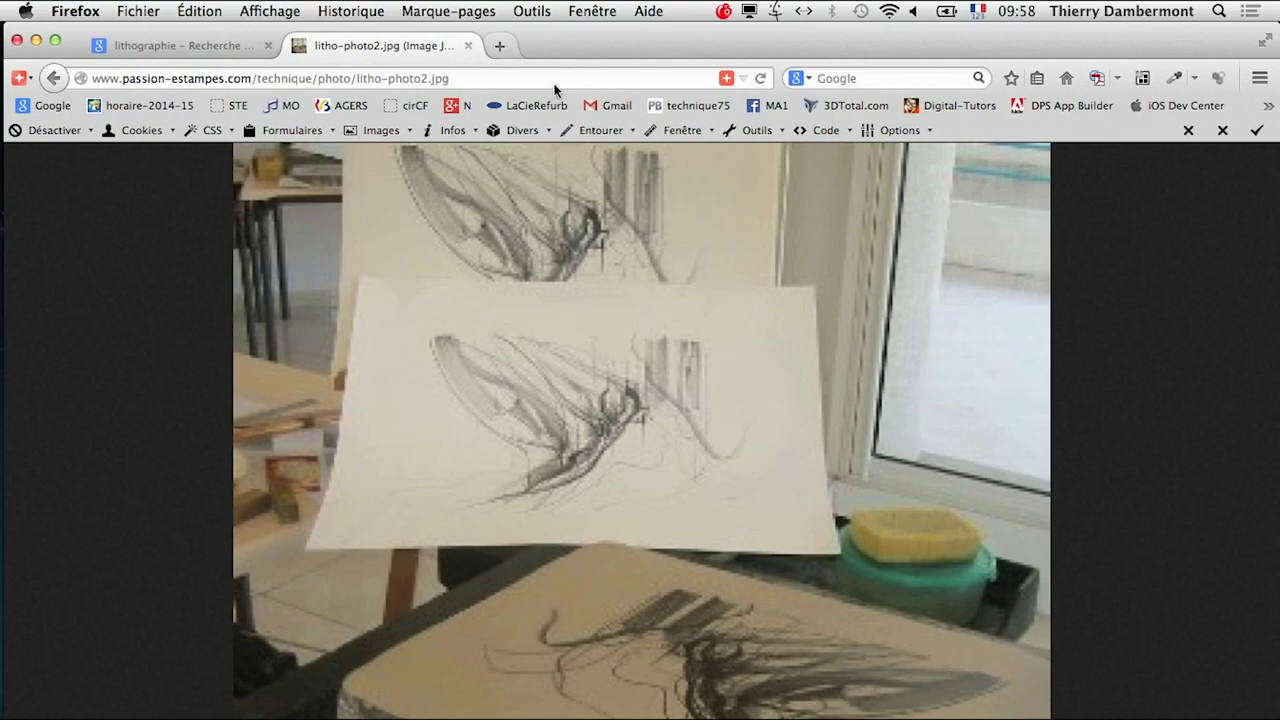
click(468, 45)
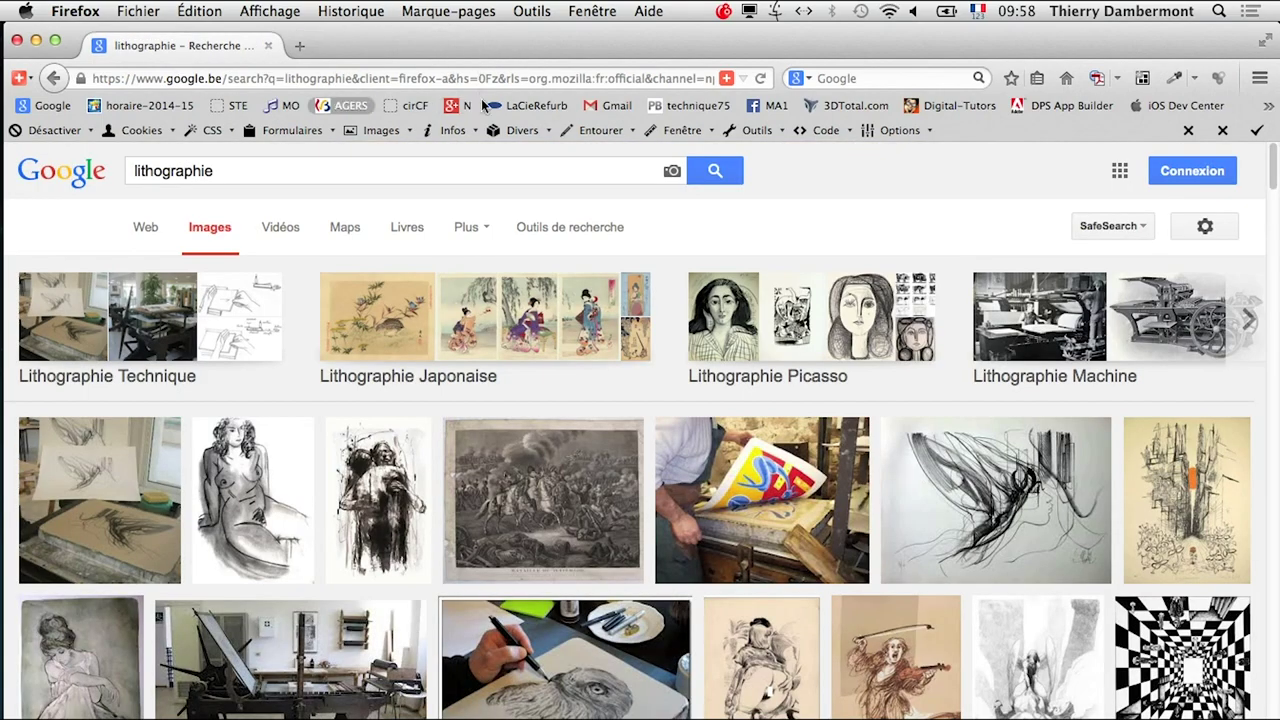
- Search 'imprimante jet d'encre résolution' in a new window and open the printer resolution and speed article
click(16, 44)
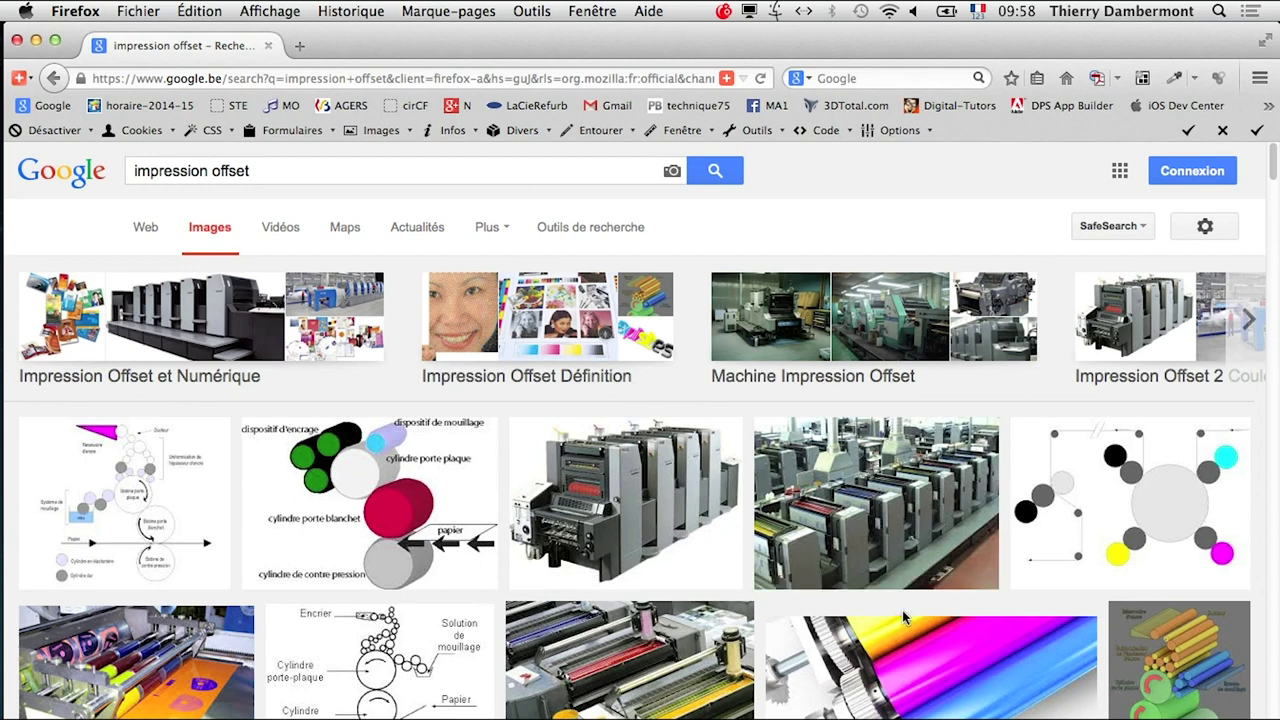
click(138, 11)
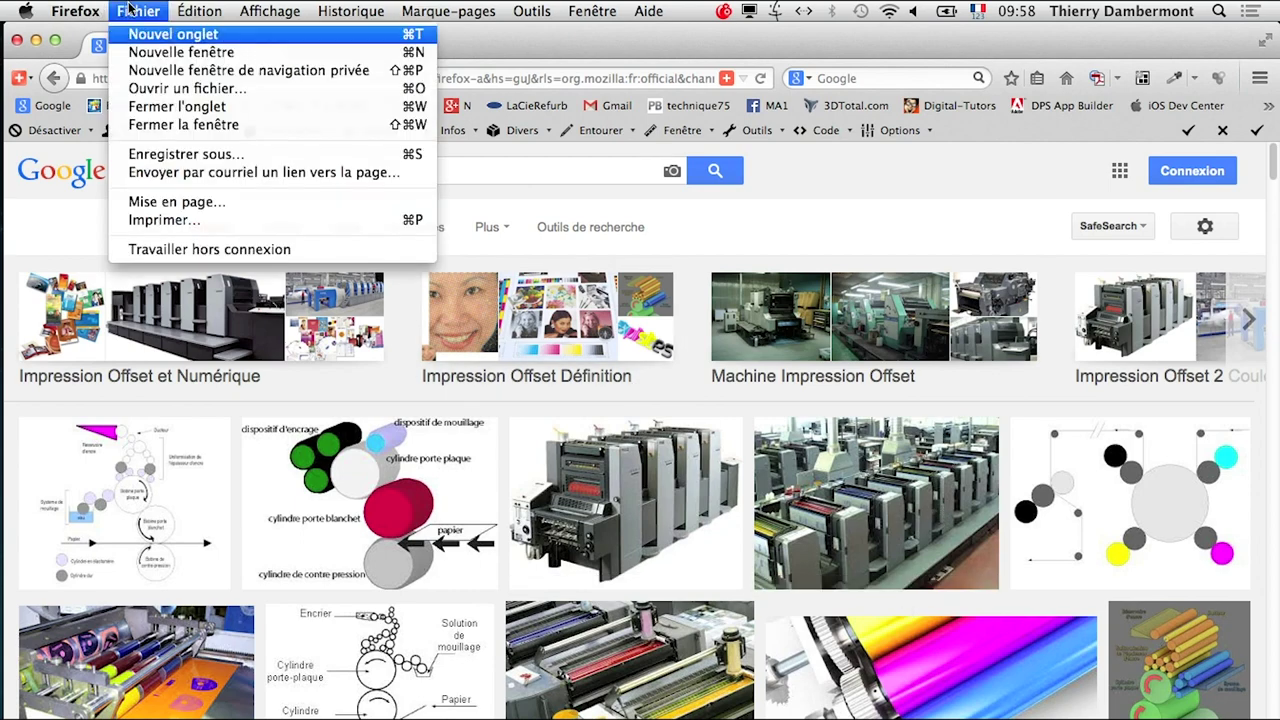
click(148, 52)
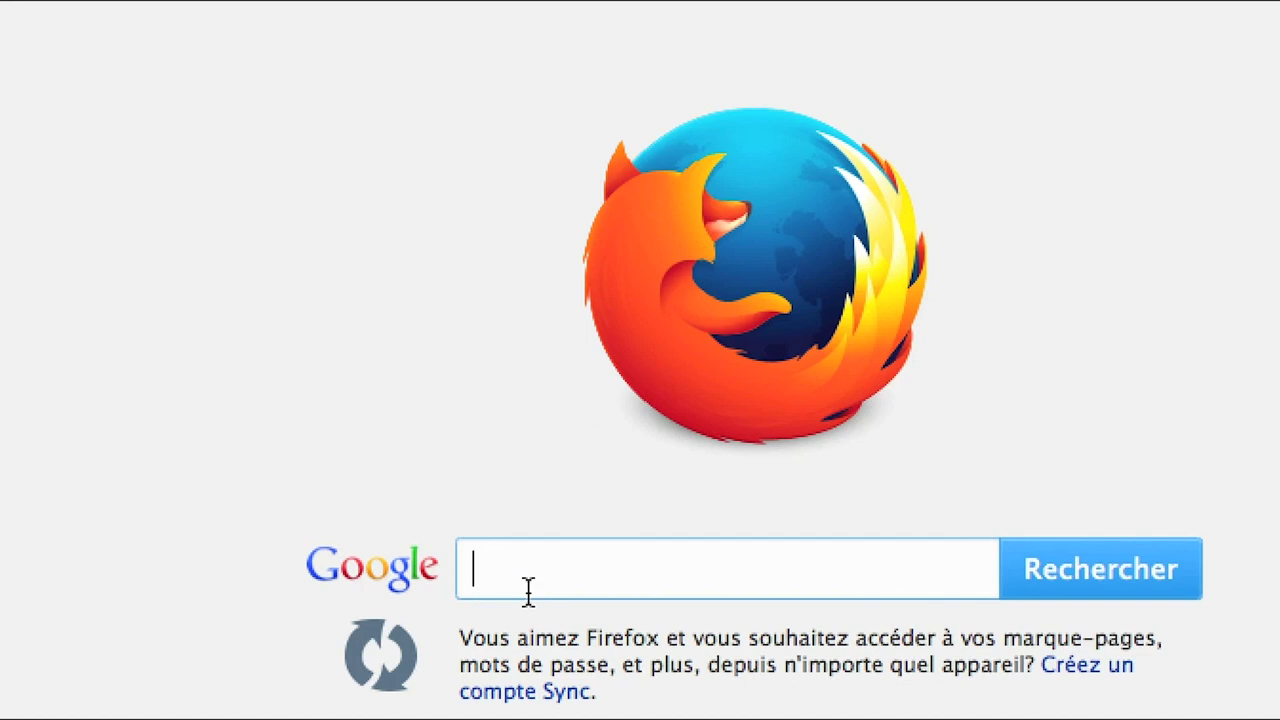
text(impr)
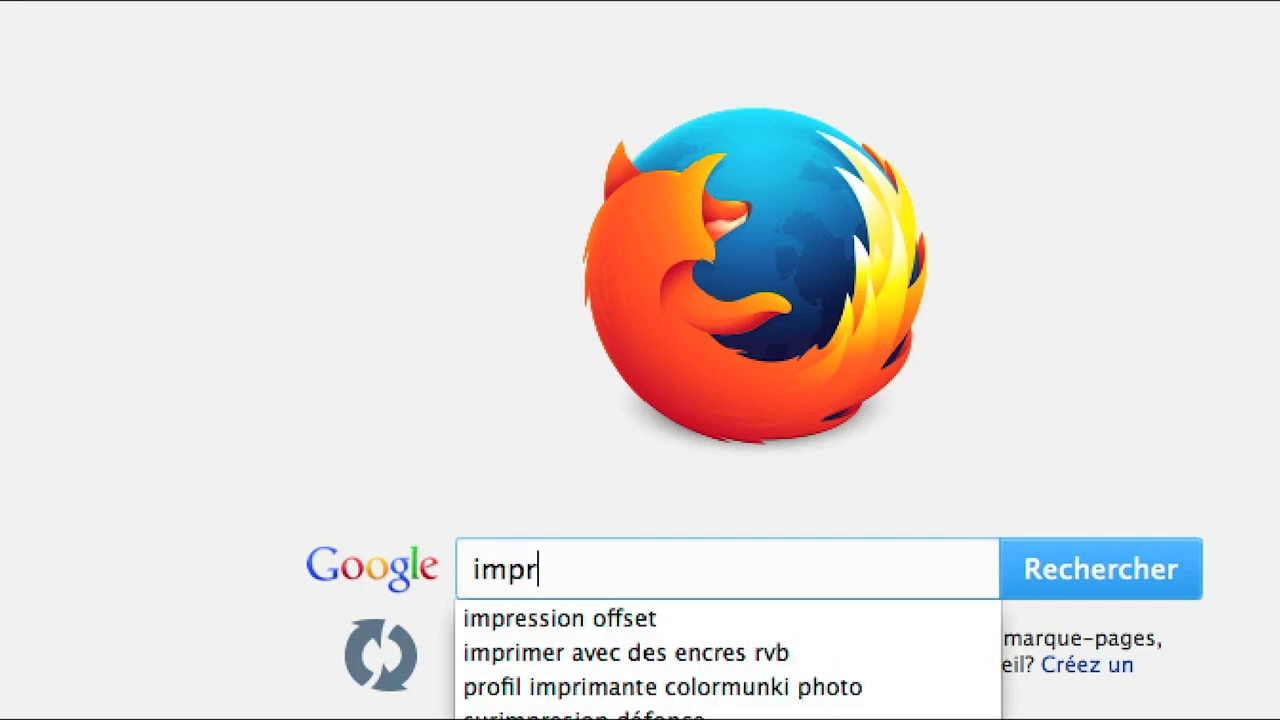
text(imante jet d')
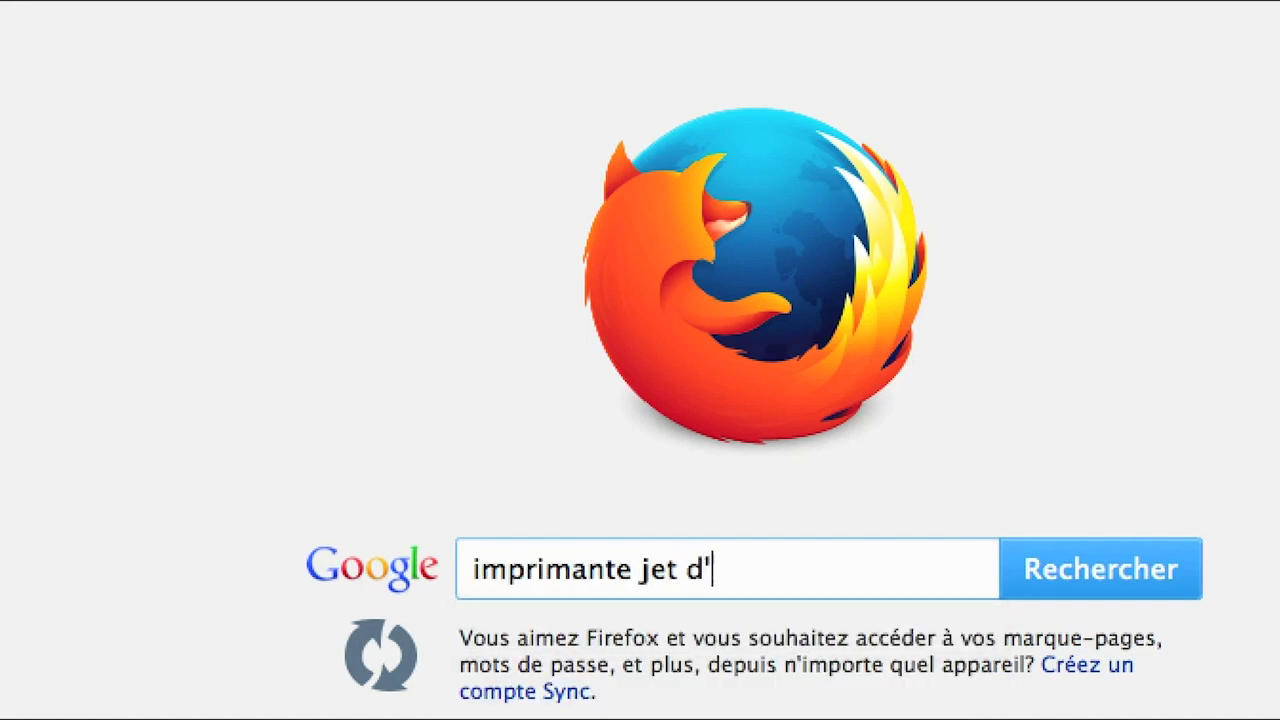
text(encre ré)
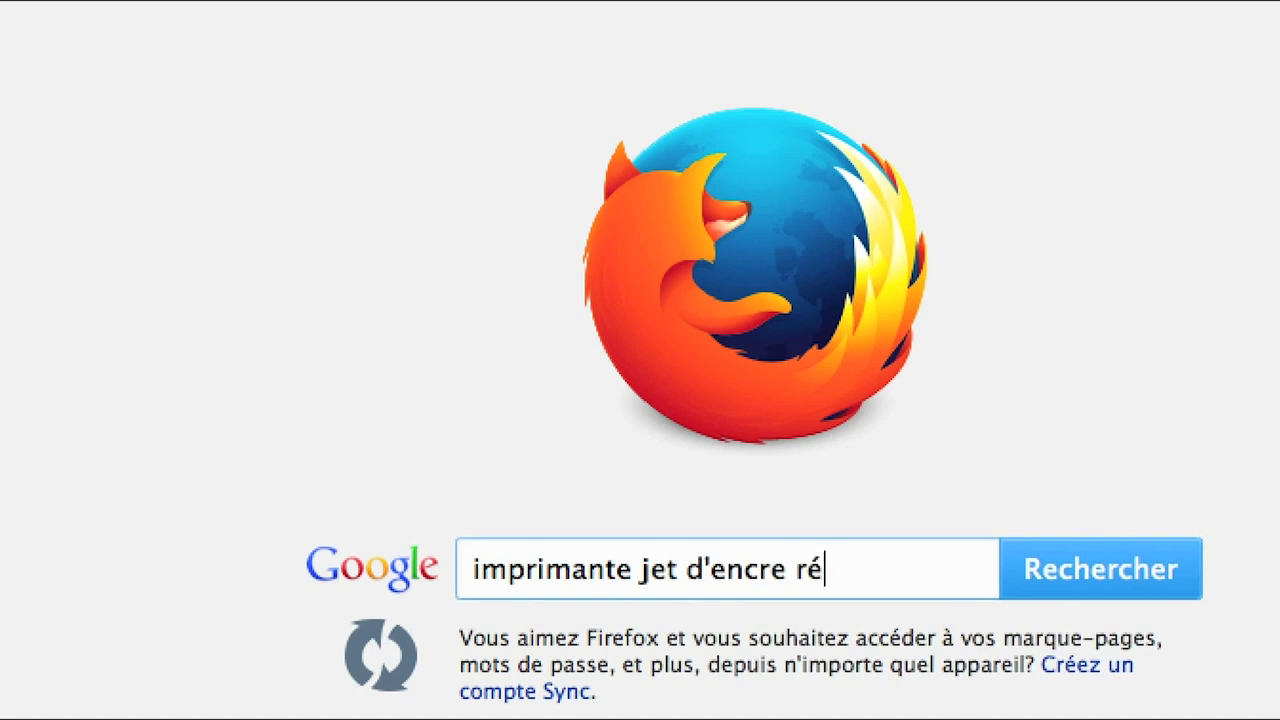
text(solution)
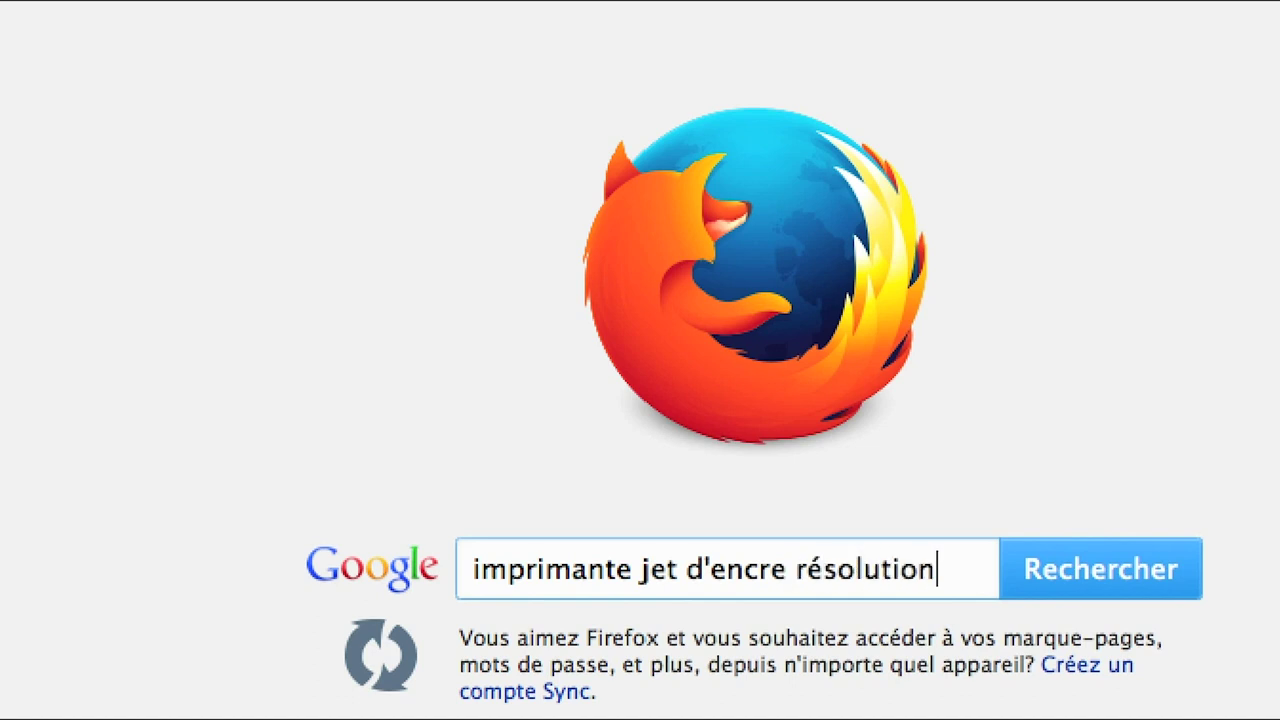
key(Return)
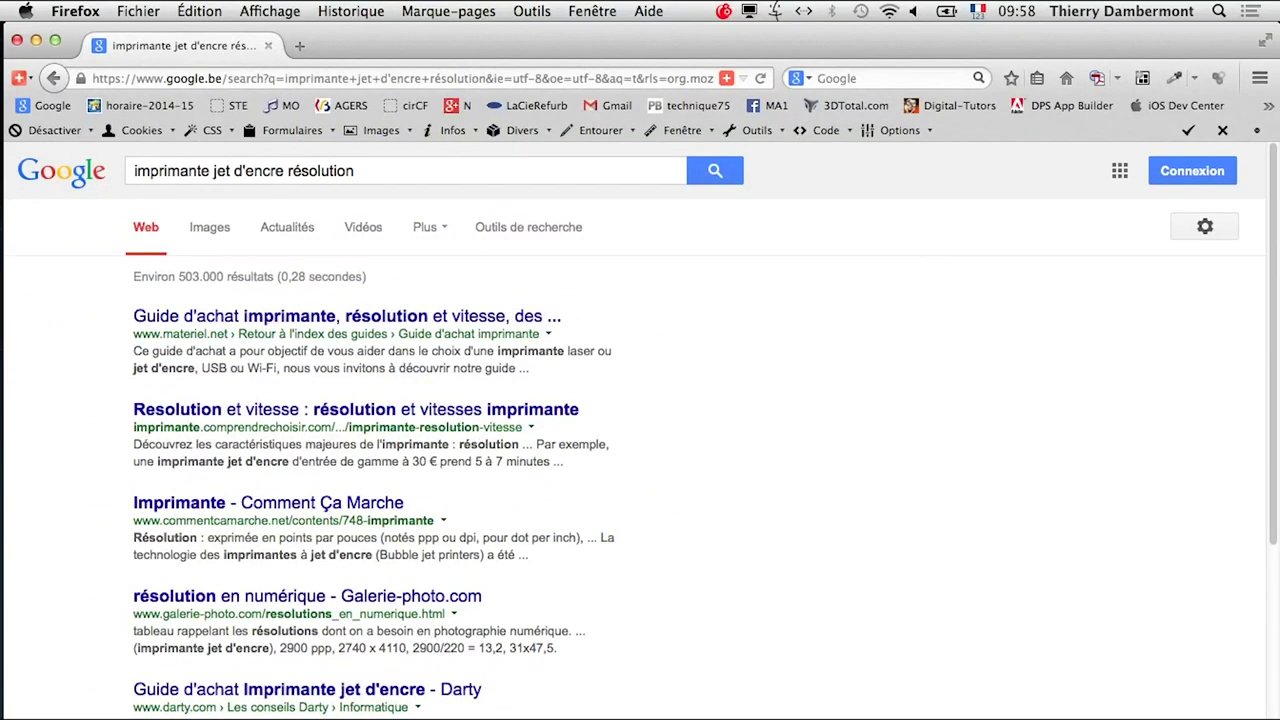
click(316, 411)
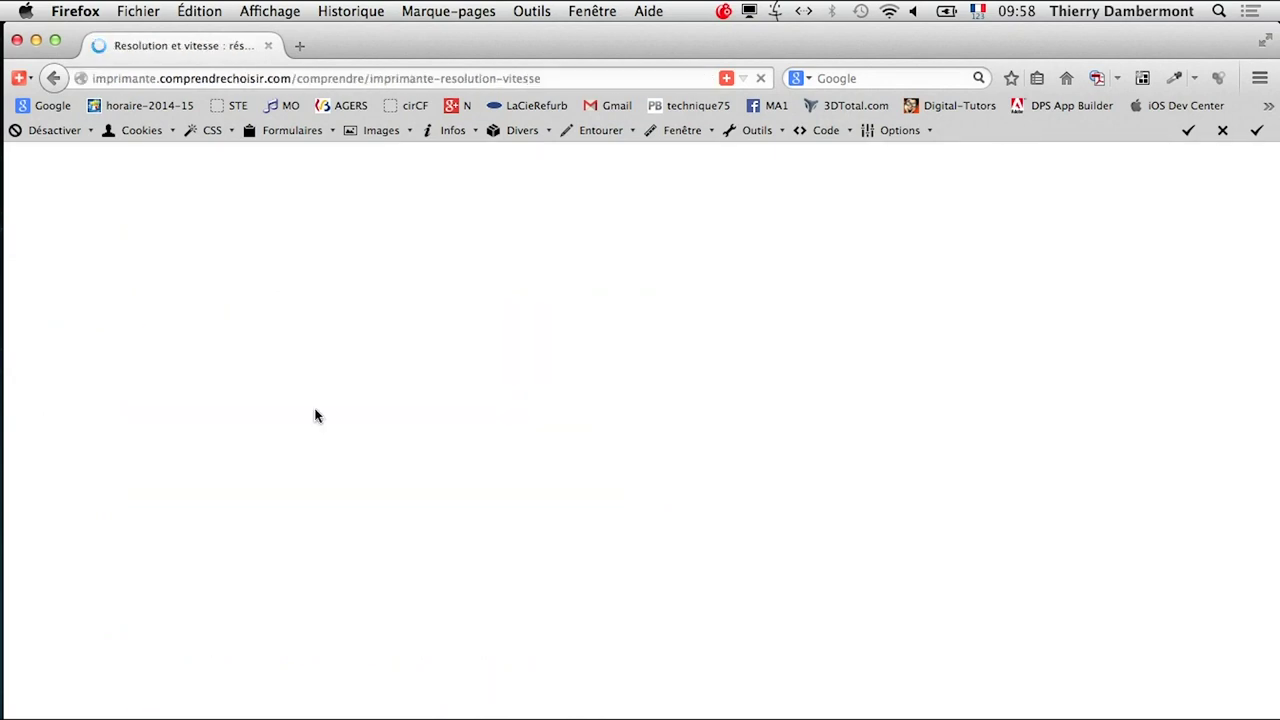
- Highlight the article's 5760 x 1440 and 9600 x 2400 dpi resolution figures
scroll(620, 595, down, 3)
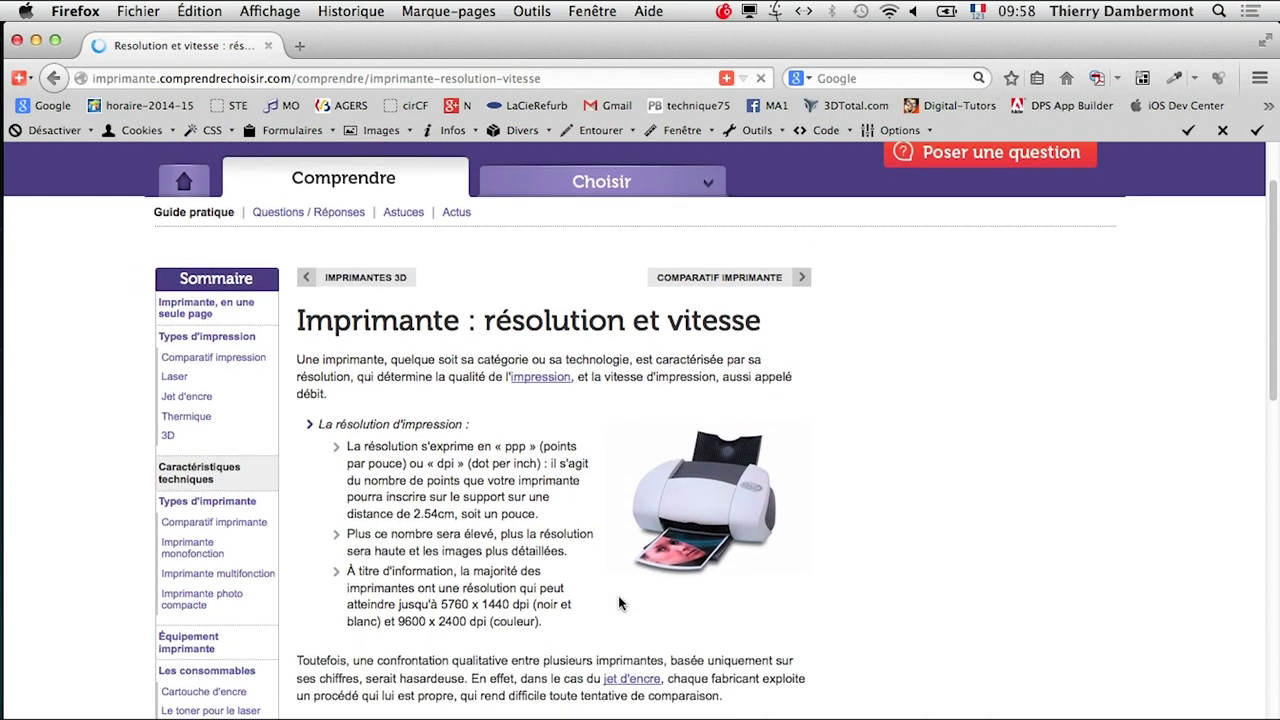
scroll(620, 595, down, 2)
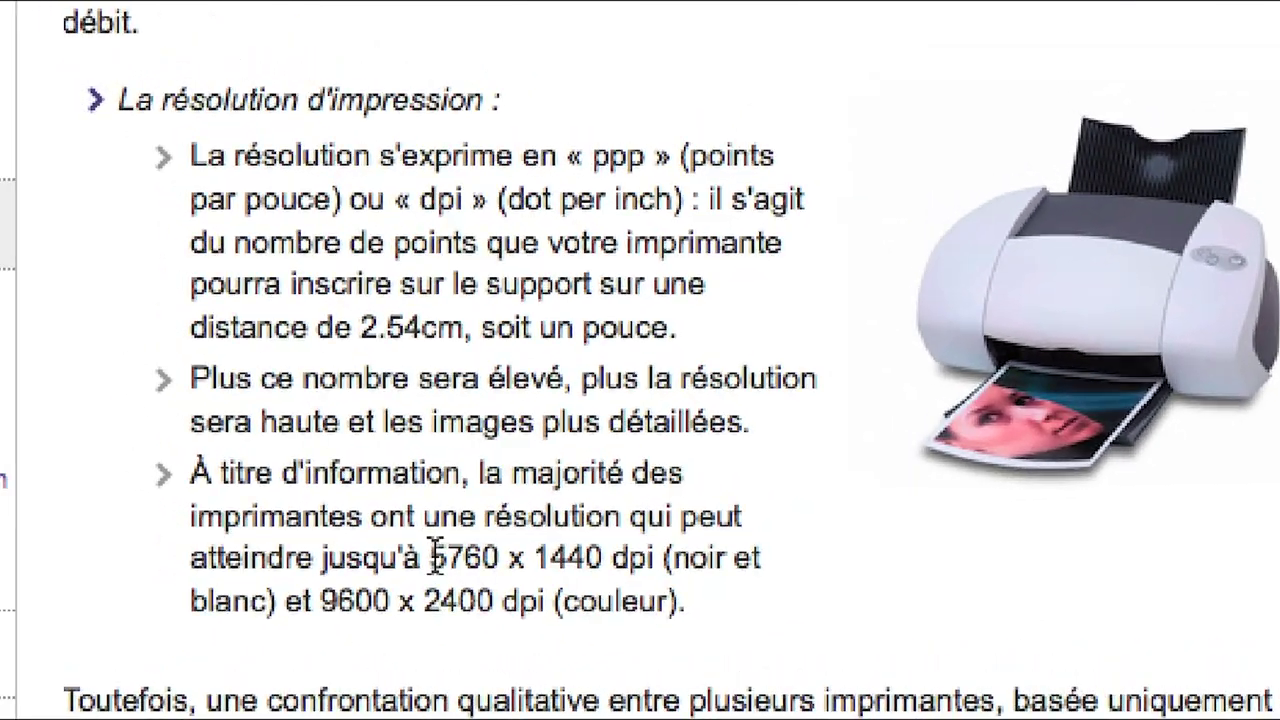
drag(498, 508, 535, 510)
drag(443, 562, 576, 556)
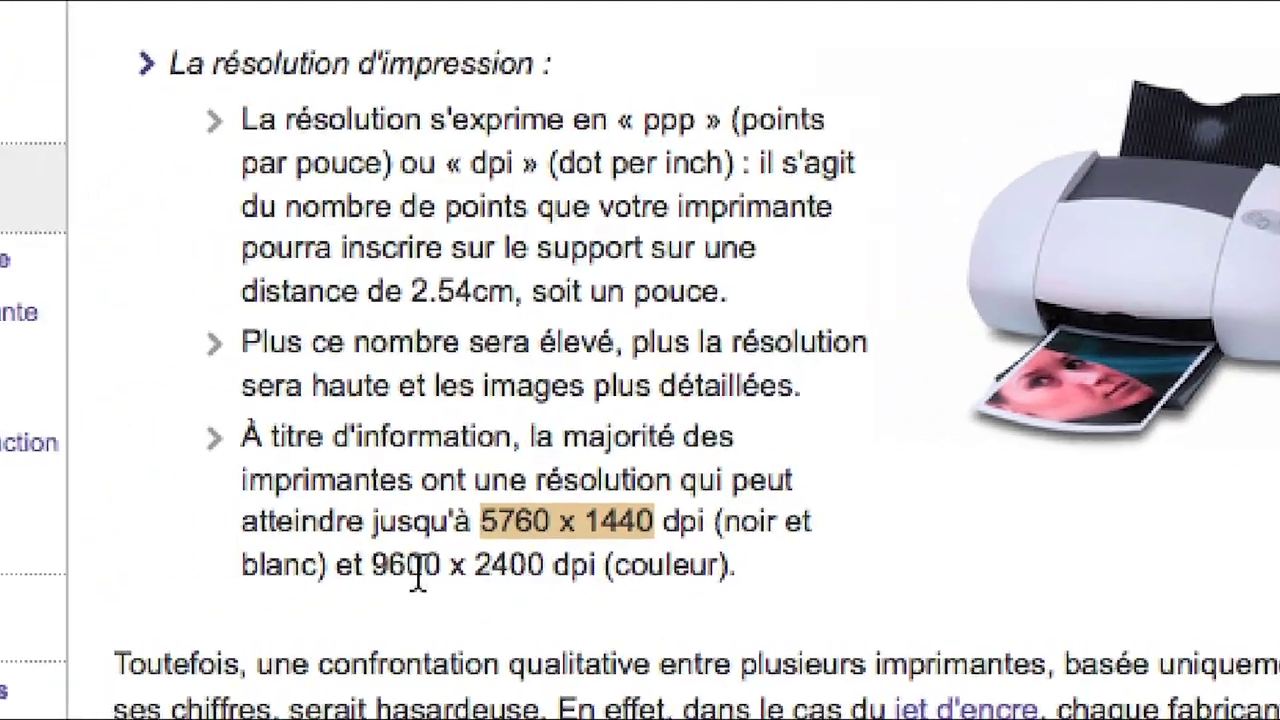
drag(207, 598, 316, 600)
drag(437, 578, 500, 568)
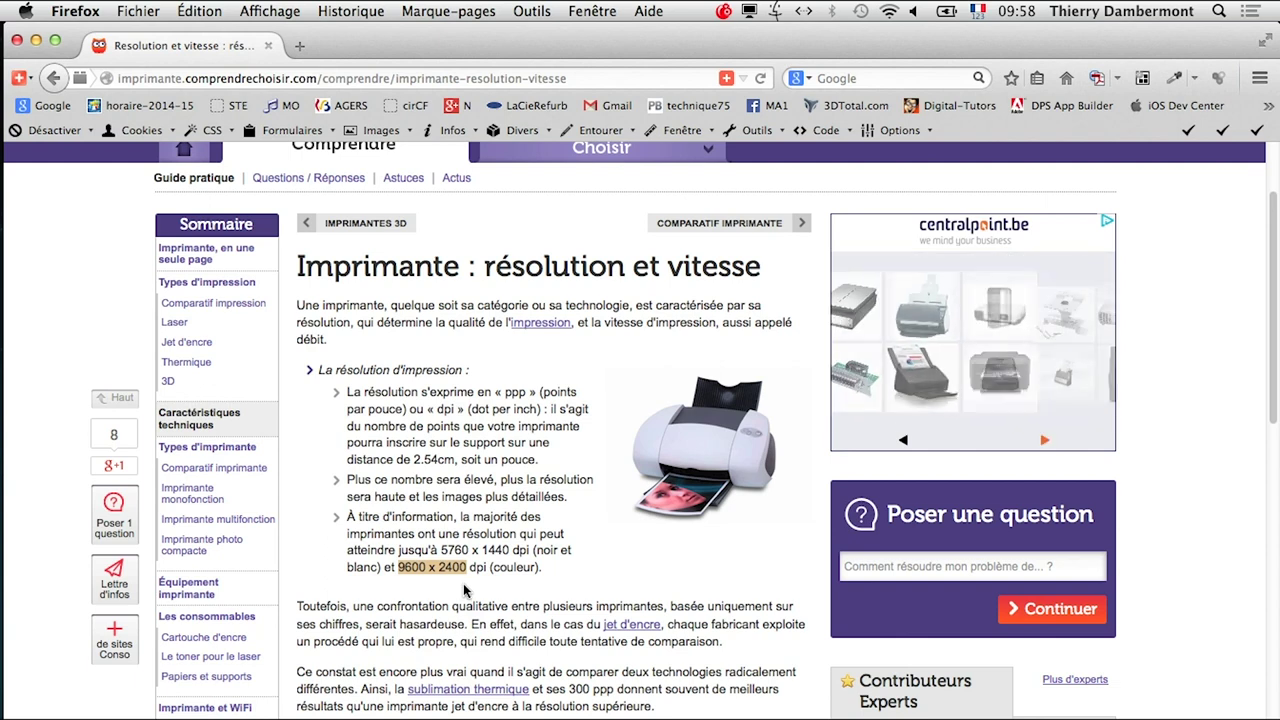
- In InDesign, zoom to the bison photo and select it to show 72 actual, 288 effective ppi
key(super+Tab)
key(super+Tab)
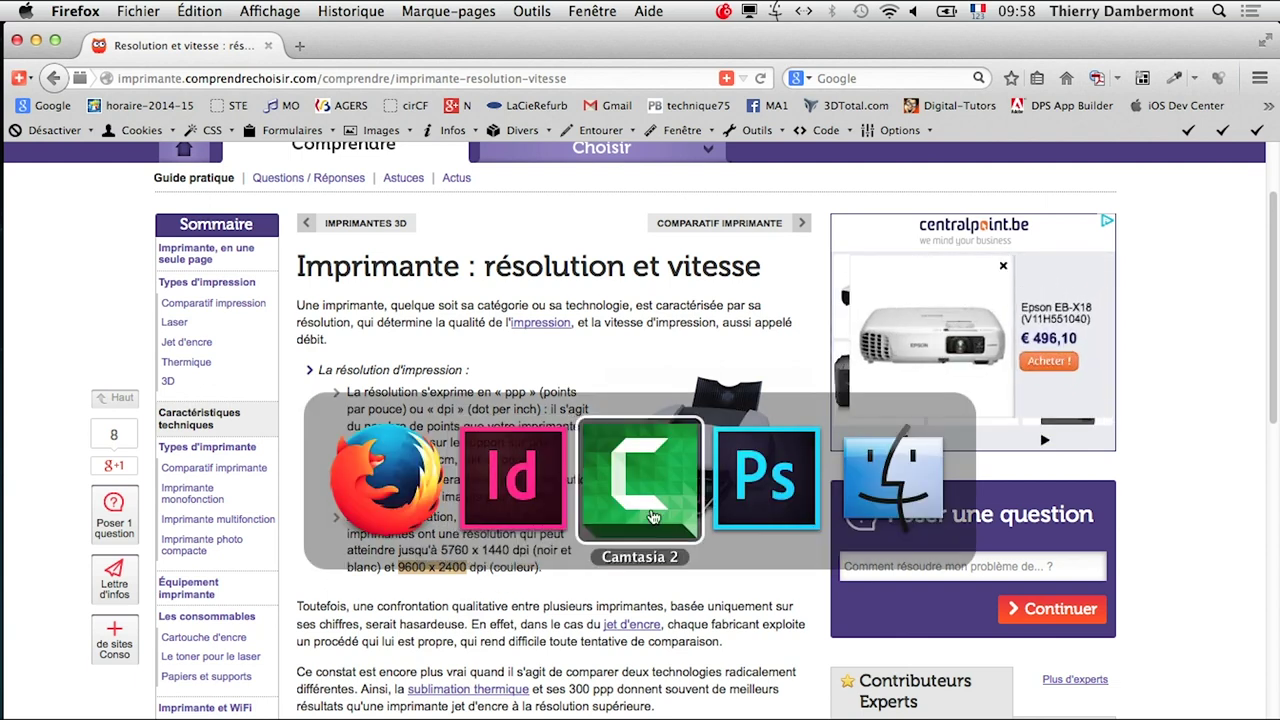
click(766, 481)
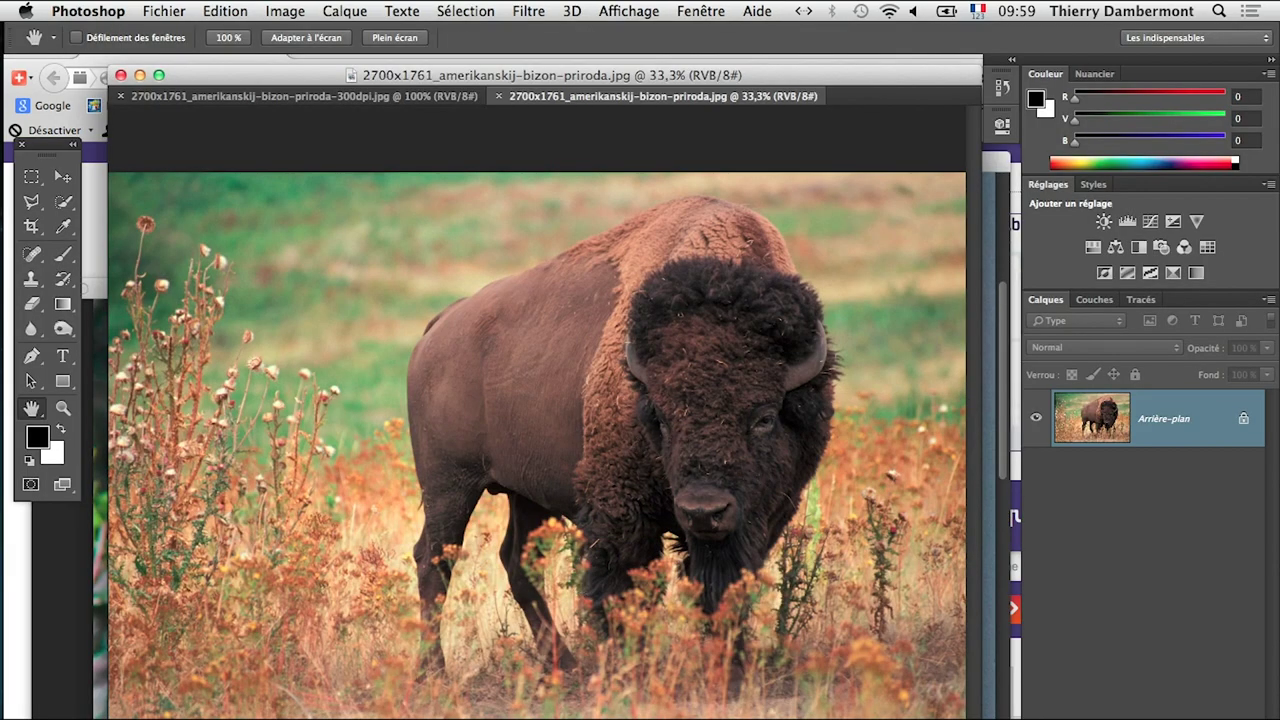
key(super+Tab)
key(super+Tab)
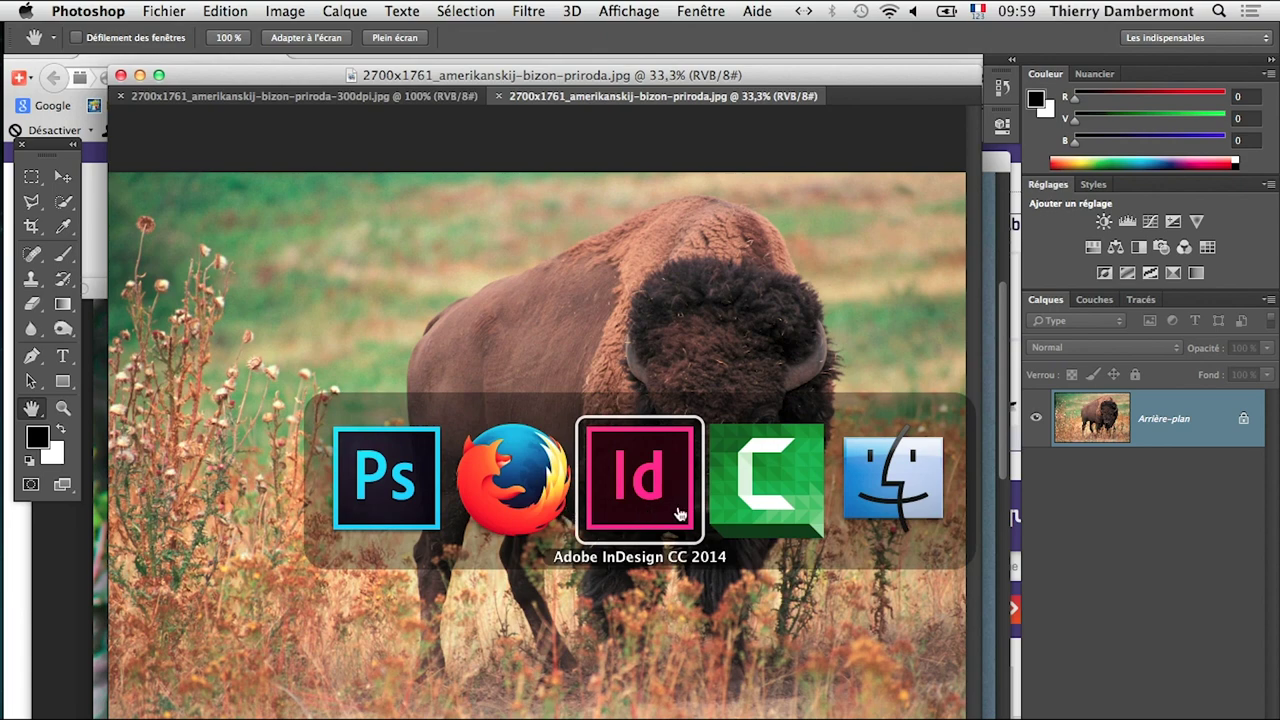
click(660, 516)
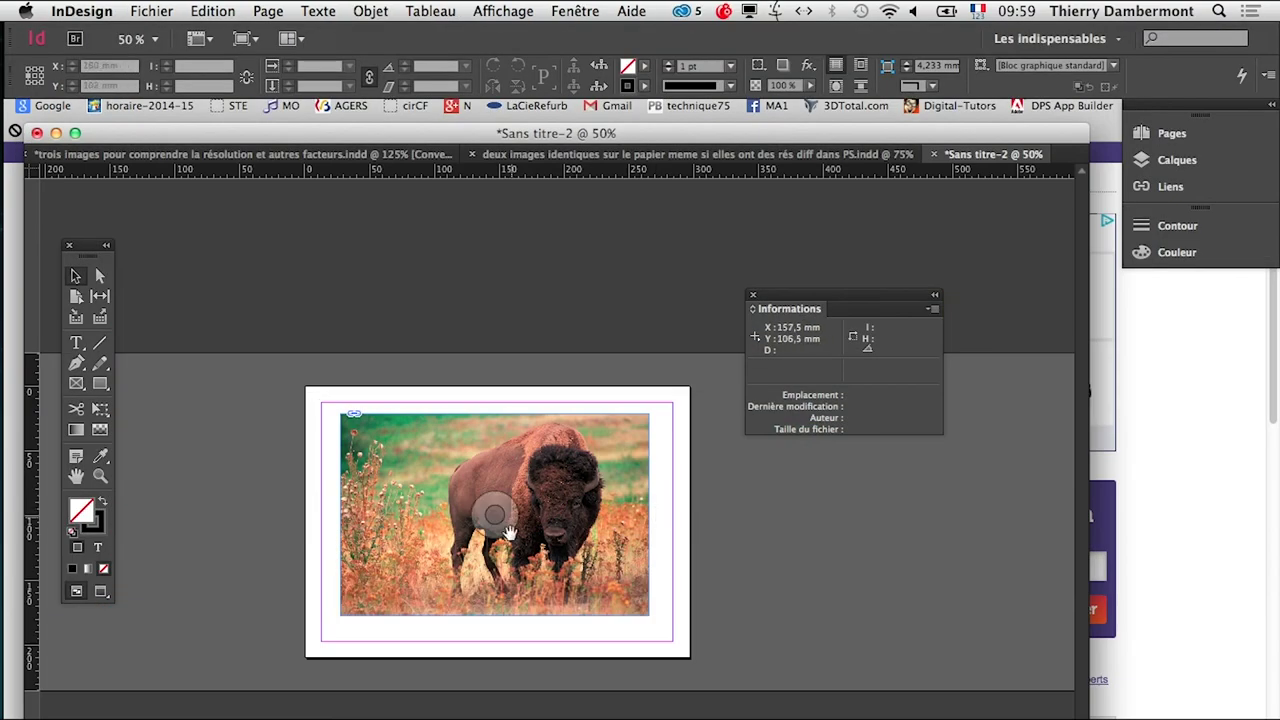
super+click(494, 514)
super+click(494, 514)
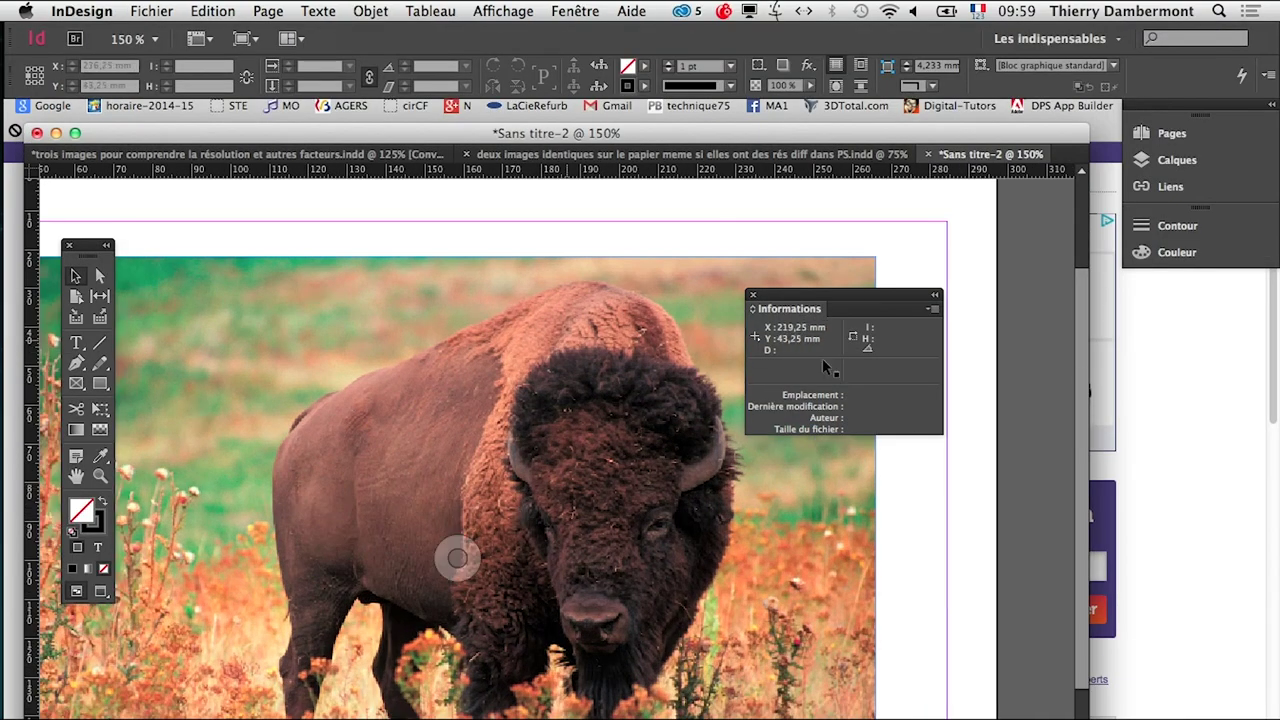
click(457, 558)
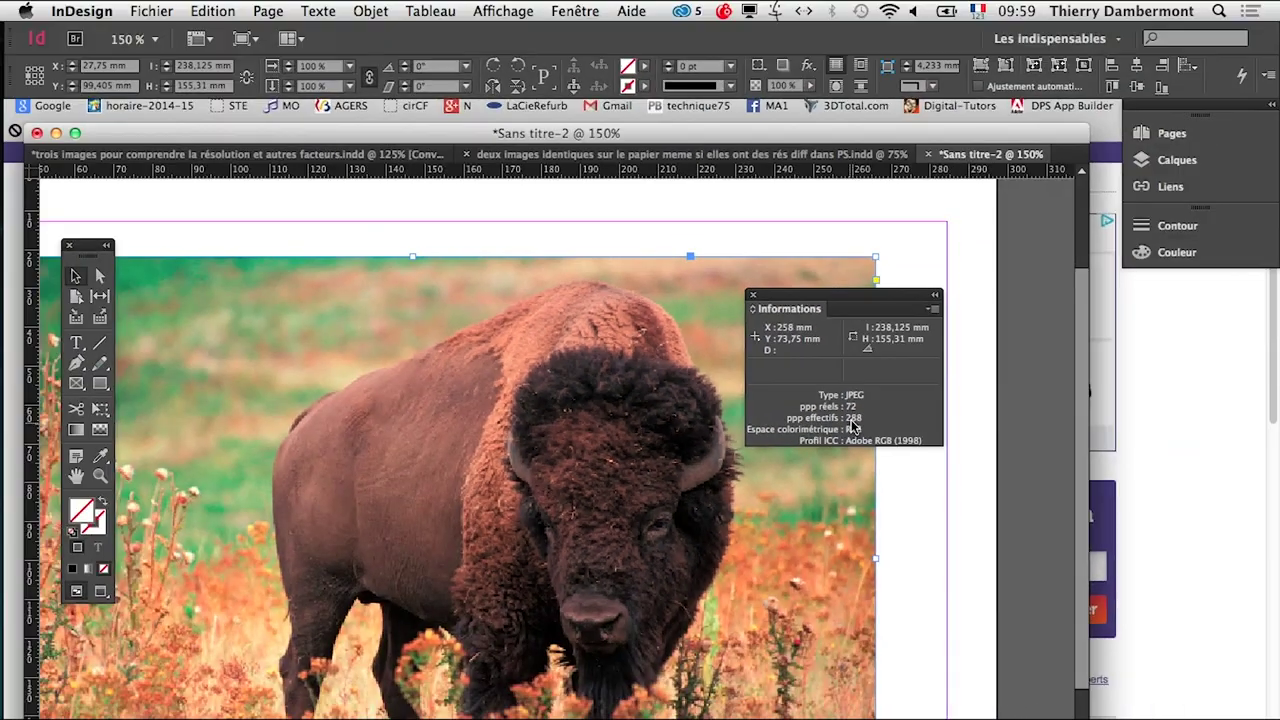
key(super+Tab)
key(super+Tab)
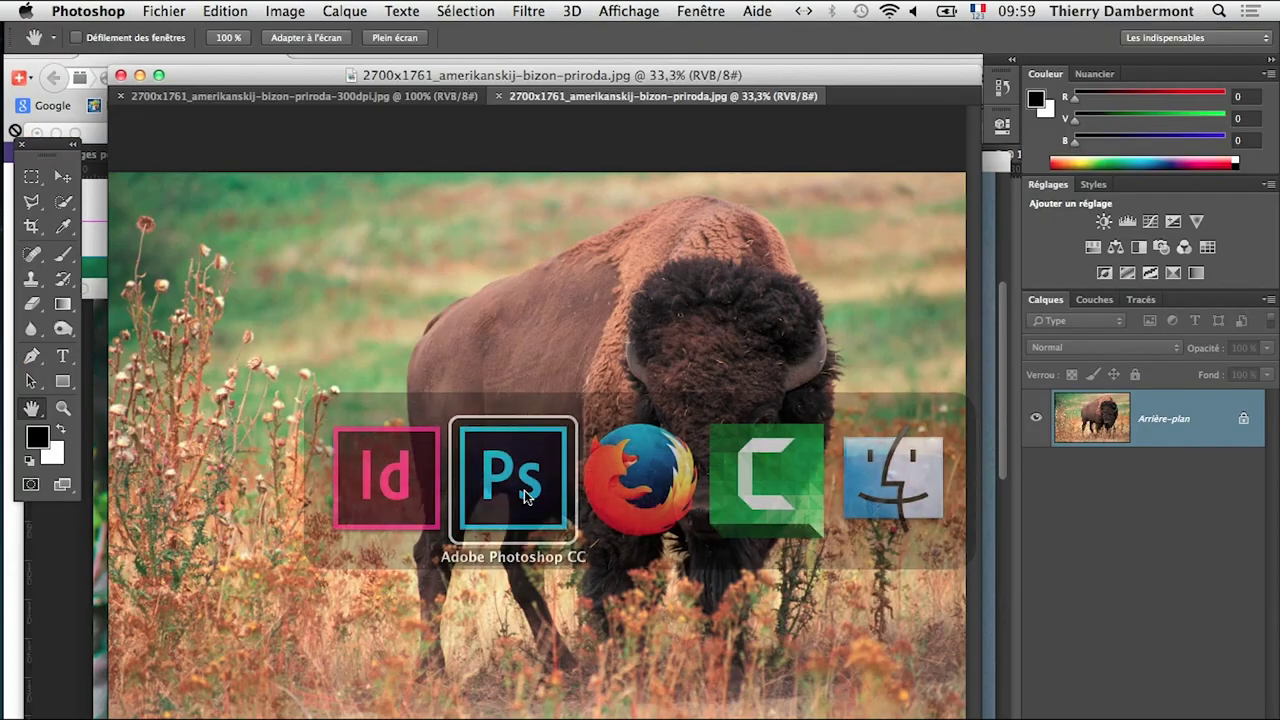
key(super+Tab)
key(super+Tab)
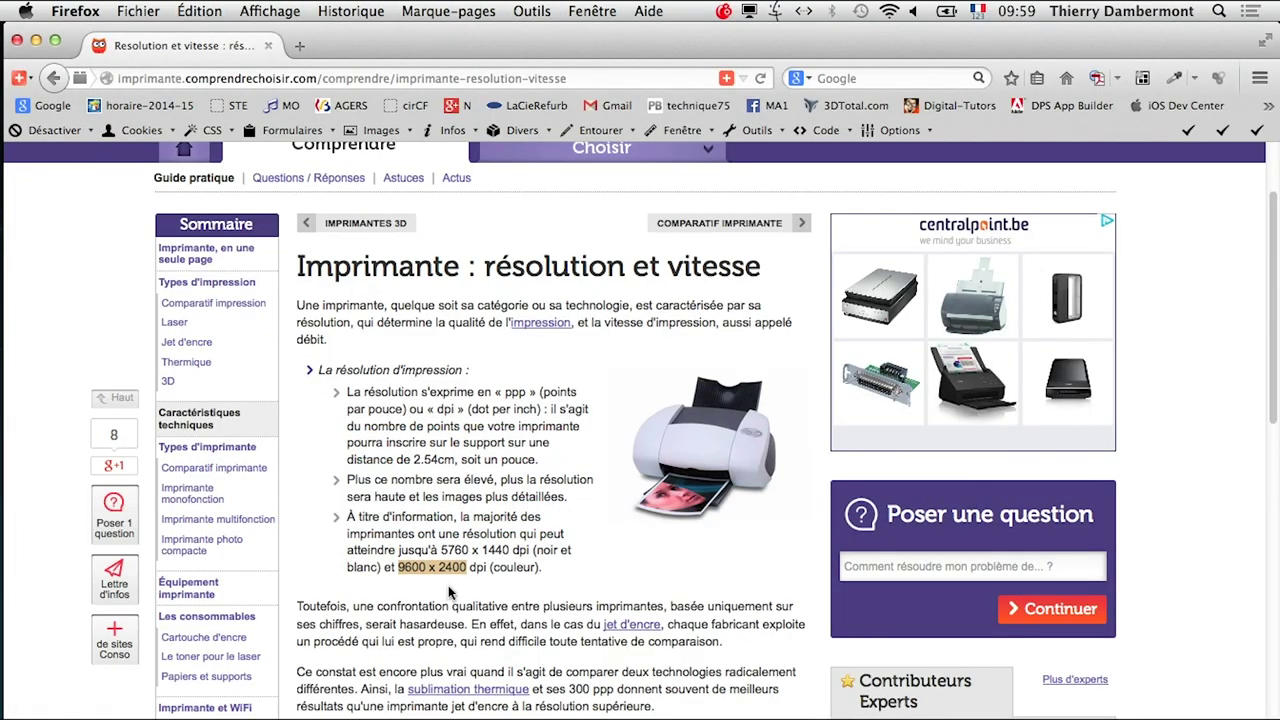
- Go back to Google, drop 'résolution' from the query, and show image results for inkjet printers
scroll(448, 592, down, 5)
scroll(455, 598, down, 5)
scroll(462, 606, down, 5)
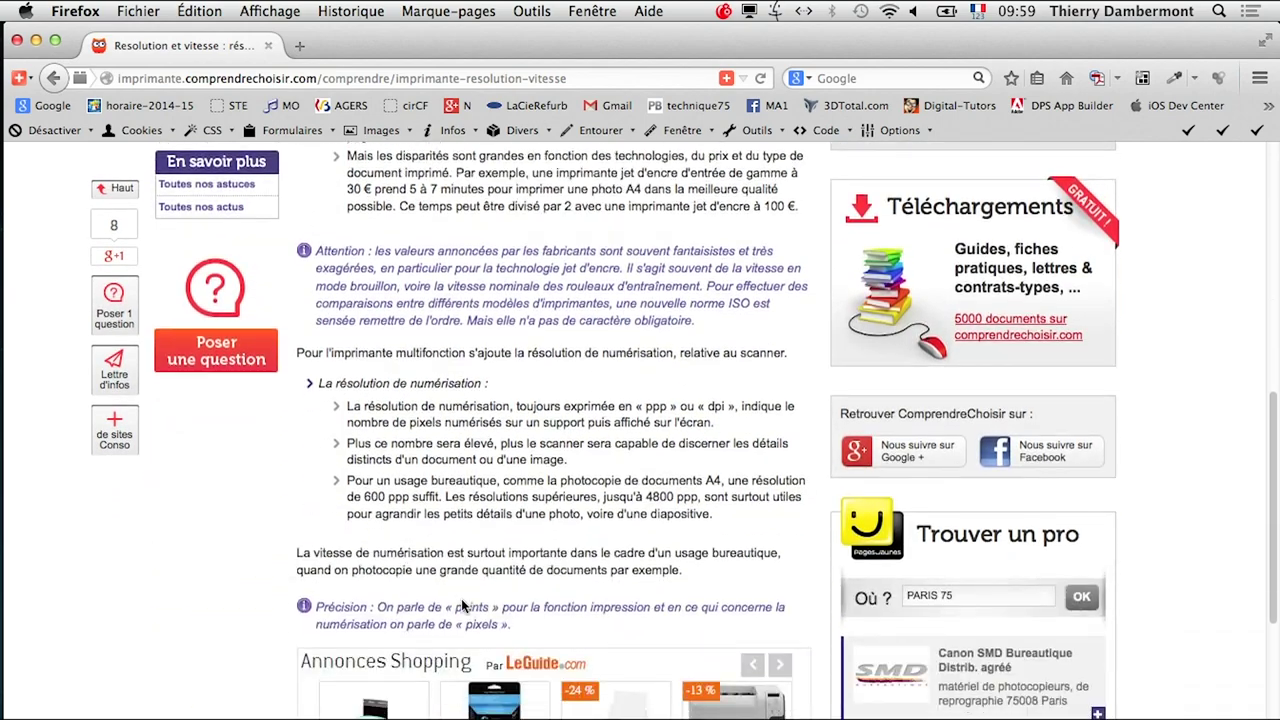
scroll(462, 606, up, 15)
click(53, 78)
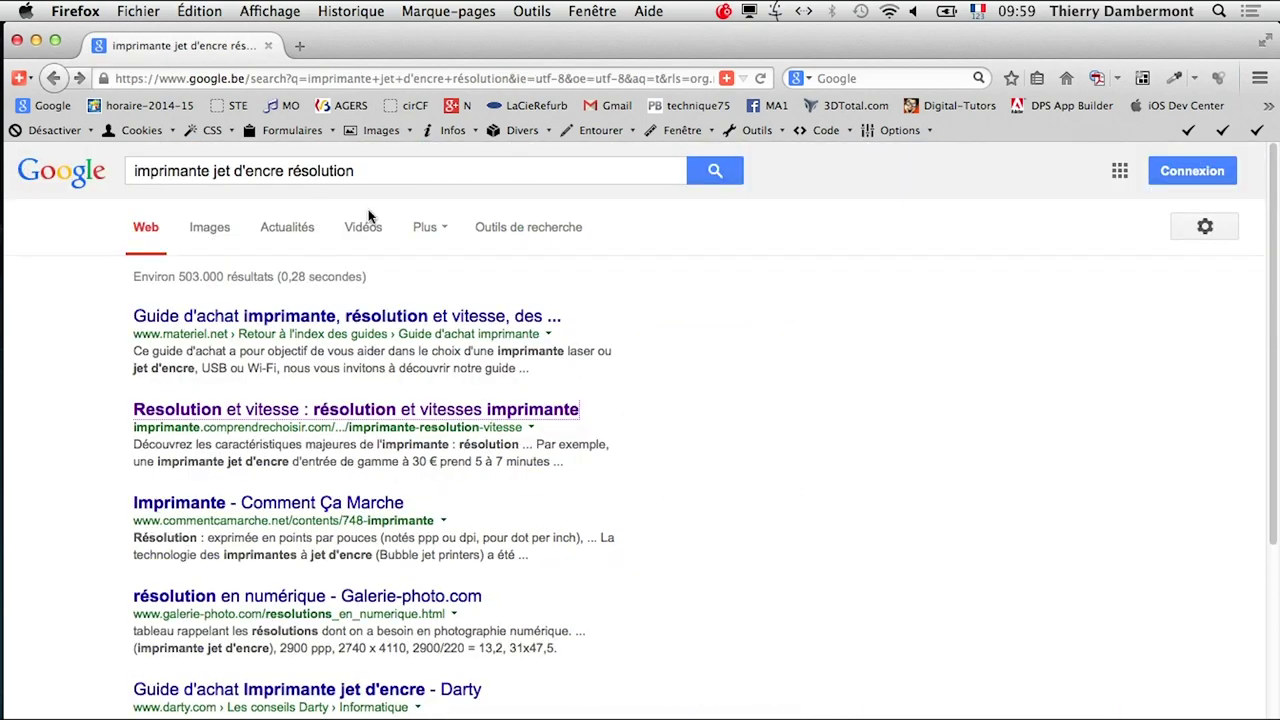
drag(356, 171, 284, 171)
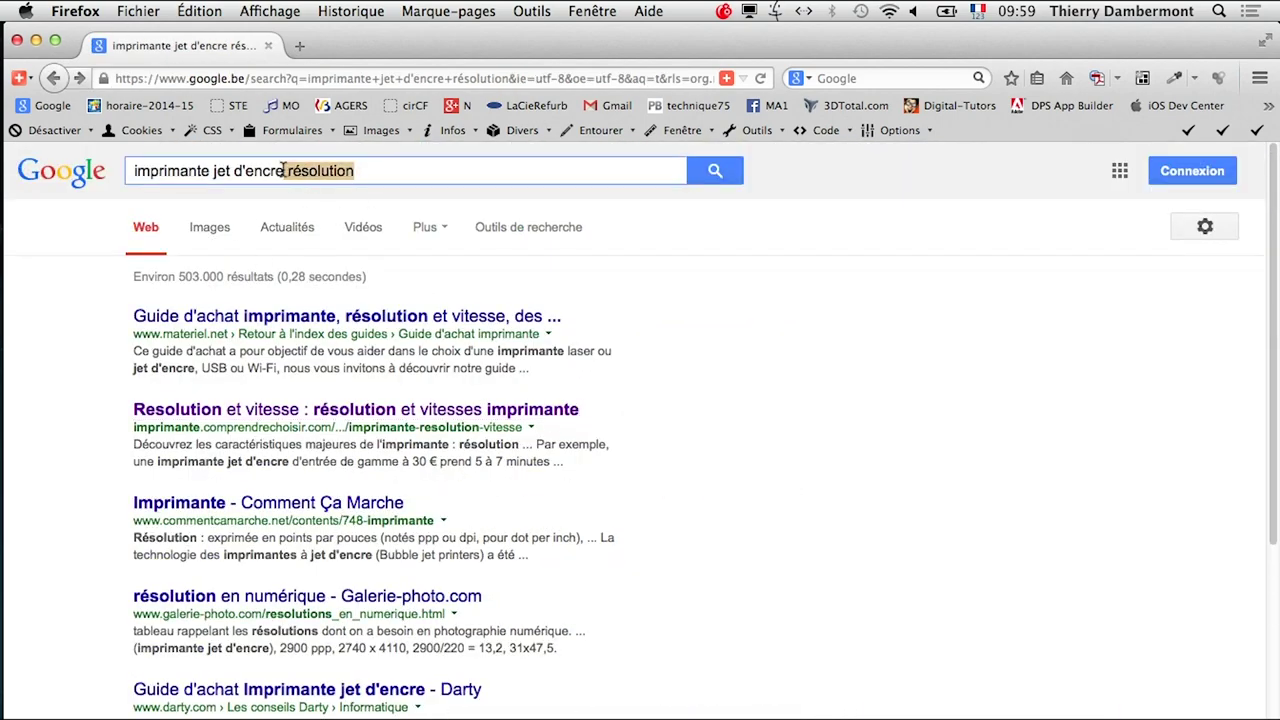
key(BackSpace)
click(712, 170)
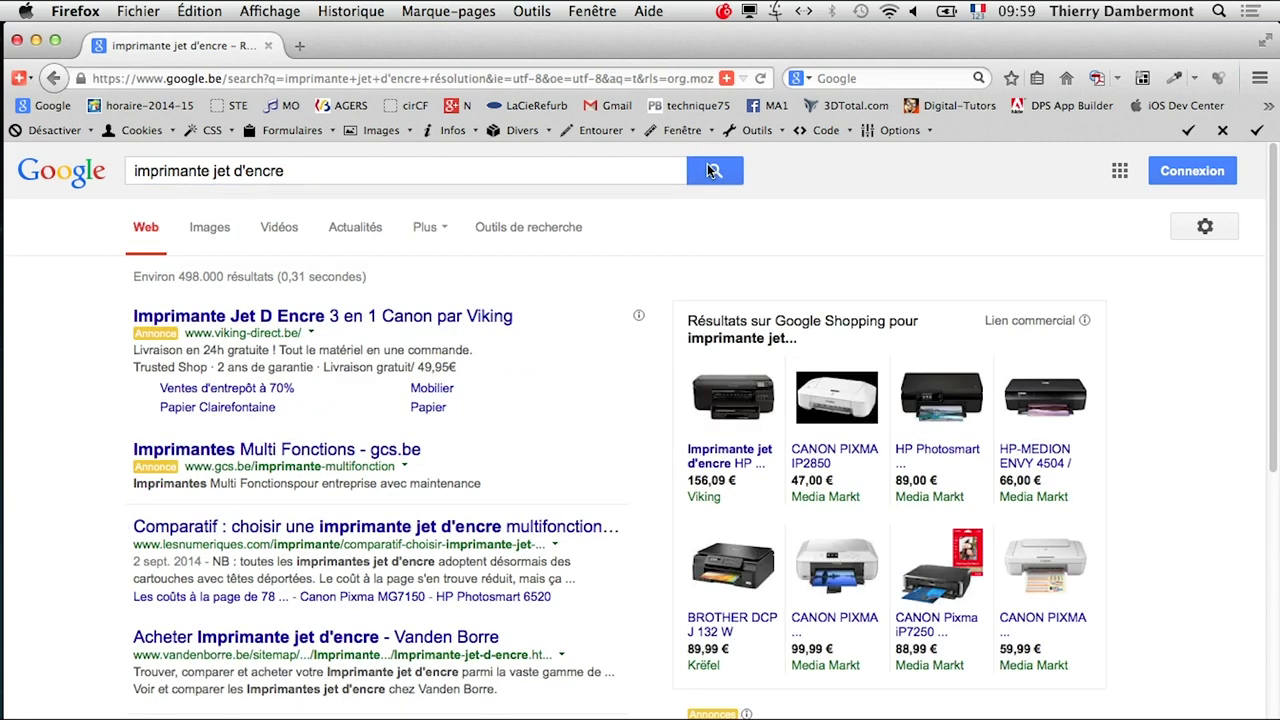
click(713, 172)
click(210, 227)
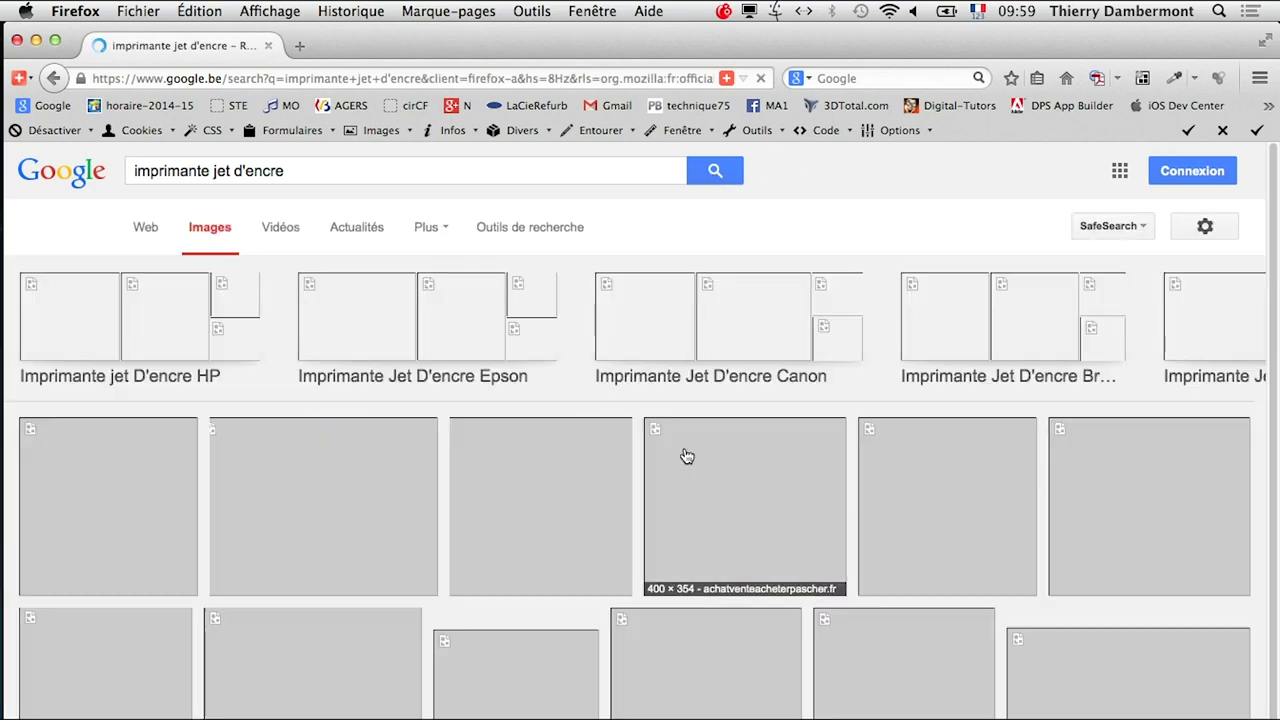
- Replace the query with 'inkjet dot' and search images for it
scroll(700, 460, down, 5)
scroll(750, 470, down, 5)
scroll(800, 480, down, 5)
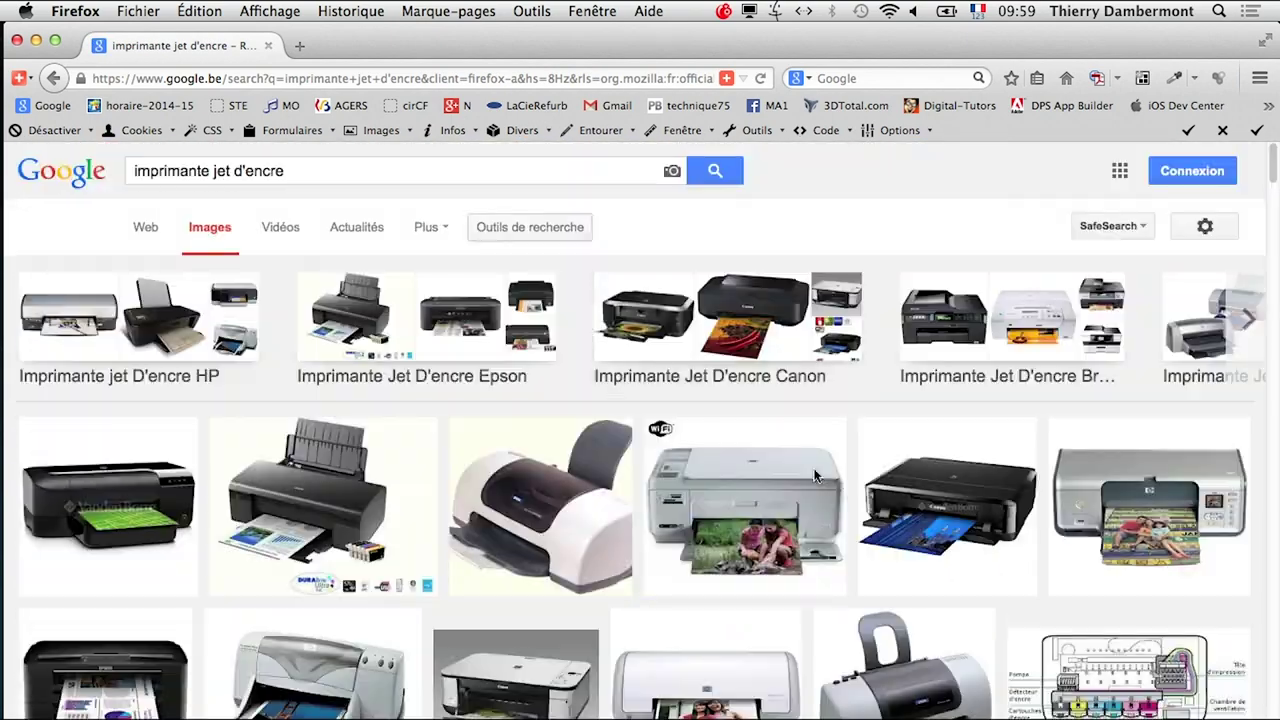
click(300, 171)
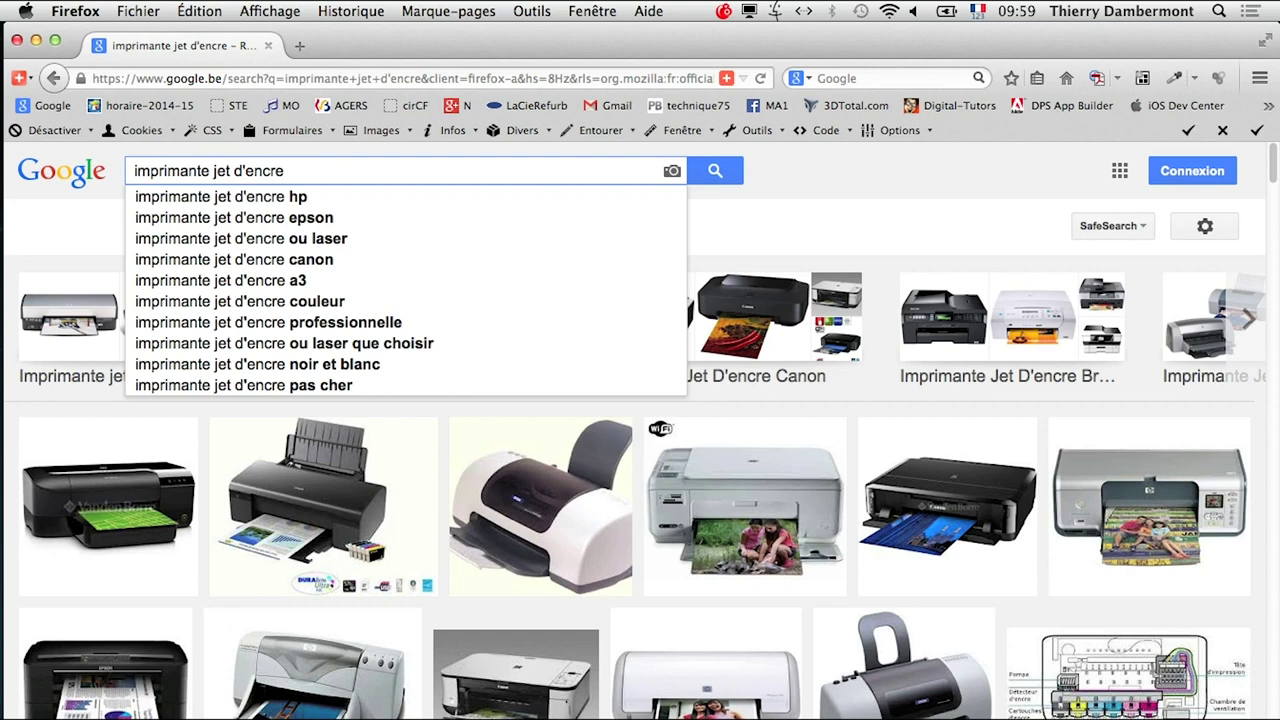
triple_click(308, 172)
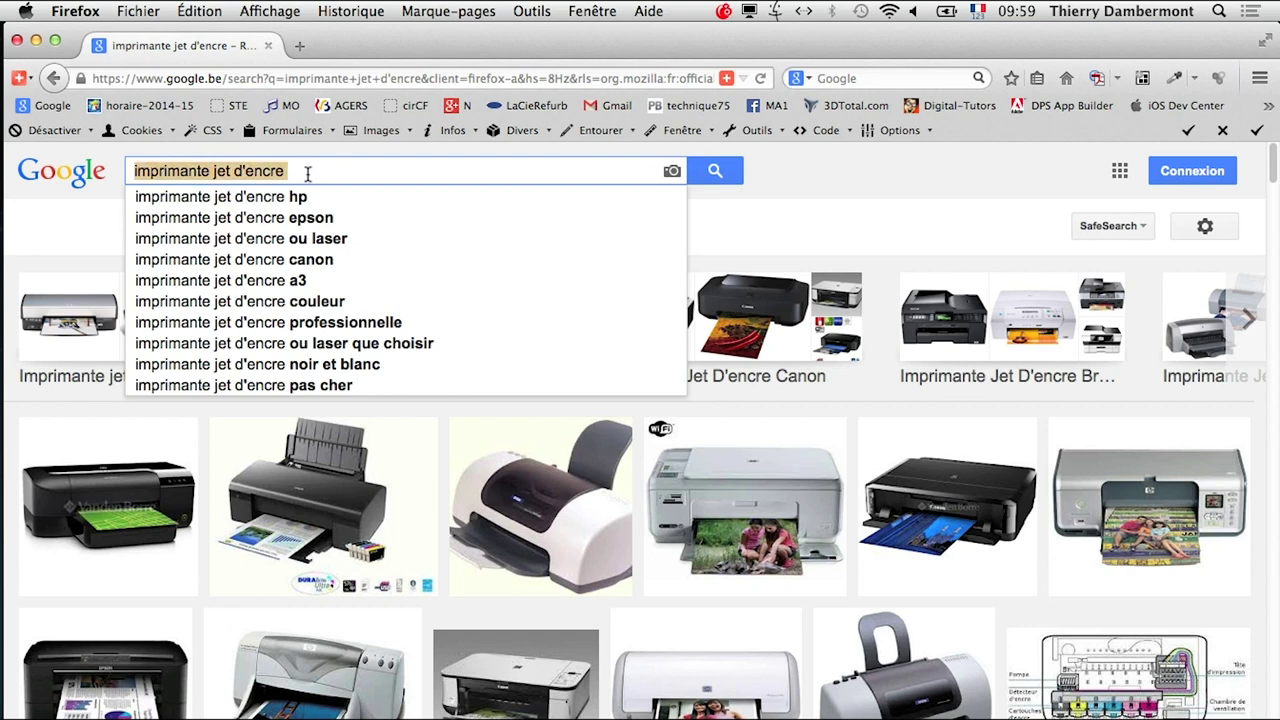
text(ink)
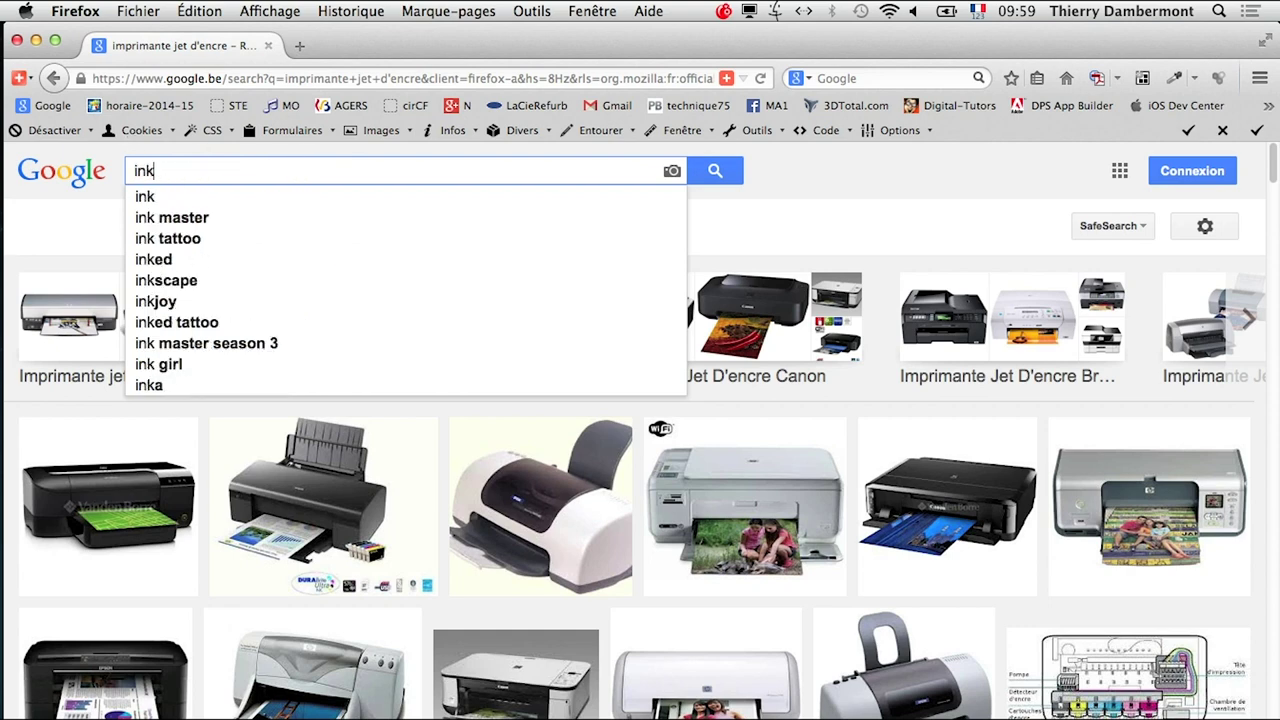
text(jet dots)
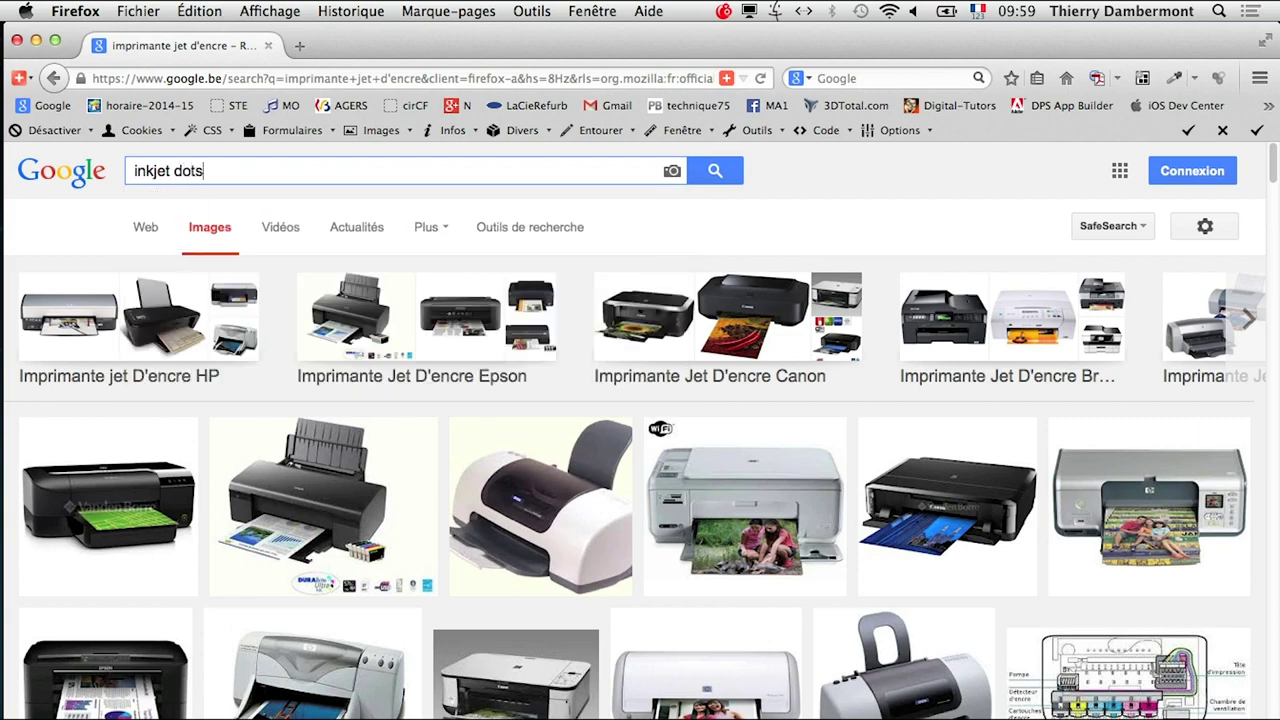
key(Return)
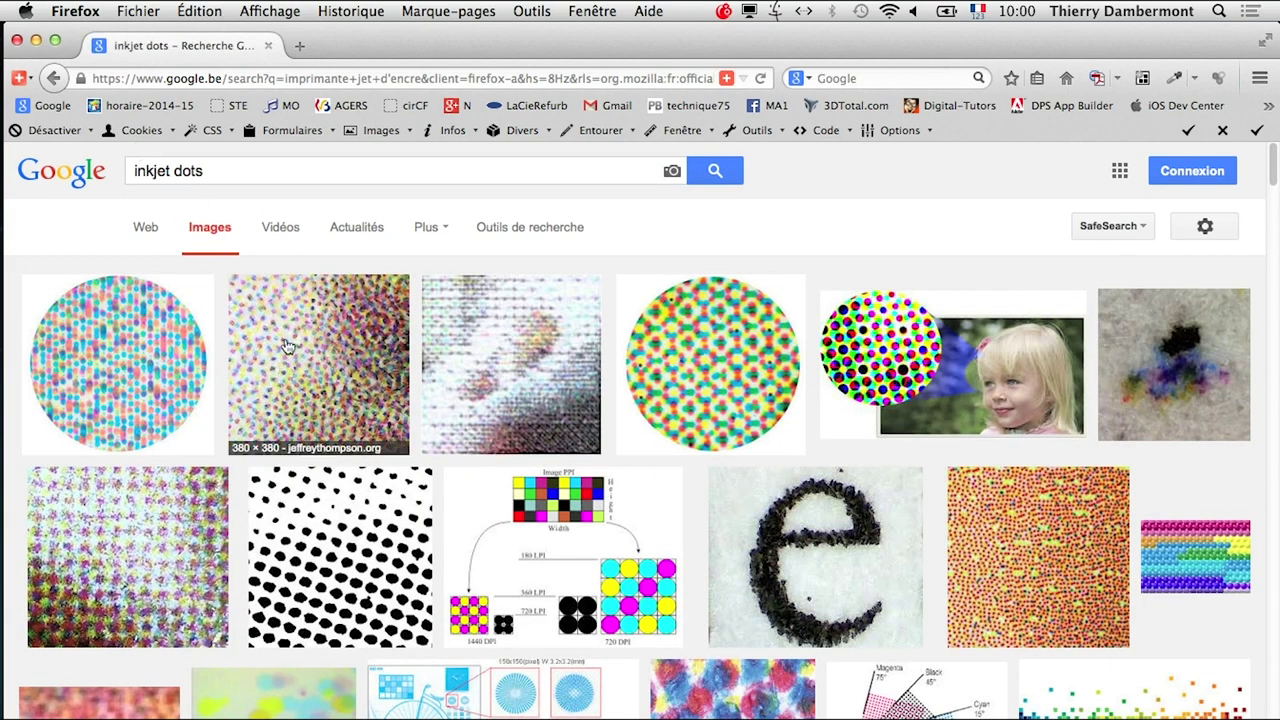
- Open the second dot-pattern image in a new tab and scroll further down the results
right_click(344, 366)
click(364, 373)
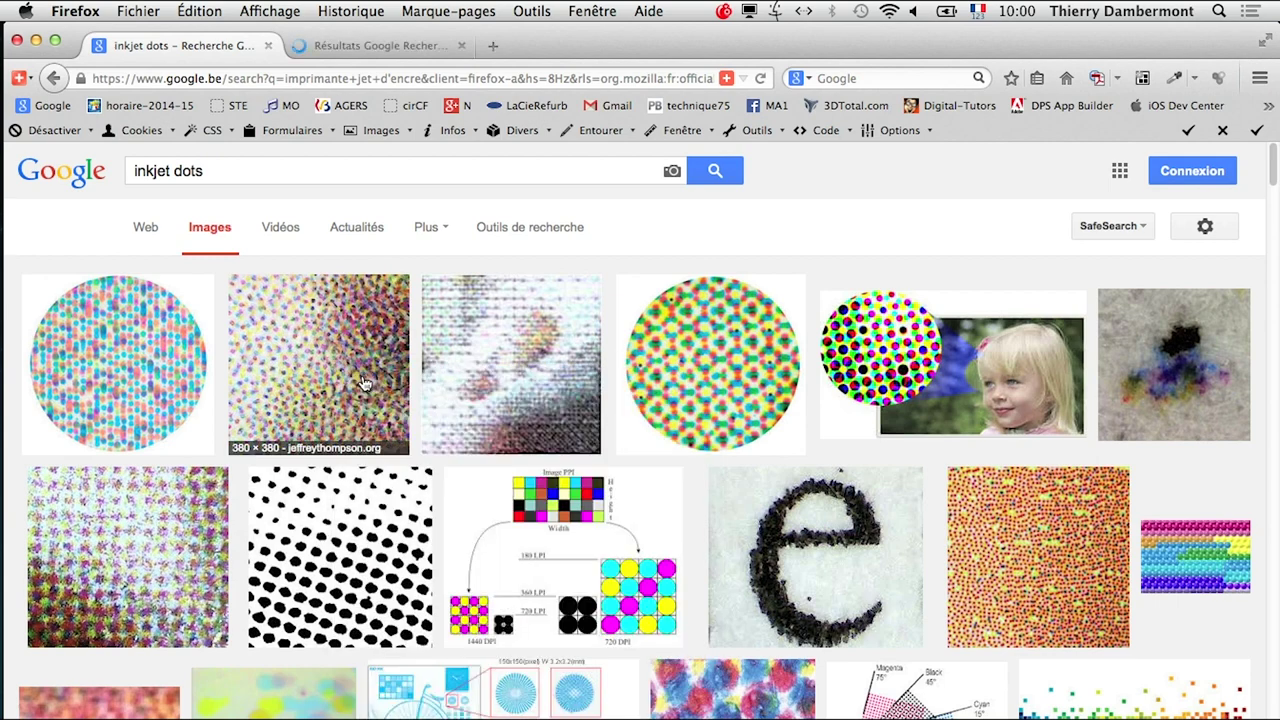
scroll(358, 398, down, 1)
scroll(270, 560, down, 3)
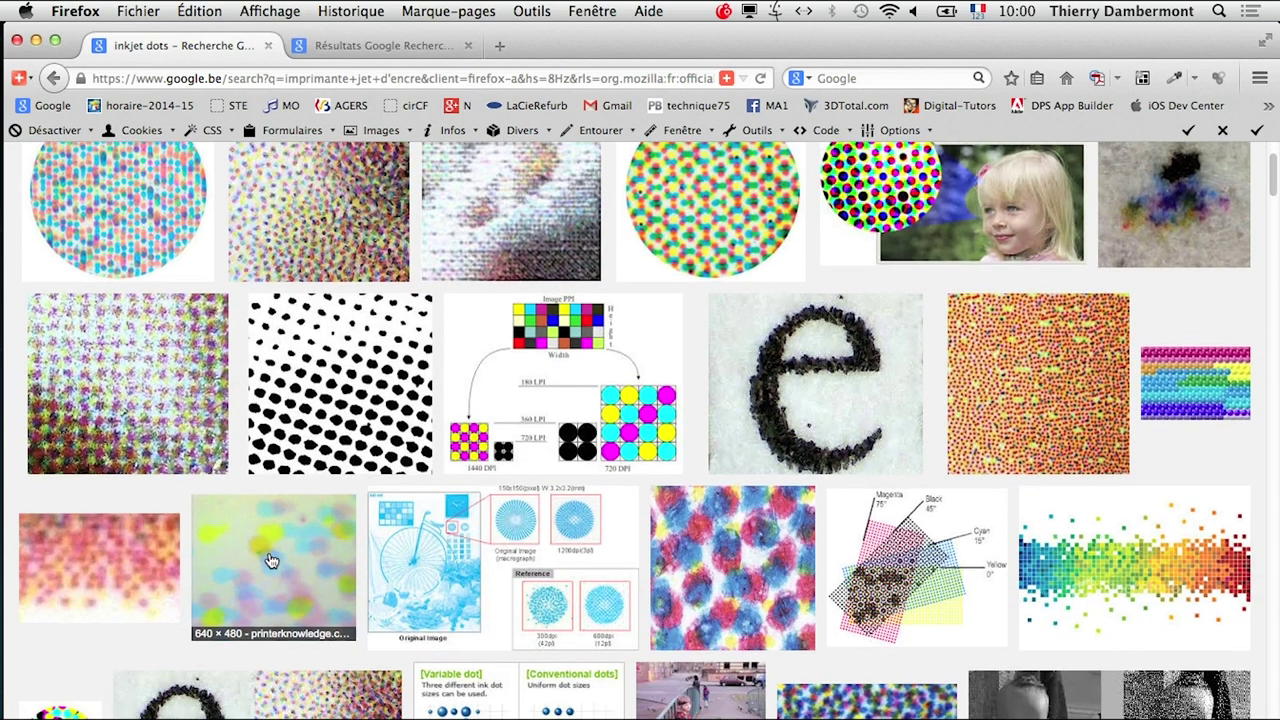
scroll(270, 560, down, 3)
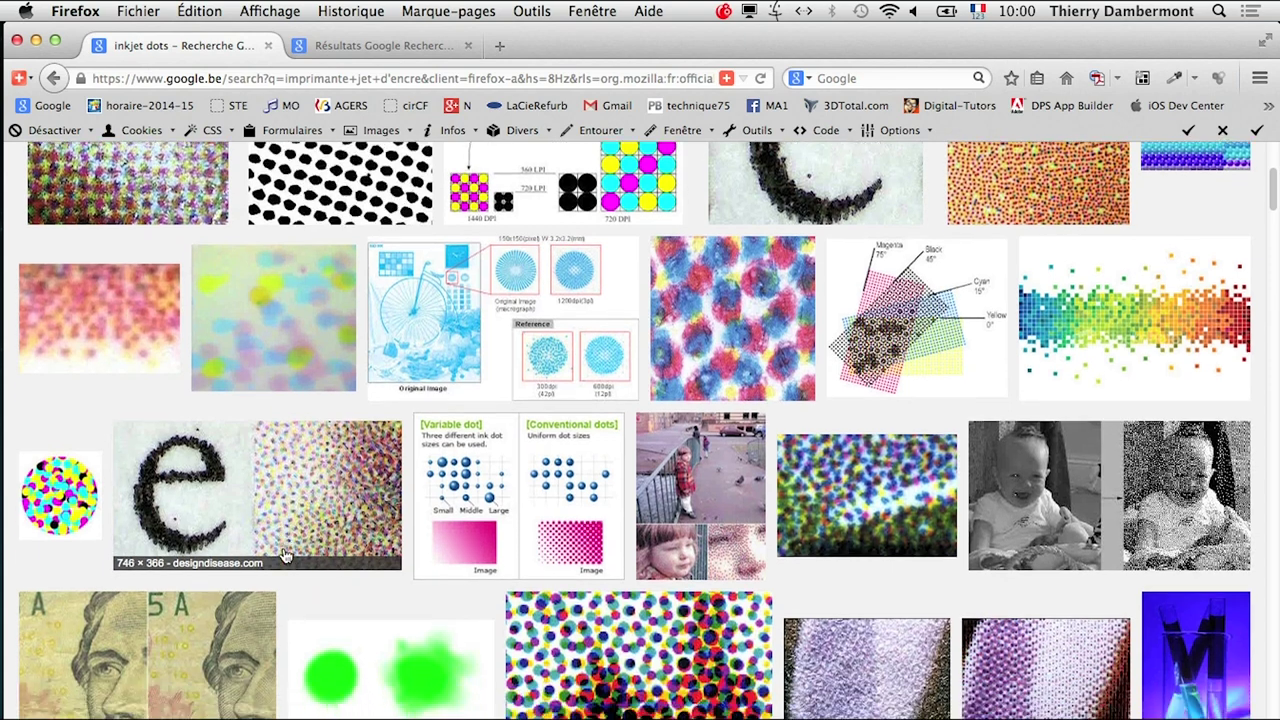
- Open the halftone dot image in its own tab and enlarge it
right_click(867, 555)
click(910, 514)
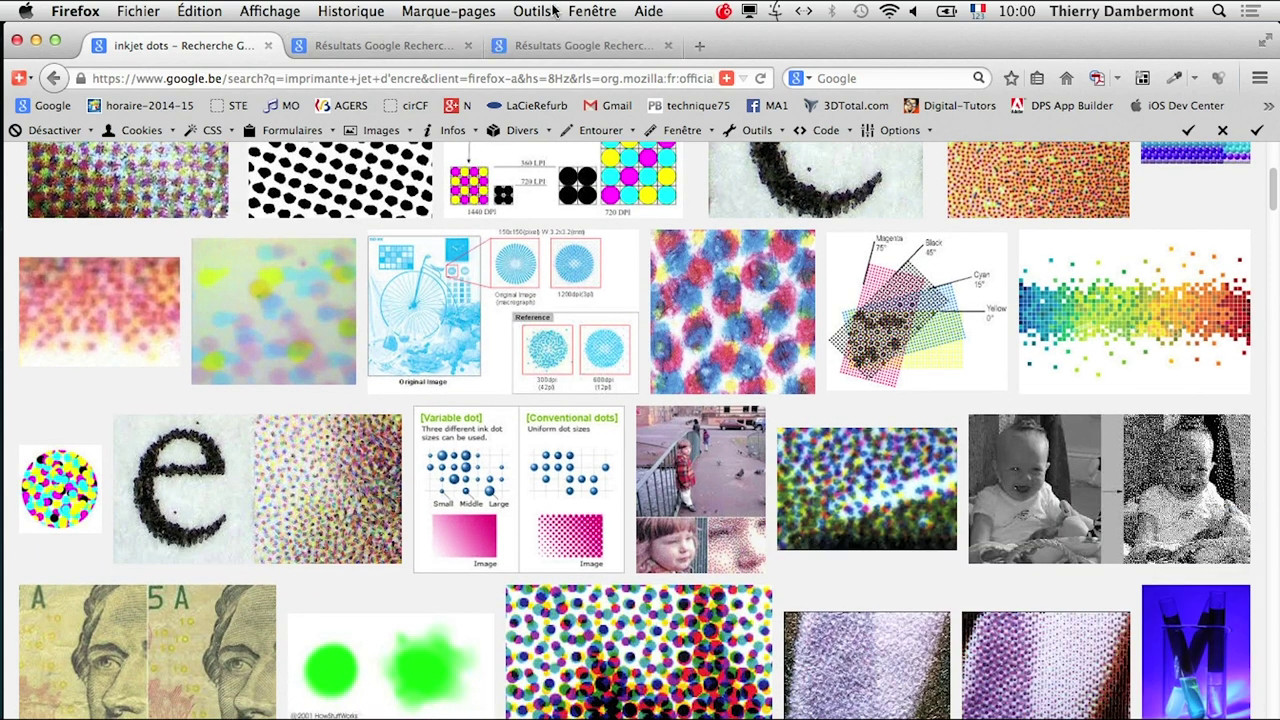
click(572, 48)
click(1031, 490)
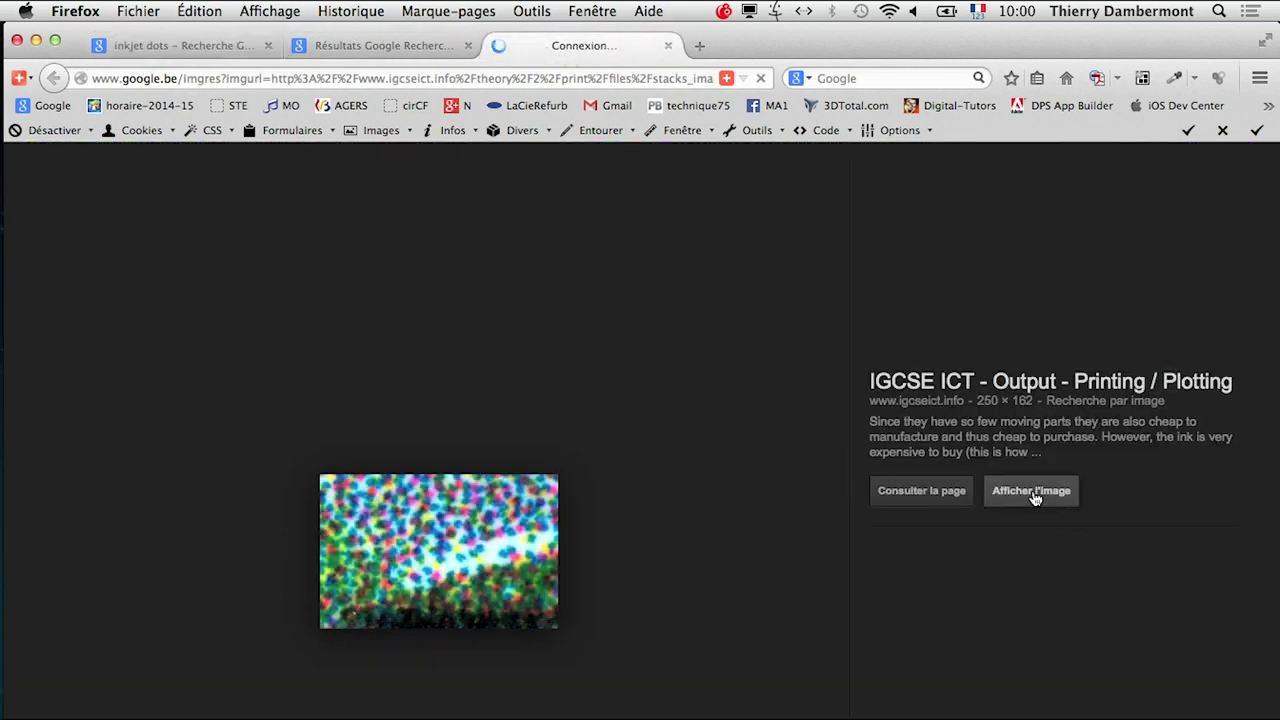
key(super+plus)
key(super+plus)
key(super+plus)
key(super+plus)
key(super+plus)
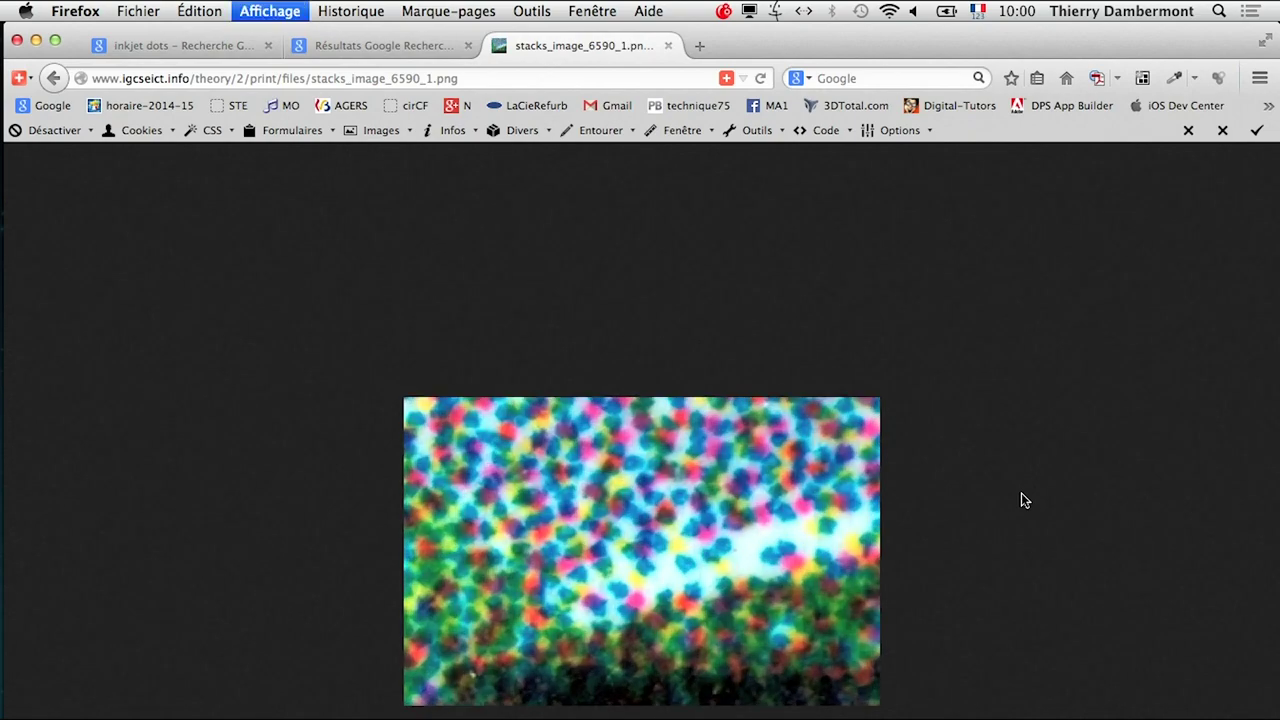
key(super+plus)
- View the Inkjet Dot Pattern image on its own, enlarged, dismissing the certificate and guest login prompts
key(super+plus)
click(405, 46)
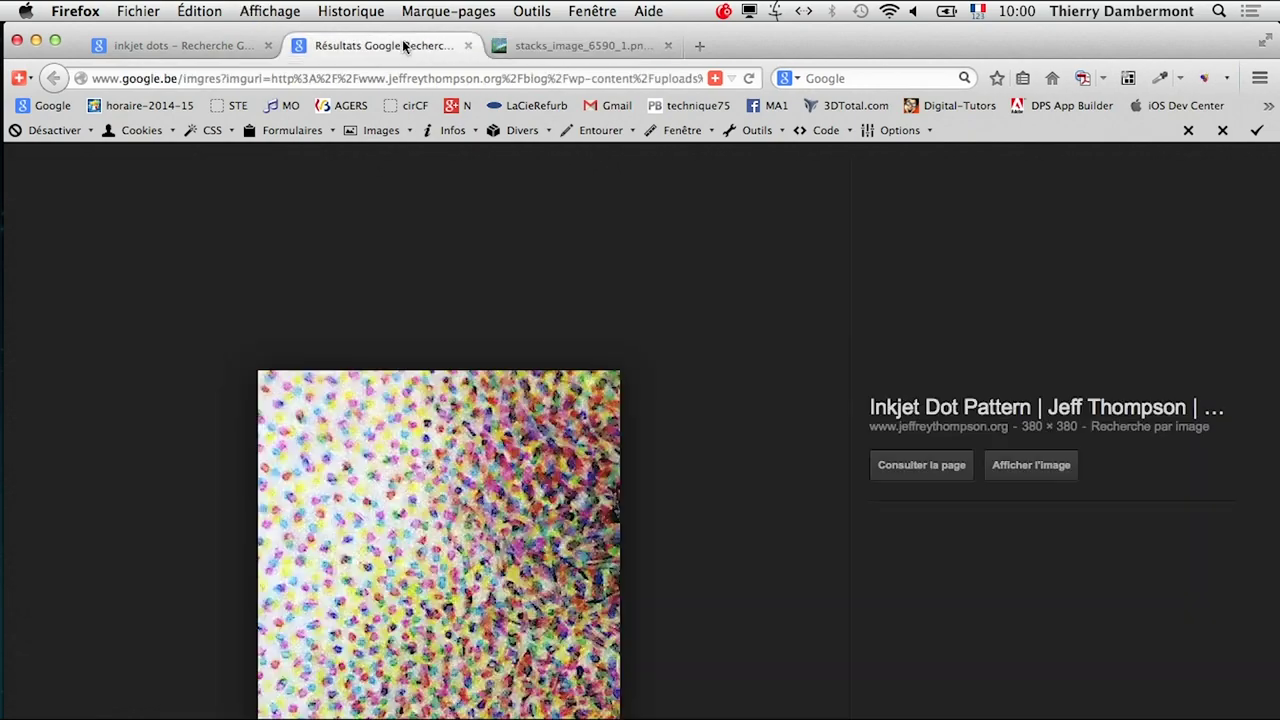
key(super+plus)
key(super+plus)
key(super+plus)
key(super+plus)
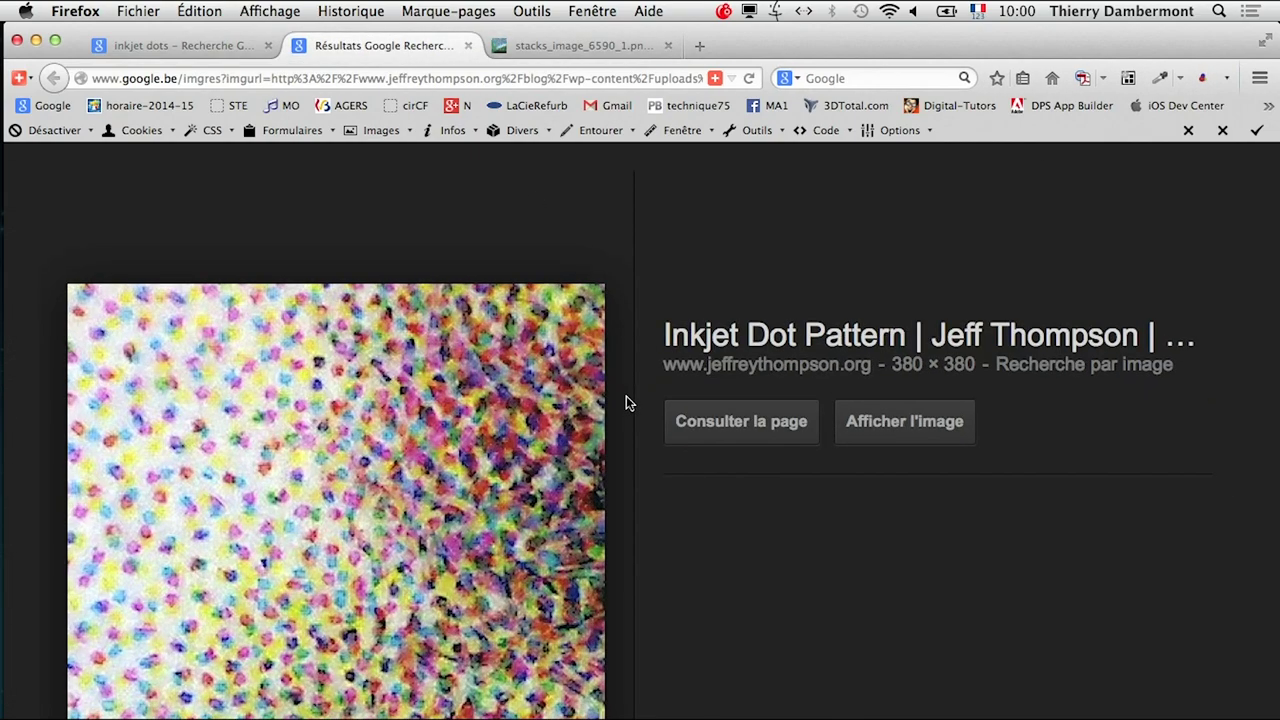
click(905, 421)
key(super+plus)
key(super+plus)
key(super+plus)
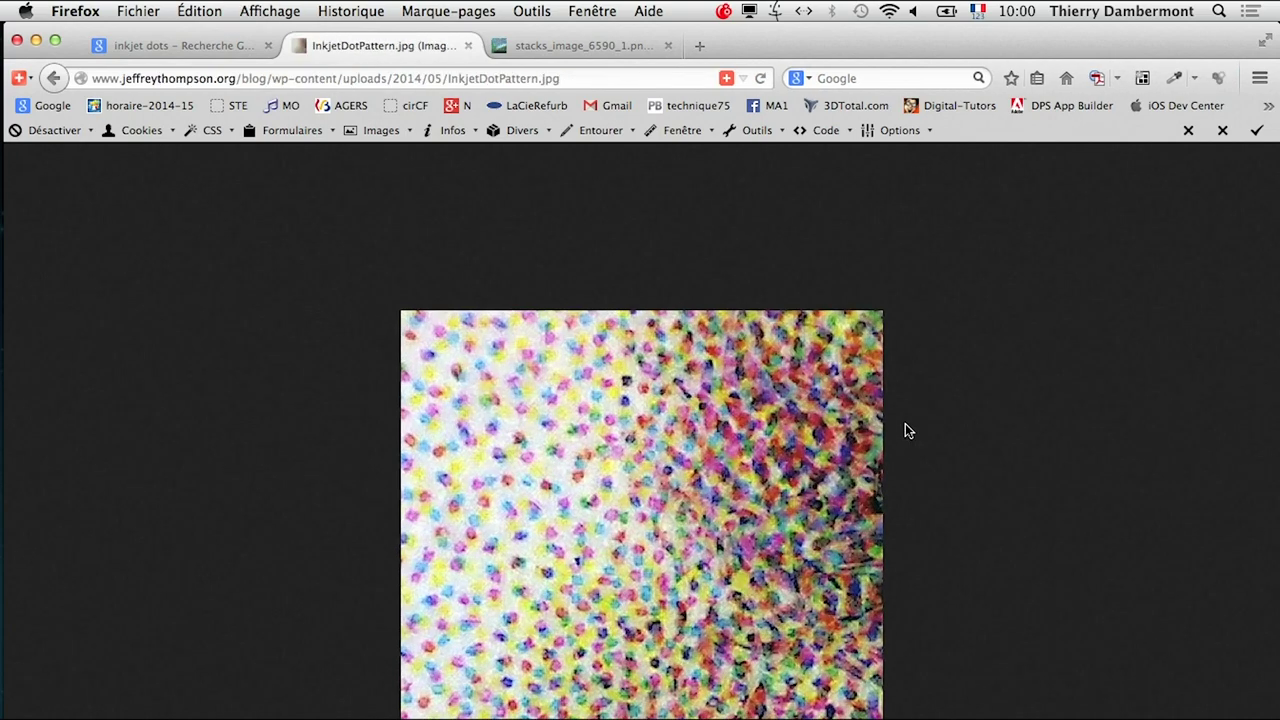
key(super+plus)
key(super+plus)
key(super+plus)
key(super+plus)
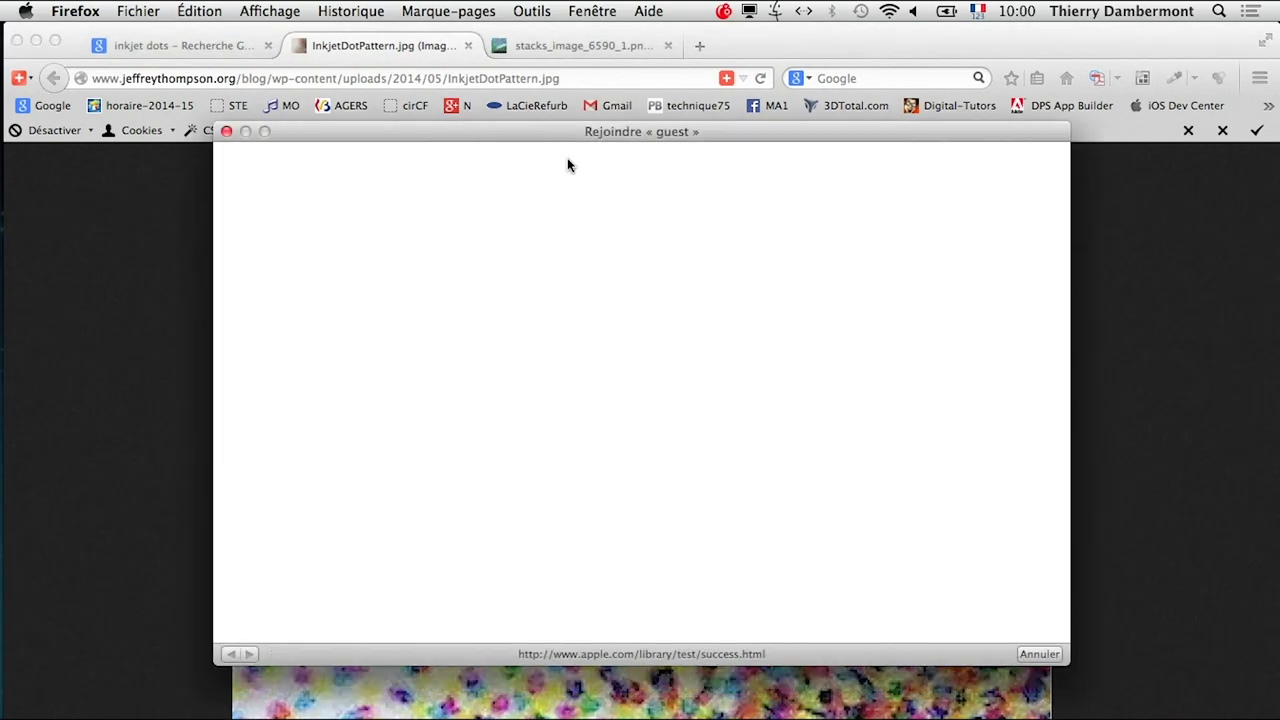
click(752, 278)
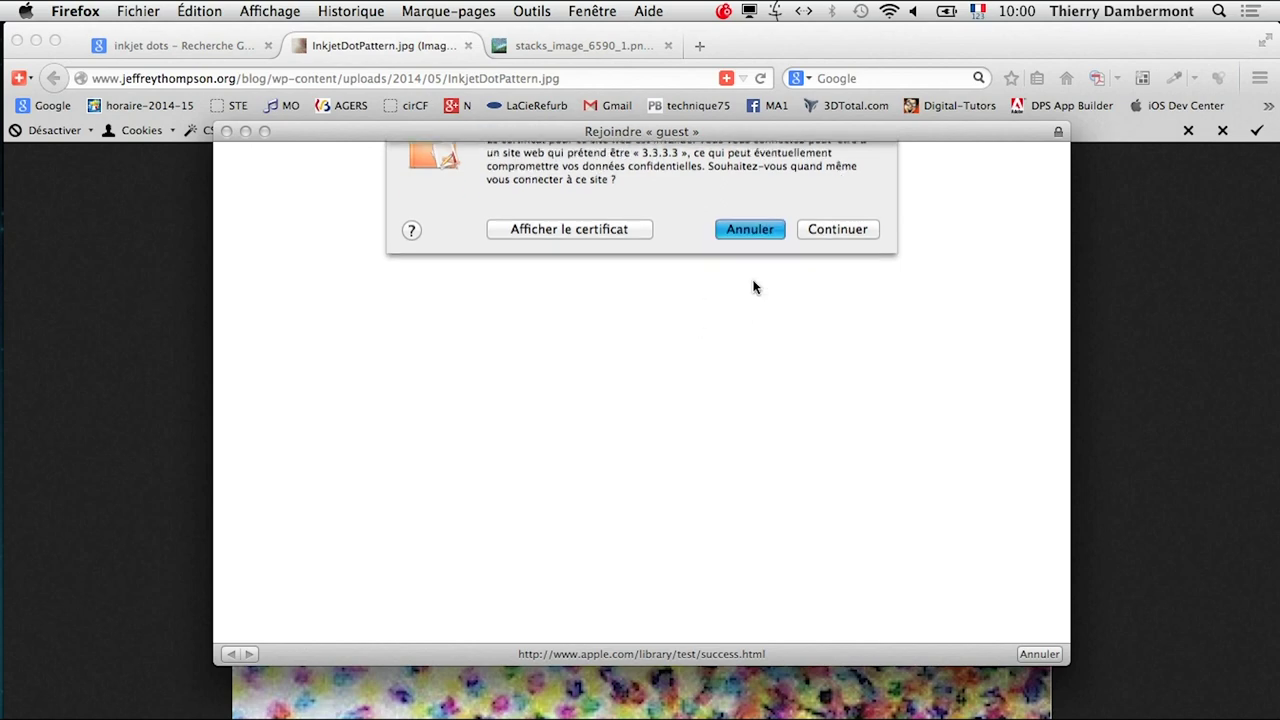
click(226, 132)
- Compare the two dot close-up tabs, then scroll through the inkjet dots image results
click(617, 47)
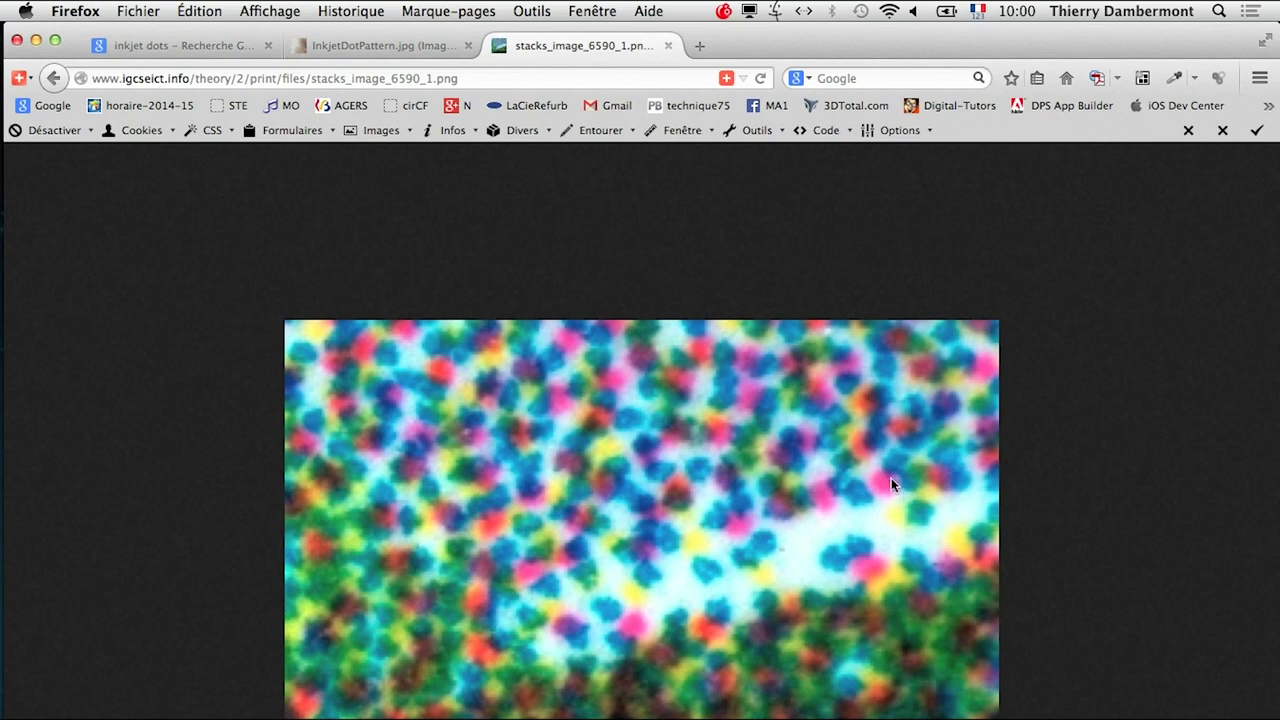
click(391, 45)
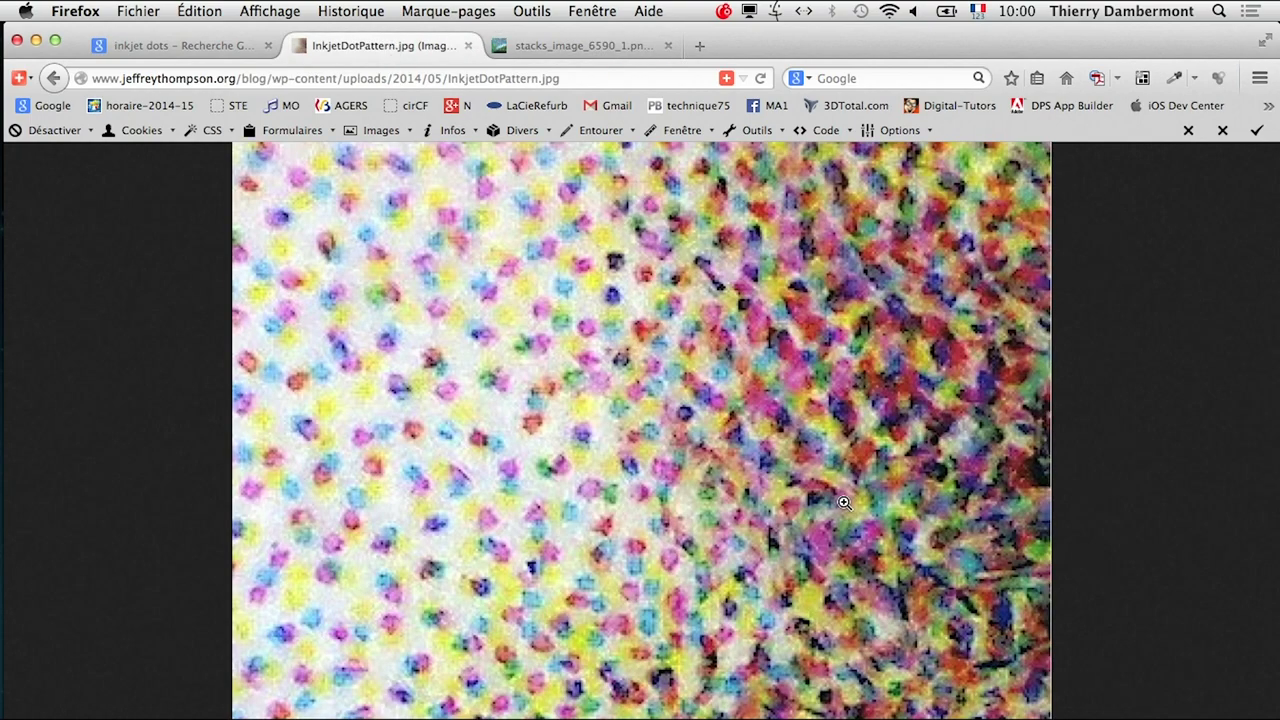
click(189, 45)
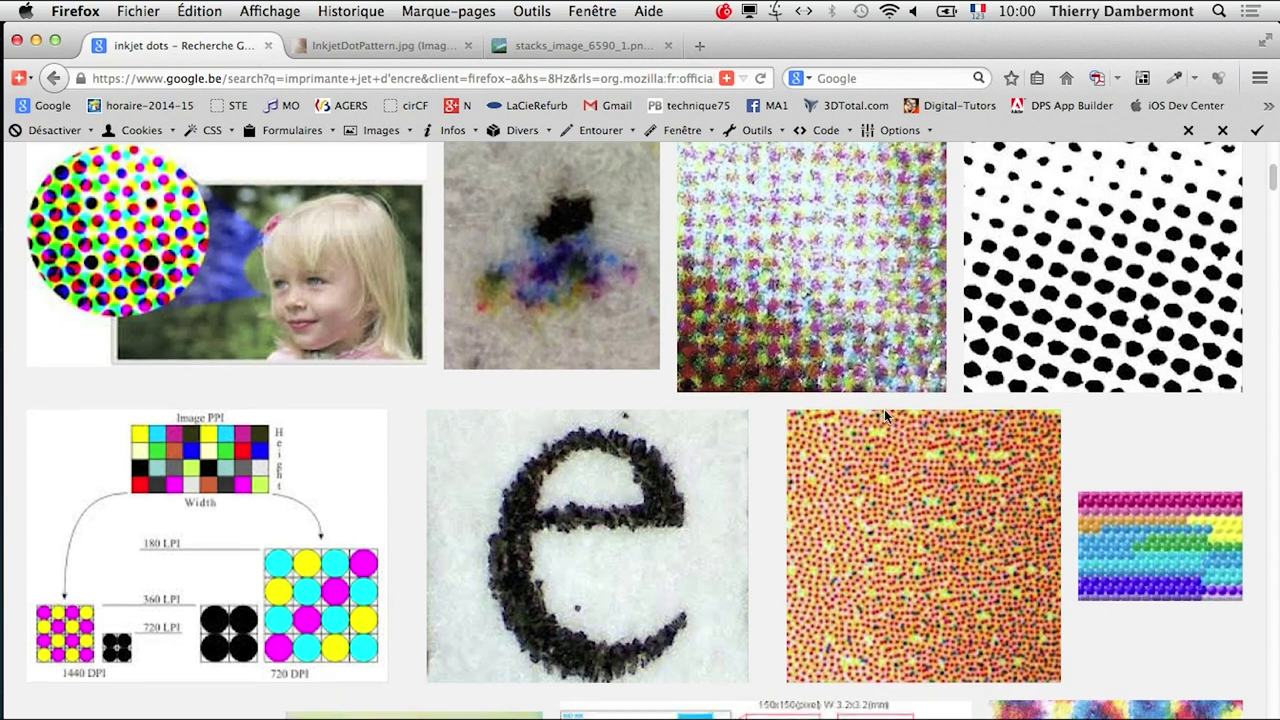
scroll(881, 416, down, 5)
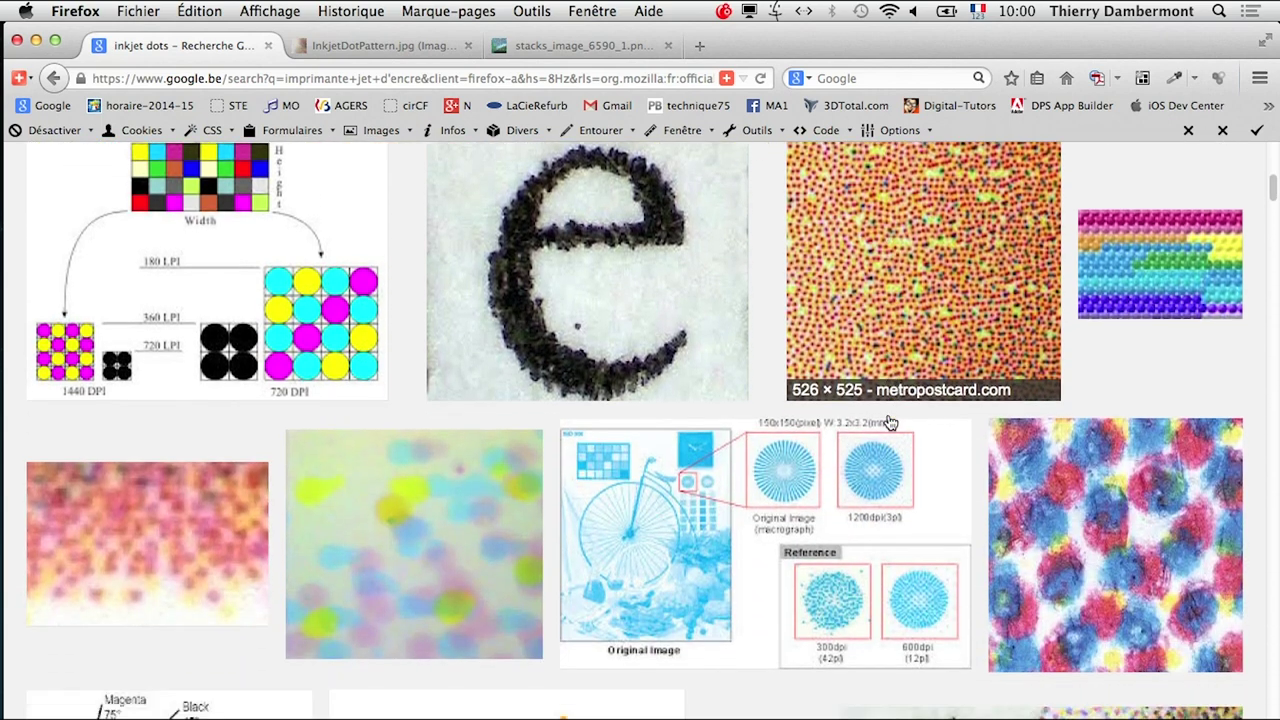
scroll(889, 422, down, 4)
scroll(889, 420, down, 4)
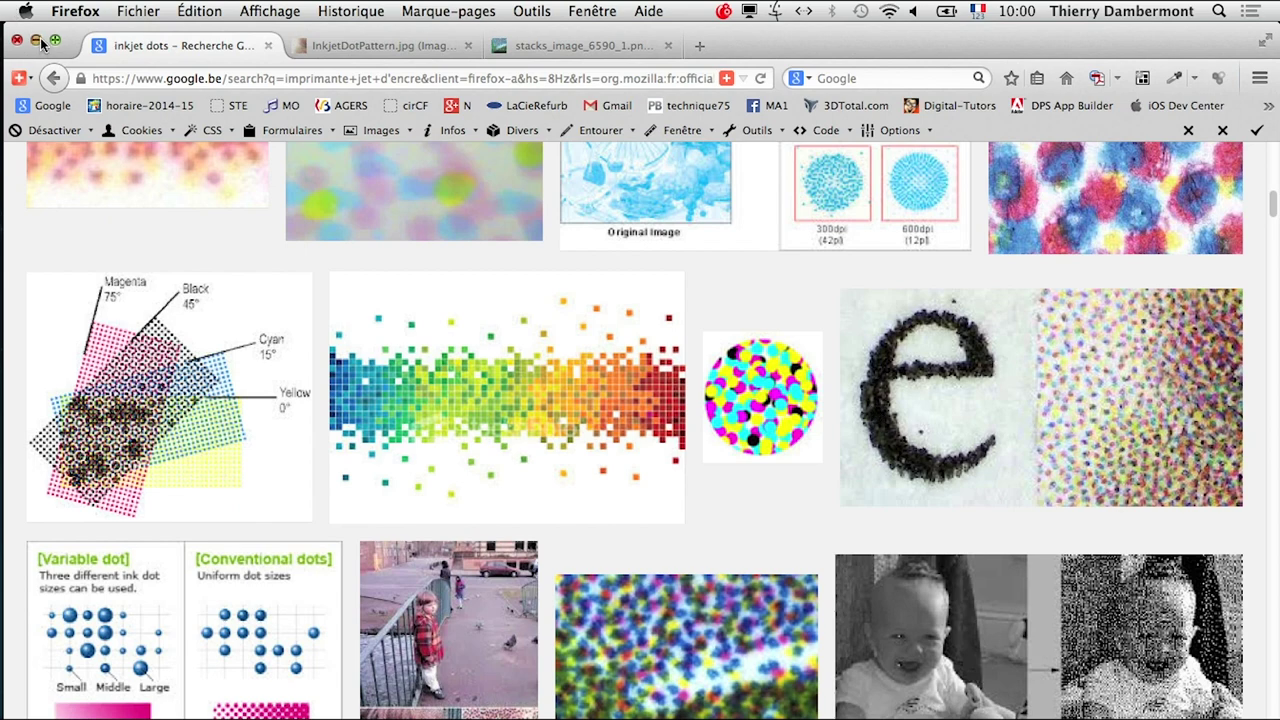
- Close the offset-printing Google window and bring the bison photo page forward
key(super+Tab)
key(super+Tab)
key(super+Tab)
key(super+Tab)
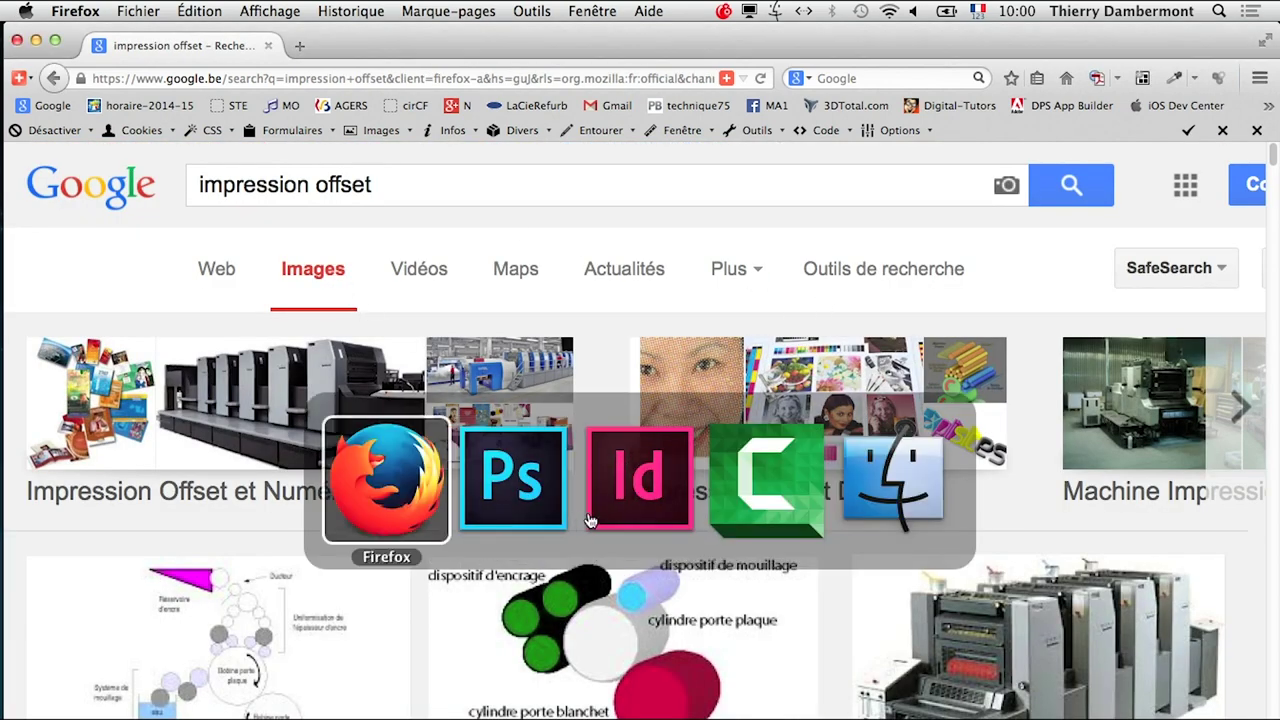
key(super+Tab)
key(super+Tab)
key(super+Tab)
key(super+Tab)
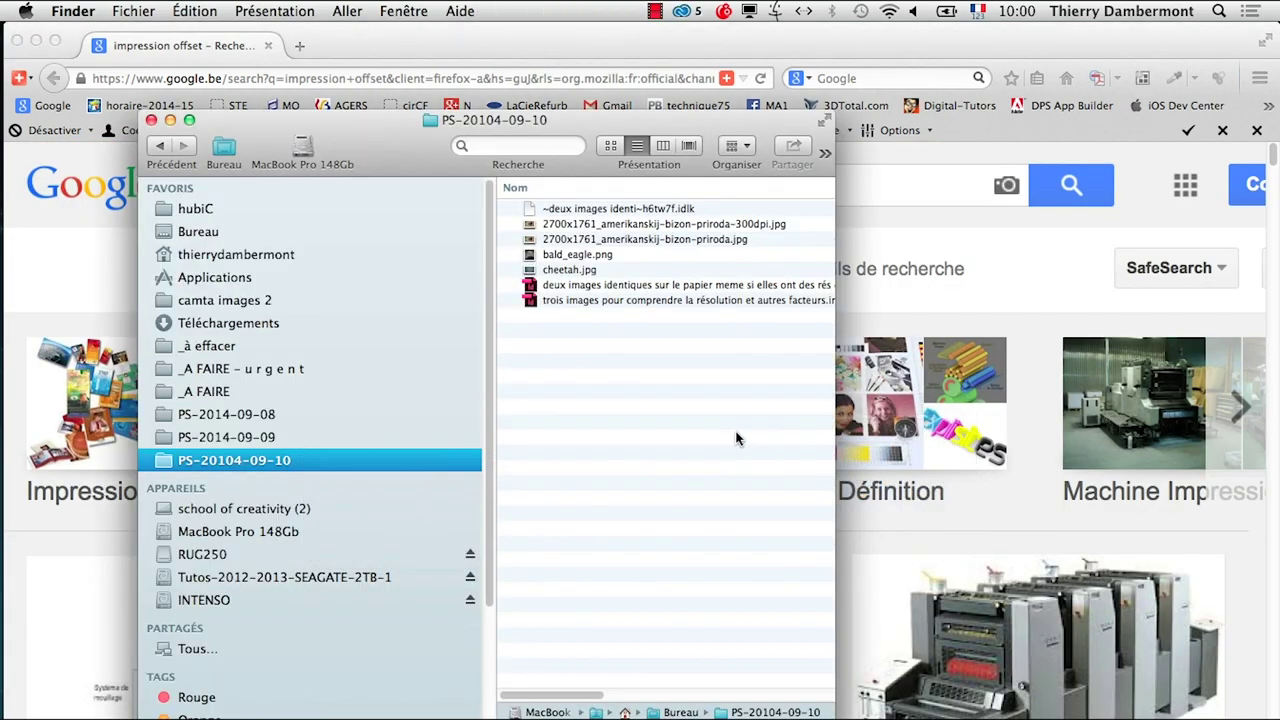
click(35, 40)
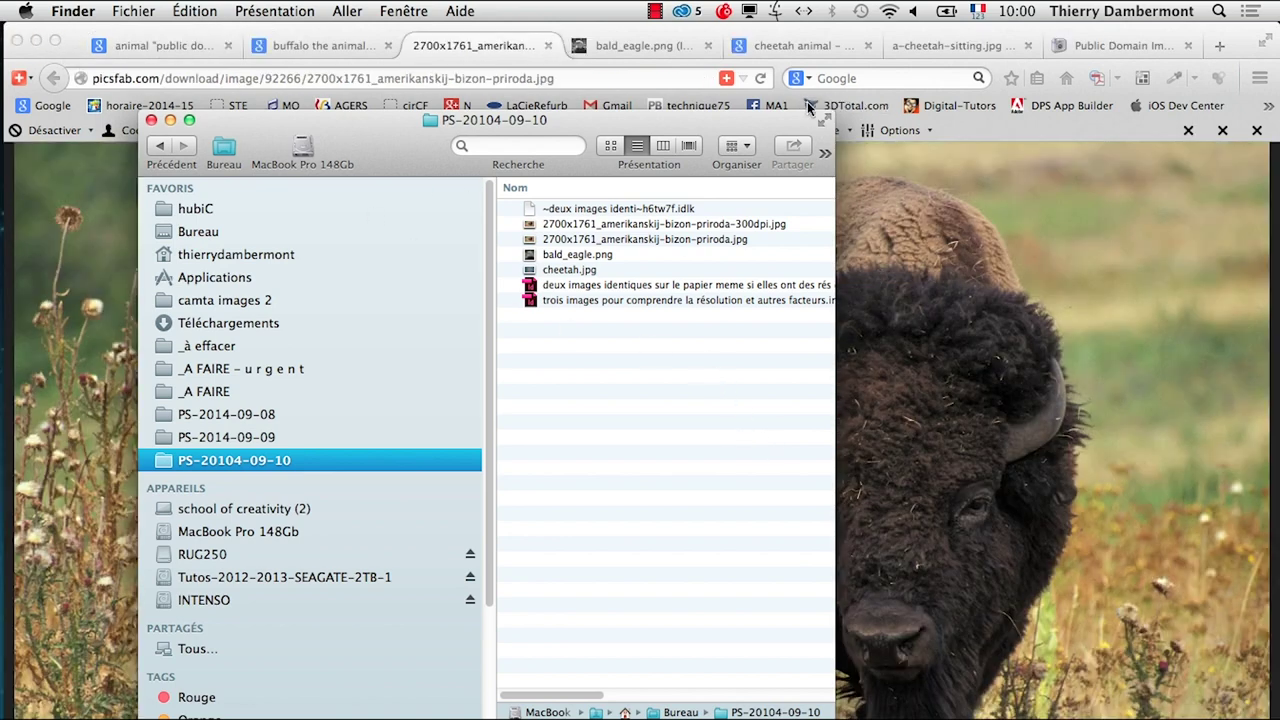
click(798, 30)
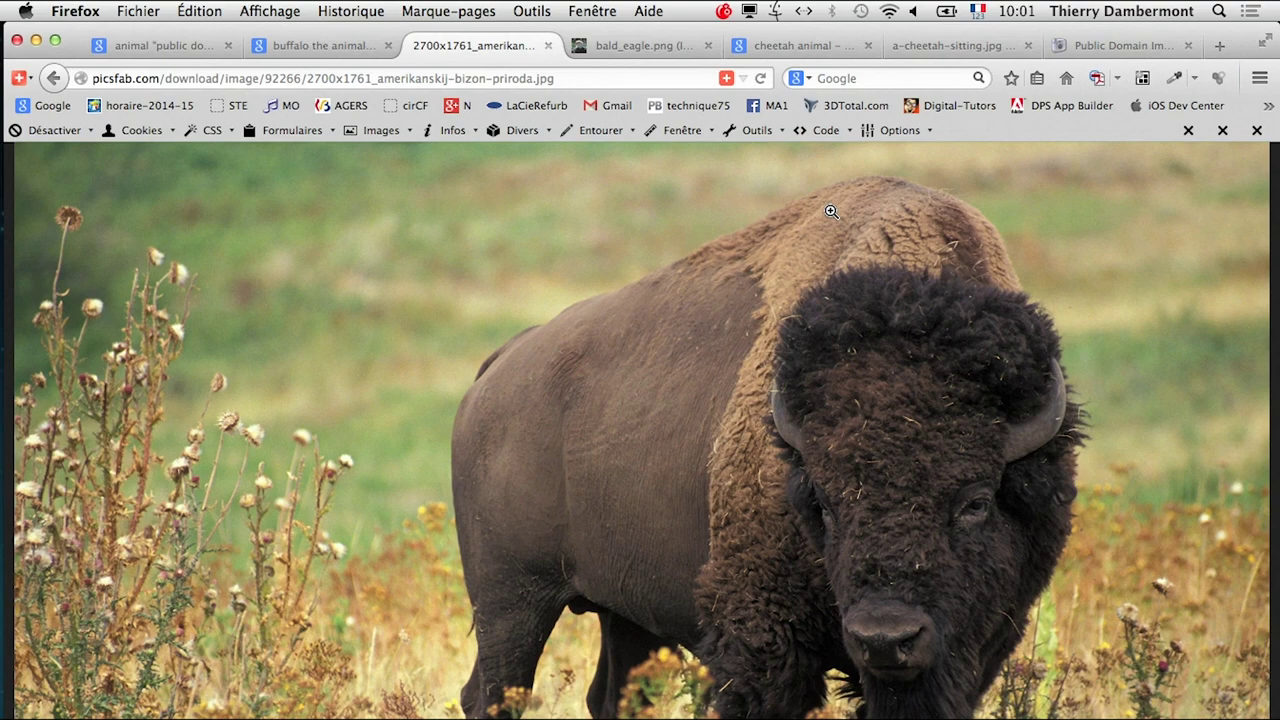
- Check the InDesign bison document, hide other applications, and return to Firefox
key(super+Tab)
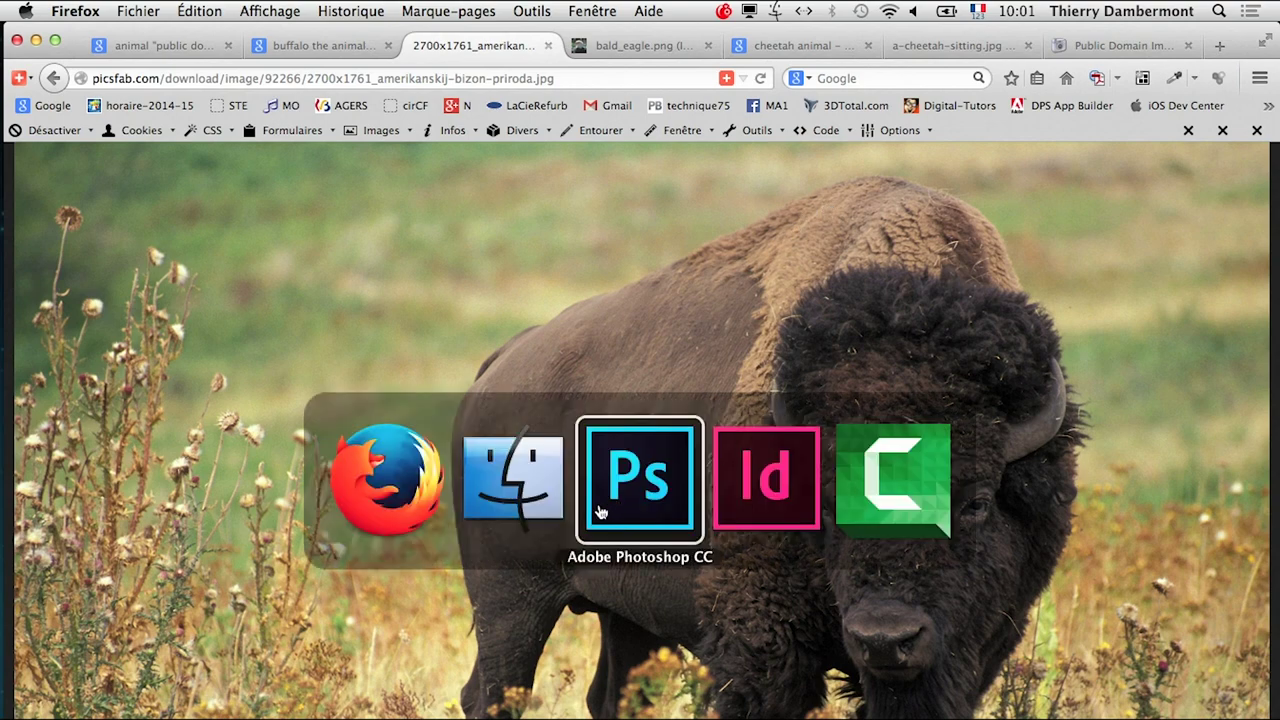
click(797, 505)
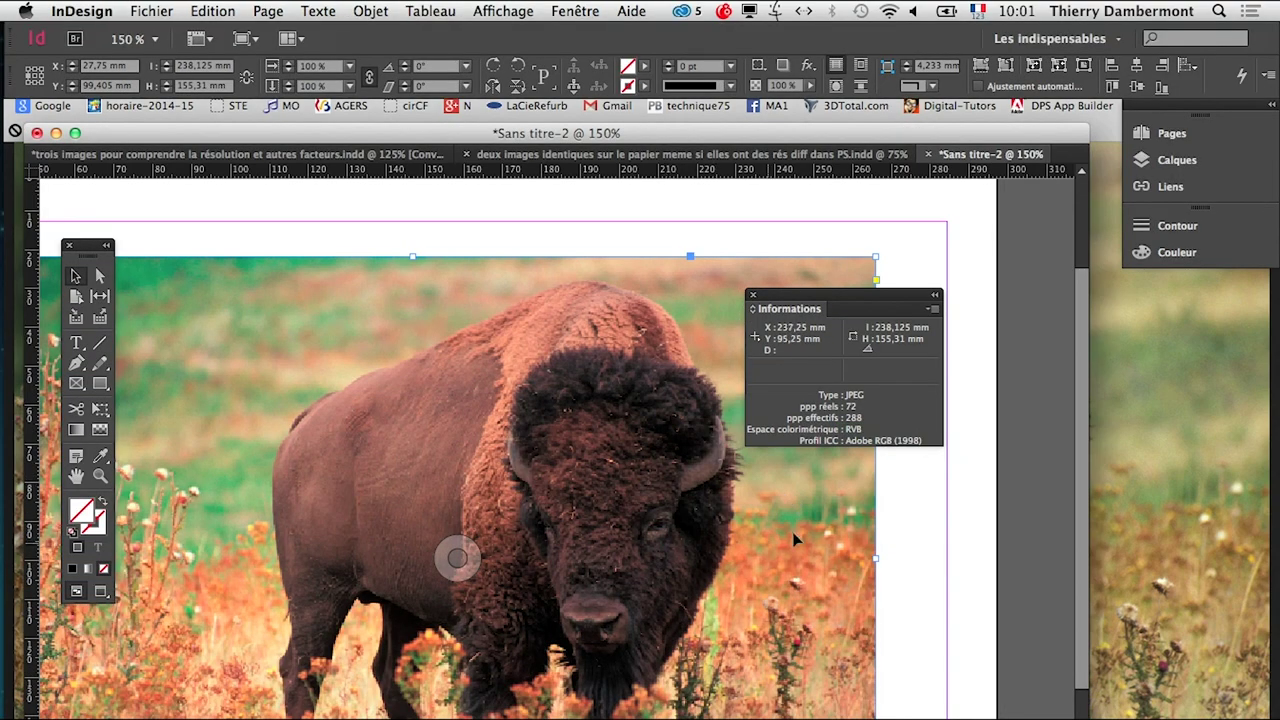
key(super+alt+h)
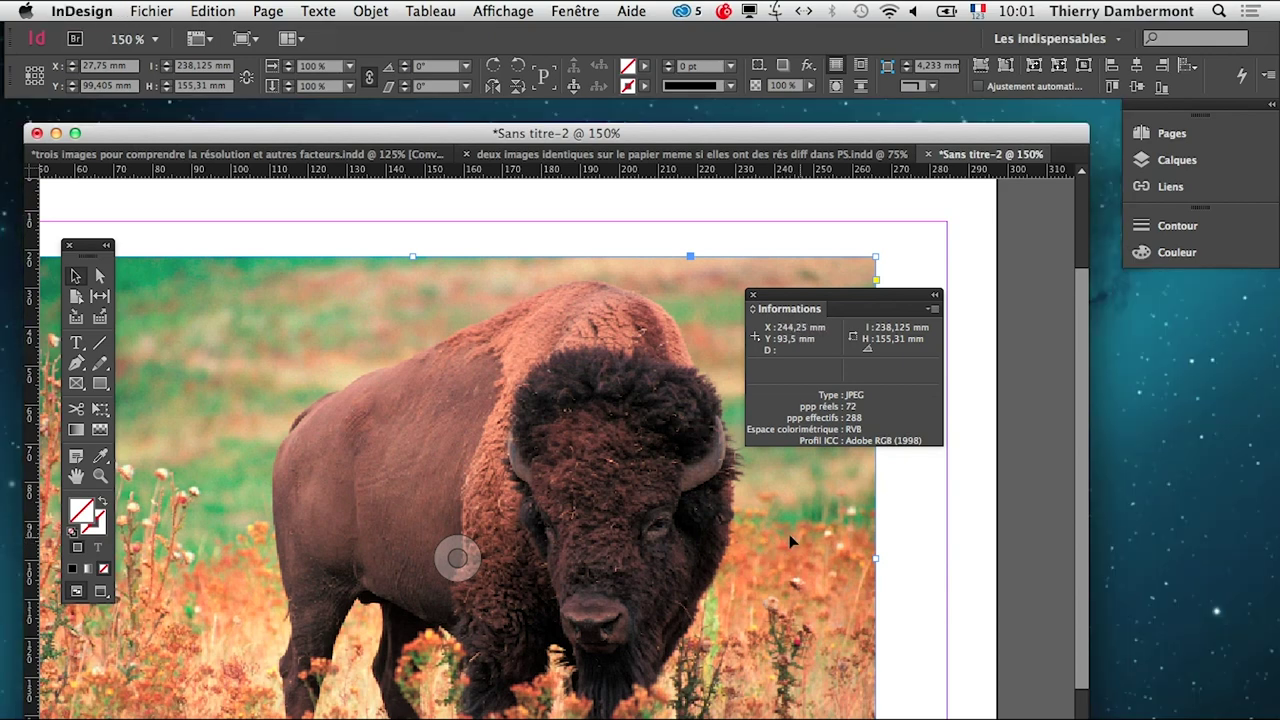
key(super+Tab)
- Search Google for 'offset screen' in a new Firefox window and reset zoom to Normal
click(519, 507)
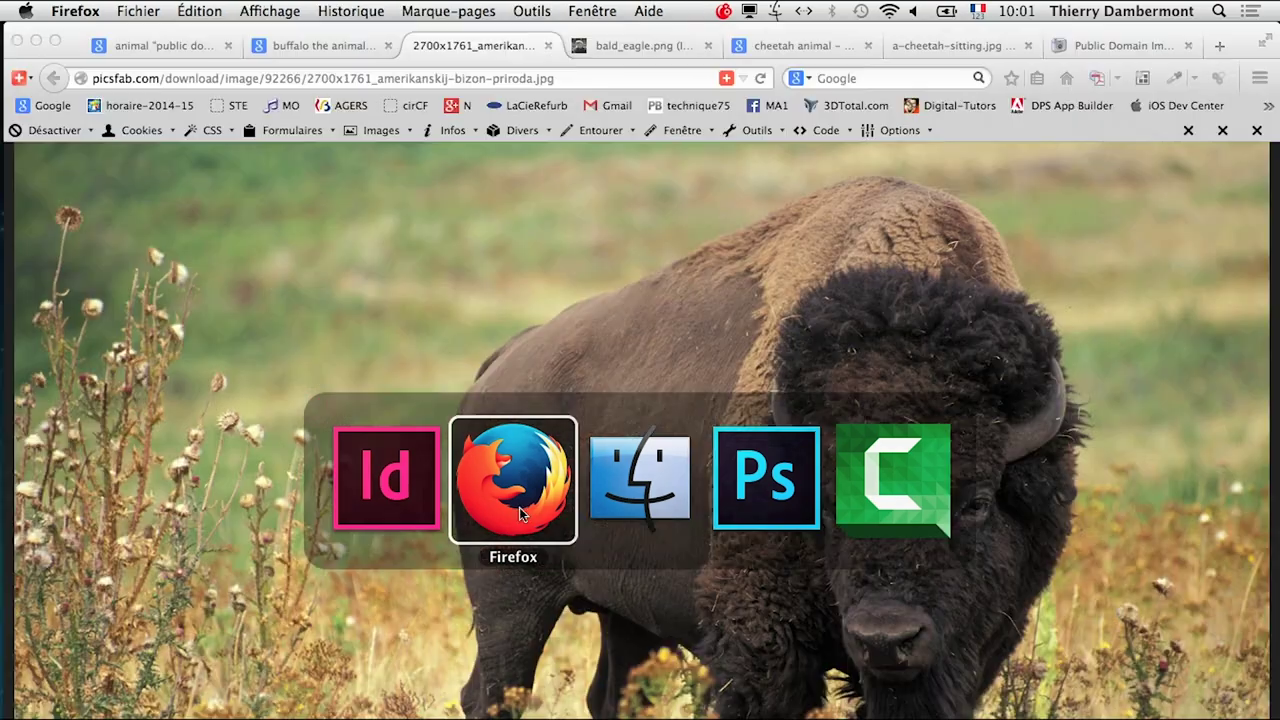
click(115, 10)
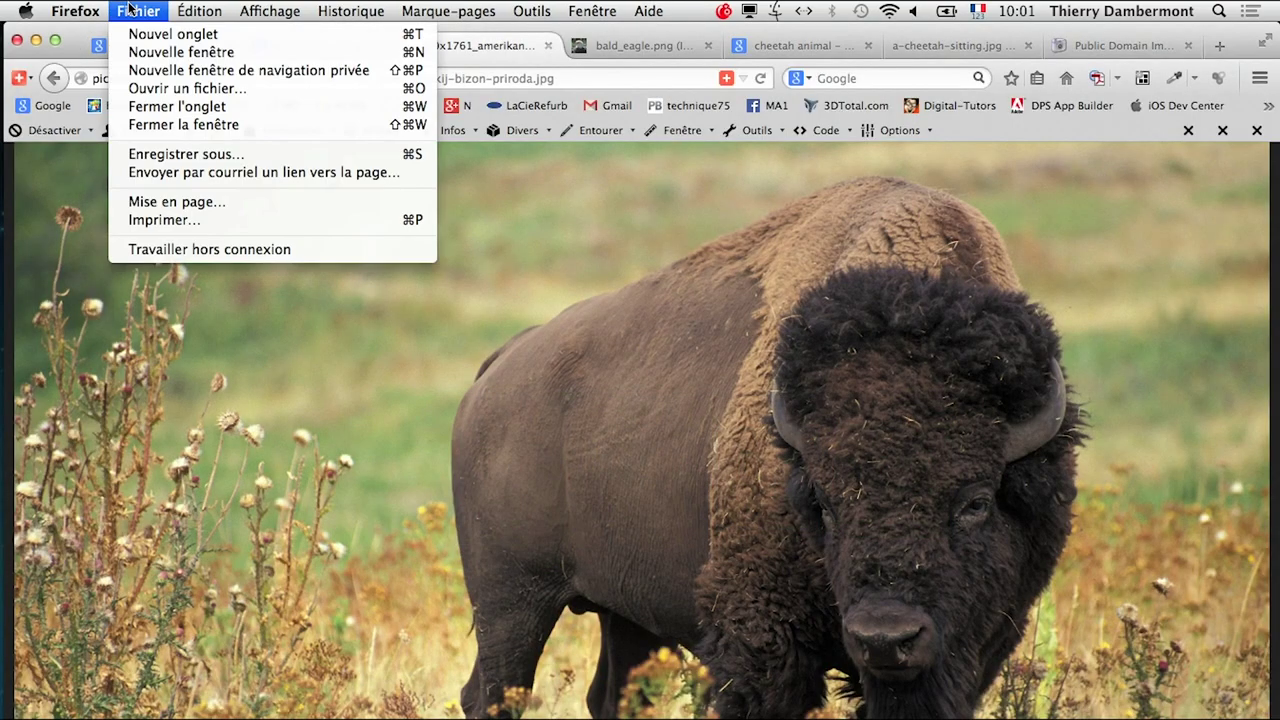
click(150, 52)
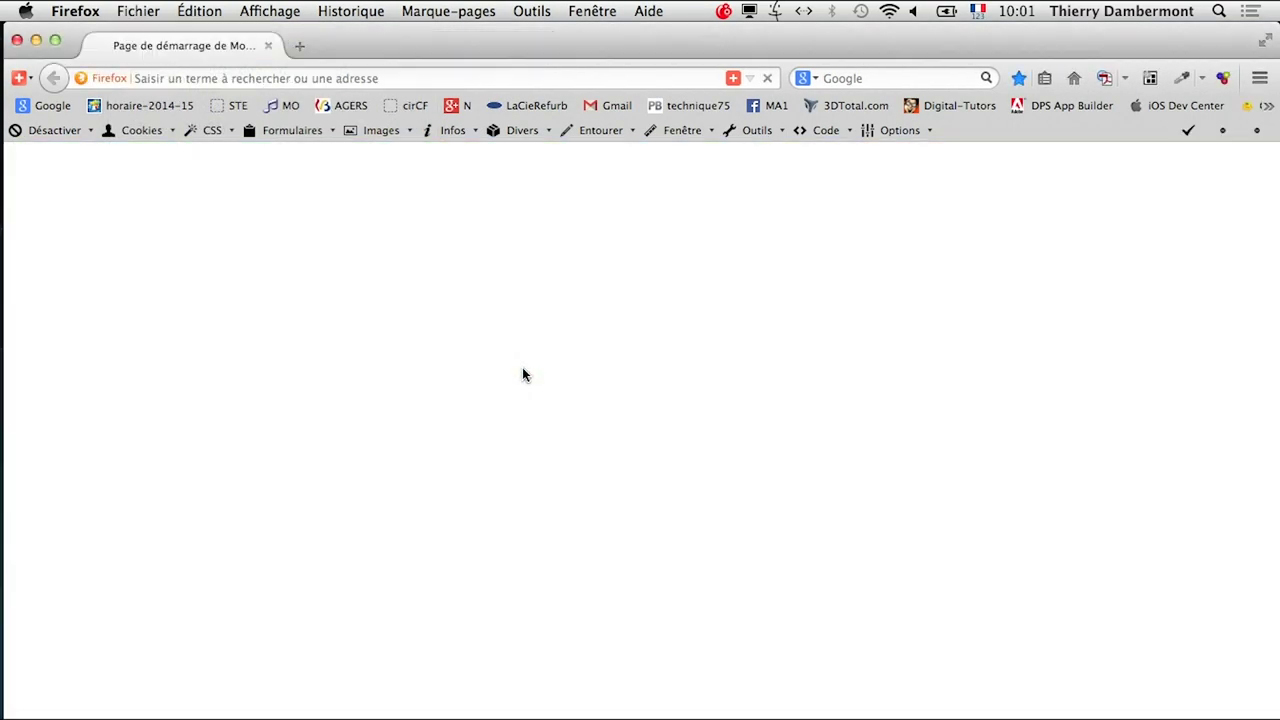
text(offset)
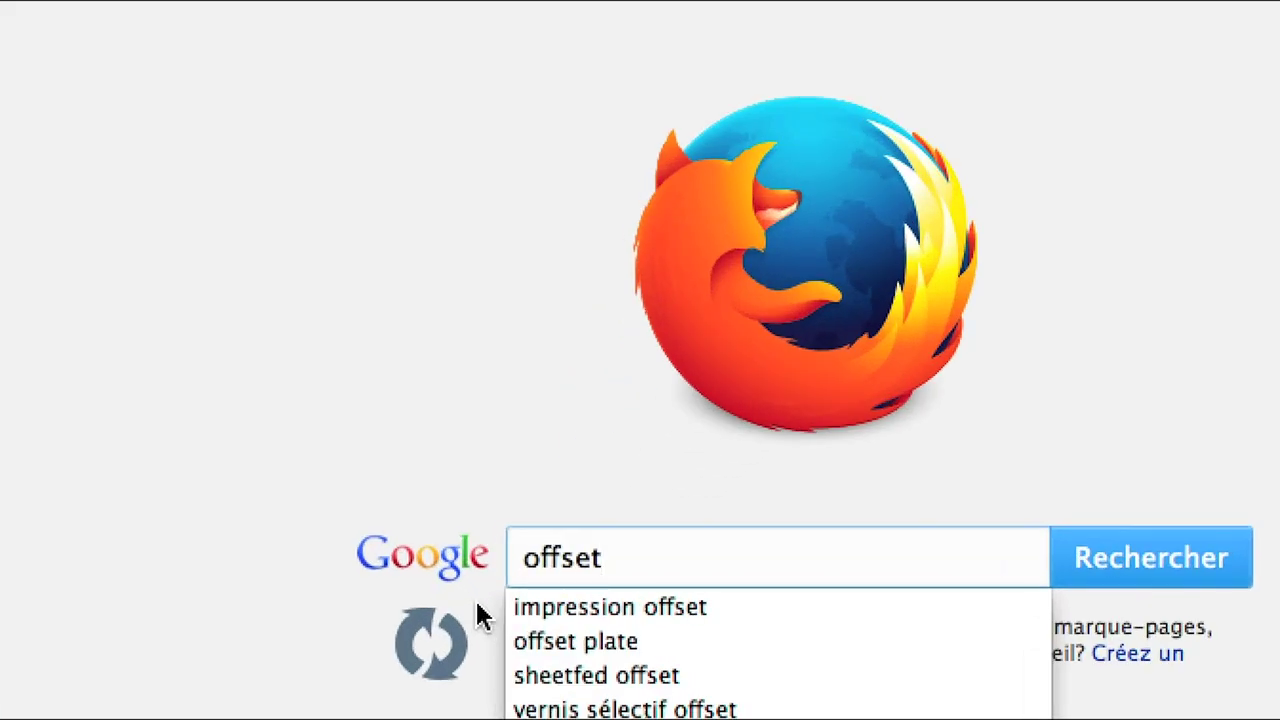
text( s)
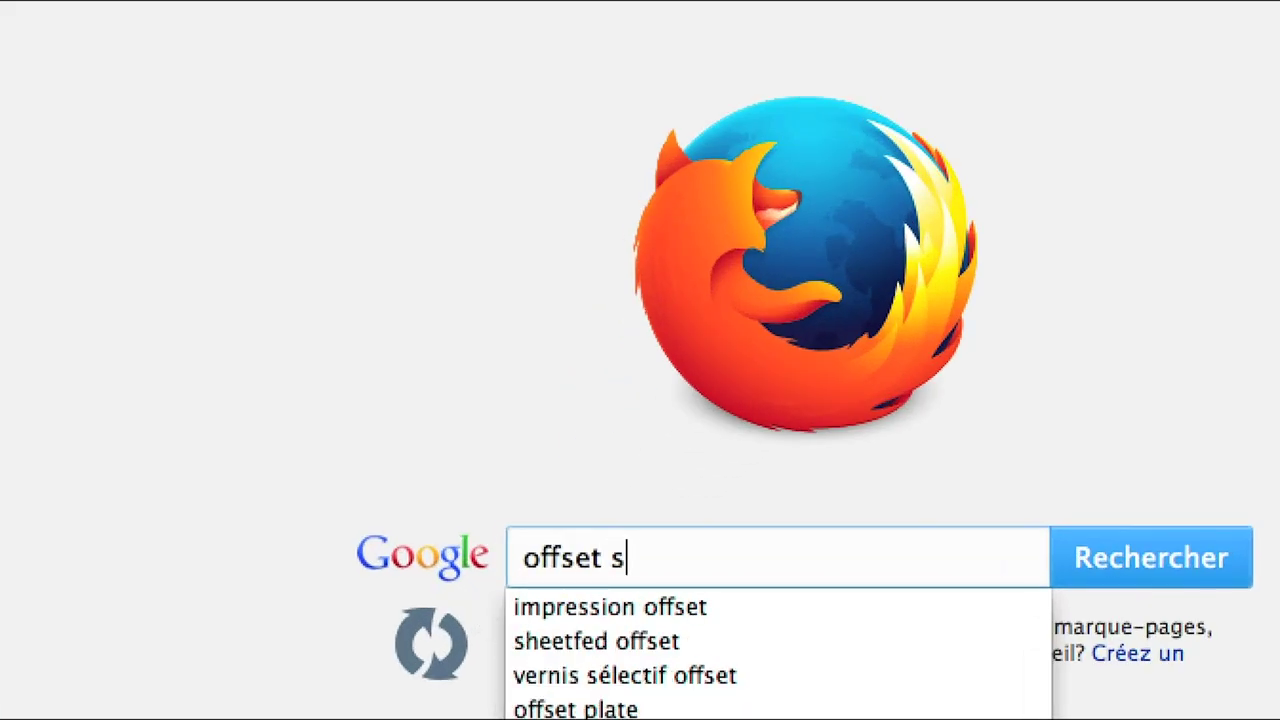
text(creen)
key(Return)
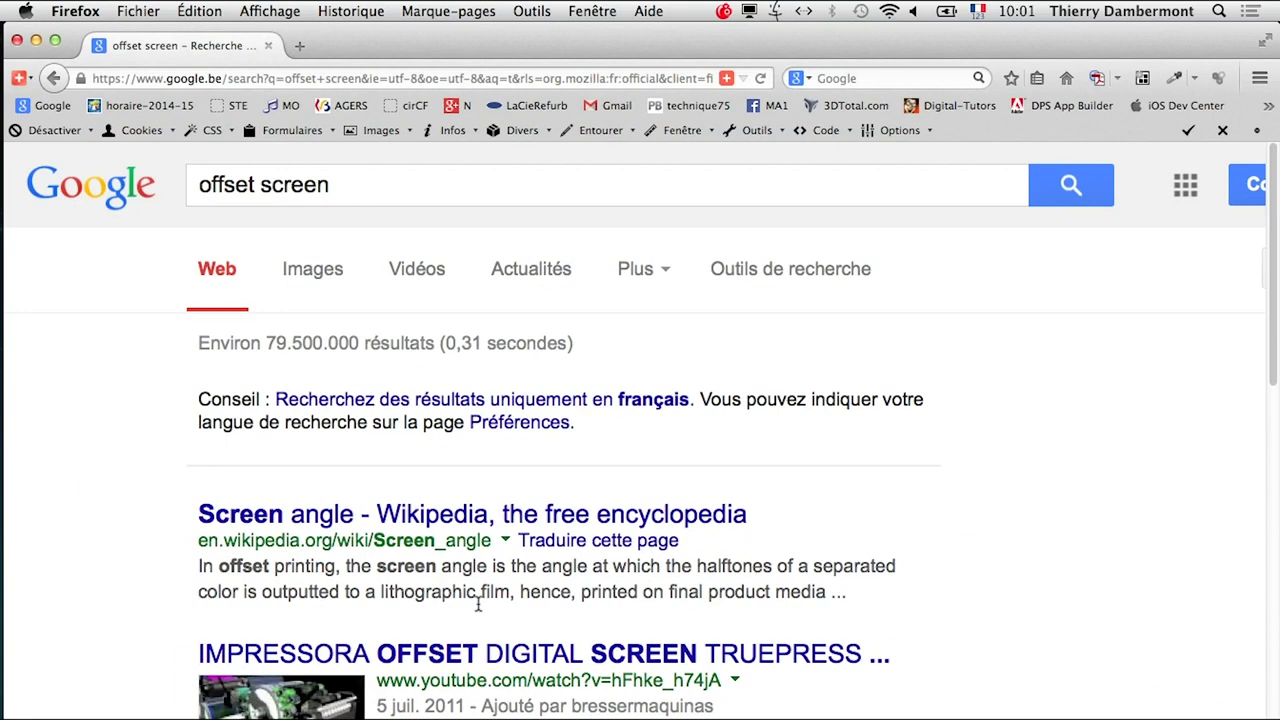
click(297, 10)
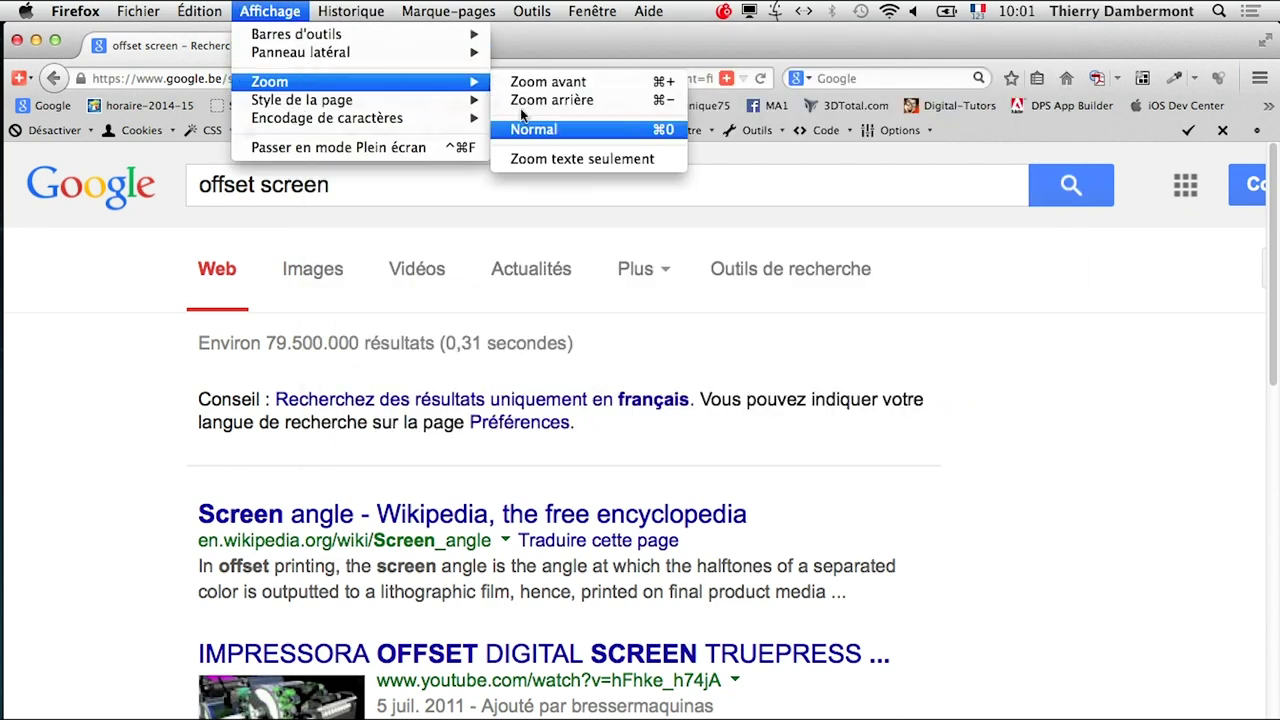
click(545, 130)
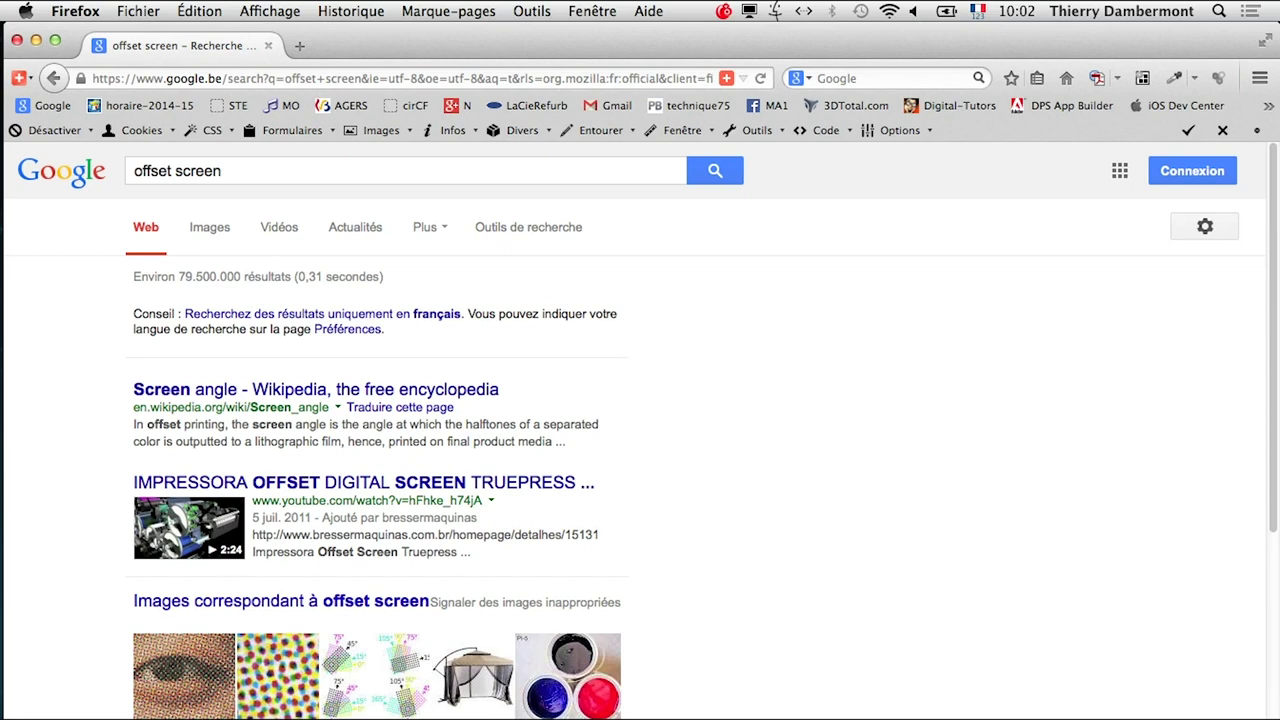
- Show image results for offset screen and open the halftone eye picture in a new tab
click(207, 227)
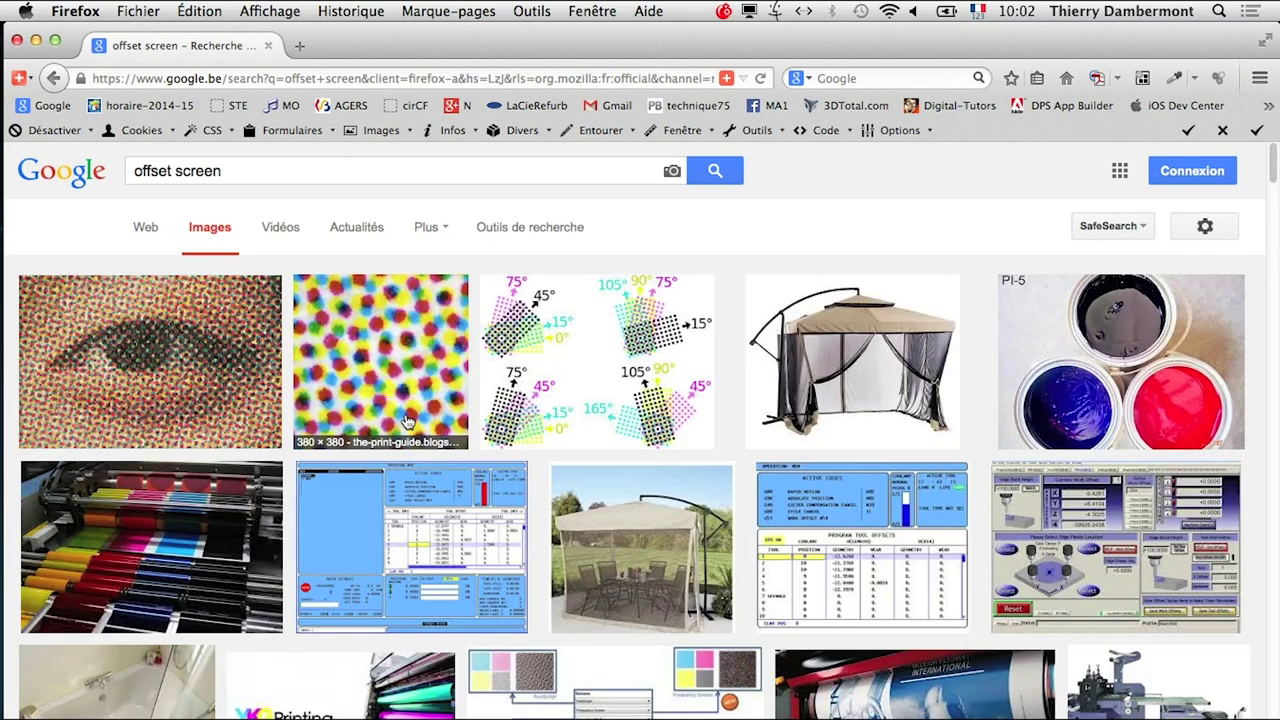
right_click(158, 347)
click(176, 355)
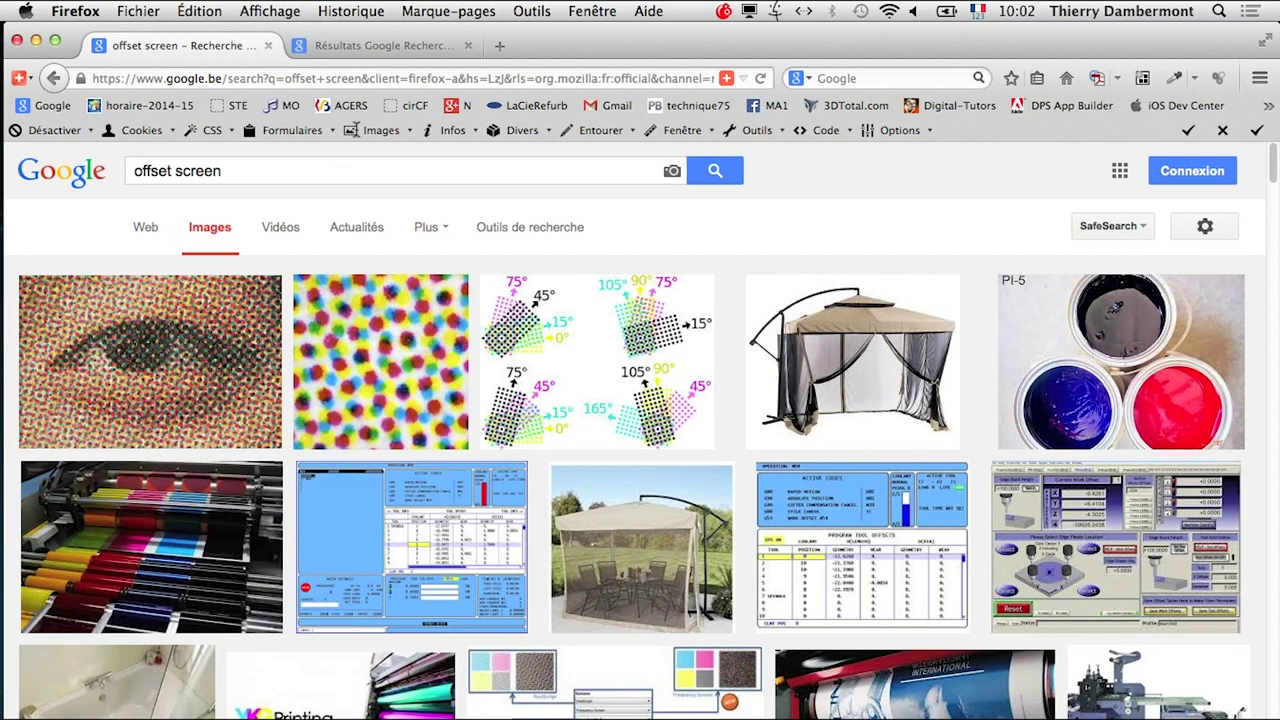
- View the halftone eye image full-size, zoom in twice, then go back to the results
click(380, 45)
click(1005, 485)
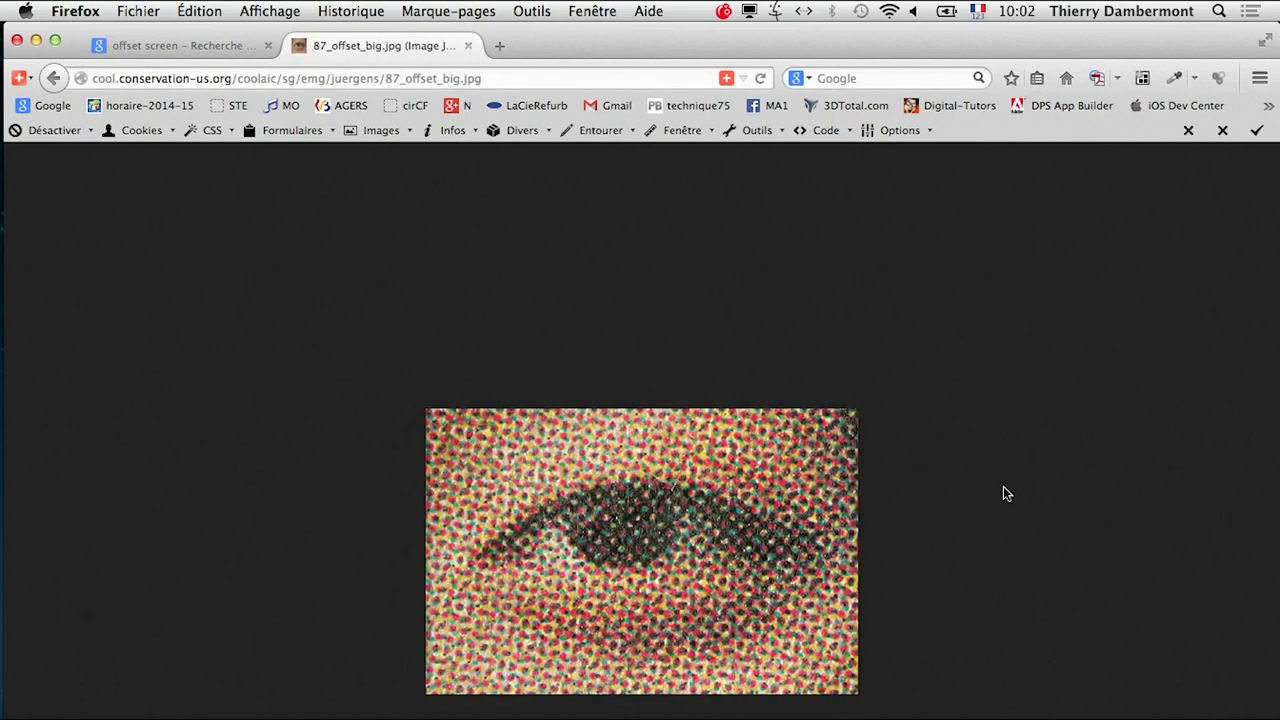
key(super+equal)
key(super+equal)
key(super+equal)
key(super+equal)
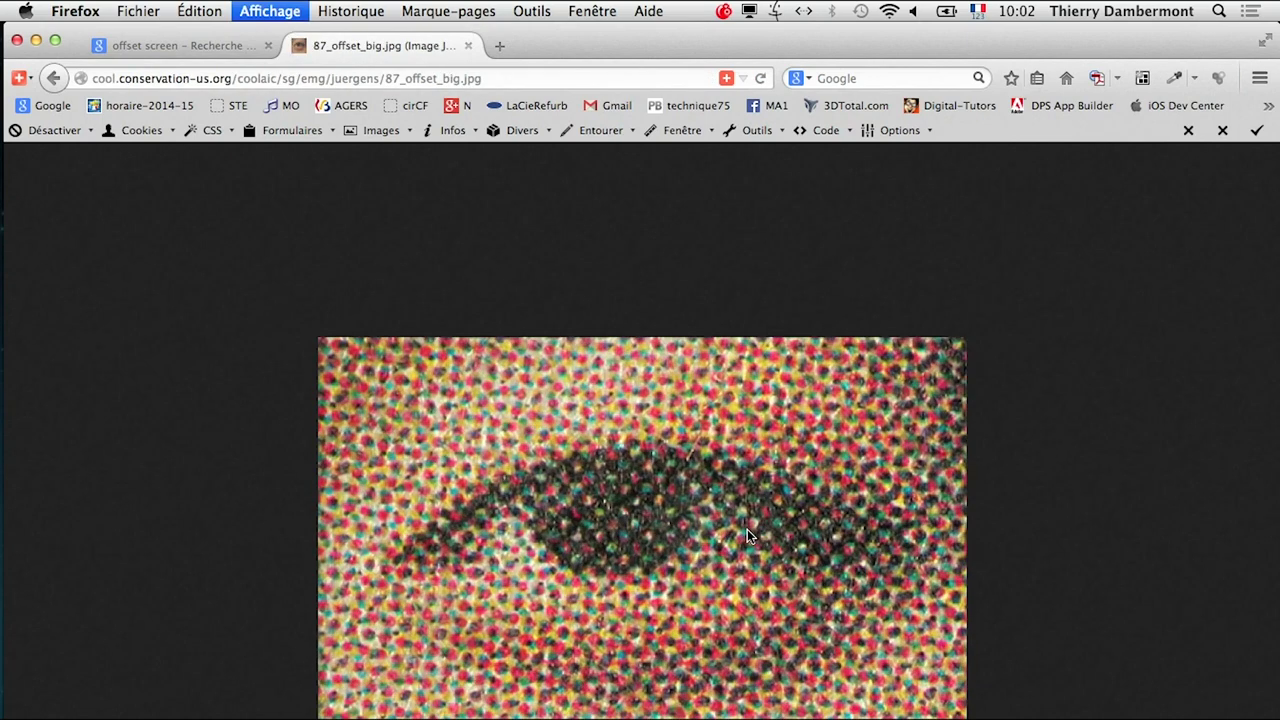
key(super+equal)
key(super+equal)
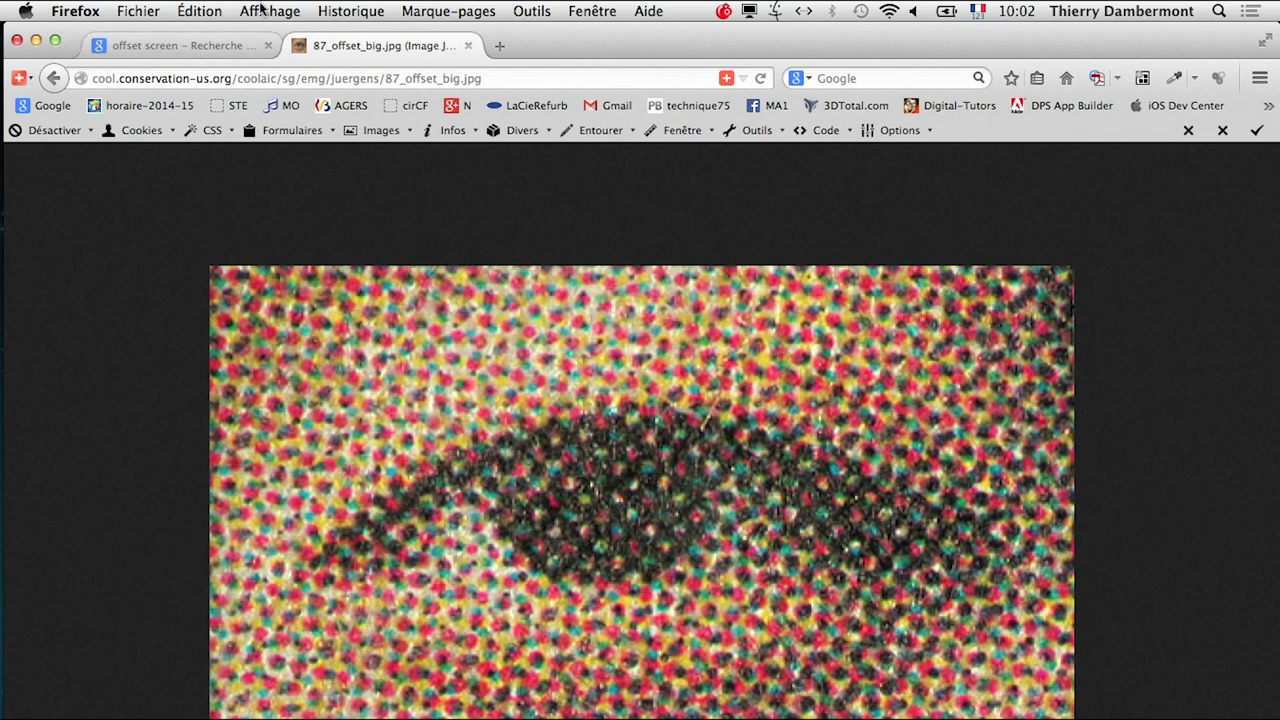
click(207, 46)
mouse_move(597, 360)
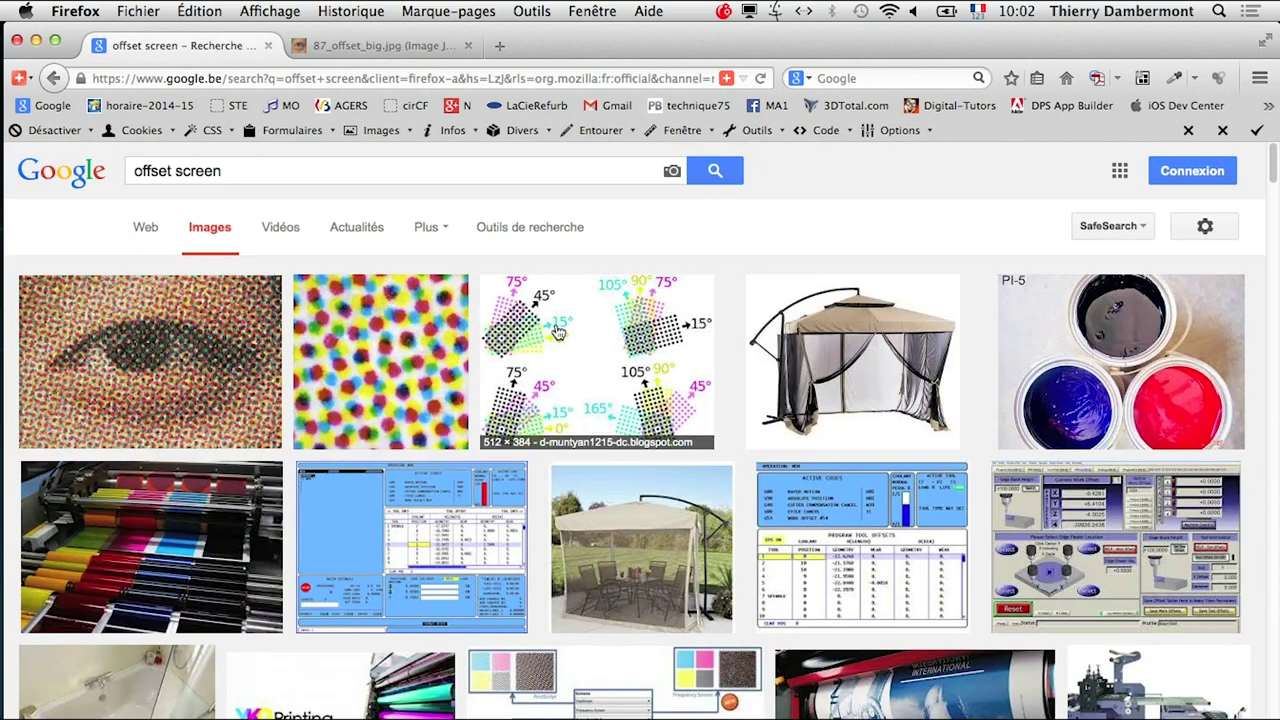
- Open Offset+dots.jpg, the CMYK halftone dots close-up, full-size in a new tab and zoom in
right_click(393, 356)
click(416, 363)
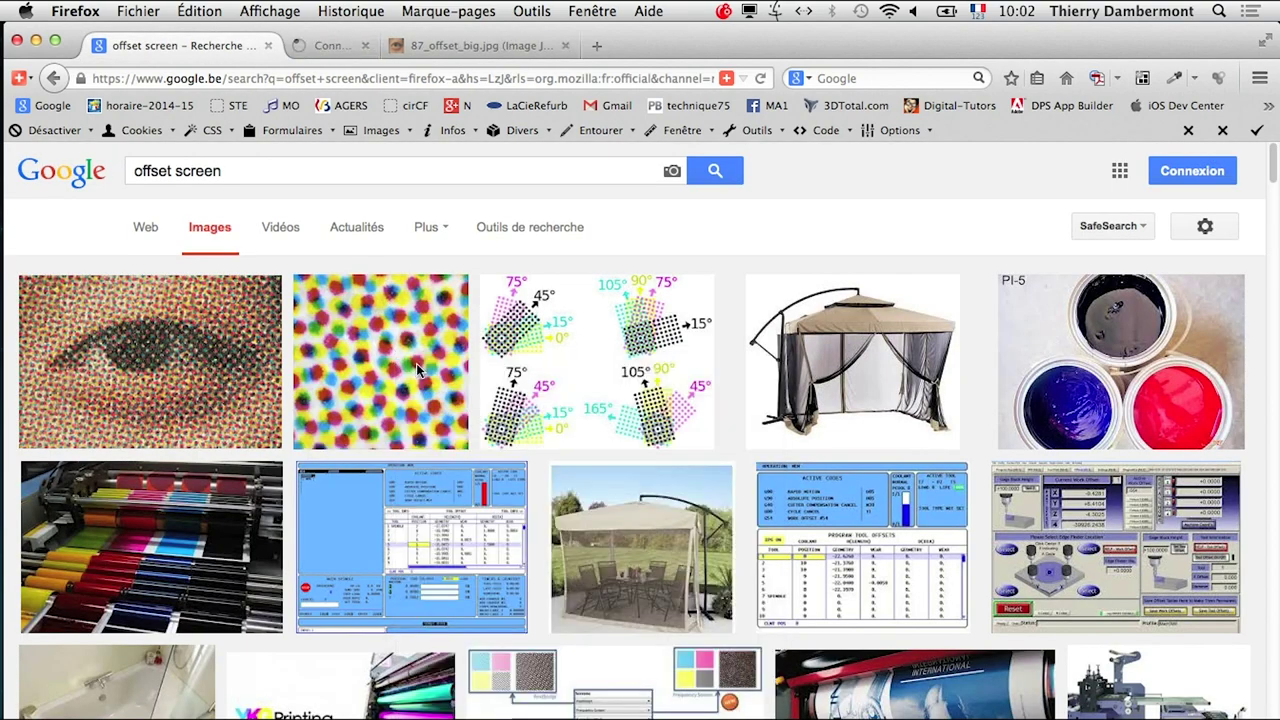
click(351, 60)
click(1059, 490)
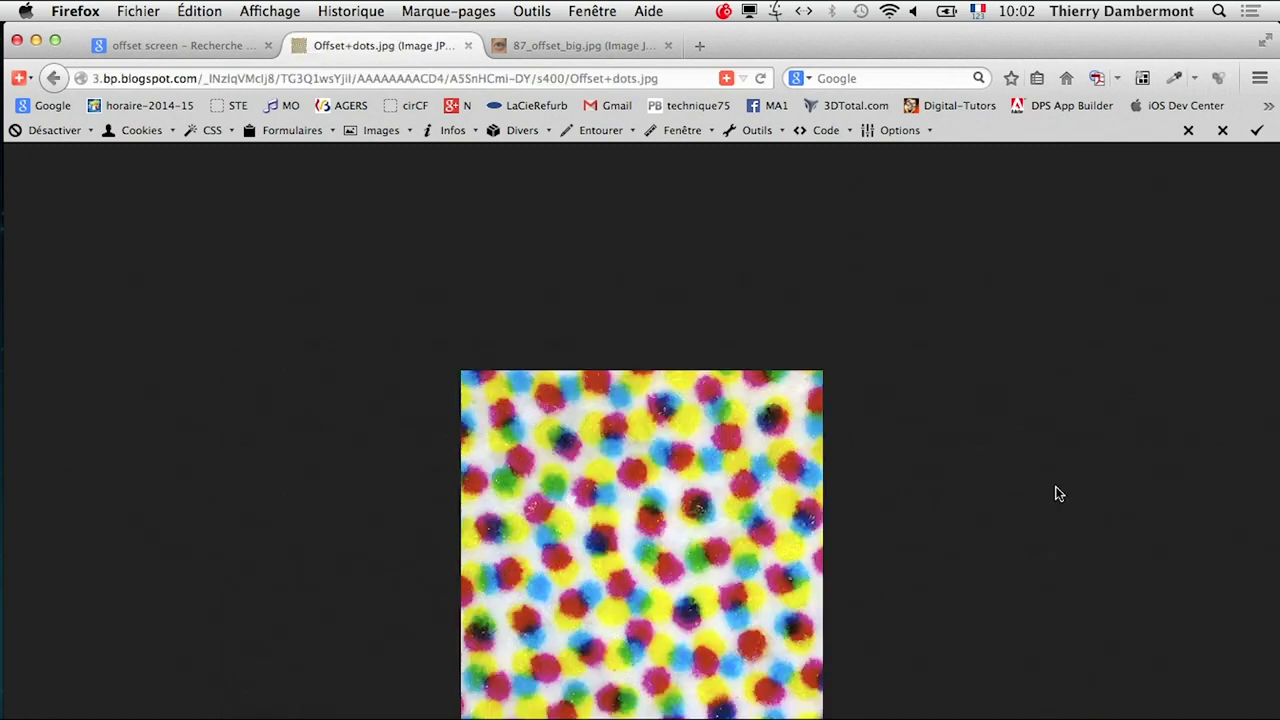
key(super+plus)
key(super+plus)
key(super+plus)
key(super+plus)
key(super+plus)
key(super+plus)
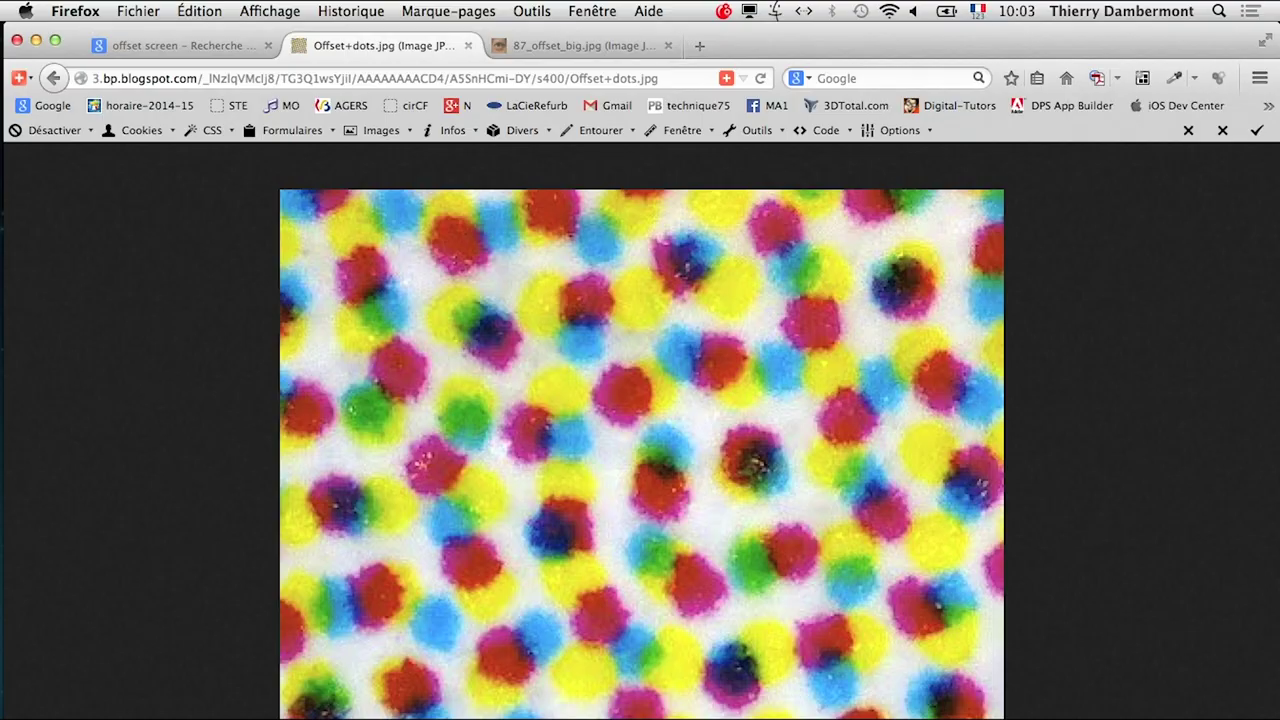
- From the offset screen results, reopen 87_offset_big.jpg full-size in a new tab and zoom in
click(180, 45)
scroll(628, 375, down, 5)
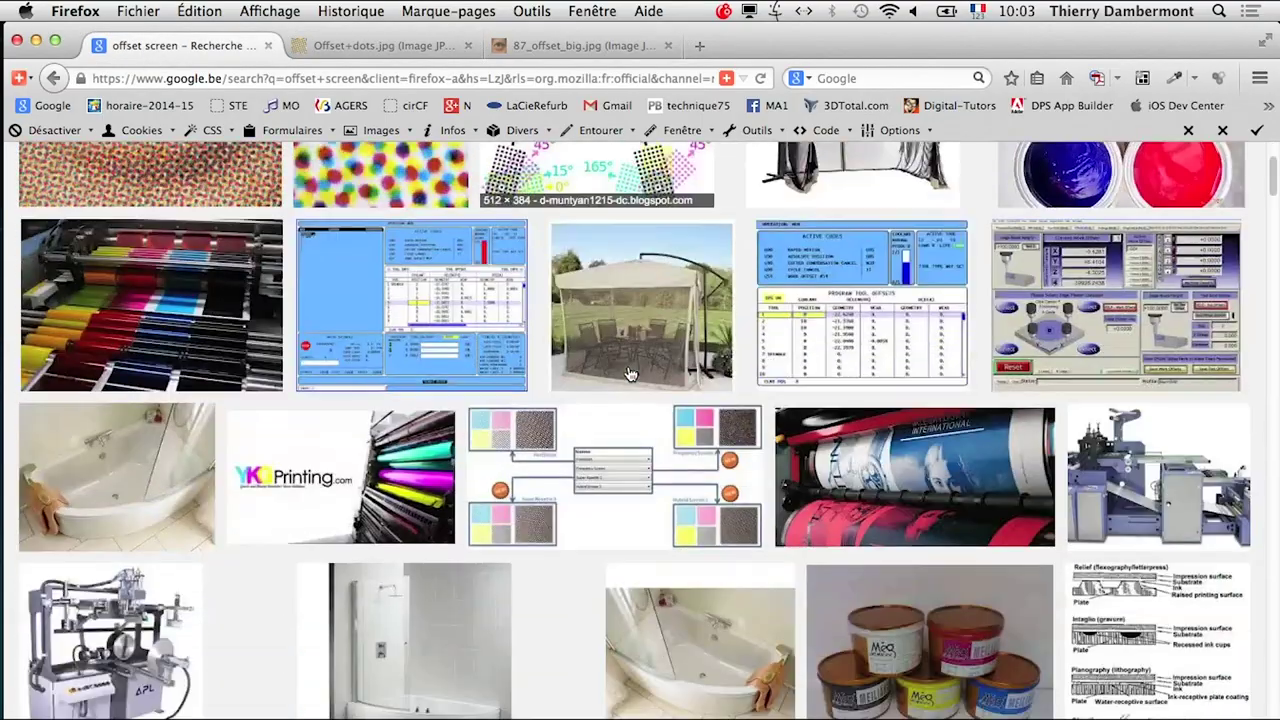
scroll(628, 375, down, 5)
scroll(628, 375, down, 5)
scroll(628, 375, down, 5)
scroll(628, 378, down, 5)
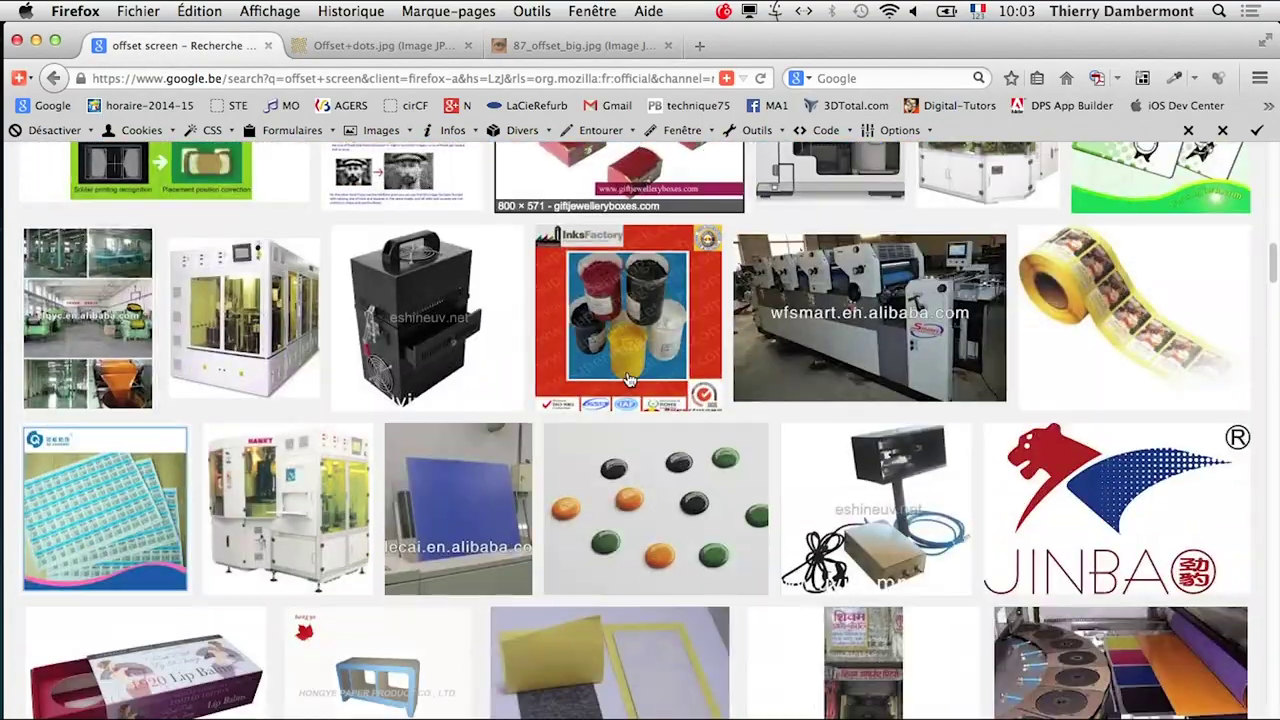
scroll(628, 378, down, 1)
scroll(628, 378, down, 5)
scroll(630, 380, down, 5)
scroll(636, 383, up, 15)
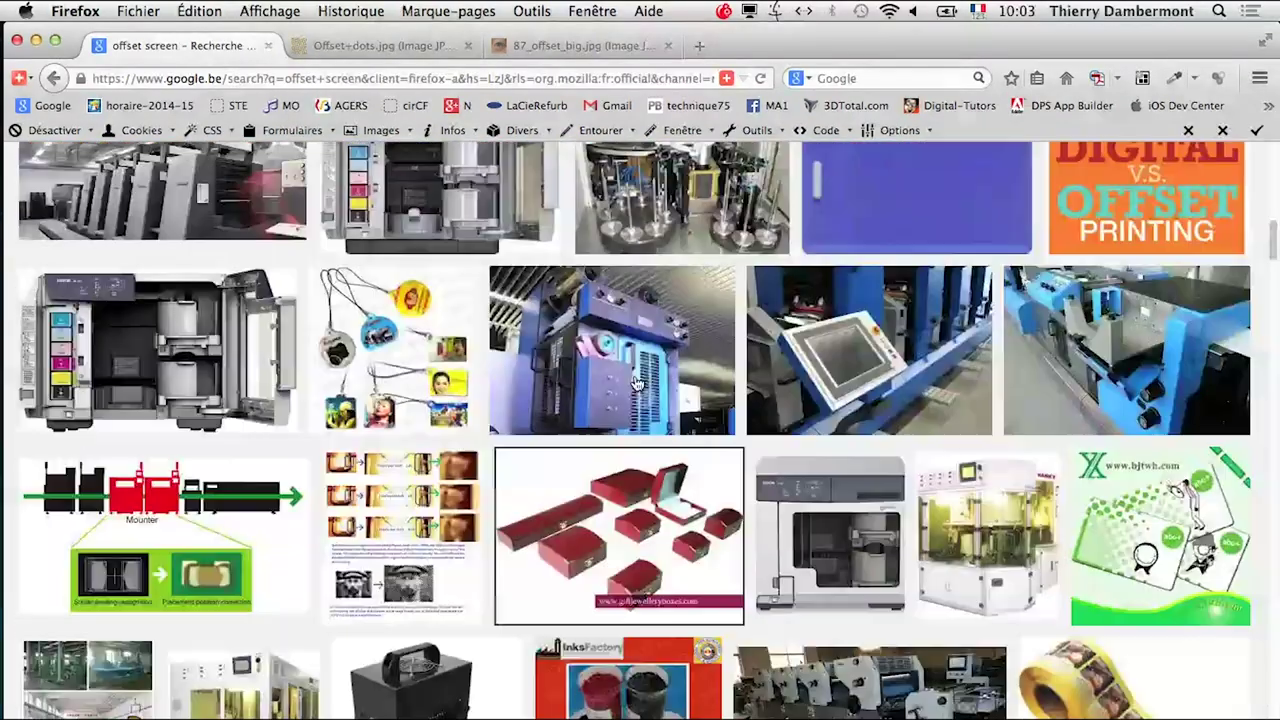
scroll(636, 383, up, 10)
right_click(162, 333)
click(197, 343)
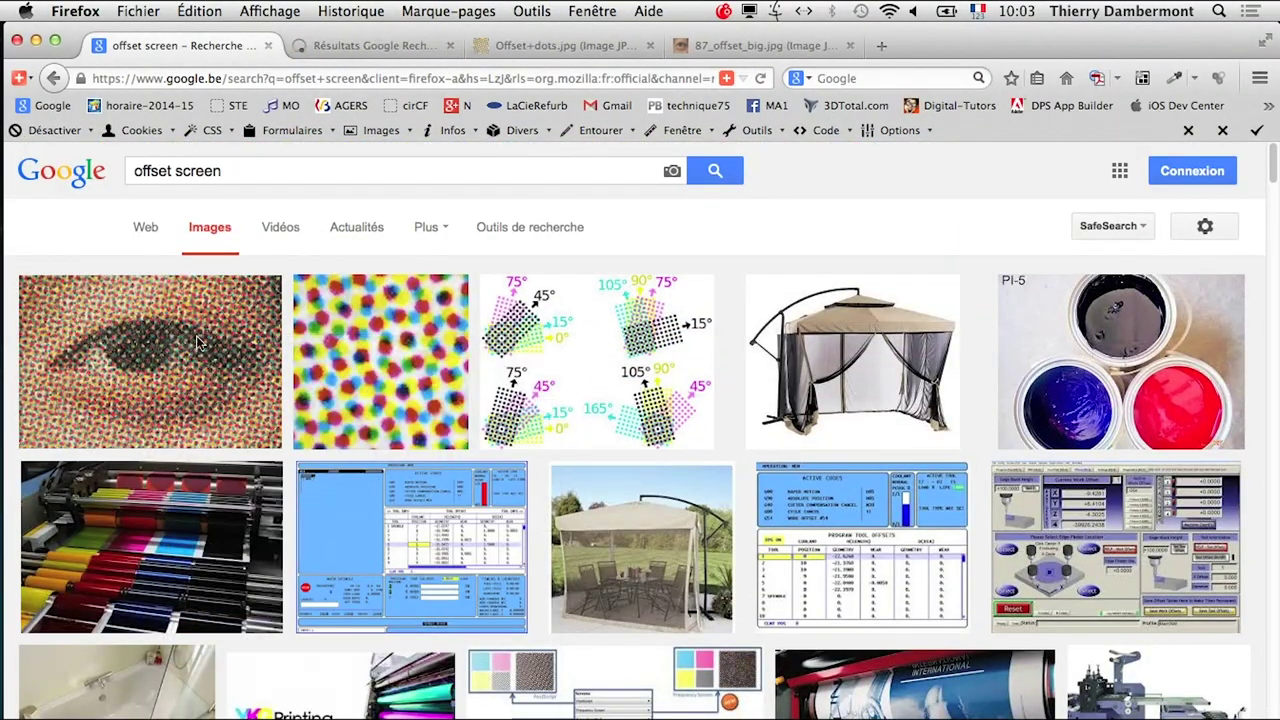
click(361, 48)
click(1044, 485)
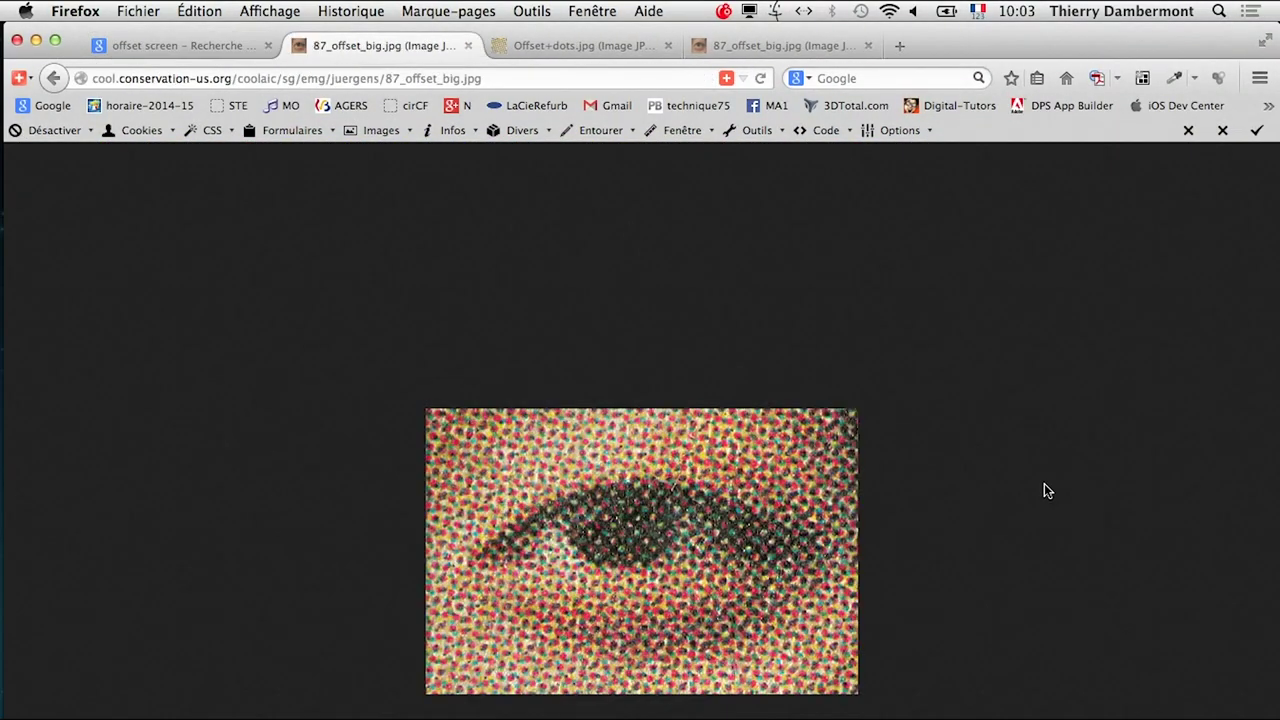
key(super+plus)
key(super+plus)
key(super+plus)
key(super+plus)
key(super+plus)
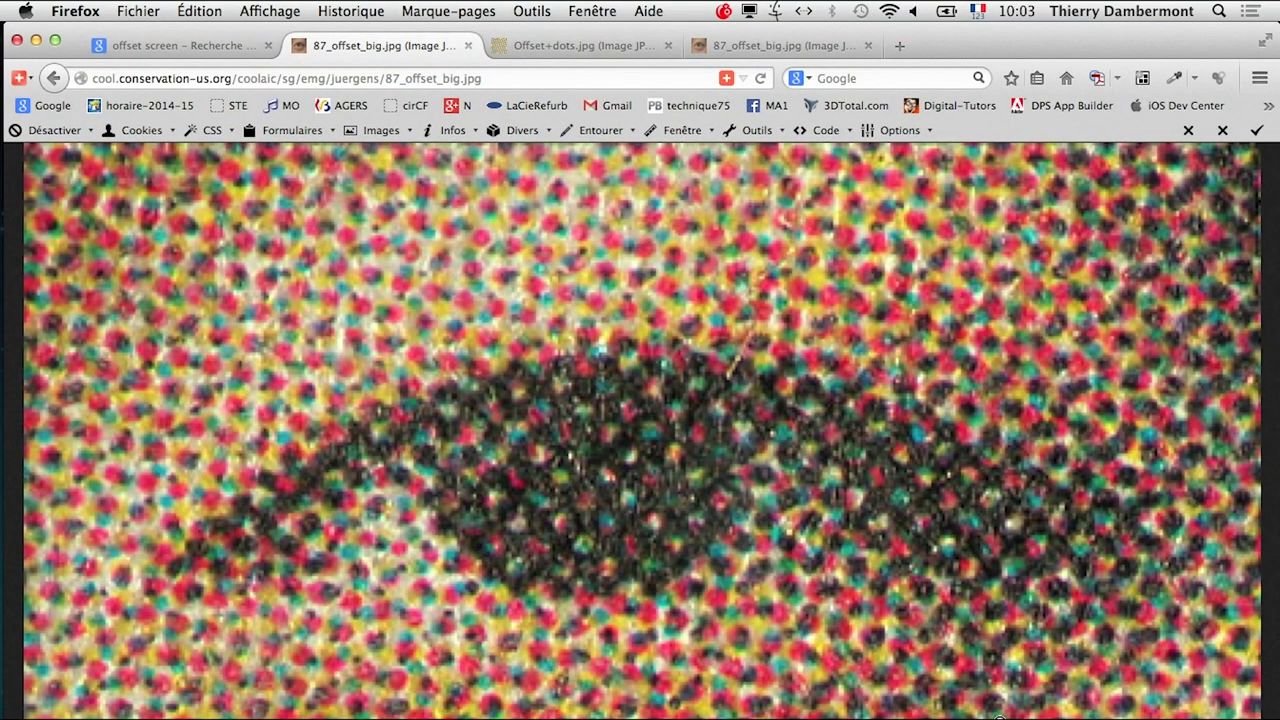
- Open a new regular browser window, after briefly opening and closing a private window
click(138, 11)
click(150, 66)
click(17, 40)
click(138, 11)
click(150, 52)
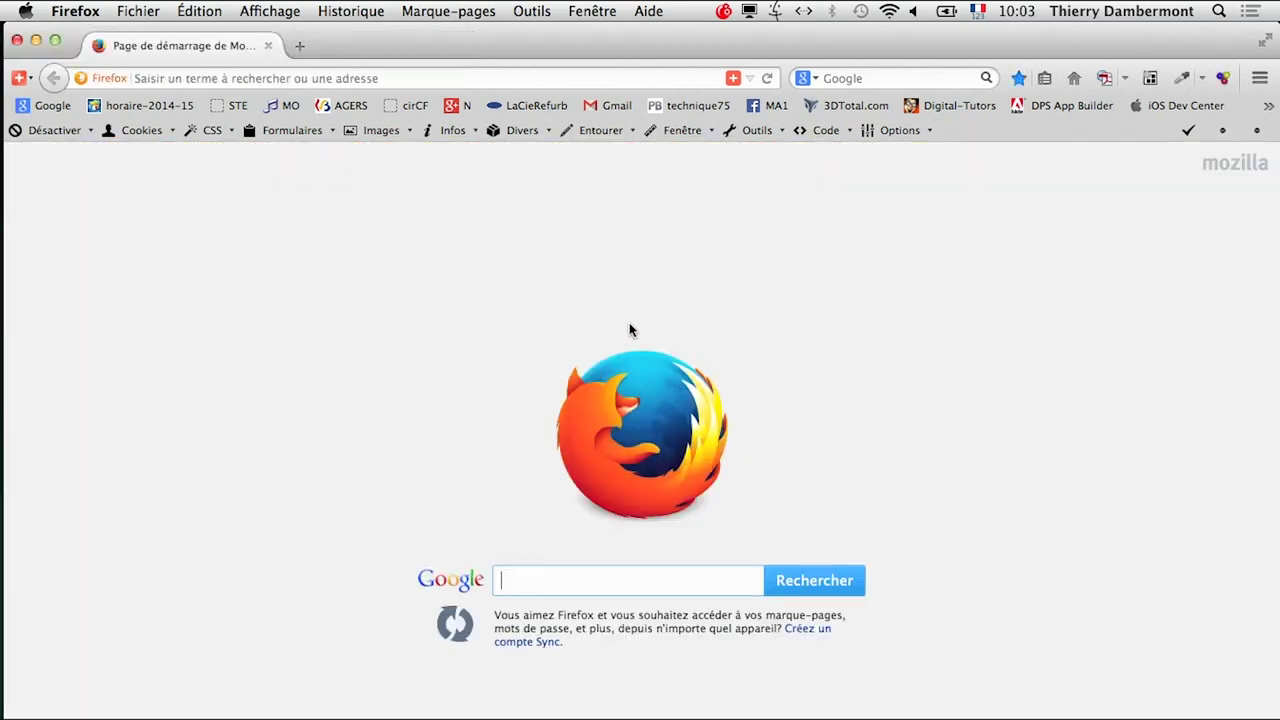
- Search Google for RIP from the Firefox start page
click(528, 580)
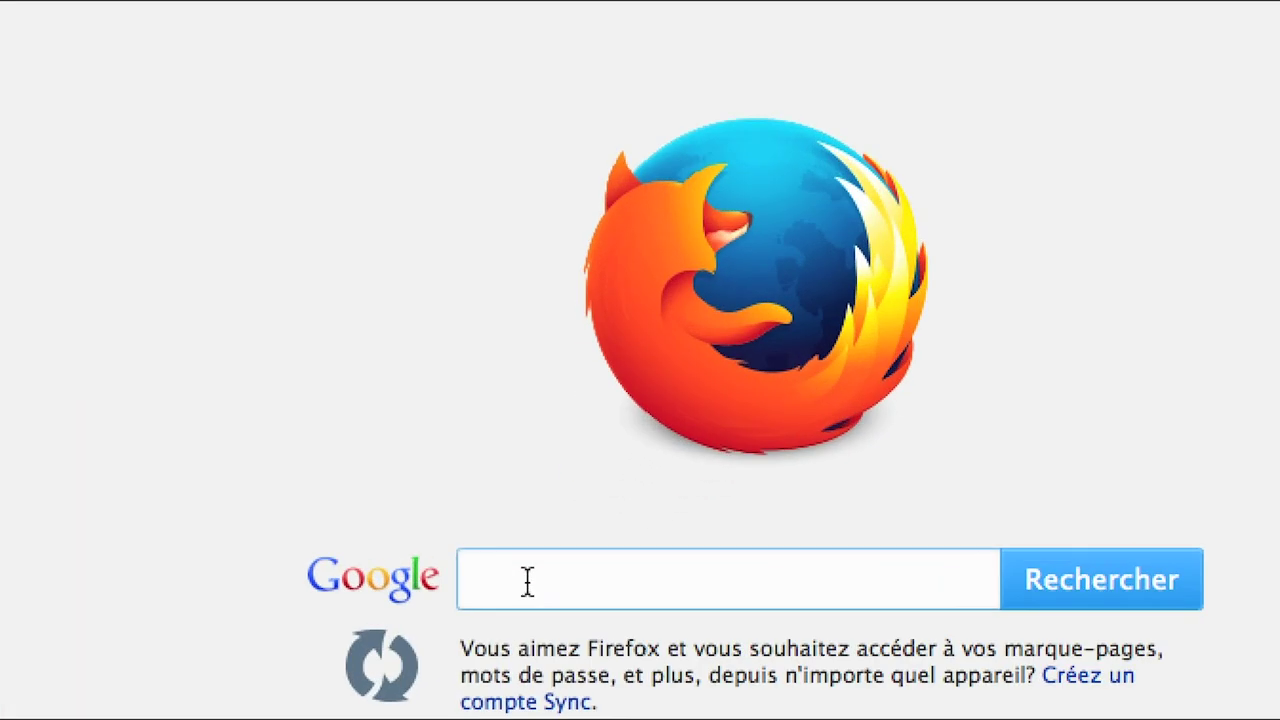
text(RIP)
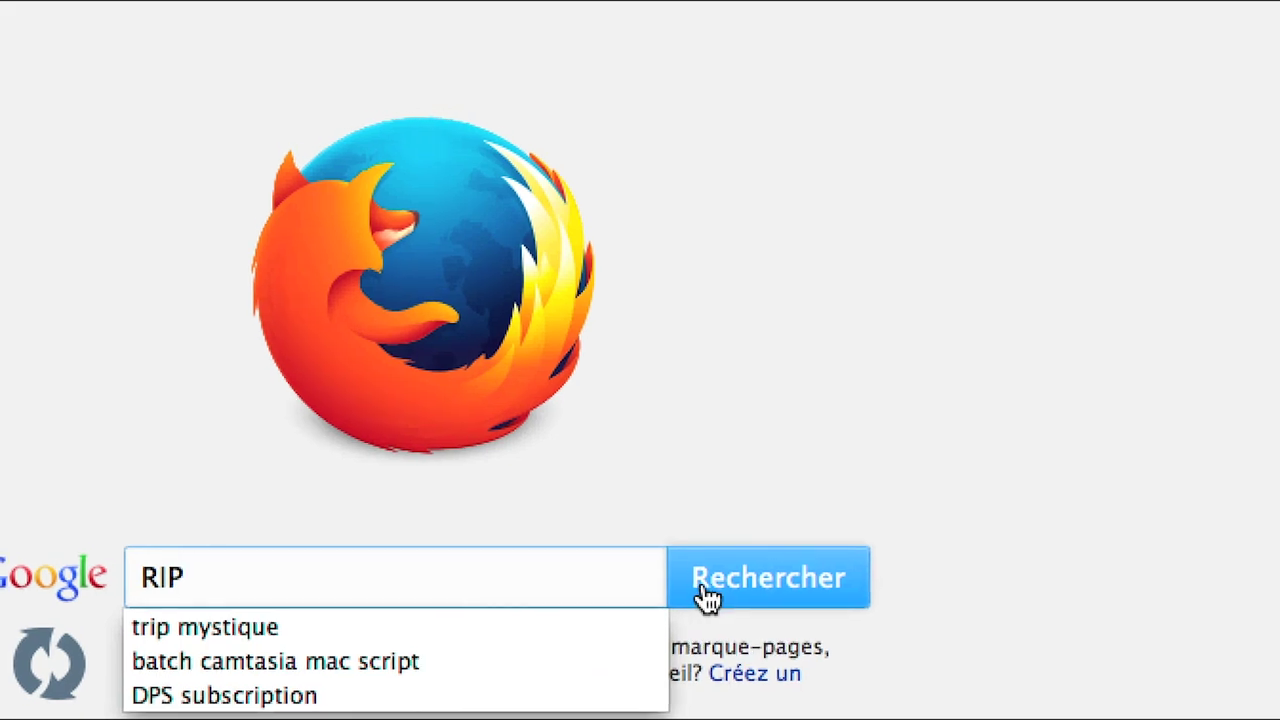
click(707, 592)
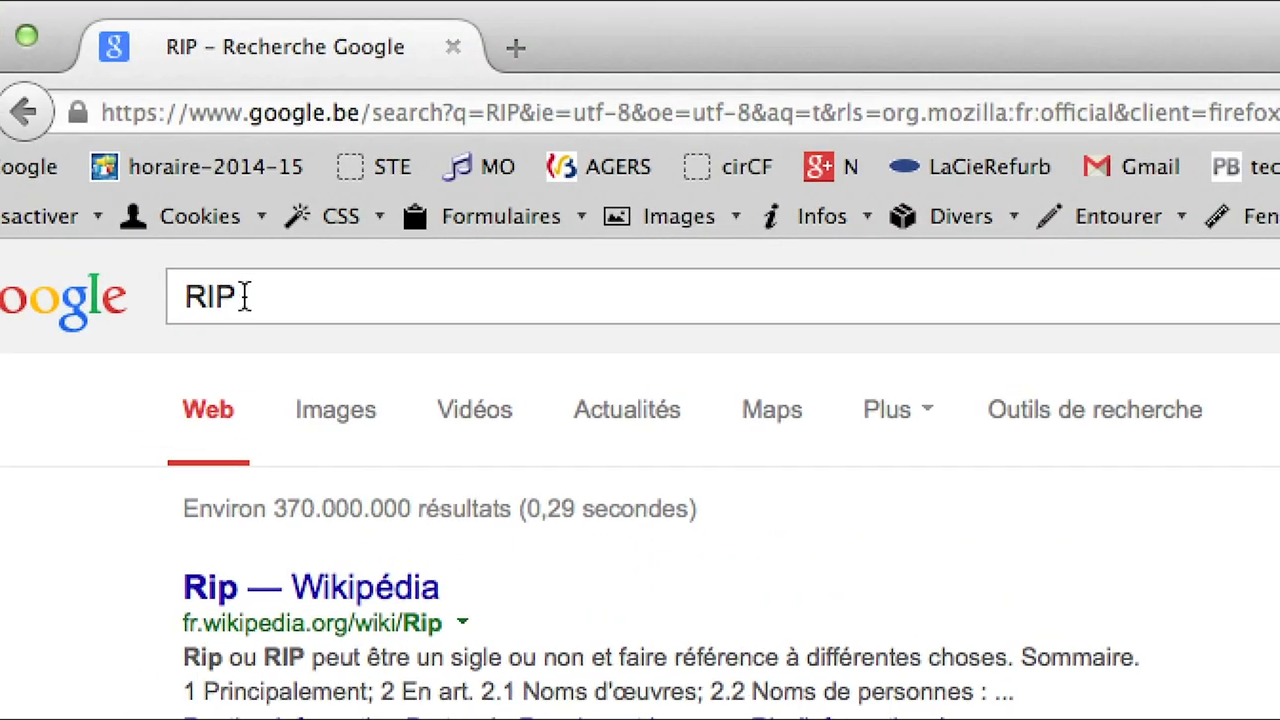
- Replace the query with 'Raster Image Processor' and run that search
double_click(217, 295)
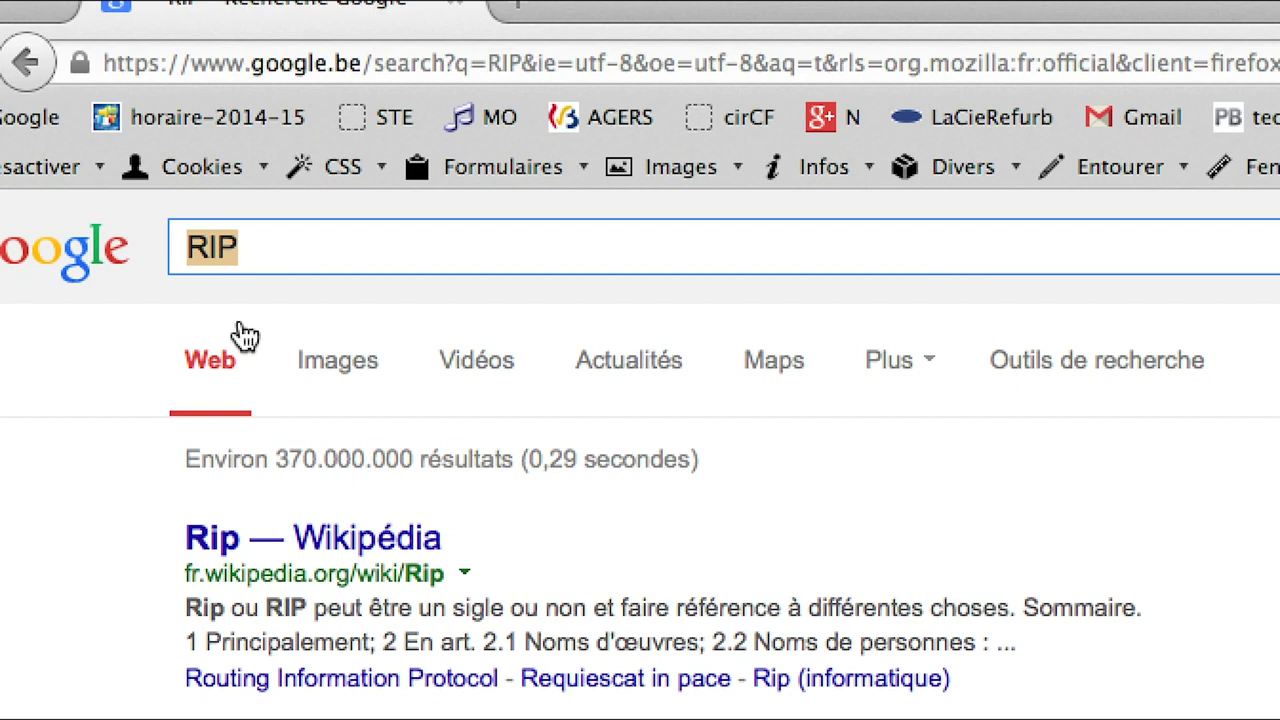
text(Raster Im)
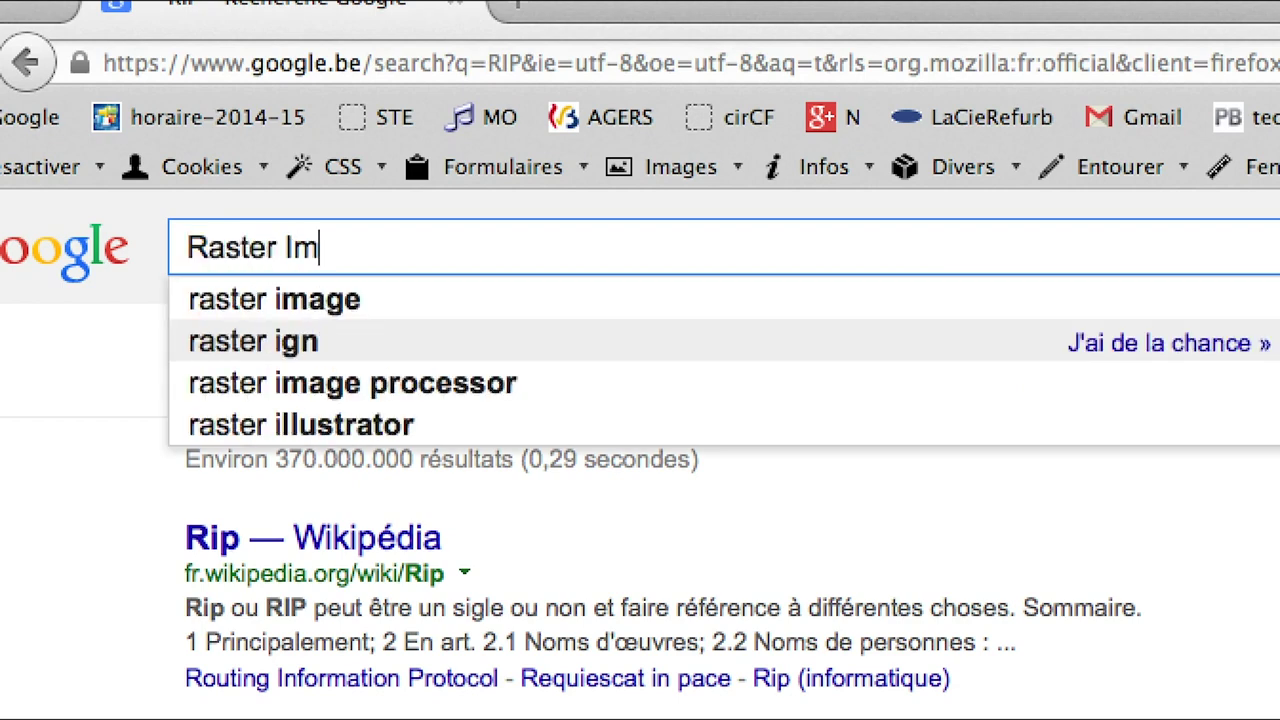
text(age Processo)
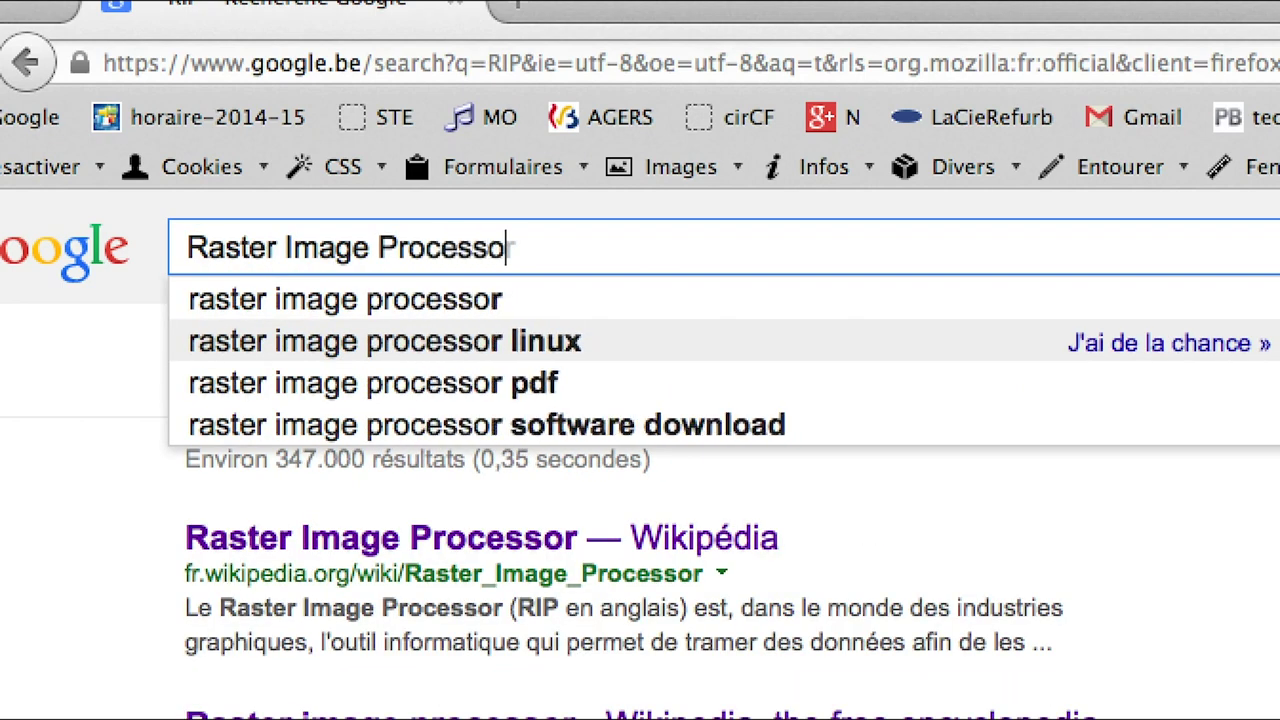
text(r)
key(Return)
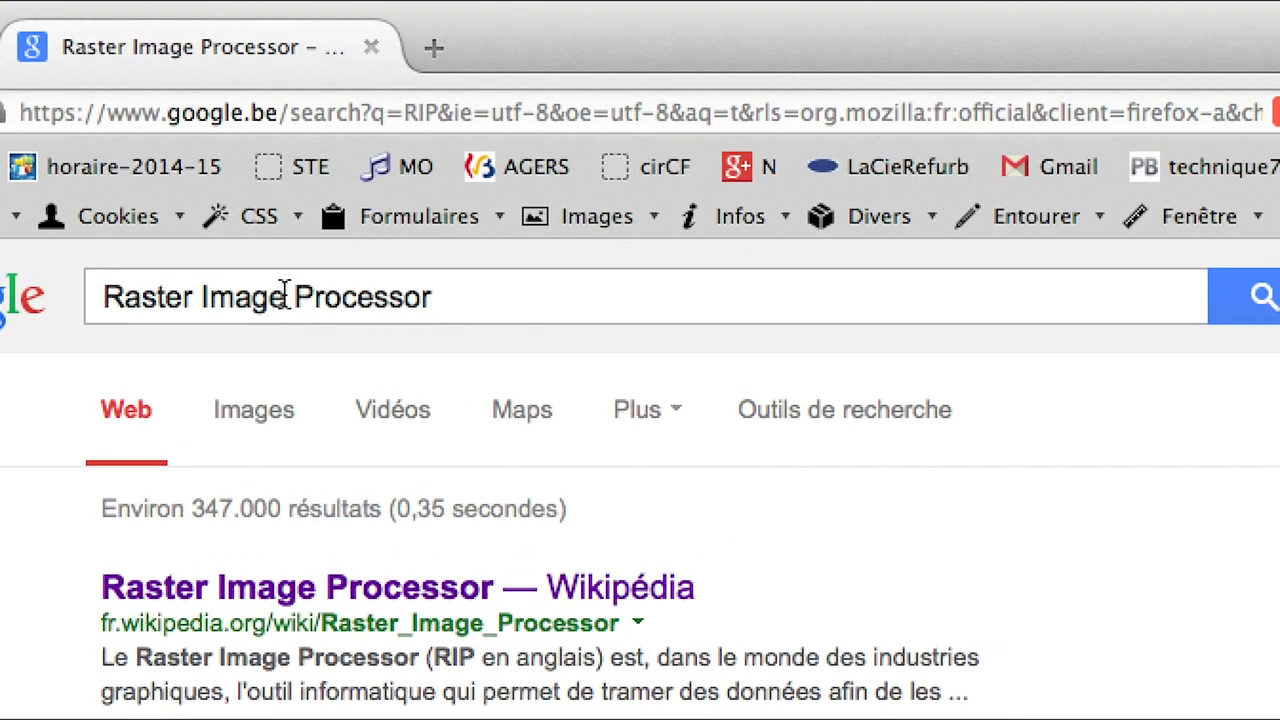
drag(284, 296, 70, 302)
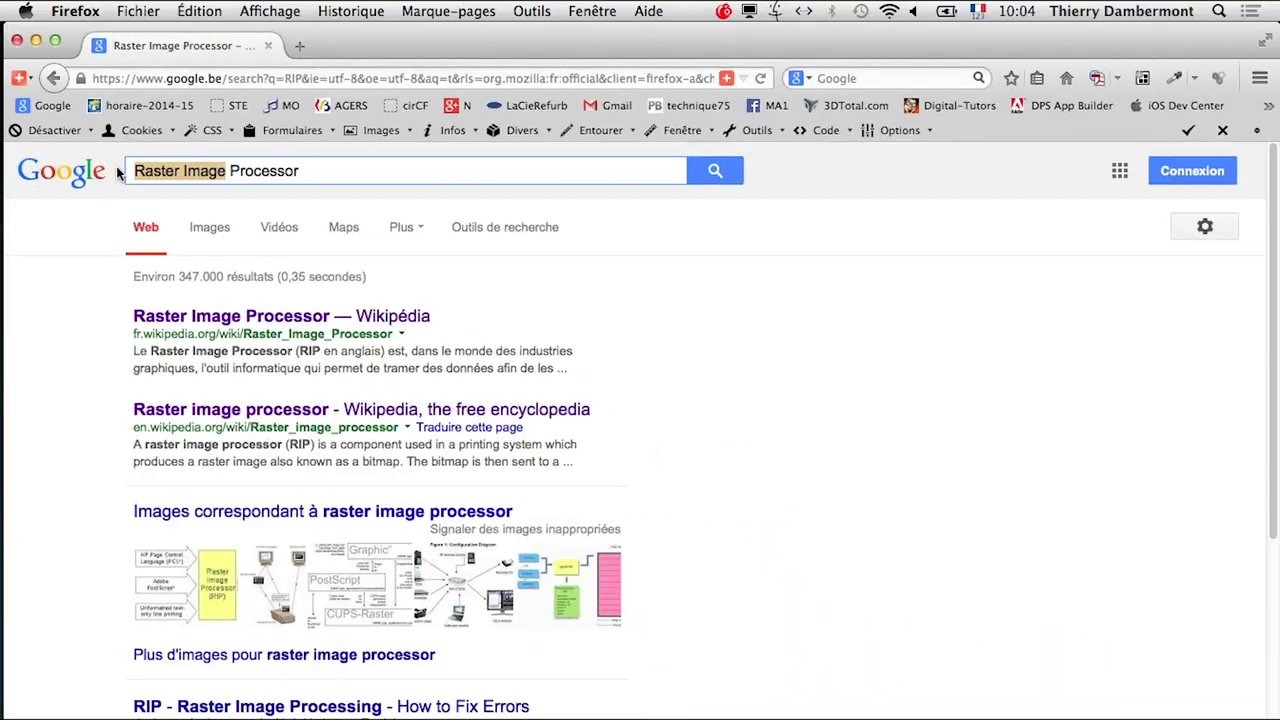
key(super+Tab)
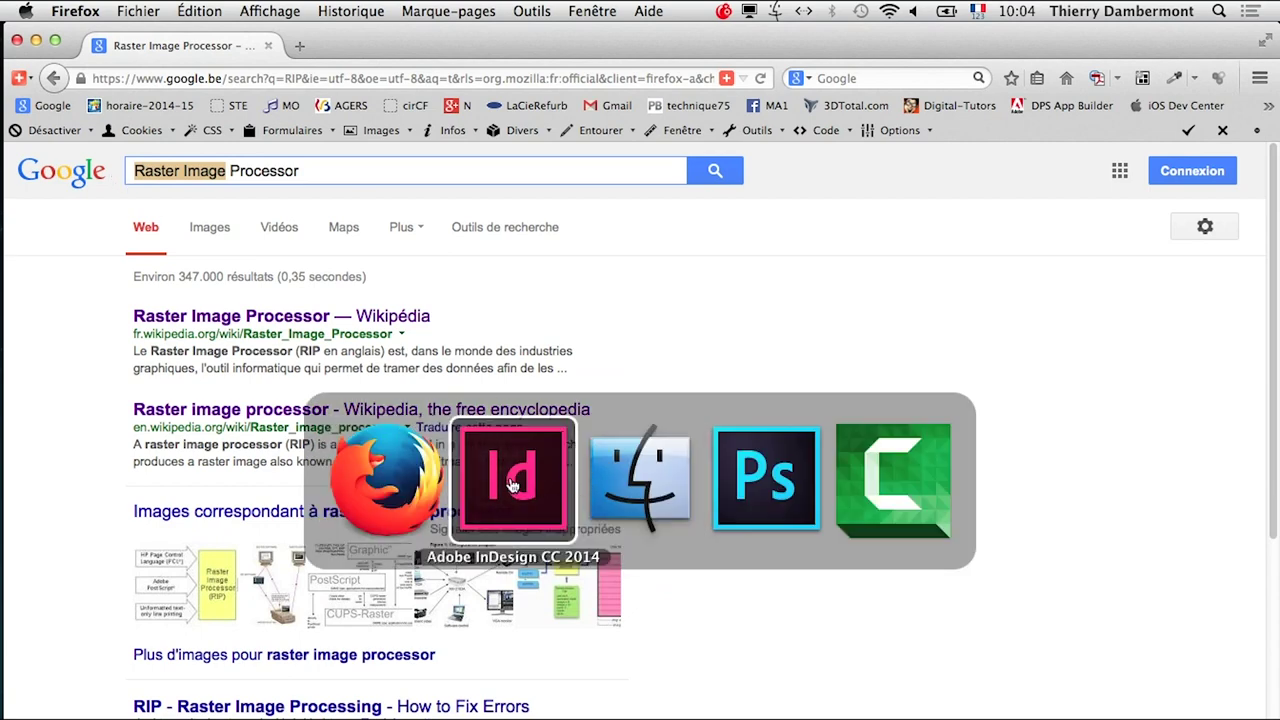
- Zoom bald_eagle.png around the eagle's eye to 3200% so square pixels show
click(745, 491)
drag(464, 533, 461, 594)
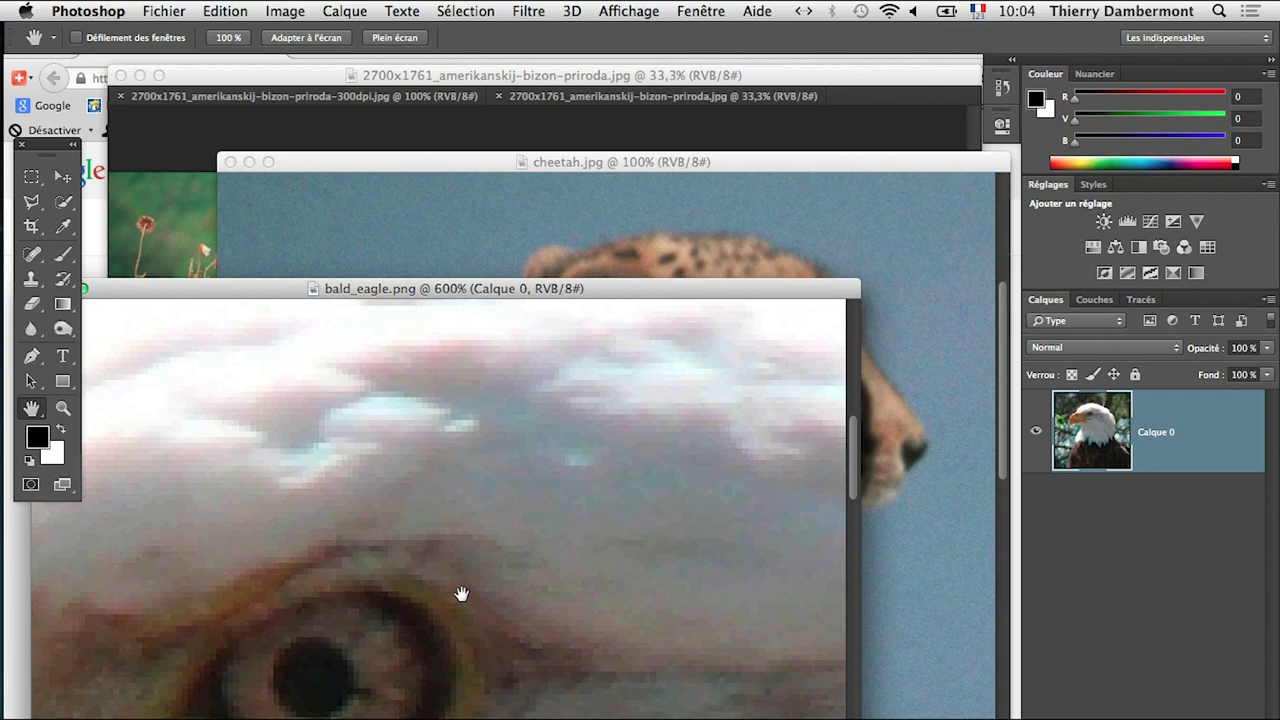
super+click(362, 711)
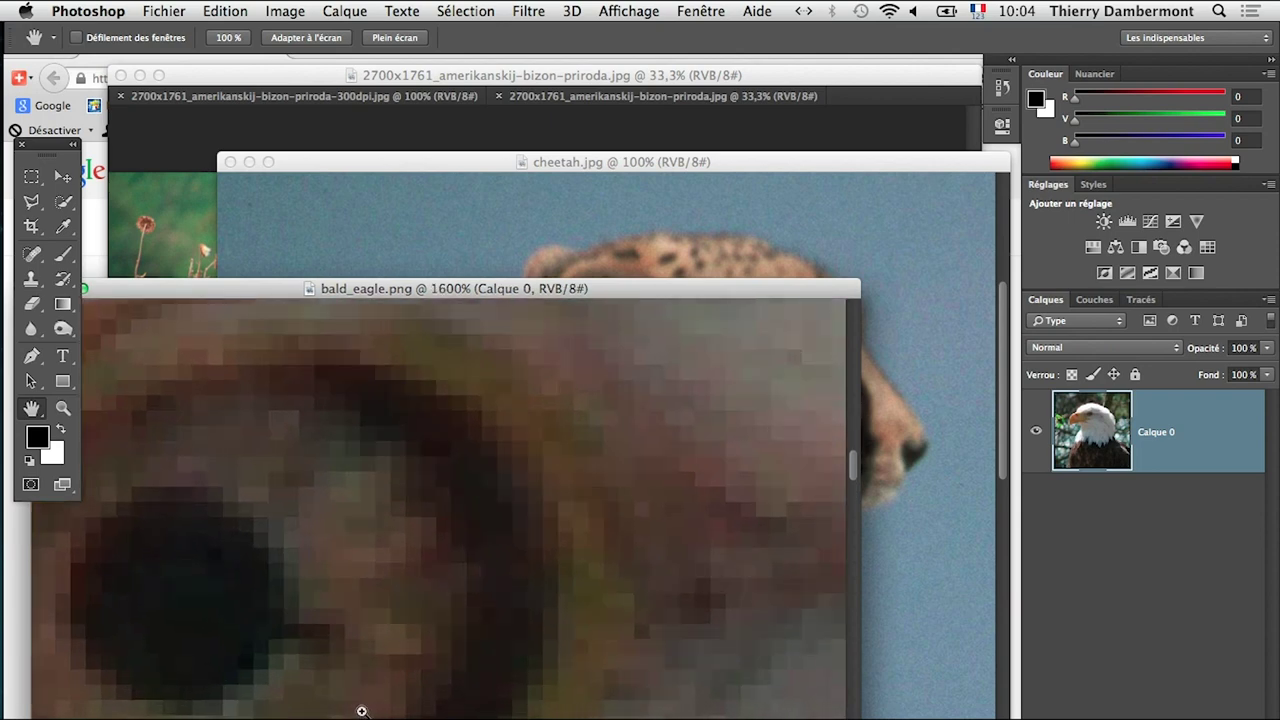
super+click(362, 711)
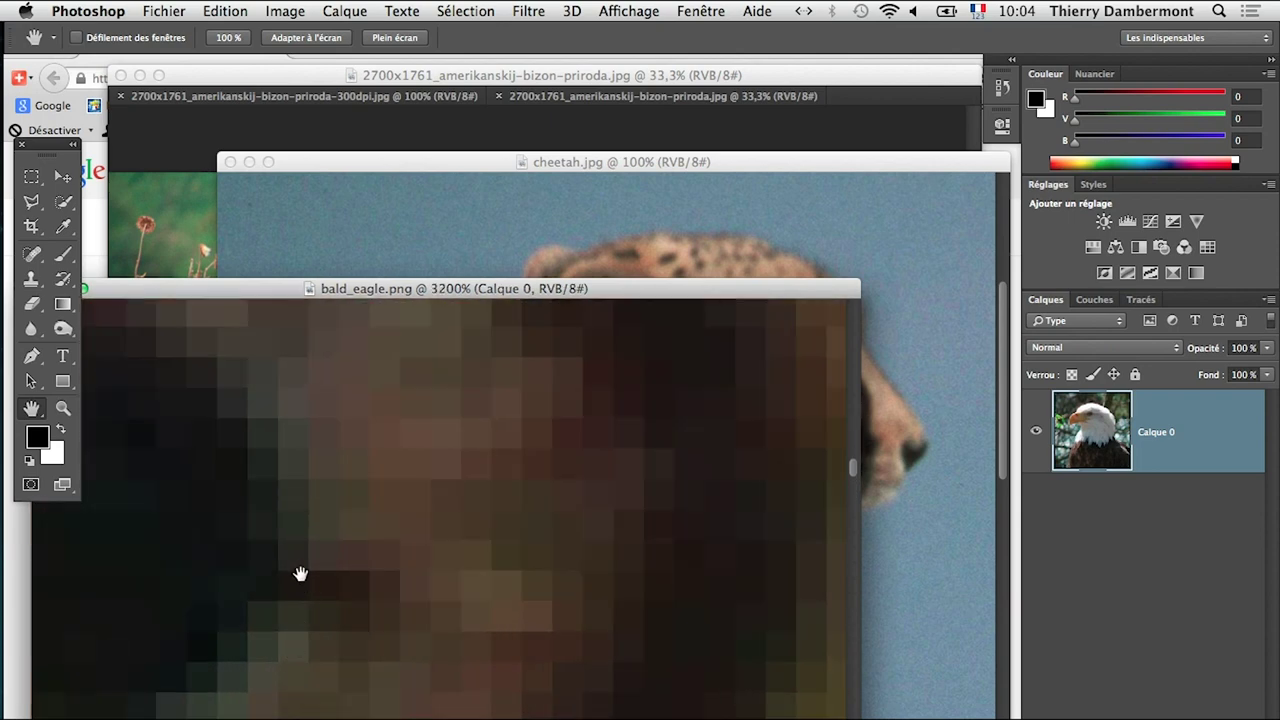
- Switch back to Firefox and open a new window on the Mozilla start page
key(super+Tab)
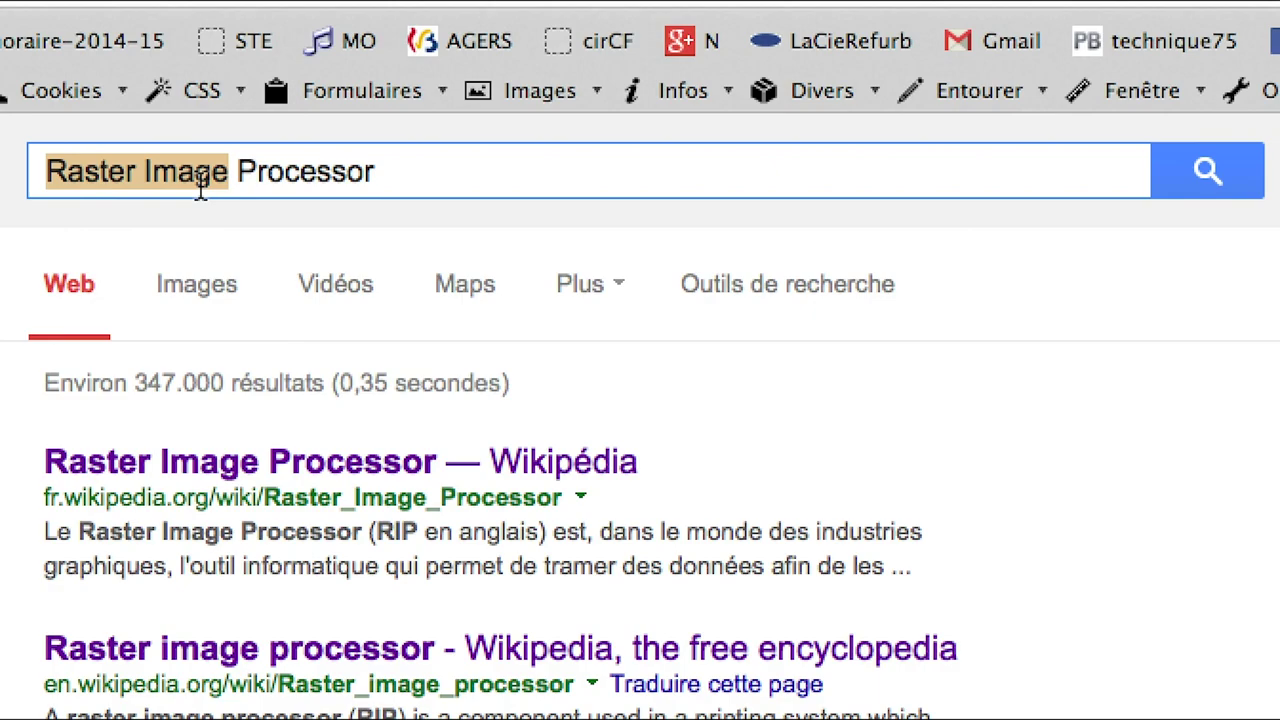
click(207, 178)
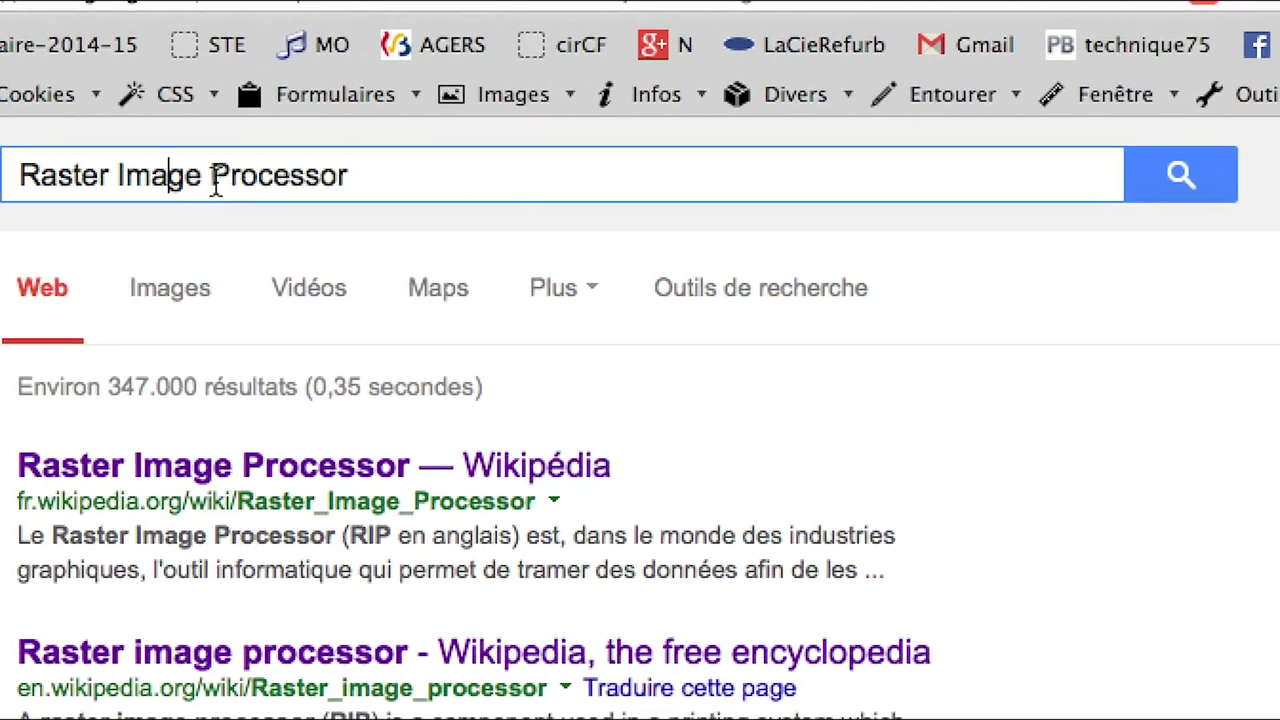
drag(209, 178, 22, 178)
click(225, 178)
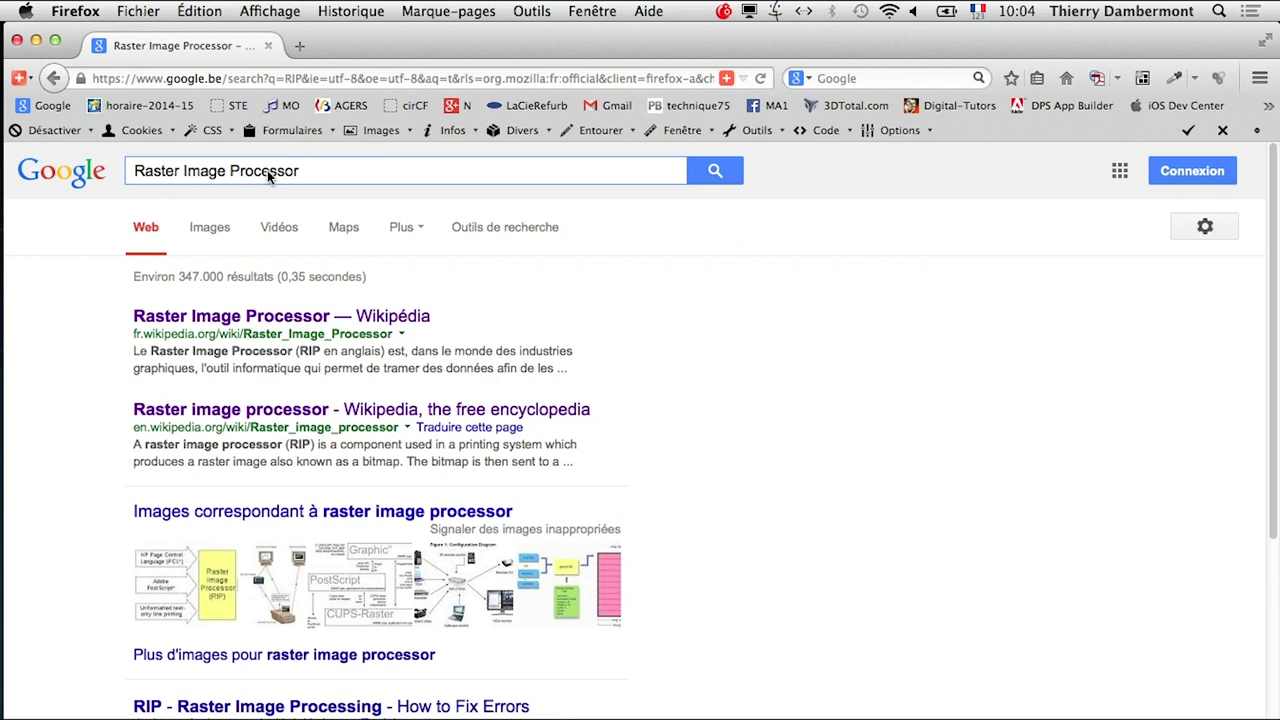
click(138, 11)
click(175, 49)
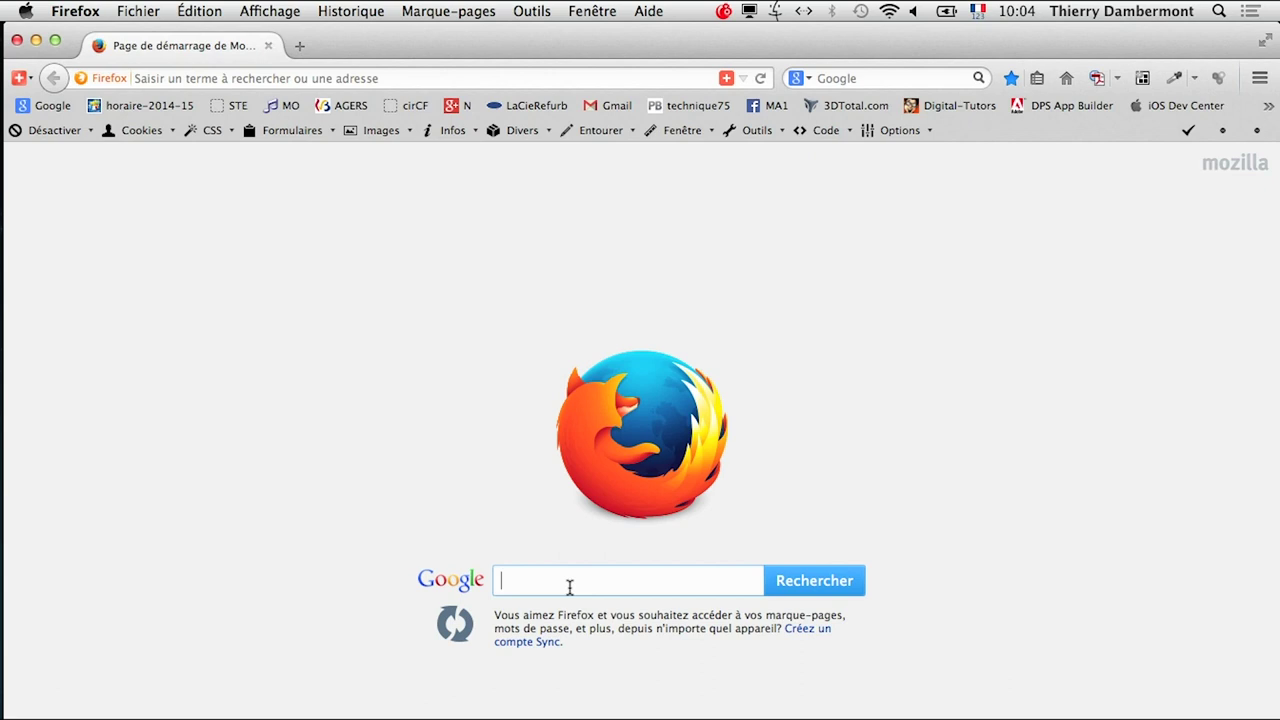
- Run a Google image search for 'offset rip'
text(offse)
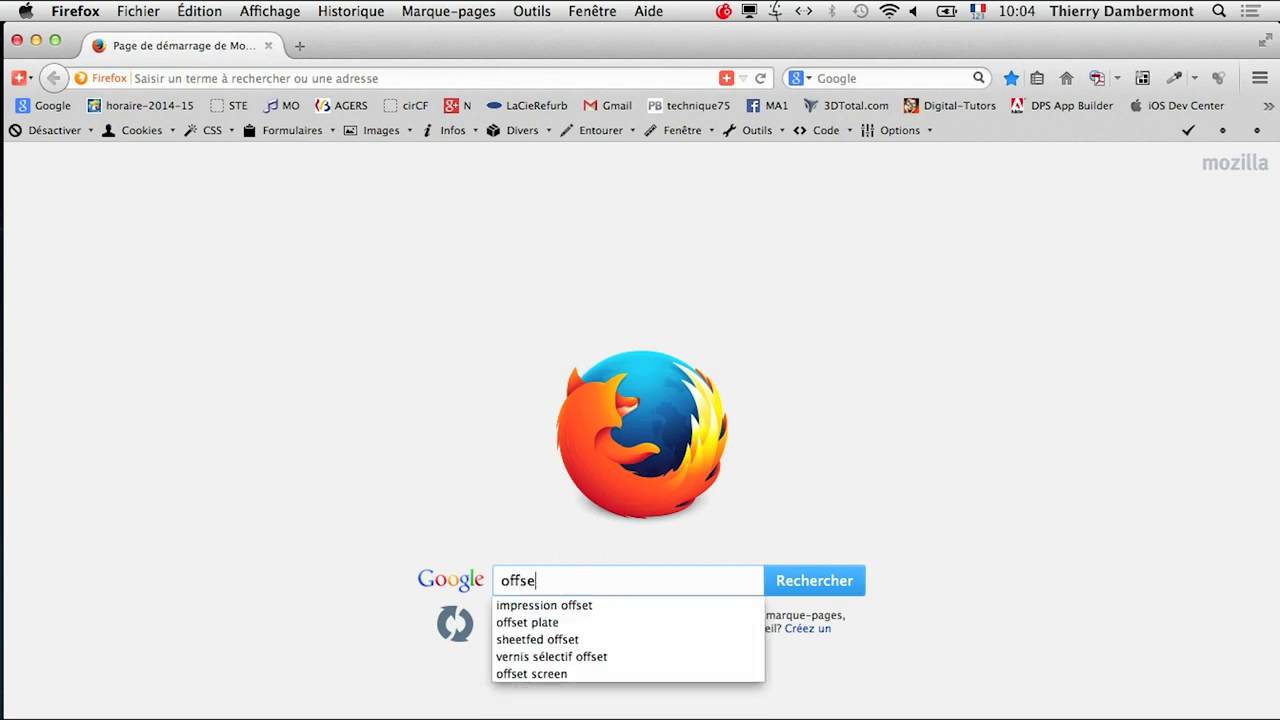
text(t rip)
key(Return)
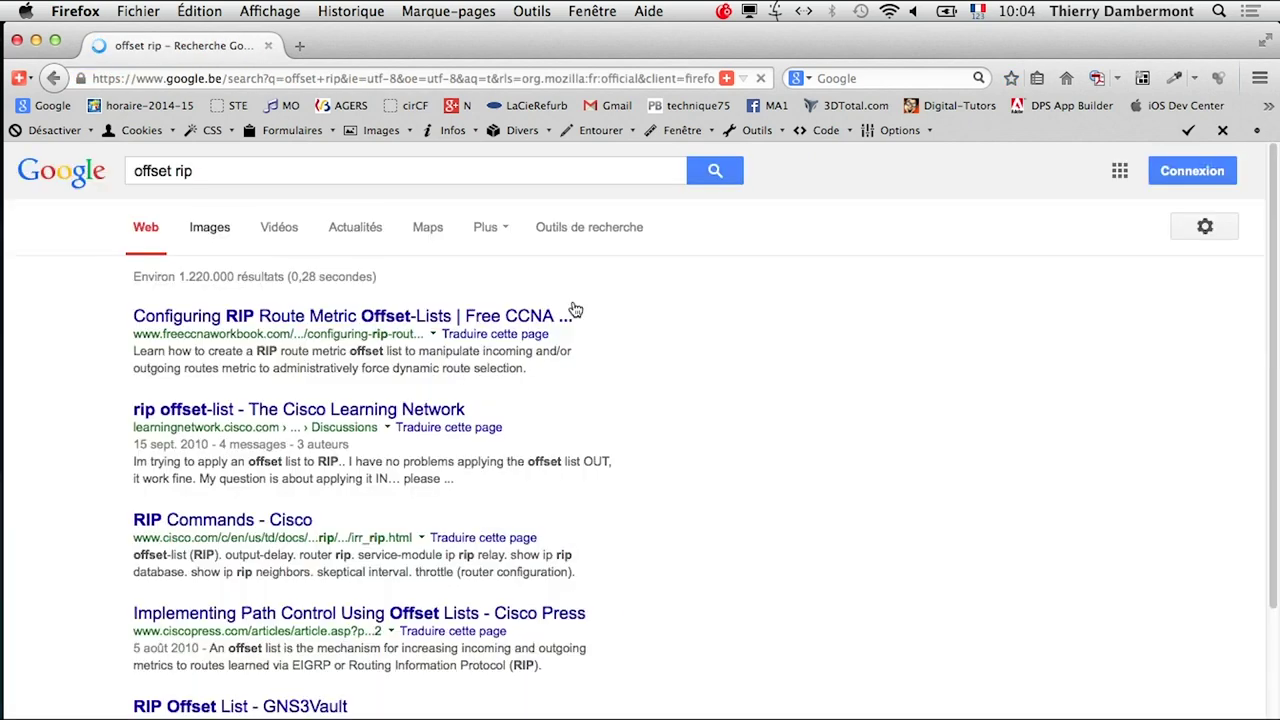
click(211, 230)
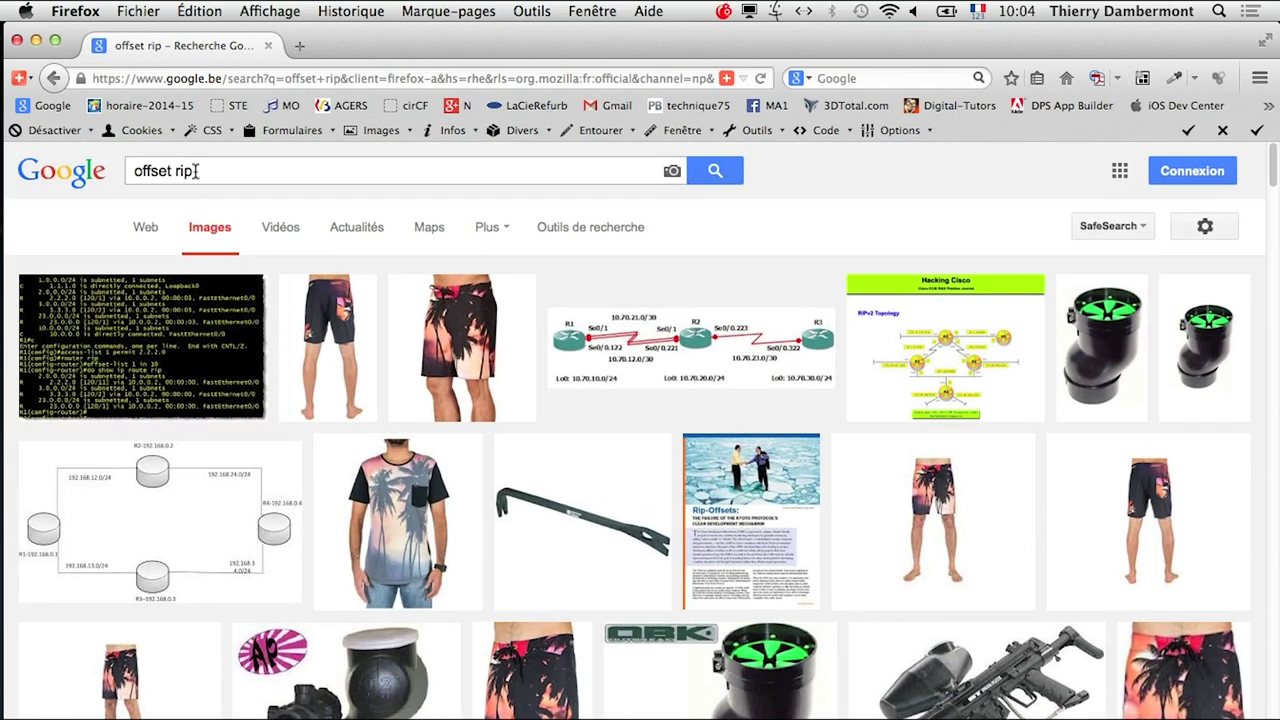
- Change the query to 'rip computer' and show its image results
drag(194, 171, 103, 153)
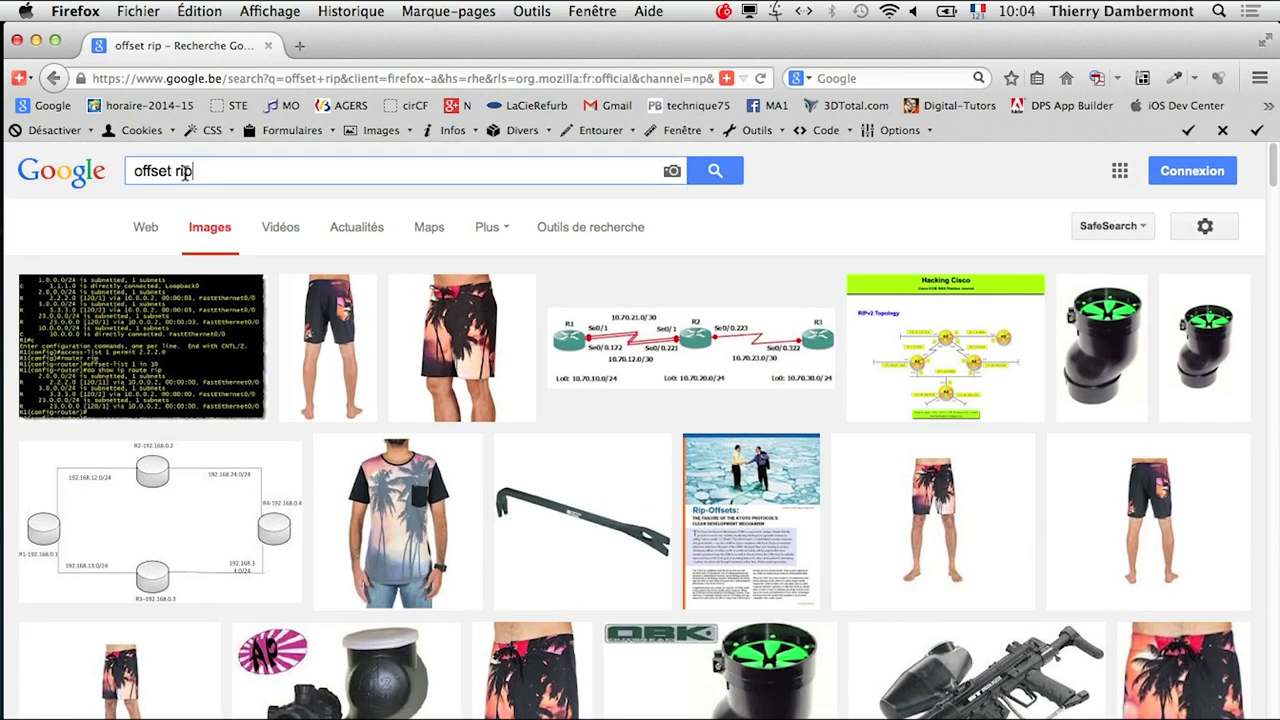
click(136, 170)
drag(170, 171, 131, 163)
key(BackSpace)
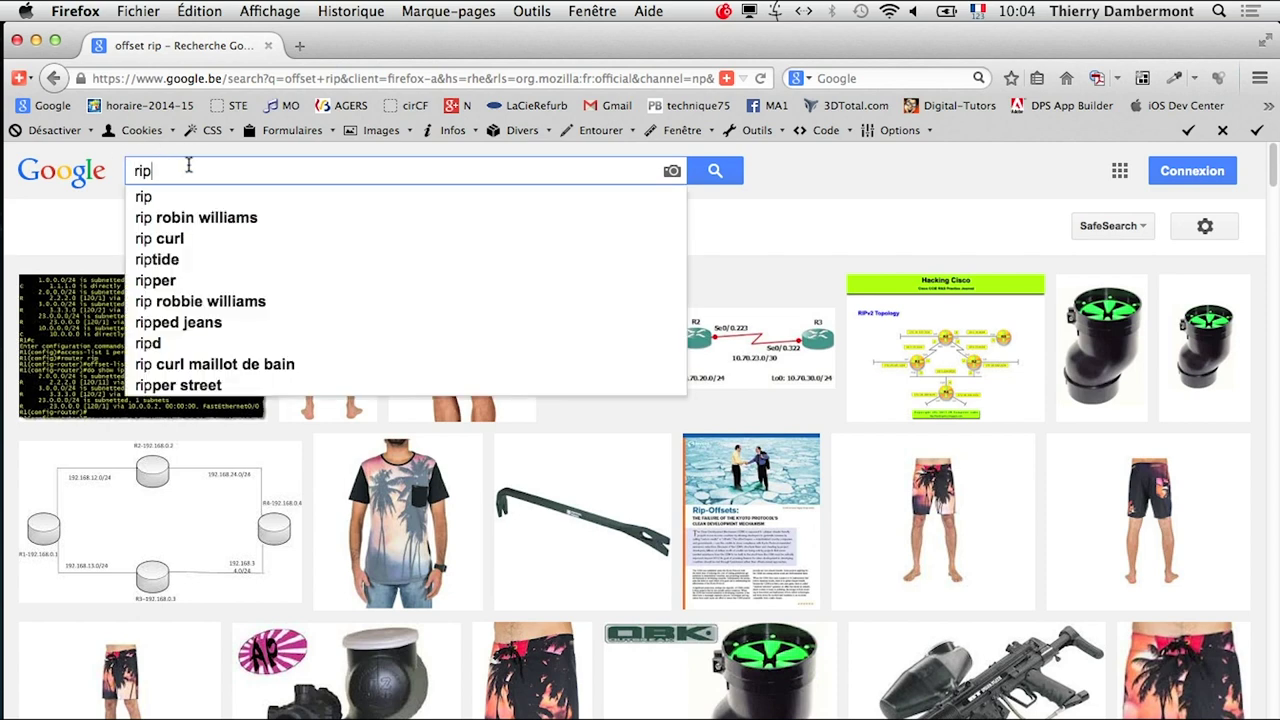
text( computer)
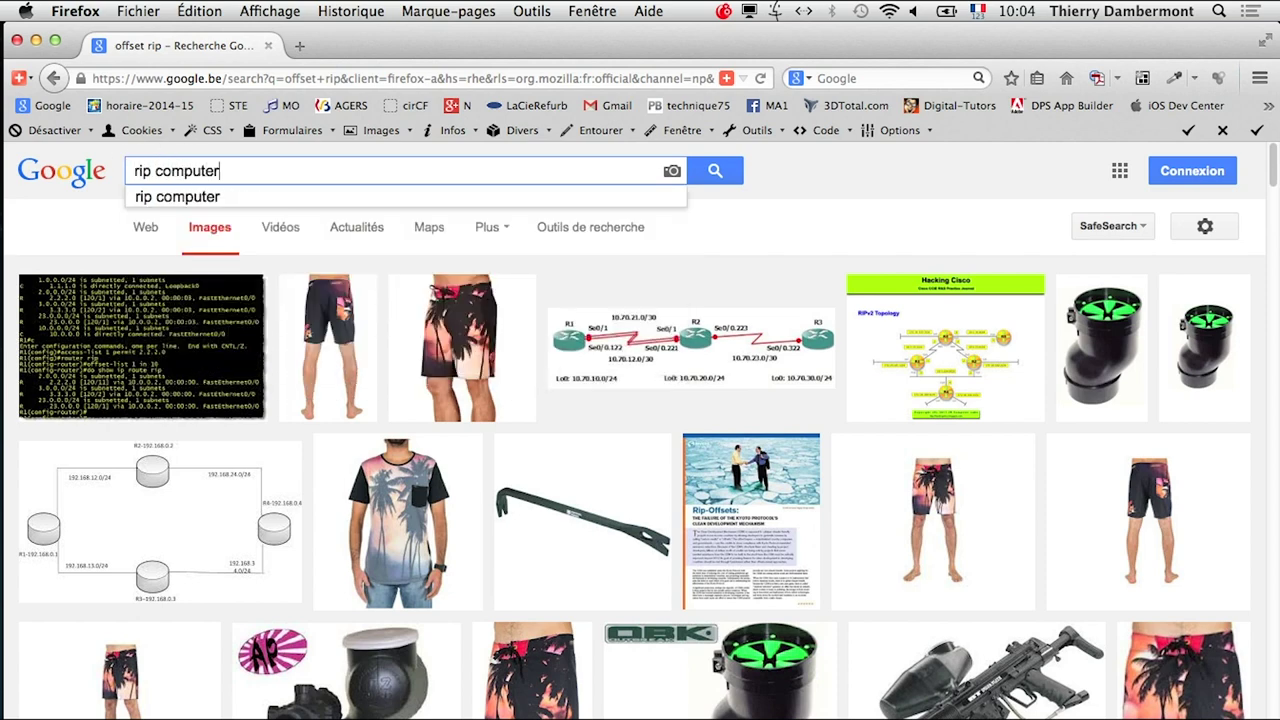
key(Return)
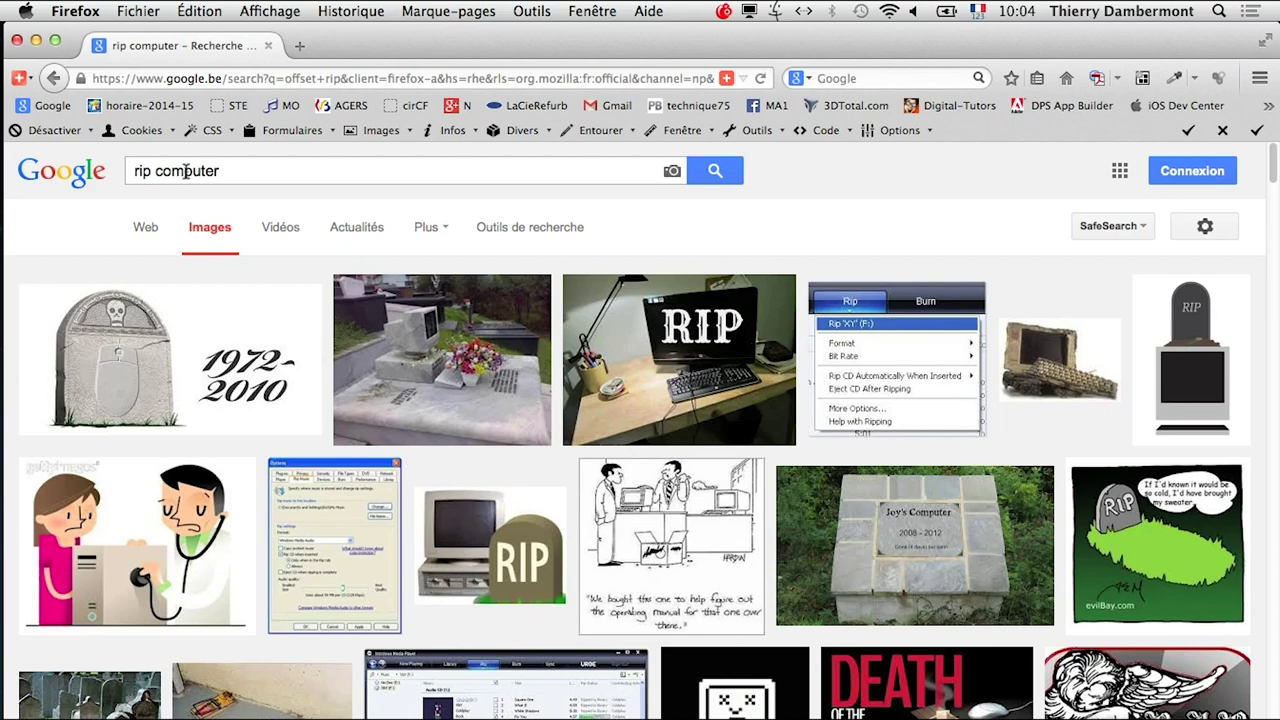
scroll(190, 190, down, 5)
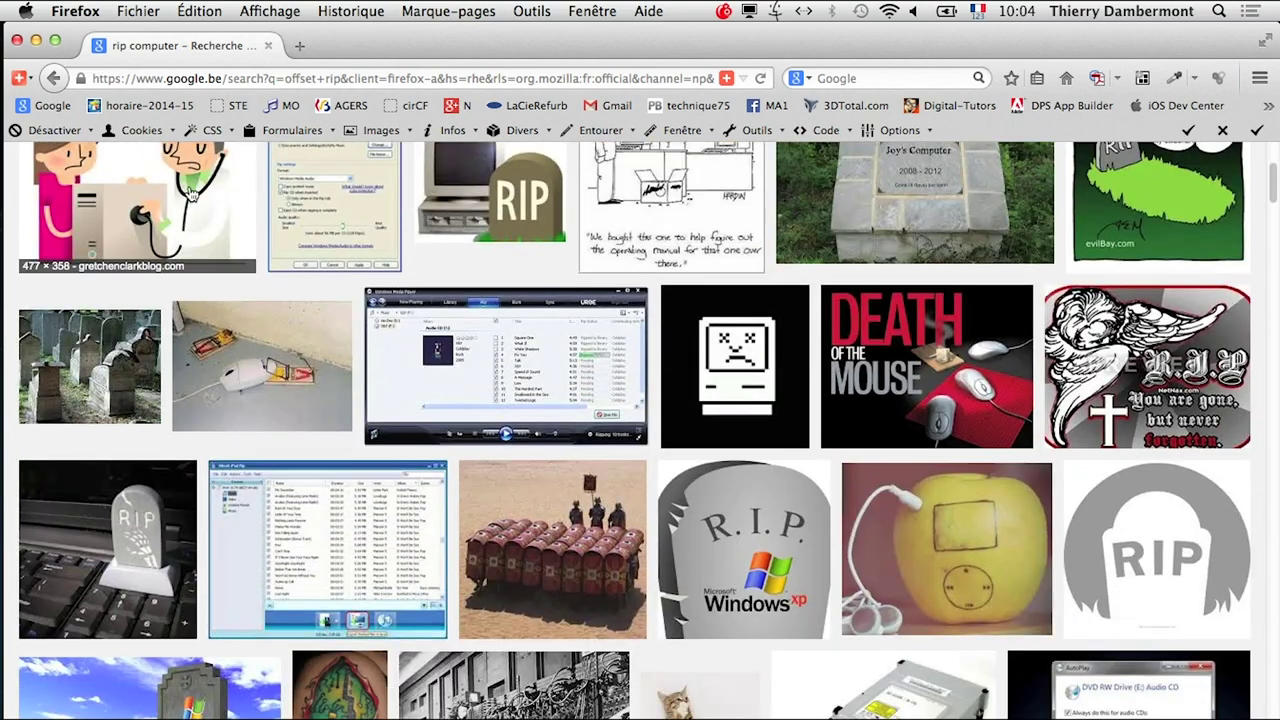
scroll(190, 190, up, 5)
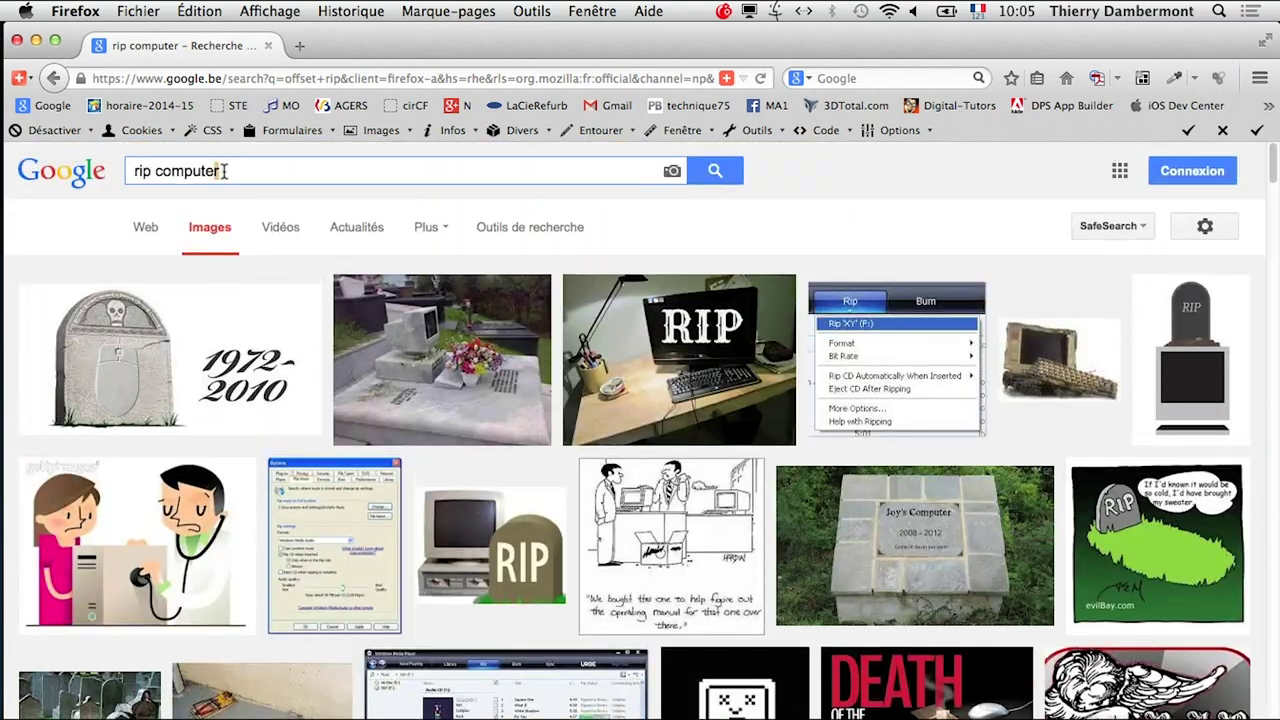
drag(218, 171, 129, 171)
key(shift+Right)
key(shift+Right)
key(shift+Right)
- Search images for 'rip print' and scroll far down through the thumbnails
text(pr)
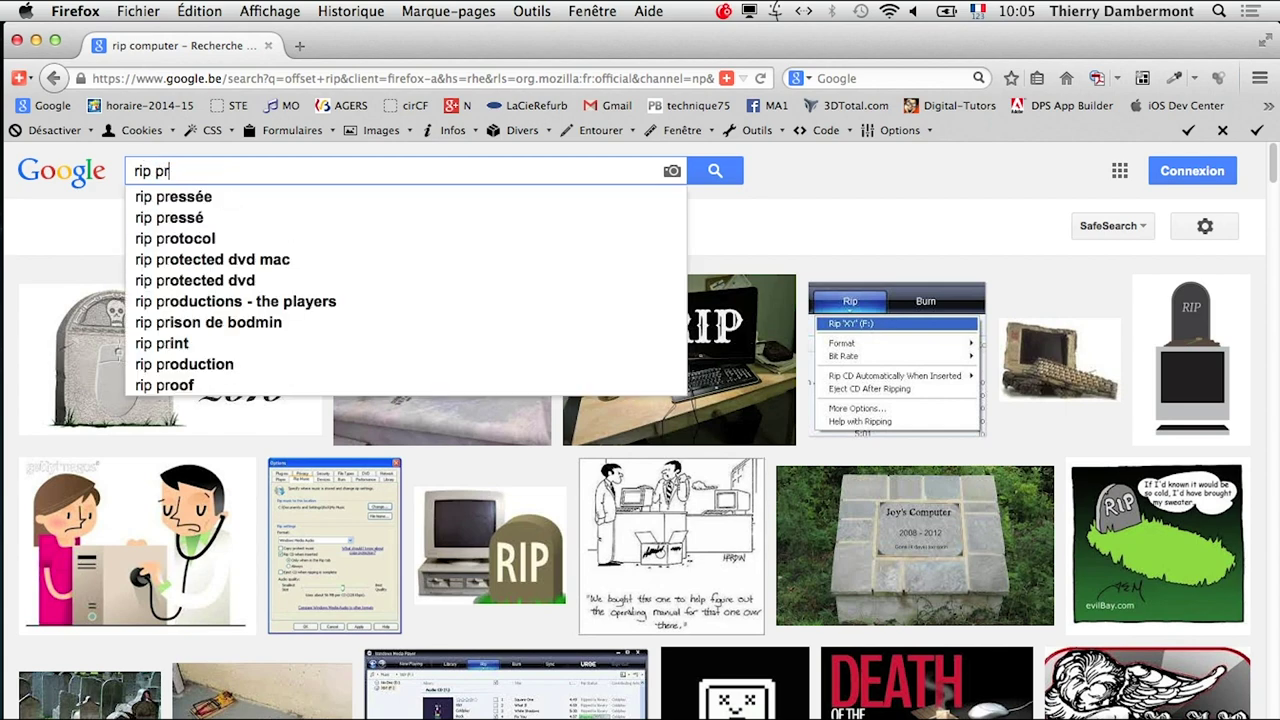
text(int)
key(Return)
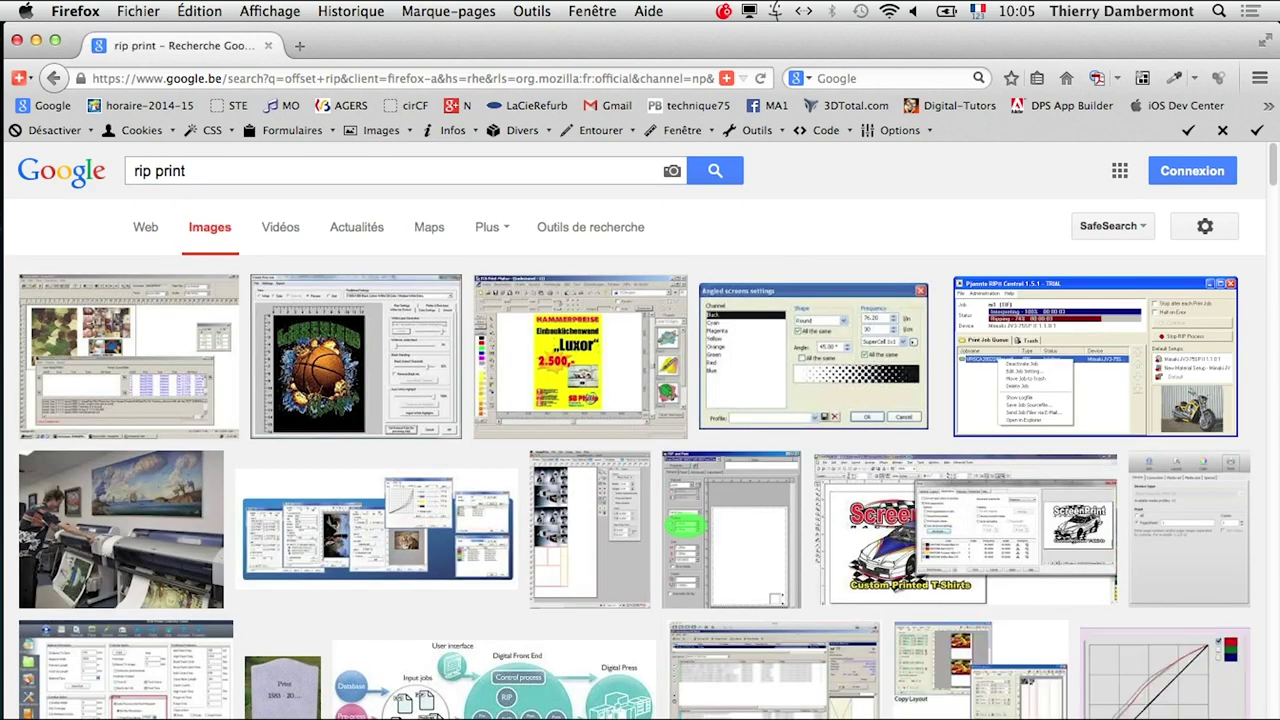
scroll(115, 372, down, 2)
scroll(117, 372, down, 5)
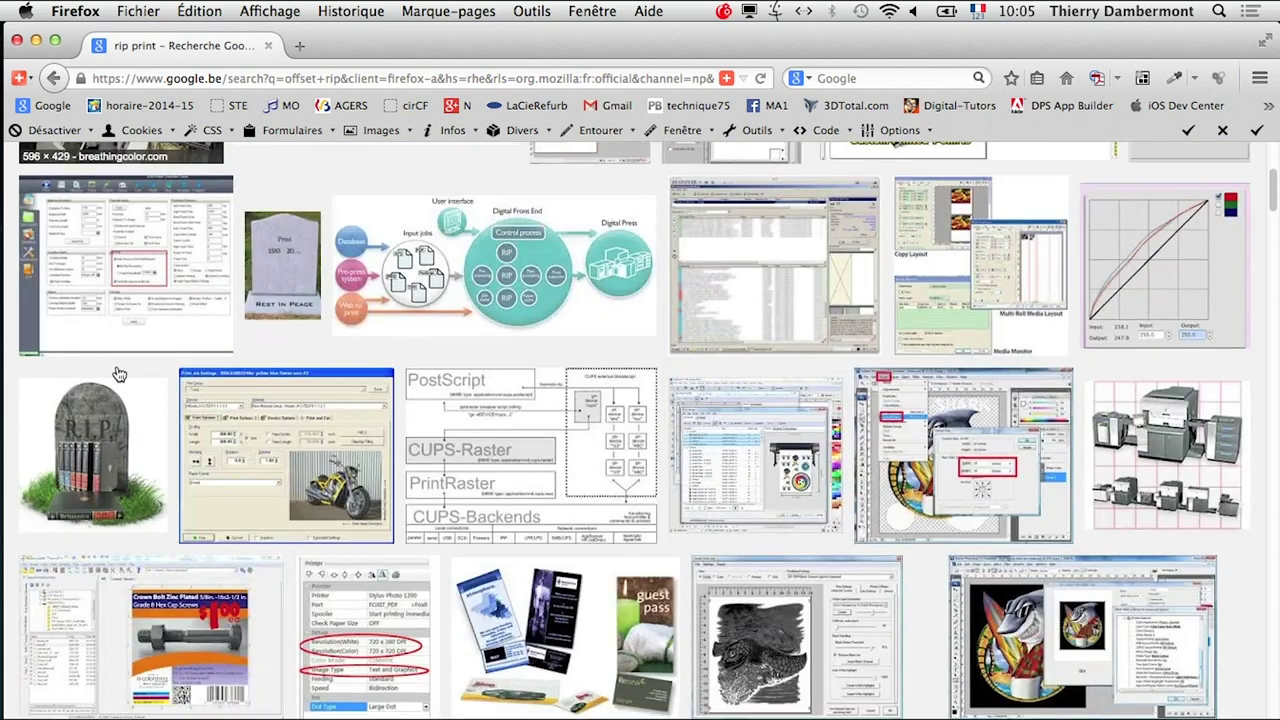
scroll(117, 372, down, 1)
scroll(117, 372, down, 1)
scroll(117, 373, down, 1)
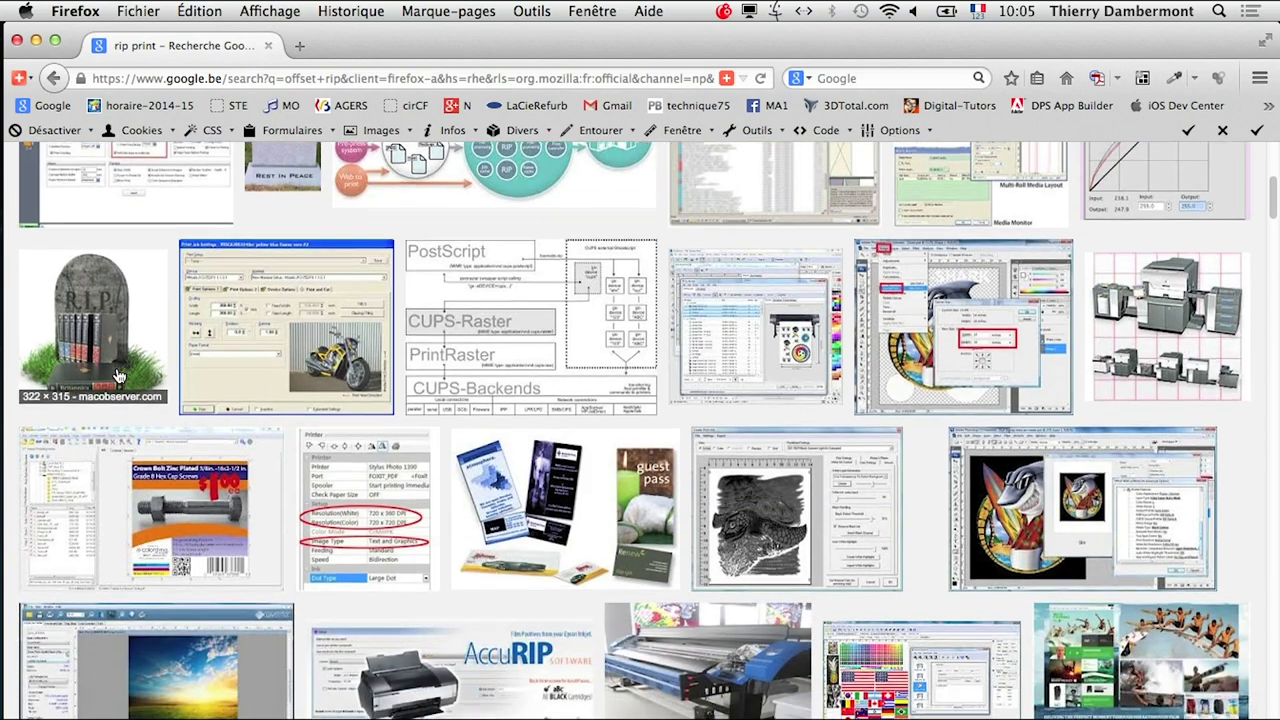
scroll(117, 375, down, 1)
scroll(117, 375, down, 1)
scroll(117, 375, down, 4)
scroll(117, 378, down, 5)
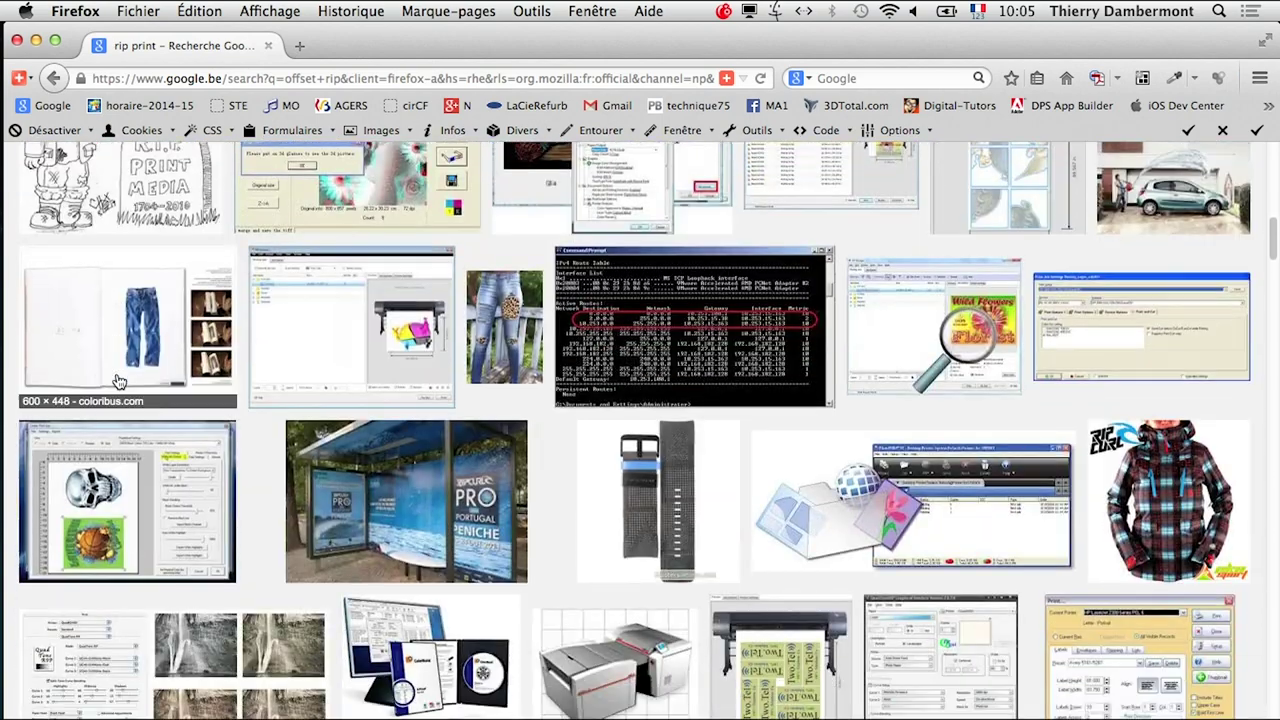
scroll(117, 384, down, 2)
scroll(118, 385, down, 5)
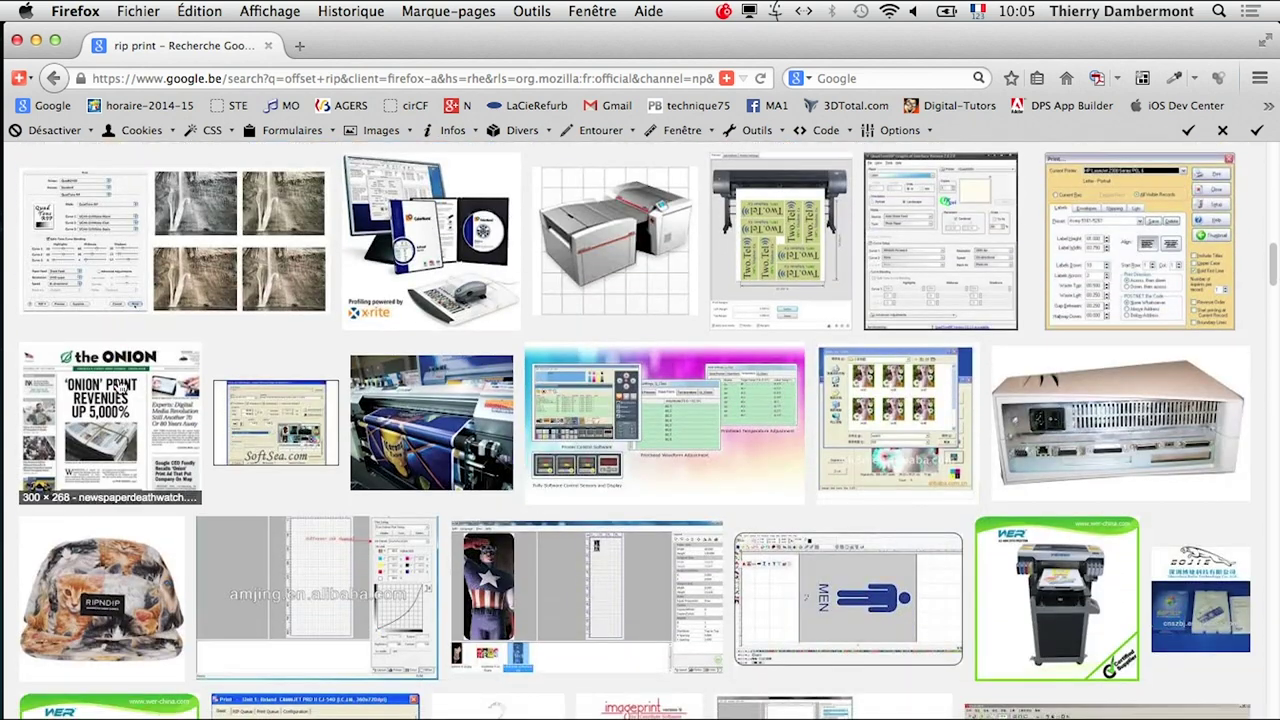
scroll(120, 386, down, 1)
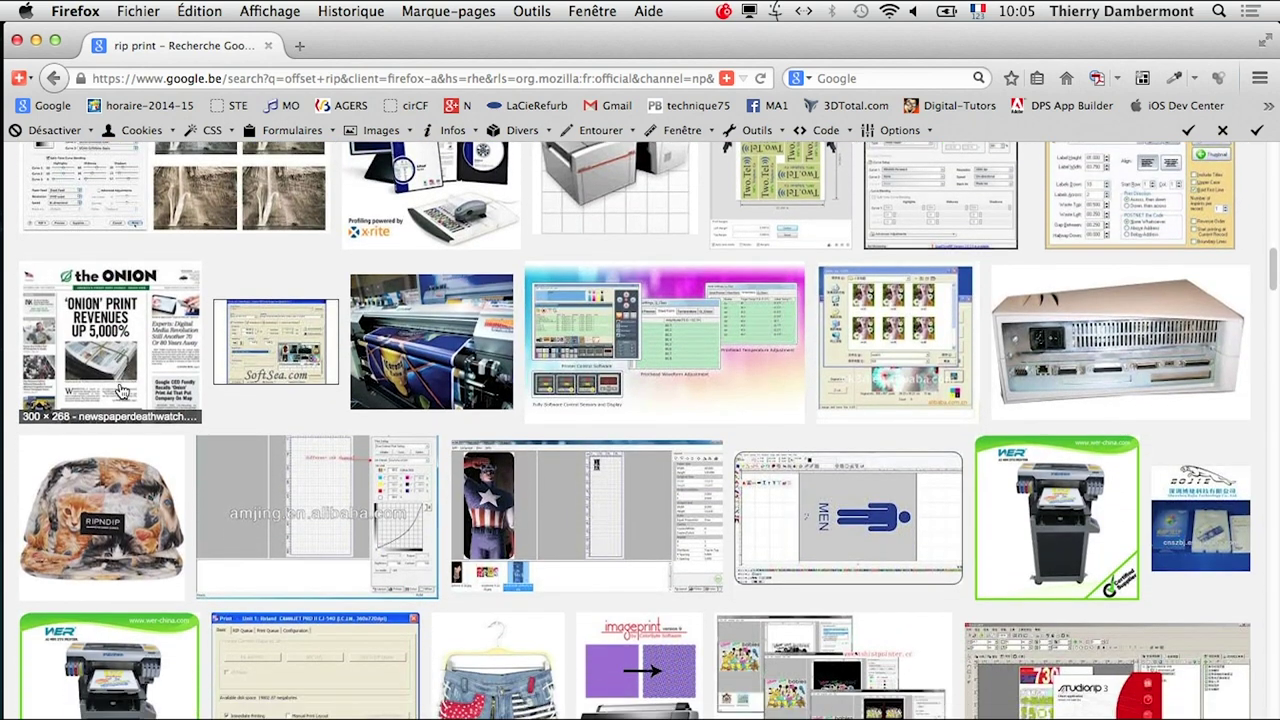
scroll(118, 387, down, 2)
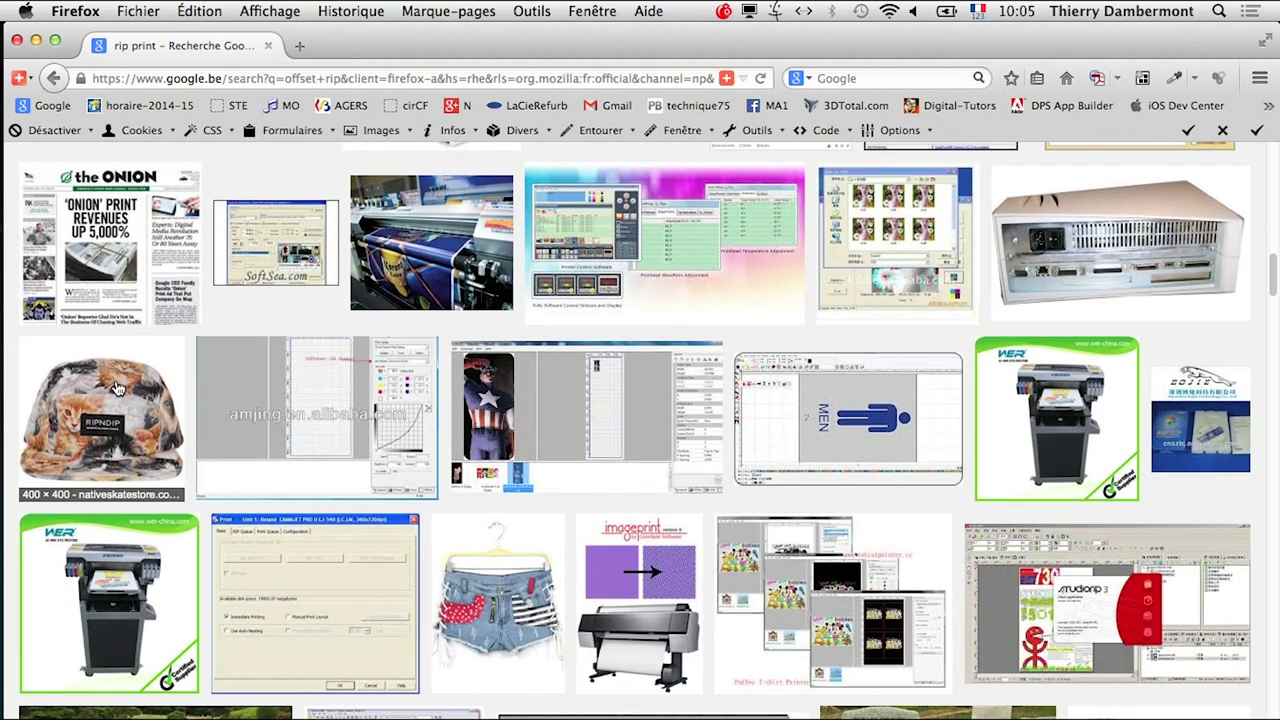
scroll(210, 391, down, 2)
scroll(300, 410, down, 5)
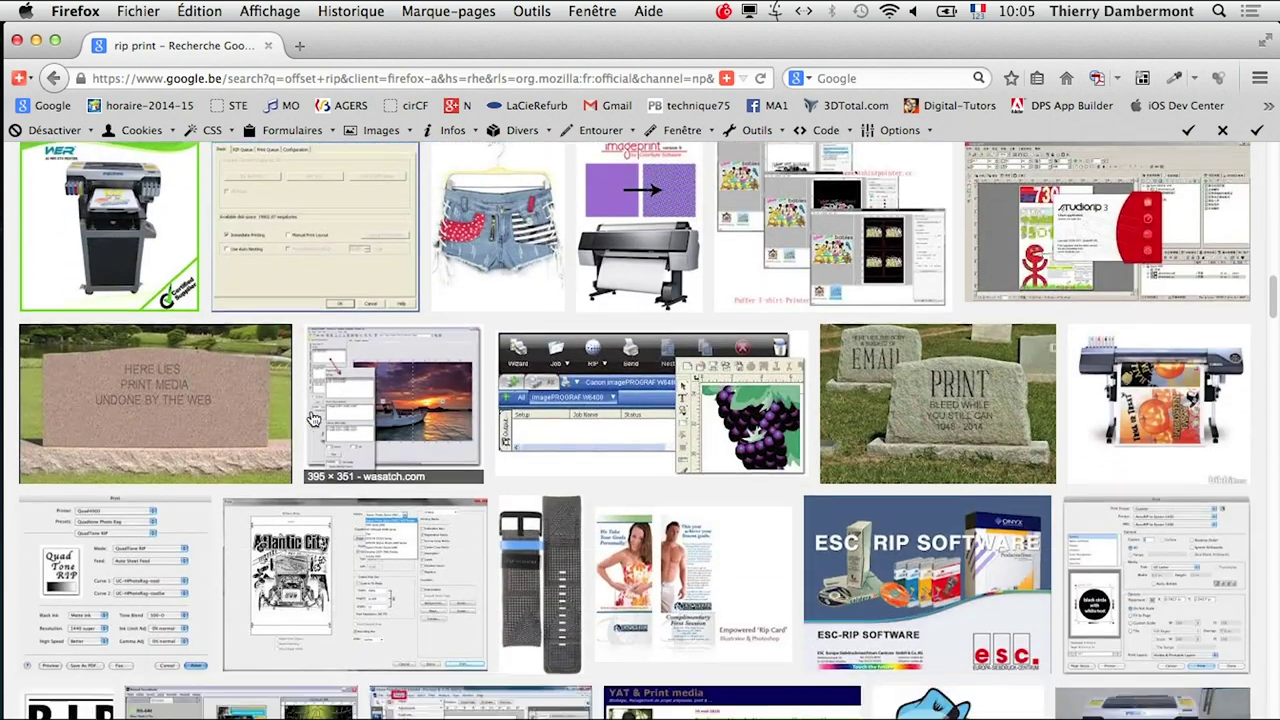
scroll(311, 418, down, 2)
scroll(311, 418, down, 2)
scroll(311, 418, down, 3)
scroll(311, 417, down, 2)
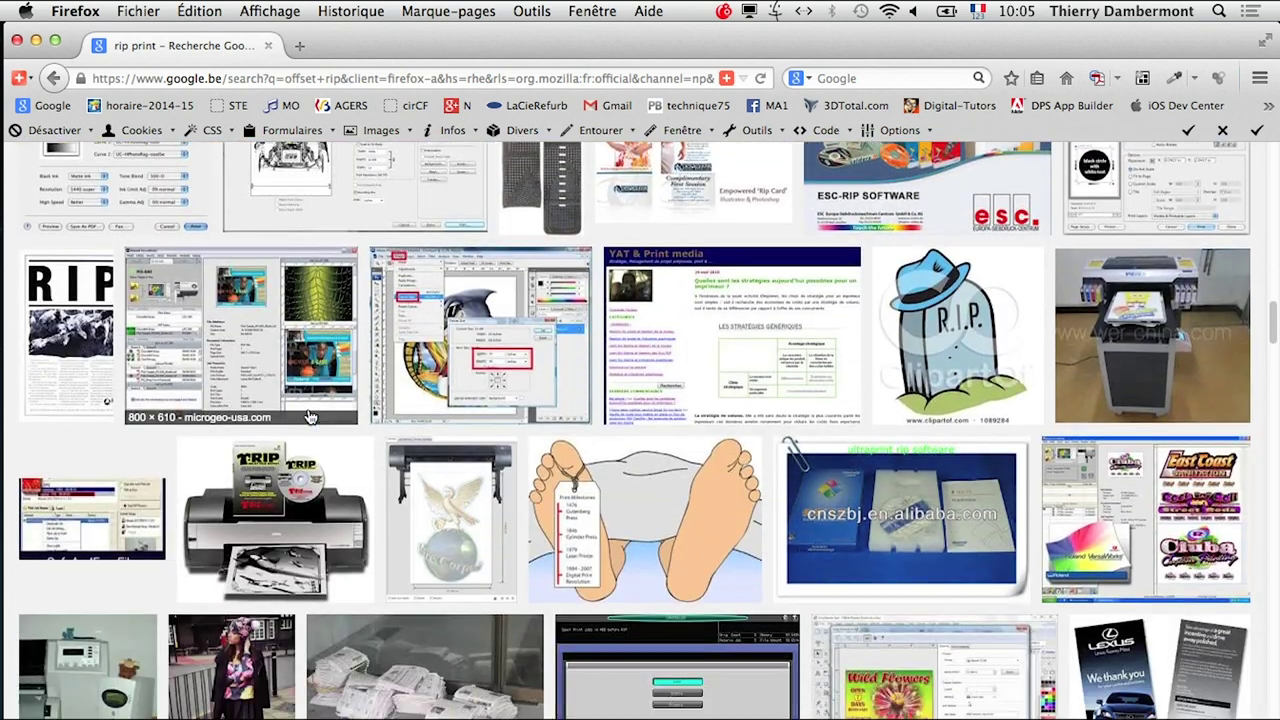
scroll(230, 594, down, 1)
- Open HP_2800_EFI_Fiery_RIP.jpg full-size in a new tab, dismissing the guest login popup
right_click(120, 650)
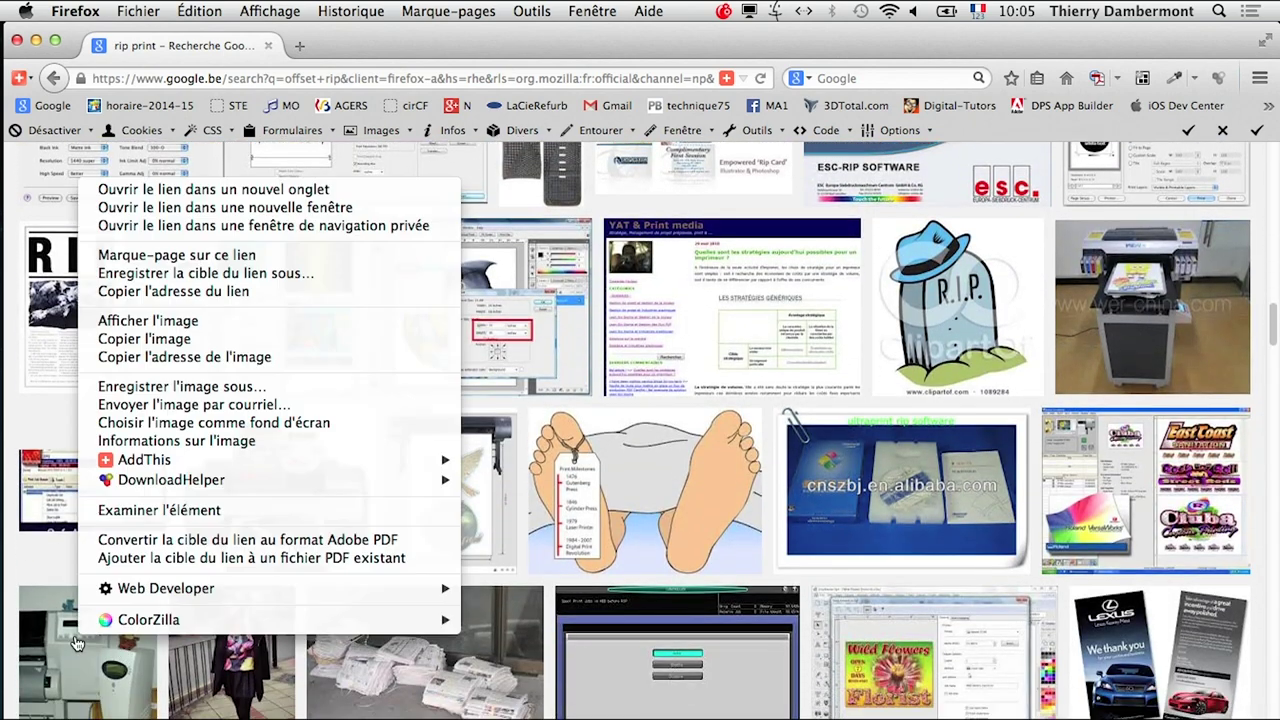
click(200, 189)
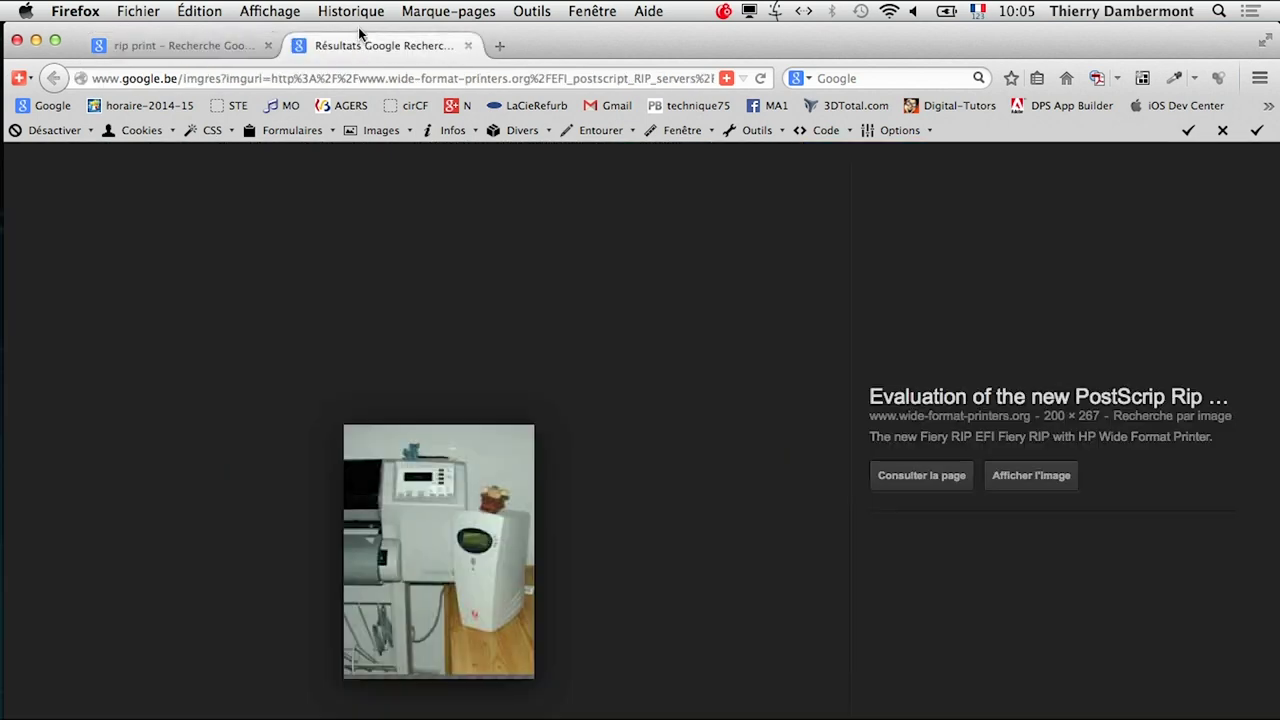
click(1030, 475)
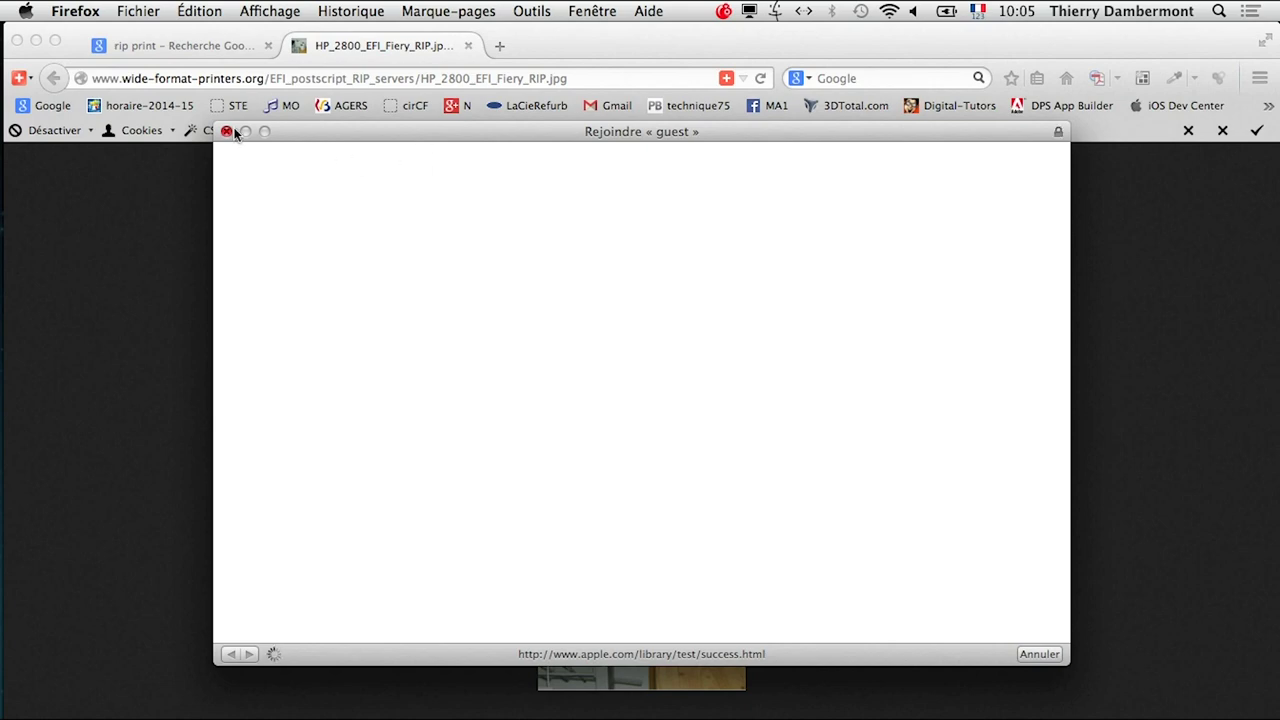
click(227, 131)
scroll(768, 541, up, 2)
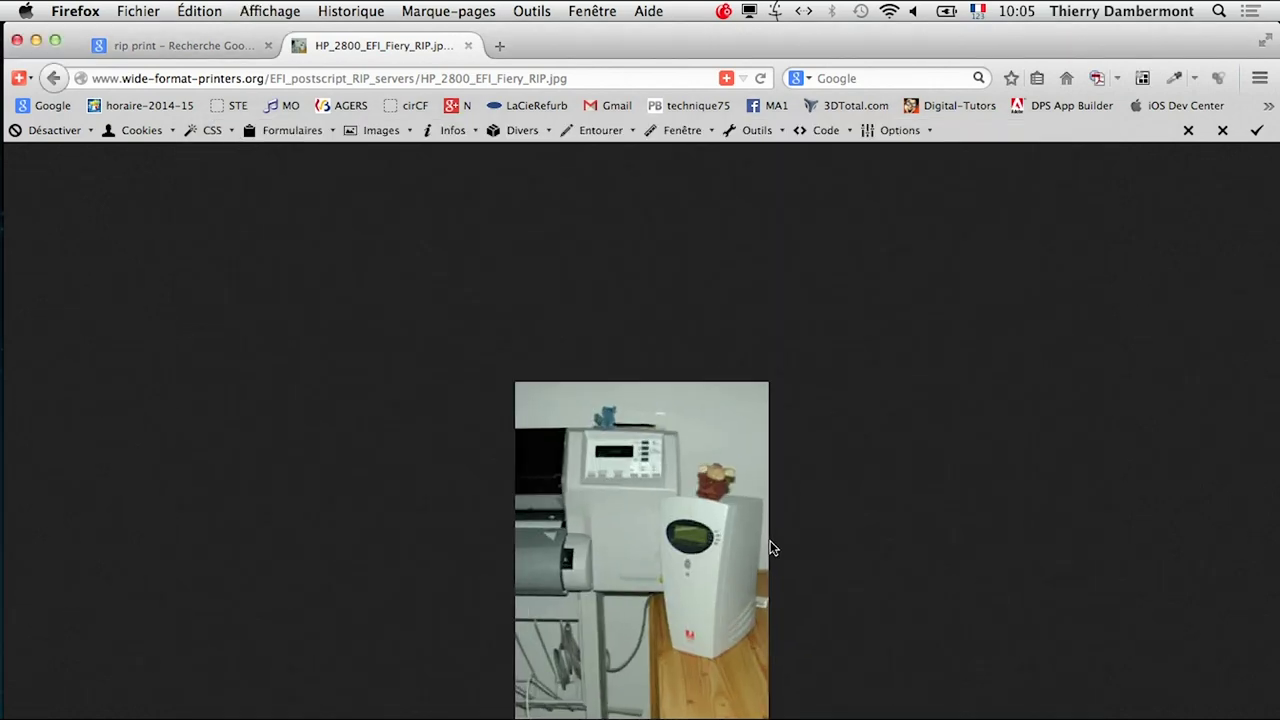
scroll(770, 540, up, 2)
scroll(770, 540, up, 2)
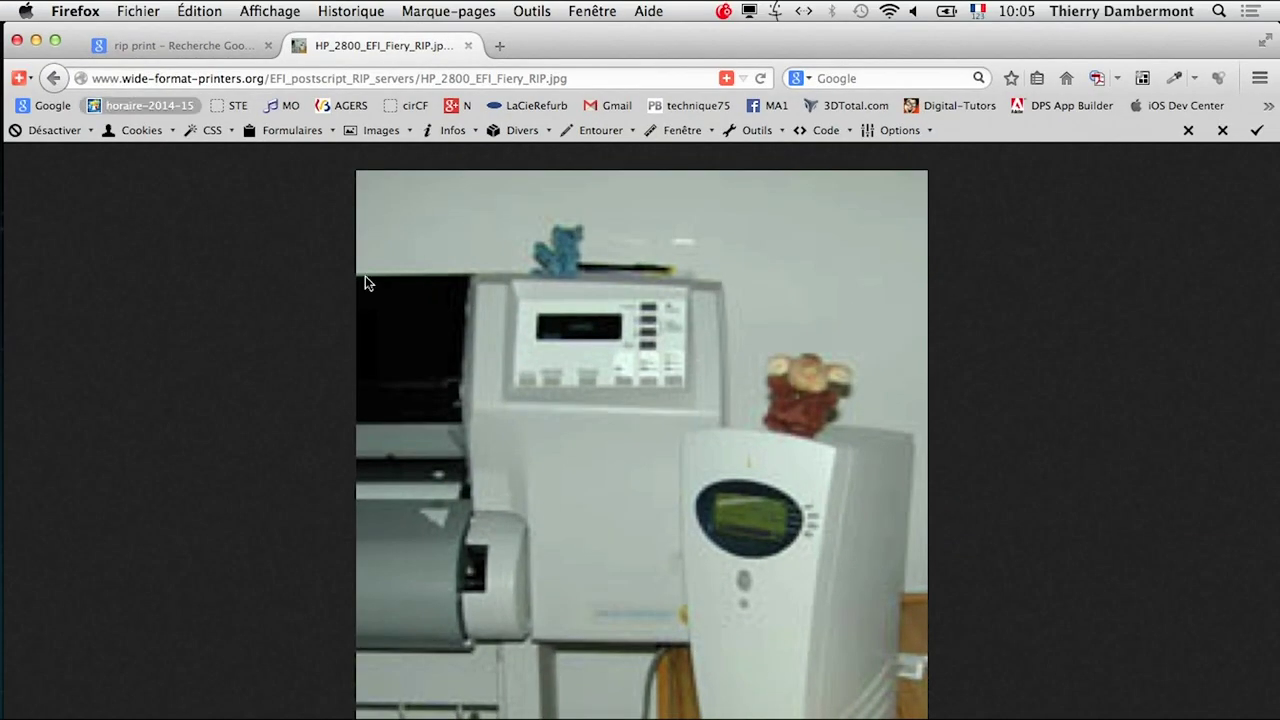
click(180, 45)
scroll(175, 448, up, 5)
- Replace 'print' with 'fiery' to show image results for rip fiery
scroll(175, 448, up, 5)
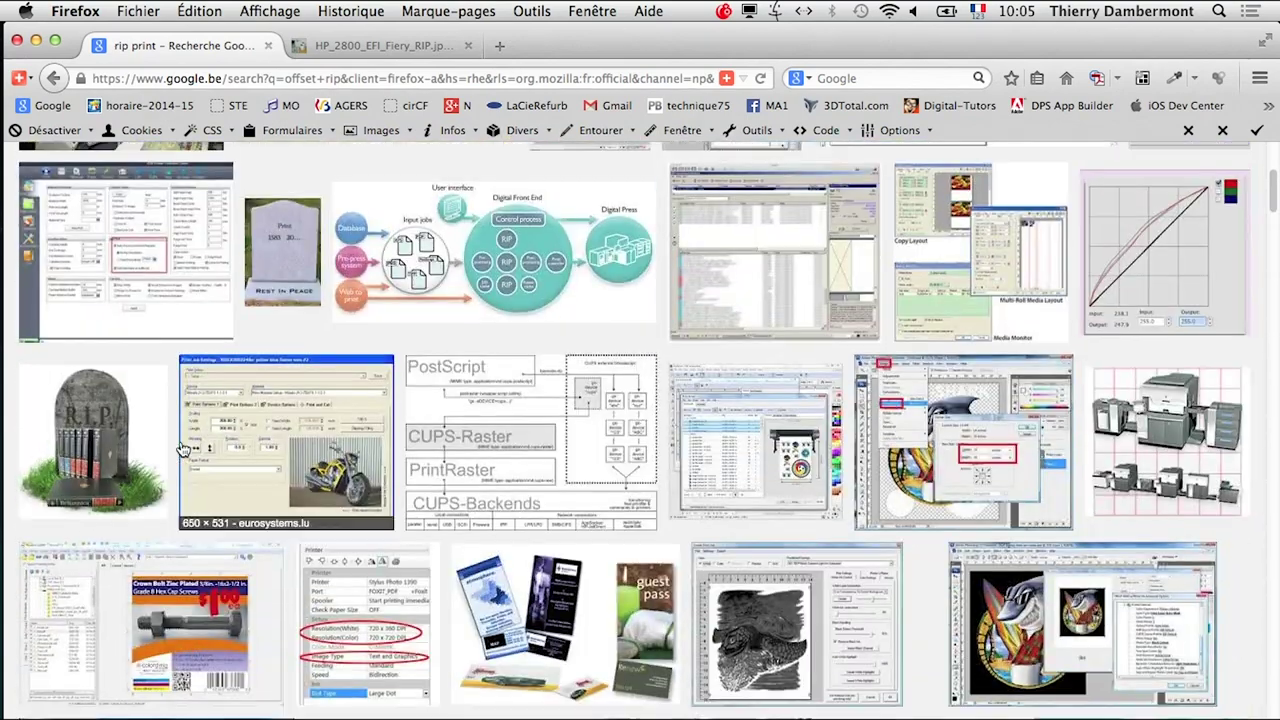
scroll(175, 448, up, 5)
double_click(172, 171)
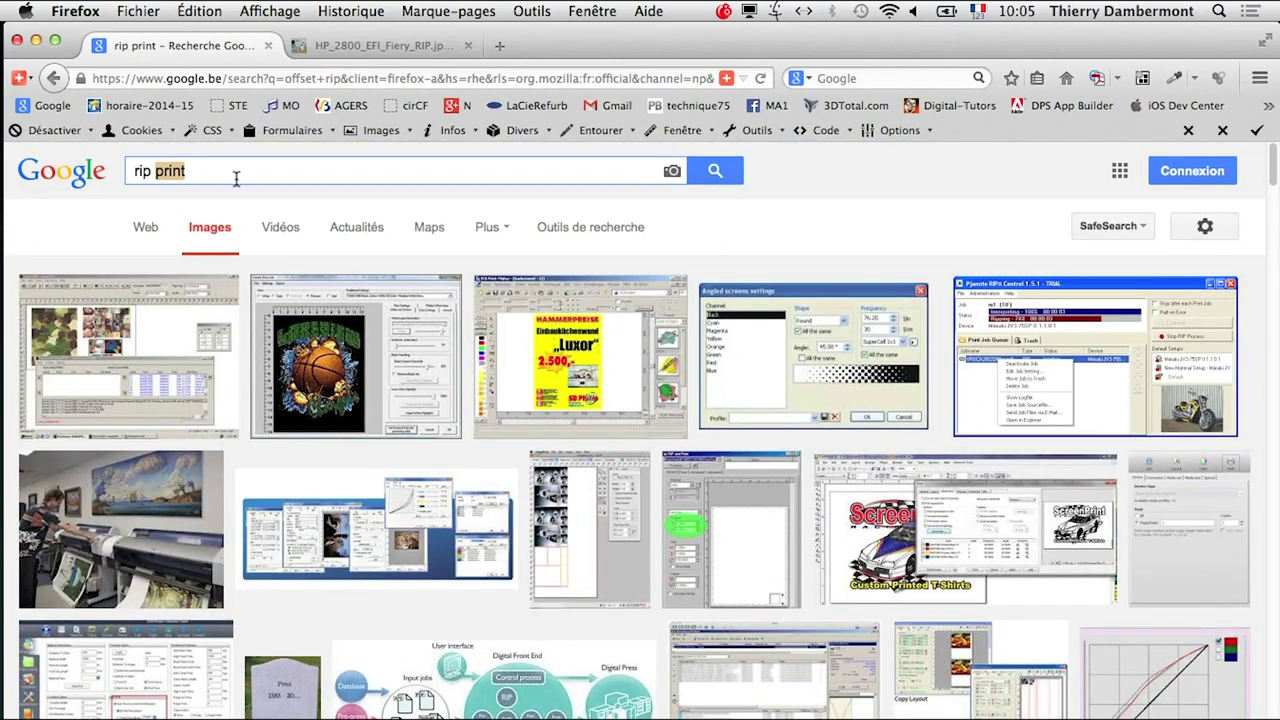
text(fiery)
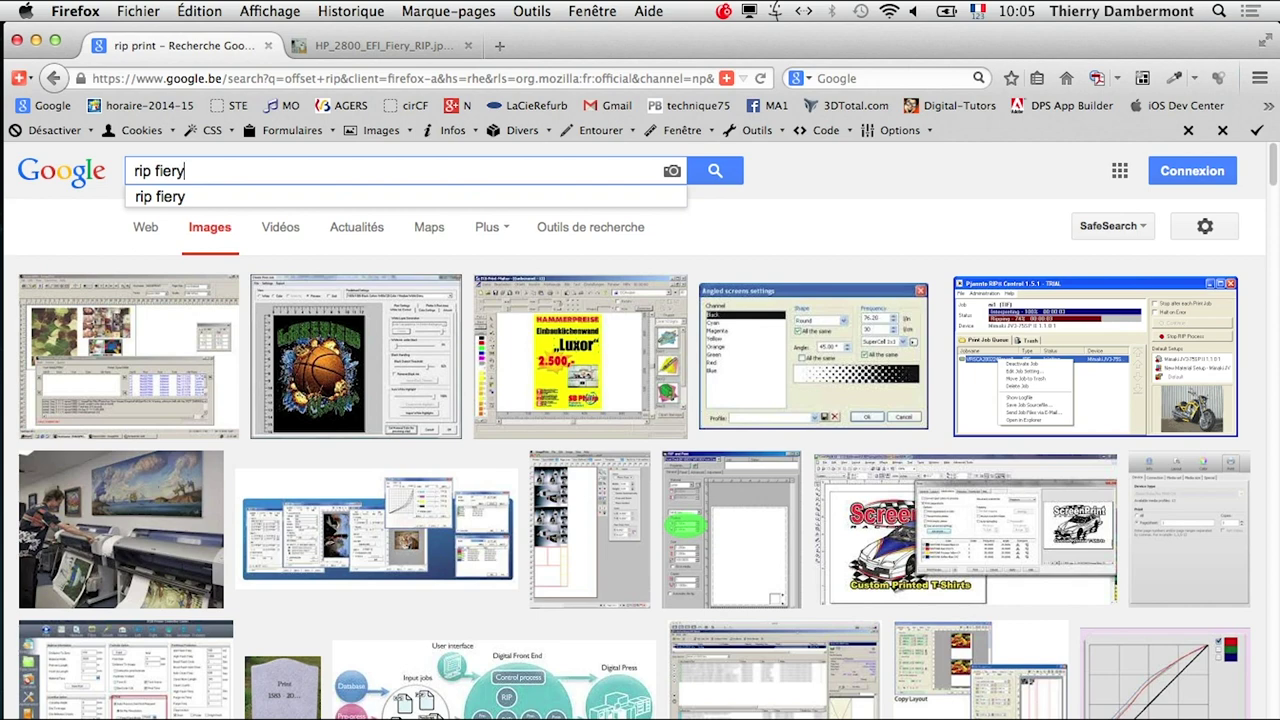
key(Return)
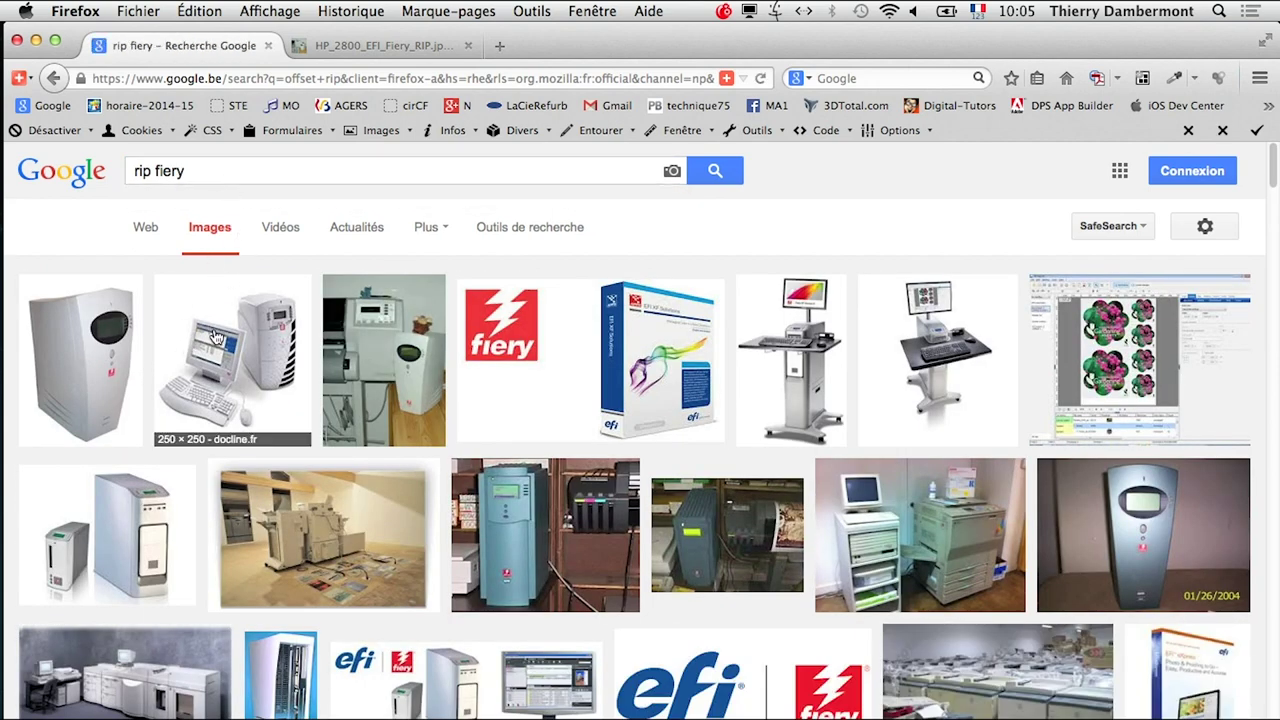
- Open the Fiery/EFI XF Solutions result in a new tab and view fieryxf.jpg enlarged
right_click(584, 320)
click(620, 329)
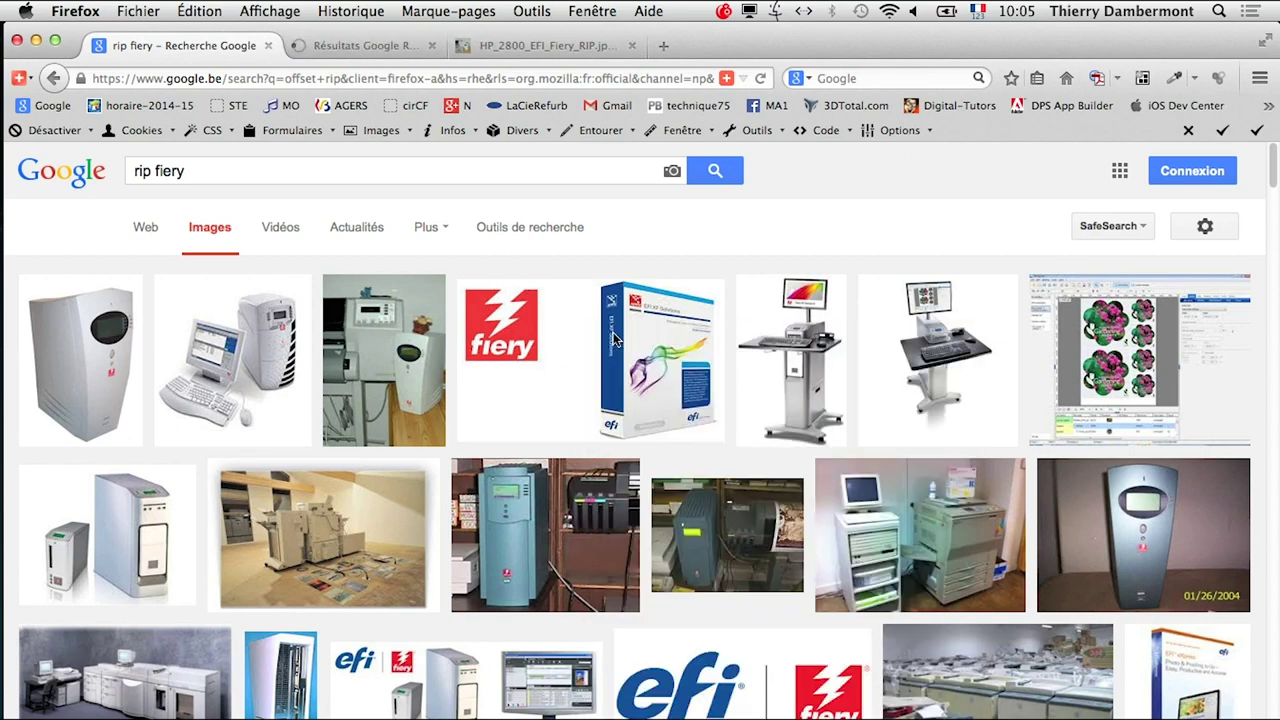
click(352, 47)
click(1034, 489)
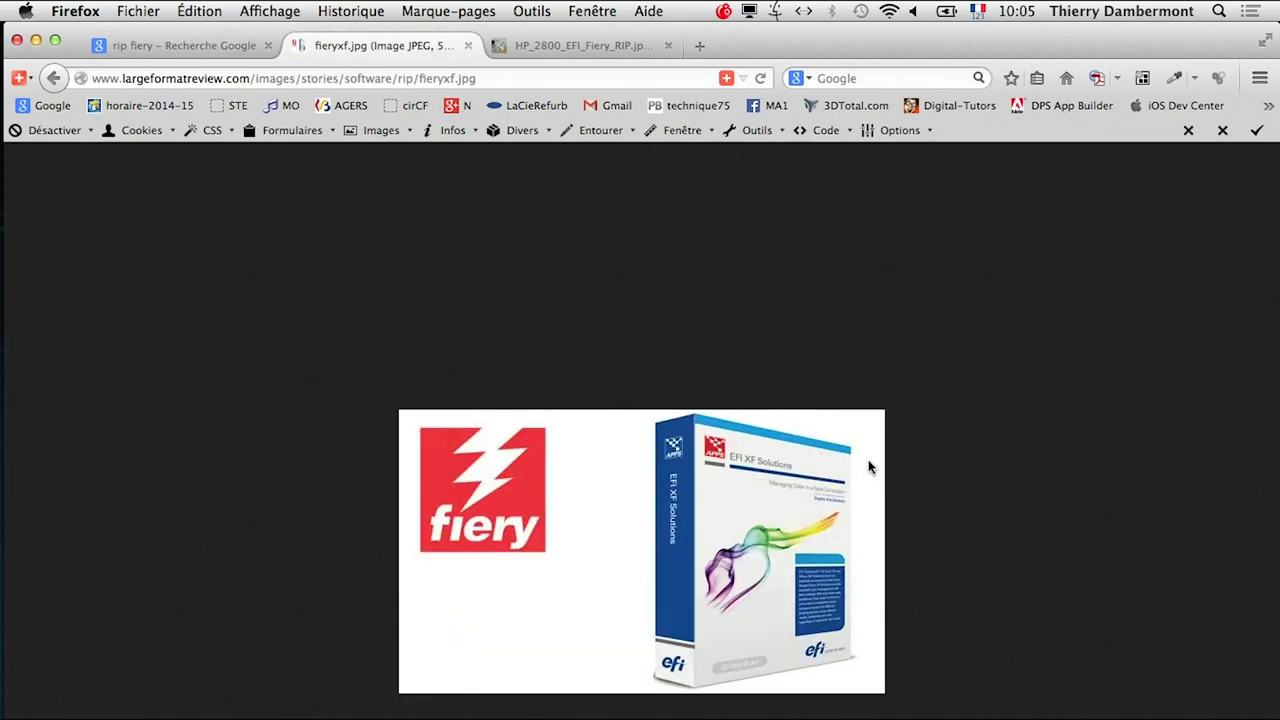
ctrl+scroll(868, 466, up, 3)
ctrl+scroll(868, 466, up, 3)
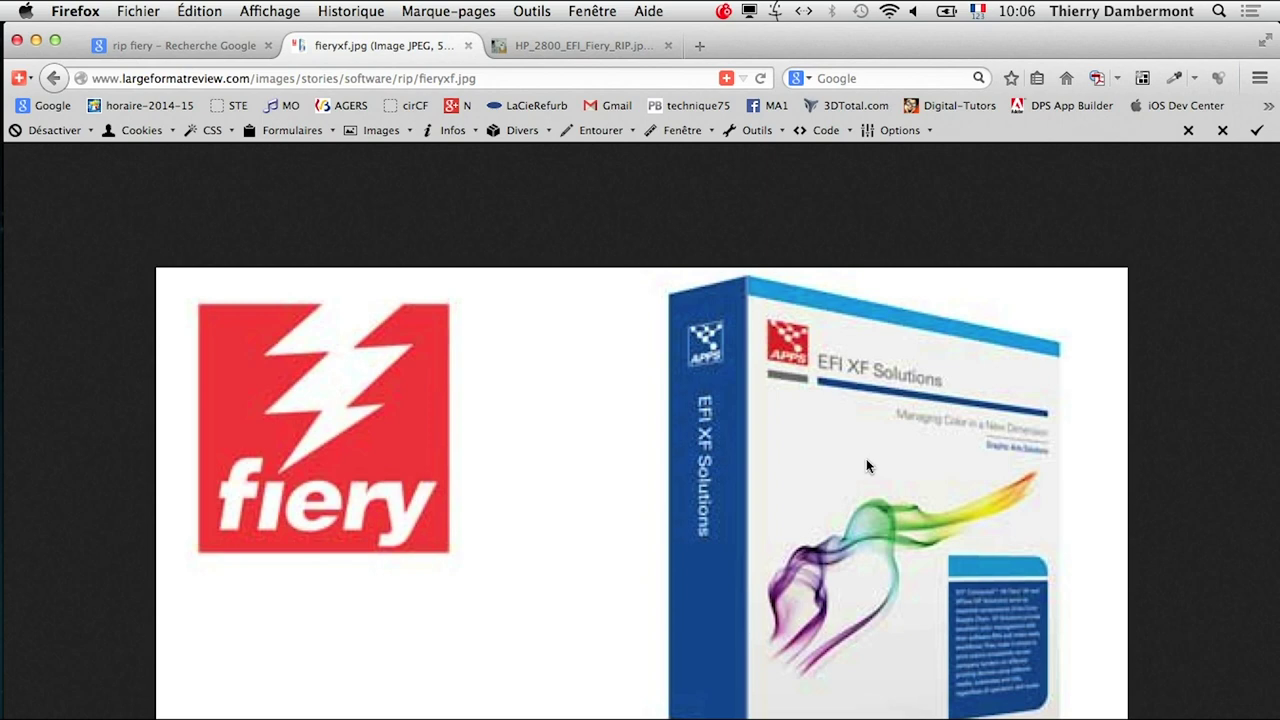
- Return to the 'rip fiery' image results and scroll down through the thumbnails and back up
click(139, 50)
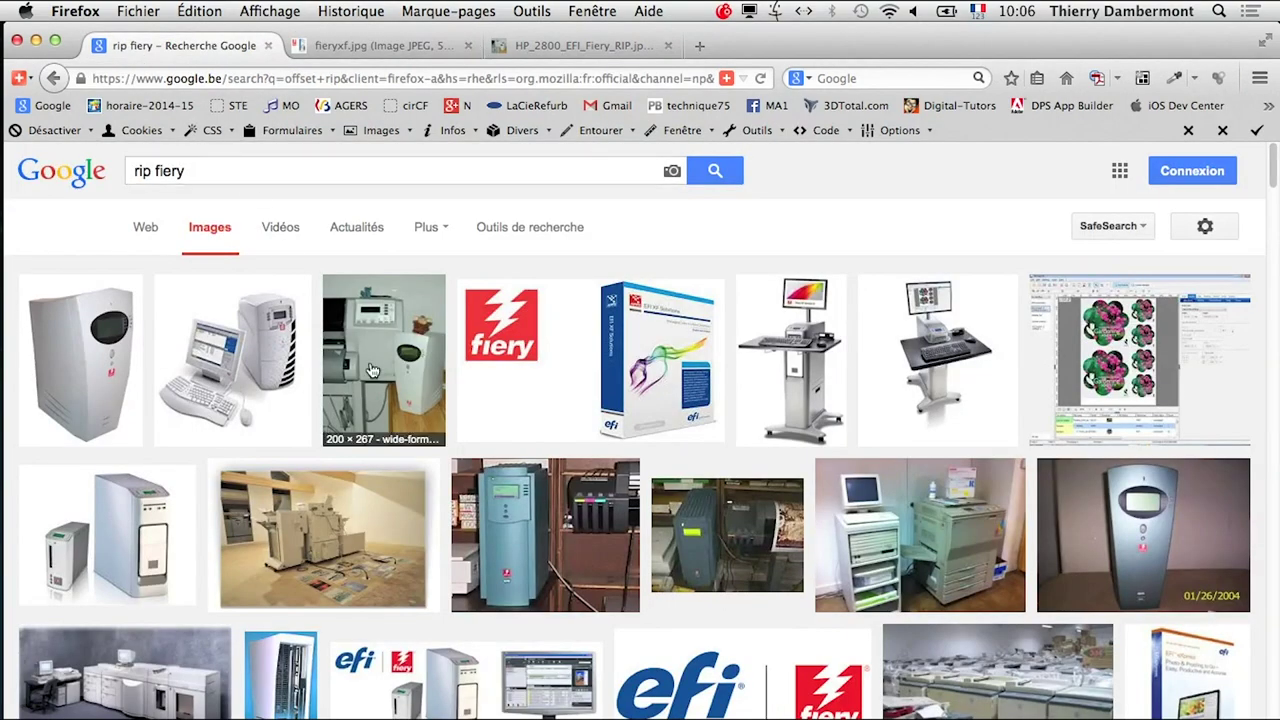
scroll(392, 398, down, 1)
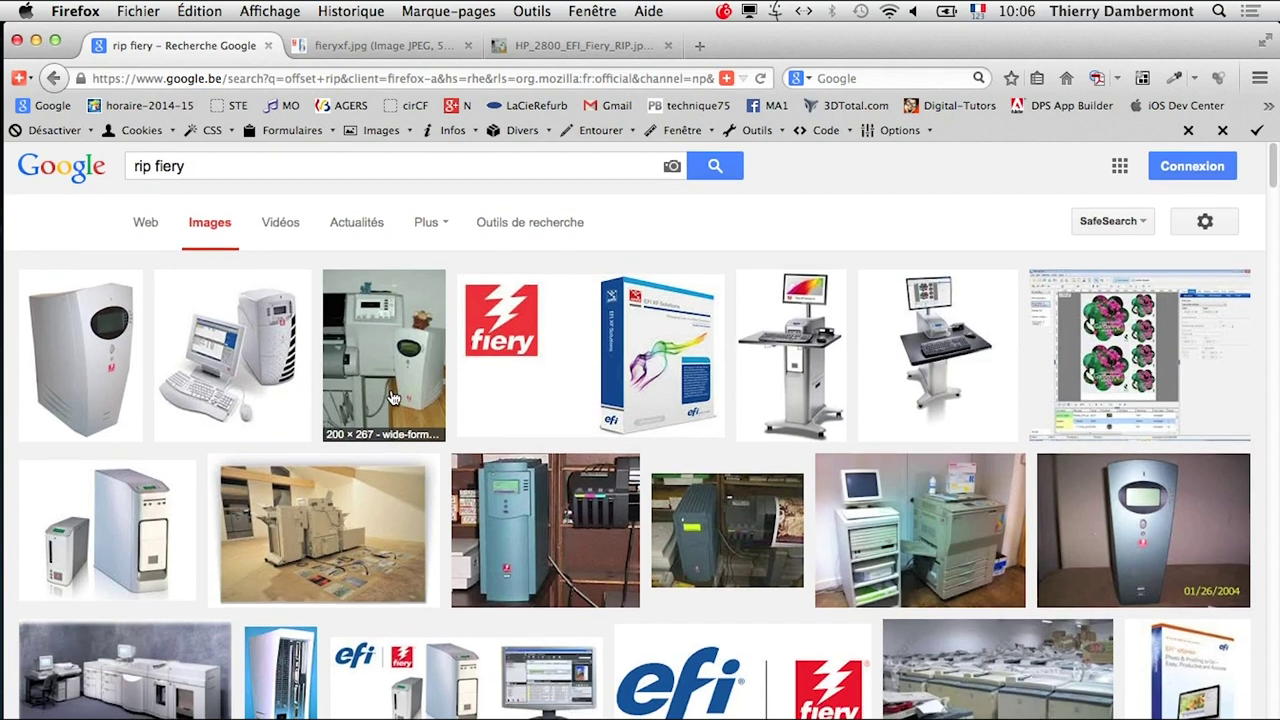
scroll(392, 398, down, 2)
scroll(392, 398, down, 5)
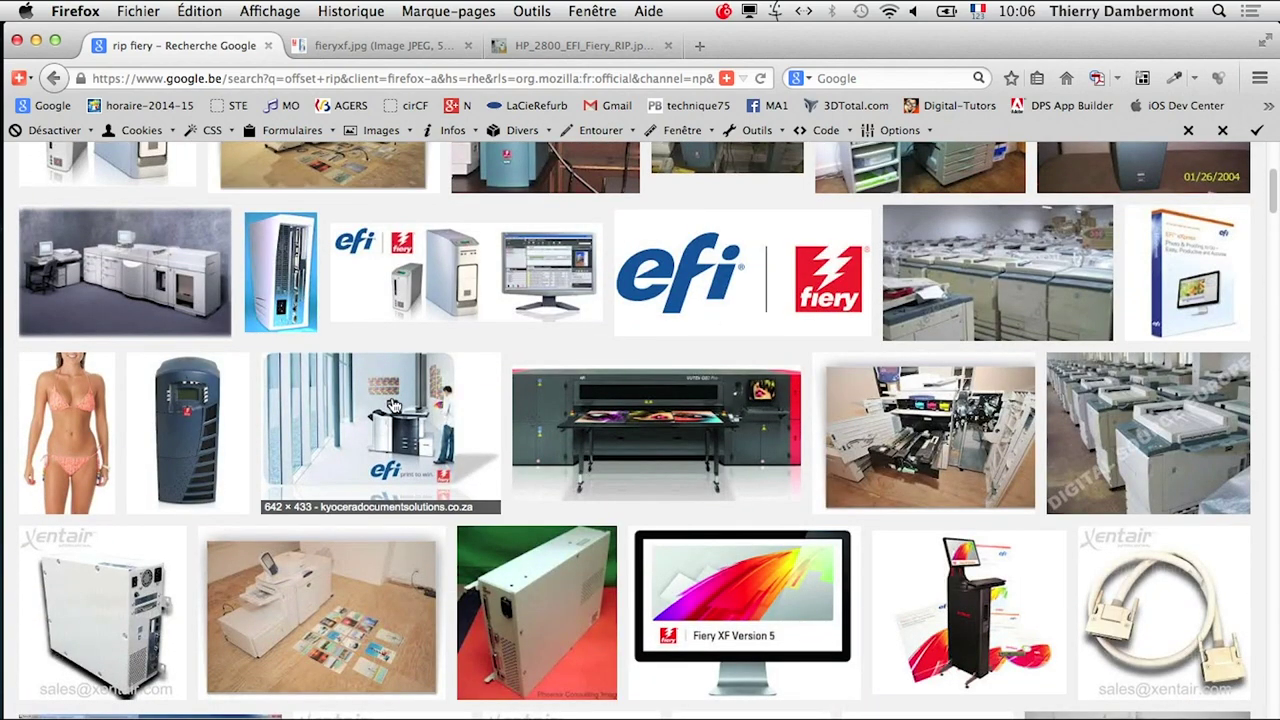
scroll(393, 405, down, 1)
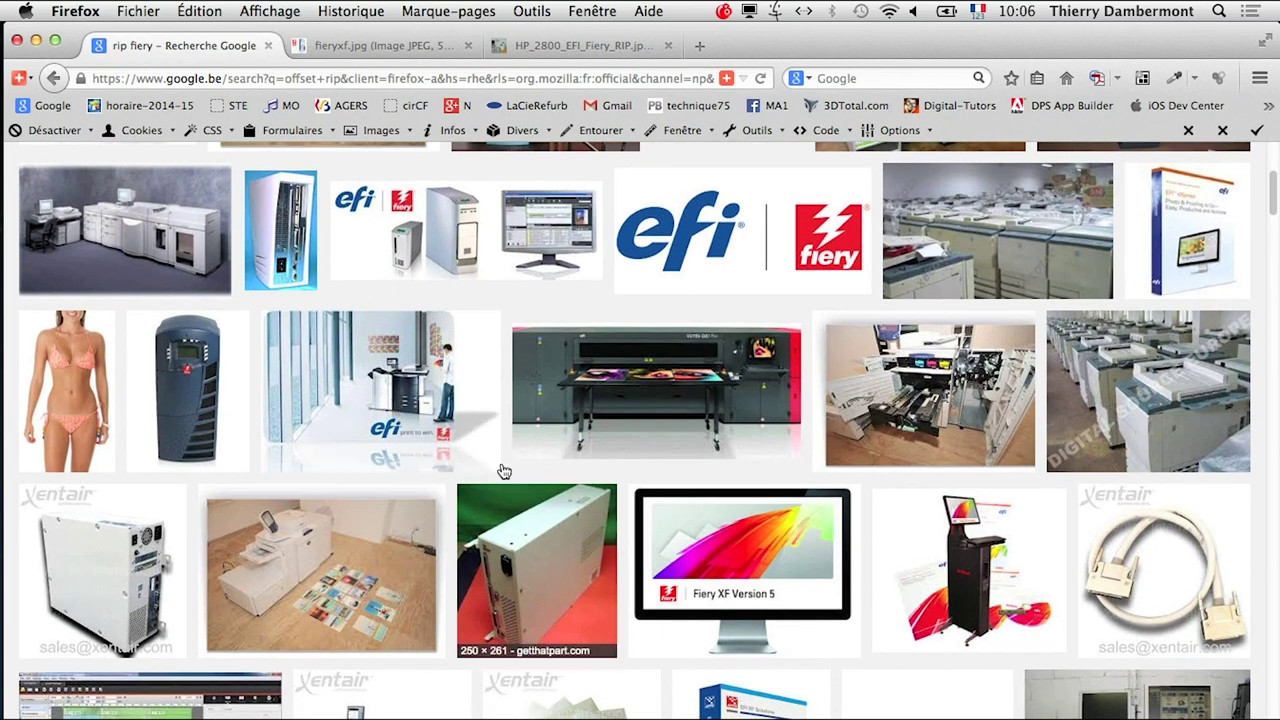
scroll(504, 471, down, 5)
scroll(420, 440, down, 1)
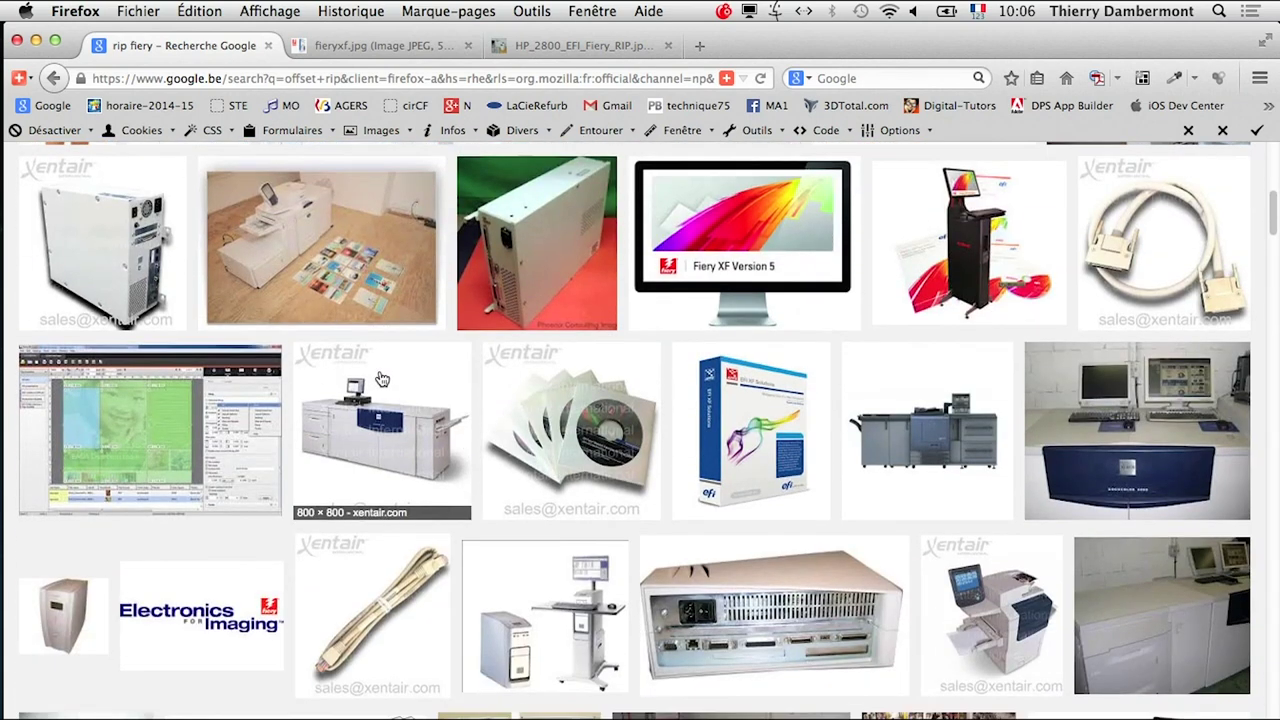
scroll(461, 396, down, 2)
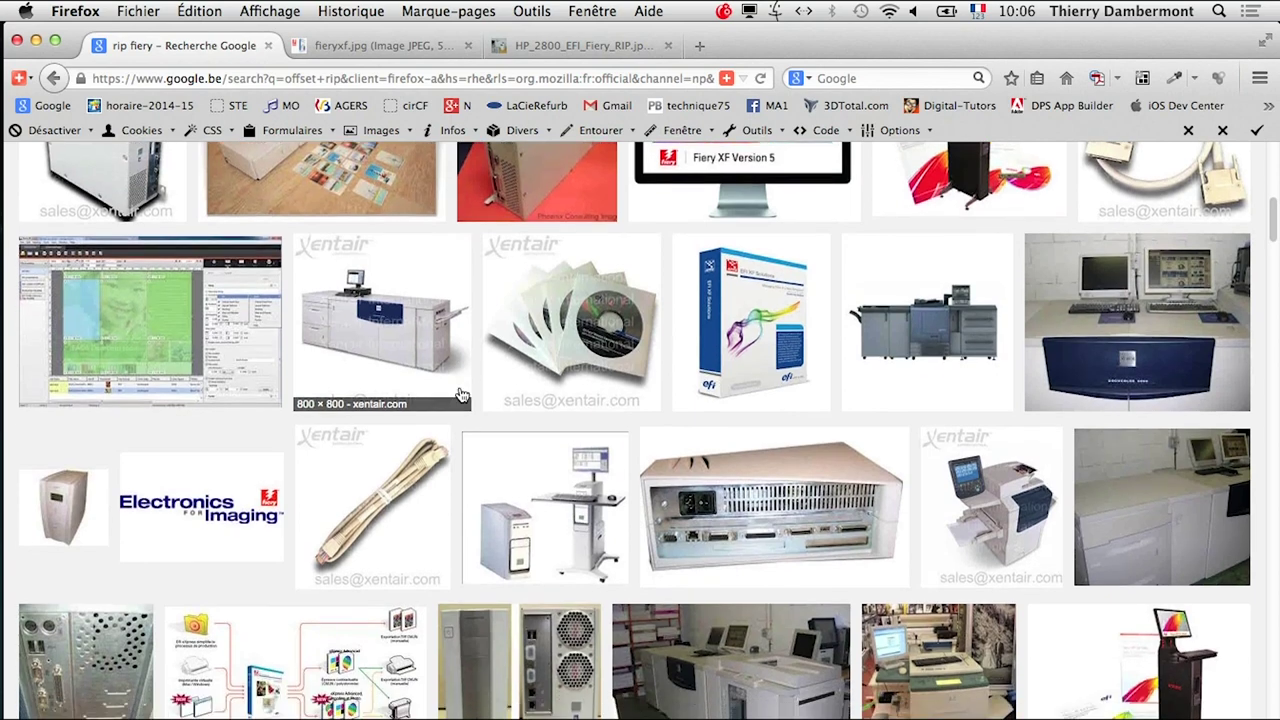
scroll(463, 396, down, 1)
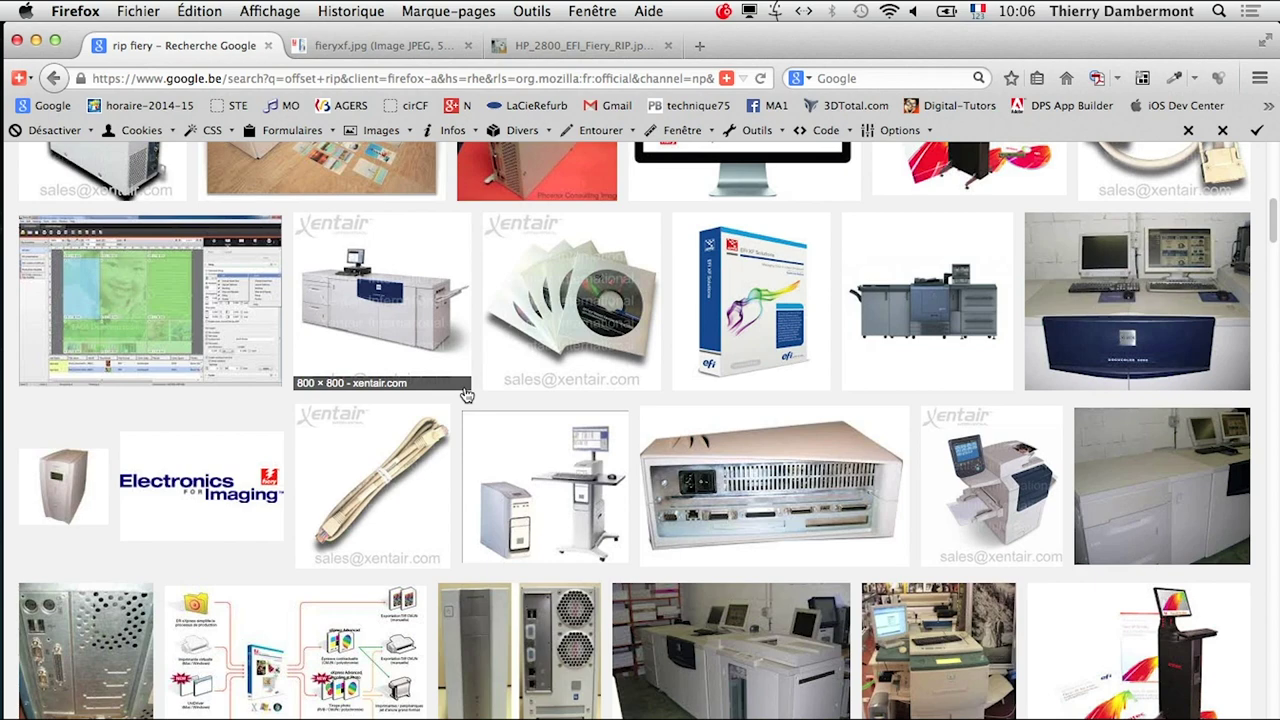
scroll(465, 396, up, 5)
scroll(470, 398, up, 10)
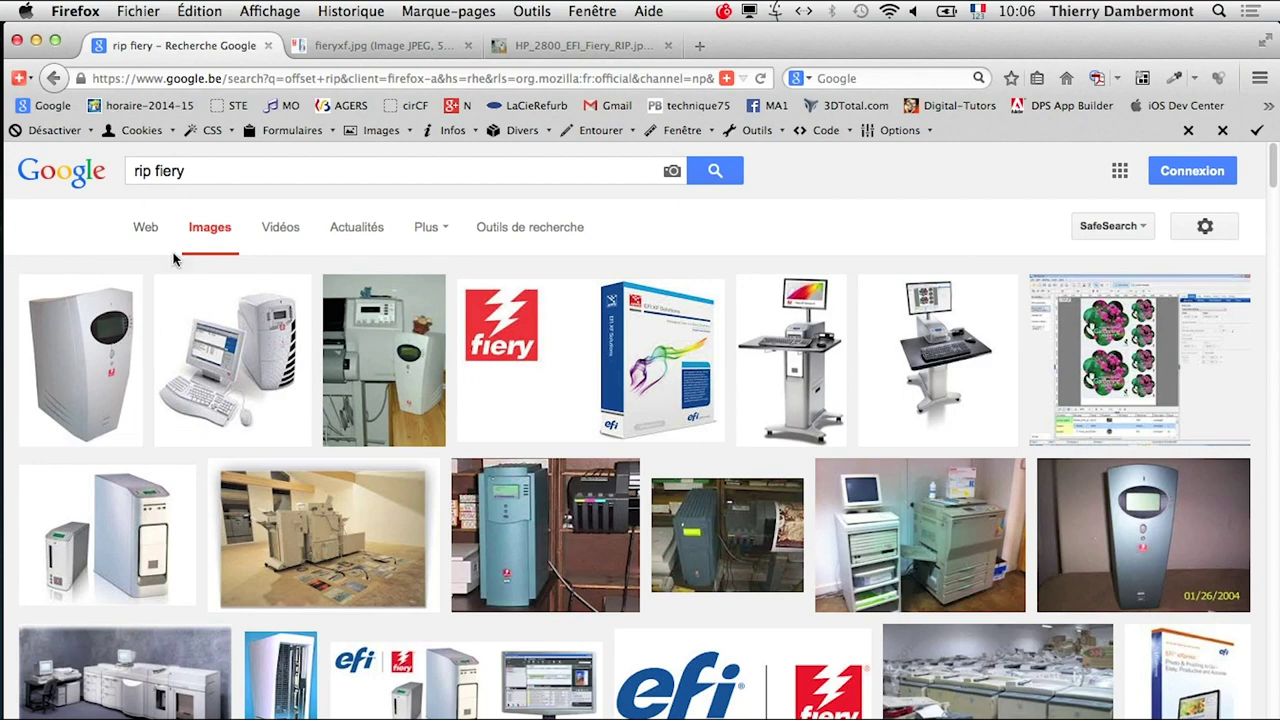
click(340, 45)
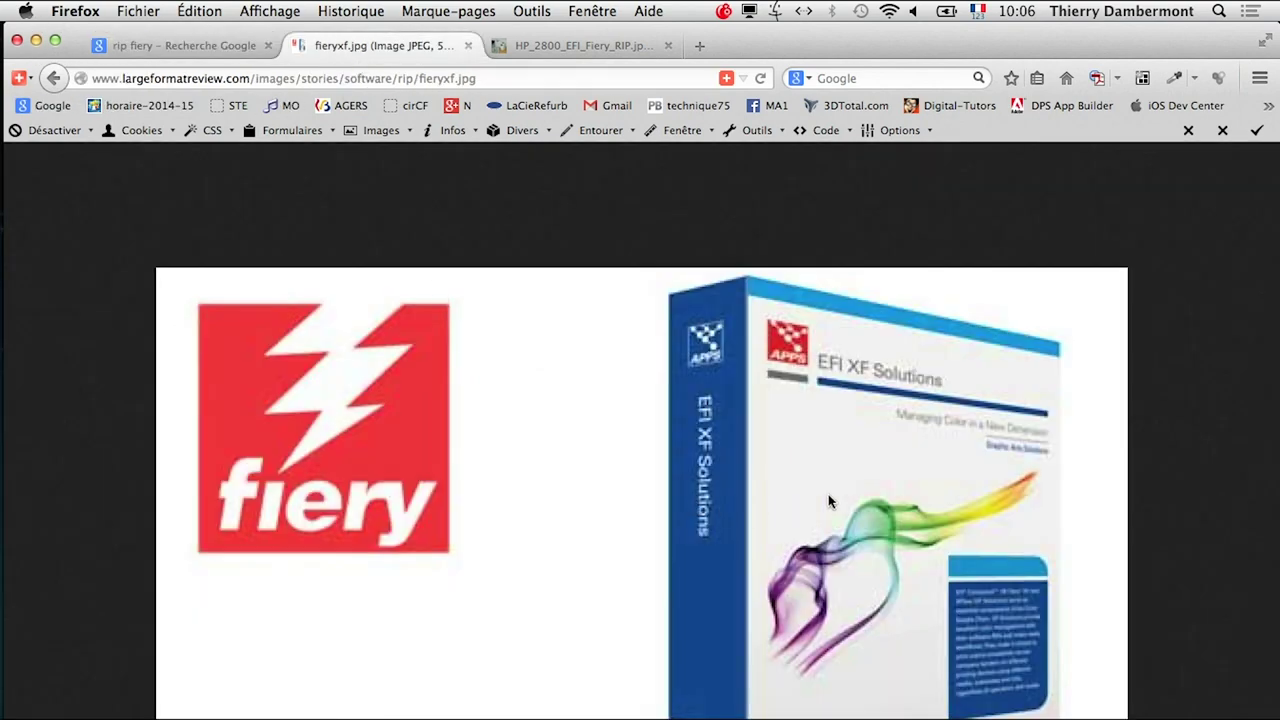
click(136, 45)
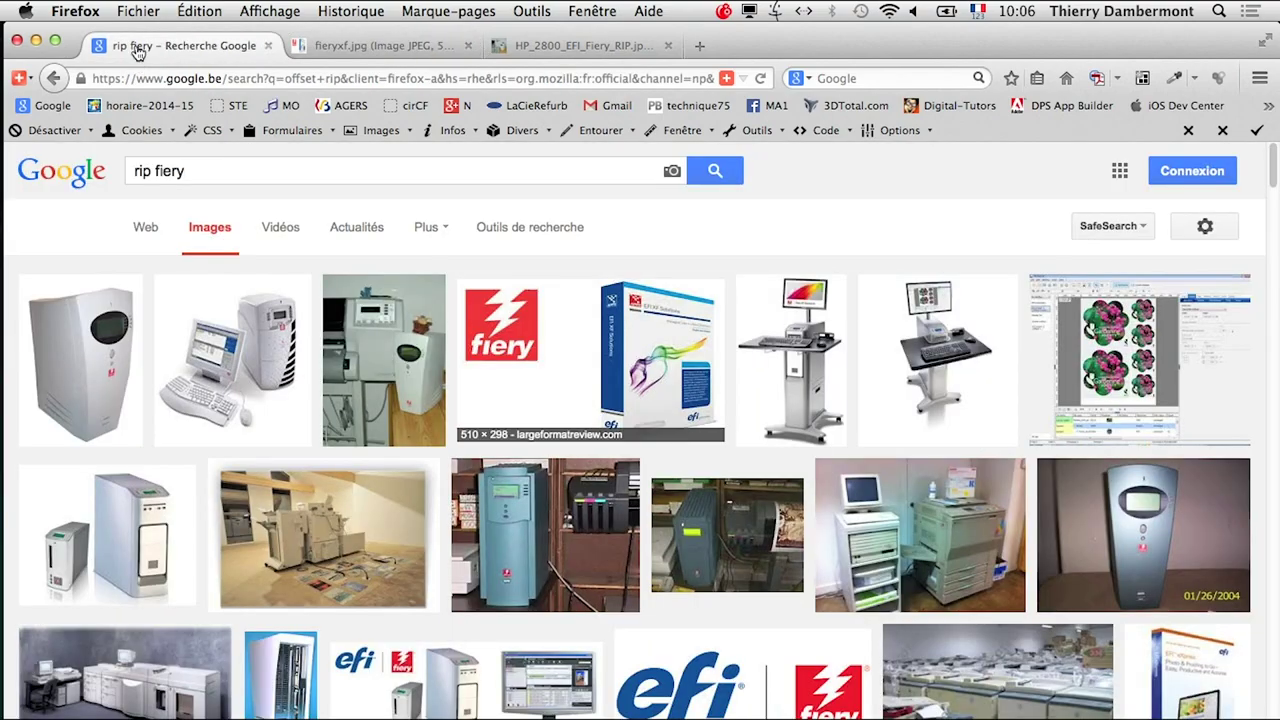
scroll(966, 434, down, 5)
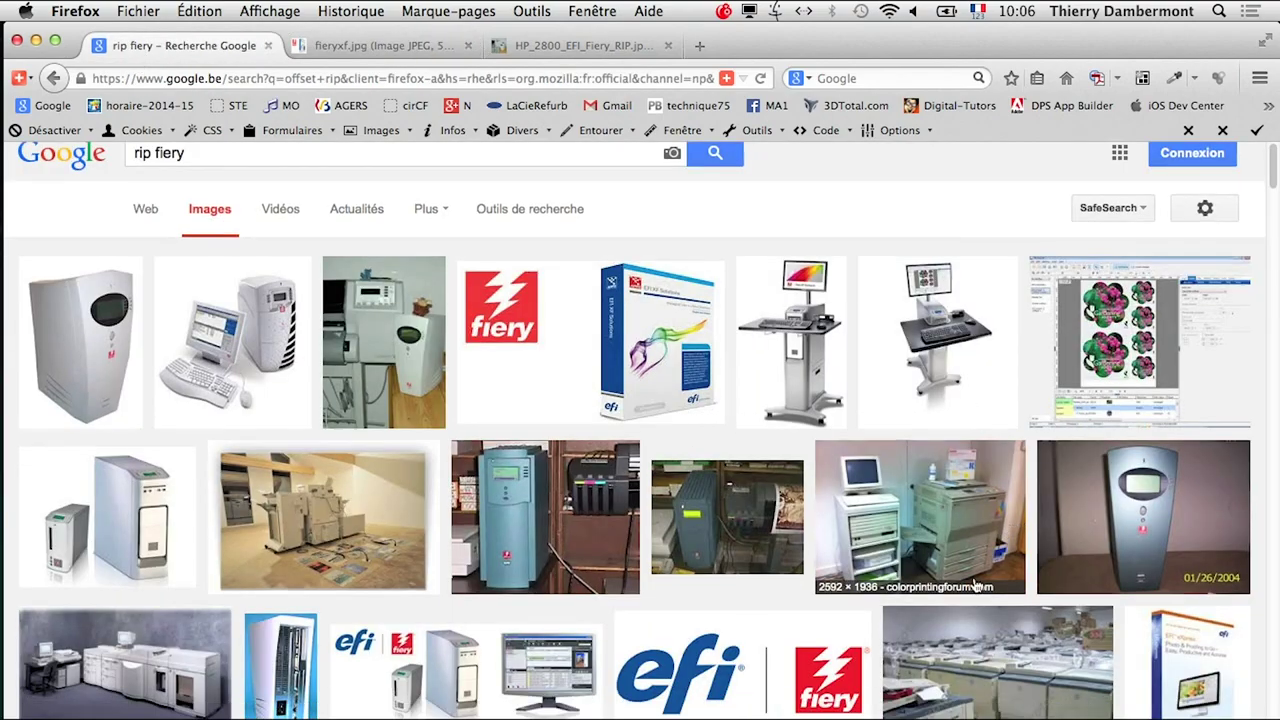
scroll(970, 594, down, 5)
scroll(970, 594, down, 5)
scroll(970, 594, down, 3)
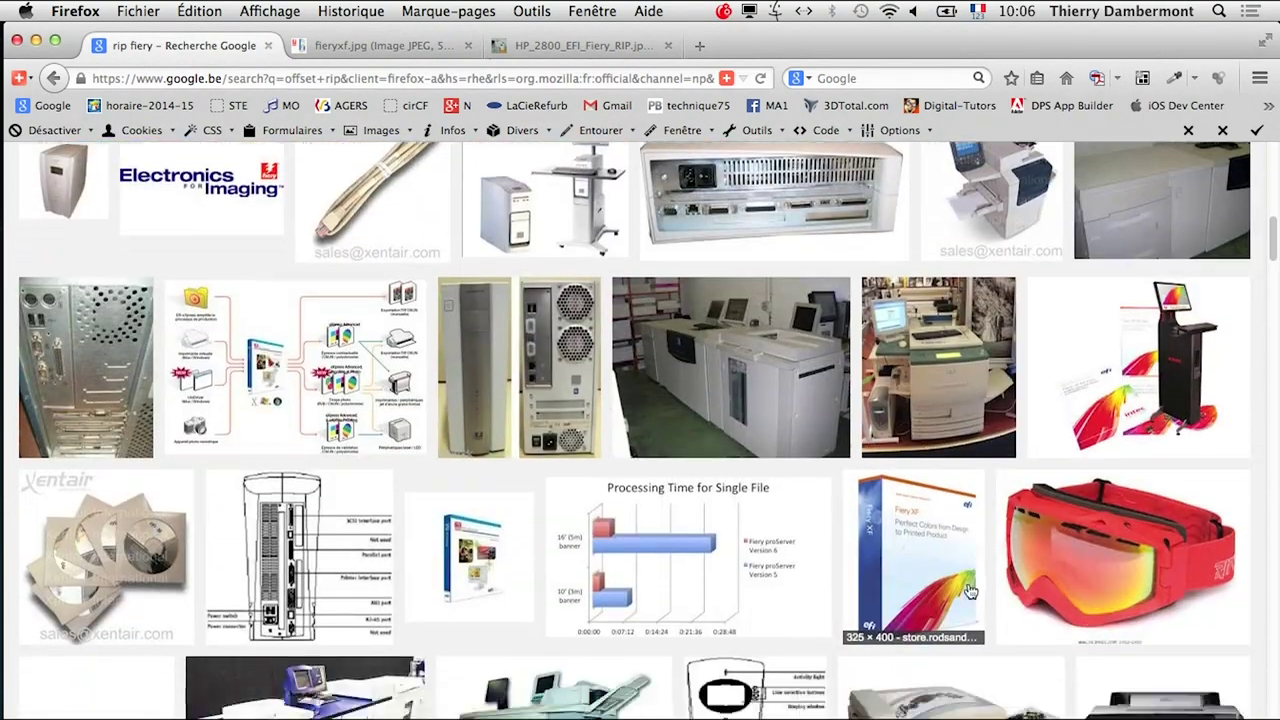
scroll(970, 594, down, 2)
scroll(970, 594, down, 3)
scroll(970, 594, down, 1)
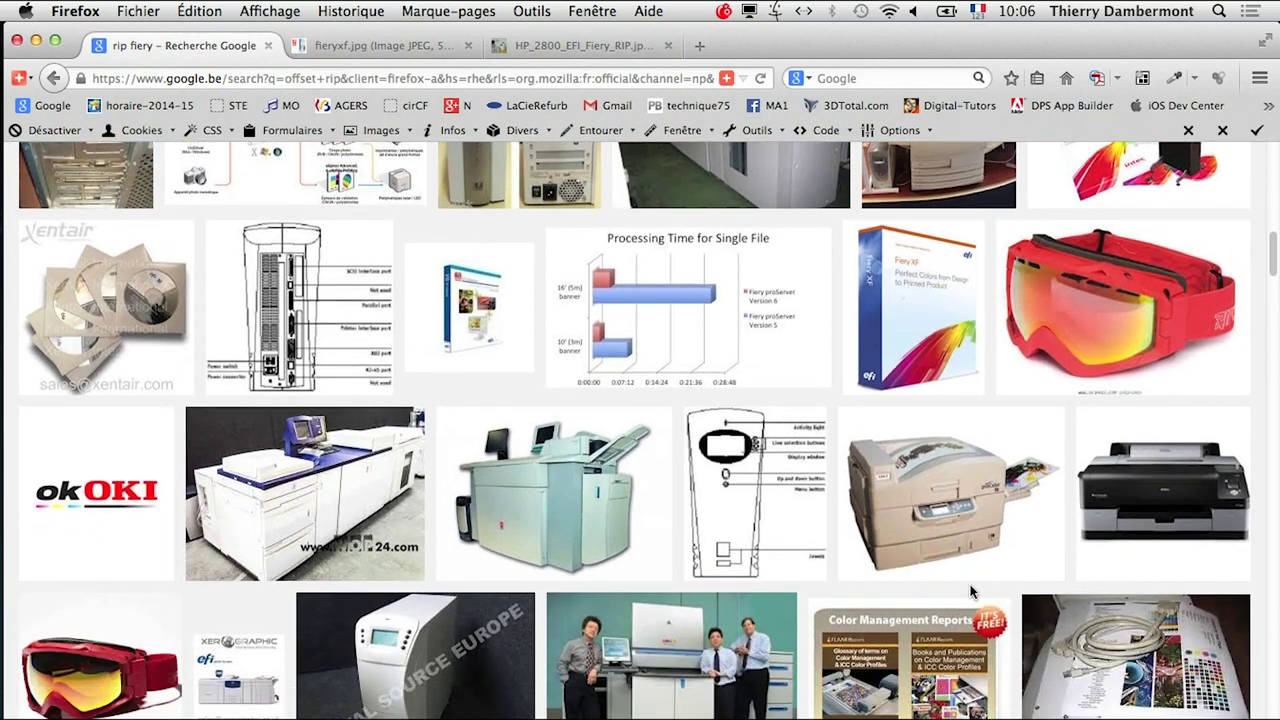